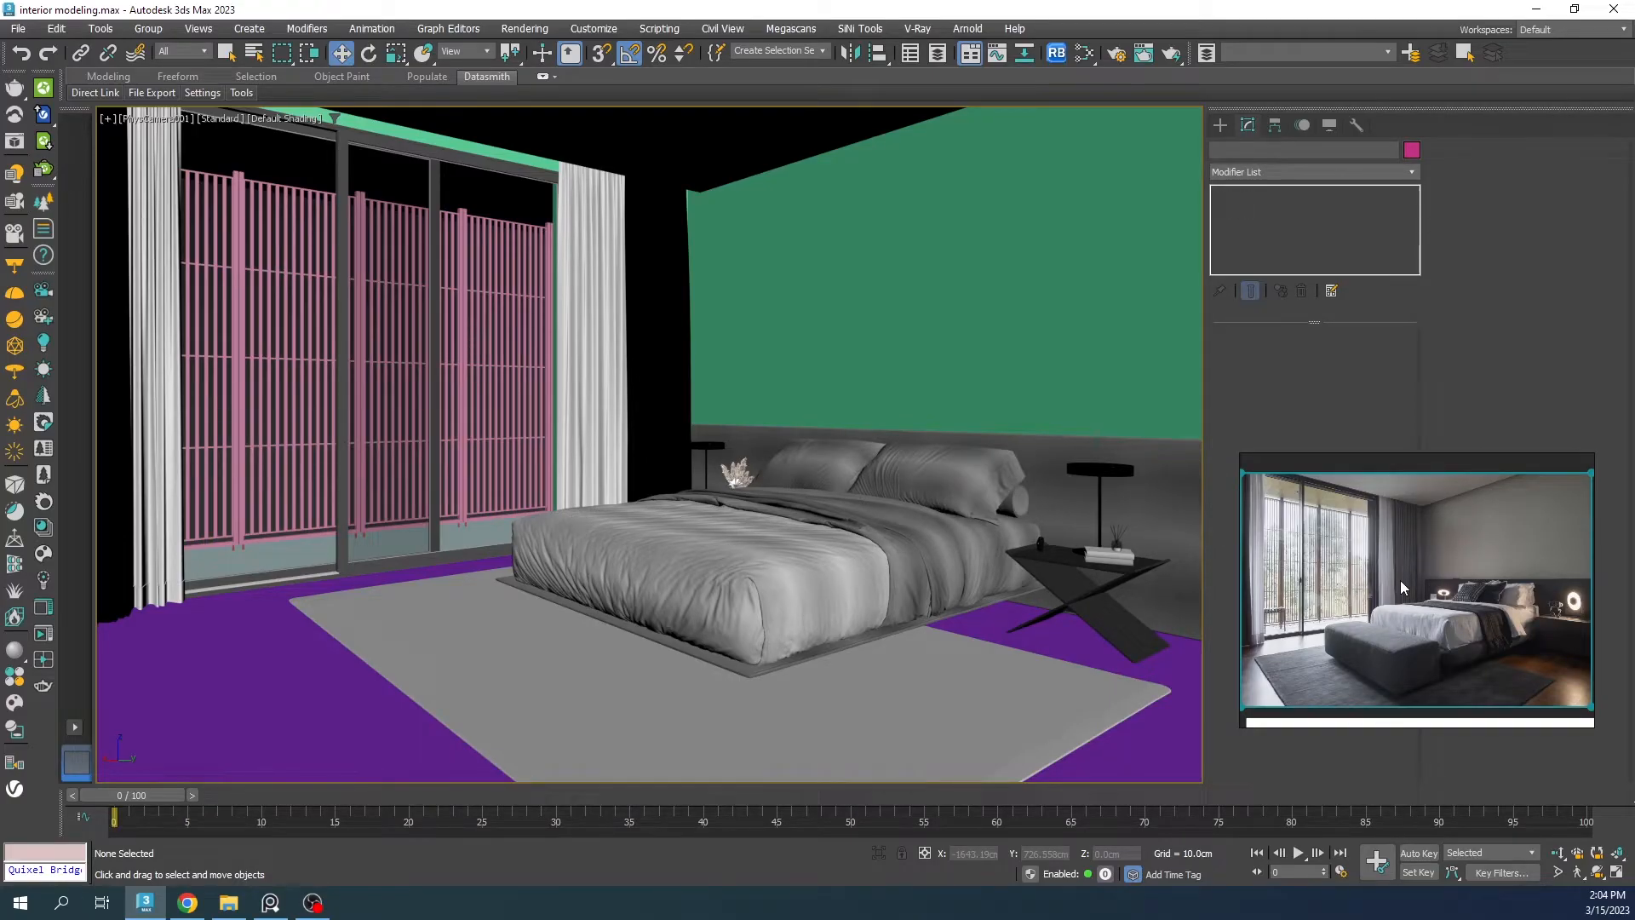
Step: Apply the FloorGenerator modifier to the bedroom floor plane, using the wooden floor in the reference photo as guide
right_click_drag(1401, 580, 1295, 441)
scroll(1358, 506, "up", 3)
middle_click_drag(1478, 567, 1259, 493)
scroll(1260, 493, "up", 2)
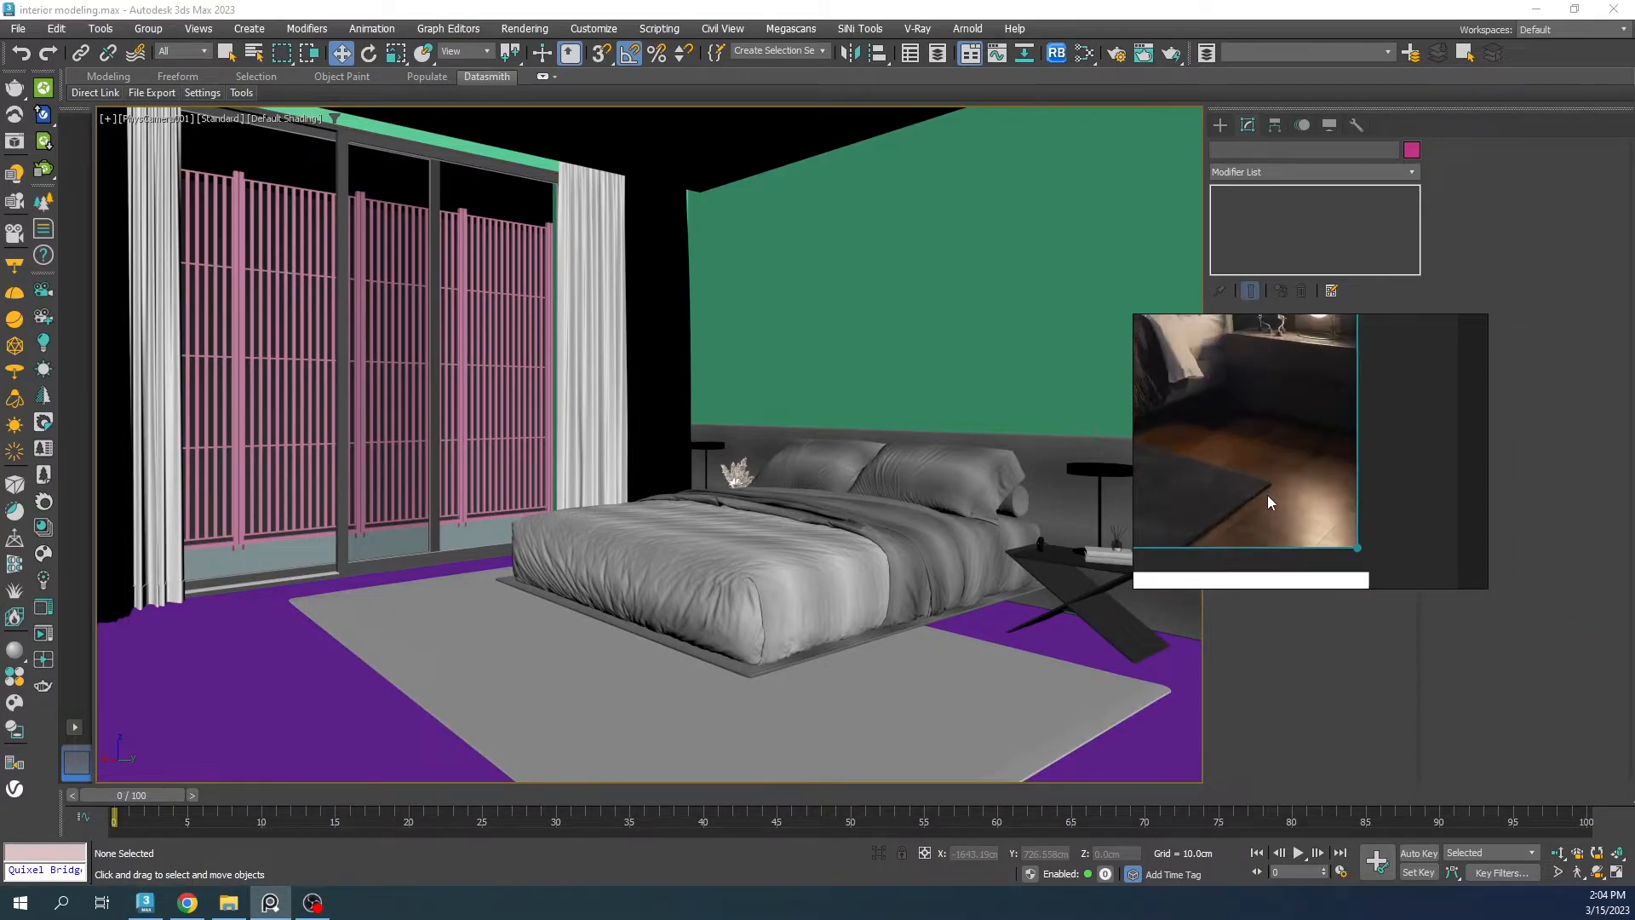
left_click(1174, 746)
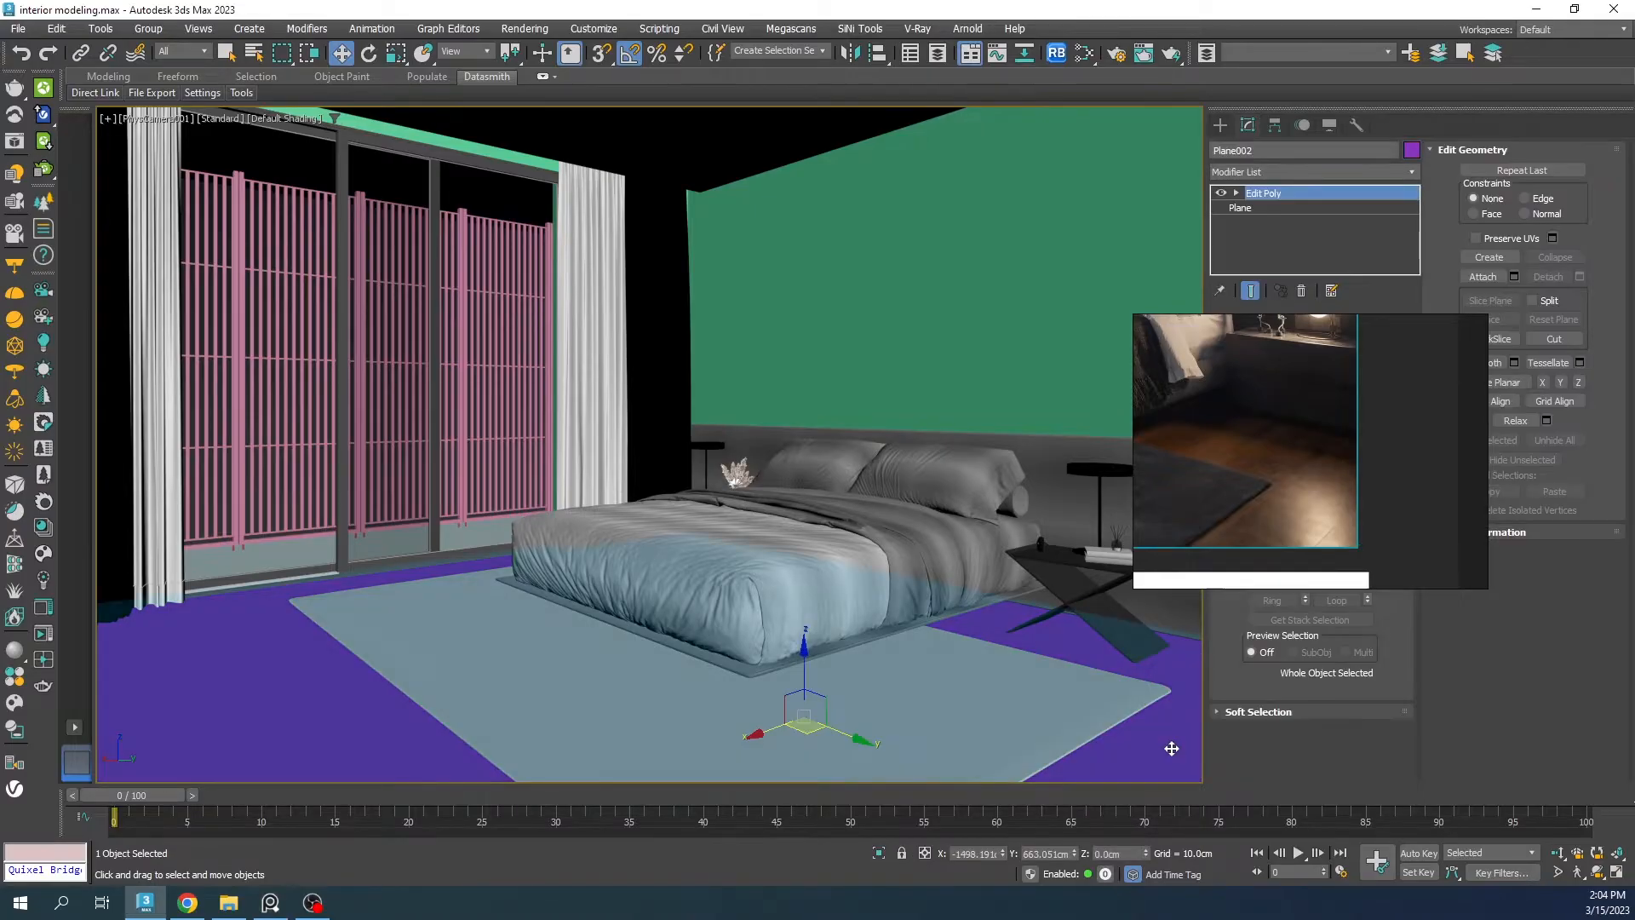
left_click(1261, 170)
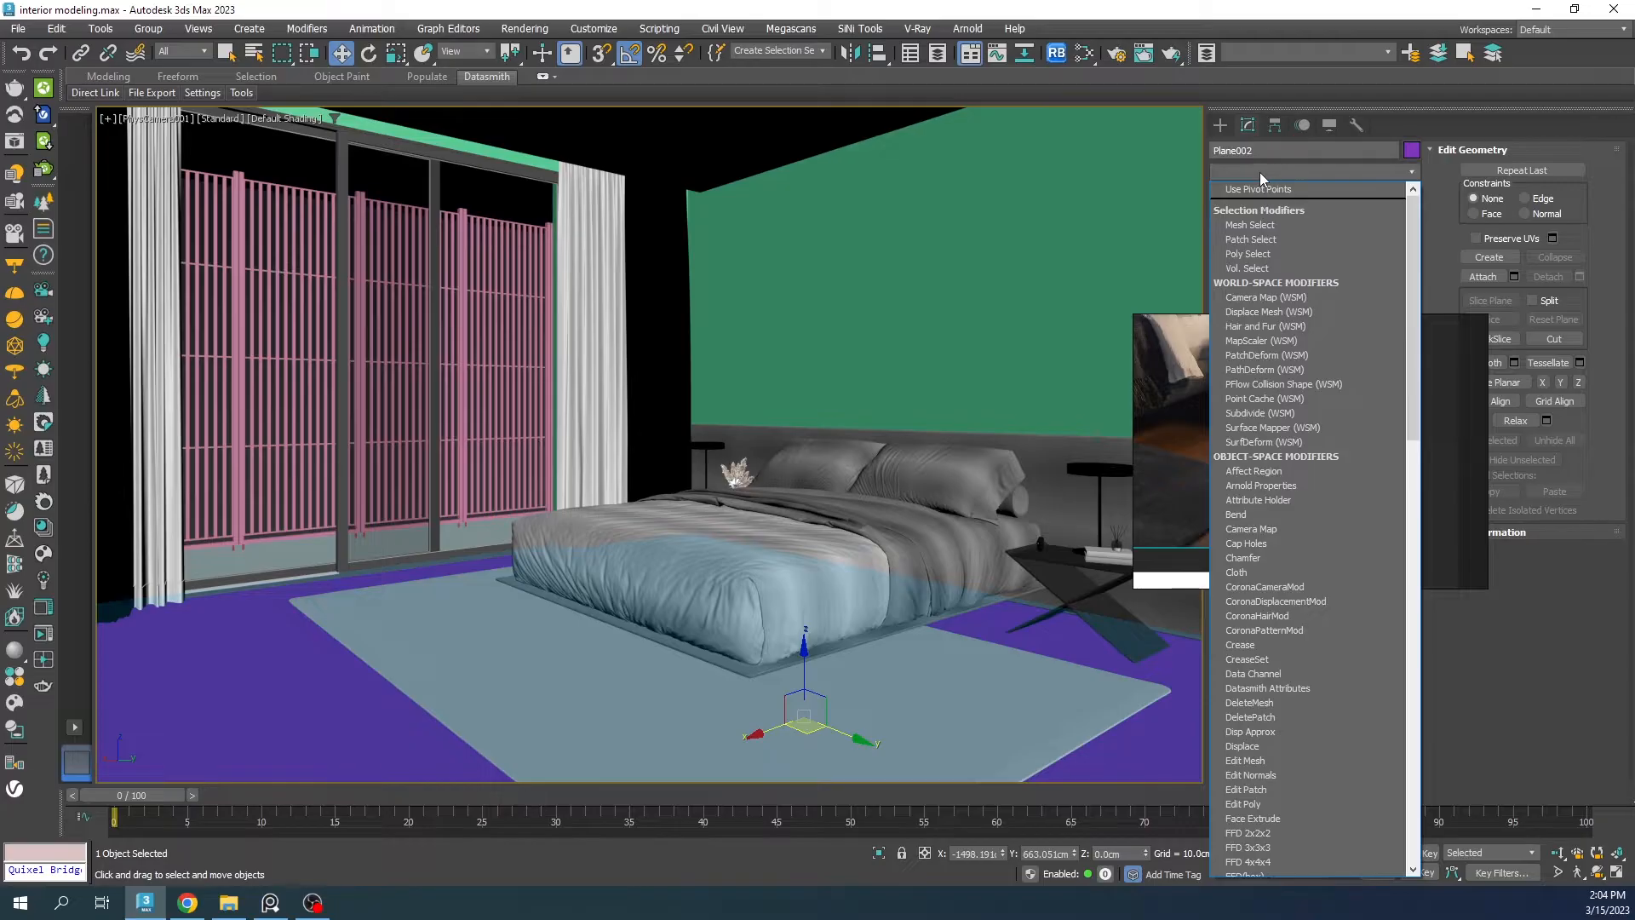
type("flo")
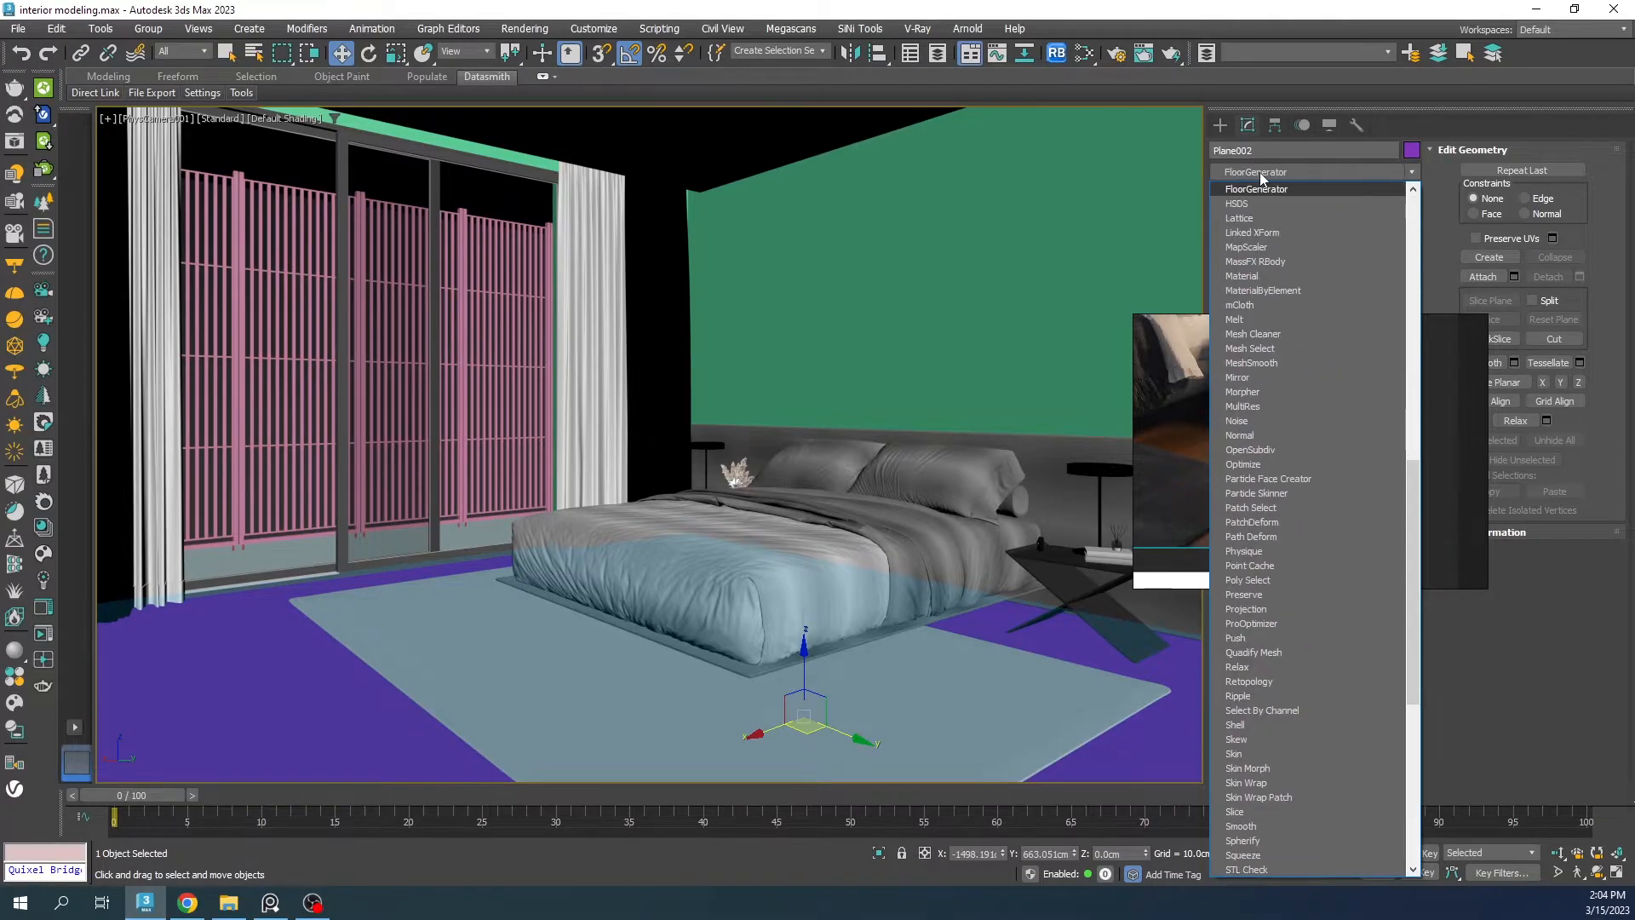
key("Return")
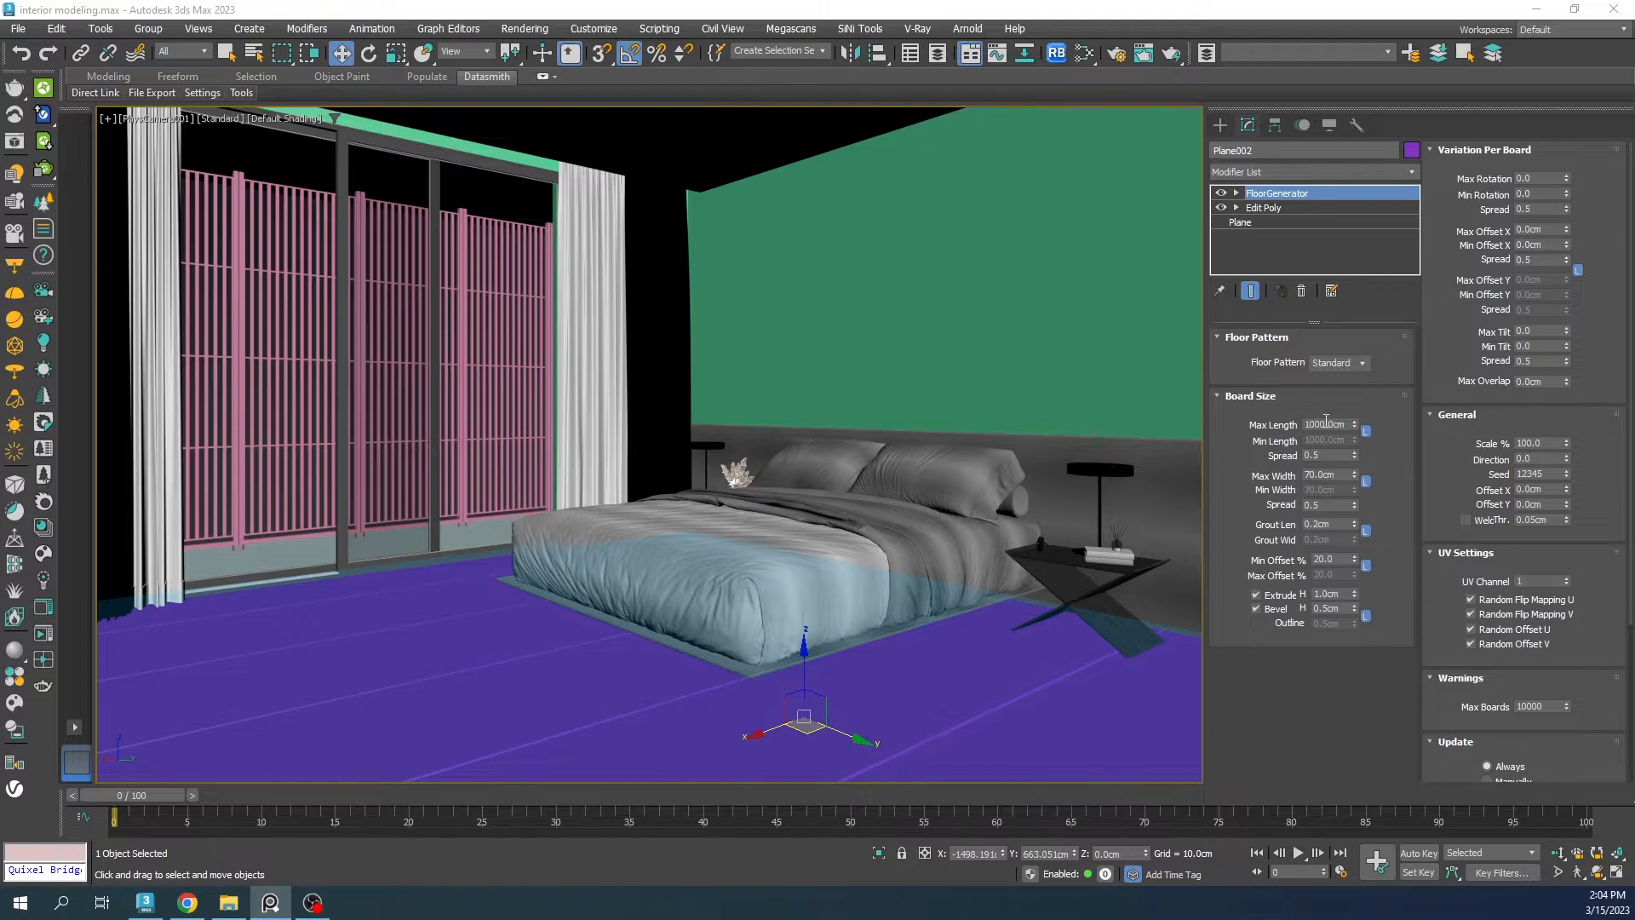
Step: Set the floor boards' maximum length to 150 cm and maximum width to 20 cm
double_click(1316, 424)
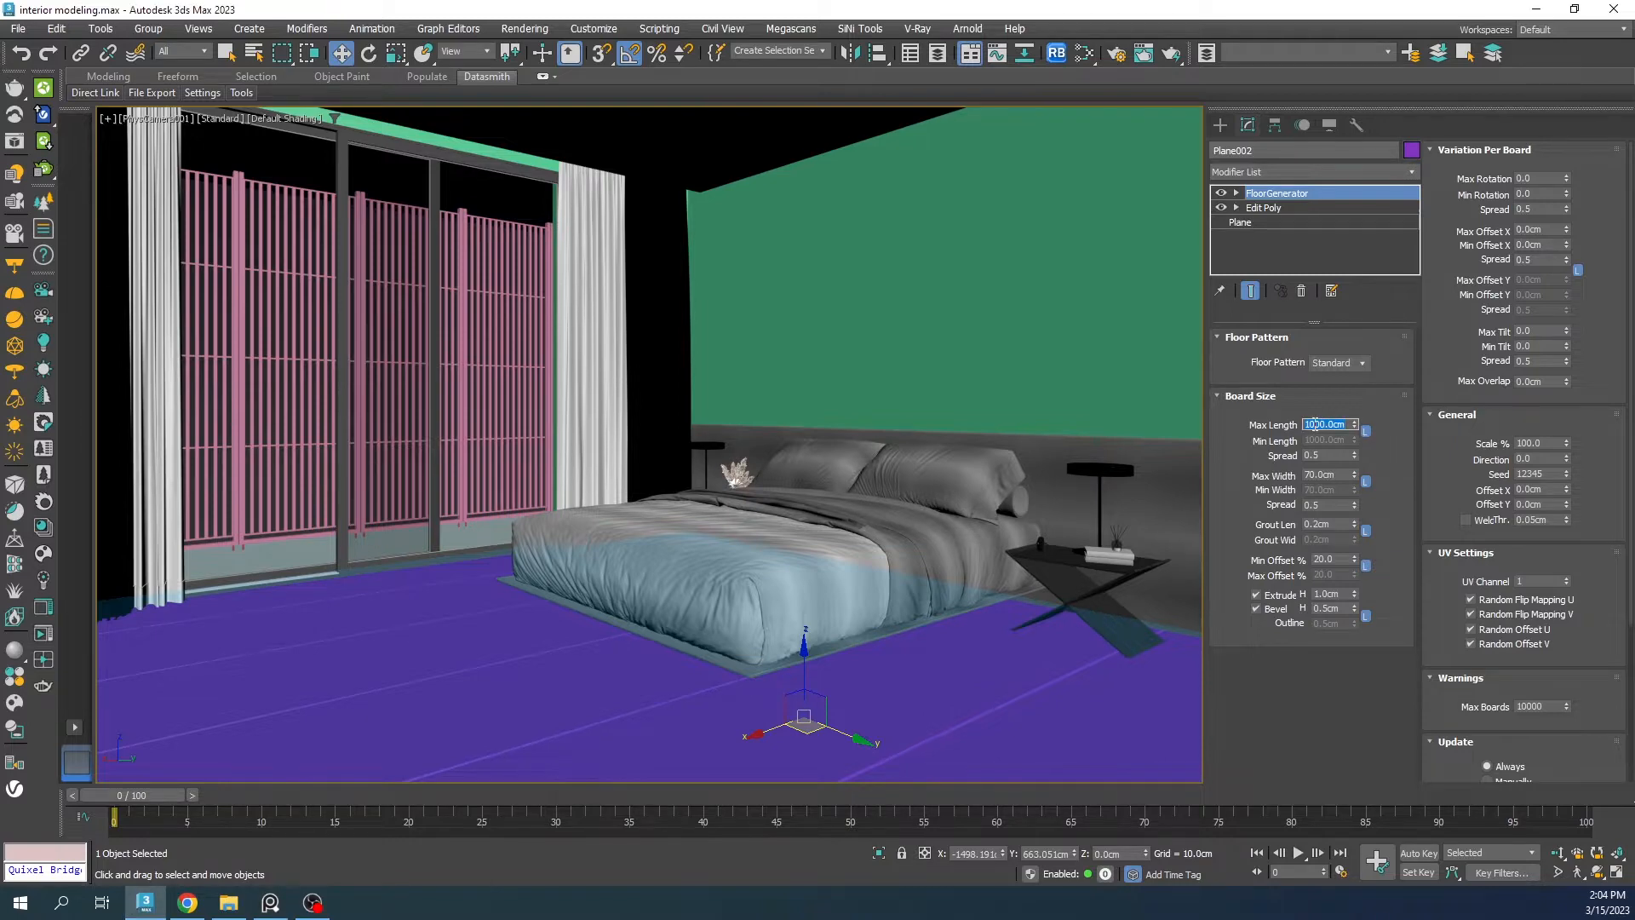
type("150")
double_click(1327, 476)
type("20")
key("Return")
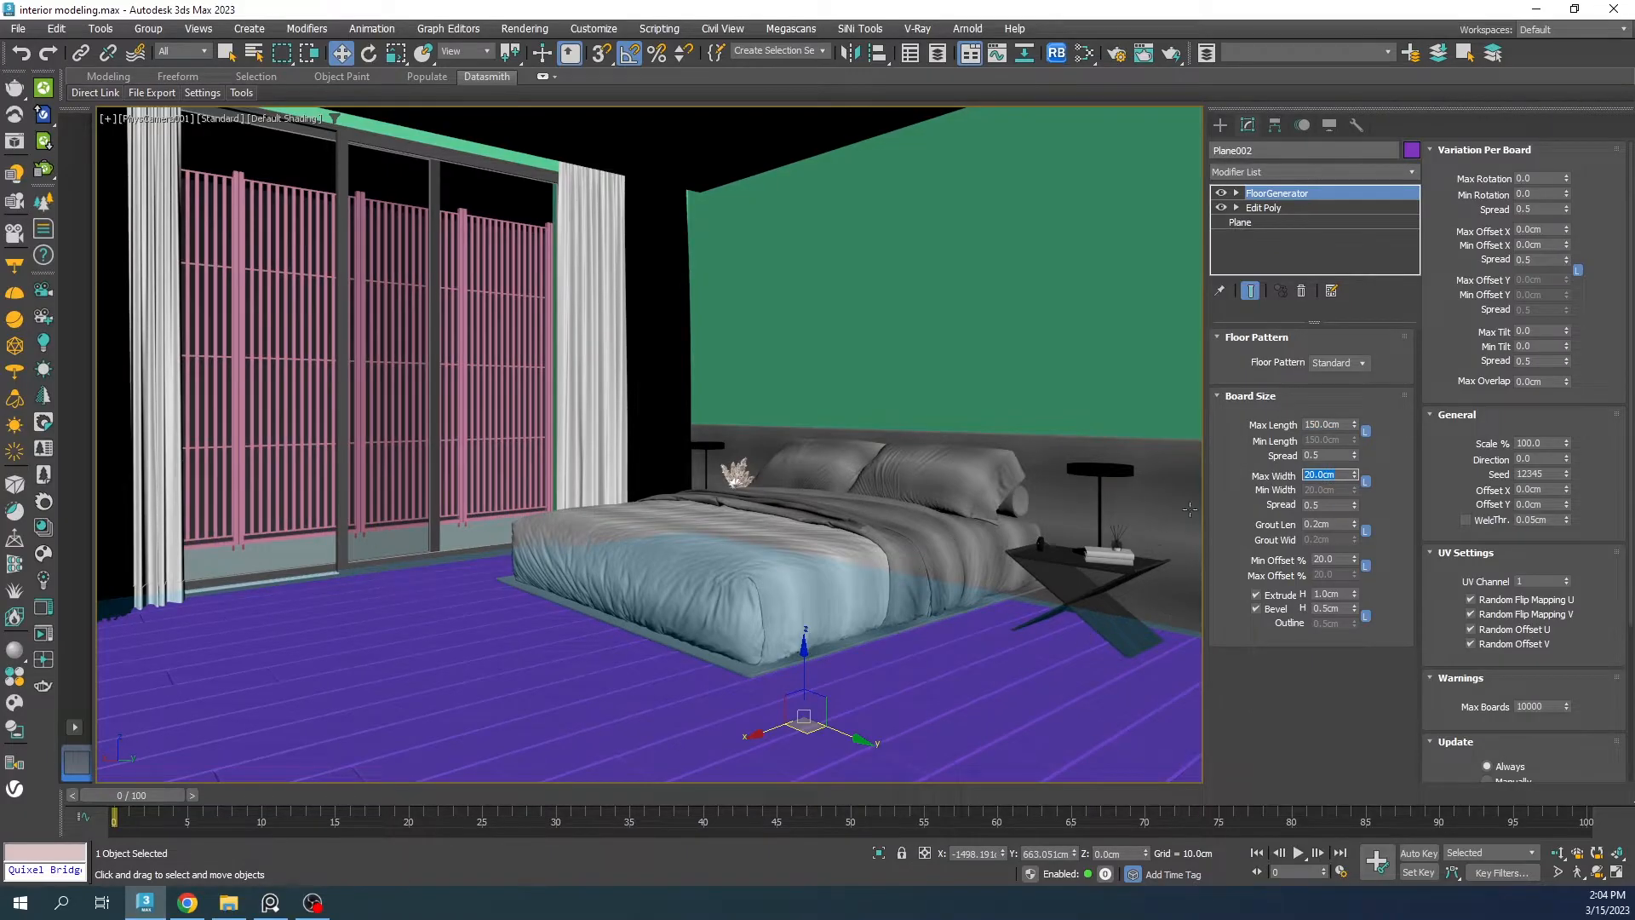
Step: Set the floor boards' maximum width to 25 cm and maximum length to 170 cm
type("25")
key("Return")
double_click(1316, 424)
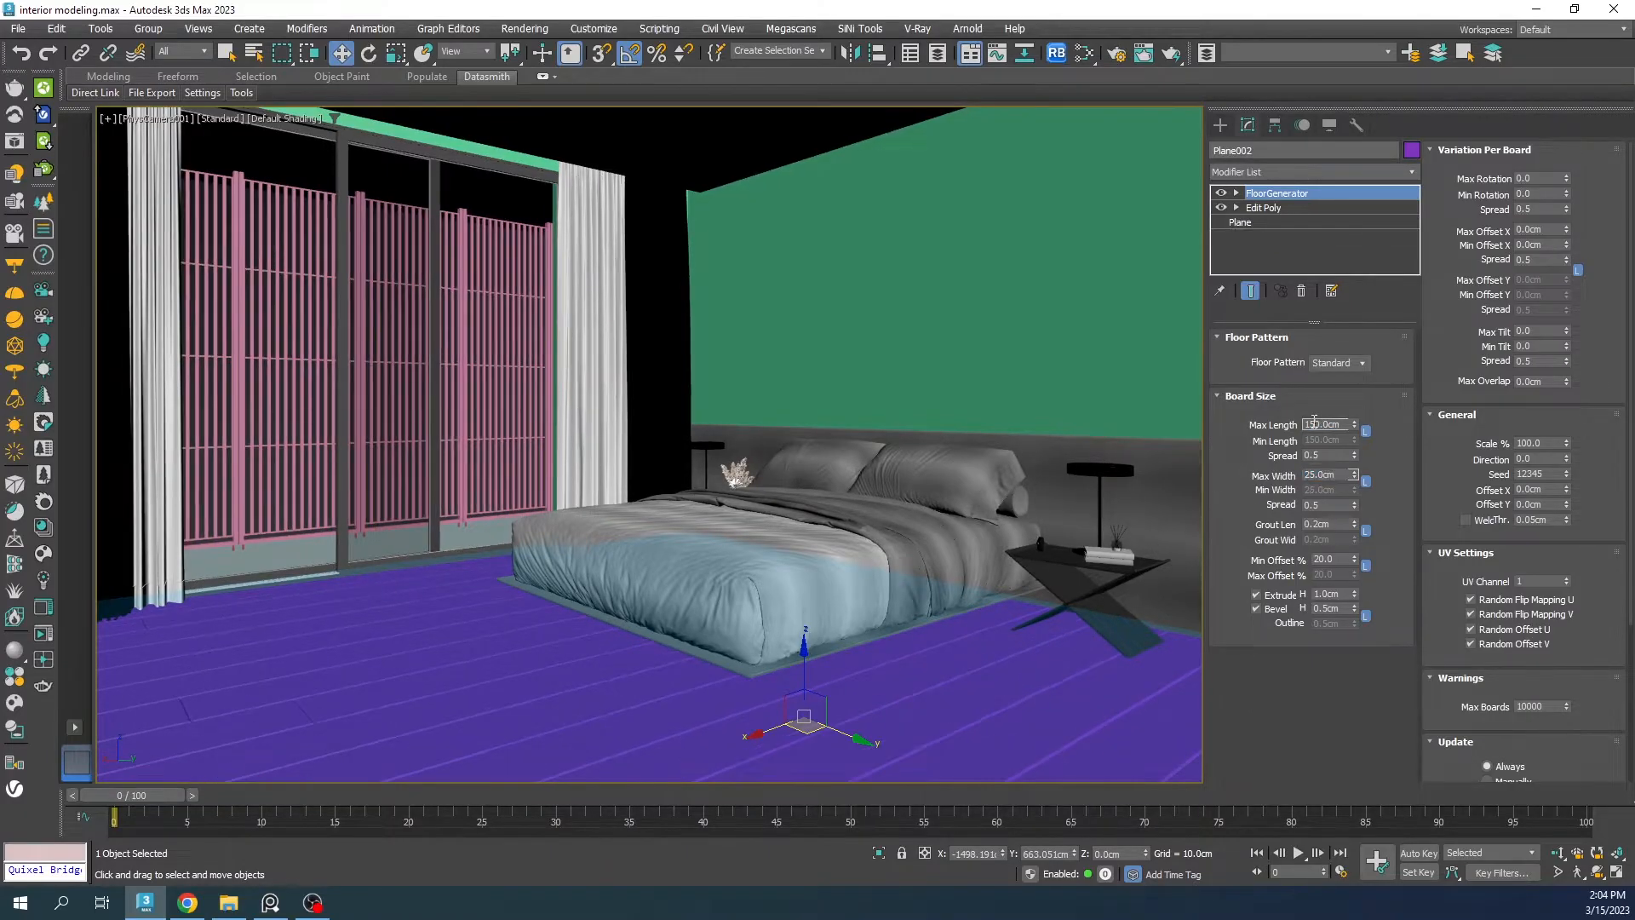
type("170")
key("Return")
Step: Set the minimum offset between neighbouring floor board rows to 50 %
left_click_drag(1350, 560, 1297, 560)
type("50")
key("Return")
Step: Set both the extrude height and the bevel height of the floor boards to 0.1 cm
double_click(1345, 595)
type("0.1")
key("Return")
double_click(1344, 608)
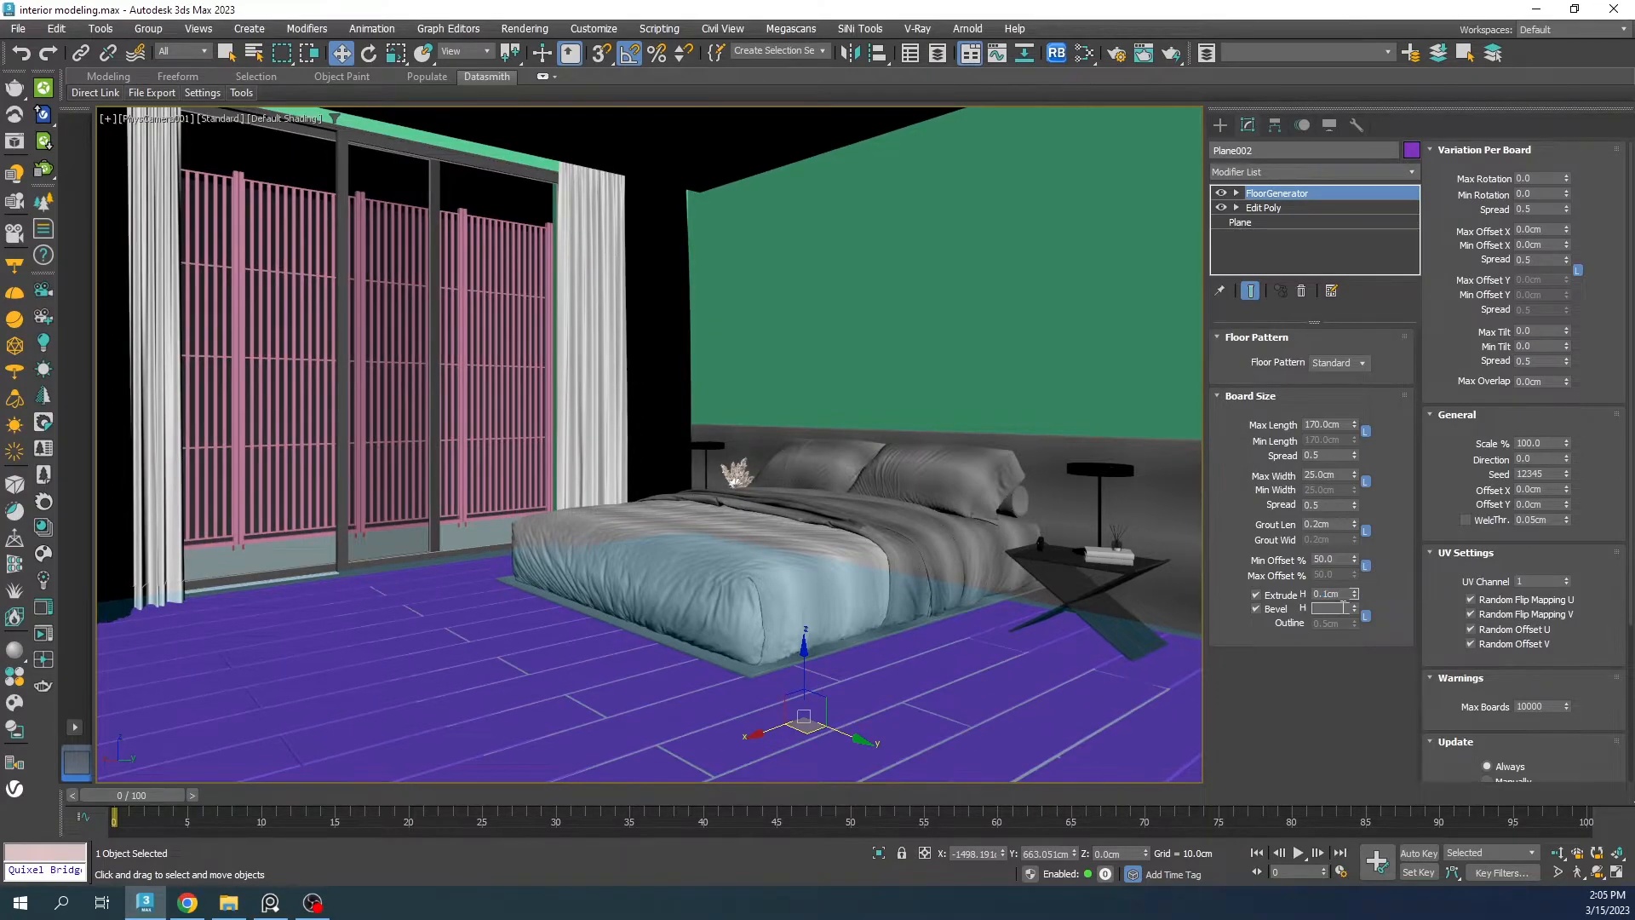
type("0.1")
key("Return")
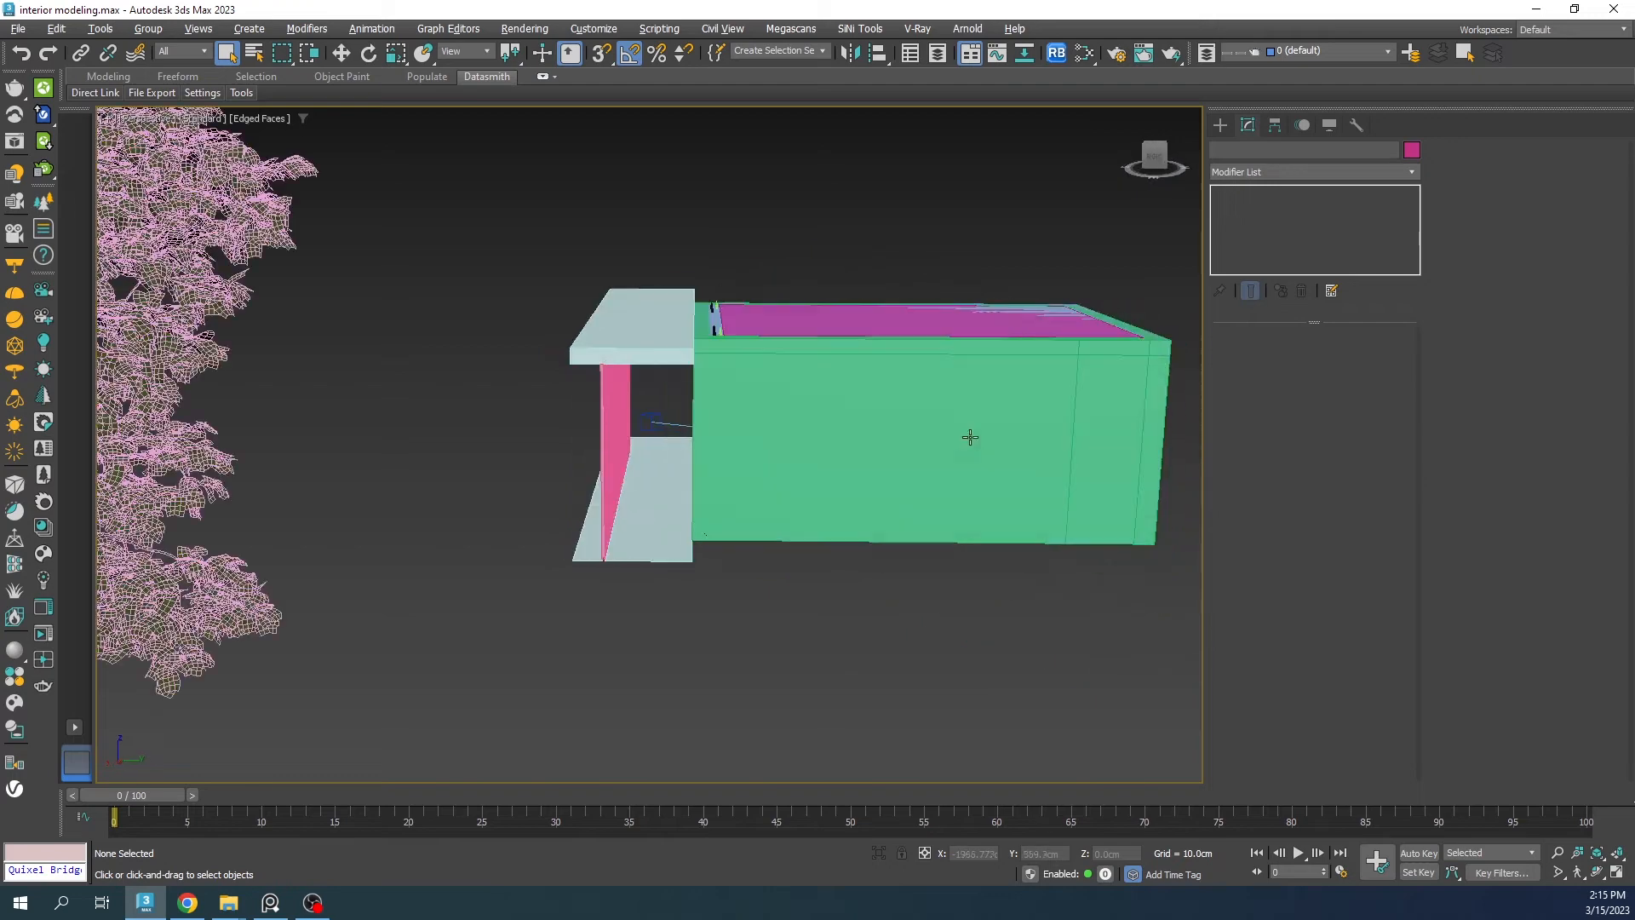
Step: Isolate the balcony's roof slab and bring its underside into view
left_click(650, 347)
scroll(656, 344, "up", 5)
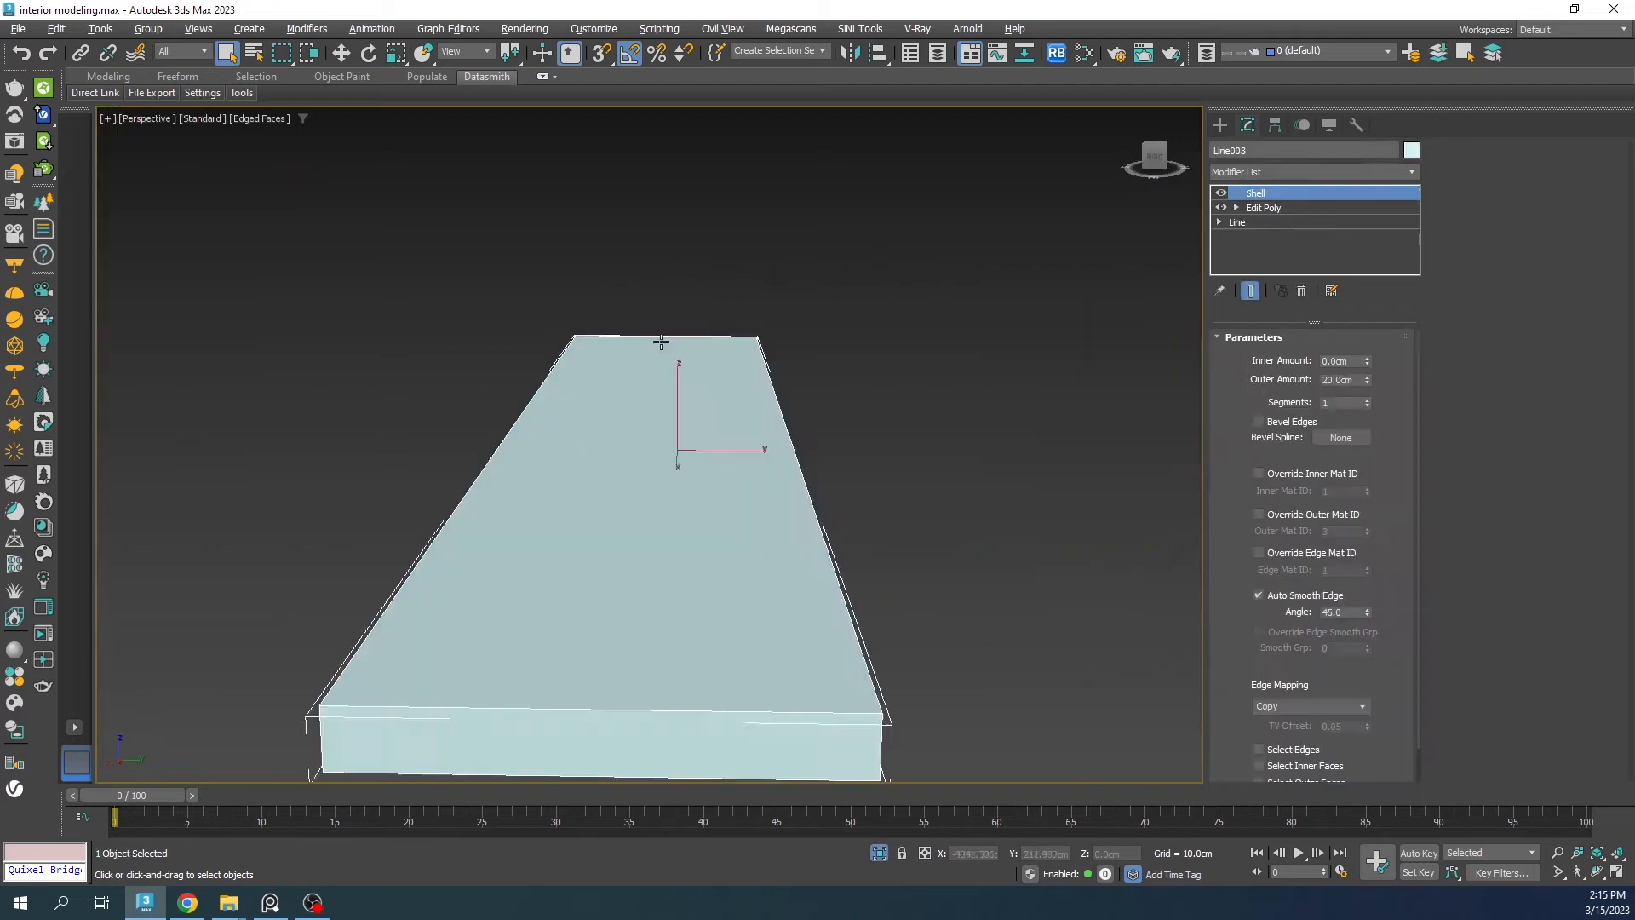
middle_click_drag(653, 418, 720, 340, "alt")
Step: Draw a plane of about 156 x 800 cm over the slab's underside, snapping to its opposite corner vertices
left_click(1219, 126)
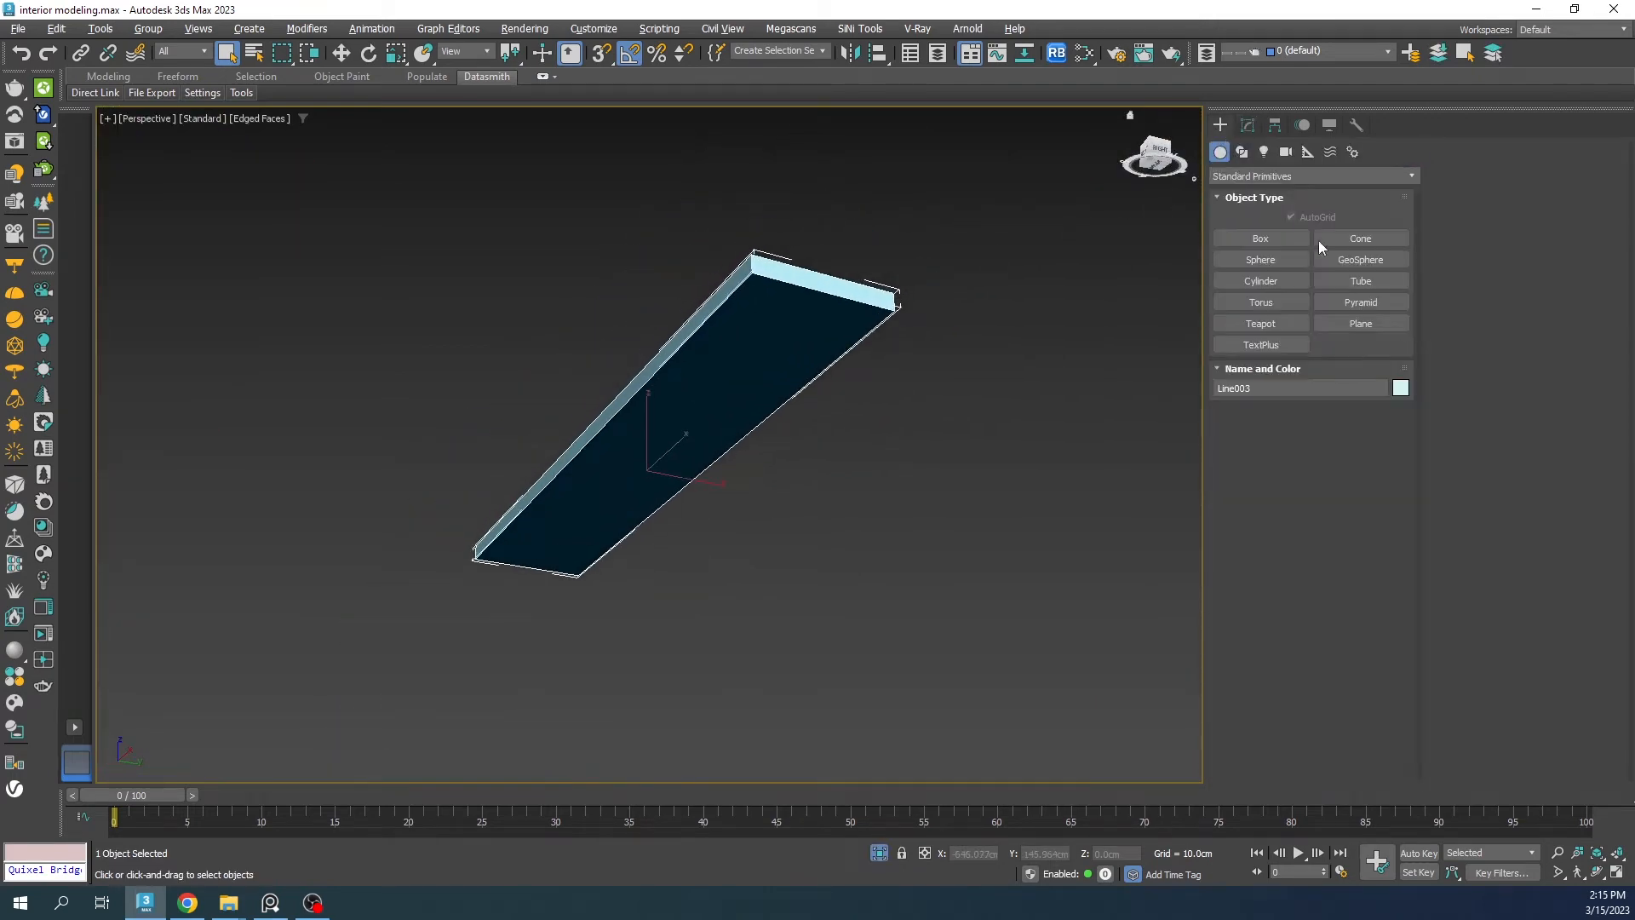
left_click(1341, 329)
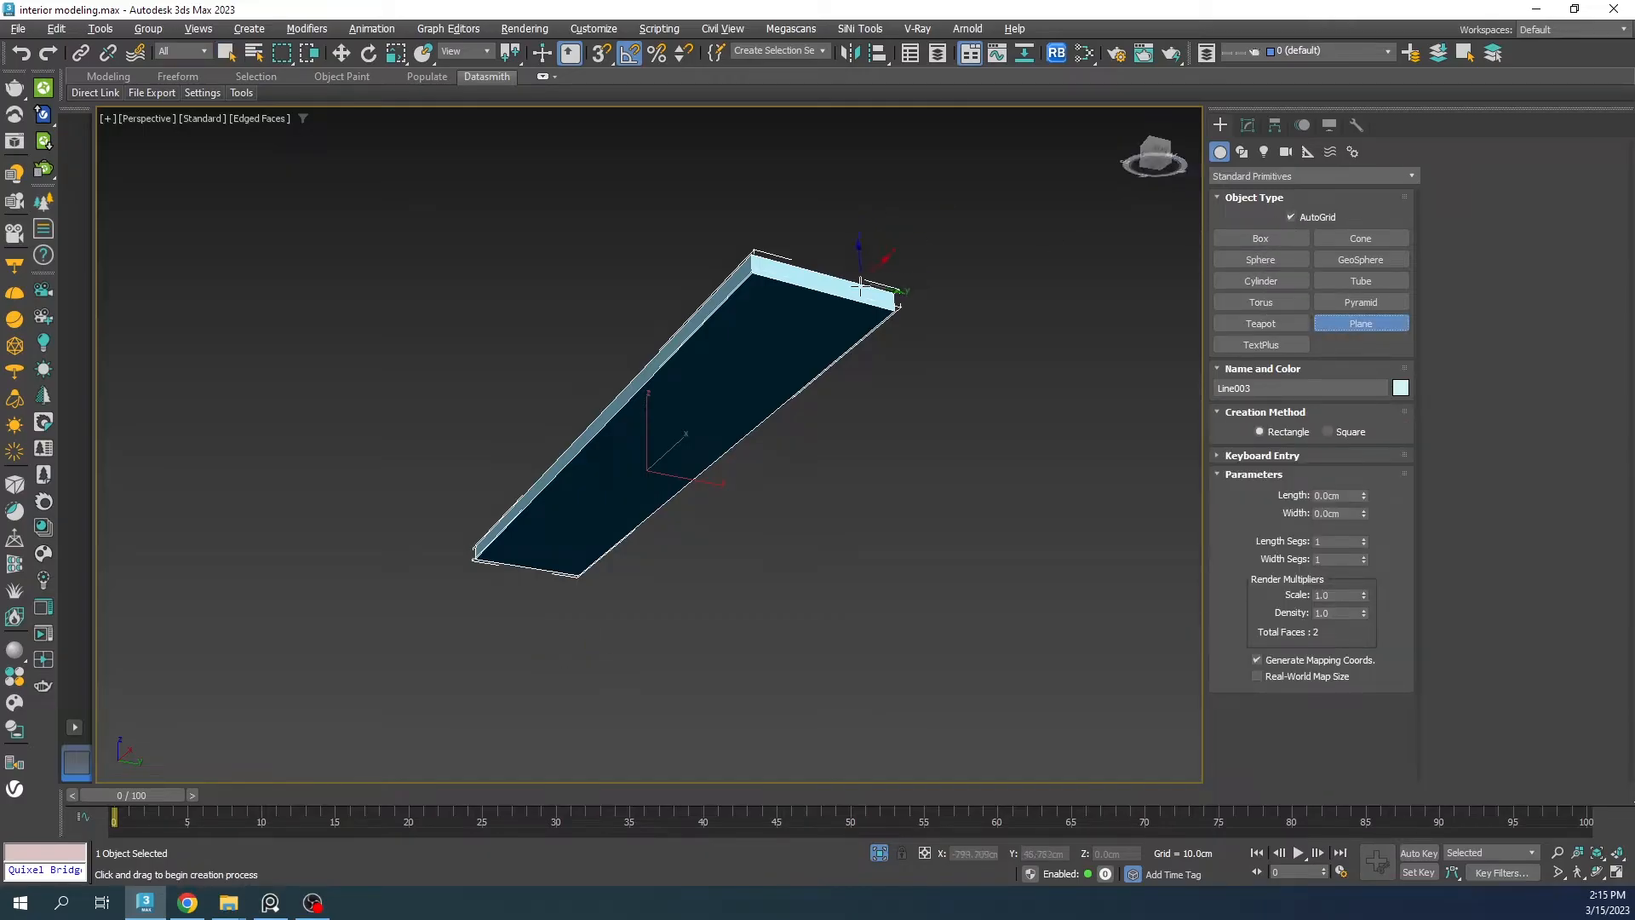
scroll(861, 288, "up", 2)
key("s")
left_click_drag(908, 301, 357, 632)
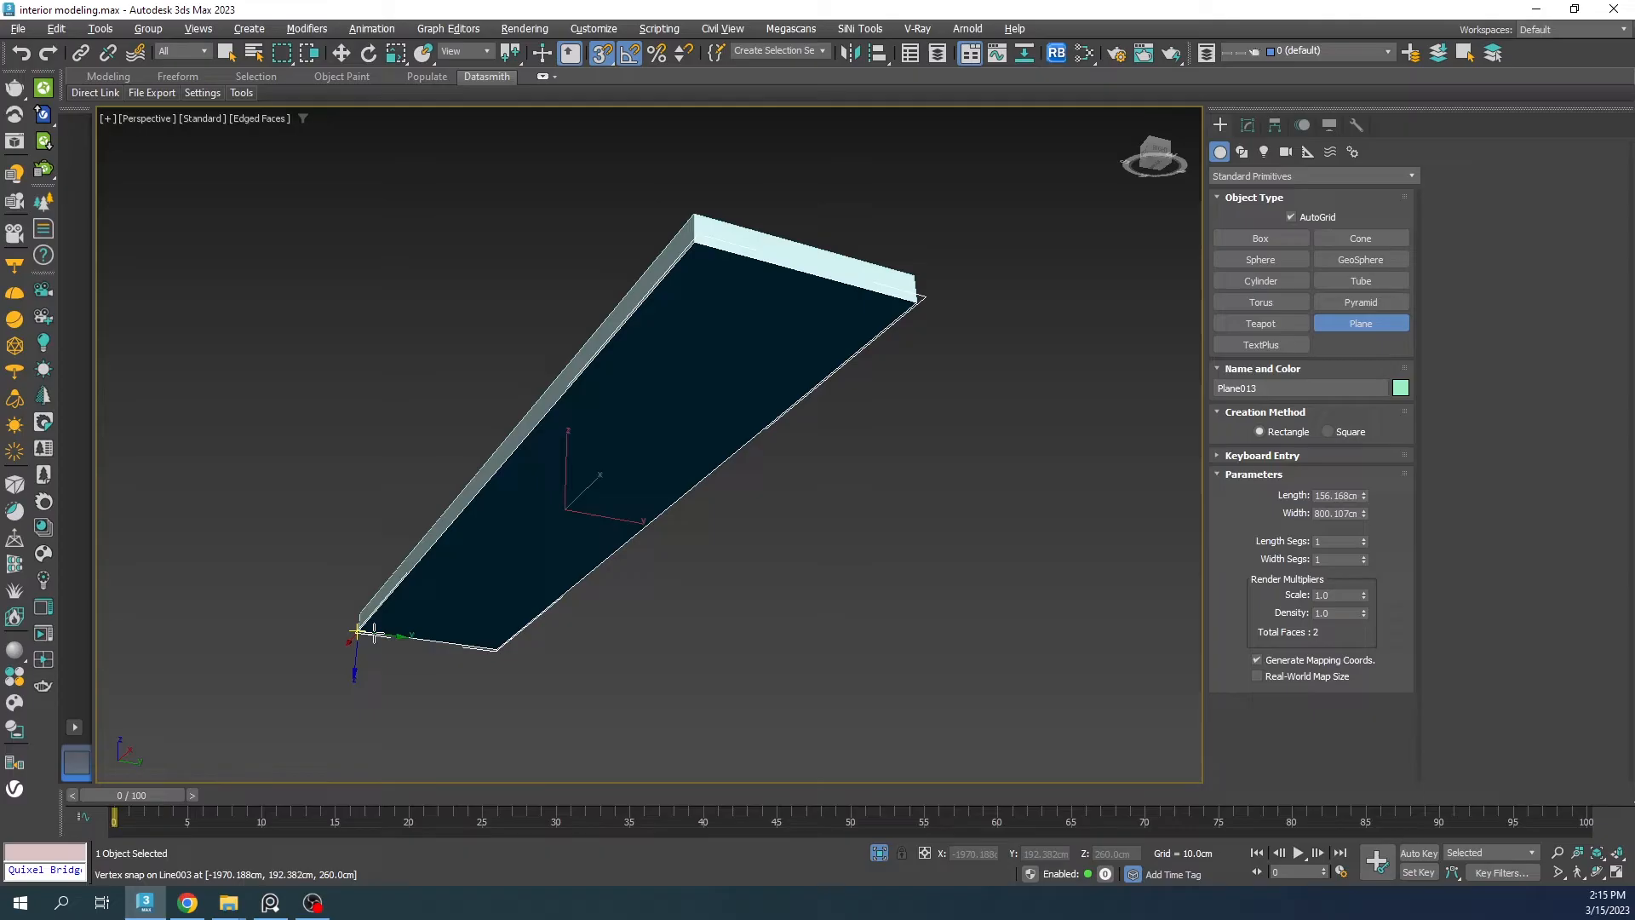
right_click(541, 472)
Step: Apply the FloorGenerator modifier to the new plane under the balcony roof slab
left_click(1248, 125)
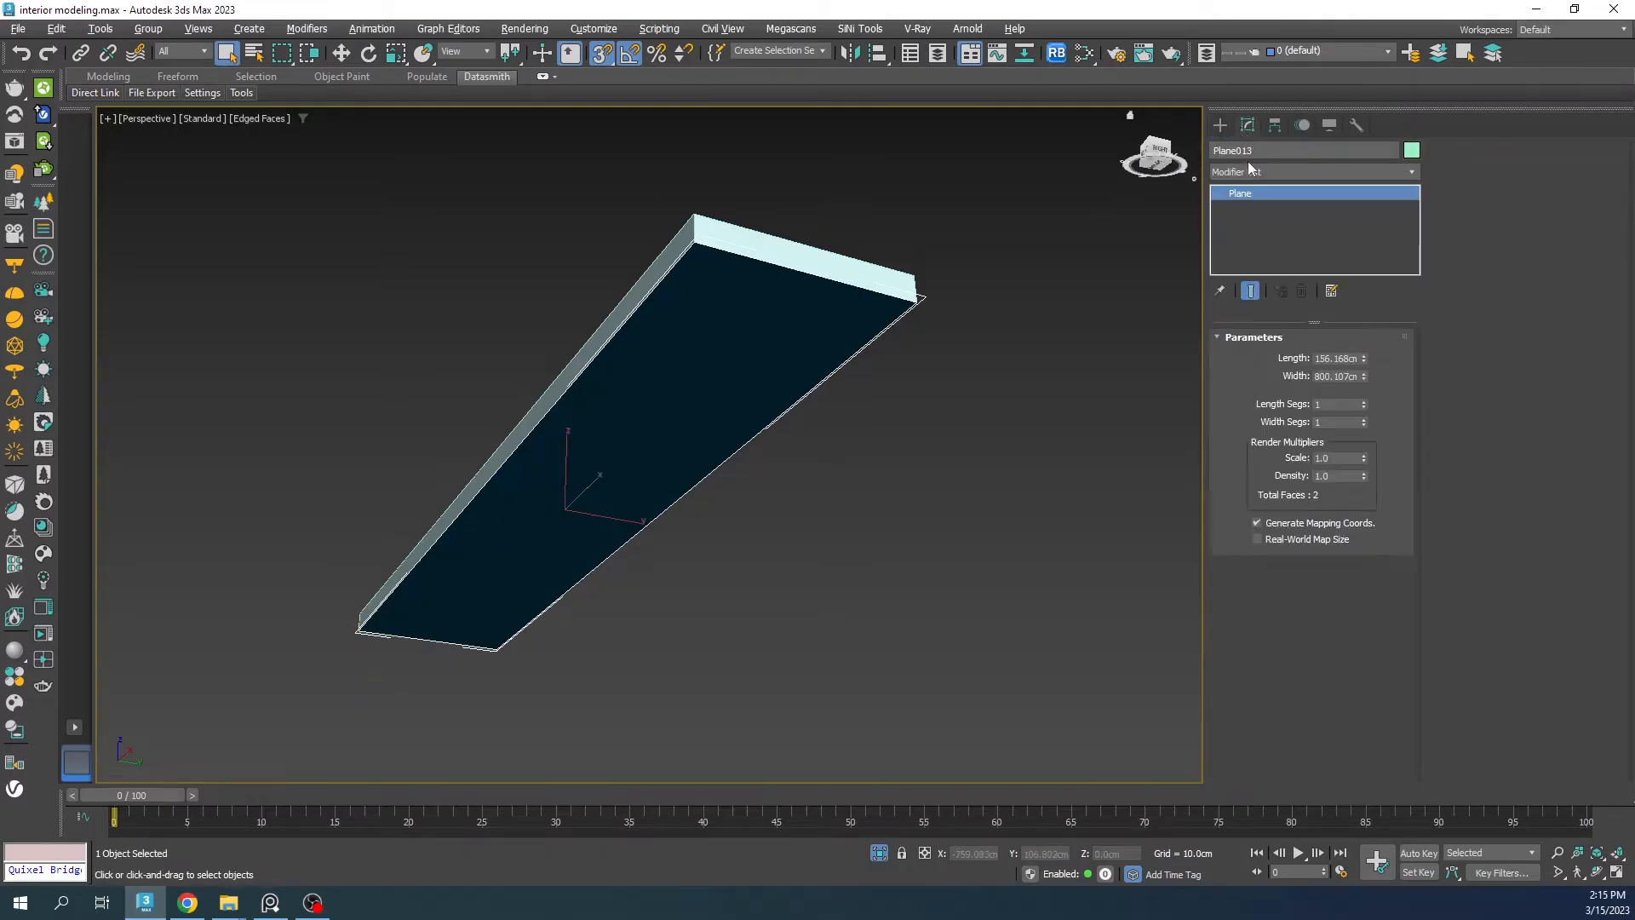
left_click(1249, 167)
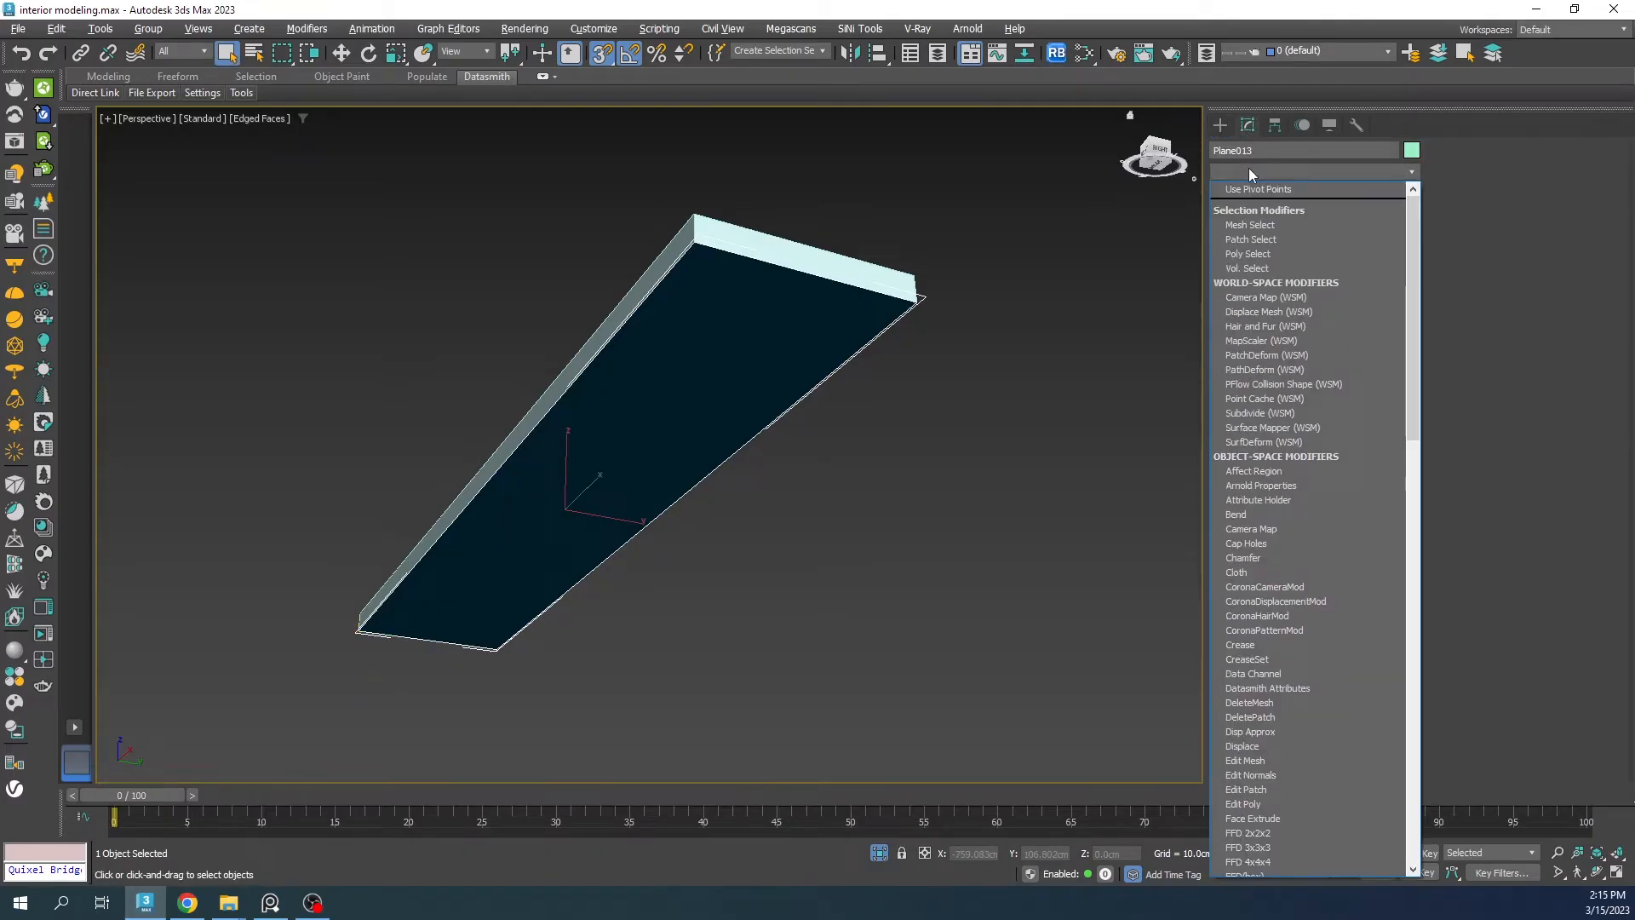
type("flo")
key("Return")
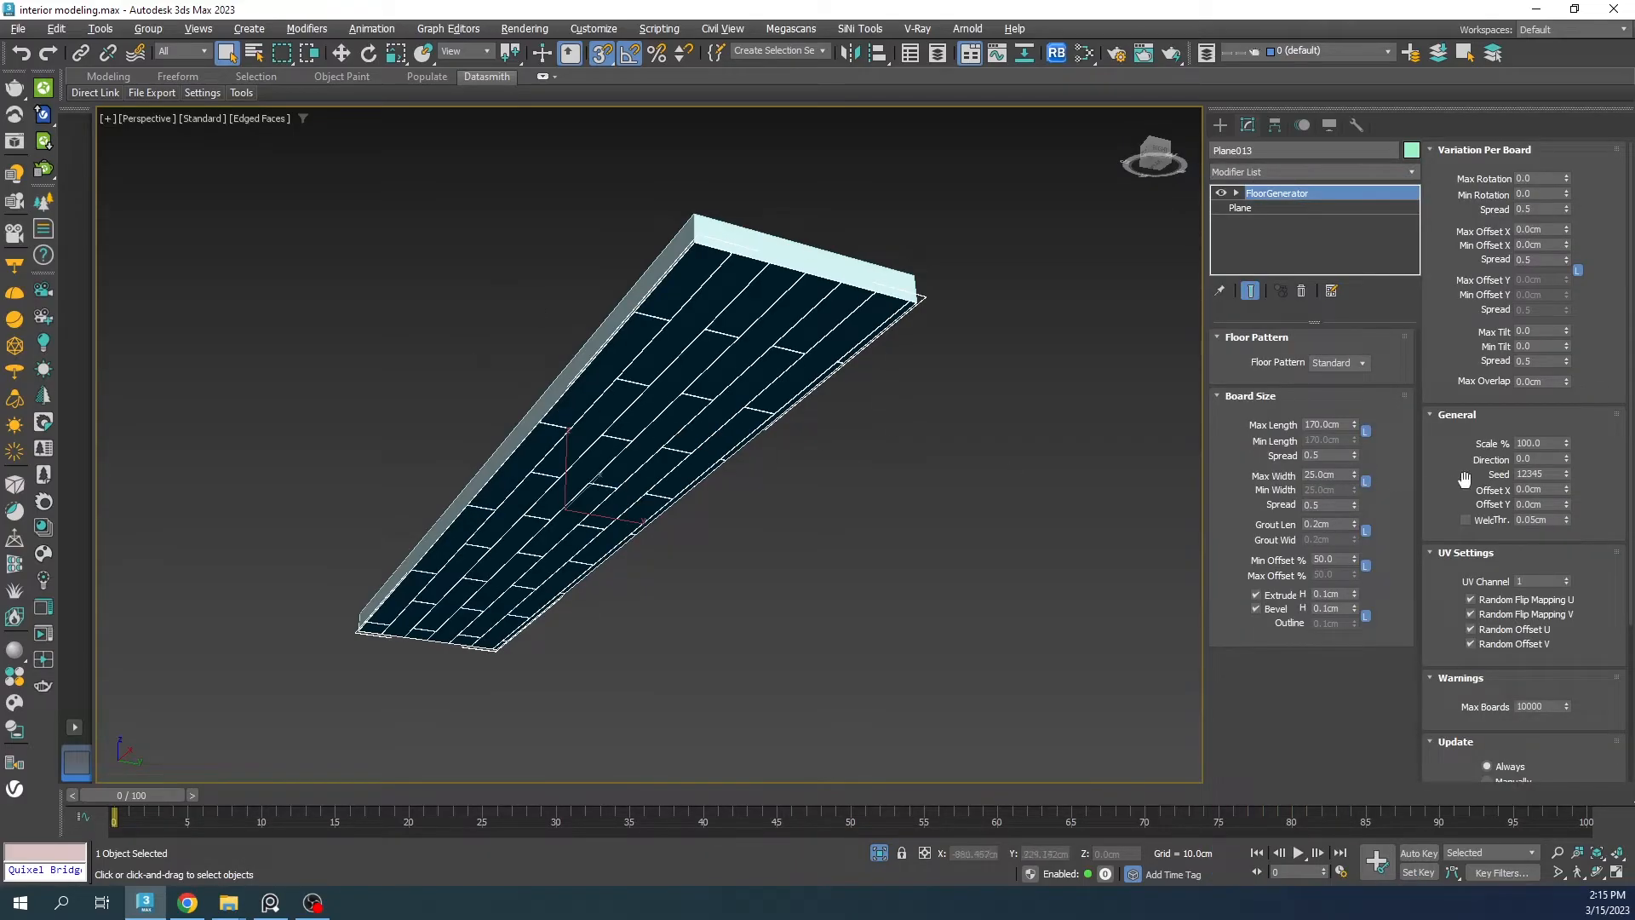
Step: Set the ceiling boards' direction to 90 and their minimum offset to 0 %
left_click_drag(1465, 481, 1490, 430)
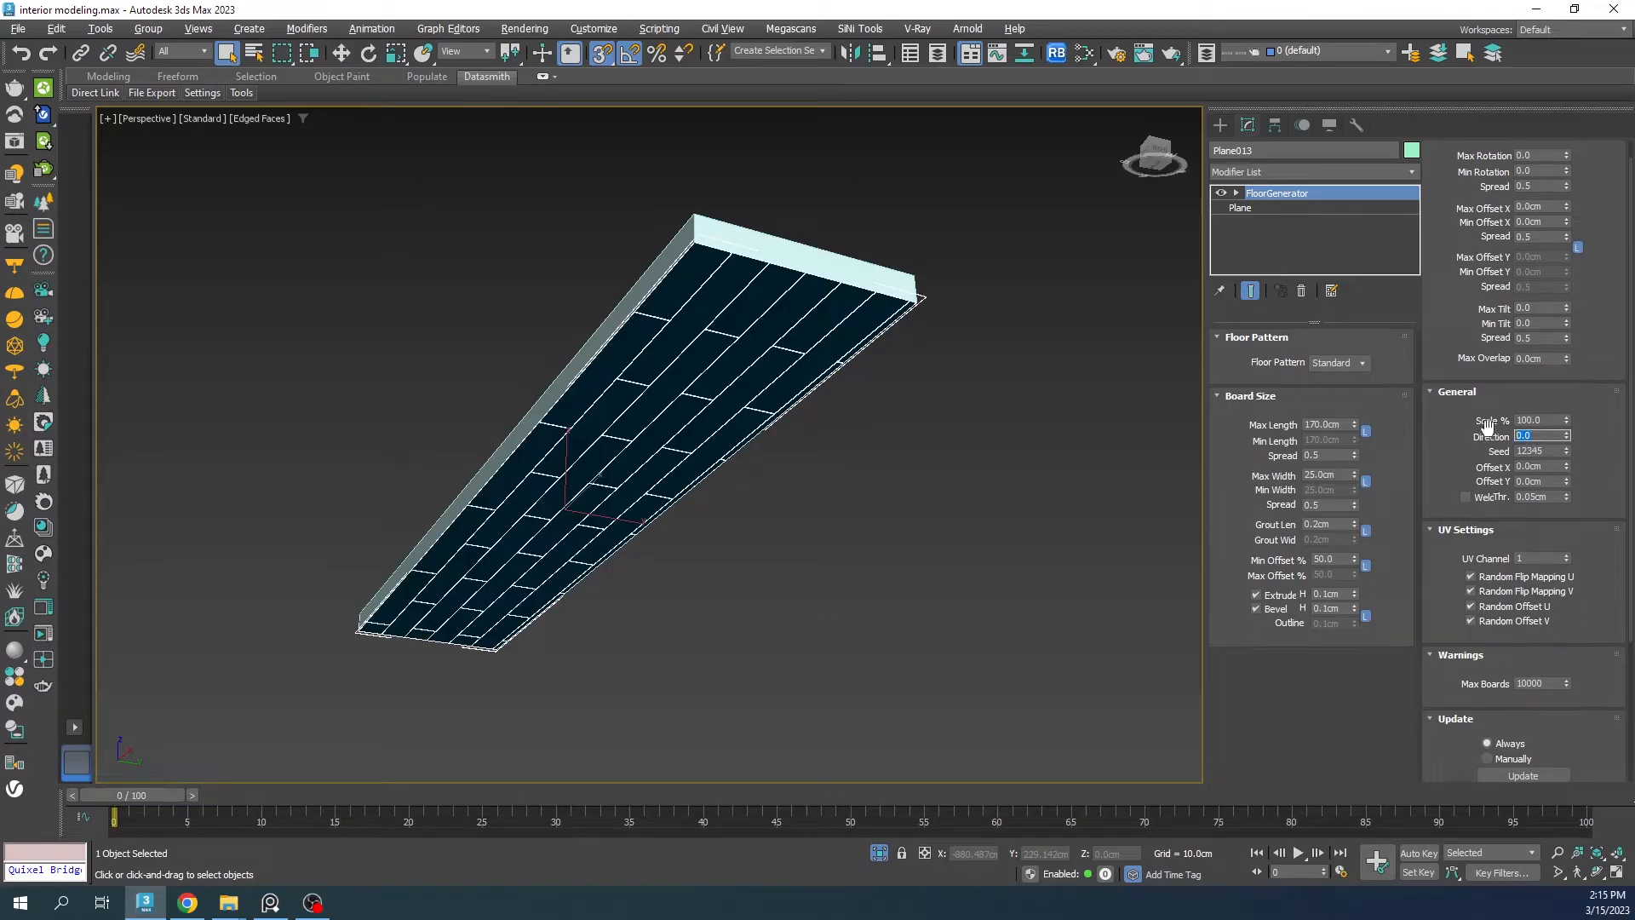
type("90")
key("Return")
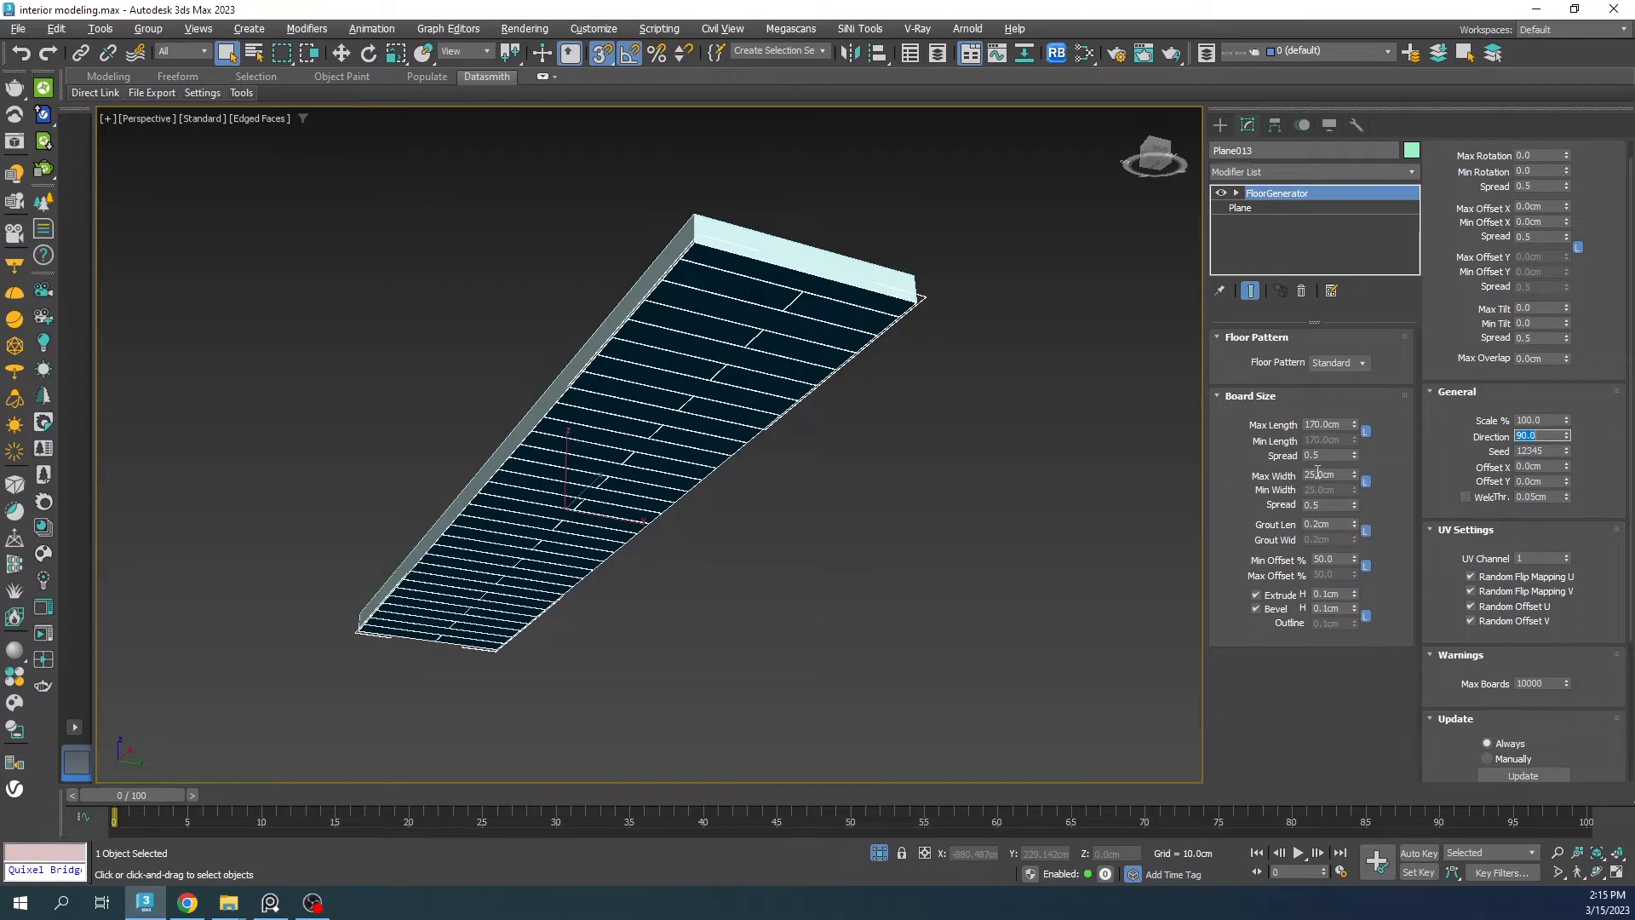
right_click(1354, 560)
scroll(796, 330, "up", 2)
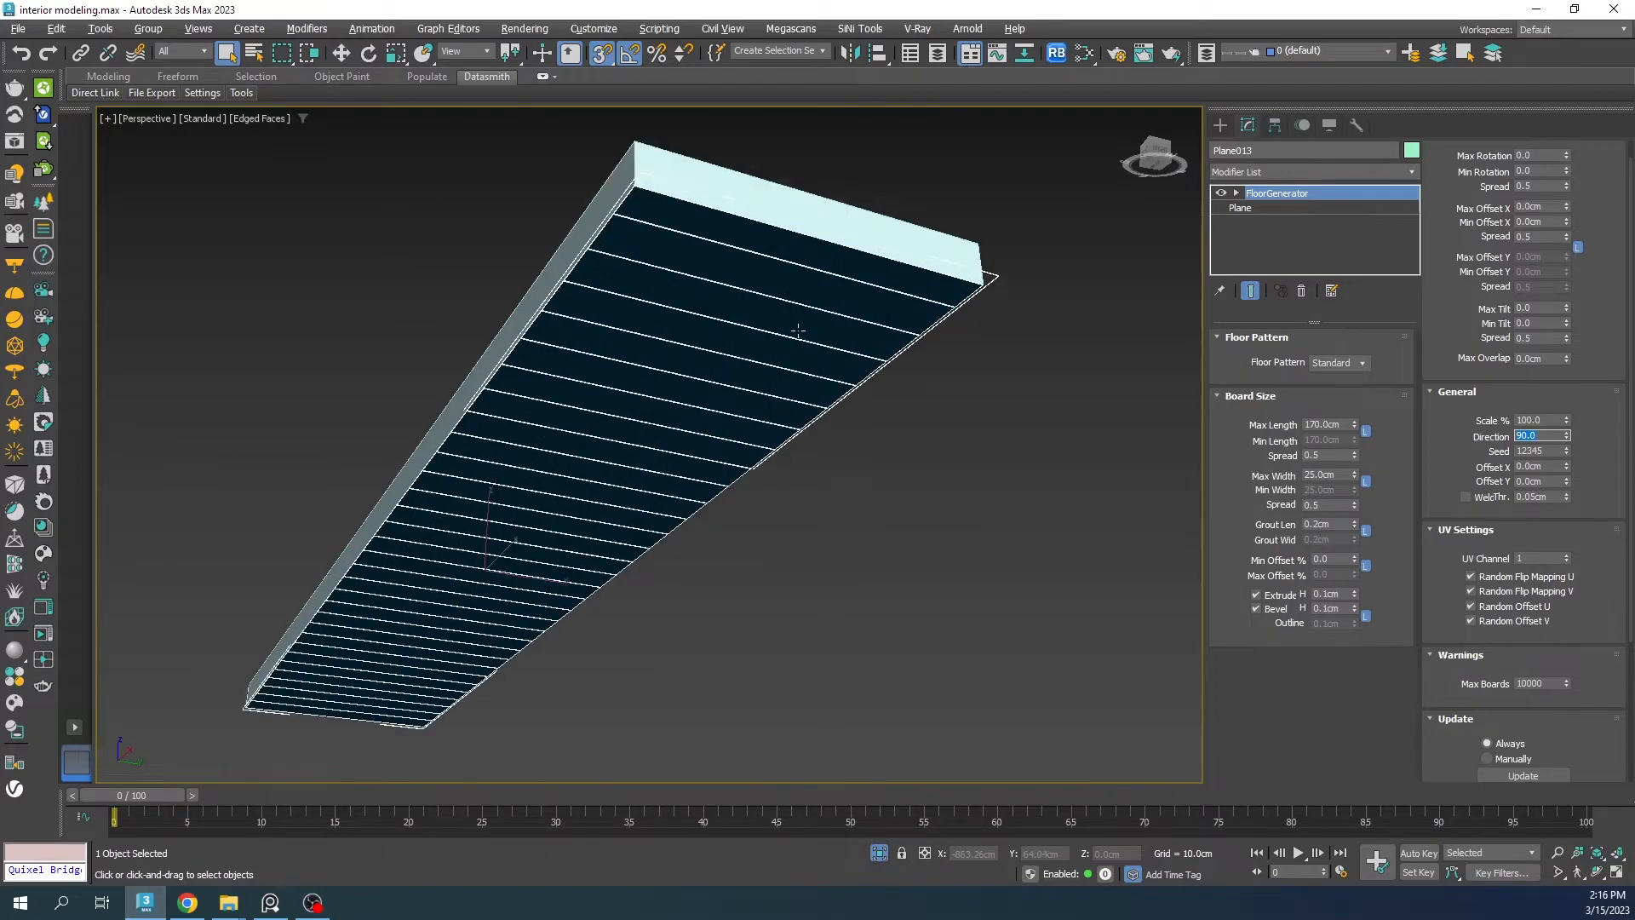
Step: Reduce the ceiling boards' maximum width to 17 cm
mouse_move(795, 330)
middle_mouse_down("alt")
mouse_move(815, 271)
mouse_move(716, 321)
mouse_move(774, 333)
middle_mouse_up("alt")
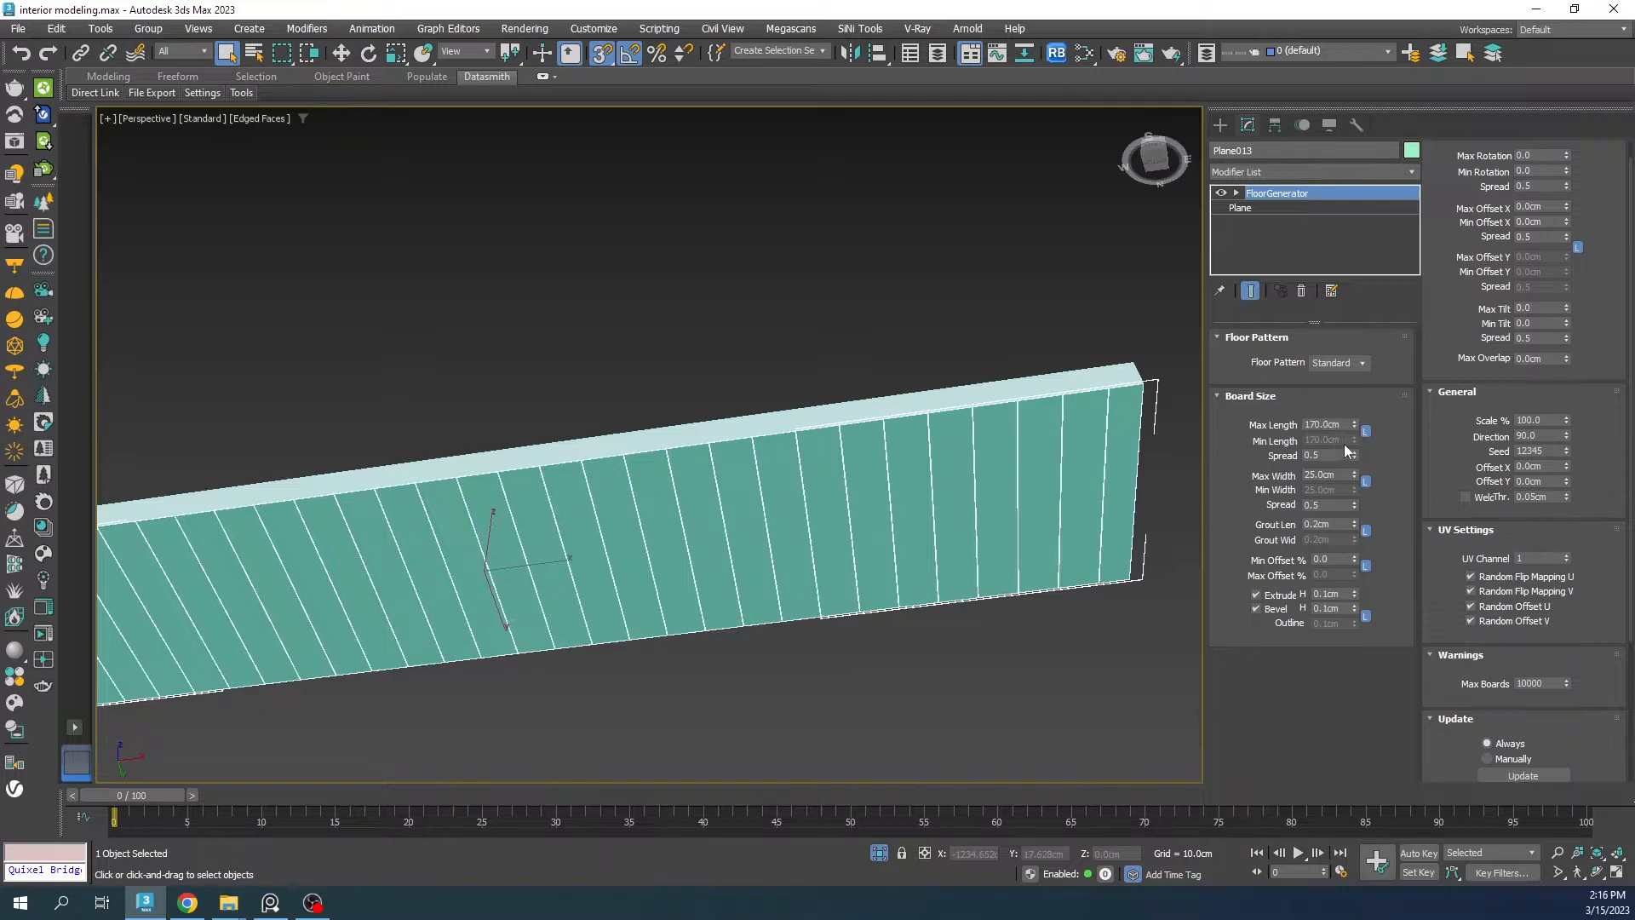
left_click_drag(1355, 480, 1324, 500)
middle_click_drag(1039, 496, 705, 569, "alt")
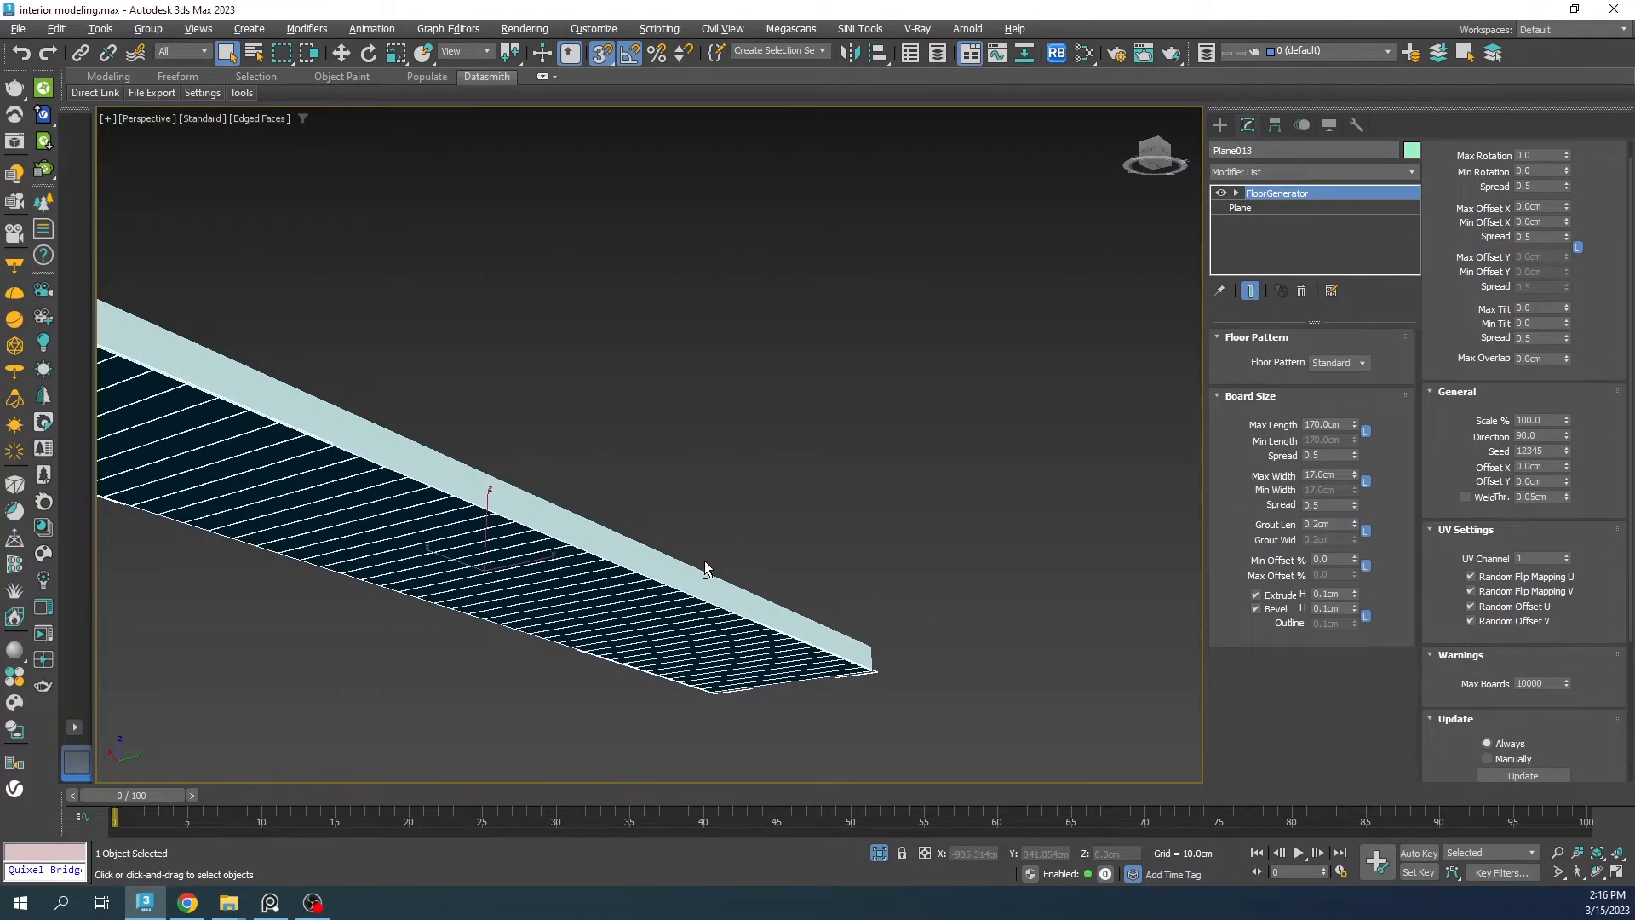
Step: End the isolation and show the whole bedroom through the camera with edged faces
left_click(877, 854)
key("c")
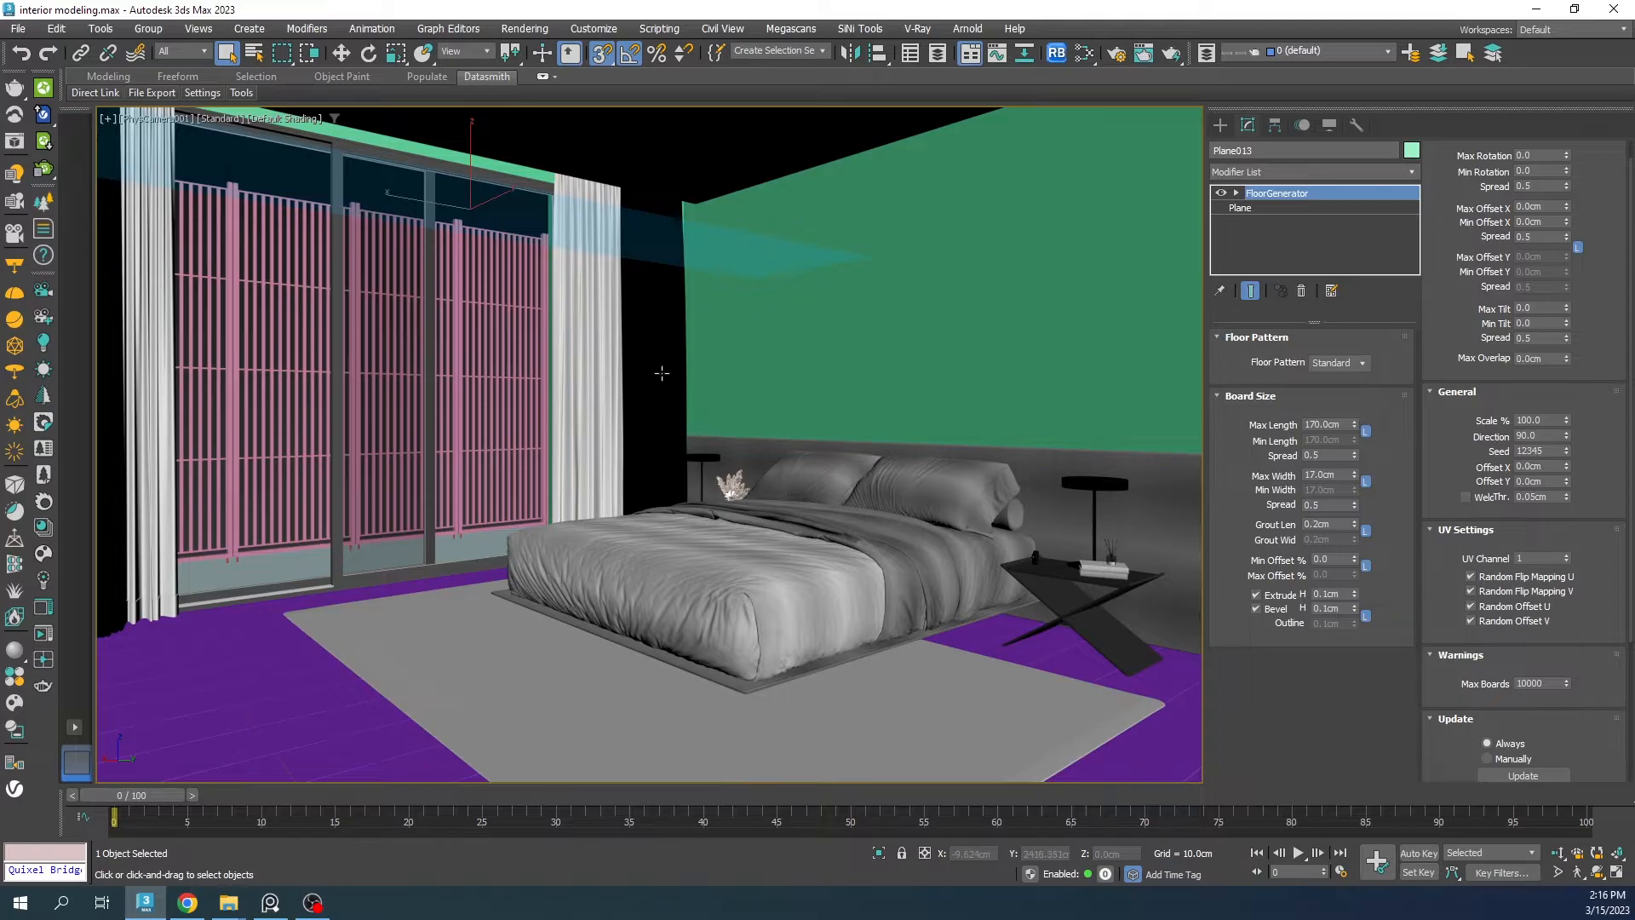
key("F4")
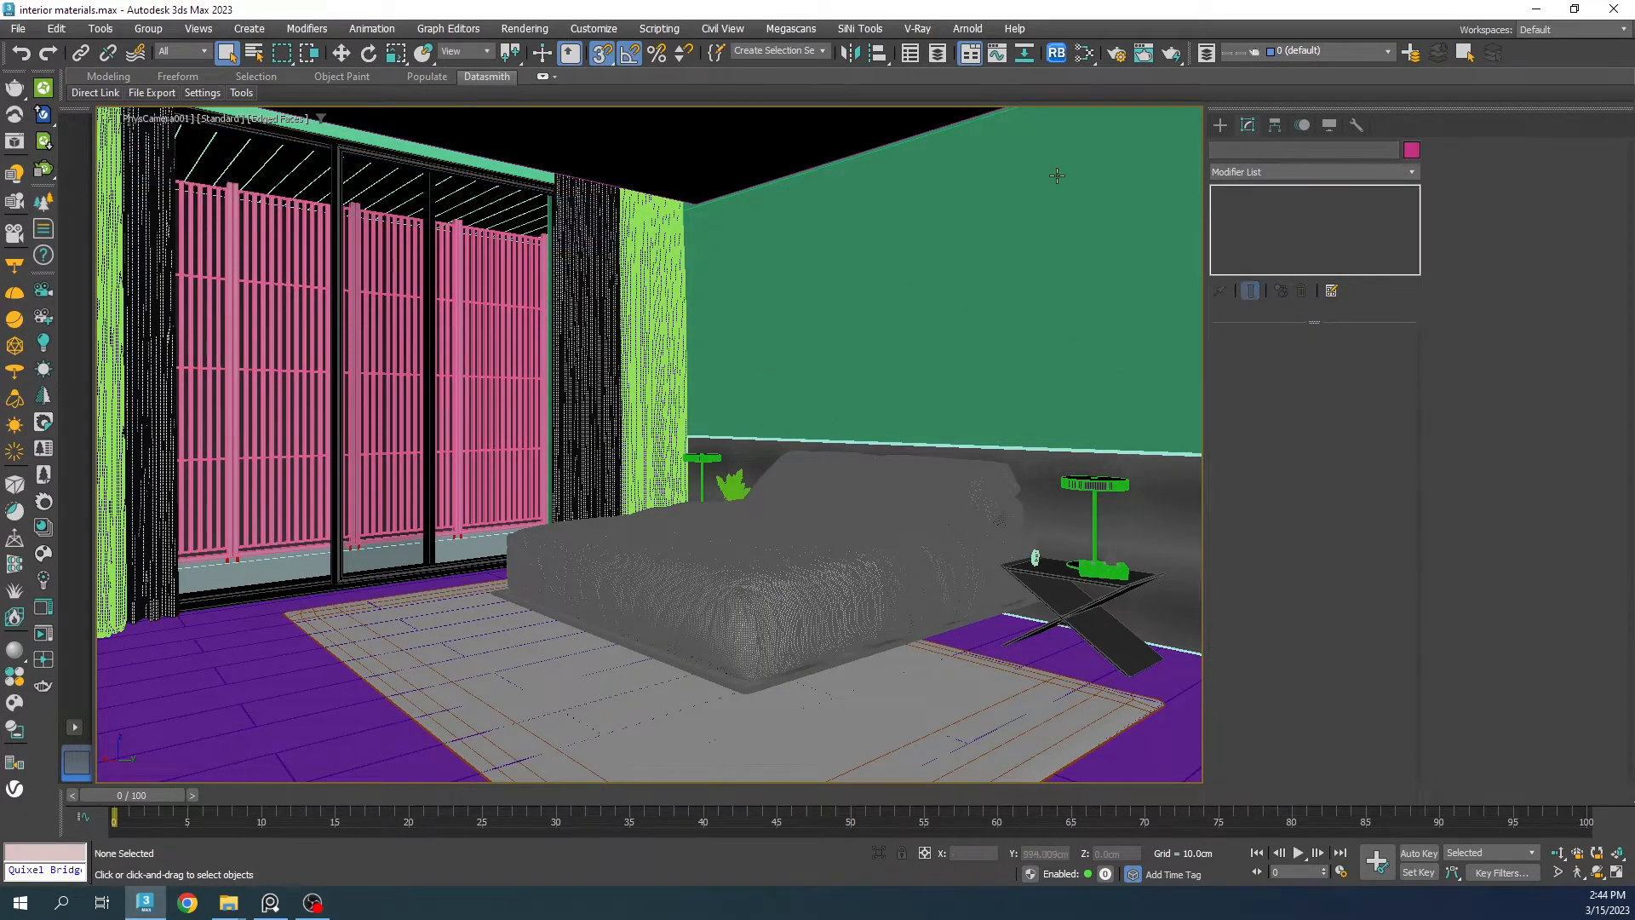
Step: Open the Slate Material Editor and create a VRayMtl material, making V-Ray the current renderer
left_click(1084, 53)
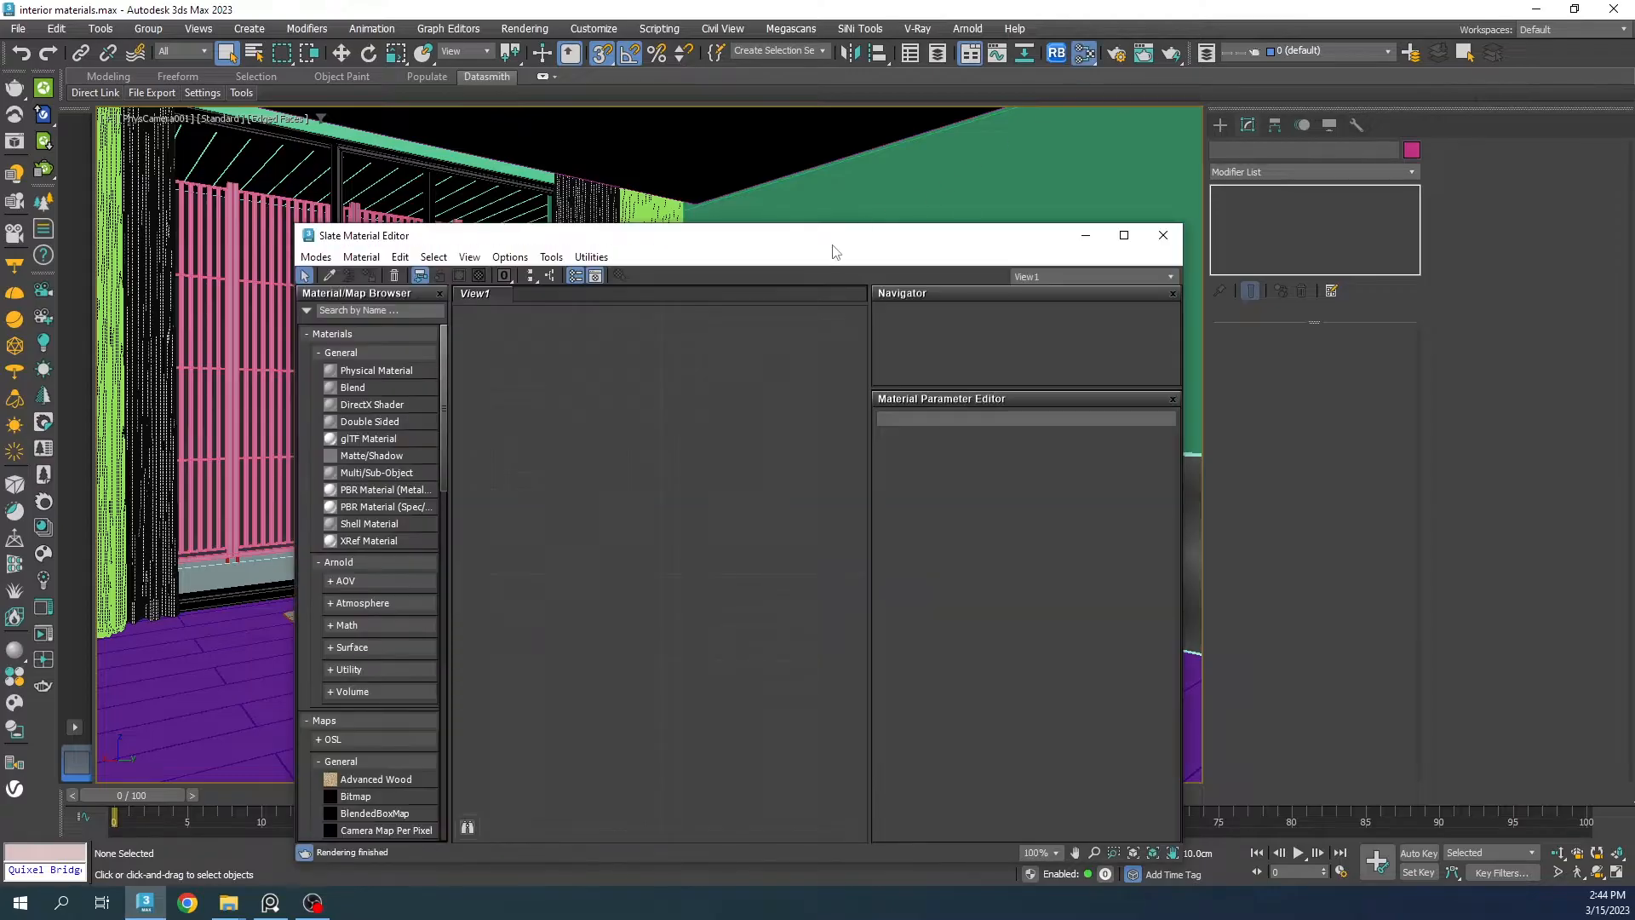
left_click_drag(833, 243, 986, 129)
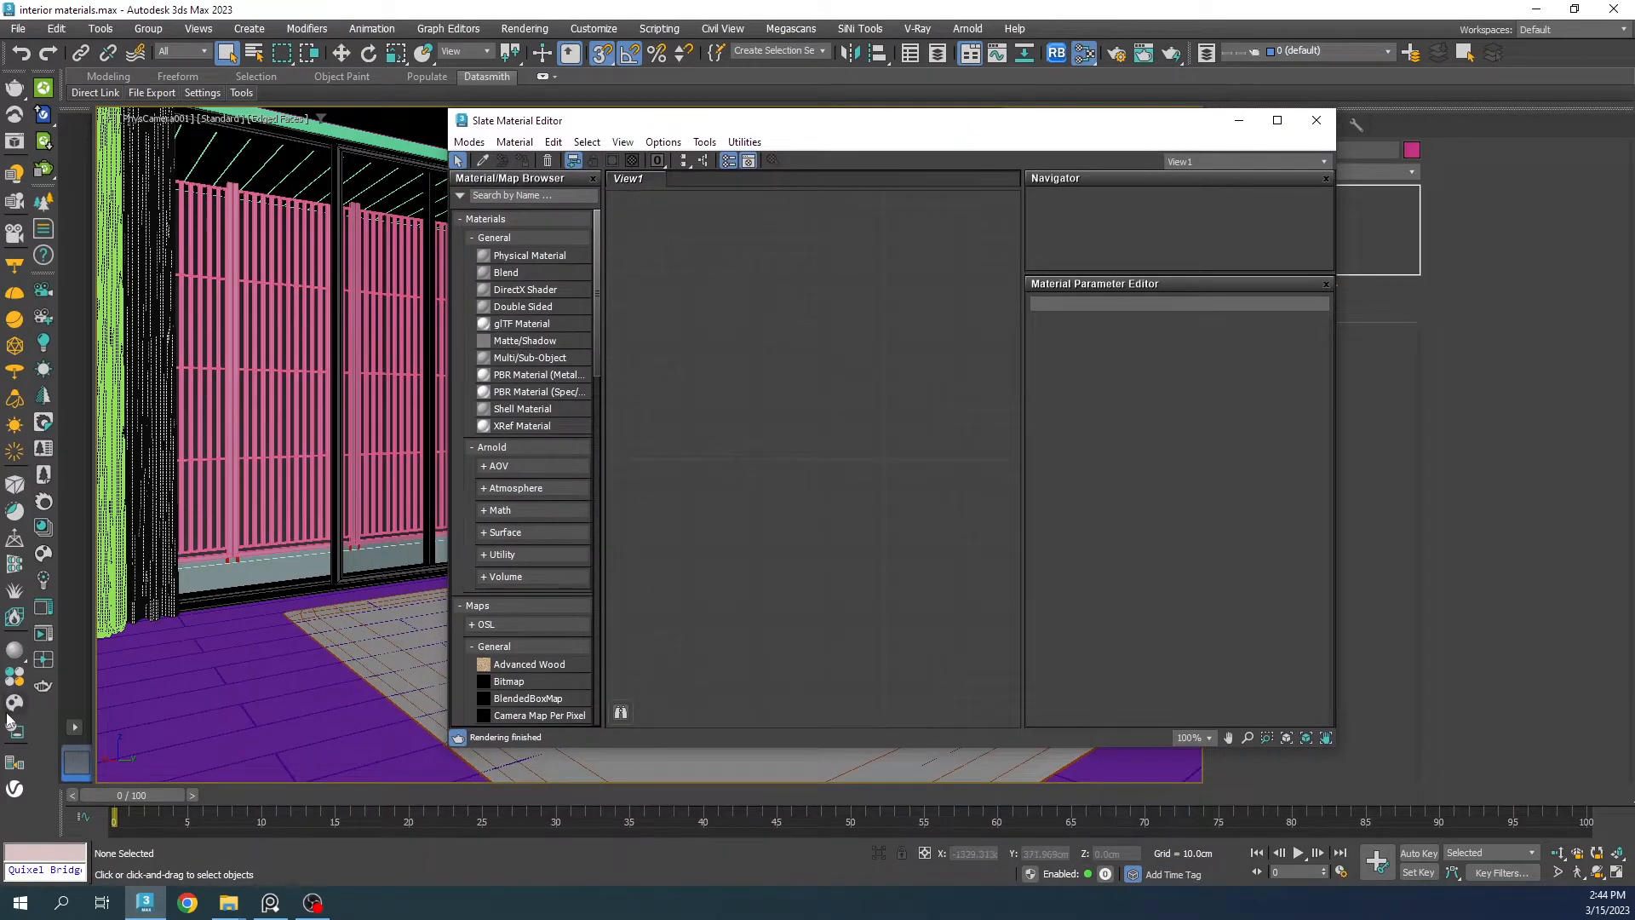
scroll(538, 561, "down", 3)
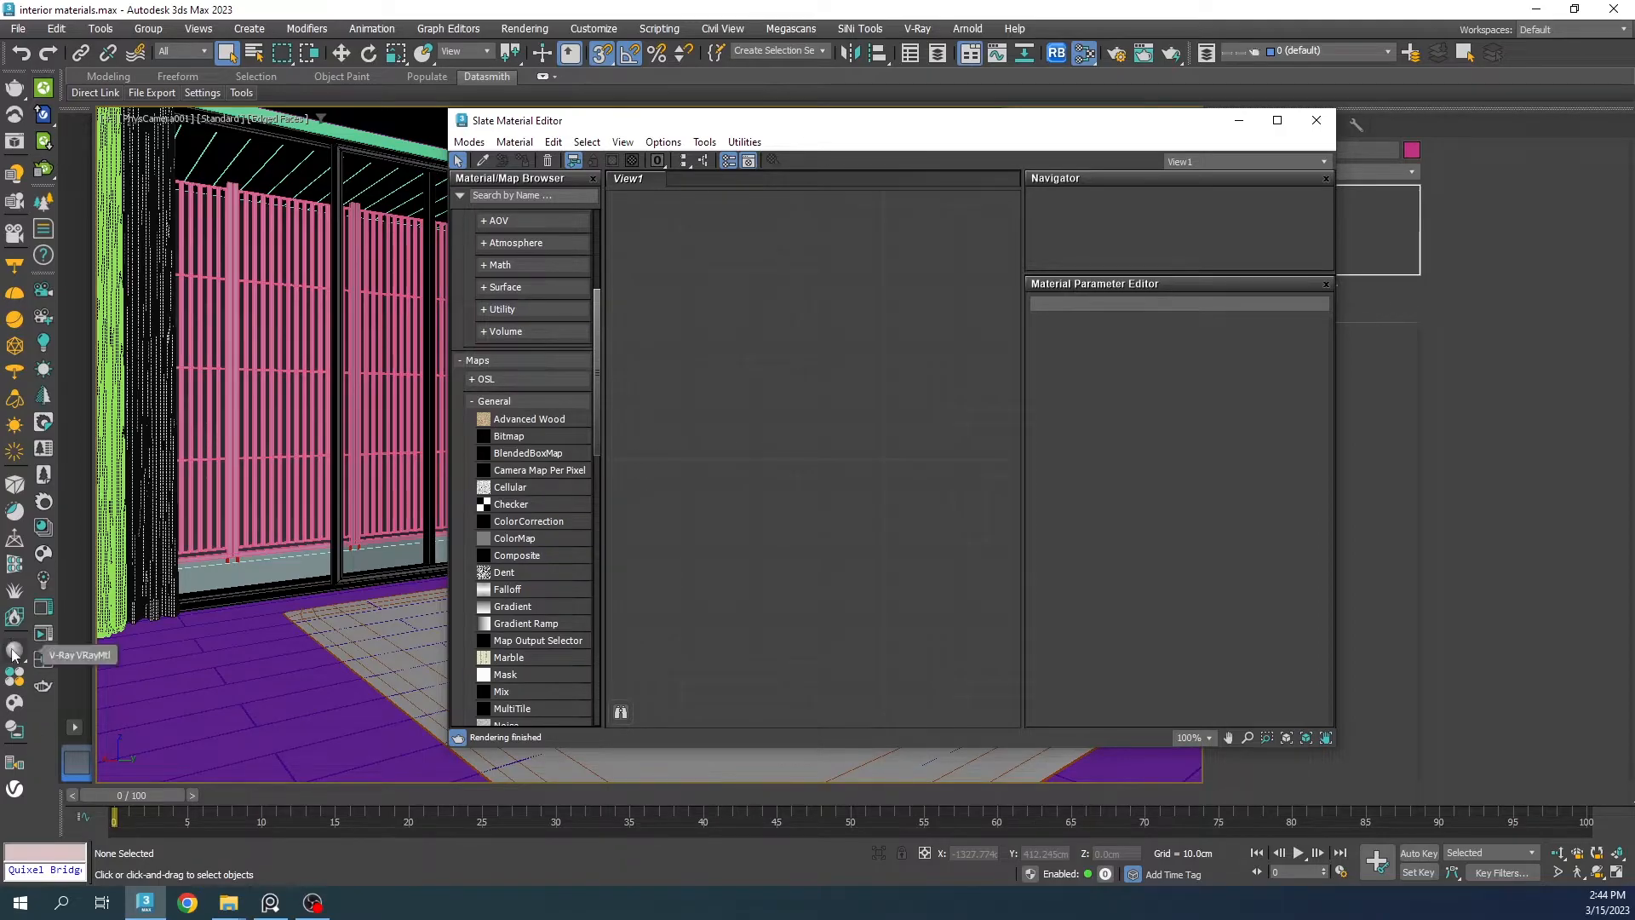
left_click(14, 648)
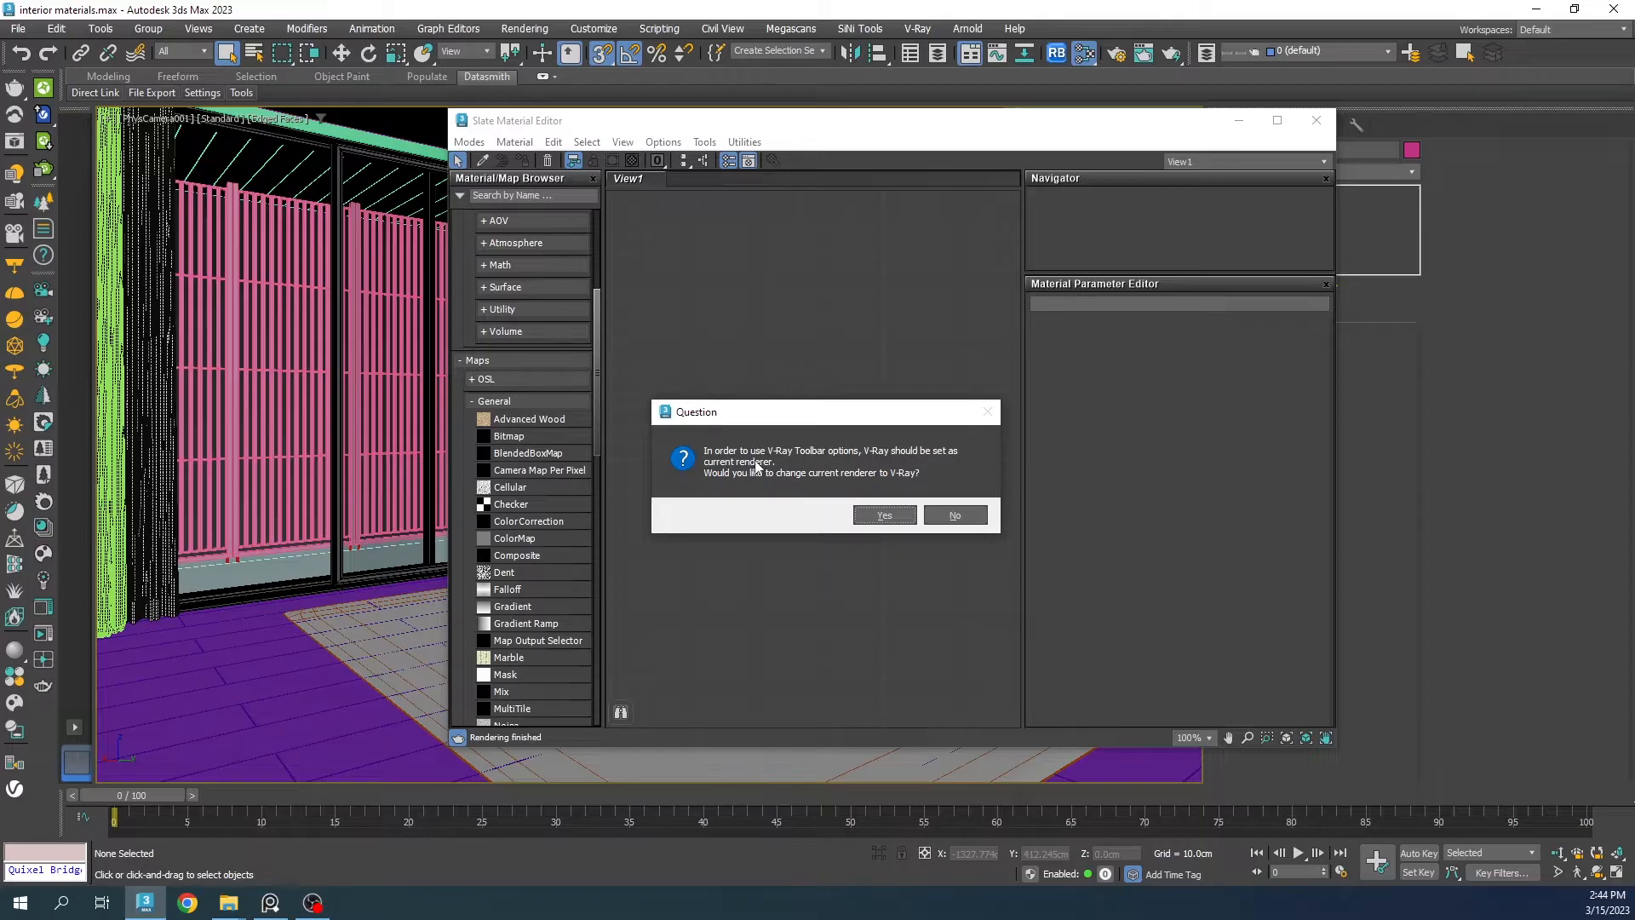
left_click(887, 503)
Step: Reposition the new VRayMtl node, open its parameters and leave free space beside it for maps
left_click_drag(883, 476, 884, 287)
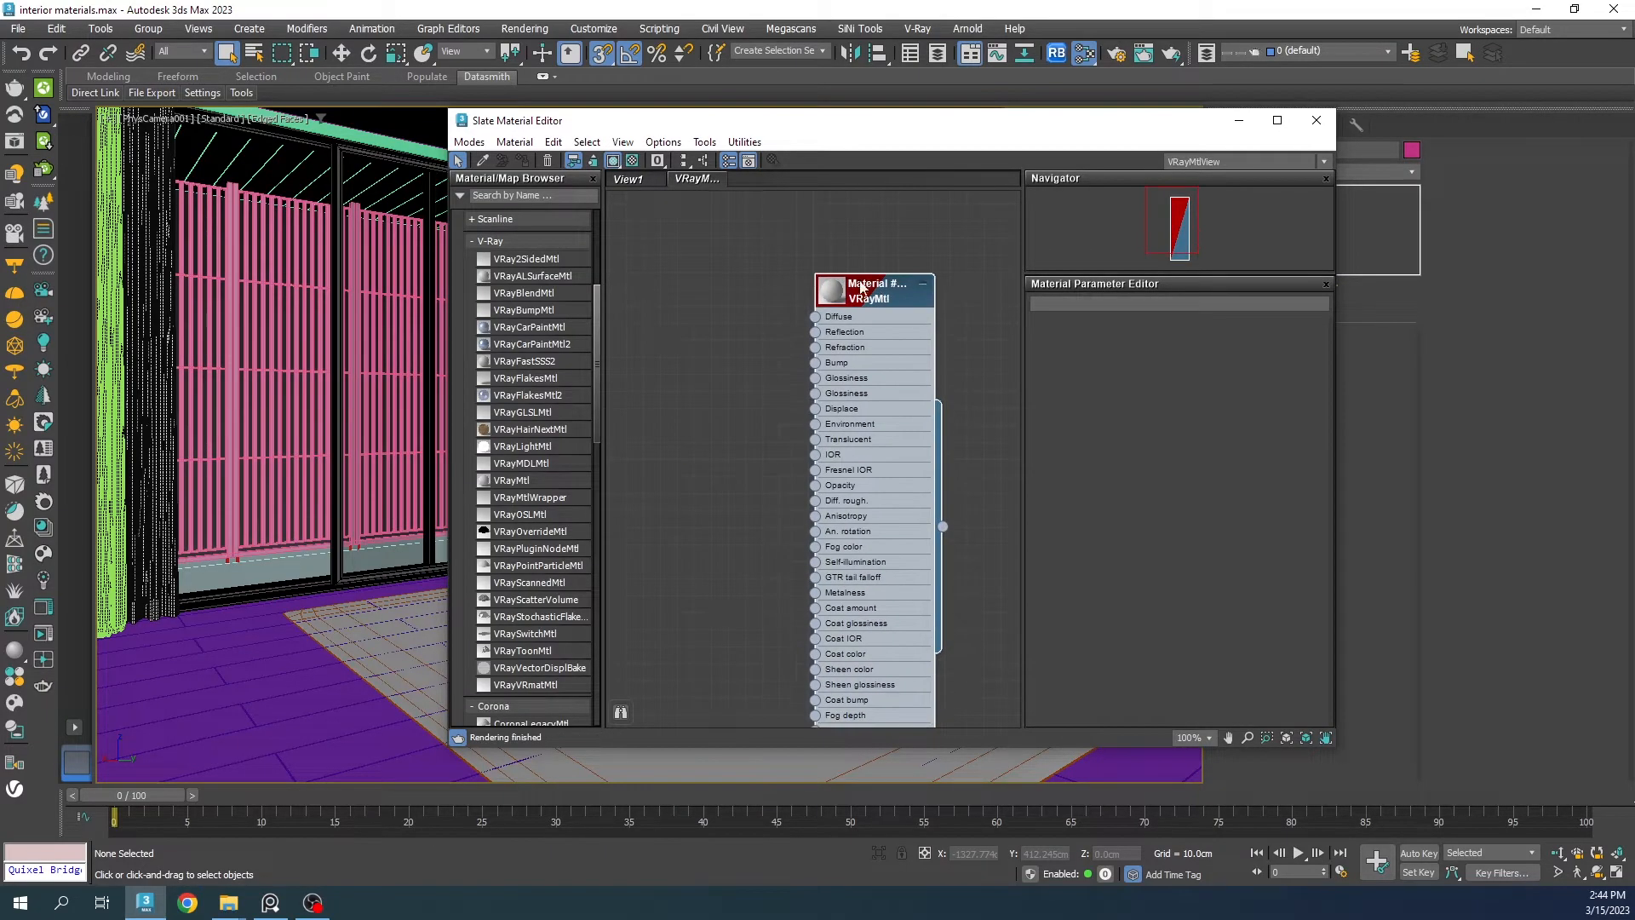
double_click(832, 291)
middle_click_drag(822, 409, 941, 410)
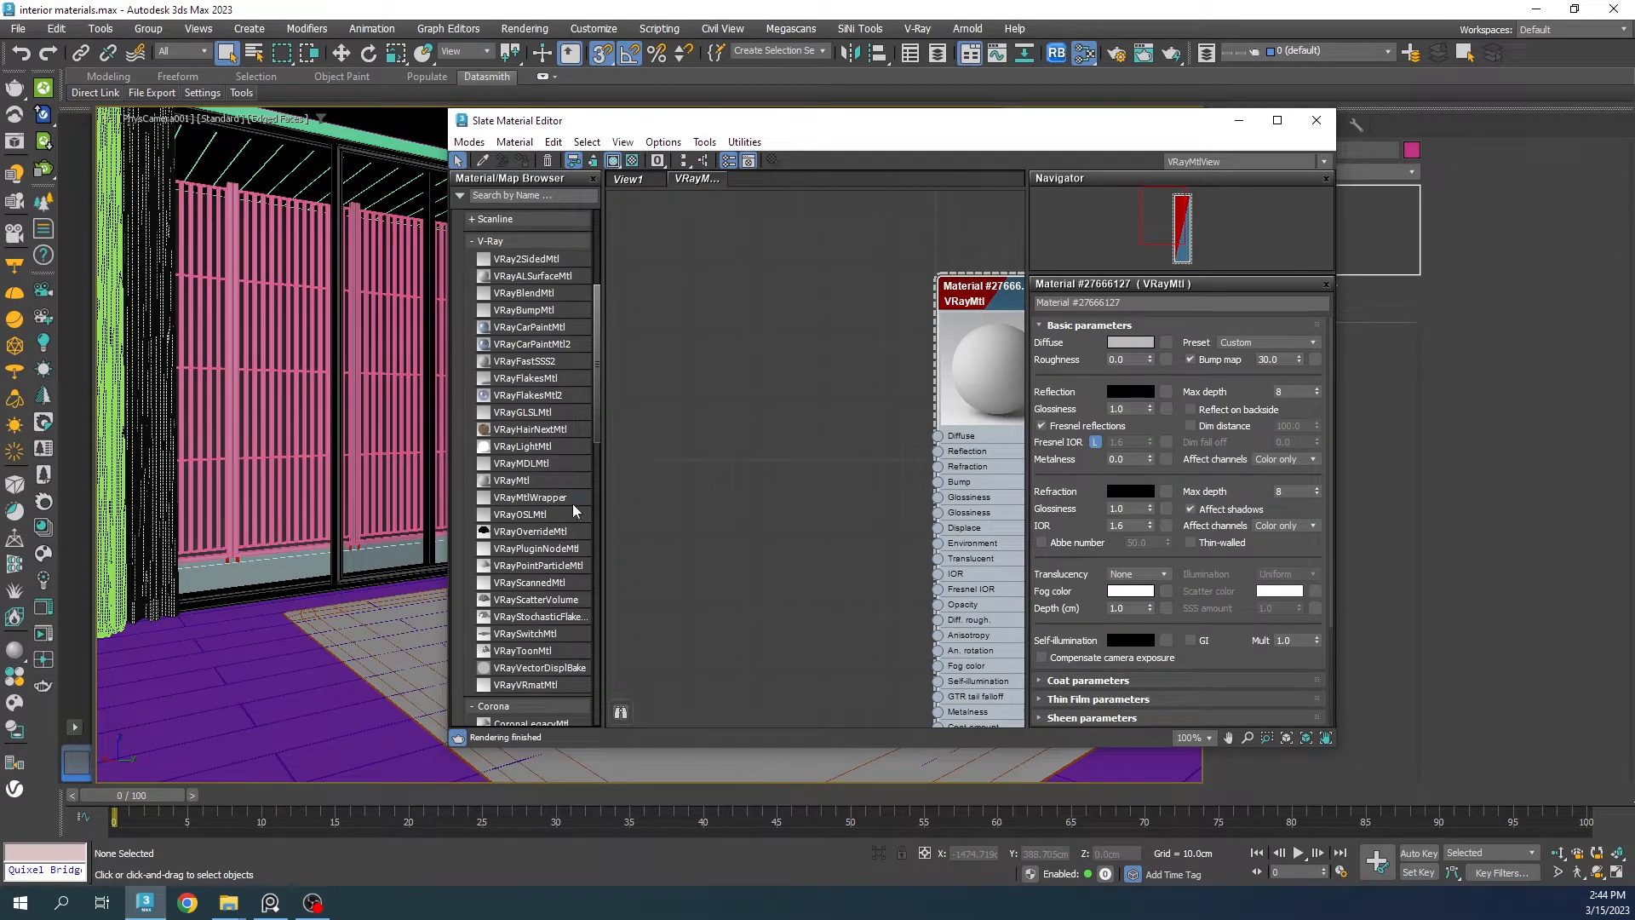
Step: Add a VRayBitmap map and load Wood067_8K_Color.jpg from D:\Channel\20230311_Interior modeling\Assets\Textures\Wood
scroll(554, 535, "down", 10)
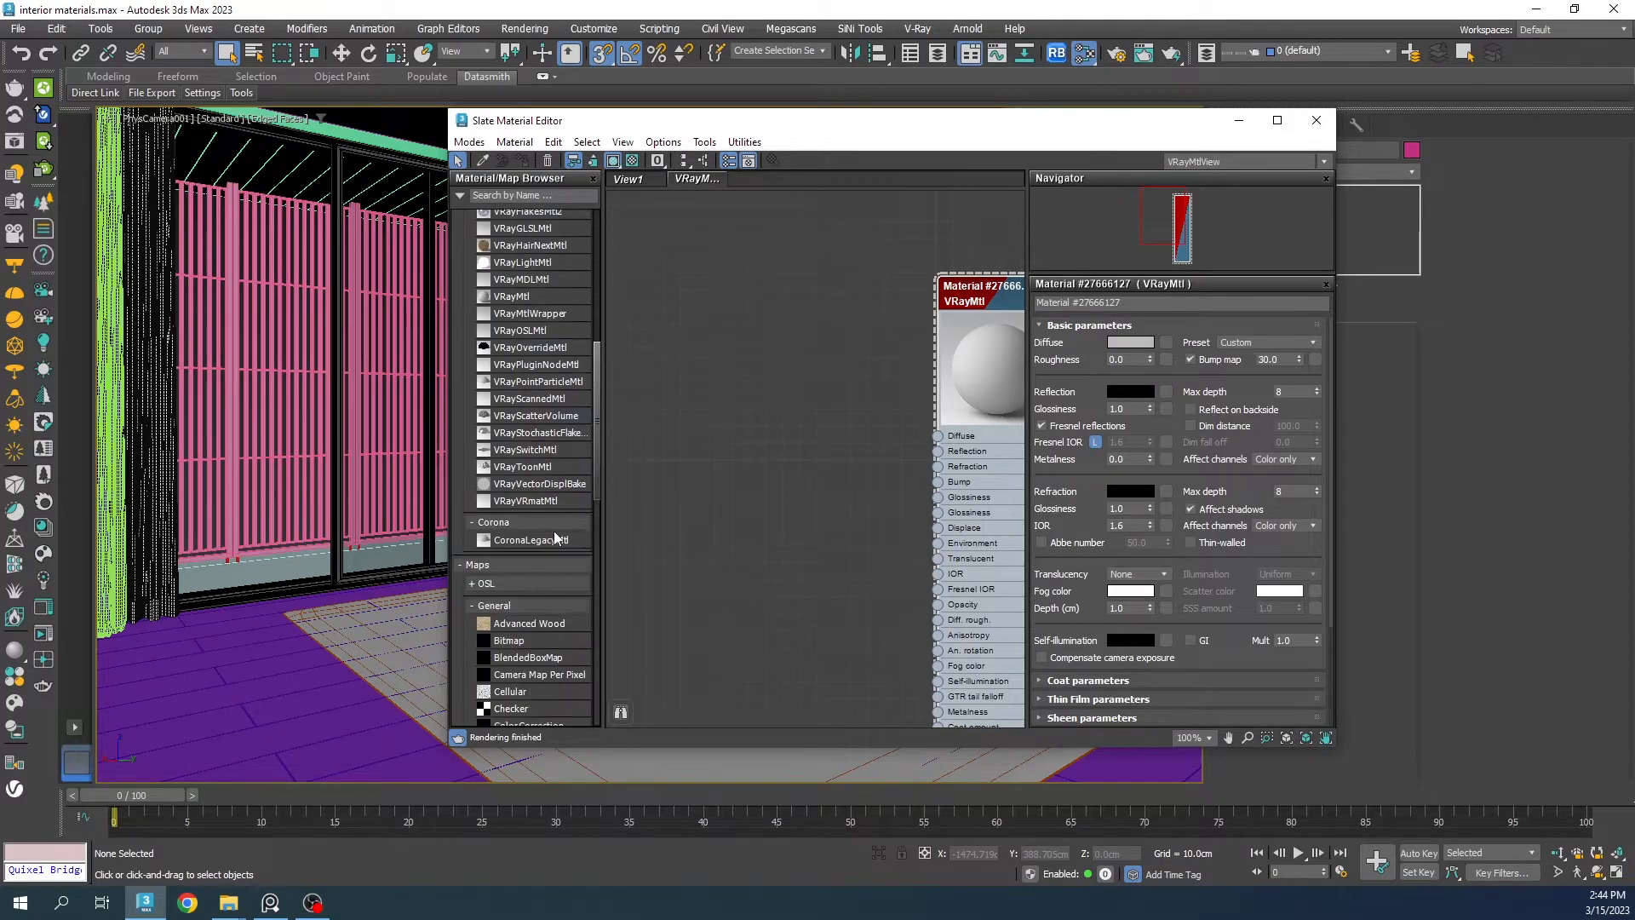
scroll(552, 535, "down", 5)
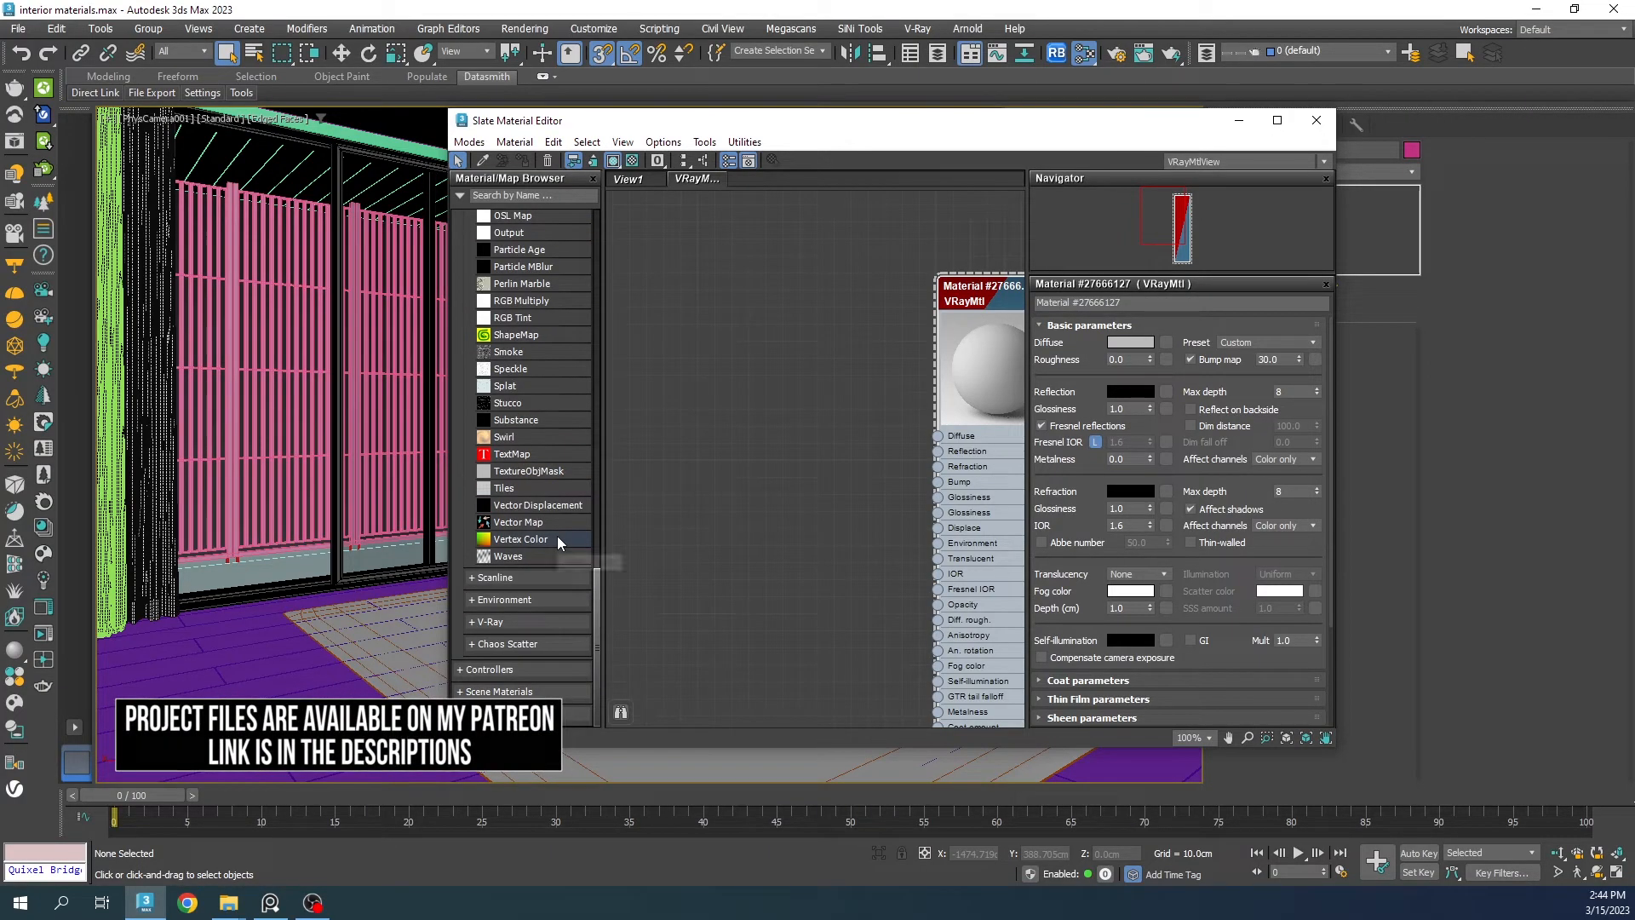
left_click(476, 622)
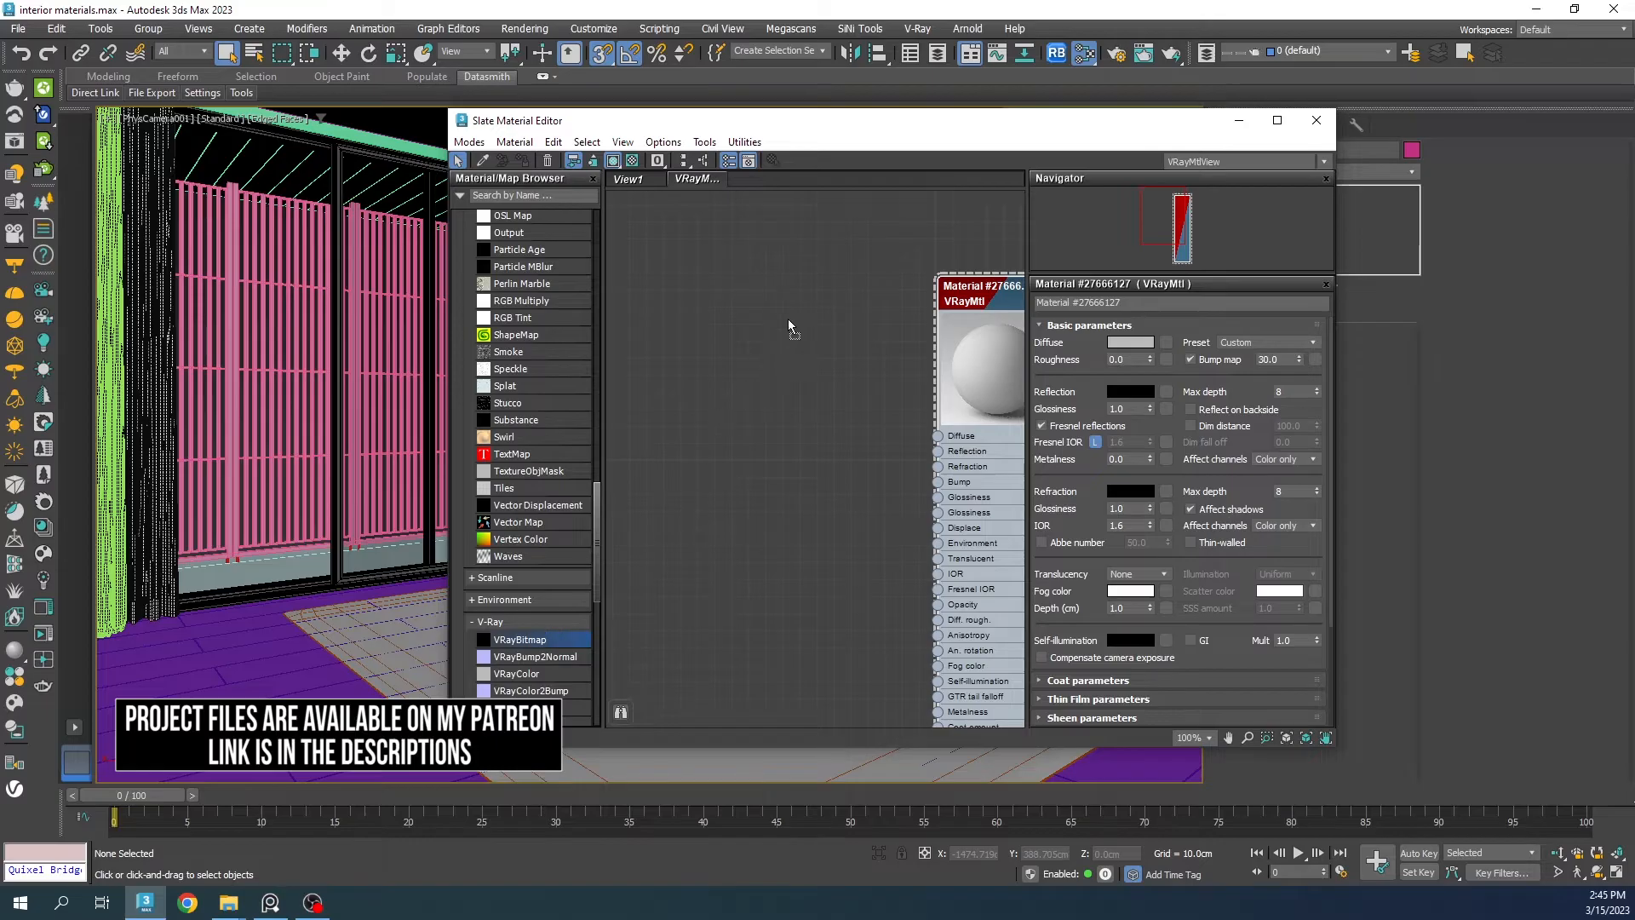
left_click_drag(788, 319, 790, 314)
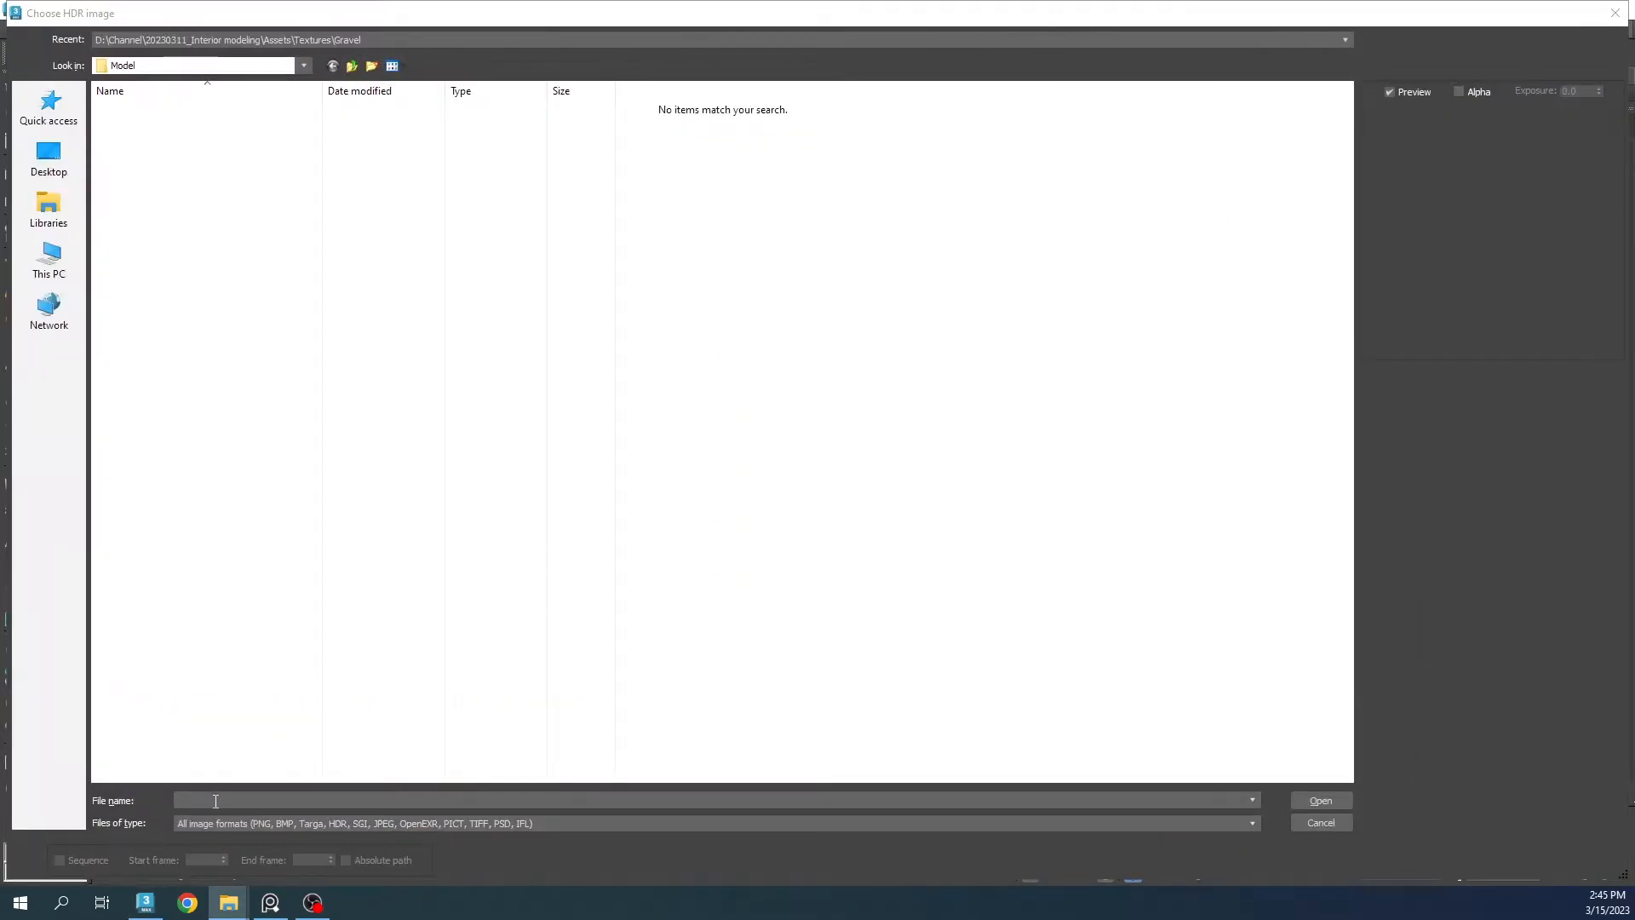
left_click(304, 675)
type("D:\\Channel\\20230311_Interior modeling\\Assets\\Textures")
key("Return")
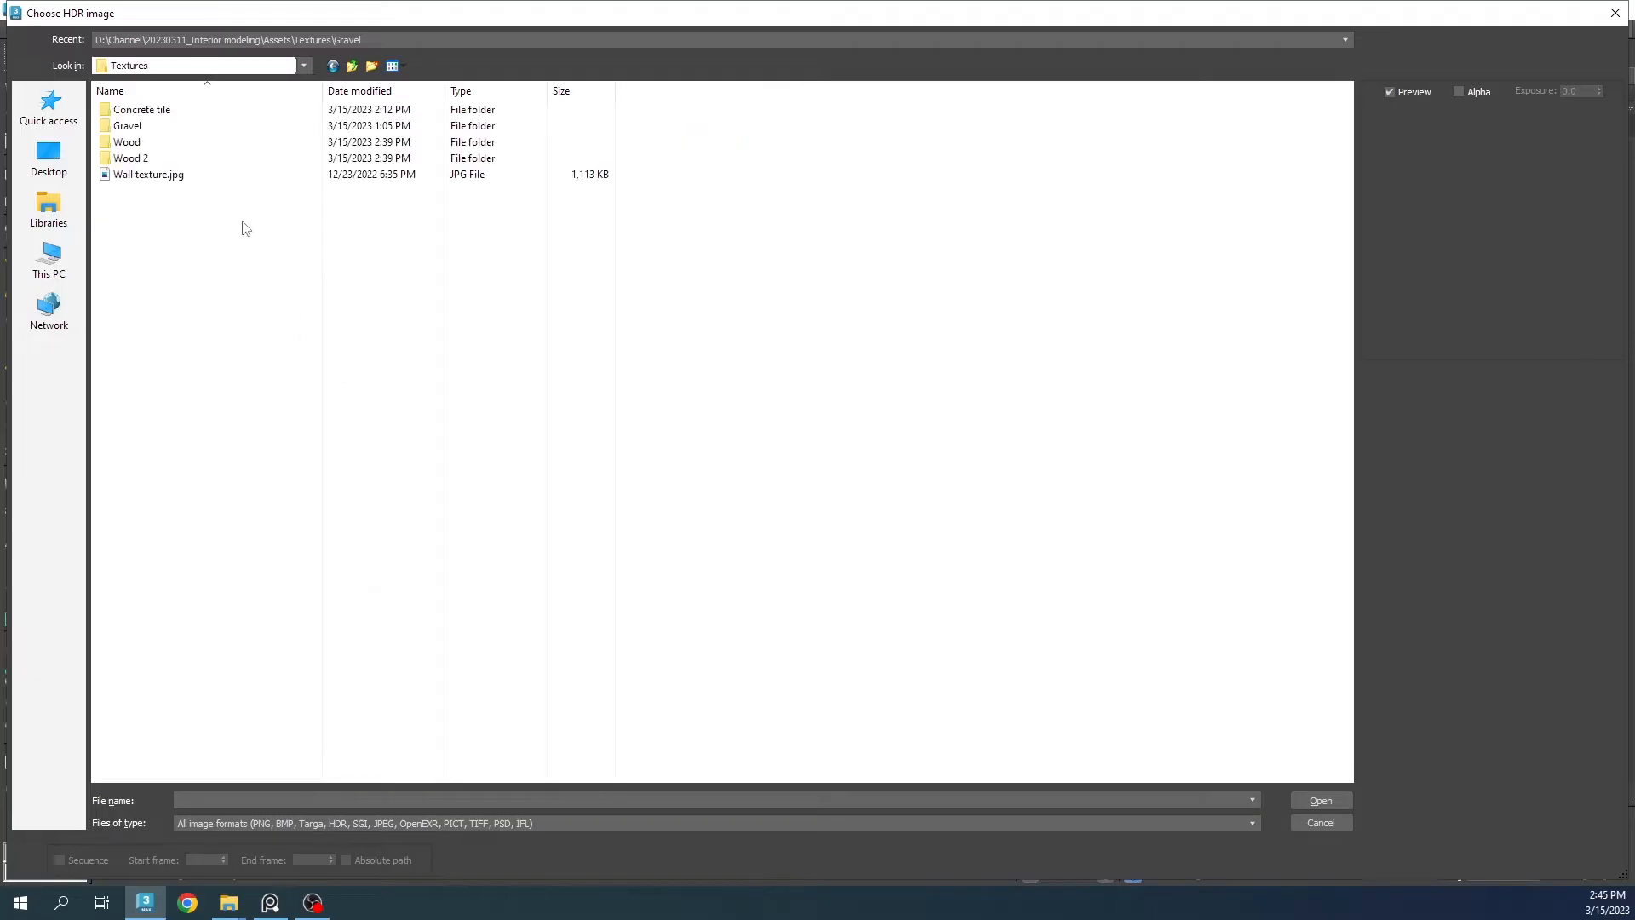
double_click(125, 142)
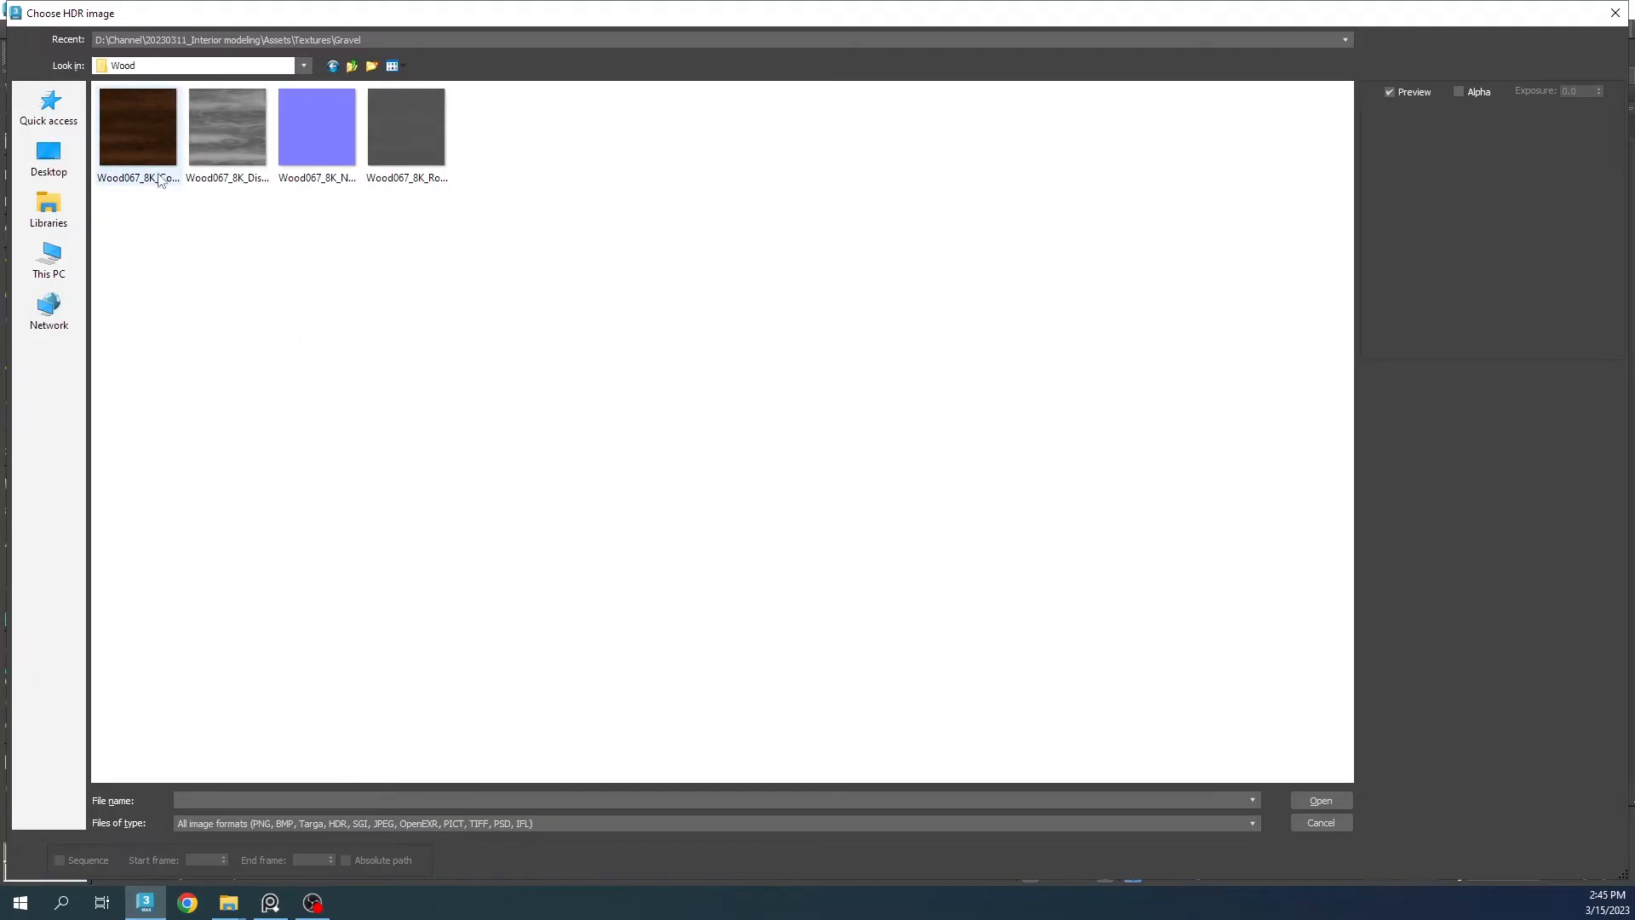
left_click(149, 104)
double_click(135, 132)
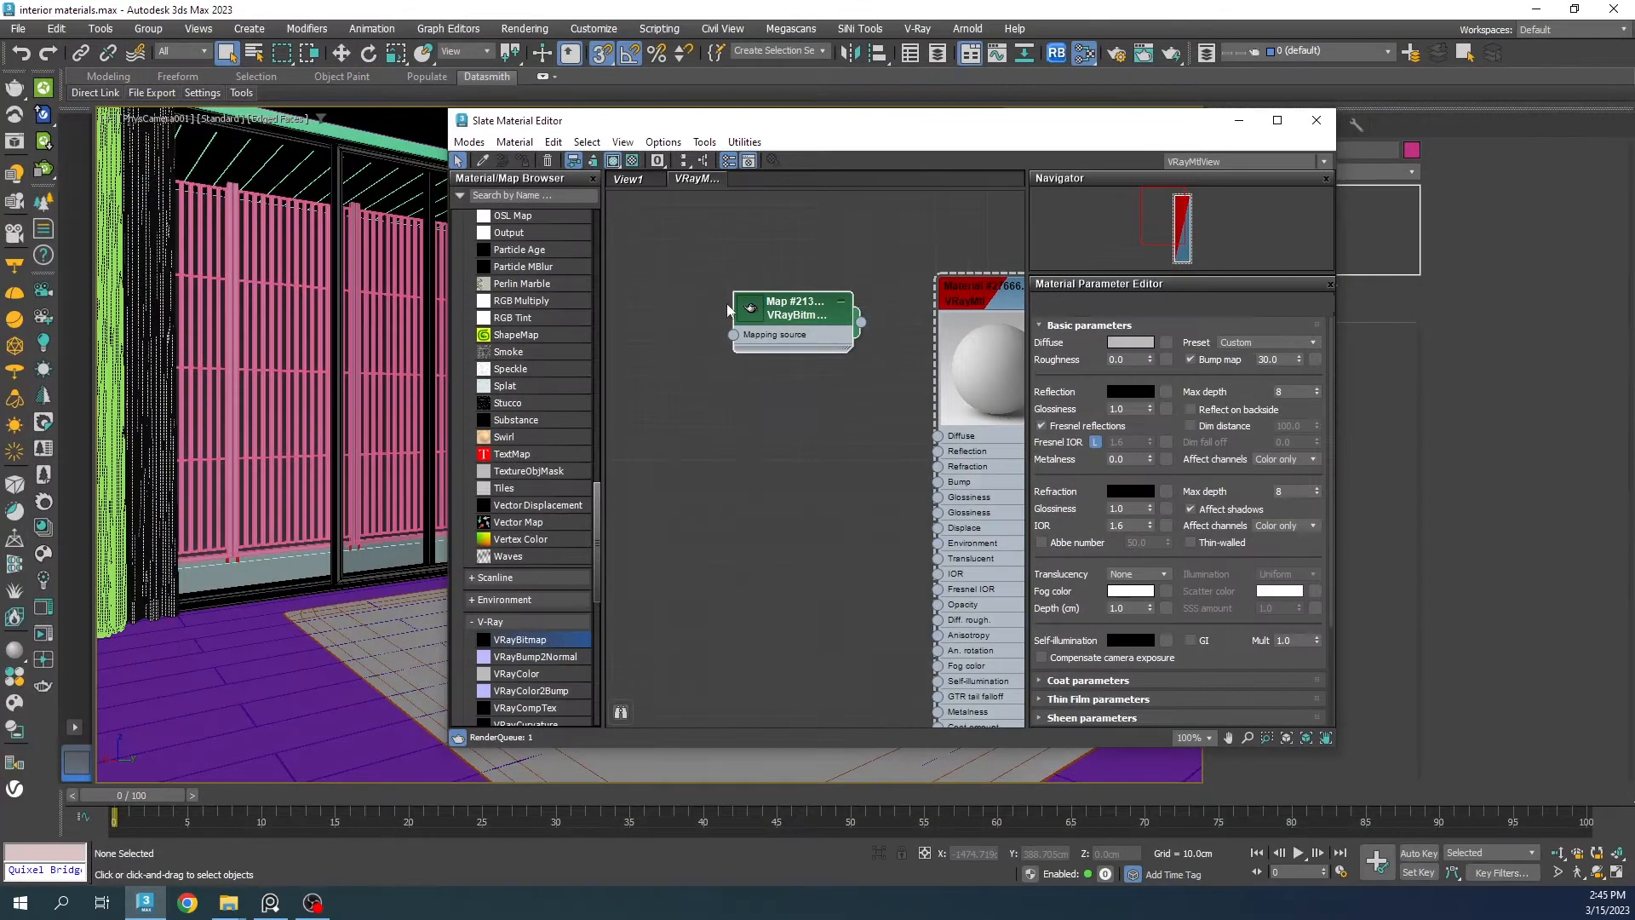
Step: Duplicate the wood color bitmap node and load the Wood067 8K normal texture into the copy
left_click(787, 313)
left_click(781, 303)
left_click_drag(790, 322, 790, 407, "shift")
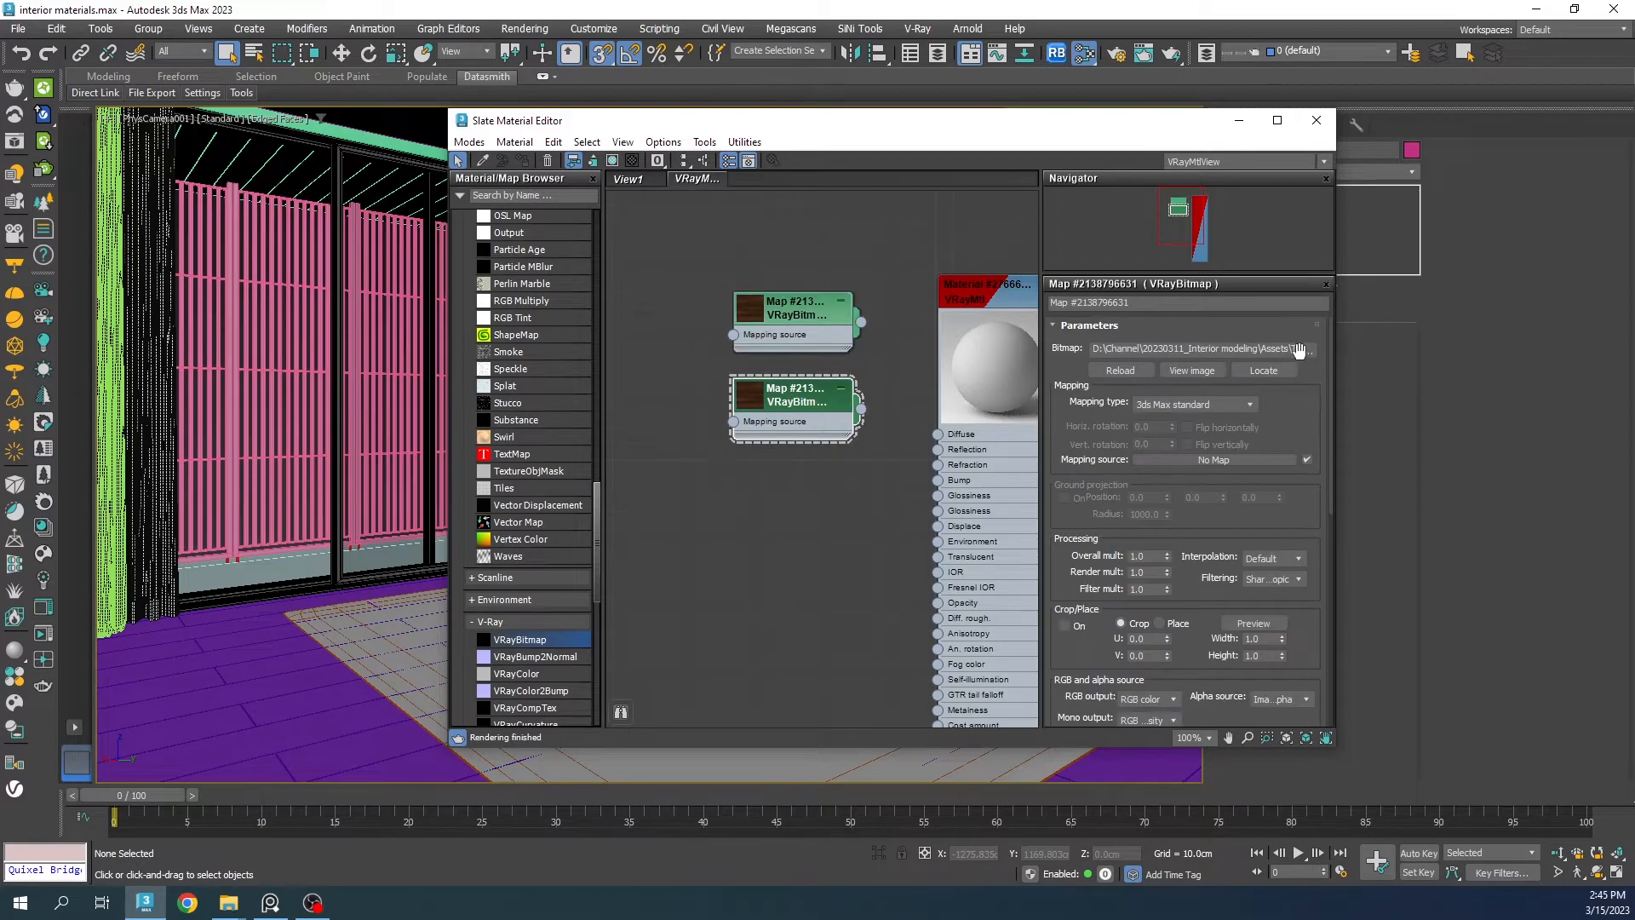
left_click(1308, 350)
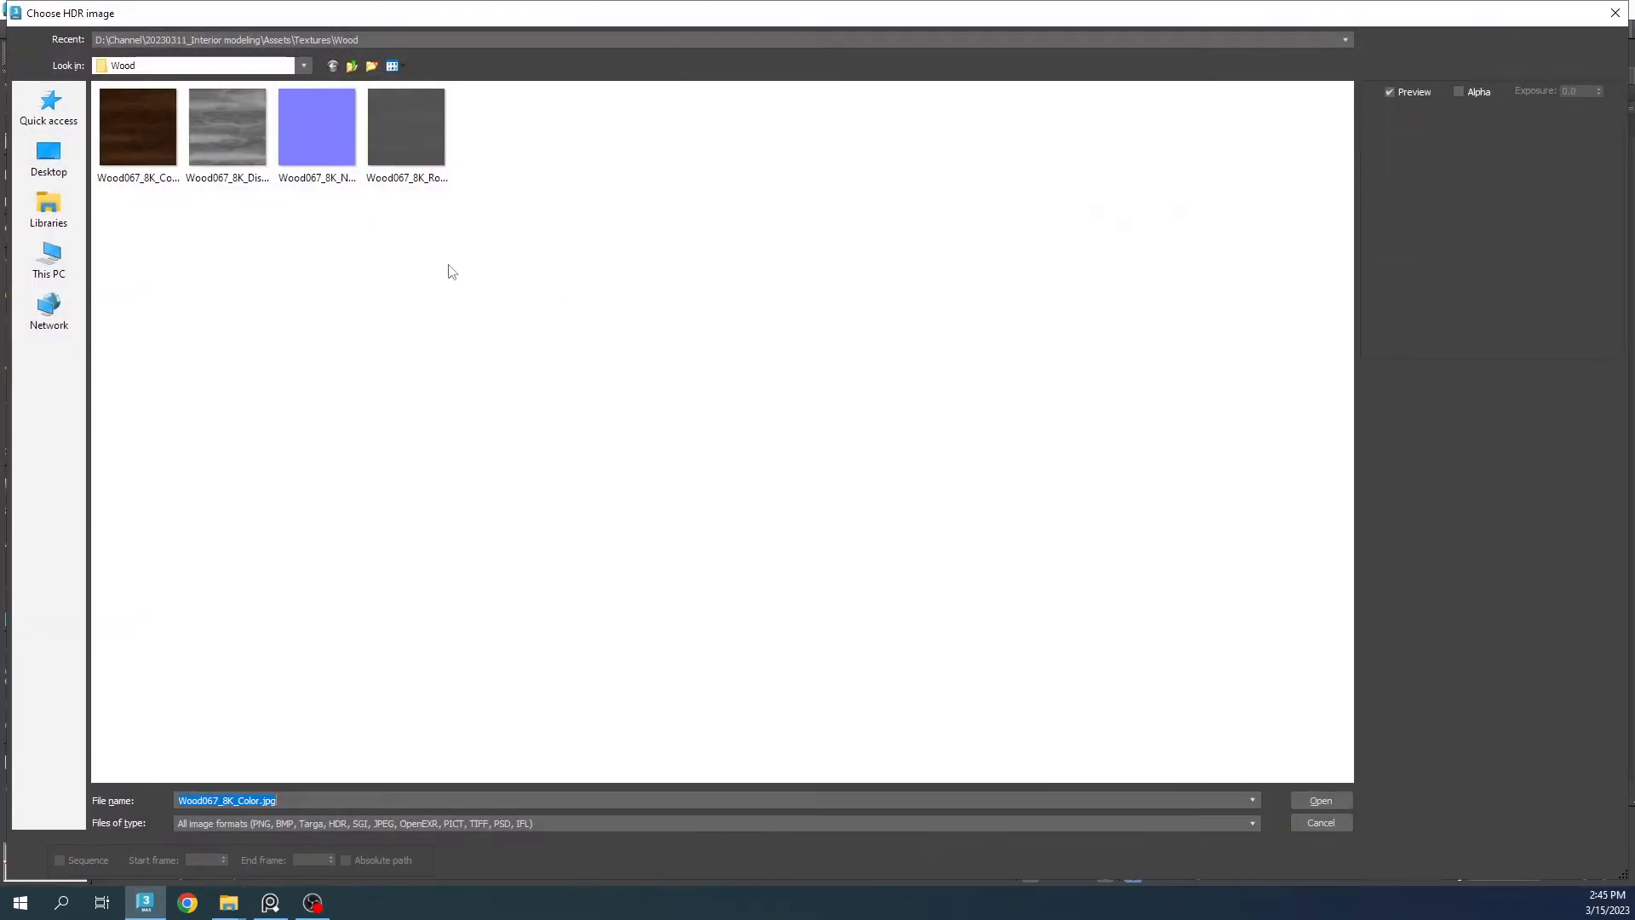
left_click(235, 154)
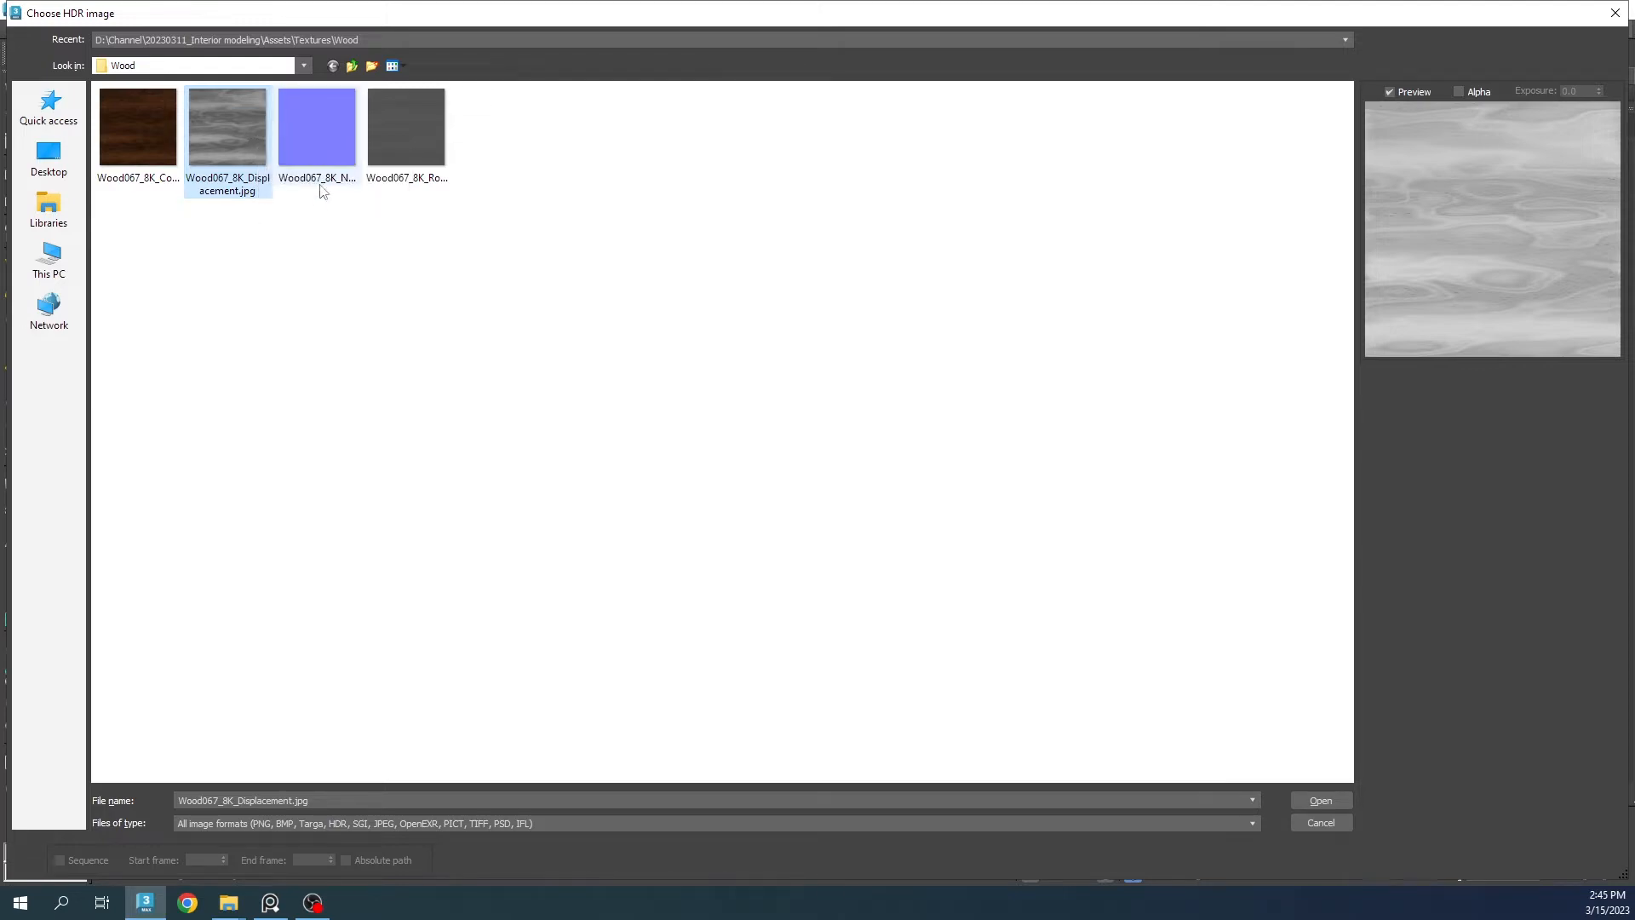
double_click(325, 139)
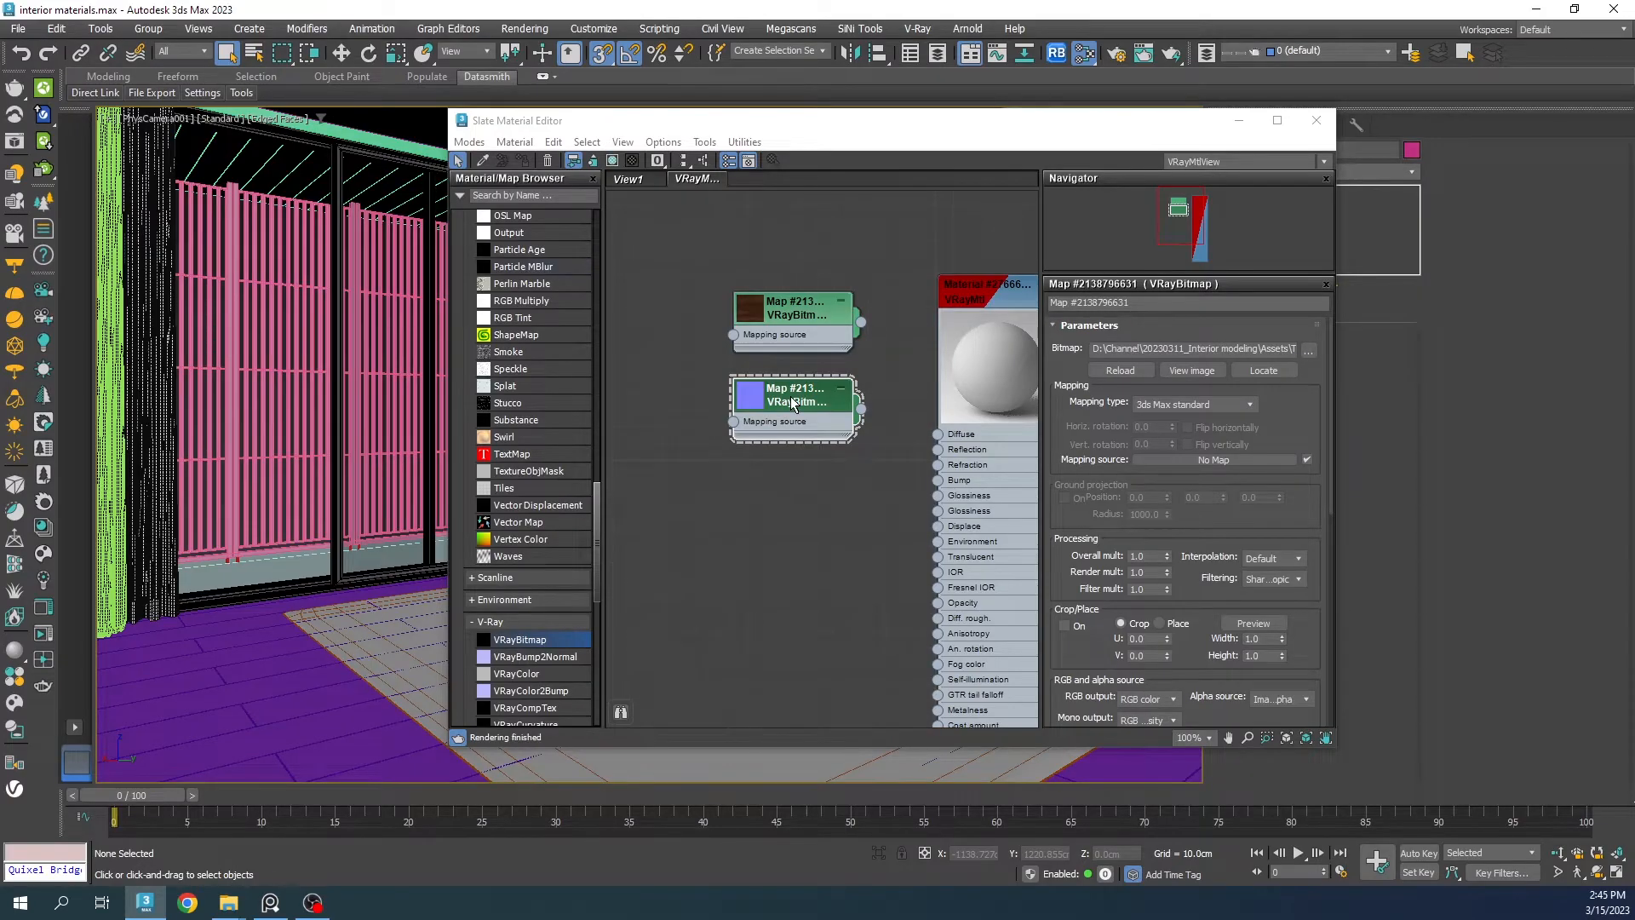
Step: Make space between the map nodes, duplicate the color bitmap again and load the Wood067 8K roughness texture into the copy
left_click_drag(792, 403, 722, 624)
left_click_drag(786, 325, 724, 450, "shift")
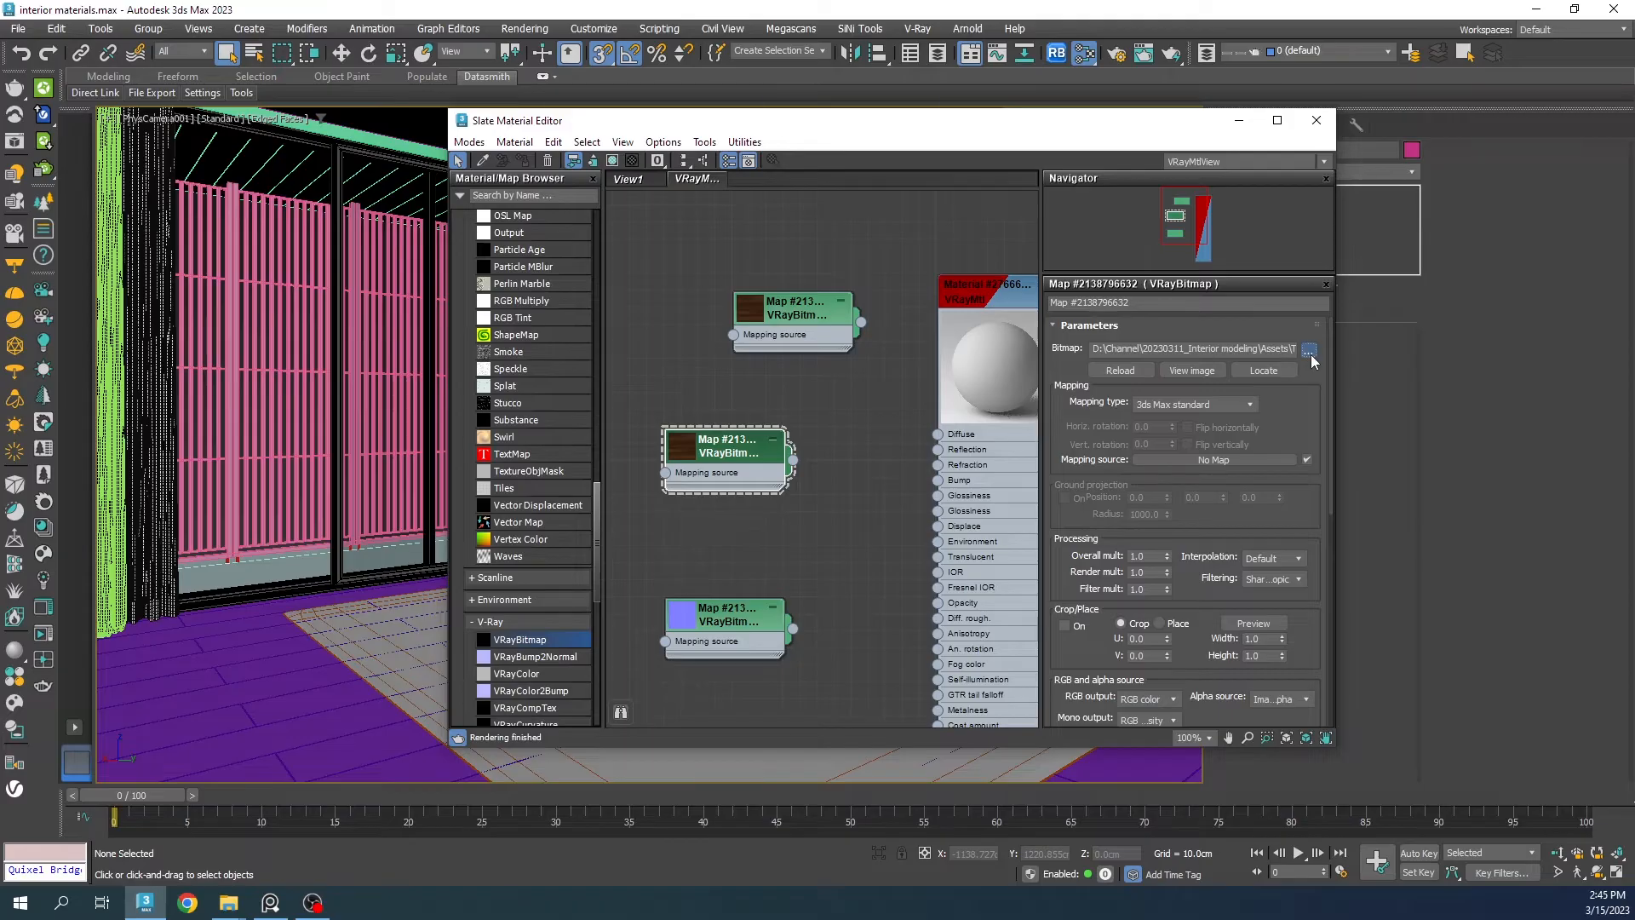
left_click(1310, 351)
double_click(421, 131)
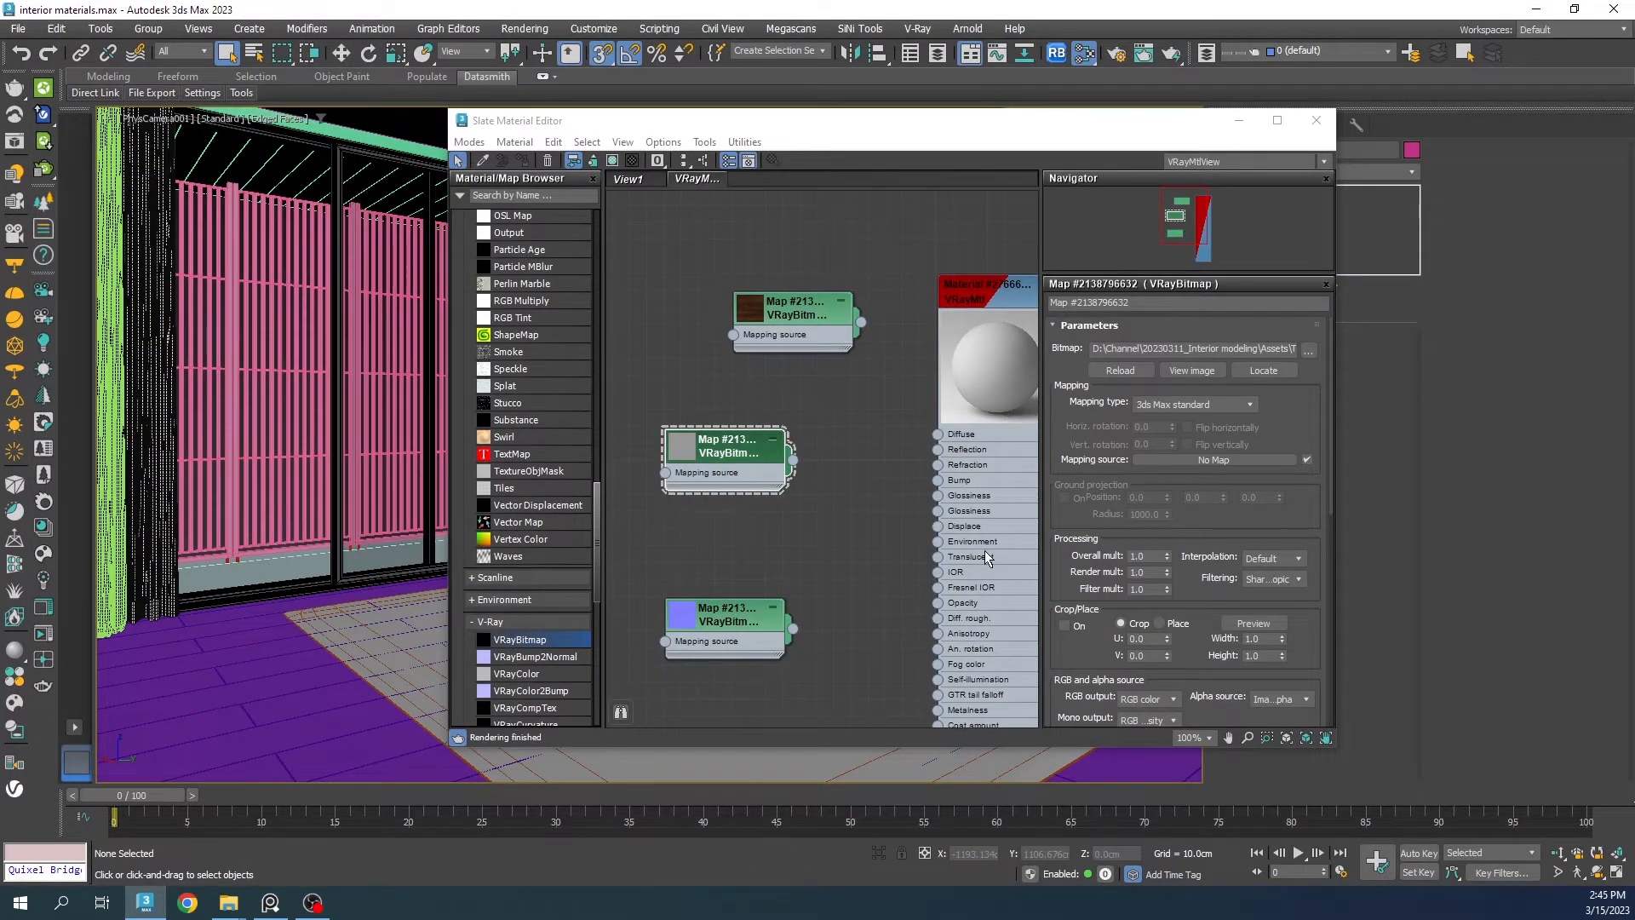
Step: Set the VRayMtl's BRDF to use roughness, and connect the color bitmap to Diffuse and the roughness bitmap to Roughness
left_click(972, 483)
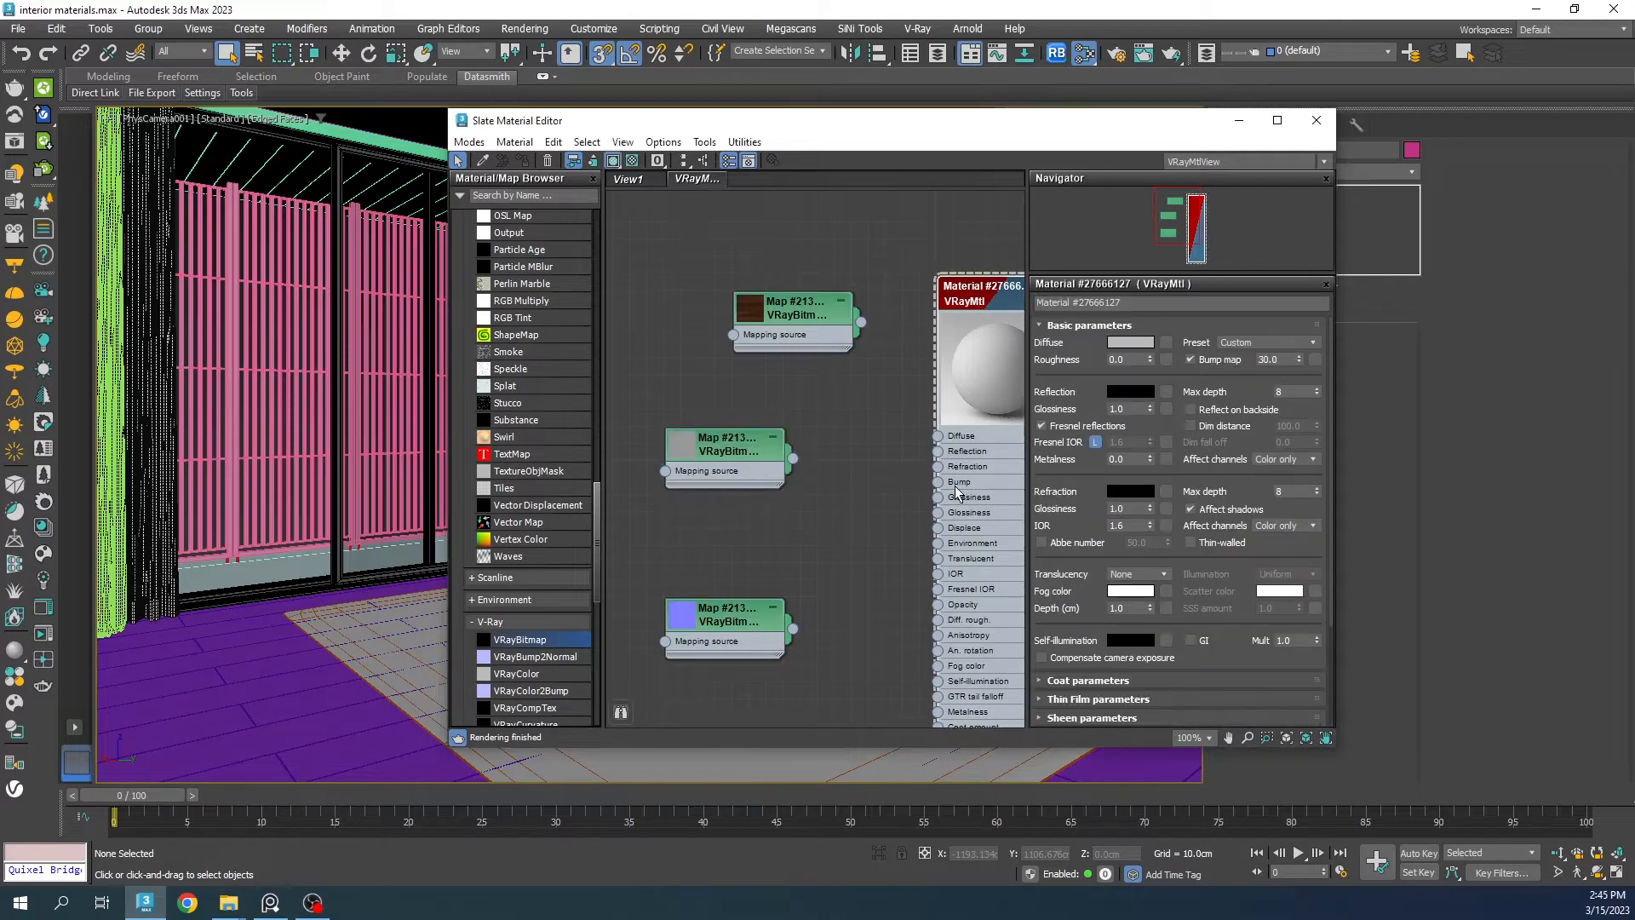
scroll(1122, 579, "down", 3)
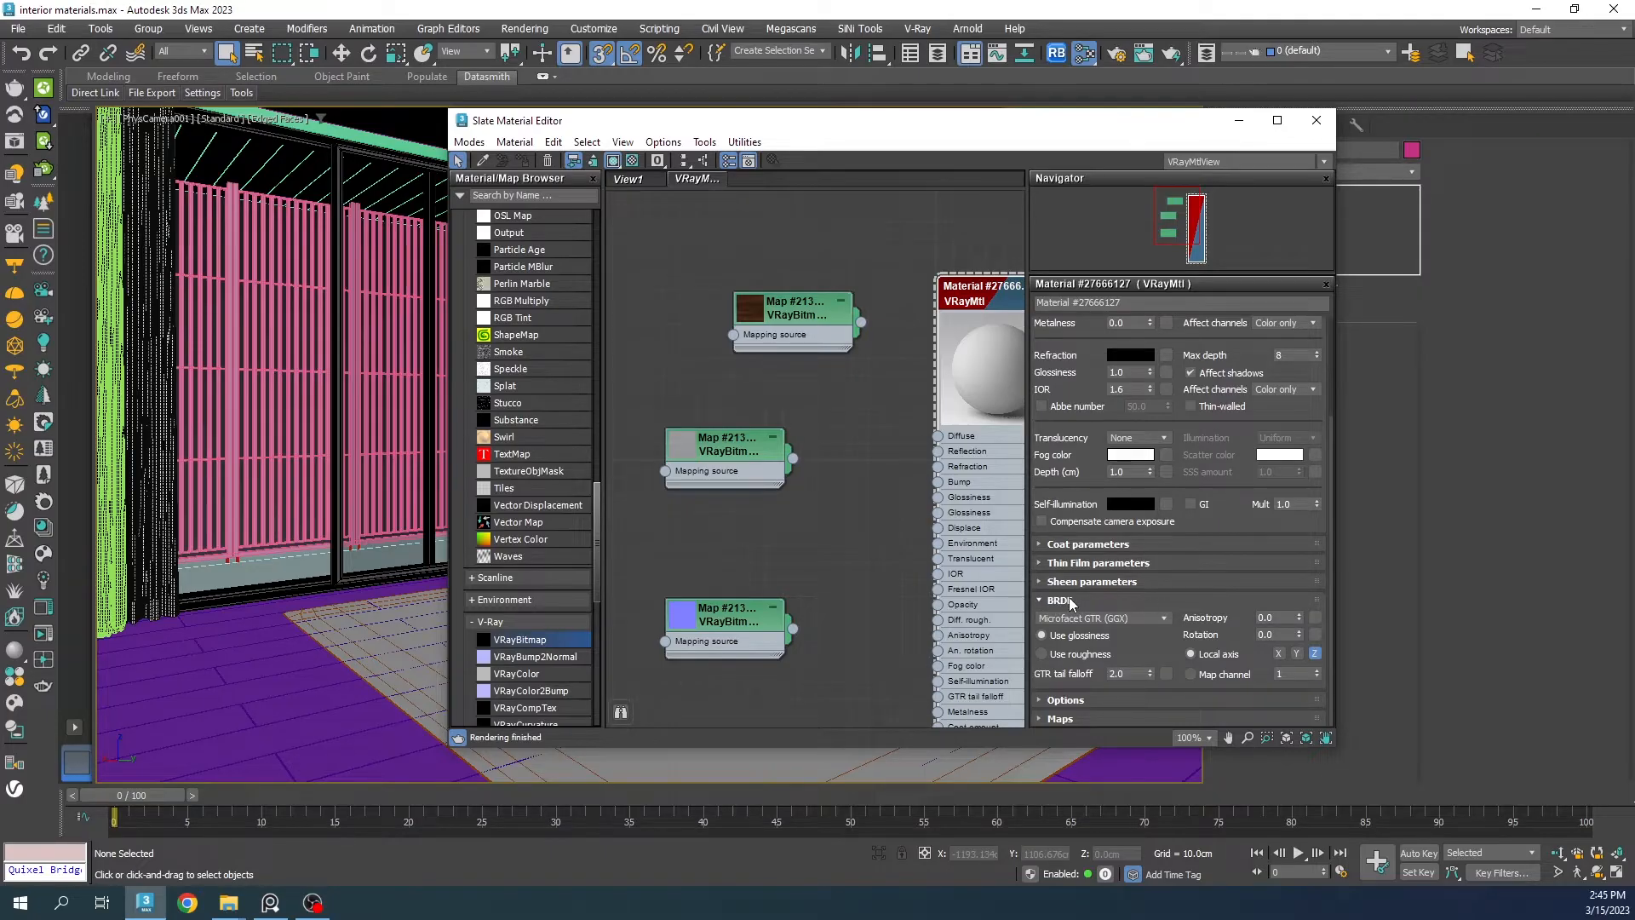
left_click(1070, 655)
left_click_drag(802, 313, 940, 438)
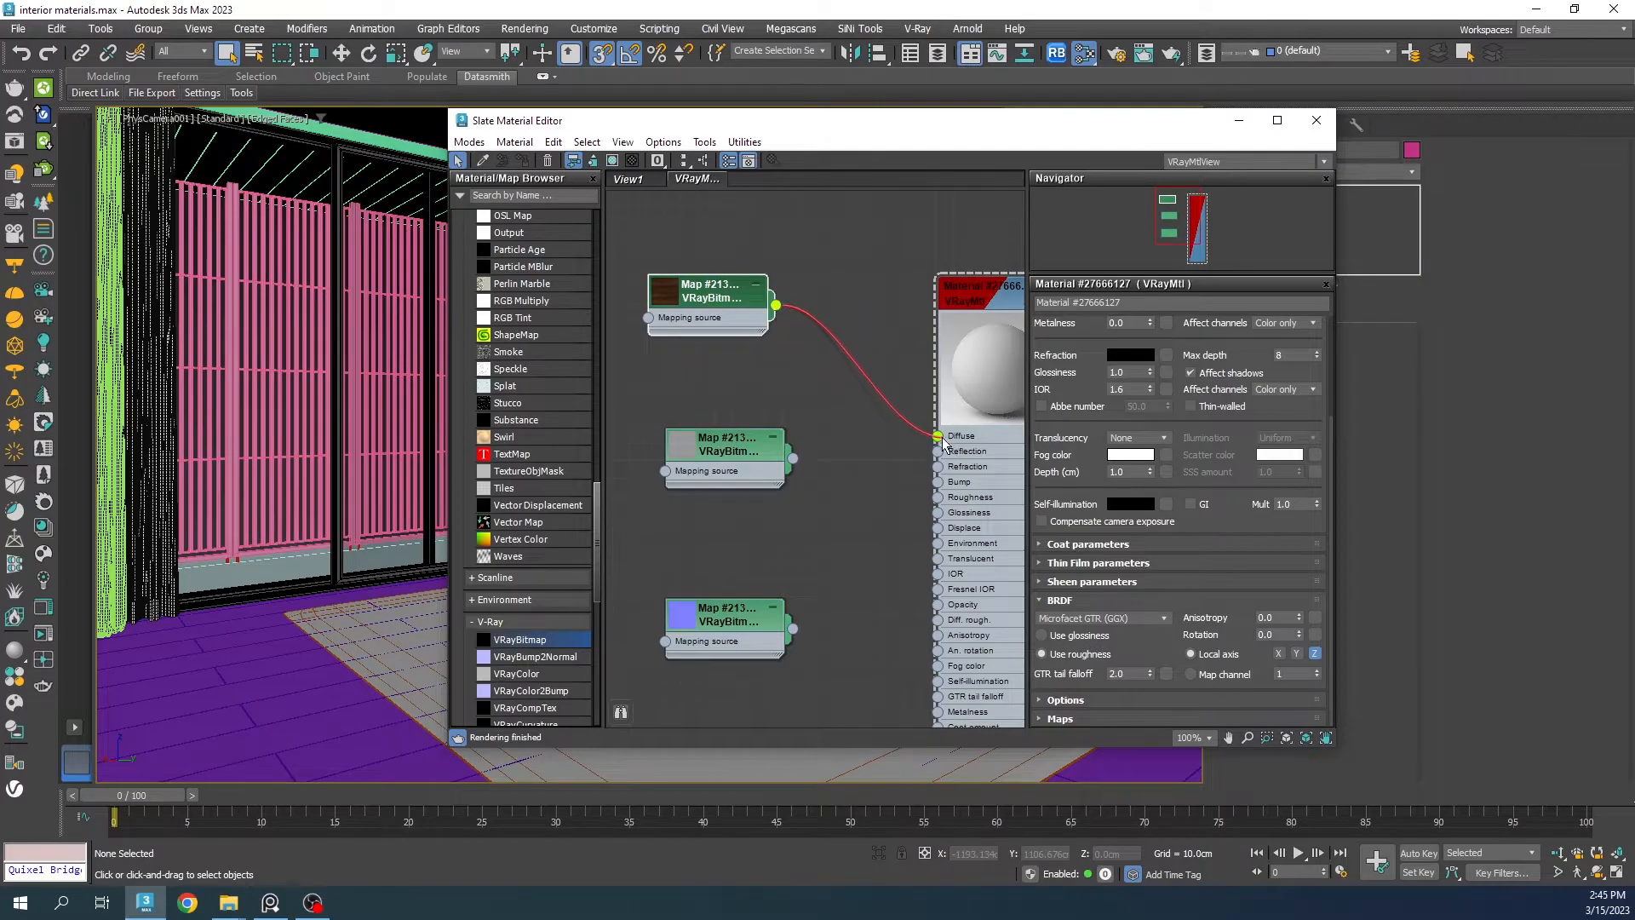
left_click_drag(867, 507, 939, 498)
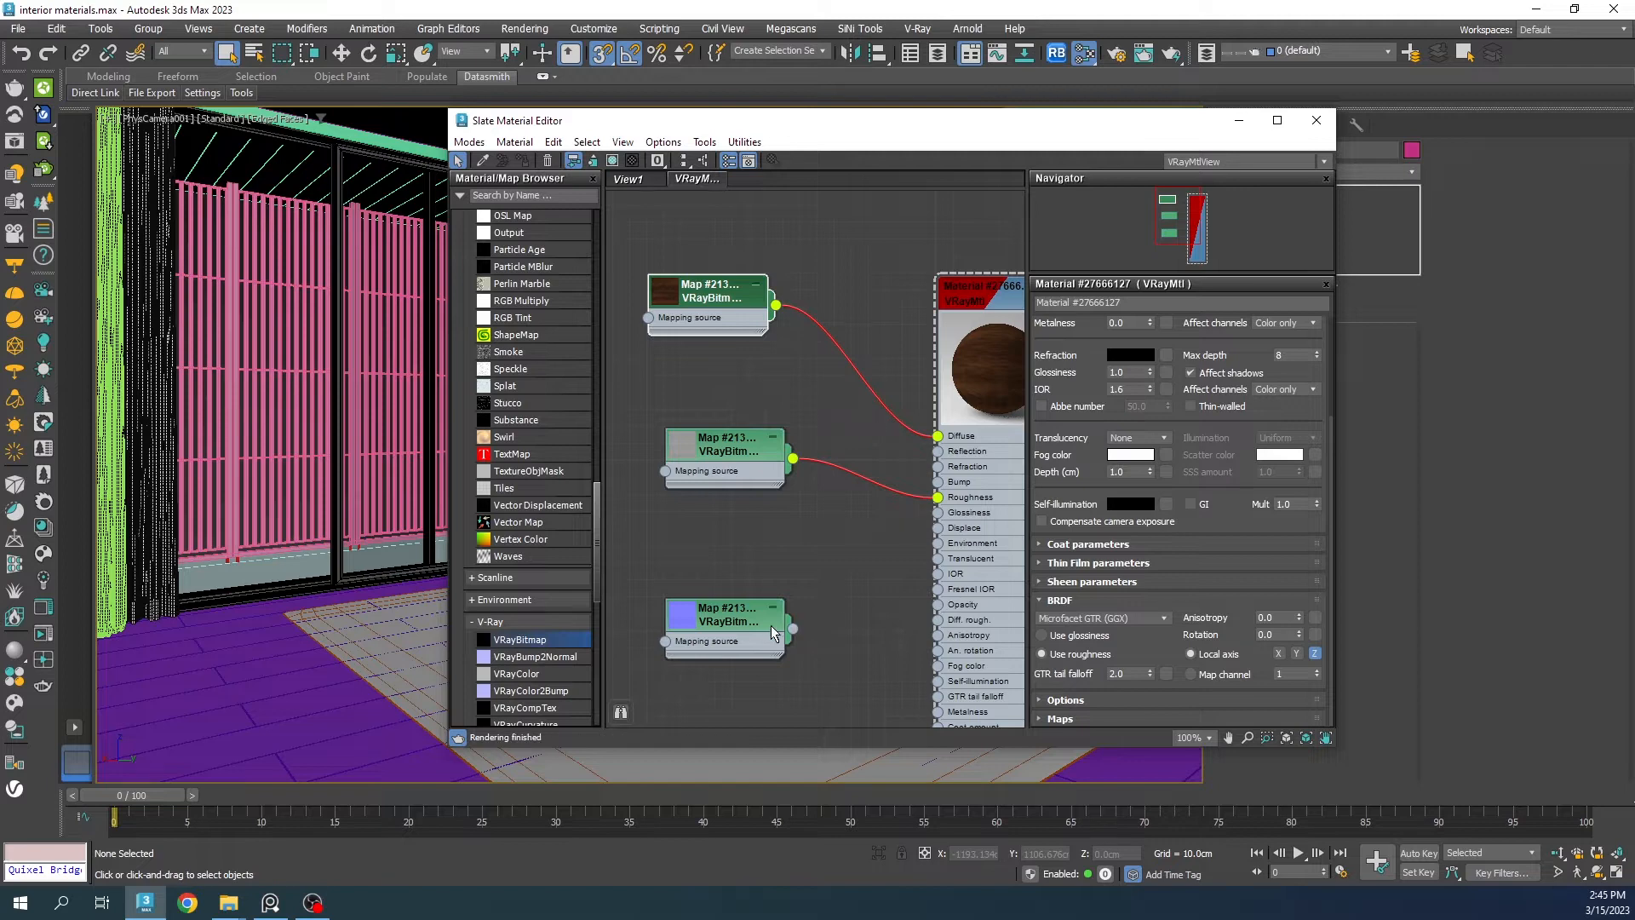
Step: Route the normal bitmap through a new VRayNormalMap node and connect that node to the material's Bump input
left_click_drag(729, 634, 677, 636)
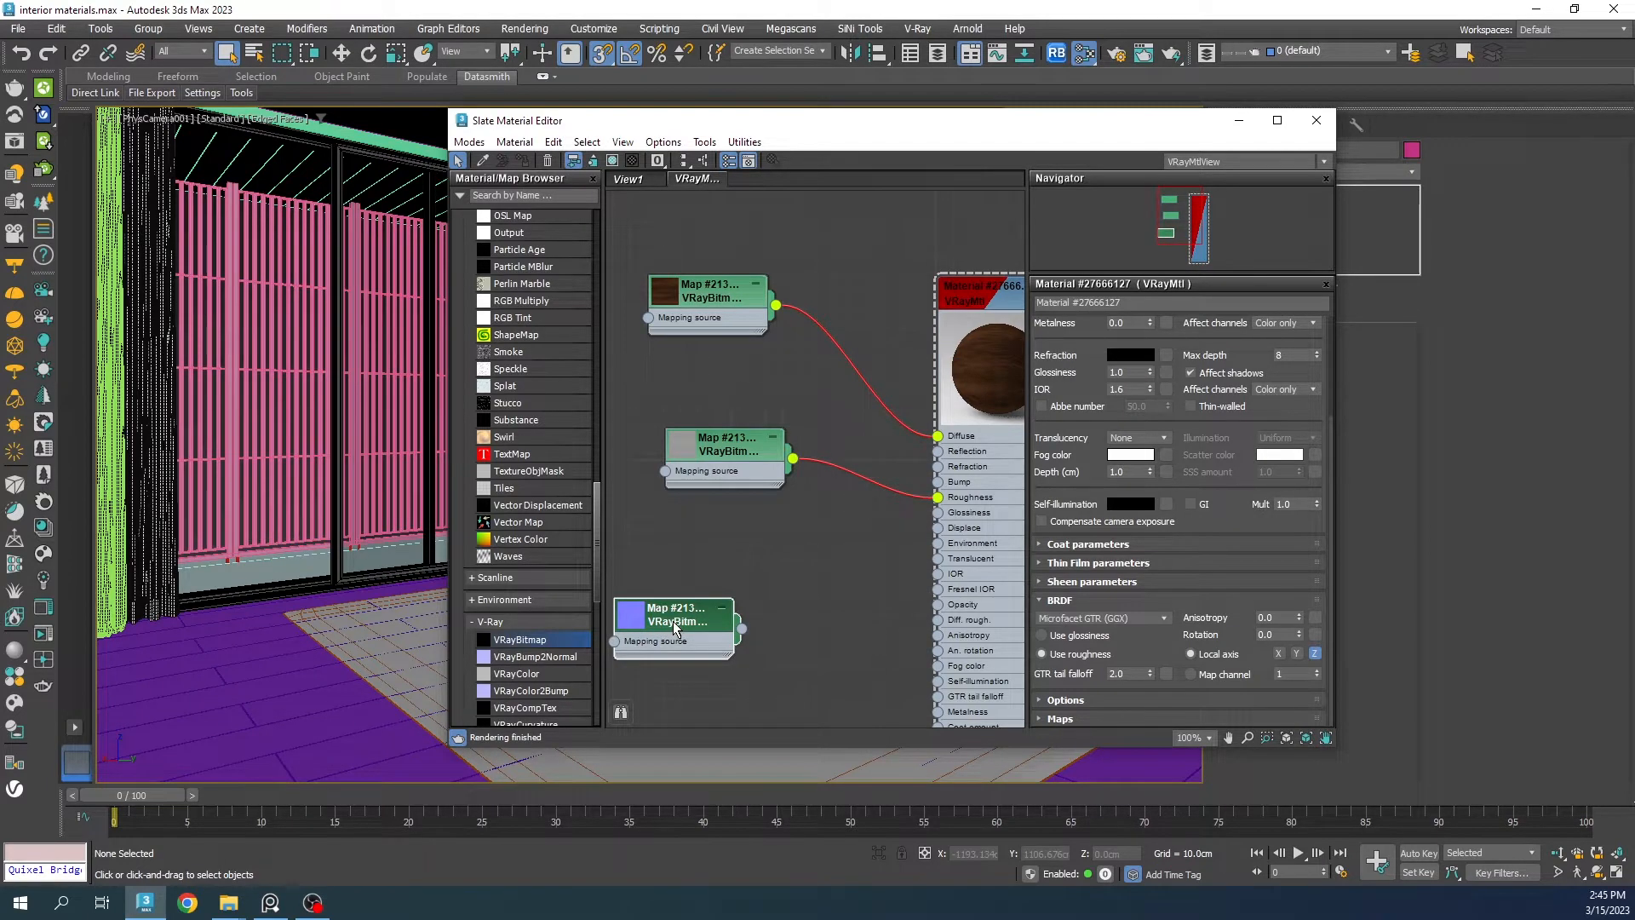
scroll(557, 673, "down", 10)
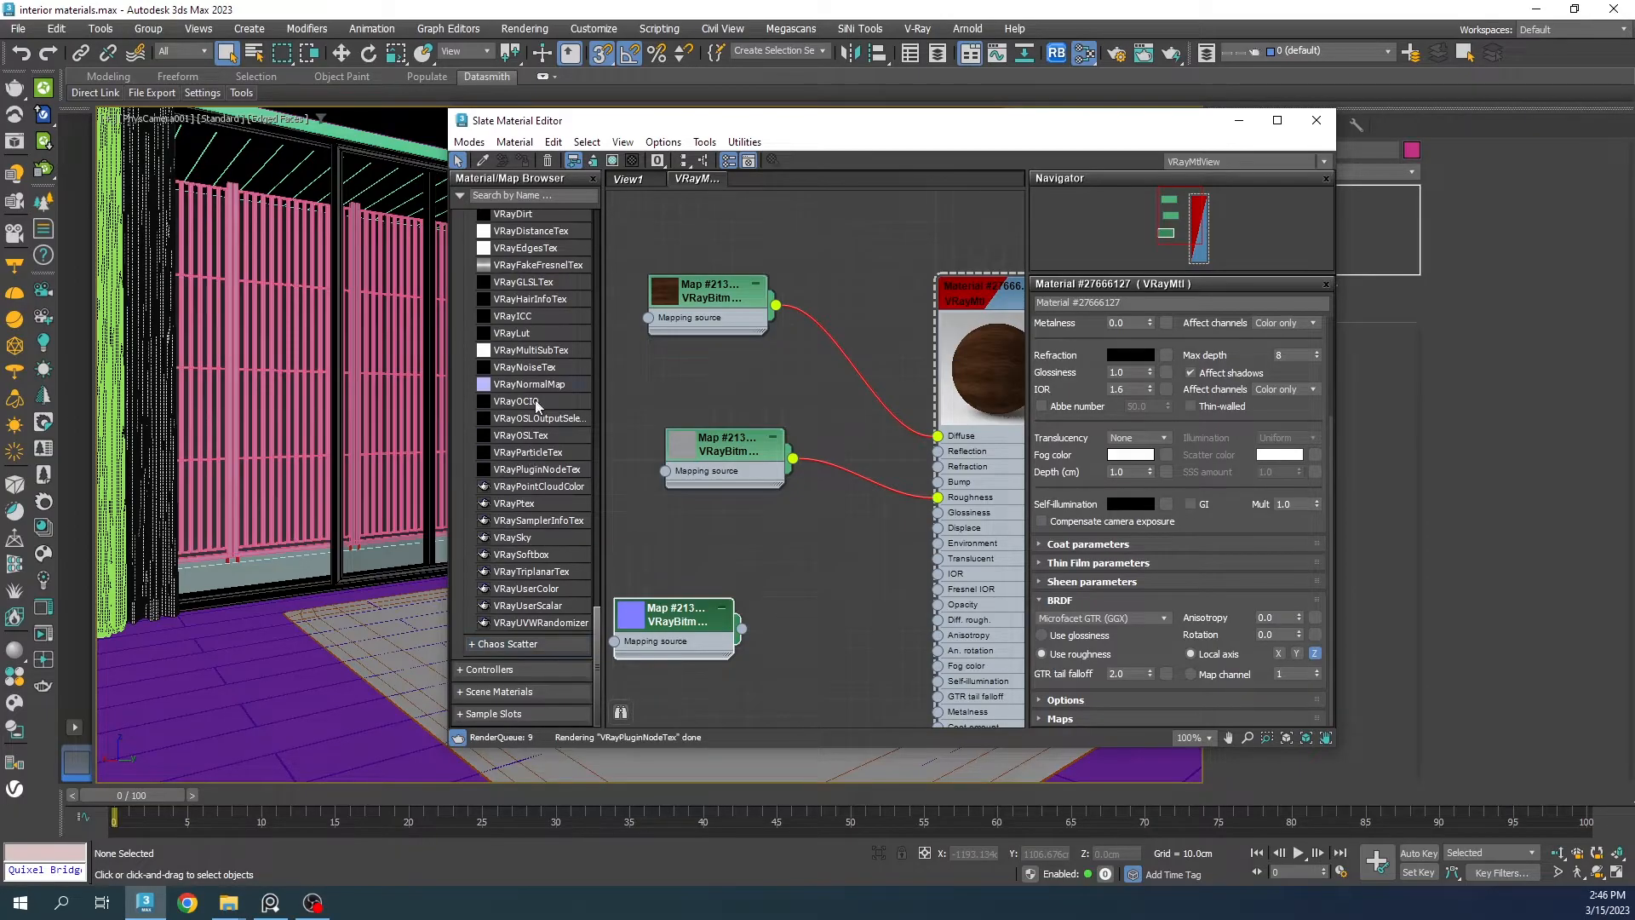
left_click_drag(528, 383, 768, 626)
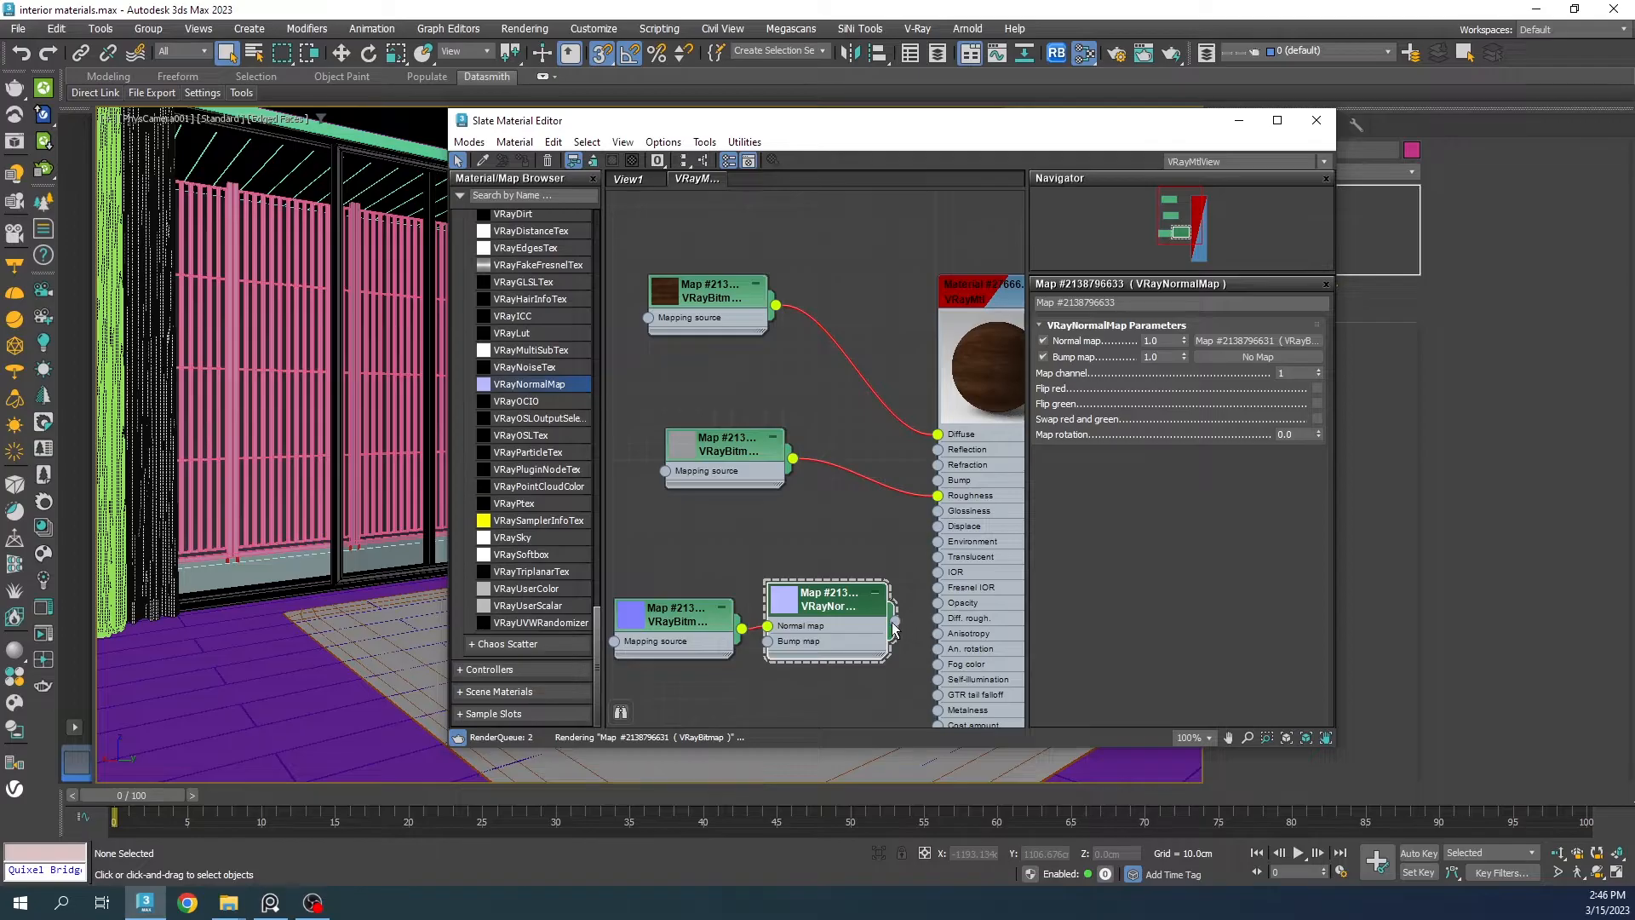
left_click_drag(896, 631, 938, 483)
Step: Set the wood material's reflection color to pure white, value 255
left_click(978, 523)
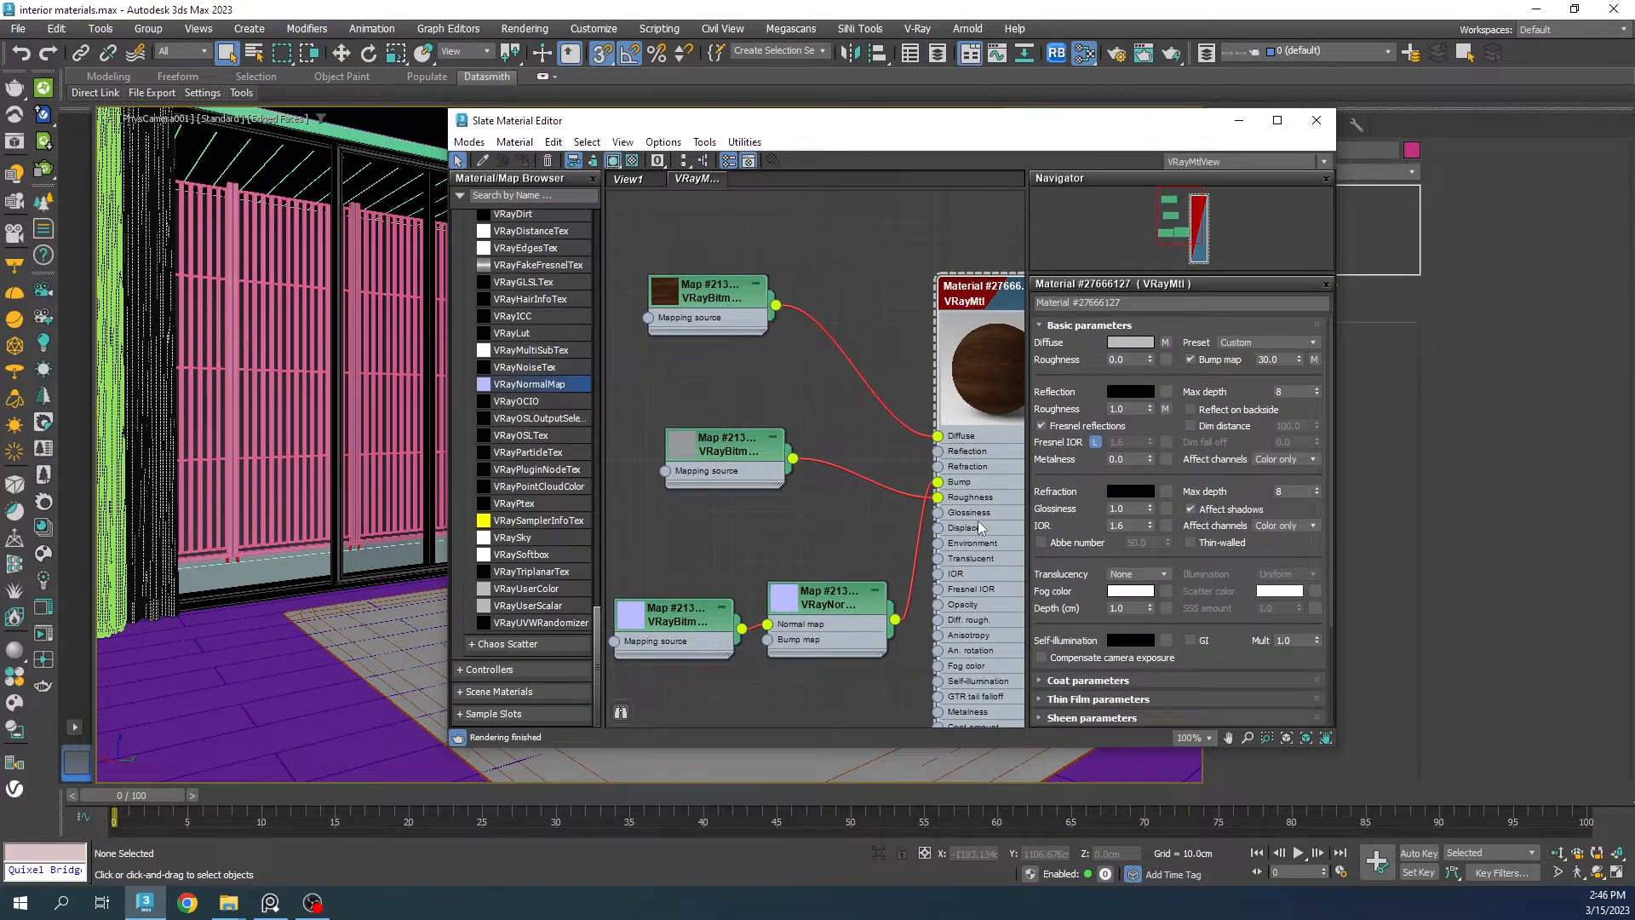
left_click(1123, 393)
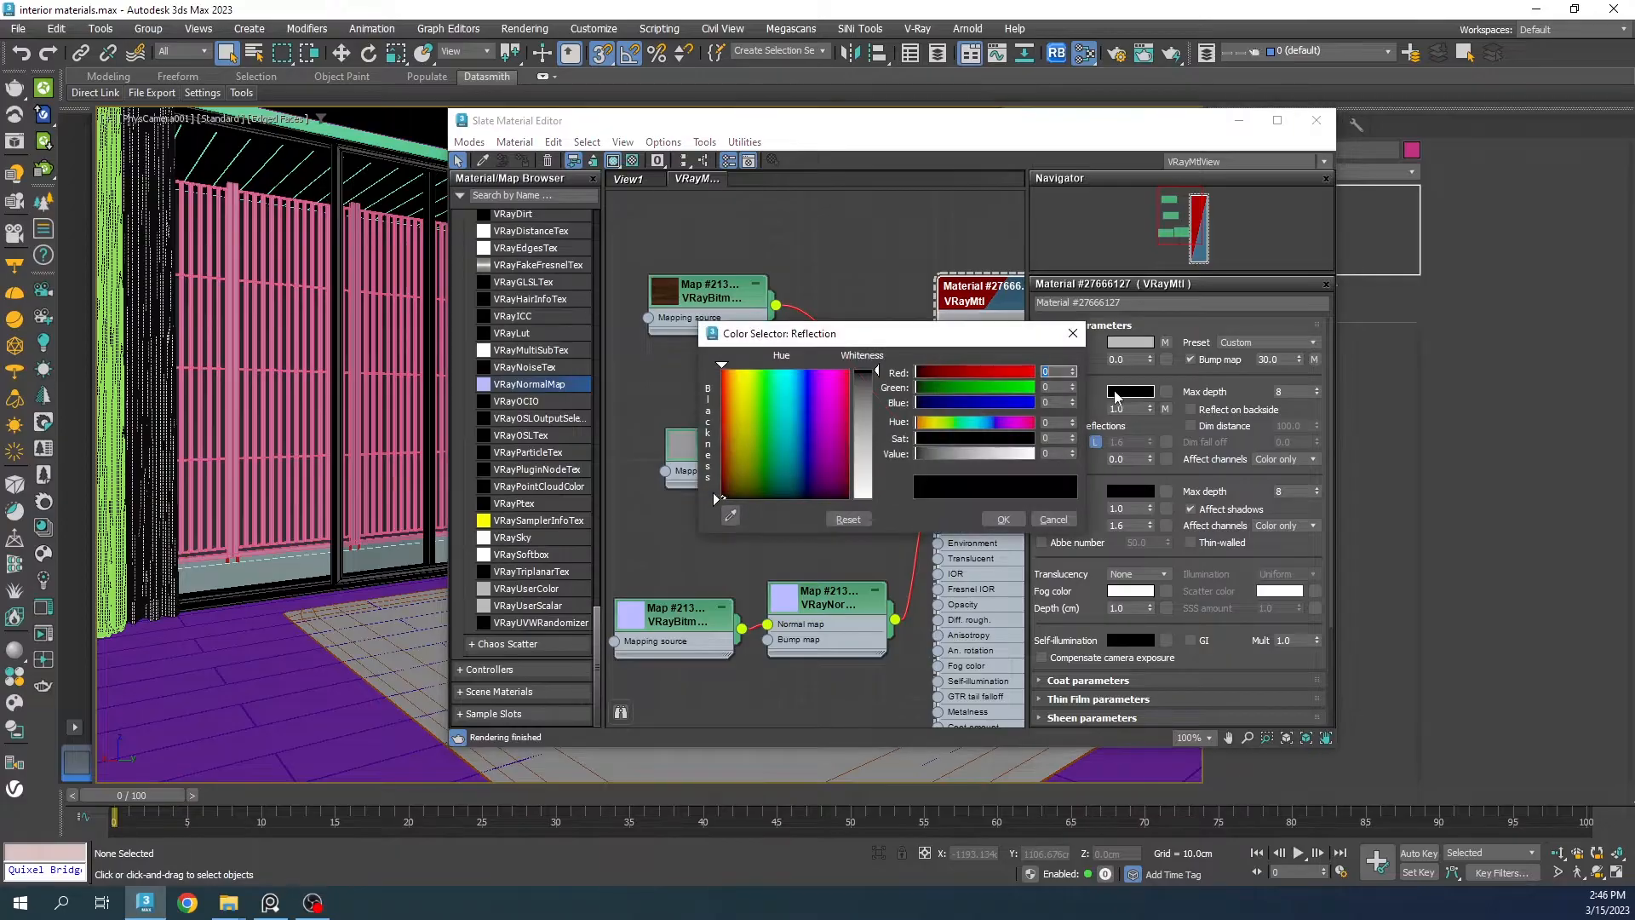
left_click_drag(867, 462, 896, 519)
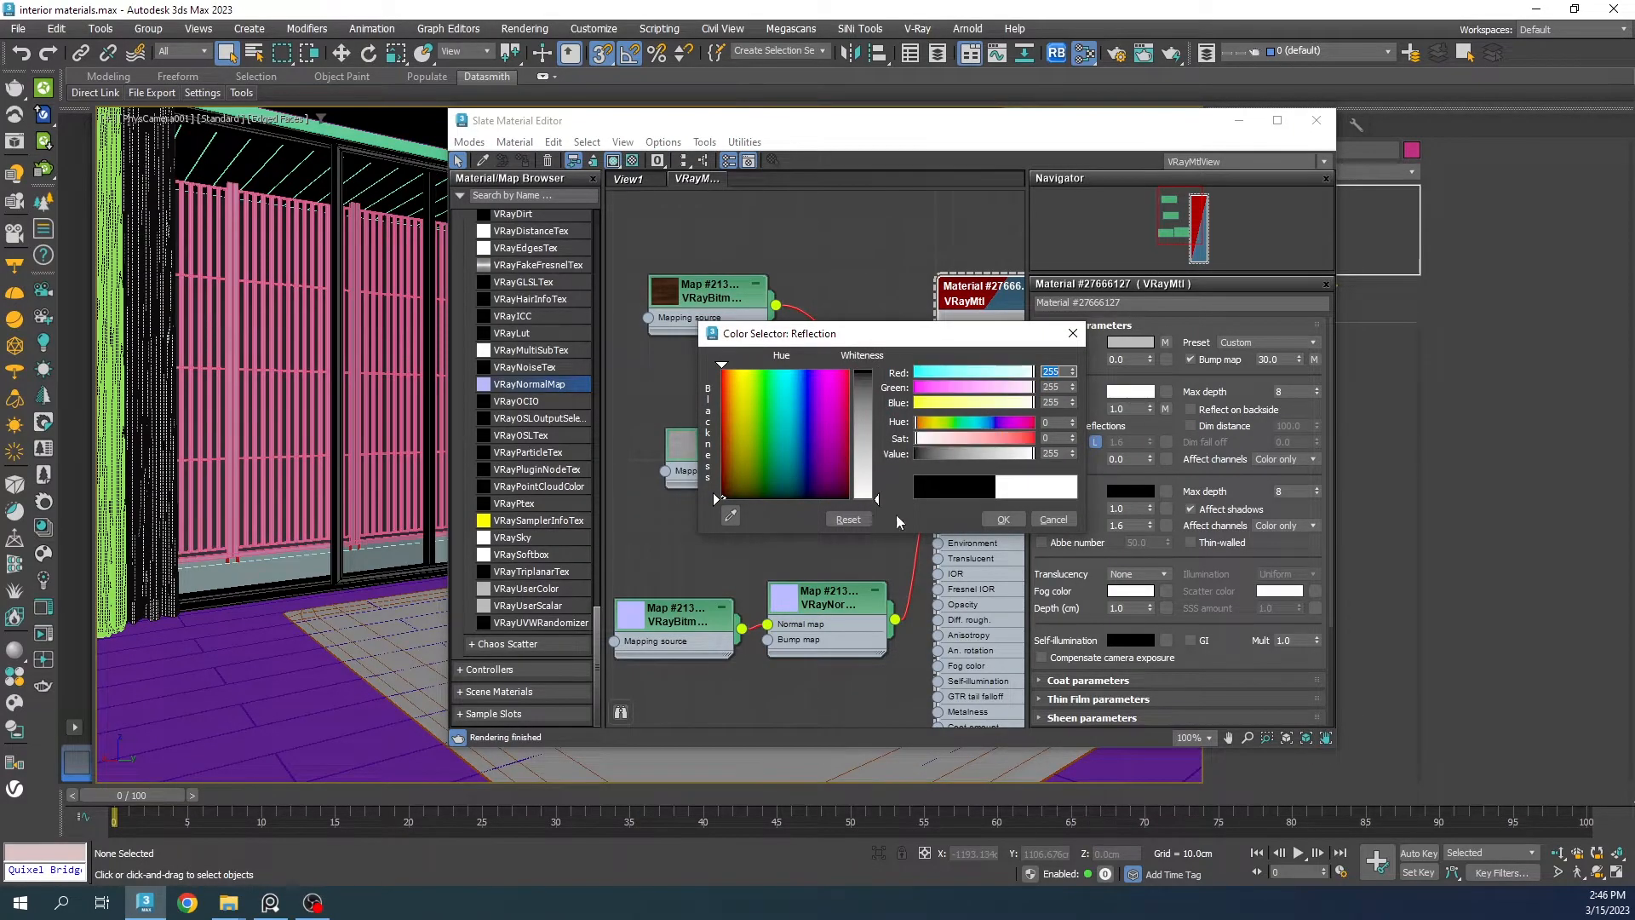
left_click(1003, 520)
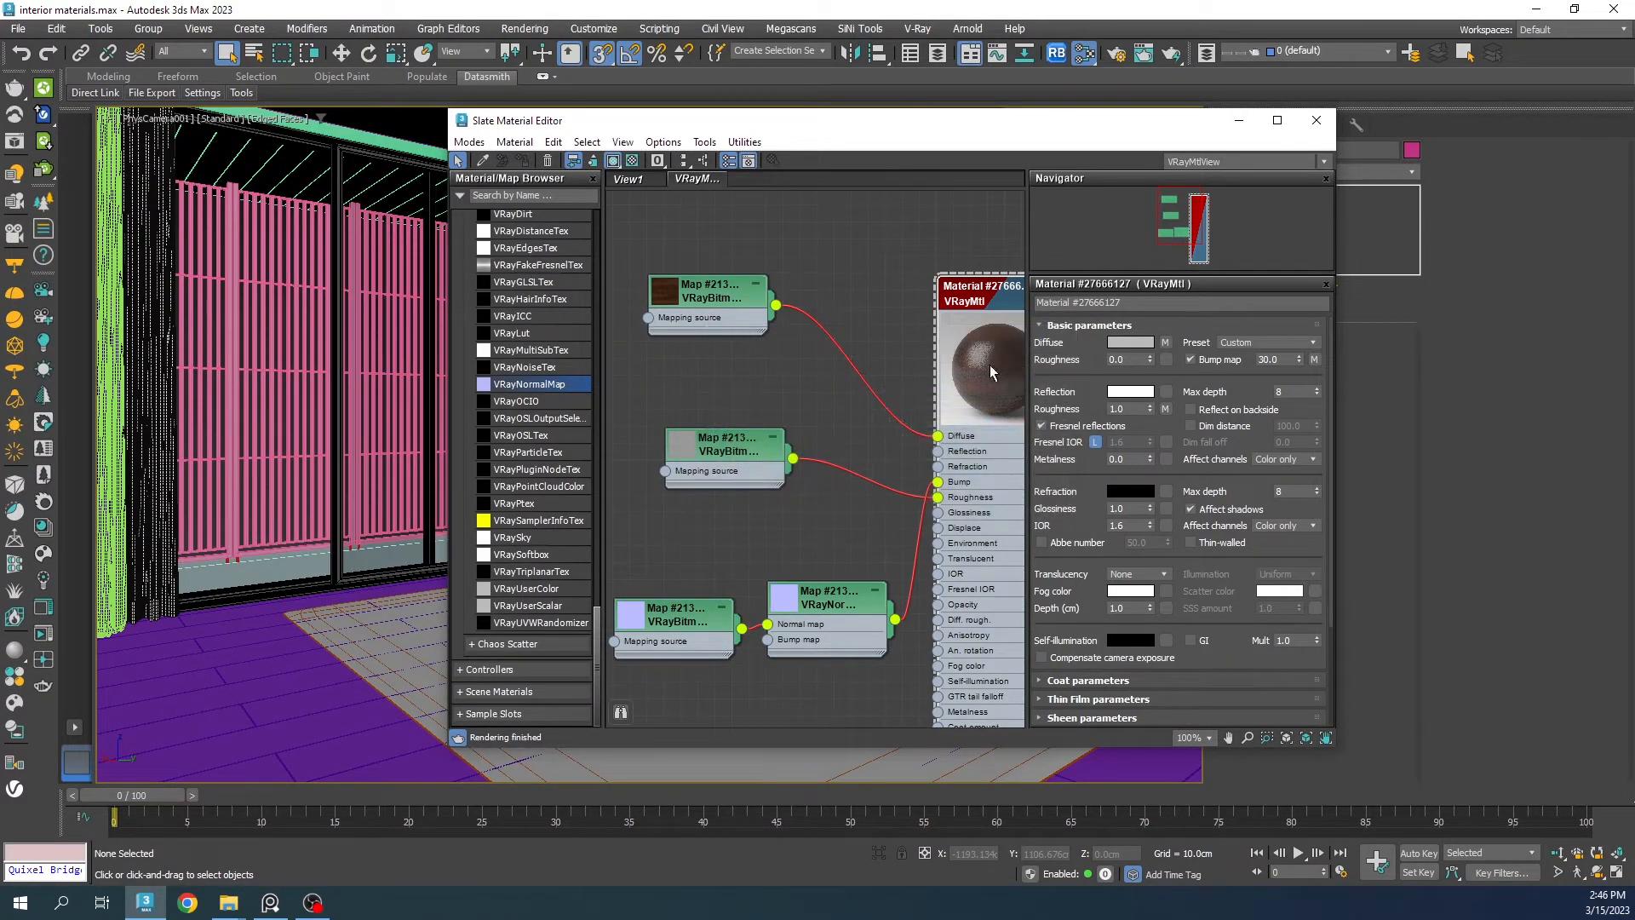
Step: Assign the wood VRayMtl to the generated floor boards
left_click(271, 601)
left_click(524, 161)
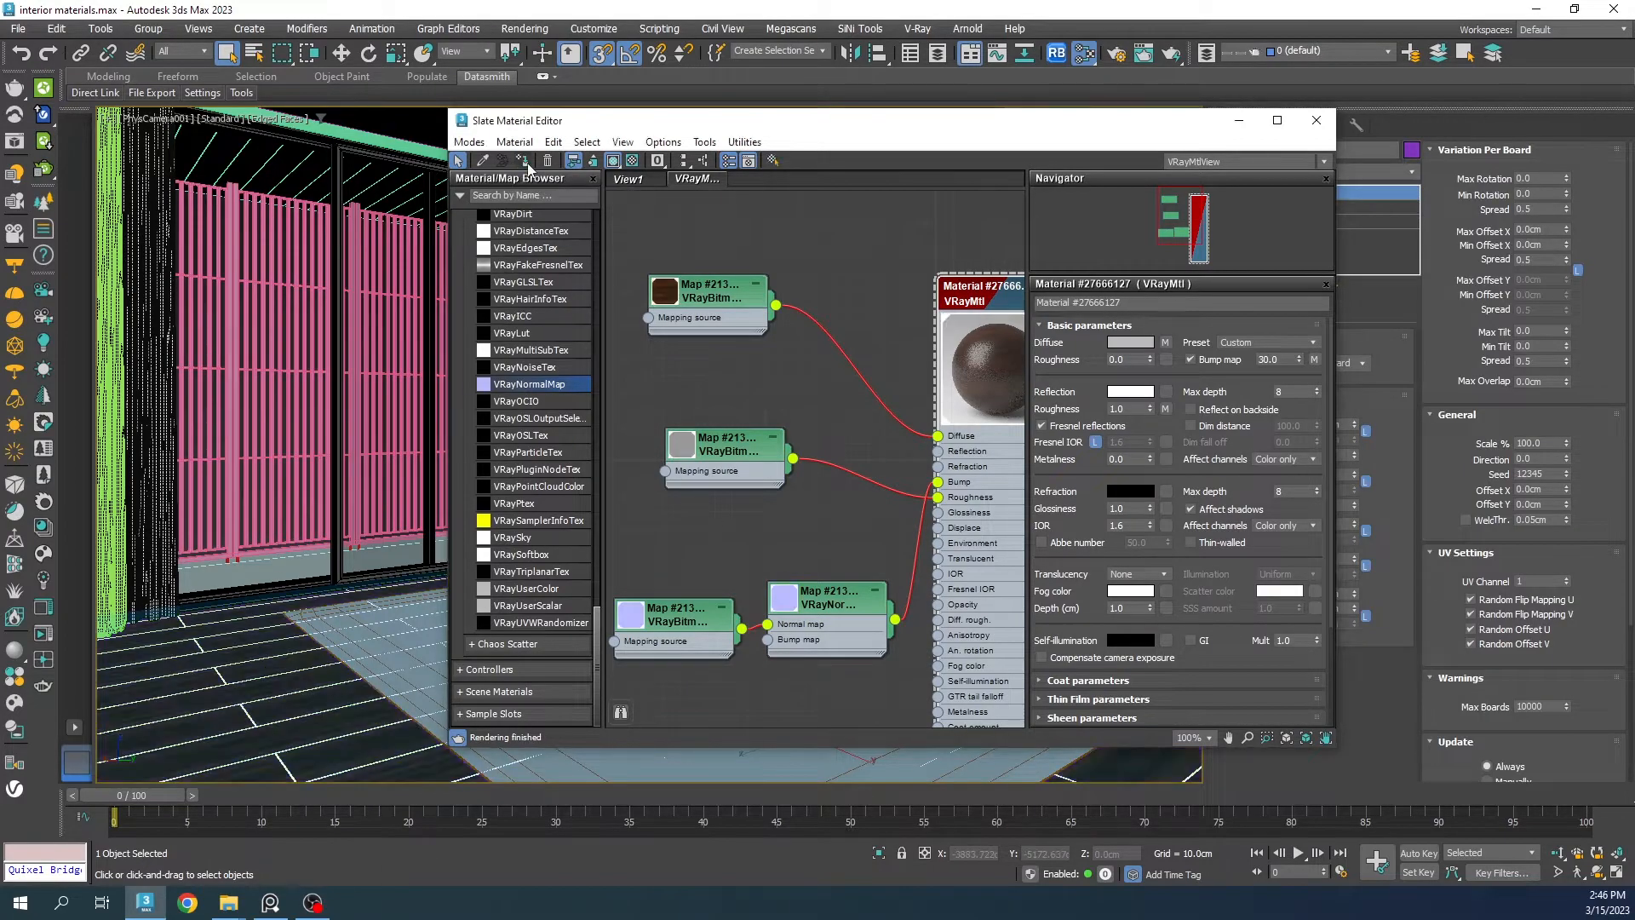
middle_click_drag(691, 394, 835, 381)
Step: Add a UVW Map modifier to the floor above FloorGenerator and enable Real-World Map Size
left_click_drag(1144, 129, 994, 197)
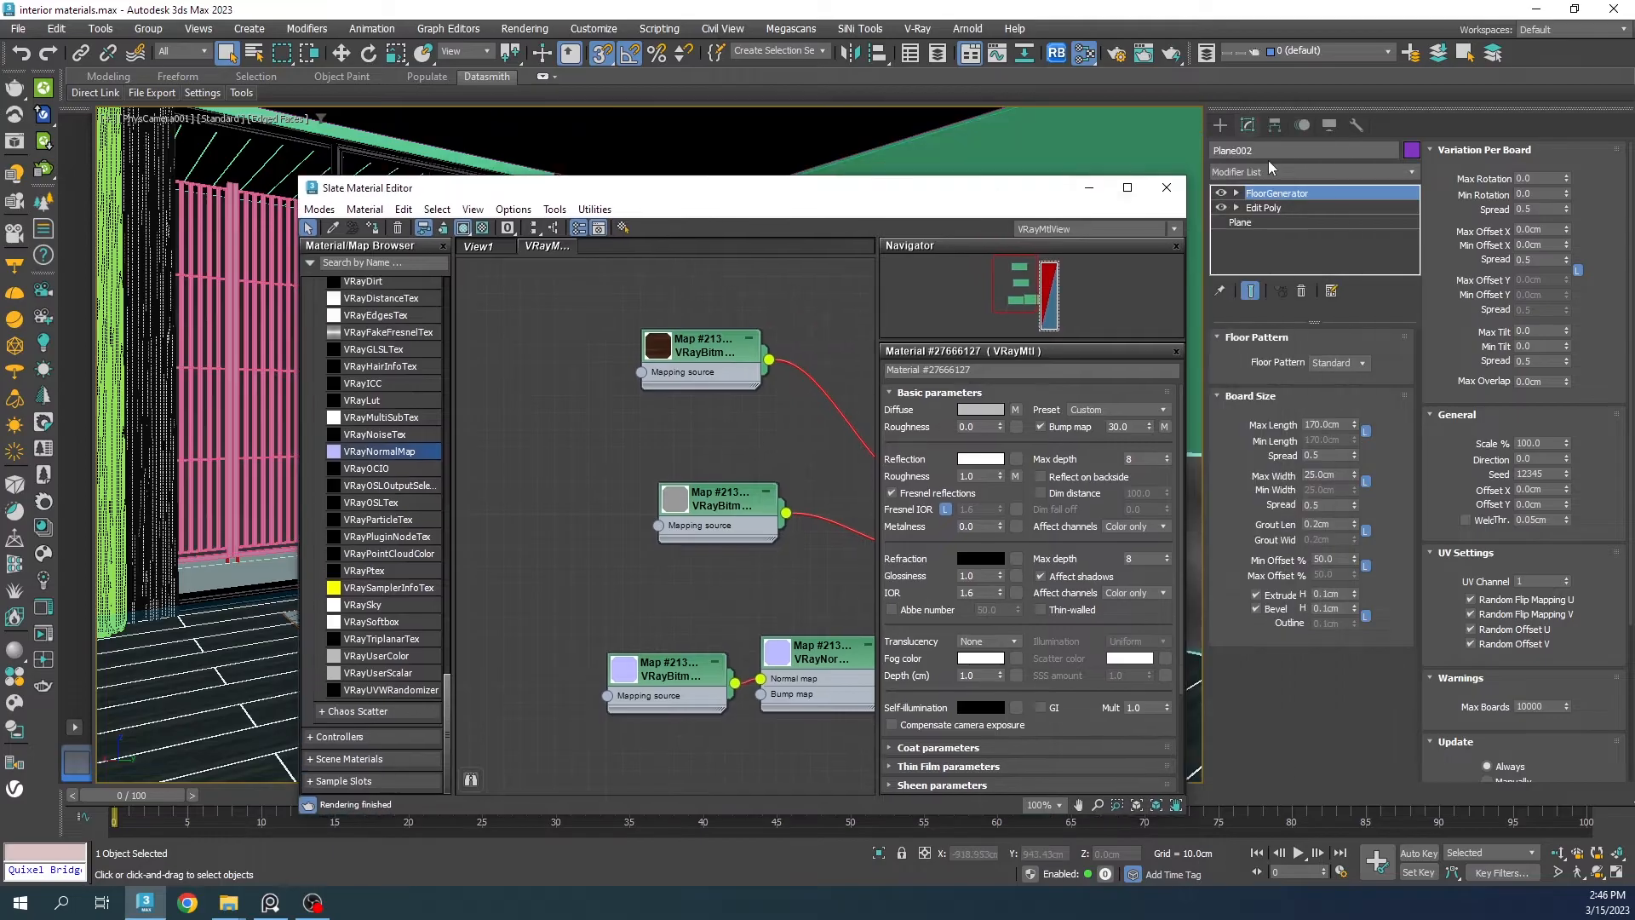
left_click(1271, 168)
type("vw")
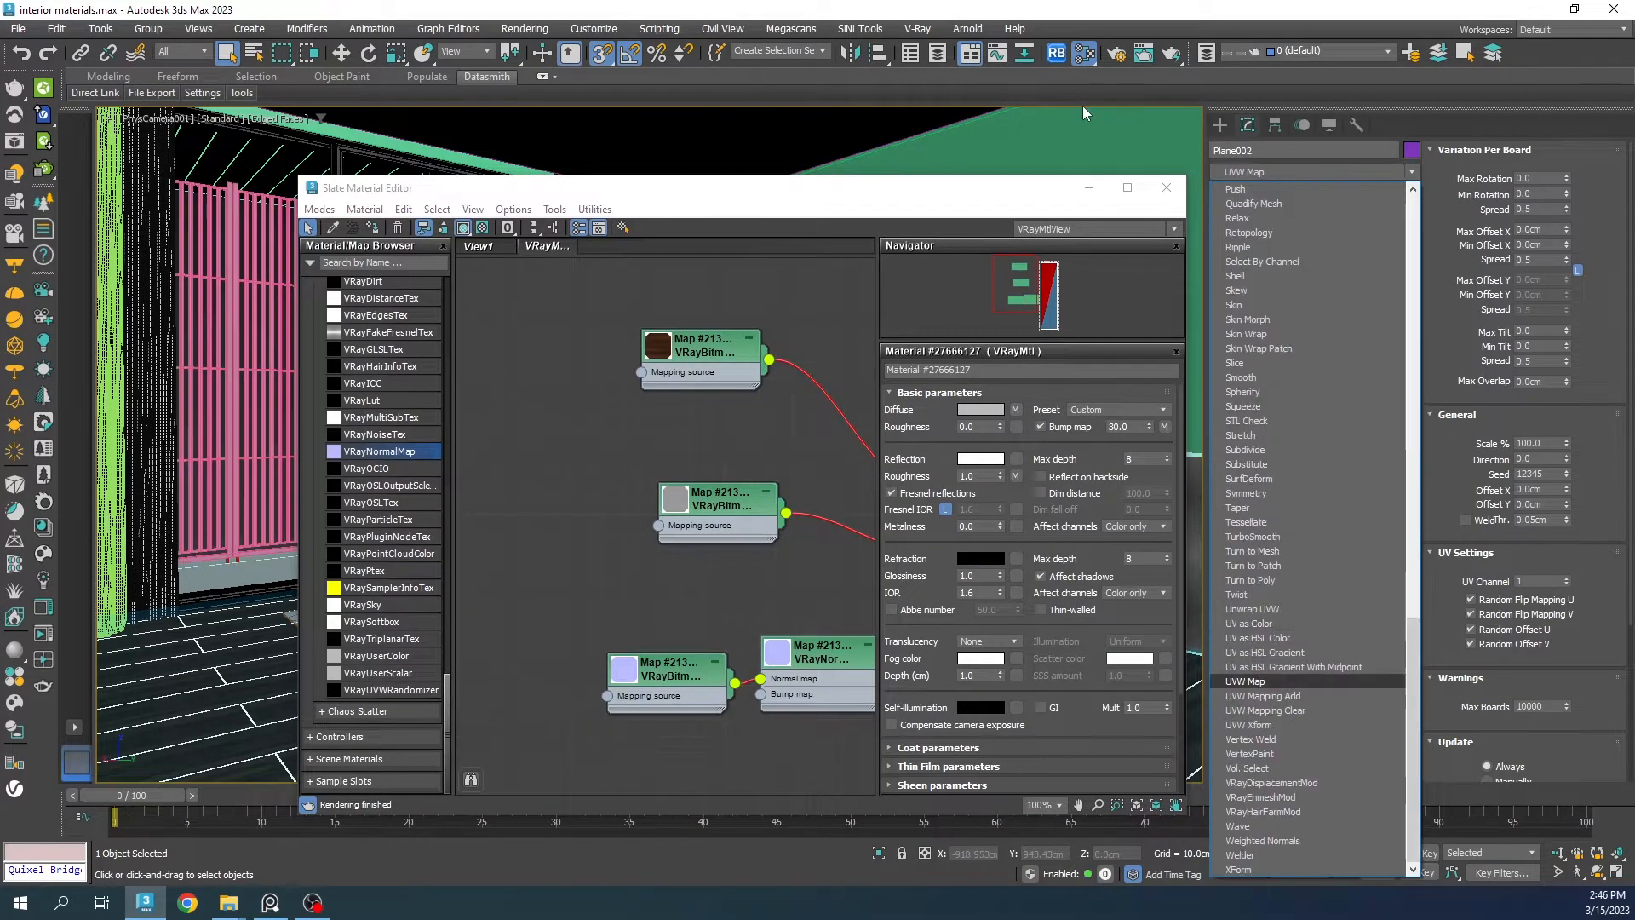
key("Return")
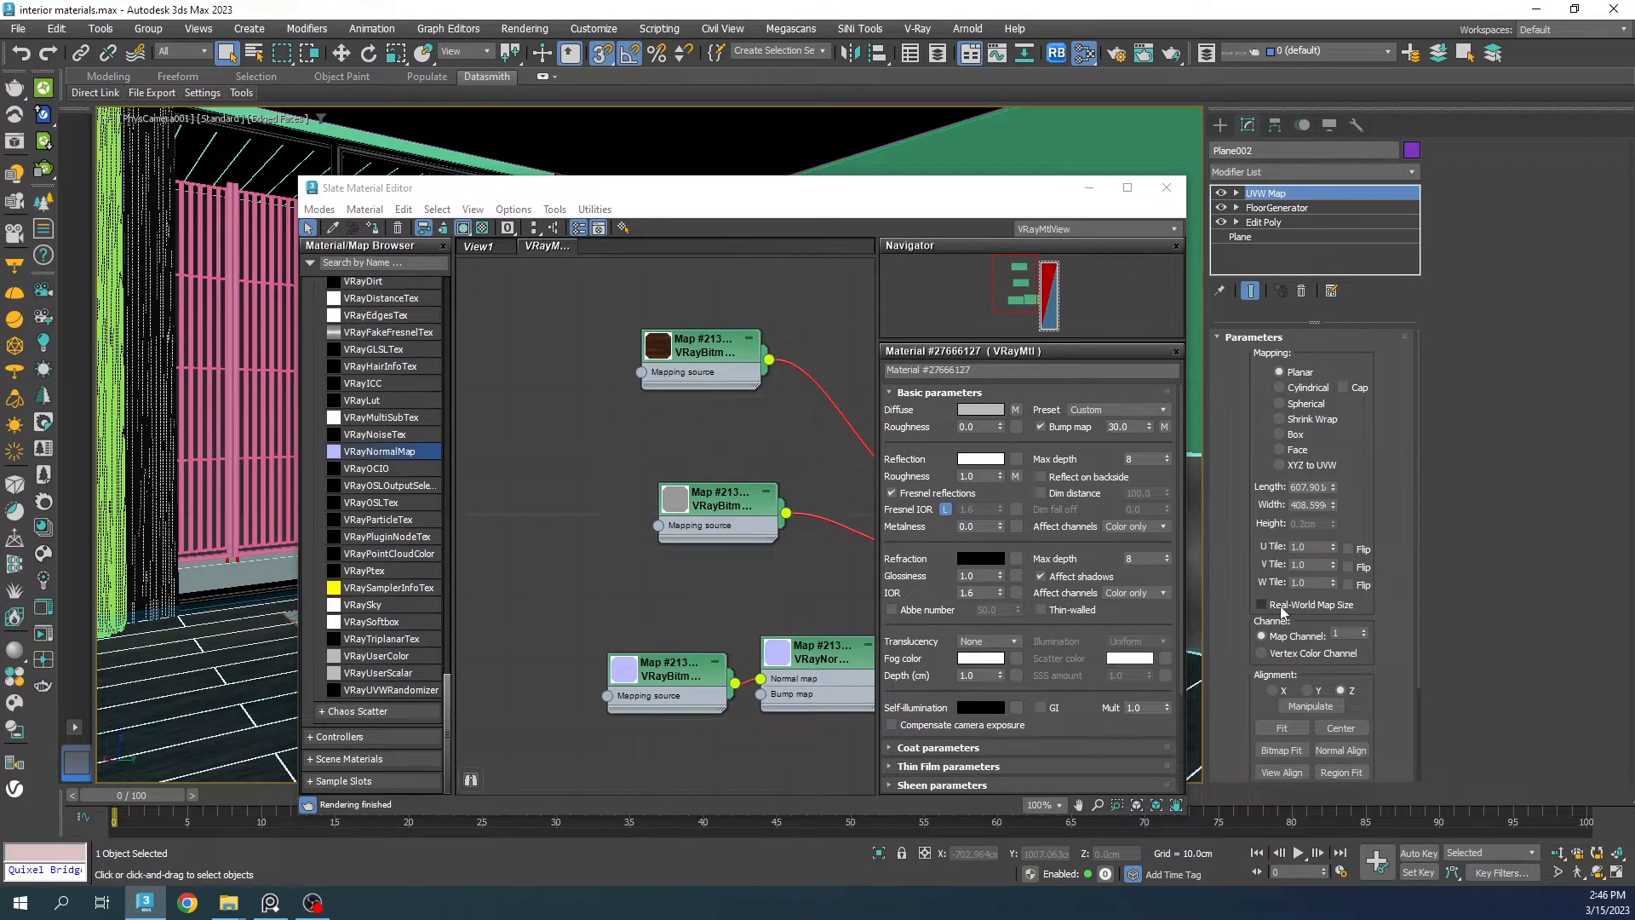
left_click(1320, 606)
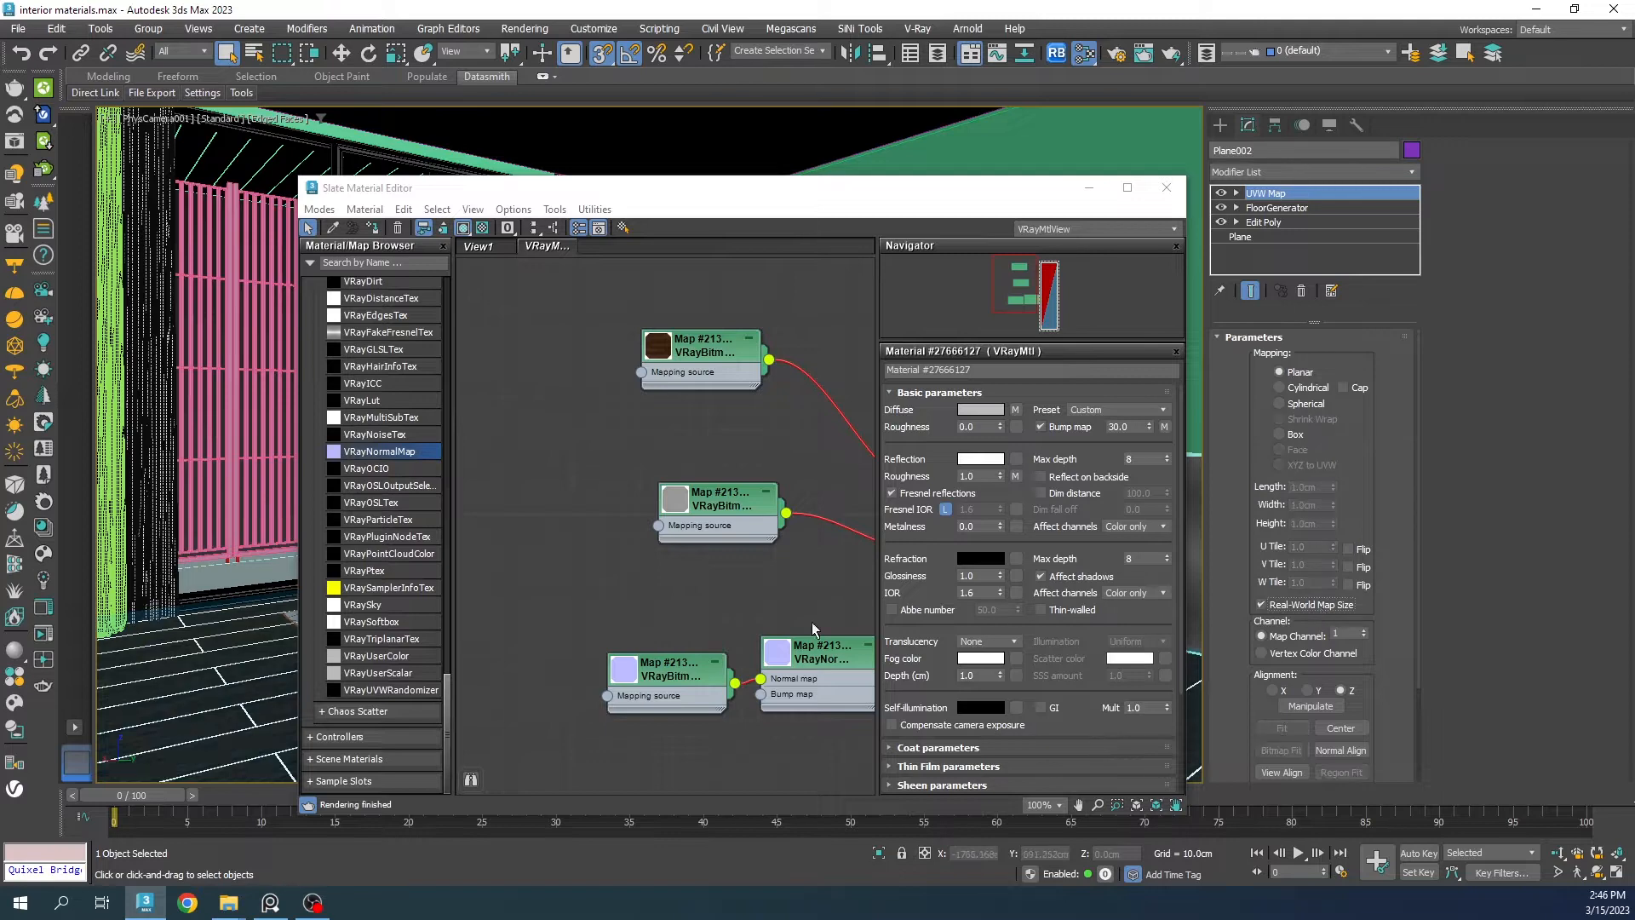
Step: Add a VRayUVWRandomizer map beside the bitmap nodes and set it to randomize by element
left_click_drag(588, 194, 892, 136)
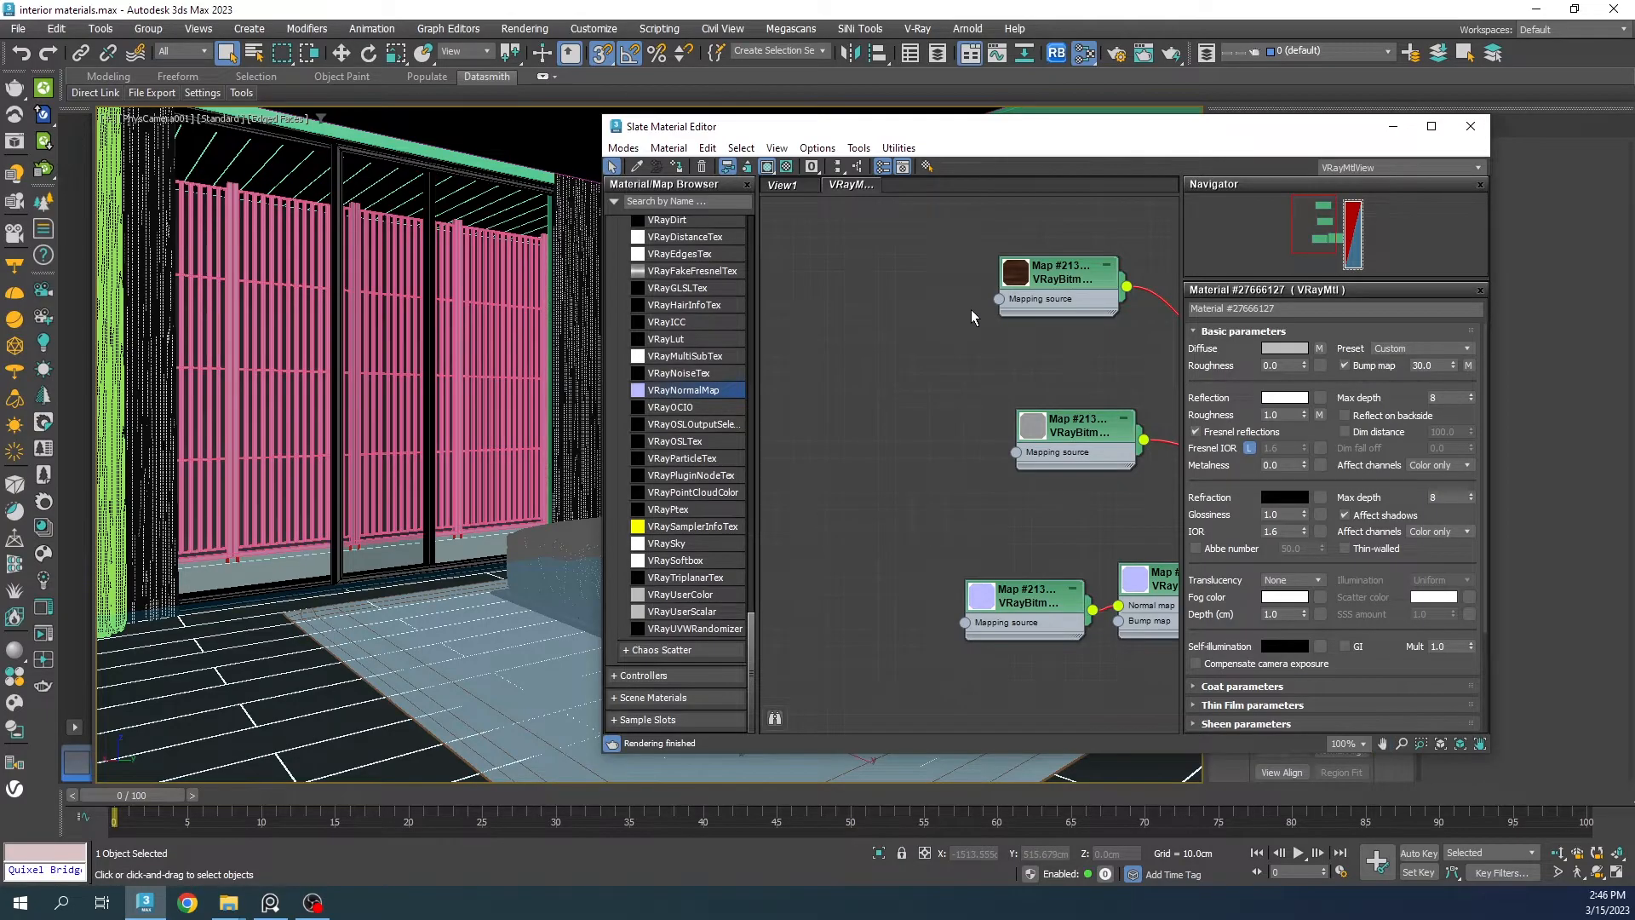
left_click_drag(680, 631, 840, 417)
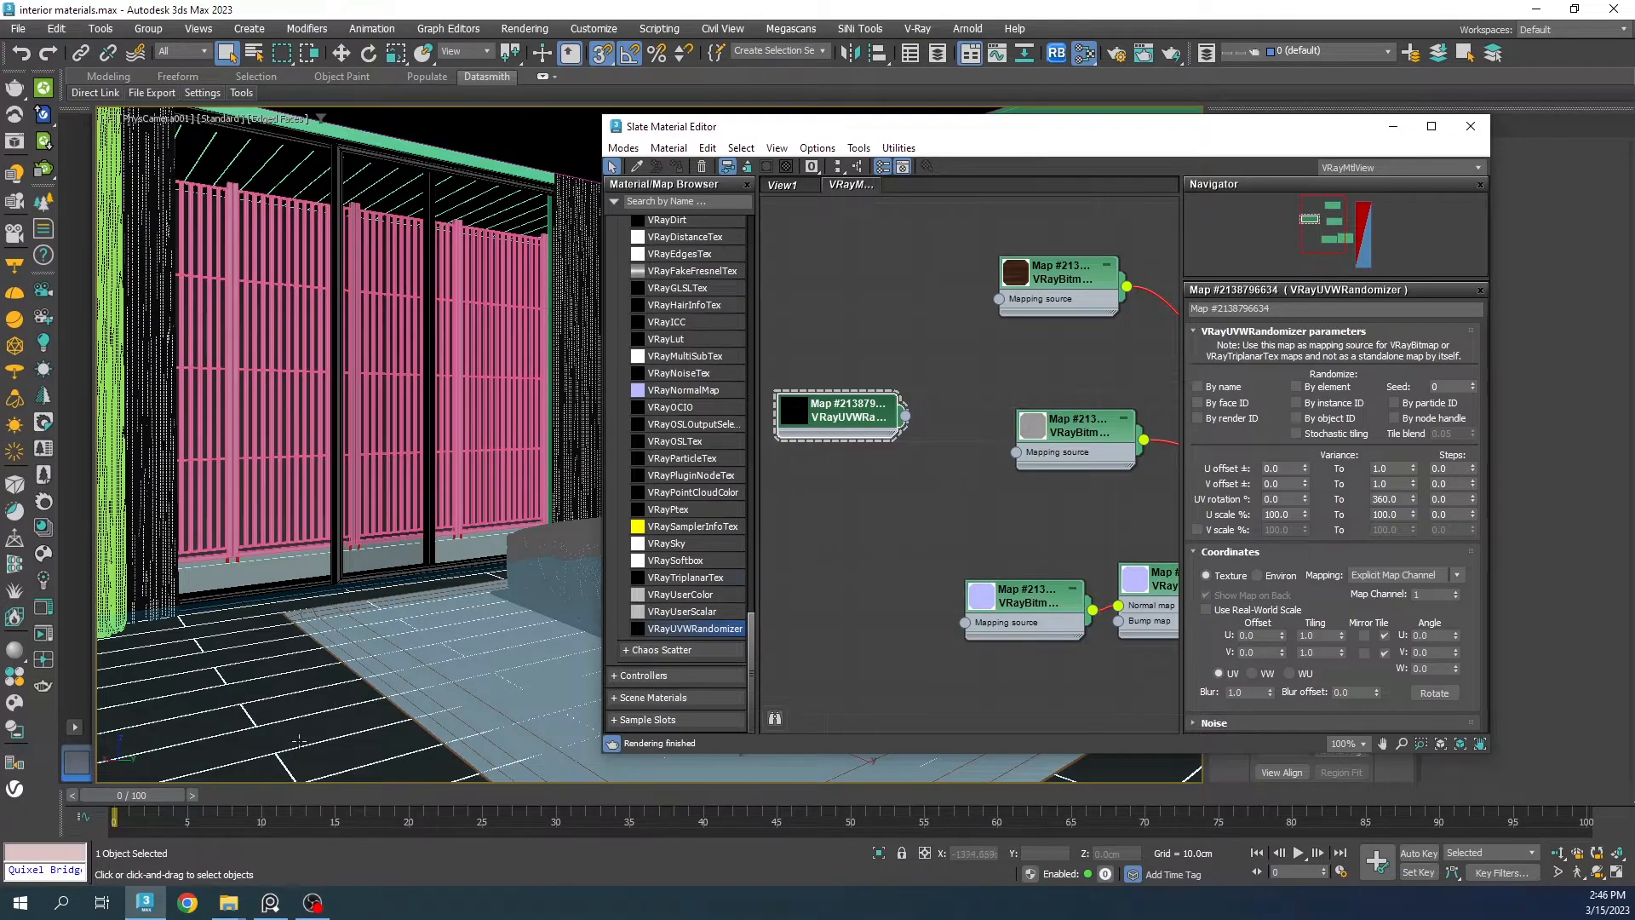
left_click(1297, 387)
Step: Enable real-world scale on the randomizer and set its texture width and height to 150 cm
left_click(1220, 610)
double_click(1308, 636)
double_click(1316, 653)
type("150")
key("Return")
Step: Set the upper limit of the randomizer's UV rotation variance to 0
double_click(1406, 500)
type("0")
key("Return")
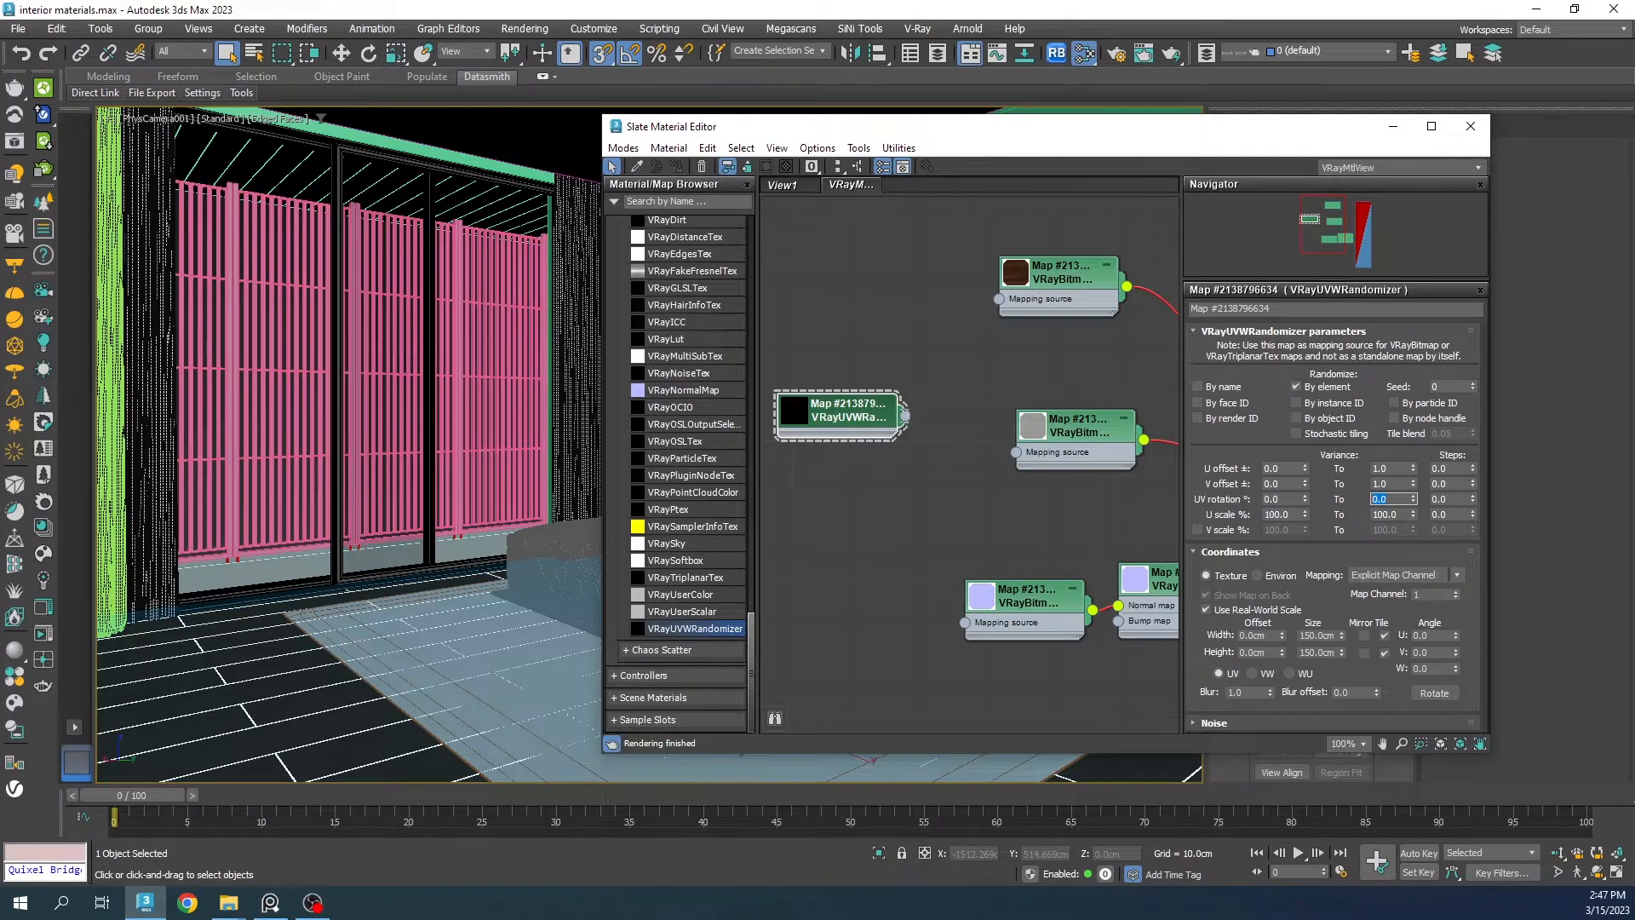
Step: Connect the randomizer to the wood bitmaps' mapping source inputs, then reopen the VRayMtl's parameters and uncover the viewport
left_click_drag(905, 415, 999, 299)
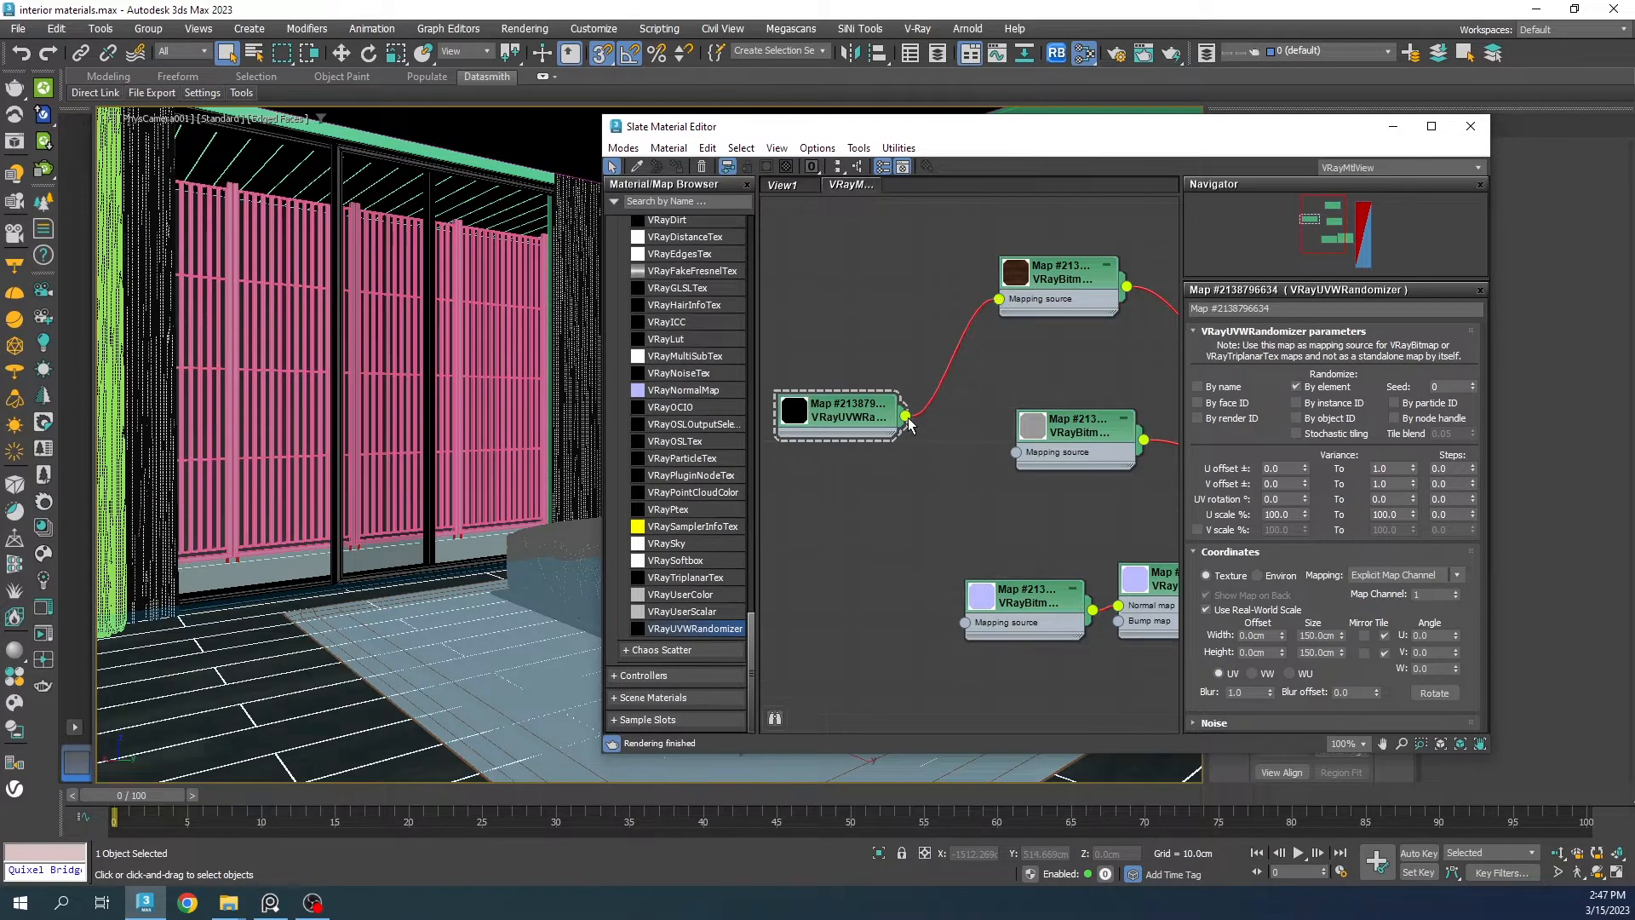
left_click_drag(905, 416, 965, 623)
middle_click_drag(1093, 568, 798, 534)
left_click(1106, 536)
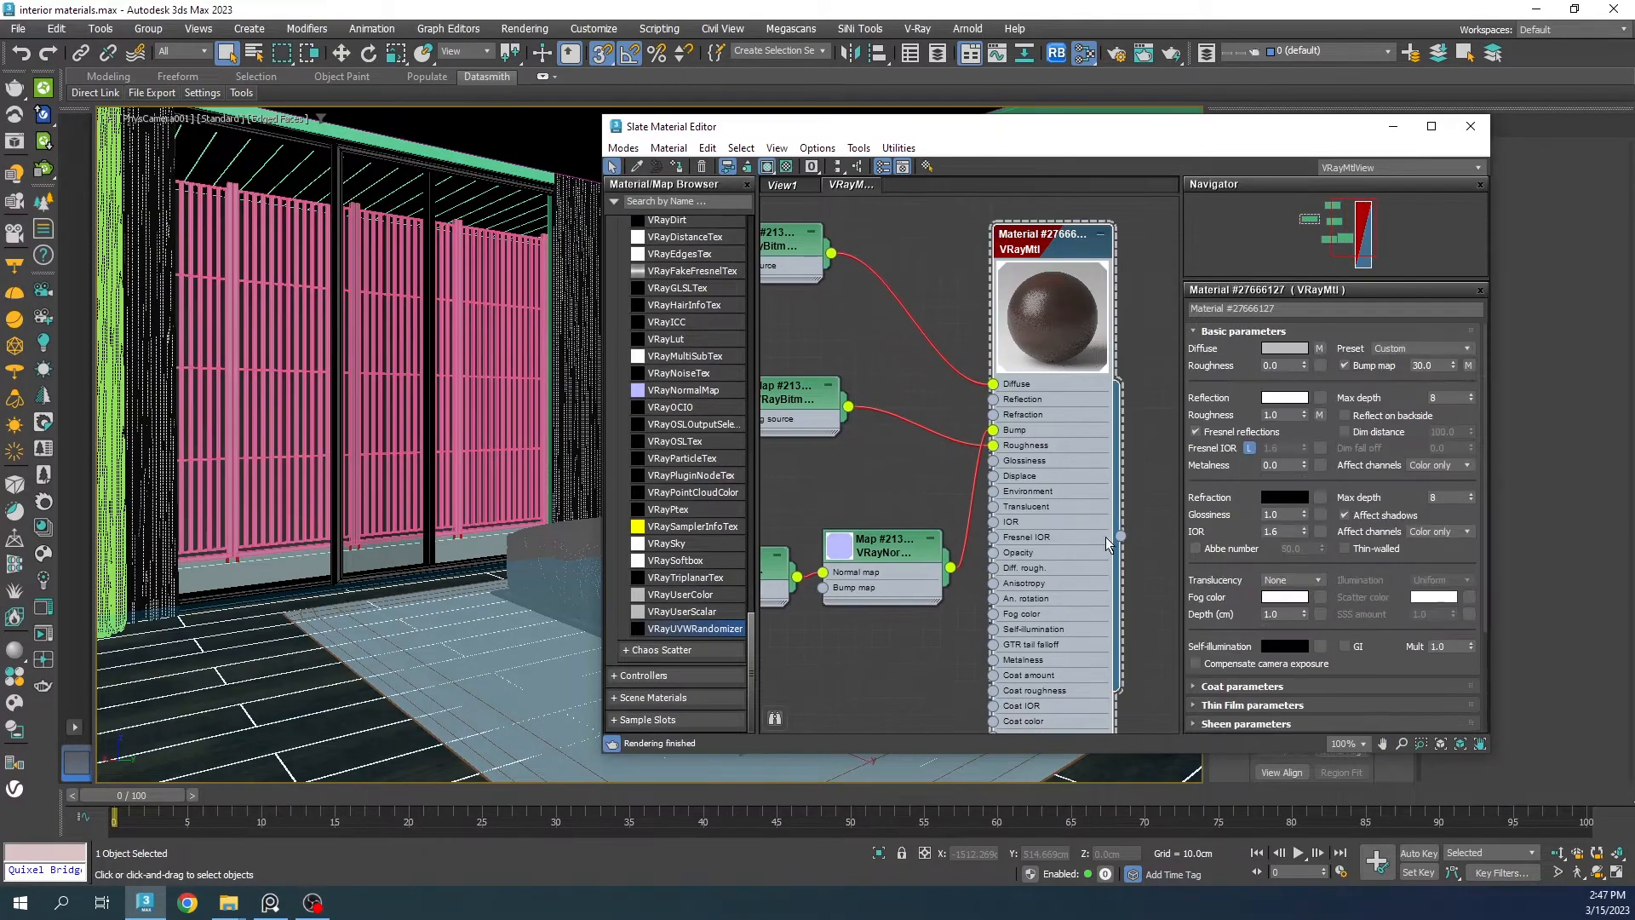
left_click_drag(927, 127, 957, 395)
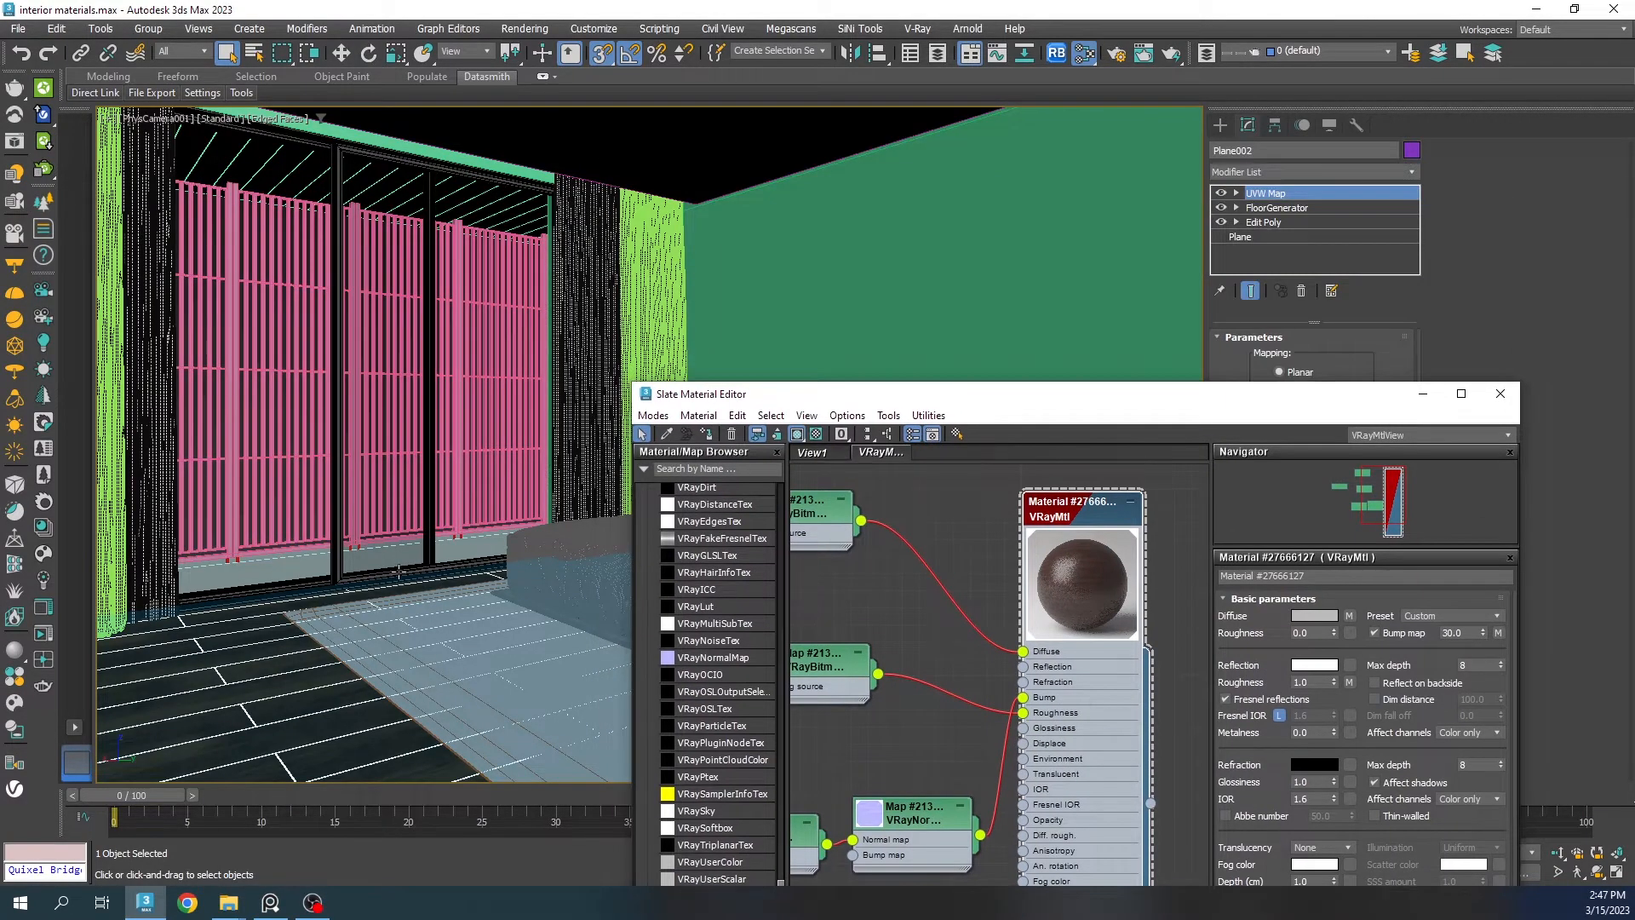
Step: Isolate the floor boards to examine how the wood texture varies between planks, and return to the full camera scene
middle_click(398, 572)
key("alt+q")
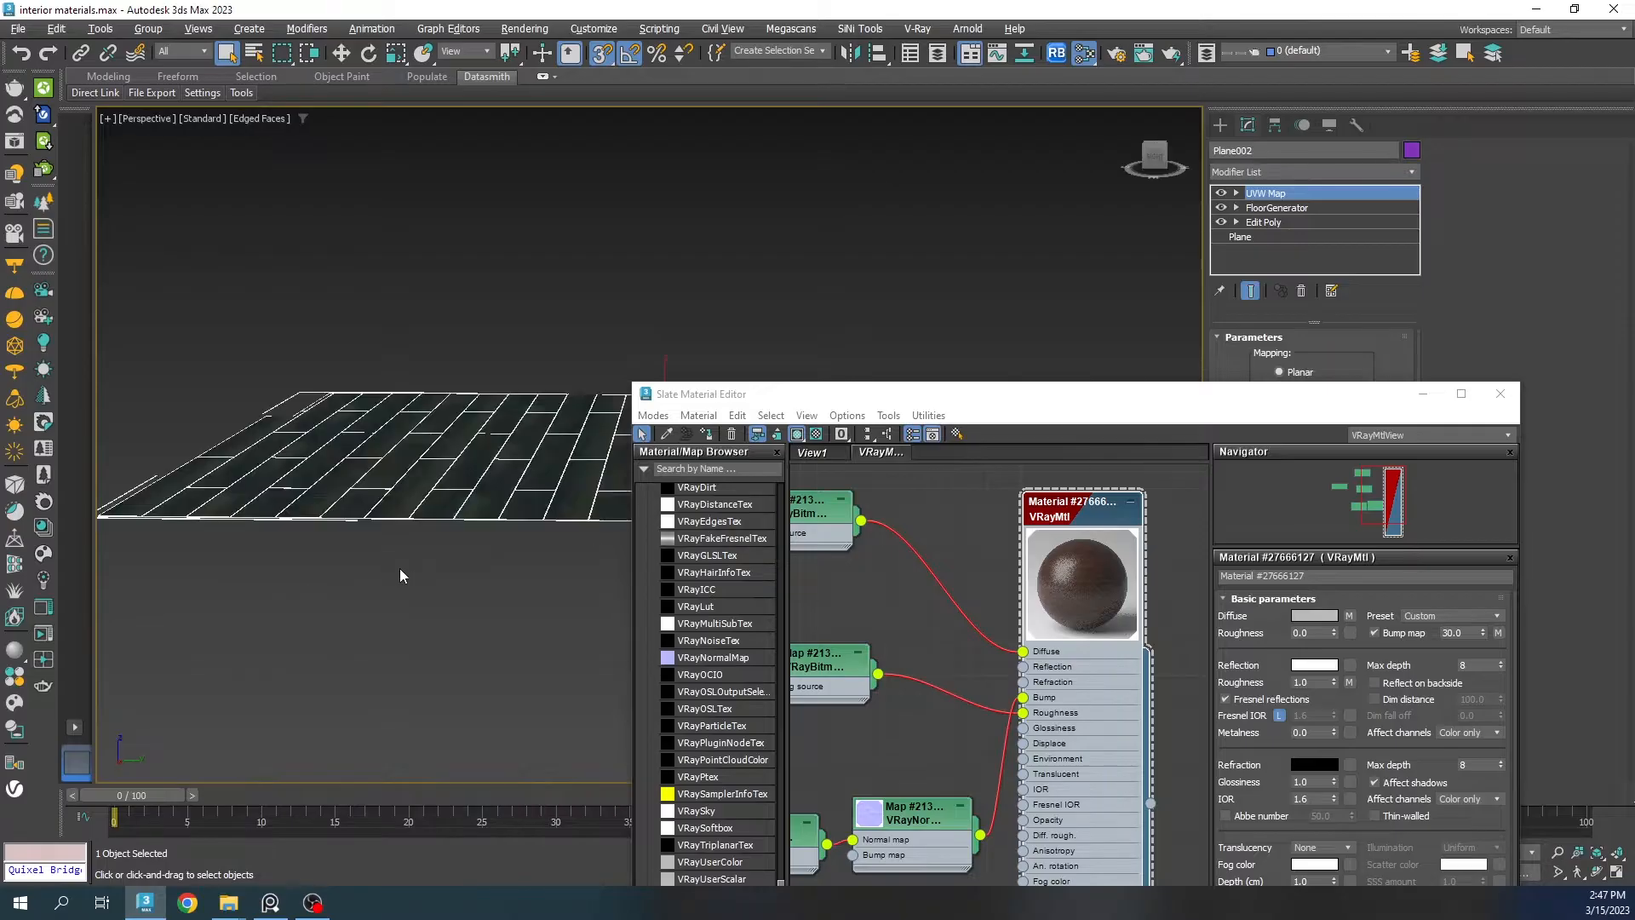
scroll(545, 503, "up", 3)
middle_click_drag(545, 503, 515, 435, "alt")
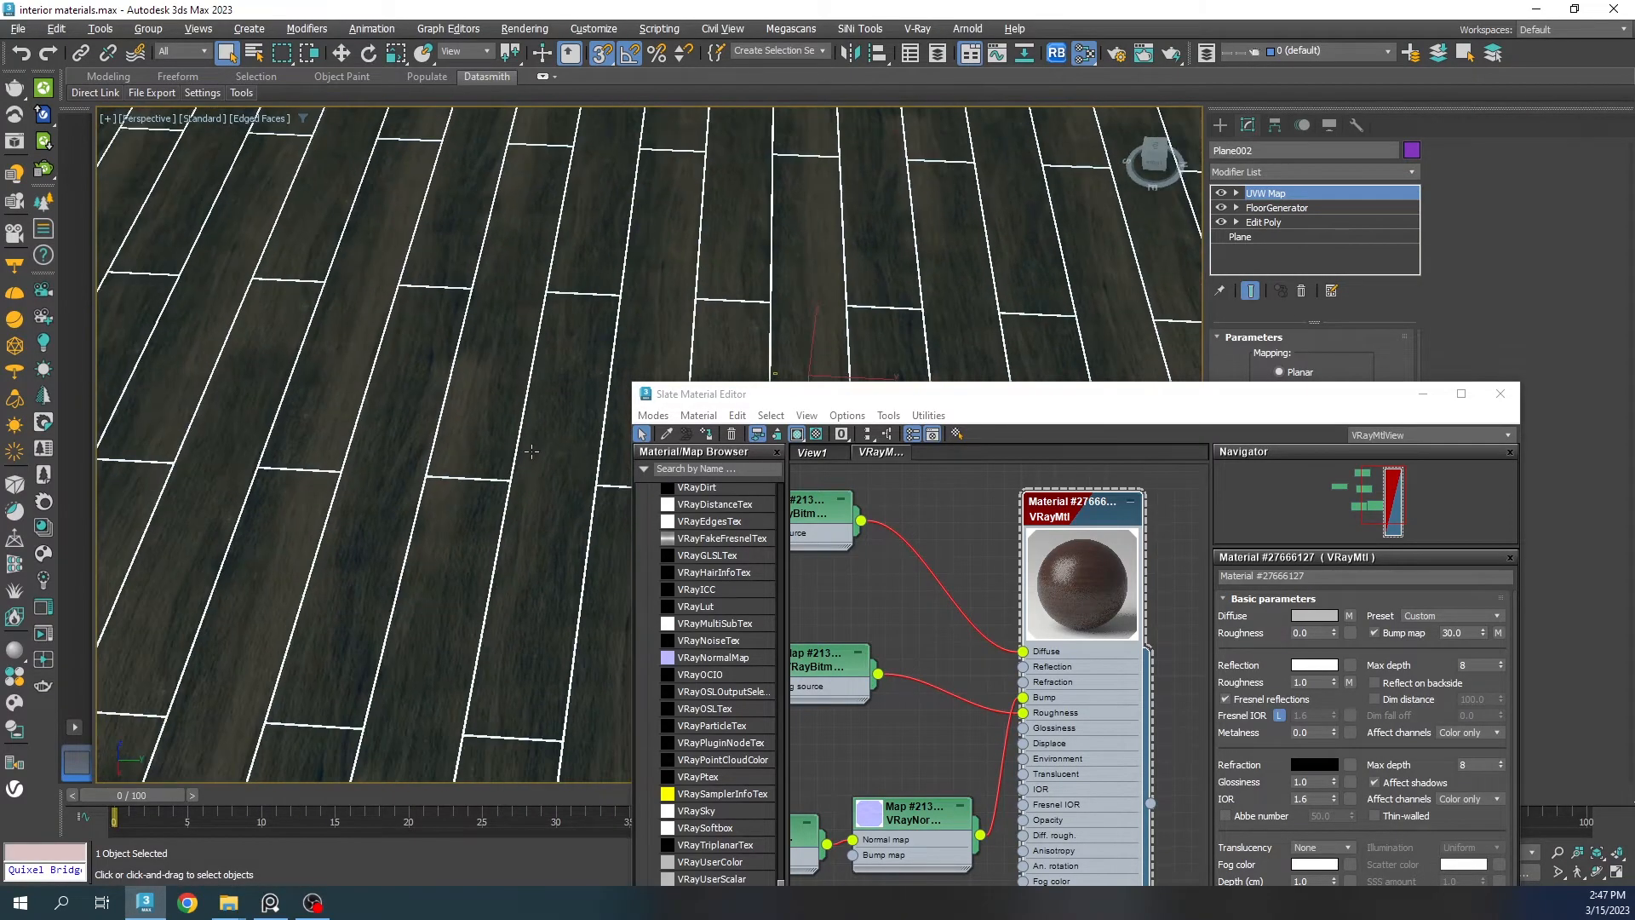
scroll(516, 434, "up", 1)
left_click(1500, 393)
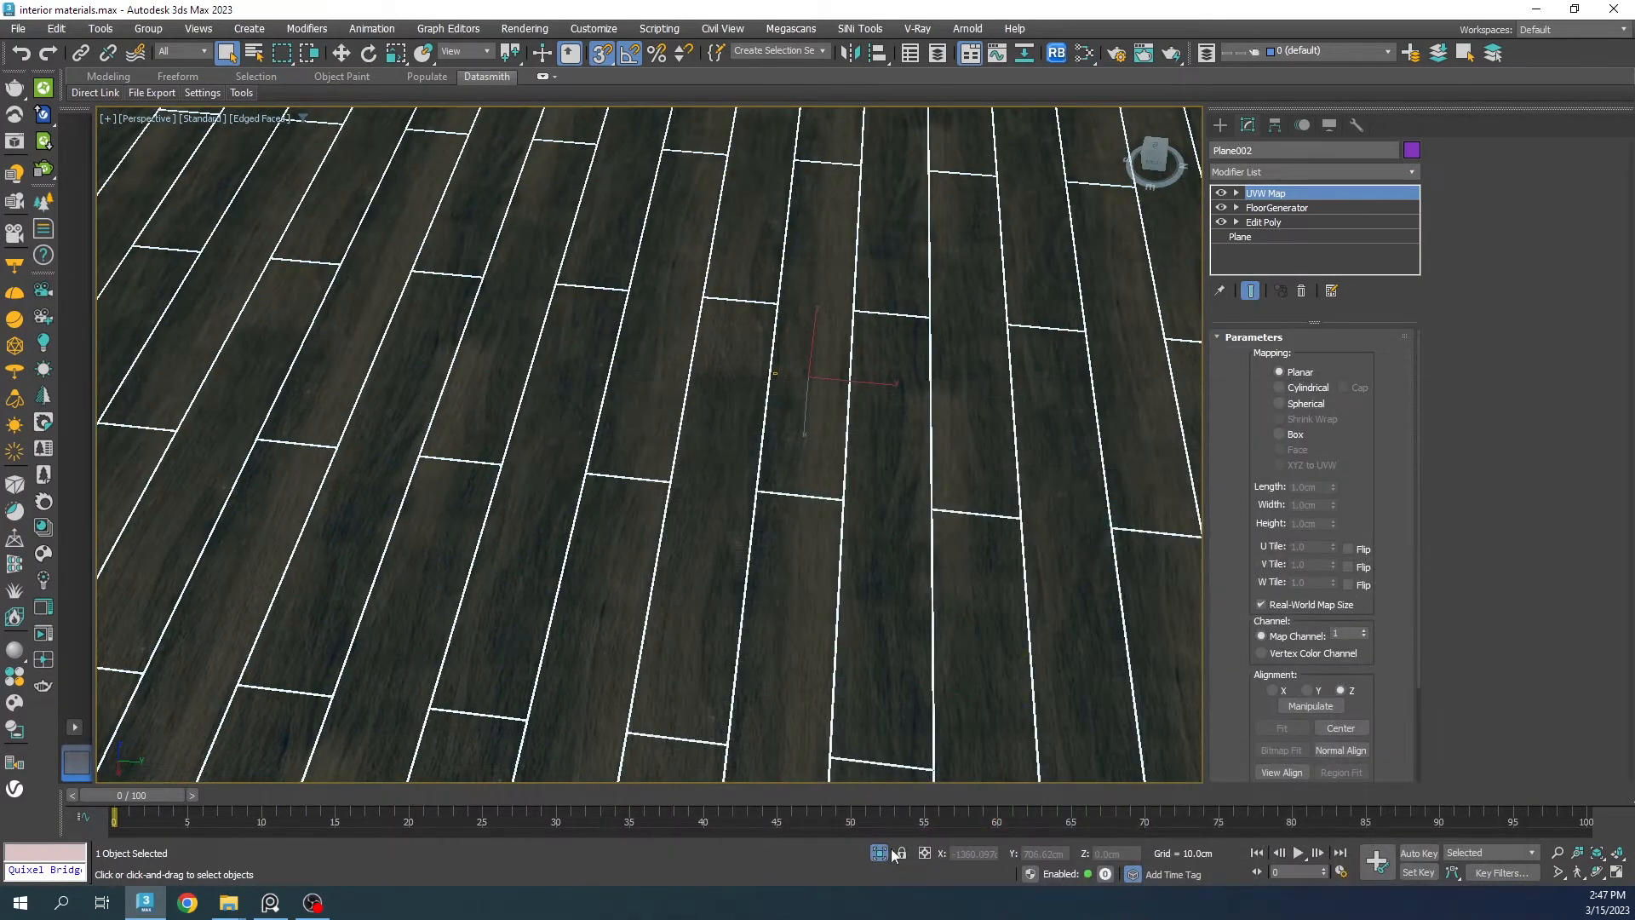
left_click(880, 853)
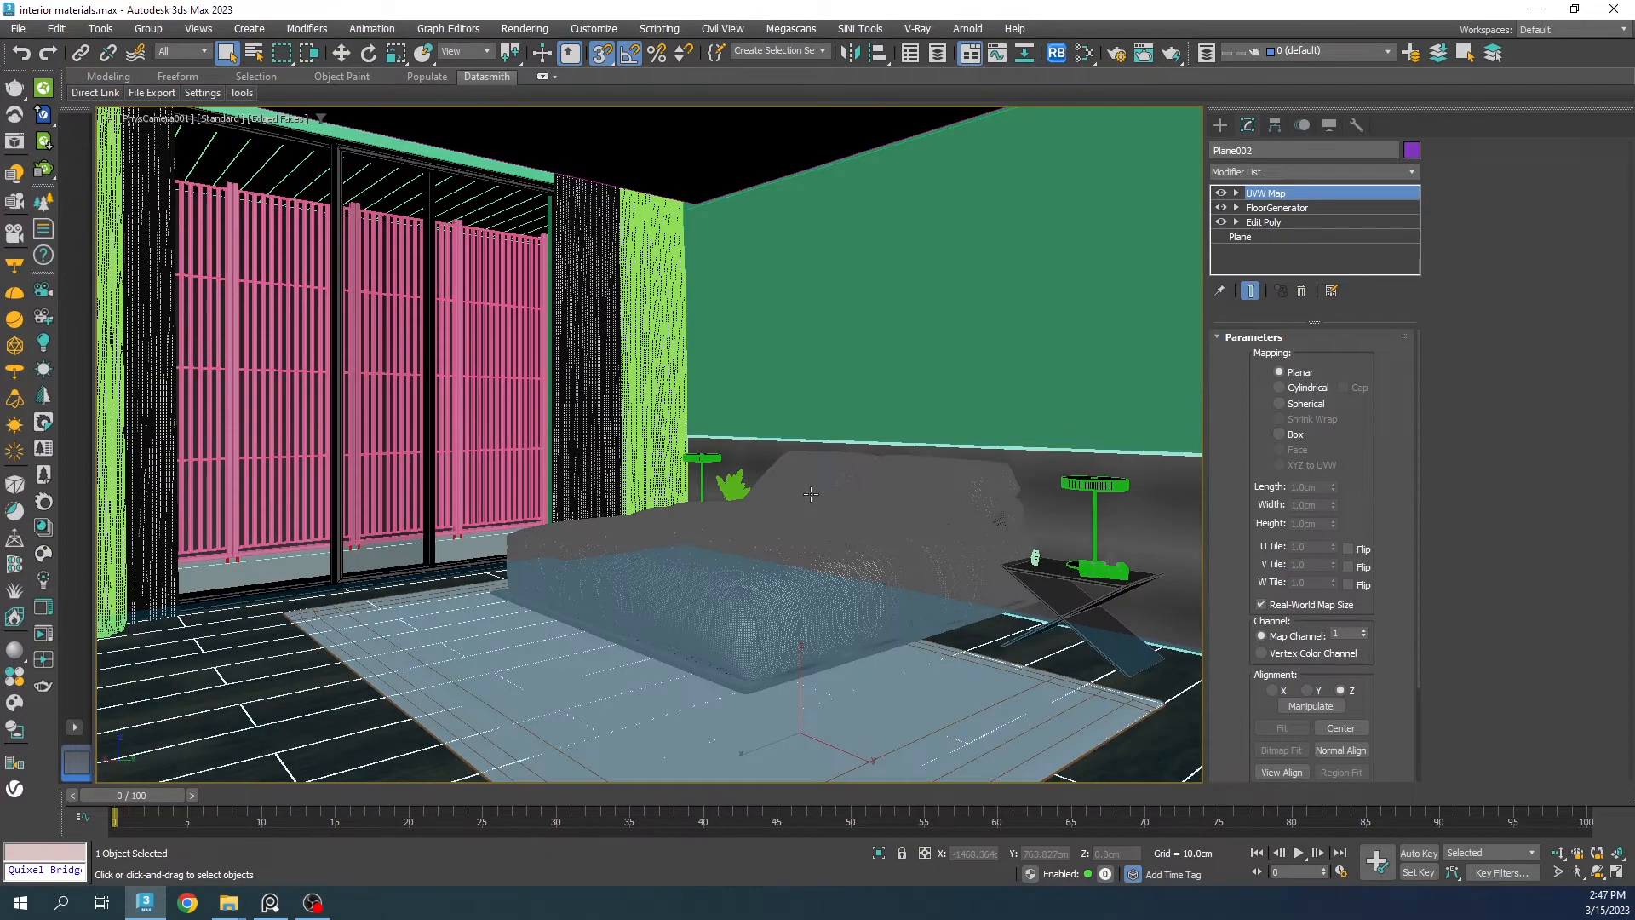
Step: Select the room's wall object and switch to the reference image viewer to examine the whole bedroom photo for the wall finish
left_click(903, 320)
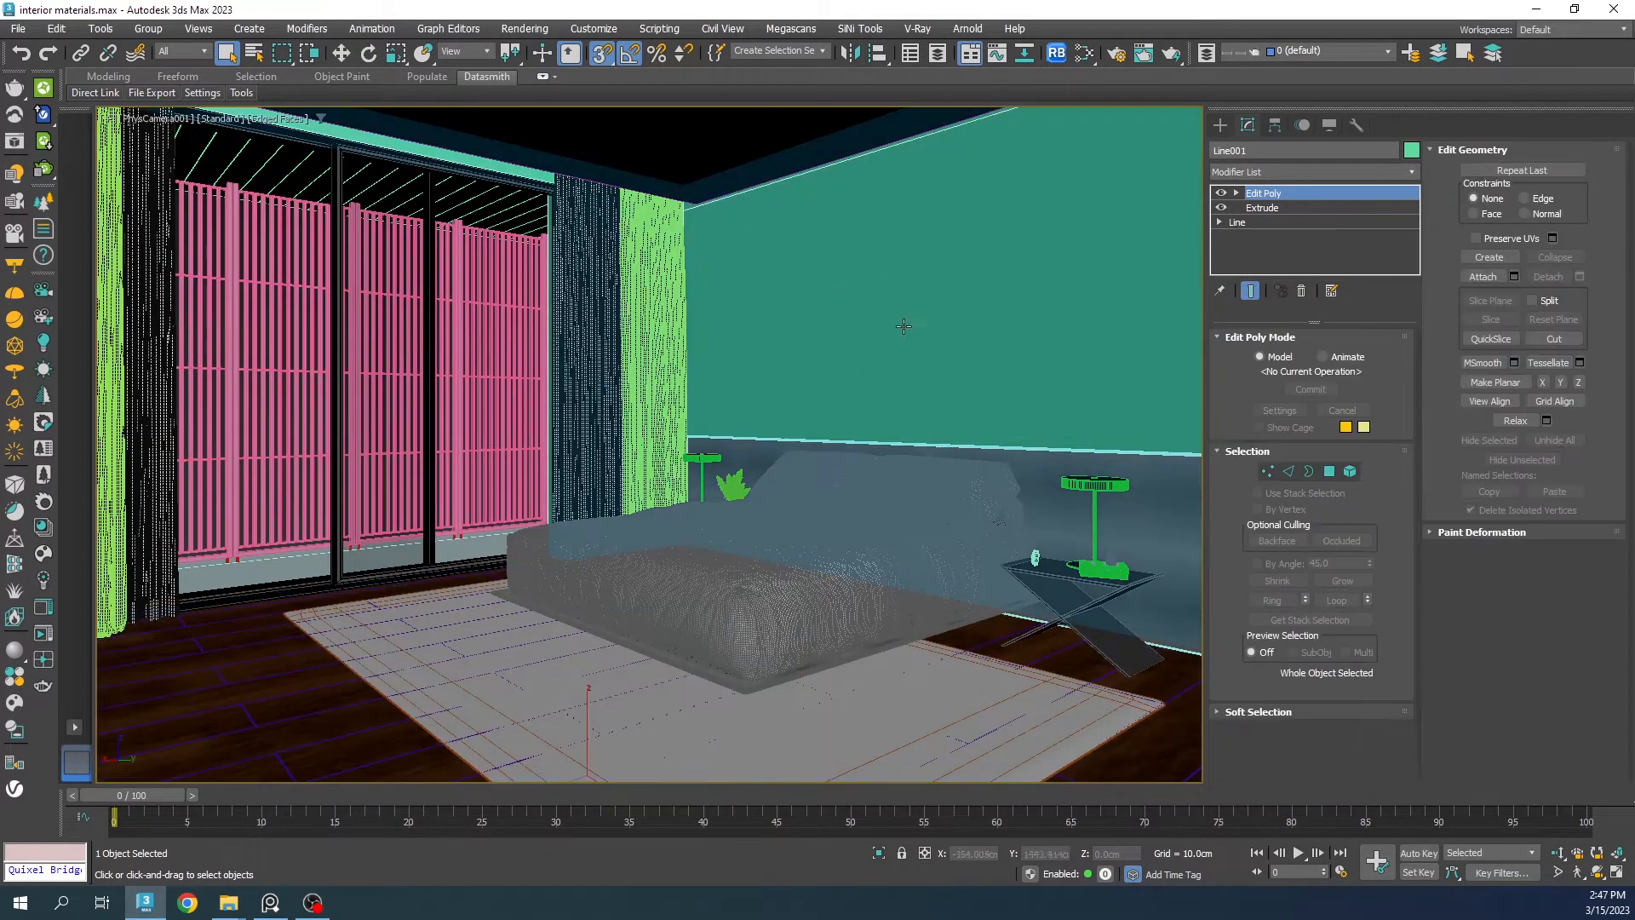
key("alt+Tab")
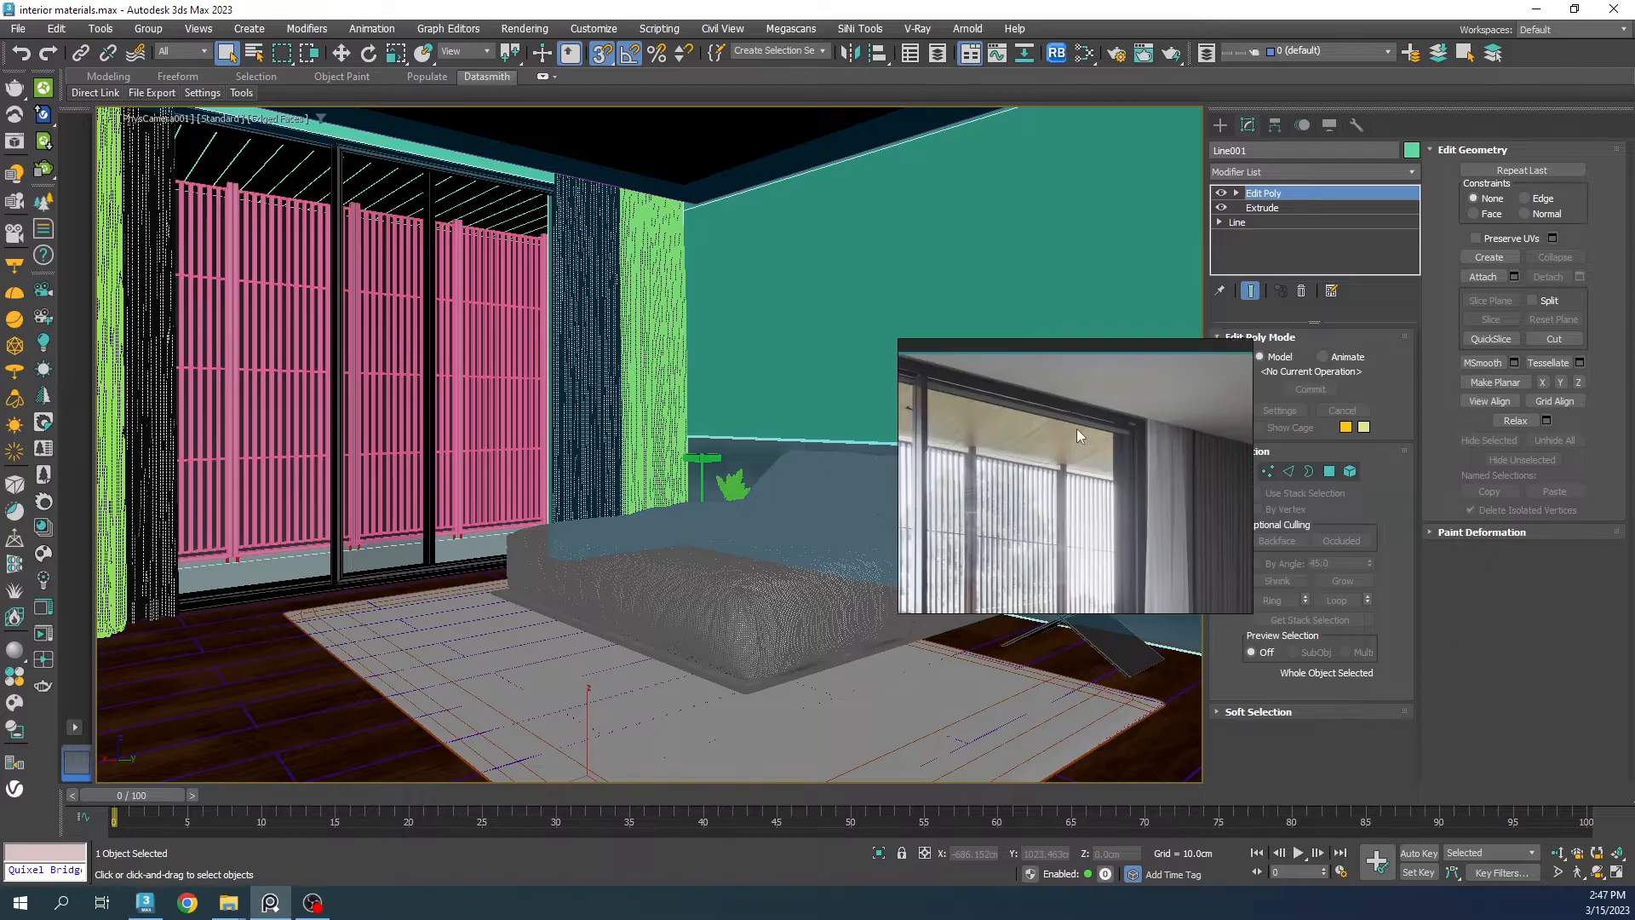
right_click_drag(1077, 428, 1066, 424)
double_click(1066, 424)
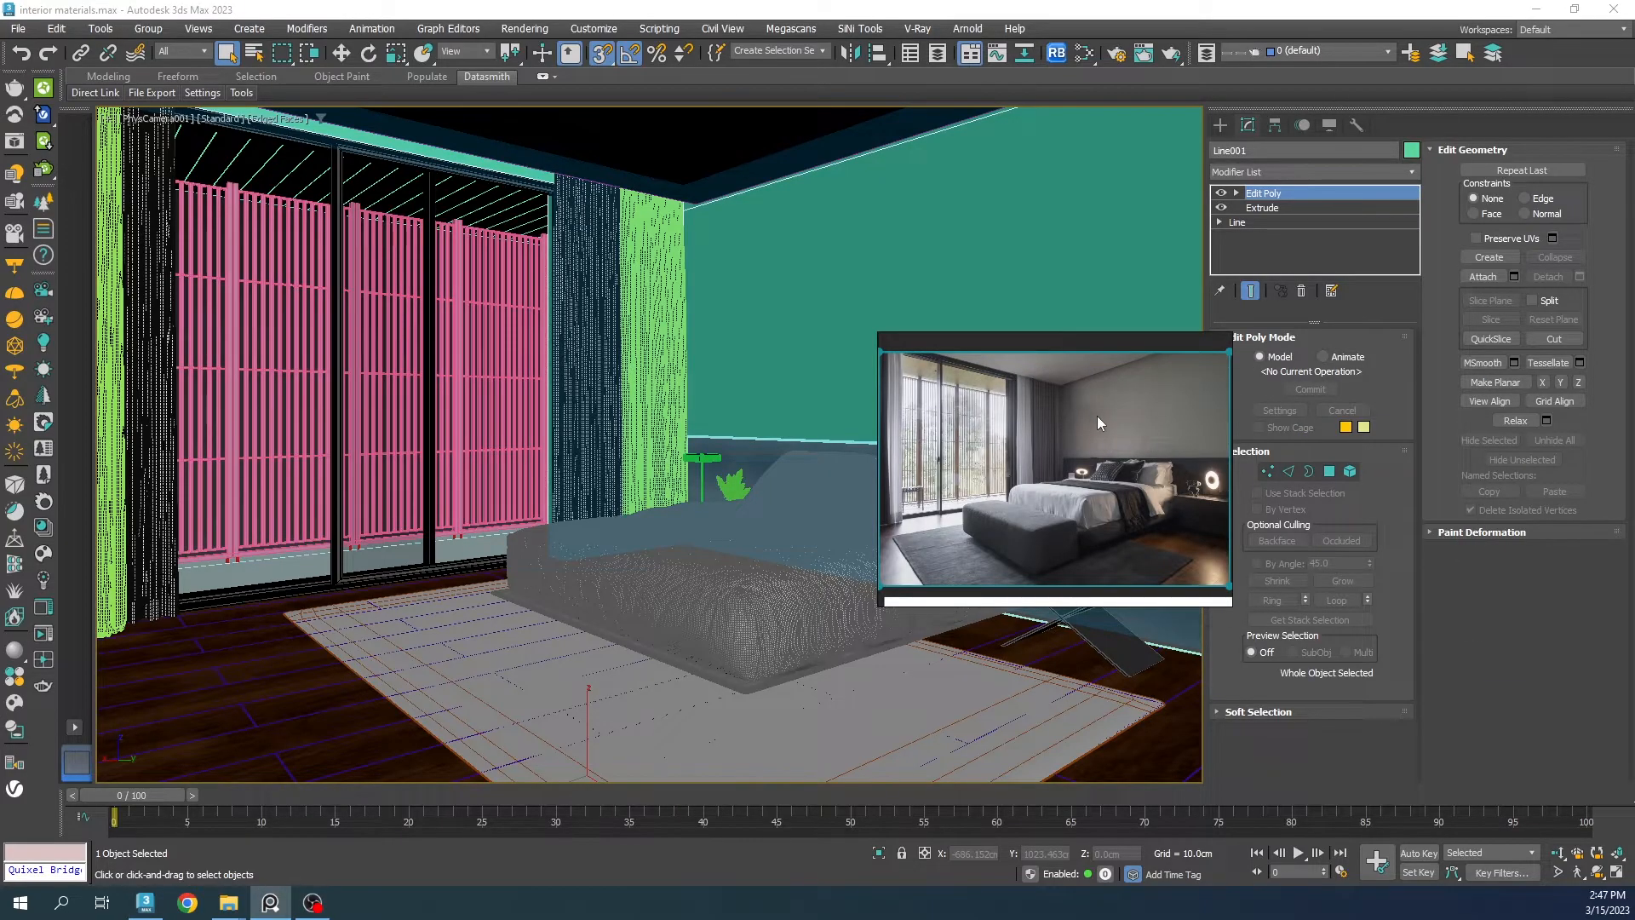
mouse_move(1012, 430)
right_mouse_down()
mouse_move(1209, 447)
mouse_move(1014, 452)
right_mouse_up()
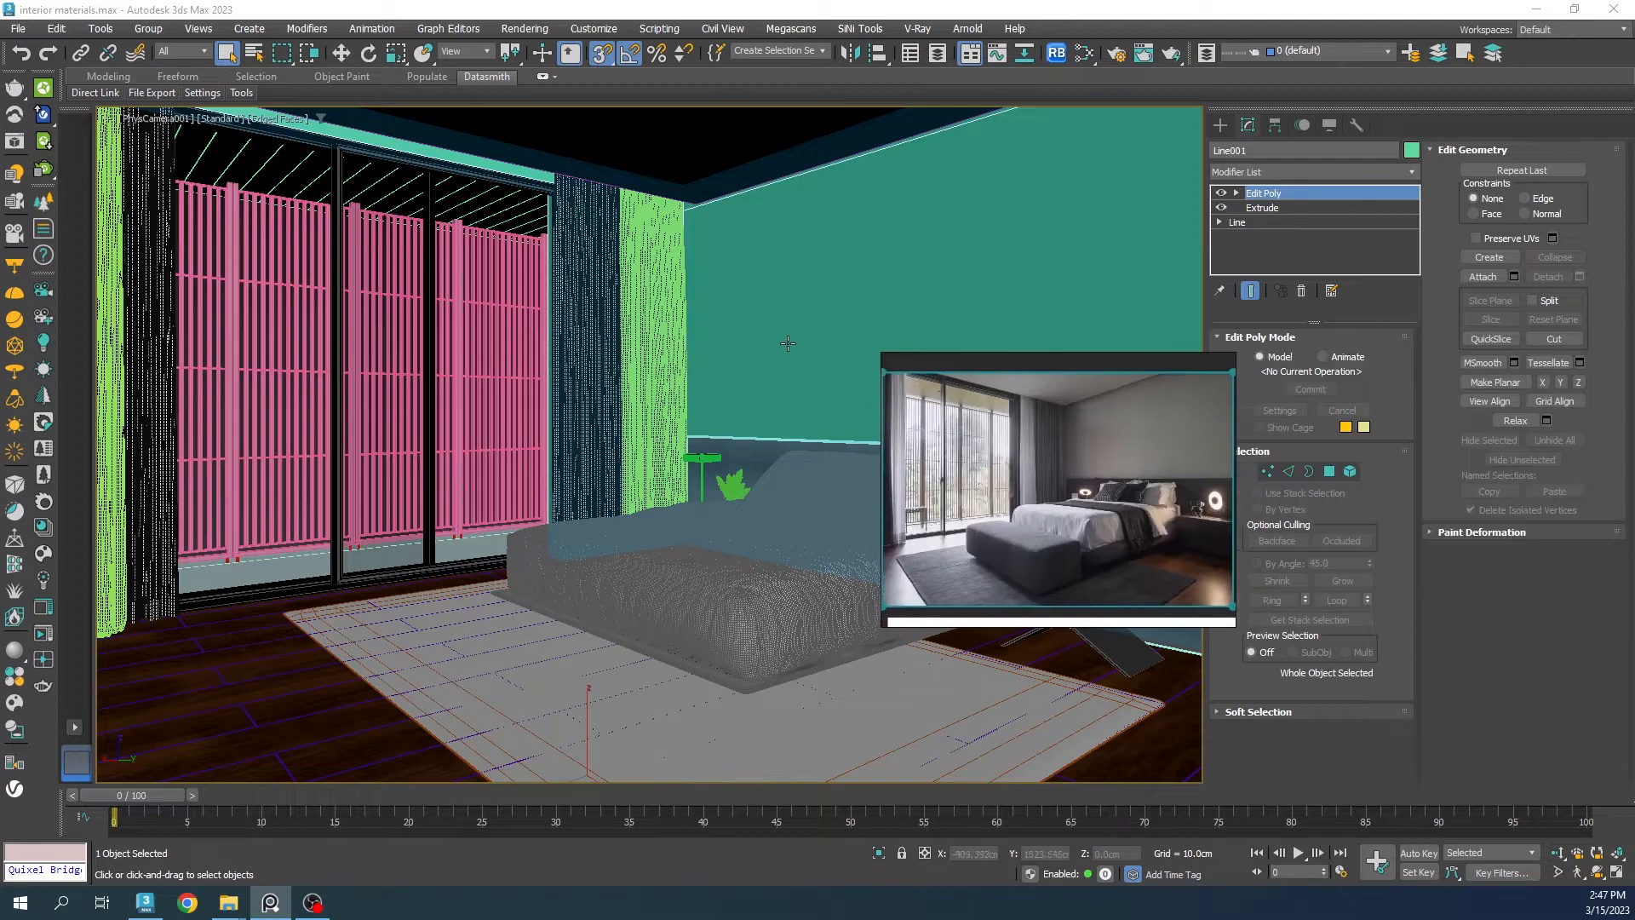
Step: Detach the large wall polygon behind the bed and its adjoining narrow polygon within the wall object's Edit Poly
left_click(775, 319)
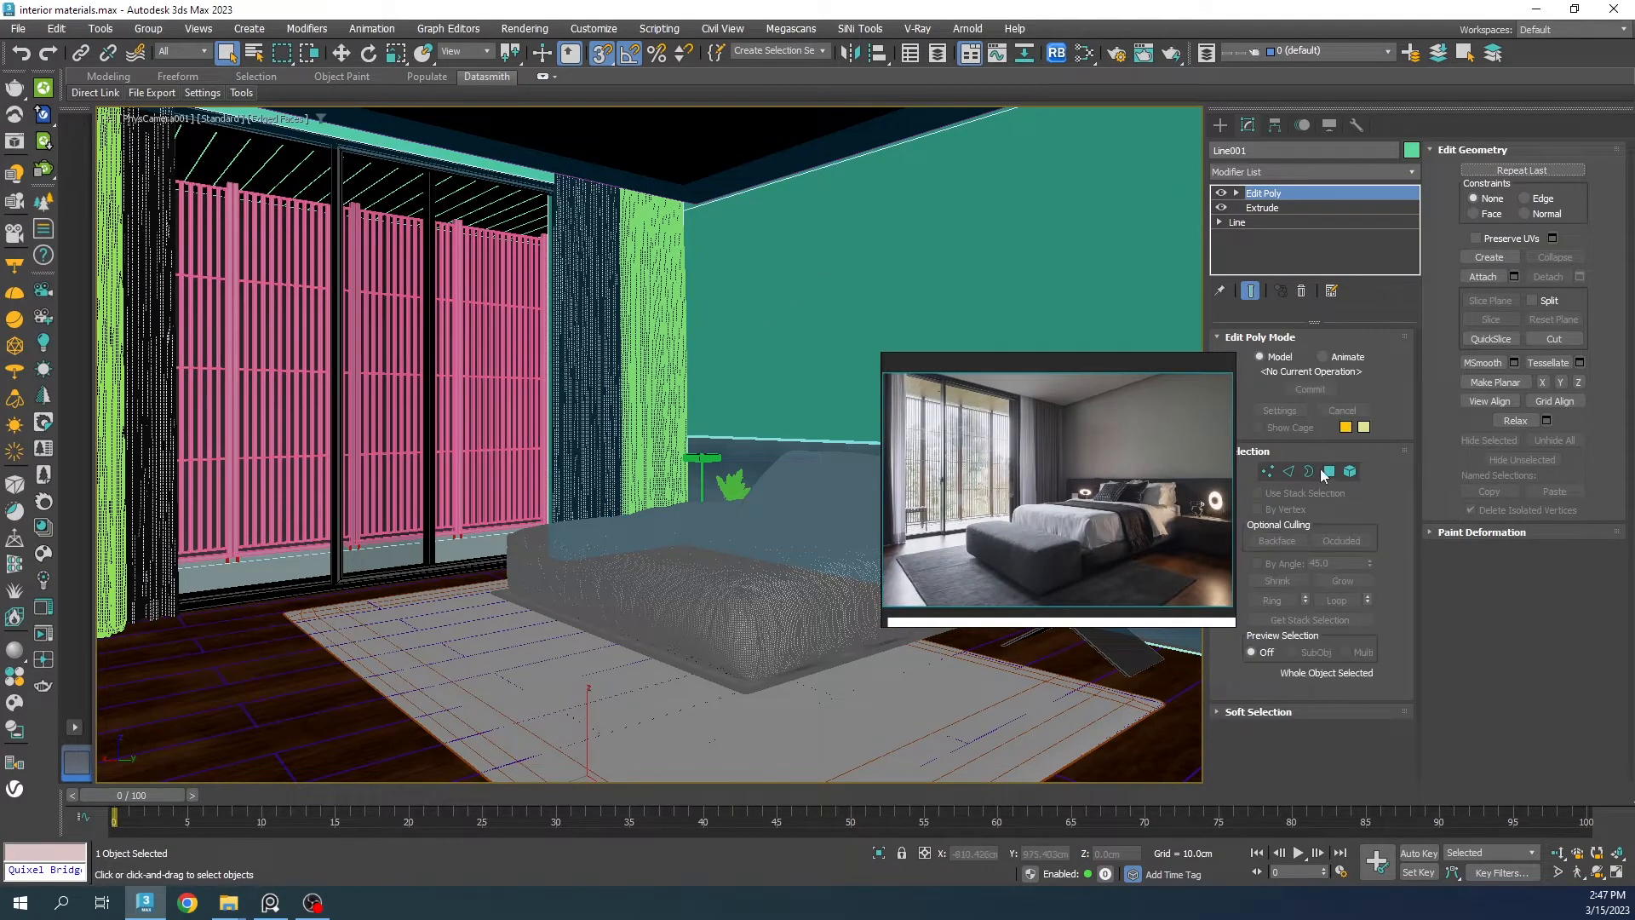
left_click(1328, 471)
left_click(797, 290)
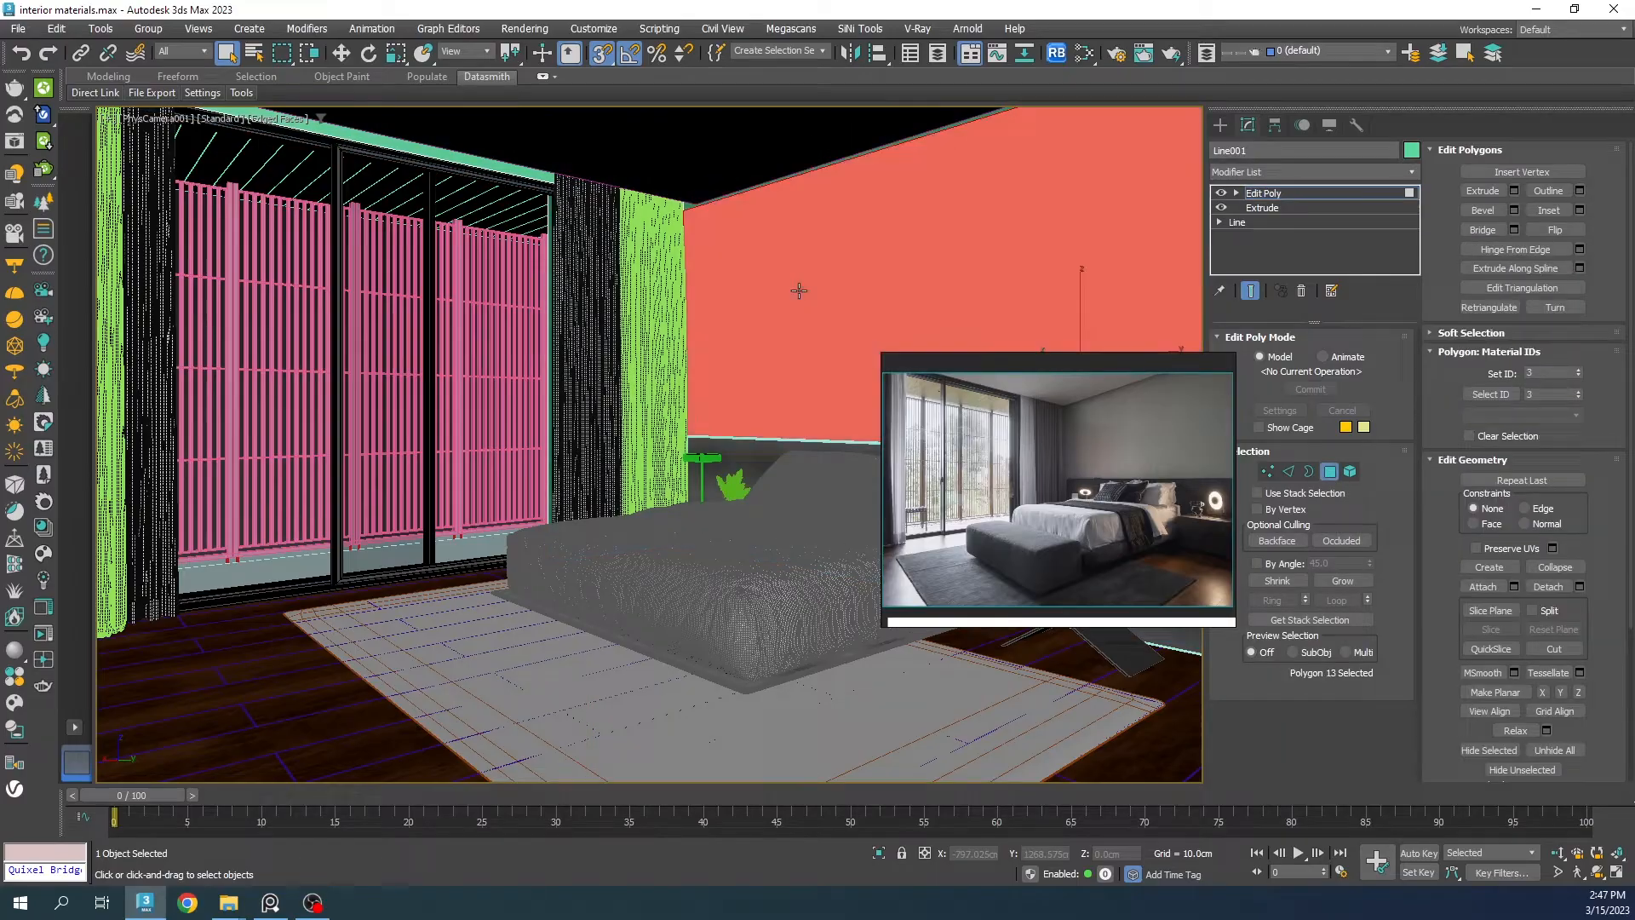
left_click(711, 214, "ctrl")
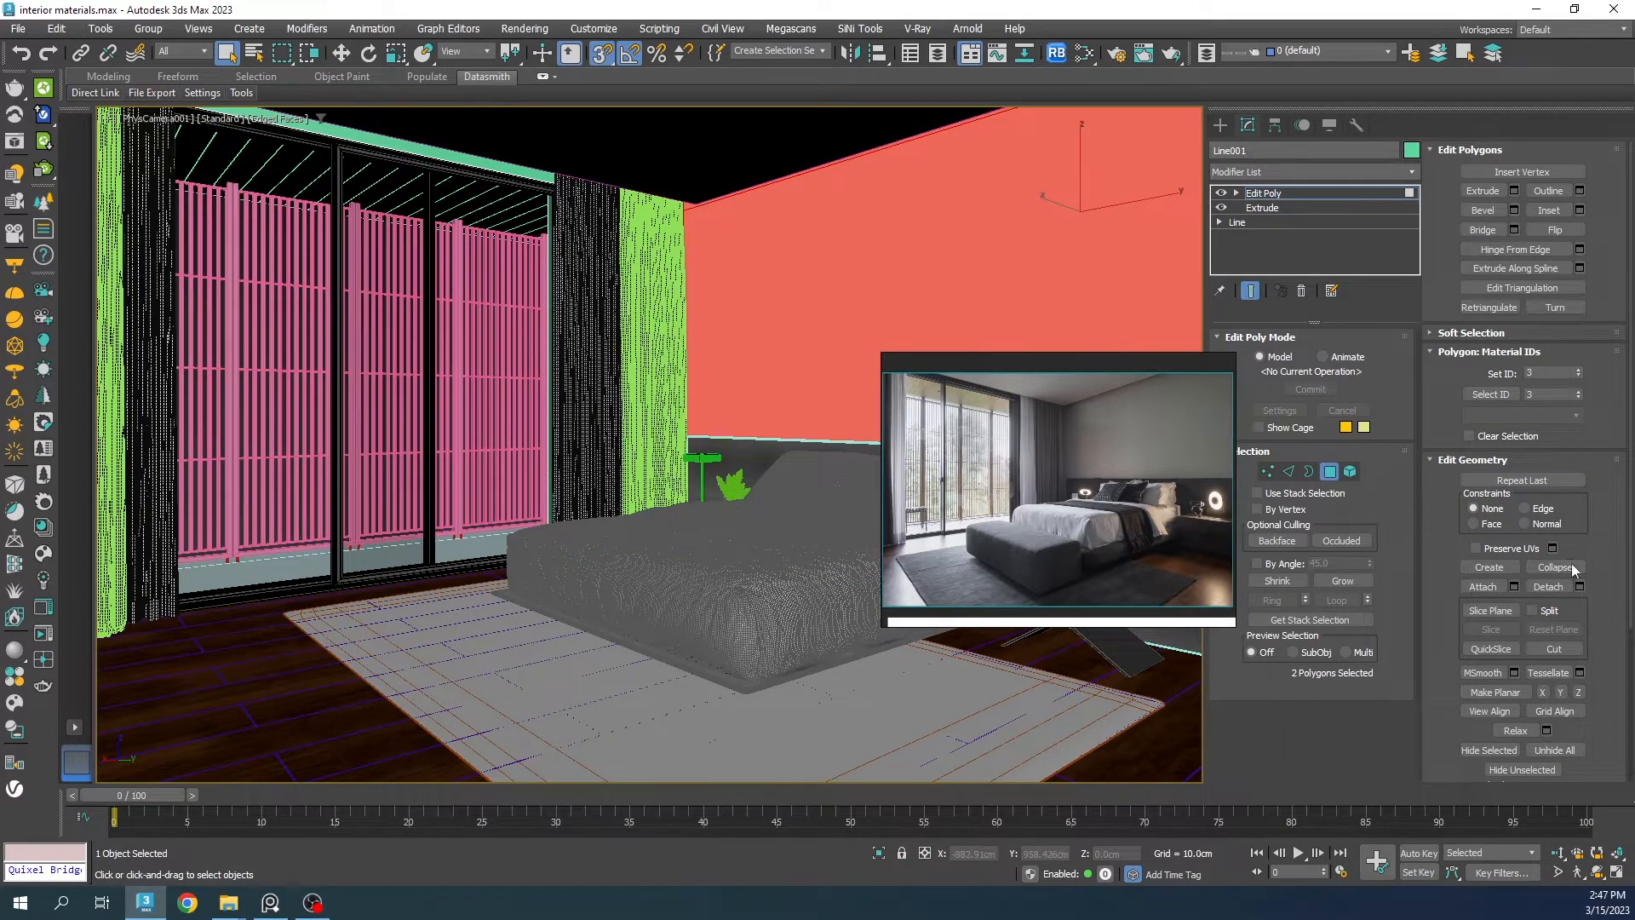
left_click(1560, 585)
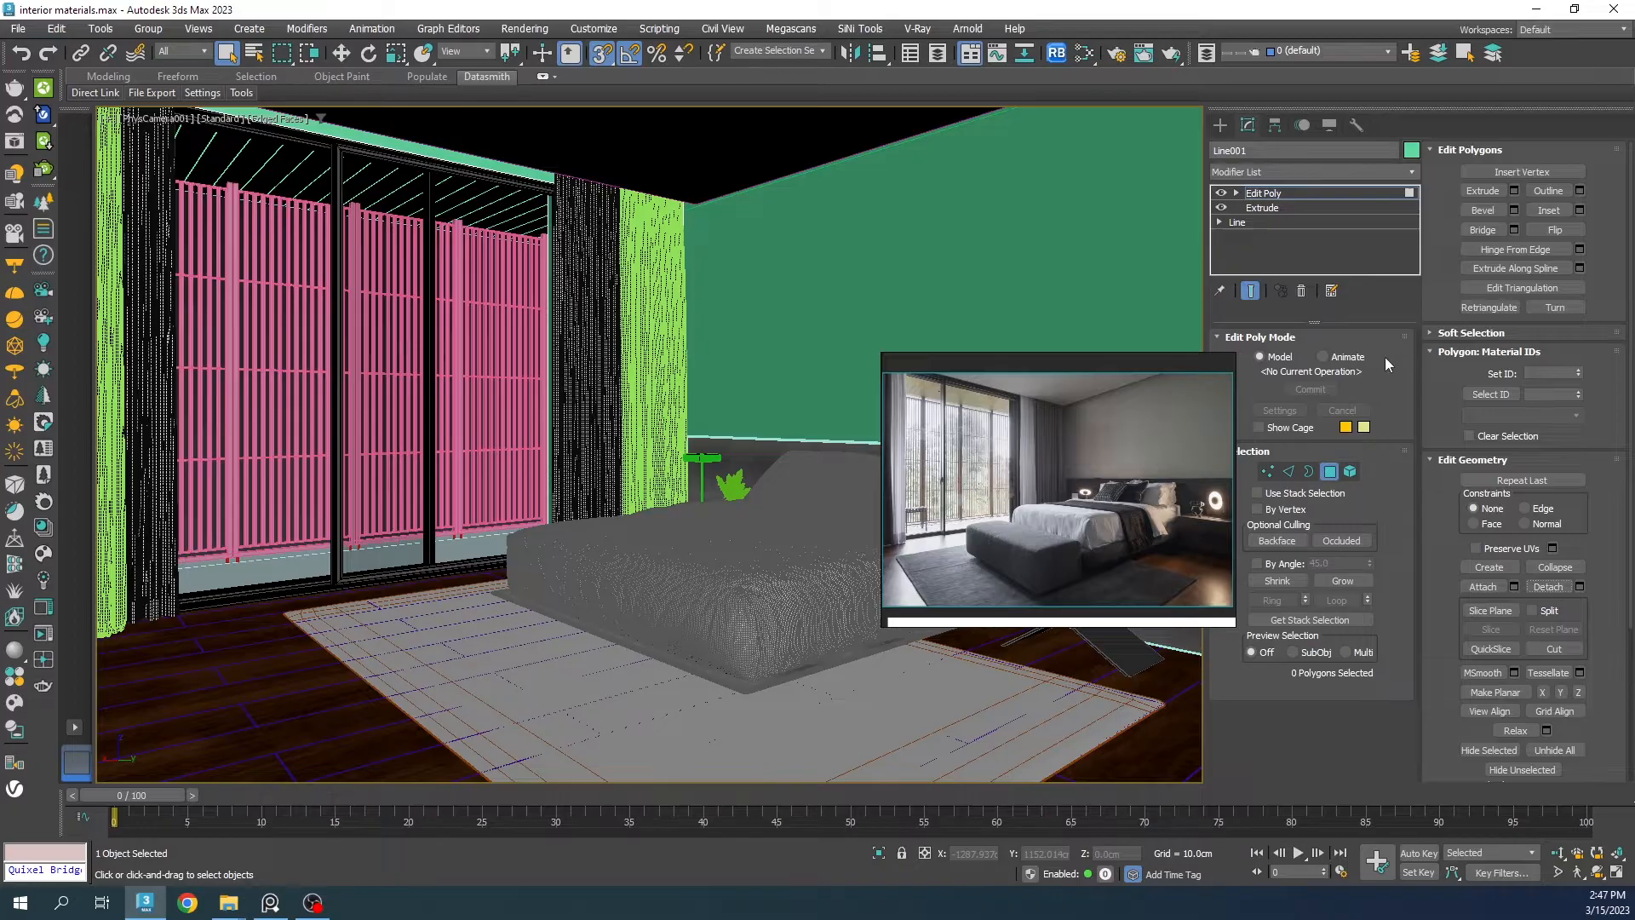
left_click(1330, 473)
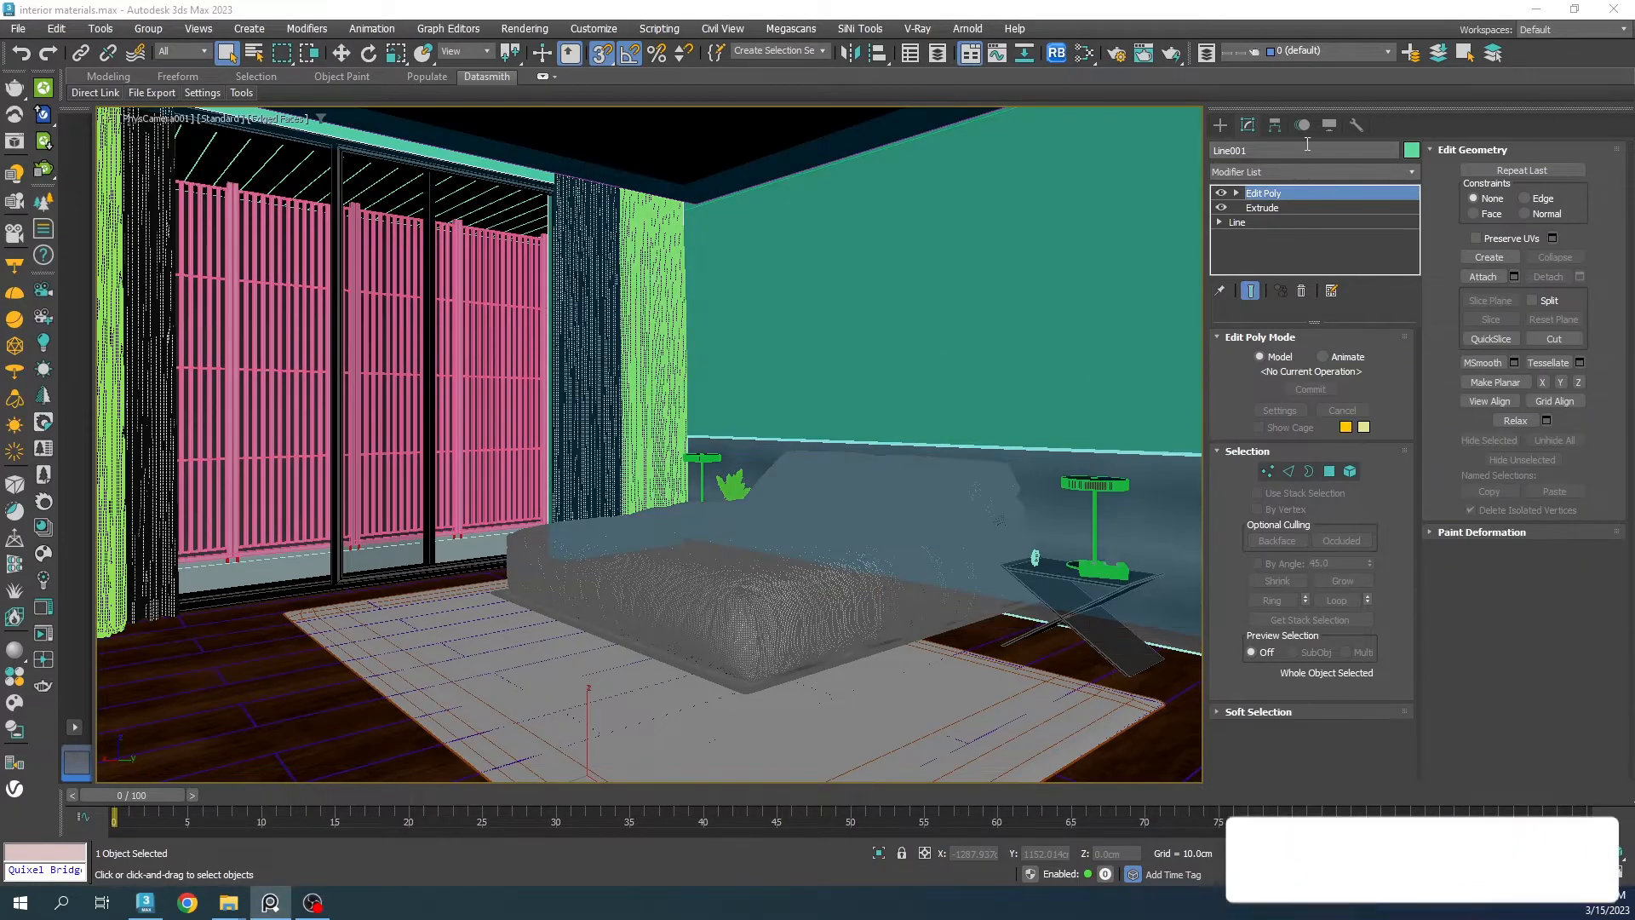
Step: Add a new VRayMtl node below the floor material's network and open its parameters
left_click(1084, 53)
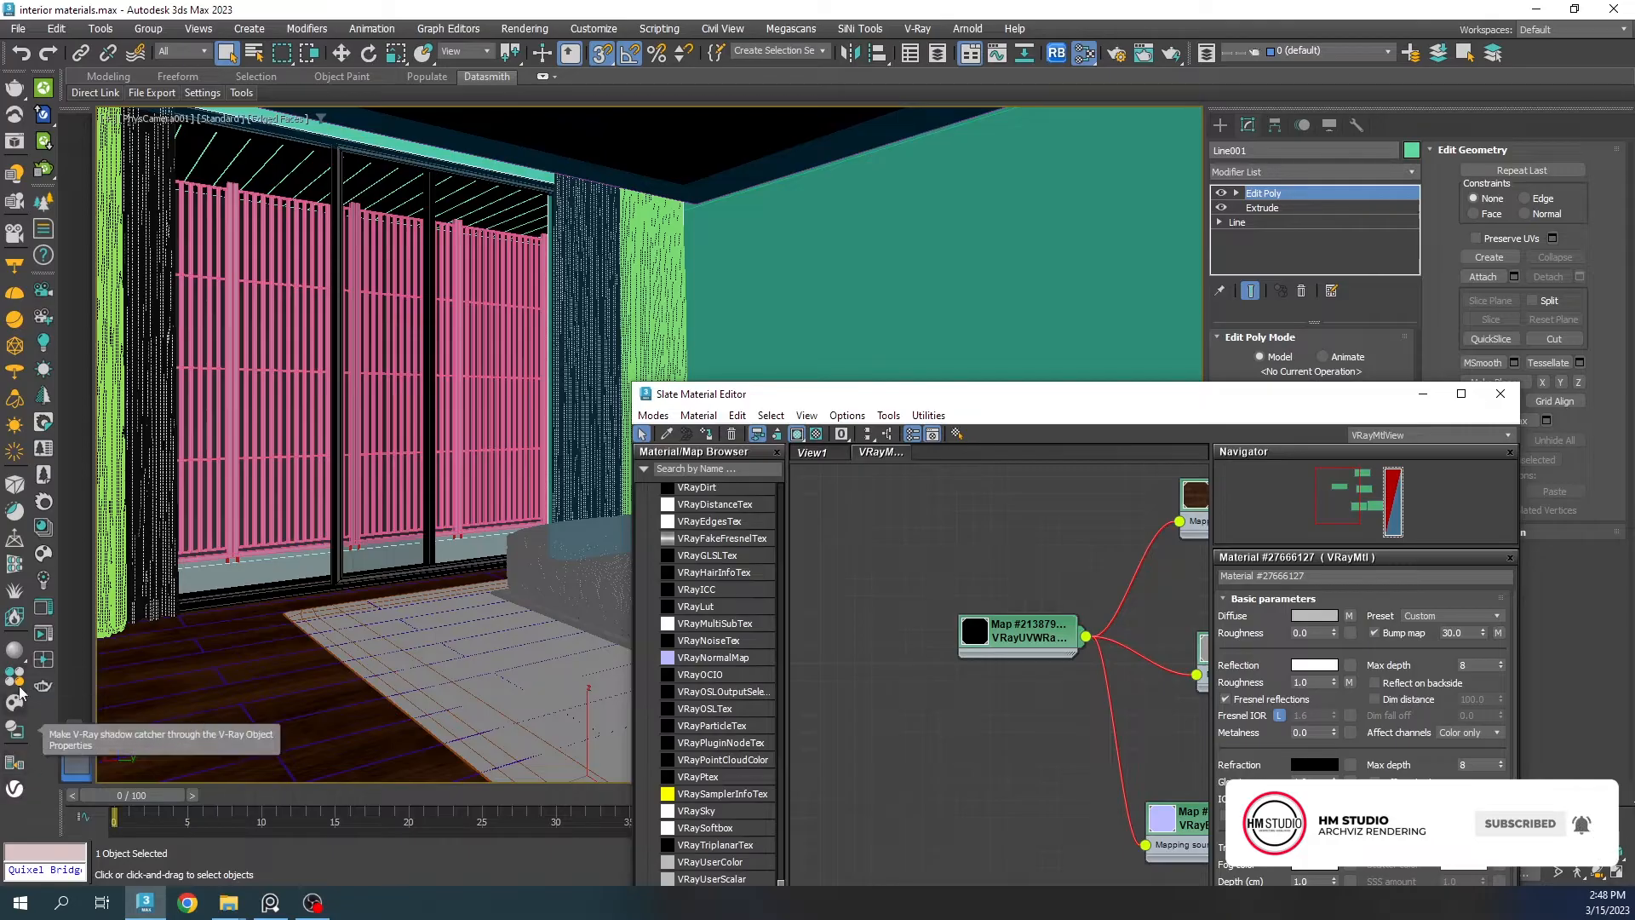
left_click(11, 643)
scroll(953, 570, "down", 8)
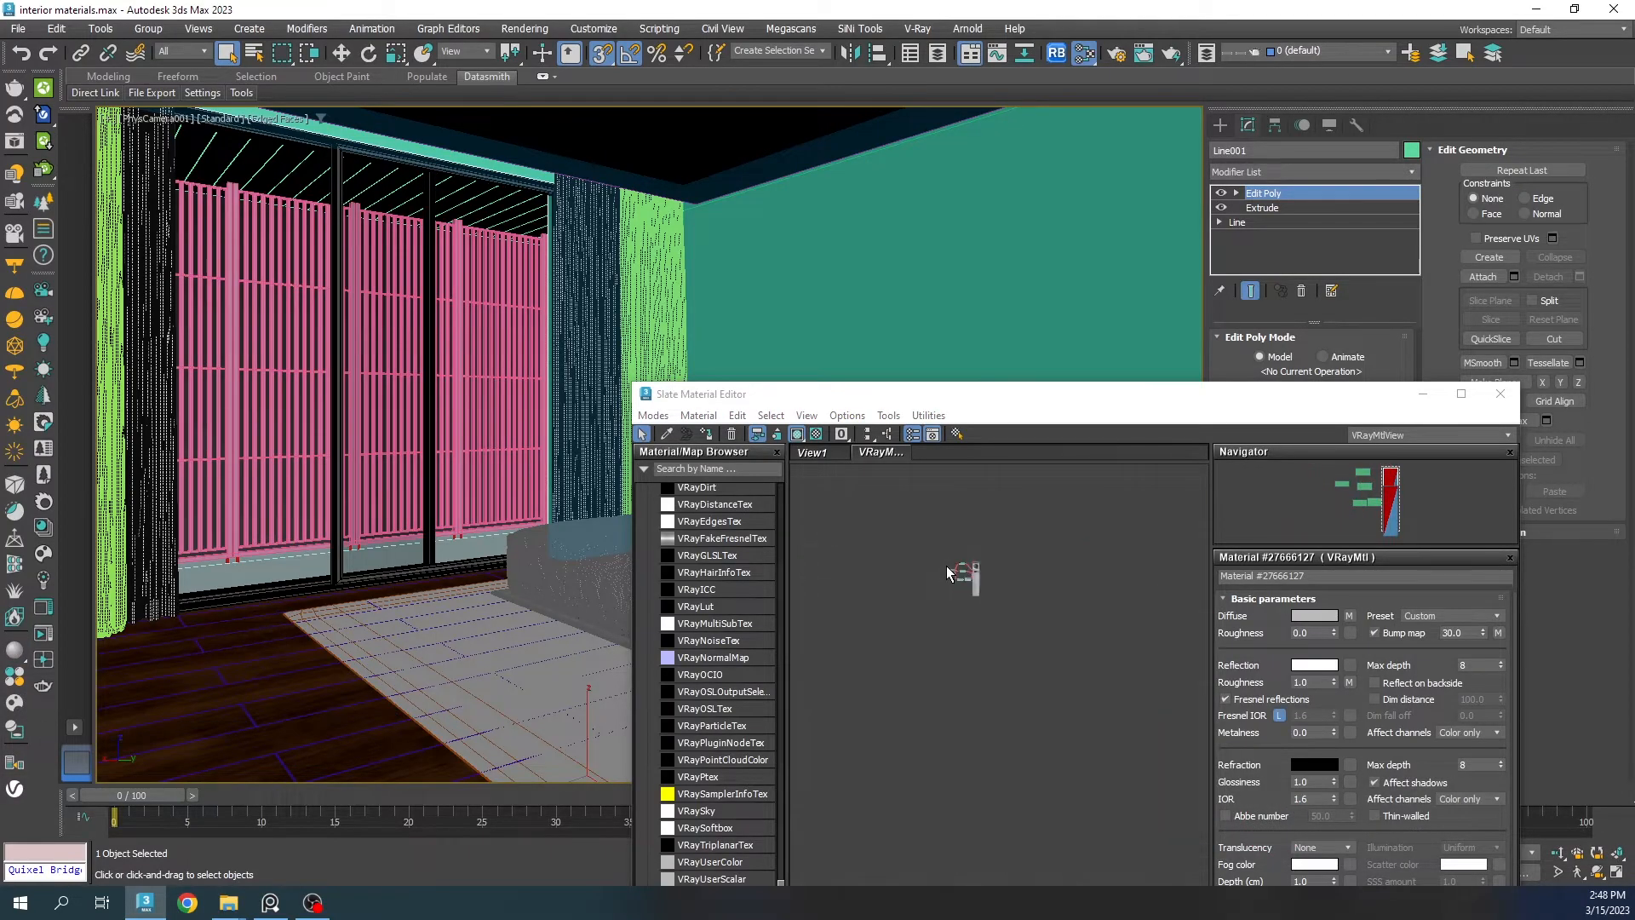
scroll(969, 589, "up", 4)
scroll(969, 589, "up", 1)
middle_click_drag(903, 562, 1062, 584)
left_click_drag(960, 566, 974, 831, "shift")
middle_click_drag(986, 763, 1082, 649)
scroll(1082, 649, "up", 3)
double_click(1080, 645)
scroll(1080, 644, "up", 1)
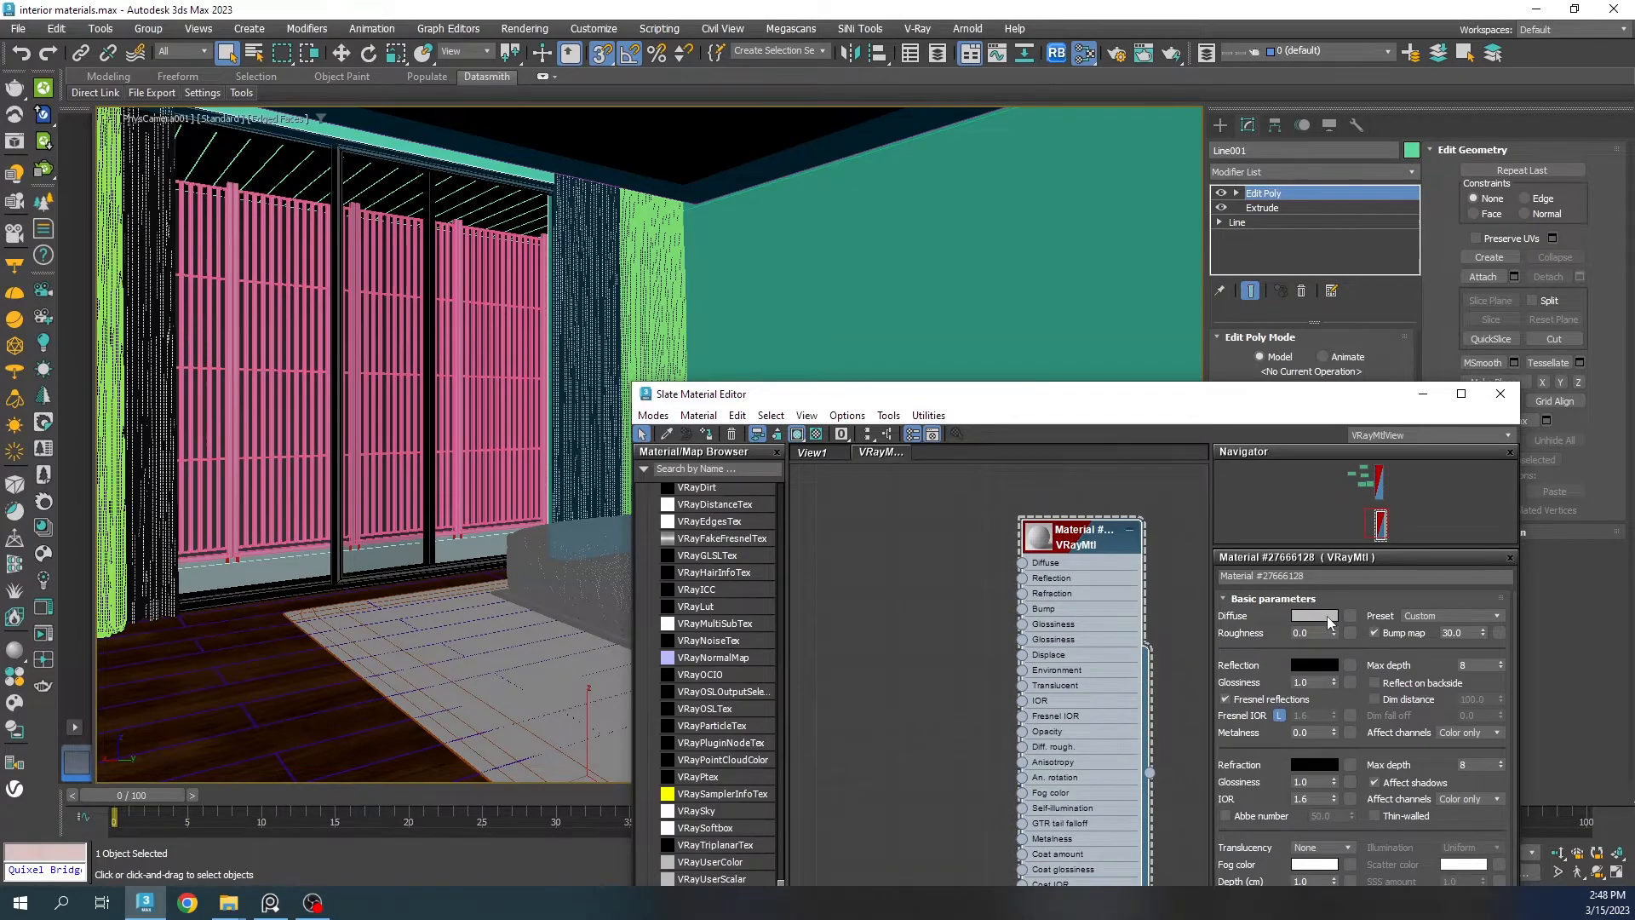
Step: Set the new VRayMtl's diffuse color to grey with RGB 79 and its reflection color to white
left_click(1324, 616)
left_click_drag(1062, 711, 1061, 685)
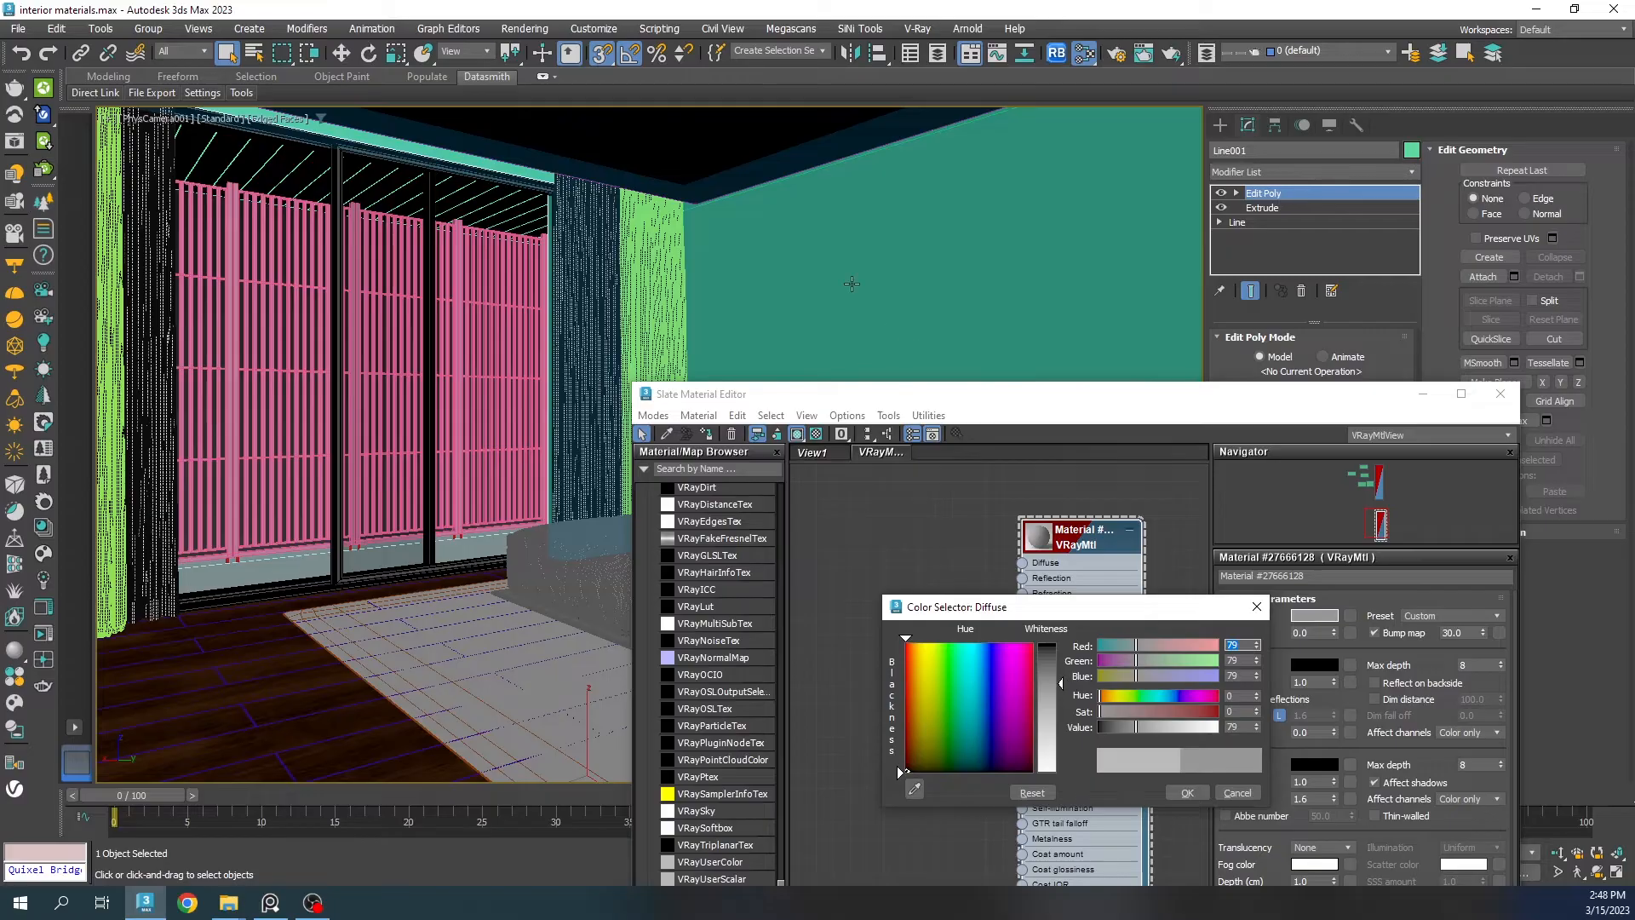
left_click(1175, 794)
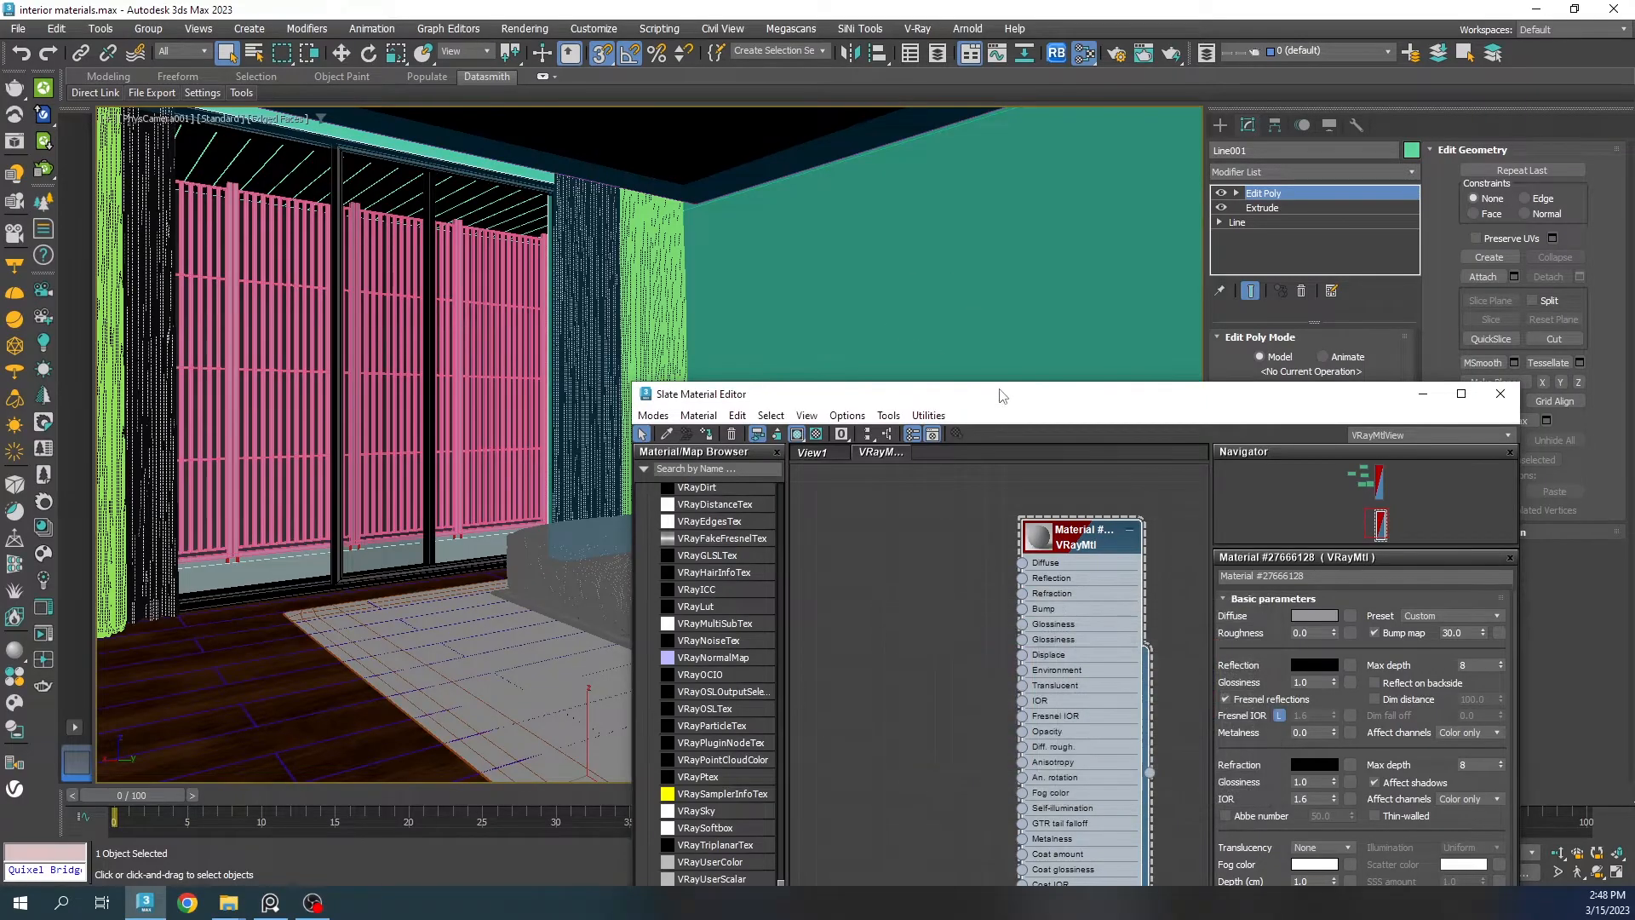
left_click_drag(997, 393, 965, 85)
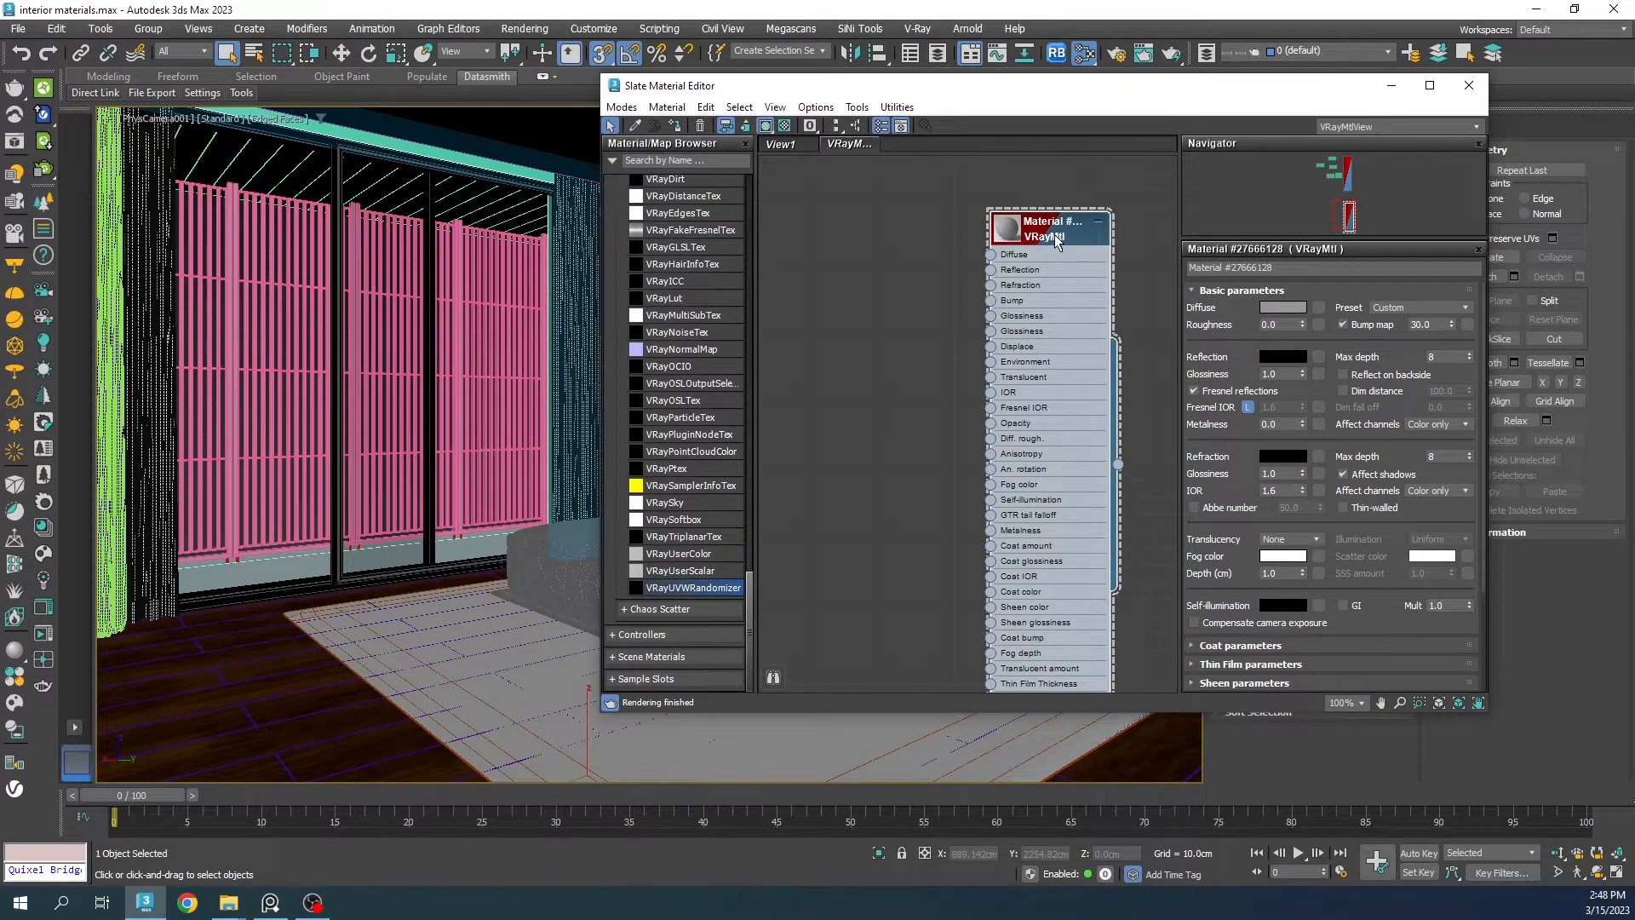
left_click(1299, 355)
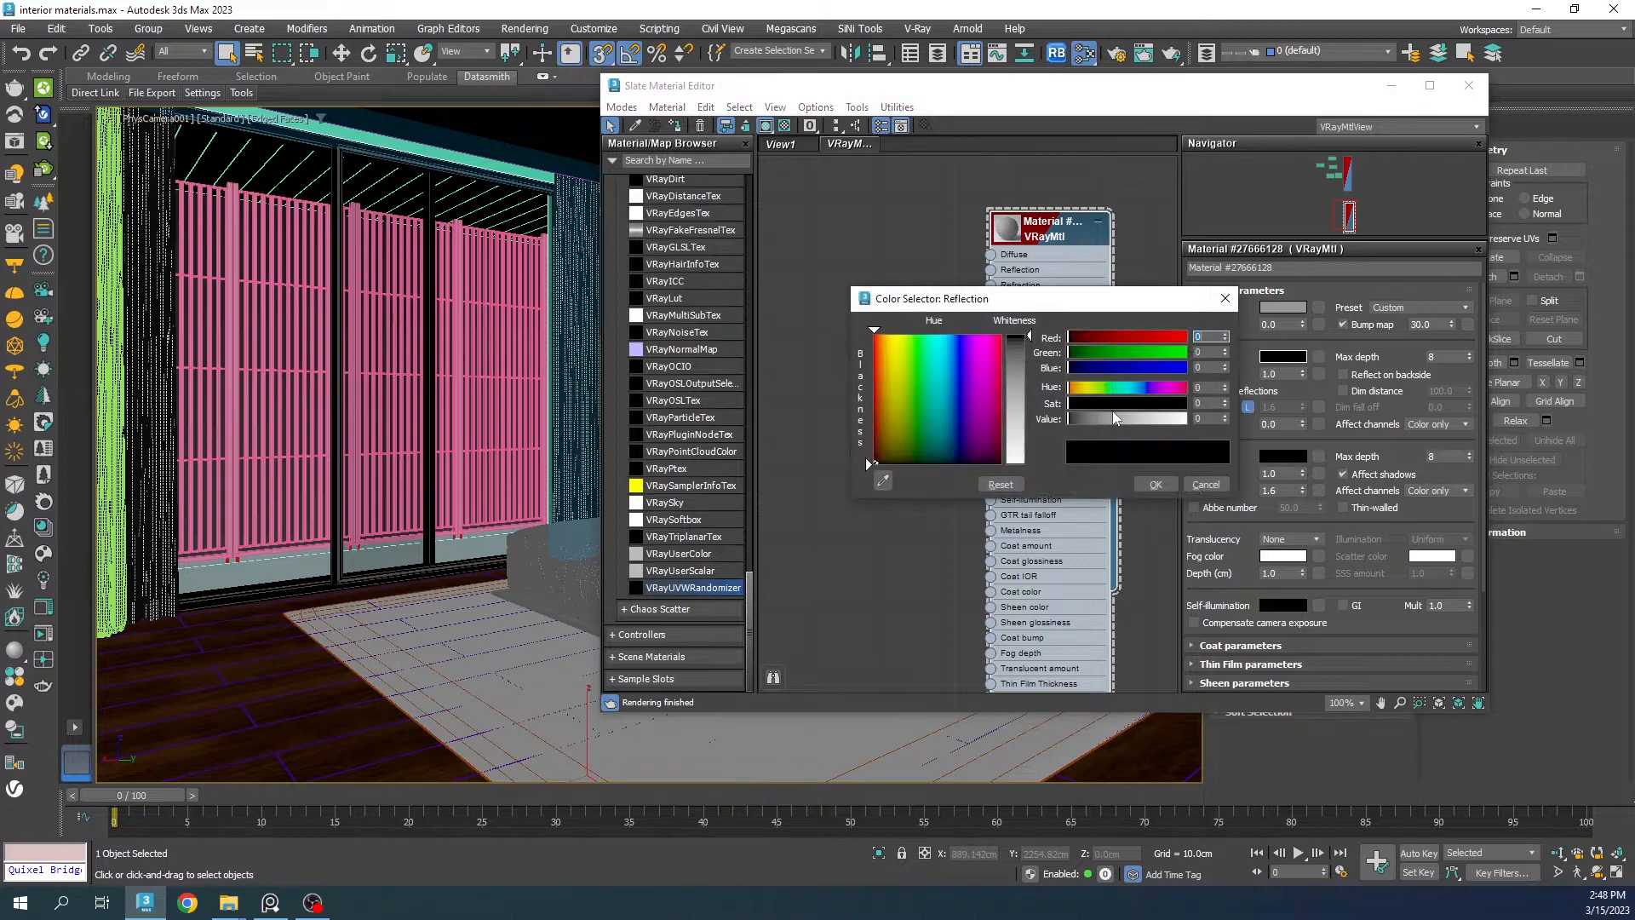
left_click_drag(1030, 445, 1032, 468)
left_click(1155, 484)
scroll(973, 291, "up", 3)
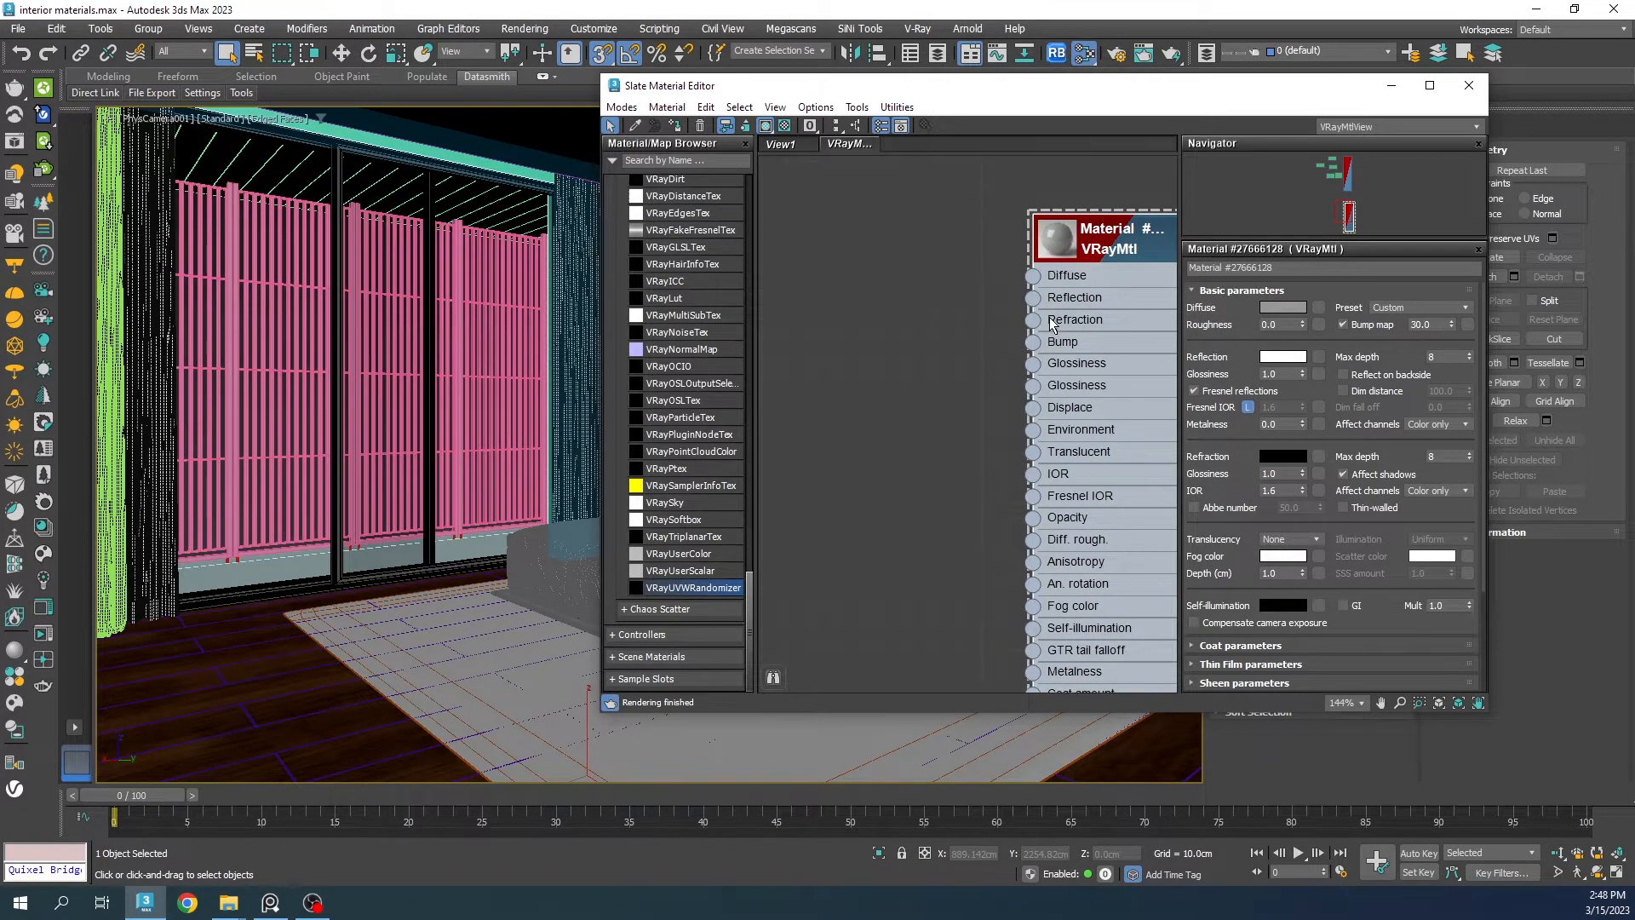
Step: Load Wall texture.jpg from the Textures folder as a VRayBitmap in the new material's reflection glossiness
left_click(1319, 374)
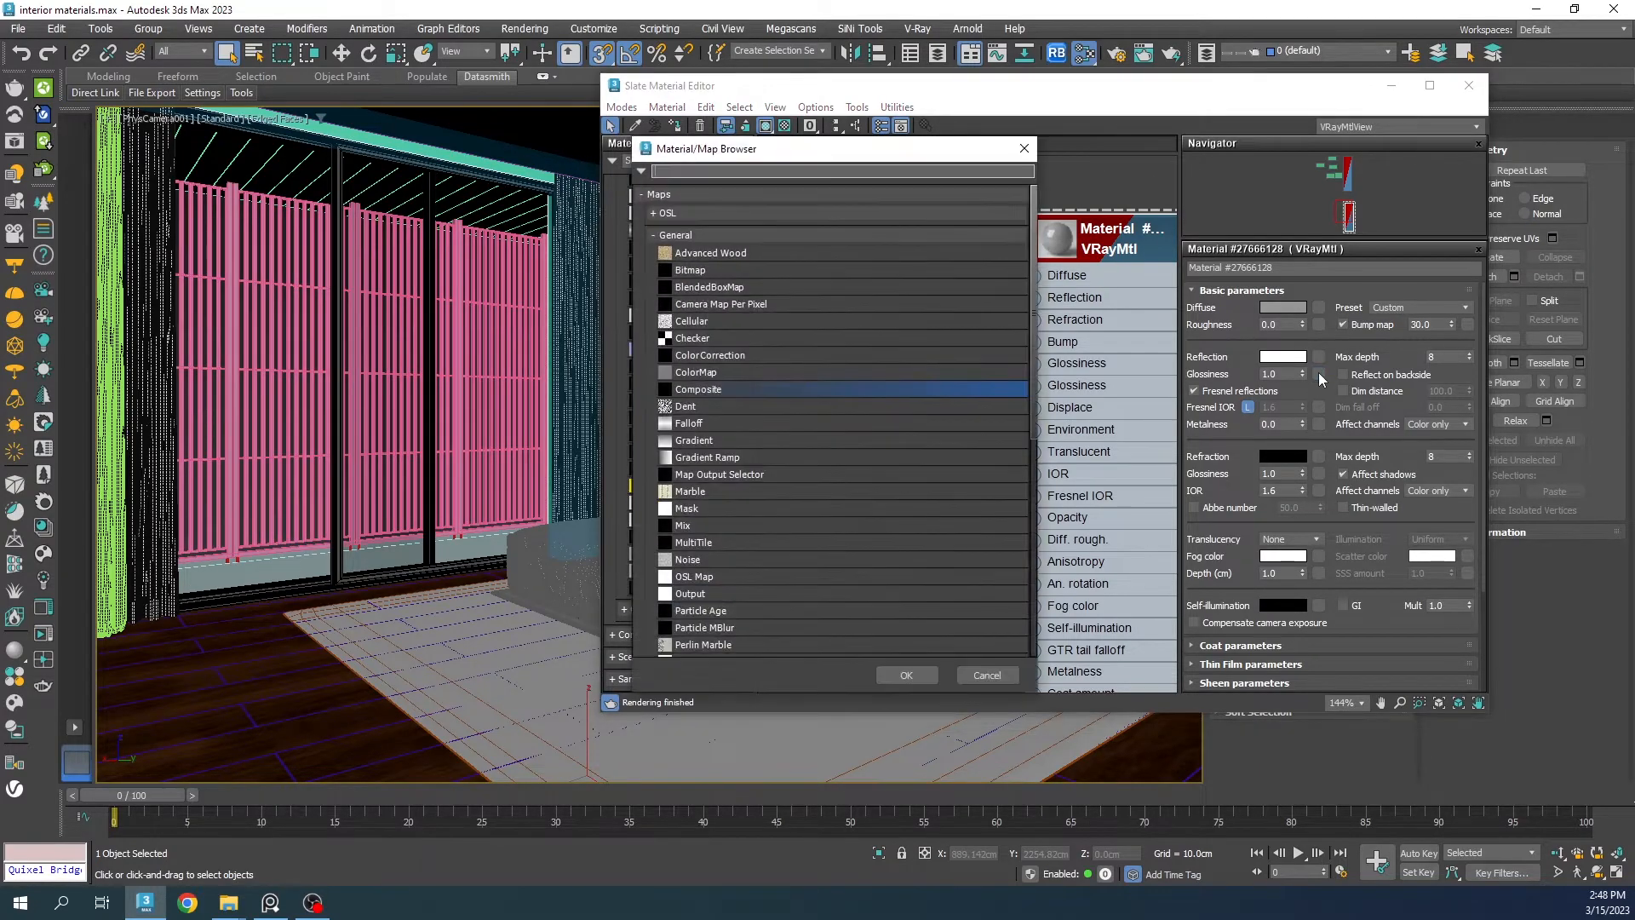
scroll(723, 339, "down", 8)
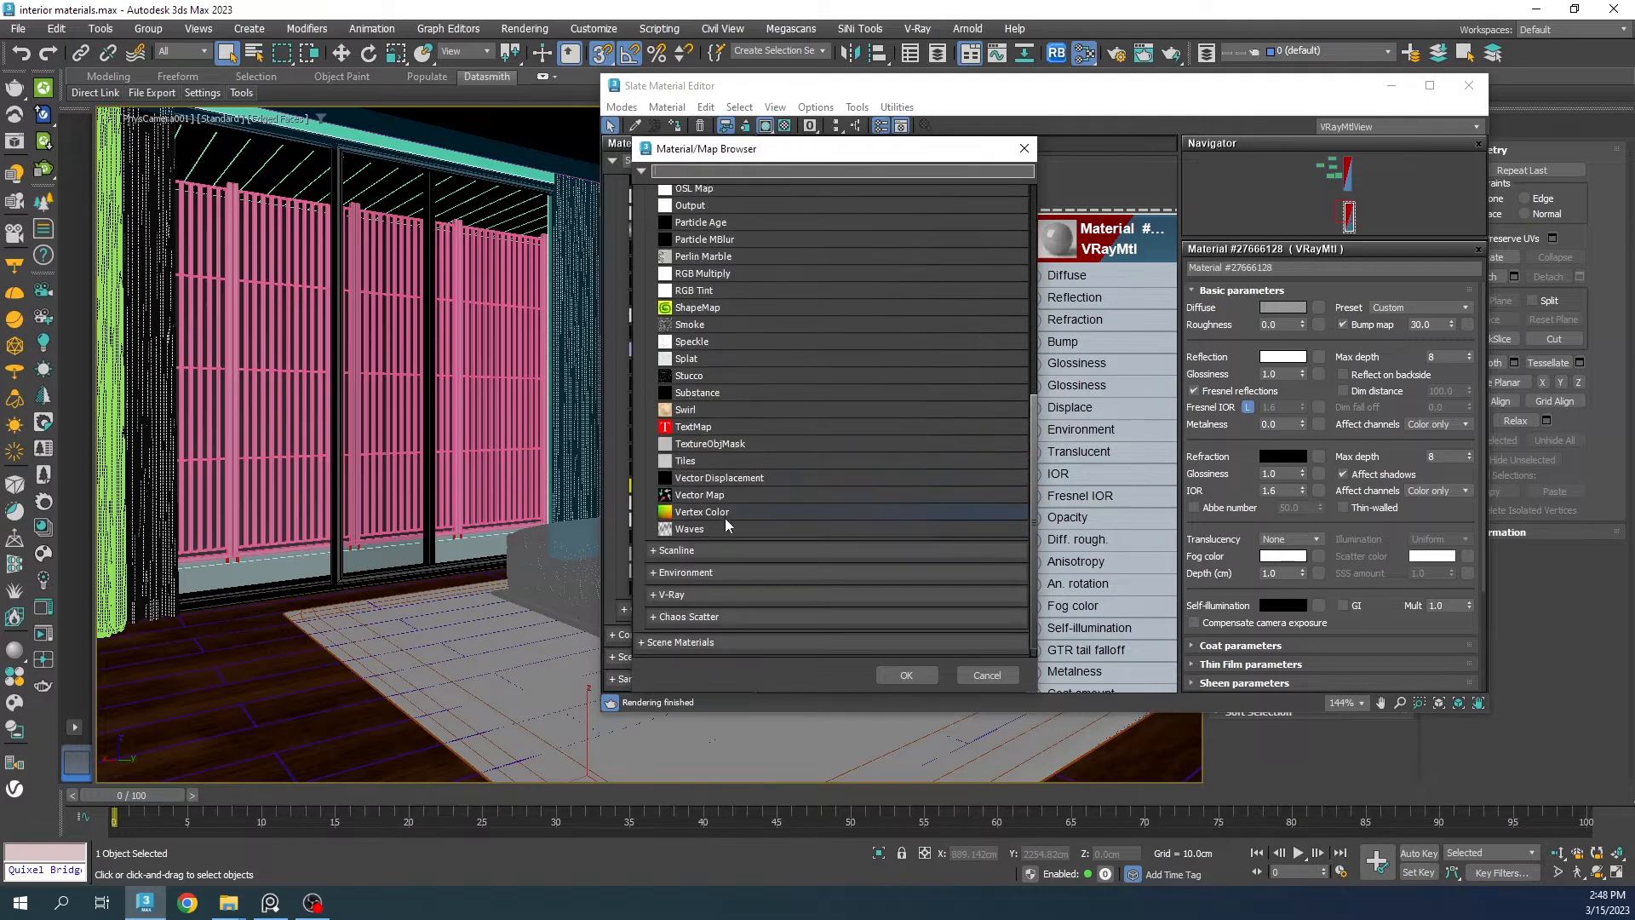
left_click(657, 582)
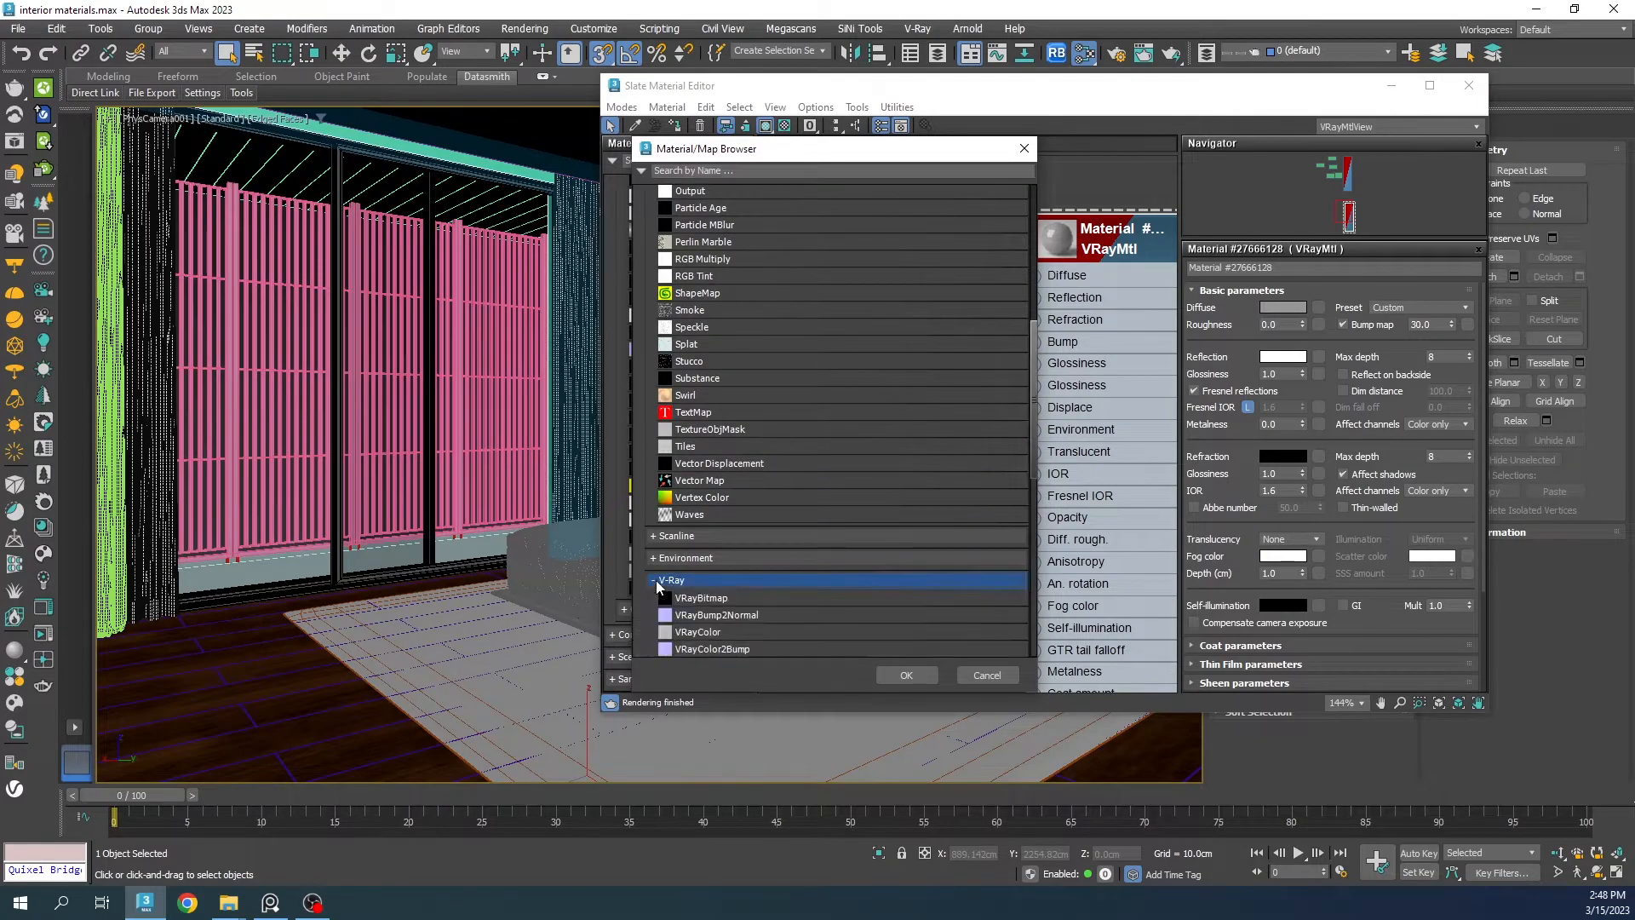
double_click(679, 599)
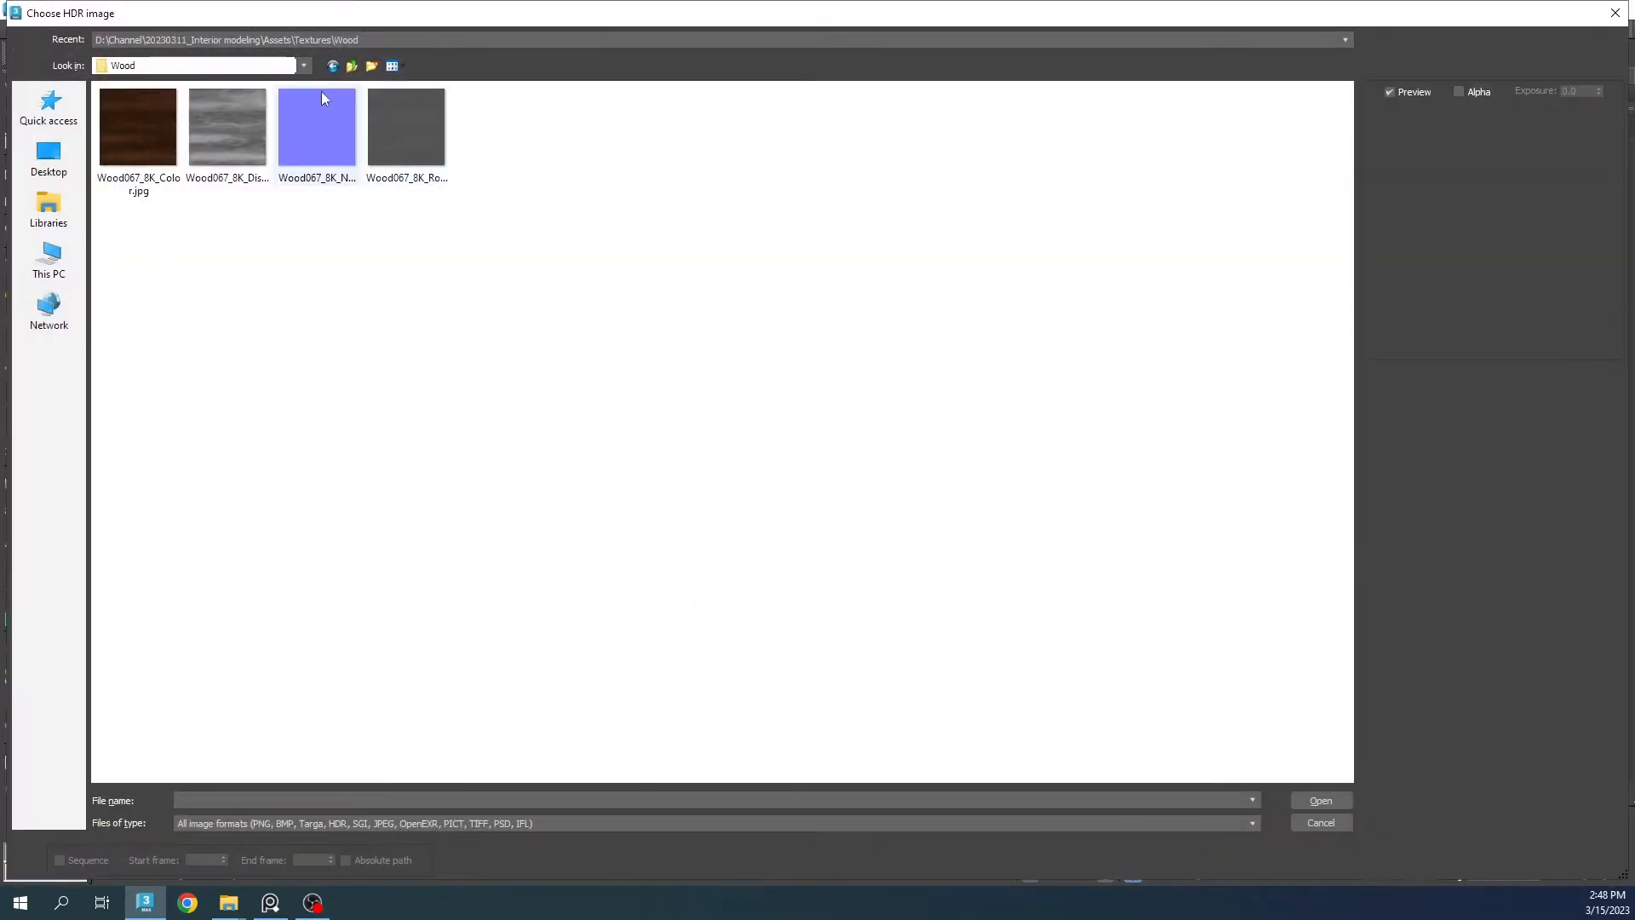
left_click(333, 66)
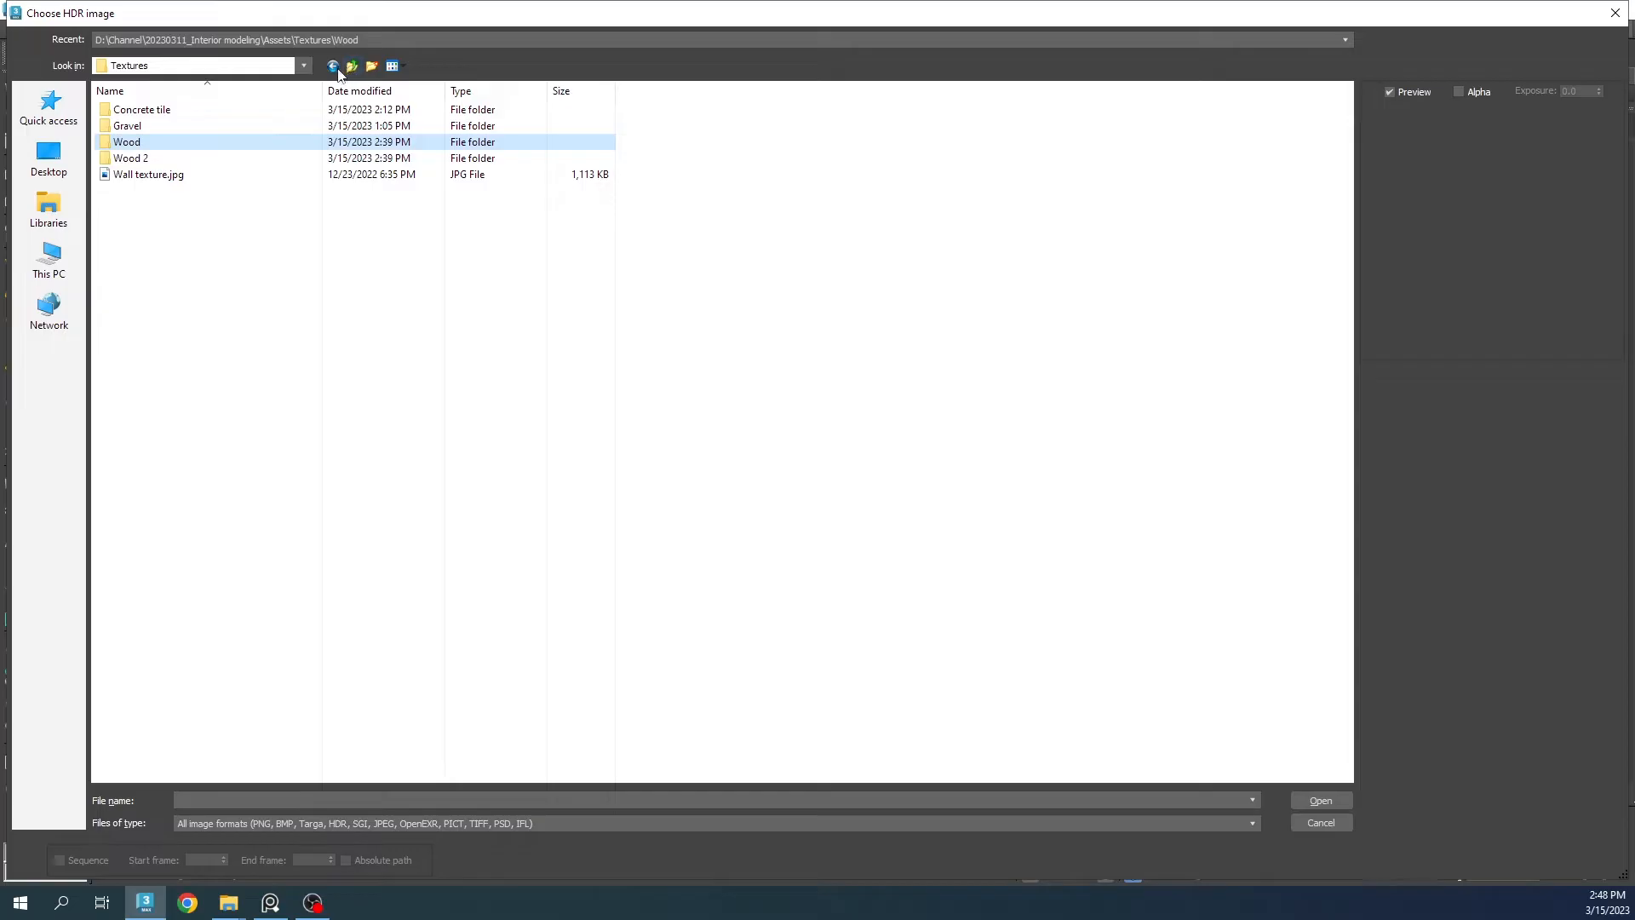
left_click(151, 176)
right_click(152, 178)
left_click(109, 174)
double_click(106, 173)
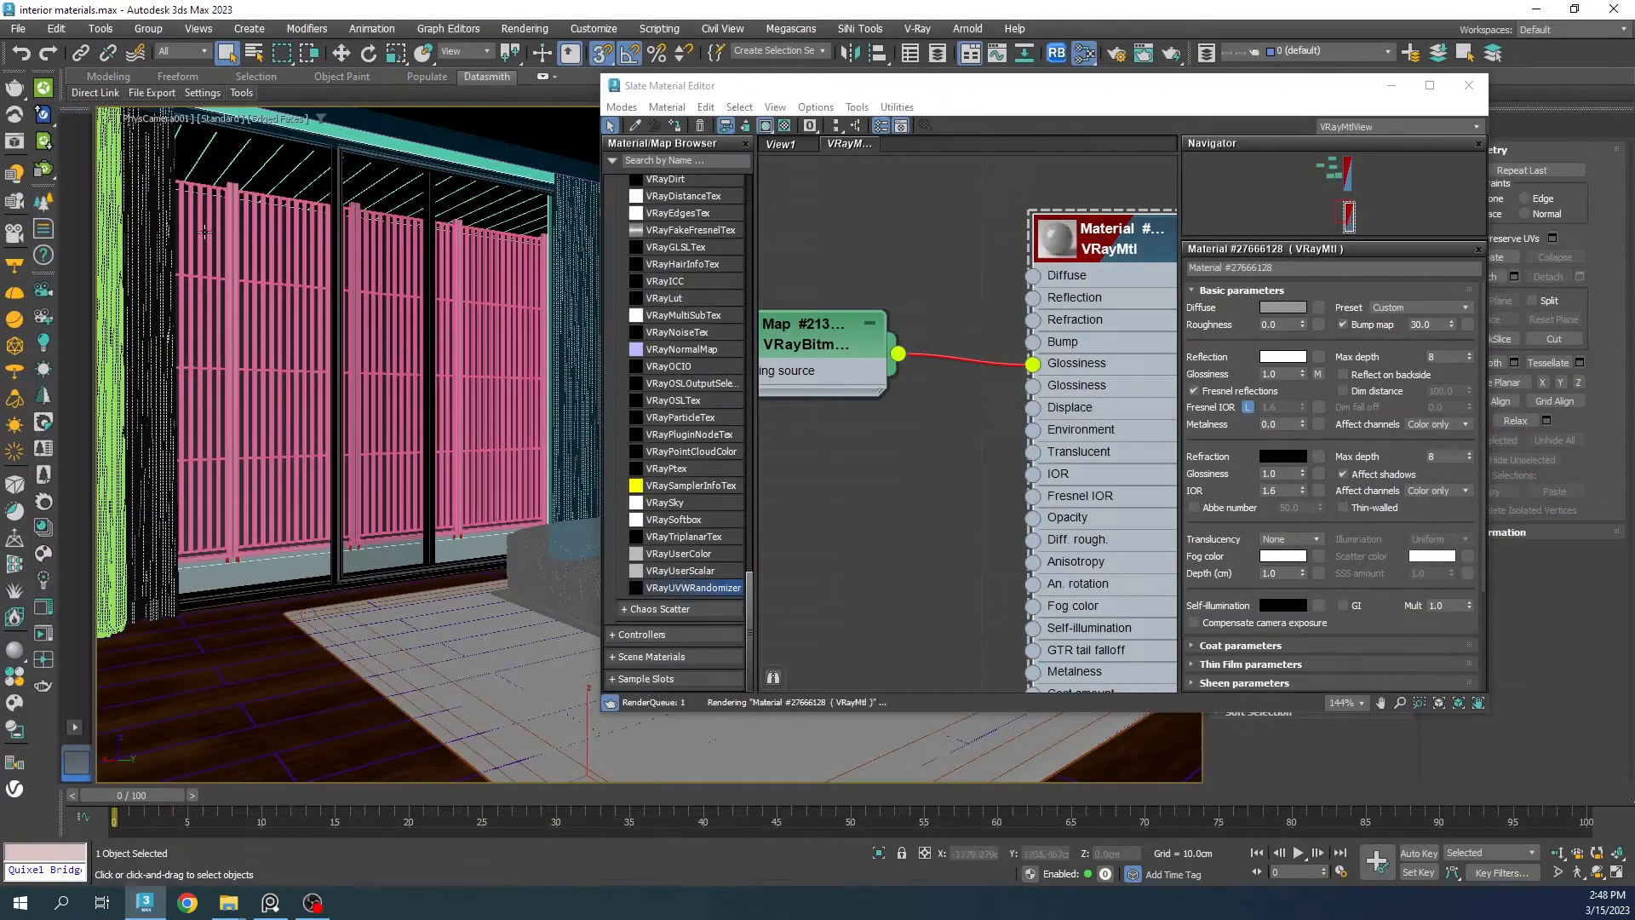
Step: View the wall texture's image from the new VRayBitmap node to examine its tones
middle_click_drag(821, 333, 931, 338)
double_click(931, 339)
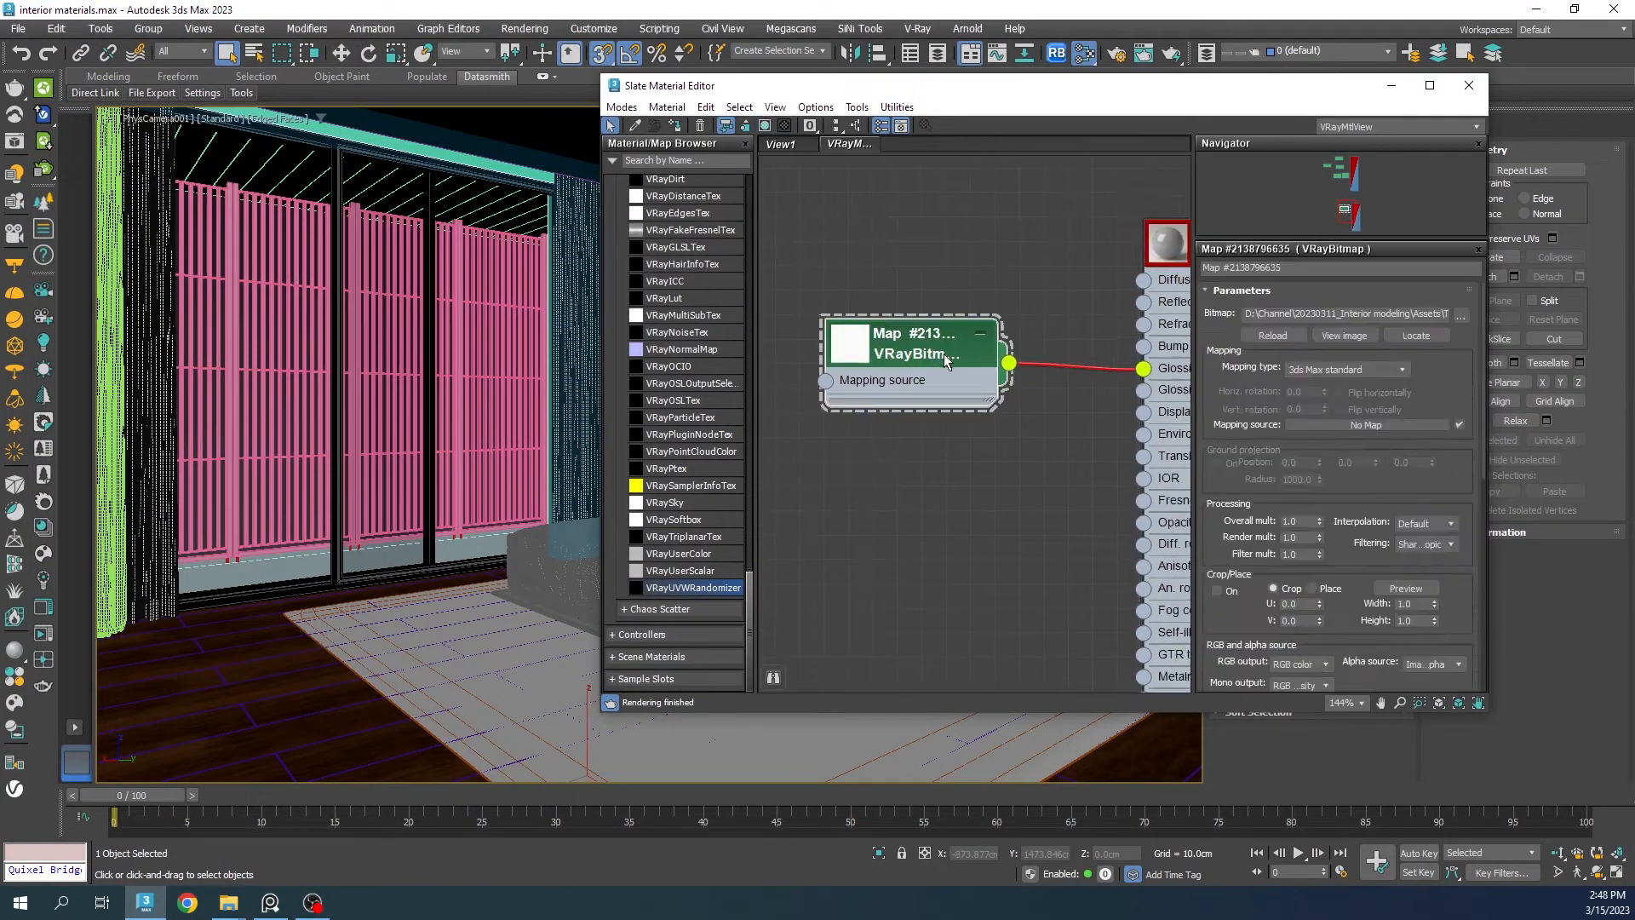
left_click(1345, 335)
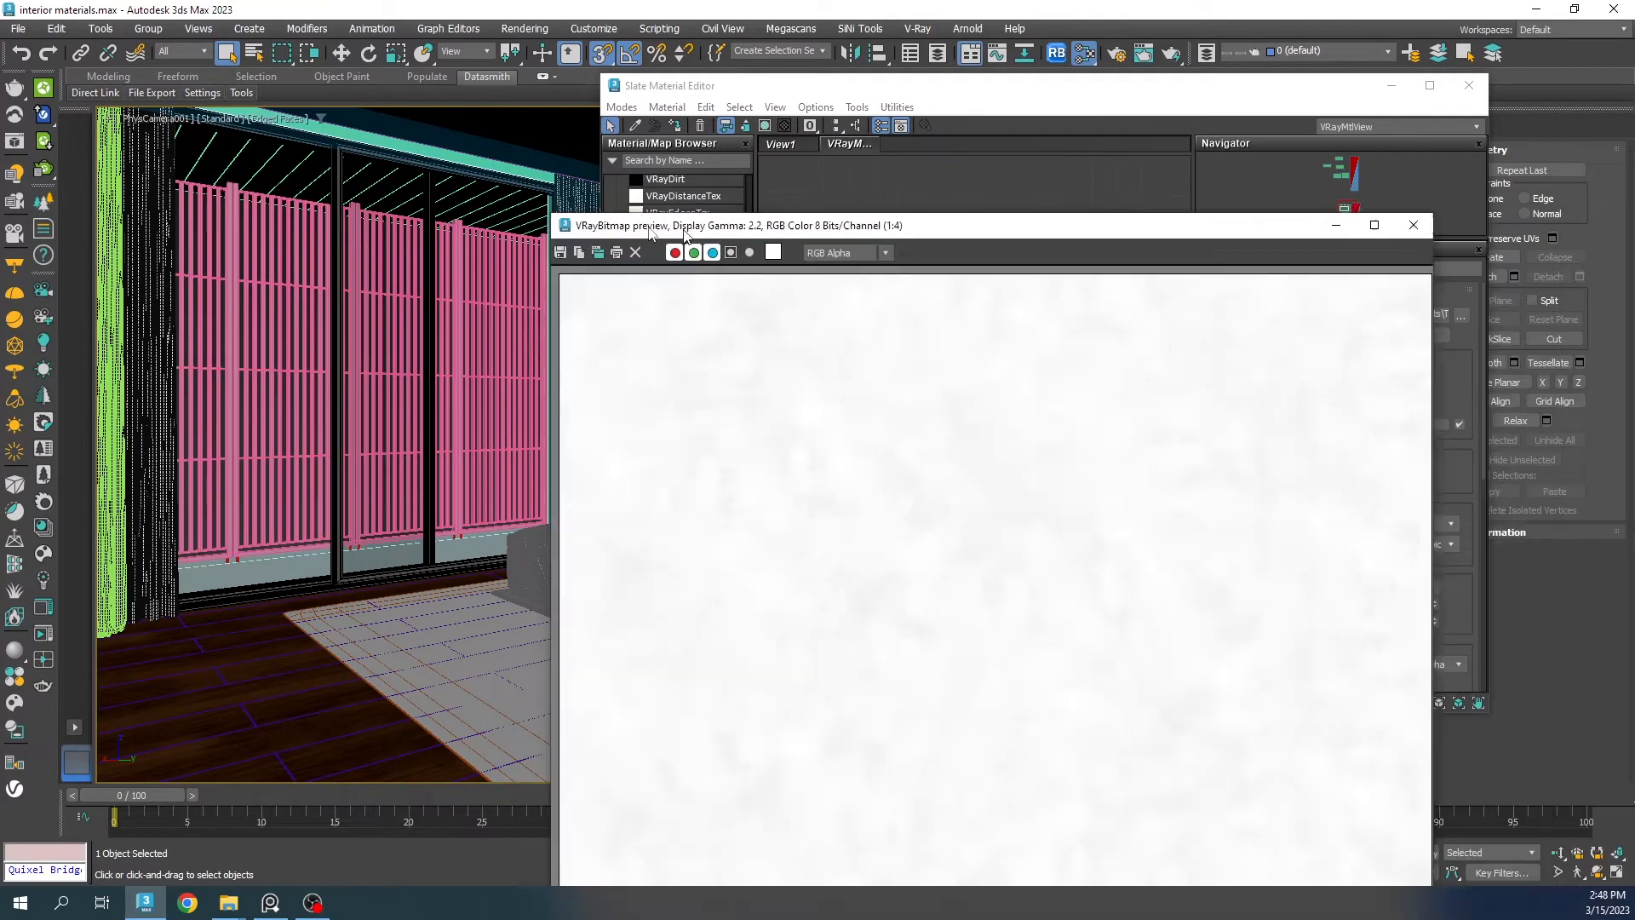
left_click_drag(686, 228, 388, 62)
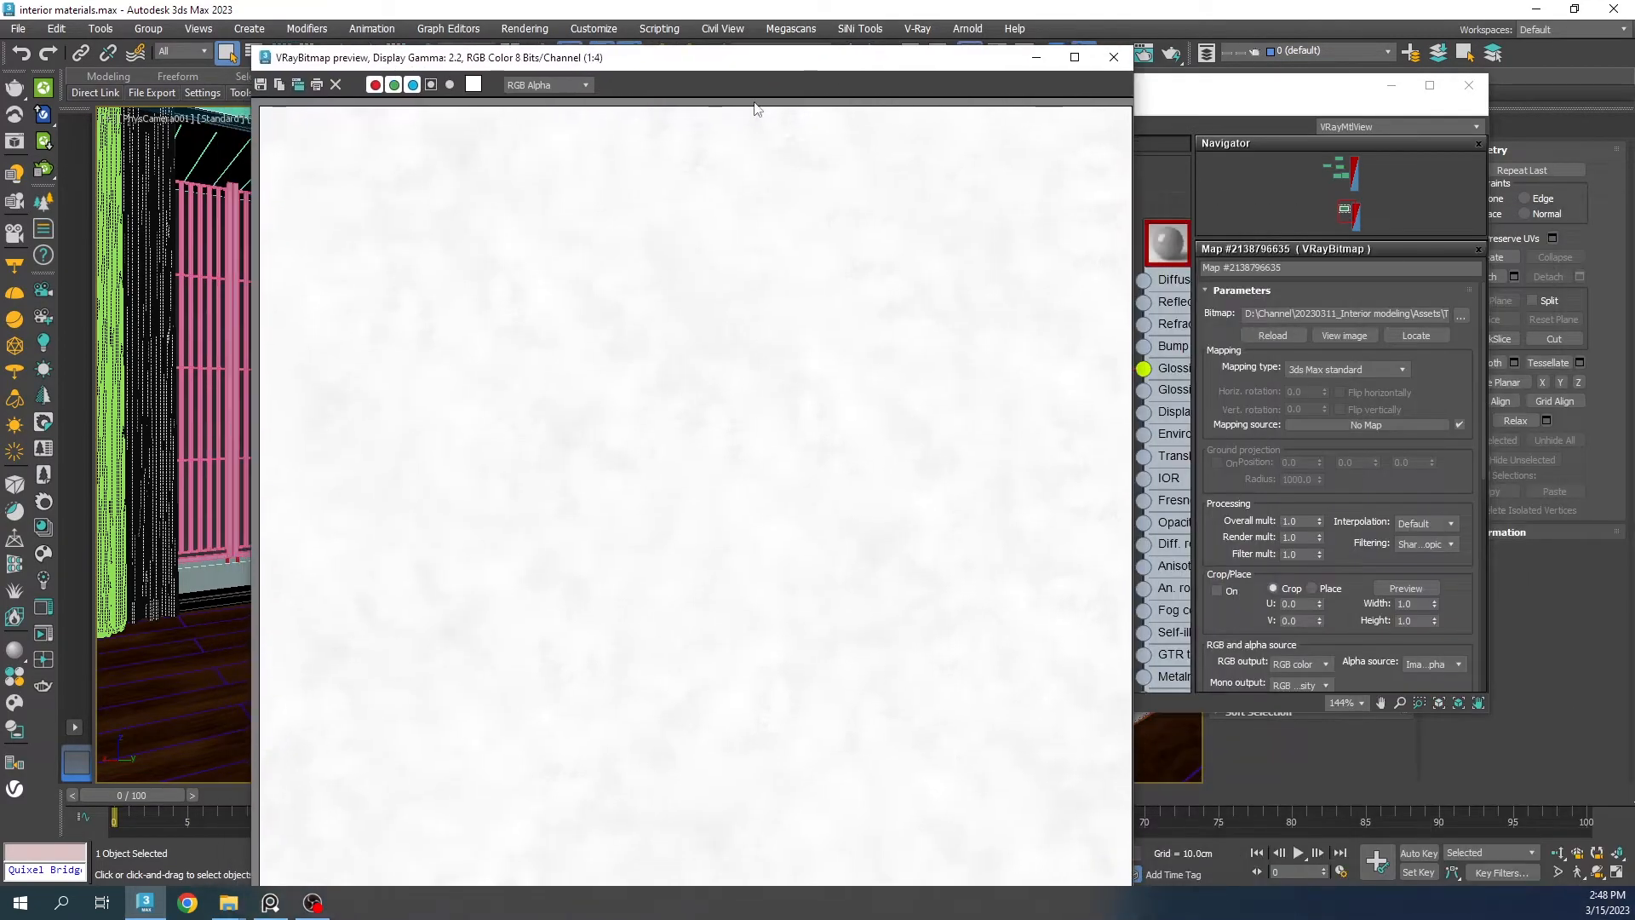
left_click(1118, 63)
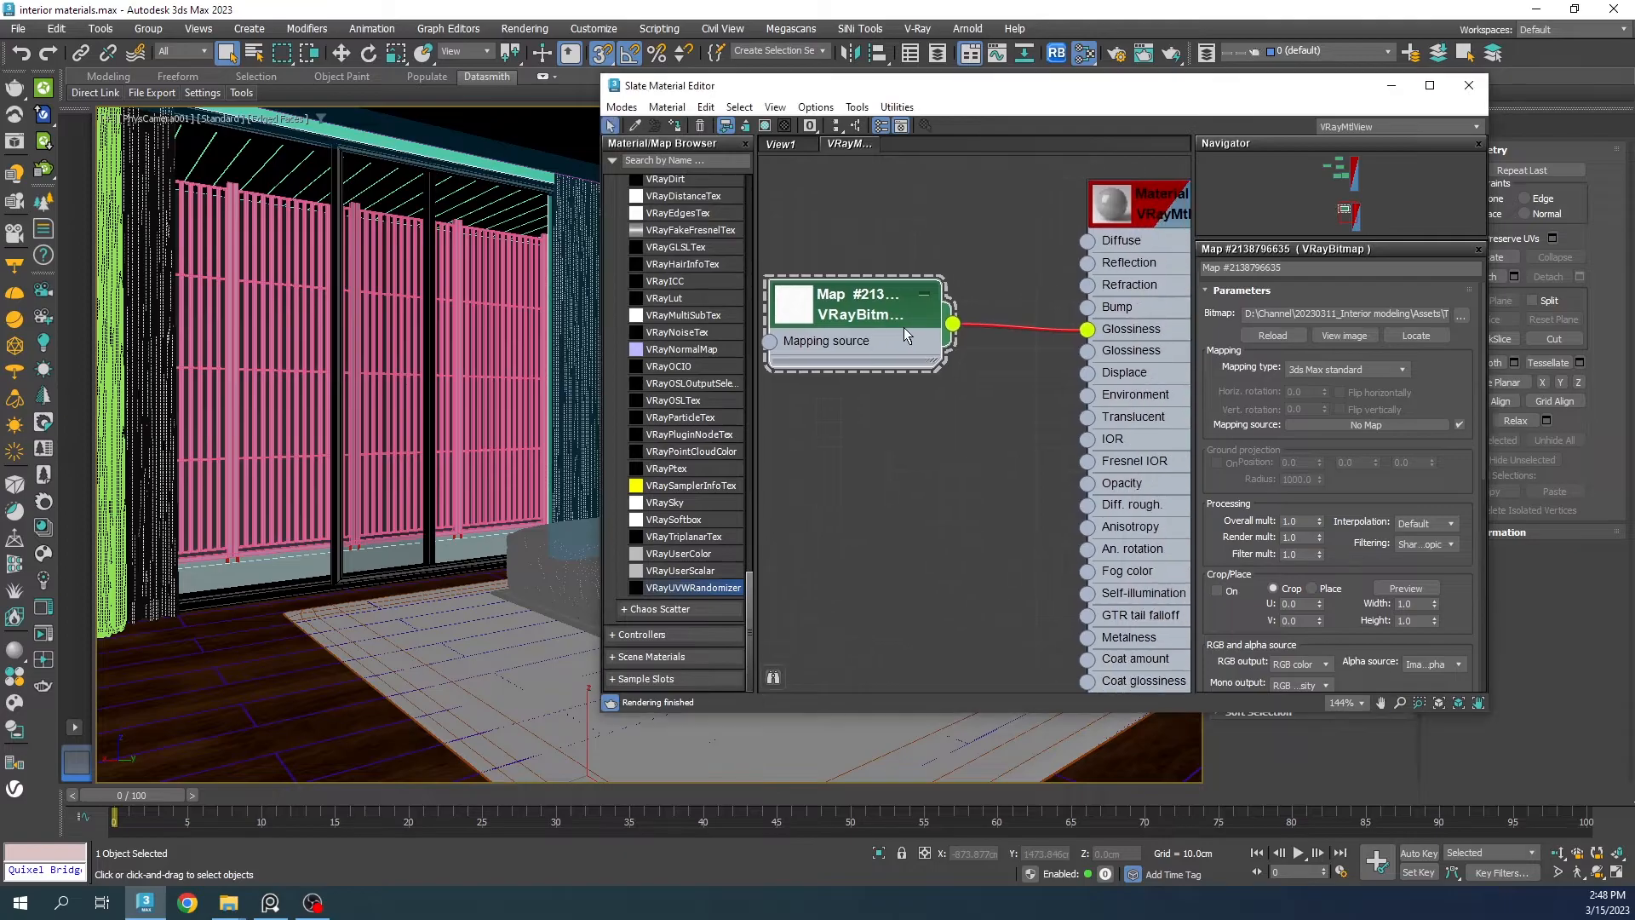
Step: Enlarge the preview of the new VRayMtl node and maximize the Slate Material Editor
double_click(1132, 212)
middle_click_drag(1112, 359, 1103, 304)
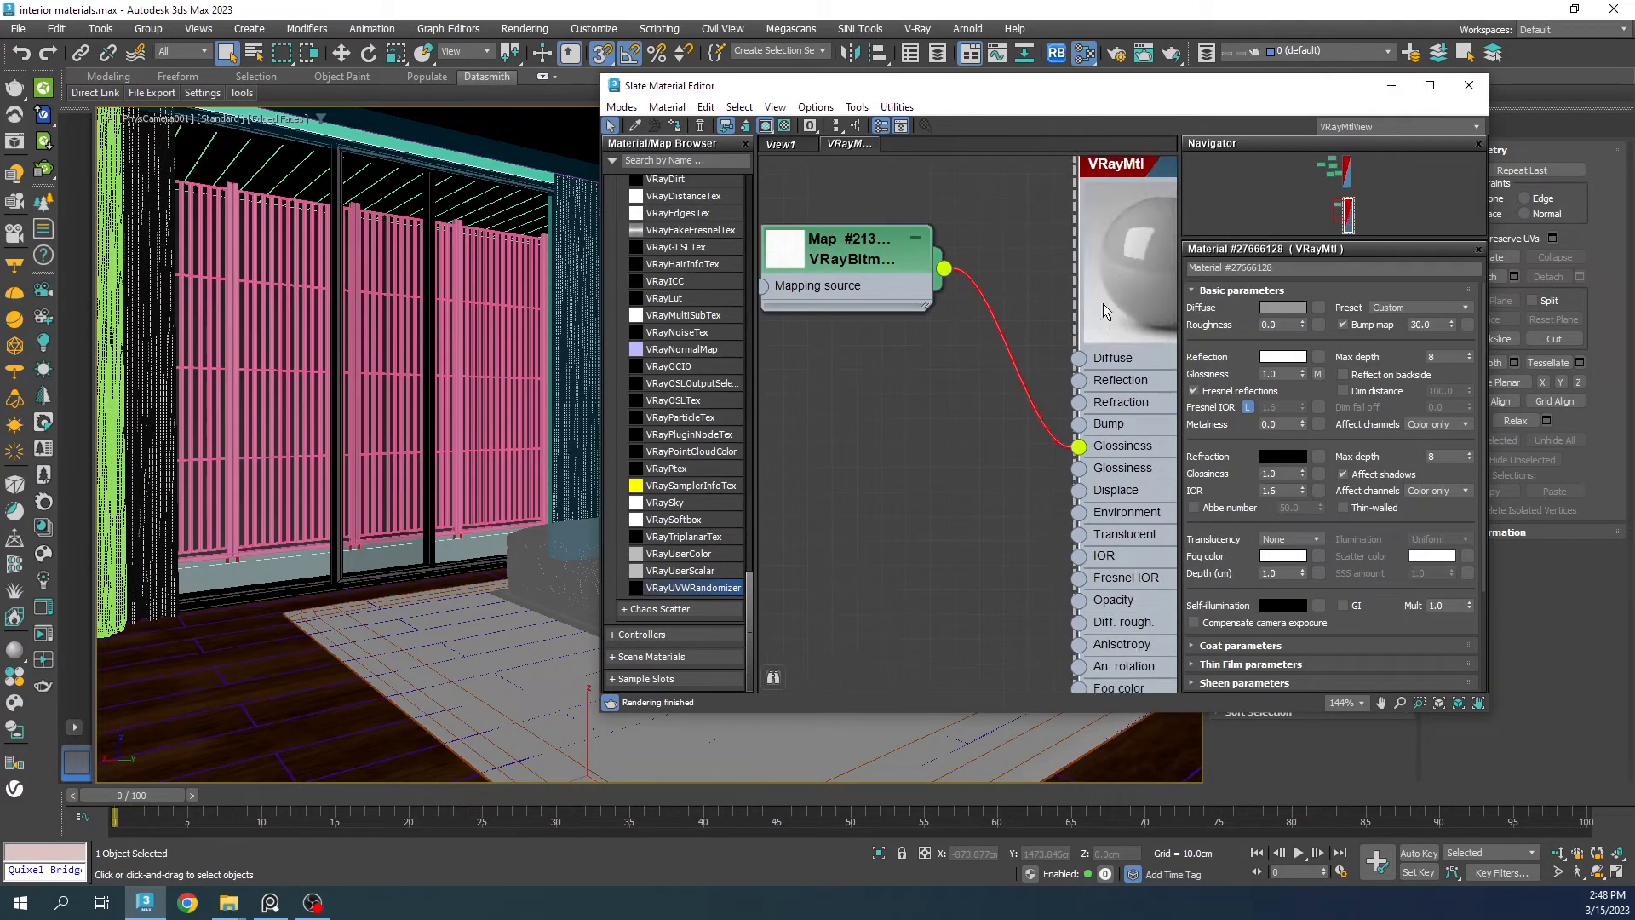
left_click(1431, 85)
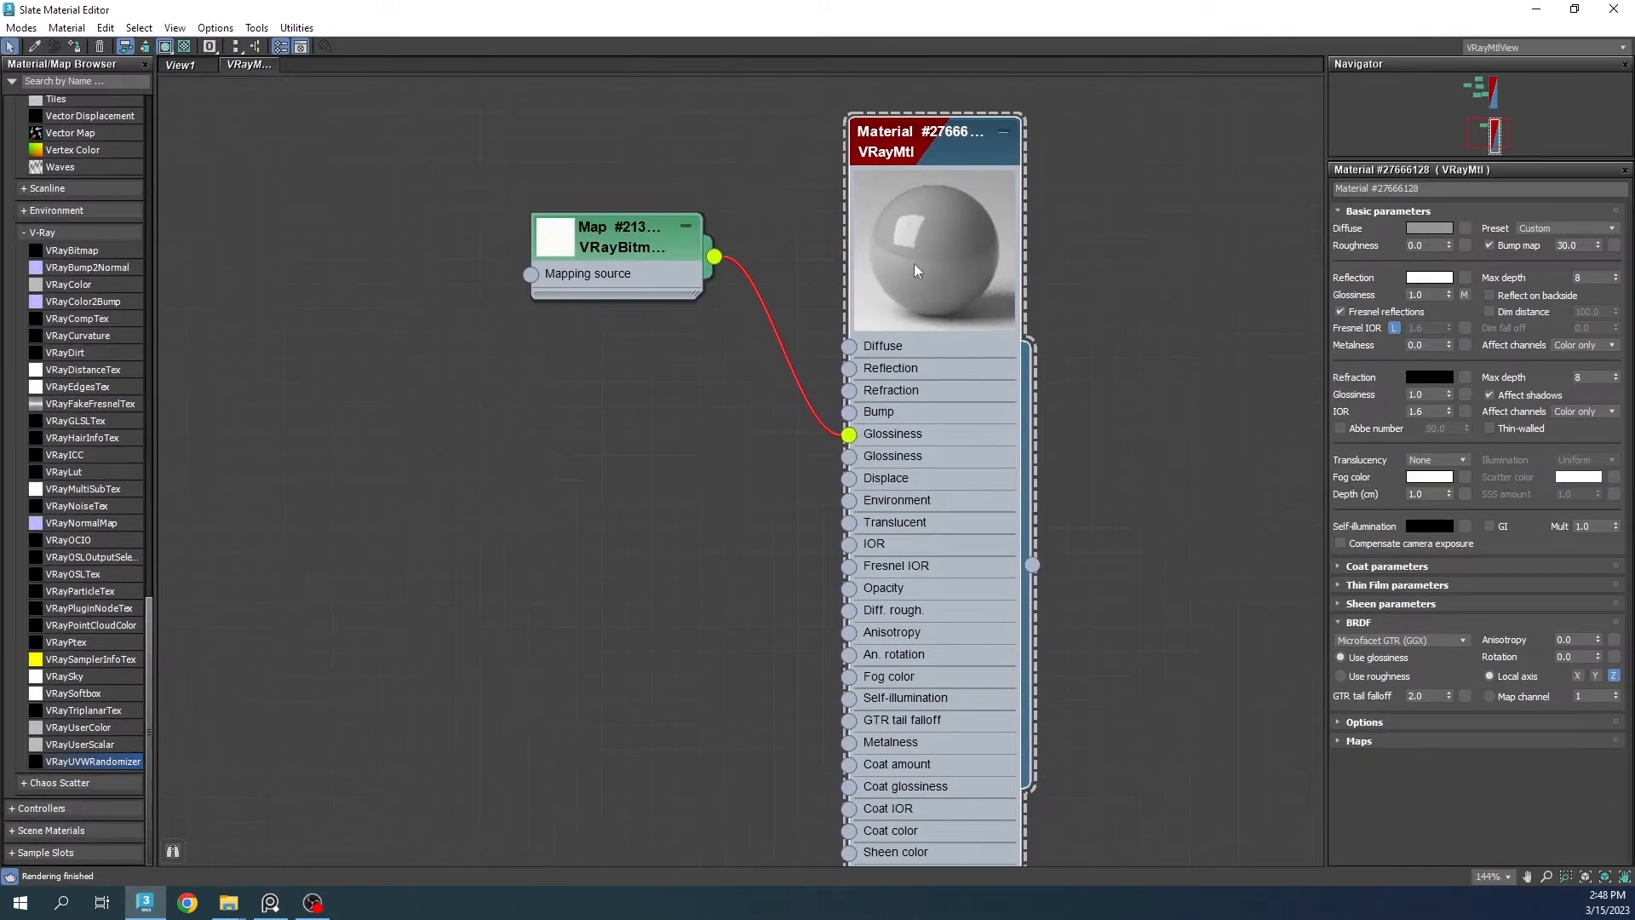
Step: Insert a ColorCorrection map between the wall texture's VRayBitmap and the VRayMtl's reflection glossiness input
left_click_drag(654, 234, 433, 332)
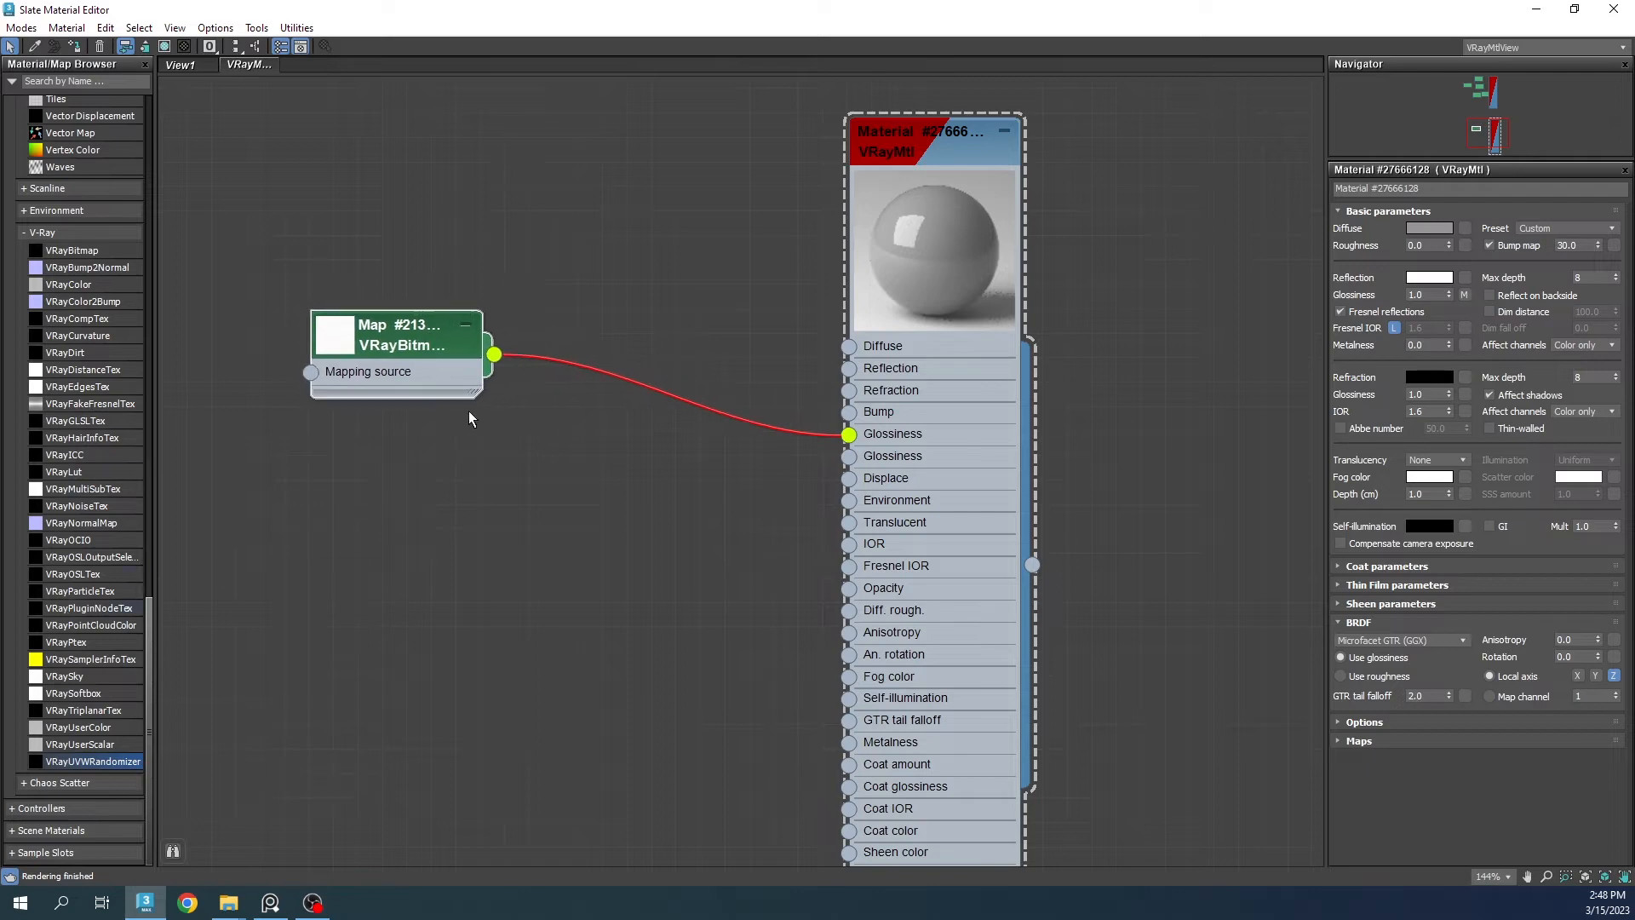
scroll(80, 467, "up", 15)
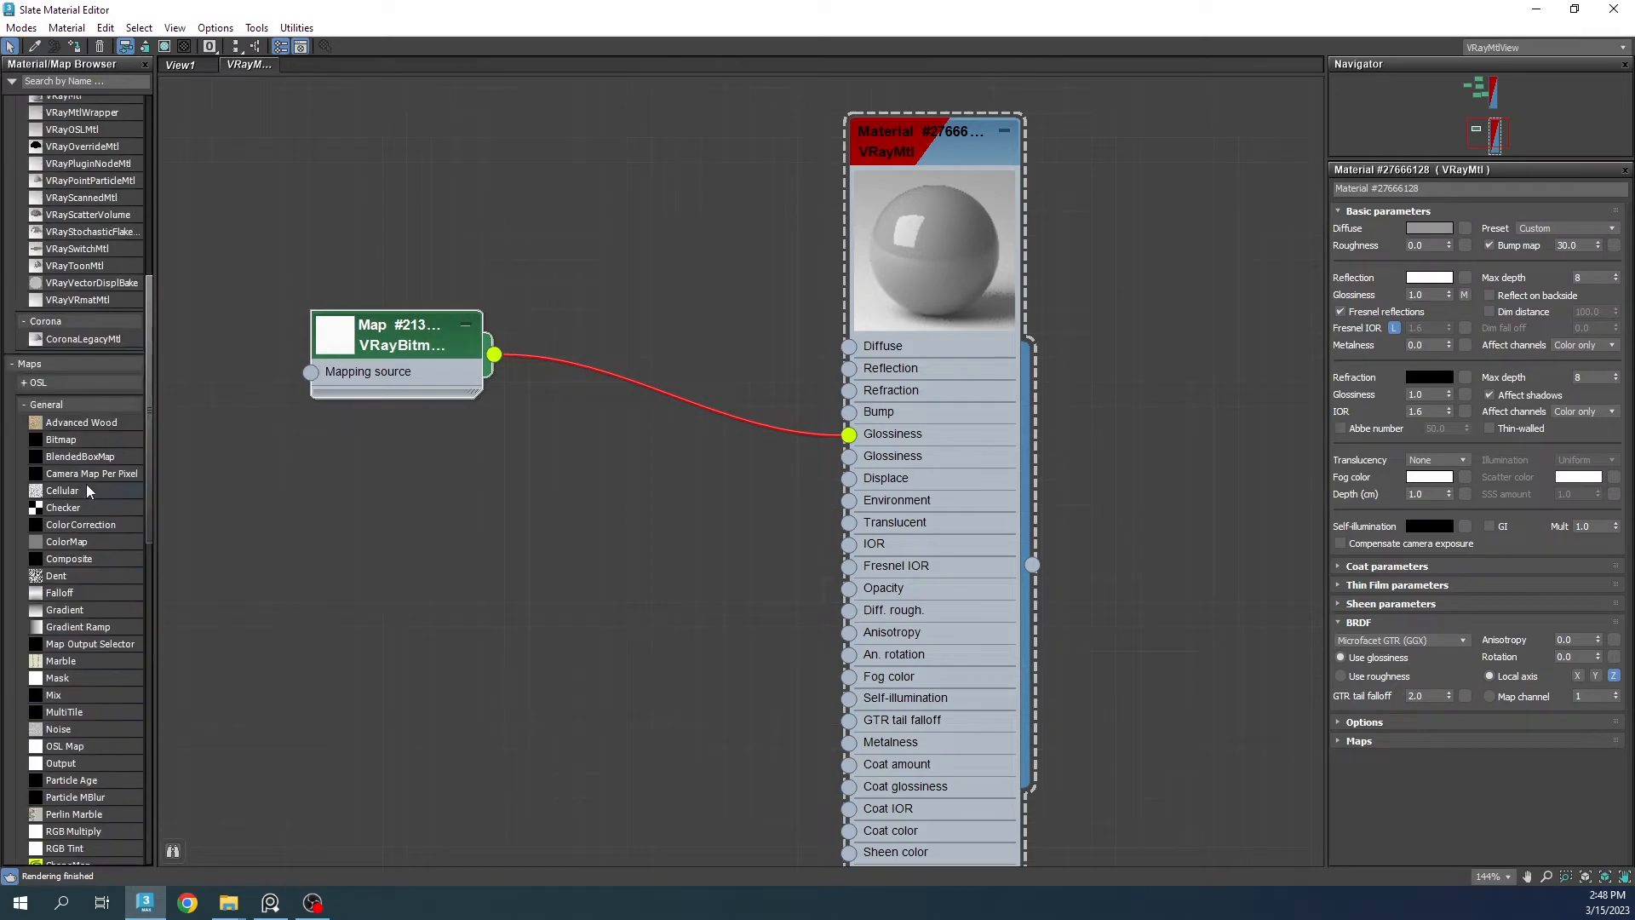
left_click_drag(76, 529, 667, 400)
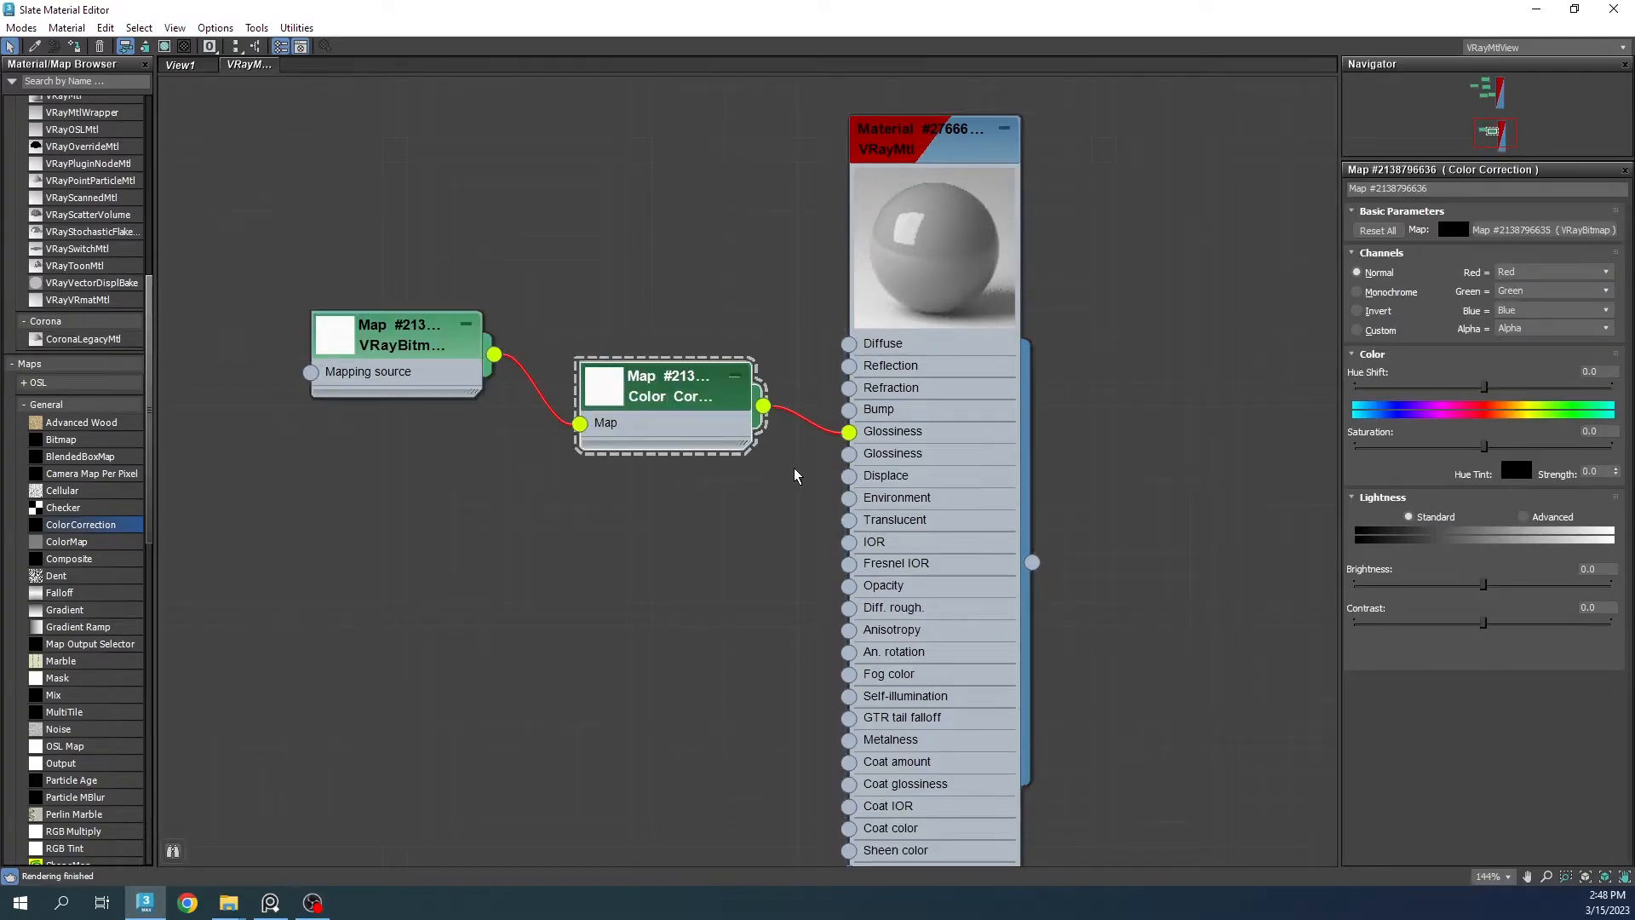
Step: Switch the Color Correction's lightness to Advanced and try RGB gamma/contrast values of 0.5, 0.2 and 0.1, settling on 0.2
left_click(1522, 518)
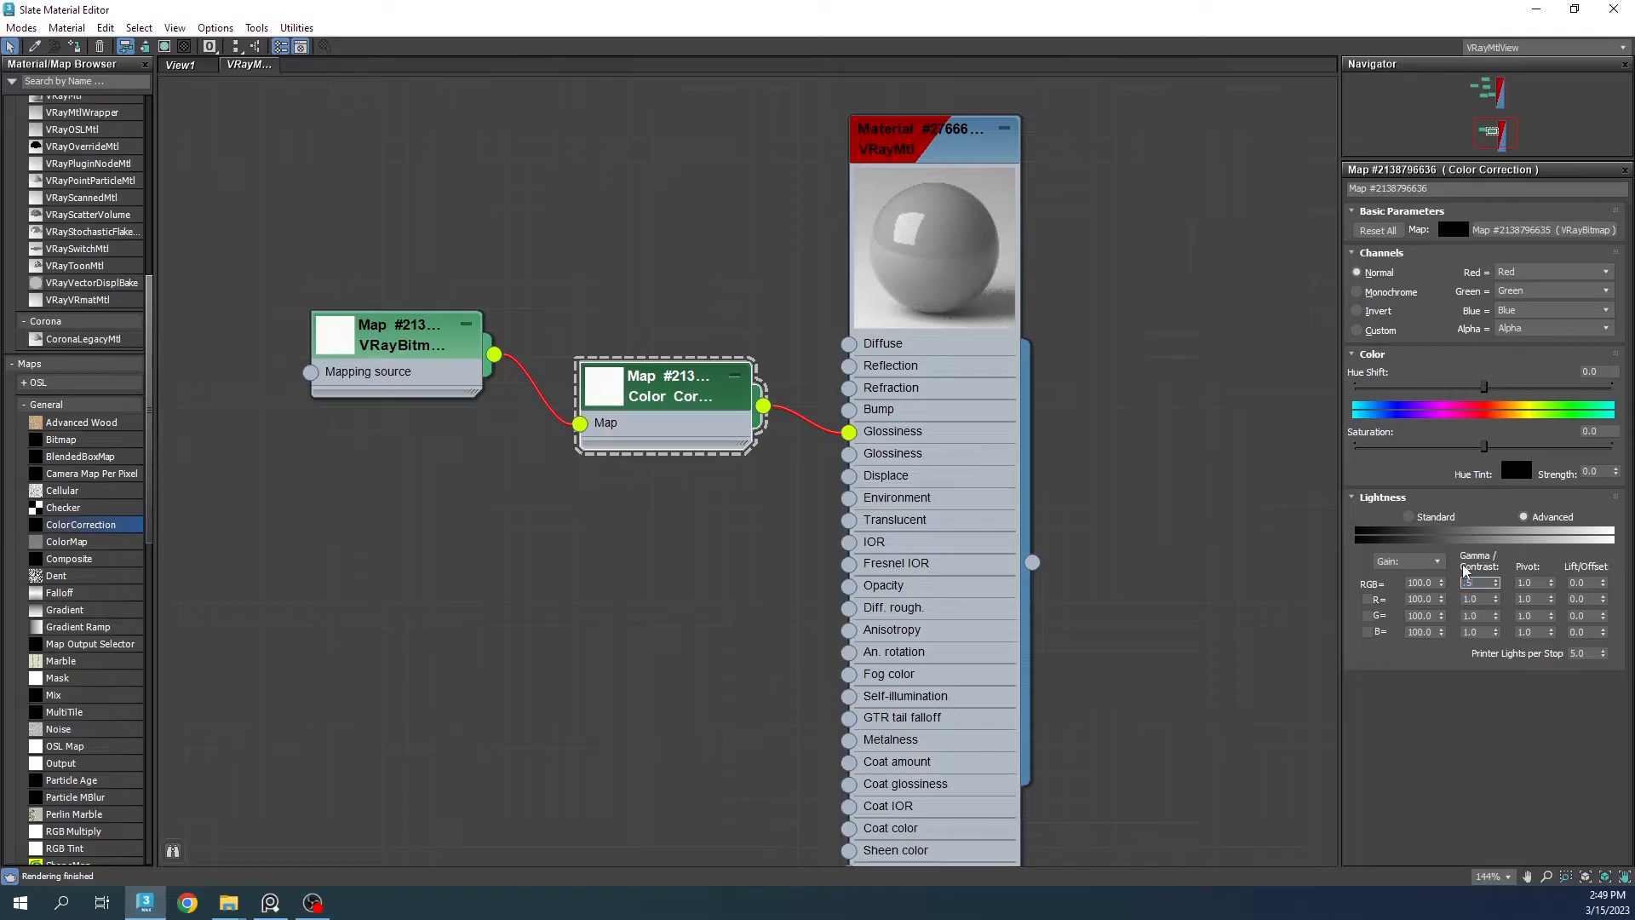
type(".5")
key("Return")
type(".2")
key("Return")
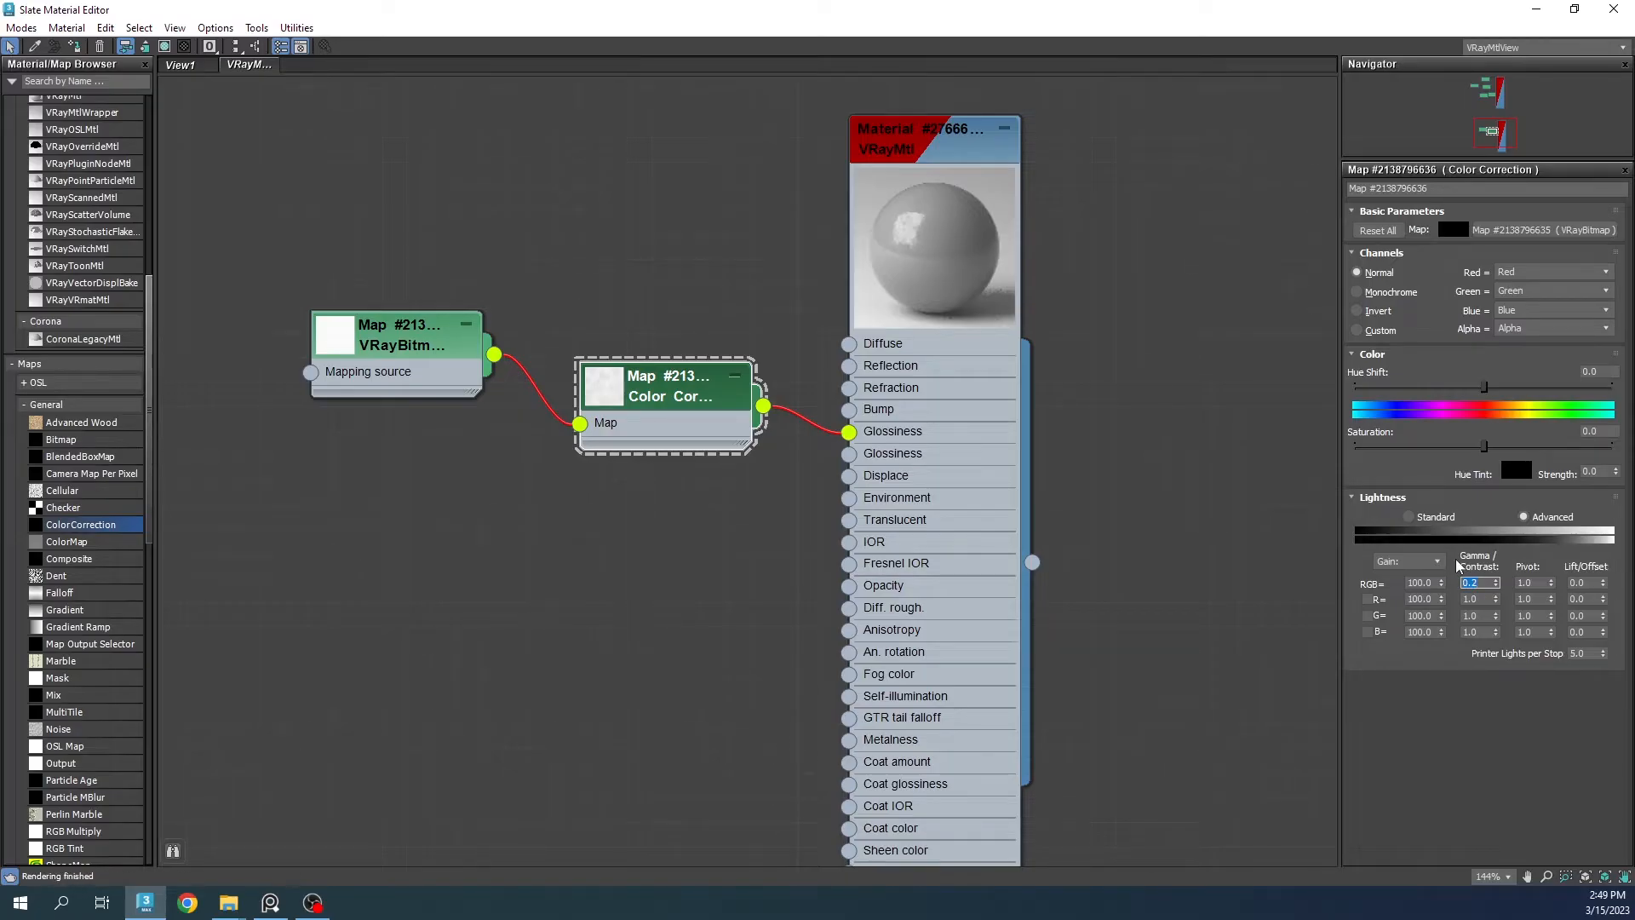
type(".1")
key("Return")
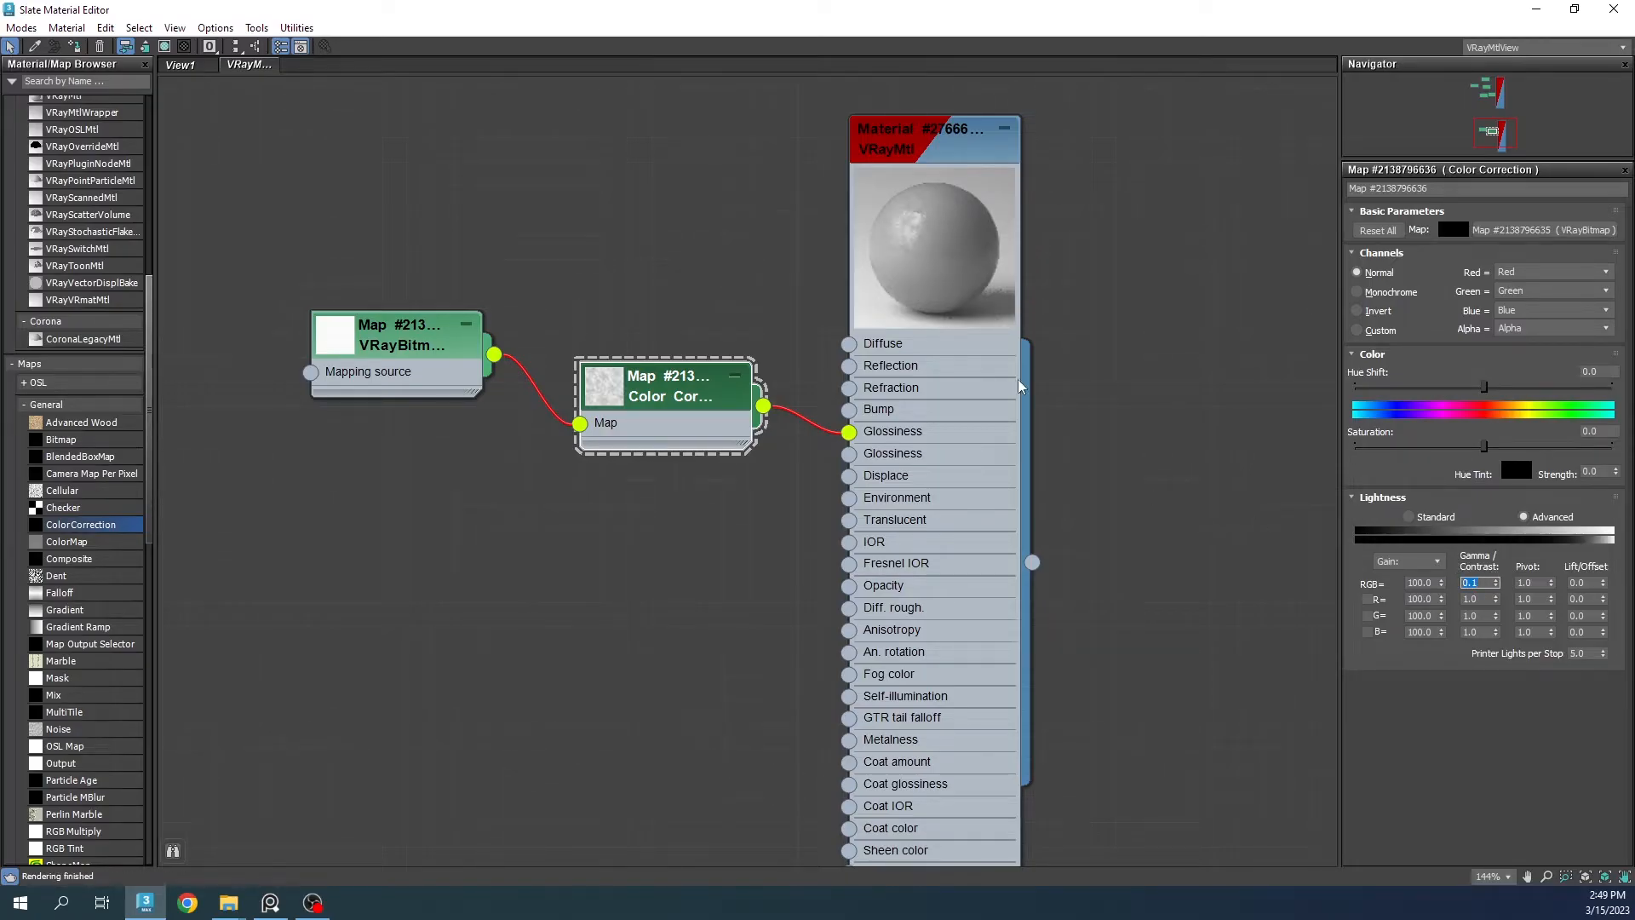
left_click_drag(661, 394, 636, 443)
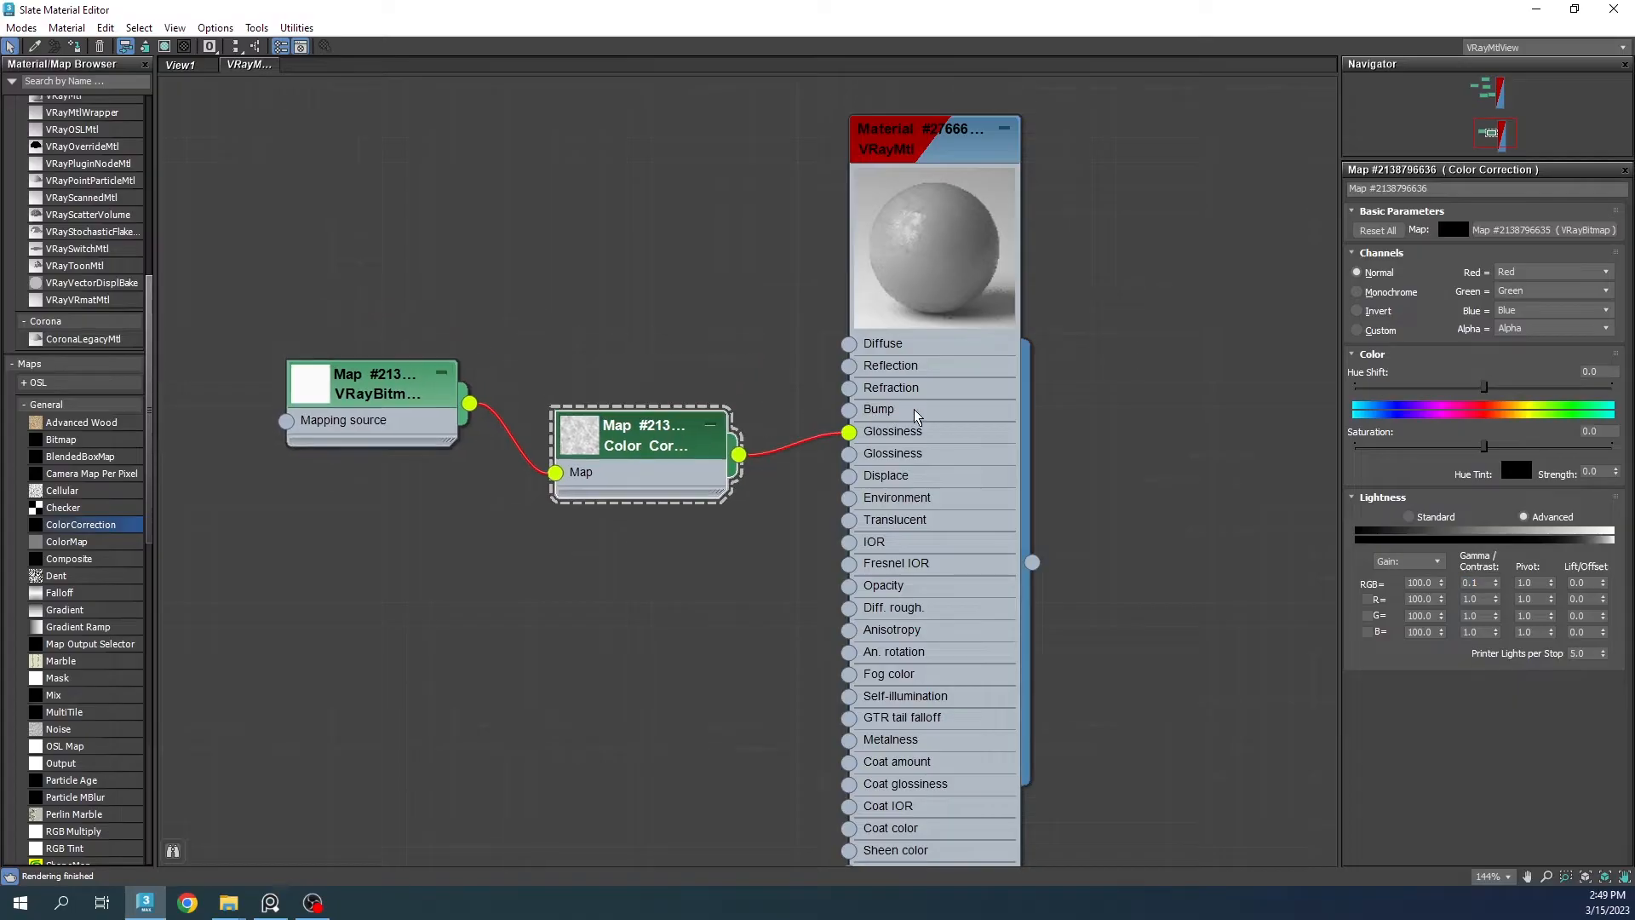
double_click(1466, 585)
type(".2")
key("Return")
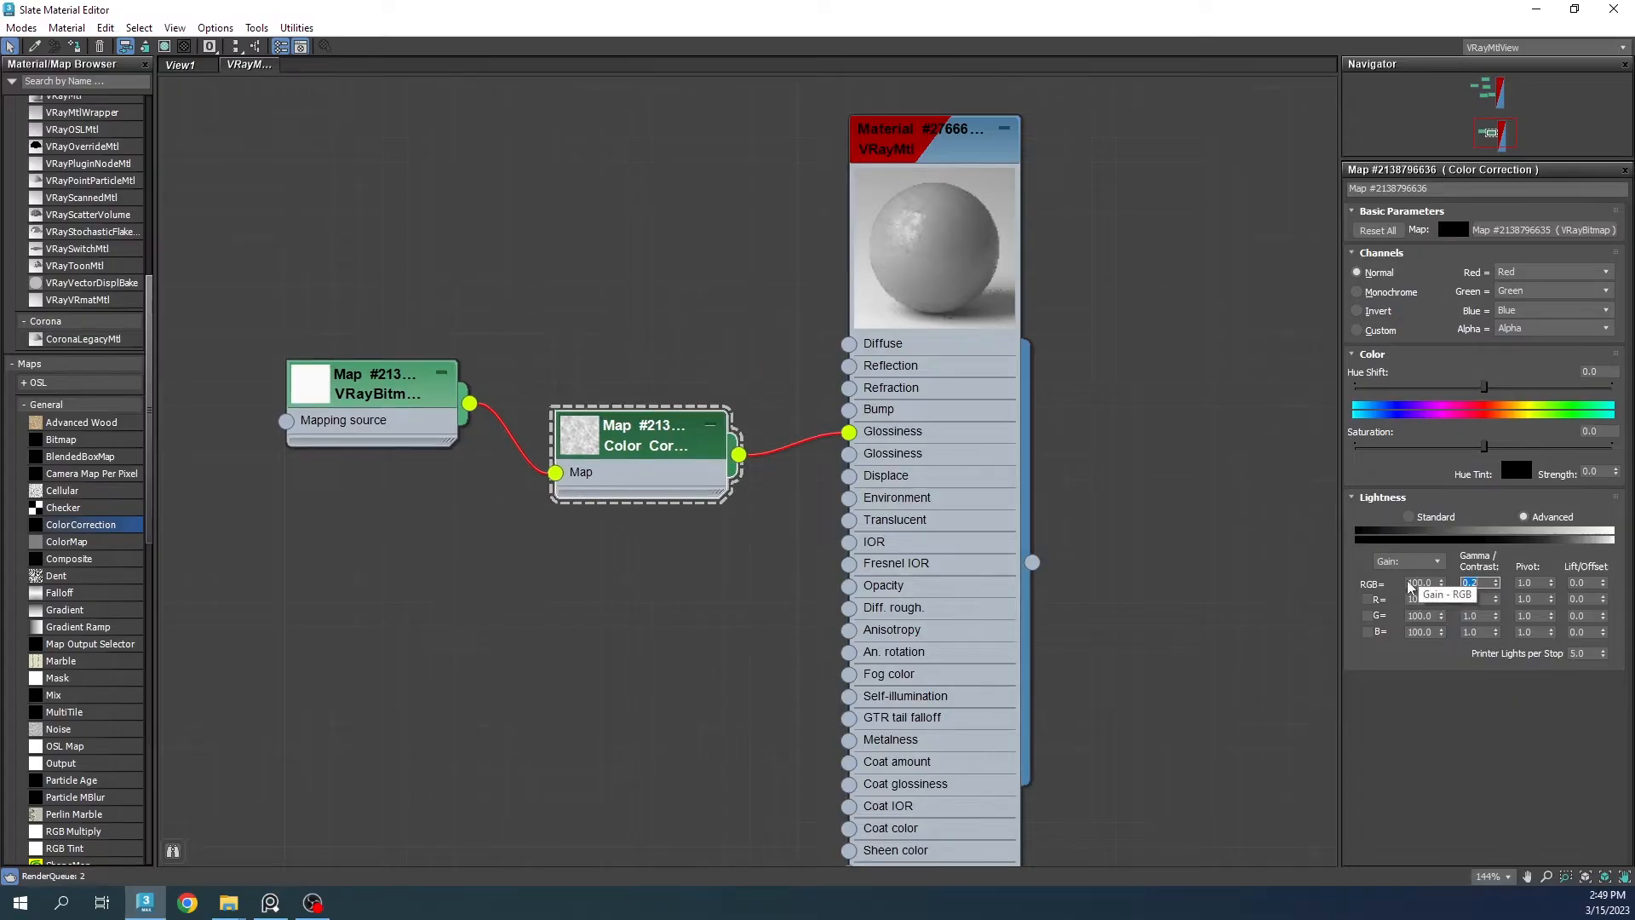
Step: Set the wall VRayMtl's reflection glossiness to 0.5
left_click(947, 434)
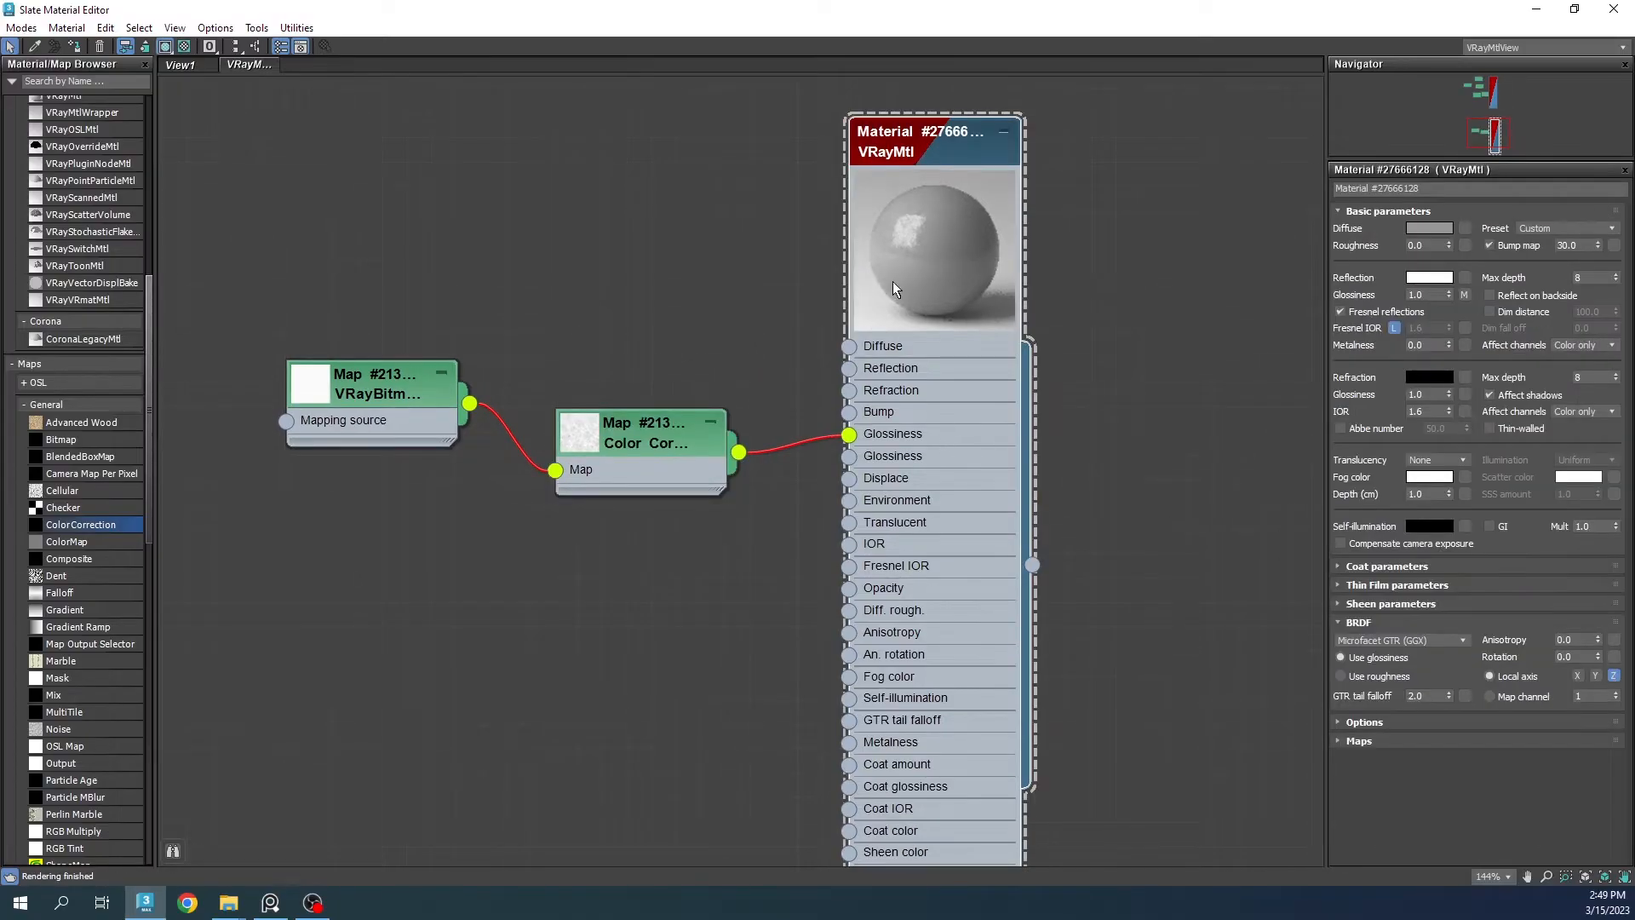
scroll(912, 242, "up", 3)
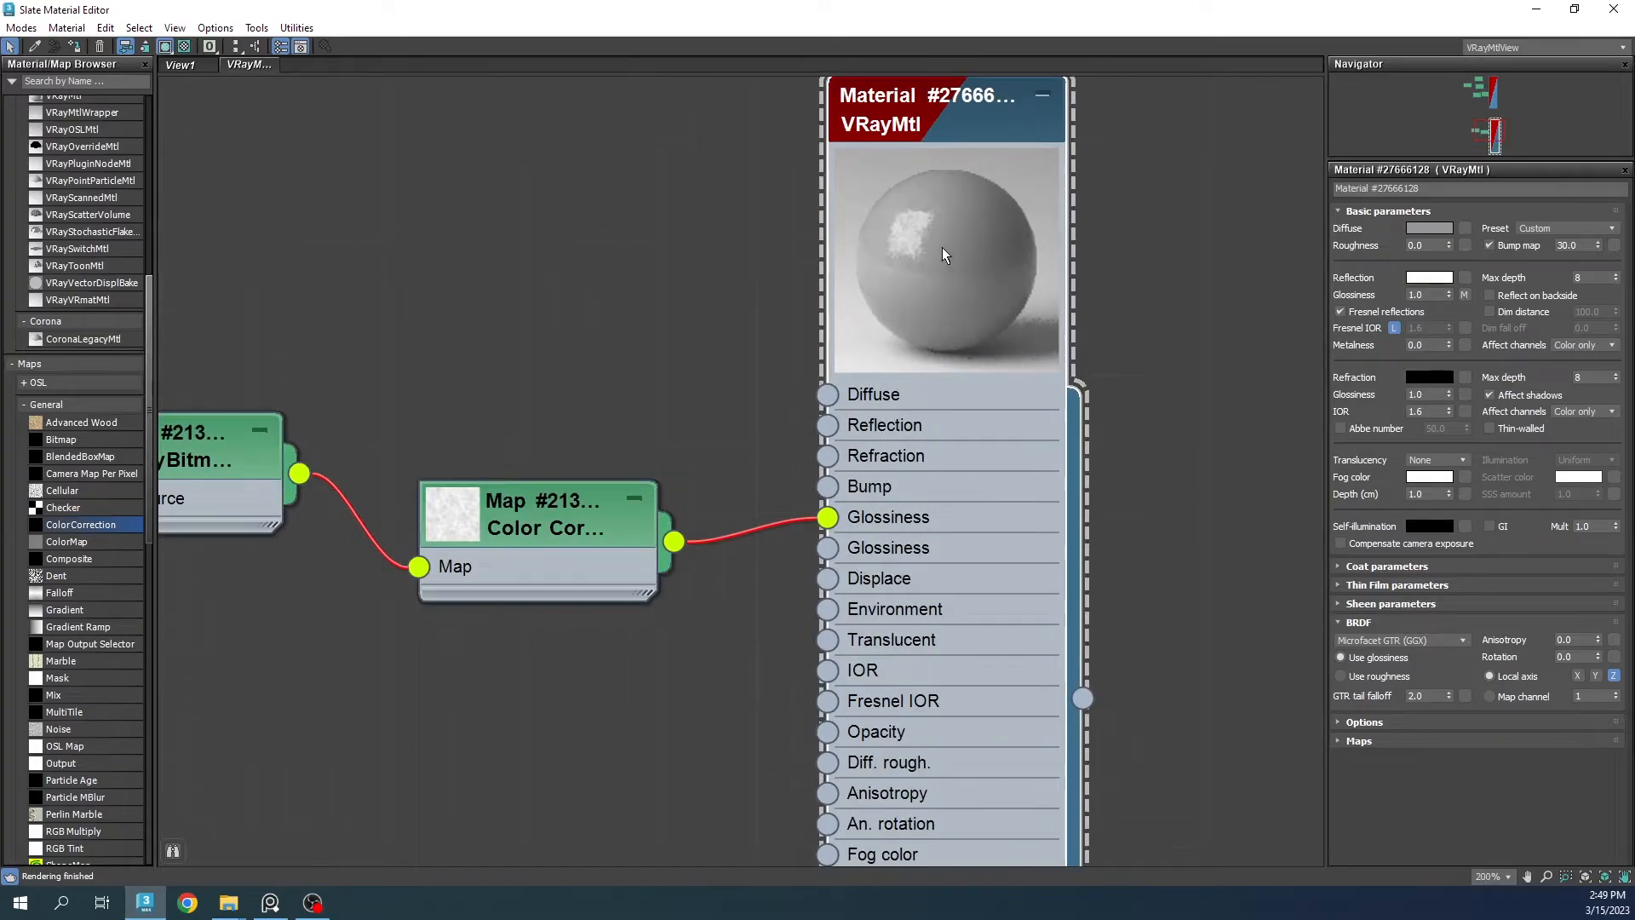
double_click(1429, 297)
key("Return")
Step: Reduce the wall material's reflection glossiness map amount, trying 50 and 30 before setting it to 20
left_click(1359, 741)
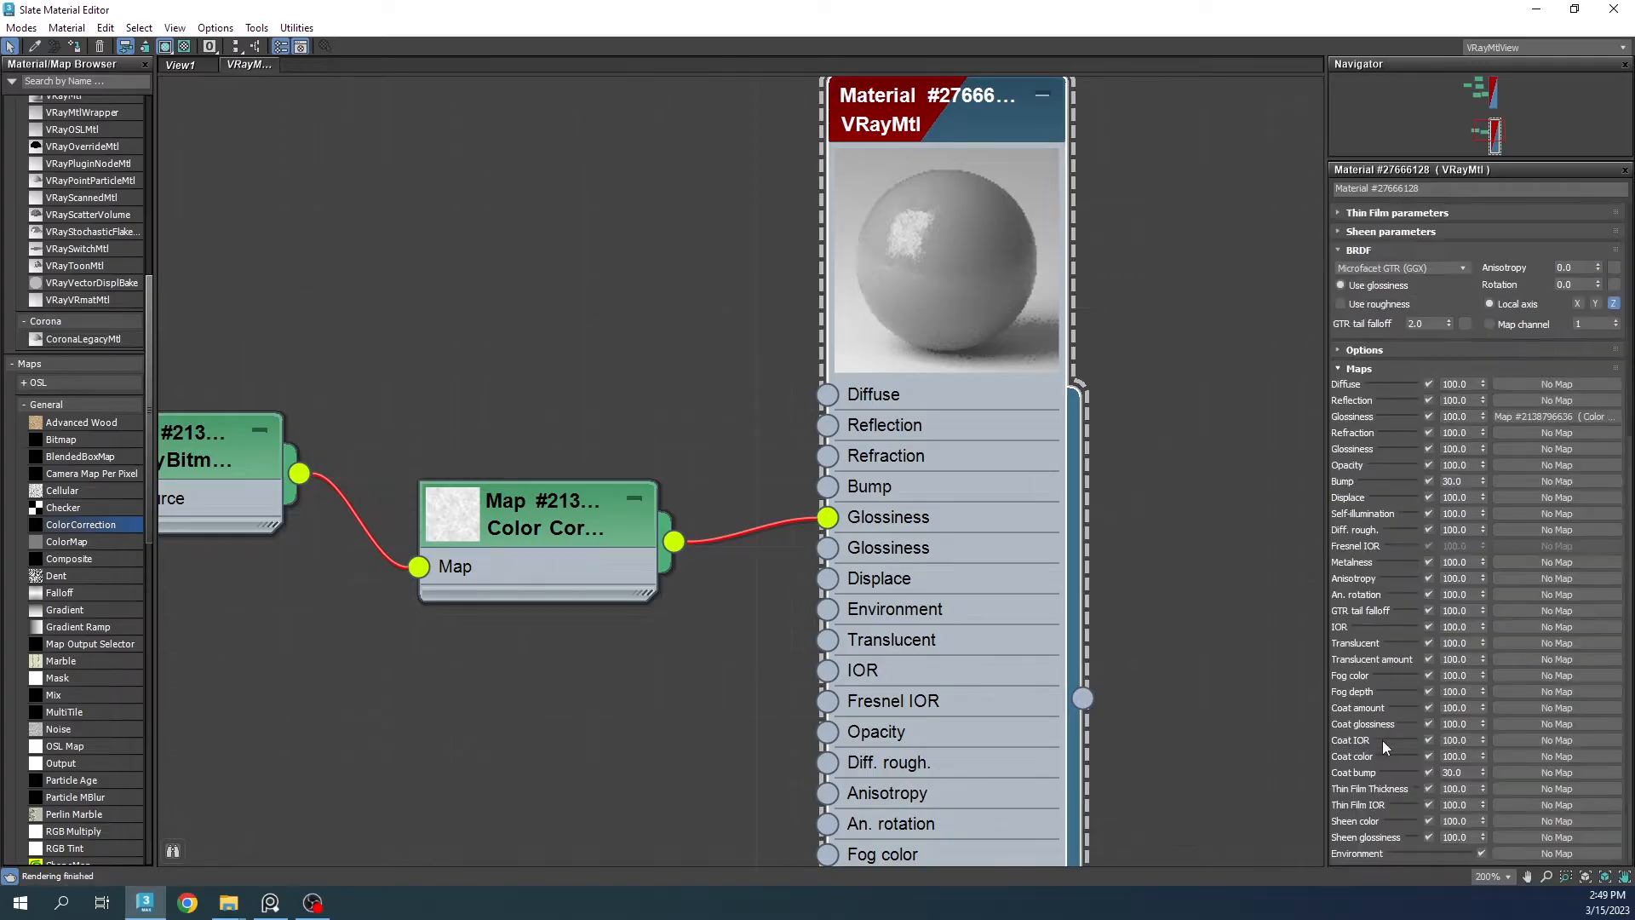
left_click(1456, 417)
middle_click_drag(223, 455, 348, 444)
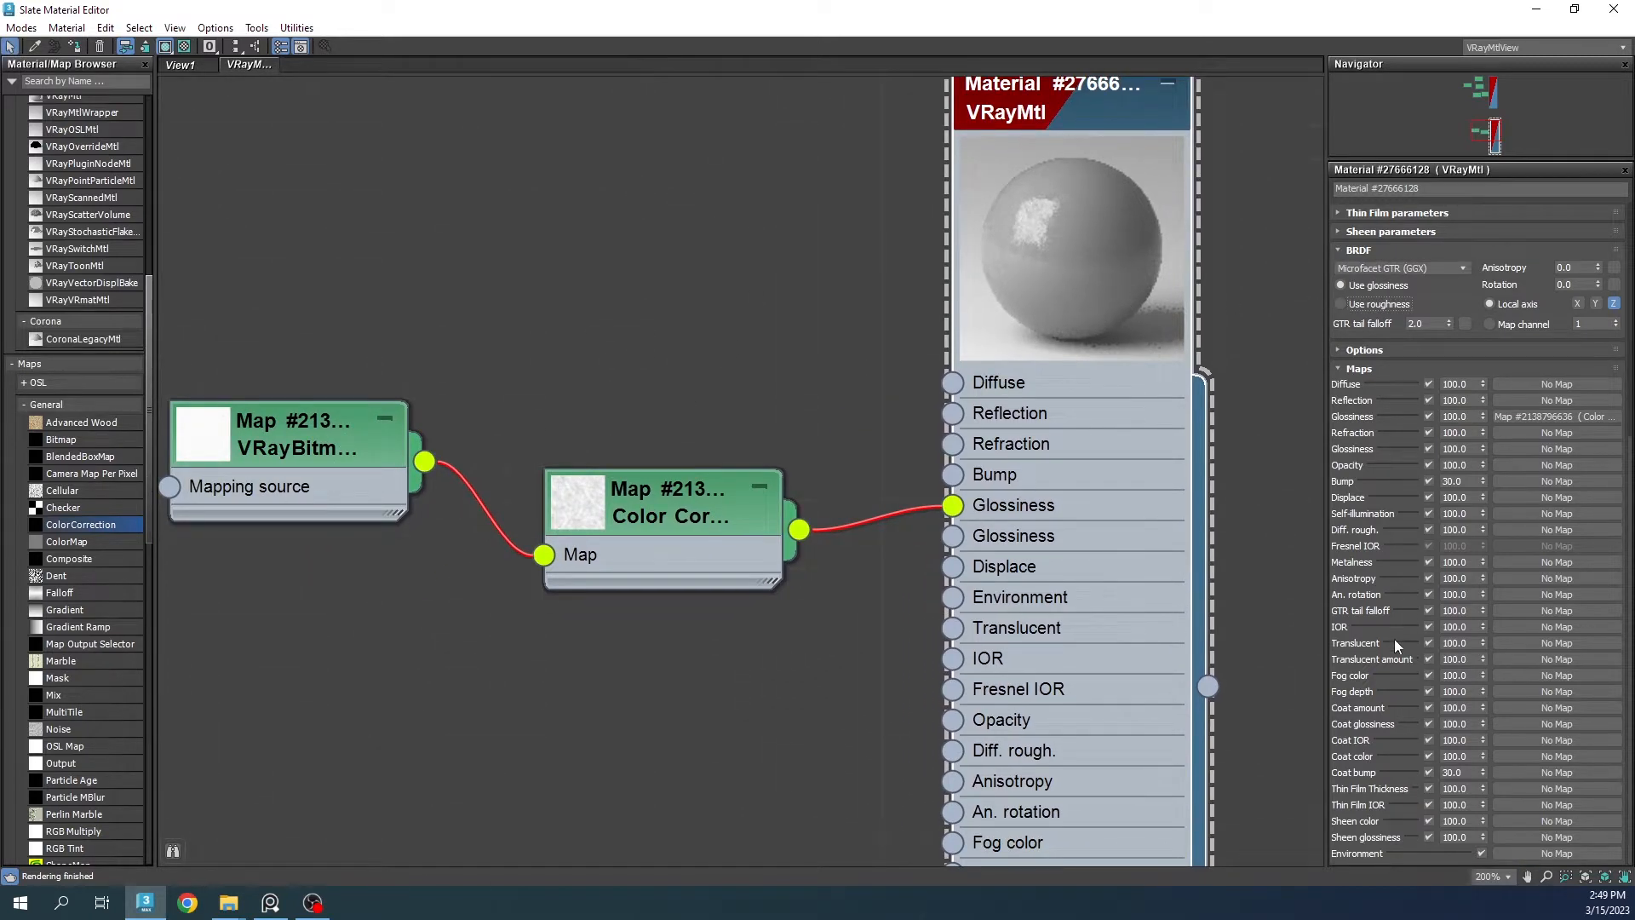
scroll(1433, 332, "up", 5)
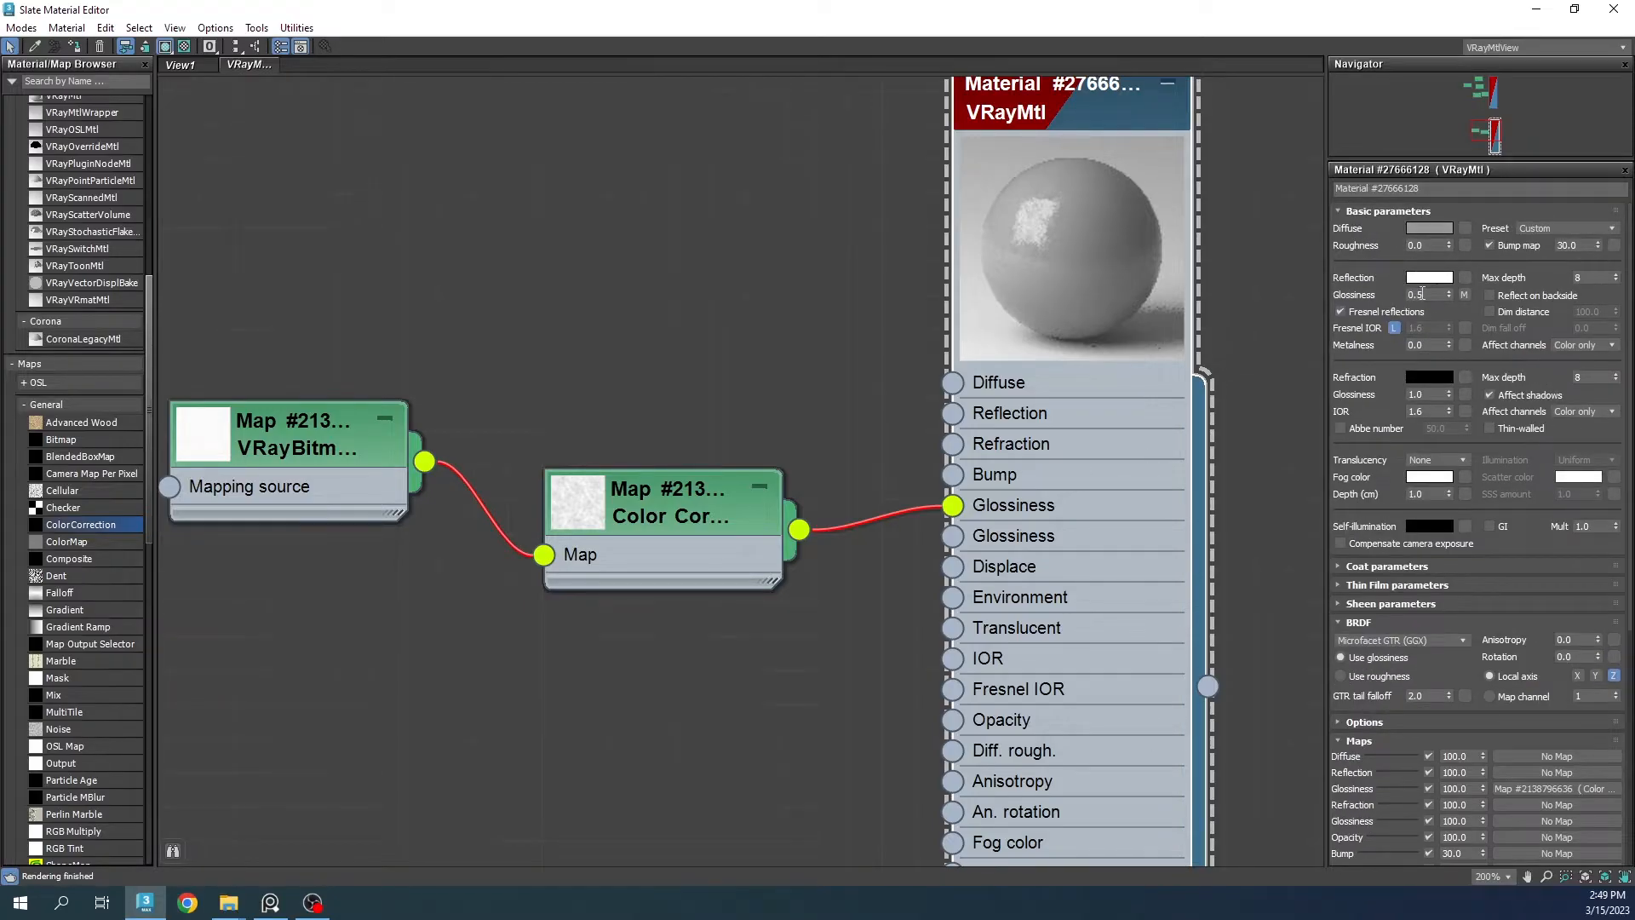
left_click_drag(1483, 635, 1483, 236)
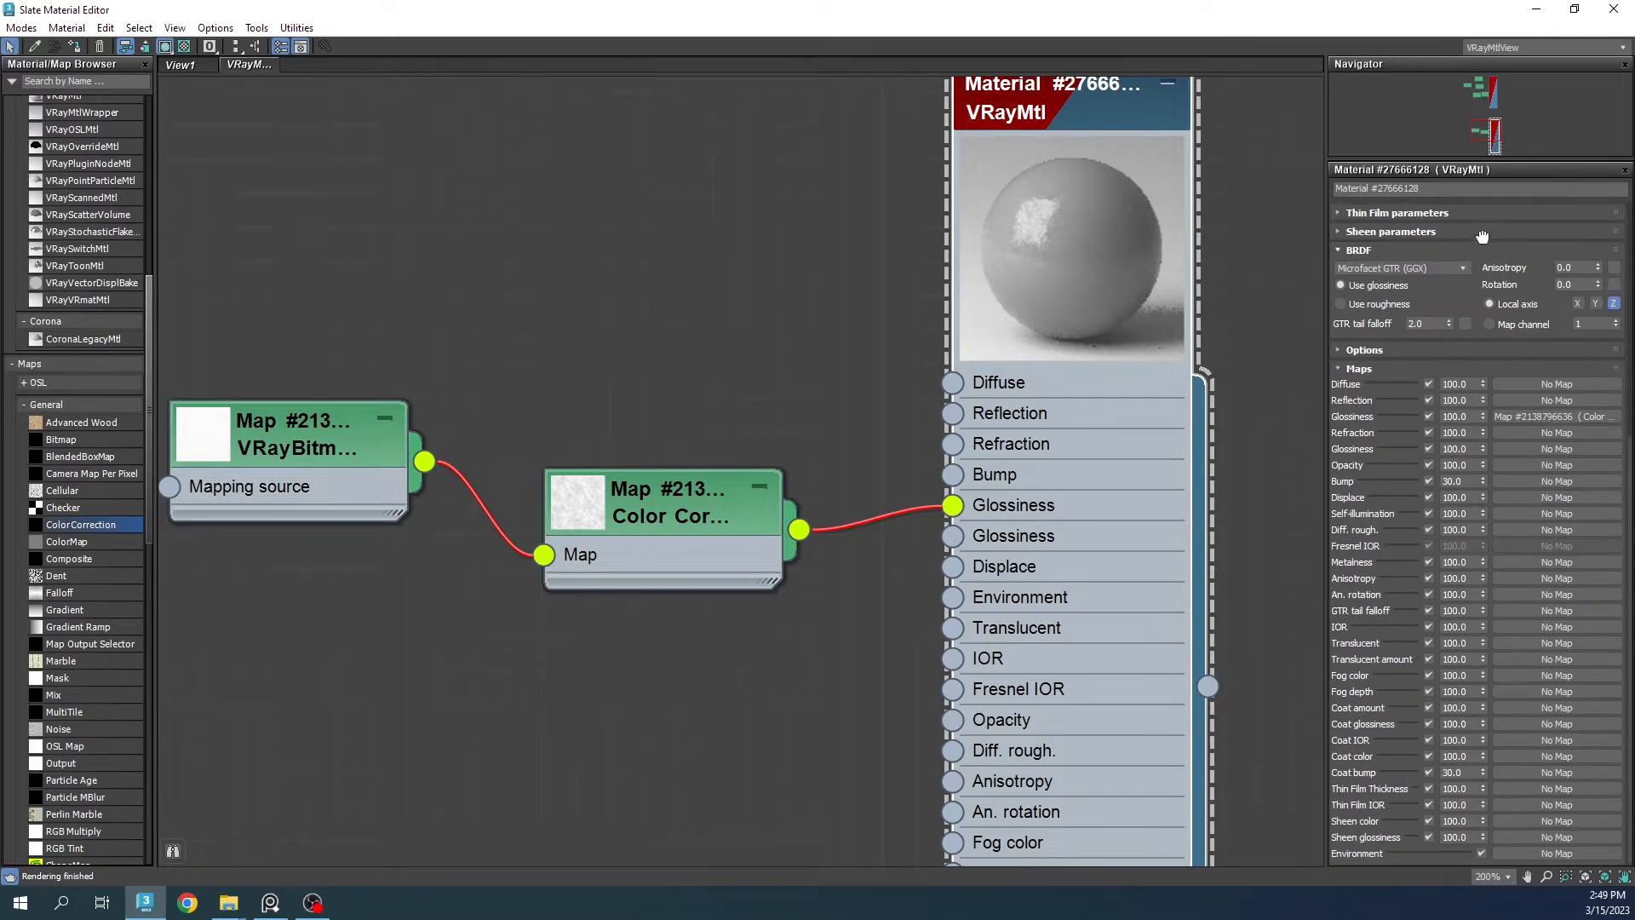
left_click(1456, 416)
type("50")
key("Return")
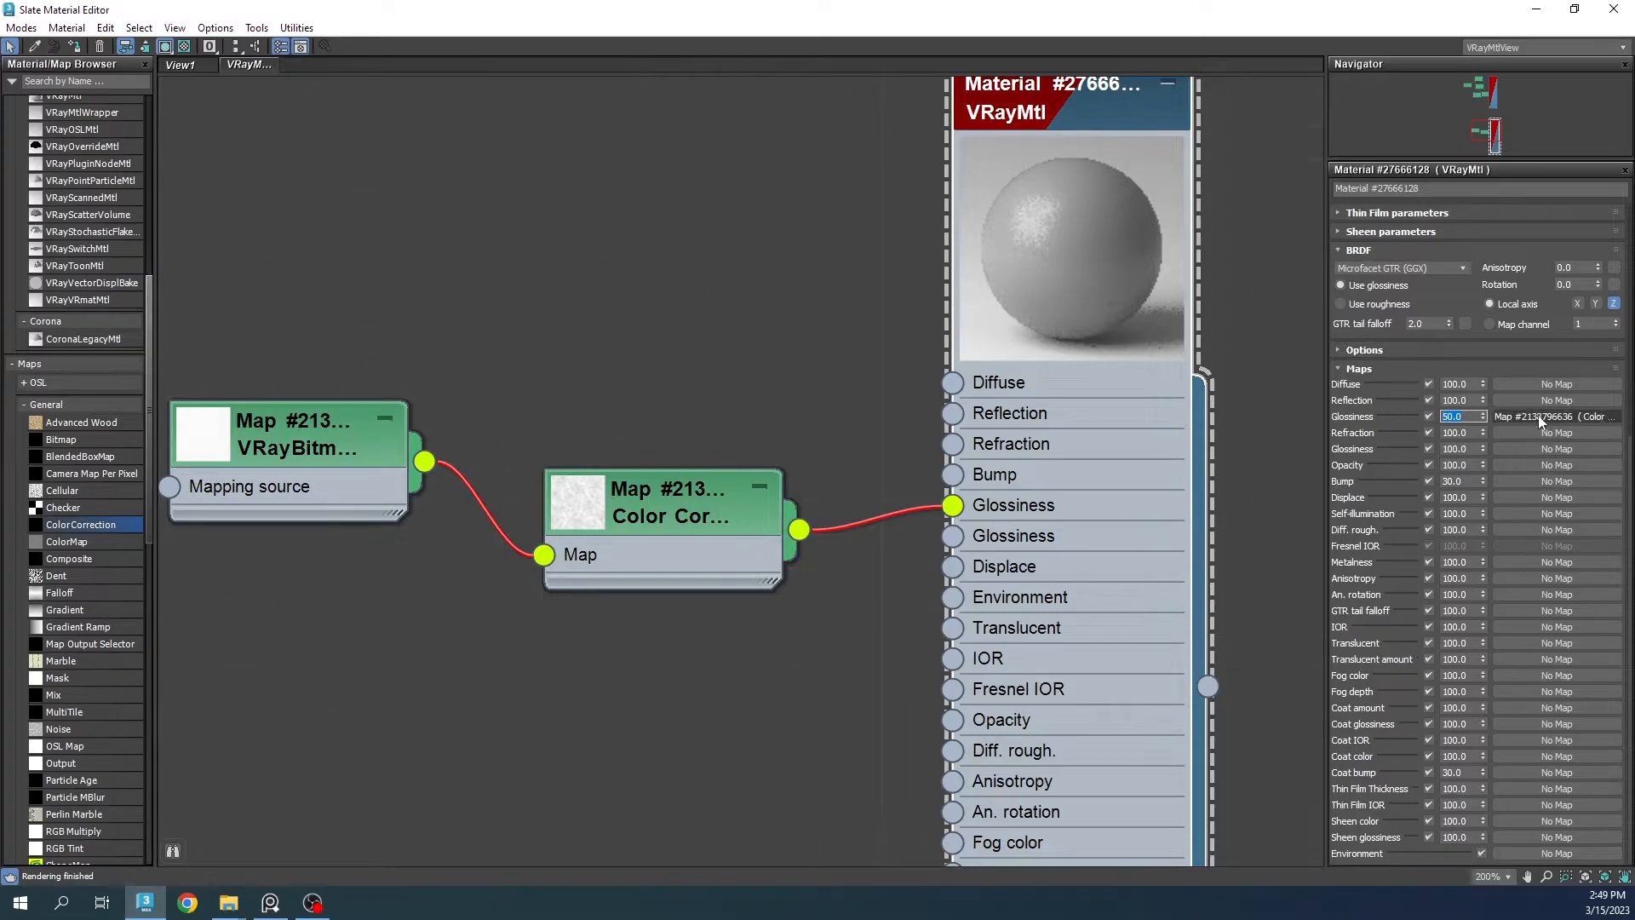
type("30")
key("Return")
type("20")
key("Return")
scroll(1076, 406, "down", 8)
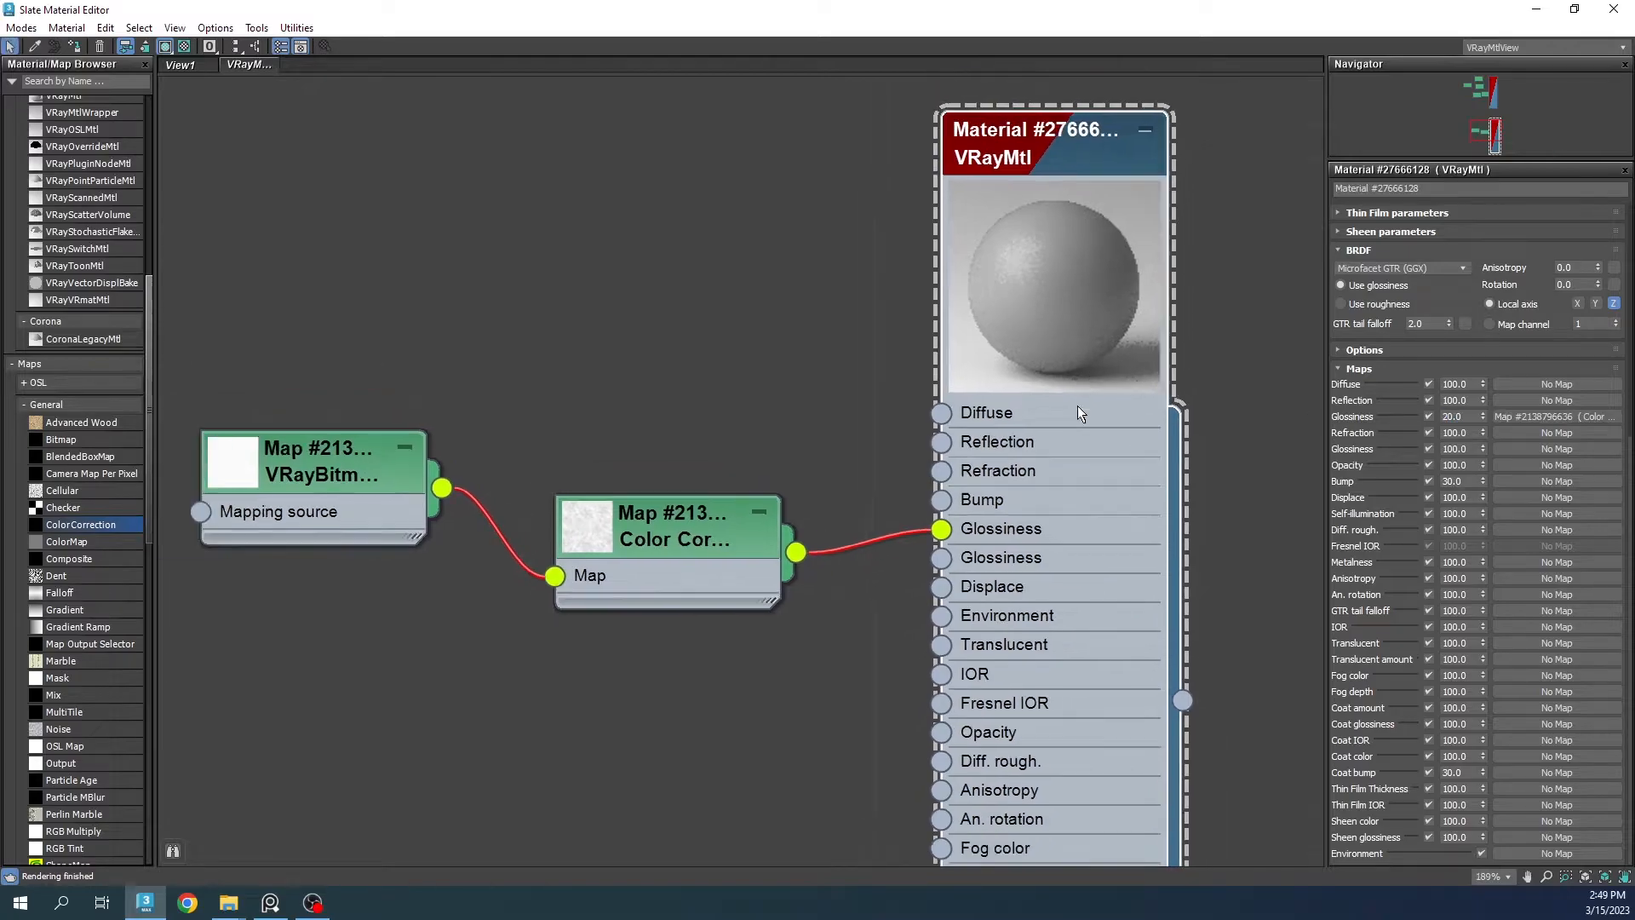
Step: Assign the grey wall material to the selected wall behind the bed and add a UVW Map modifier to it
left_click_drag(871, 11, 922, 341)
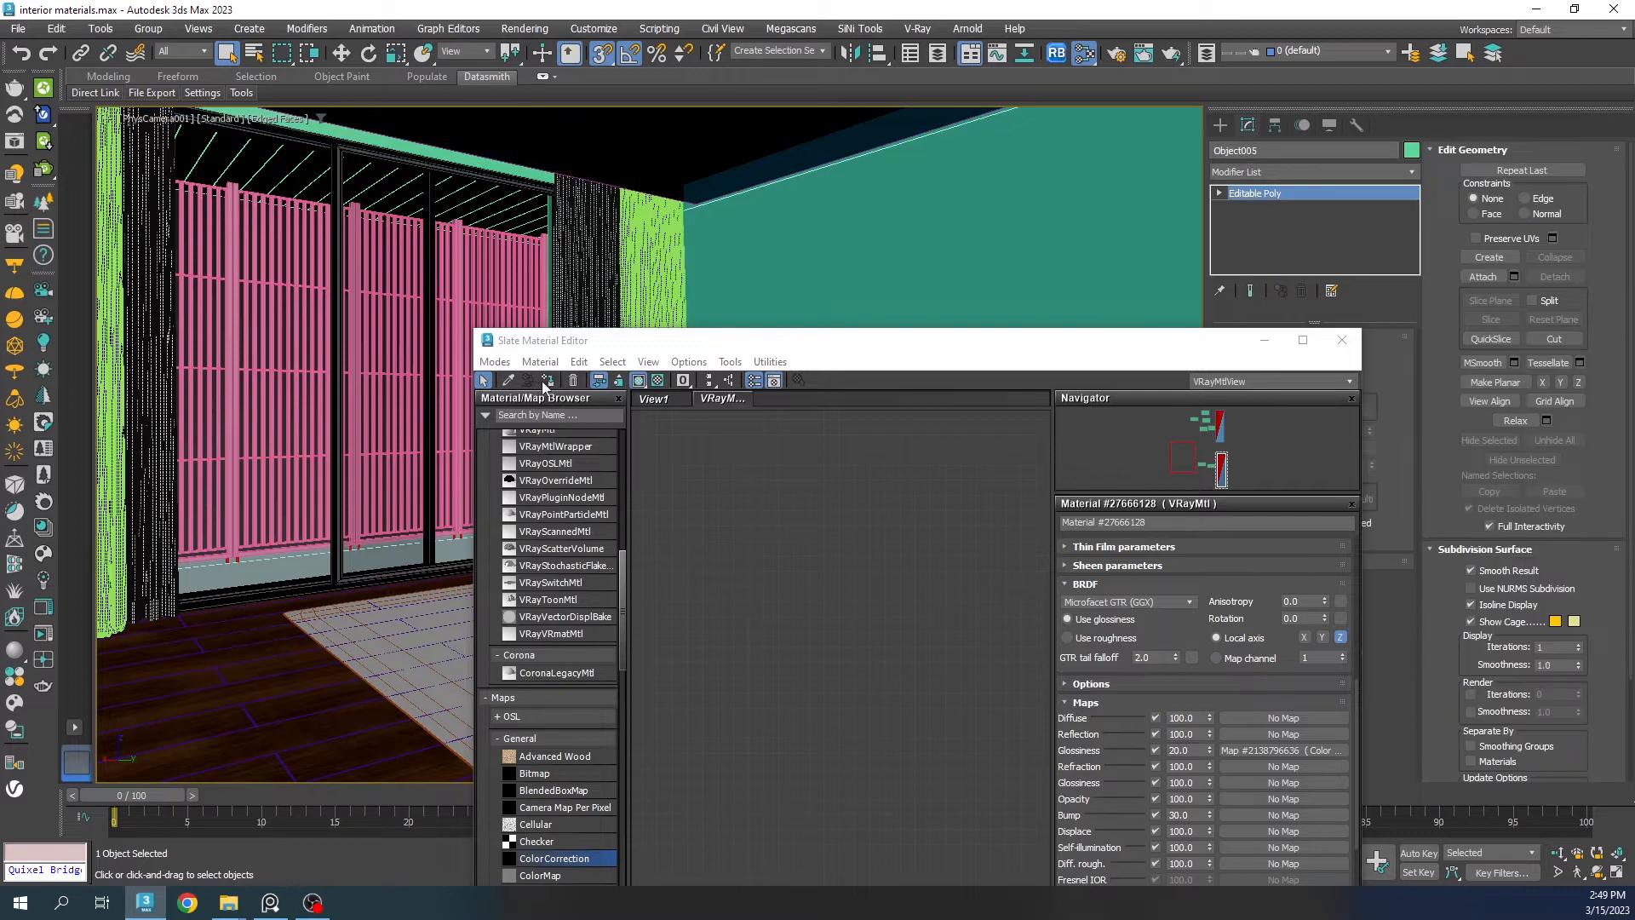
left_click_drag(646, 351, 394, 351)
left_click(1270, 168)
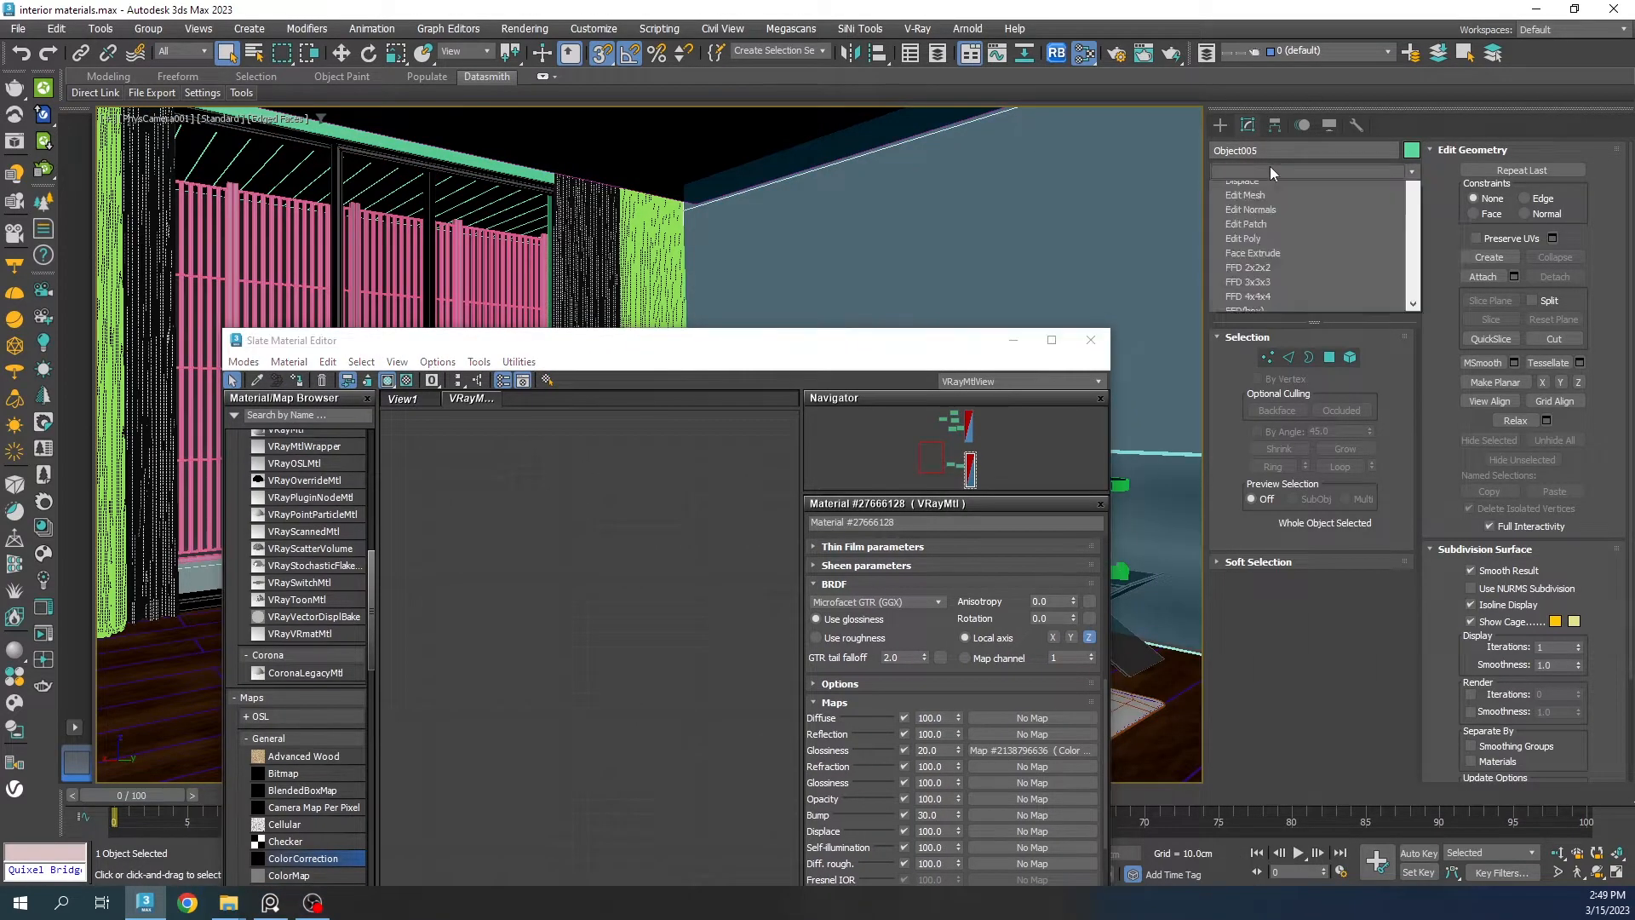
key("u")
key("Return")
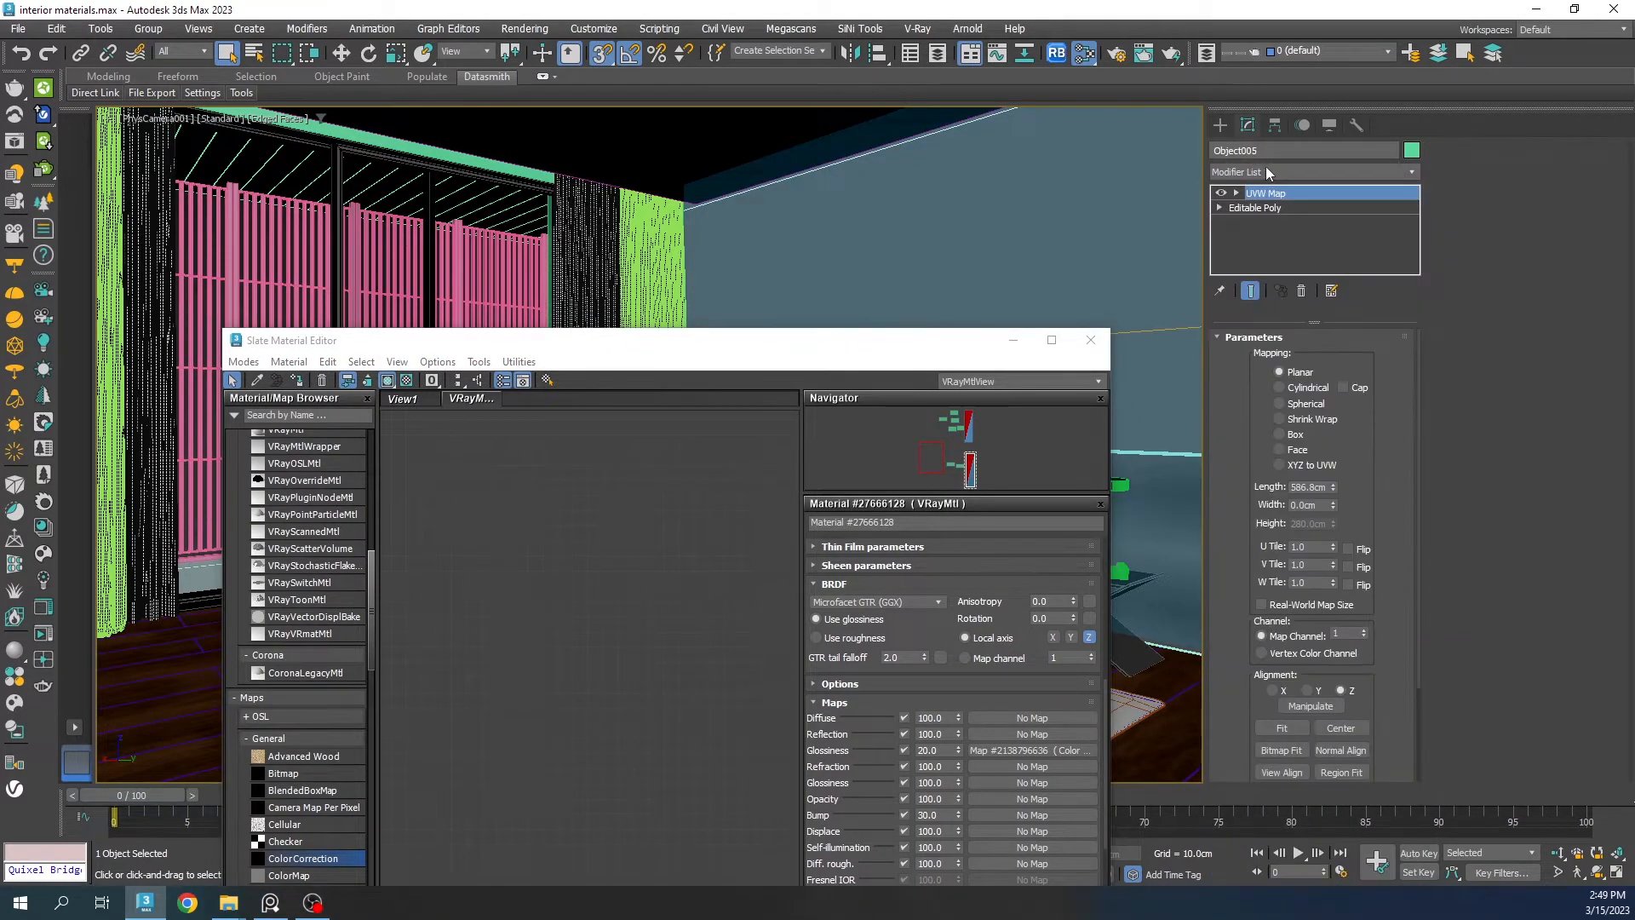
Step: Set the wall's UVW Map to Box mapping with length, width and height of 300 cm
left_click(1279, 434)
double_click(1294, 487)
type("300")
key("Return")
double_click(1295, 509)
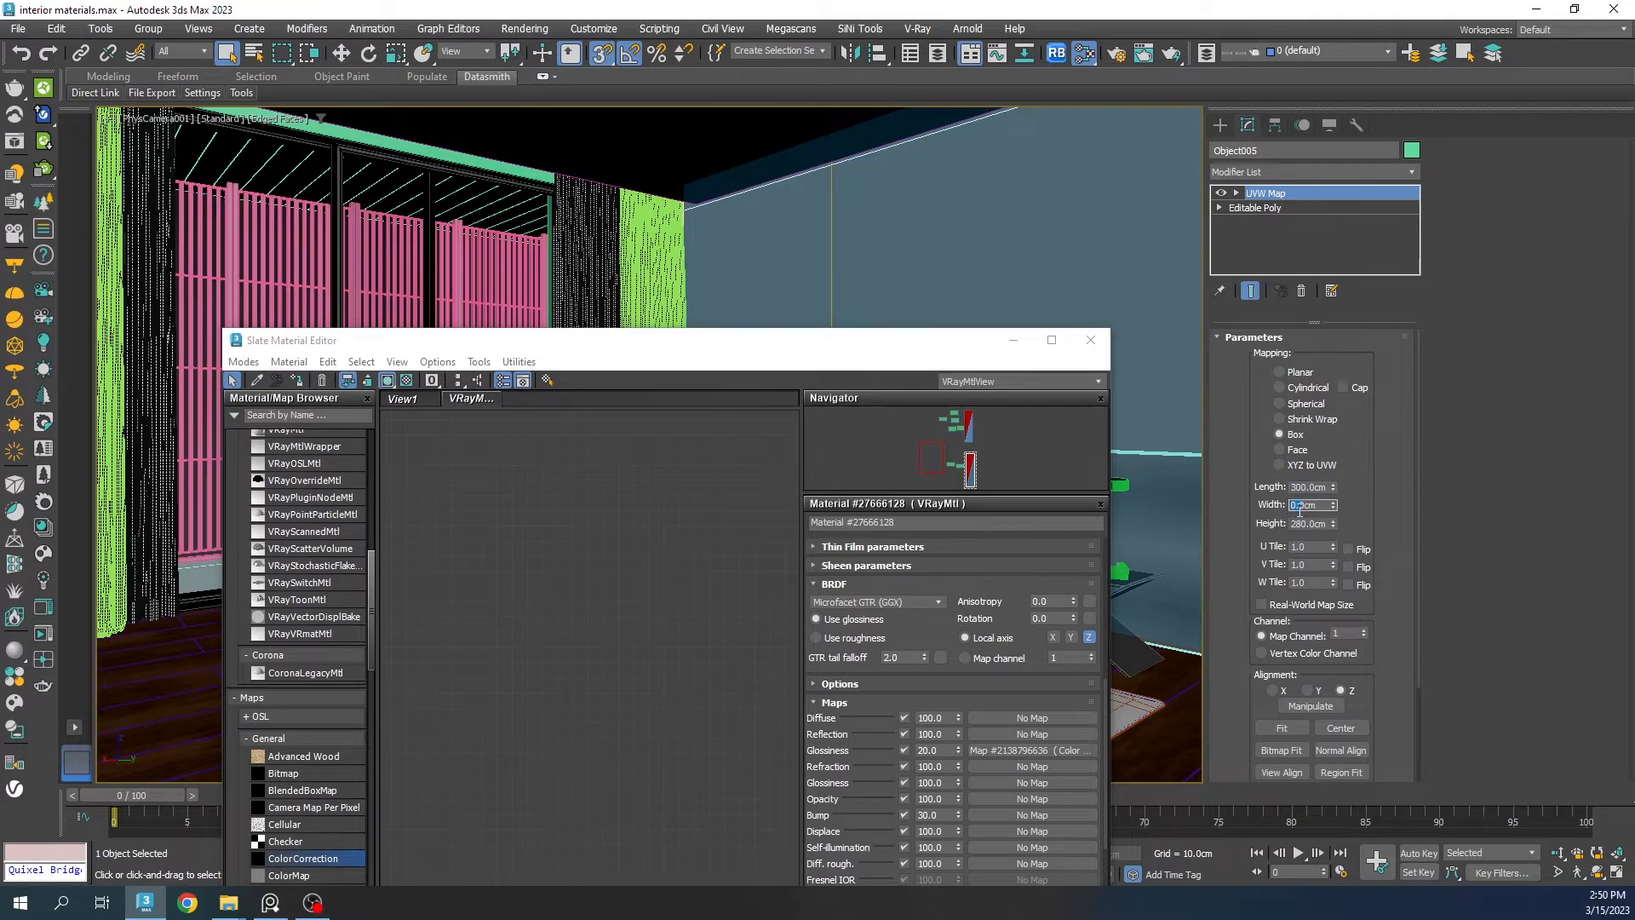
type("300")
key("Tab")
type("300")
key("Return")
Step: Duplicate the wall VRayMtl node below the original, keeping the Color Correction map connected to its glossiness
double_click(888, 343)
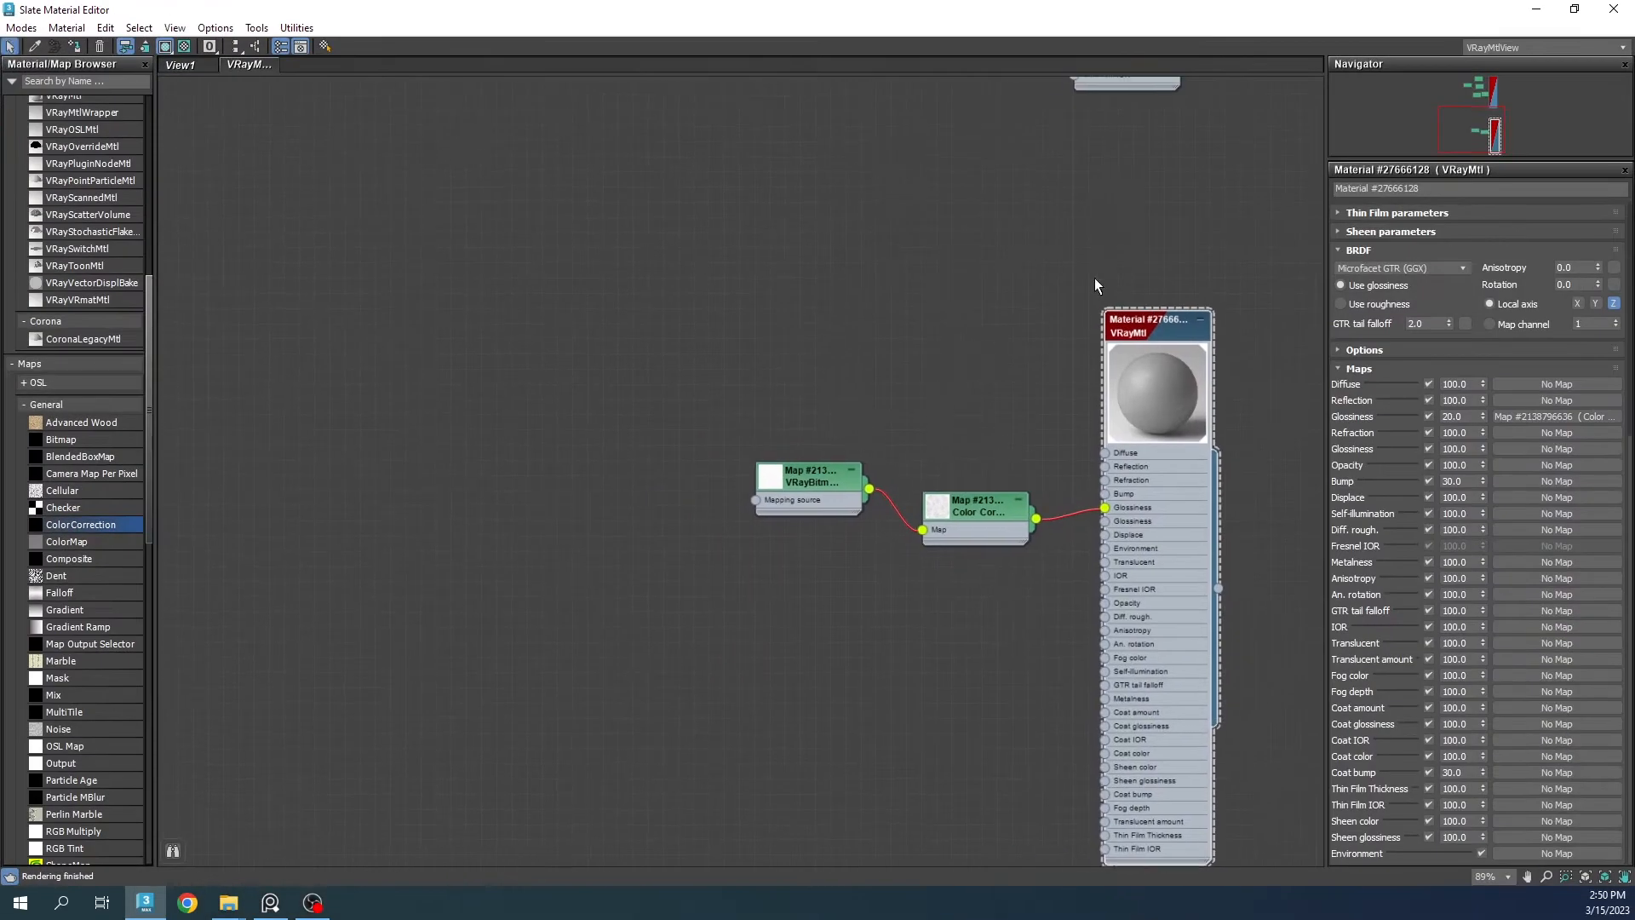
left_click_drag(1085, 397, 1143, 652)
scroll(1143, 652, "down", 2)
middle_click_drag(1143, 652, 937, 332)
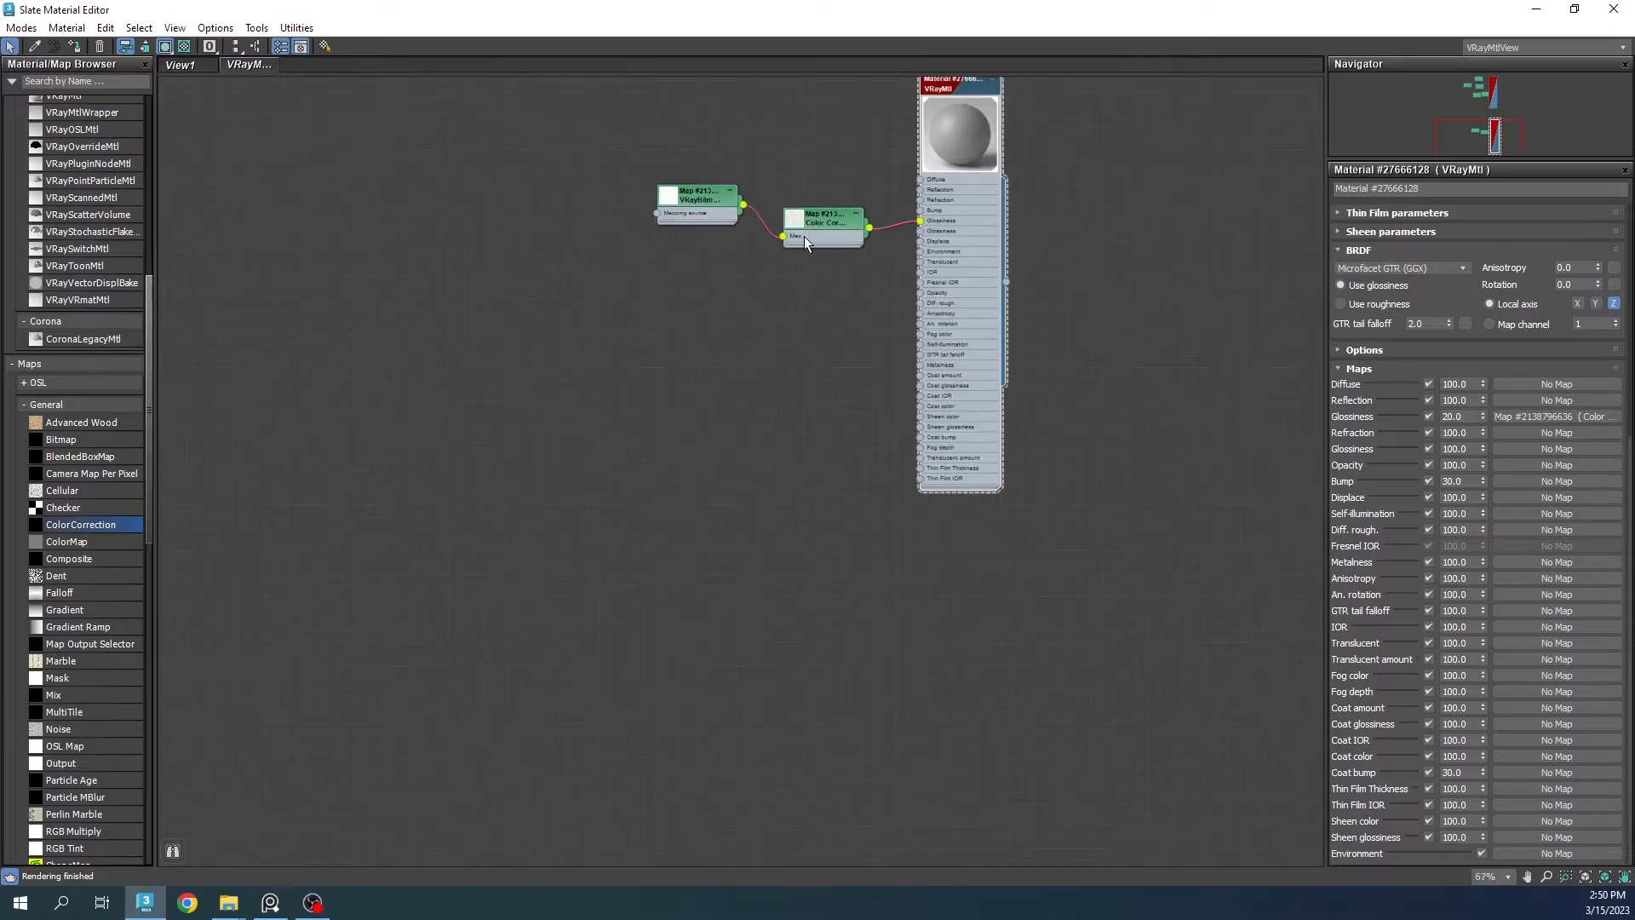
left_click_drag(938, 187, 946, 643, "shift")
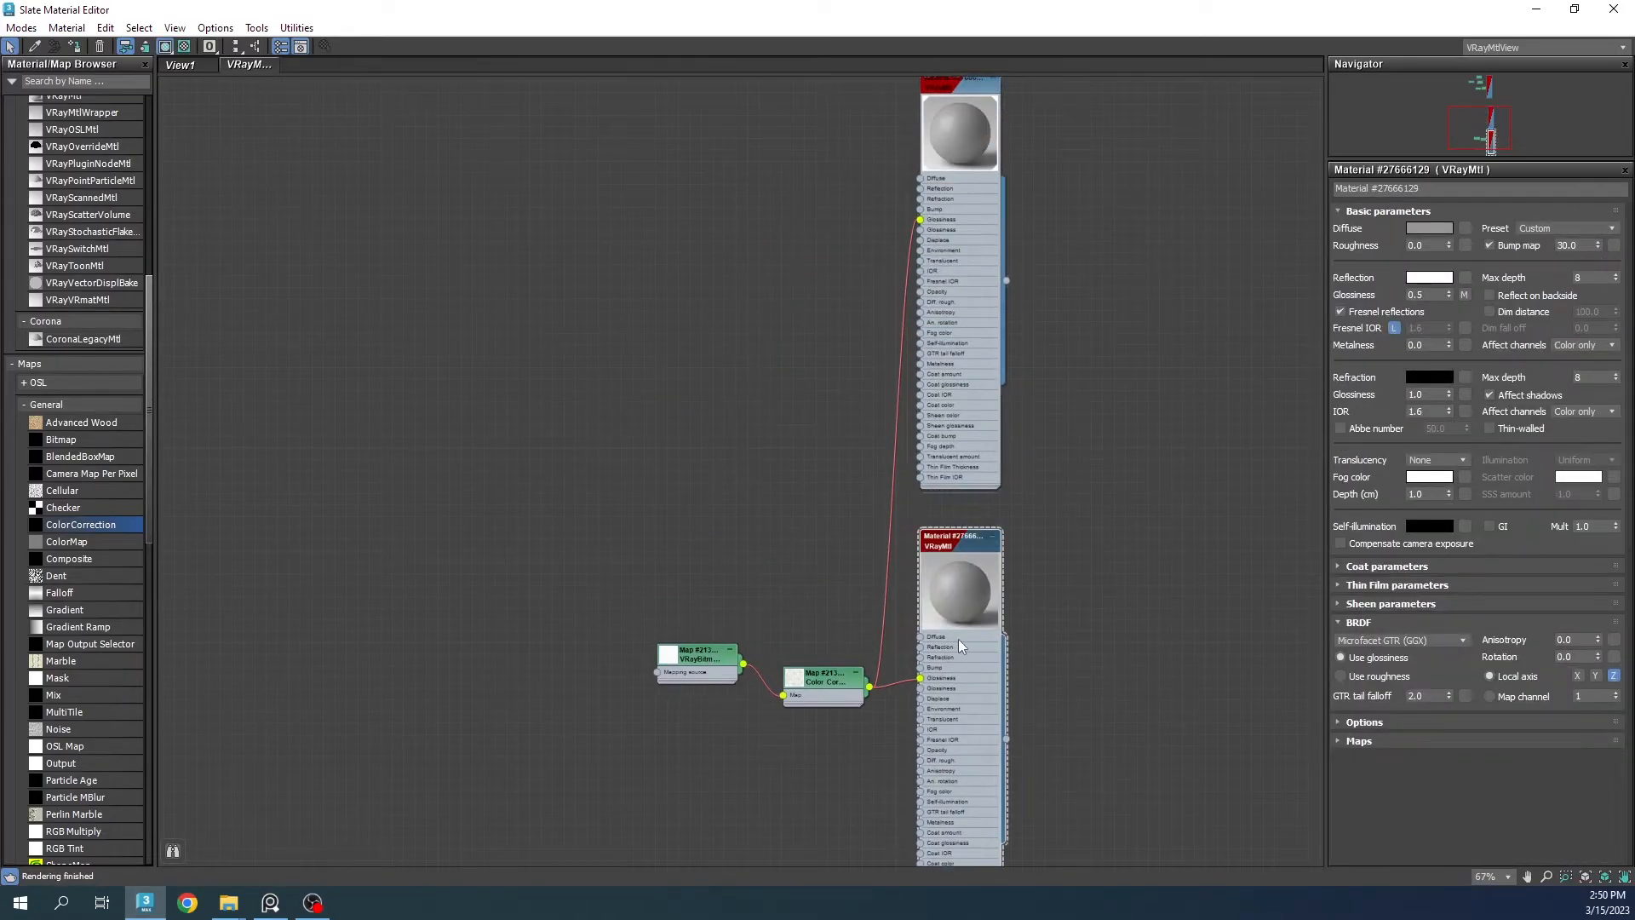
Step: Set the duplicated VRayMtl's diffuse color to a light grey with value 190
left_click(1416, 228)
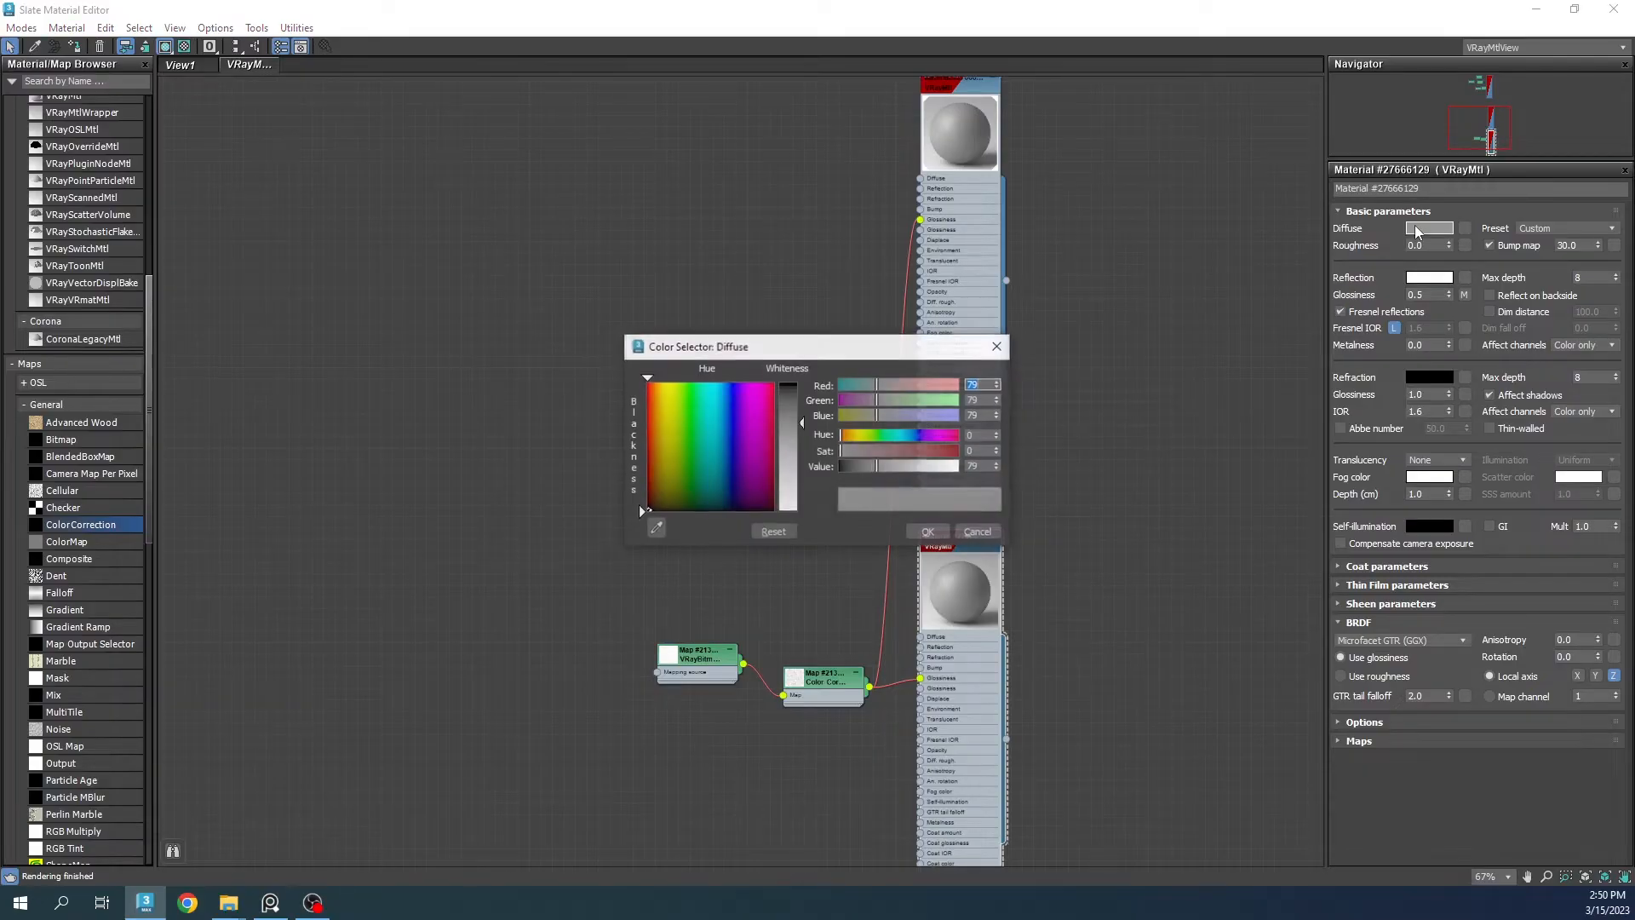
left_click(801, 469)
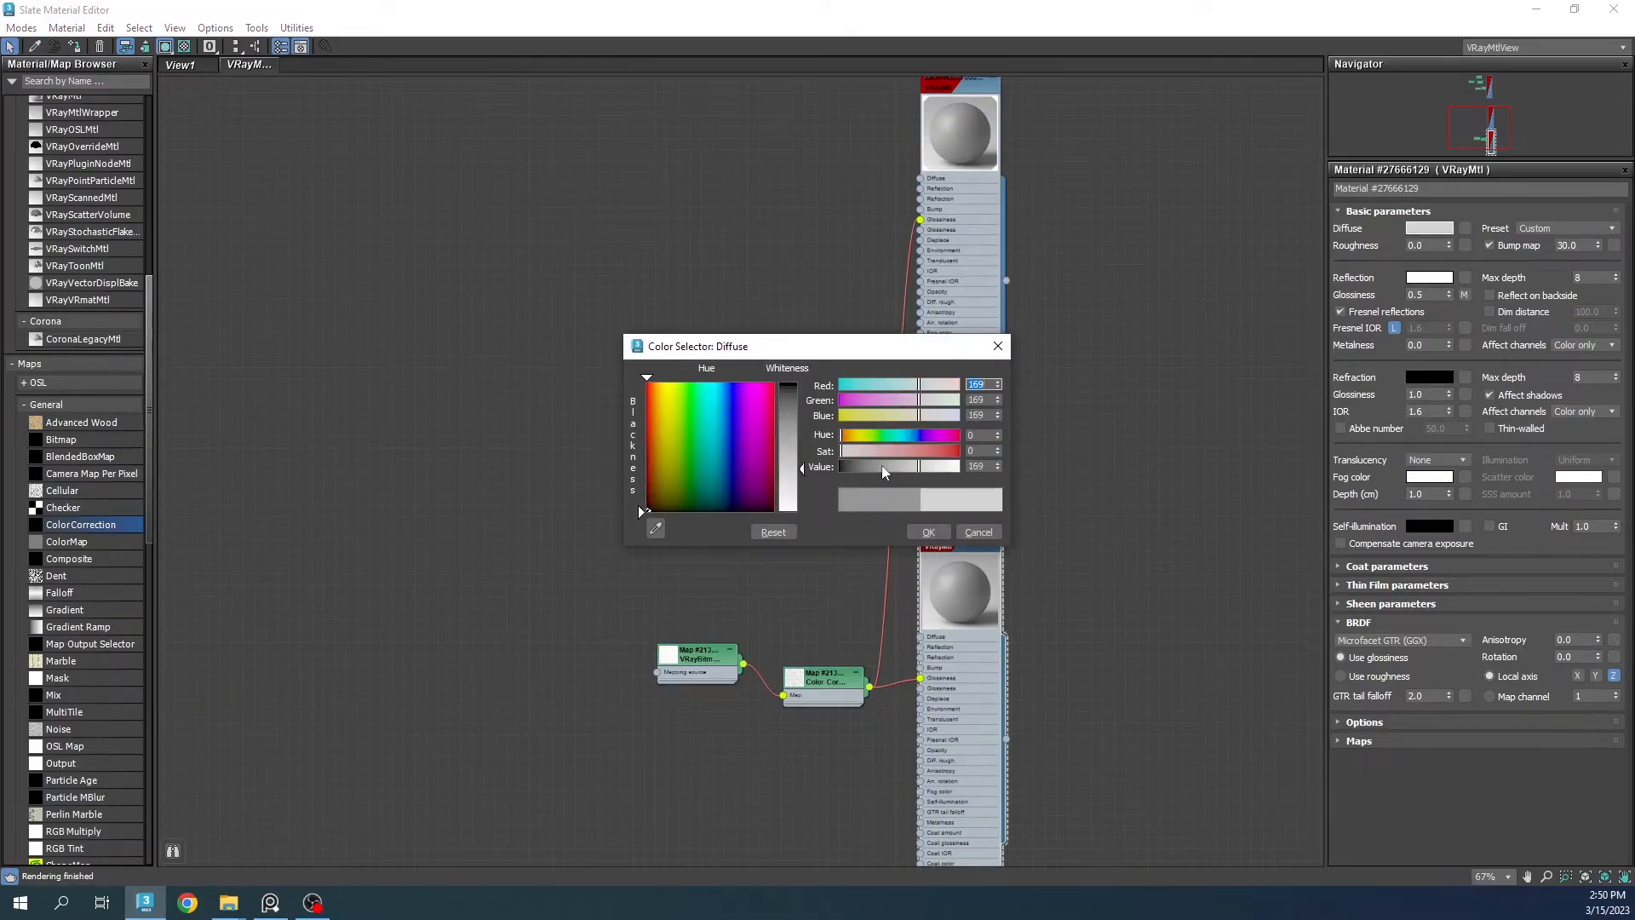
double_click(977, 466)
type("190")
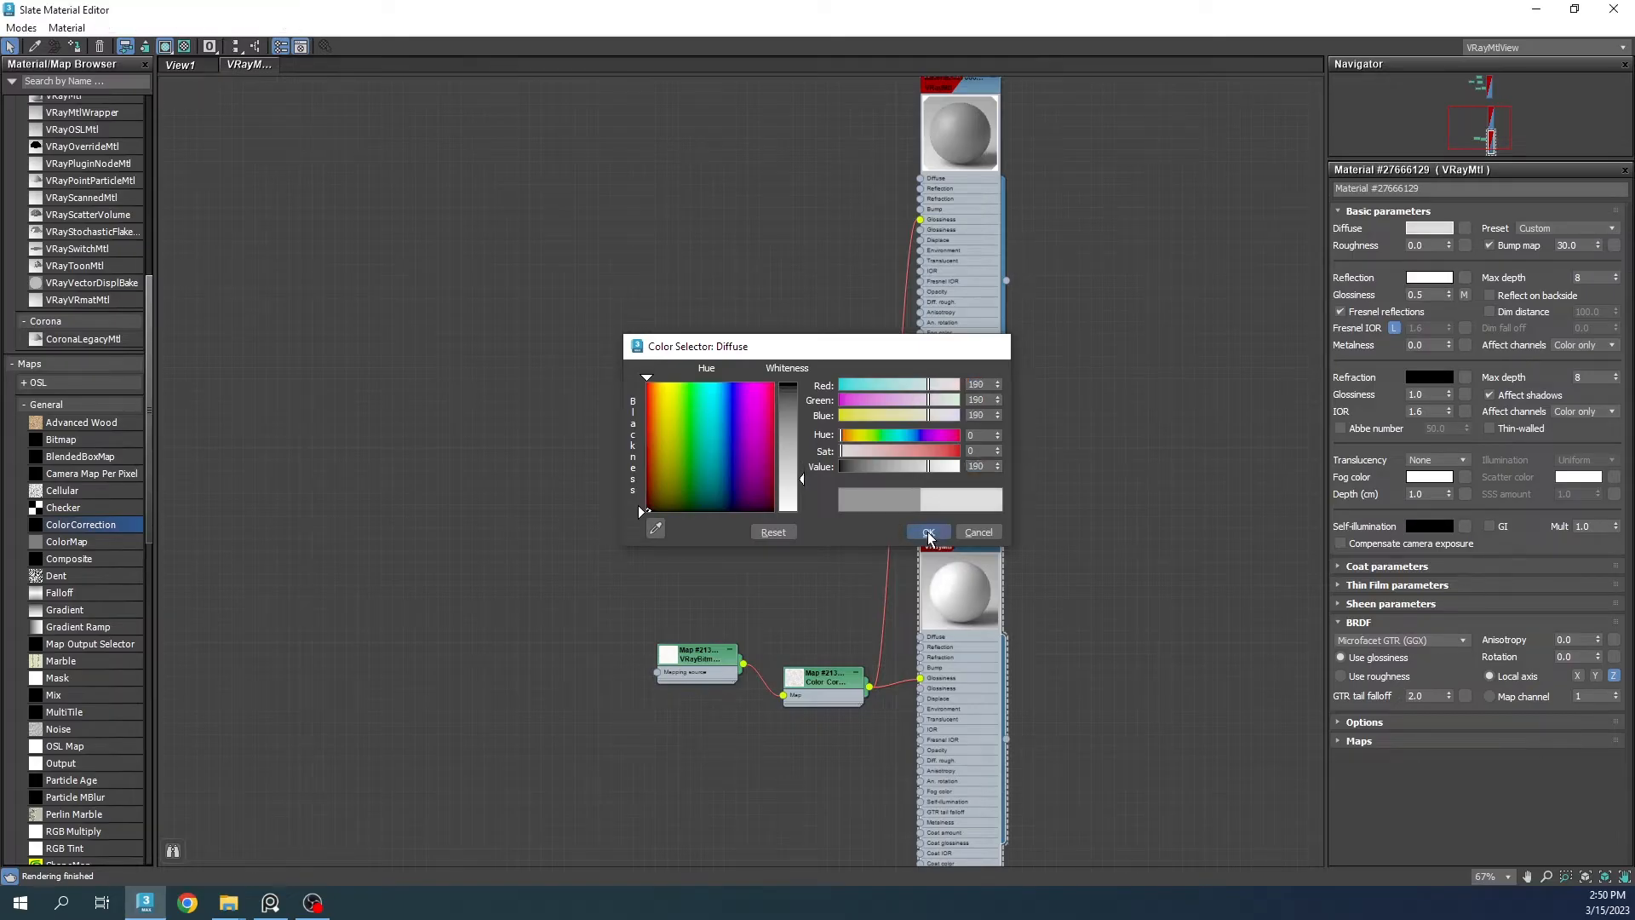
left_click(928, 532)
Step: Assign the light grey material to the ceiling and the window wall, and put the material editor away
left_click_drag(707, 15, 1056, 219)
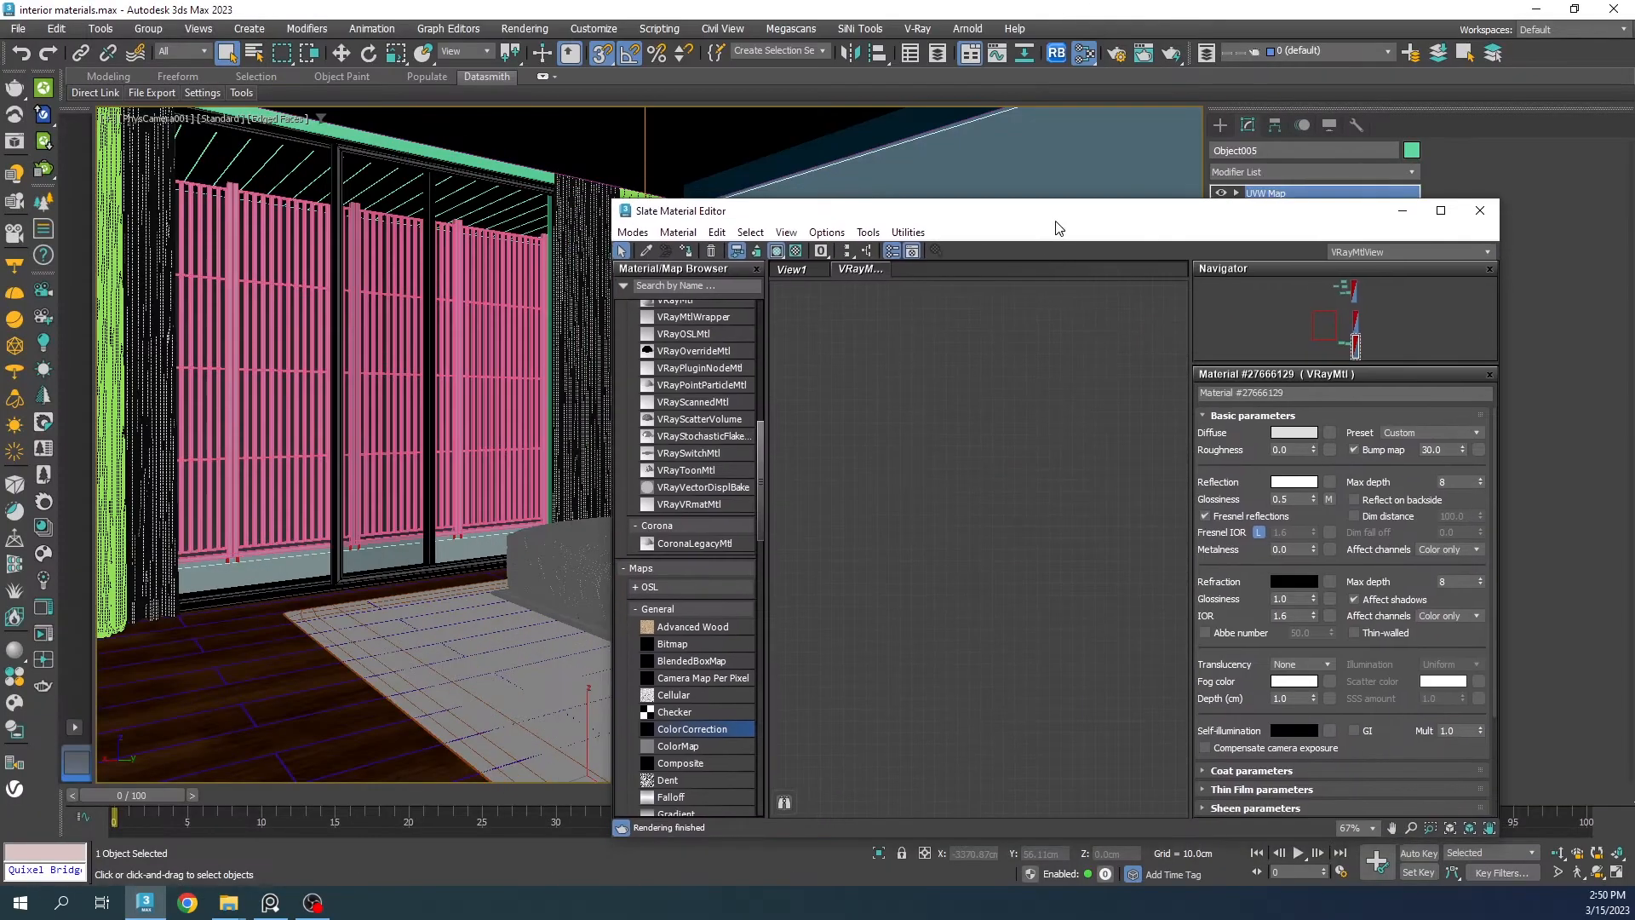
left_click(595, 159)
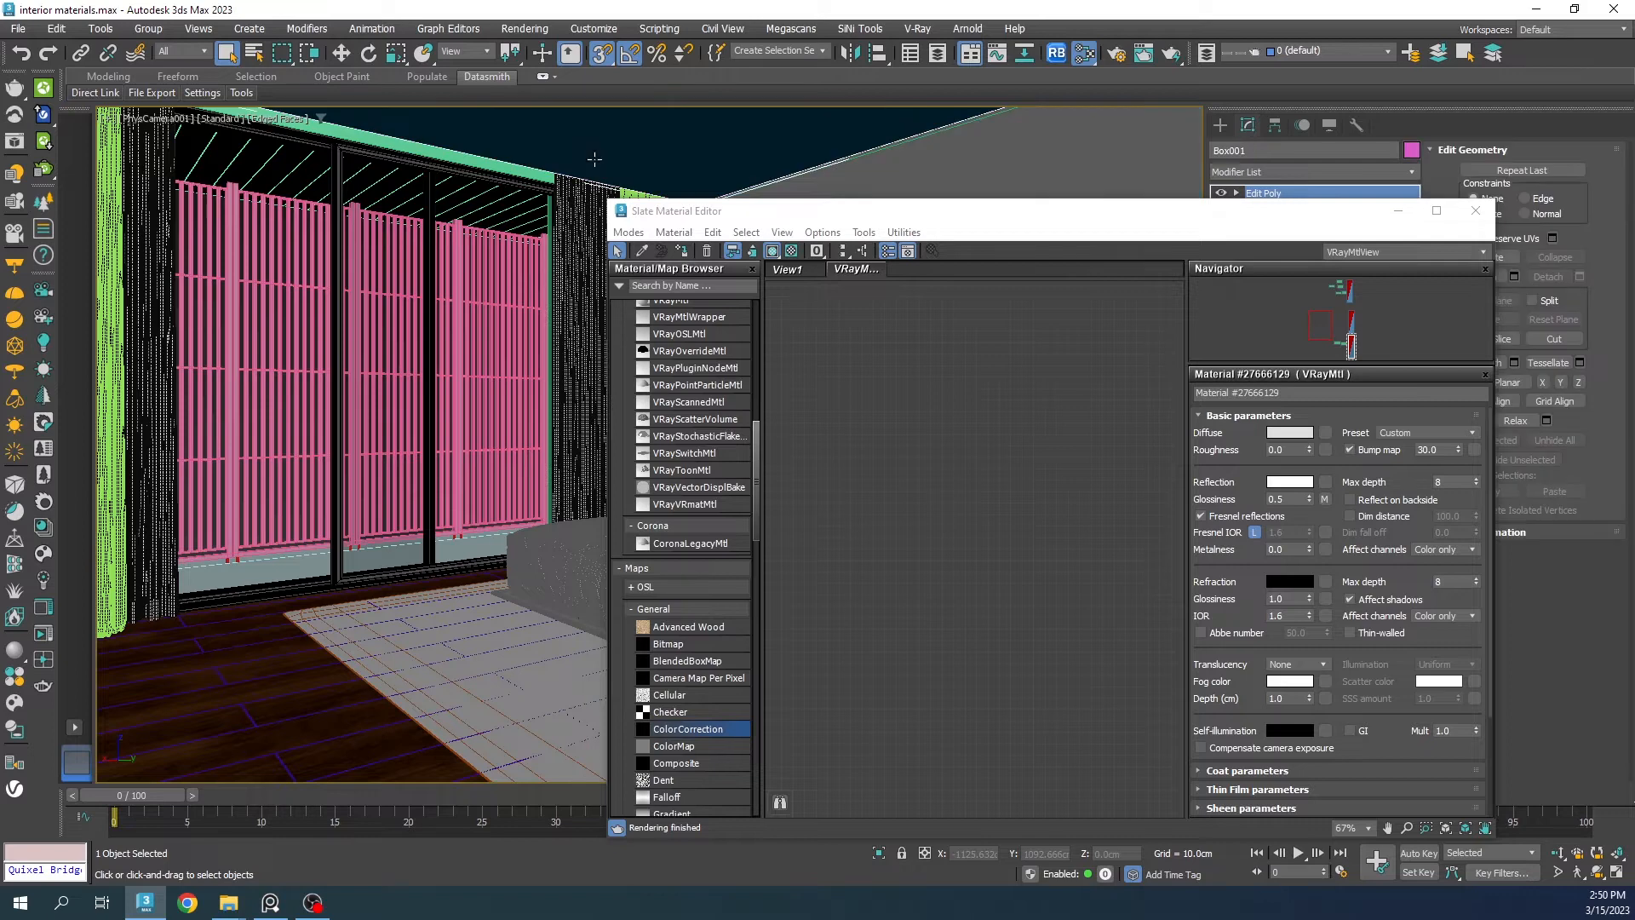
left_click(509, 169, "ctrl")
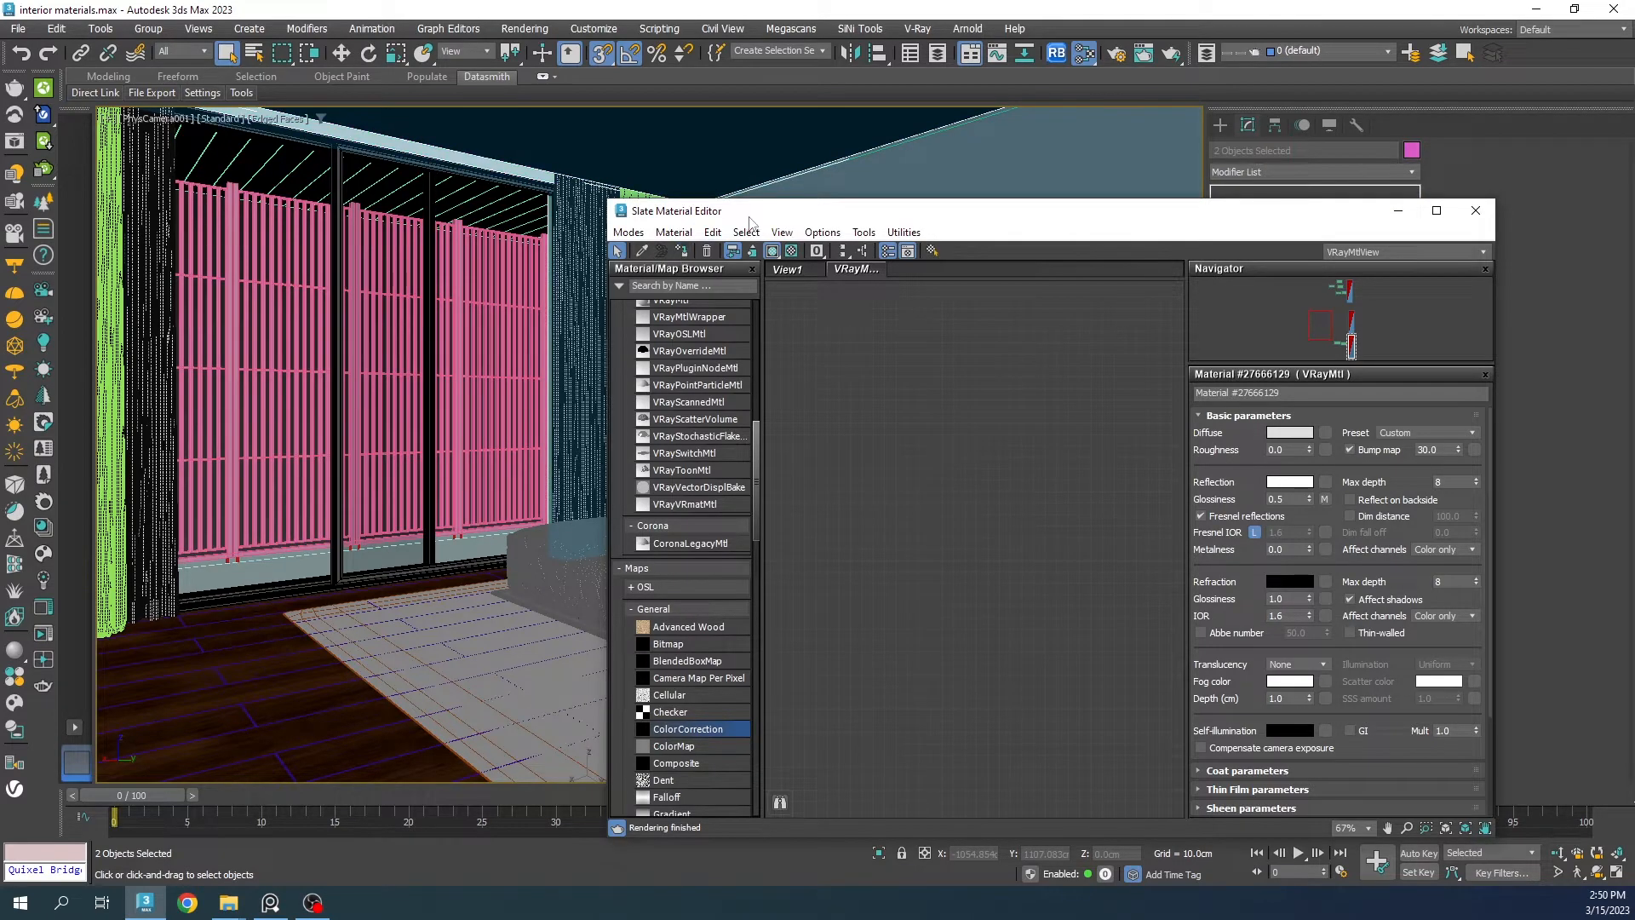
left_click_drag(750, 218, 554, 260)
left_click(1209, 255)
Step: Copy the UVW Map modifier from the wall behind the bed
left_click(912, 291)
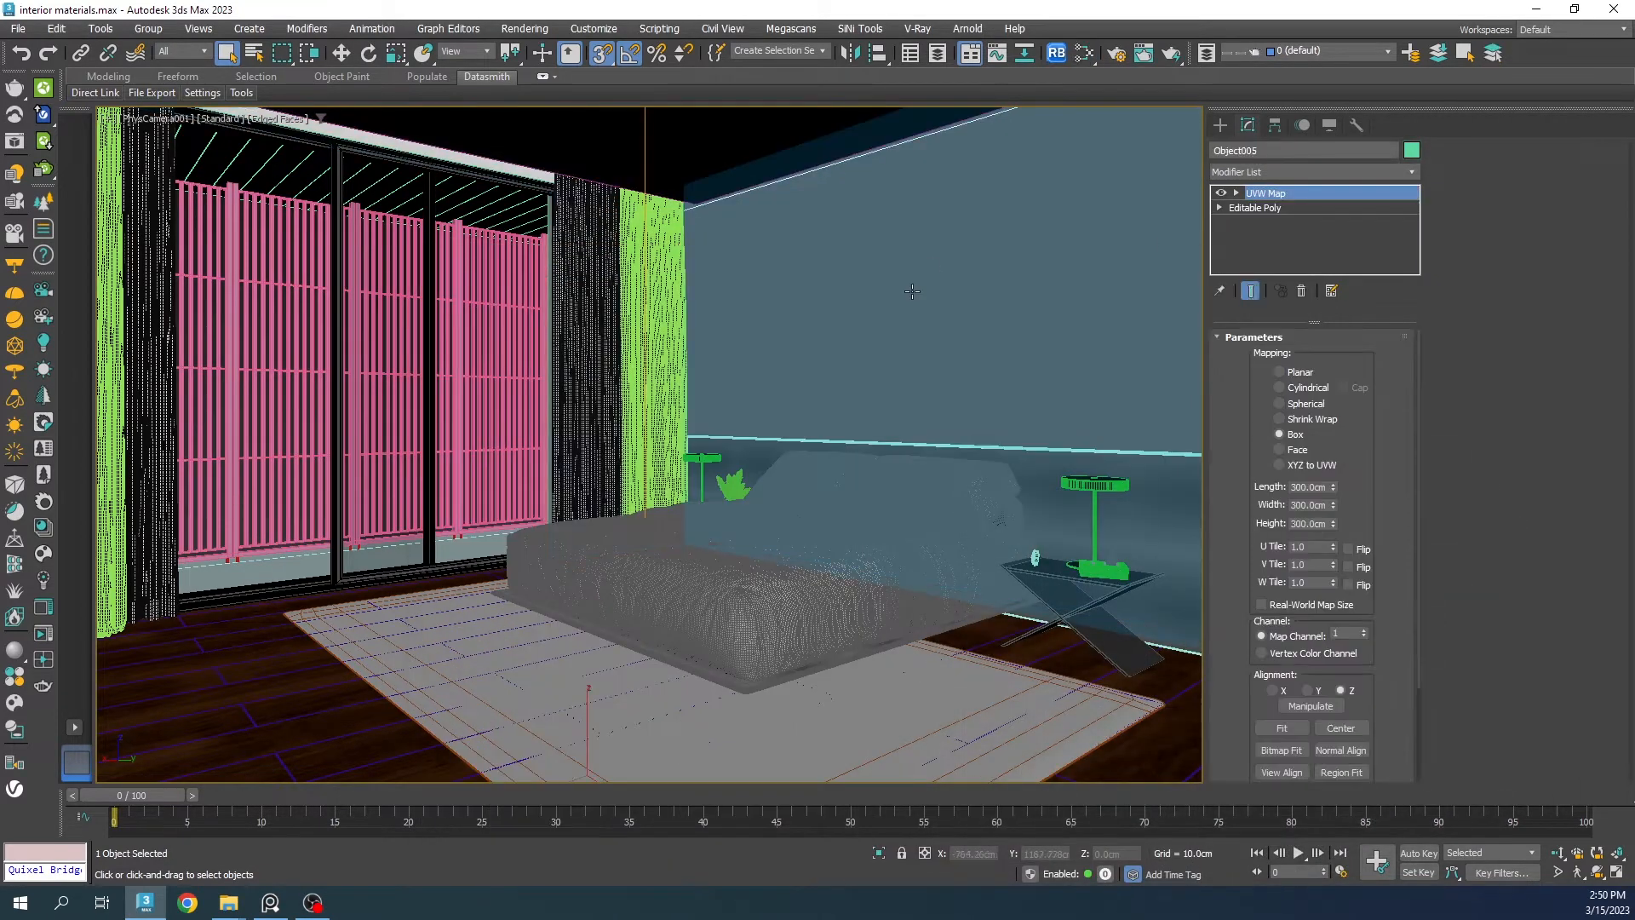
right_click(1261, 194)
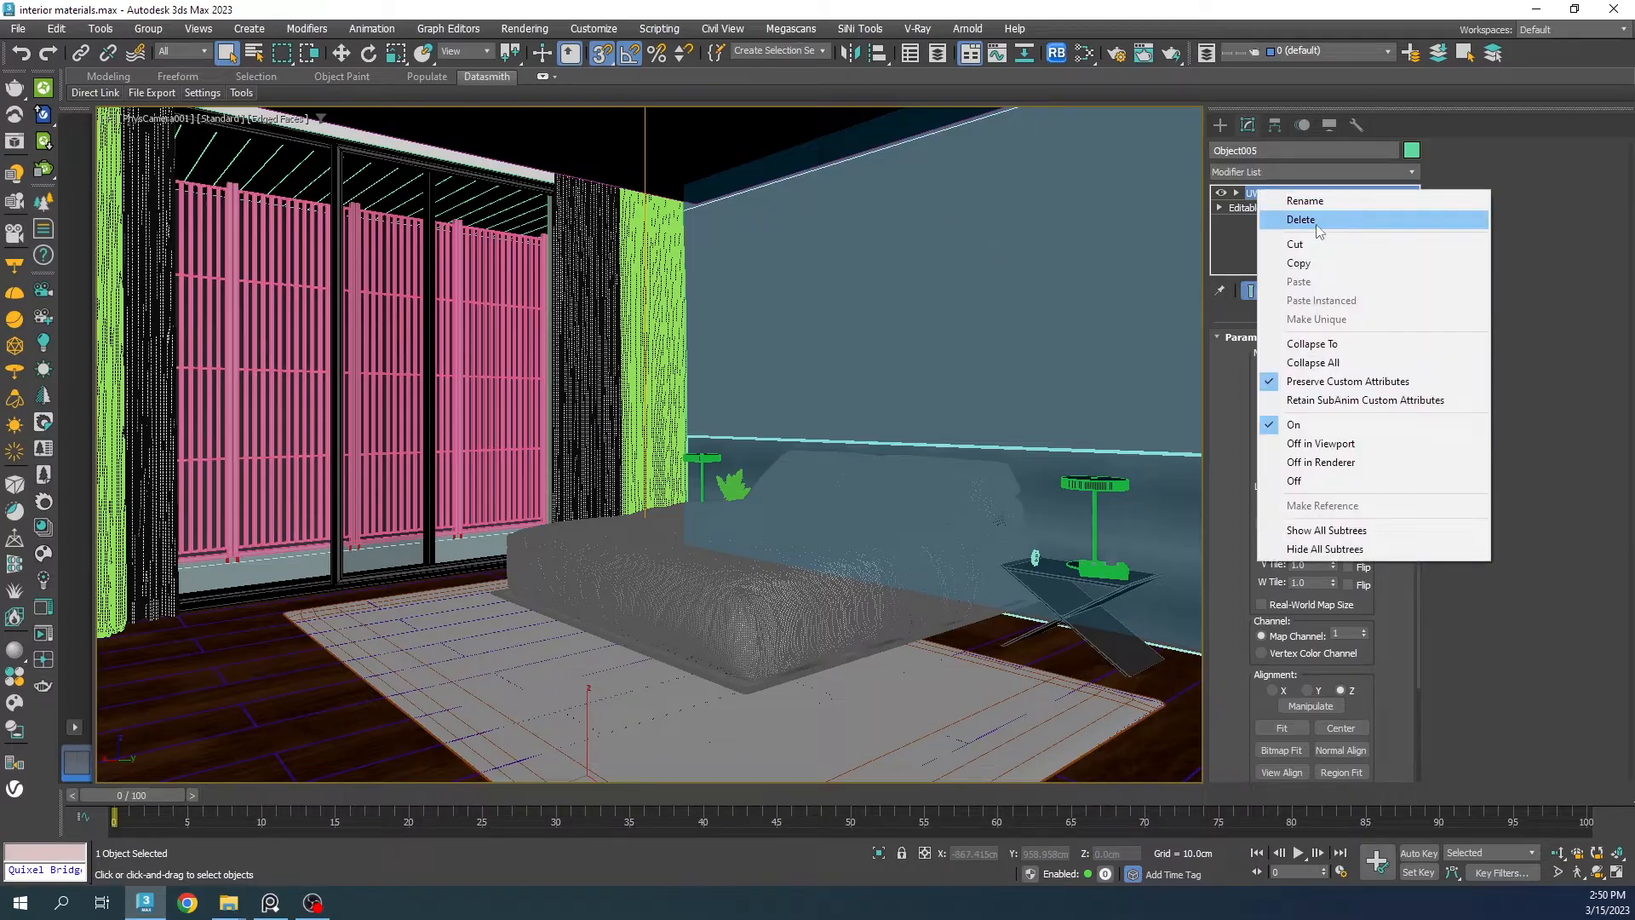
left_click(1310, 269)
Step: Paste the copied UVW Map modifier as an instance onto the ceiling and the upper wall object, and clear the selection
left_click(510, 174)
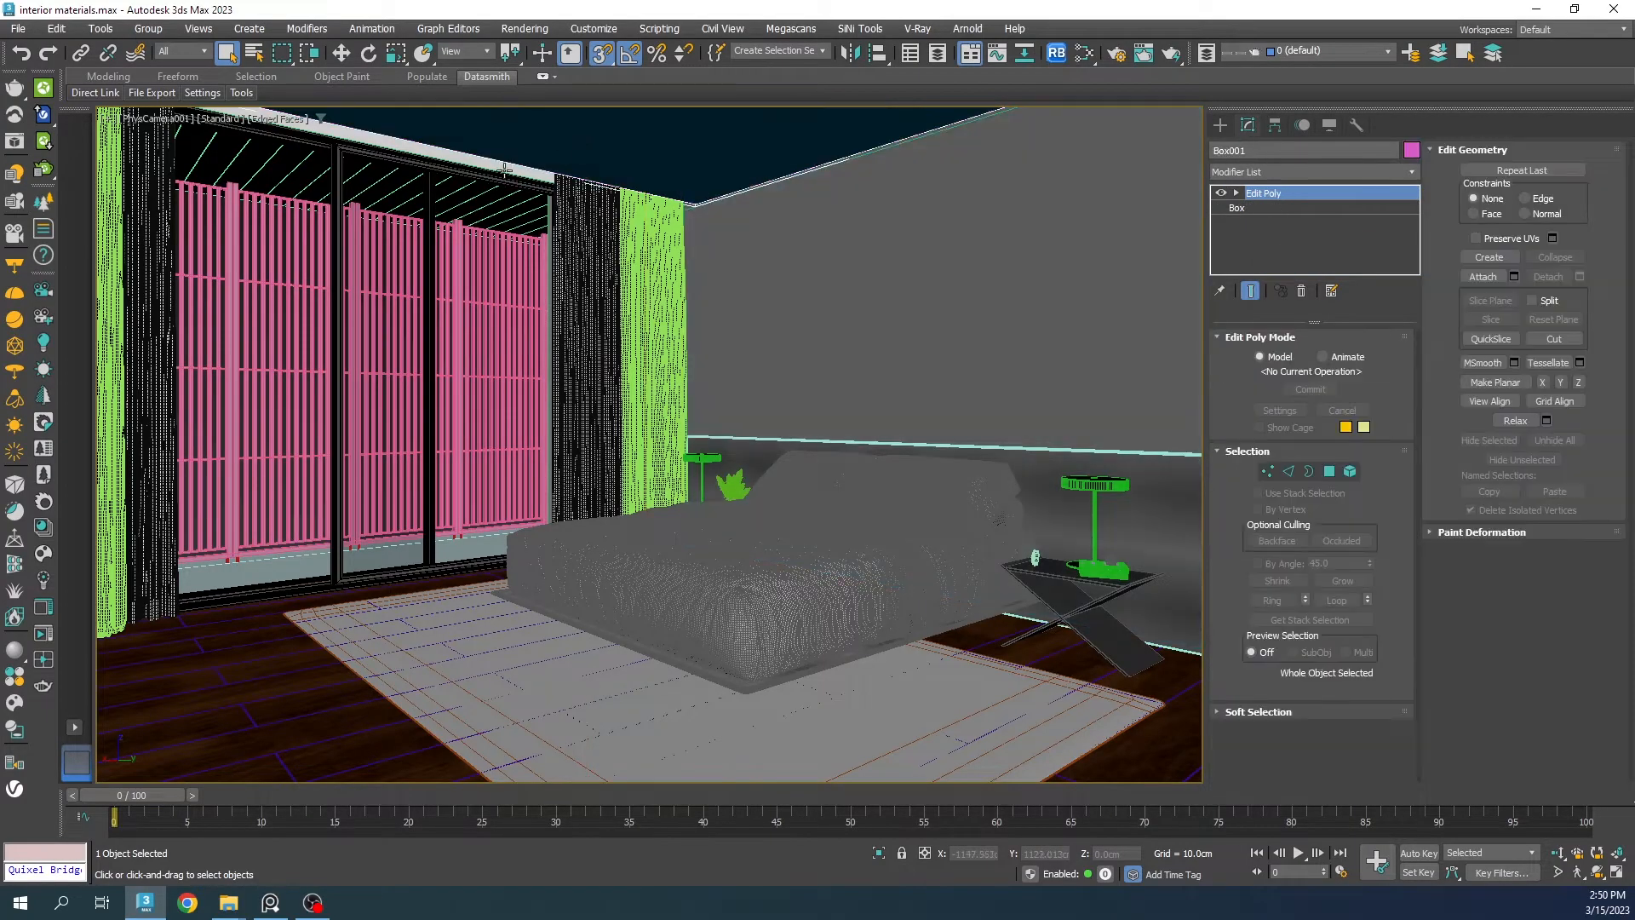
left_click(1112, 201, "ctrl")
right_click(1250, 208)
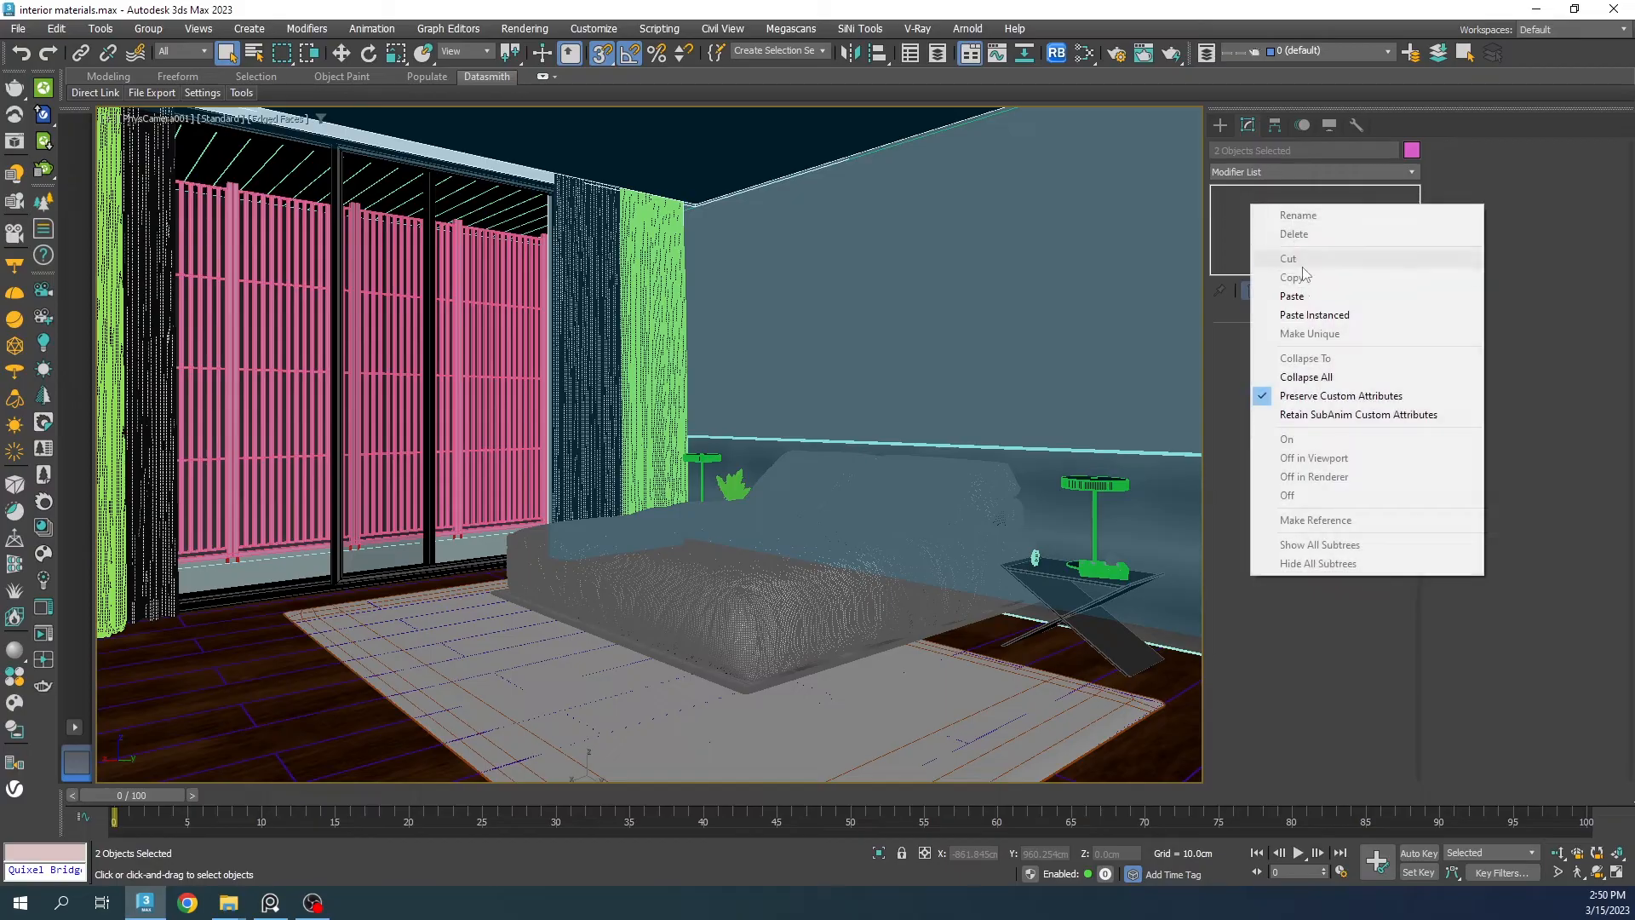
left_click(1314, 314)
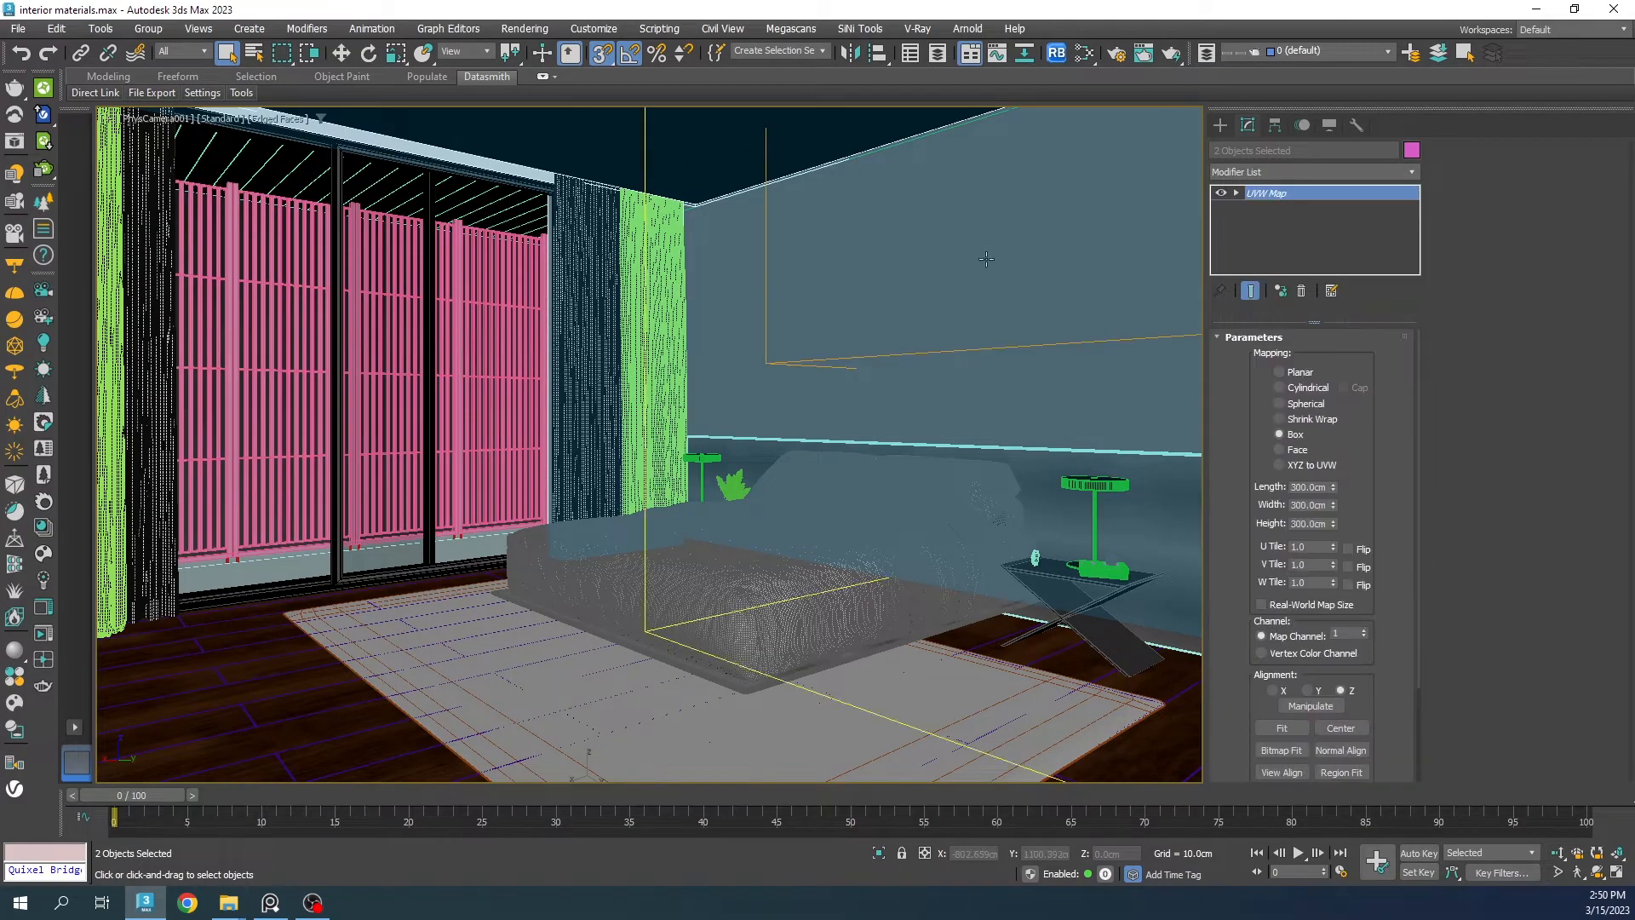
key("ctrl+d")
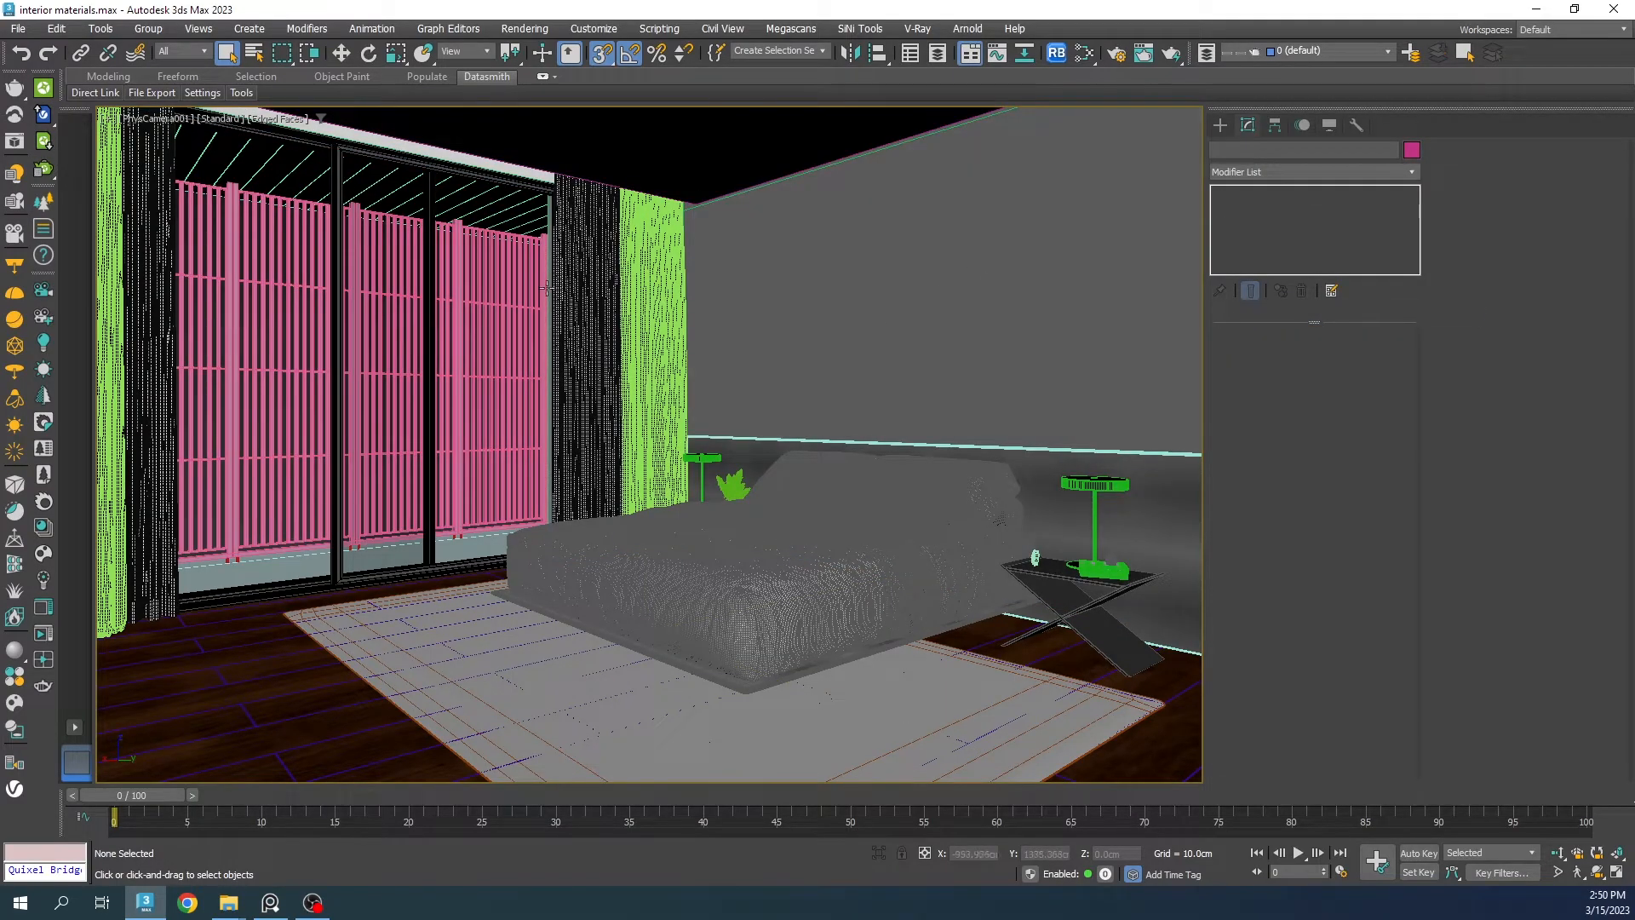
Step: Assign the existing dark wood VRayMtl to all eight slatted shutter panels outside the window and put the material editor away
left_click(467, 297)
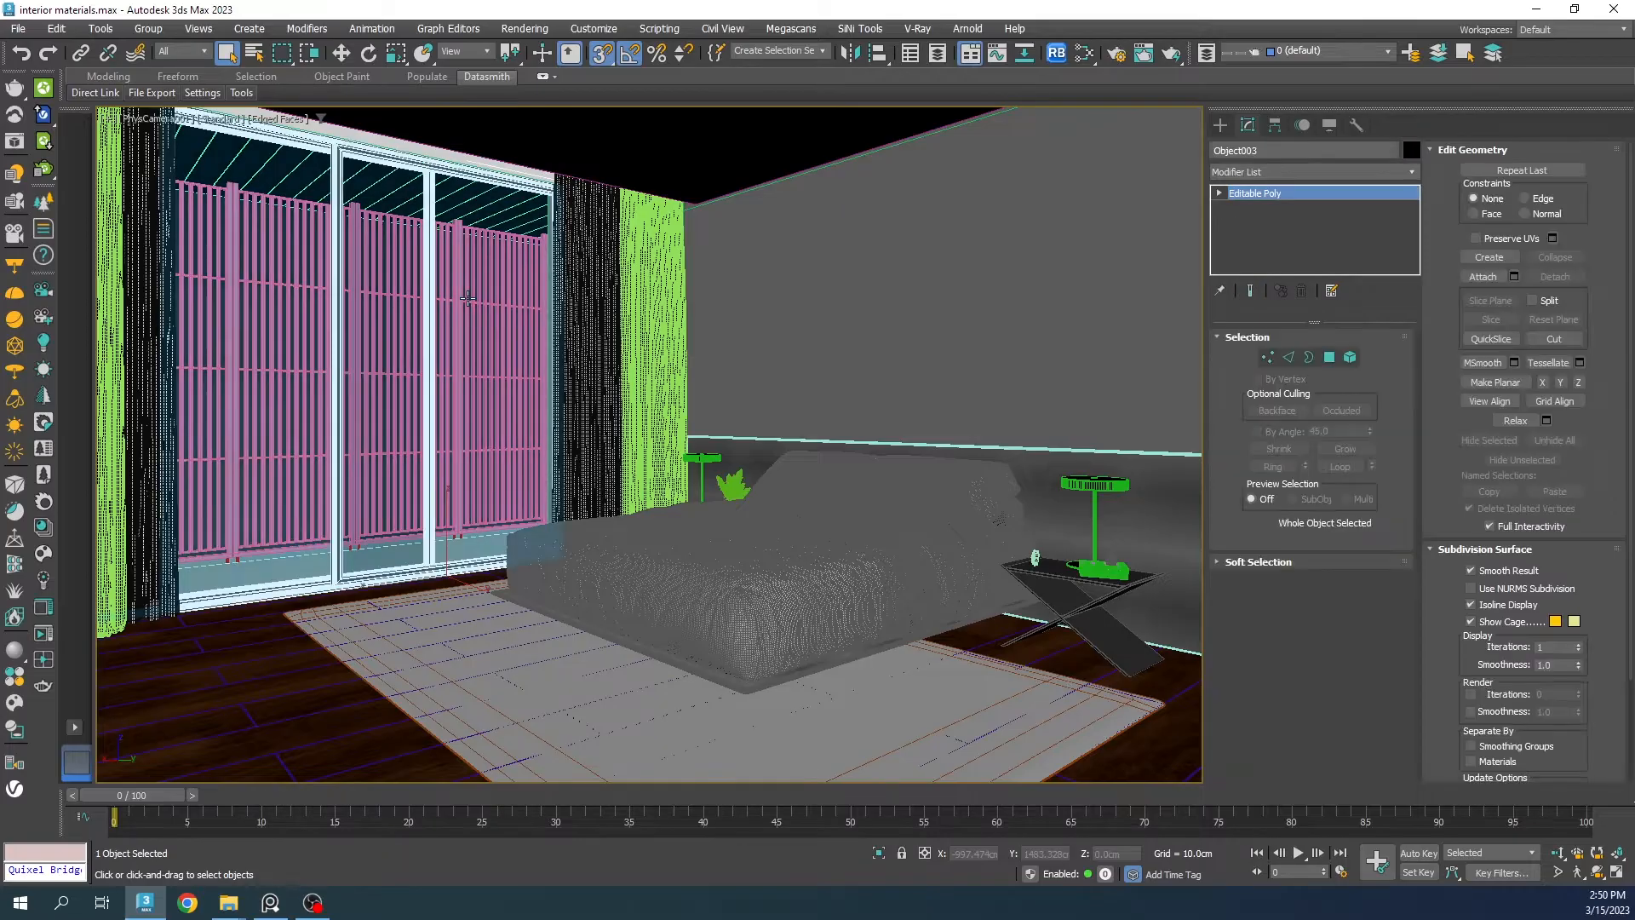
left_click(466, 311)
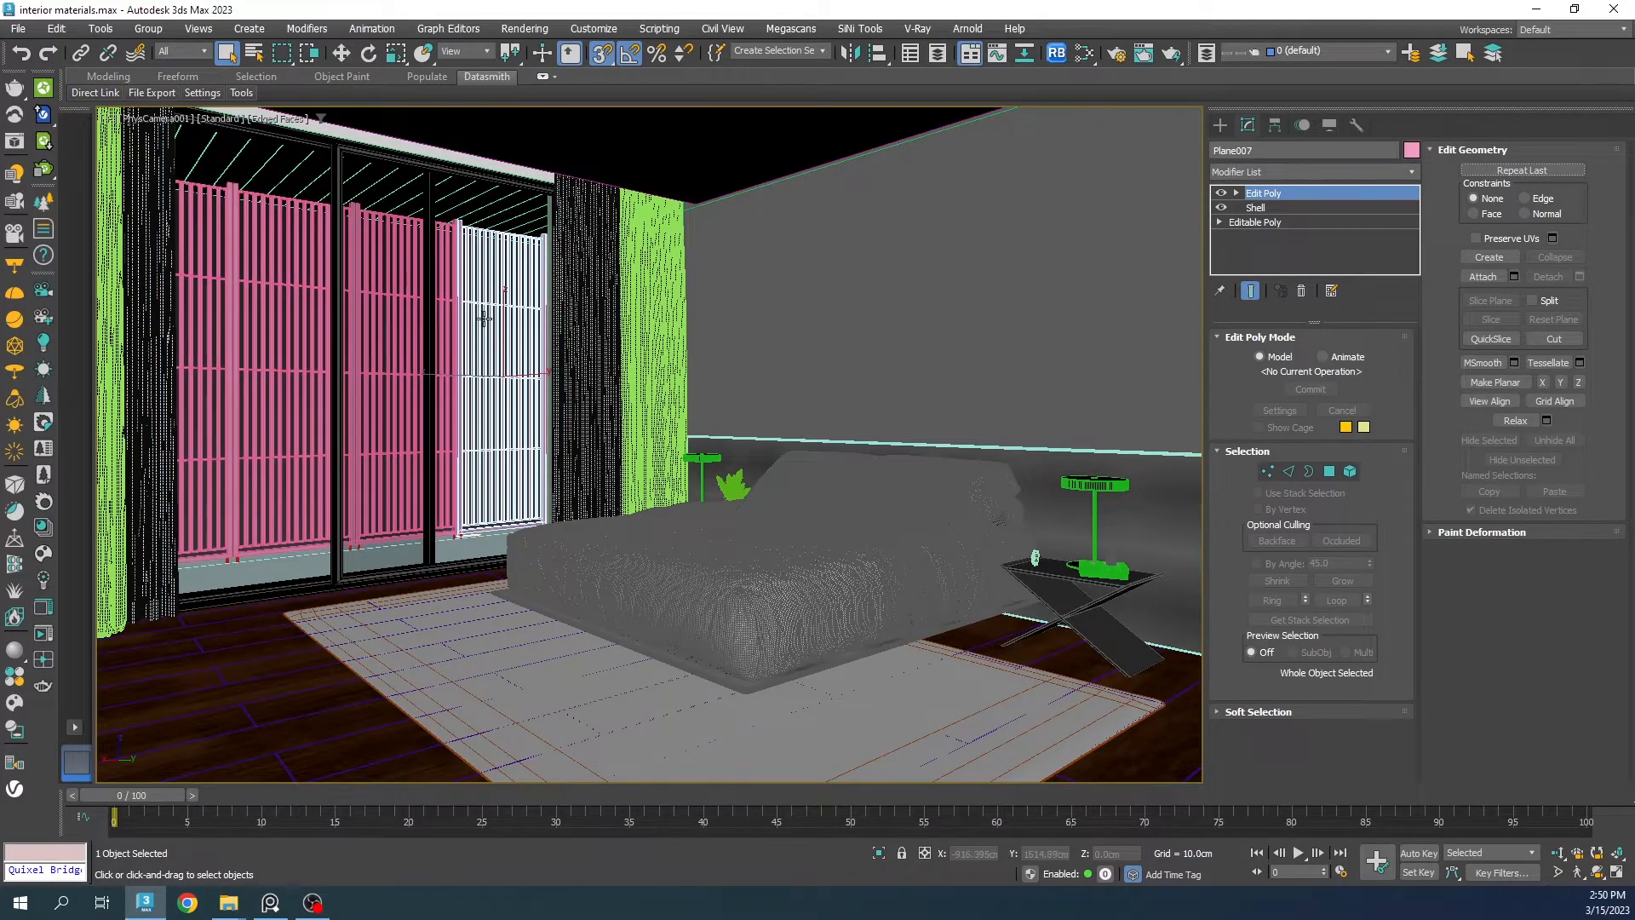
key("z")
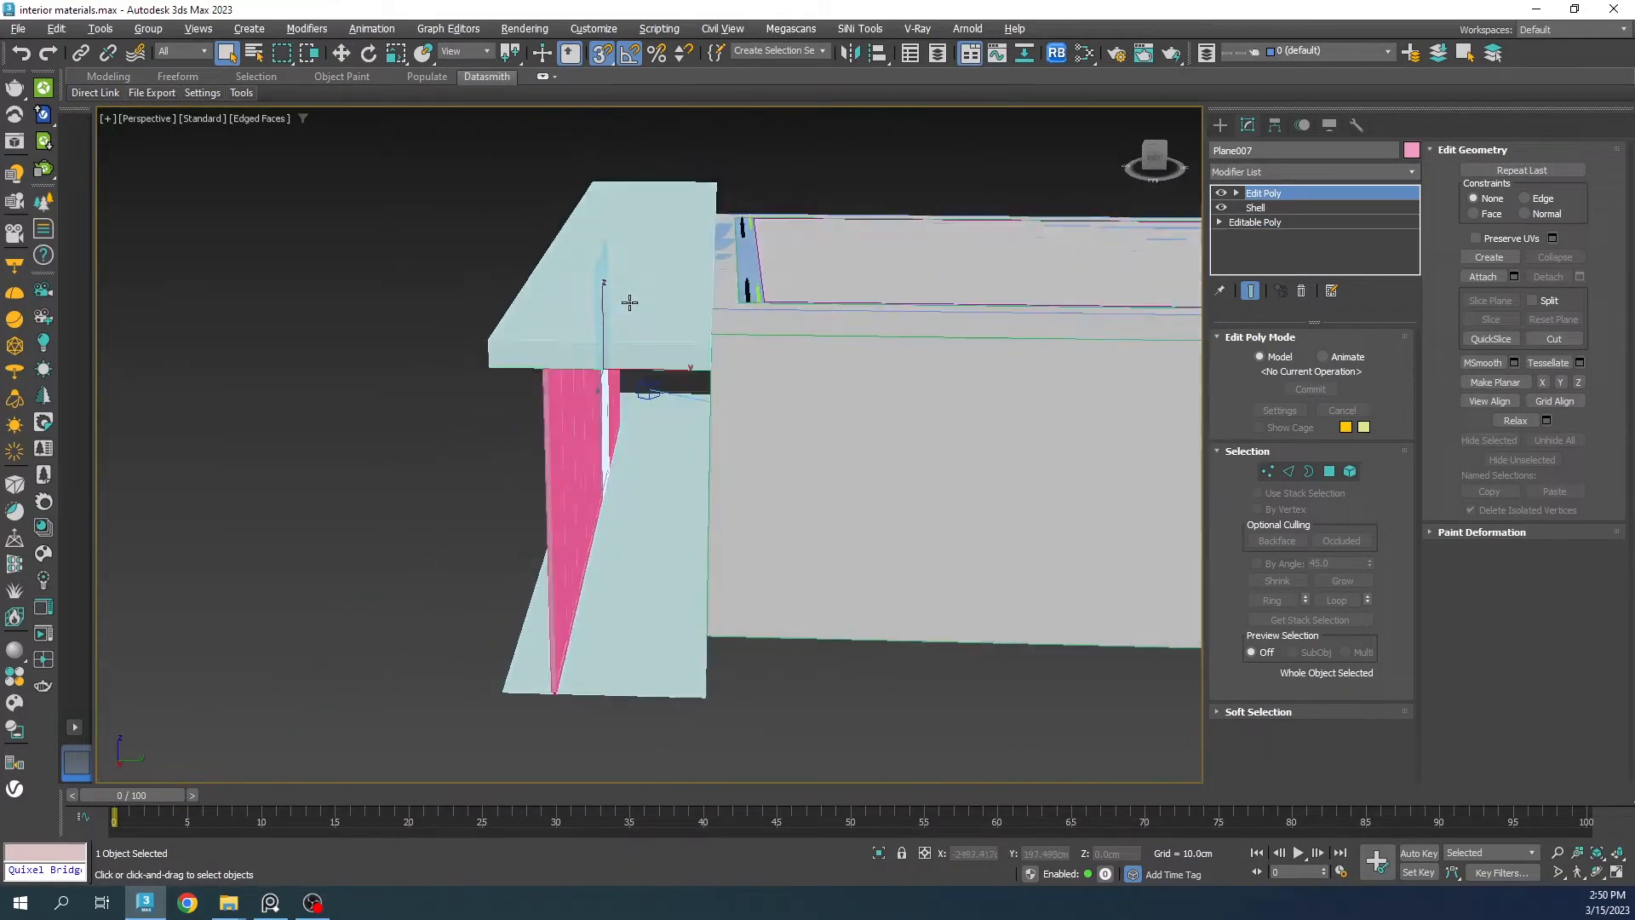
scroll(637, 300, "down", 1)
left_click_drag(637, 300, 521, 341)
middle_click_drag(521, 341, 610, 367, "alt")
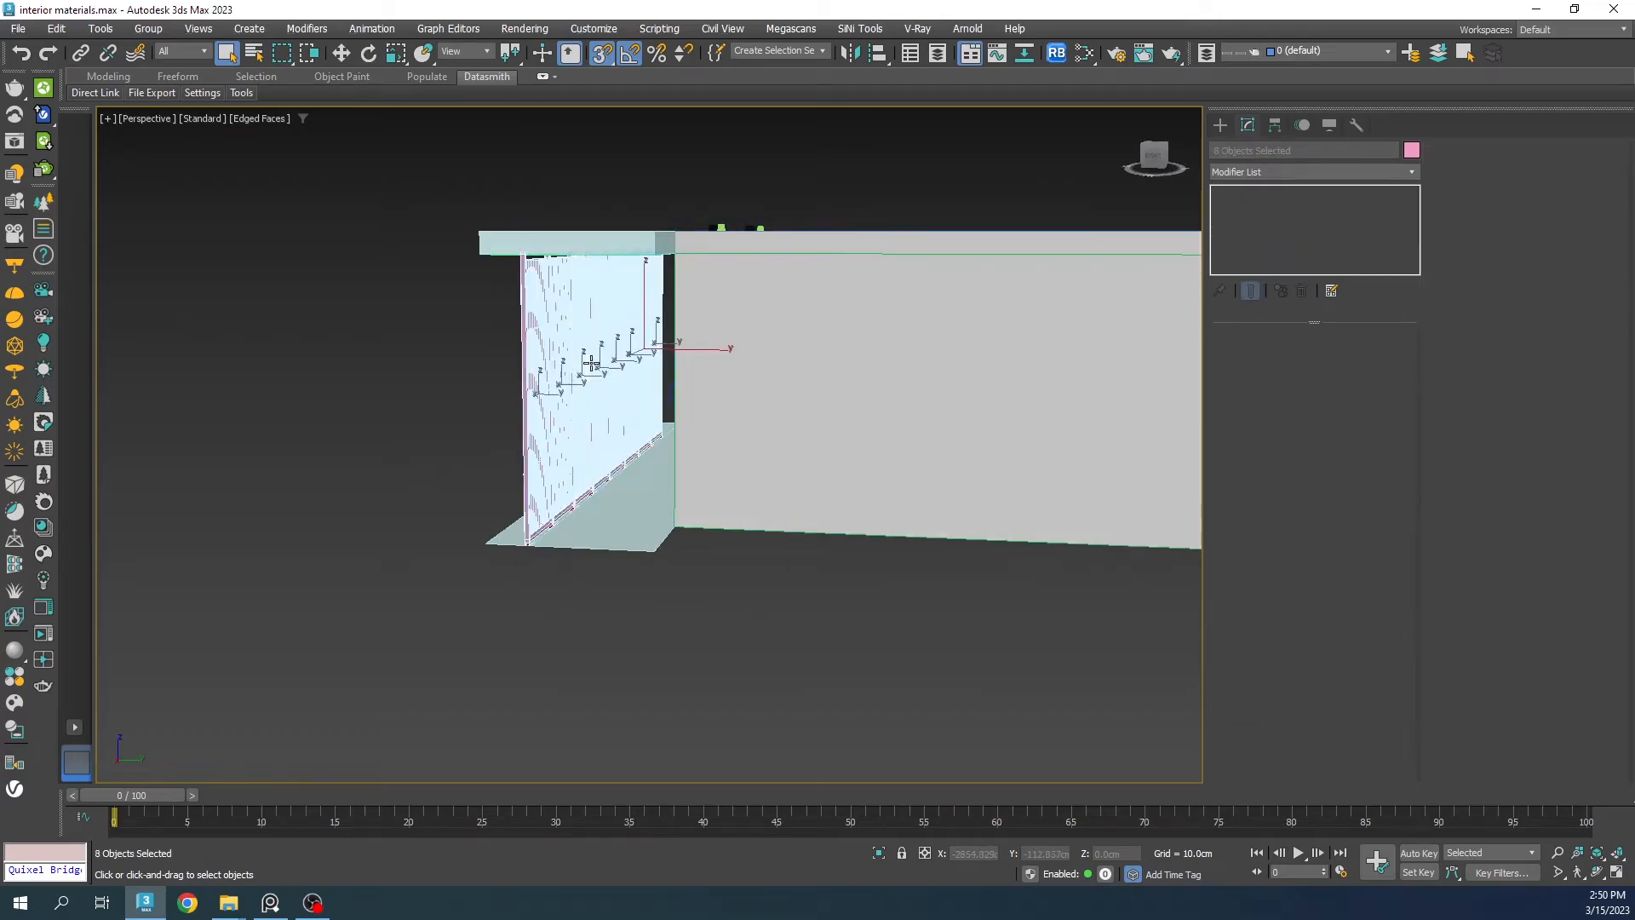
key("m")
scroll(775, 496, "up", 10)
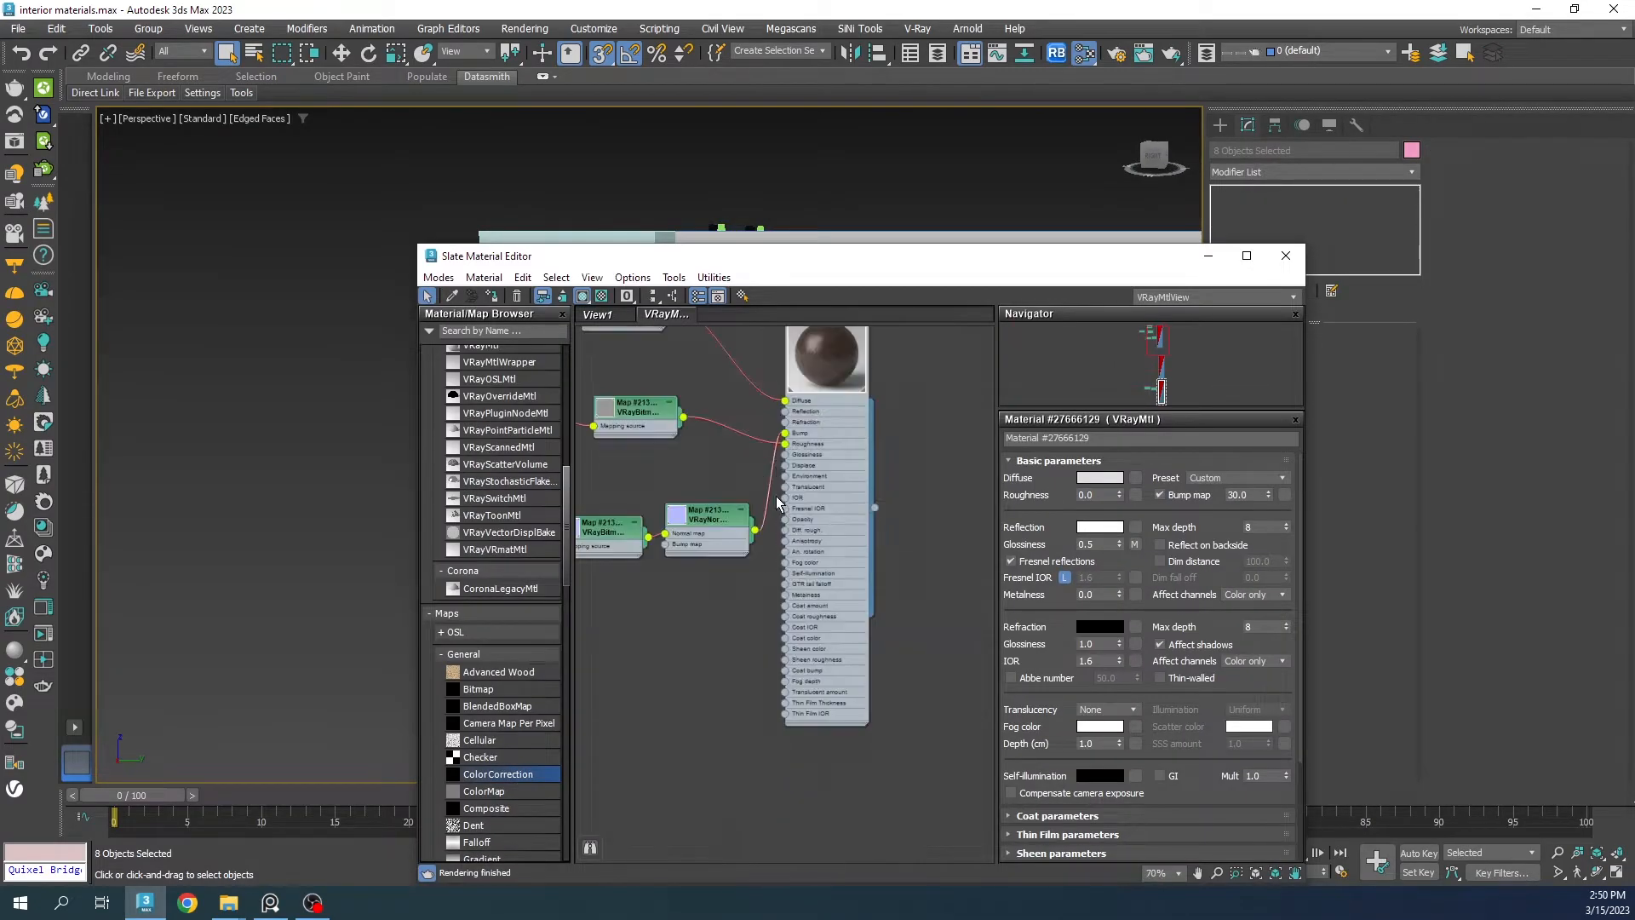
double_click(810, 462)
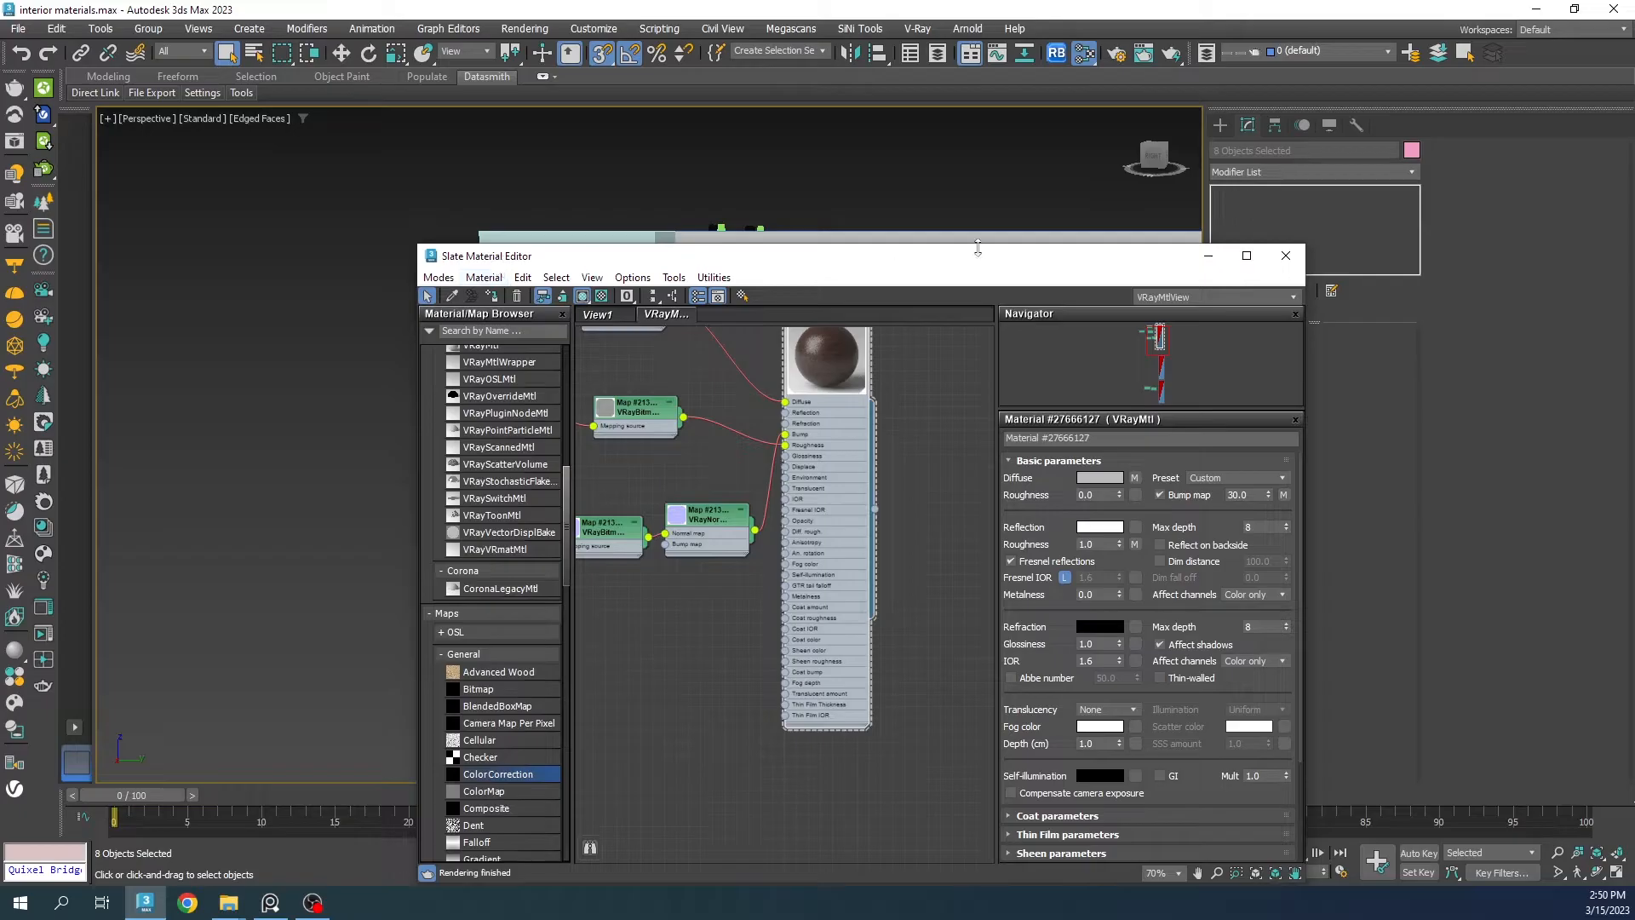
left_click(1208, 256)
Step: Add a UVW Map modifier to the shutter panels with Box mapping and real-world map size enabled
scroll(568, 392, "up", 4)
middle_click_drag(568, 392, 784, 511, "alt")
scroll(784, 511, "up", 5)
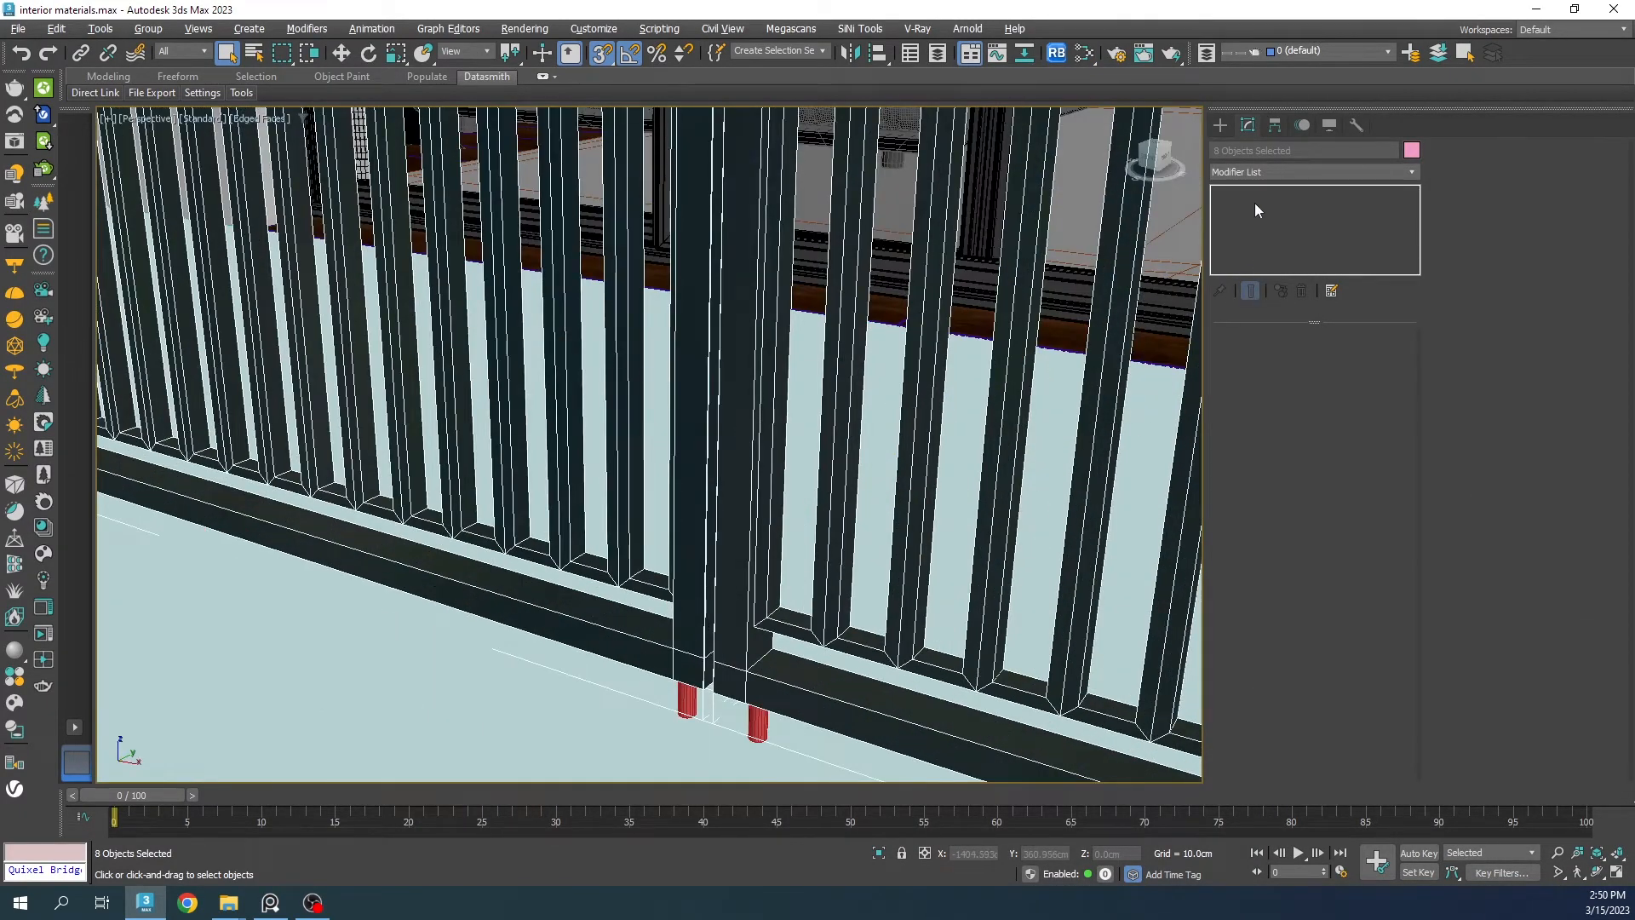
left_click(1252, 173)
type("uvw")
key("Return")
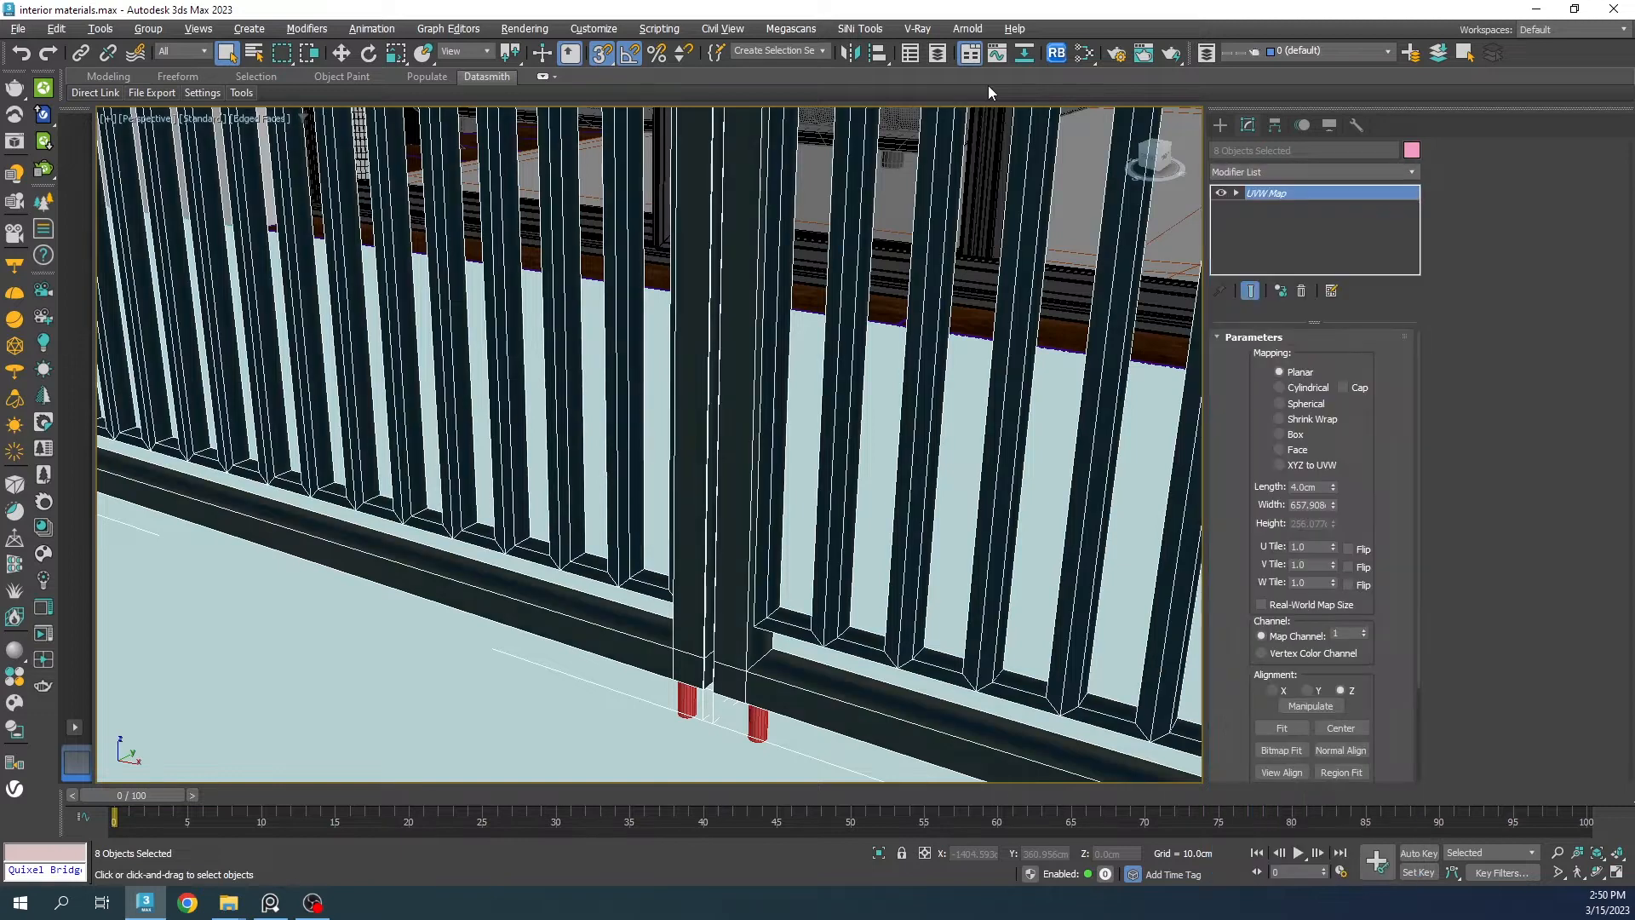
left_click(1290, 435)
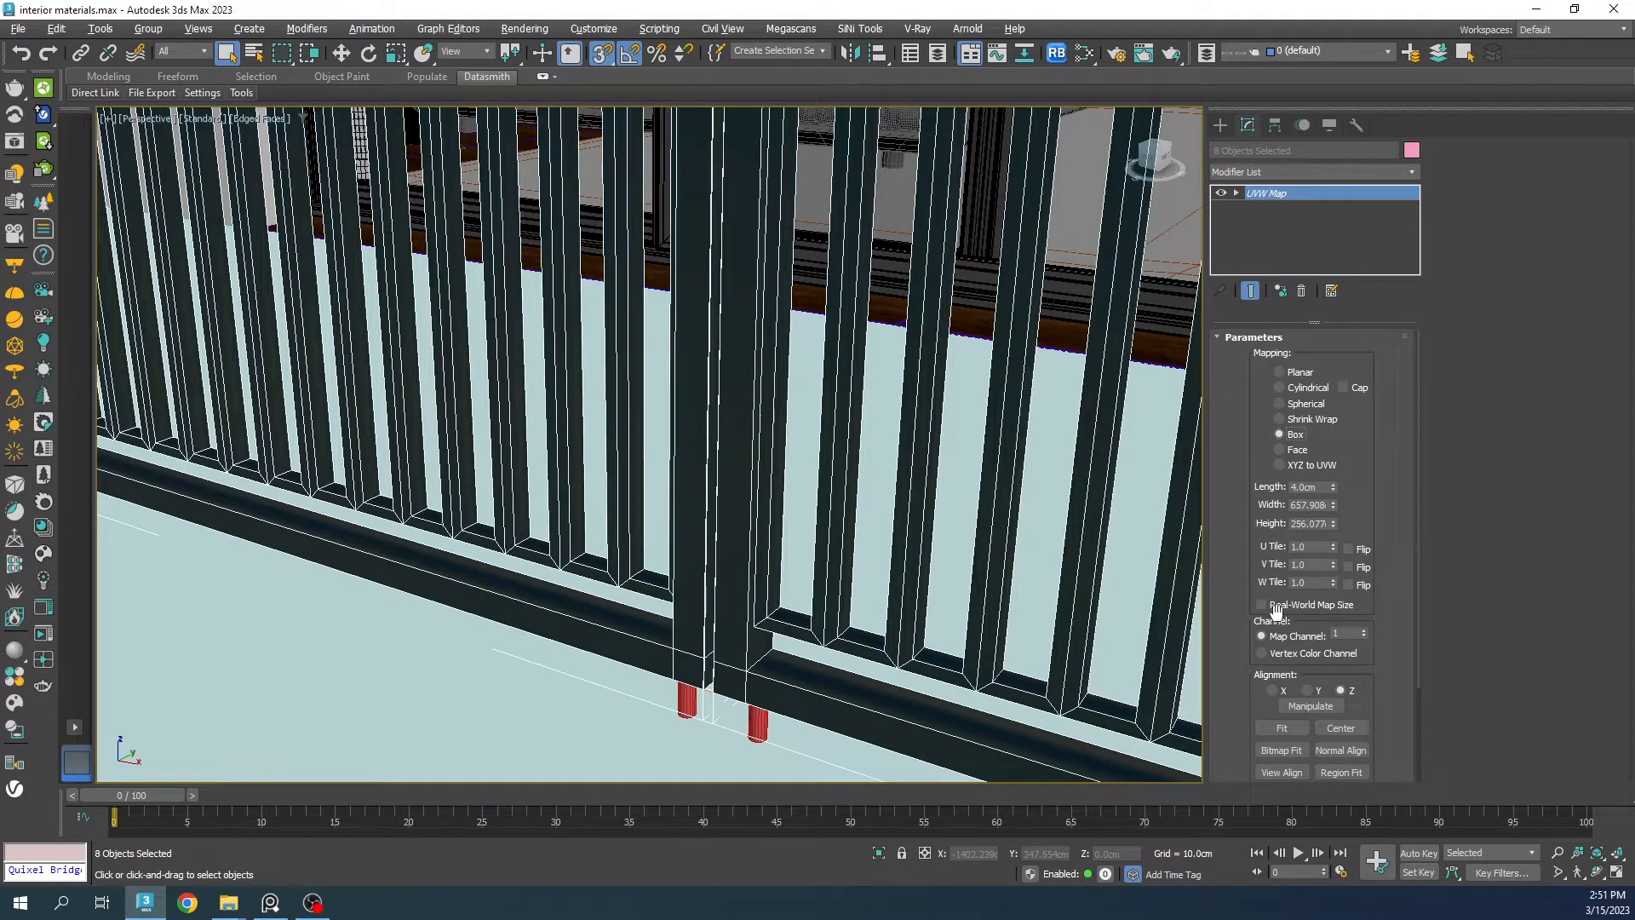
left_click(1275, 608)
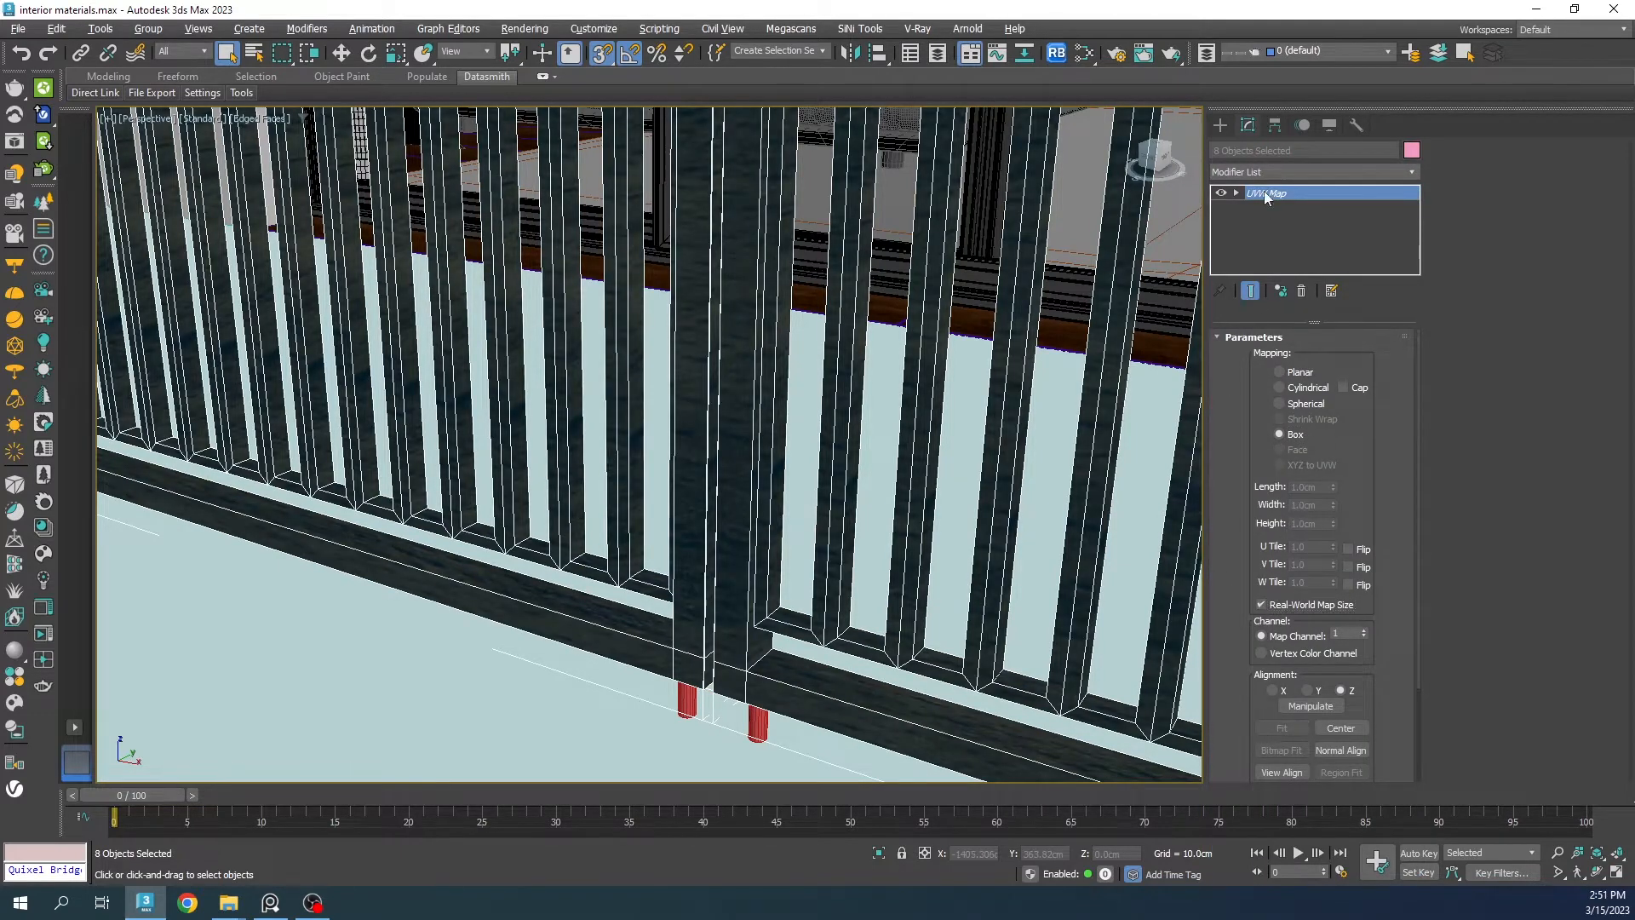
Step: Rotate the shutter panels' UVW Map gizmo with snapping off so the wood grain runs along the slats, and leave gizmo editing
key("e")
key("z")
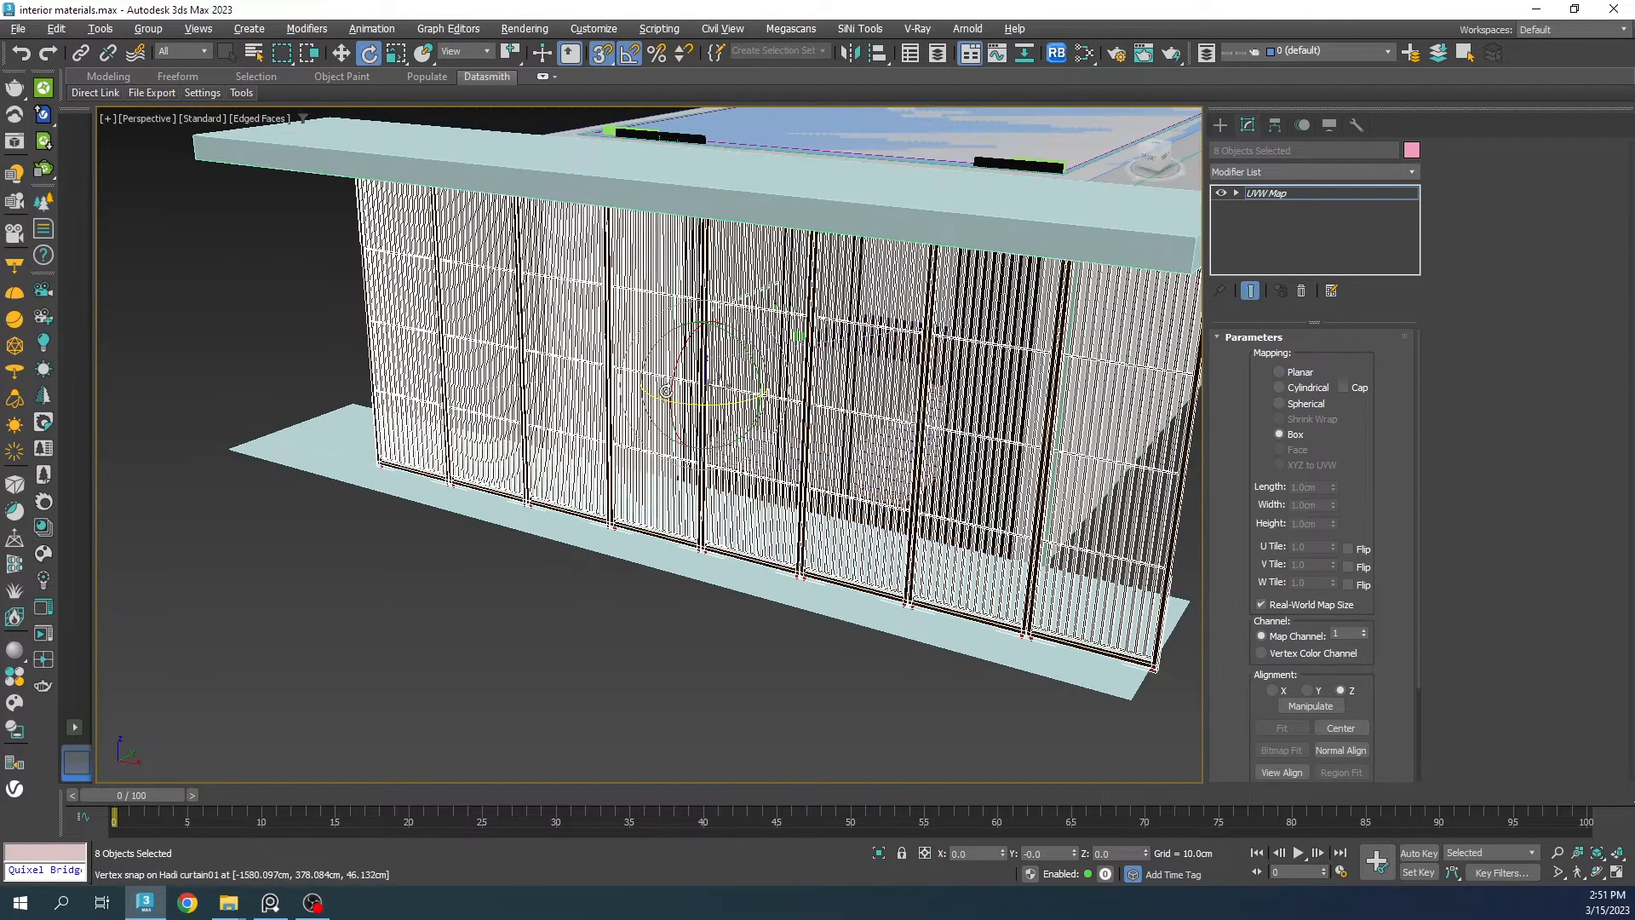
scroll(732, 360, "up", 5)
key("s")
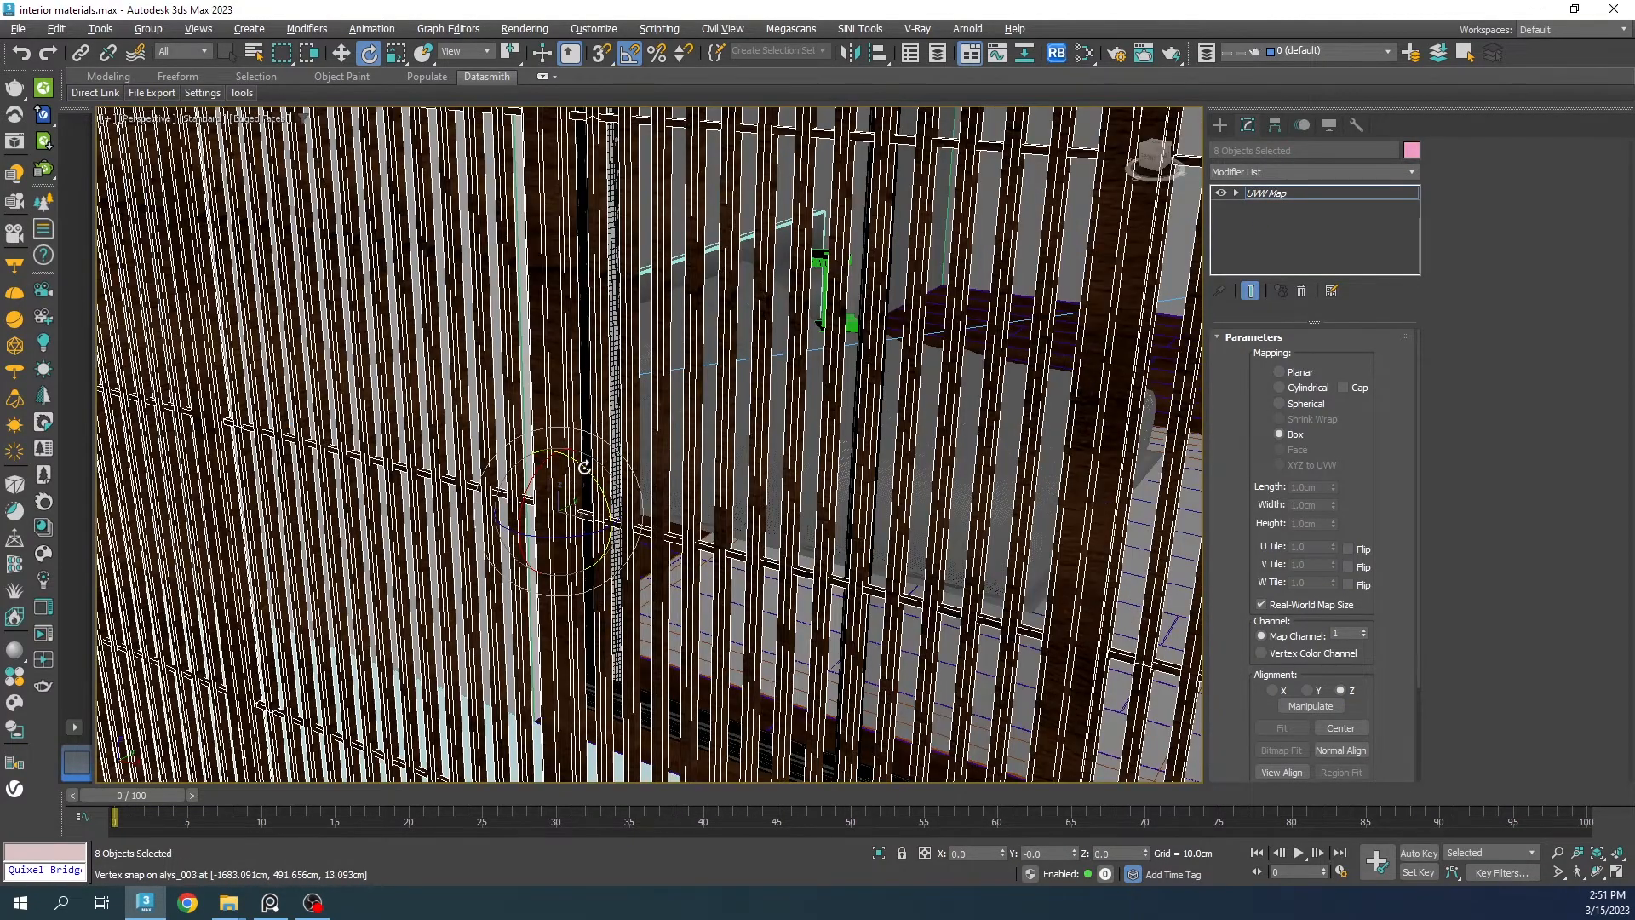
left_click_drag(584, 466, 651, 502)
scroll(651, 502, "down", 10)
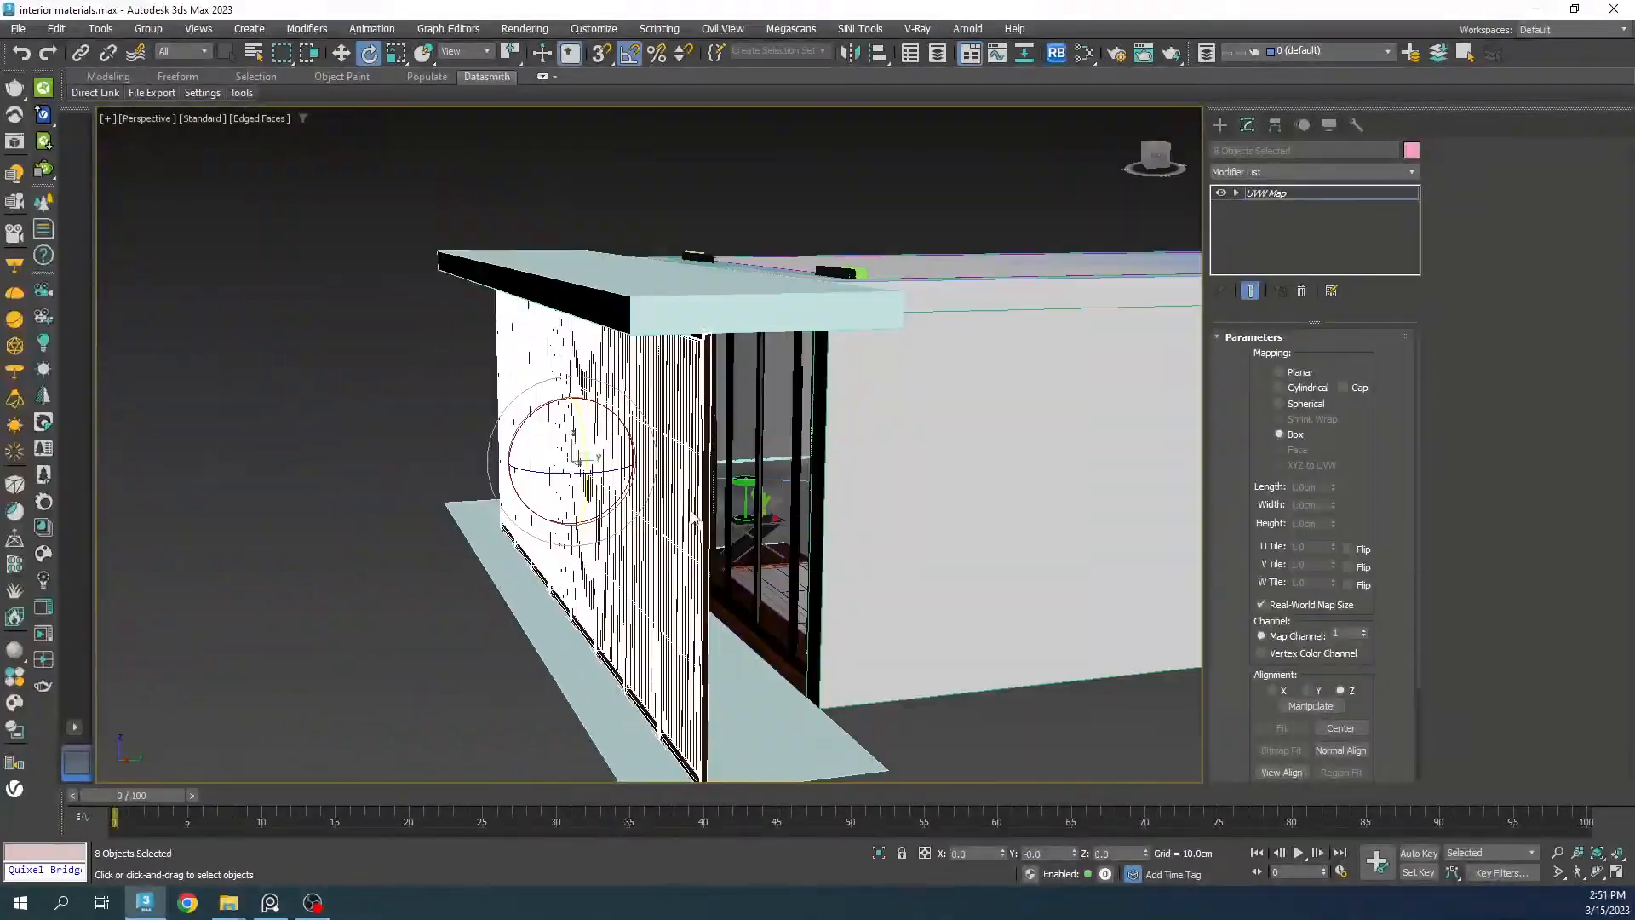
scroll(691, 518, "up", 5)
middle_click_drag(699, 541, 724, 550, "alt")
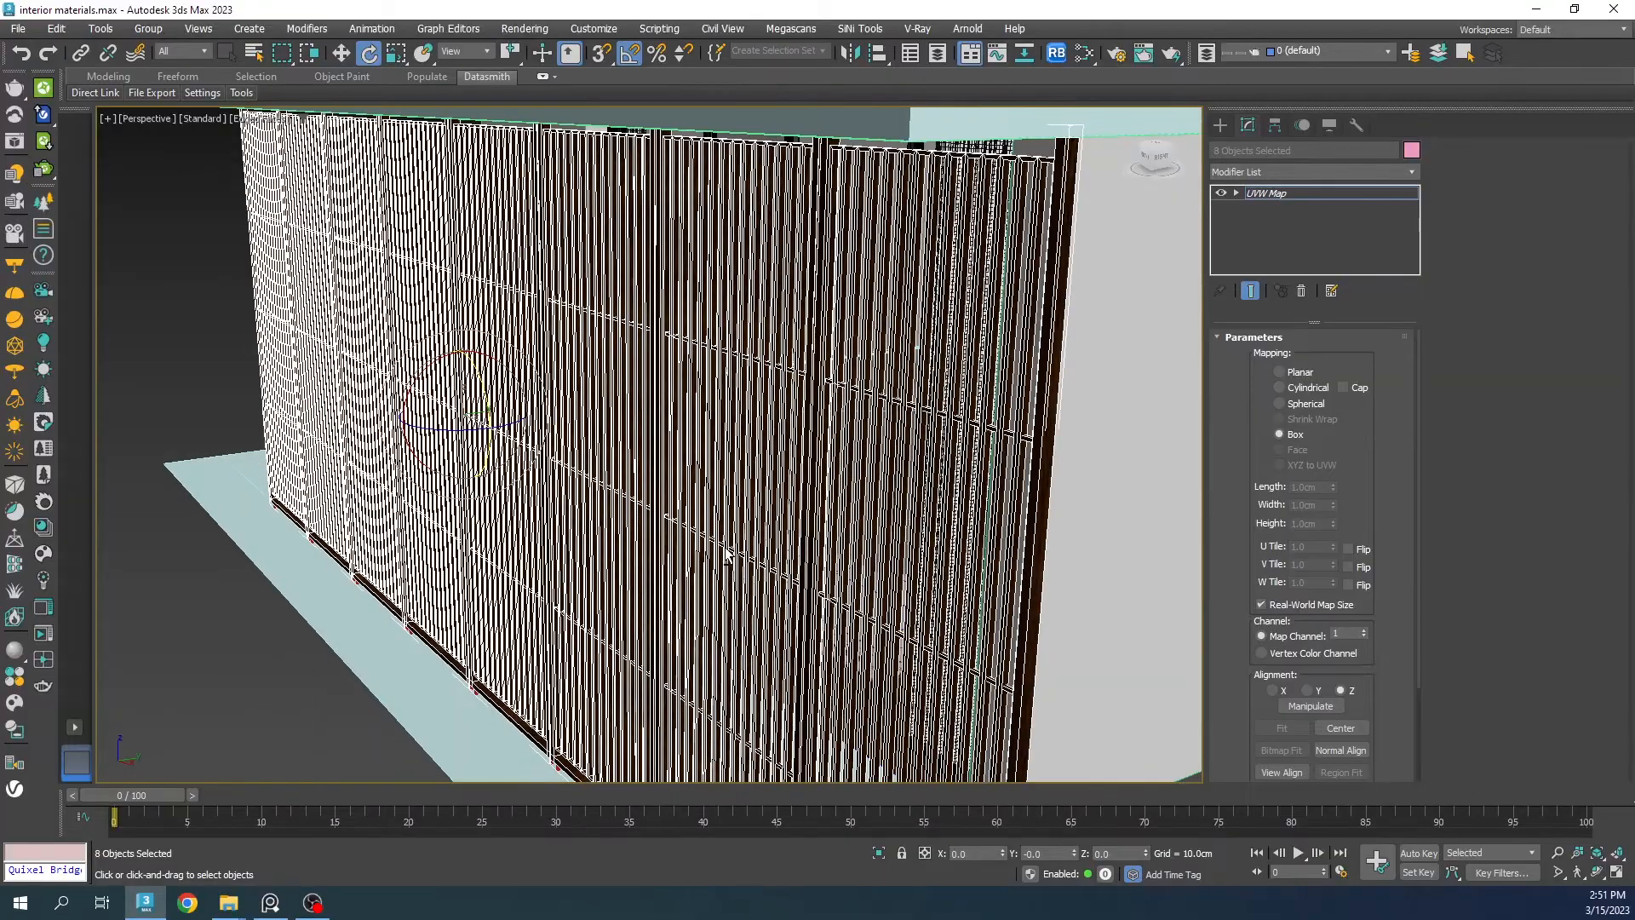
key("F4")
scroll(969, 443, "up", 3)
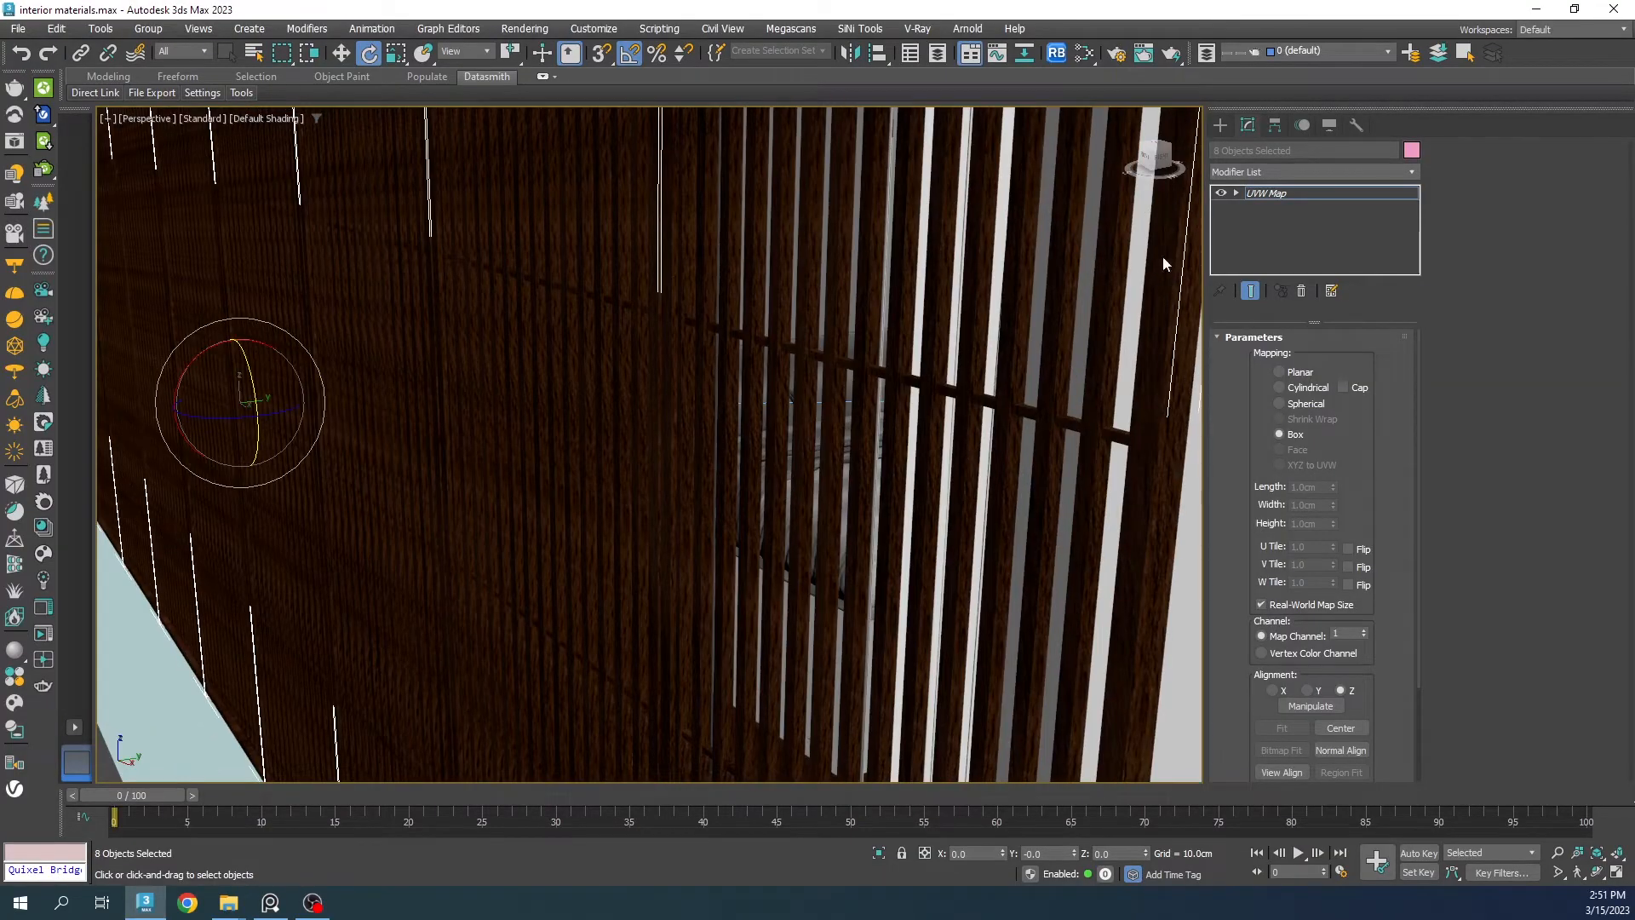
left_click(1301, 196)
Step: Select the FloorGenerator plank plane under the exterior canopy and create a new VRayMtl in an empty area of the material graph
scroll(624, 430, "down", 5)
middle_click_drag(614, 436, 569, 380, "alt")
scroll(570, 380, "down", 2)
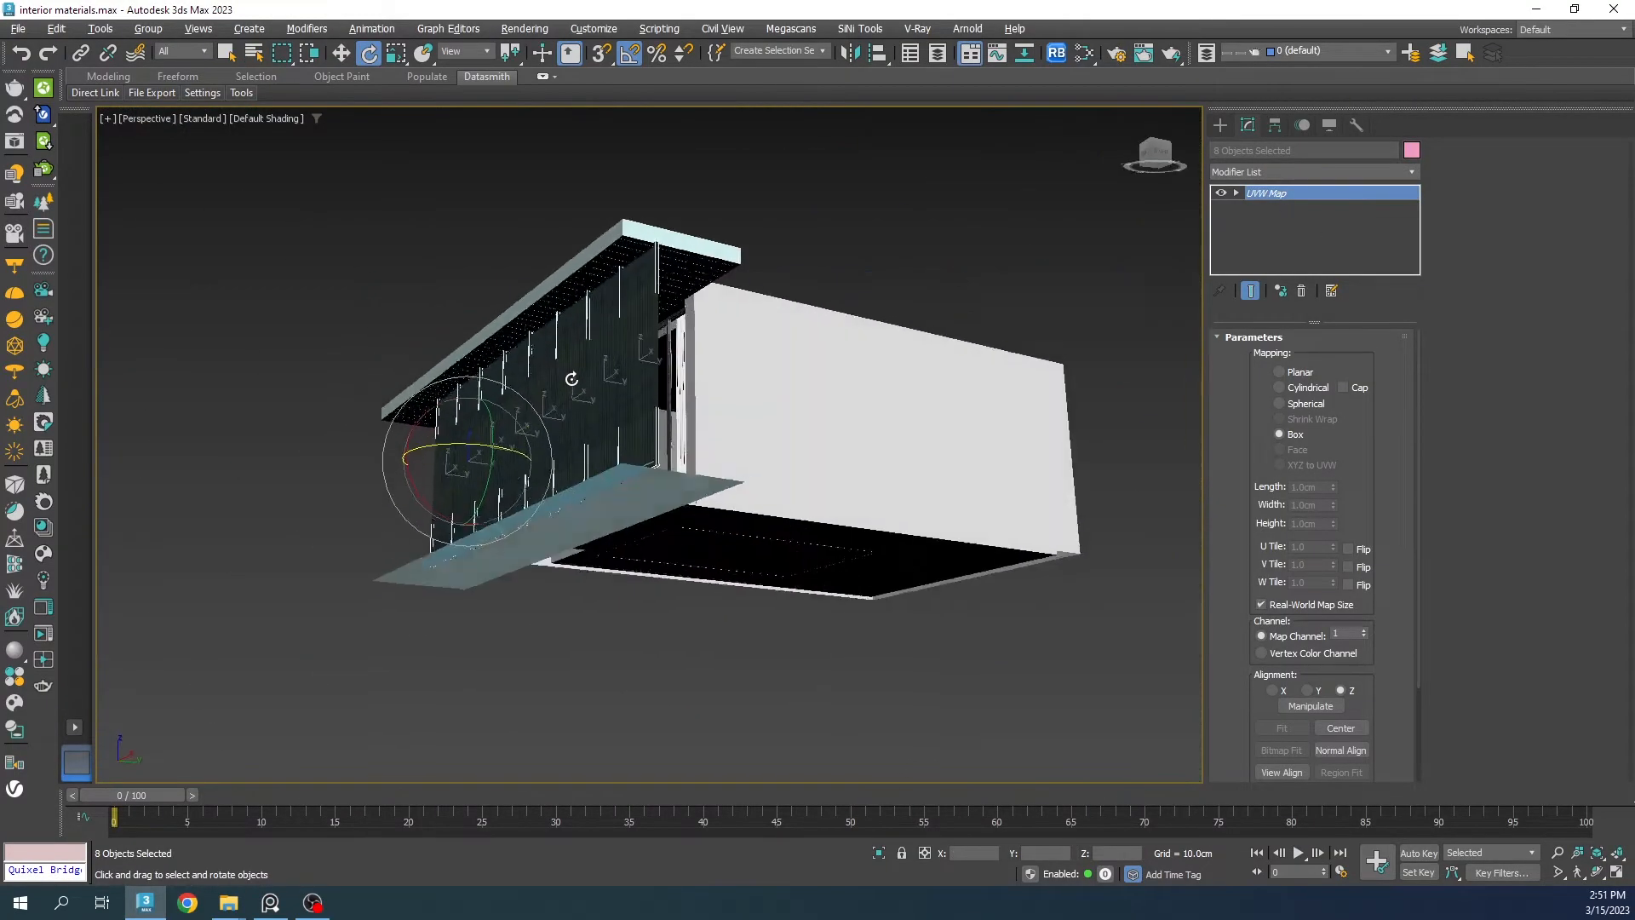
scroll(630, 307, "up", 5)
left_click(521, 267)
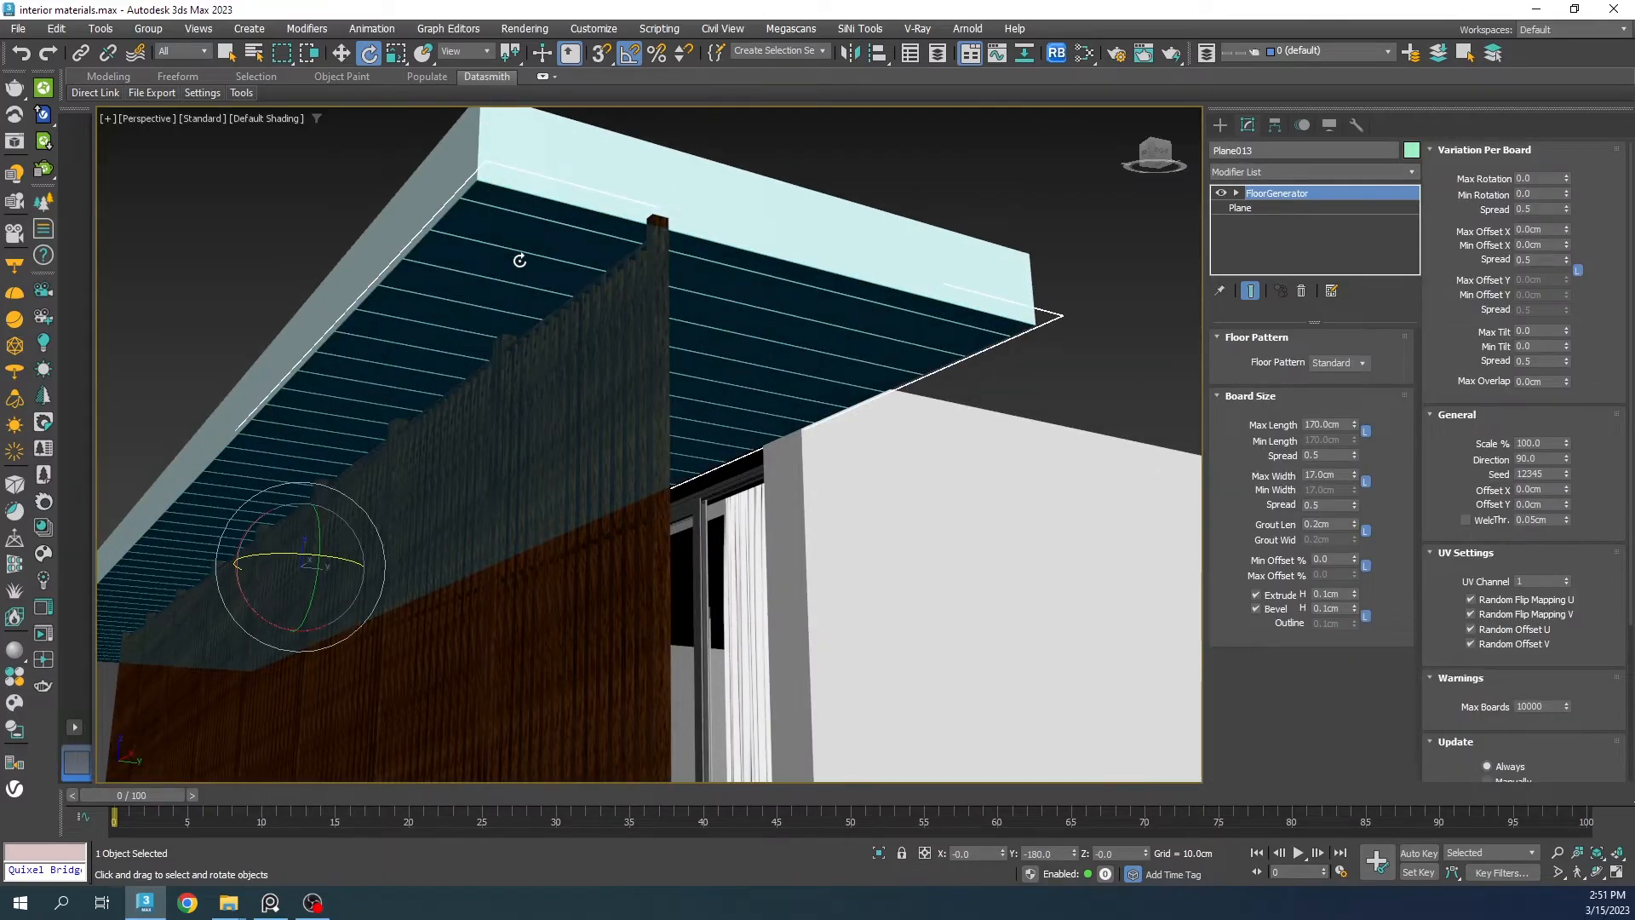
key("m")
left_click_drag(760, 168, 833, 148)
scroll(790, 356, "down", 5)
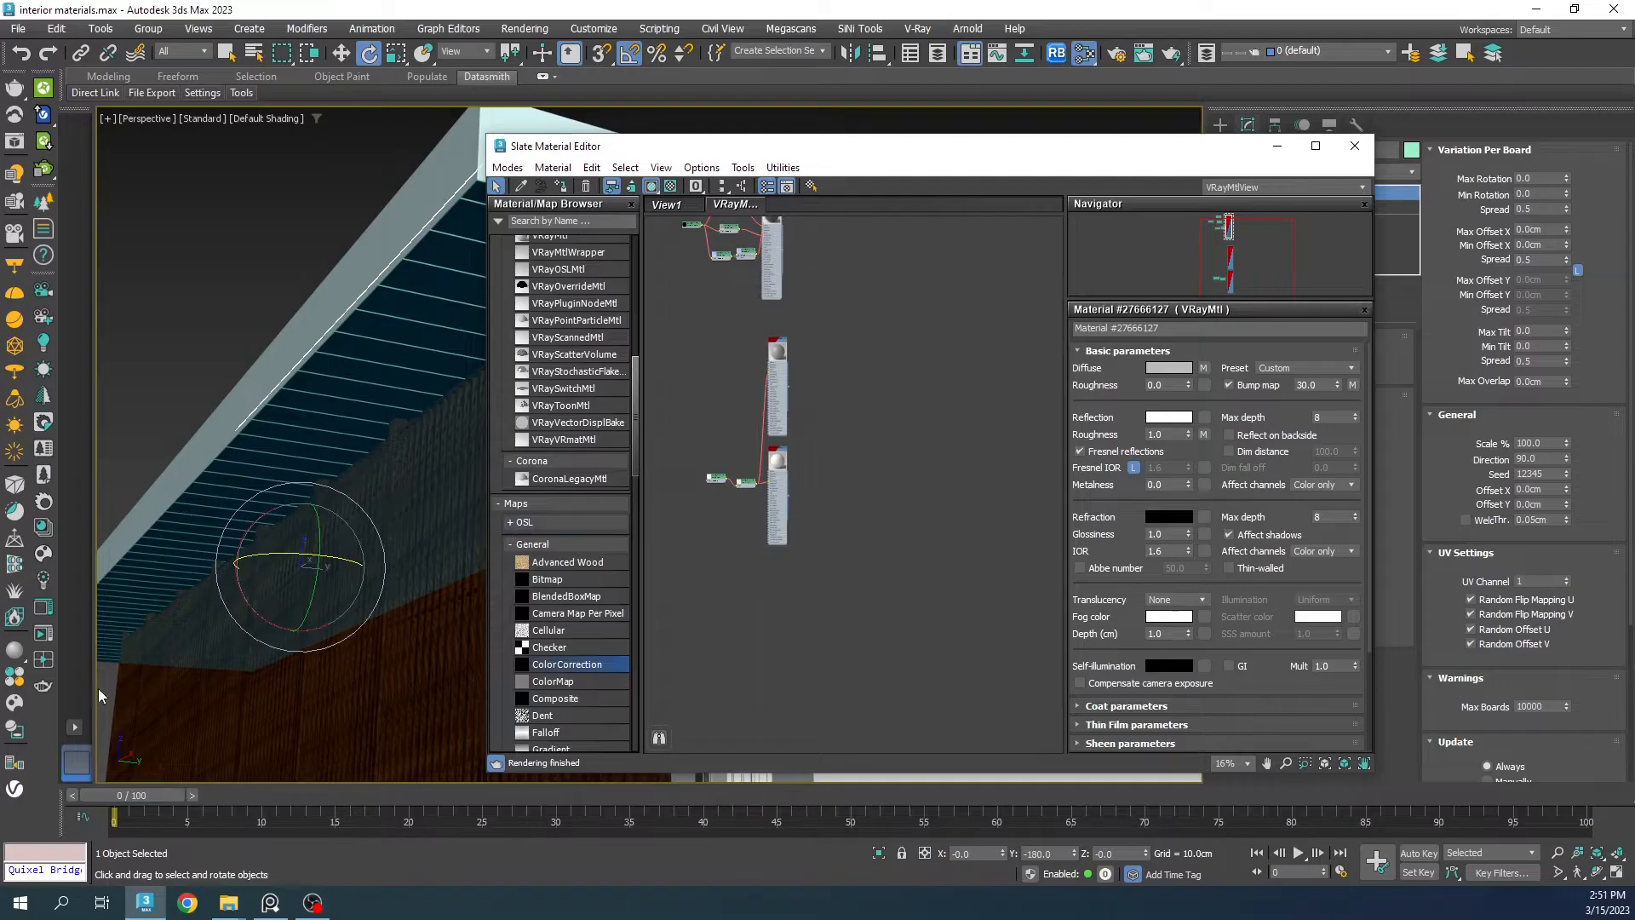
left_click(8, 643)
left_click_drag(779, 300, 939, 374)
scroll(928, 308, "up", 6)
middle_click_drag(869, 380, 928, 397)
scroll(926, 397, "down", 1)
scroll(595, 603, "down", 12)
scroll(596, 595, "up", 5)
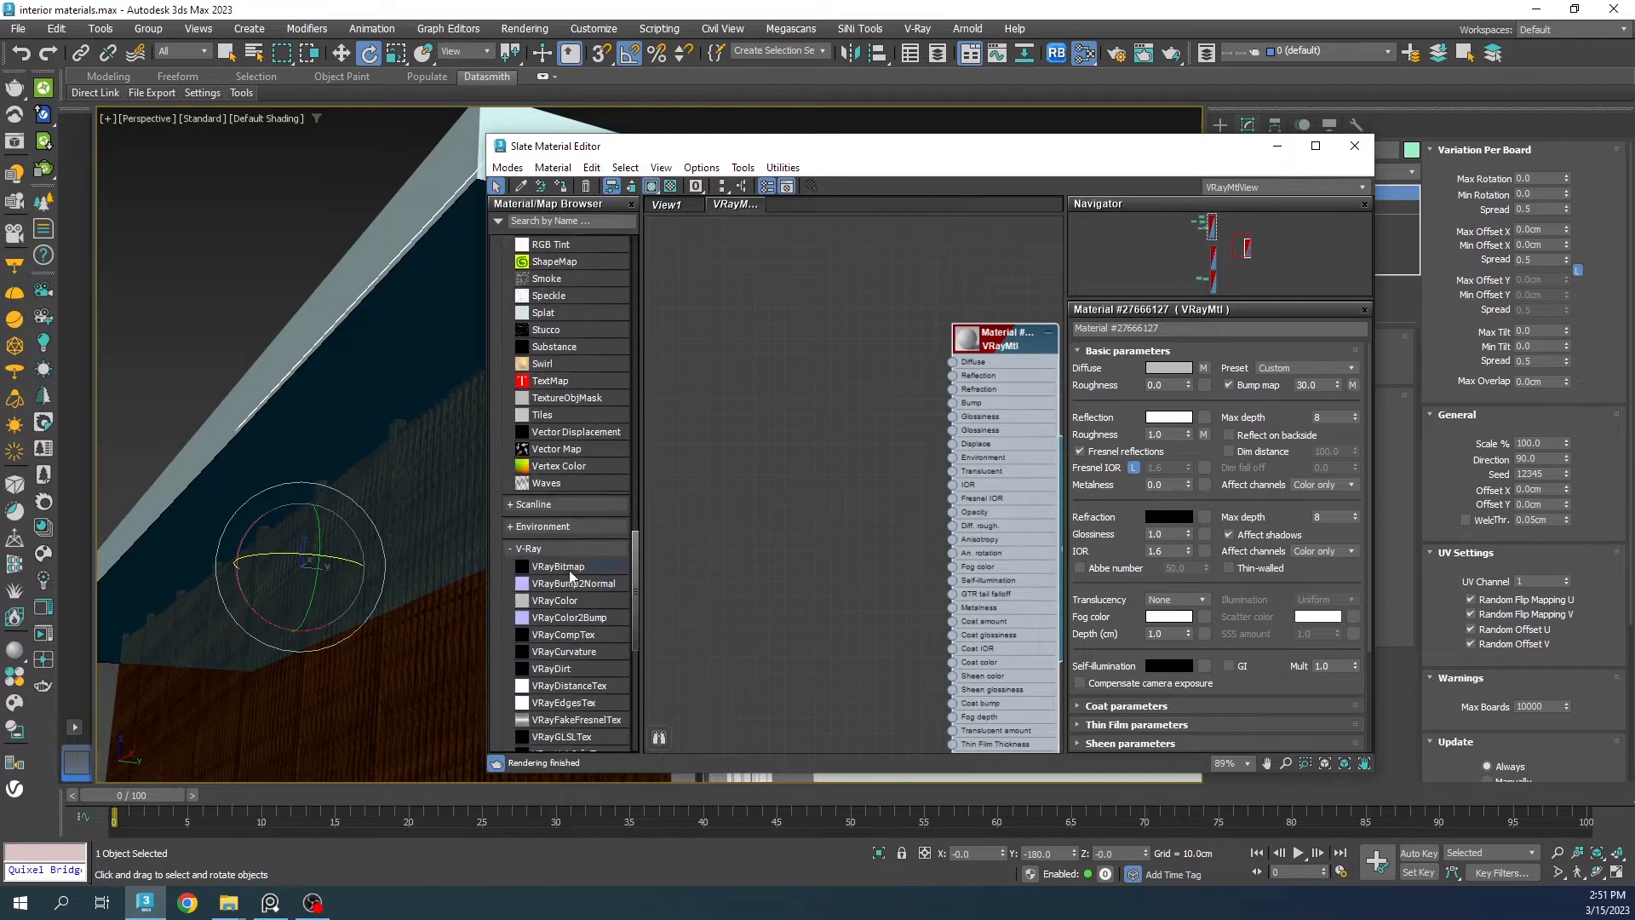
Step: Load the light plywood color texture from the Wood 2 folder as a VRayBitmap and connect it to the new material's diffuse
left_click_drag(569, 569, 811, 457)
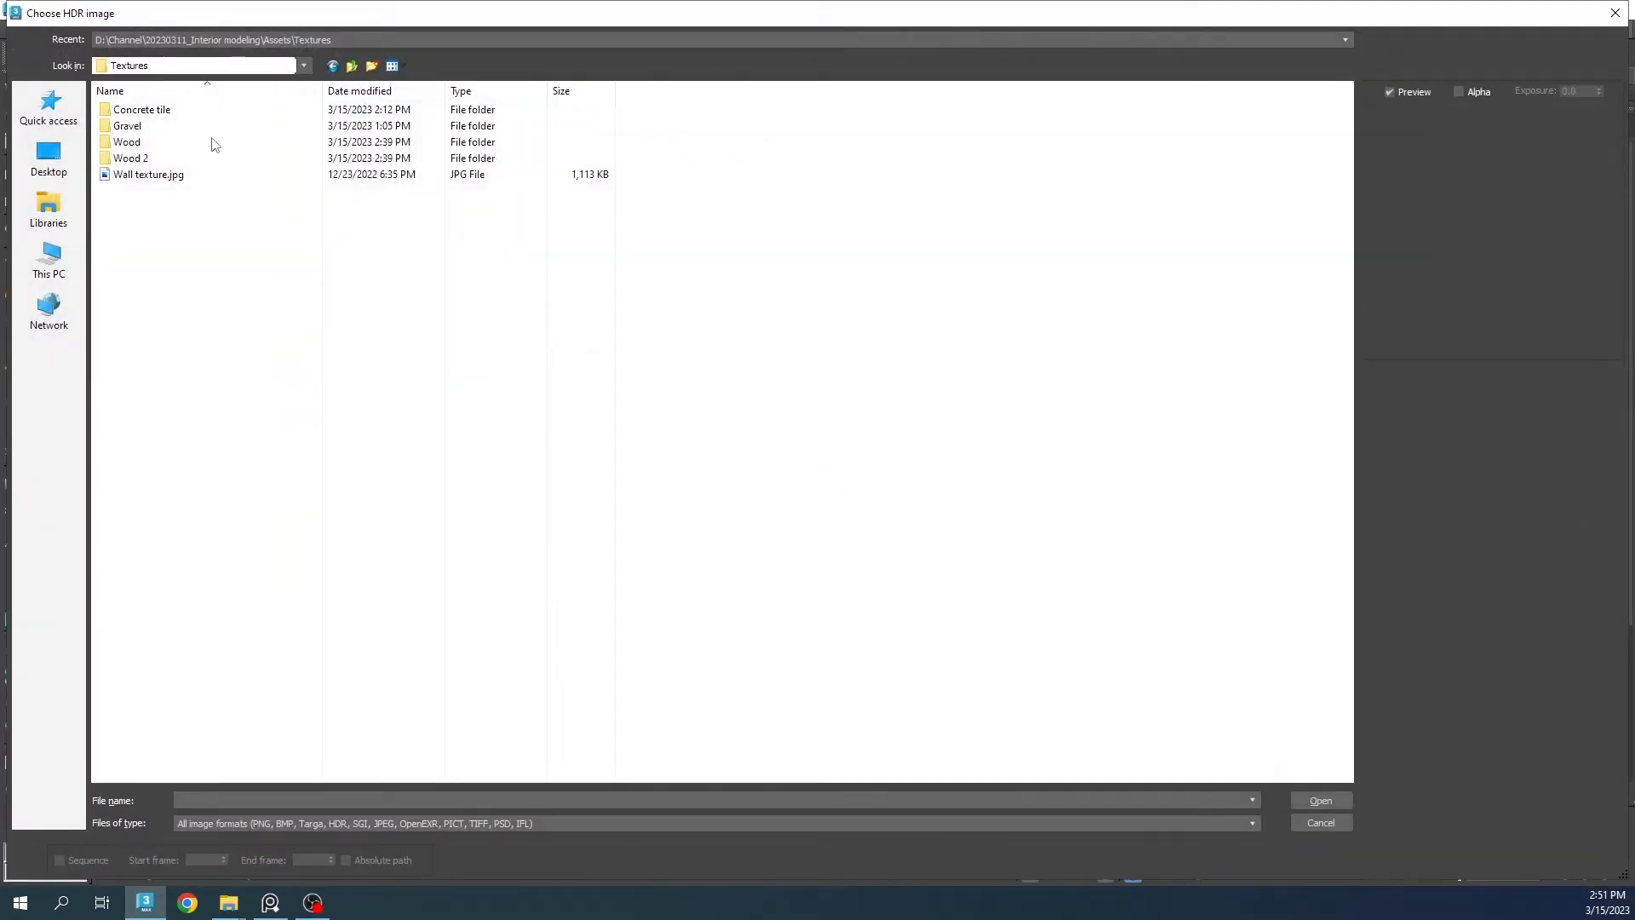
double_click(136, 157)
double_click(157, 117)
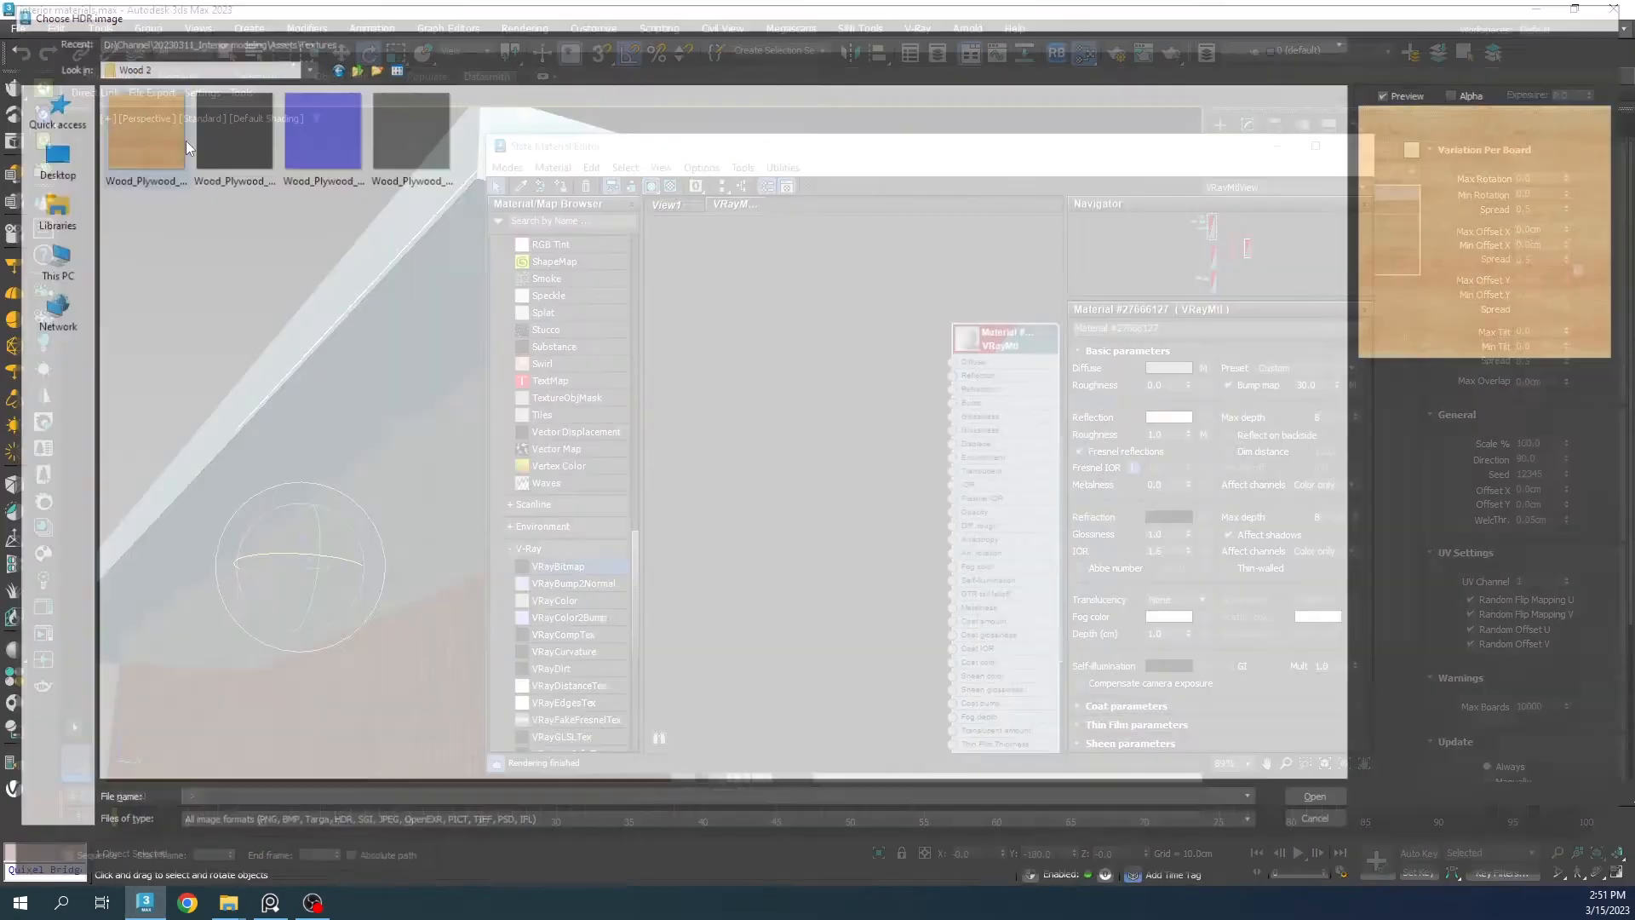
left_click_drag(820, 472, 954, 362)
double_click(972, 350)
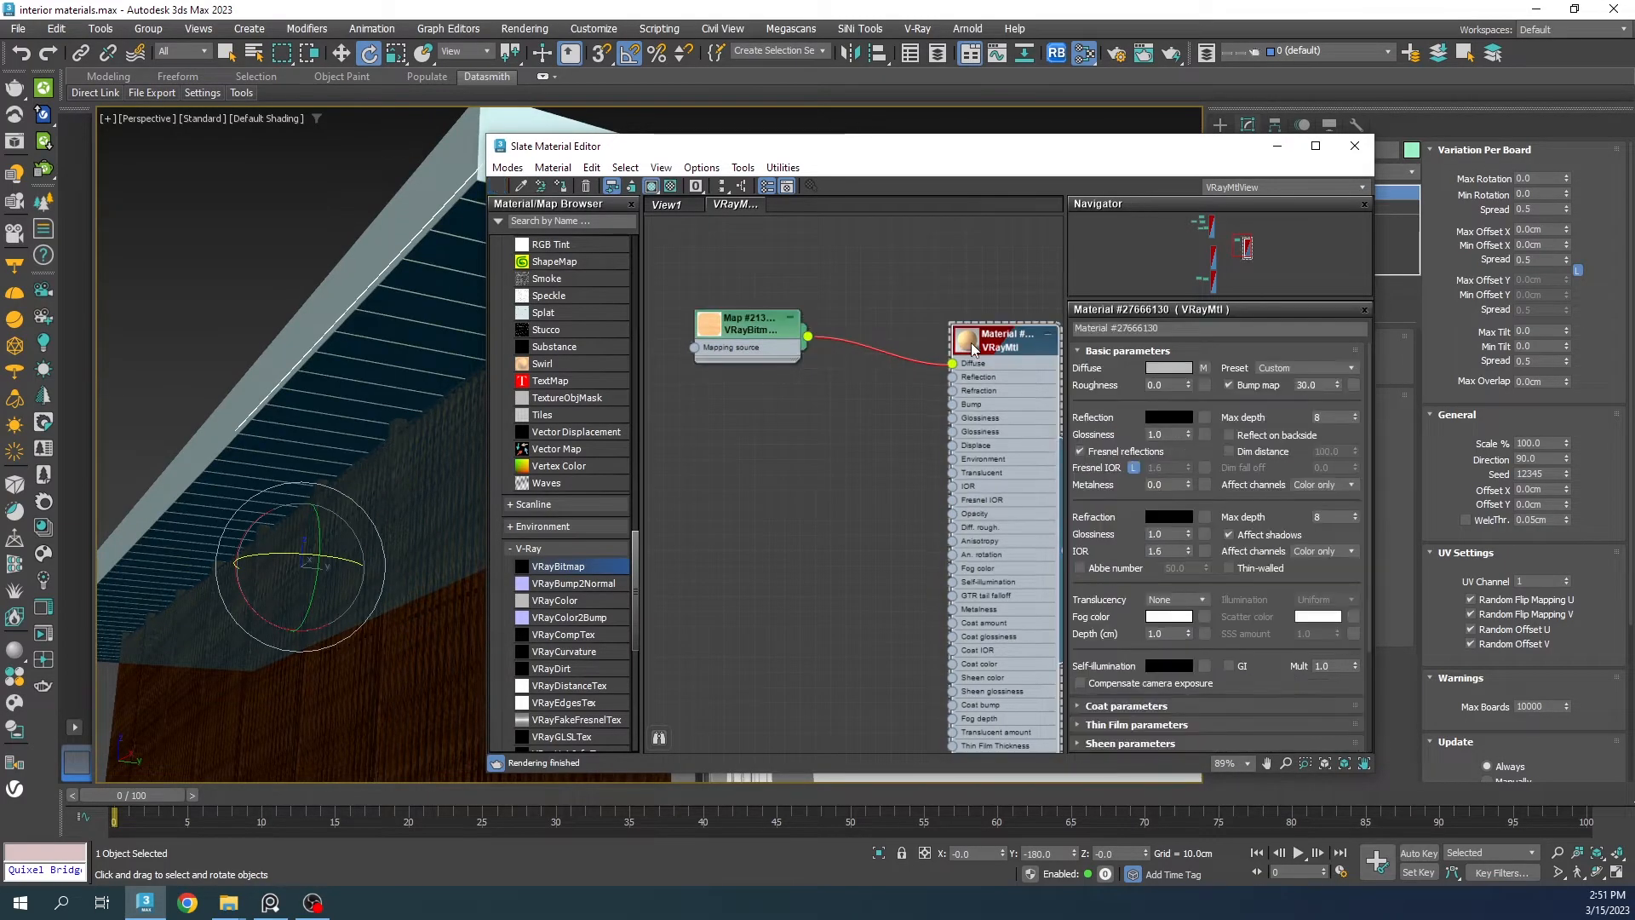
left_click_drag(717, 320, 637, 355)
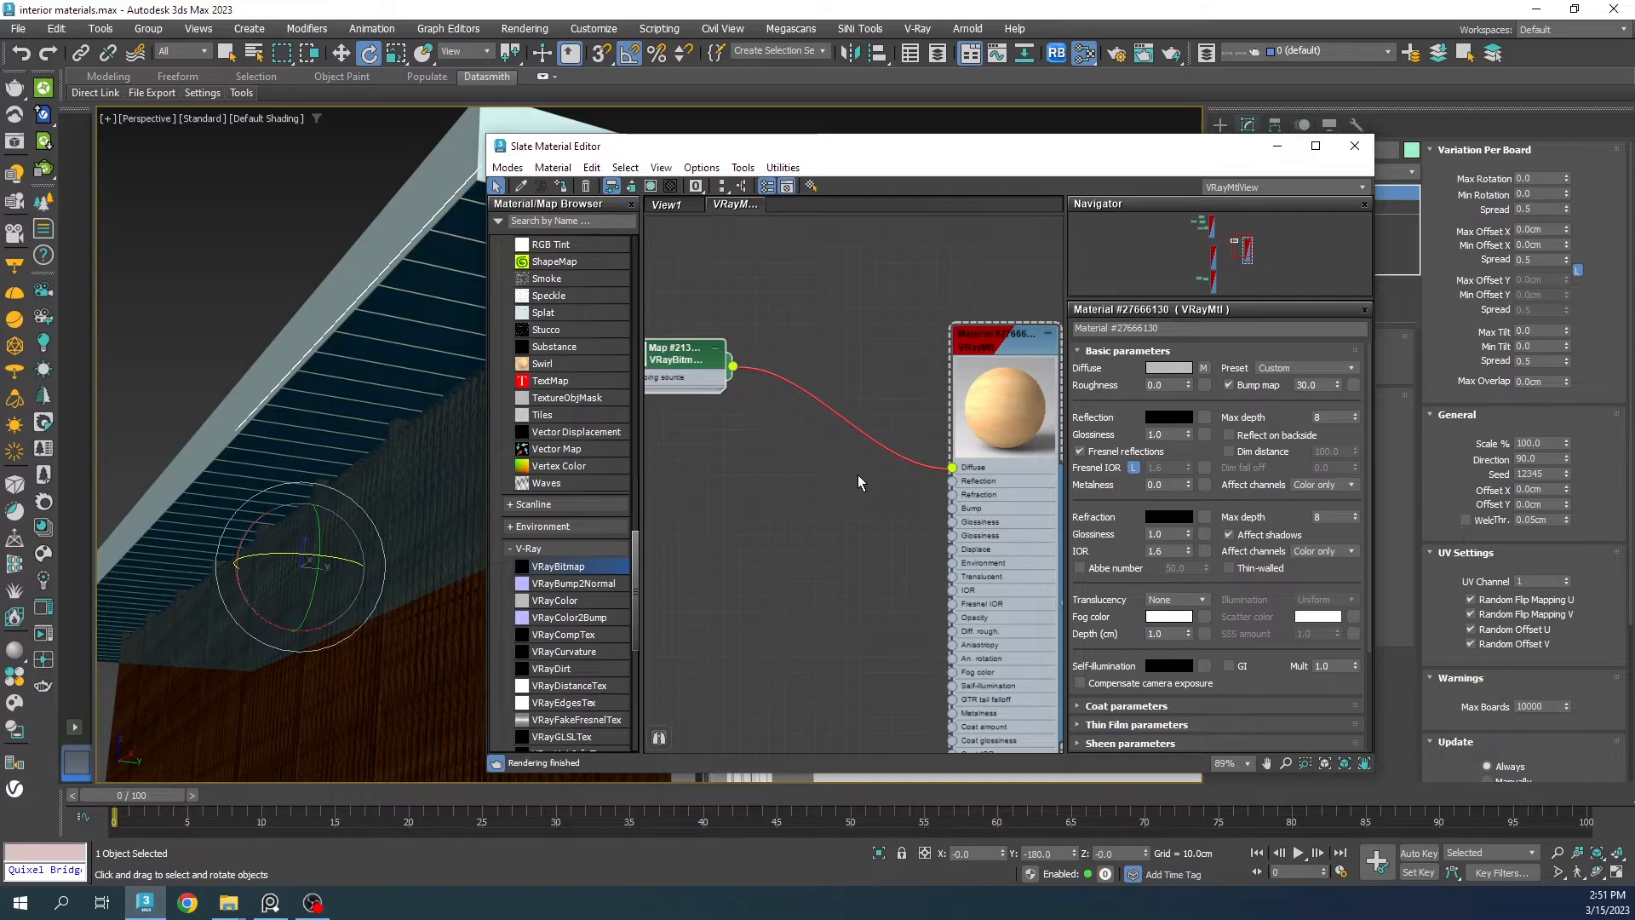
Step: With the bedroom reference image in view, insert a Color Correction between the plywood bitmap and diffuse, with saturation at about -50.8
right_click_drag(1634, 426, 1380, 476)
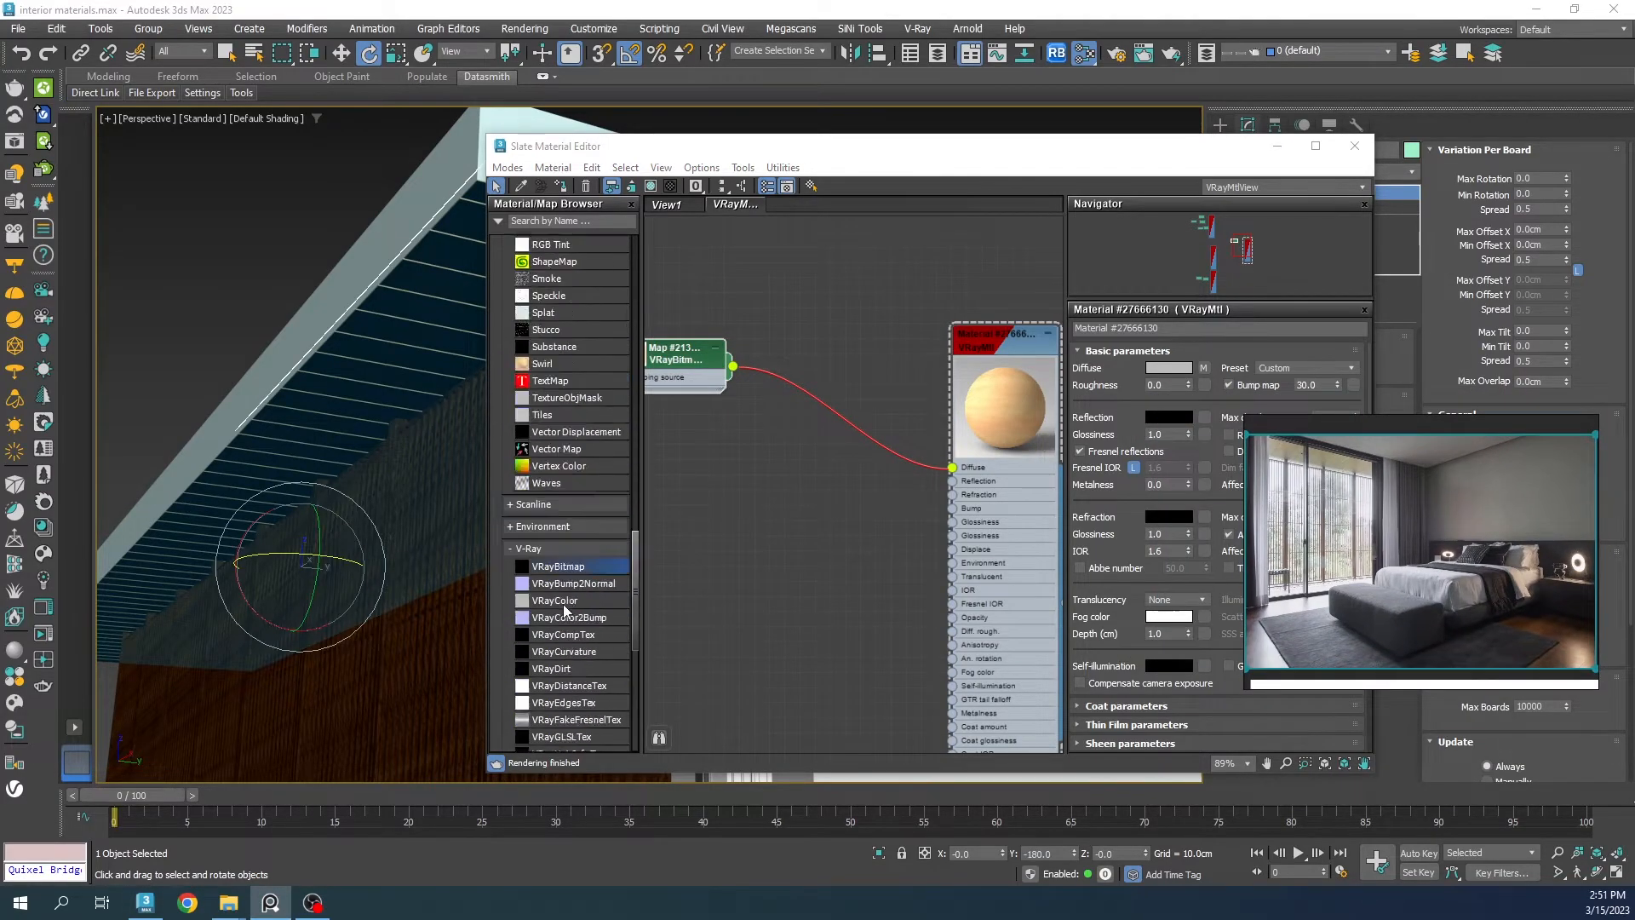
scroll(564, 605, "up", 10)
left_click_drag(567, 471, 839, 412)
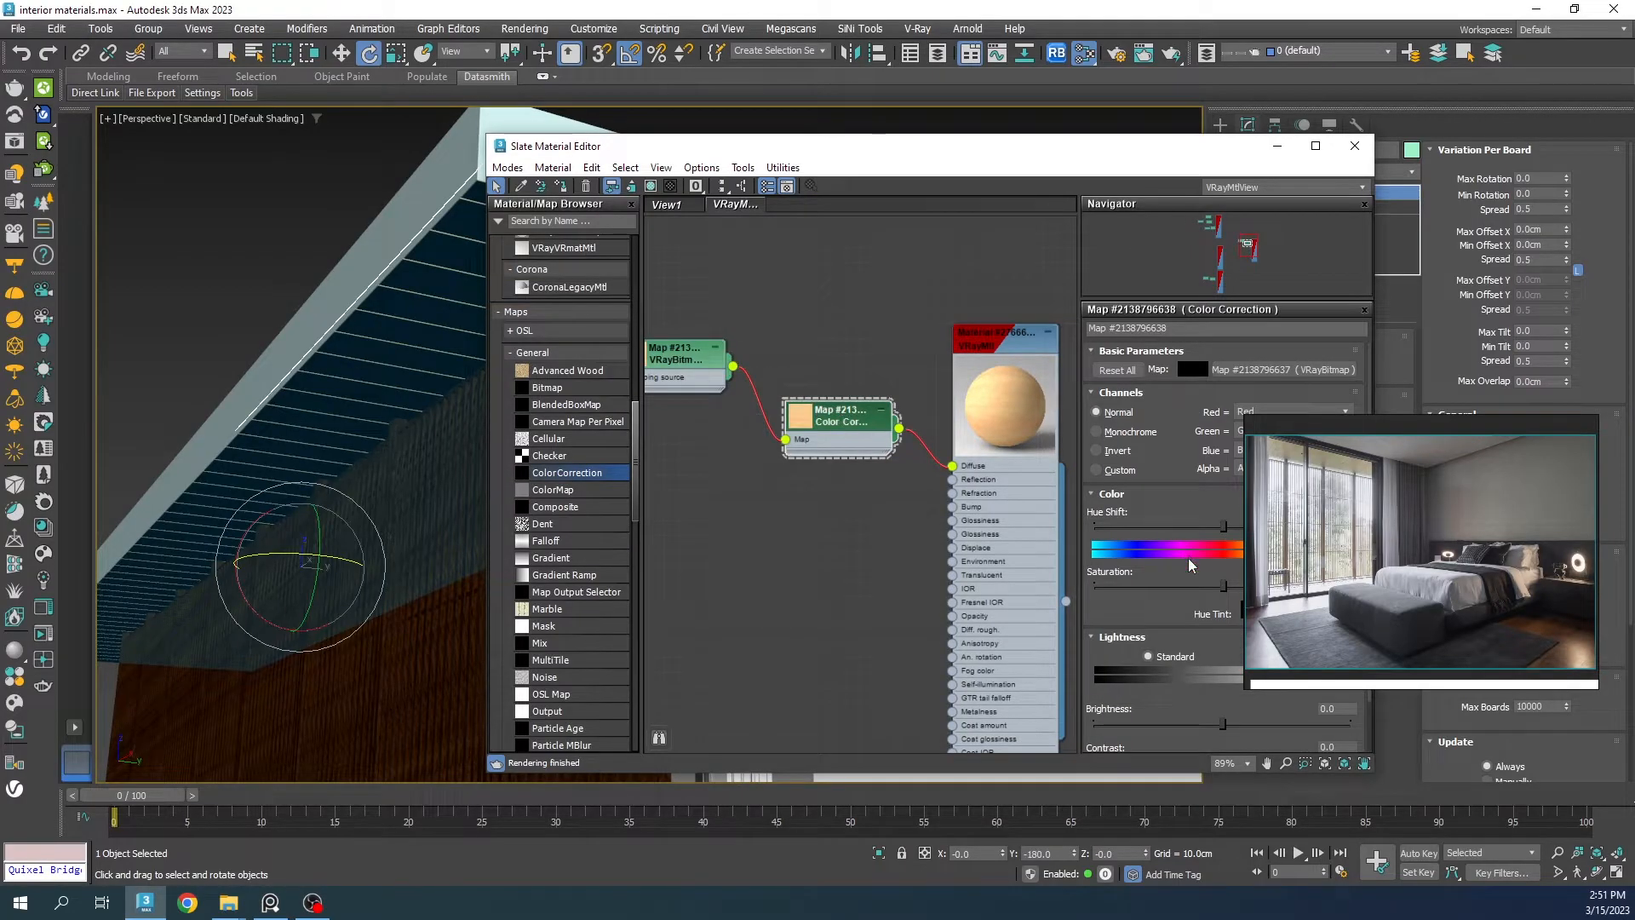
left_click_drag(1223, 585, 1159, 588)
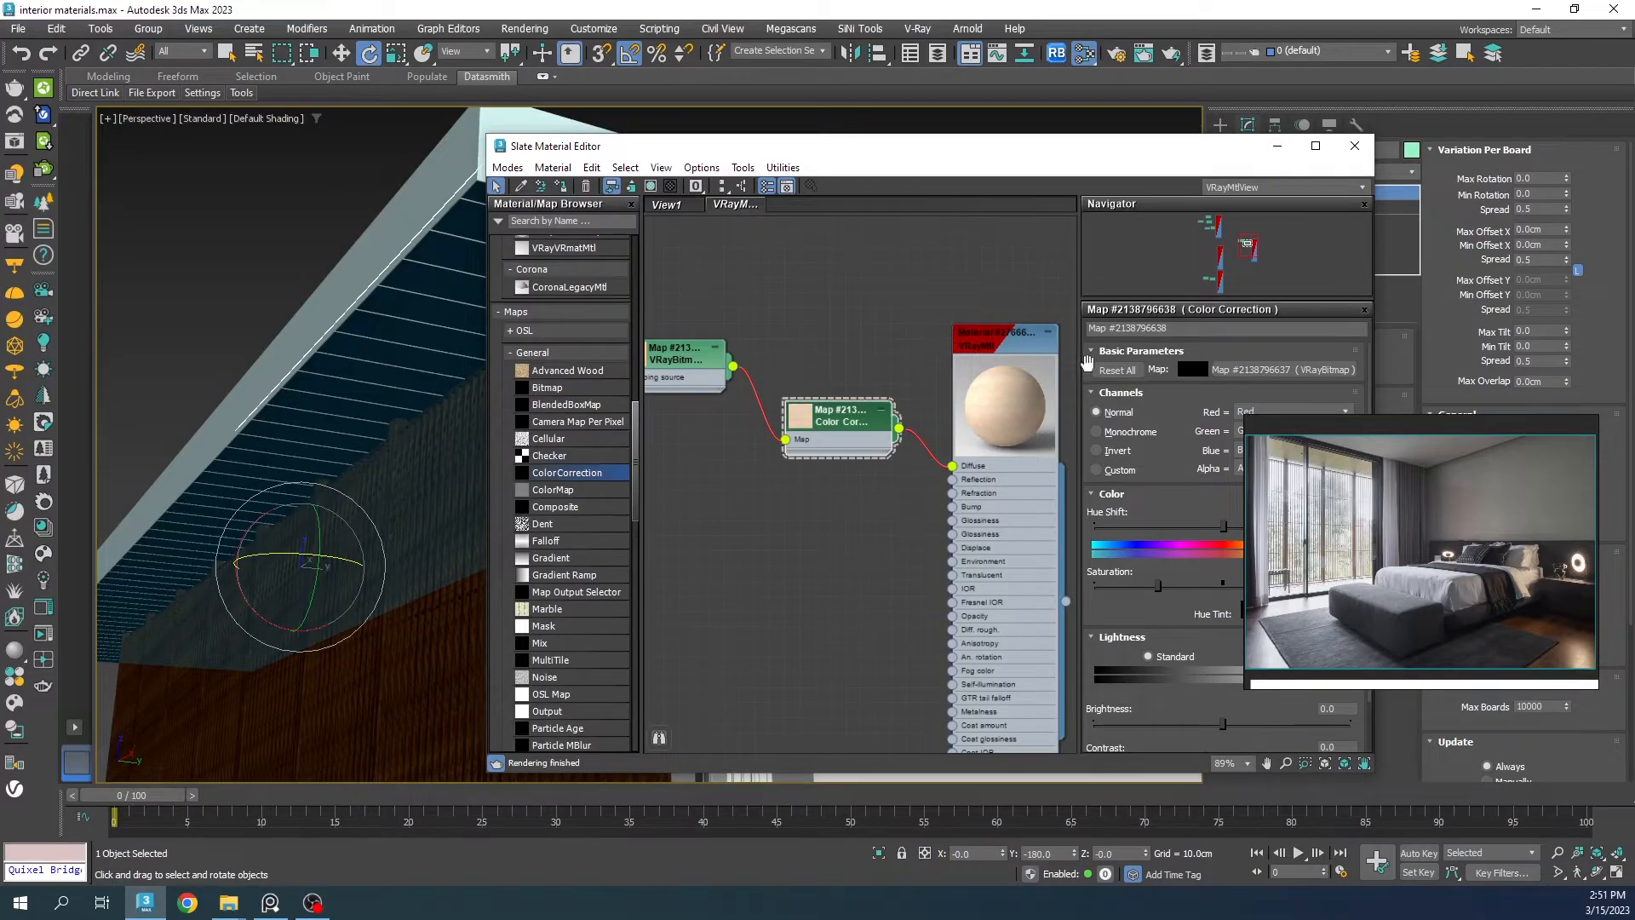
Step: Switch the plywood Color Correction's lightness to Advanced and set its RGB gamma to 0.7
left_click_drag(1029, 168, 846, 96)
left_click(1079, 584)
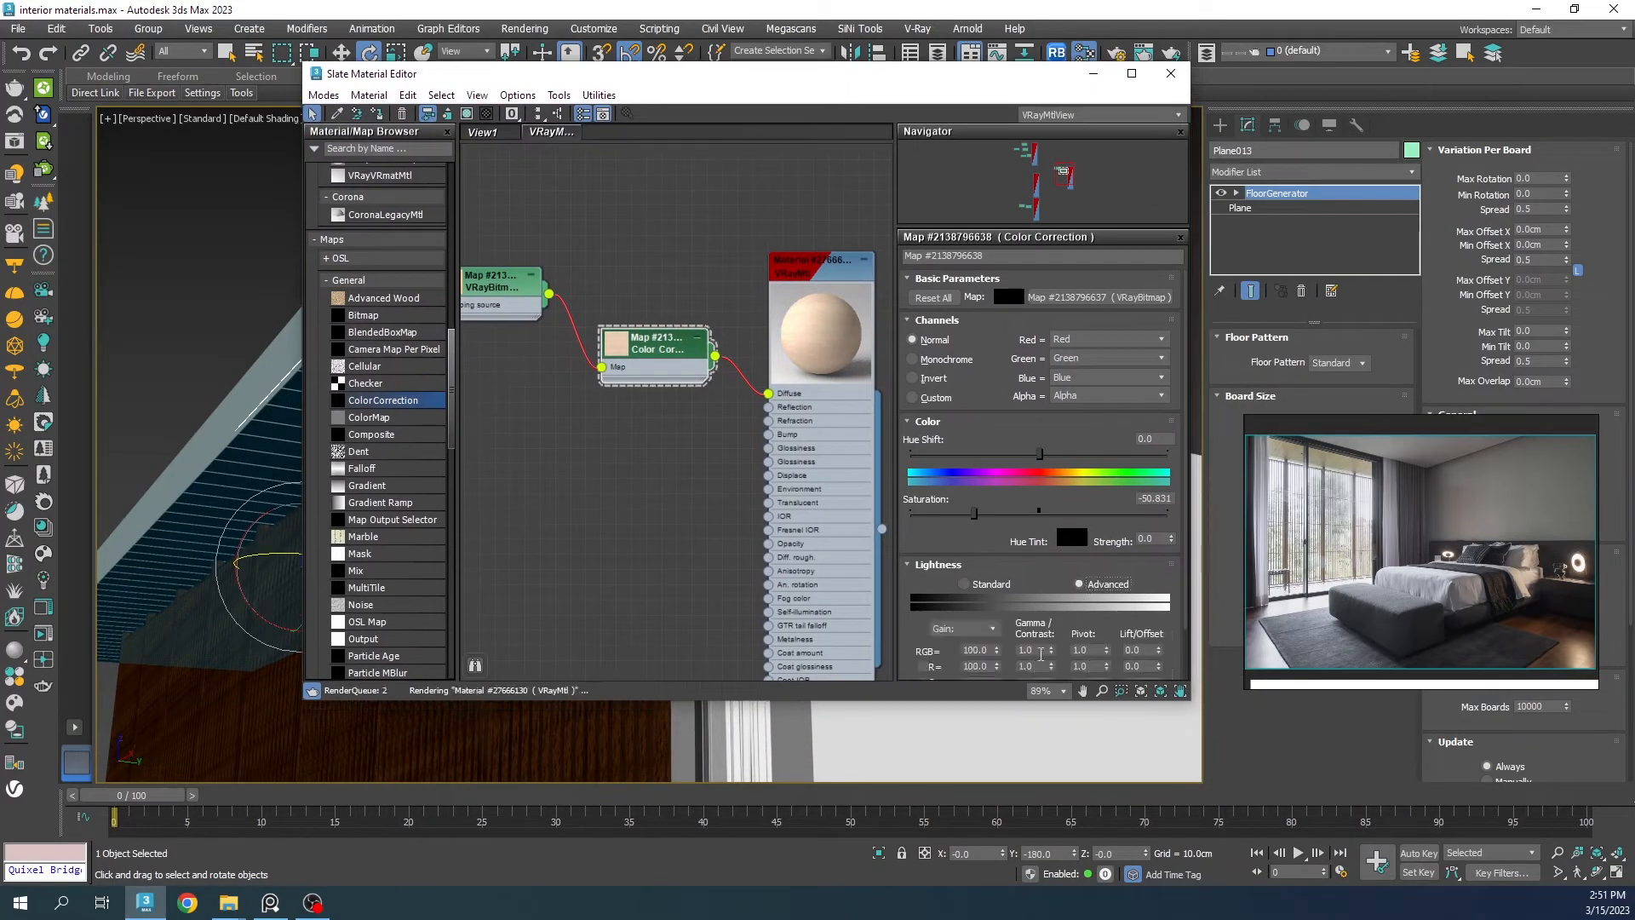
type("0.")
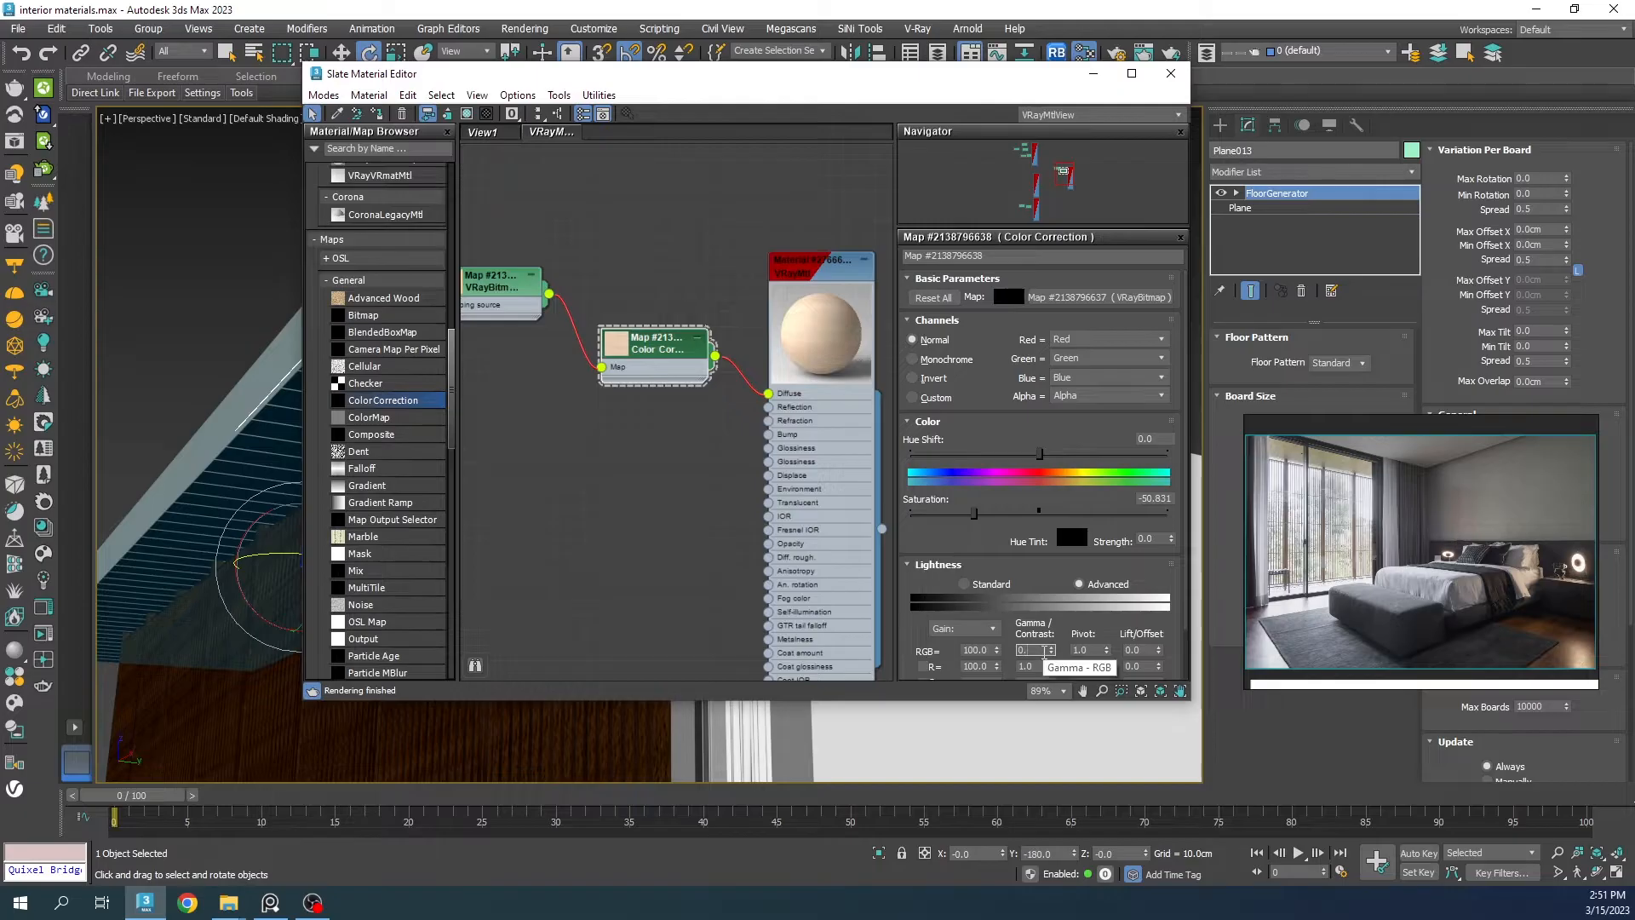
type("7")
key("Return")
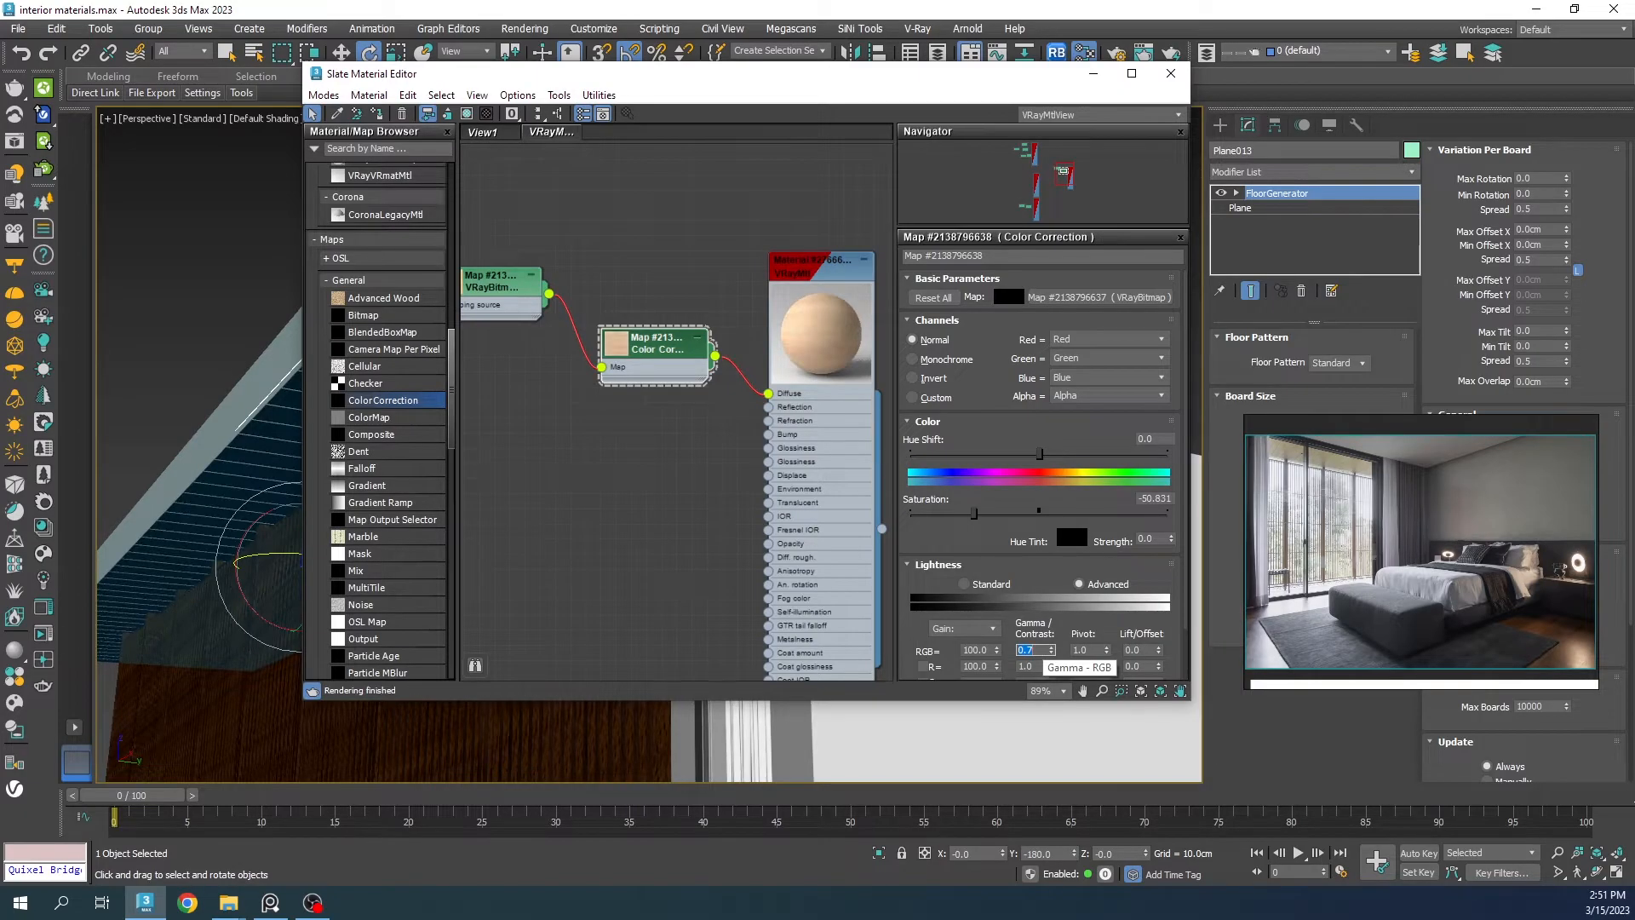
Step: Set the plywood Color Correction's hue shift to about 6.6 and its RGB gamma to 0.5
left_click_drag(1039, 453, 1046, 461)
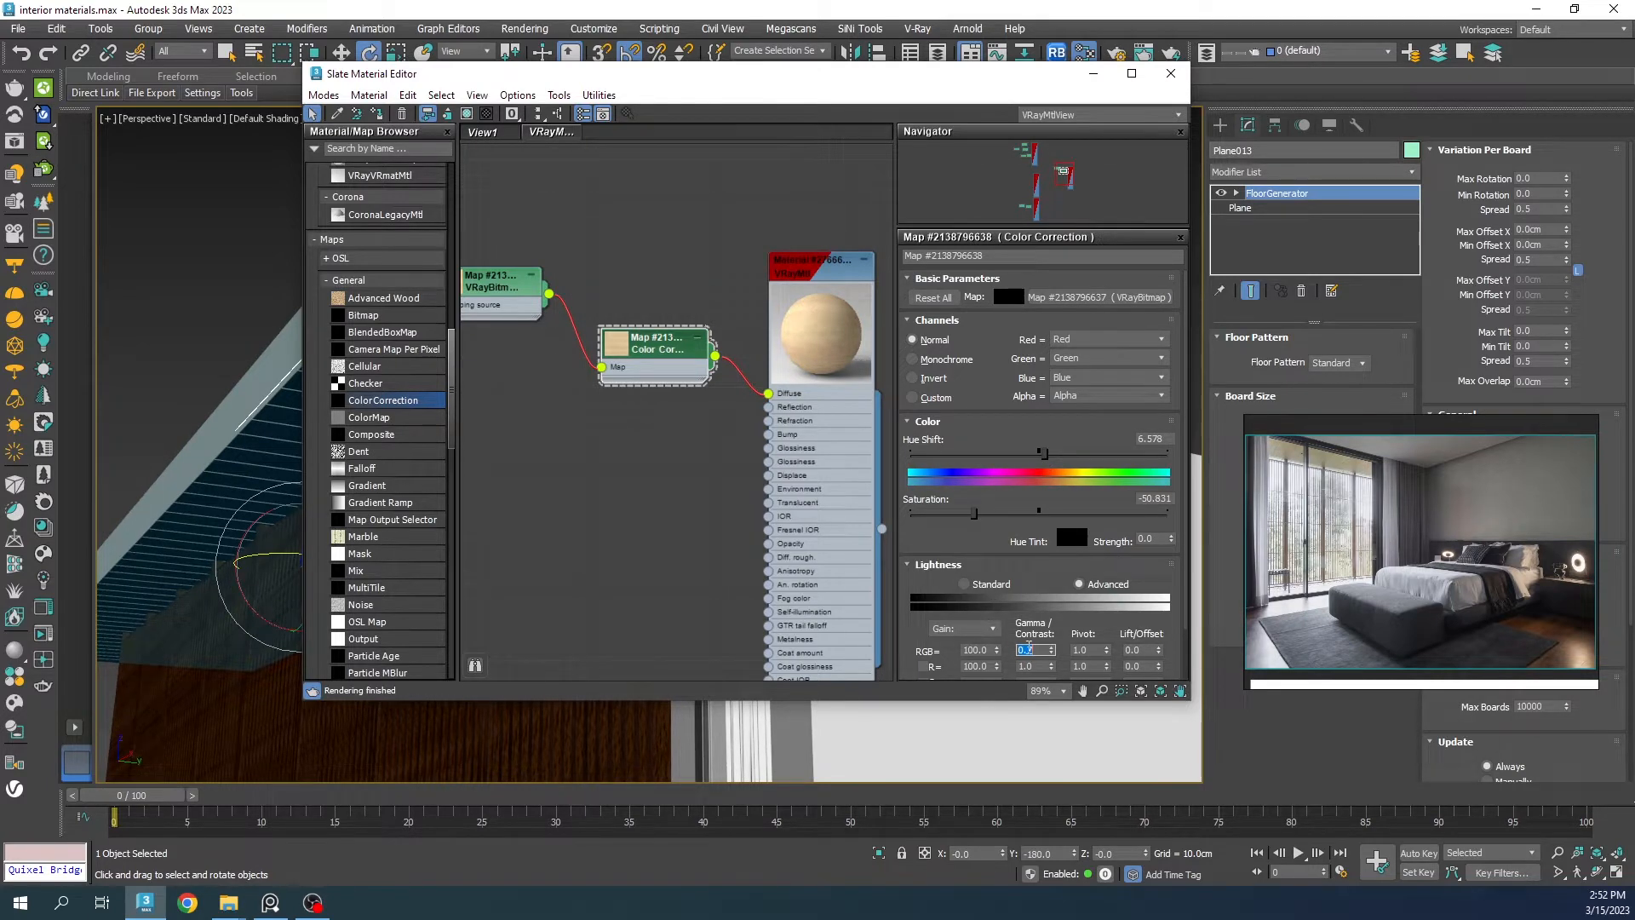
type("0.5")
key("Return")
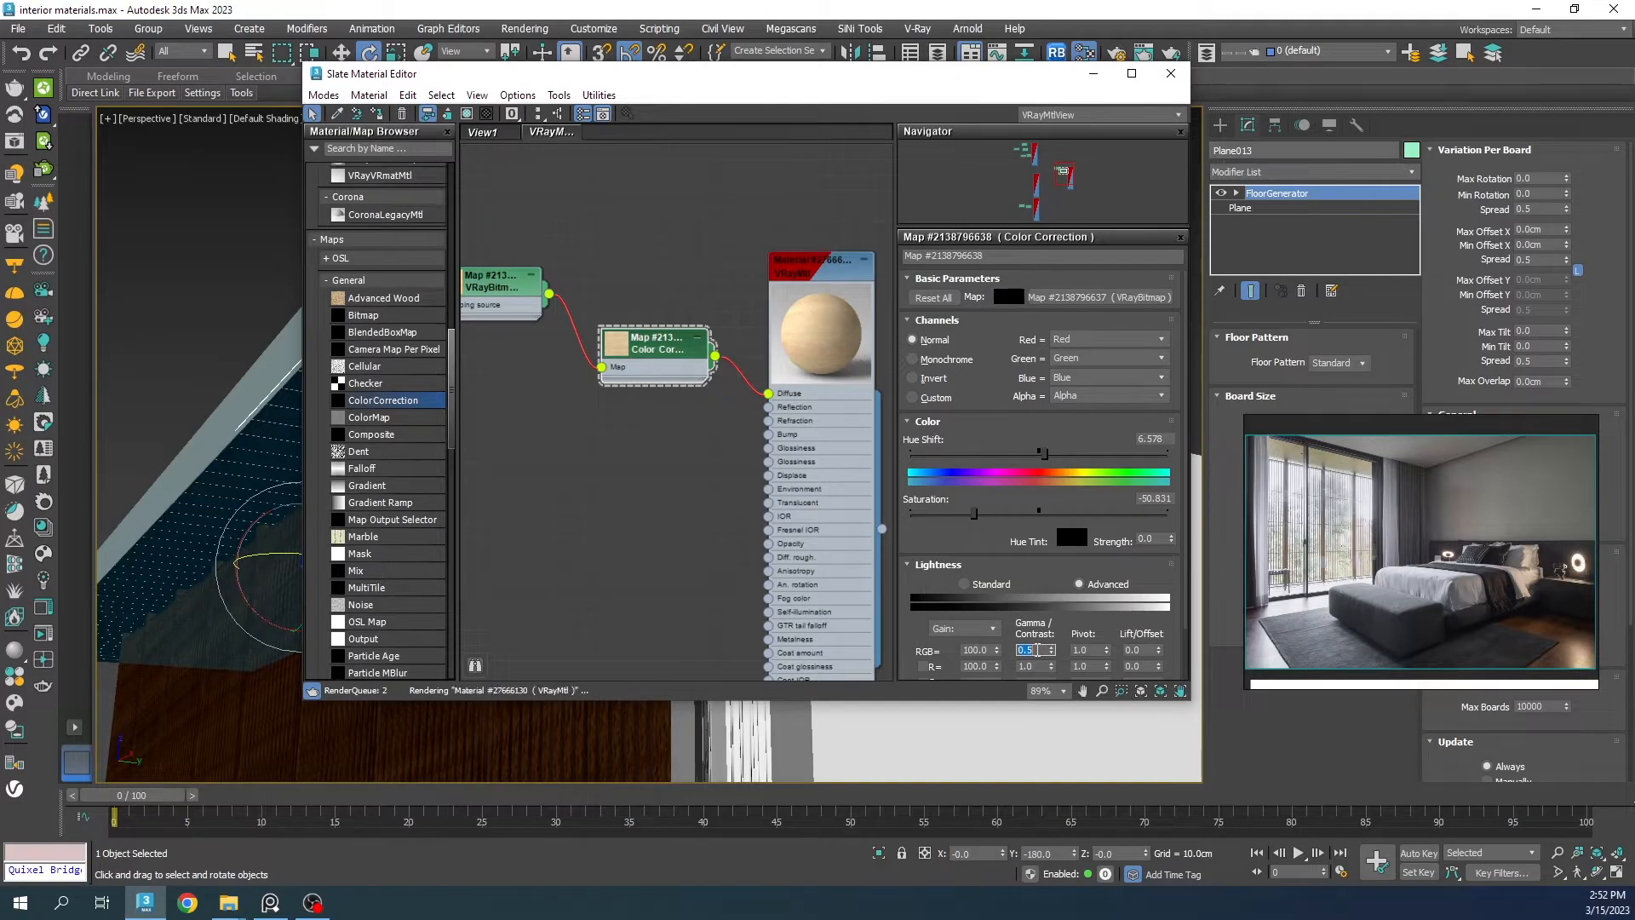
Step: Set the plywood Color Correction's RGB gamma to 0.6
type("0.")
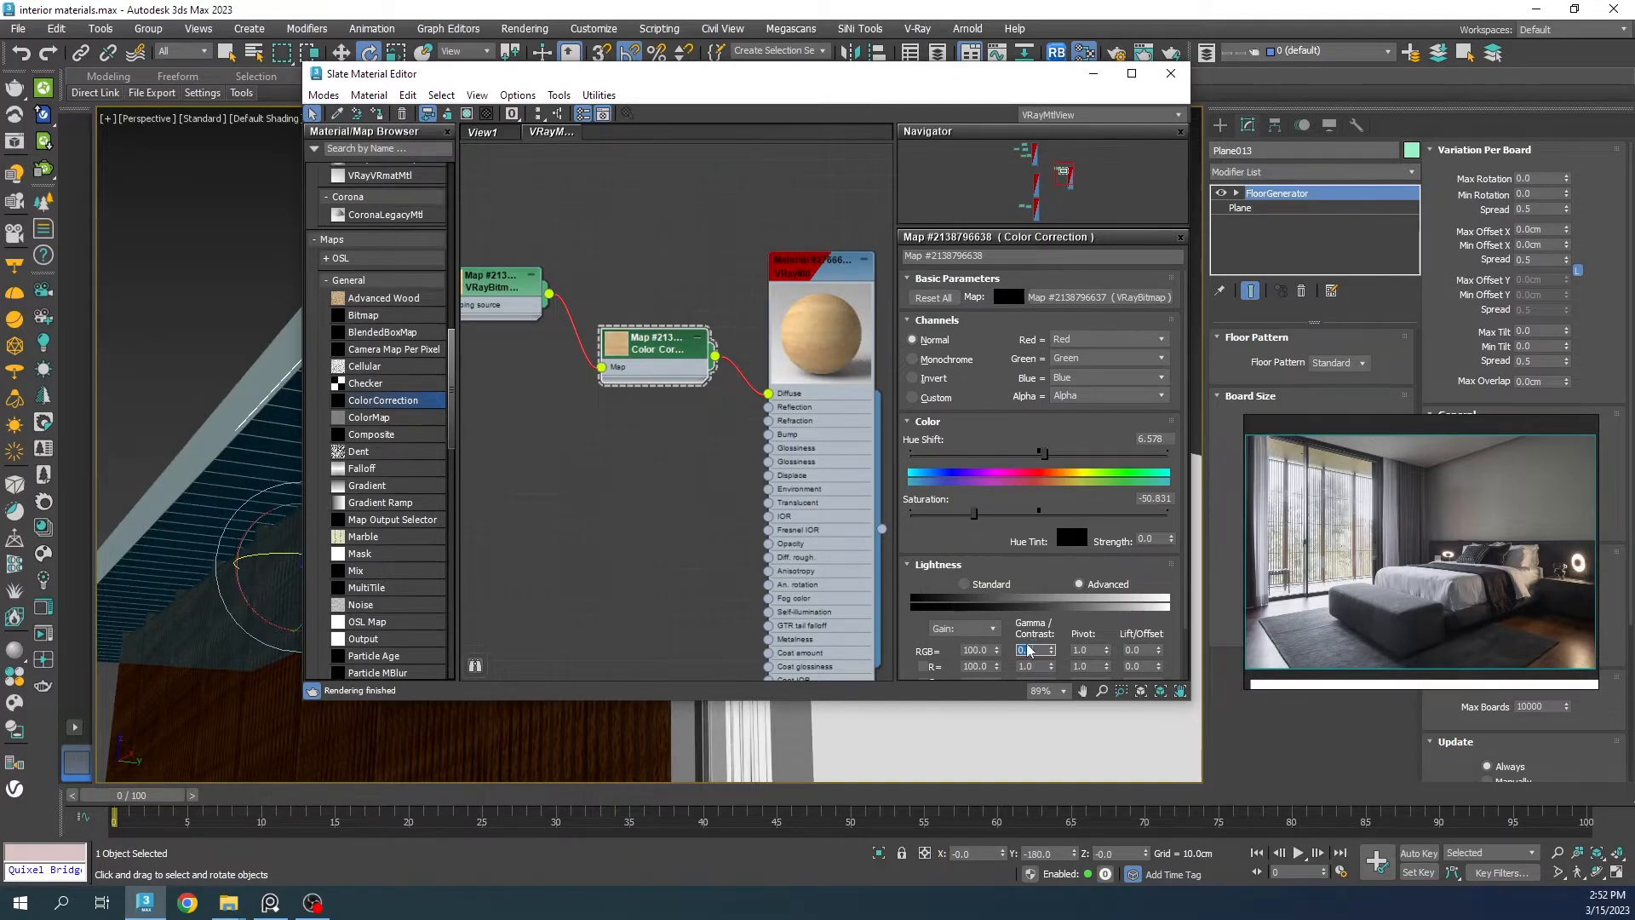
type("6")
key("Return")
Step: Give the plywood material a pure white reflection and a reflection glossiness of 0.59
double_click(801, 275)
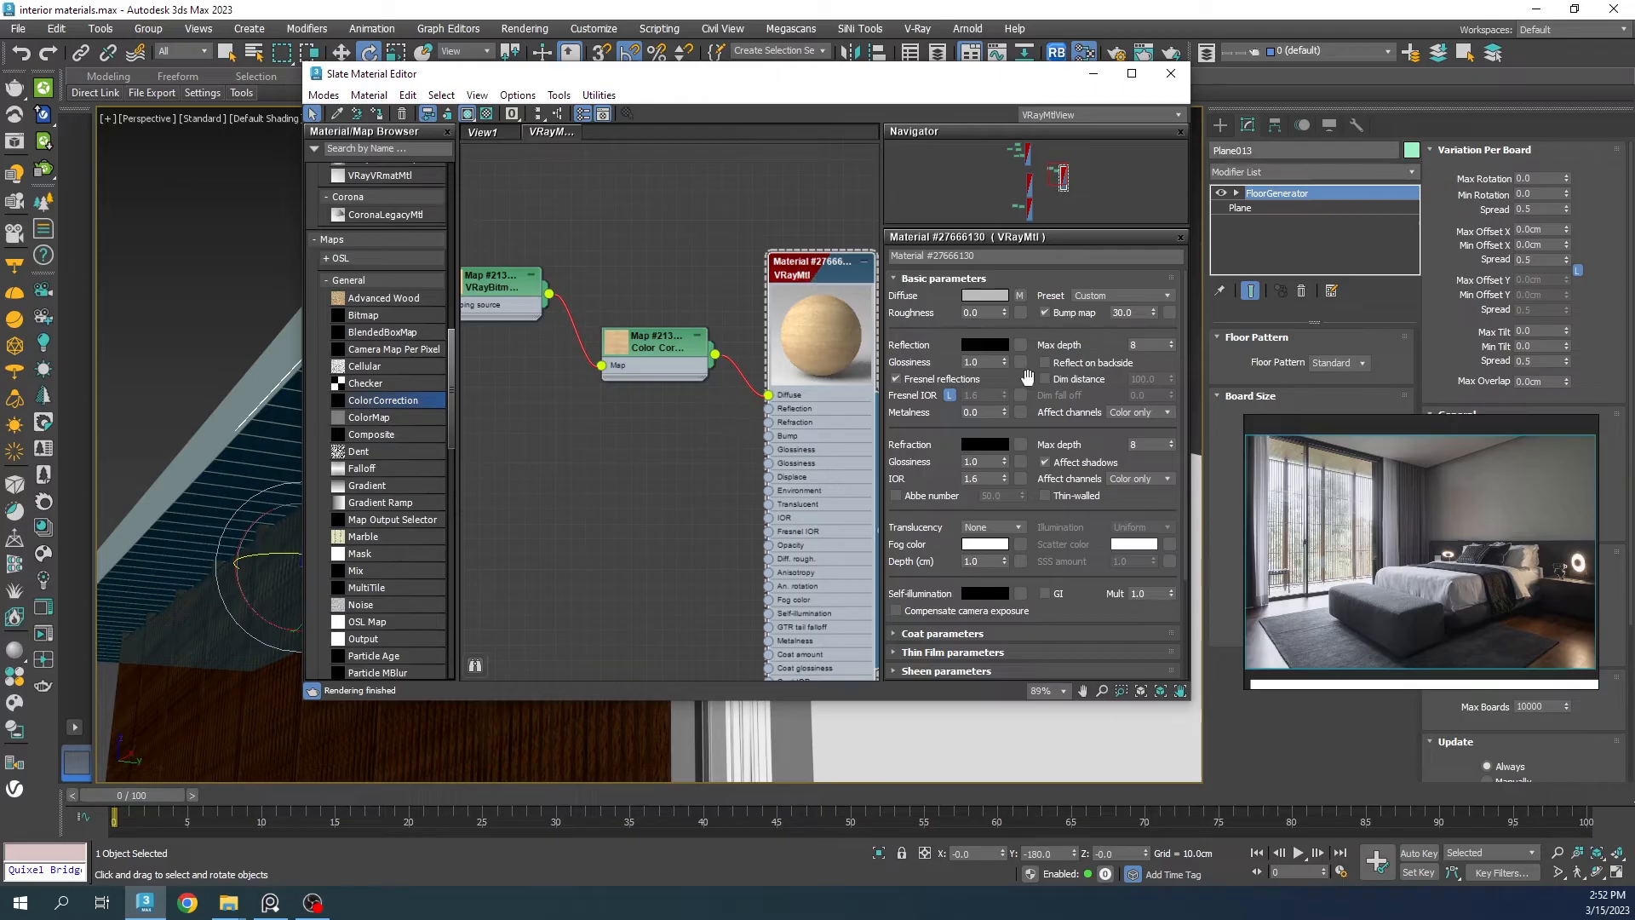
left_click(985, 344)
left_click_drag(723, 383, 782, 475)
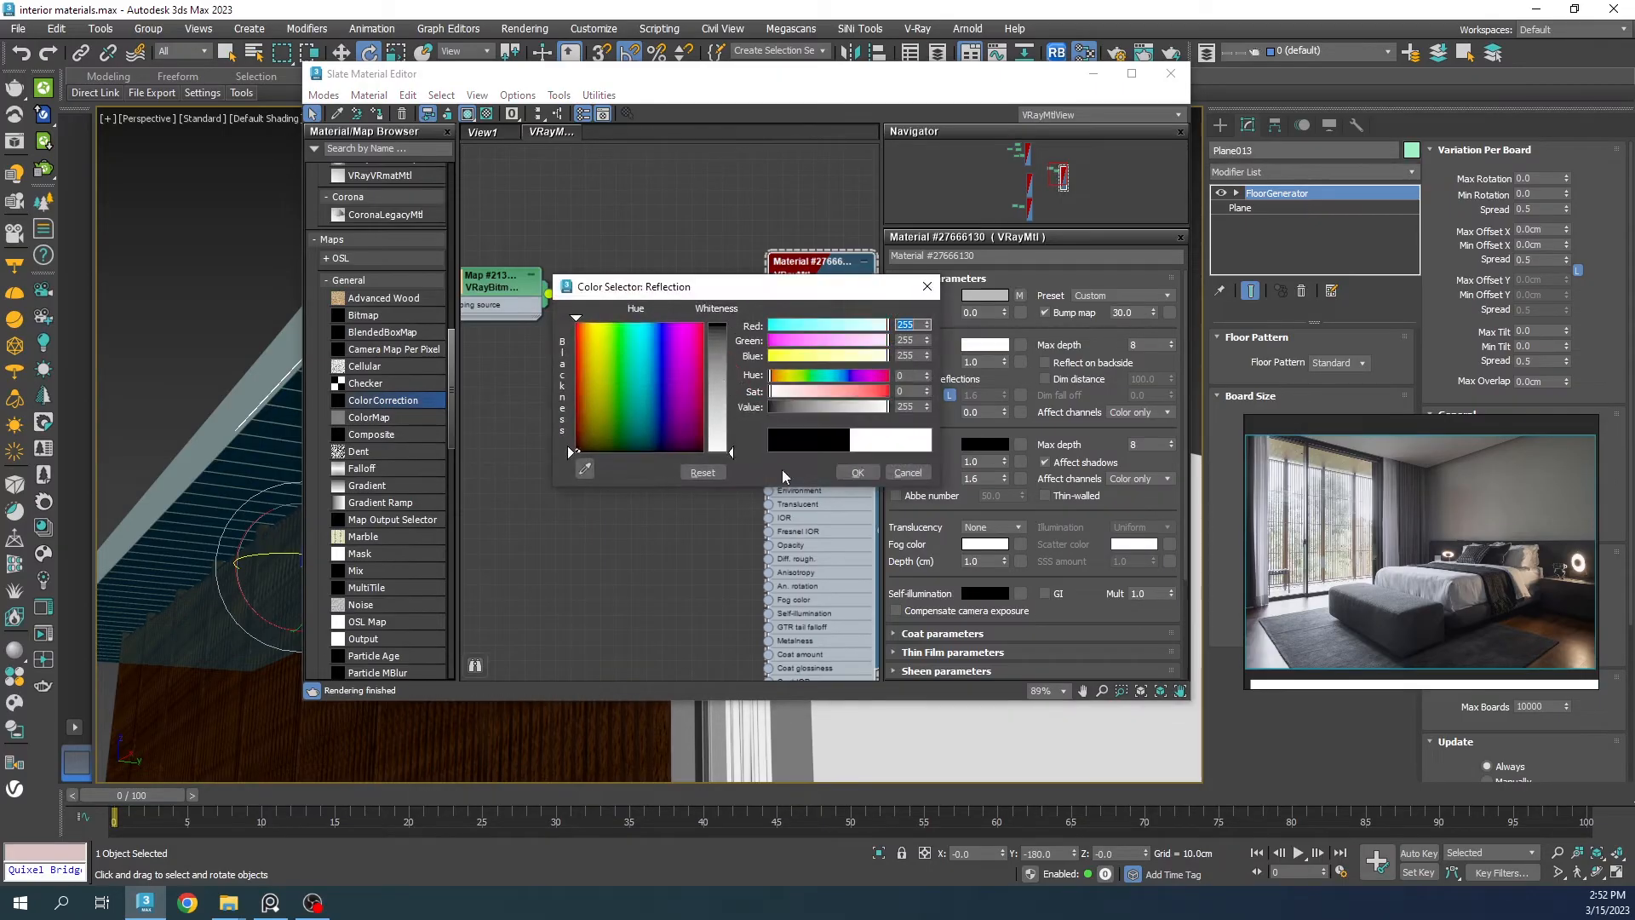
left_click(856, 473)
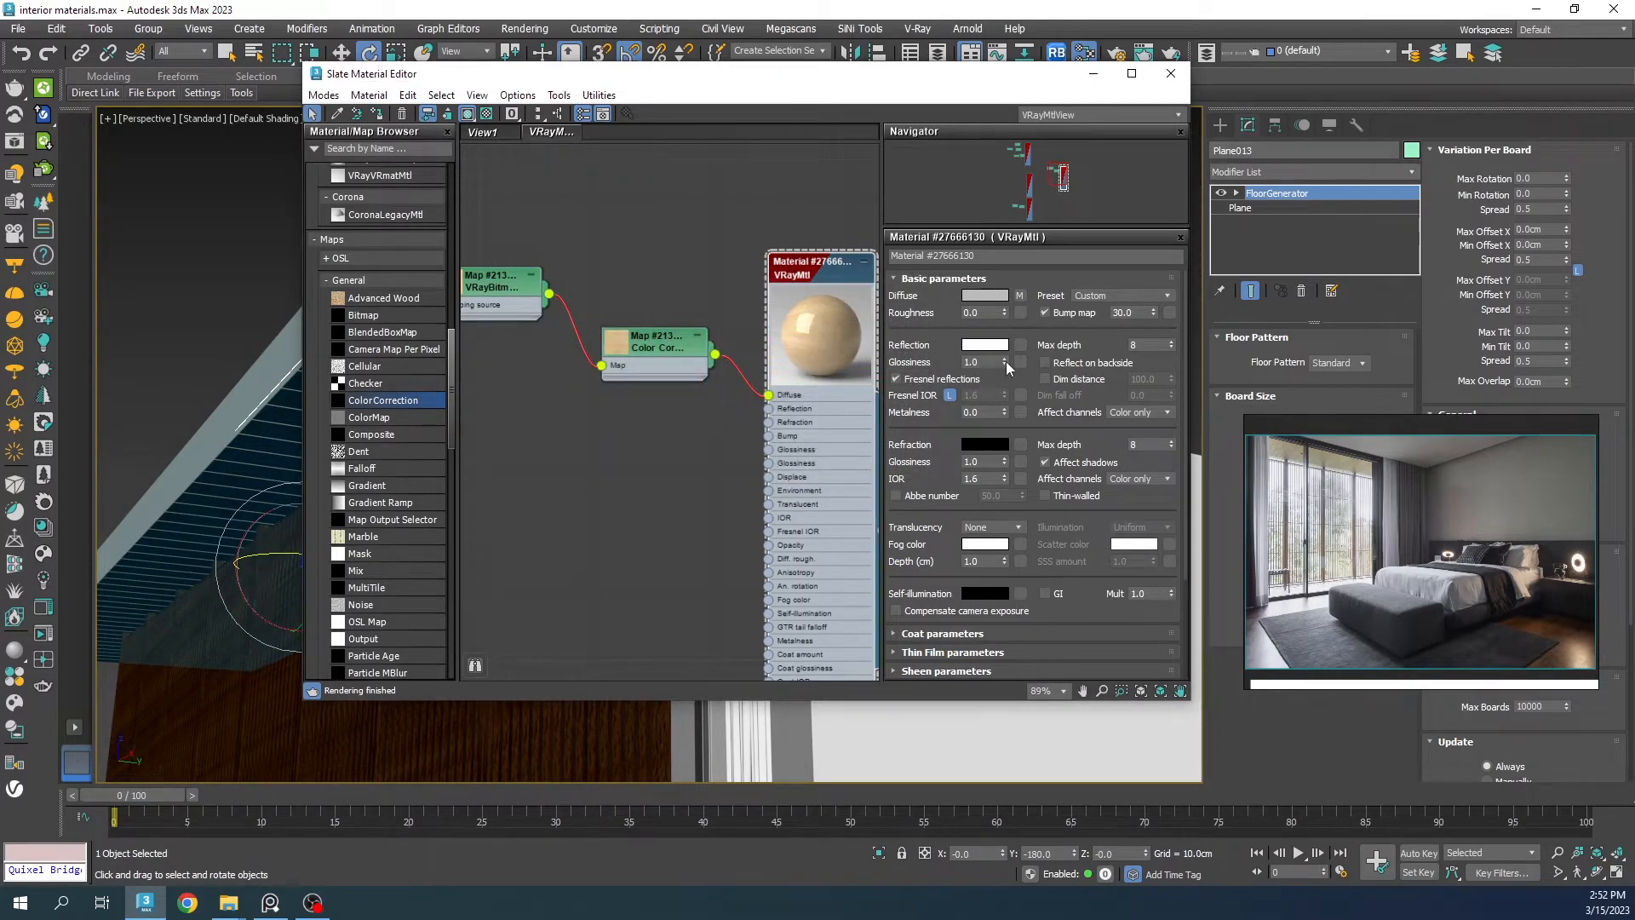
mouse_move(1006, 362)
left_mouse_down()
mouse_move(1006, 378)
mouse_move(1021, 355)
left_mouse_up()
scroll(821, 318, "up", 2)
scroll(809, 329, "down", 5)
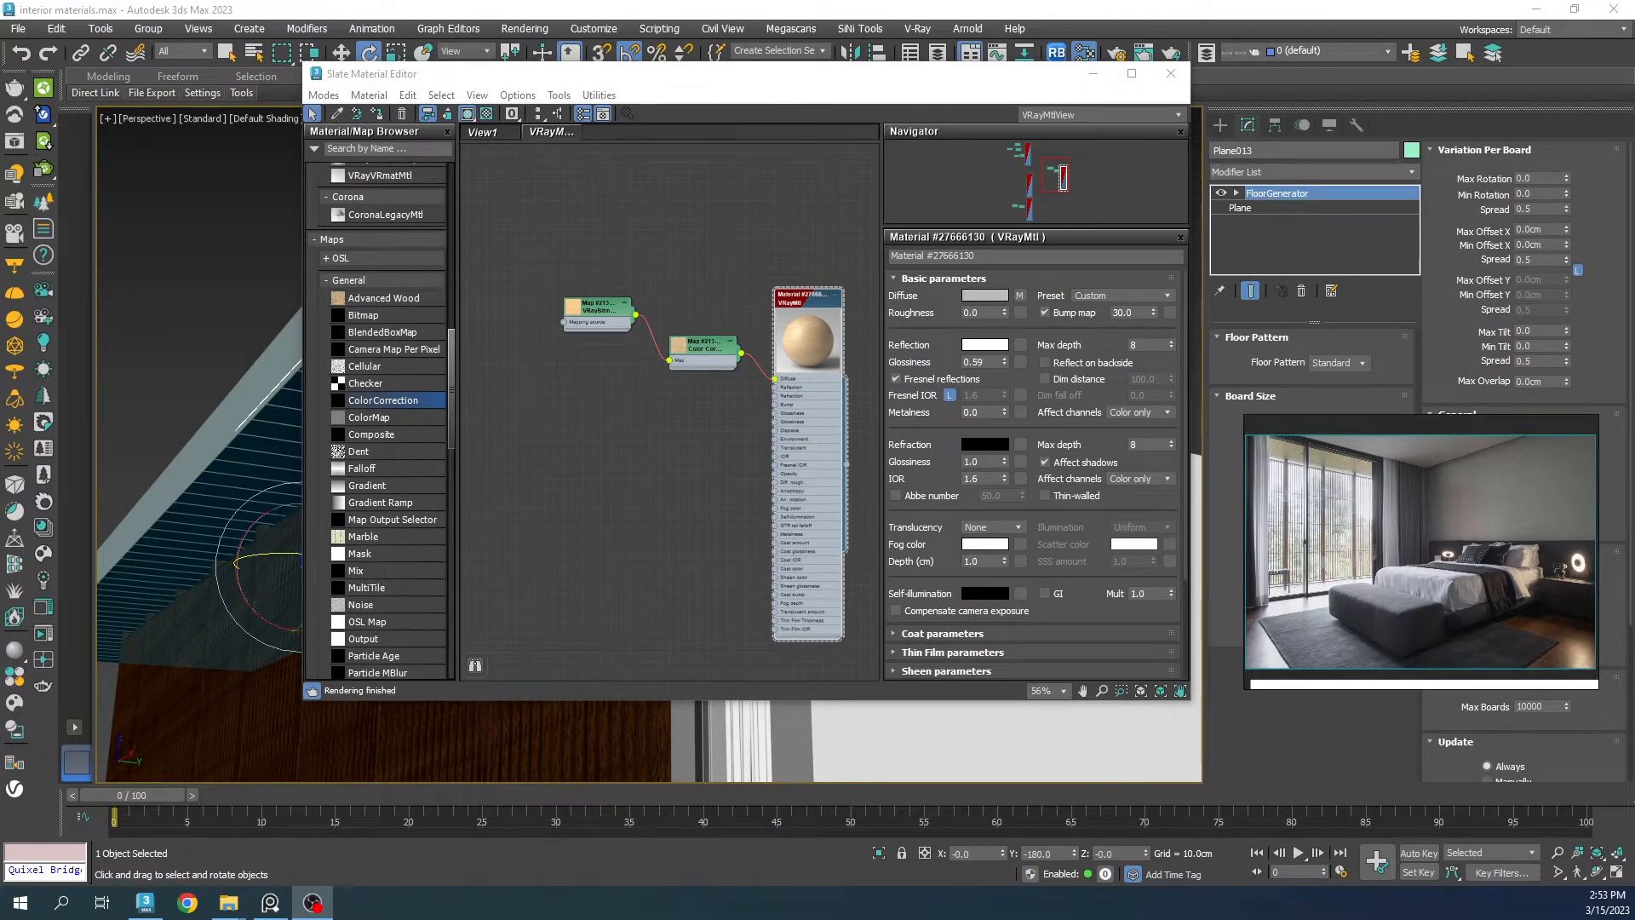
Step: Add a VRayUVWRandomizer map beside the plywood bitmap in the material graph
left_click_drag(665, 83, 912, 307)
middle_click_drag(453, 341, 483, 260, "alt")
left_click_drag(1073, 296, 963, 207)
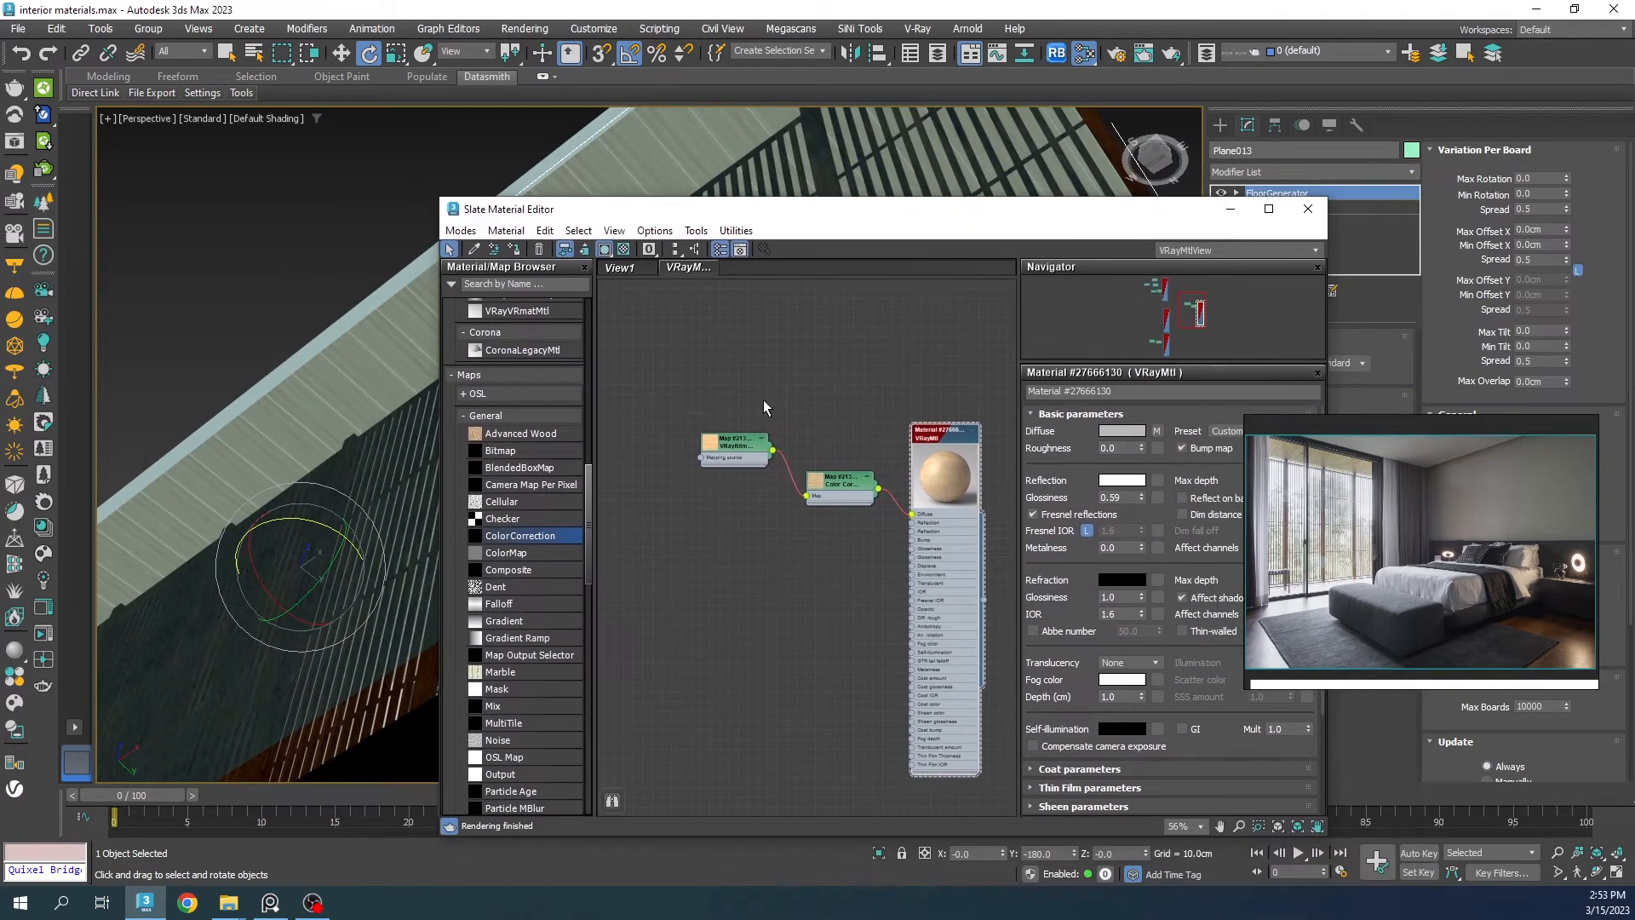
scroll(720, 453, "up", 3)
middle_click_drag(731, 467, 863, 432)
scroll(552, 708, "down", 20)
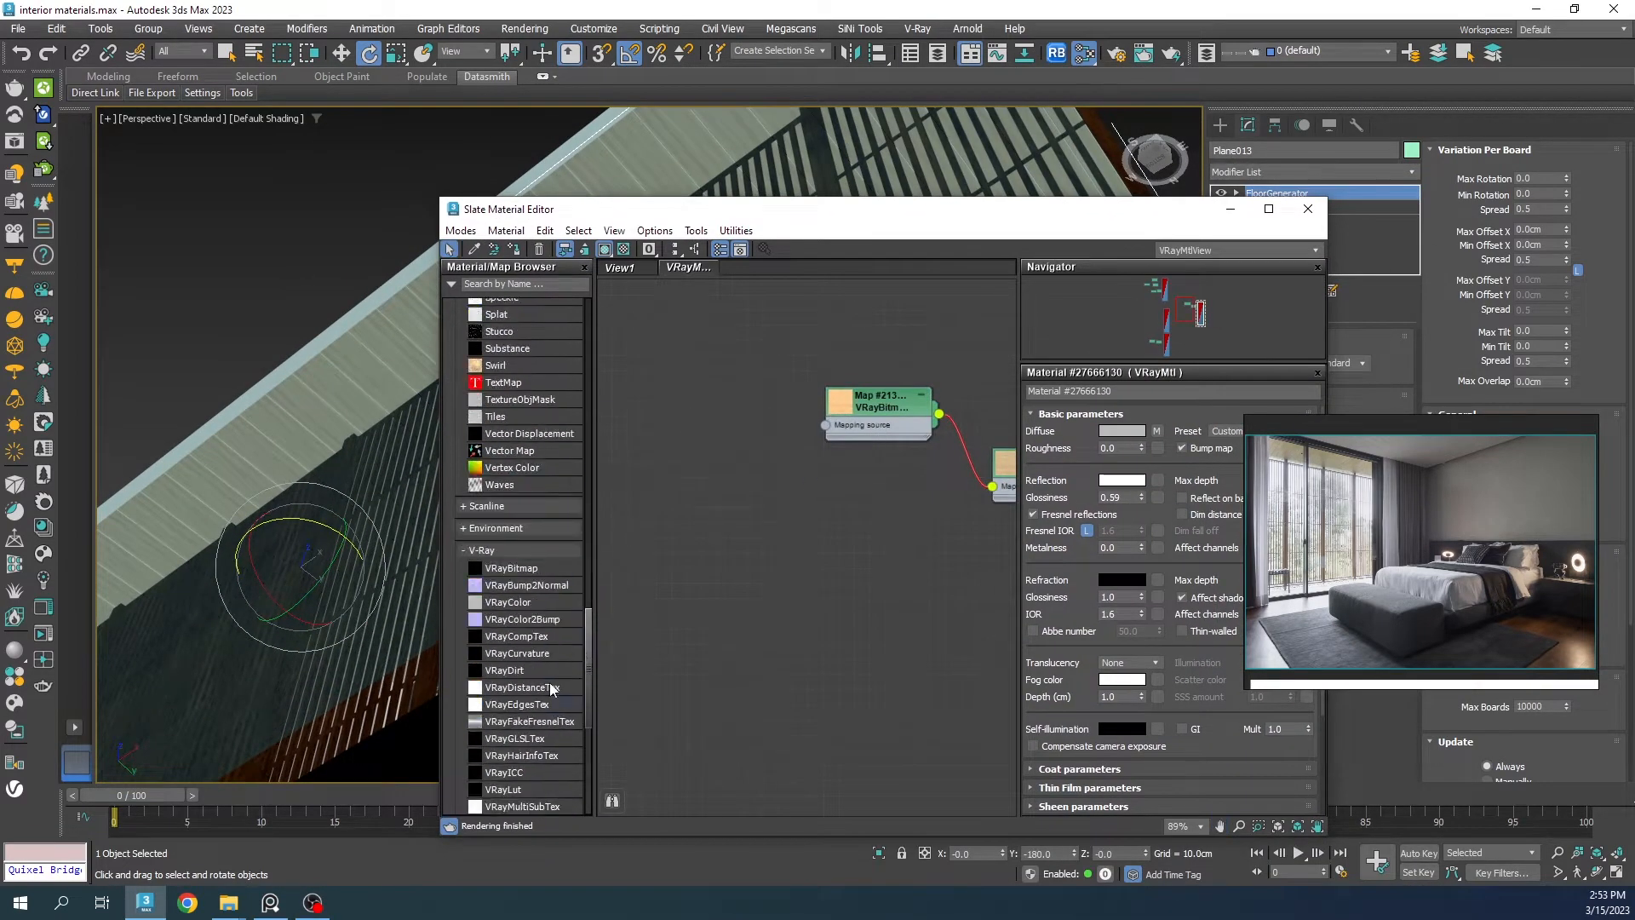
left_click_drag(532, 711, 700, 494)
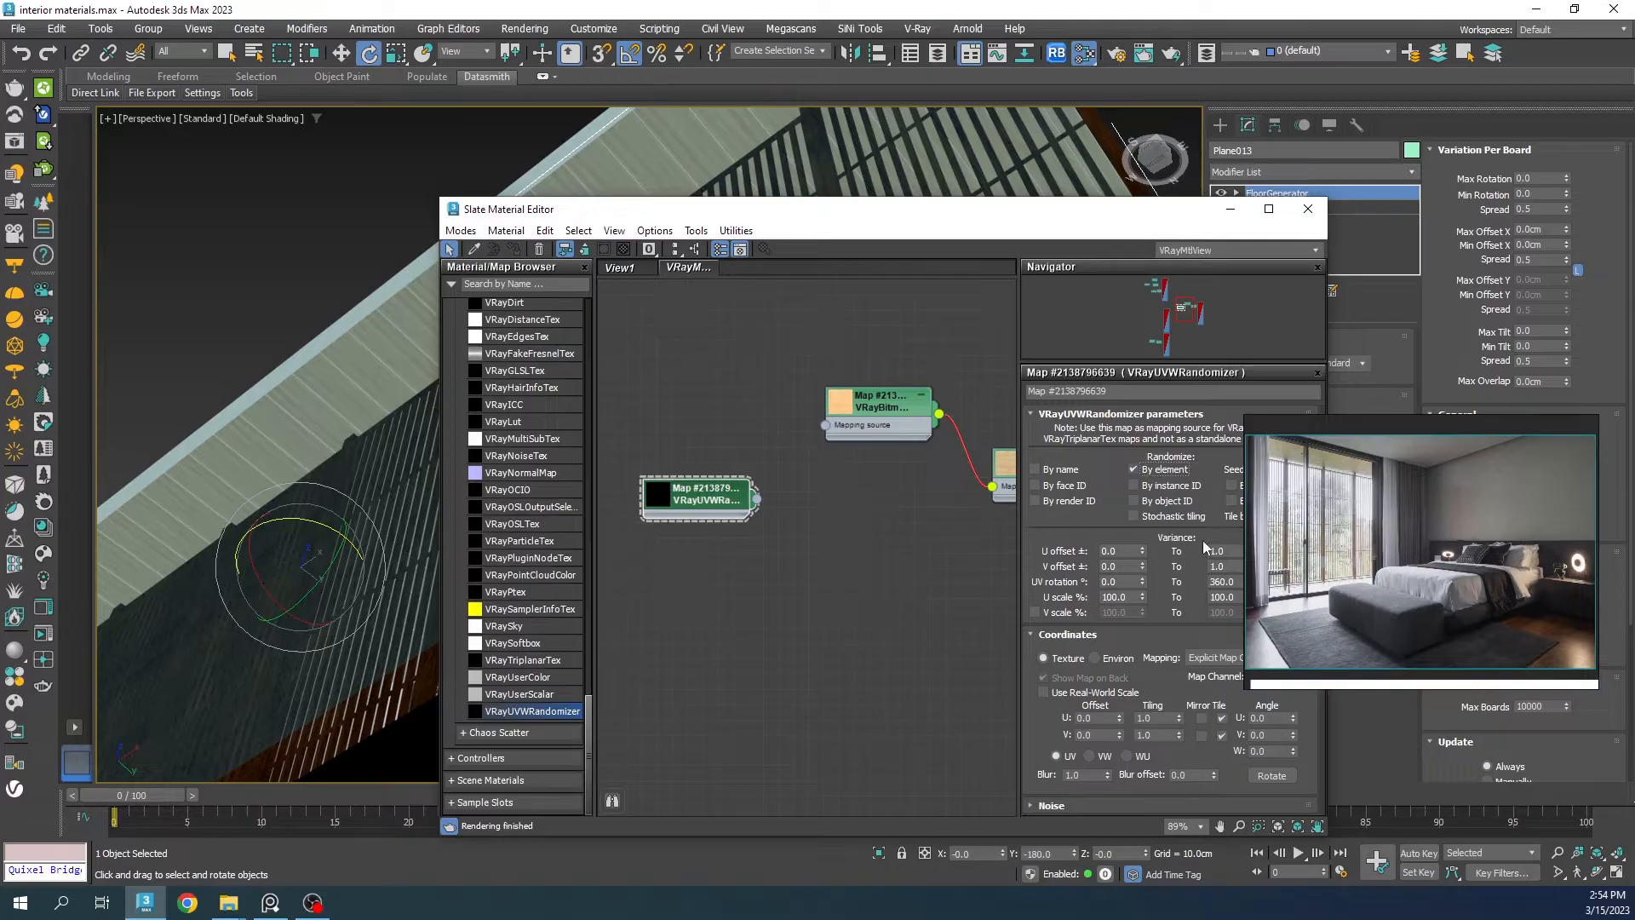
Step: Set the randomizer's maximum UV rotation to 0, enable real-world scale, and make its width and height 150 cm
left_click_drag(1099, 209, 987, 189)
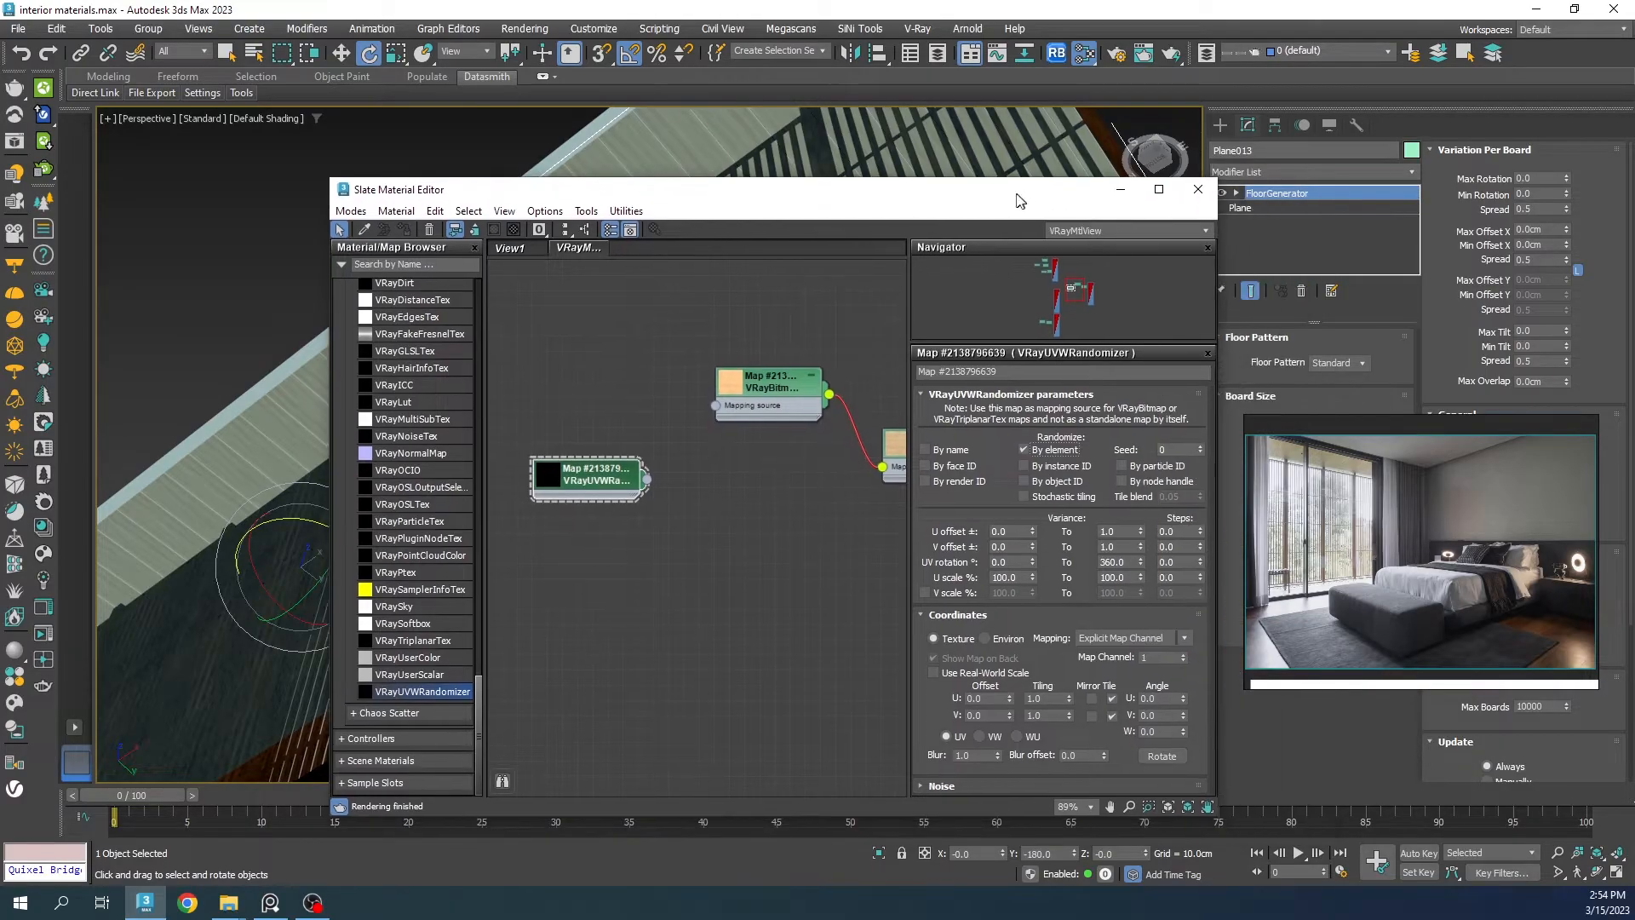
right_click(1140, 565)
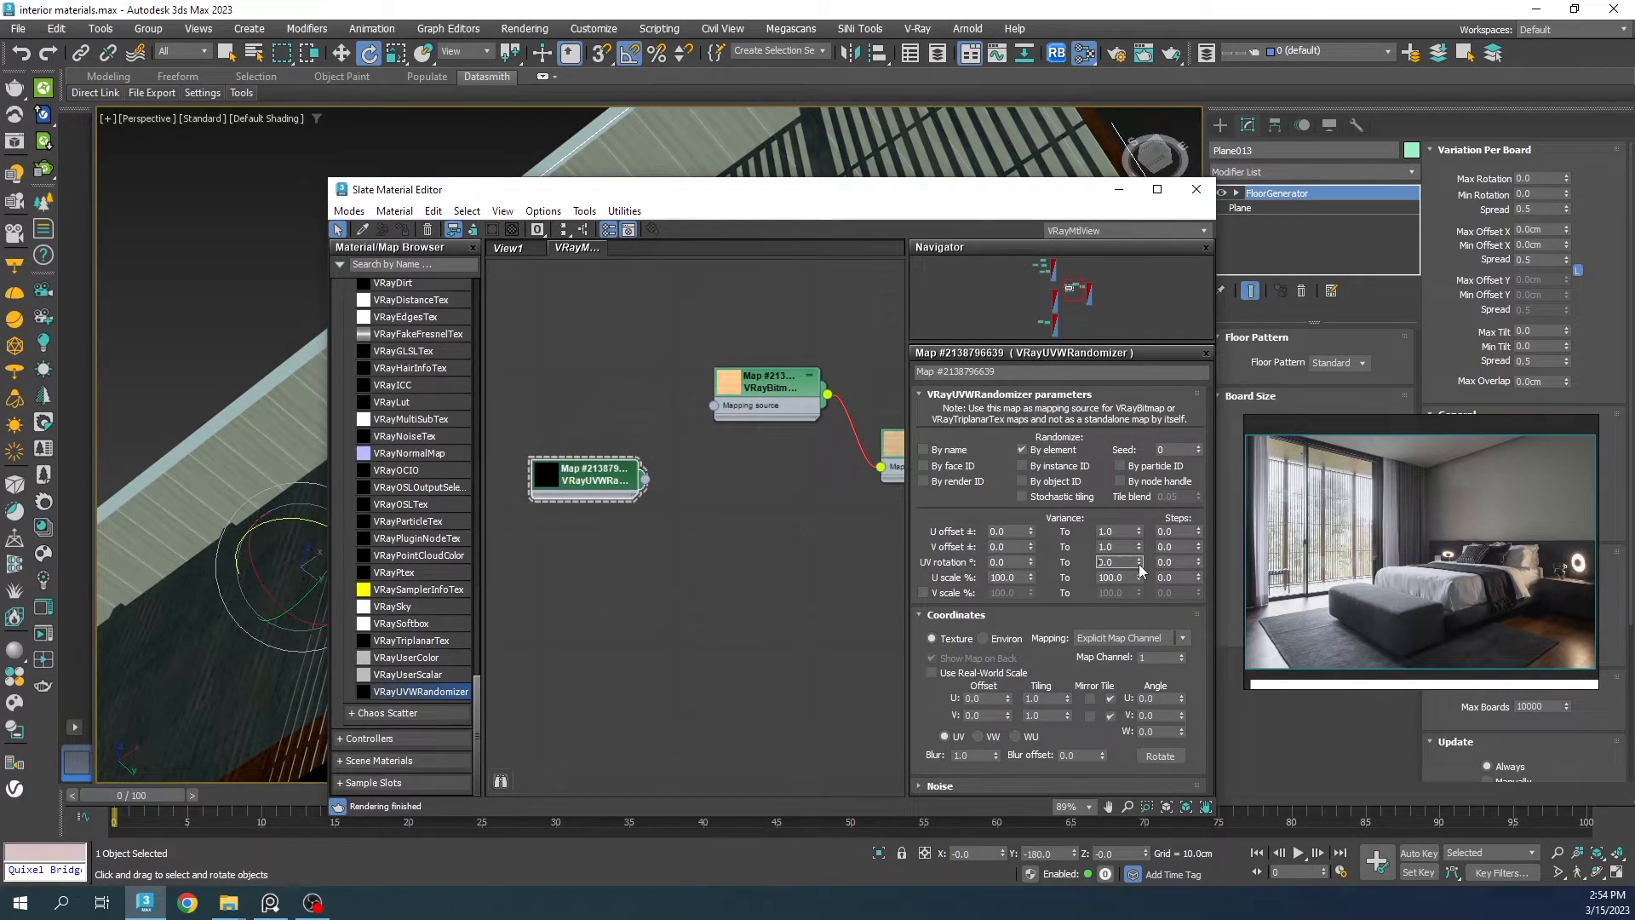
left_click(986, 675)
left_click(1043, 696)
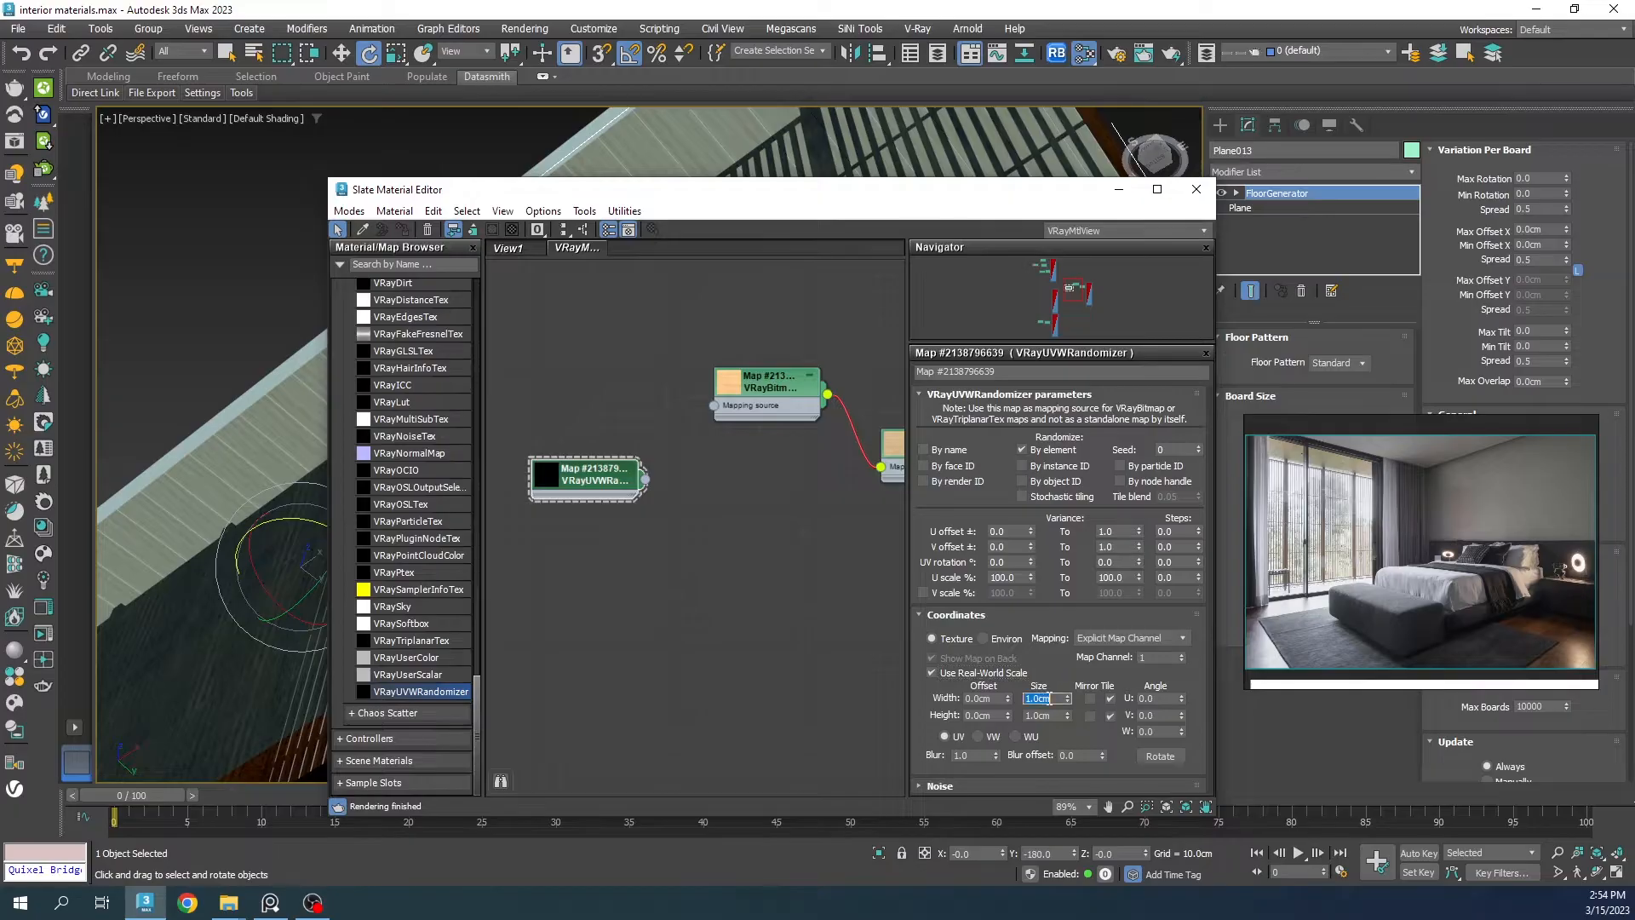
left_click(1046, 716)
key("Return")
Step: Add a UVW Map modifier above FloorGenerator on the plank plane and enable Real-World Map Size
left_click_drag(707, 197, 573, 439)
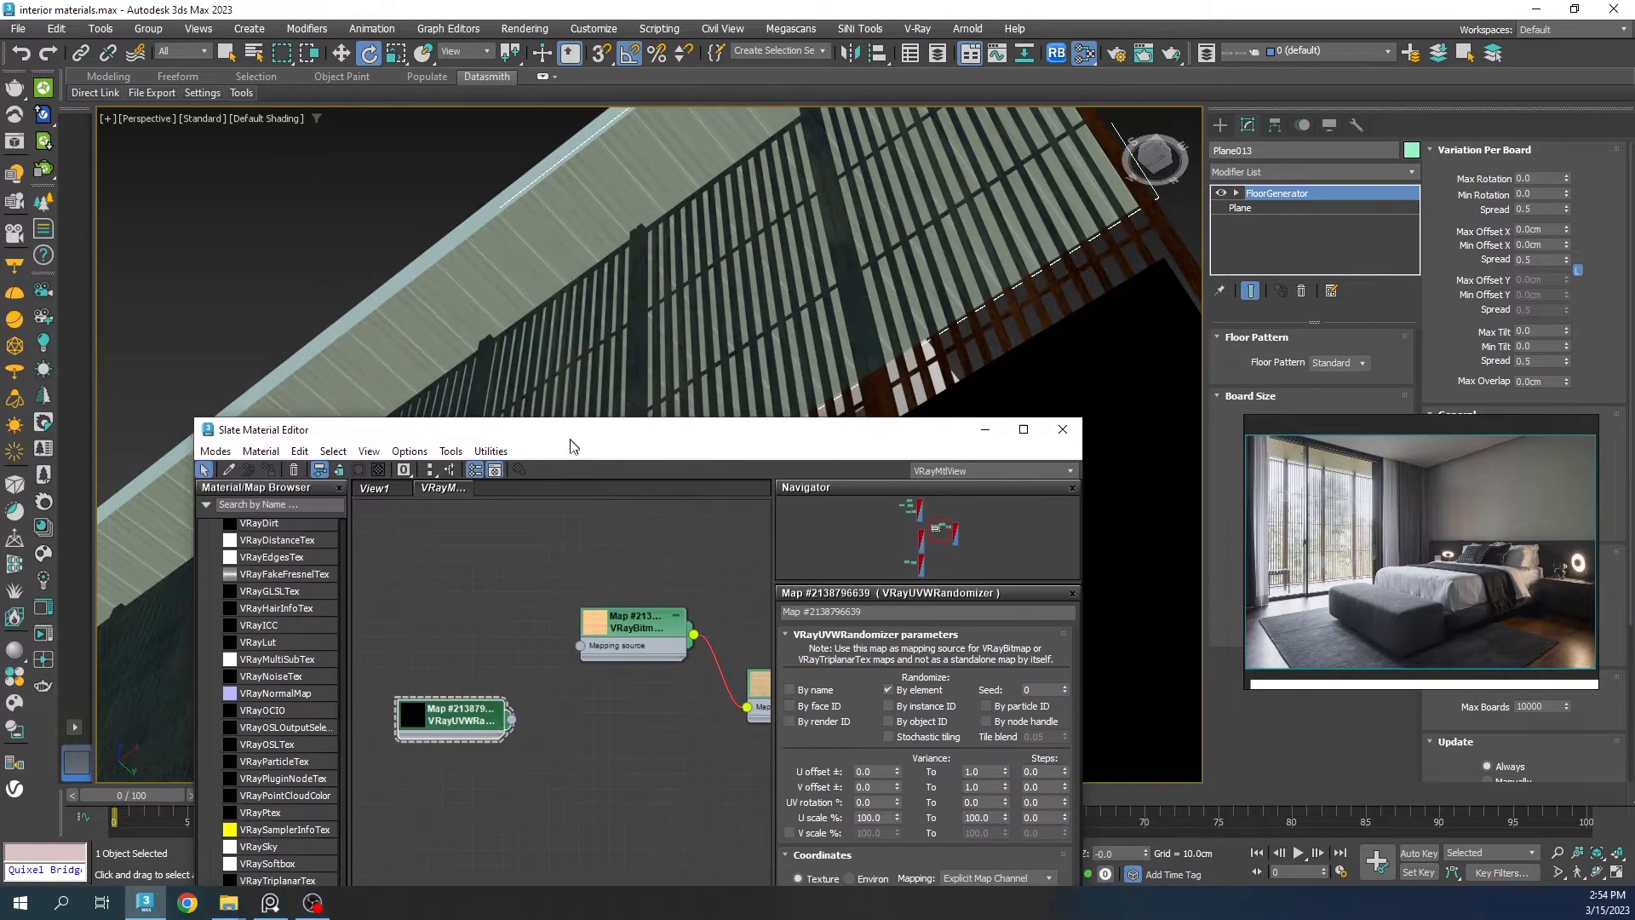
left_click(1313, 172)
type("uvw")
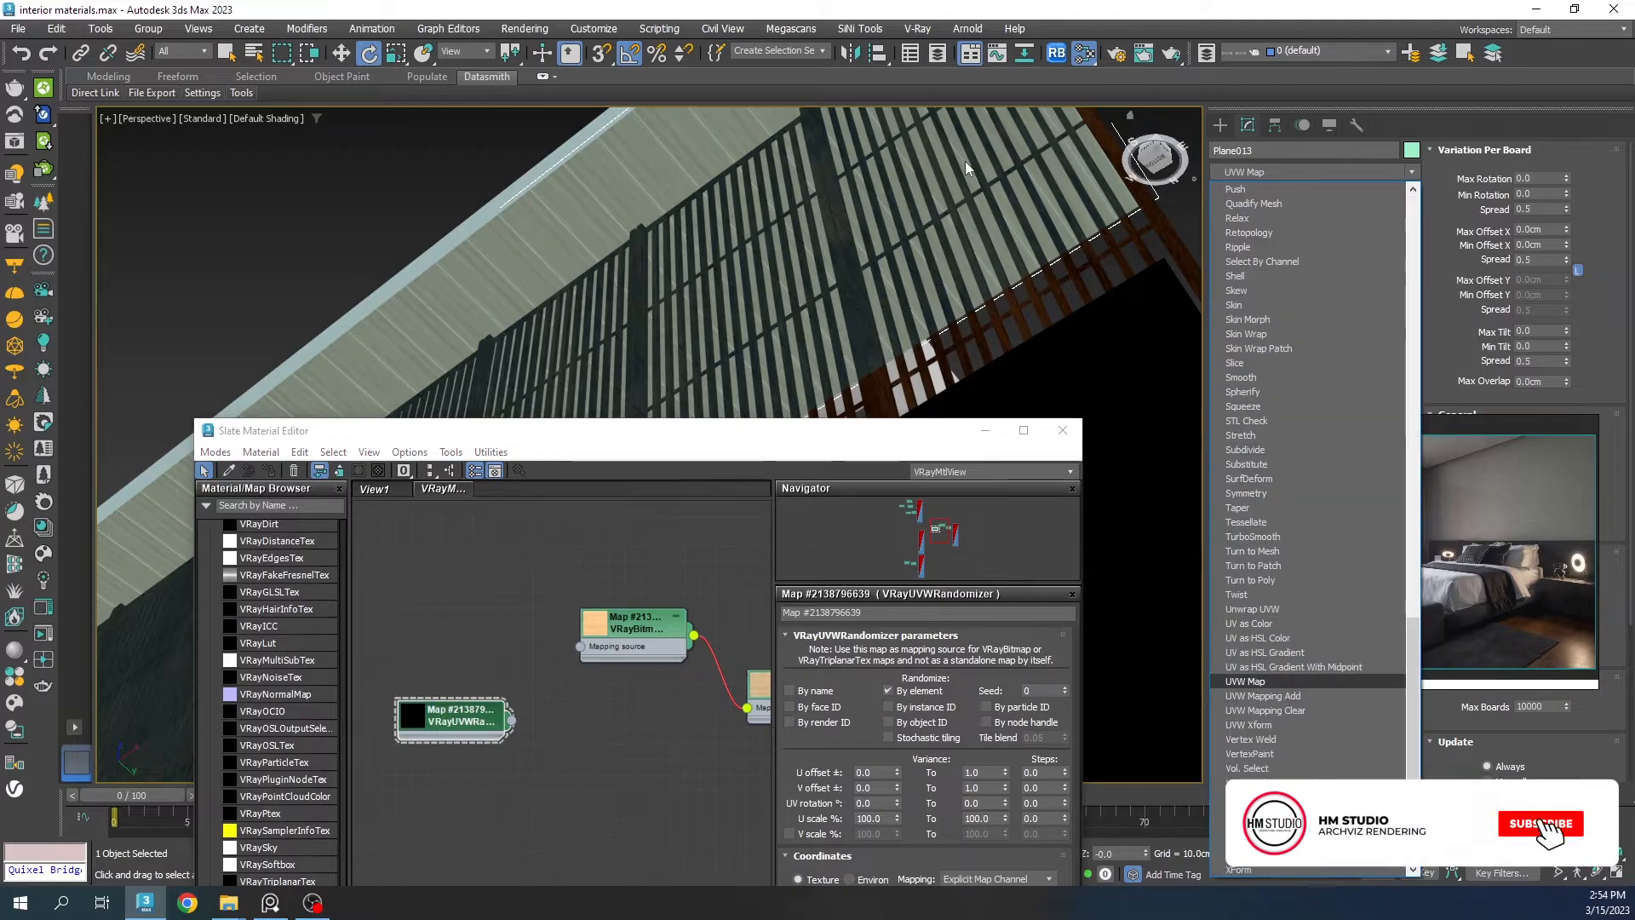
key("Return")
right_click_drag(1318, 509, 1000, 745)
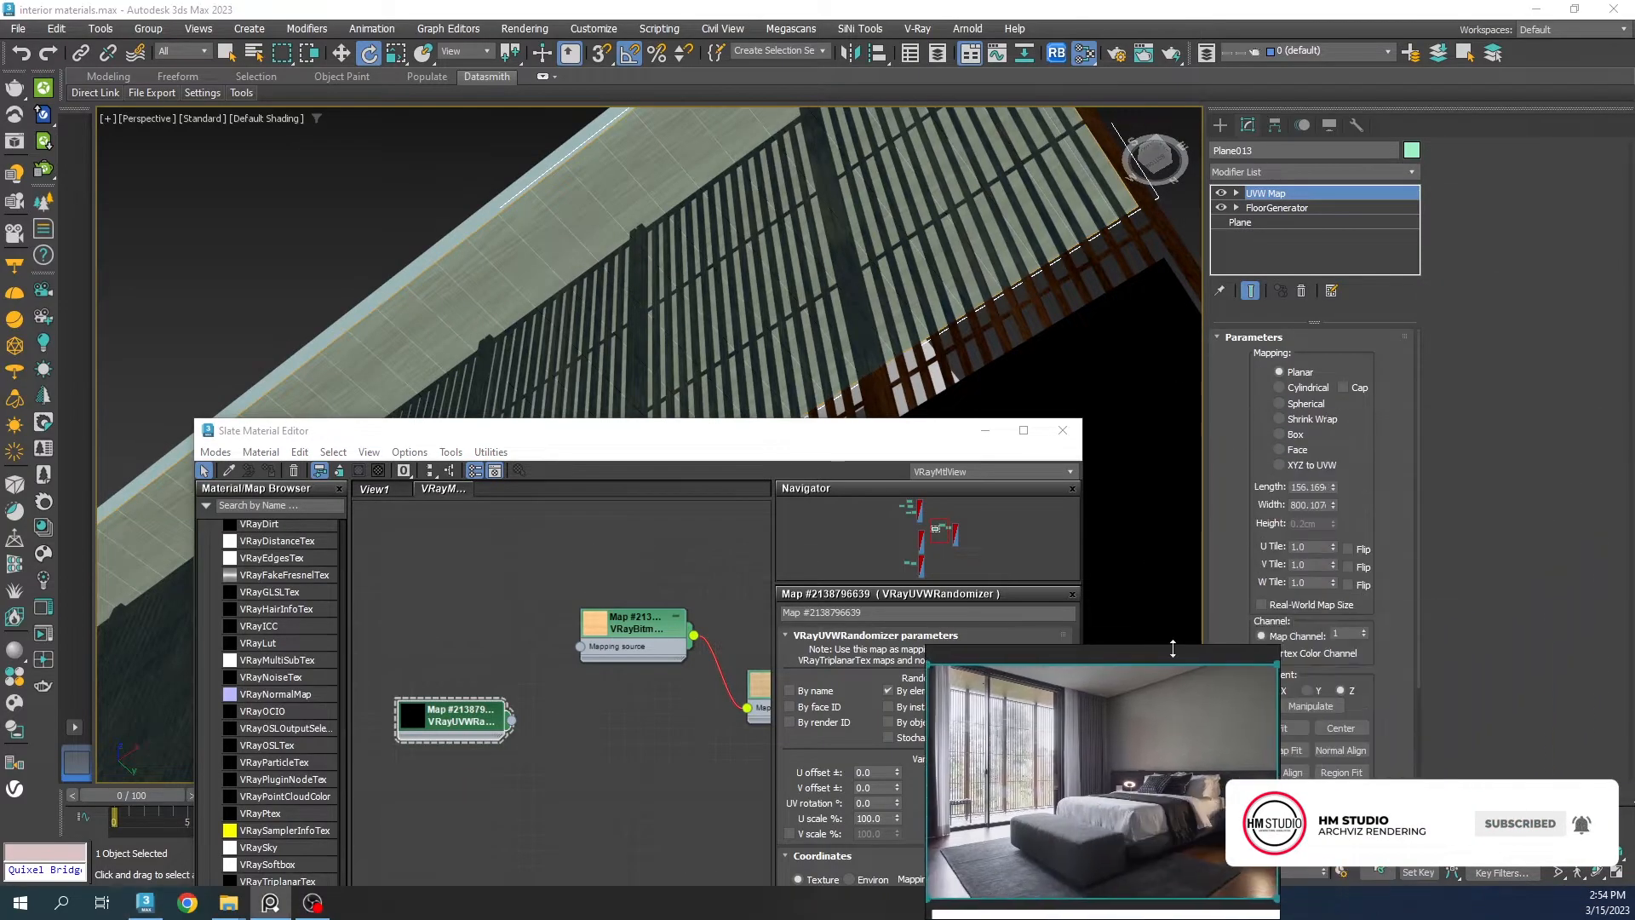
left_click(1262, 604)
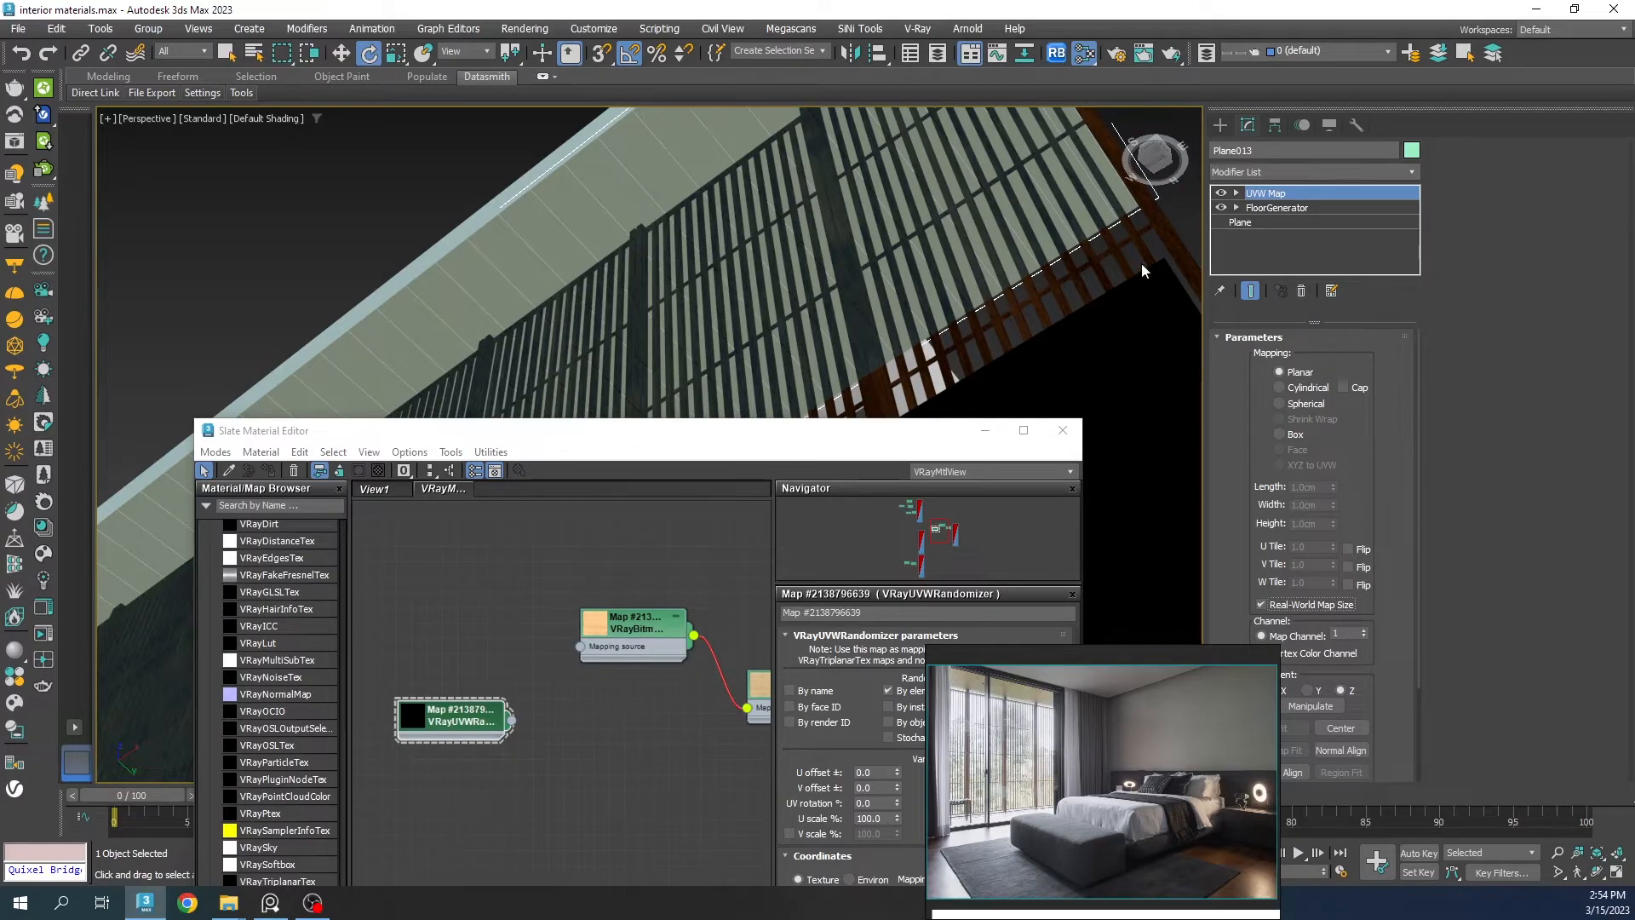
left_click_drag(729, 440, 956, 453)
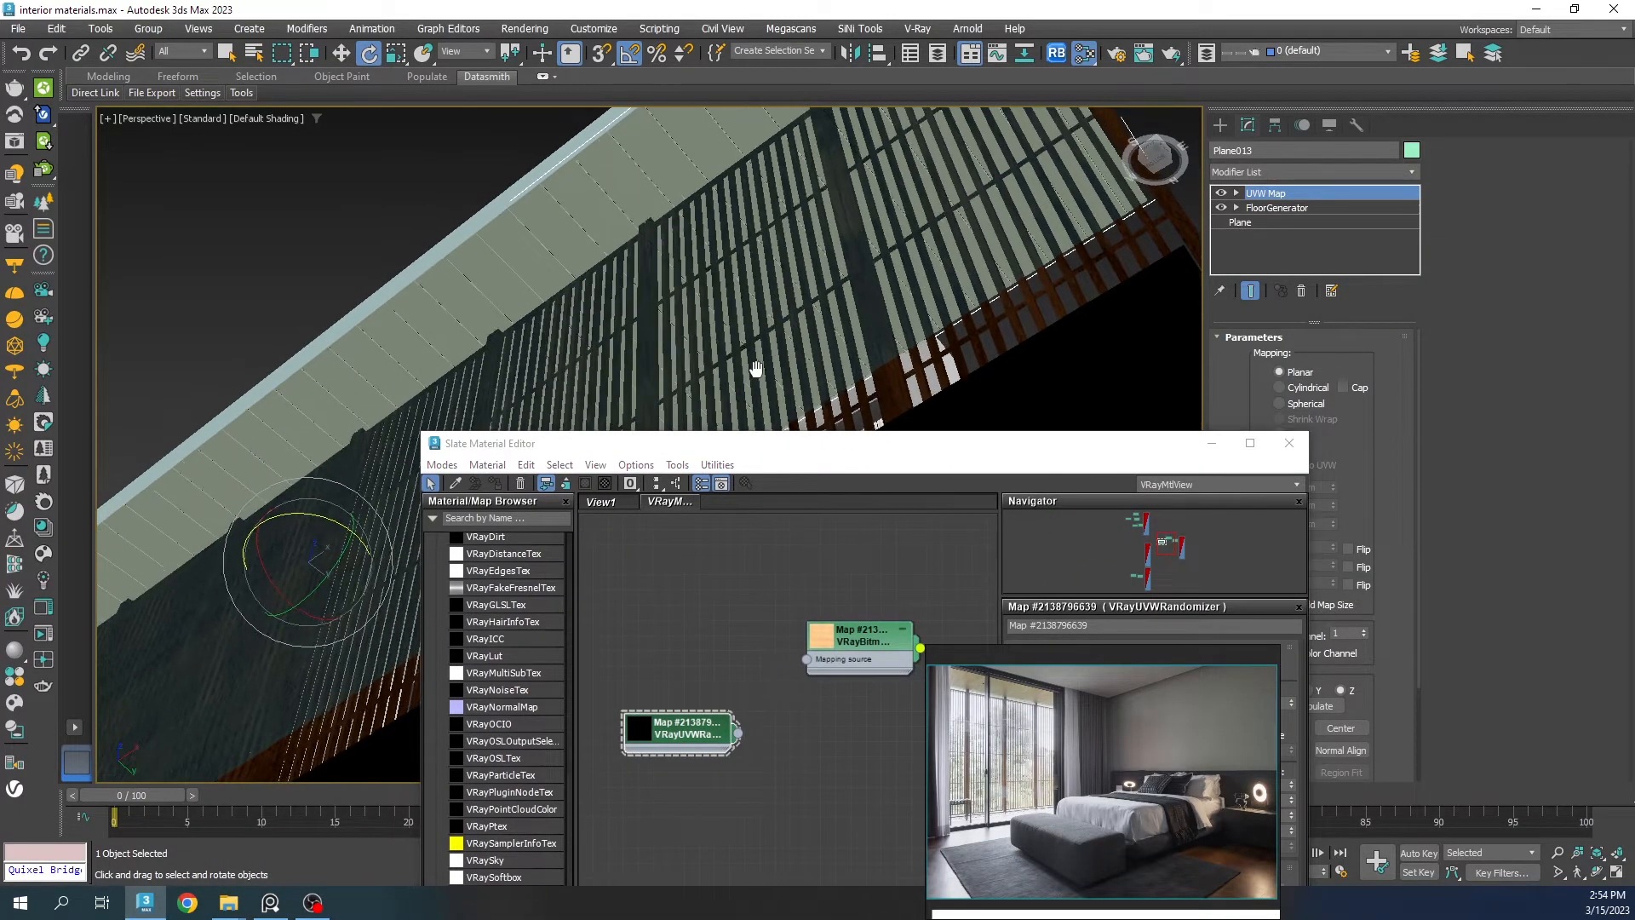
left_click_drag(1142, 449, 870, 483)
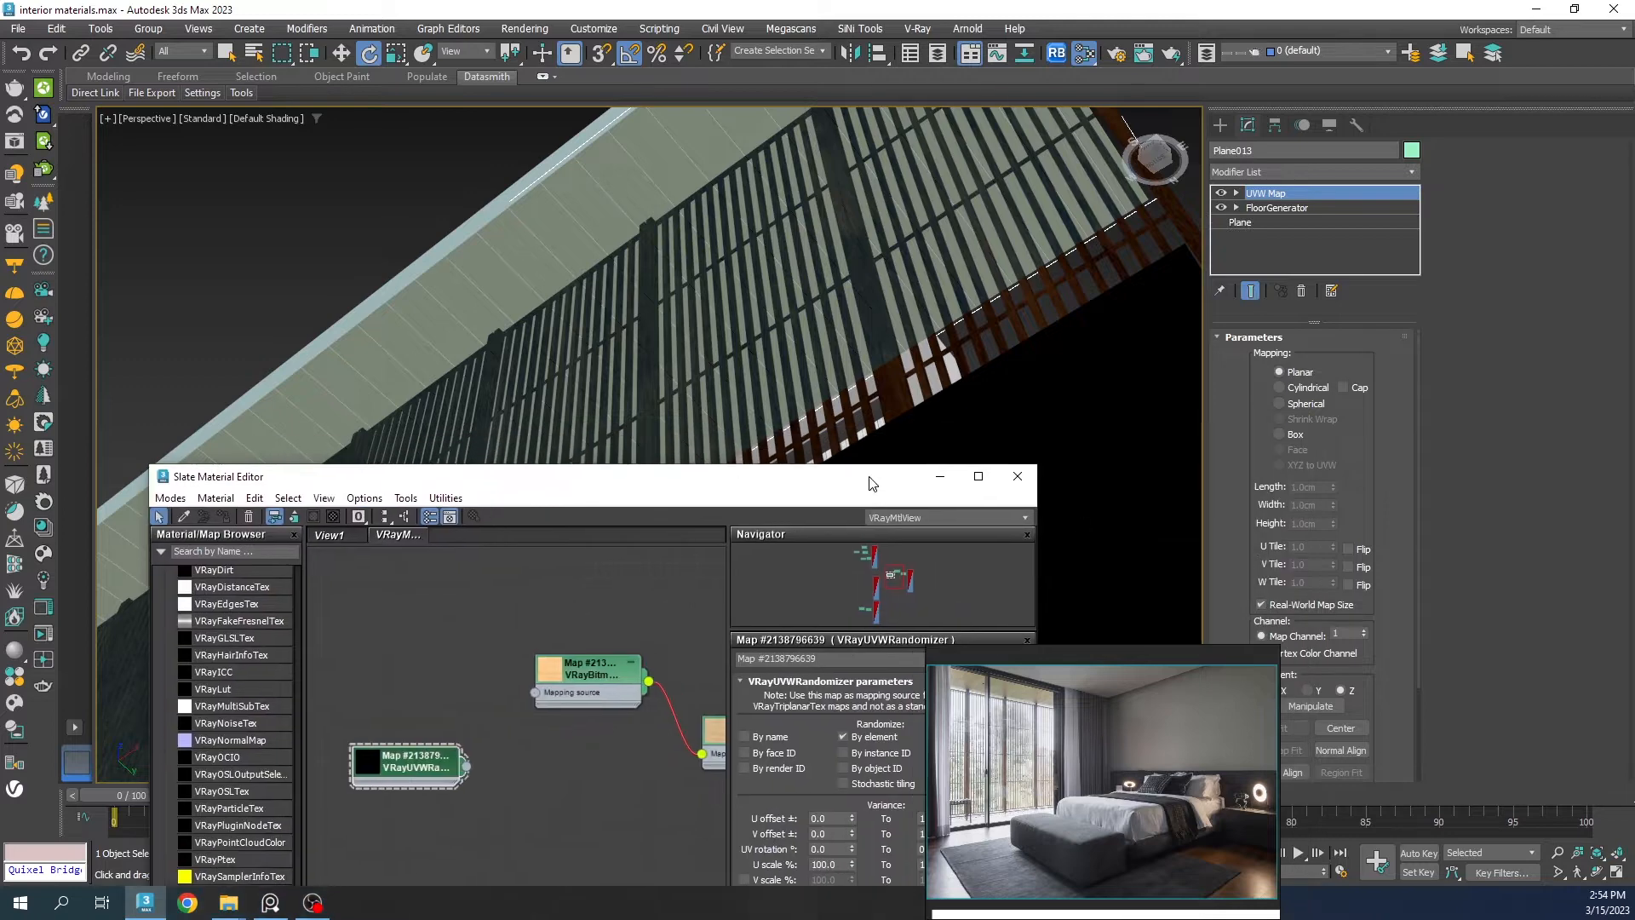
Step: Rotate the plank plane's UVW Map gizmo with Real-World Map Size temporarily off, re-enable that option, and leave gizmo editing
left_click(1260, 606)
key("1")
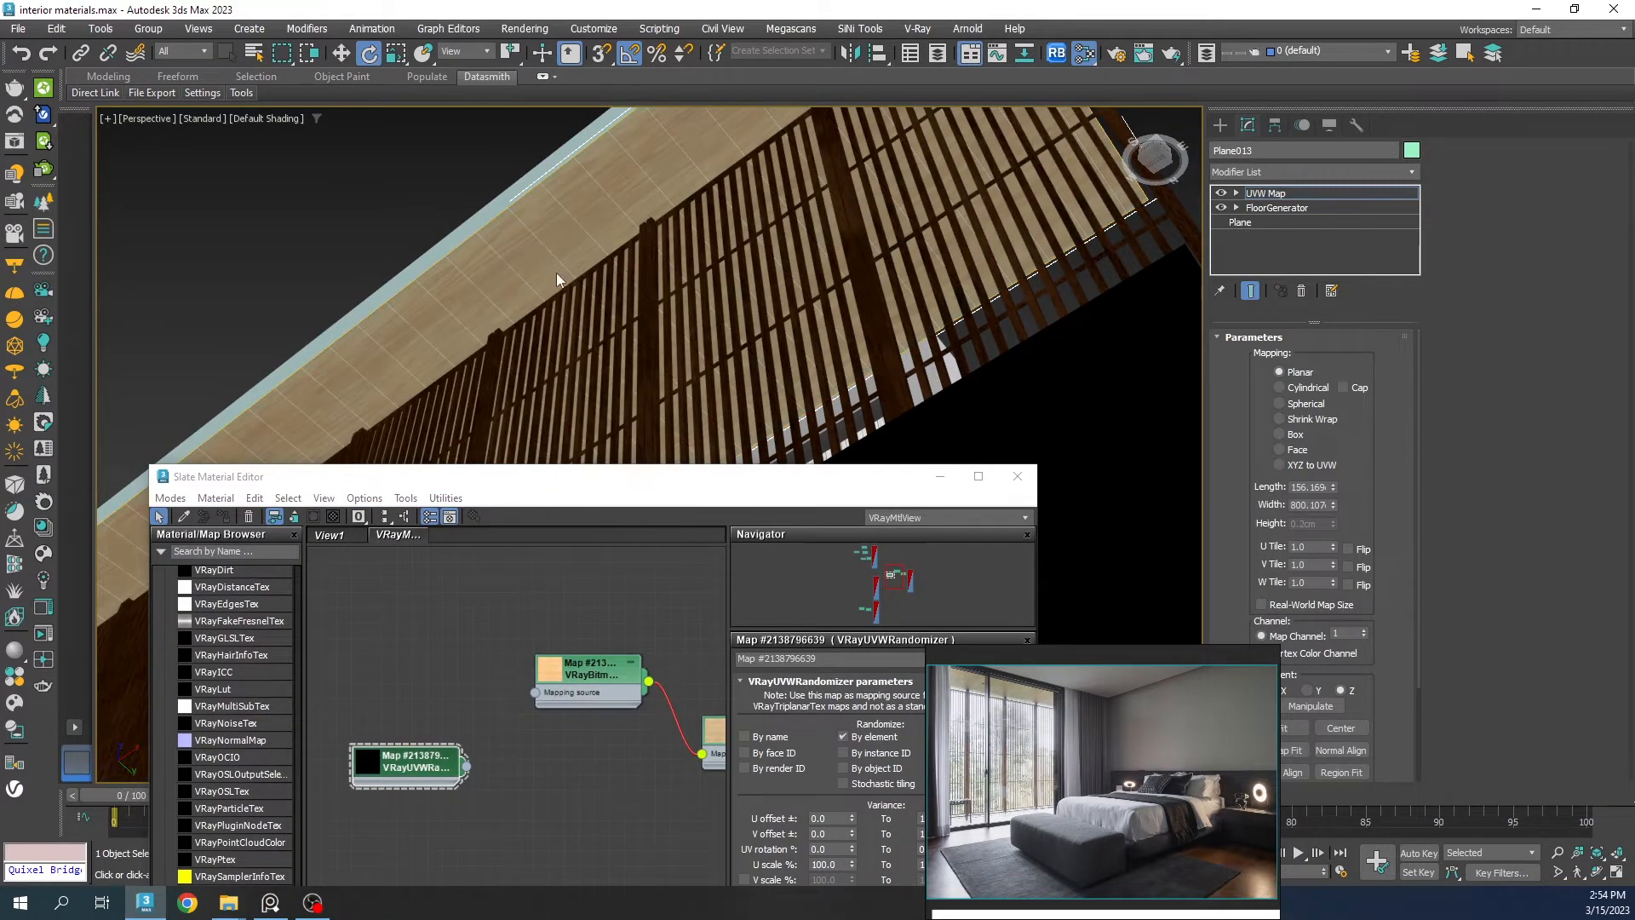
scroll(545, 340, "down", 3)
middle_click_drag(426, 362, 558, 307)
scroll(553, 308, "up", 3)
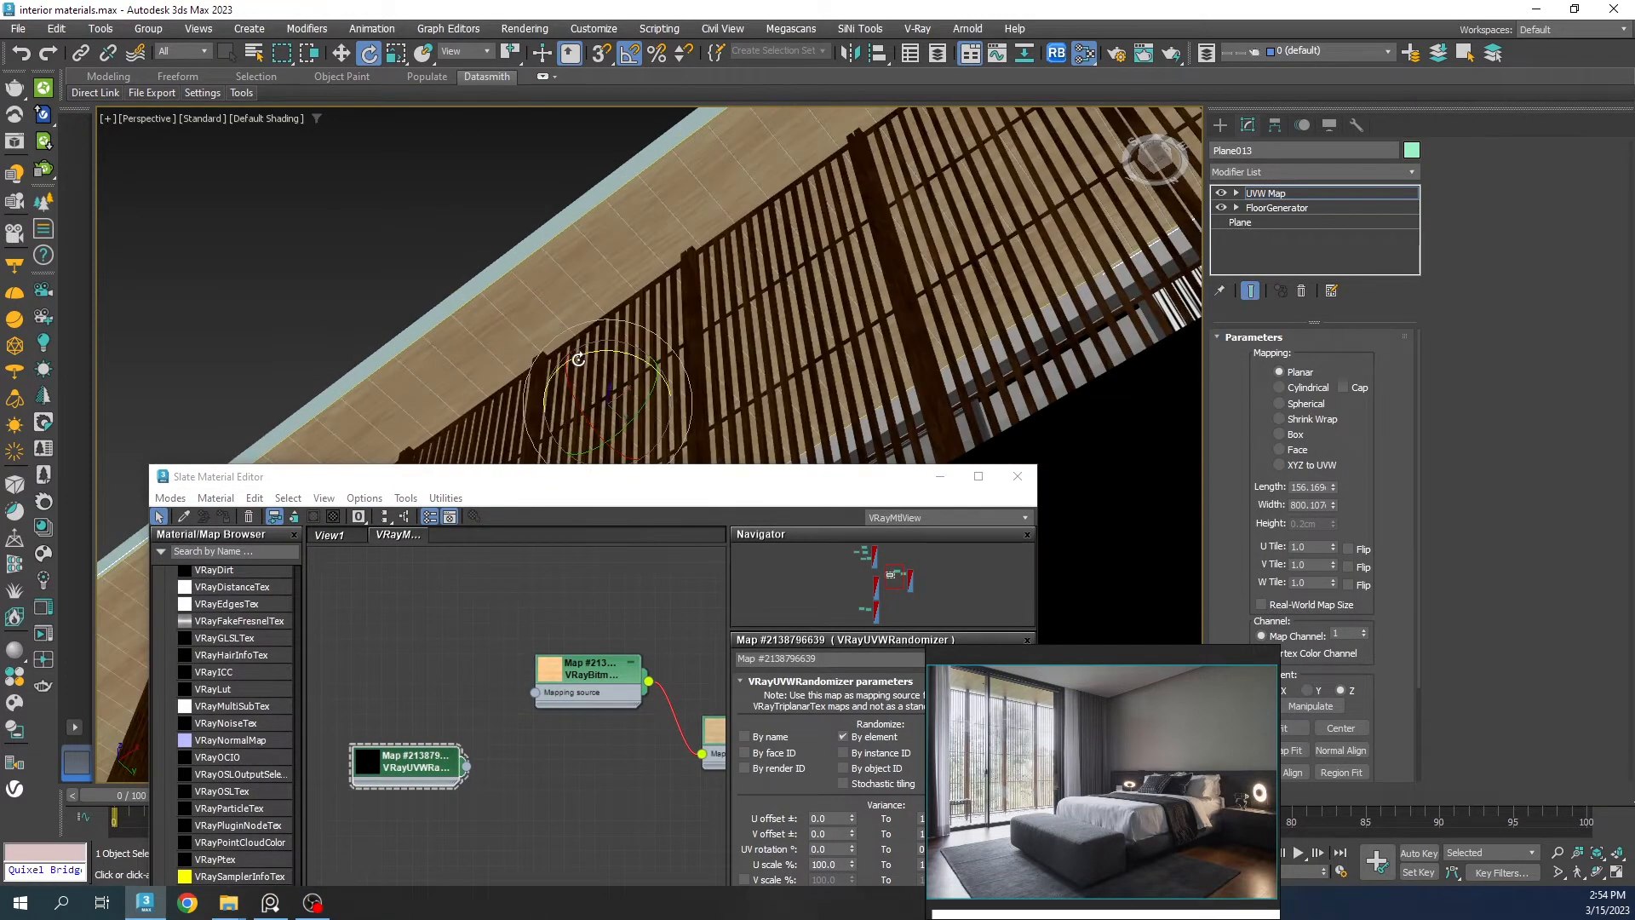
left_click_drag(573, 354, 650, 348)
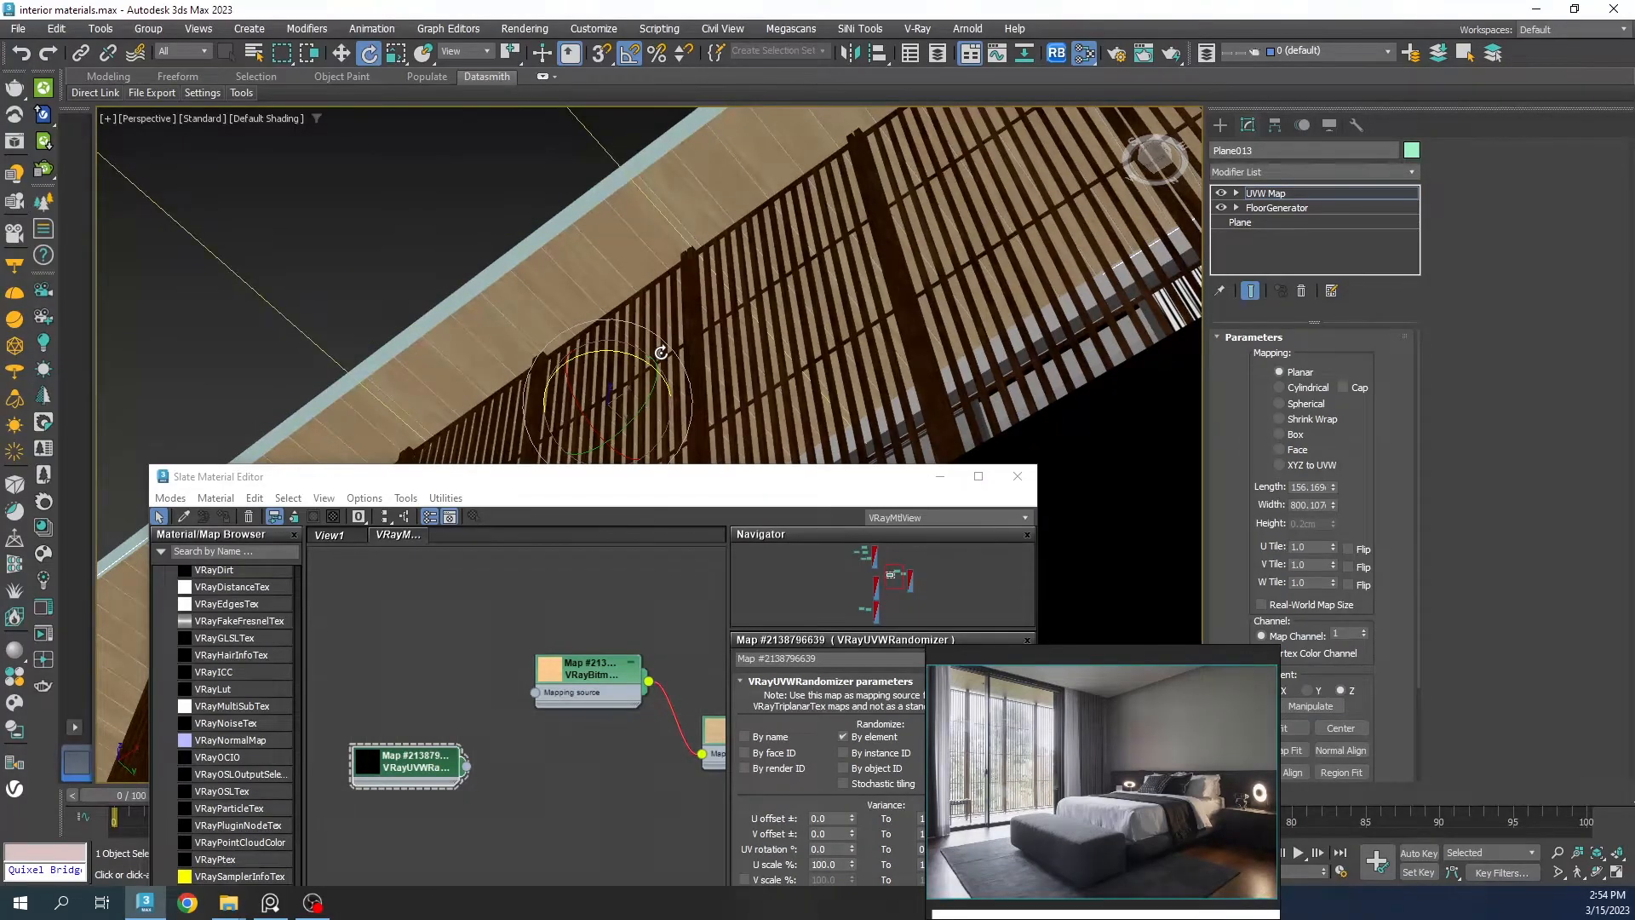
left_click(1261, 604)
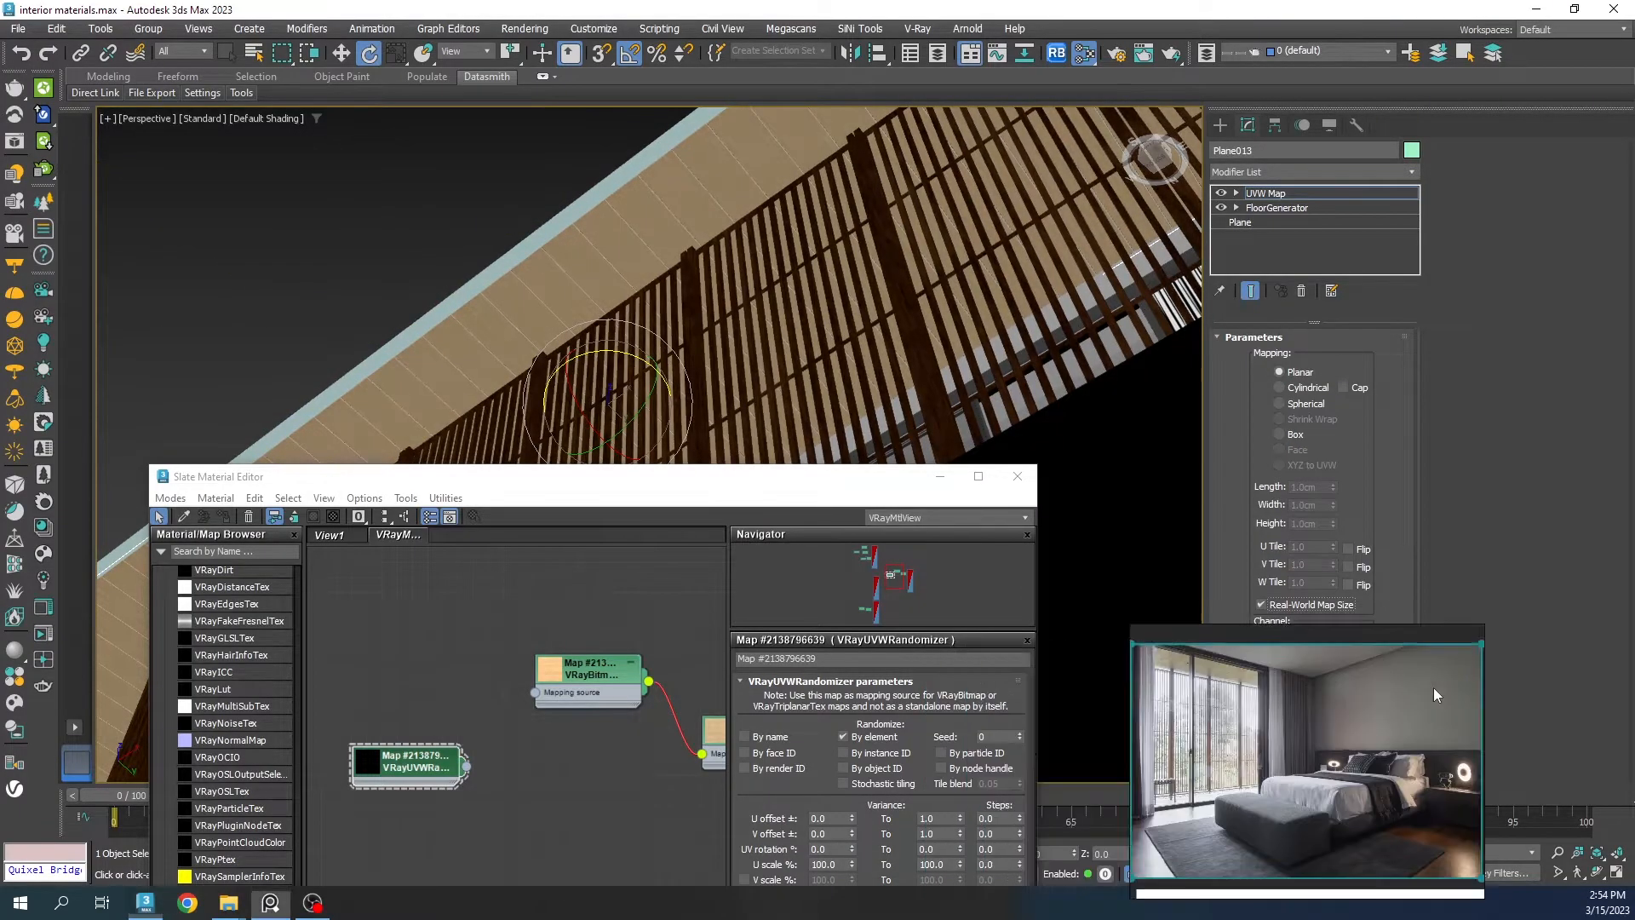
left_click_drag(604, 486, 963, 504)
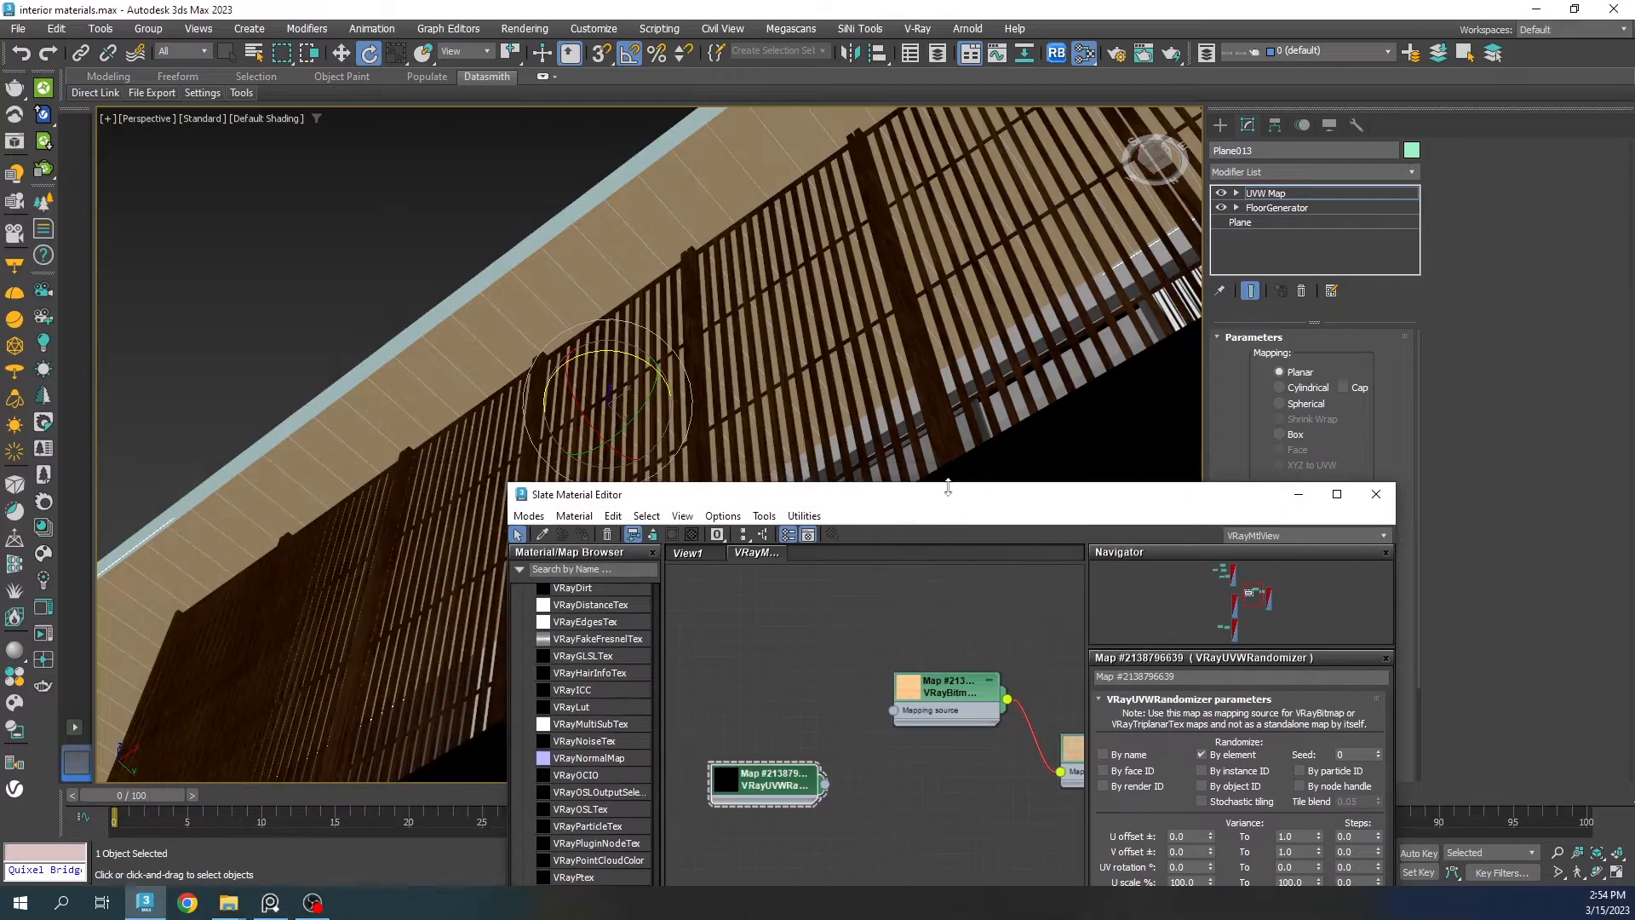
middle_click_drag(852, 374, 693, 464, "alt")
scroll(665, 310, "down", 10)
middle_click_drag(665, 310, 637, 351, "alt")
scroll(670, 448, "up", 10)
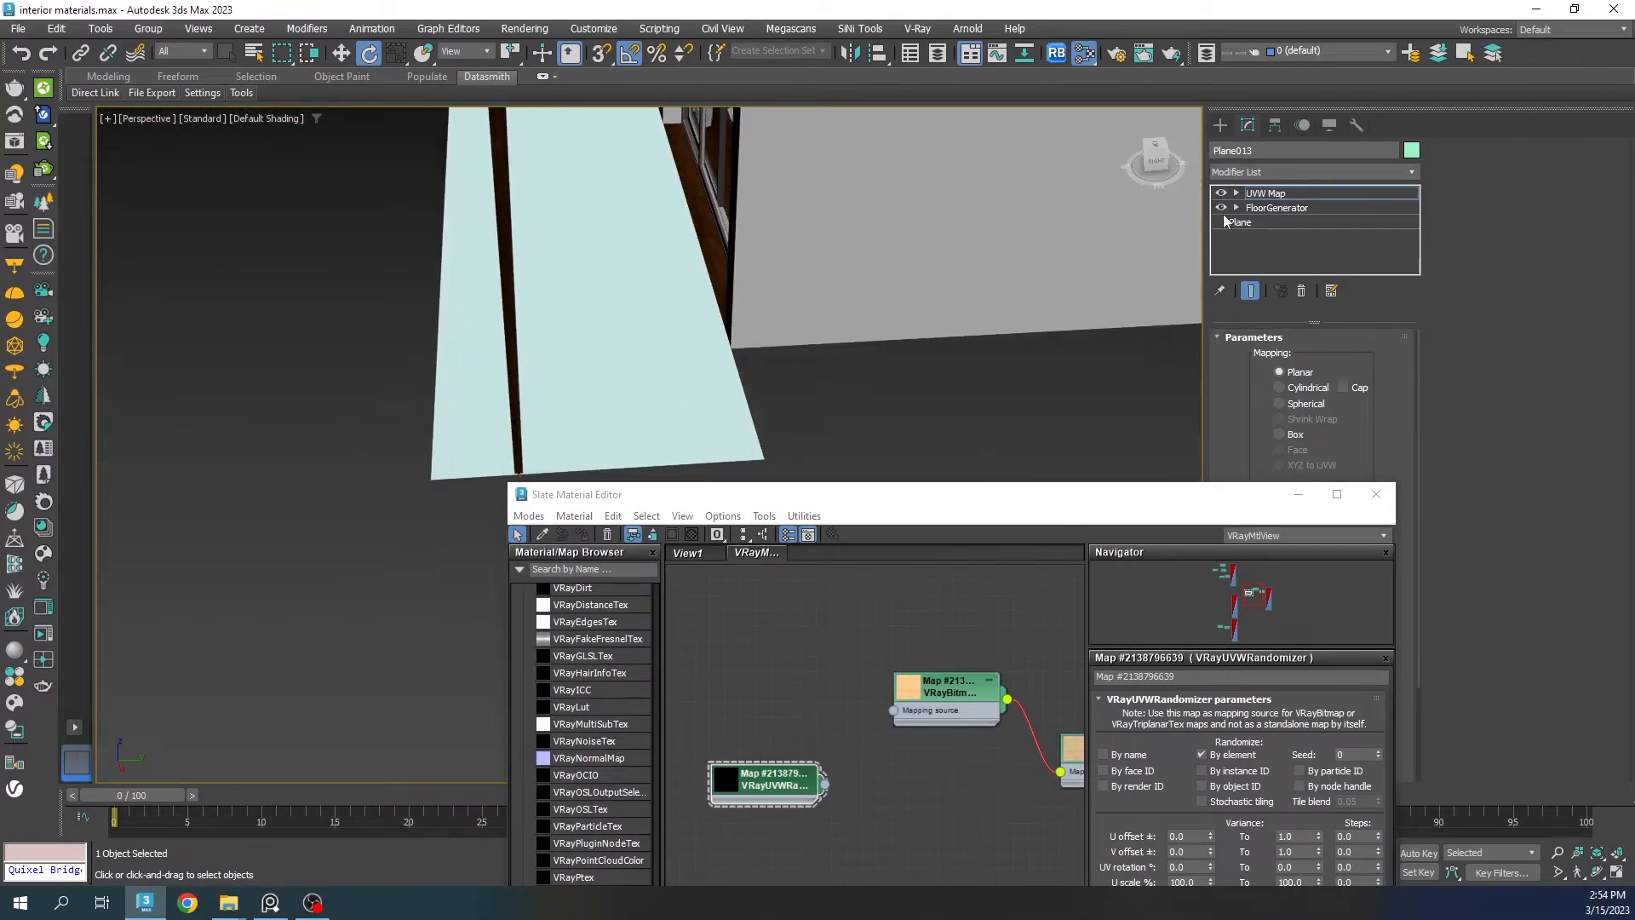
left_click(1277, 195)
Step: Create a new VRayMtl and place it in a free area of the material graph
double_click(876, 500)
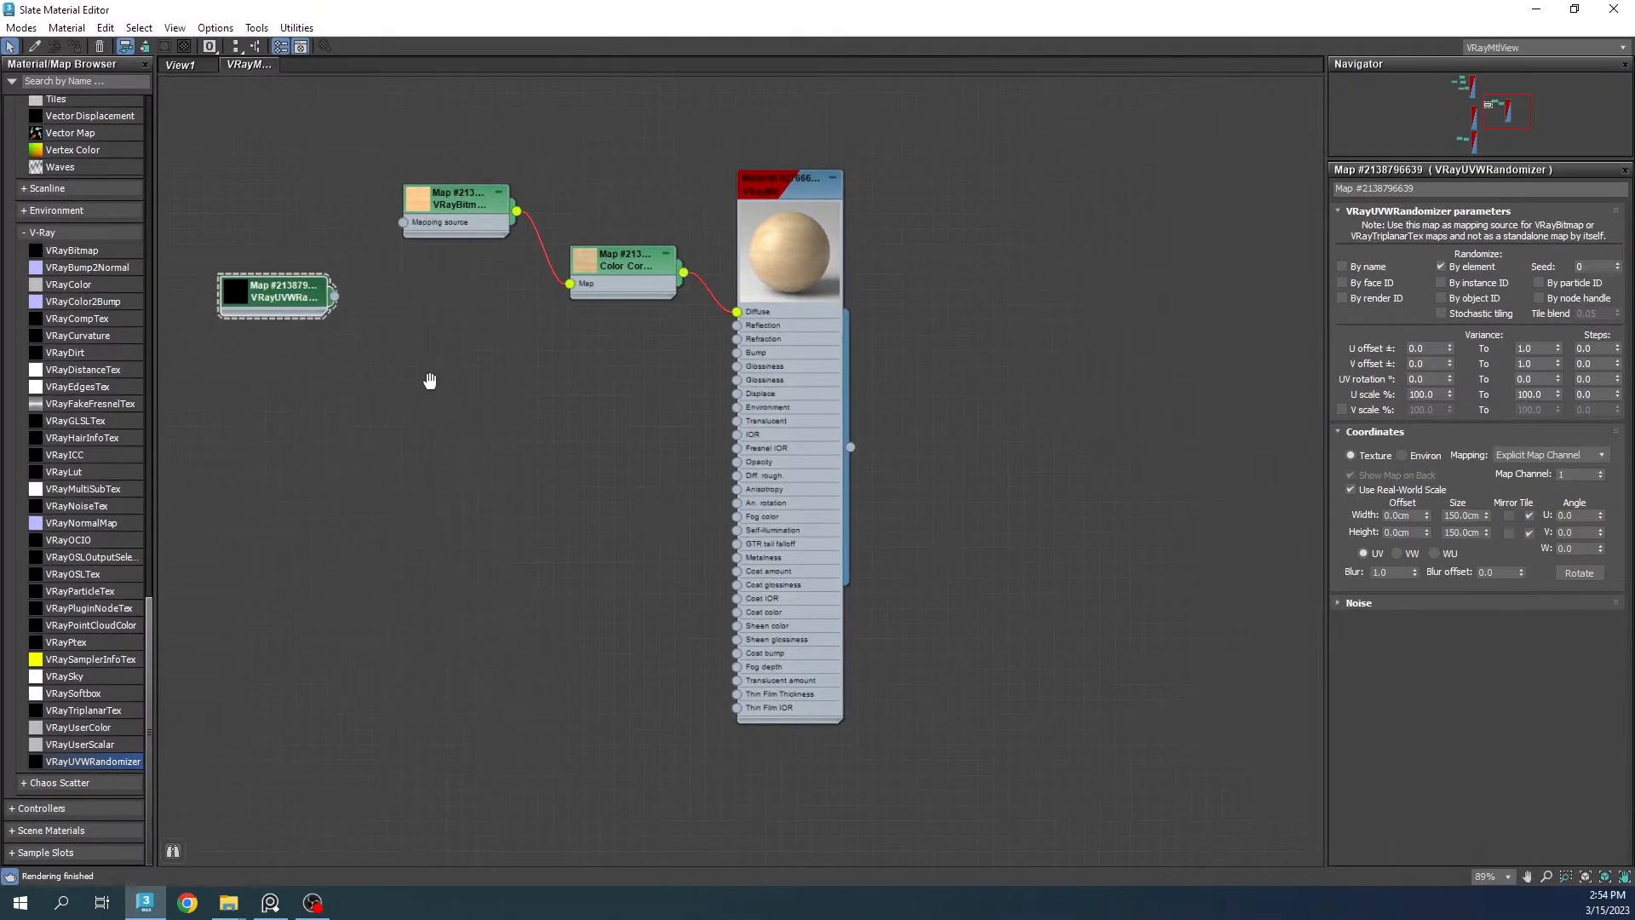
middle_click_drag(427, 380, 610, 367)
left_click_drag(419, 12, 815, 17)
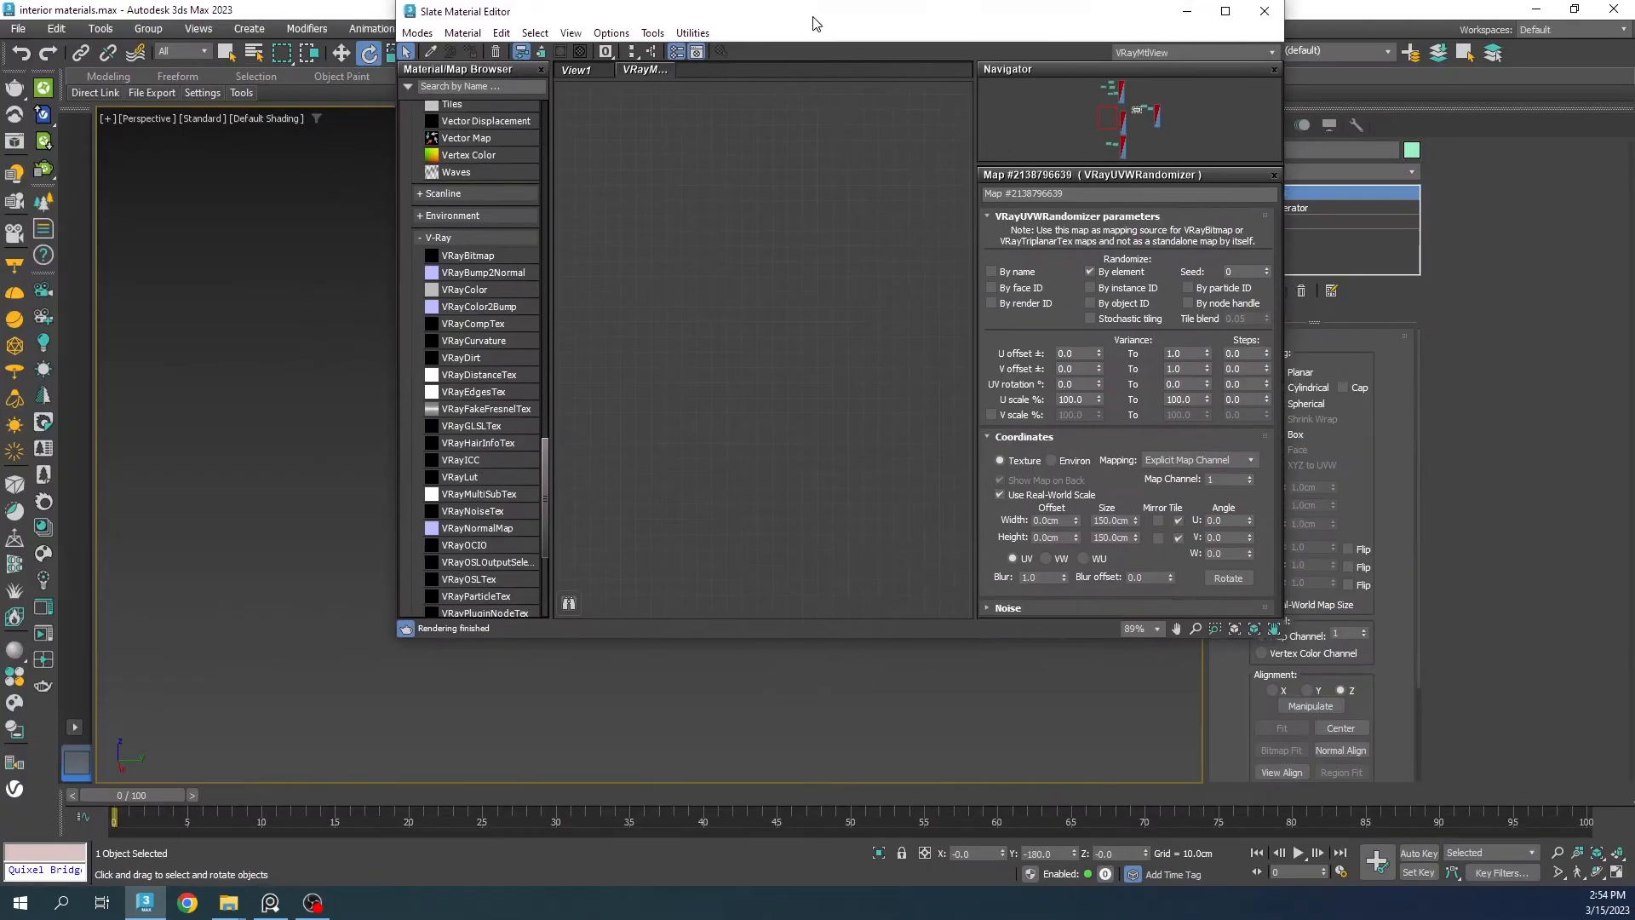
scroll(748, 349, "down", 6)
left_click(13, 651)
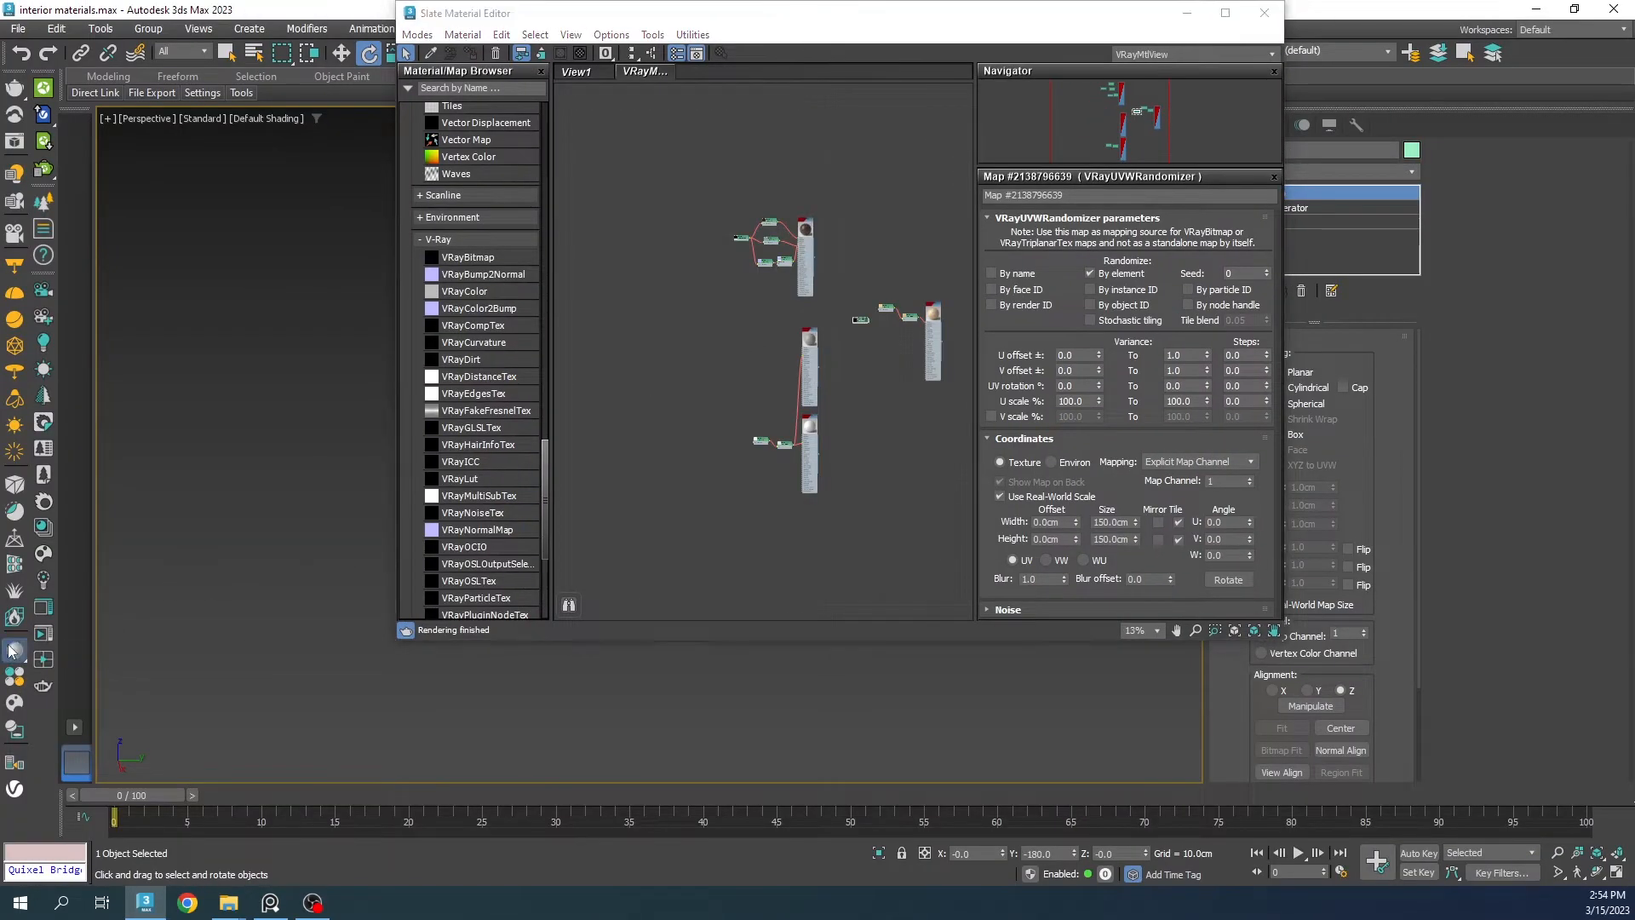
left_click_drag(804, 247, 720, 290)
scroll(708, 290, "up", 7)
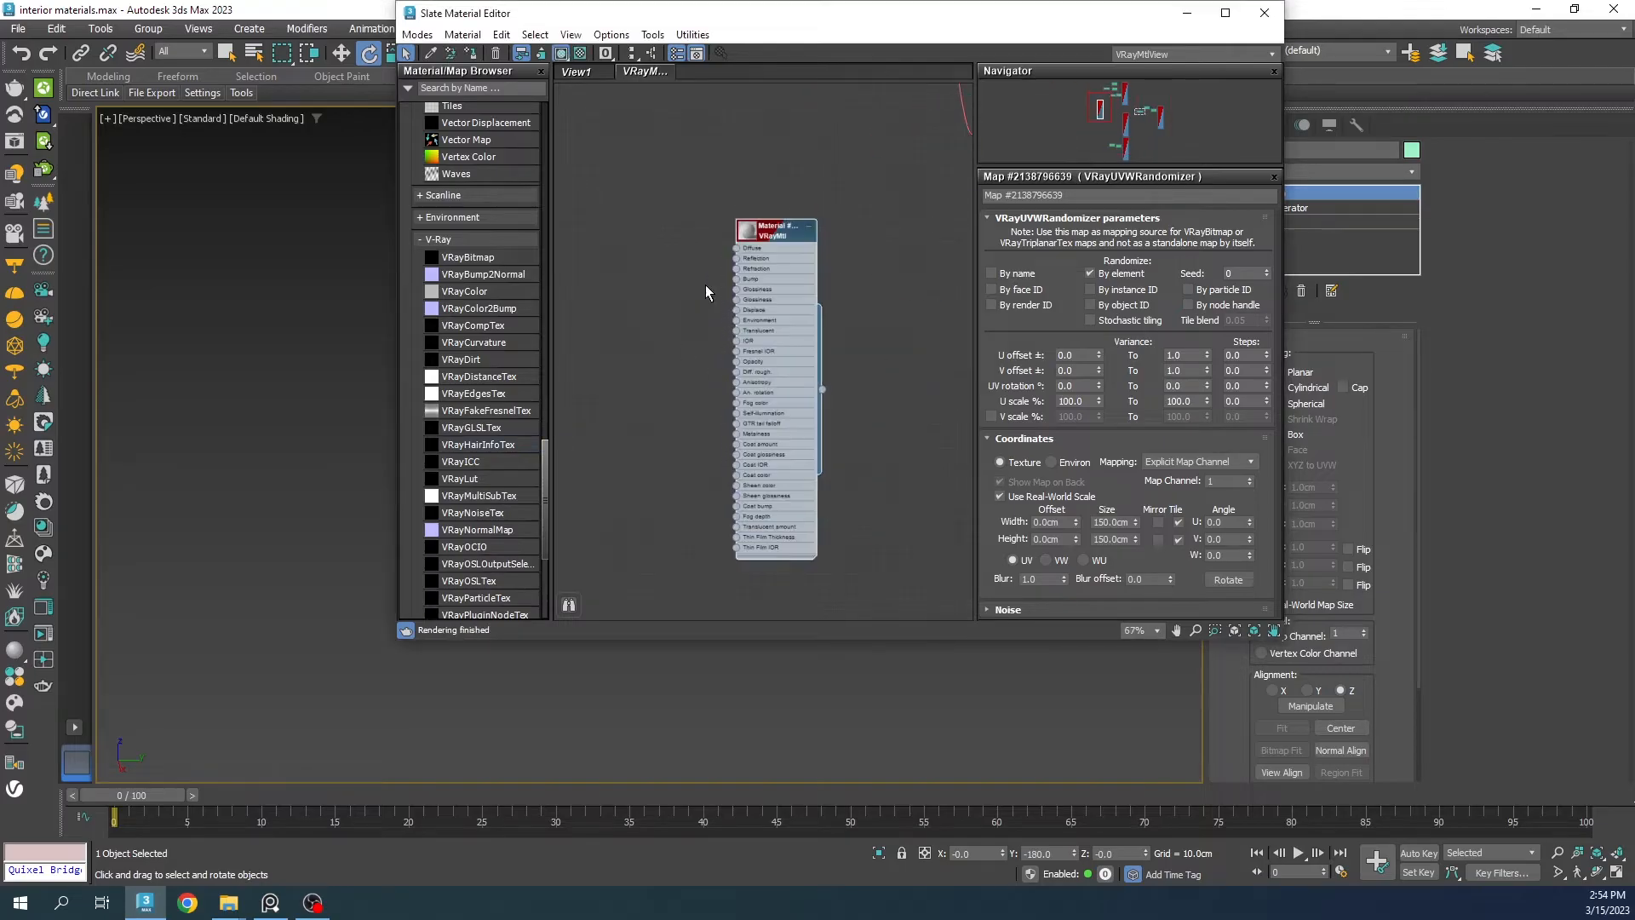
middle_click_drag(706, 287, 753, 307)
Step: Load Concrete010_4K_Color.jpg from the Concrete tile folder as a VRayBitmap and place it beside the new material
left_click_drag(473, 258, 694, 279)
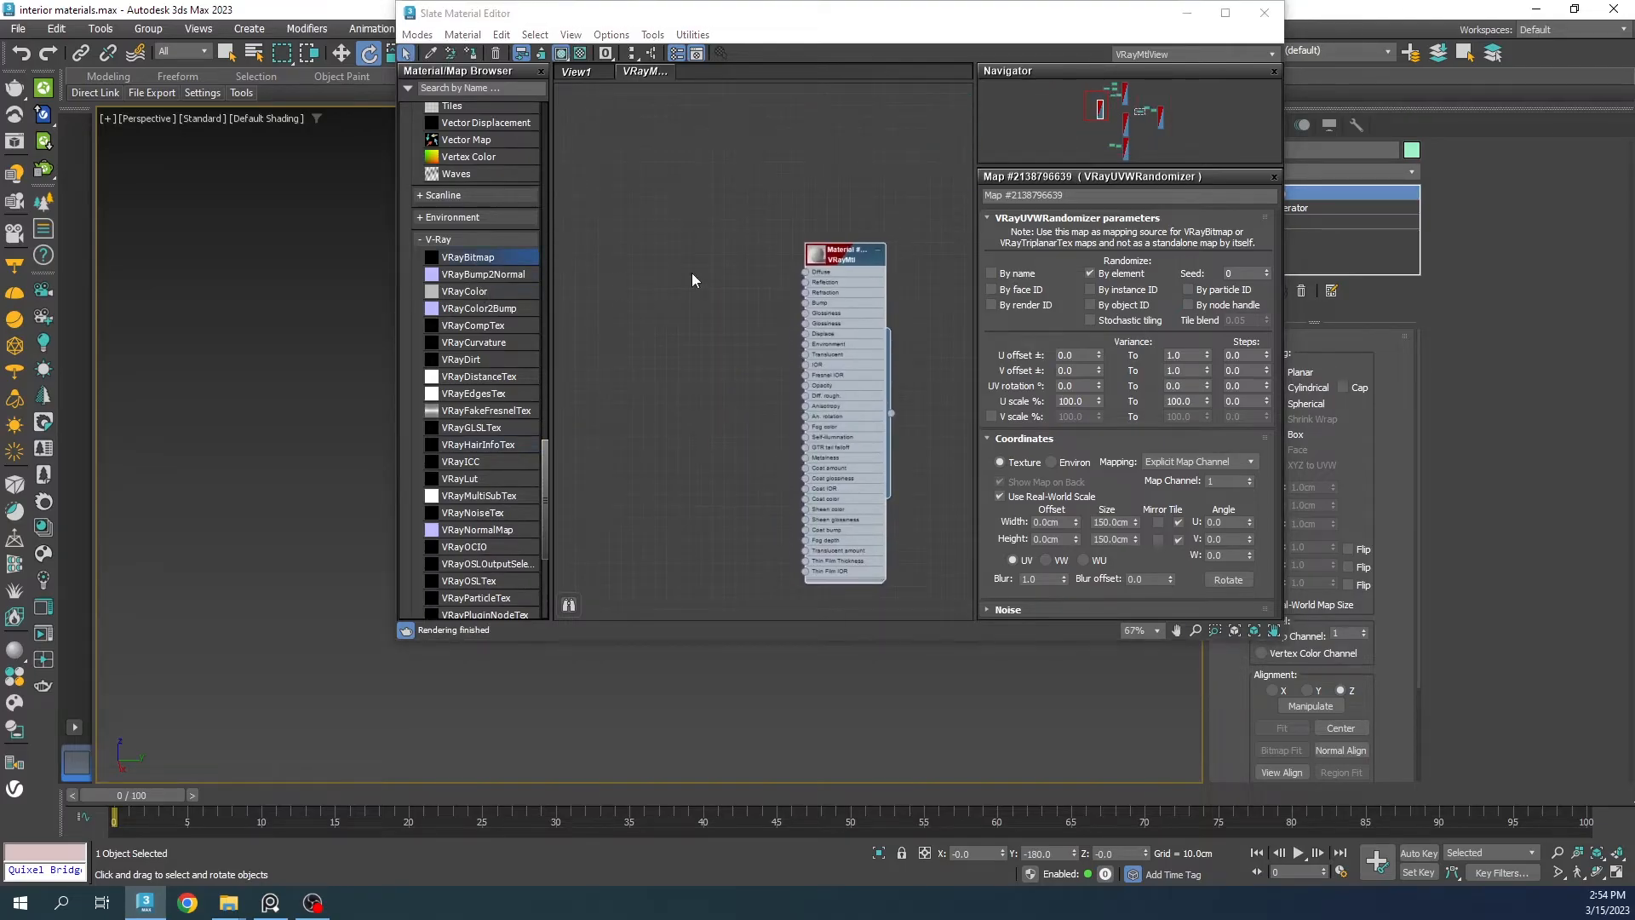
left_click(351, 66)
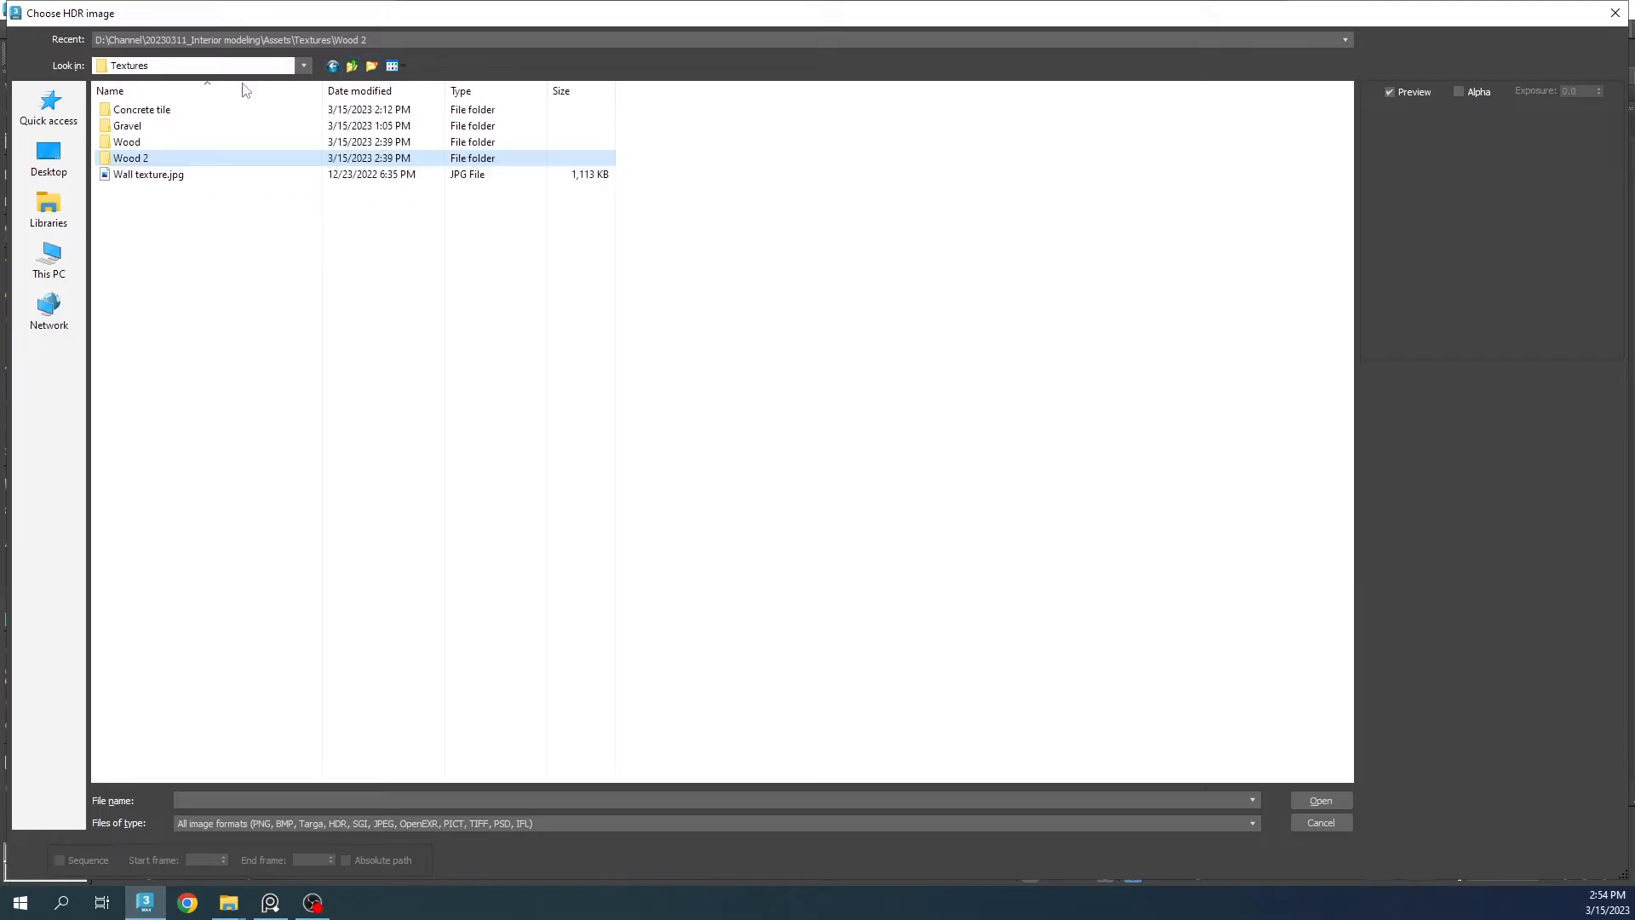
double_click(165, 109)
left_click(153, 120)
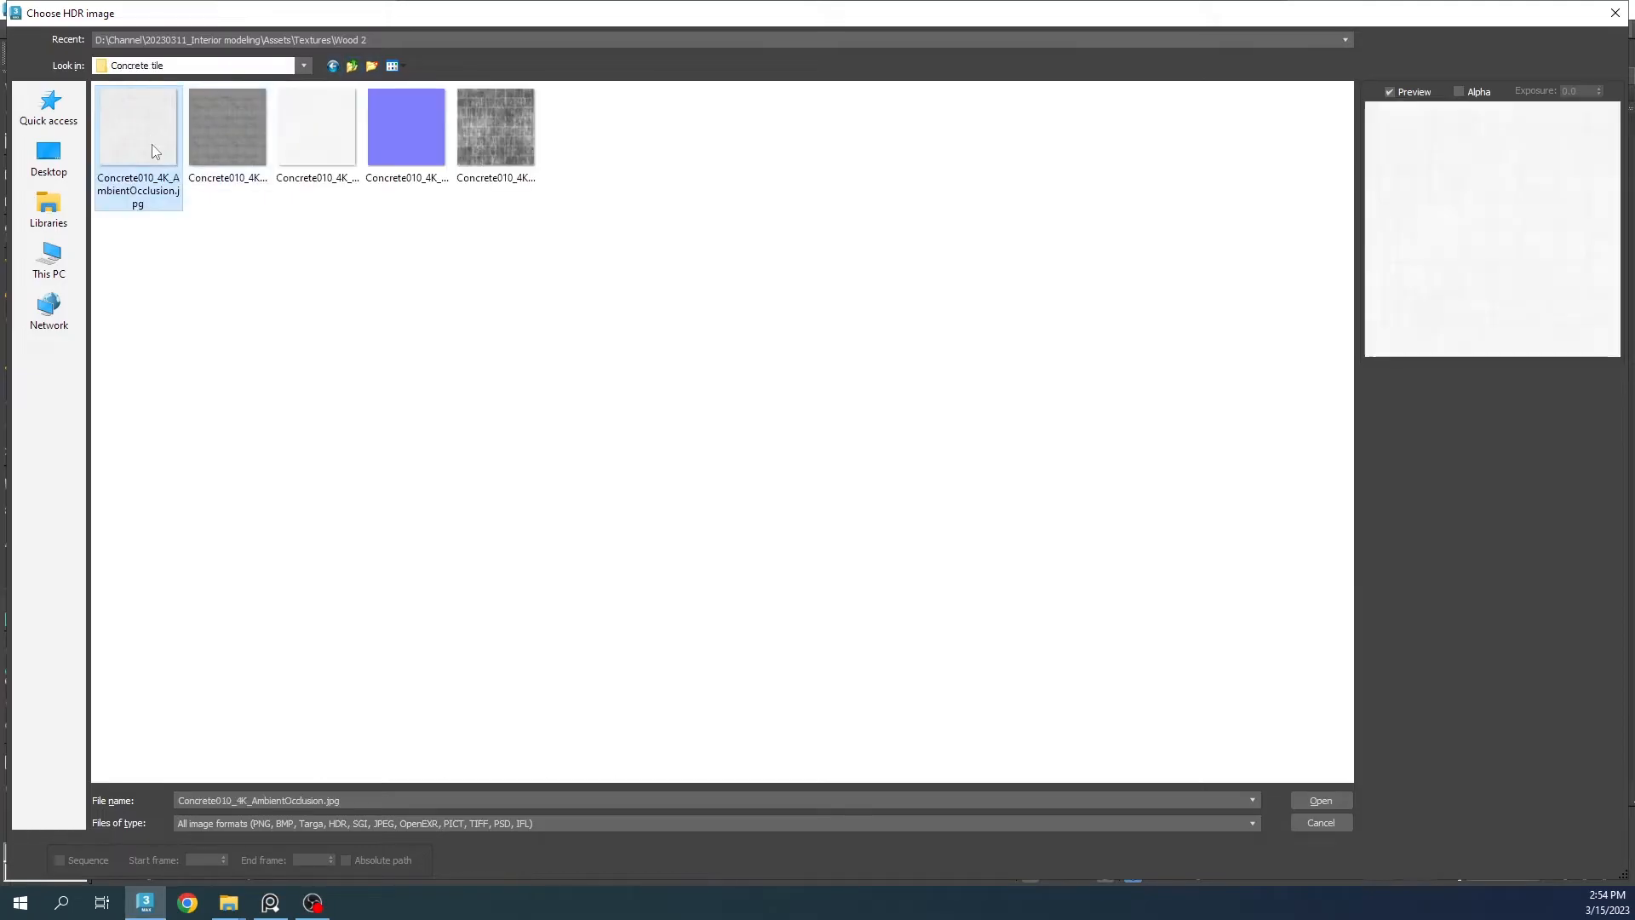
left_click(229, 152)
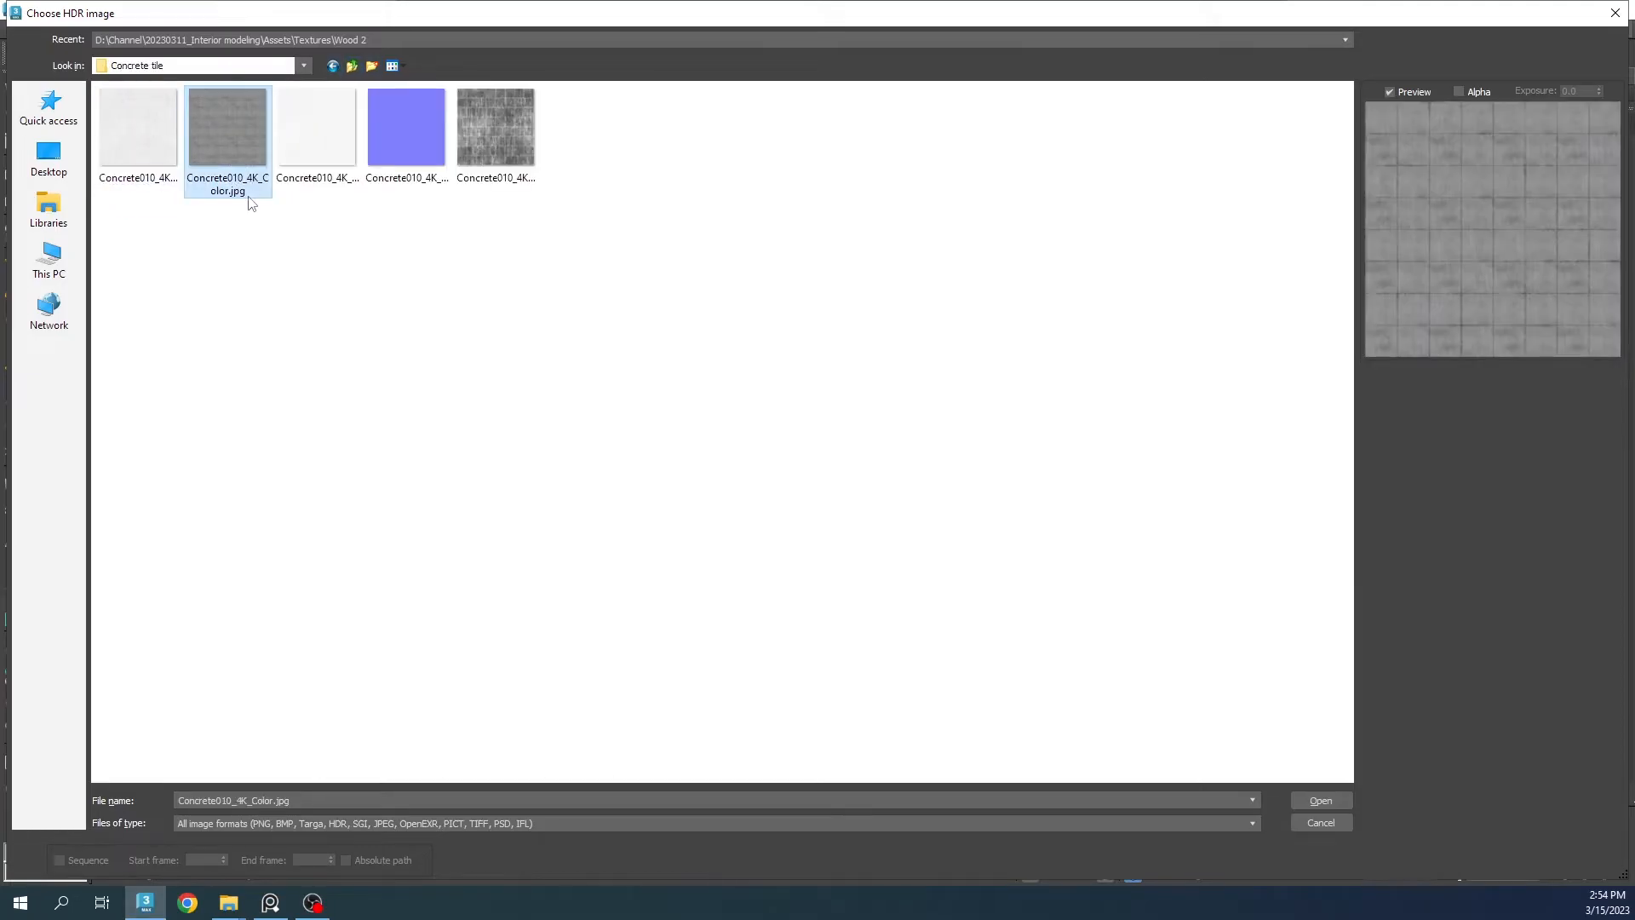
double_click(228, 129)
left_click_drag(675, 274, 607, 251)
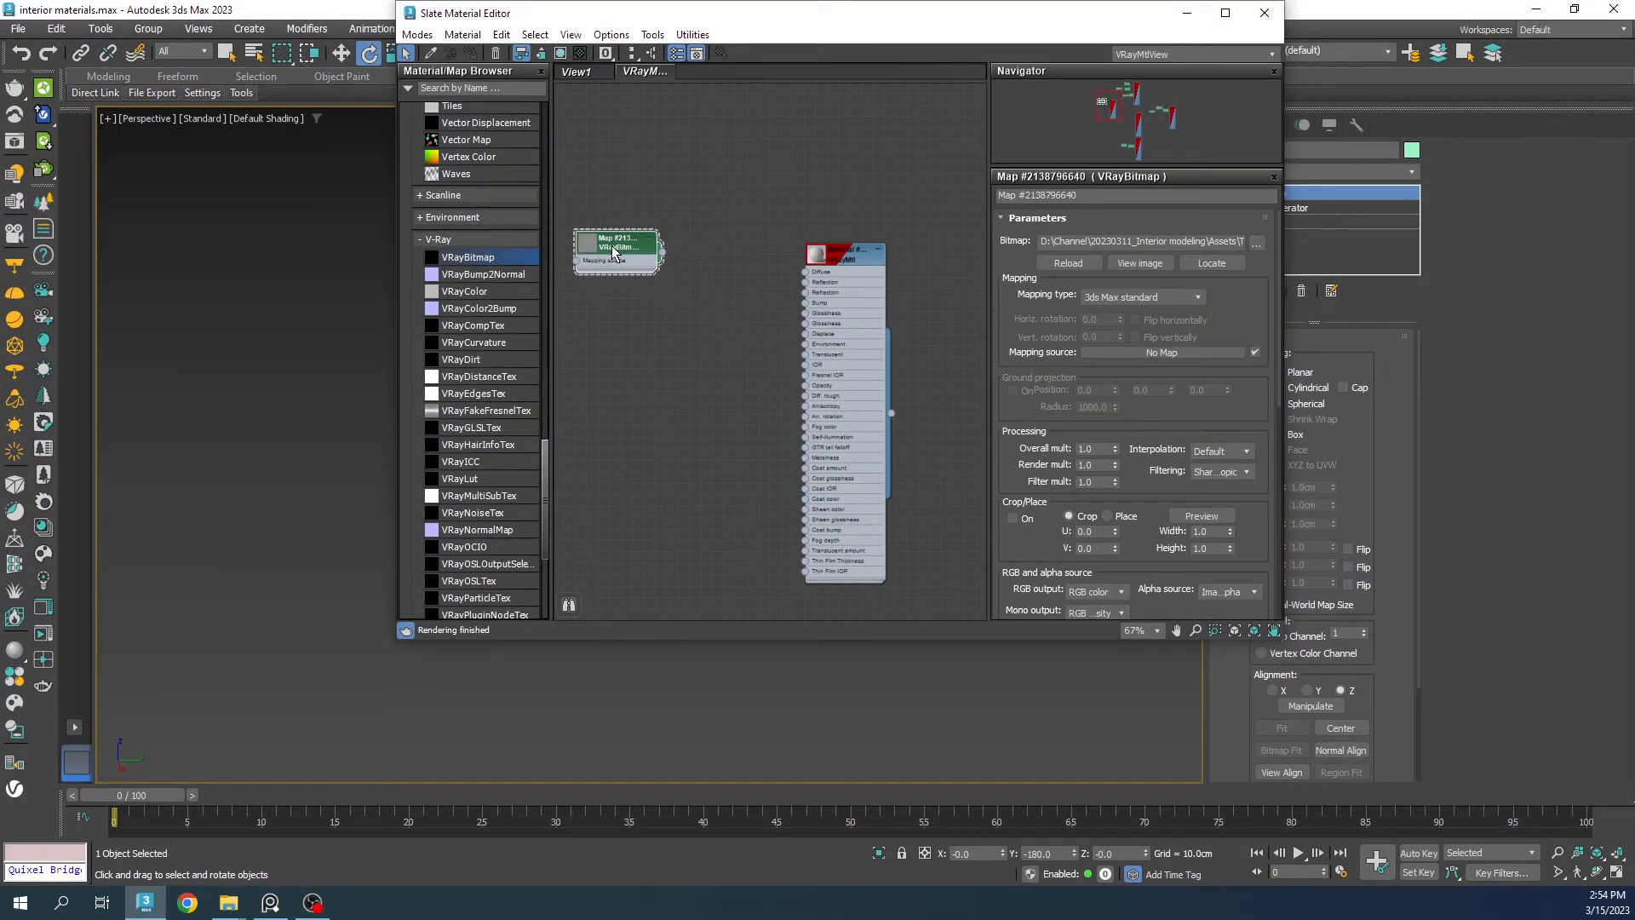
Step: Add a Composite map, connect the concrete color bitmap to its Layer 1, and open the Composite's parameters
middle_click_drag(644, 287, 692, 323)
scroll(482, 344, "up", 11)
scroll(494, 378, "up", 4)
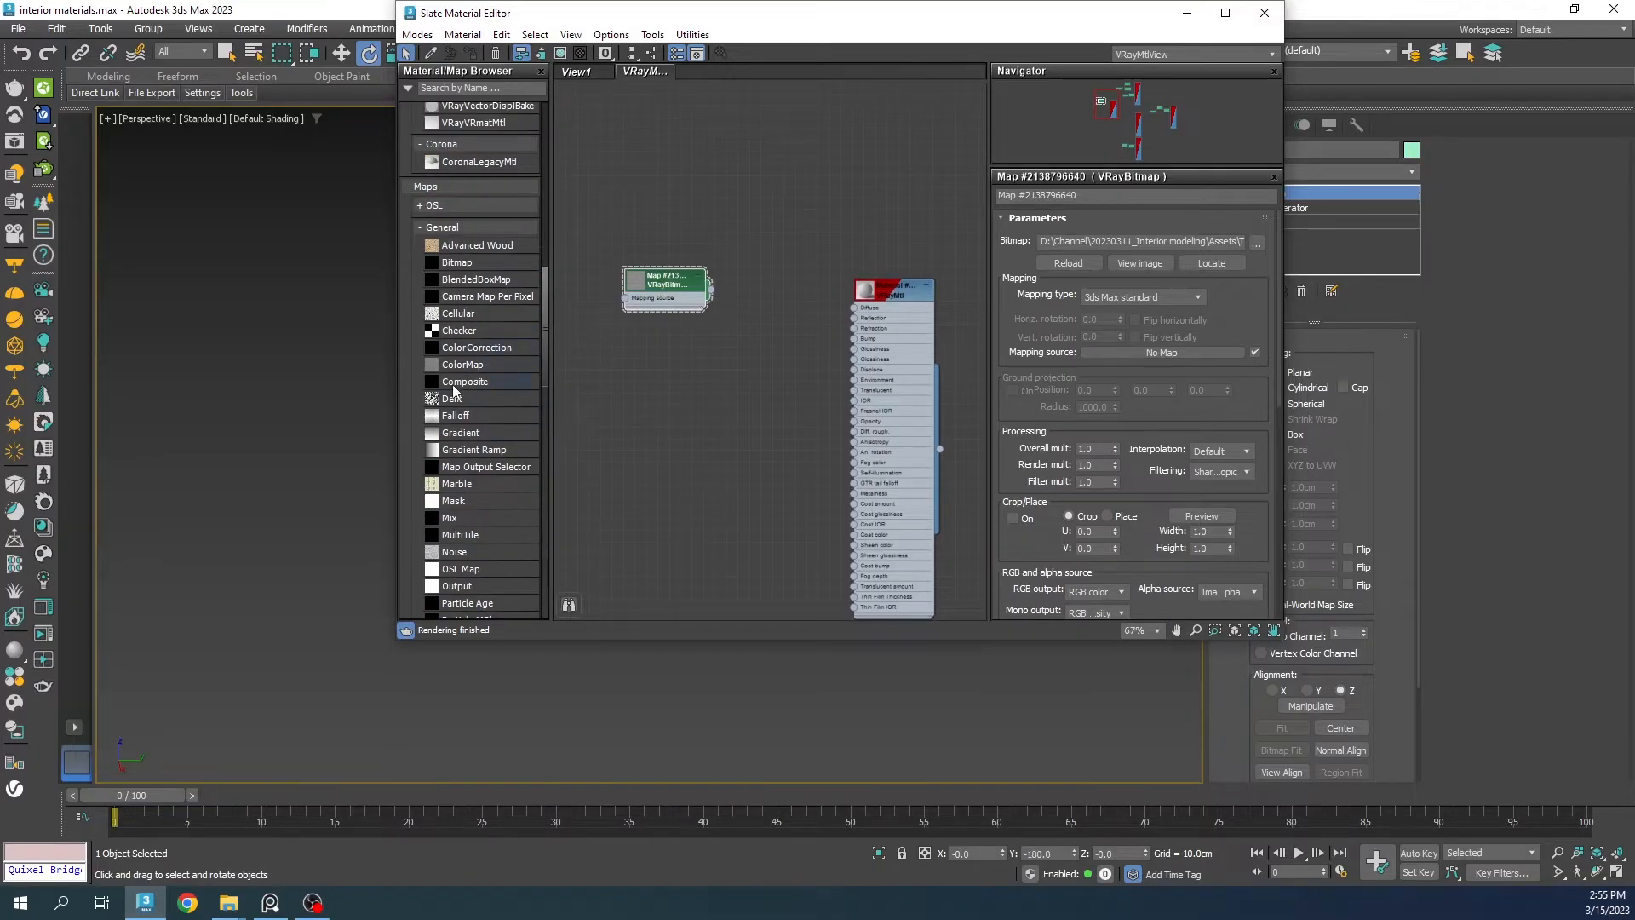
left_click_drag(464, 381, 763, 320)
scroll(732, 294, "up", 5)
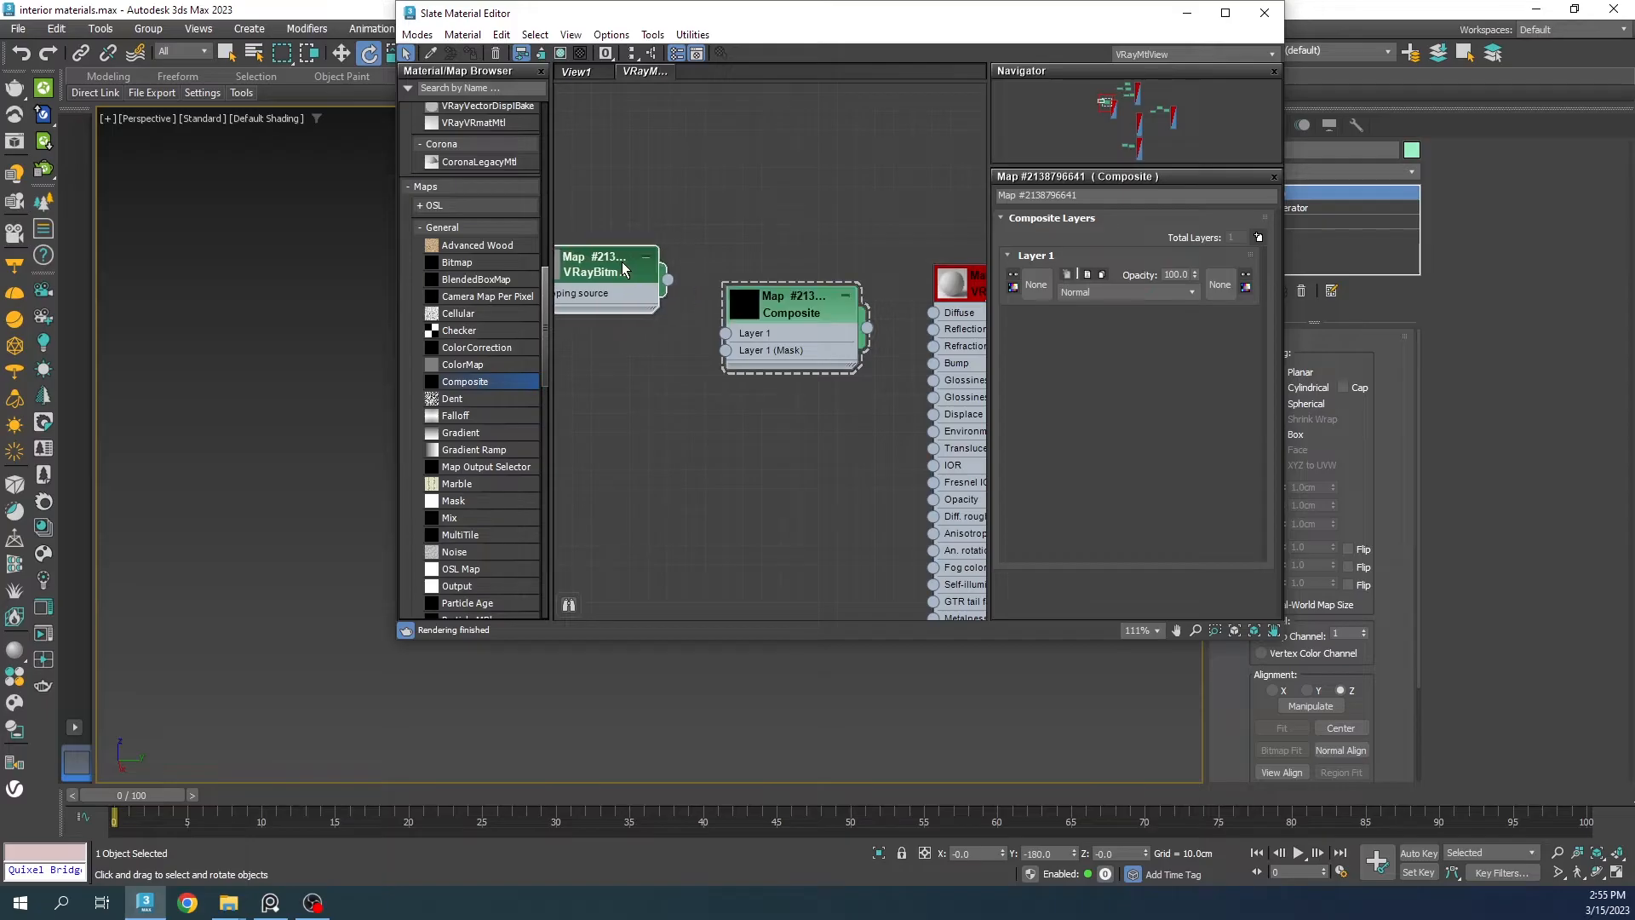
middle_click_drag(624, 269, 679, 186)
left_click_drag(720, 197, 786, 249)
double_click(807, 230)
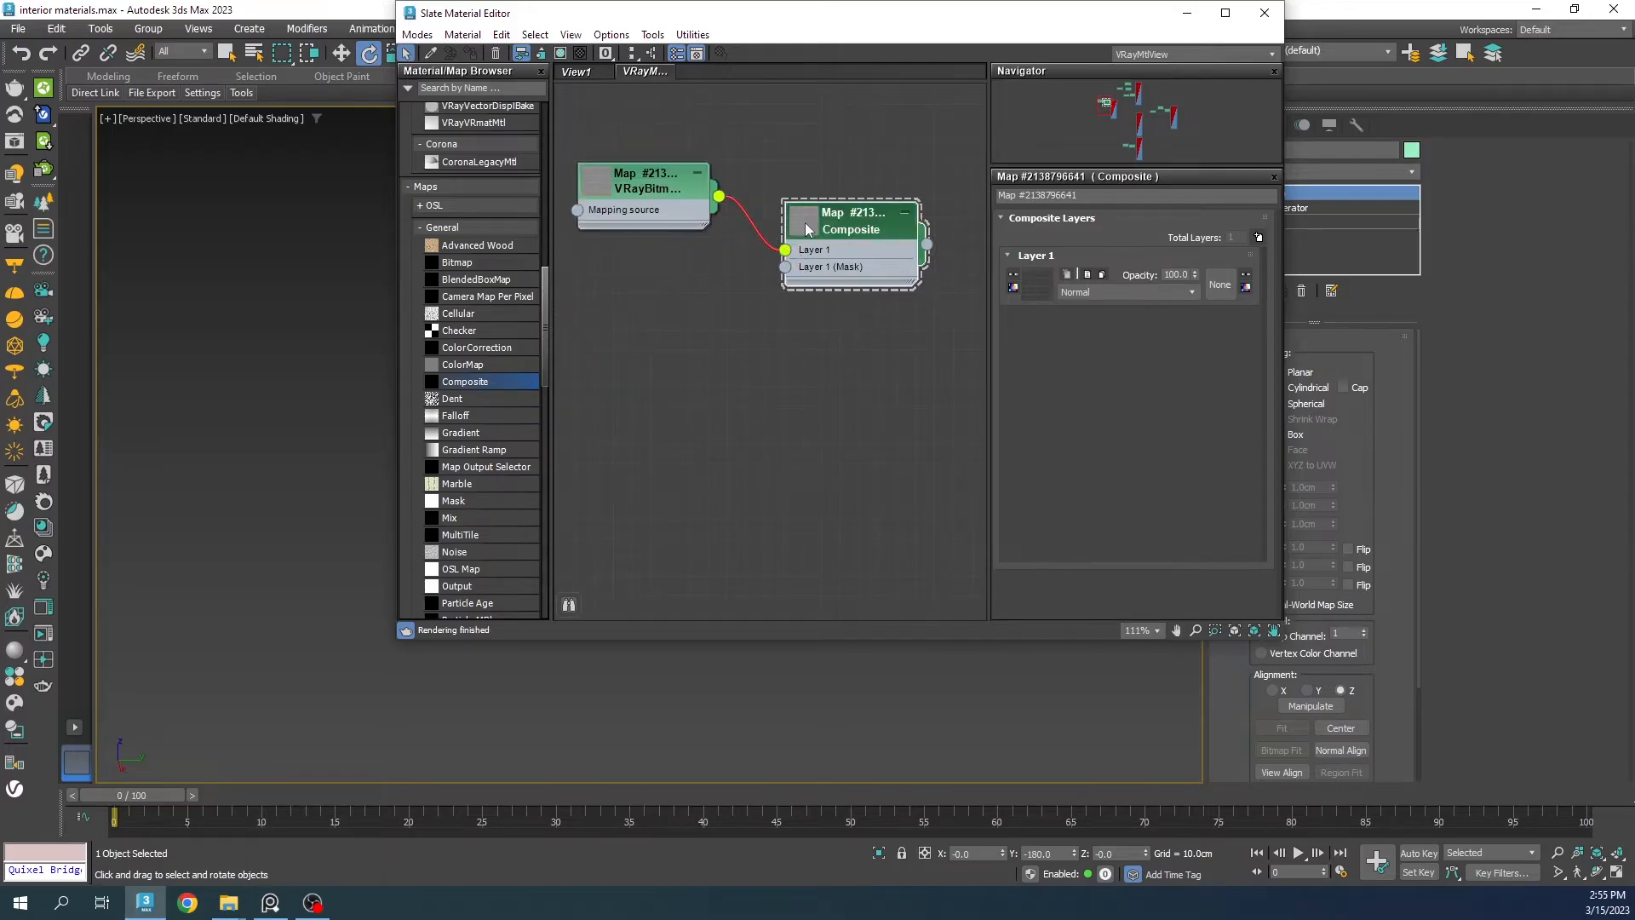
Step: Add a second Composite layer and connect a copy of the concrete bitmap to it, loaded with the first, near-white Concrete010_4K image
left_click(1258, 238)
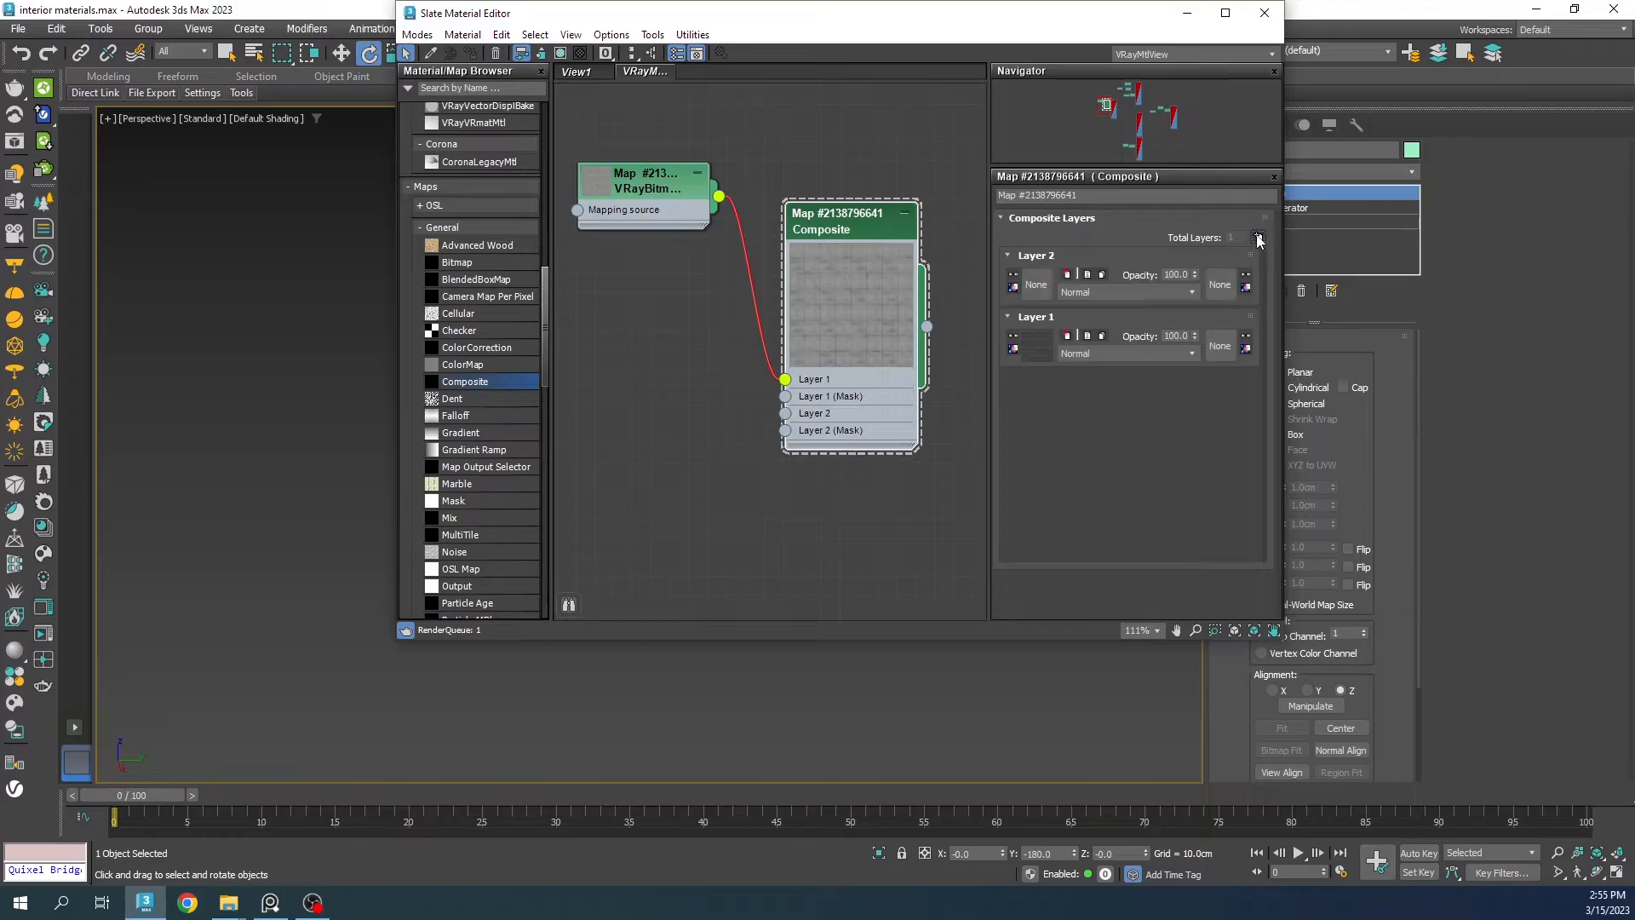
left_click_drag(641, 189, 649, 370, "shift")
double_click(649, 370)
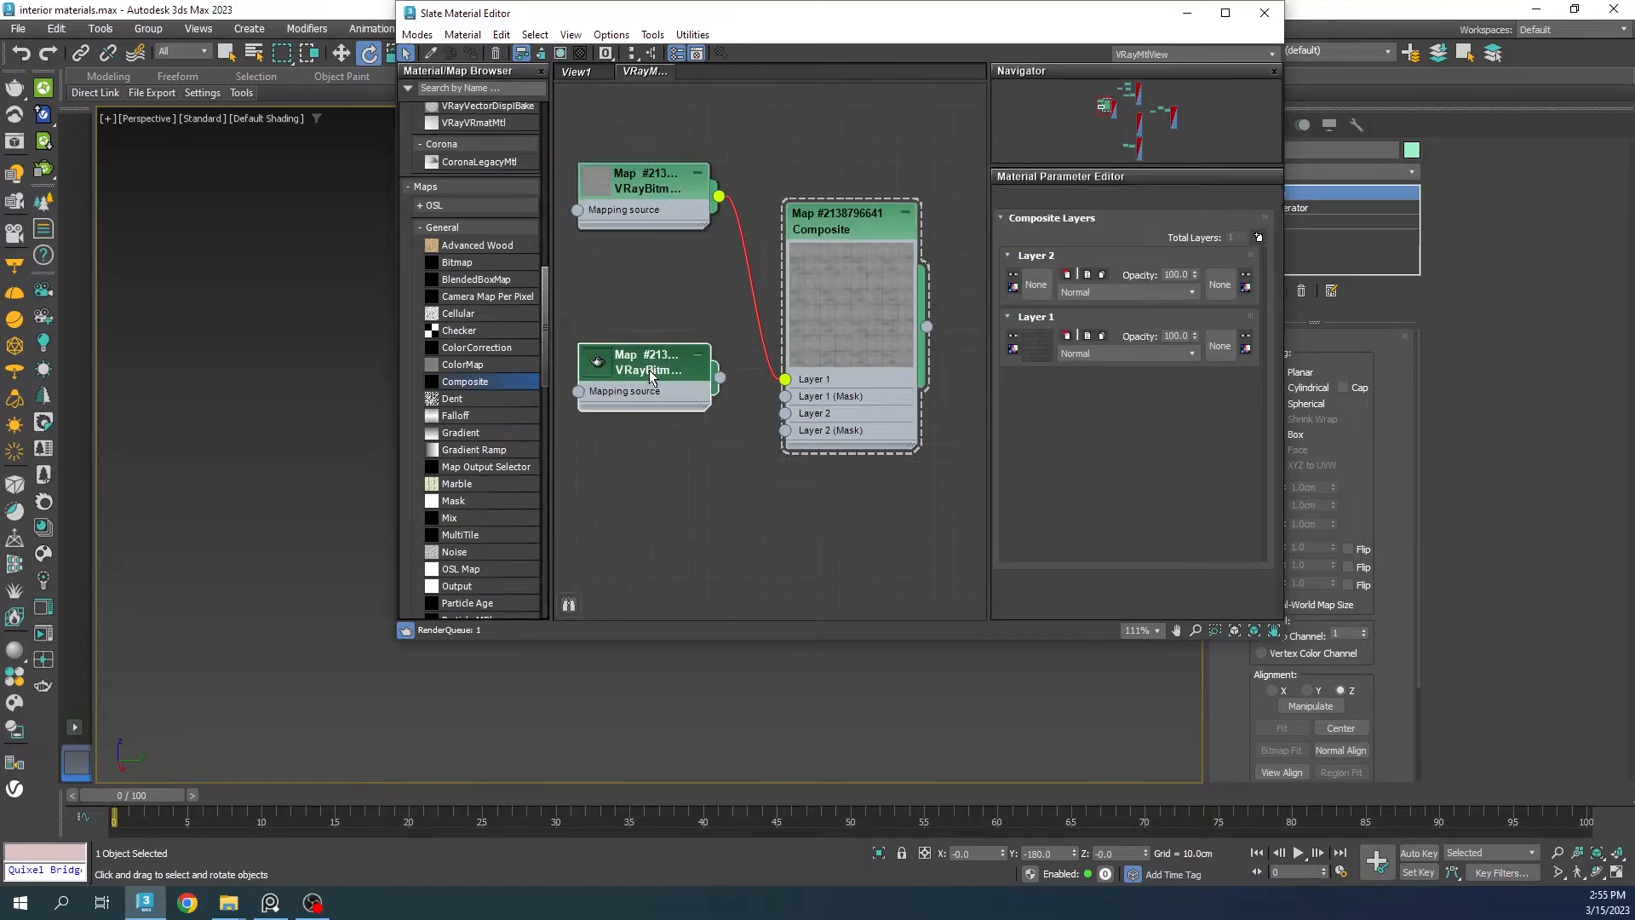
left_click(1257, 243)
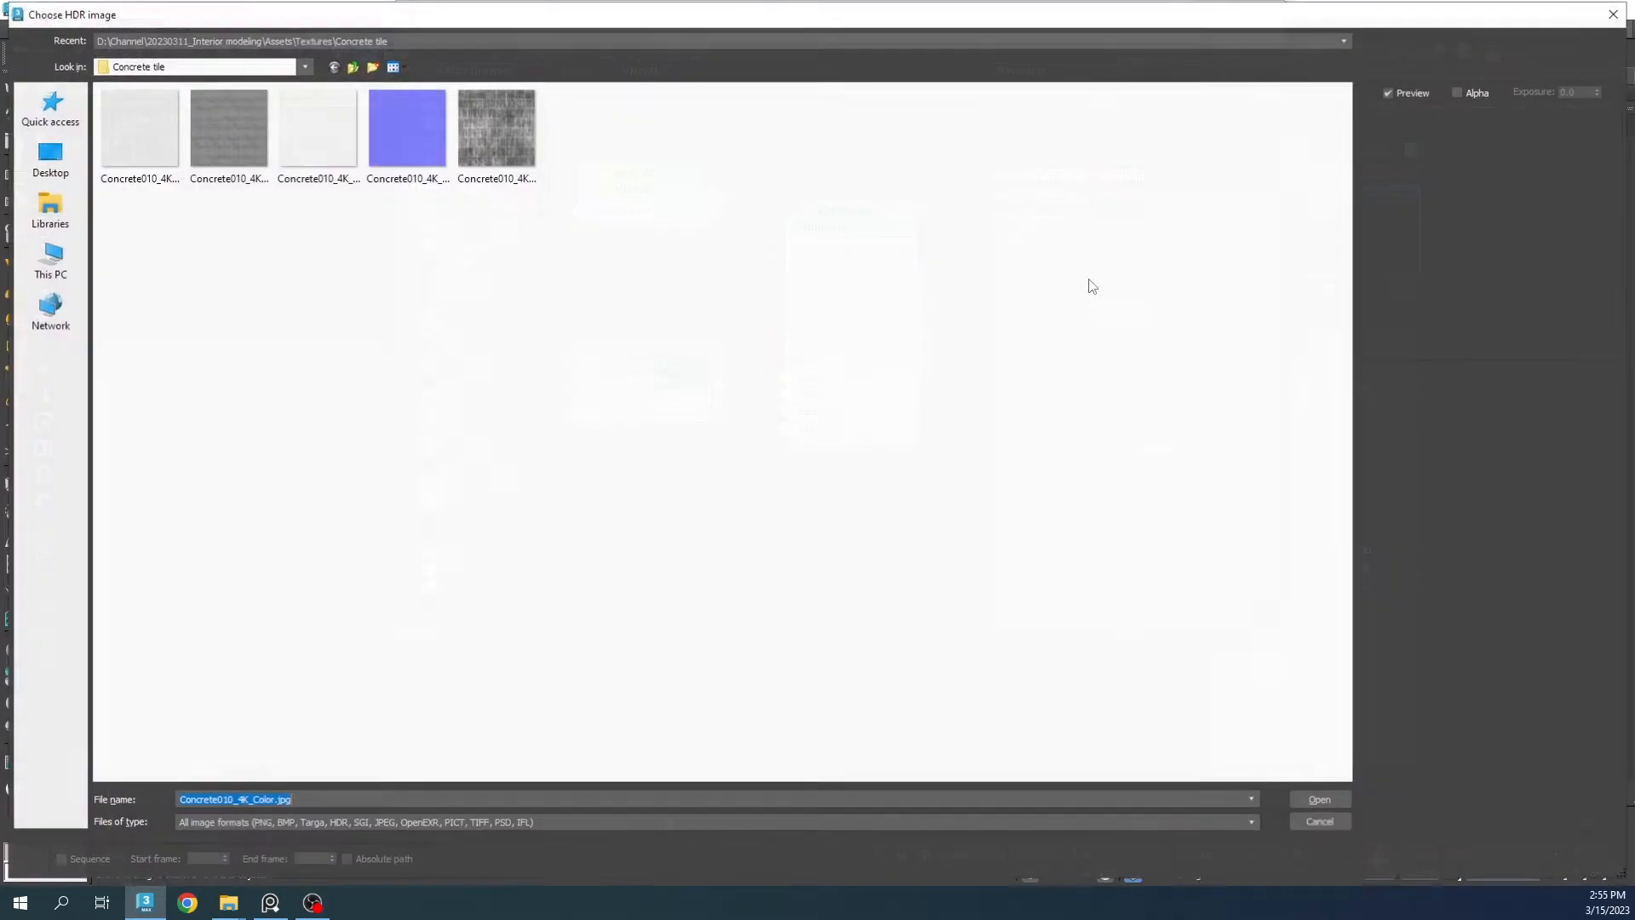
left_click(132, 150)
double_click(132, 150)
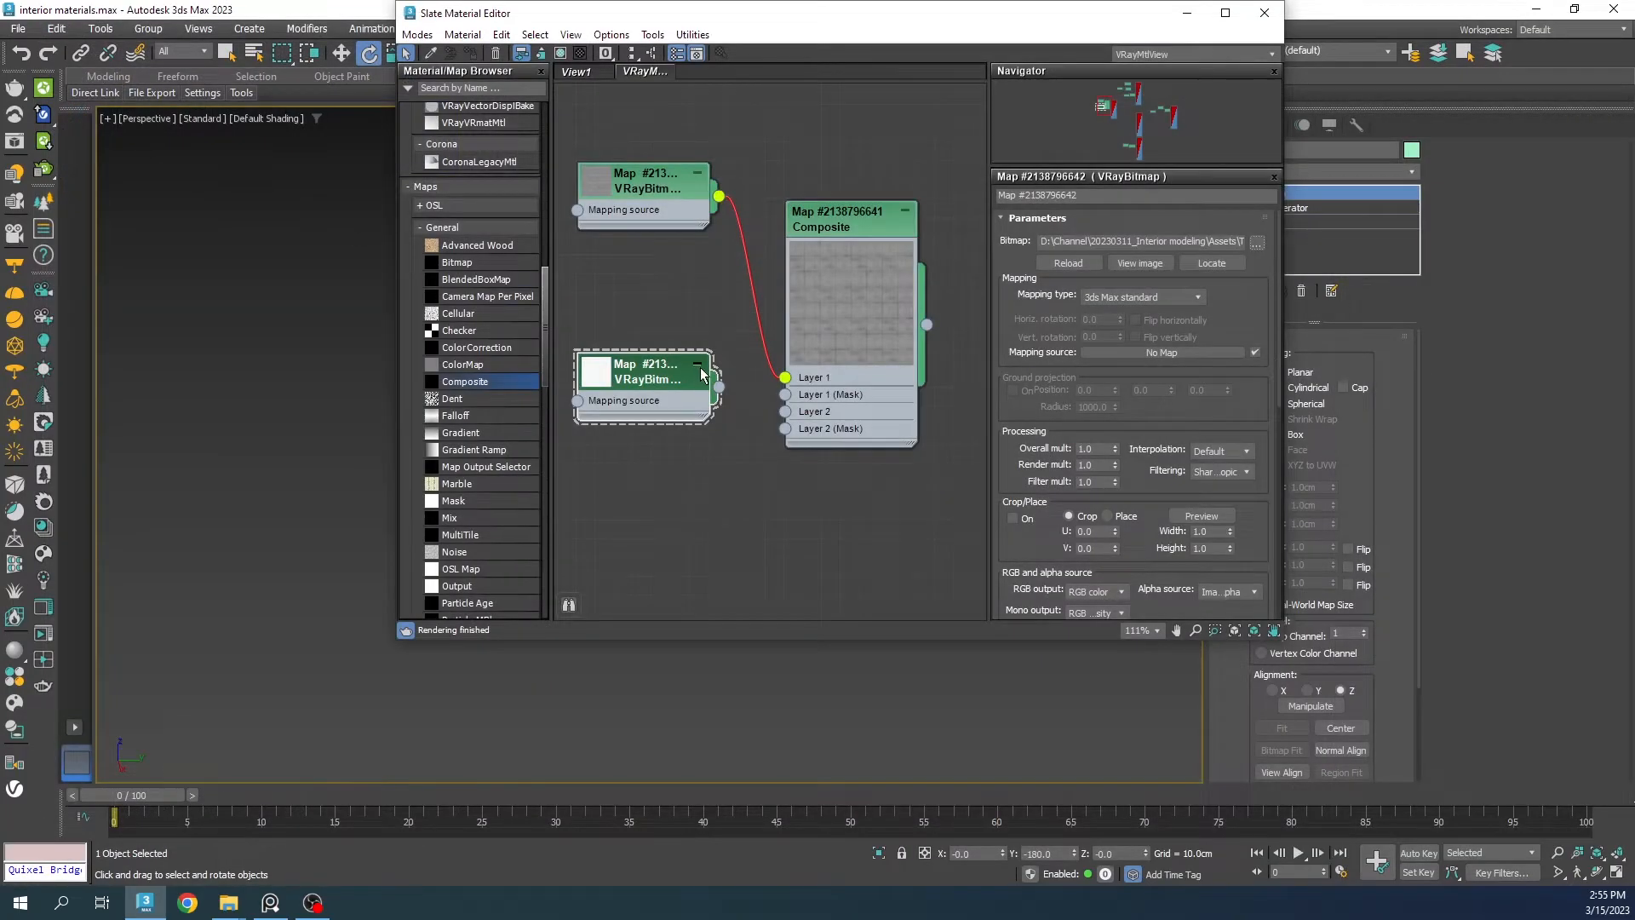
left_click_drag(782, 428, 787, 413)
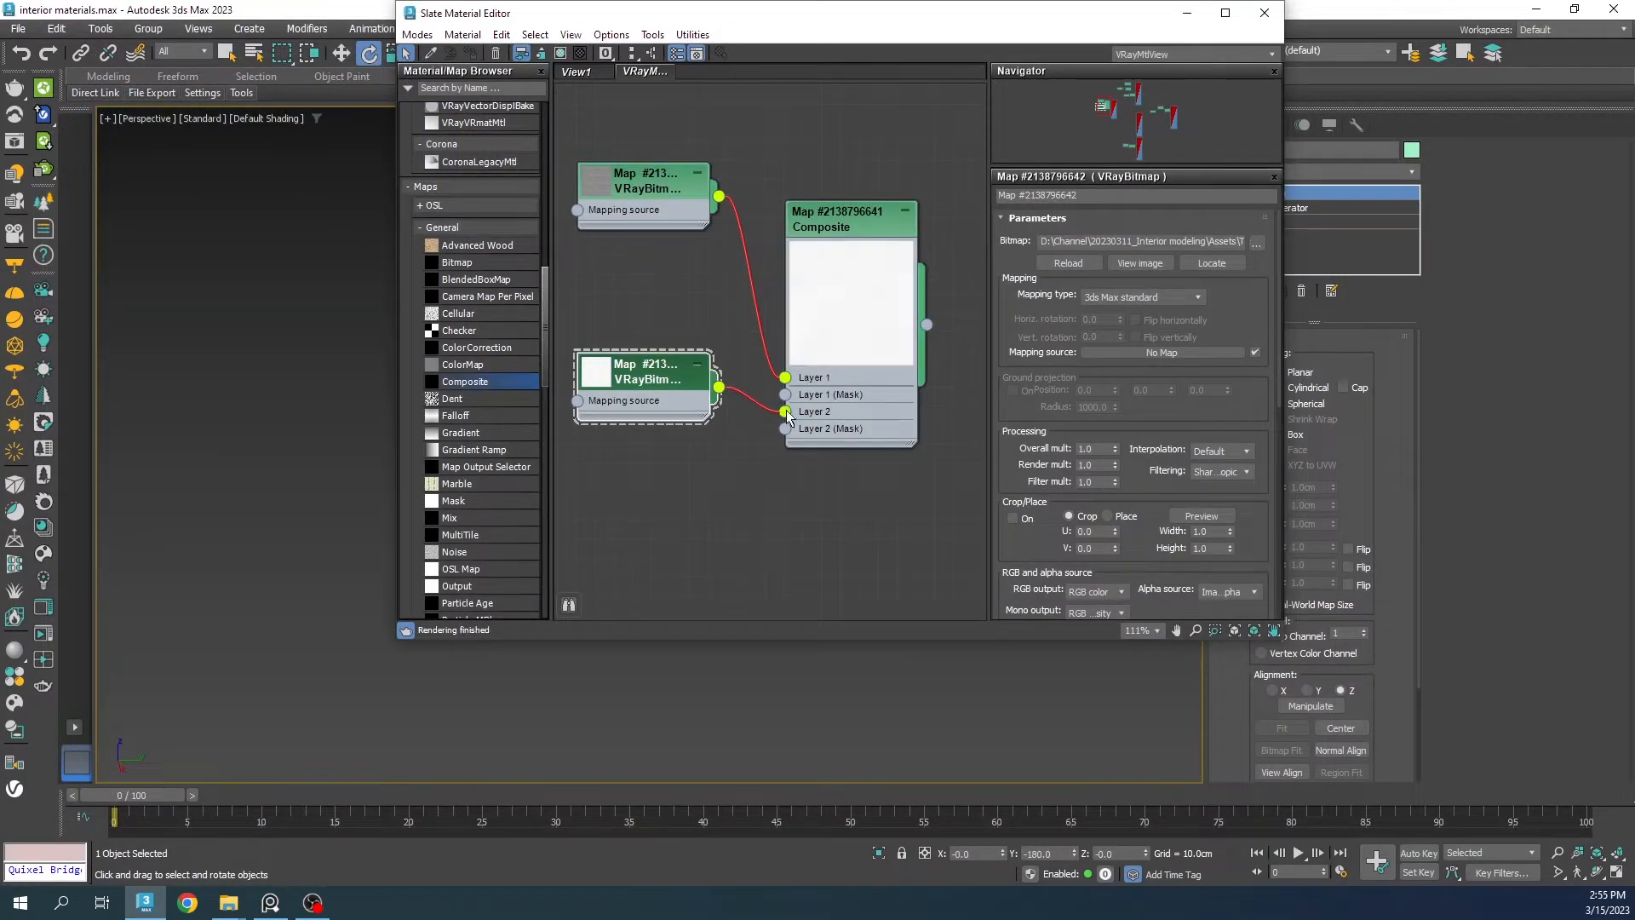
Step: Set the Composite's Layer 2 blending mode to Multiply and connect the Composite to the concrete material's Diffuse map
double_click(835, 228)
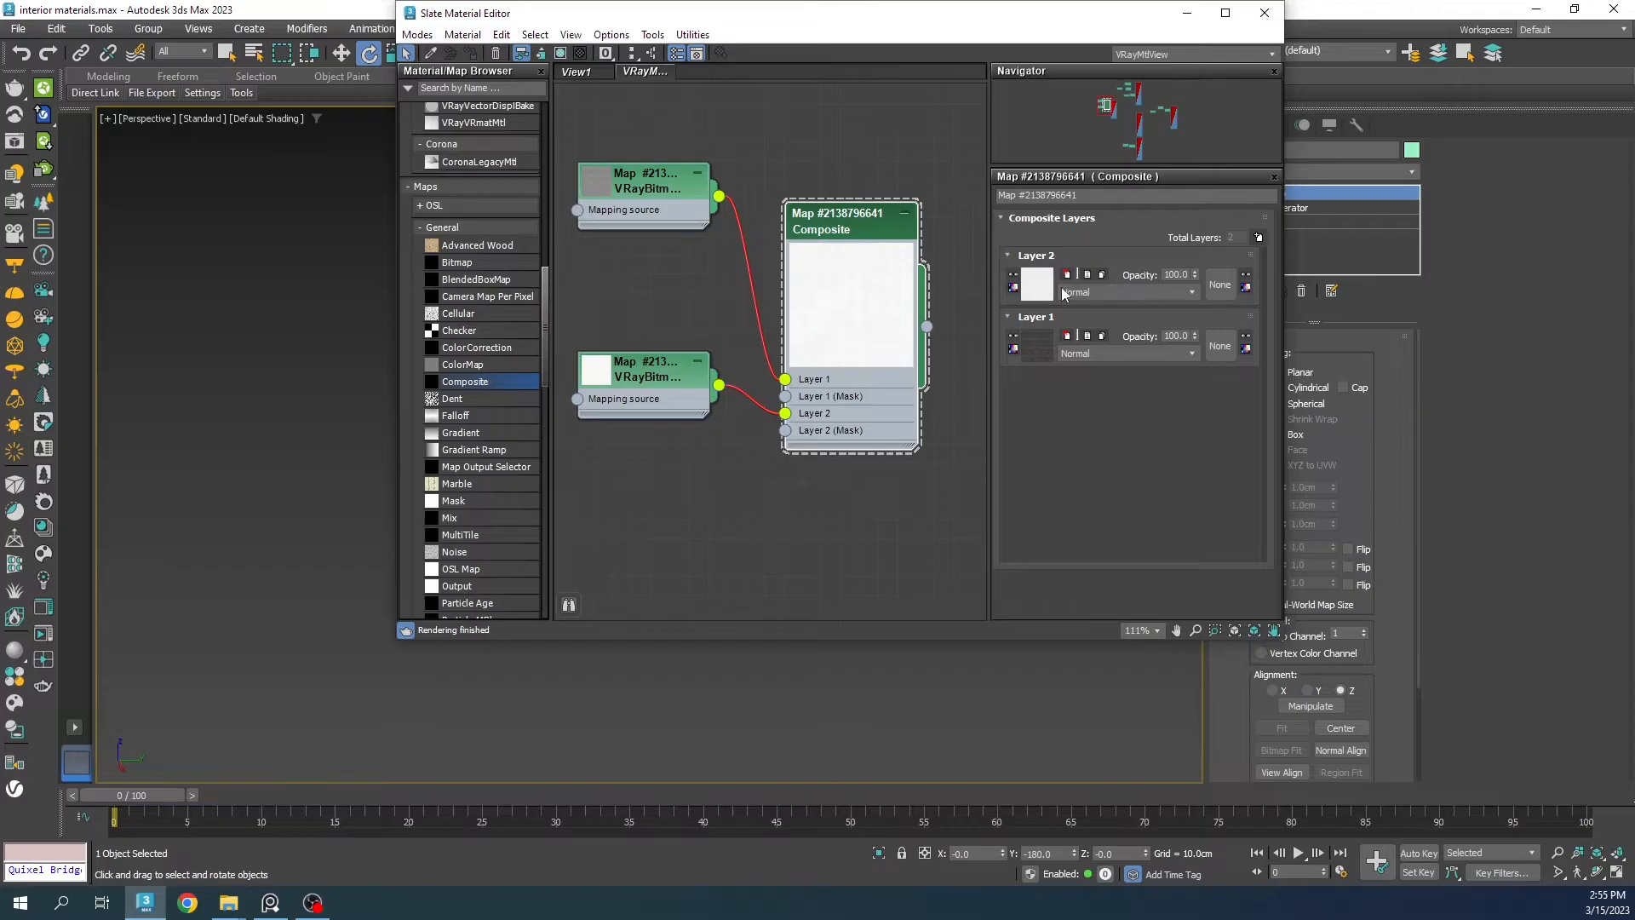
left_click(1111, 293)
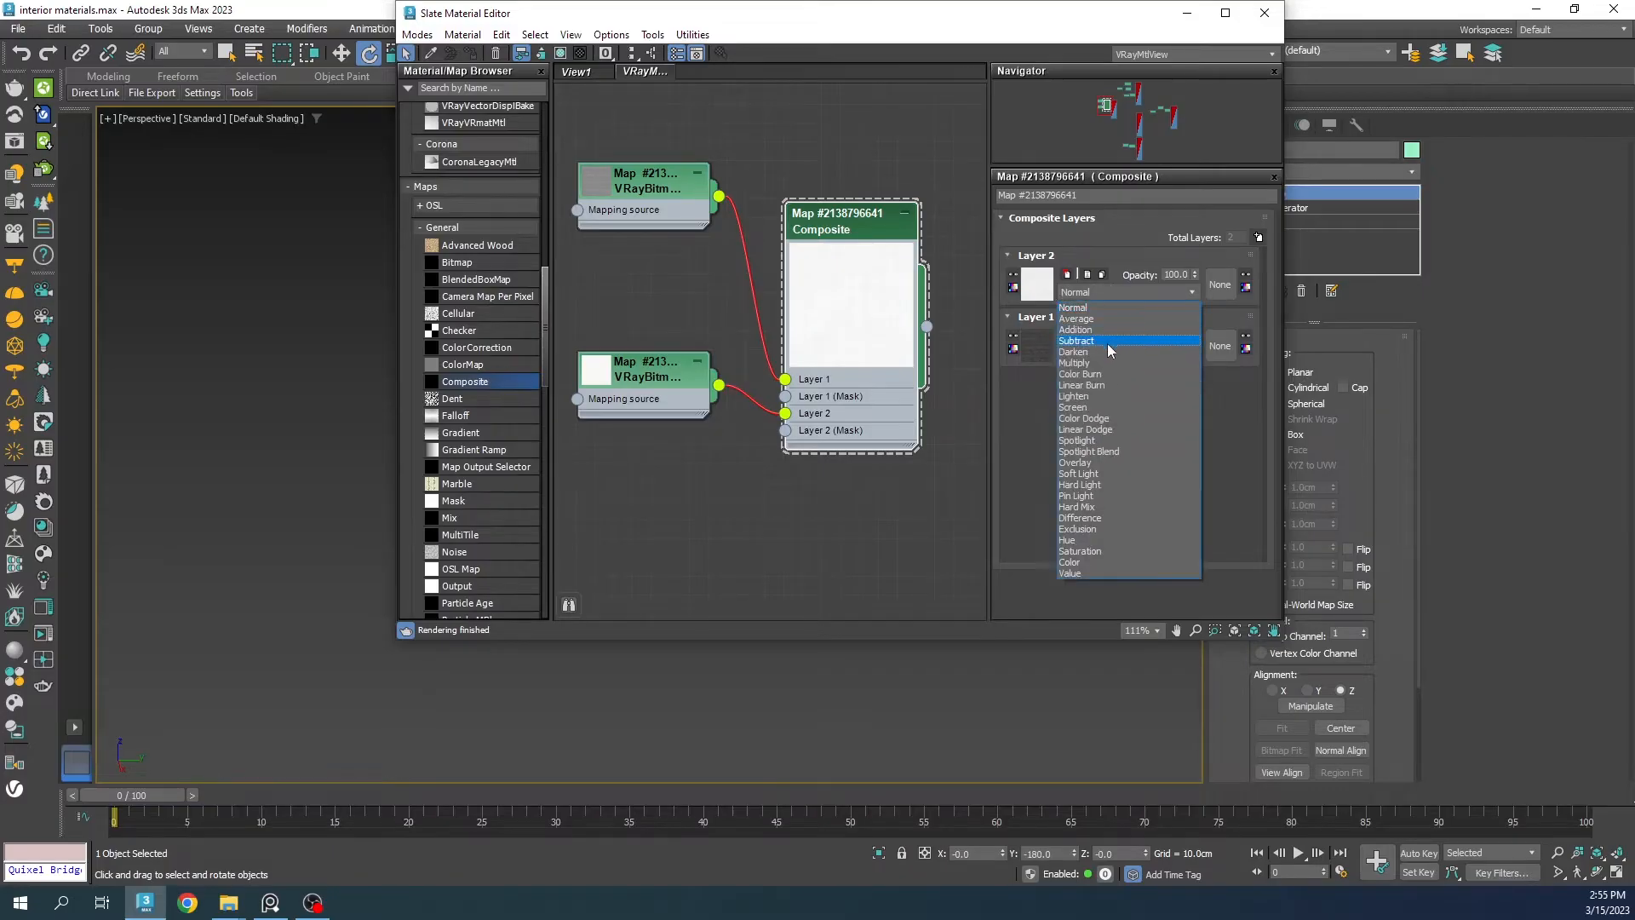
left_click(1075, 363)
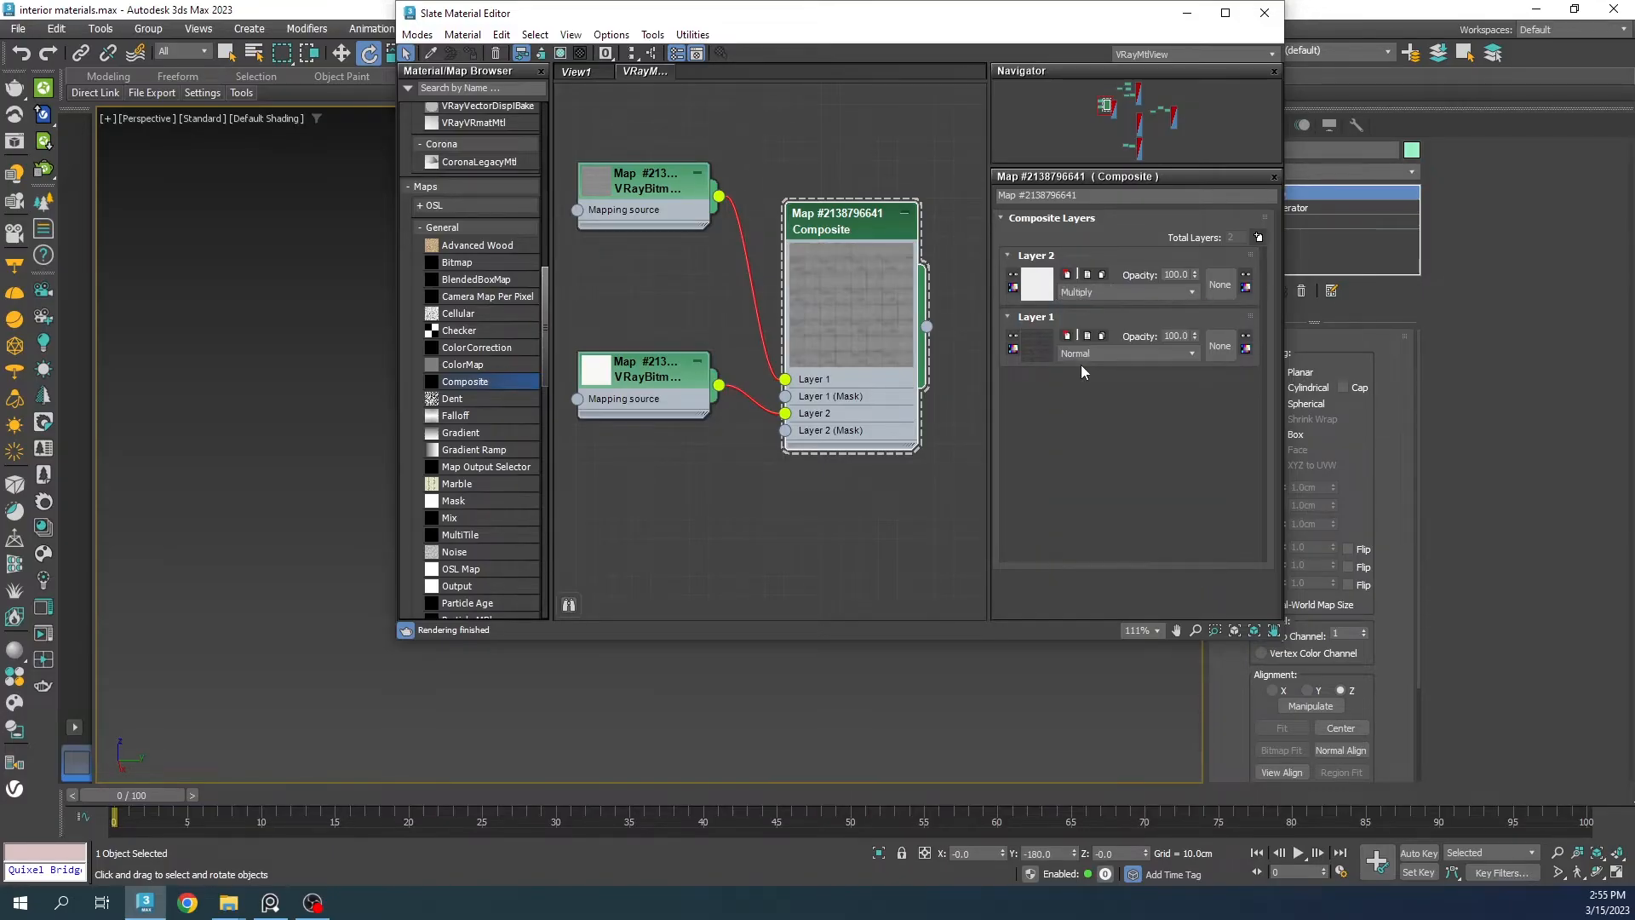
scroll(830, 324, "down", 3)
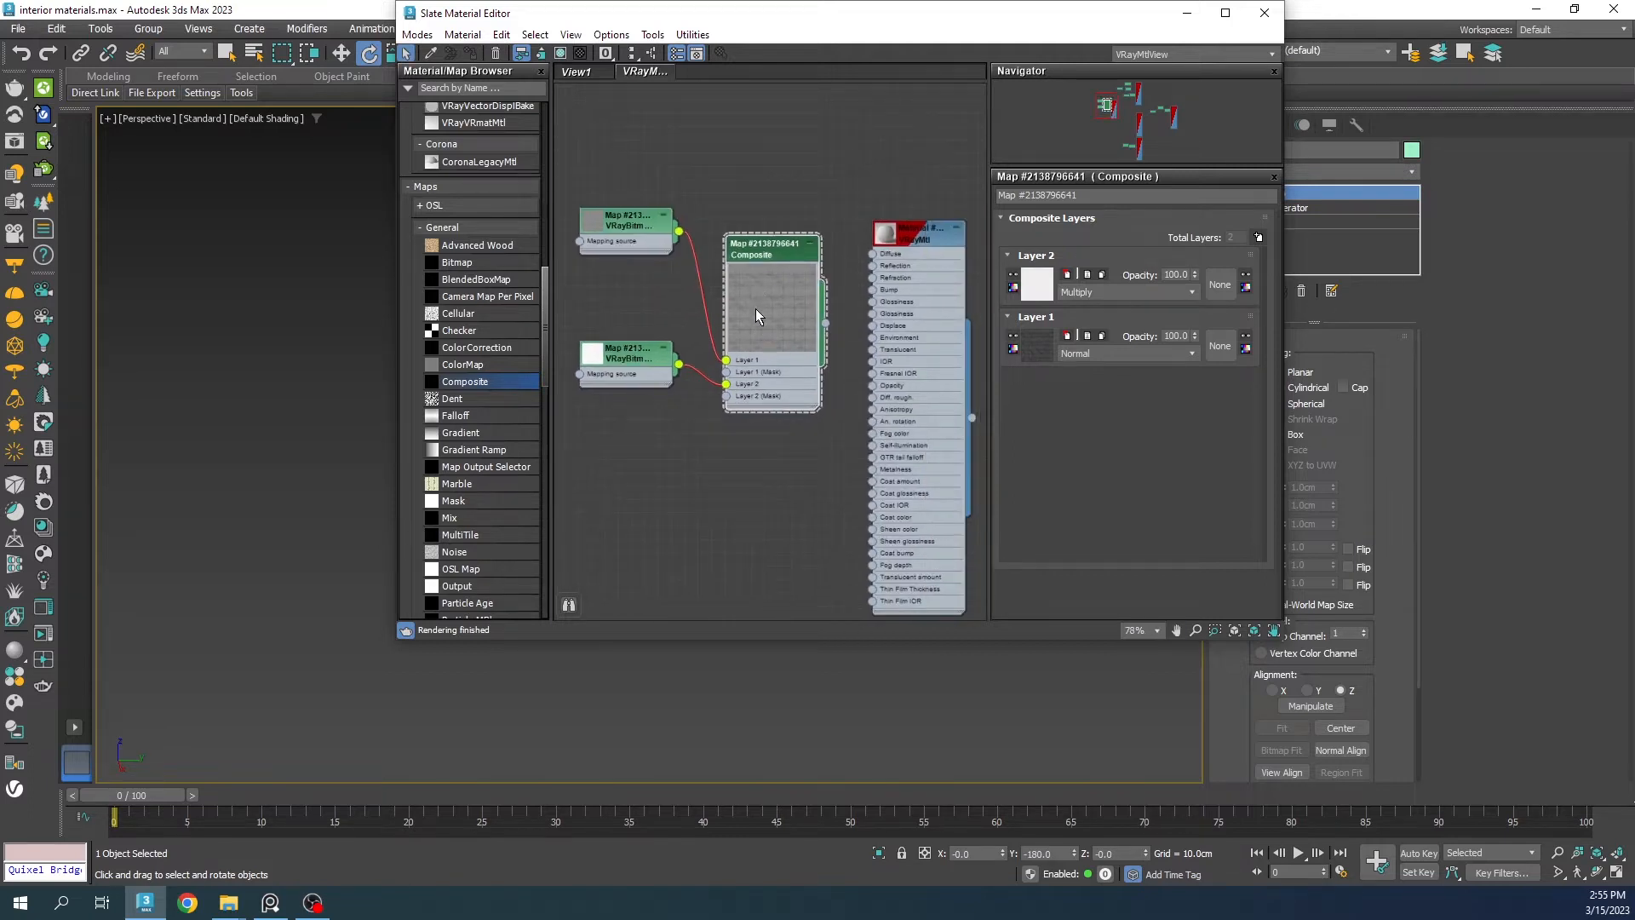
left_click_drag(784, 304, 873, 254)
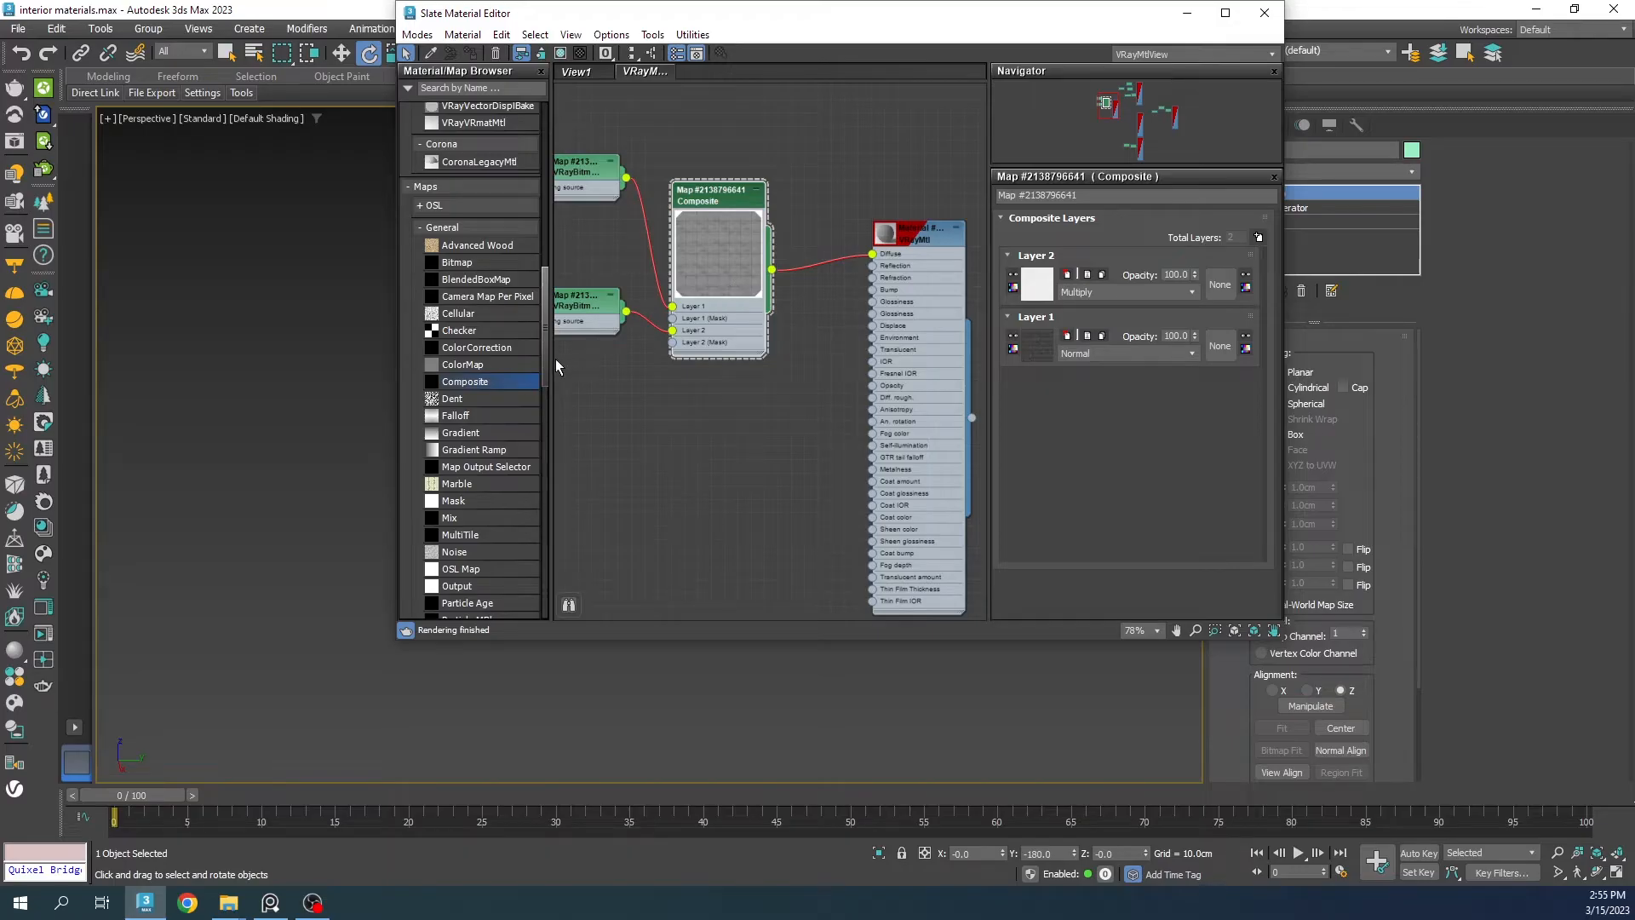
Step: Duplicate a concrete VRayBitmap below the others and load Concrete010_4K_Normal.jpg into the copy
middle_click_drag(618, 235, 682, 214)
left_click_drag(647, 147, 660, 362, "shift")
double_click(662, 365)
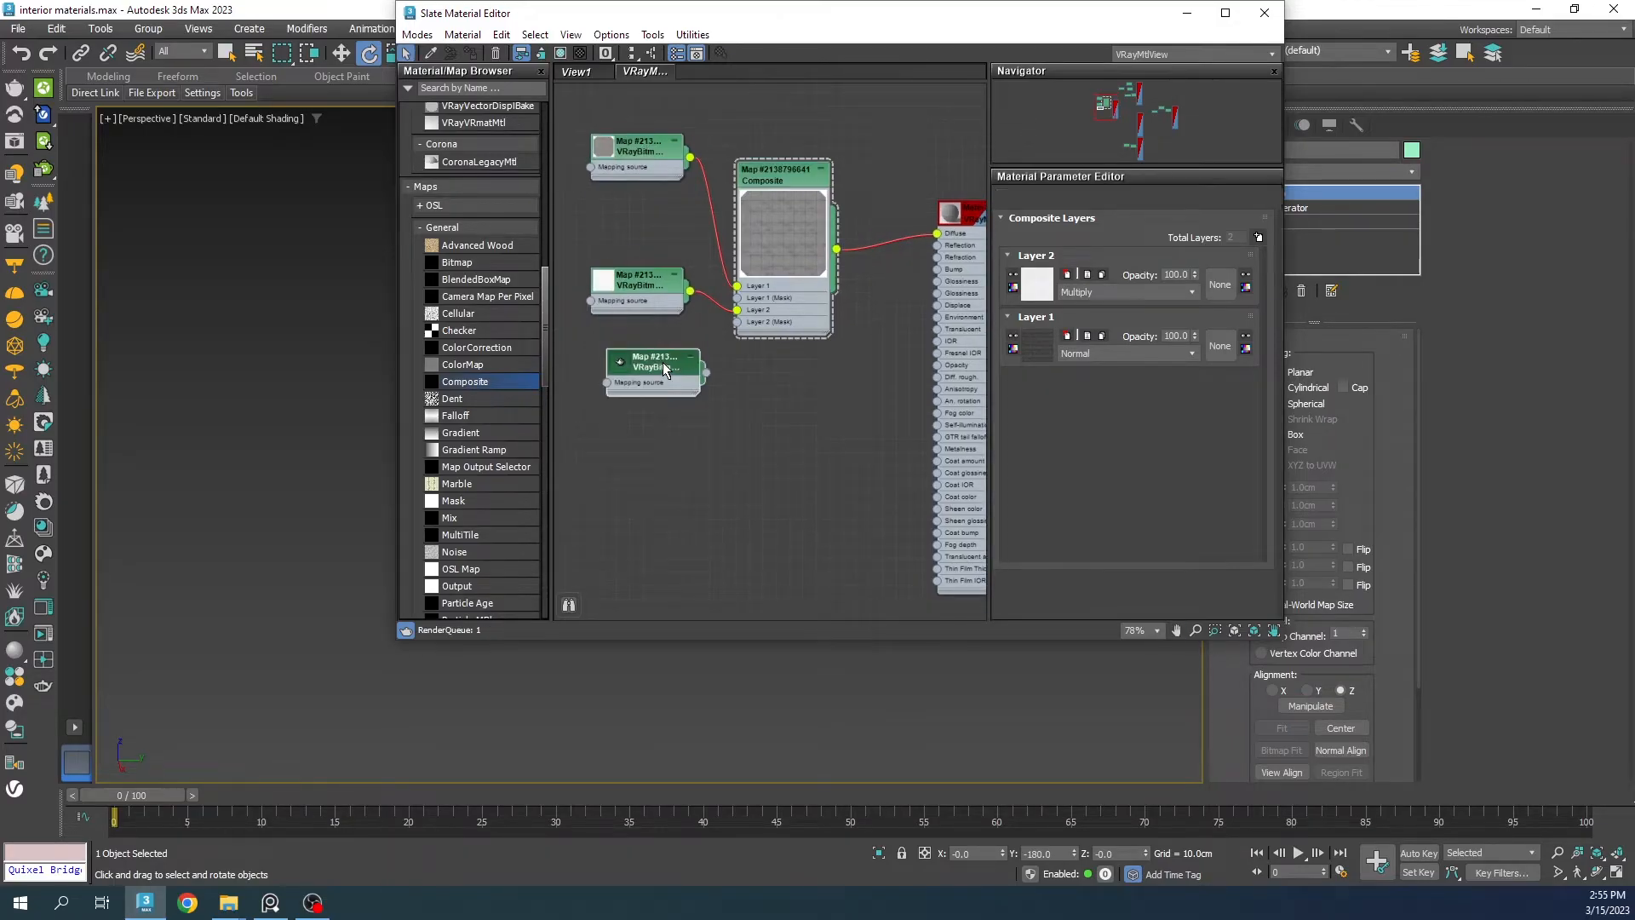
left_click(1258, 243)
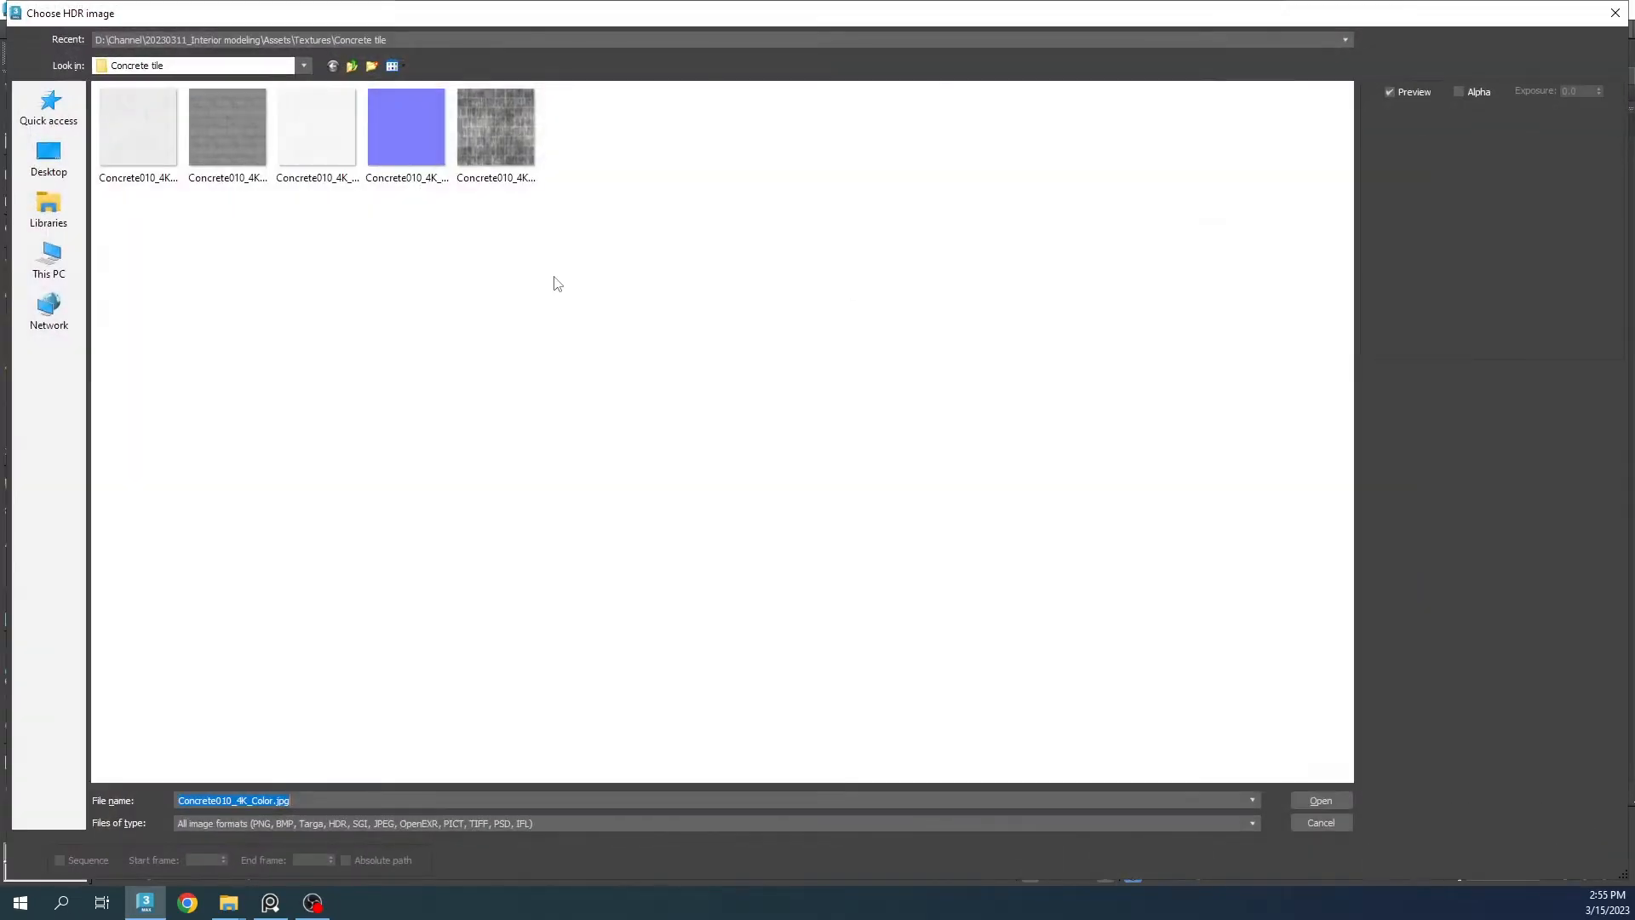
left_click(327, 151)
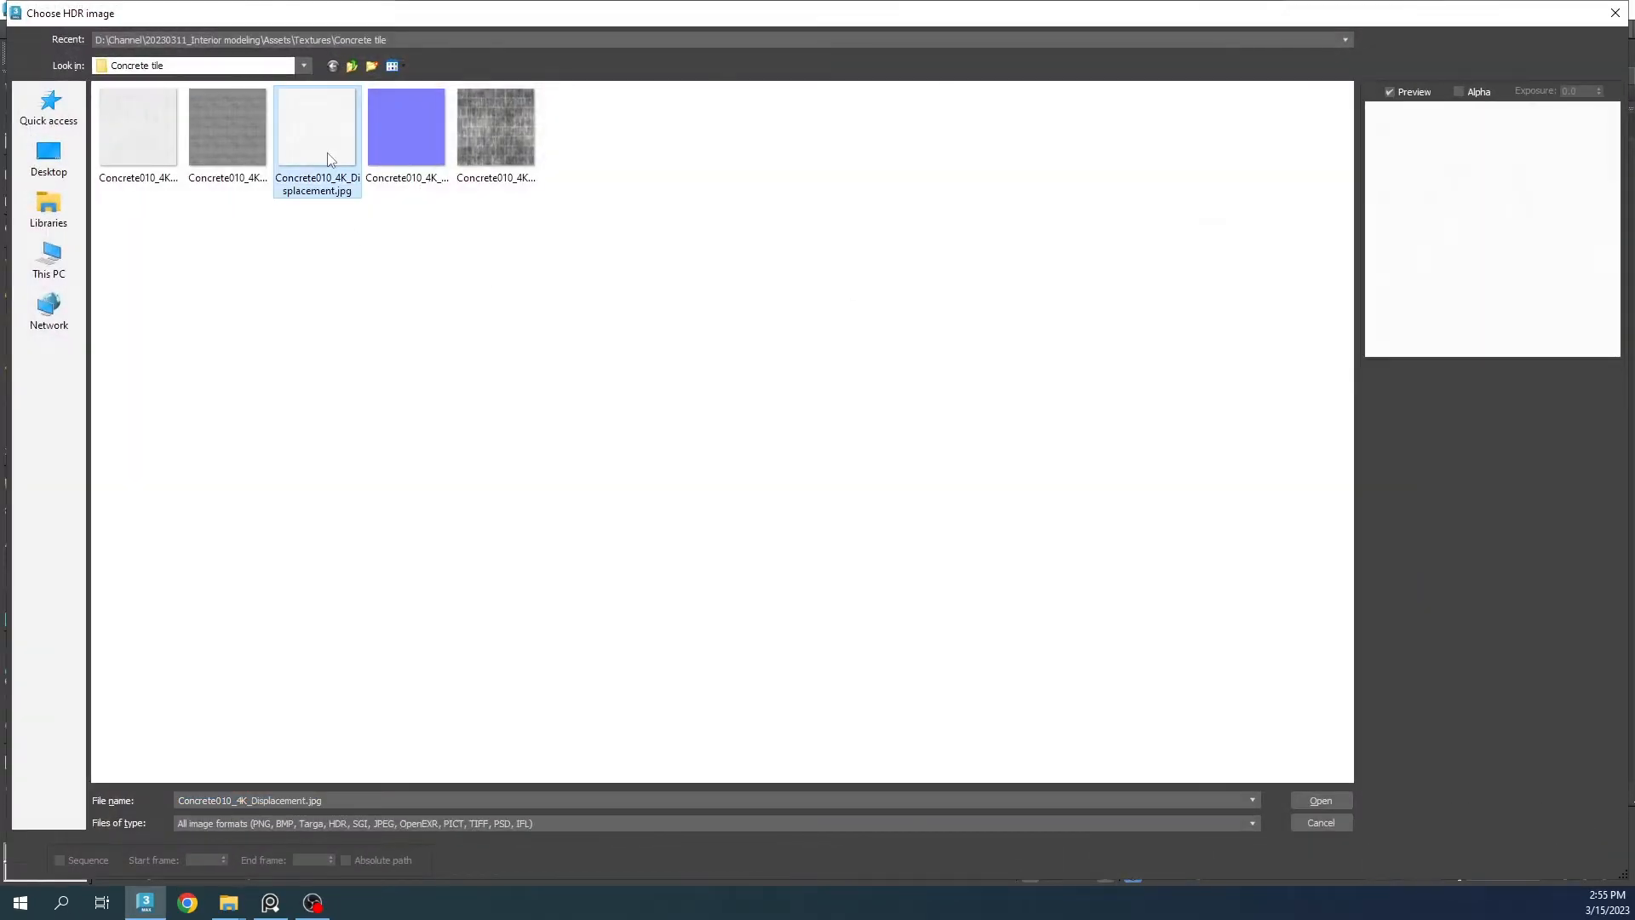
left_click(405, 153)
double_click(412, 152)
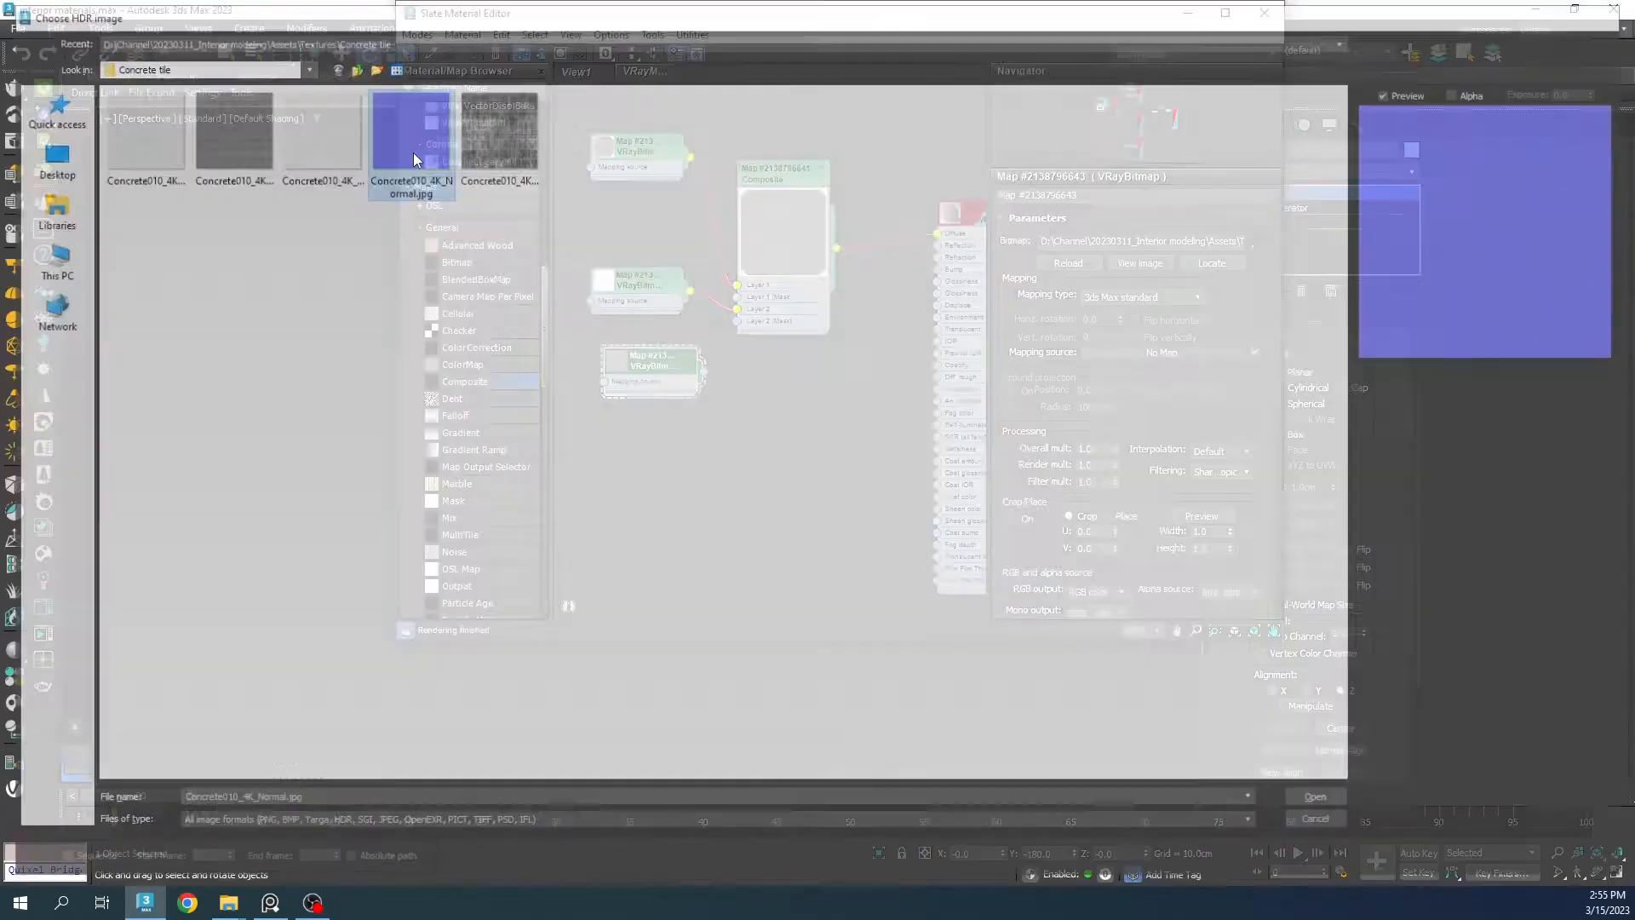
Step: Add a VRayNormalMap, feed the normal bitmap into its Normal map input, and connect it to the material's Bump
scroll(492, 458, "down", 12)
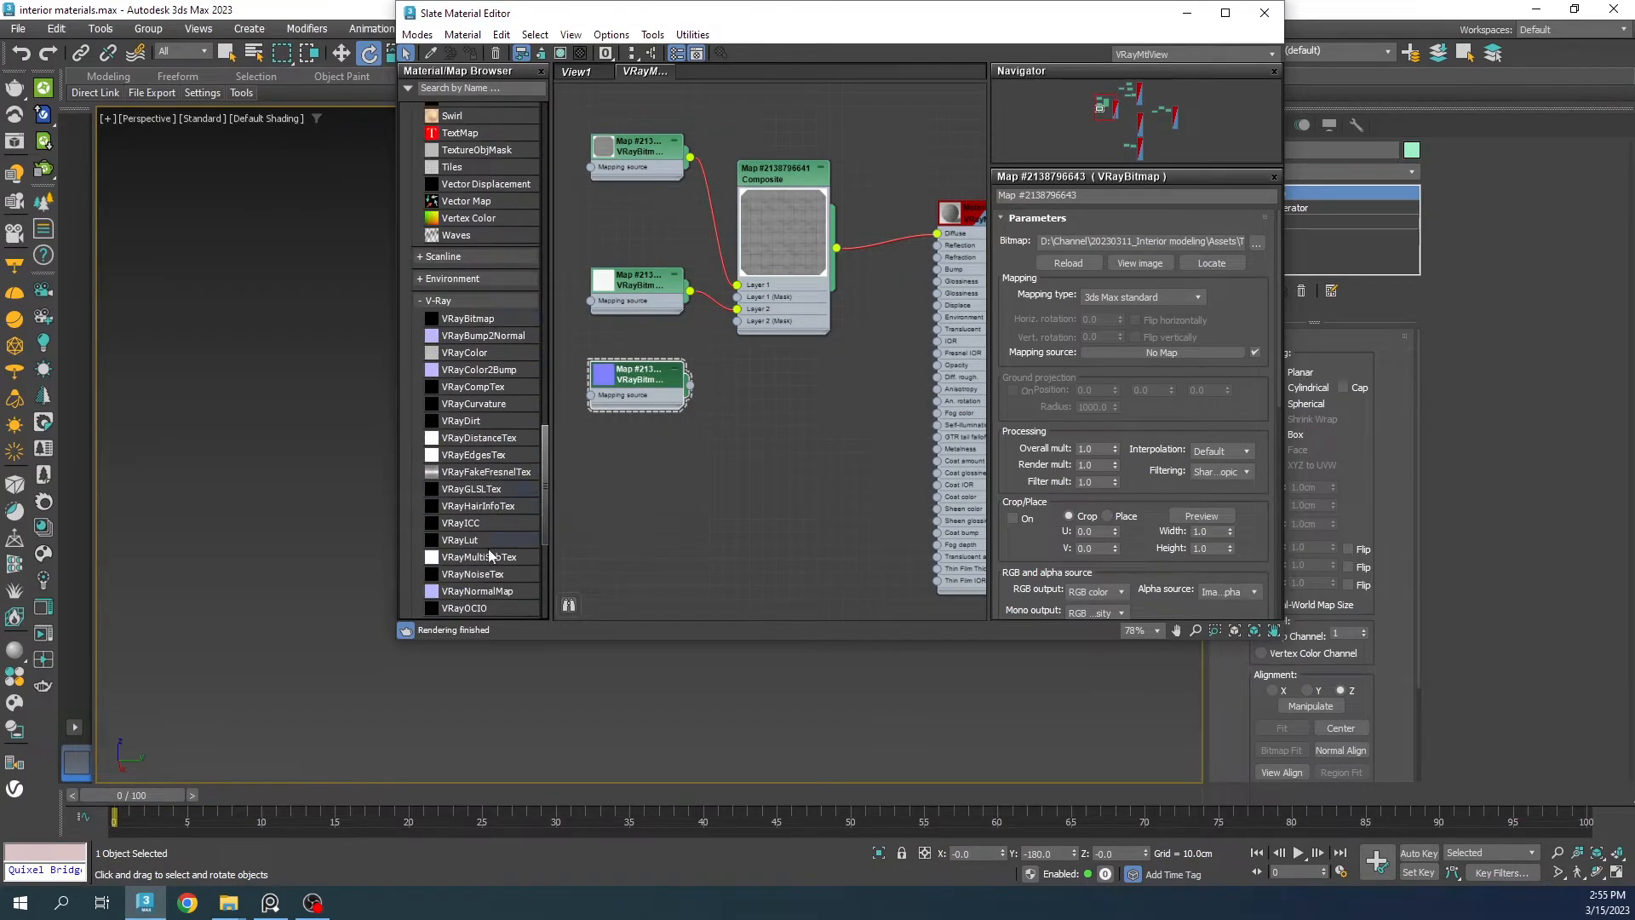
left_click_drag(473, 592, 941, 271)
left_click(728, 443)
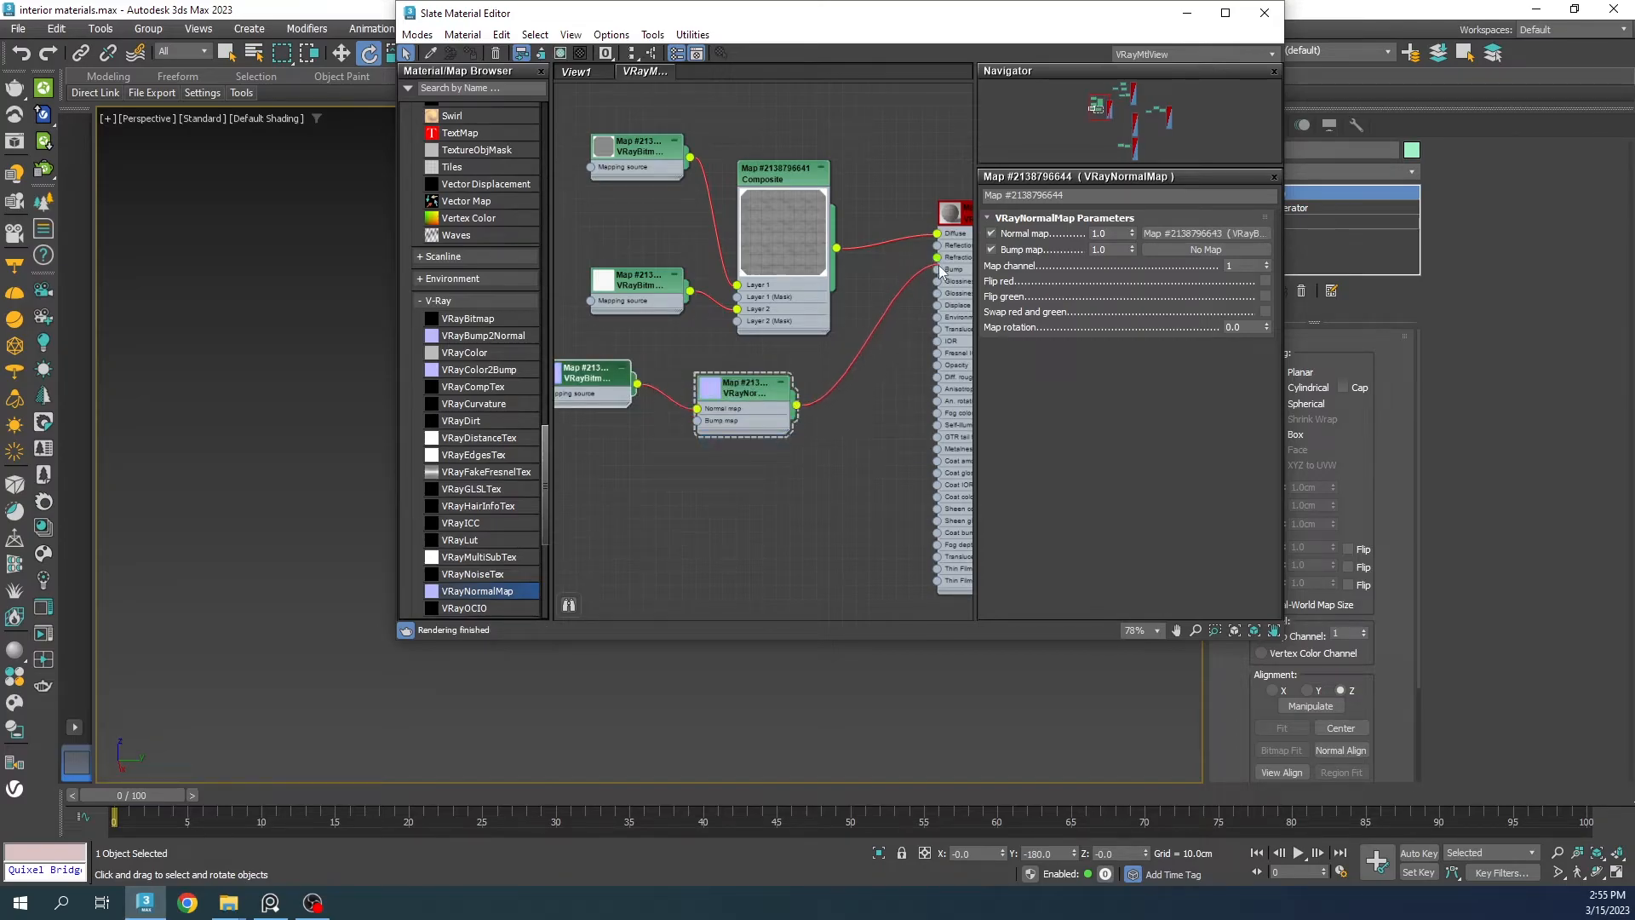
left_click_drag(461, 369, 465, 380)
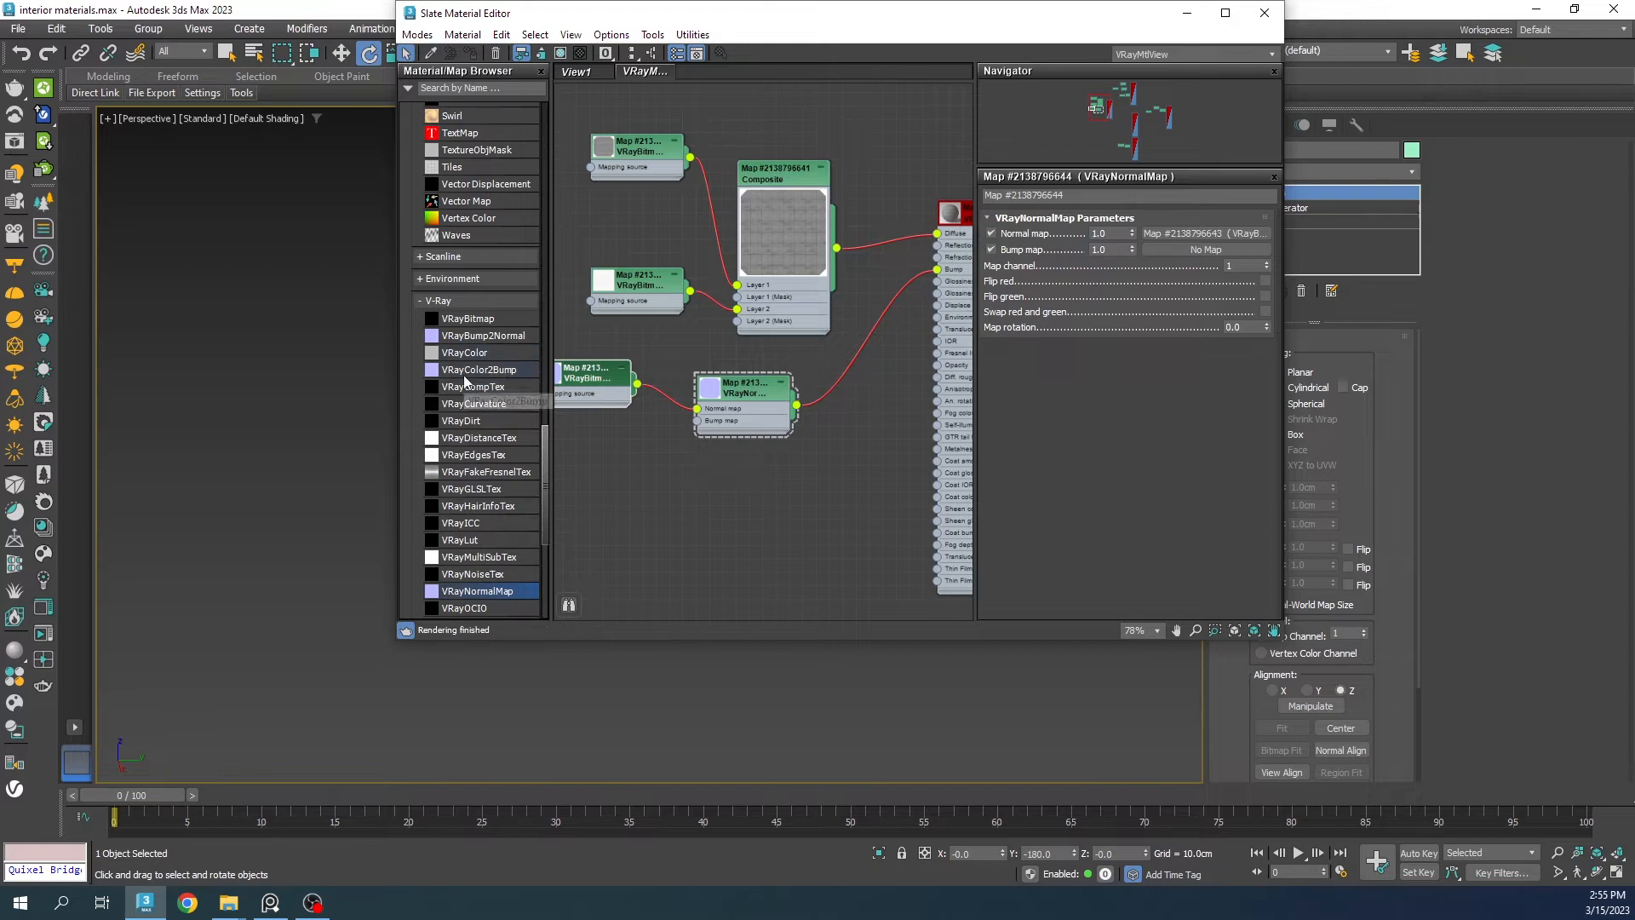
Step: Duplicate the normal bitmap node below and load Concrete010_4K_Roughness.jpg into the copy
left_click_drag(576, 382, 615, 517, "shift")
double_click(622, 517)
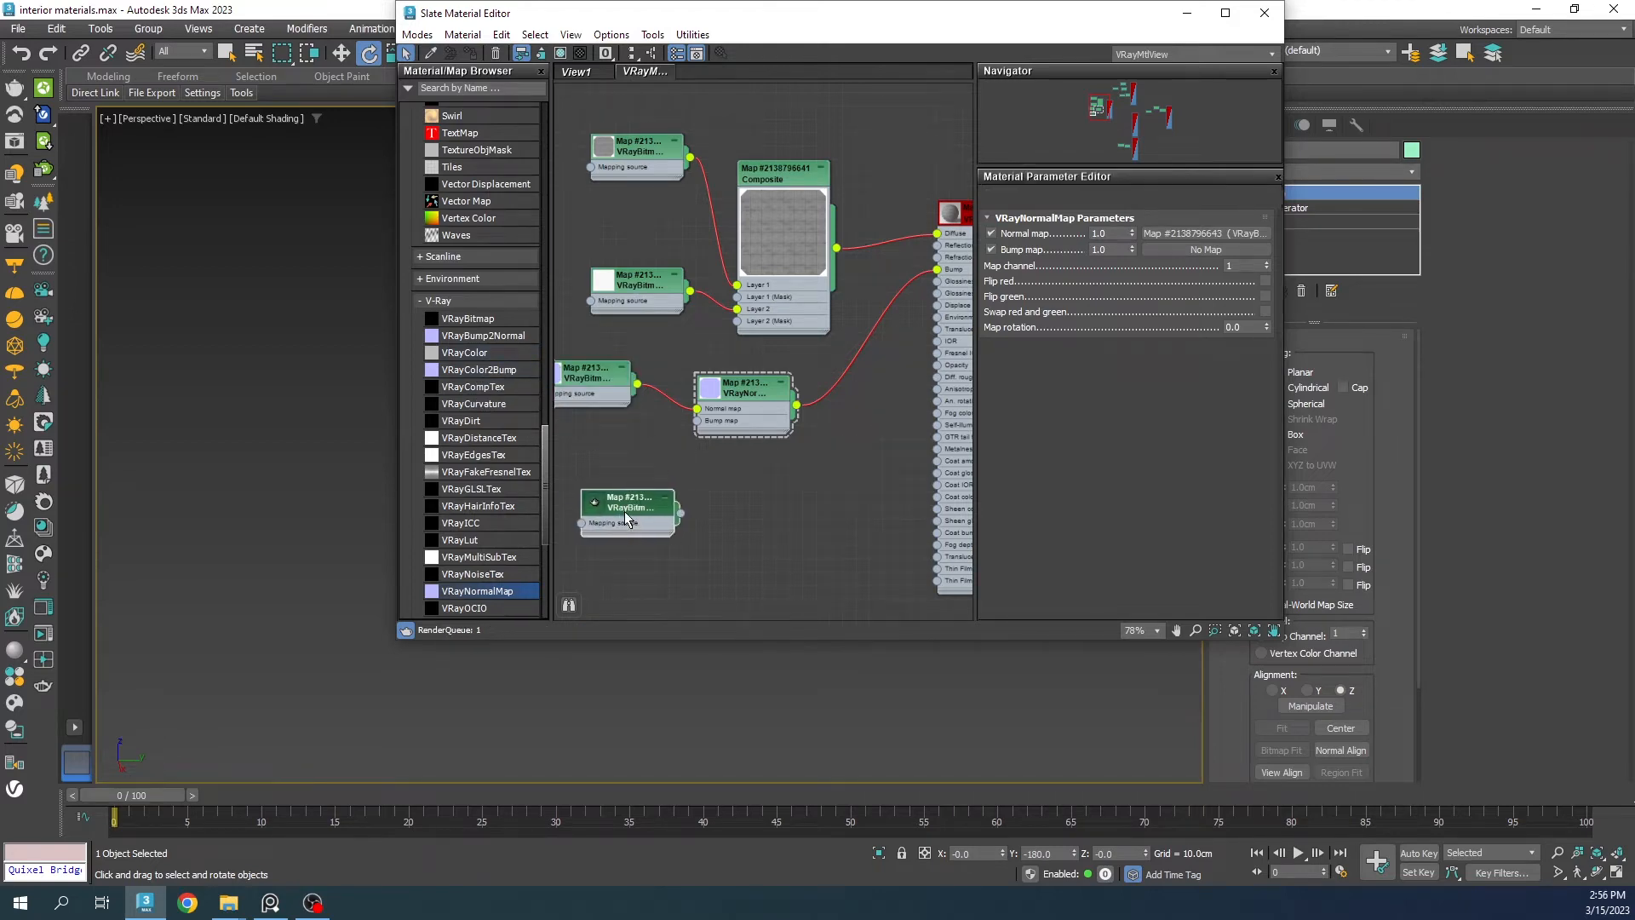
left_click(1257, 245)
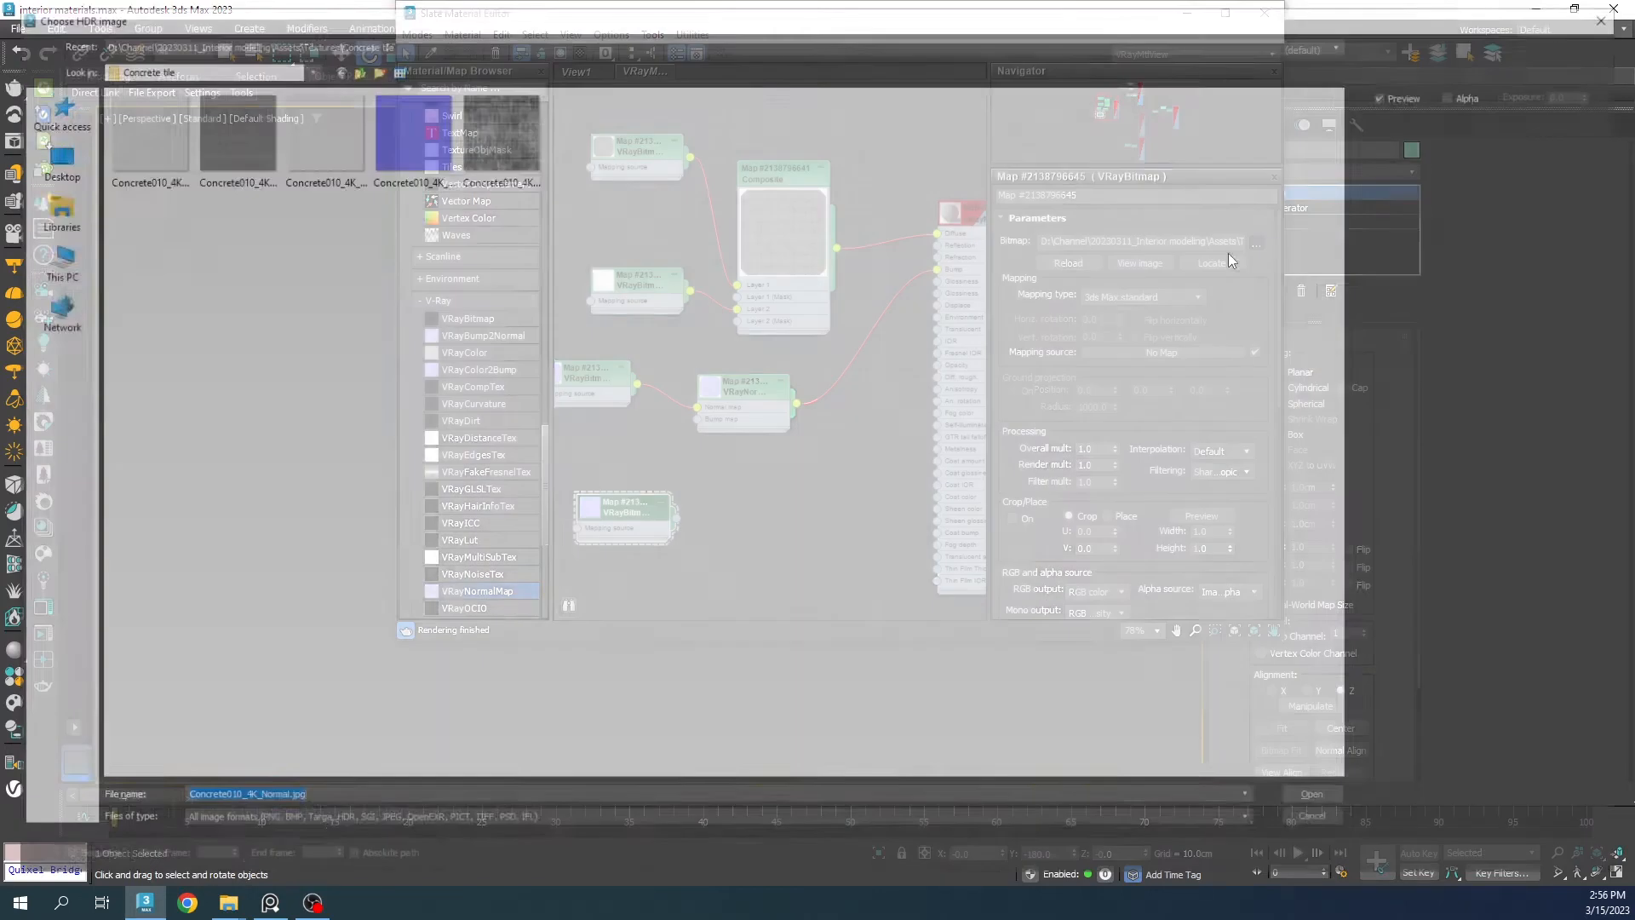
left_click(477, 149)
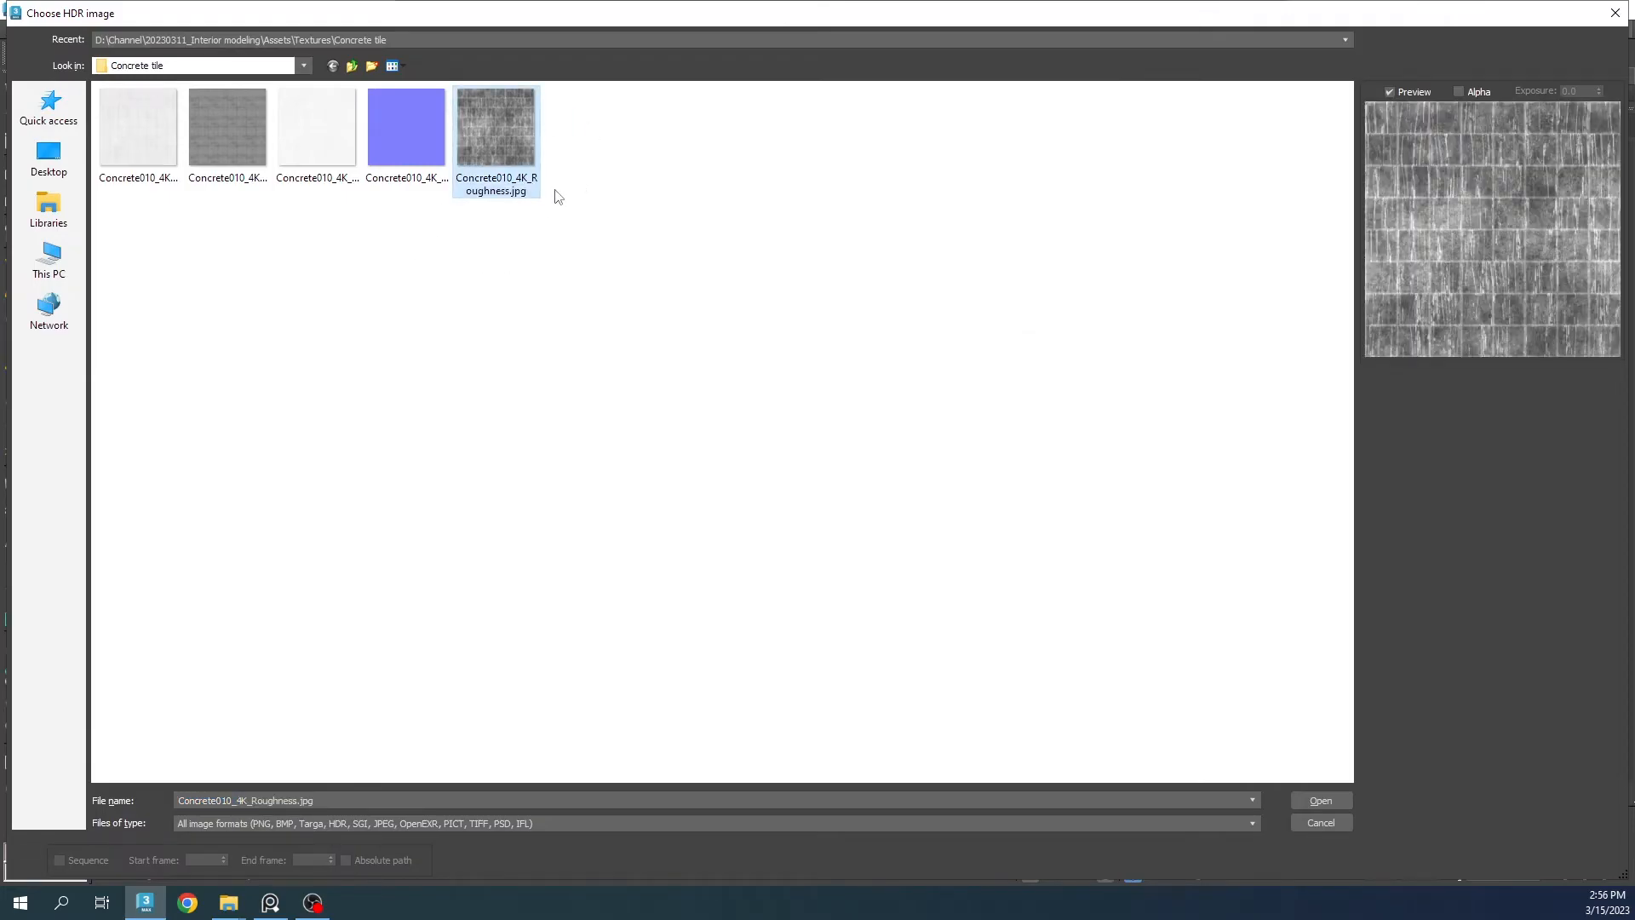
double_click(499, 138)
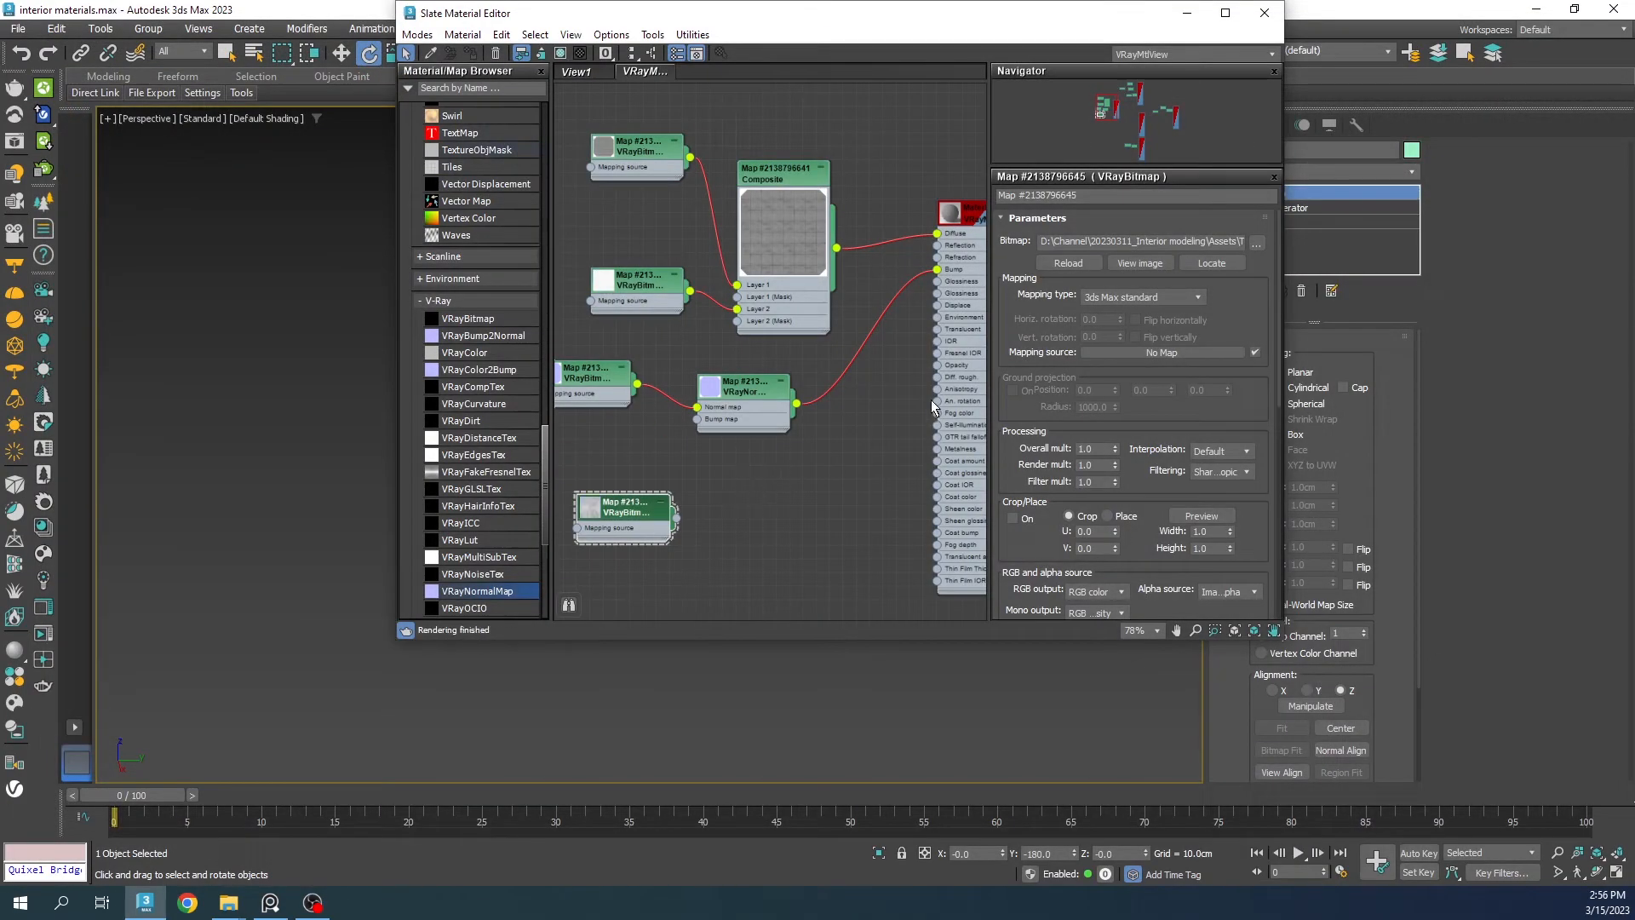
Step: Switch the concrete material's BRDF to Use roughness and connect the roughness bitmap to its Roughness input
double_click(958, 378)
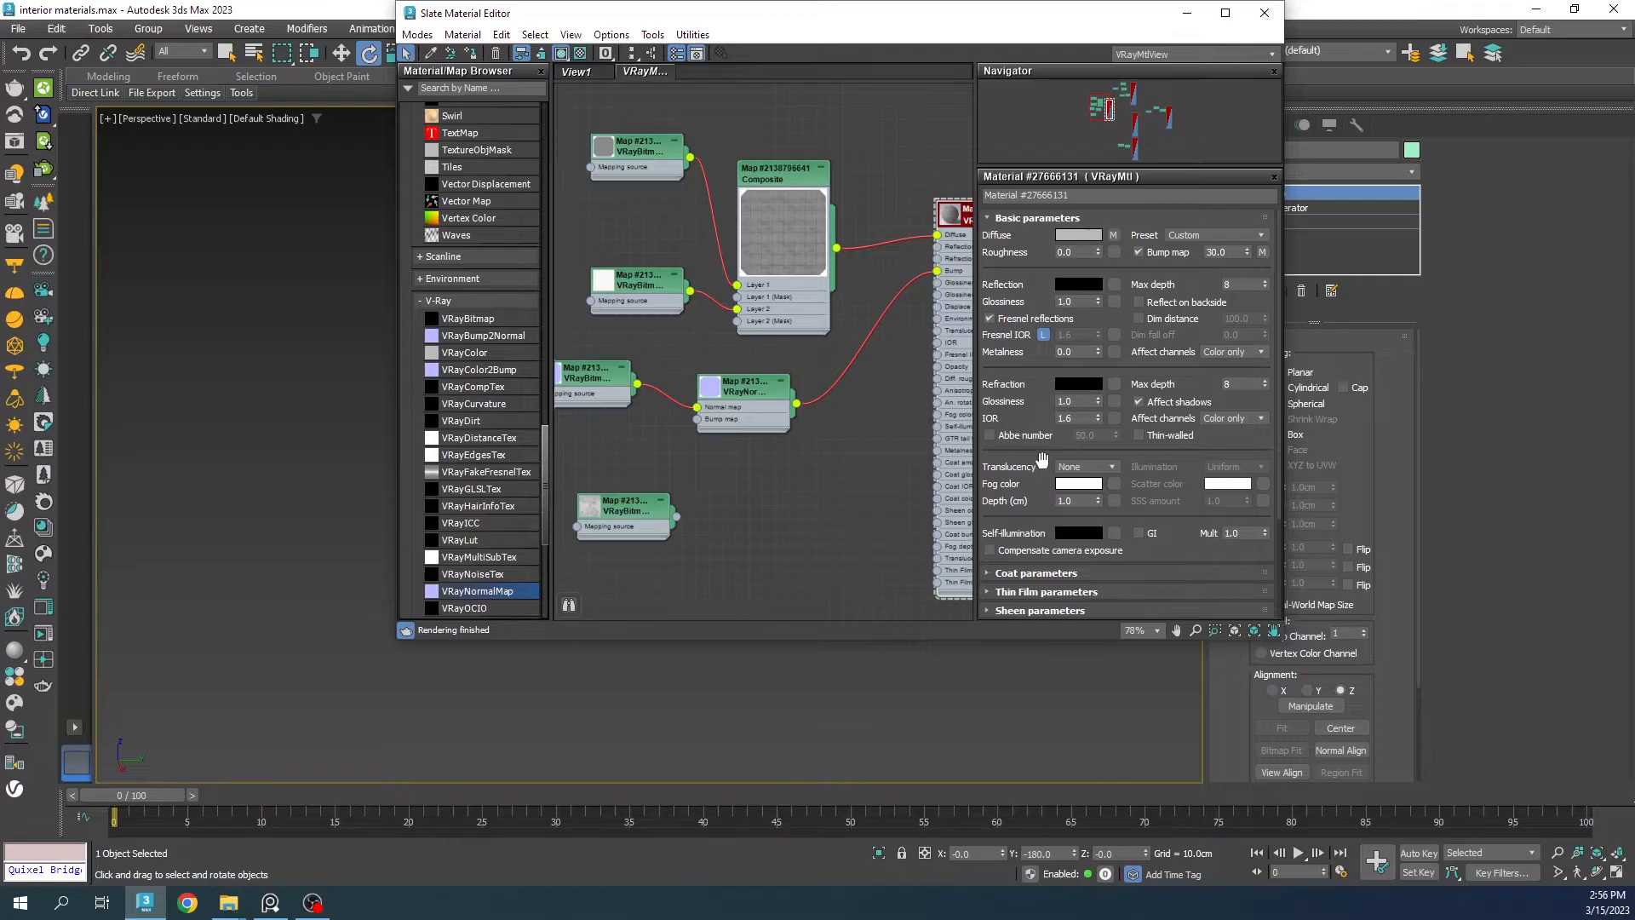
scroll(1043, 460, "down", 3)
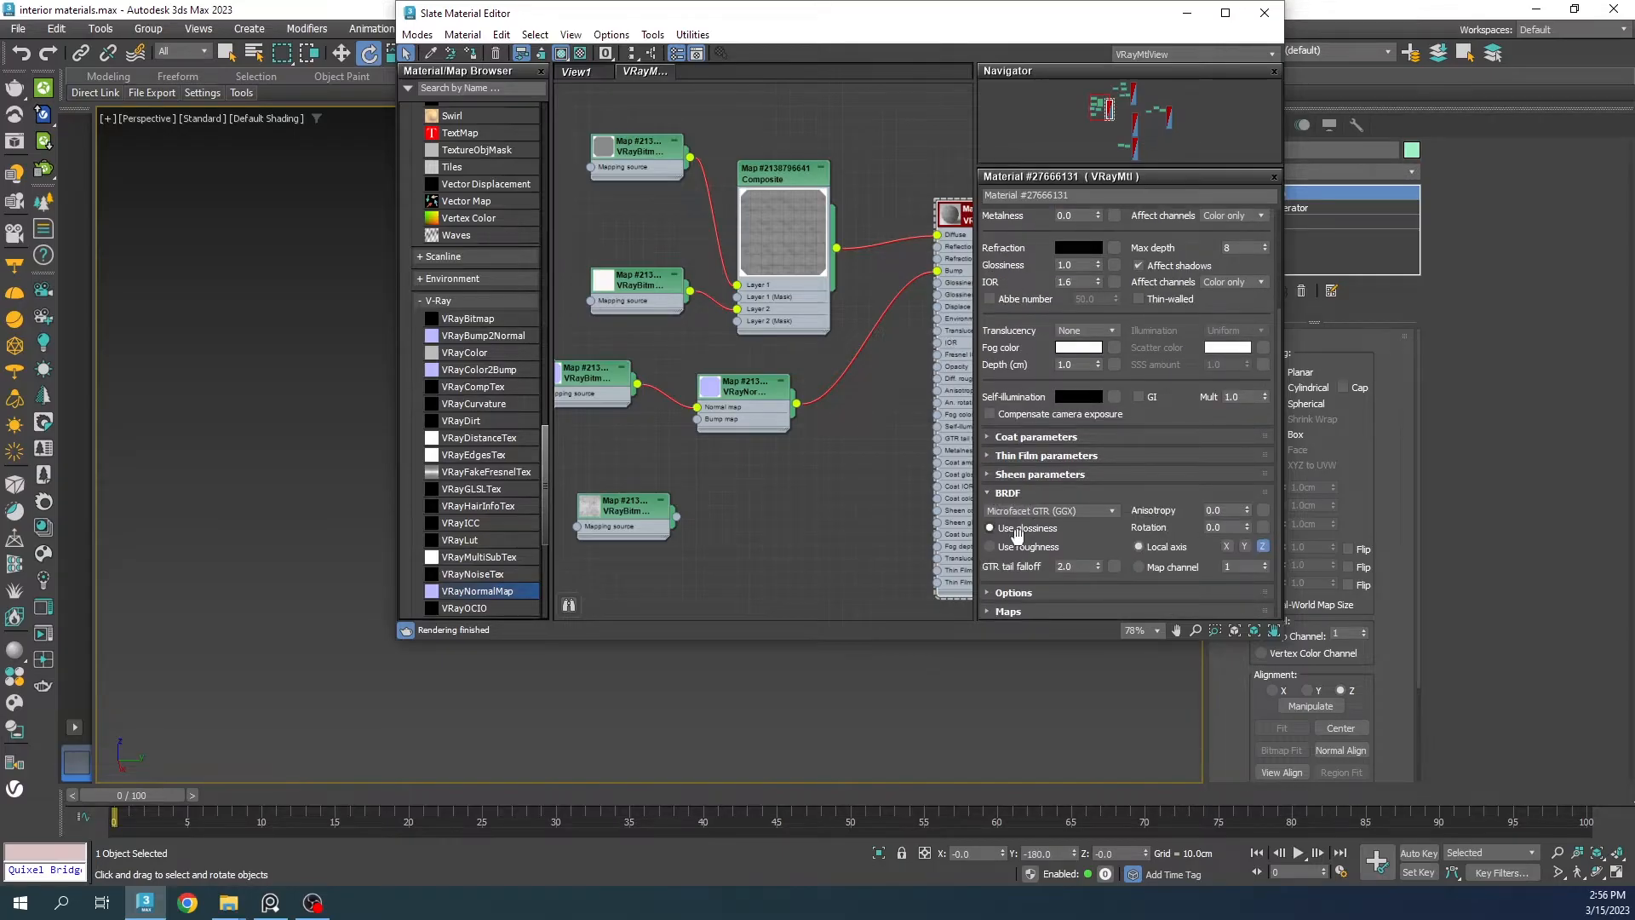
left_click_drag(678, 517, 936, 289)
middle_click_drag(968, 243, 895, 259)
Step: Set the concrete material's Reflection color to white
scroll(1065, 270, "up", 3)
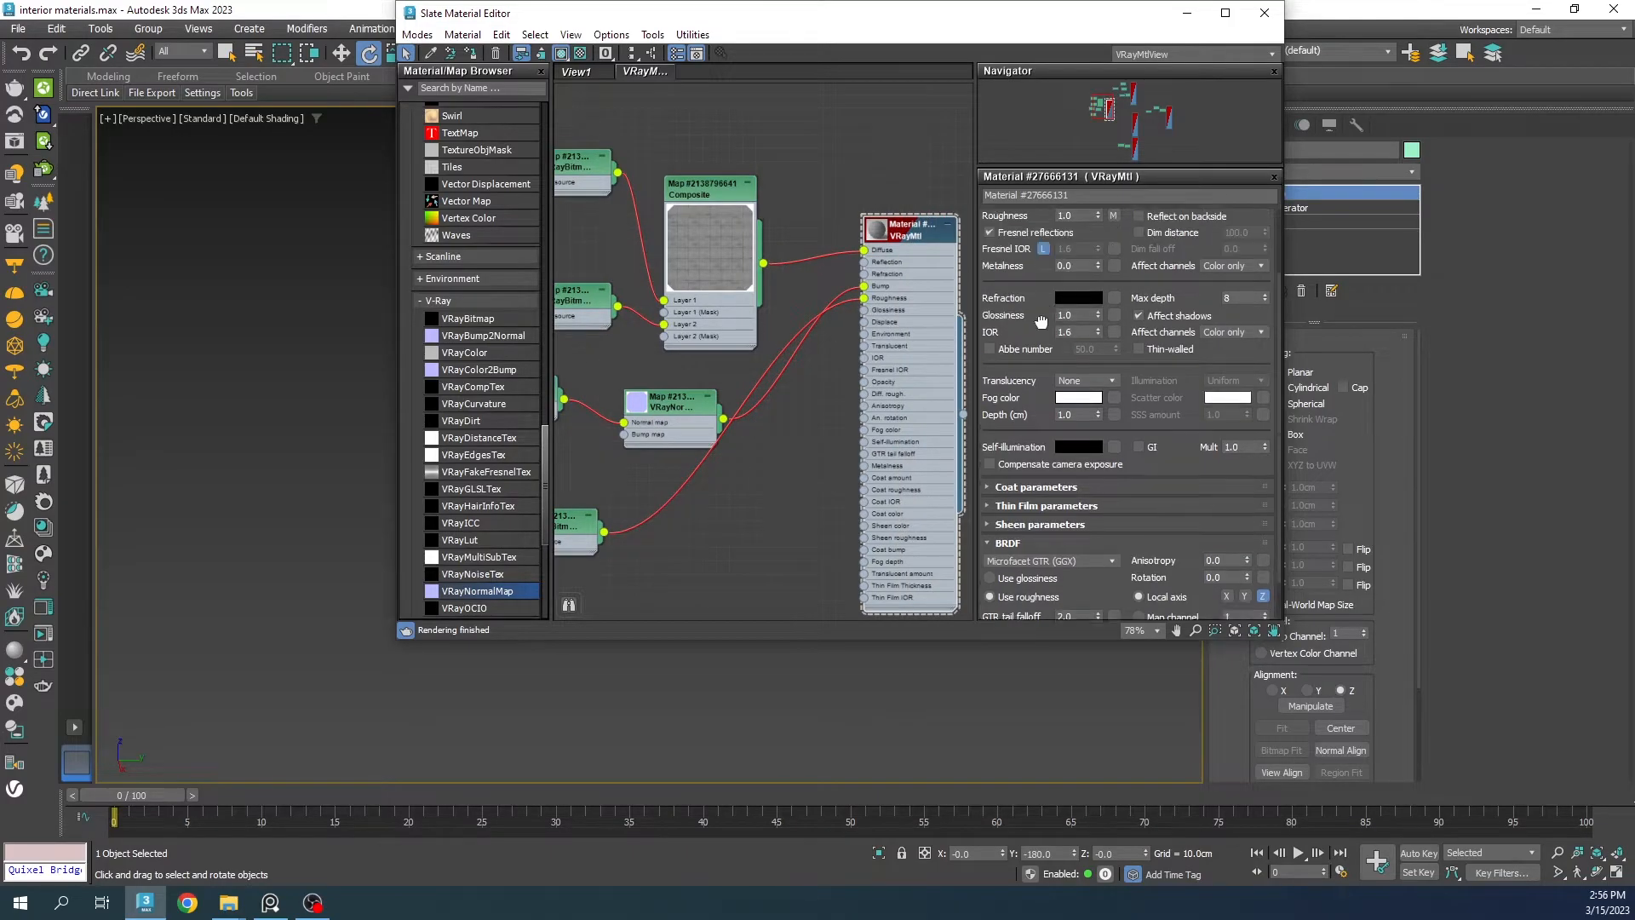
left_click(1095, 287)
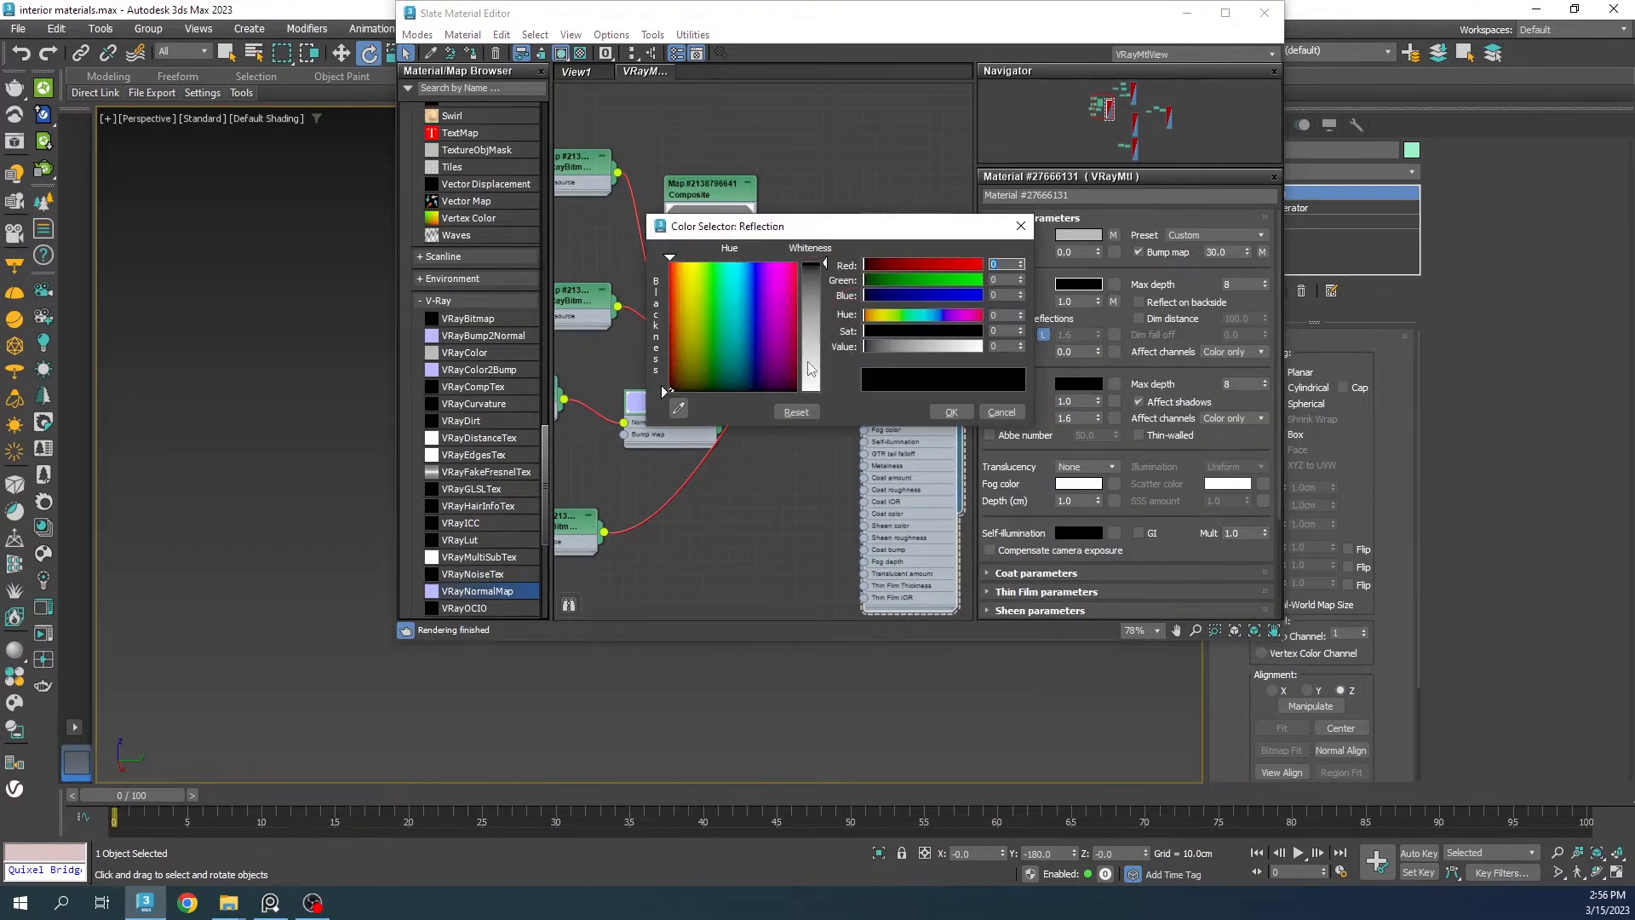
left_click_drag(809, 363, 811, 393)
left_click(937, 412)
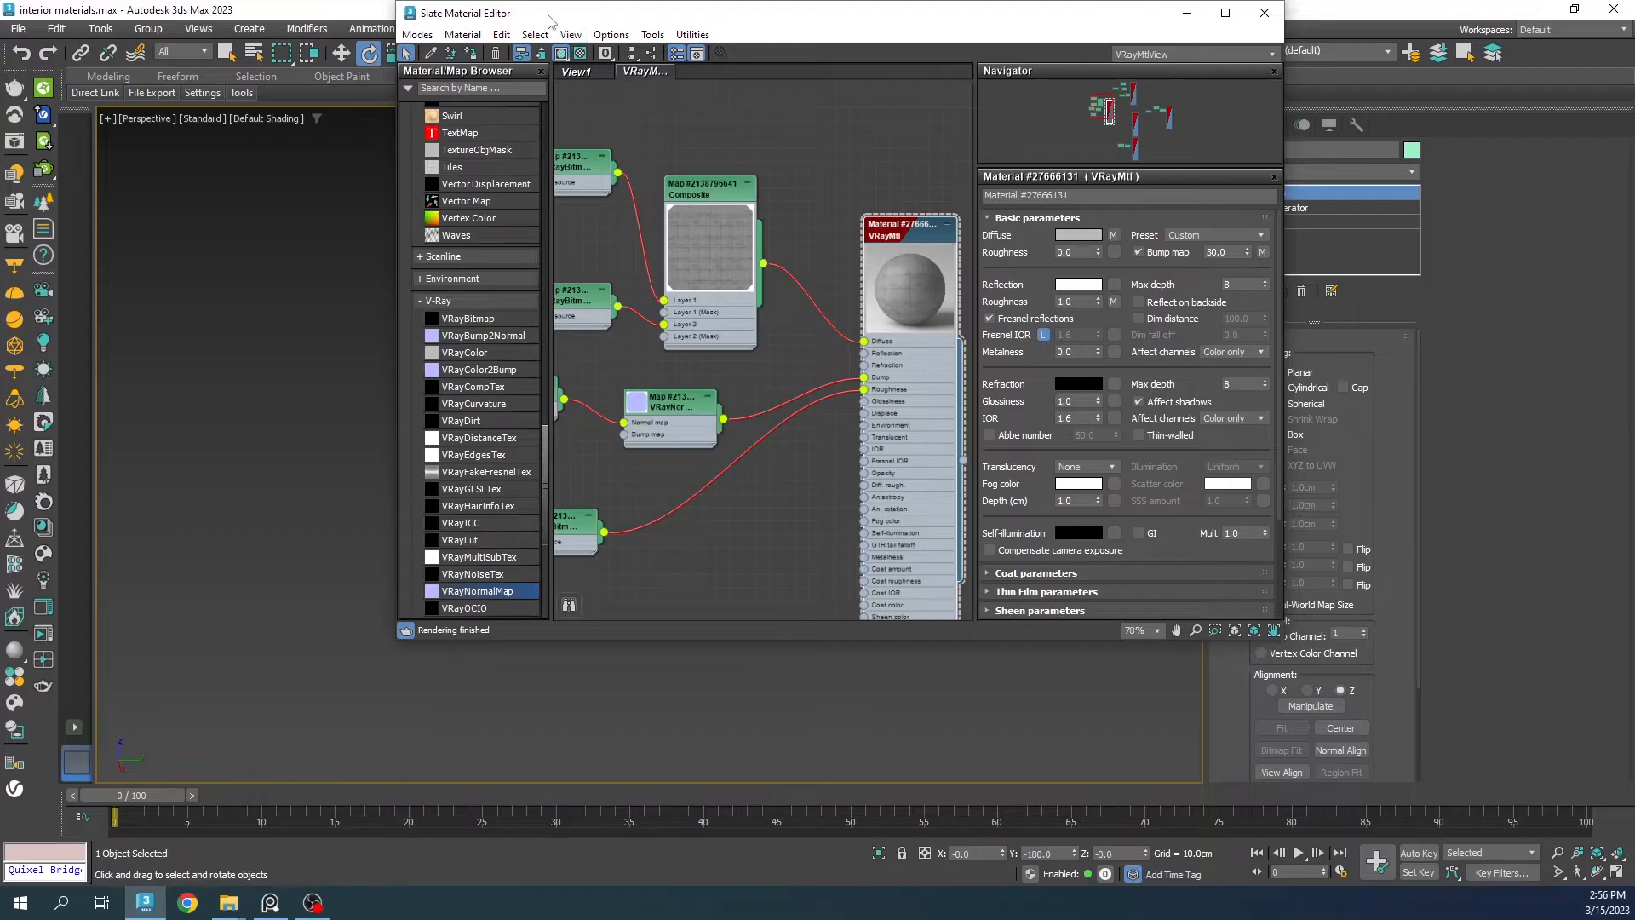
Step: Move the normal bitmap node closer to its VRayNormalMap to tidy the concrete material's graph
middle_click_drag(677, 243, 947, 258)
left_click_drag(792, 396, 824, 404)
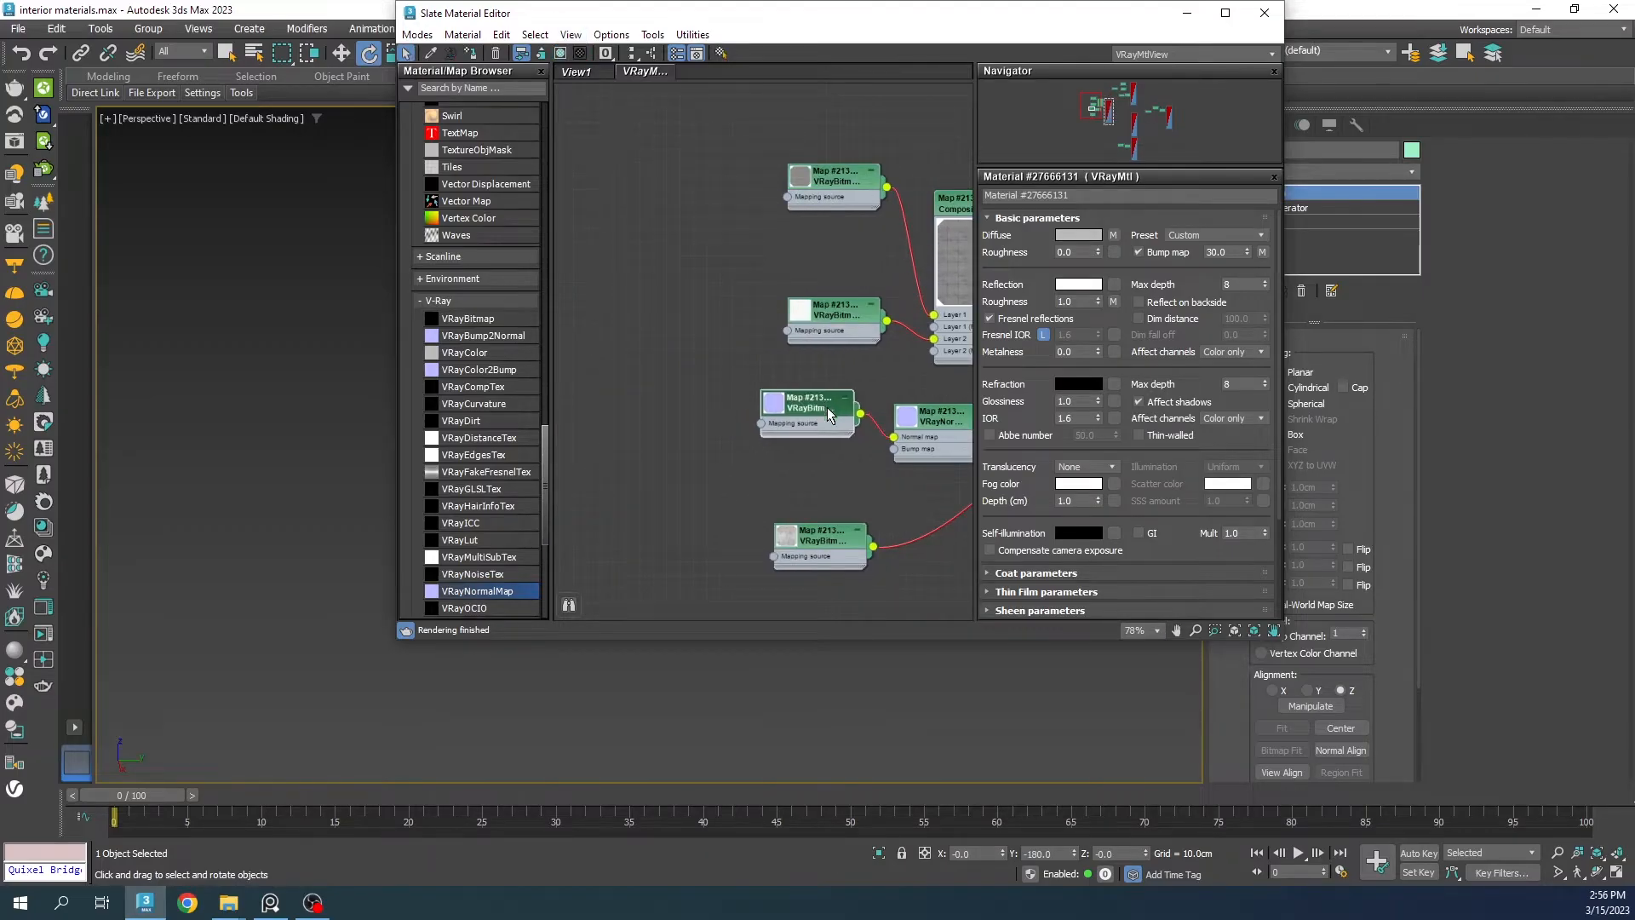
middle_click_drag(970, 221, 883, 222)
Step: Move the material editor clear of the view and assign the concrete material to the exterior floor strip beside the glass doors
left_click_drag(1041, 37, 913, 532)
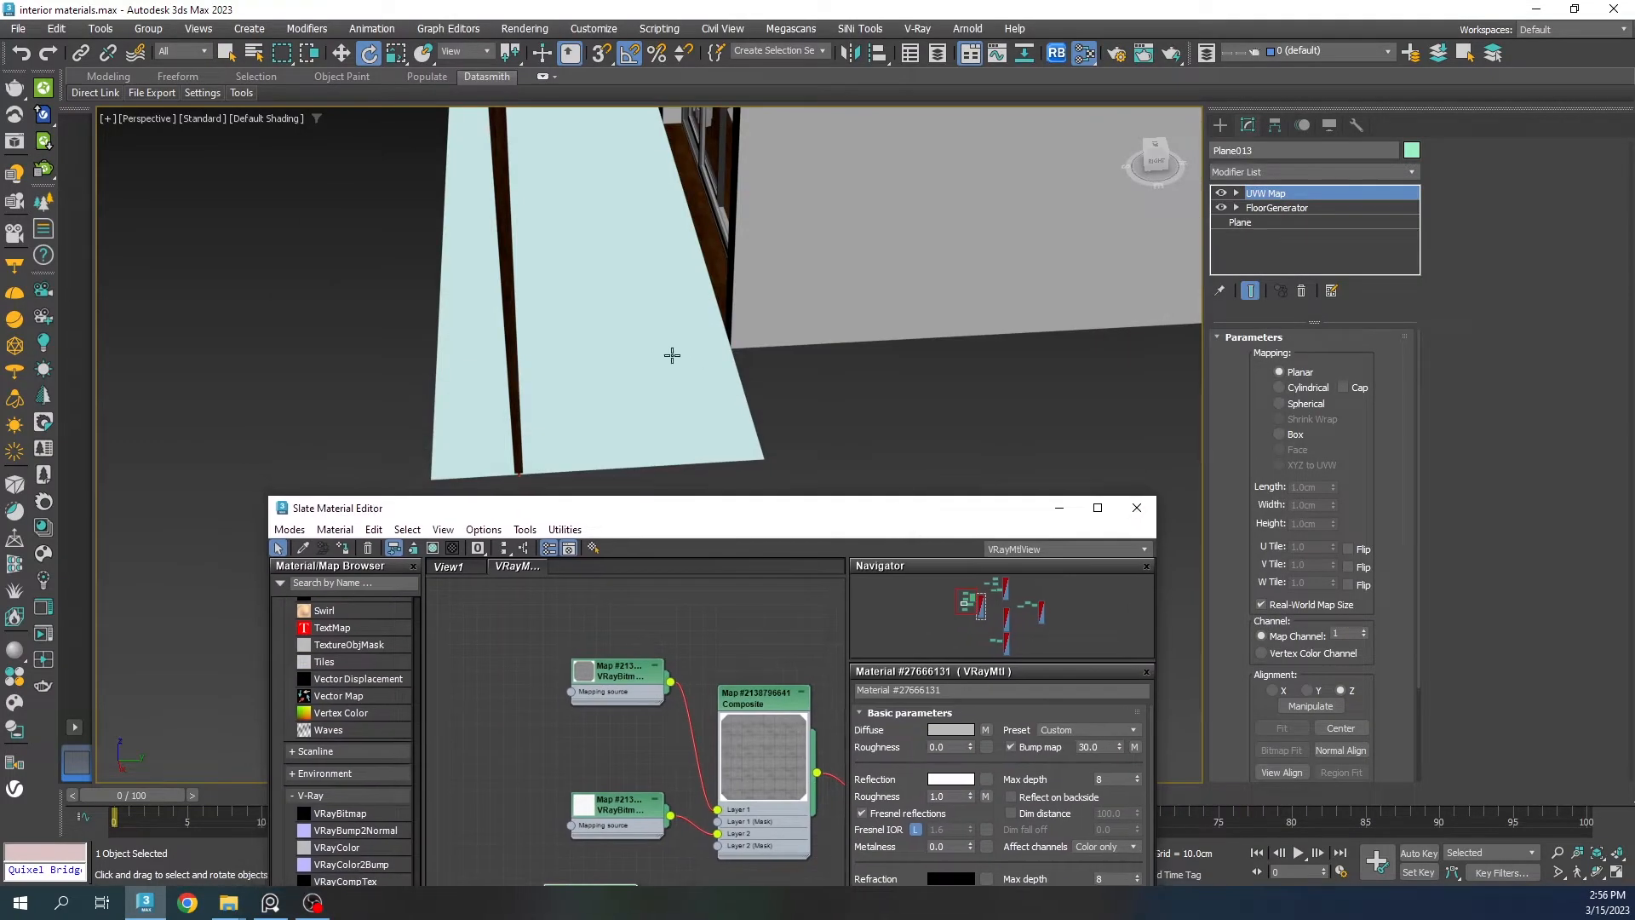
left_click(639, 365)
middle_click_drag(623, 673, 482, 640)
scroll(482, 640, "down", 3)
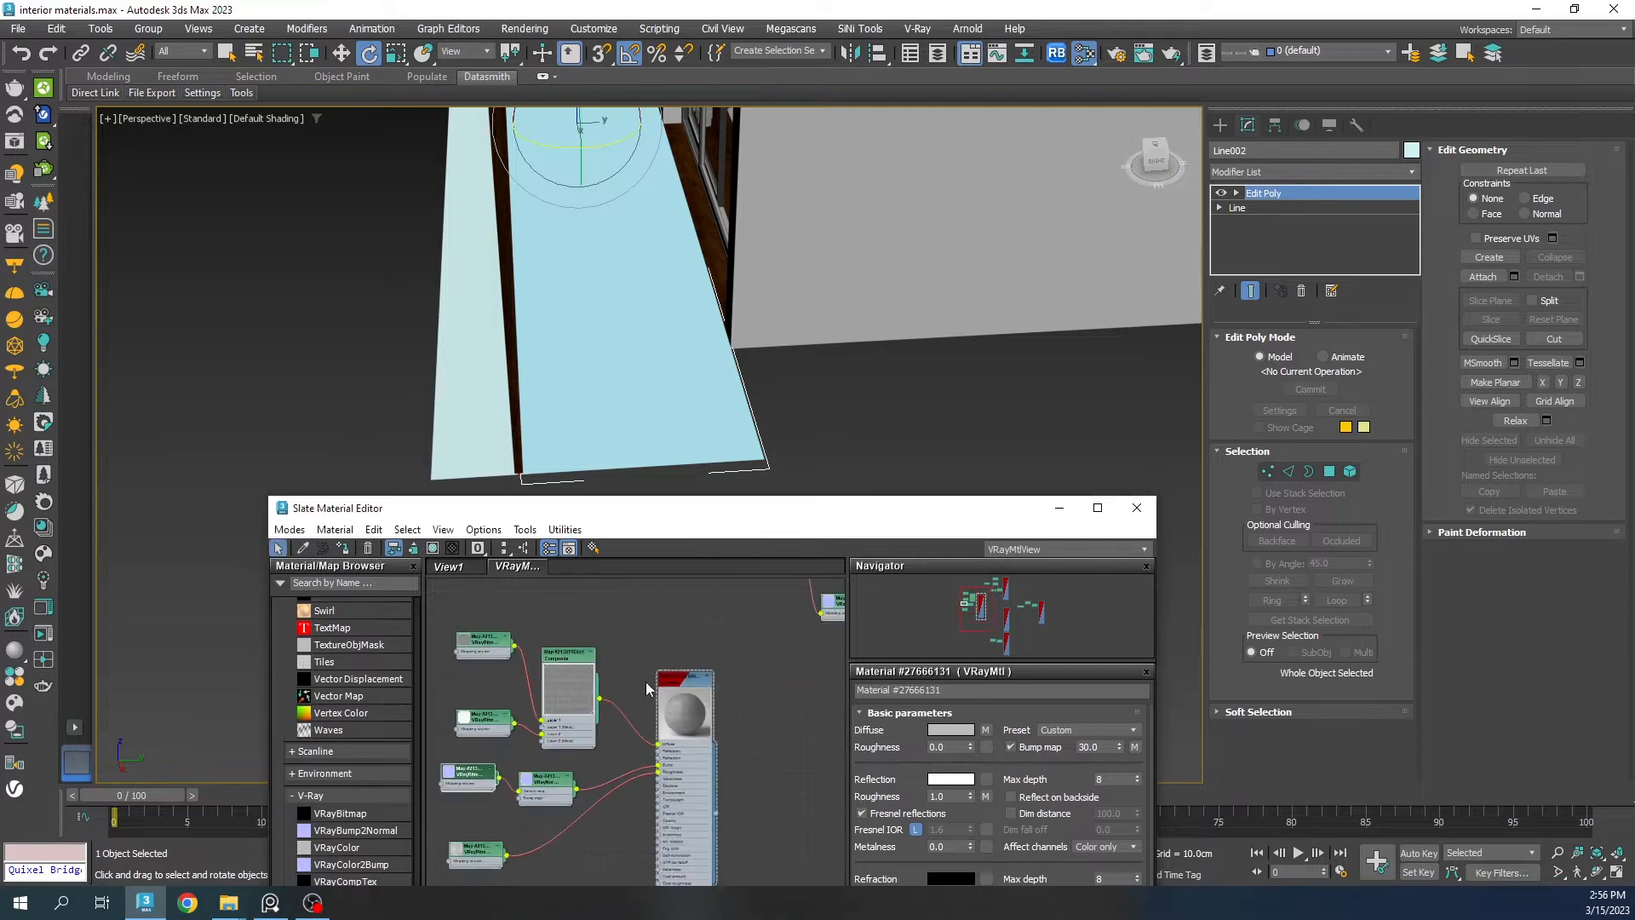
scroll(712, 790, "up", 1)
left_click(712, 790)
left_click(346, 549)
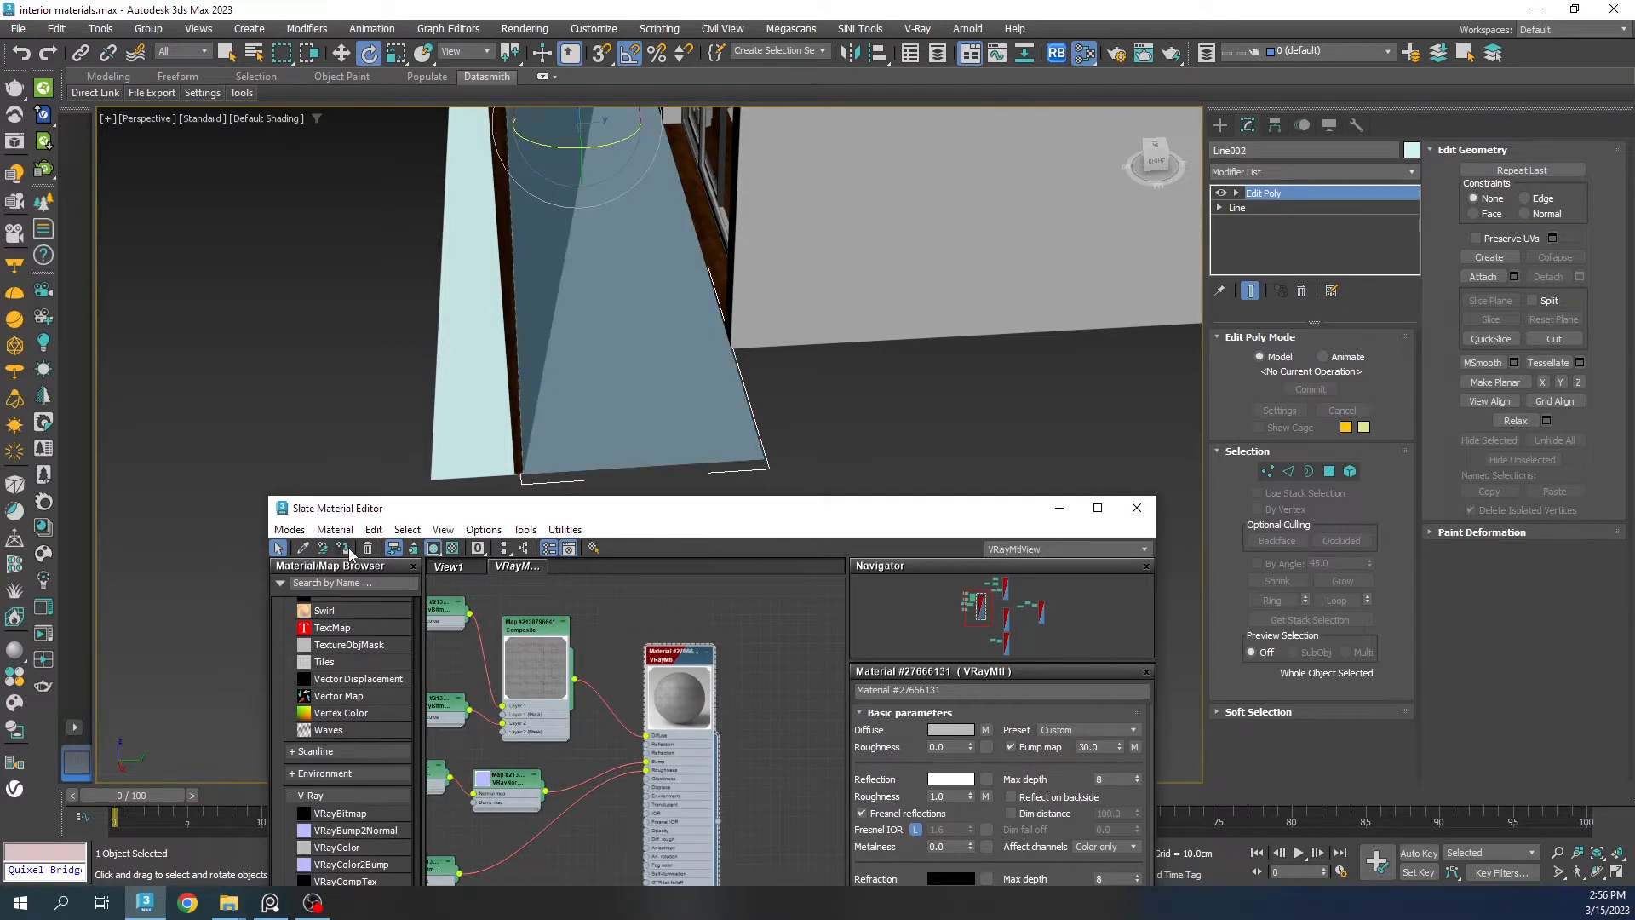
Step: Add a UVW Map modifier to the floor strip and set its planar mapping length and width to 300 cm
left_click(1259, 172)
type("uvw")
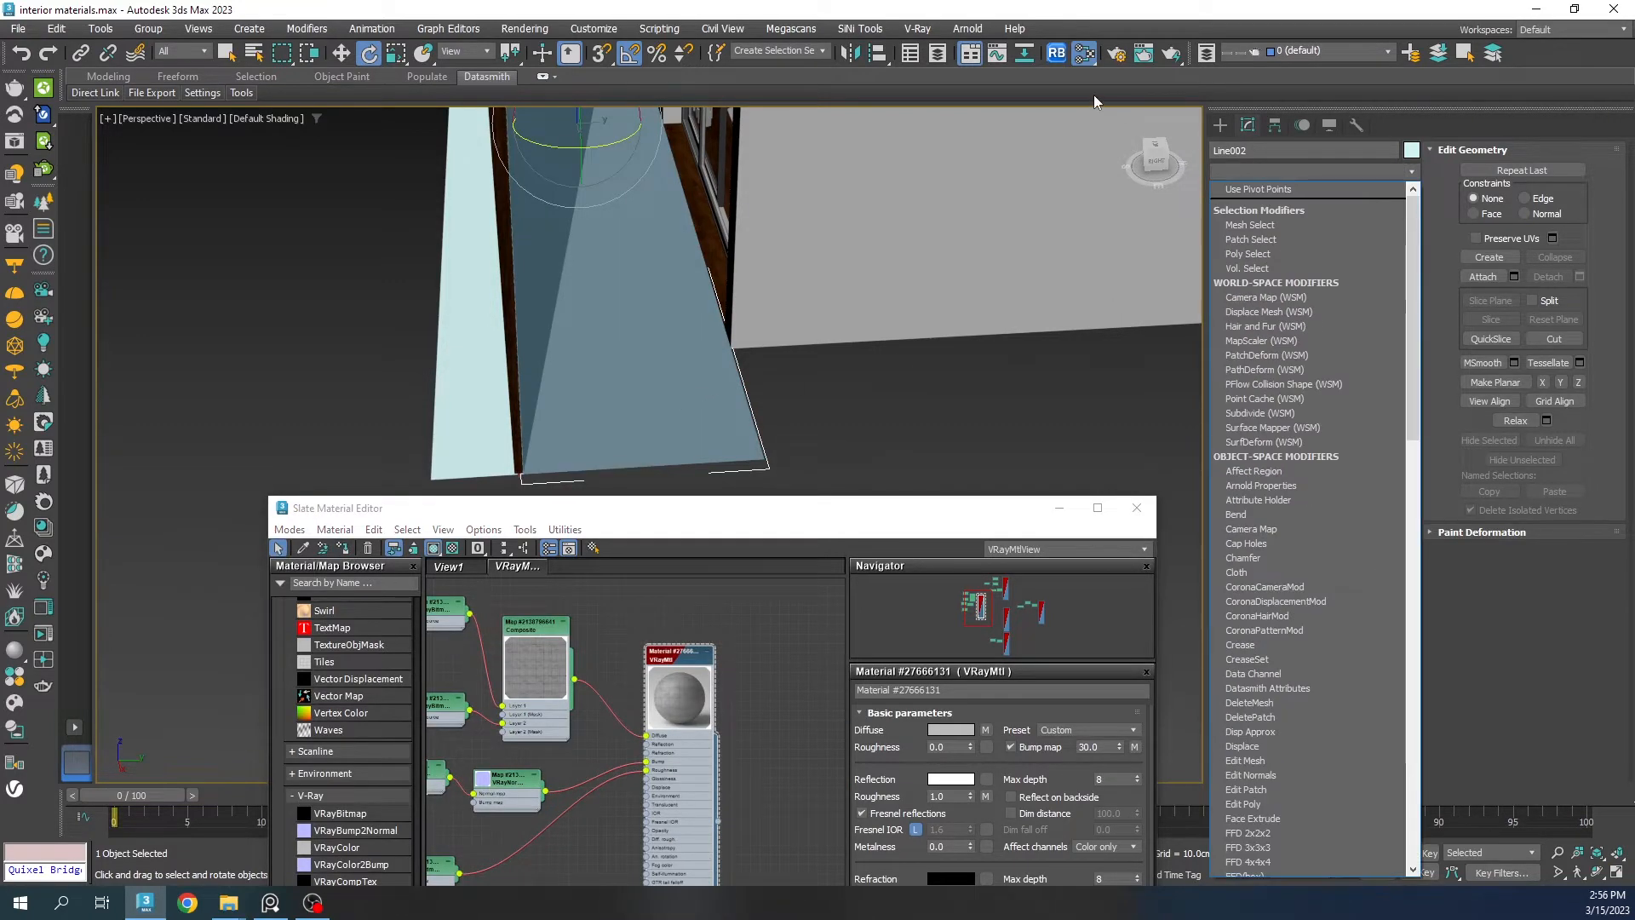
key("Return")
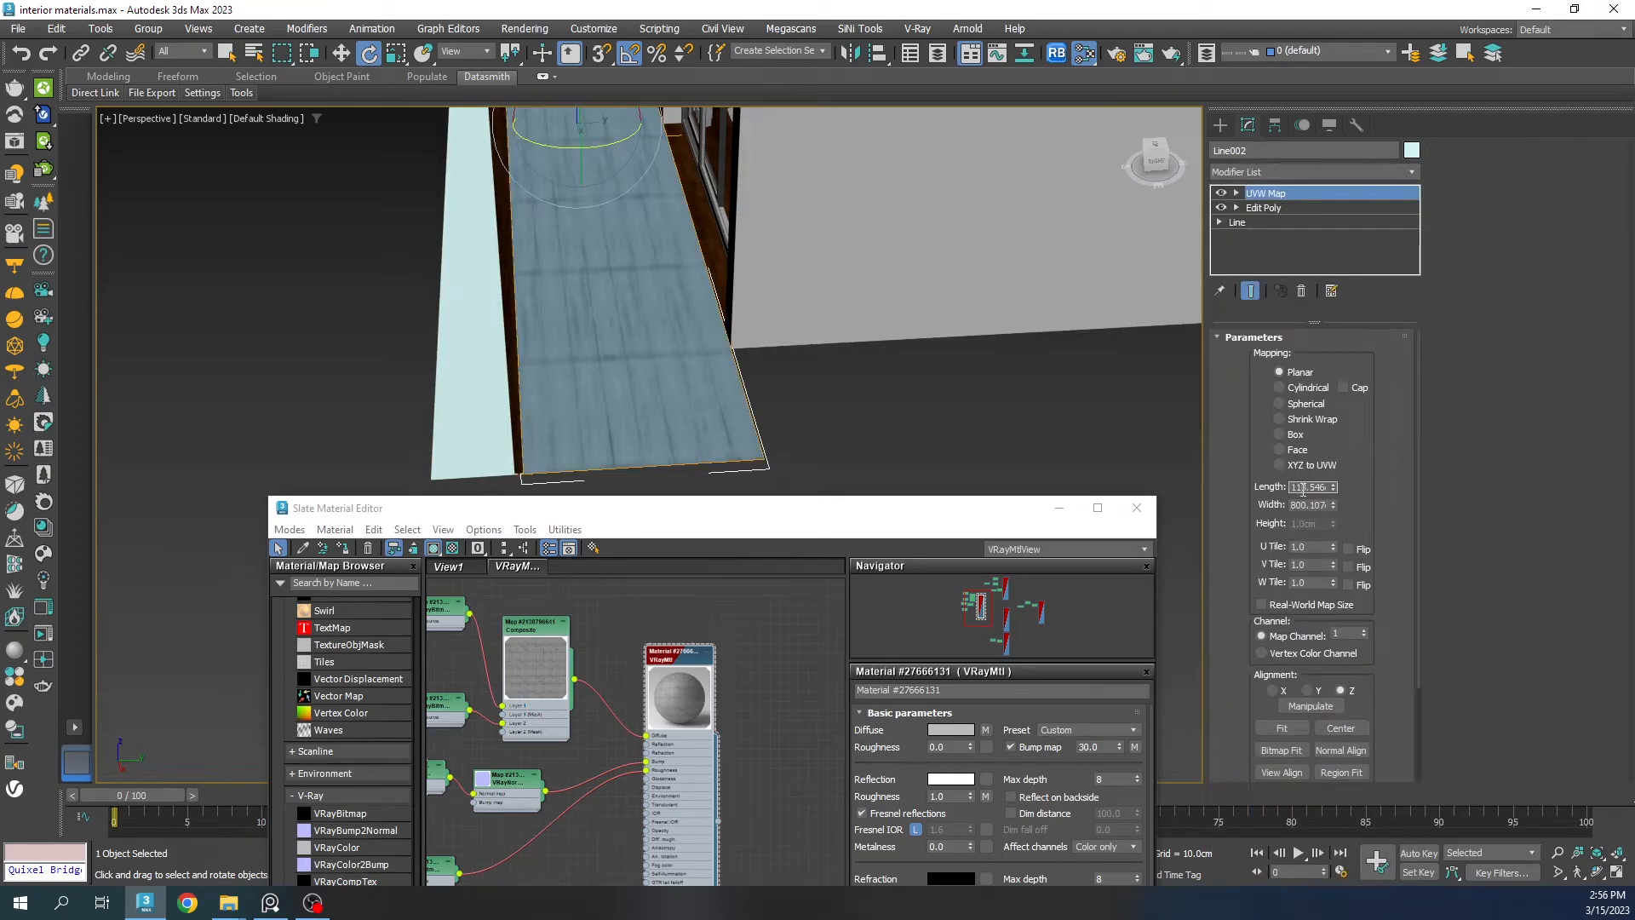
type("300")
key("Tab")
type("300")
key("Return")
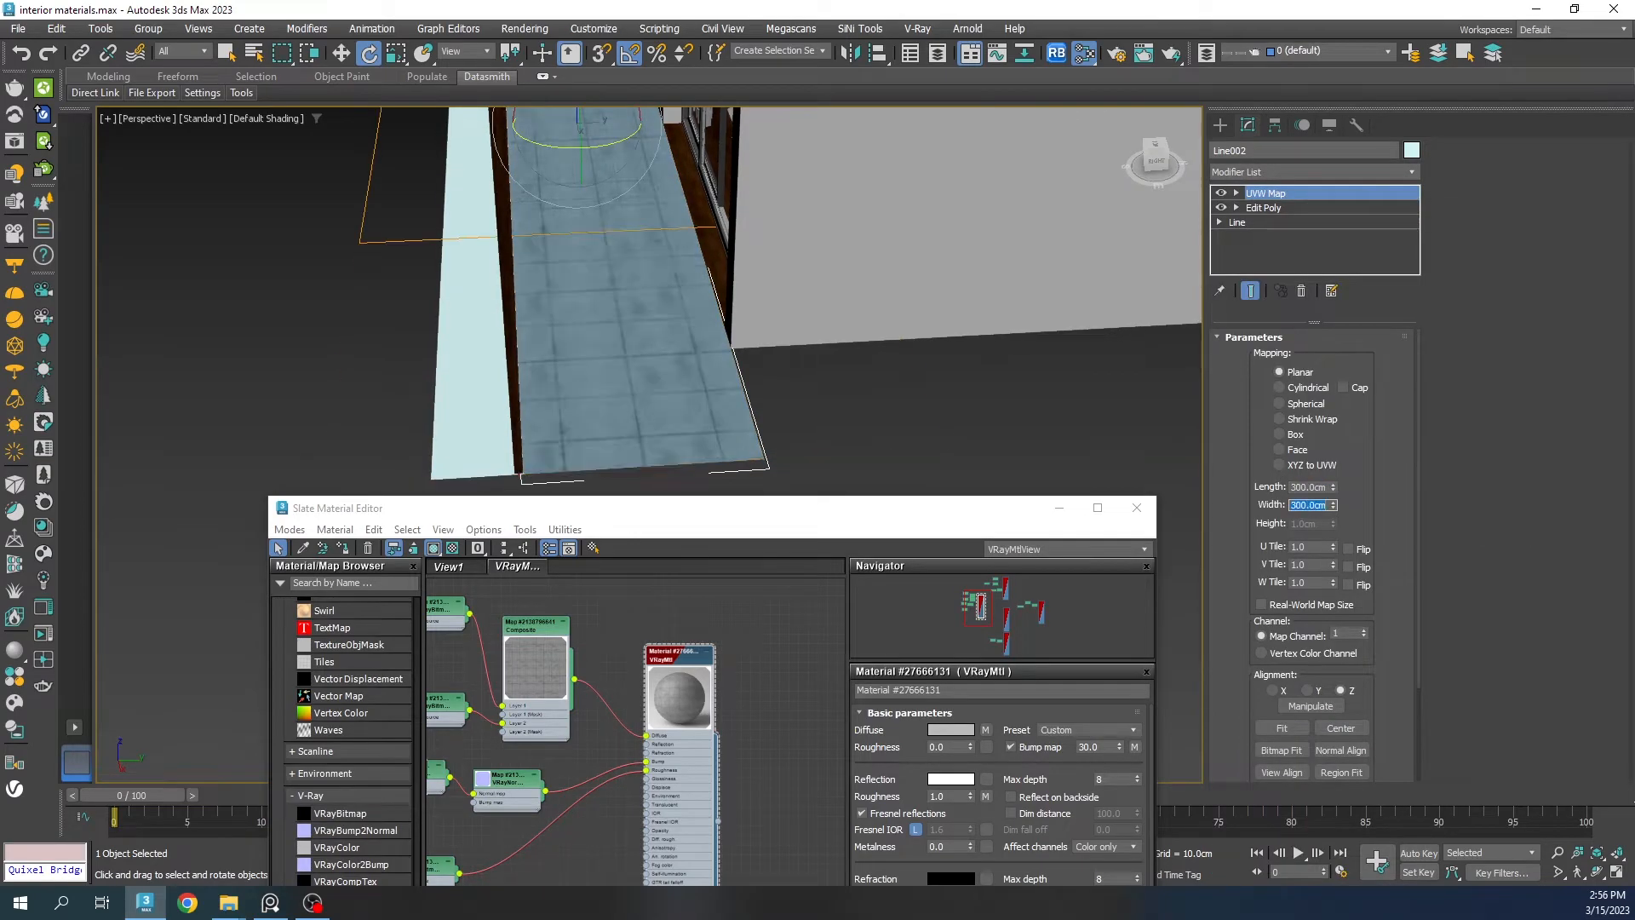
Step: Move the floor strip's UVW Map gizmo along its Y axis to shift the tile joints across the strip's width
left_click(1286, 197)
key("1")
scroll(596, 141, "up", 3)
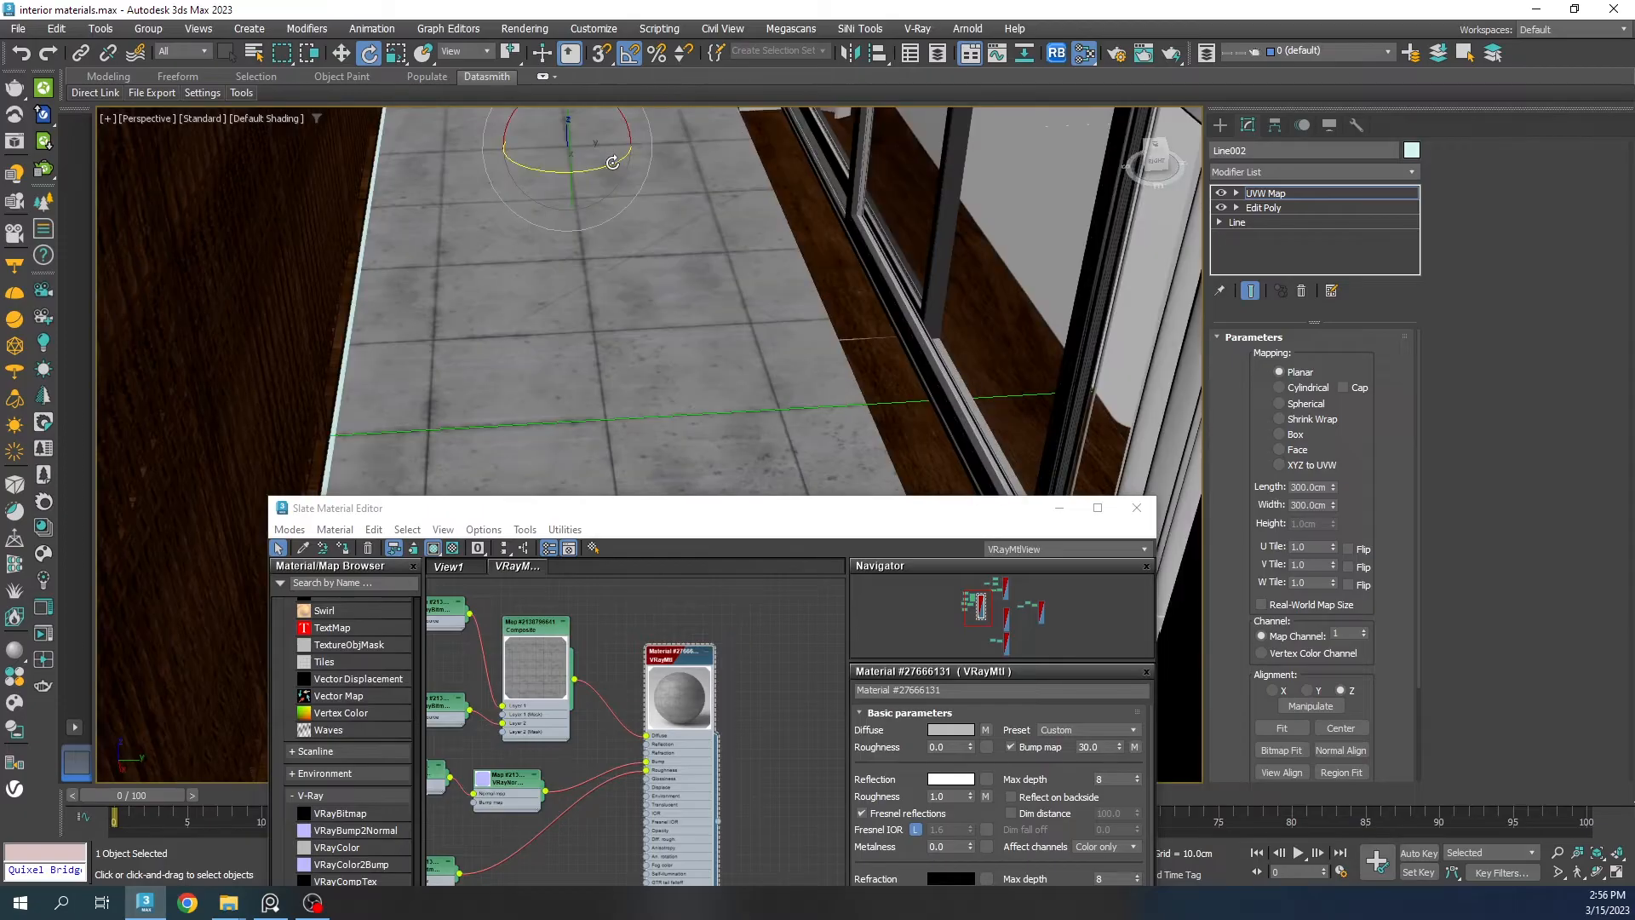
scroll(609, 213, "down", 1)
key("w")
left_click_drag(619, 197, 656, 199)
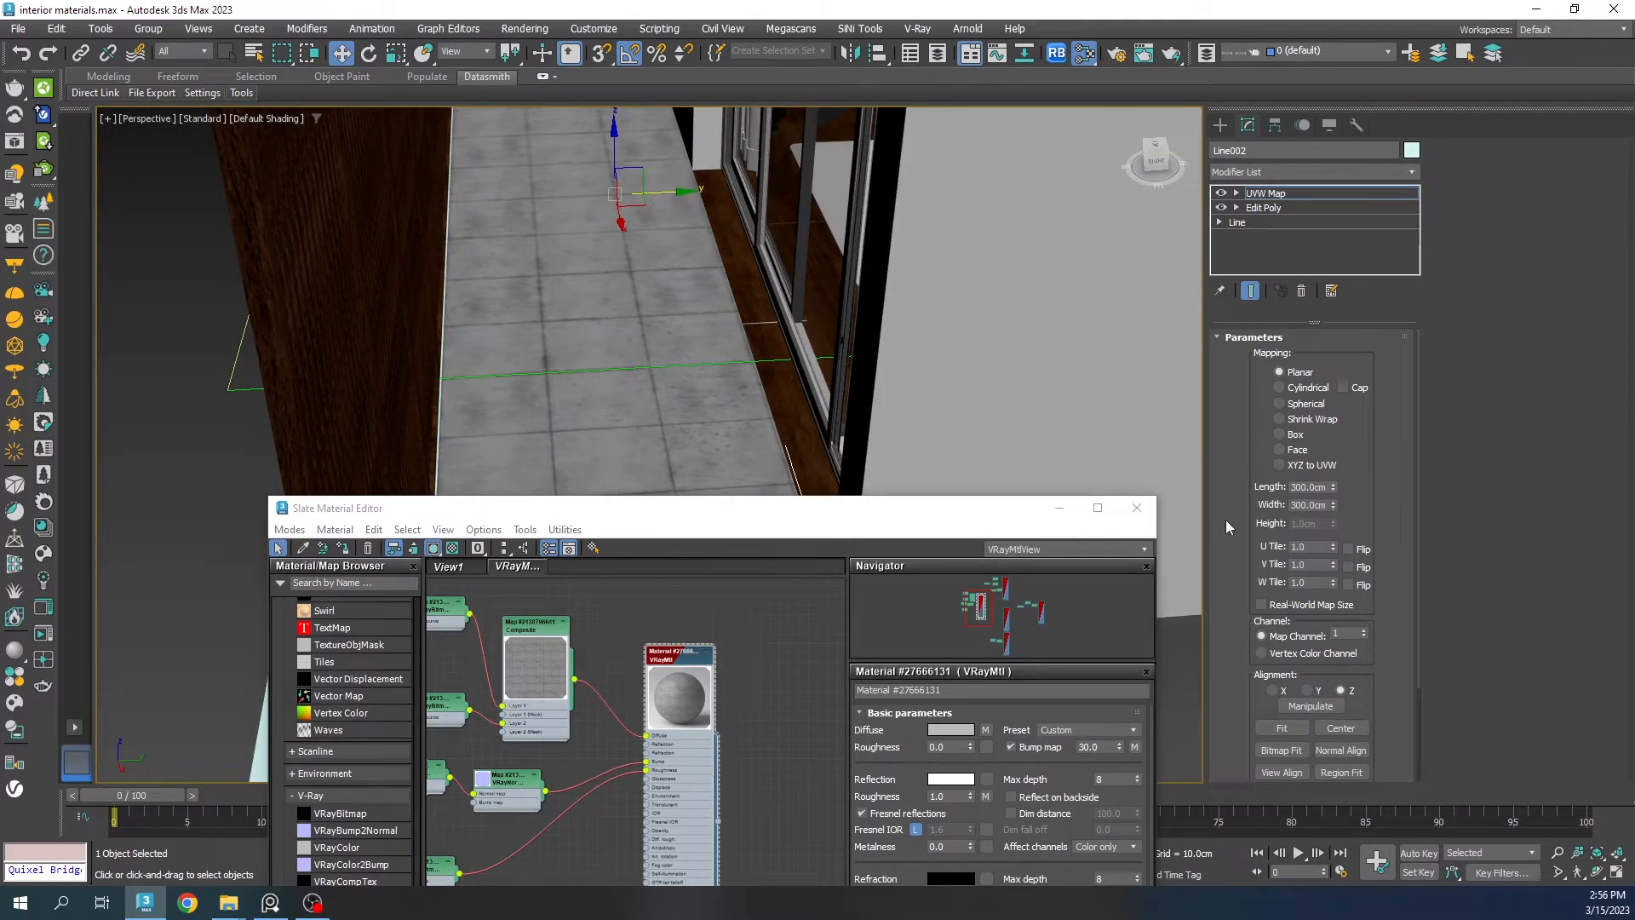
Step: Set the floor strip's UVW Map length to 309 cm and finish adjusting its mapping gizmo
left_click_drag(1333, 488, 1334, 460)
scroll(648, 189, "up", 2)
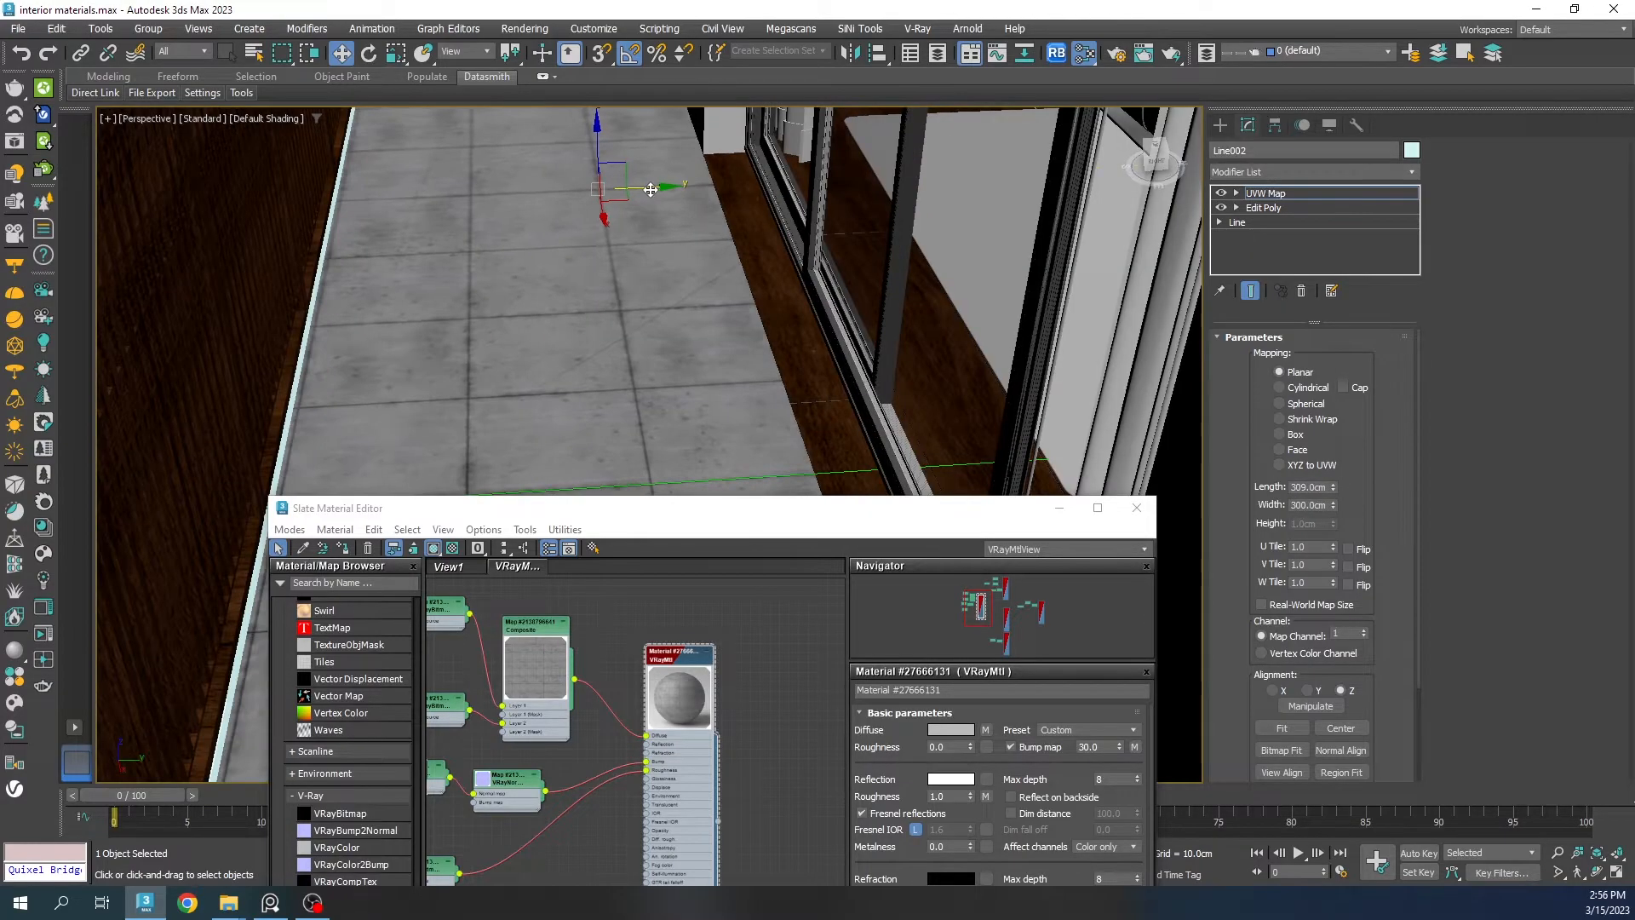
scroll(669, 345, "down", 6)
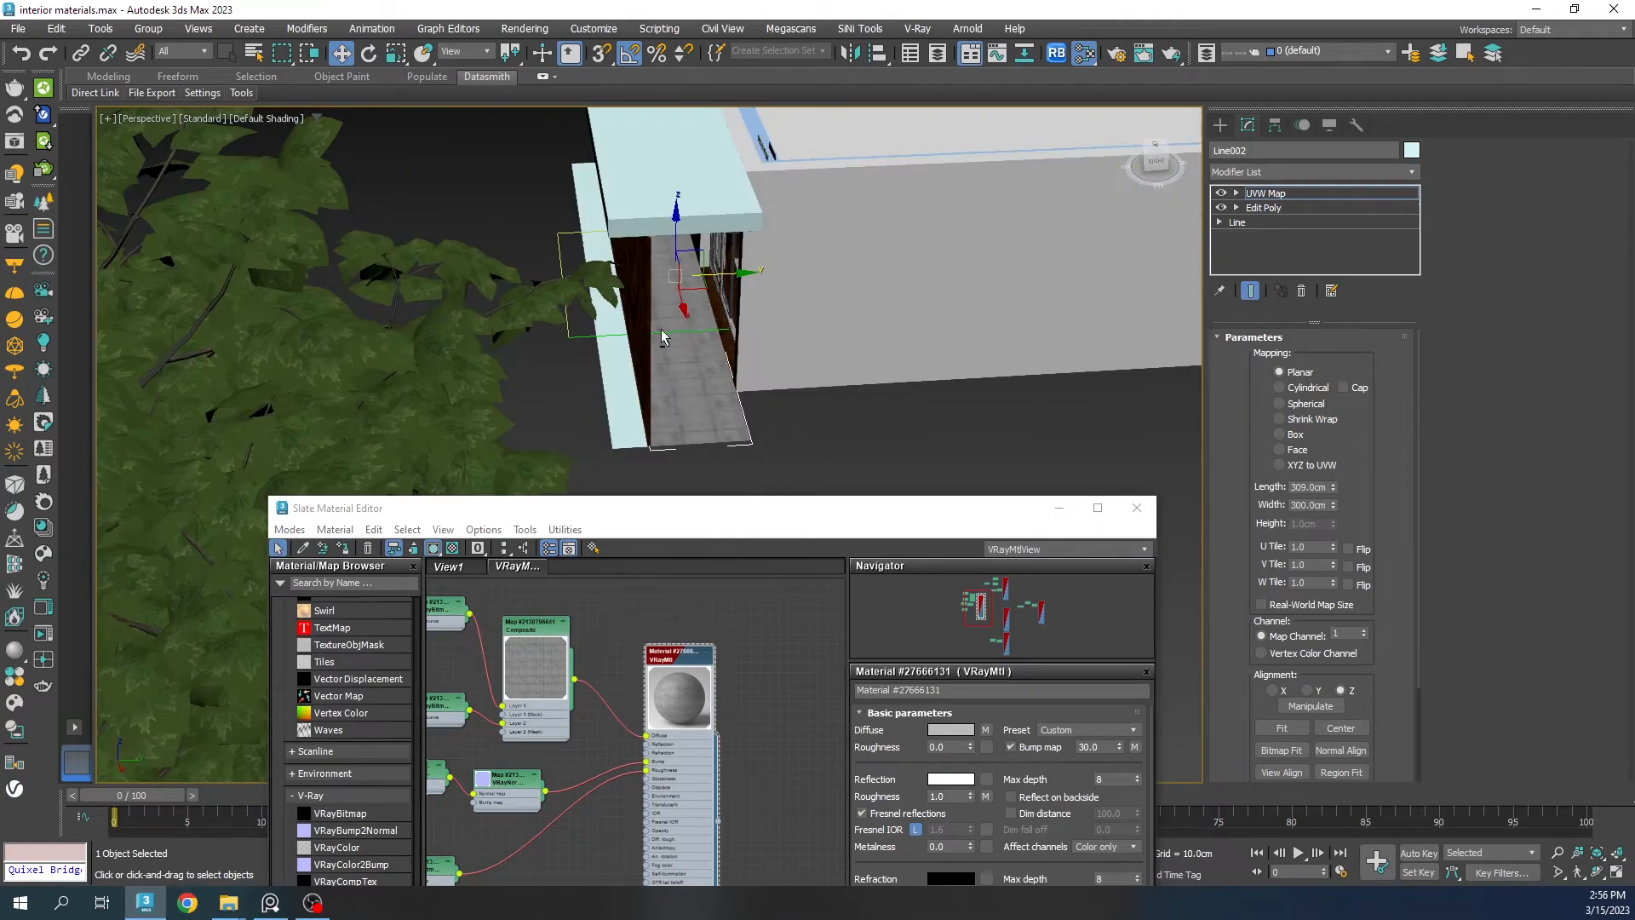
scroll(669, 346, "up", 6)
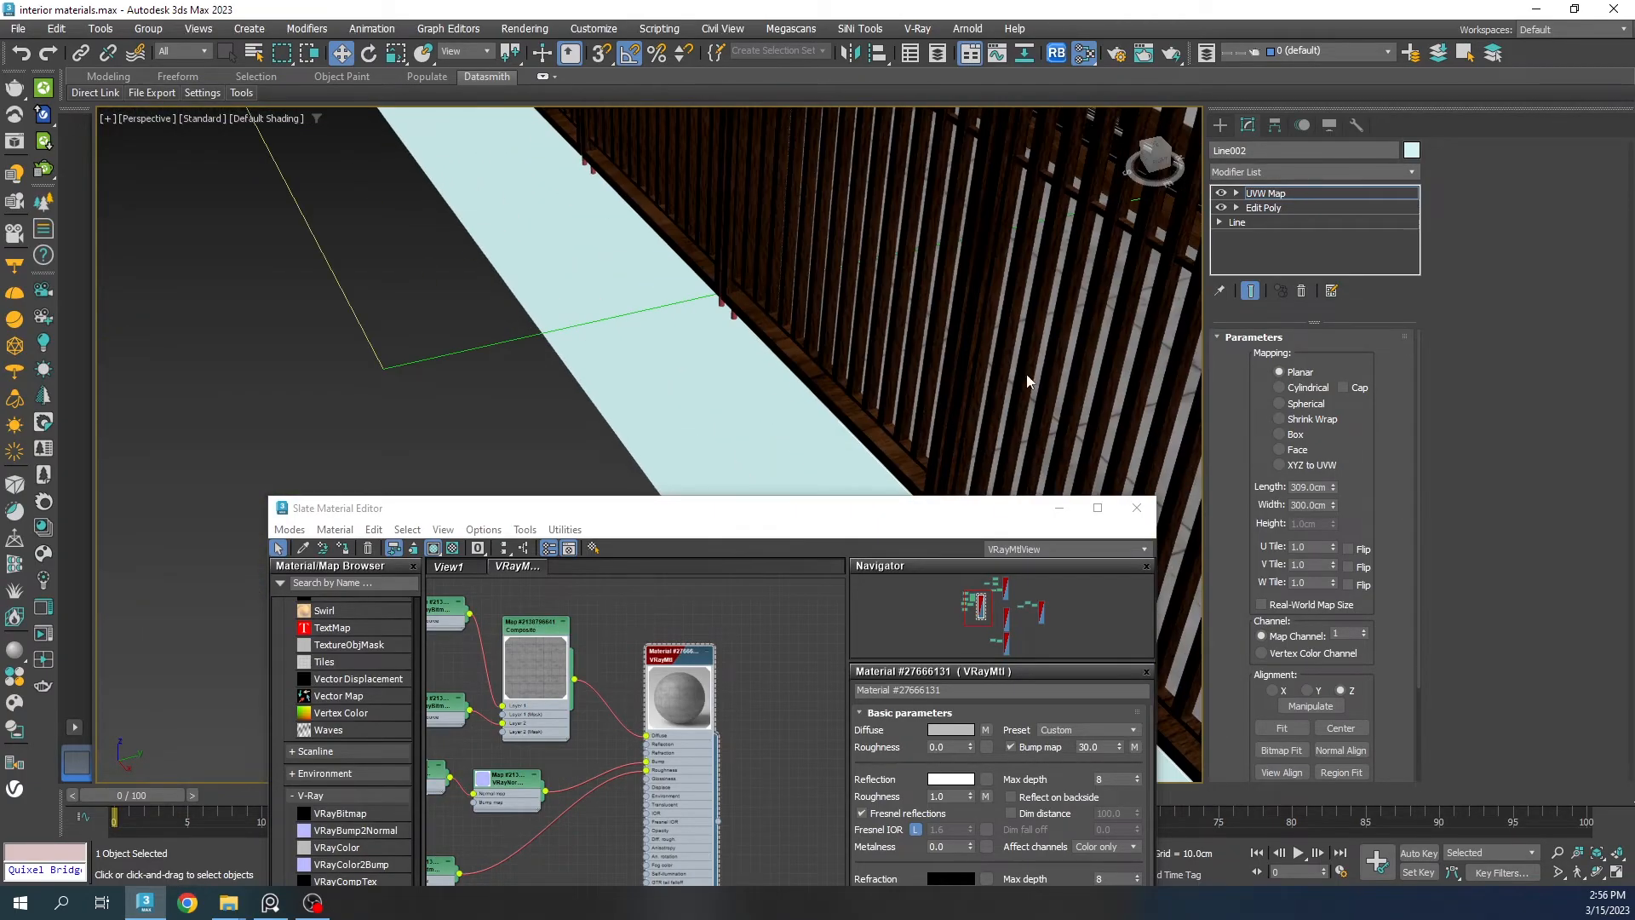
left_click(1261, 195)
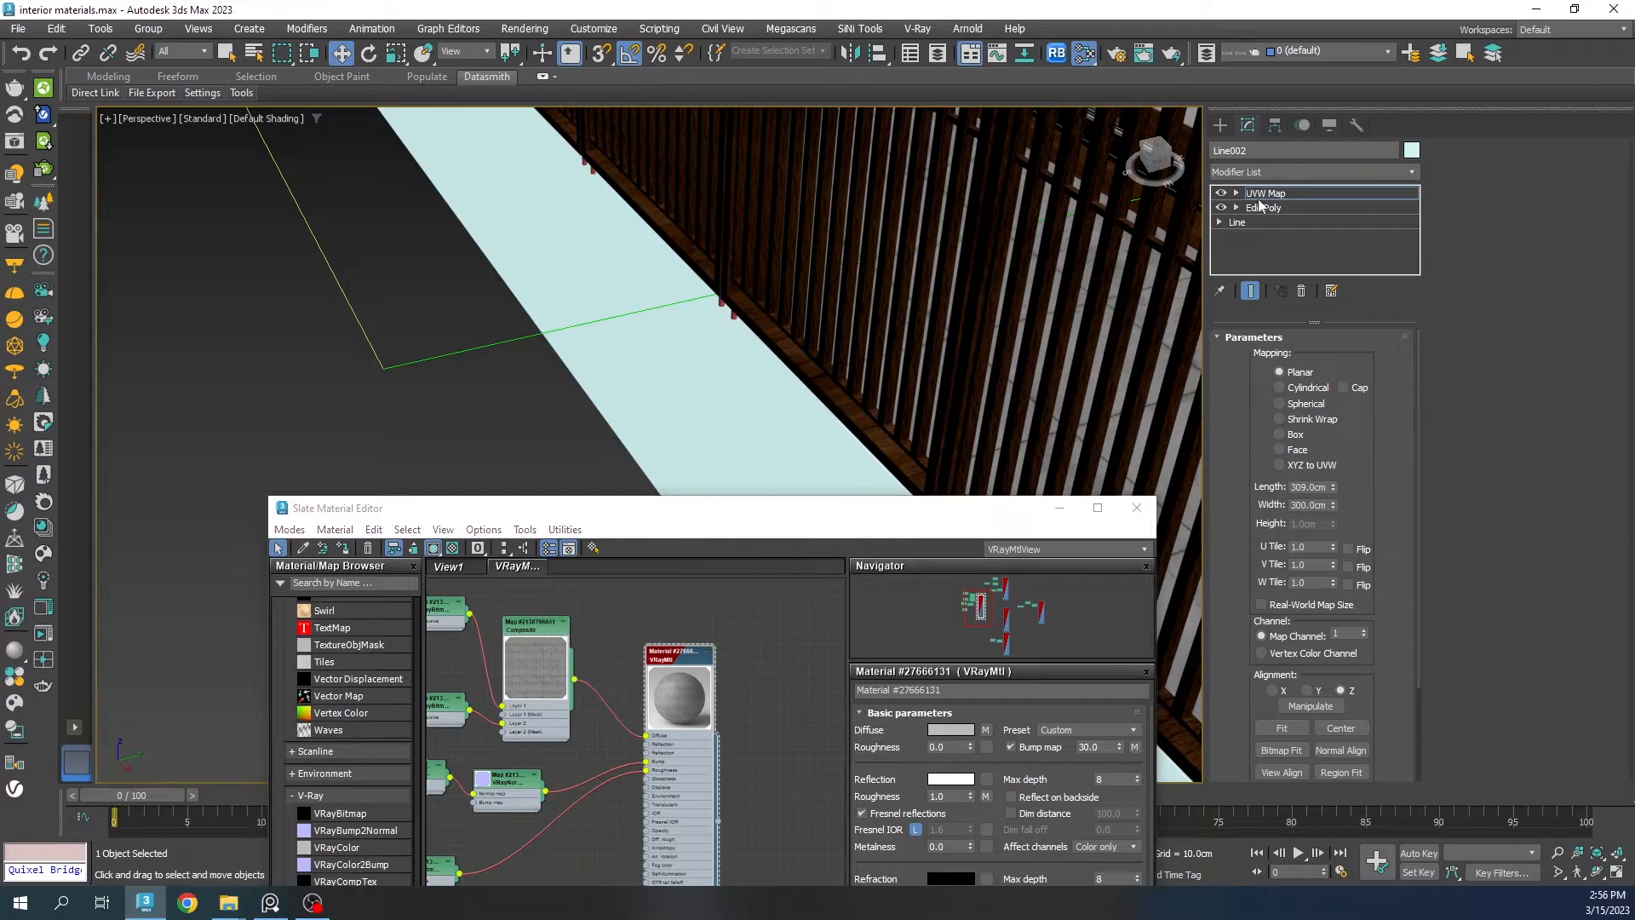
Step: Maximize the material editor and create a new VRayMtl in the empty area beside the existing materials
left_click(1098, 508)
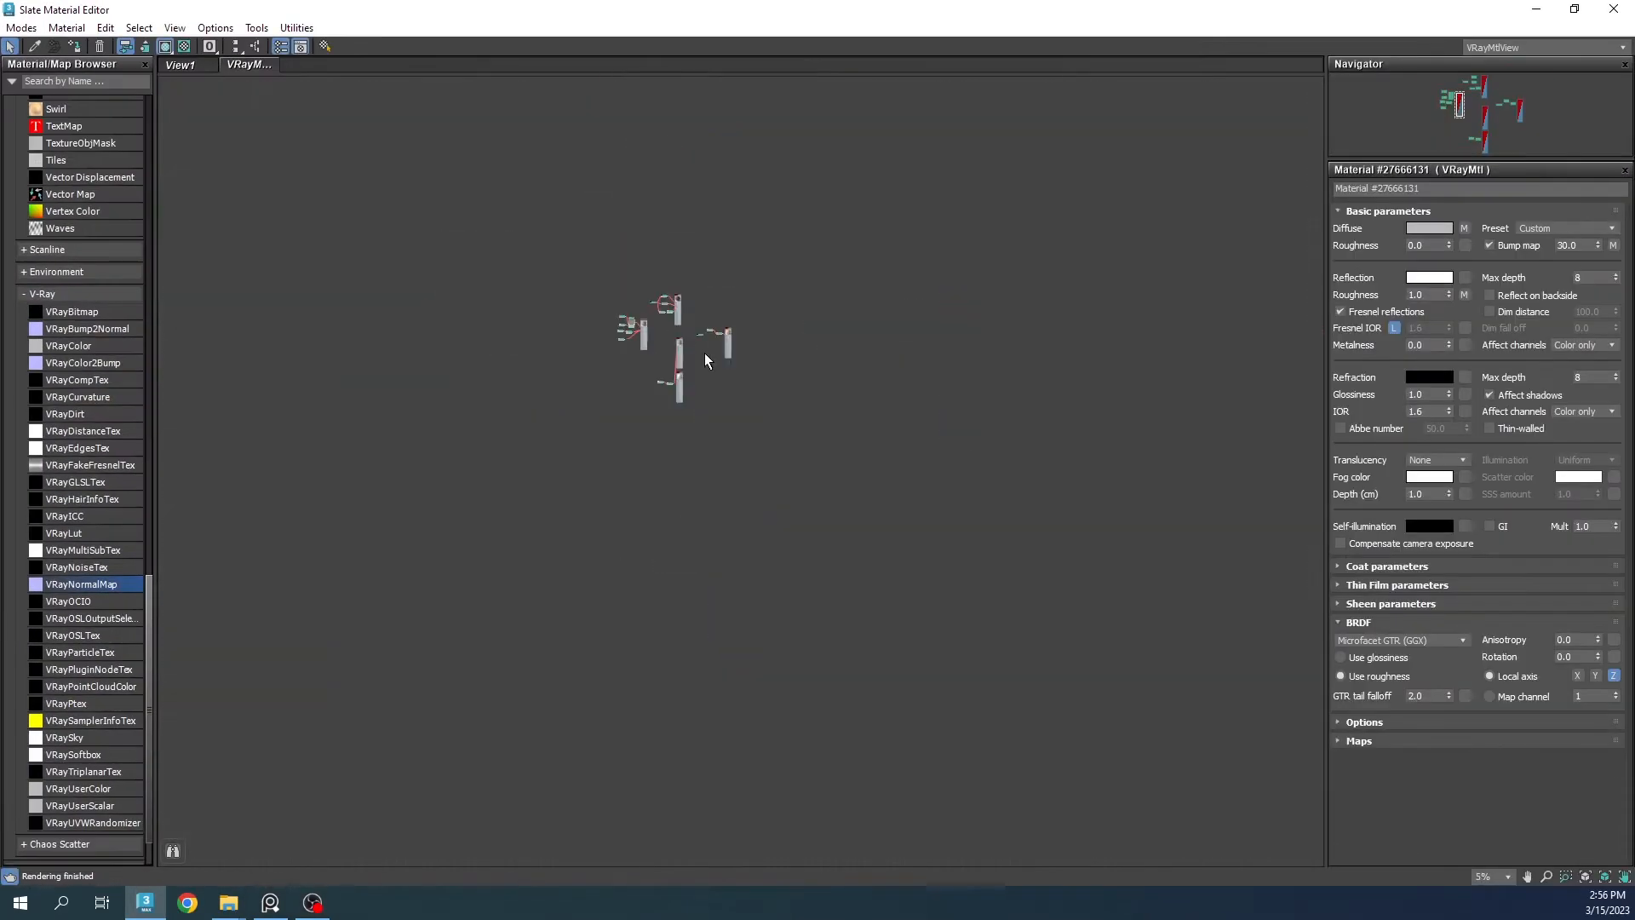
middle_click_drag(692, 338, 302, 256)
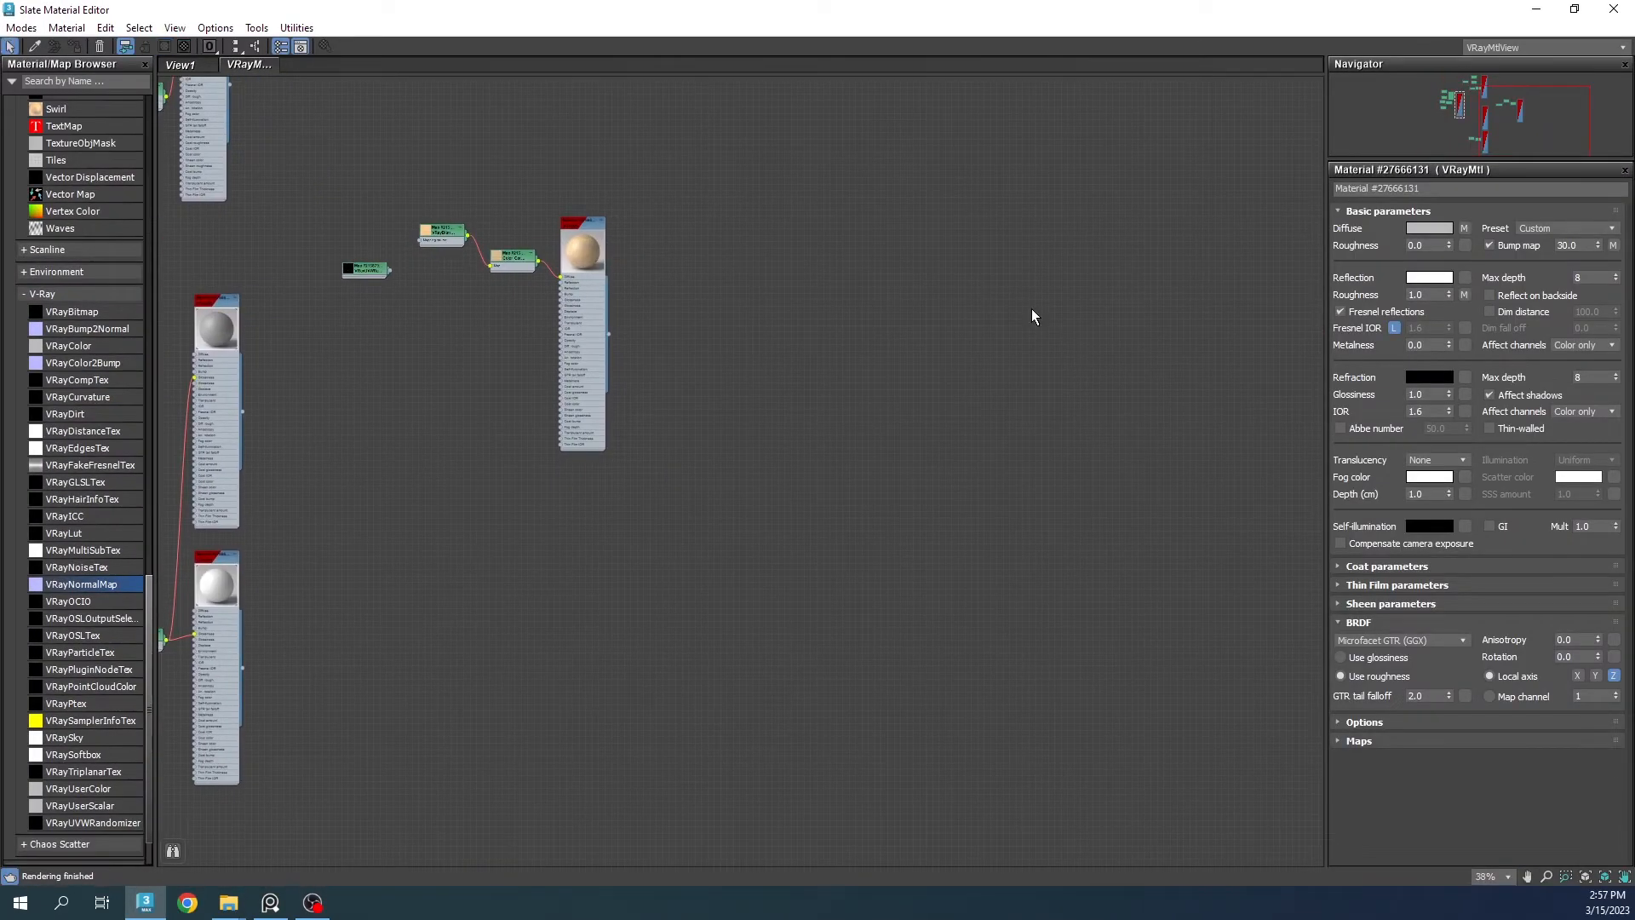
right_click(1032, 311)
mouse_move(1095, 332)
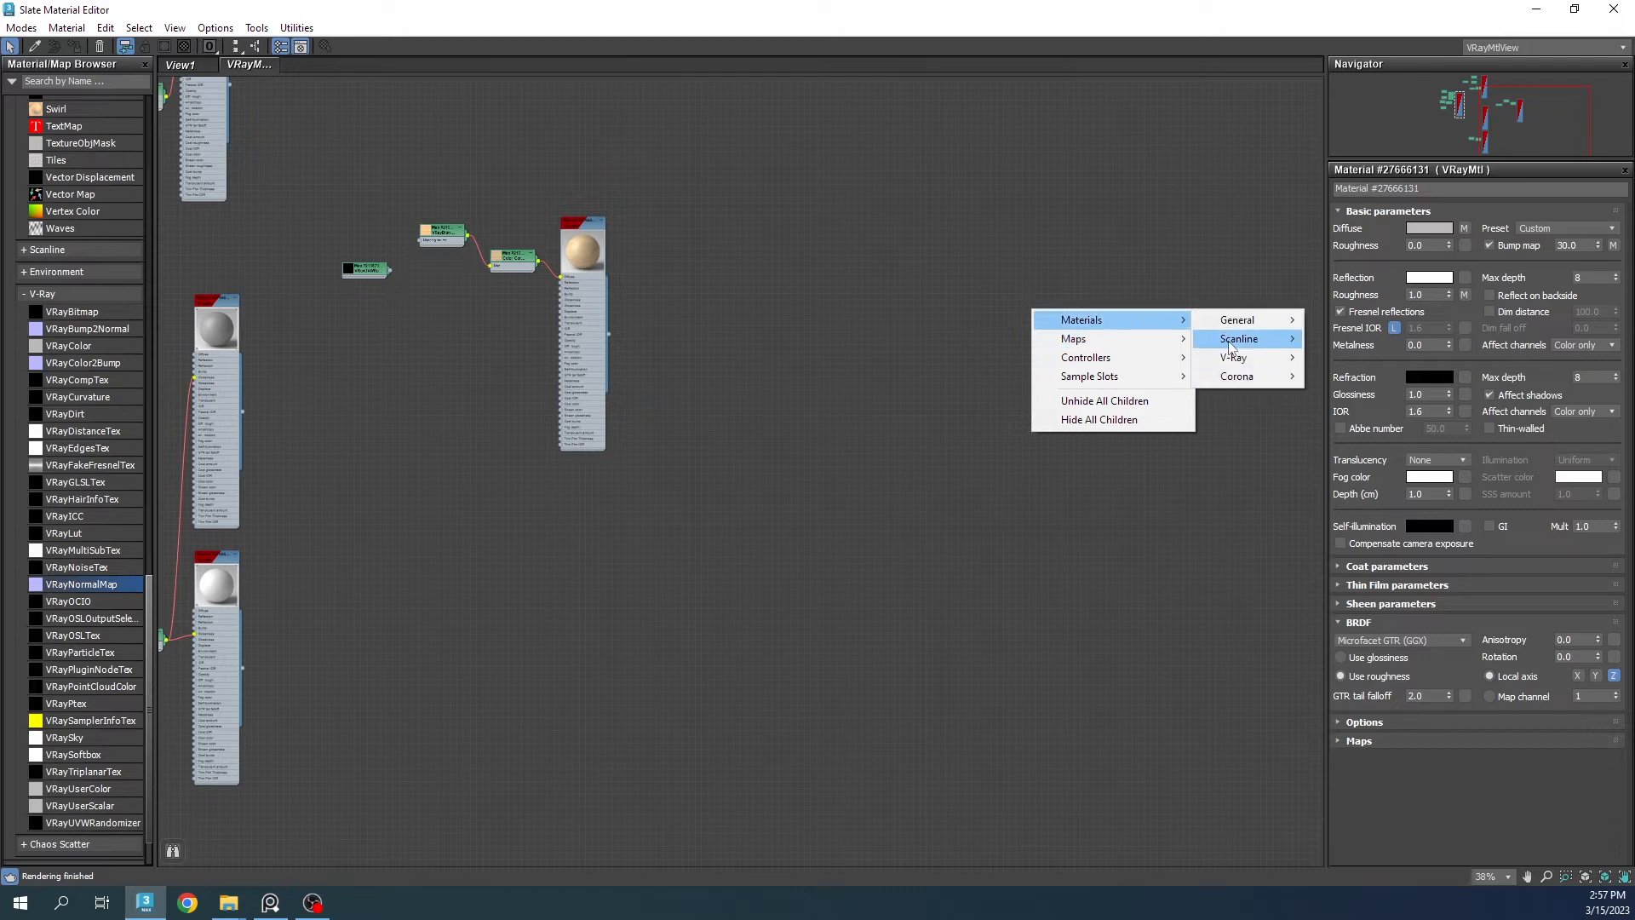
mouse_move(1236, 356)
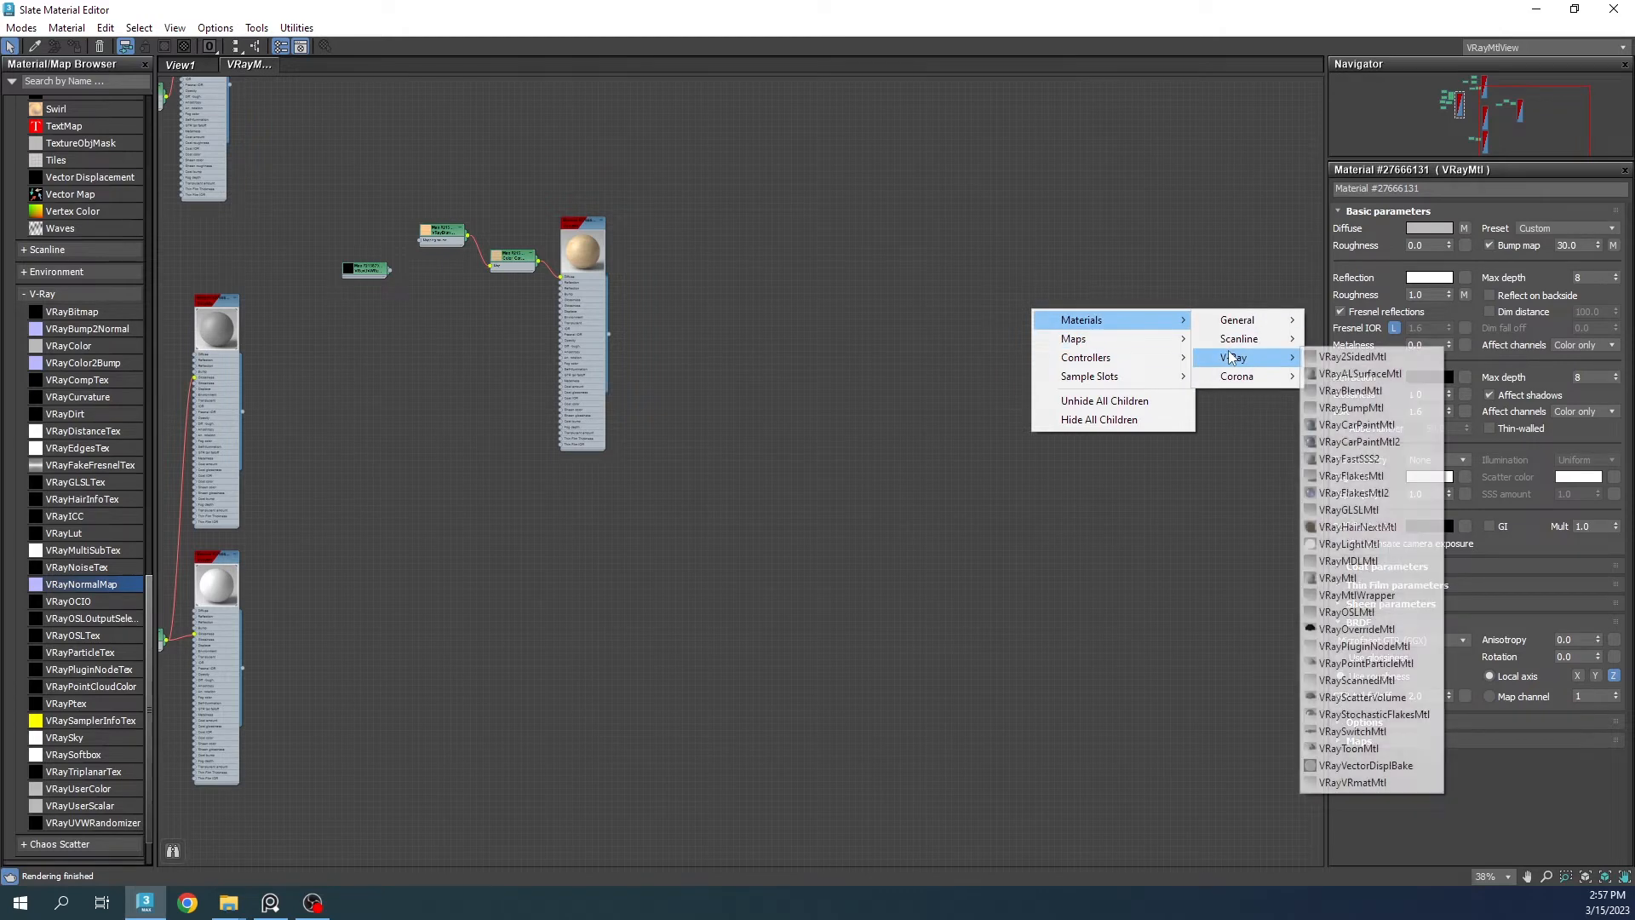
left_click(1350, 577)
scroll(999, 308, "up", 5)
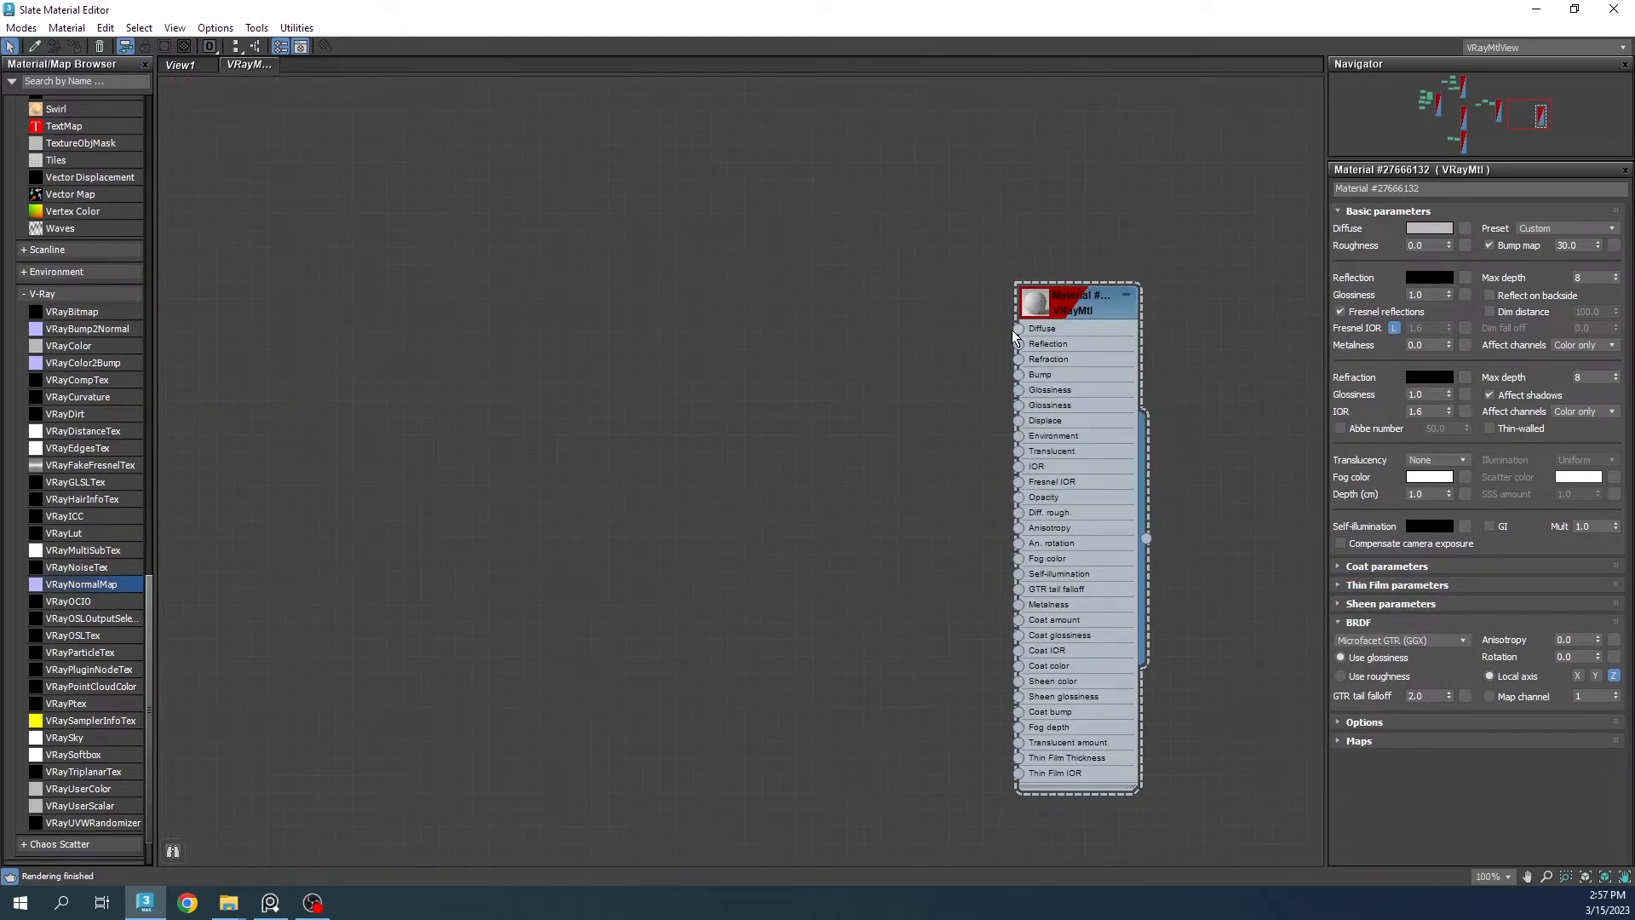
Step: Add a VRayBitmap node beside the new material and load Gravel023_4K_Color.jpg from the Gravel textures folder
left_click_drag(79, 322, 690, 278)
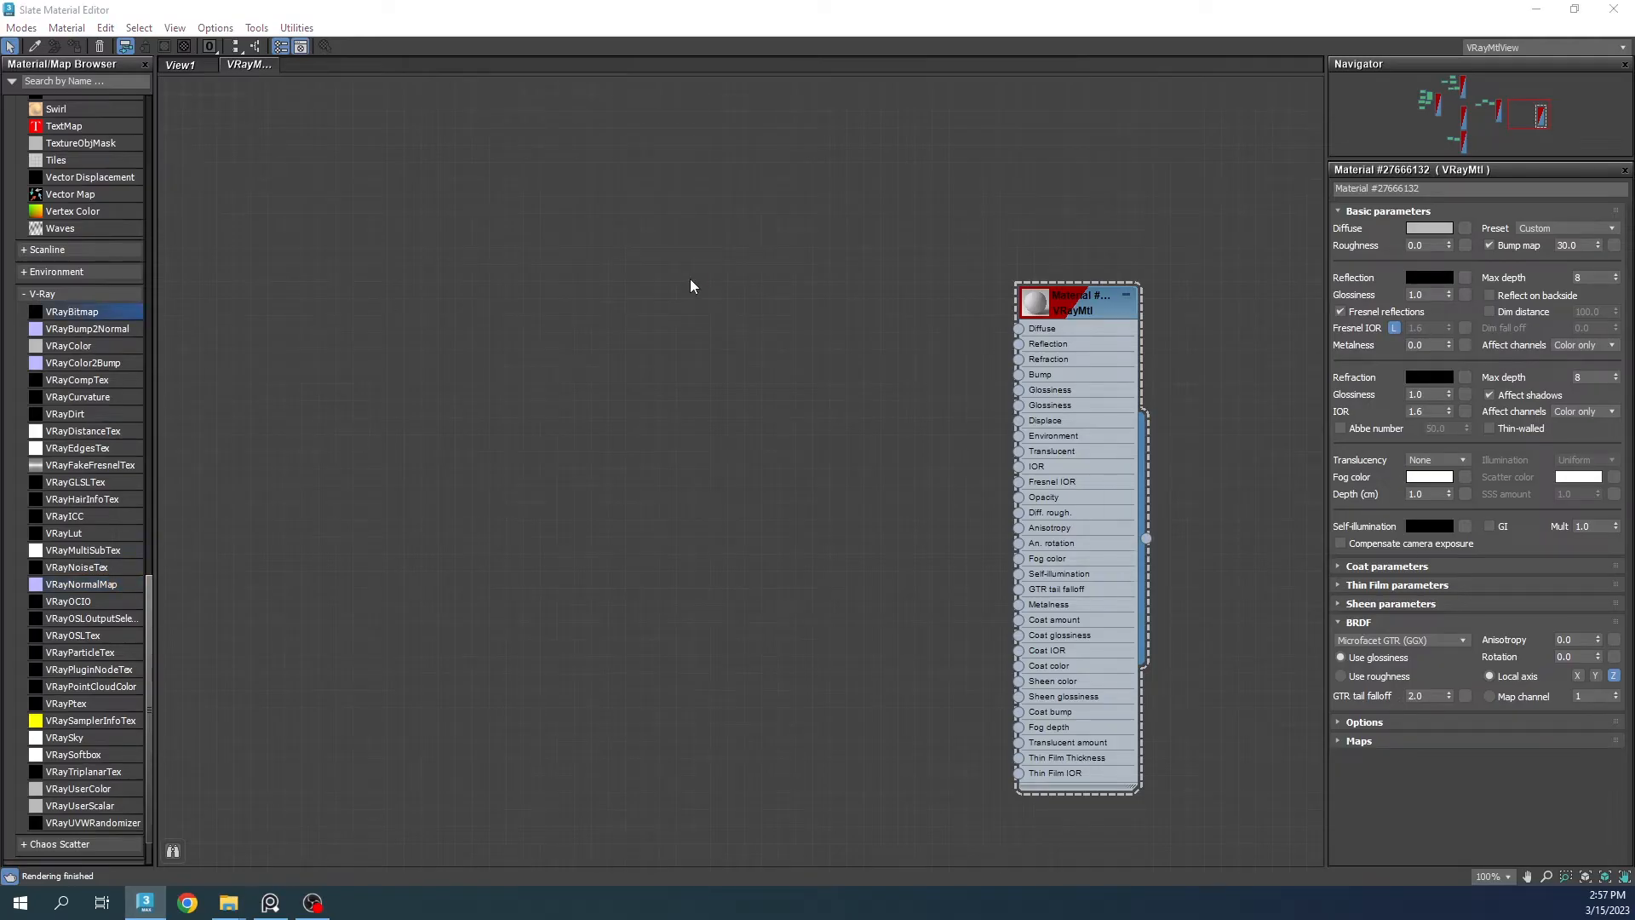
left_click(352, 65)
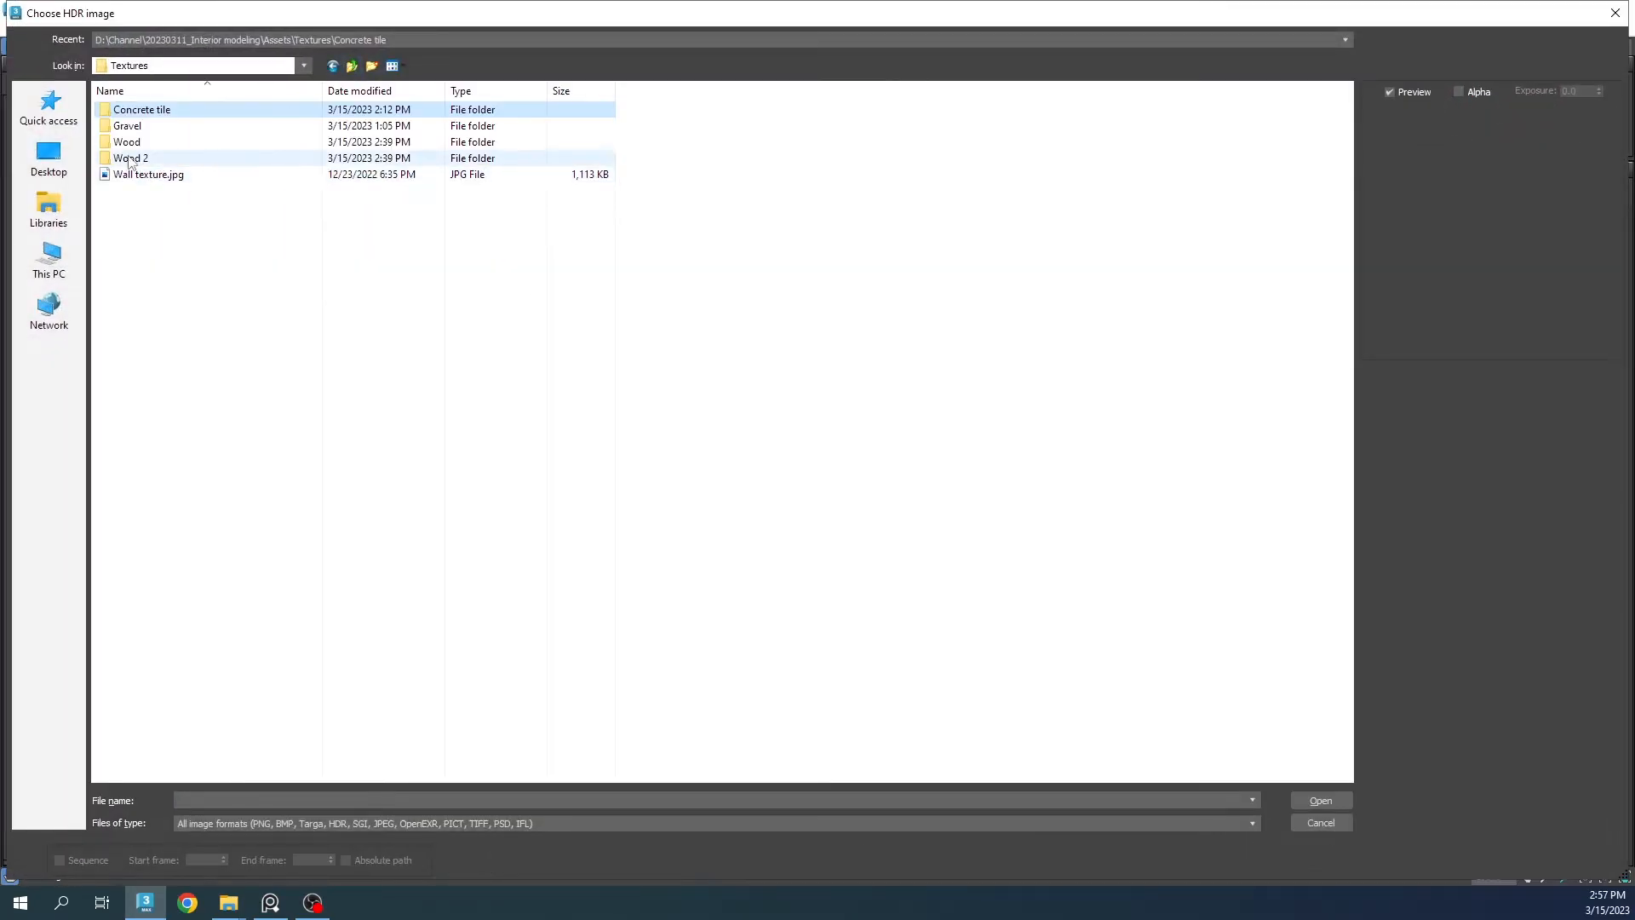
double_click(140, 127)
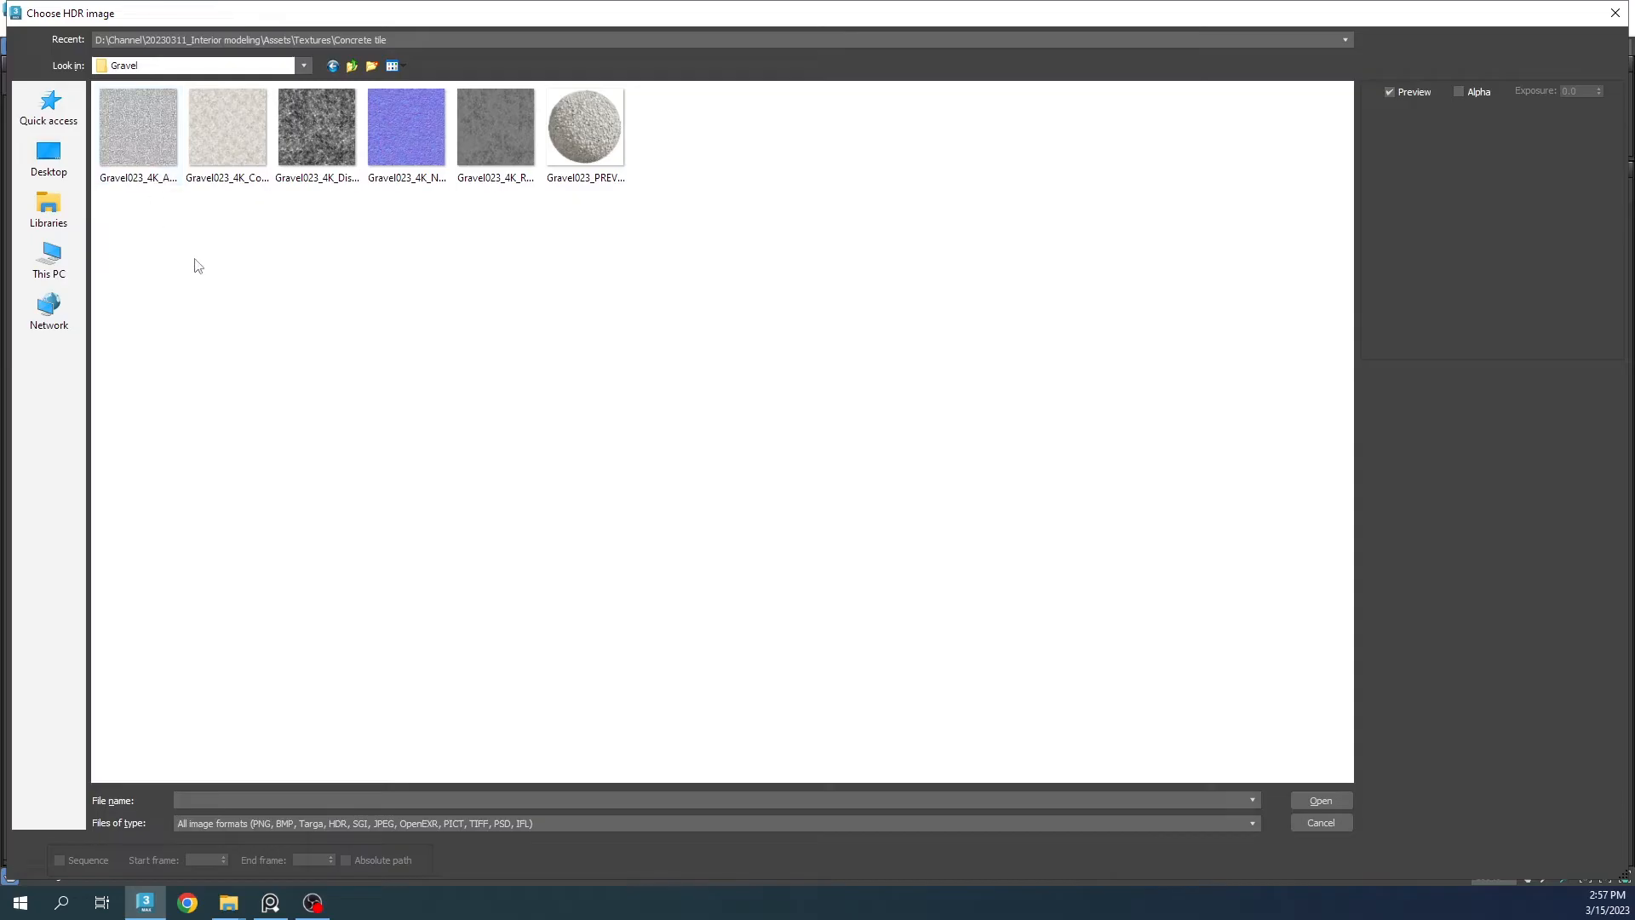
left_click(225, 145)
double_click(238, 147)
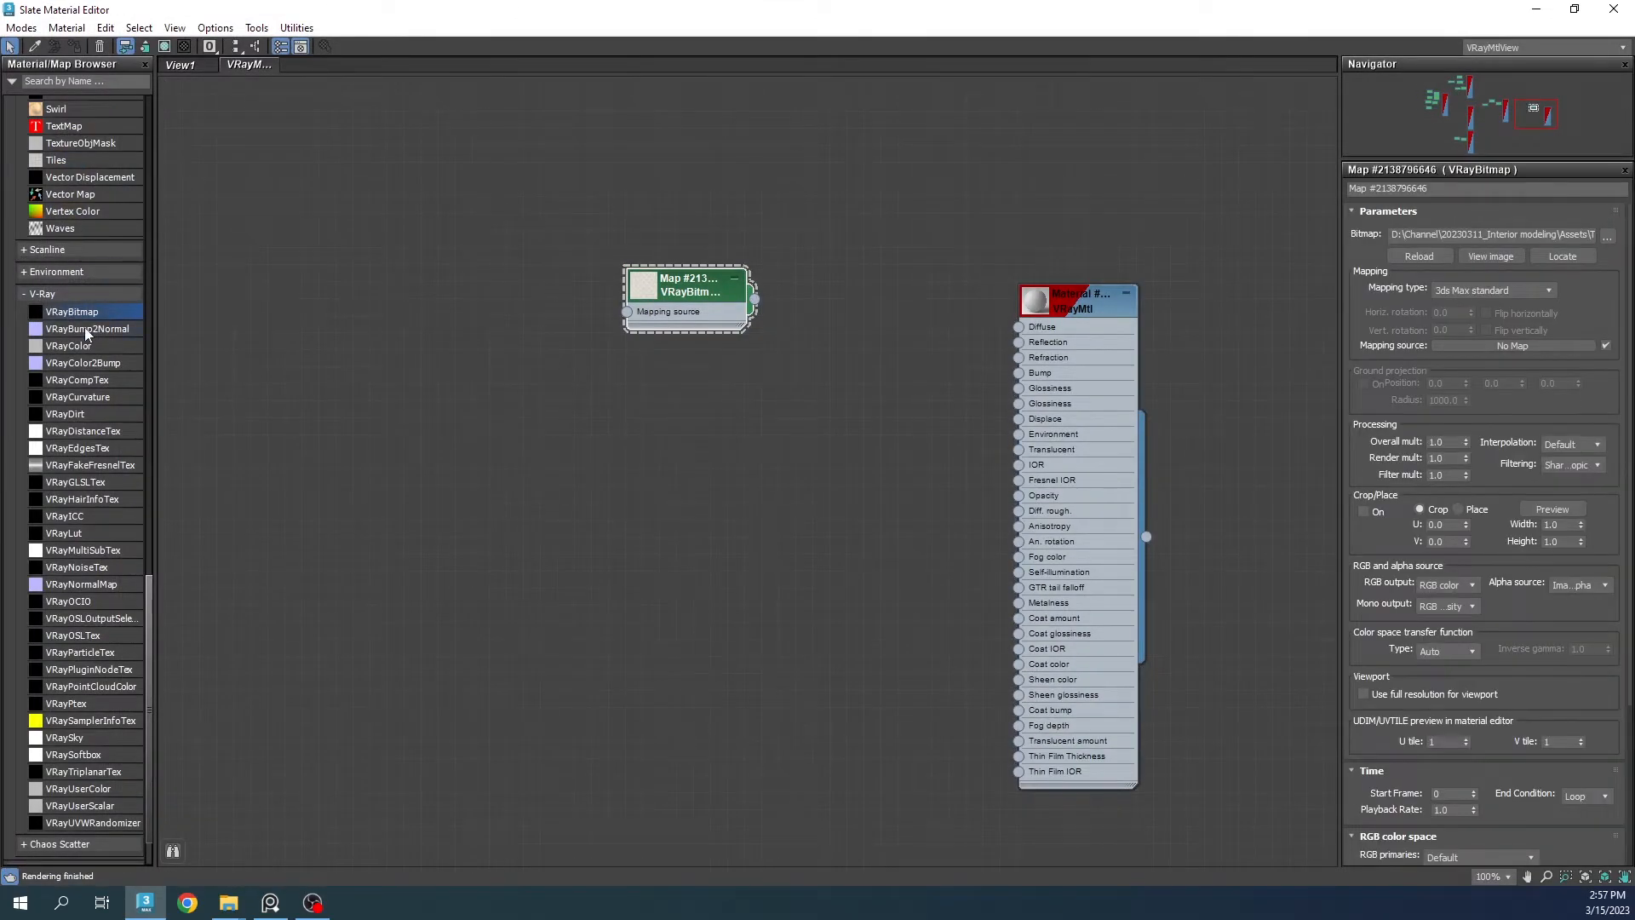
Step: Feed the gravel color bitmap into Layer 1 of a new Composite map, and load Gravel023_4K_AmbientOcclusion.jpg into a copy of the bitmap
scroll(91, 324, "up", 15)
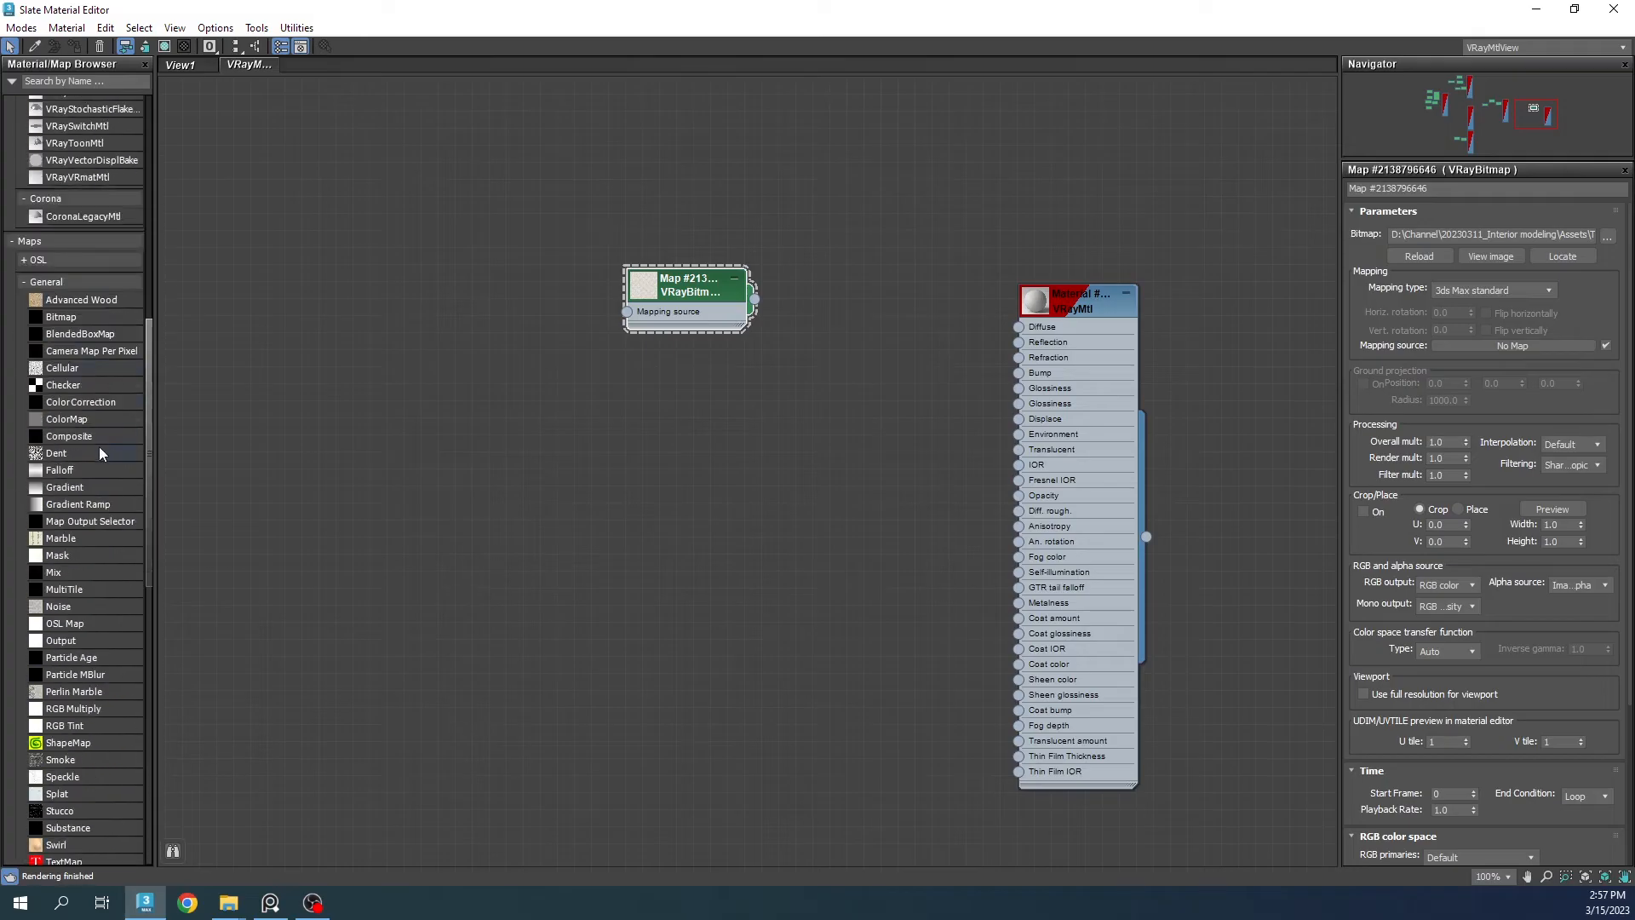
left_click_drag(850, 341, 782, 367)
left_click_drag(684, 280, 650, 401, "shift")
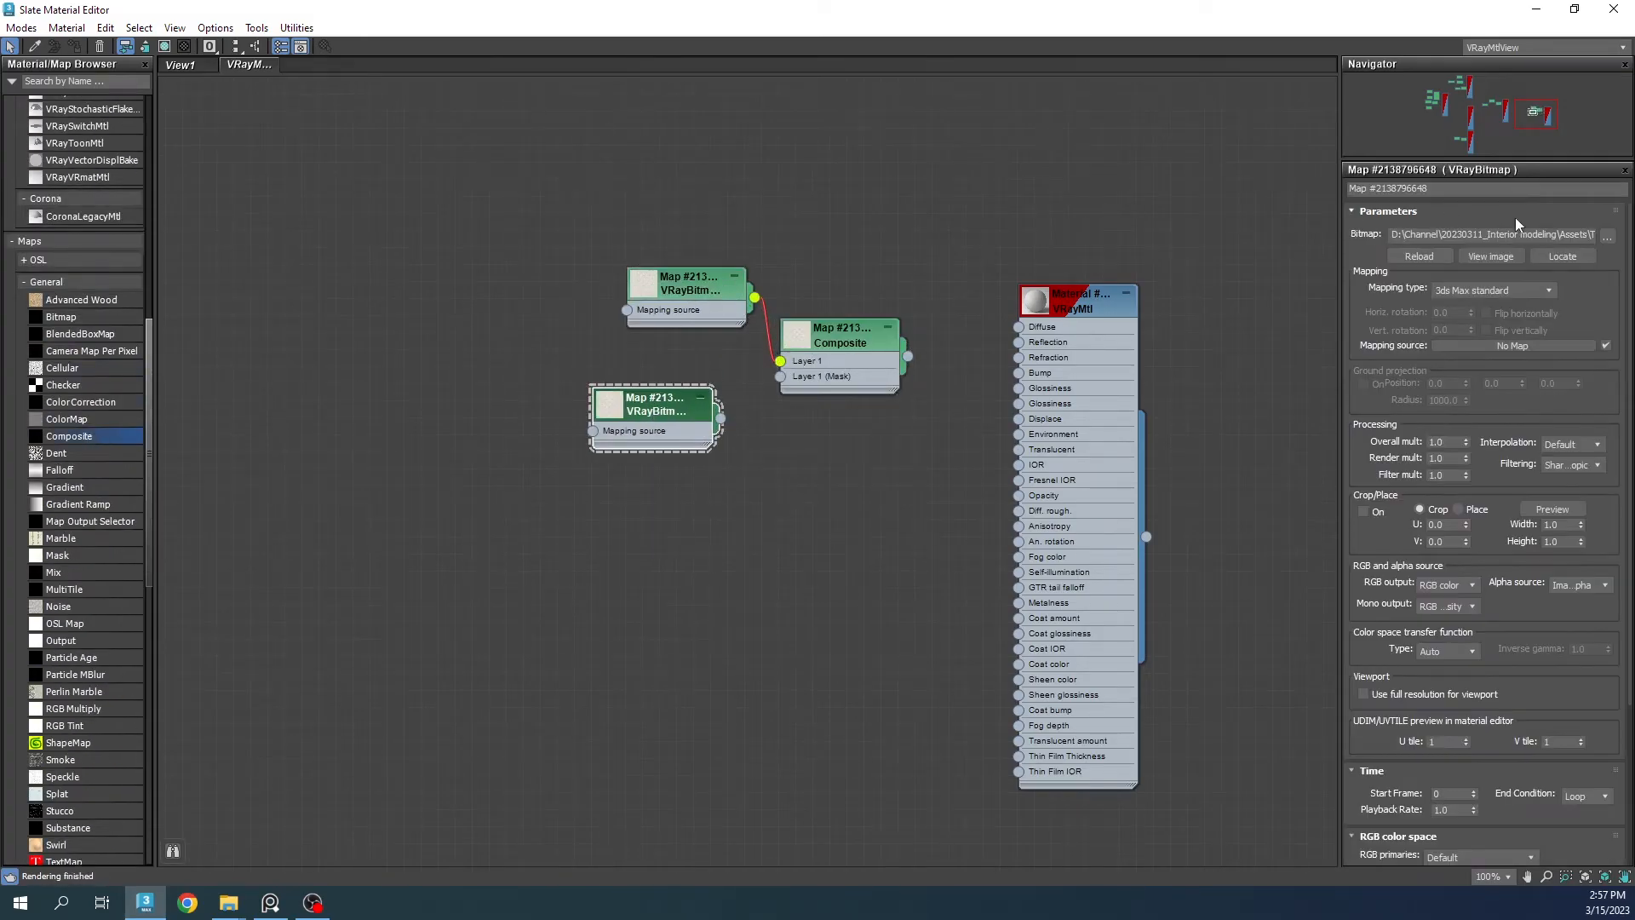
left_click(1610, 238)
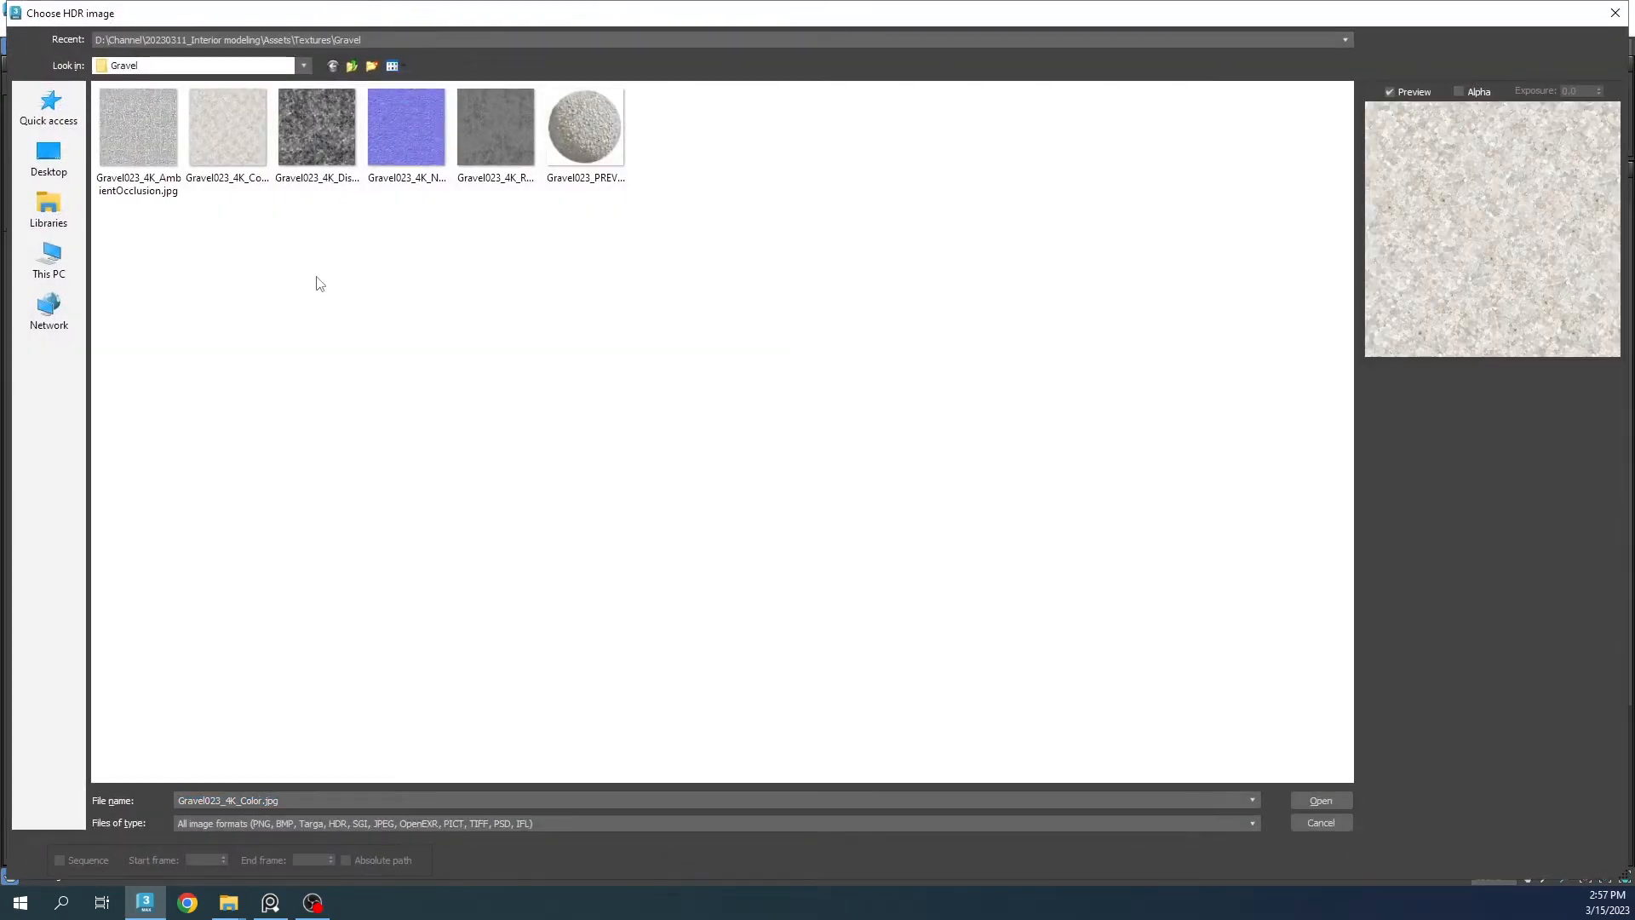
double_click(134, 142)
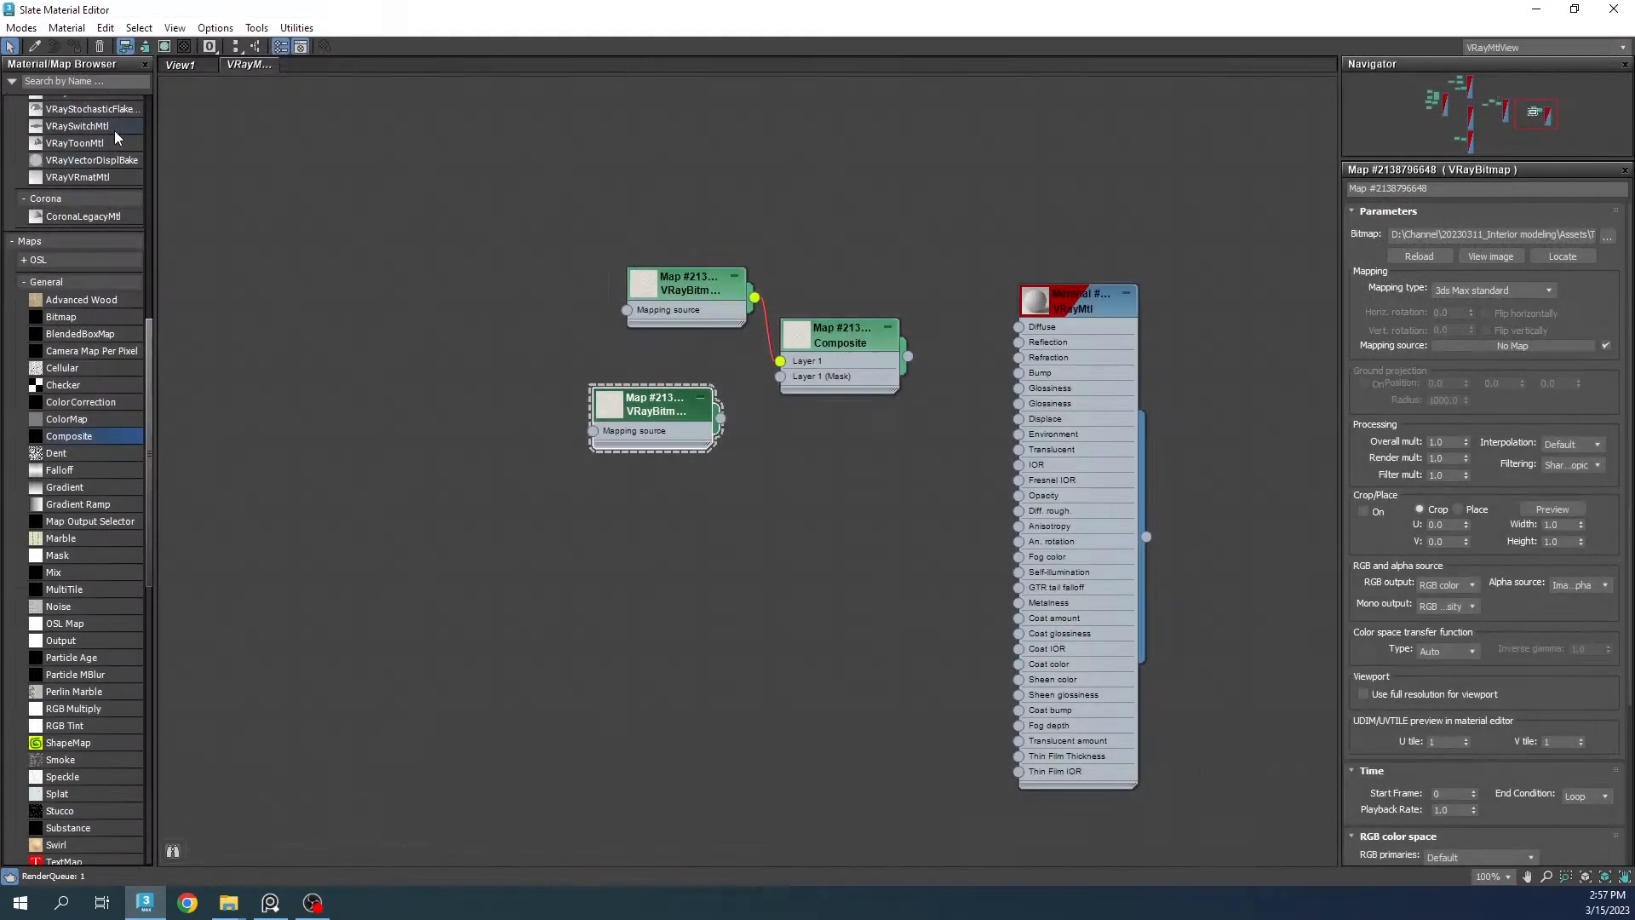
Step: Add a second layer to the Composite map, connect the ambient occlusion bitmap to it and set its blend mode to Multiply
left_click(785, 330)
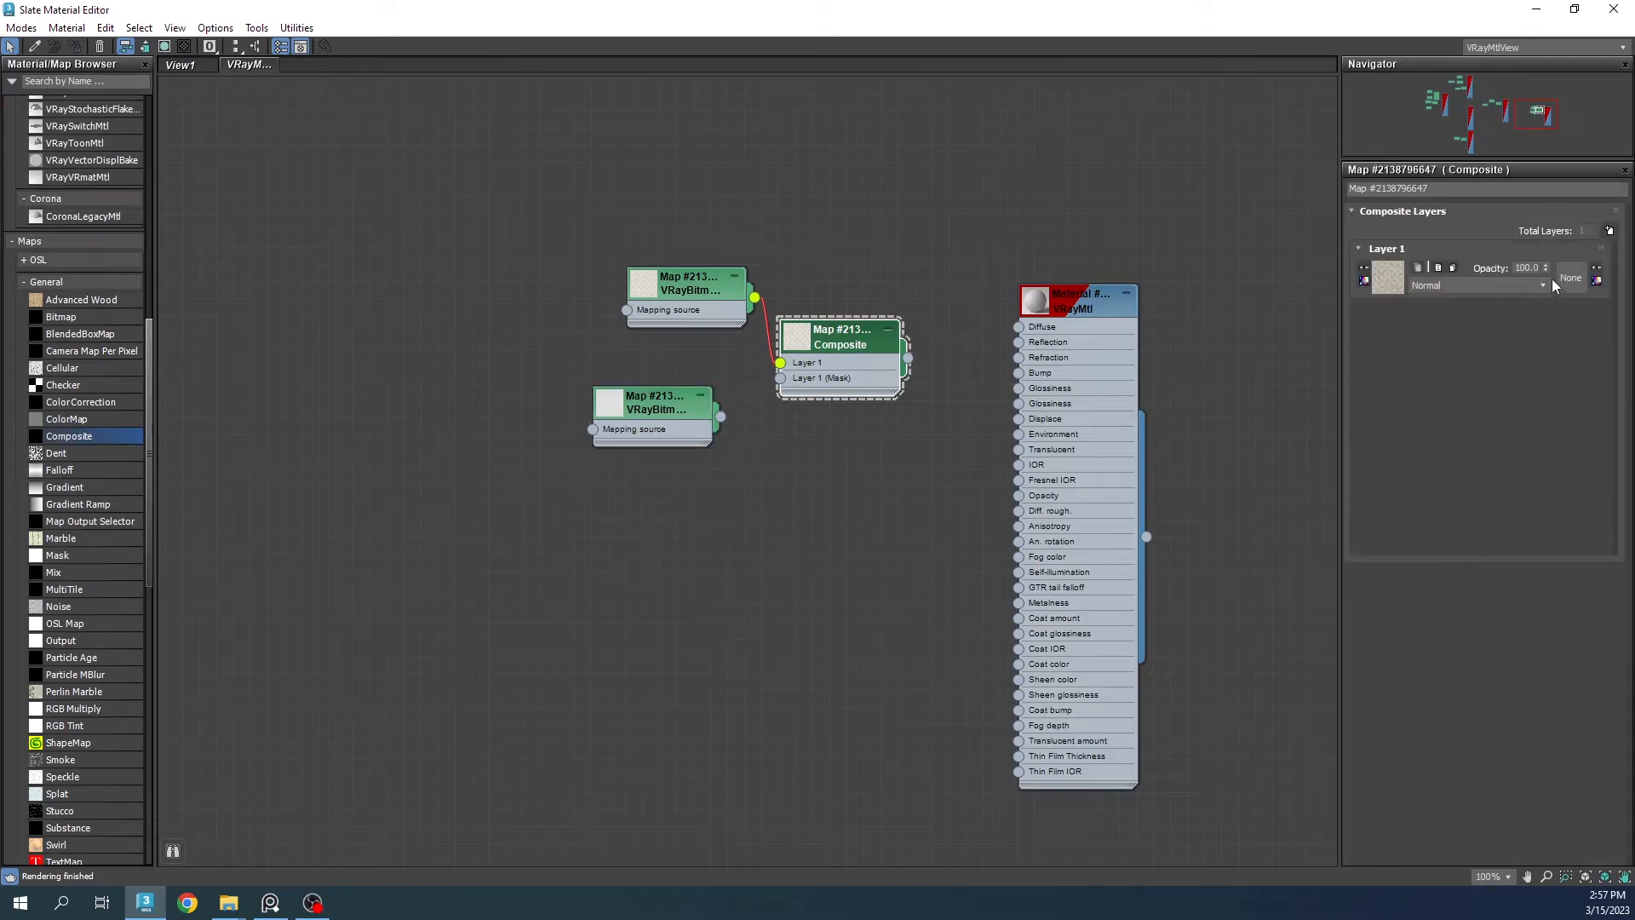
left_click(1609, 231)
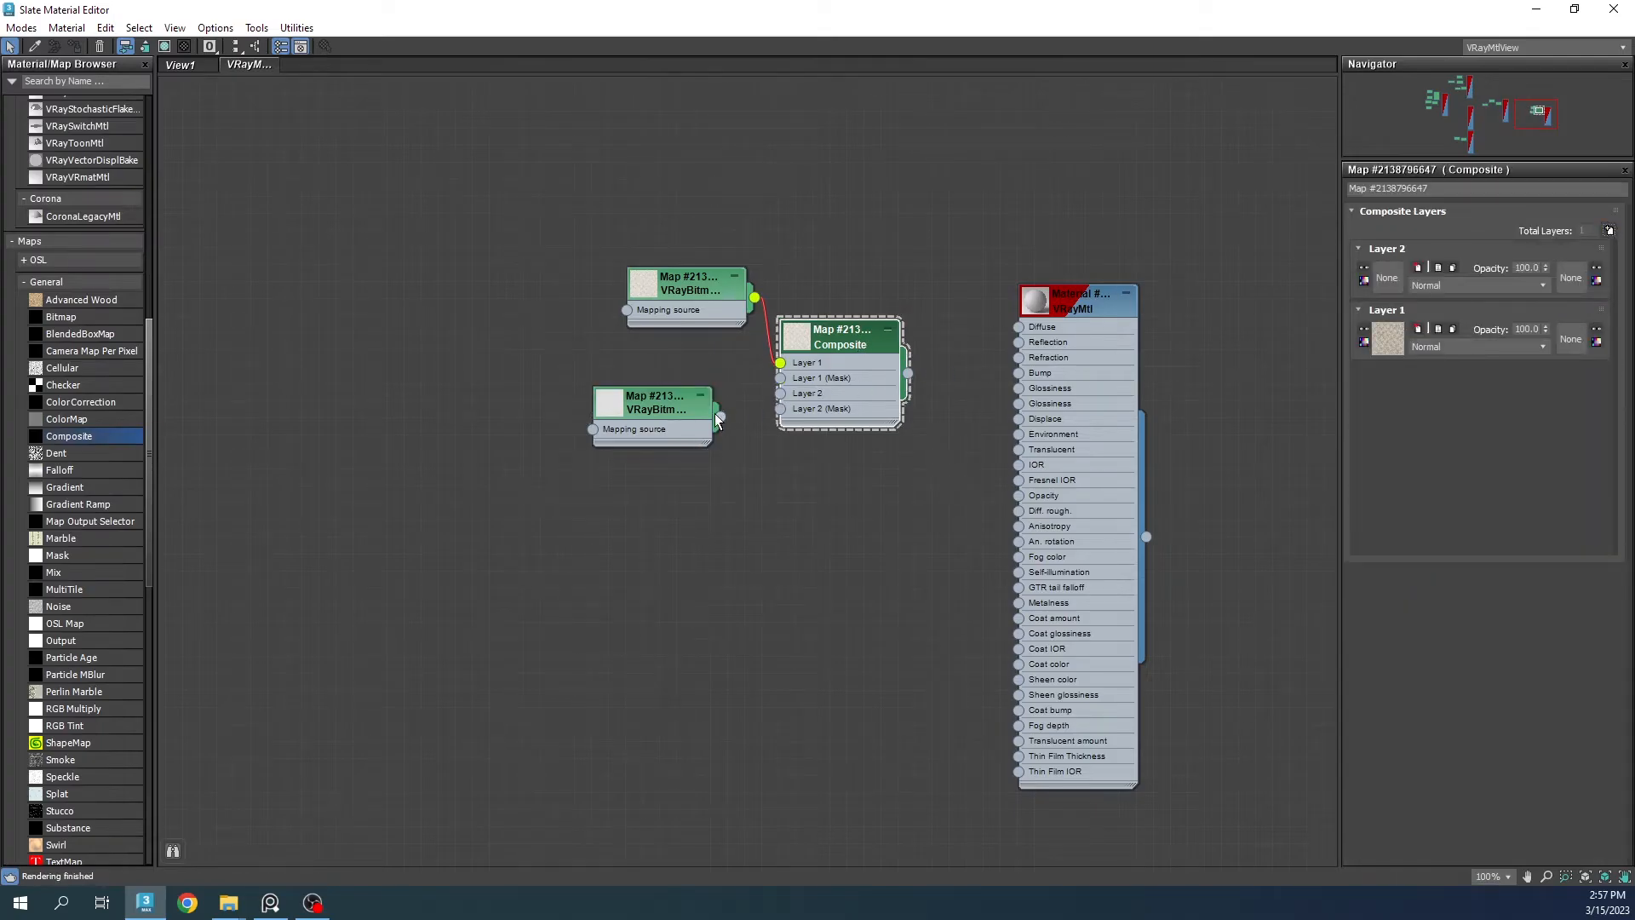
left_click_drag(719, 417, 780, 393)
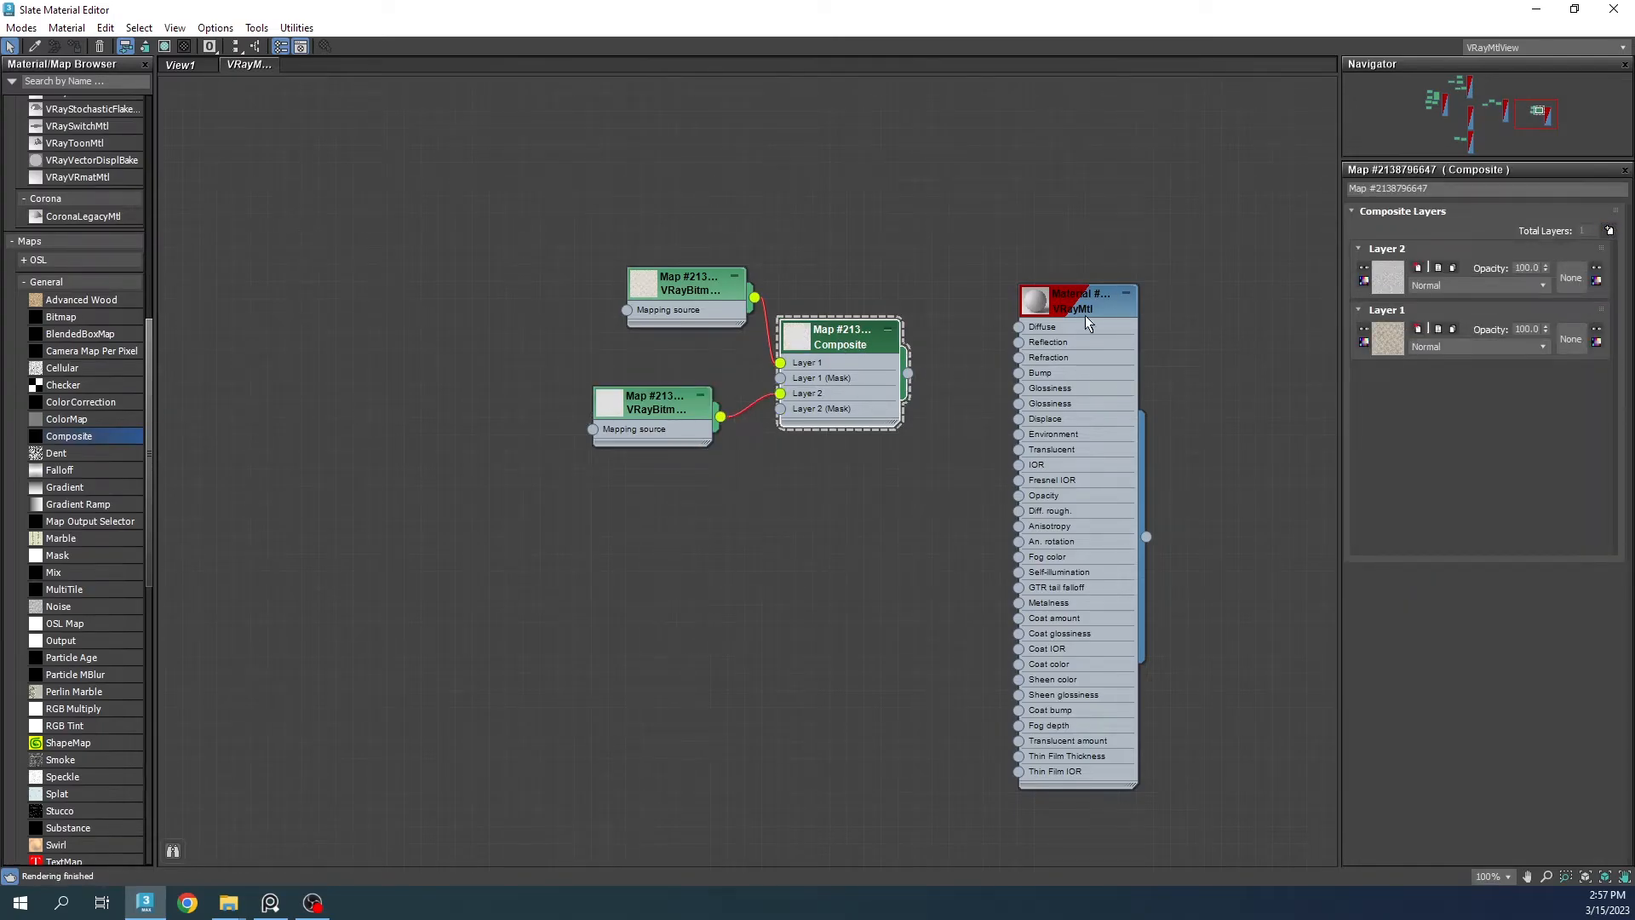
left_click(1433, 286)
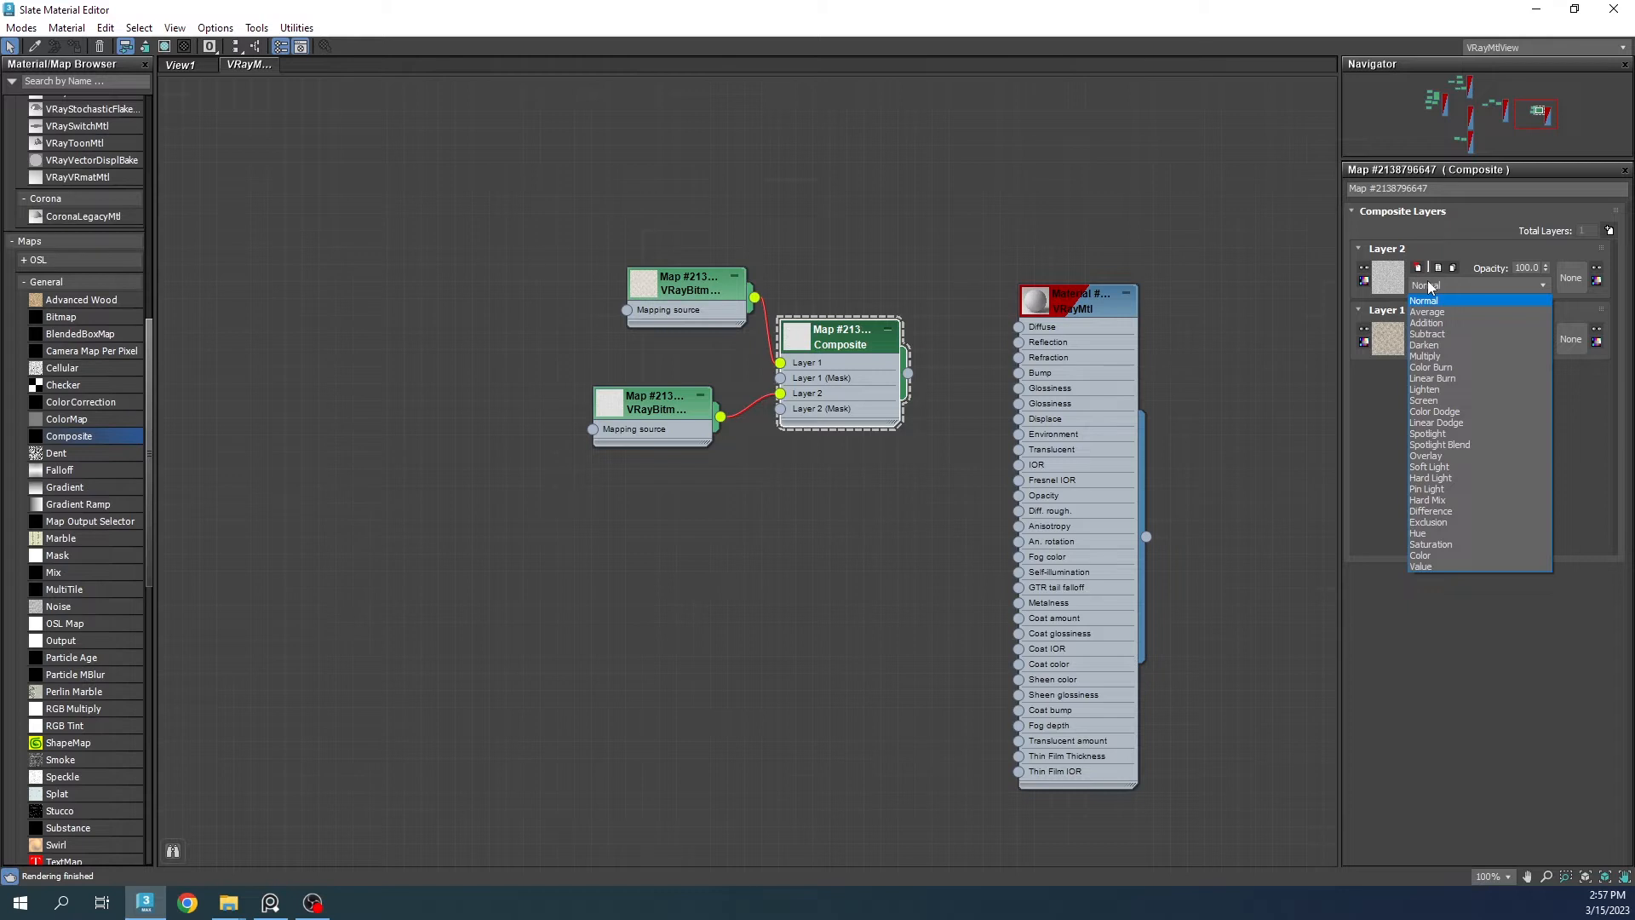
left_click(1446, 357)
Step: Move the Composite group away from the material, connect it to the Diffuse input and enlarge the Composite's preview
left_click_drag(822, 368, 754, 266)
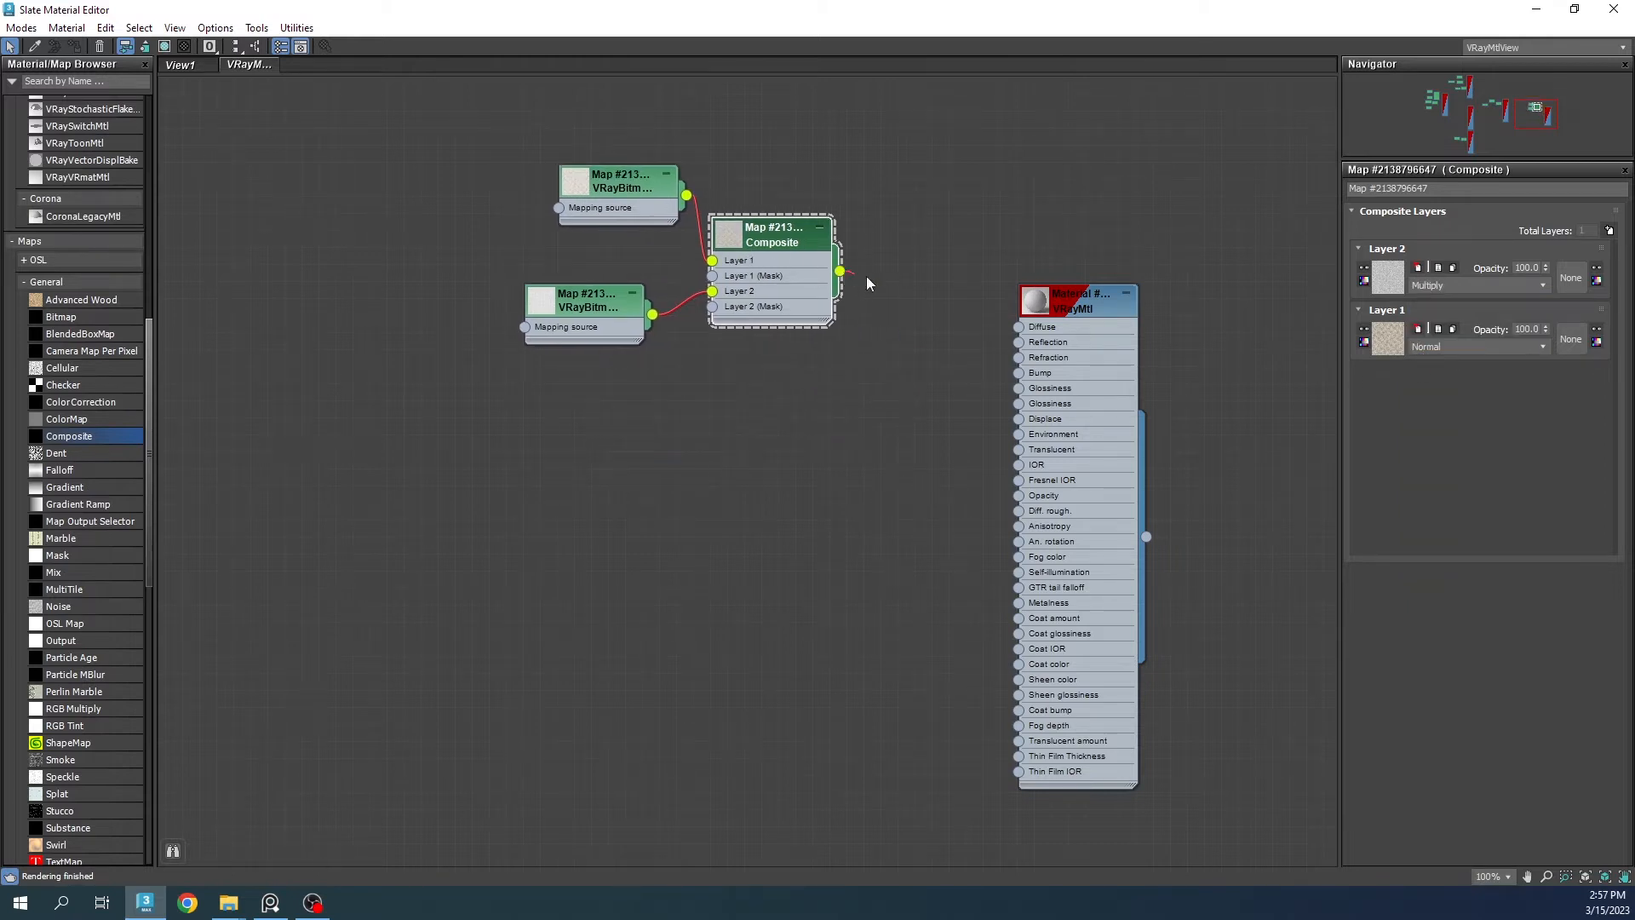
left_click_drag(867, 282, 1019, 327)
double_click(728, 239)
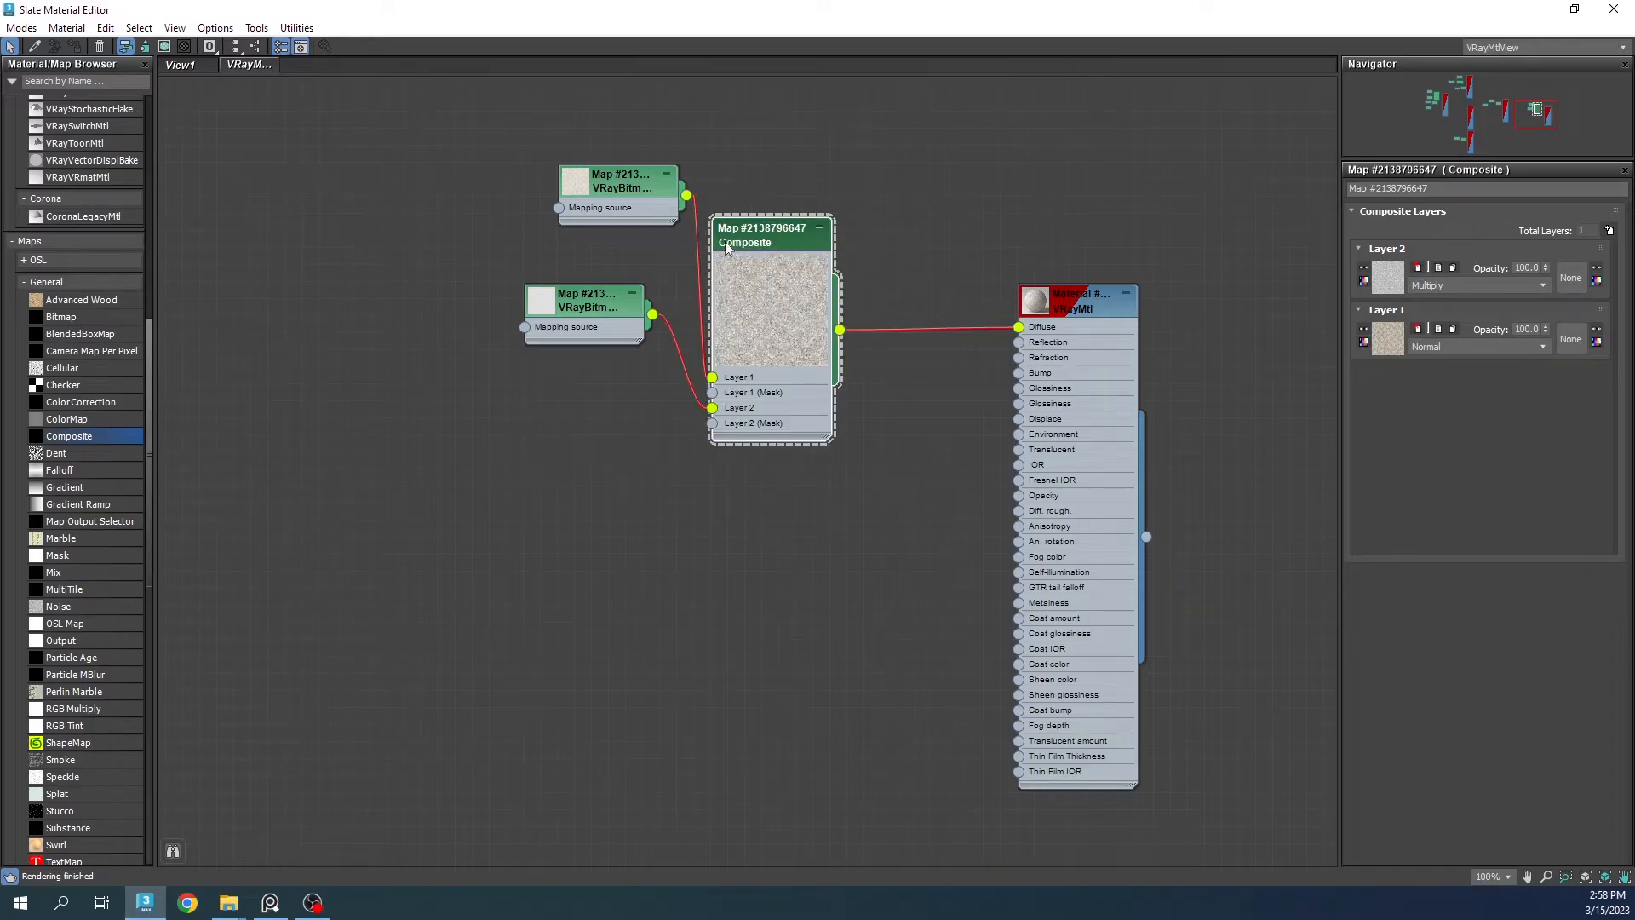
Step: Set the gravel material's reflection color to white and switch its BRDF to Use roughness
double_click(1075, 310)
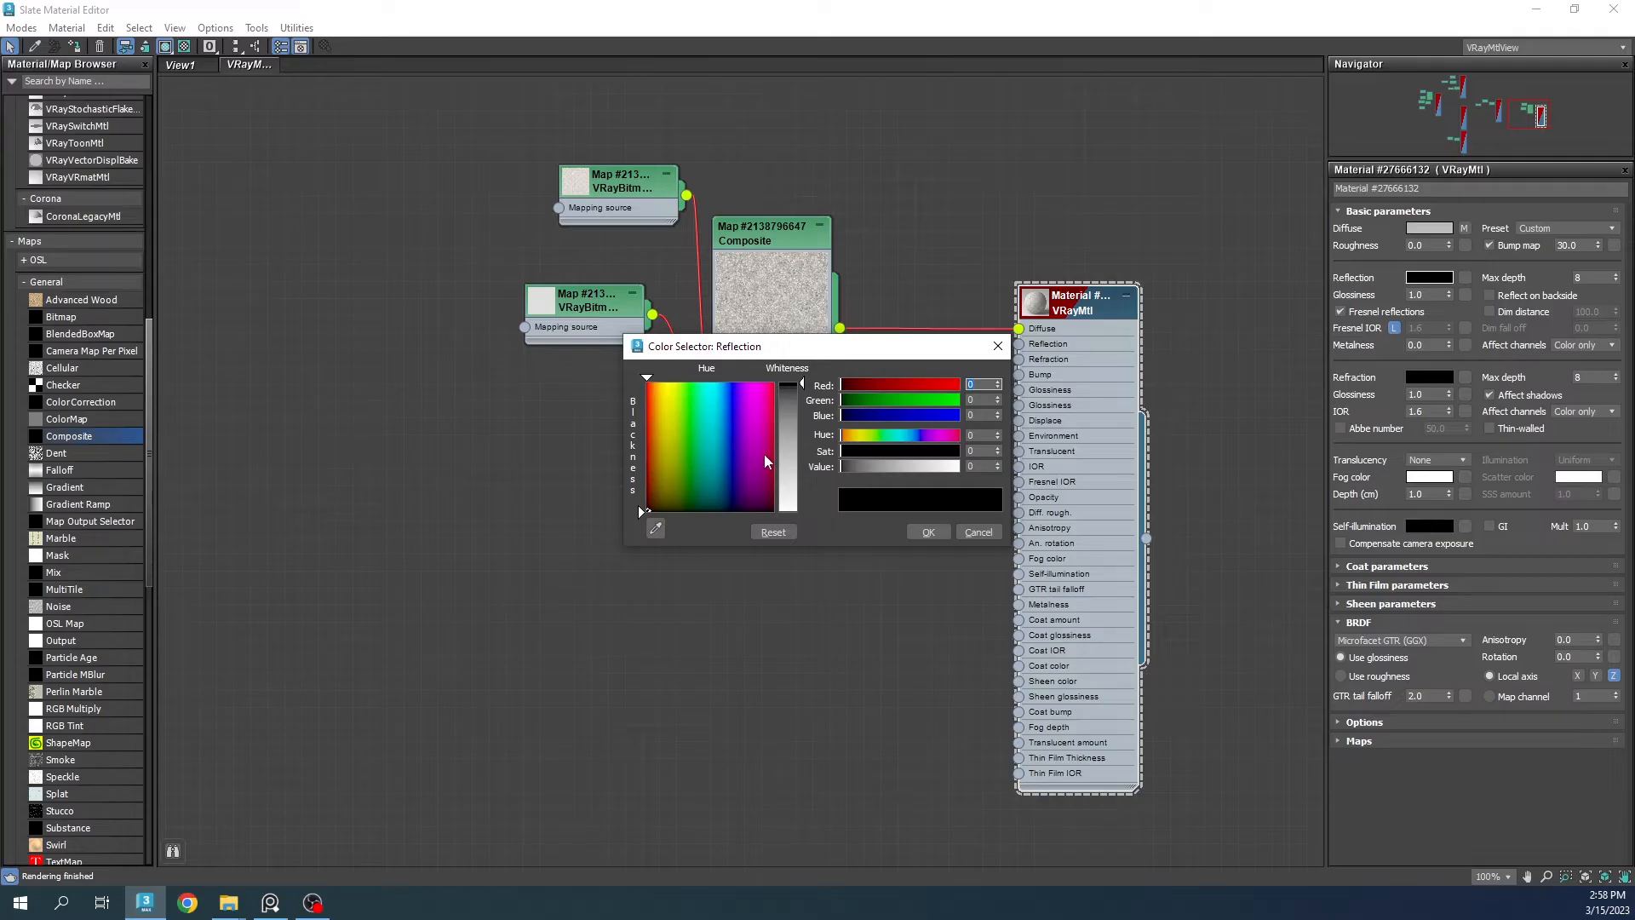
left_click_drag(786, 474, 794, 530)
left_click(928, 533)
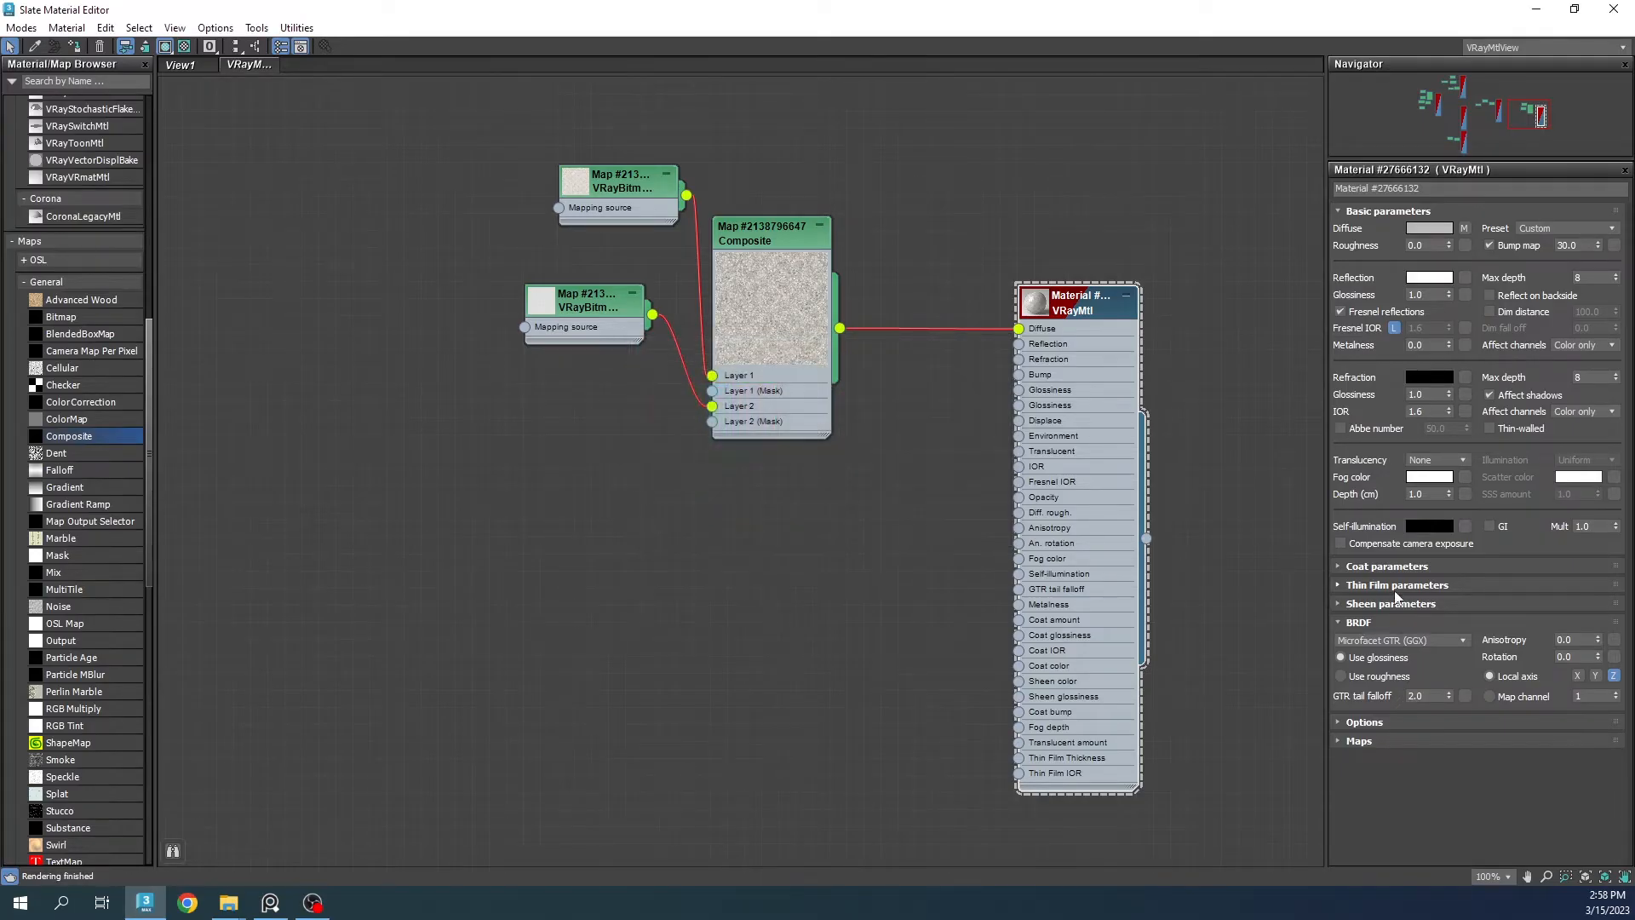
left_click(1373, 680)
Step: Duplicate the gravel color bitmap node into the empty space below the Composite map
left_click_drag(620, 199, 722, 540, "shift")
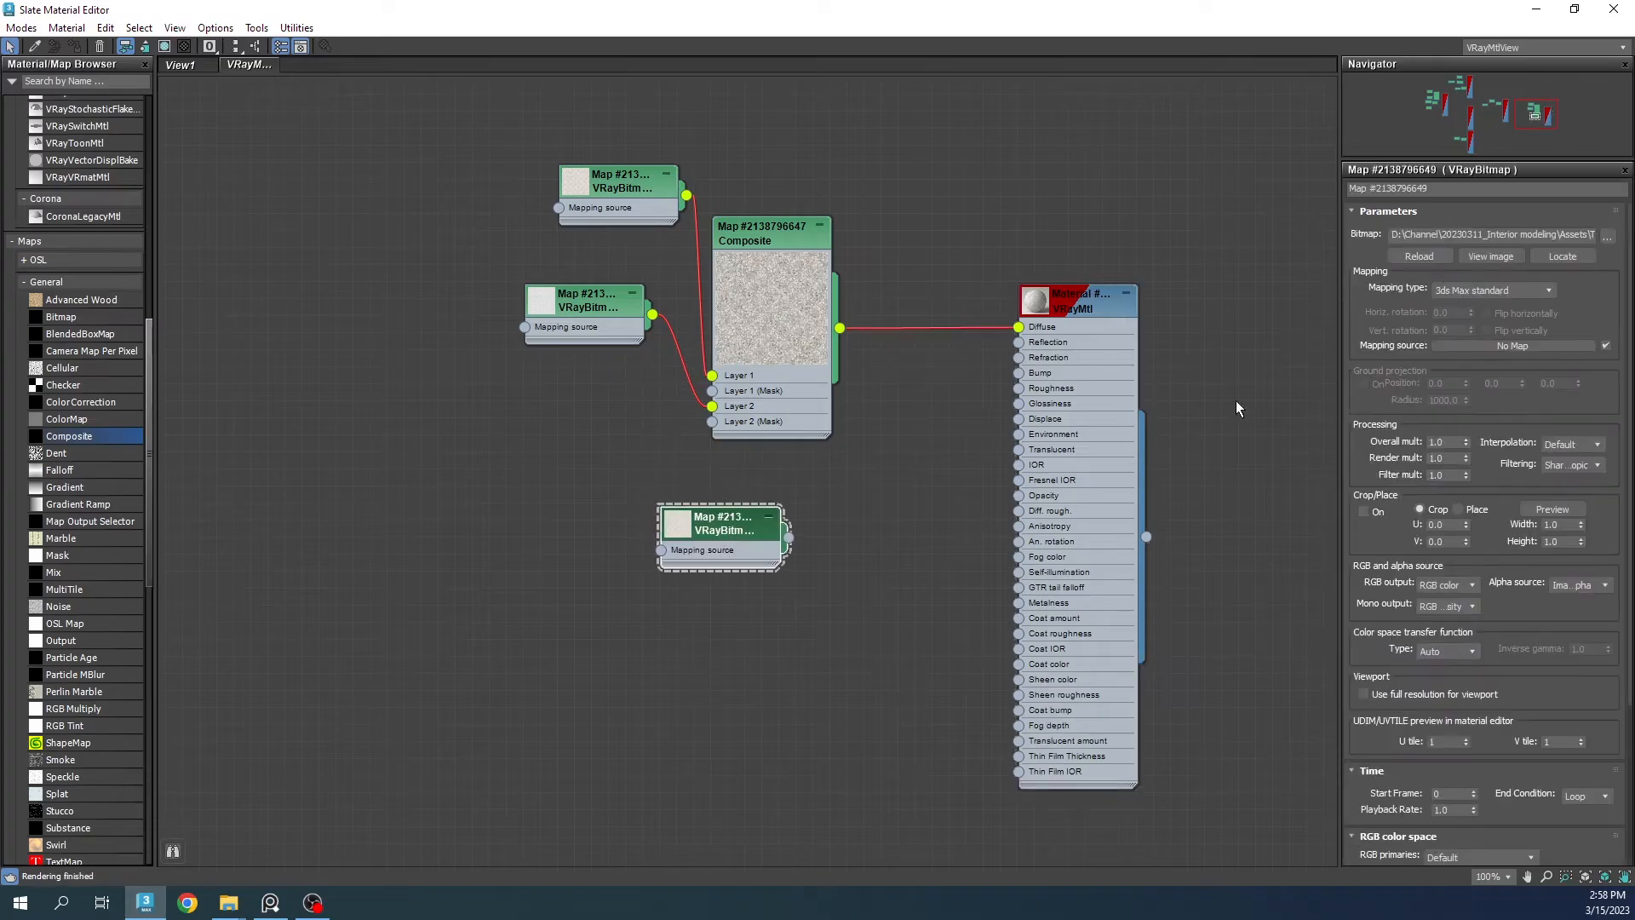
Step: Load Gravel023_4K_Roughness.jpg into the unconnected bitmap node and wire it to the gravel VRayMtl's Roughness input
left_click(1607, 237)
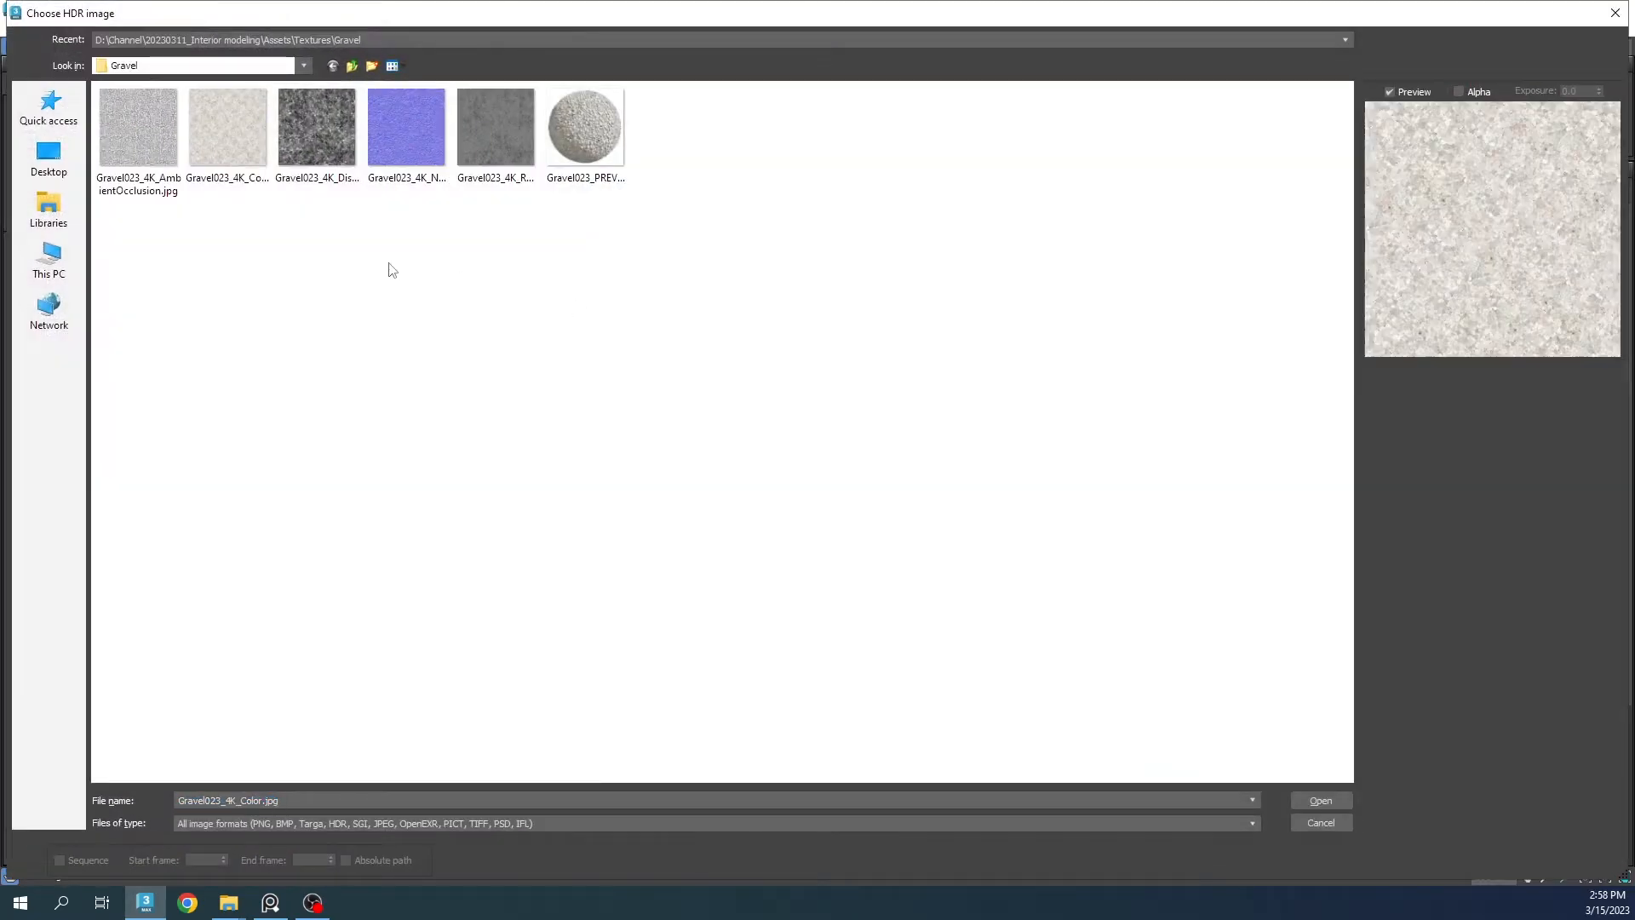
double_click(512, 130)
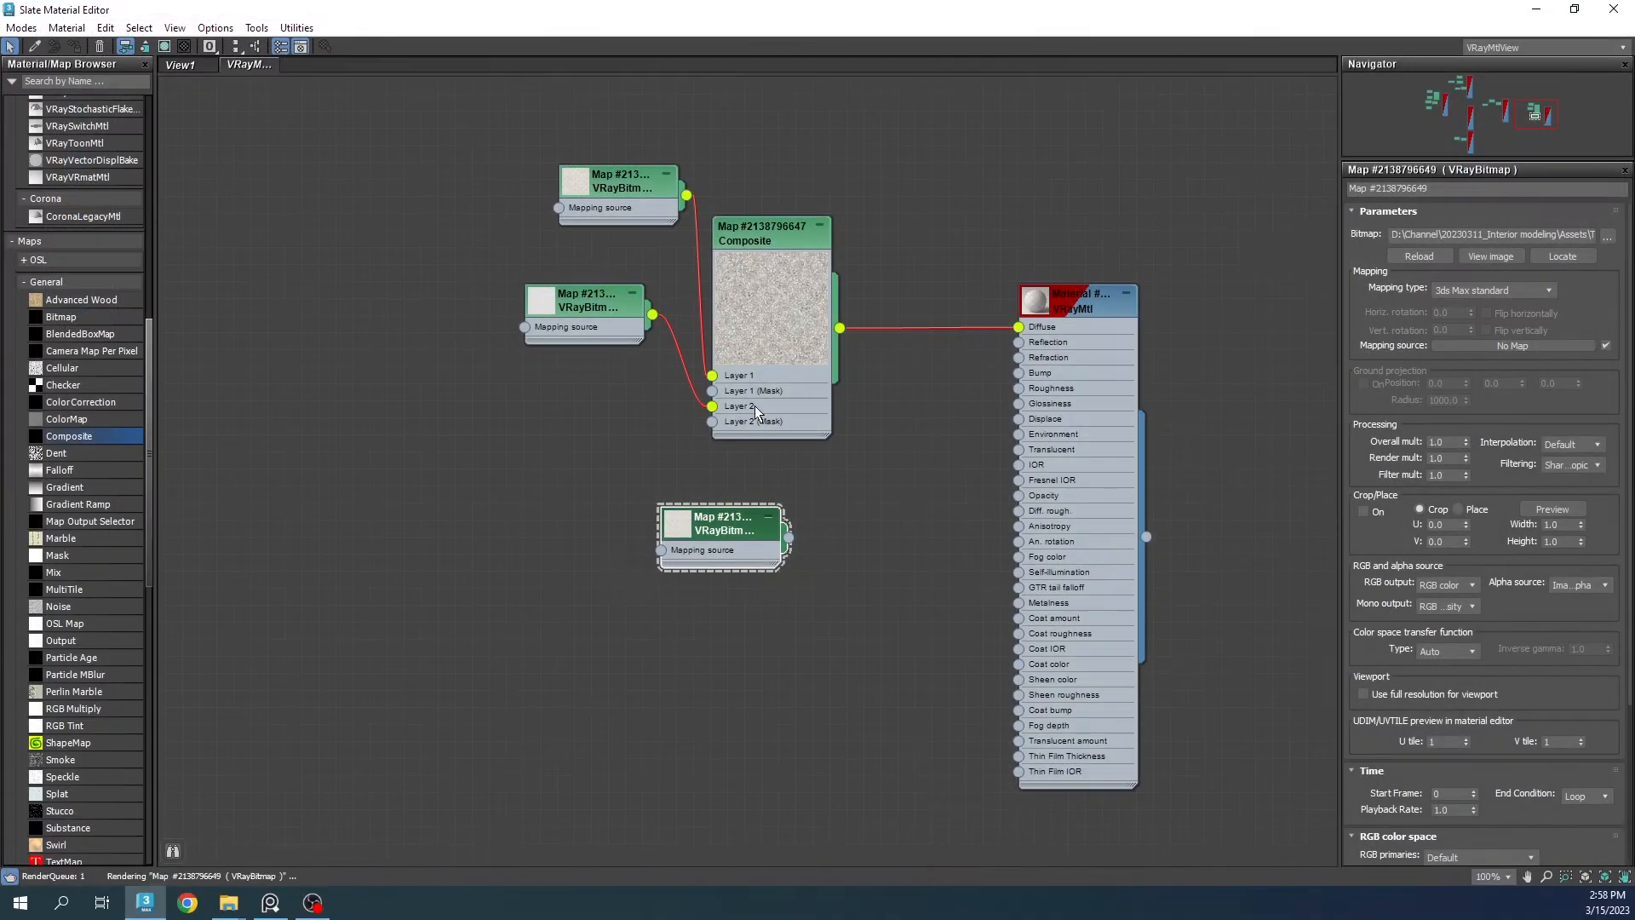
left_click_drag(789, 537, 1028, 394)
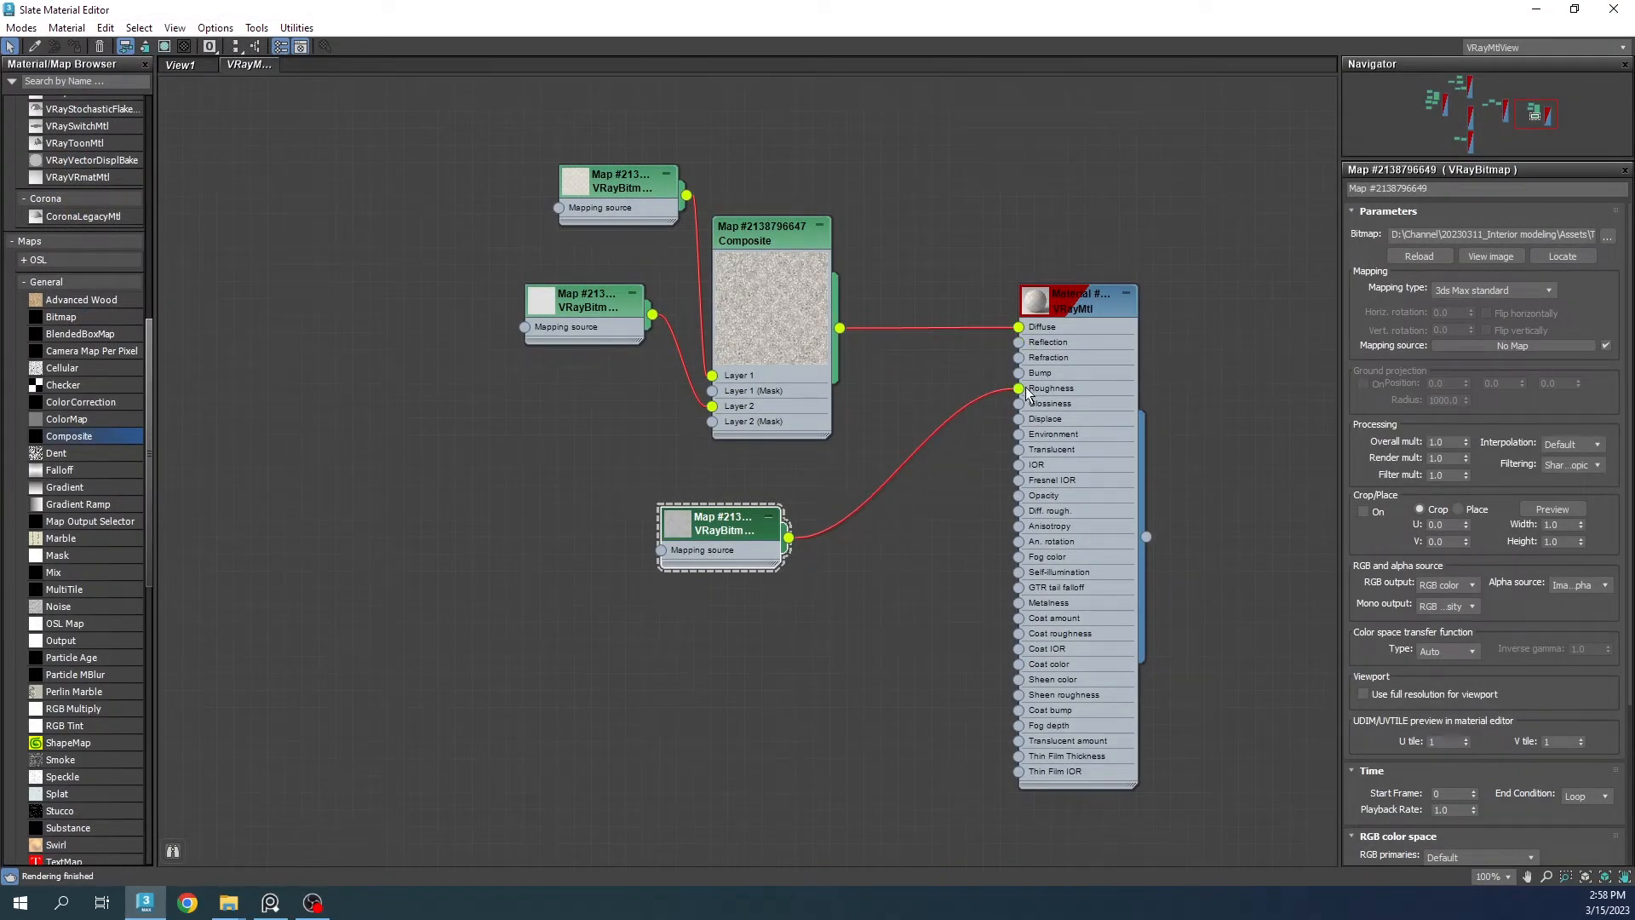
double_click(1089, 381)
Step: Assign the gravel material to the ground strip running along the slatted wooden fence
left_click_drag(887, 10, 1092, 429)
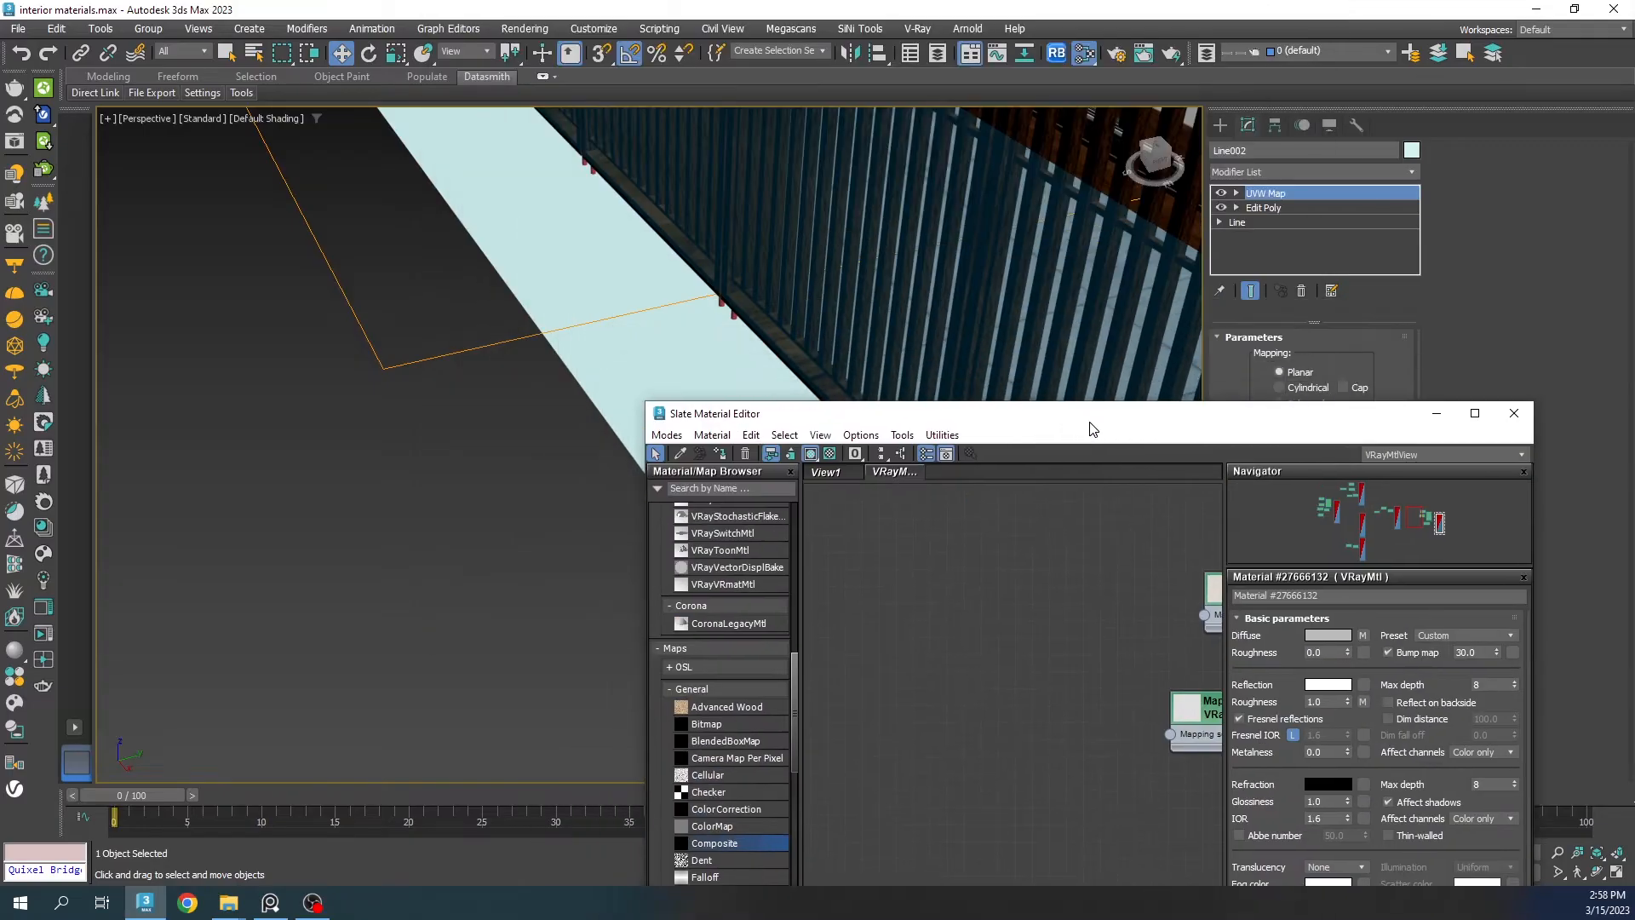
left_click(636, 361)
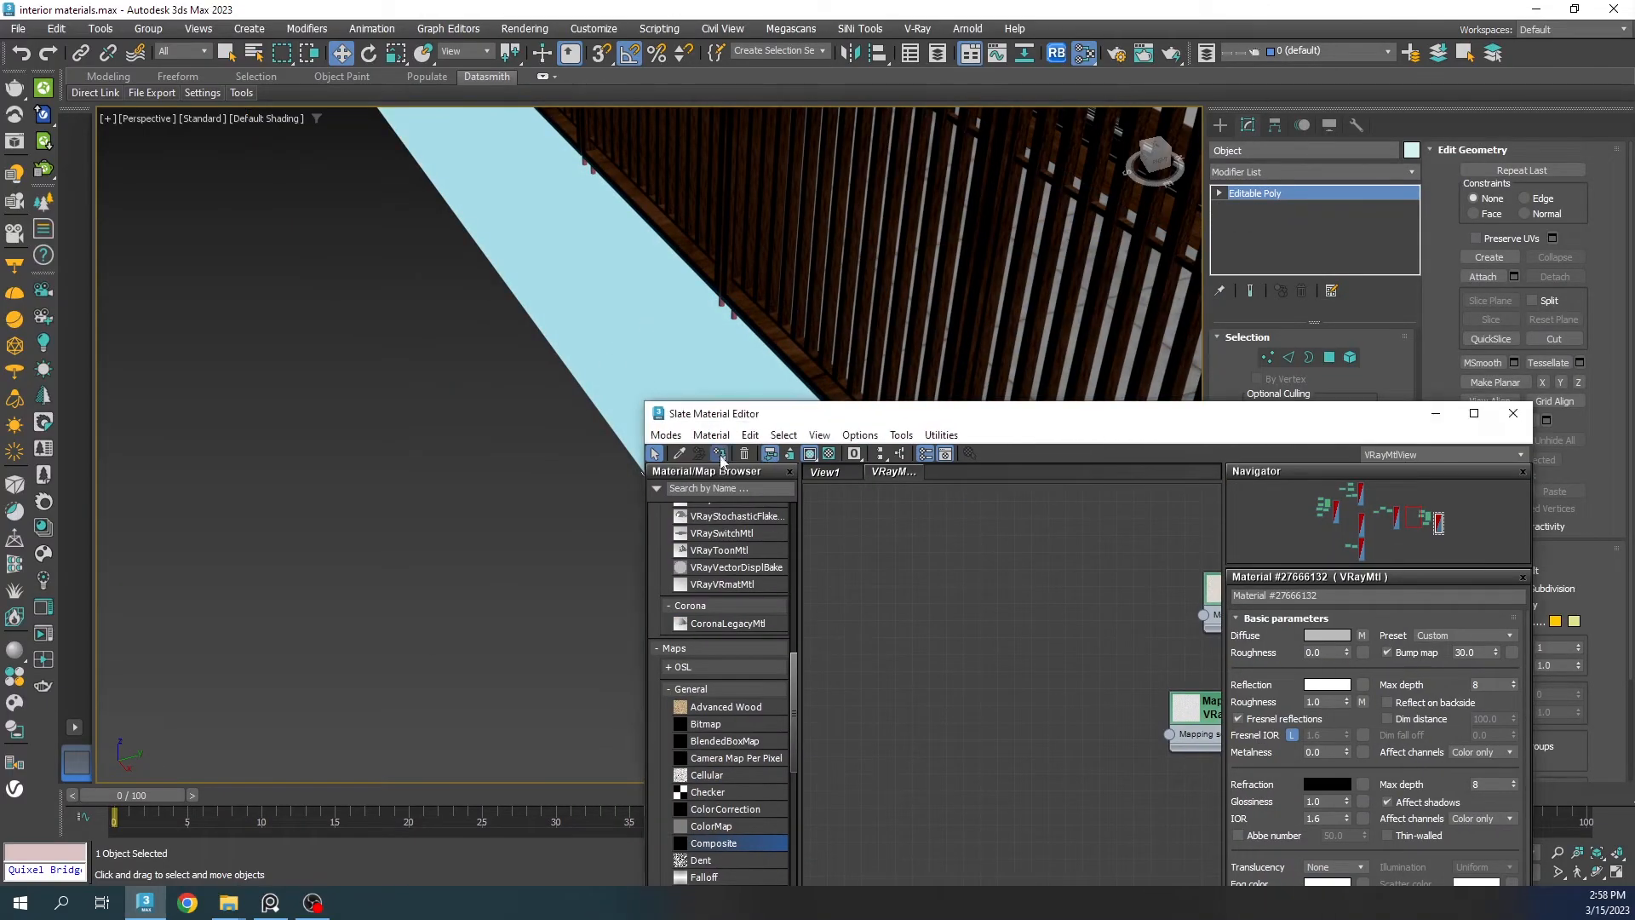
left_click_drag(724, 414, 443, 526)
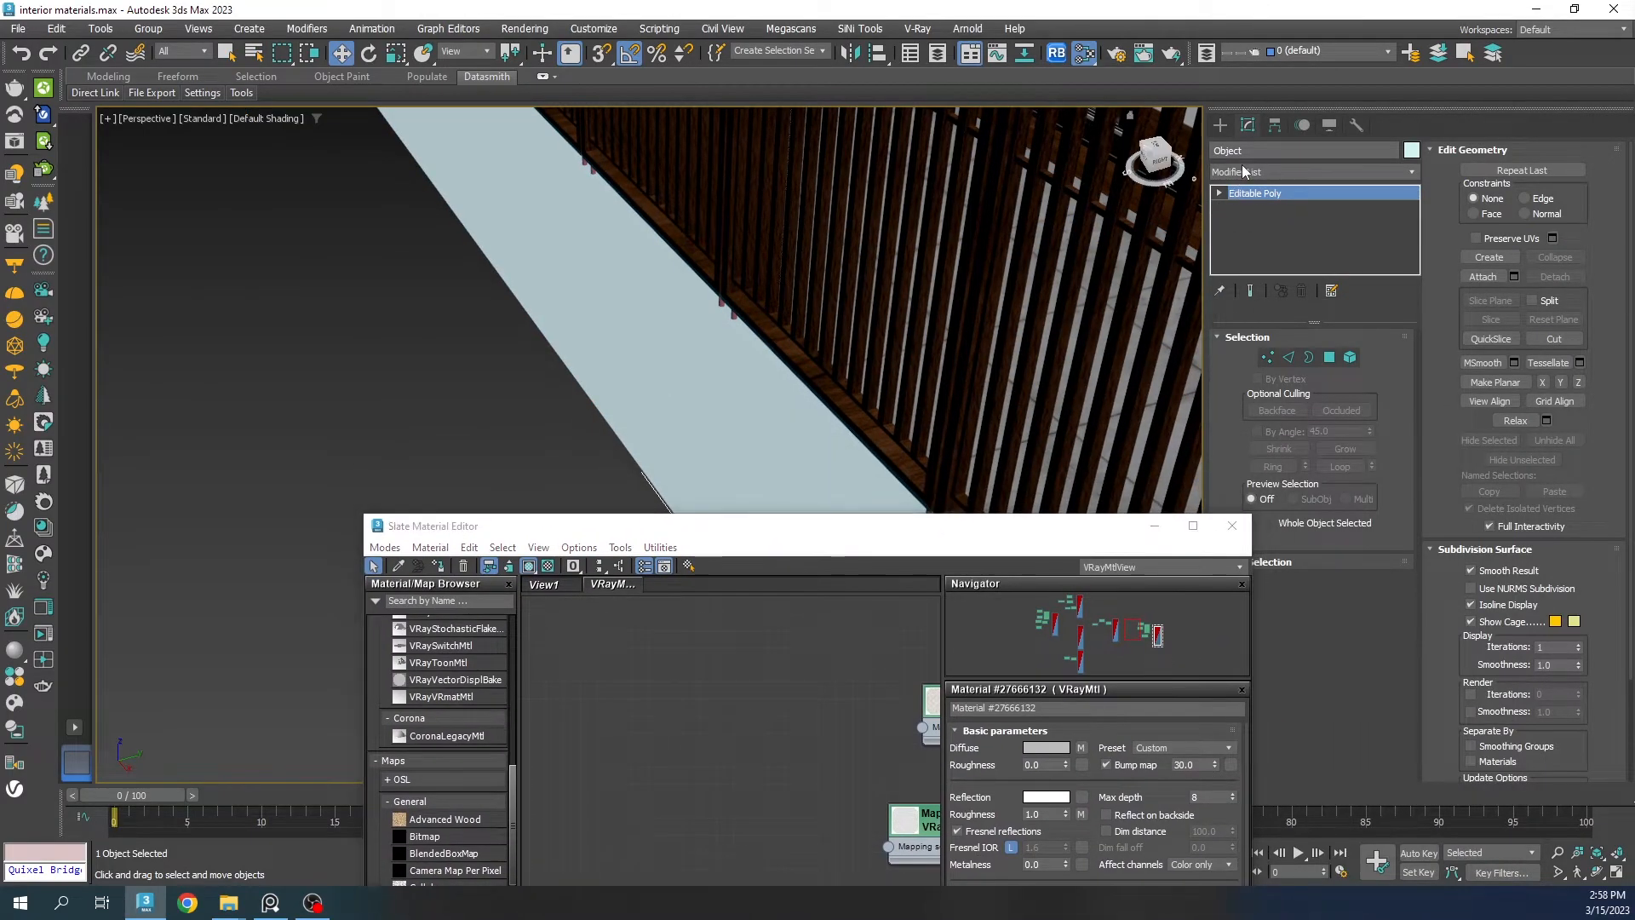
Step: Add a UVW Map modifier to the gravel strip
left_click(1244, 172)
type("uvw")
key("Return")
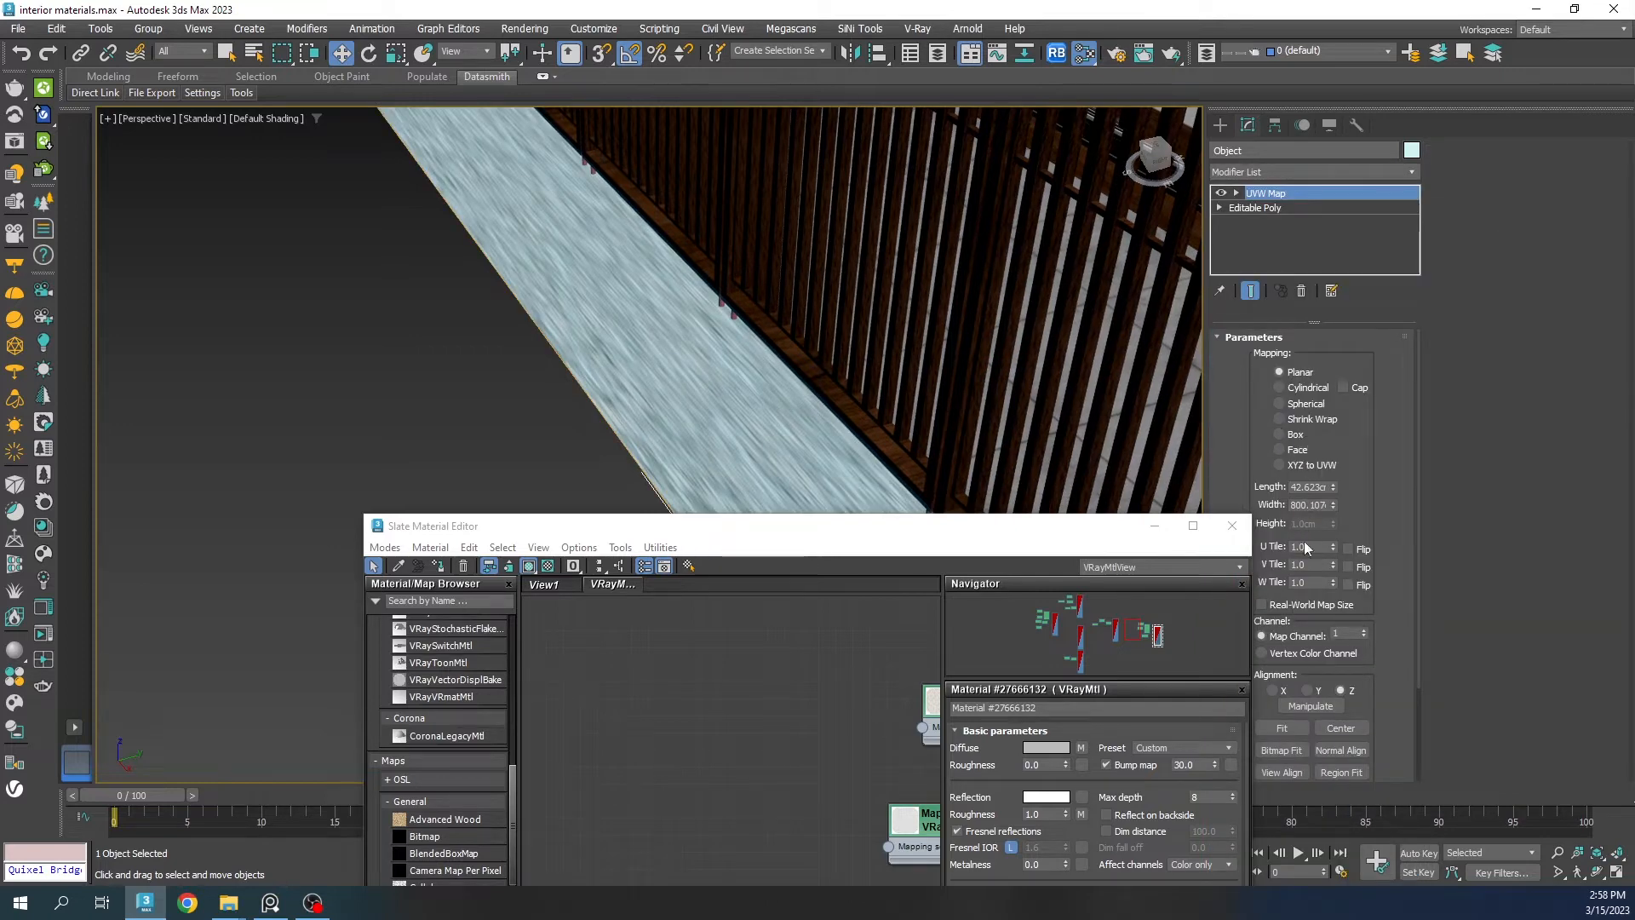
Step: Try a length and width of 200 cm for the gravel strip's planar mapping
double_click(1309, 487)
type("200")
key("Tab")
type("200")
key("Return")
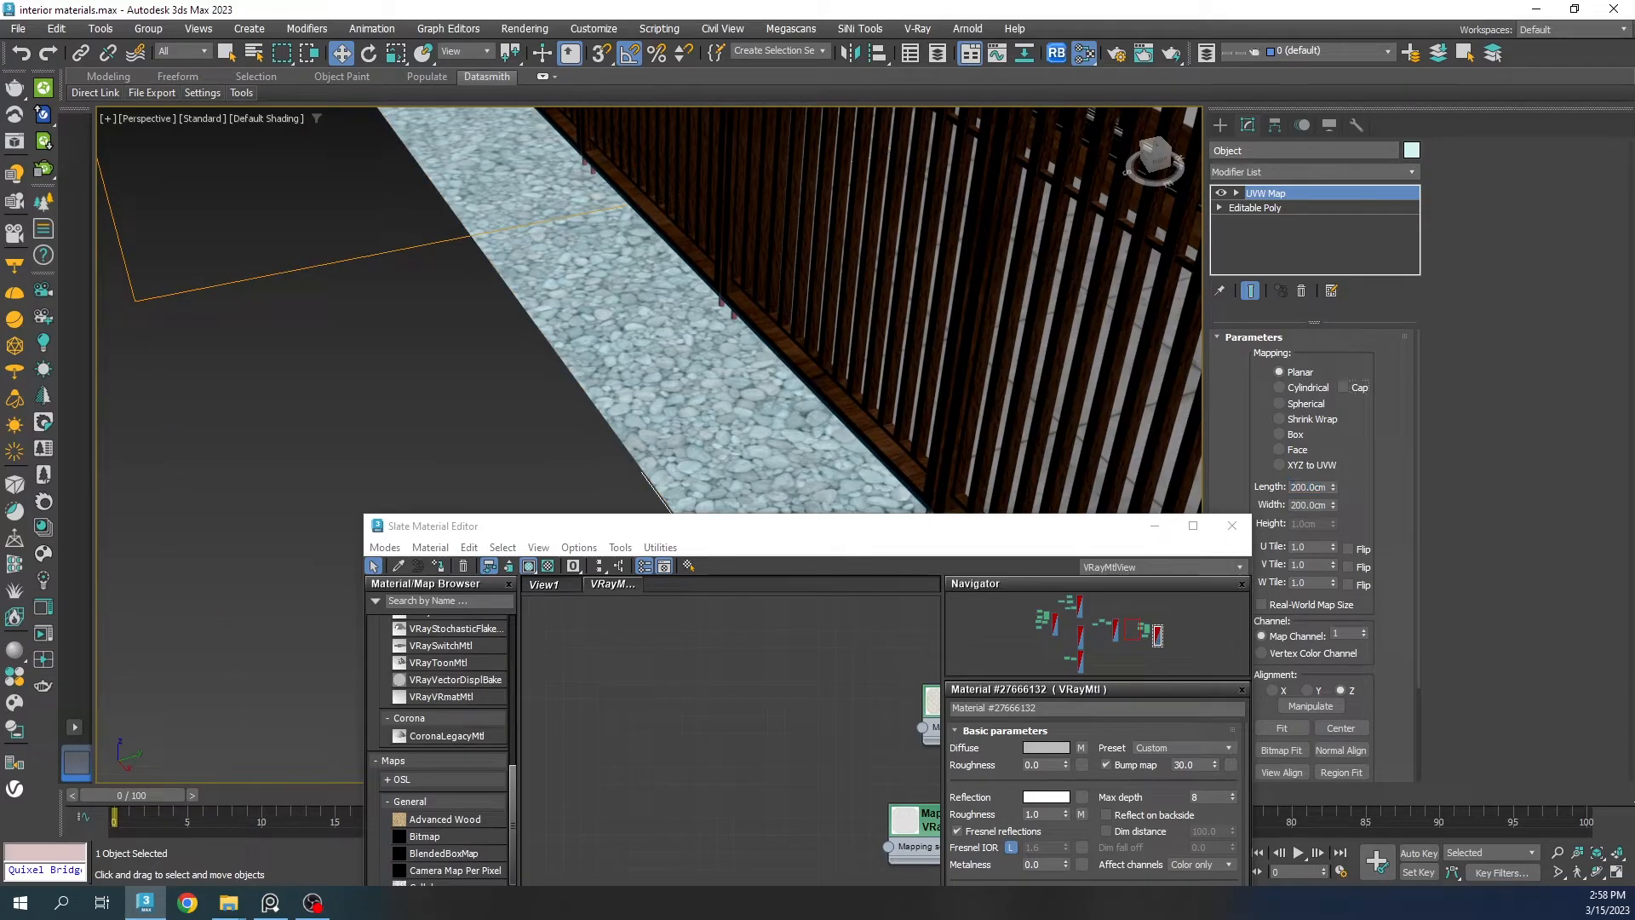
Step: Set the gravel strip's planar mapping length and width to 100 cm
key("Tab")
type("100")
key("Tab")
type("100")
key("Return")
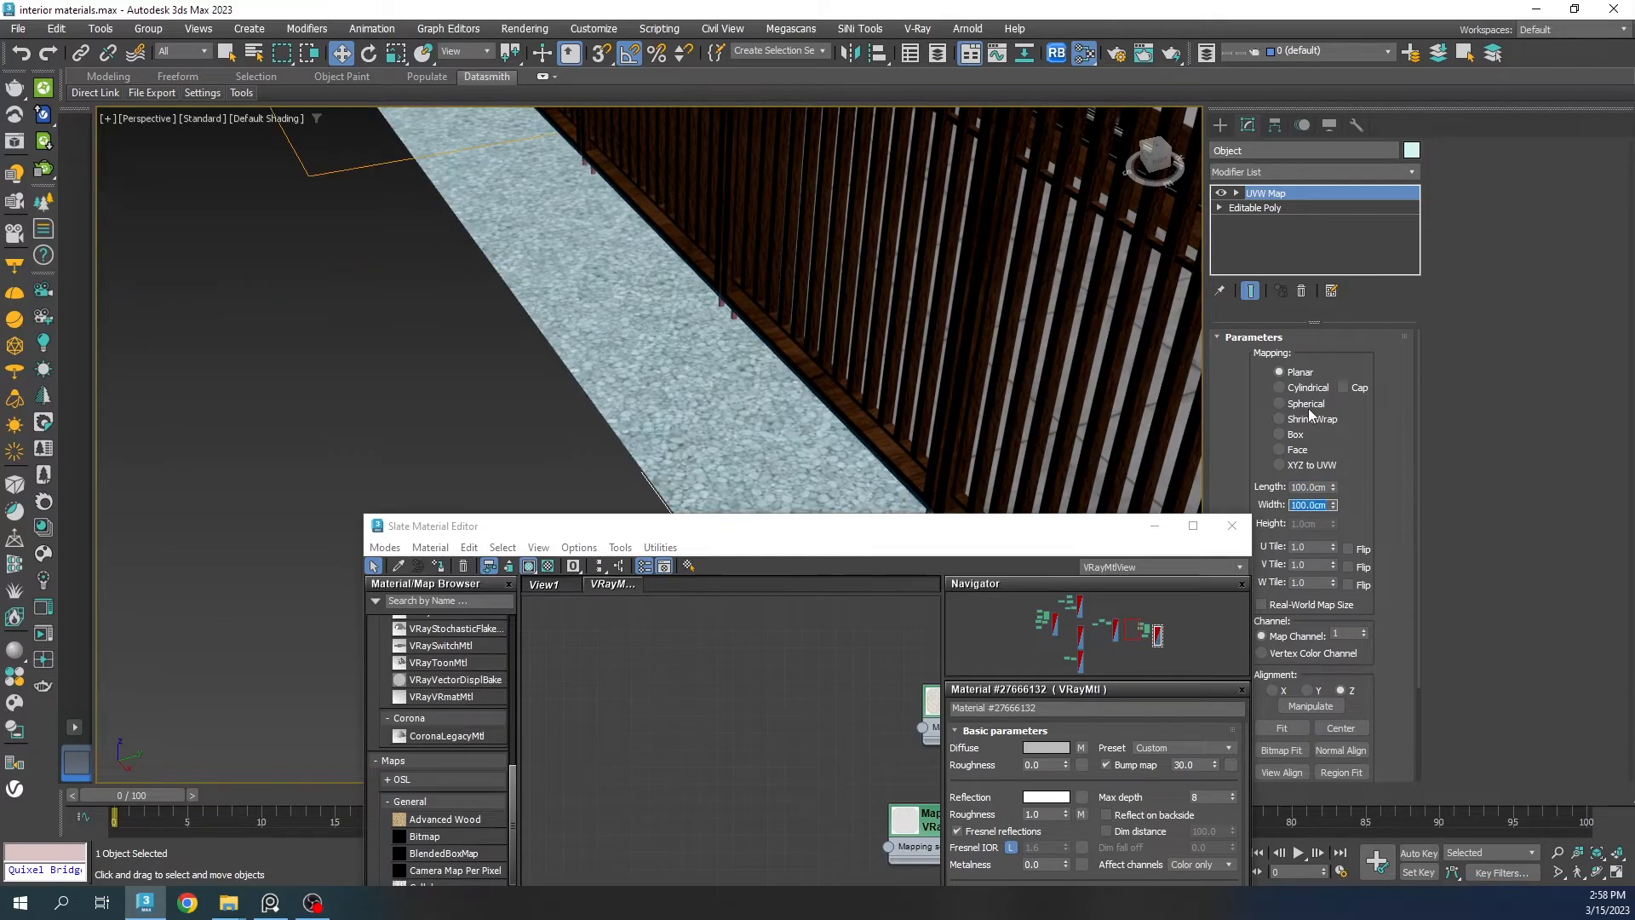
scroll(748, 268, "up", 4)
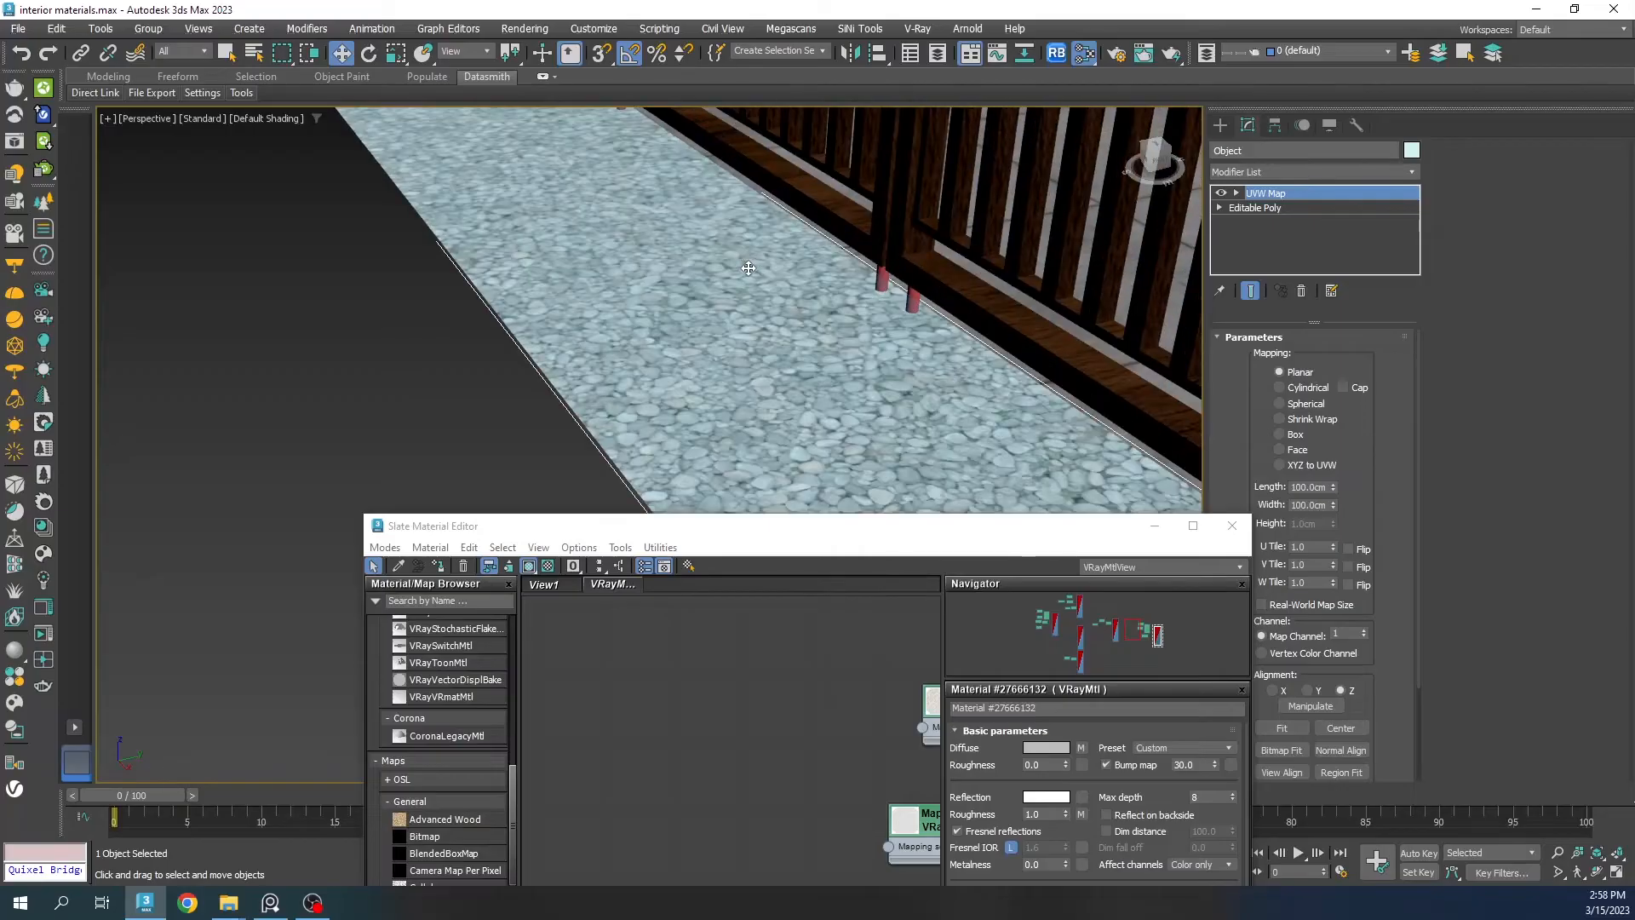
Step: Add a VRayDisplacementMod modifier to the gravel strip, above its UVW Map
left_click(960, 303)
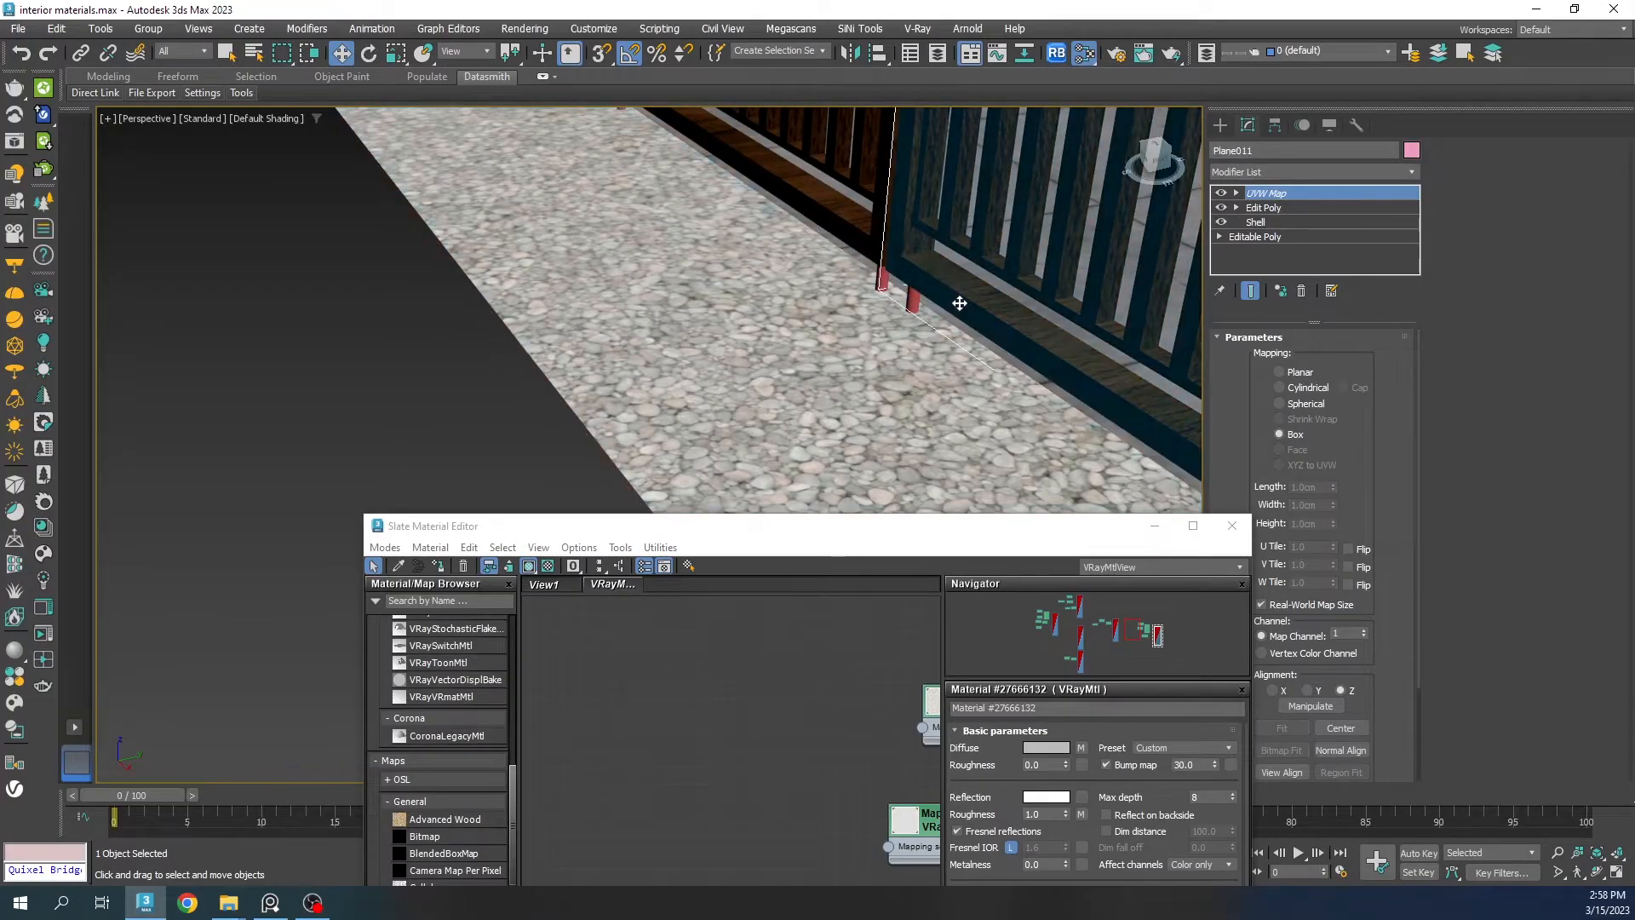
left_click(836, 342)
left_click_drag(872, 530, 924, 510)
left_click(1273, 172)
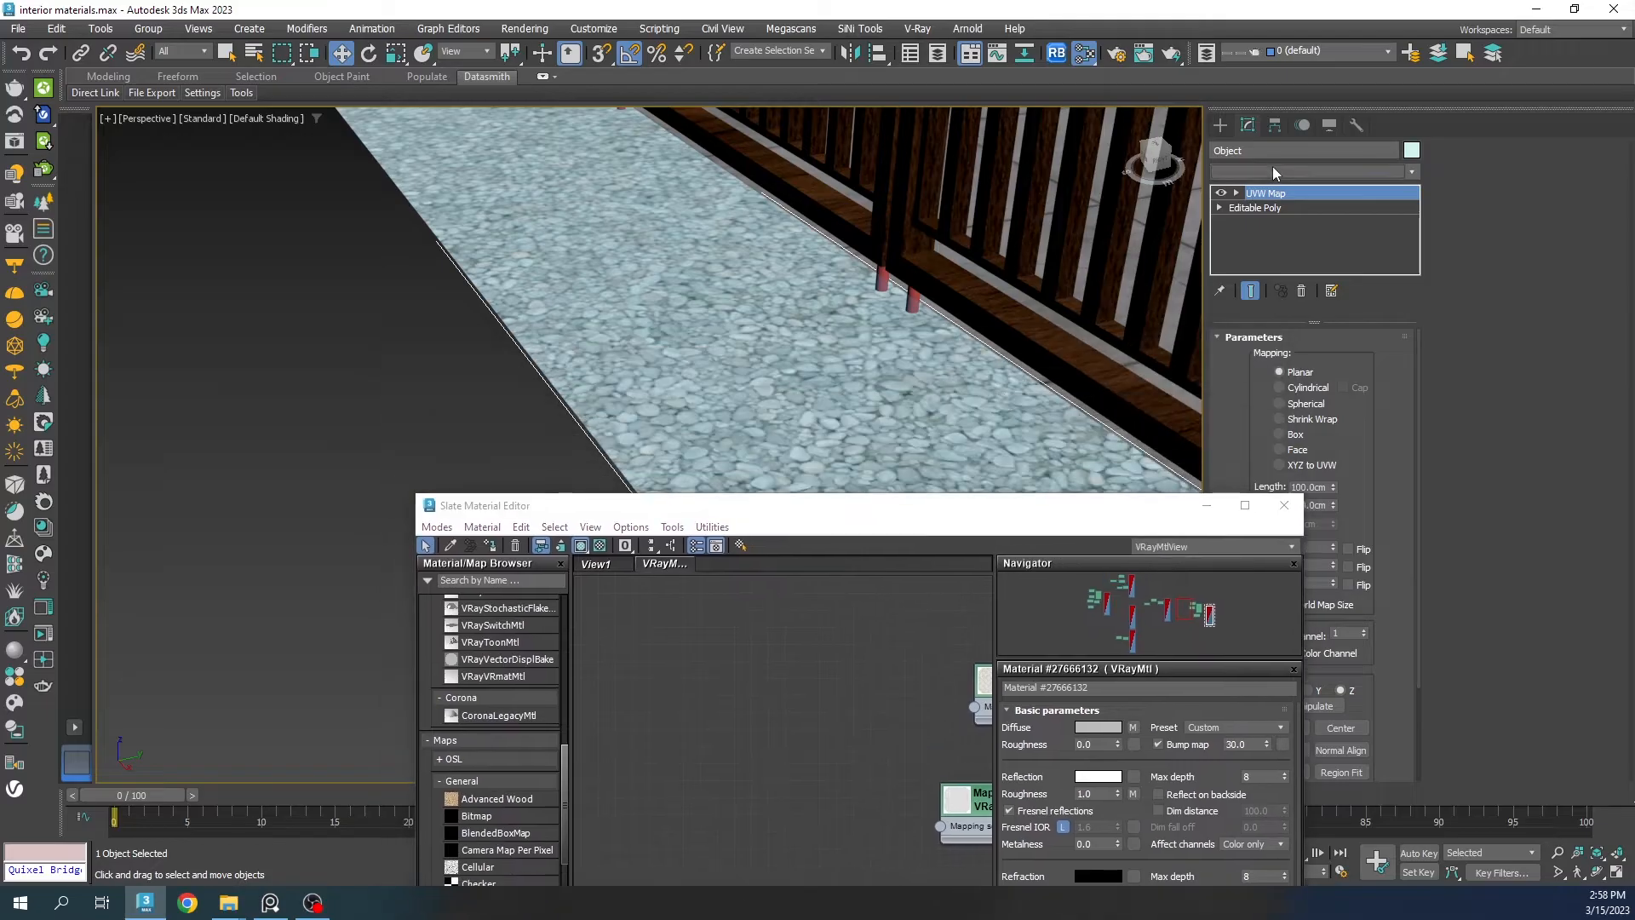
type("vr")
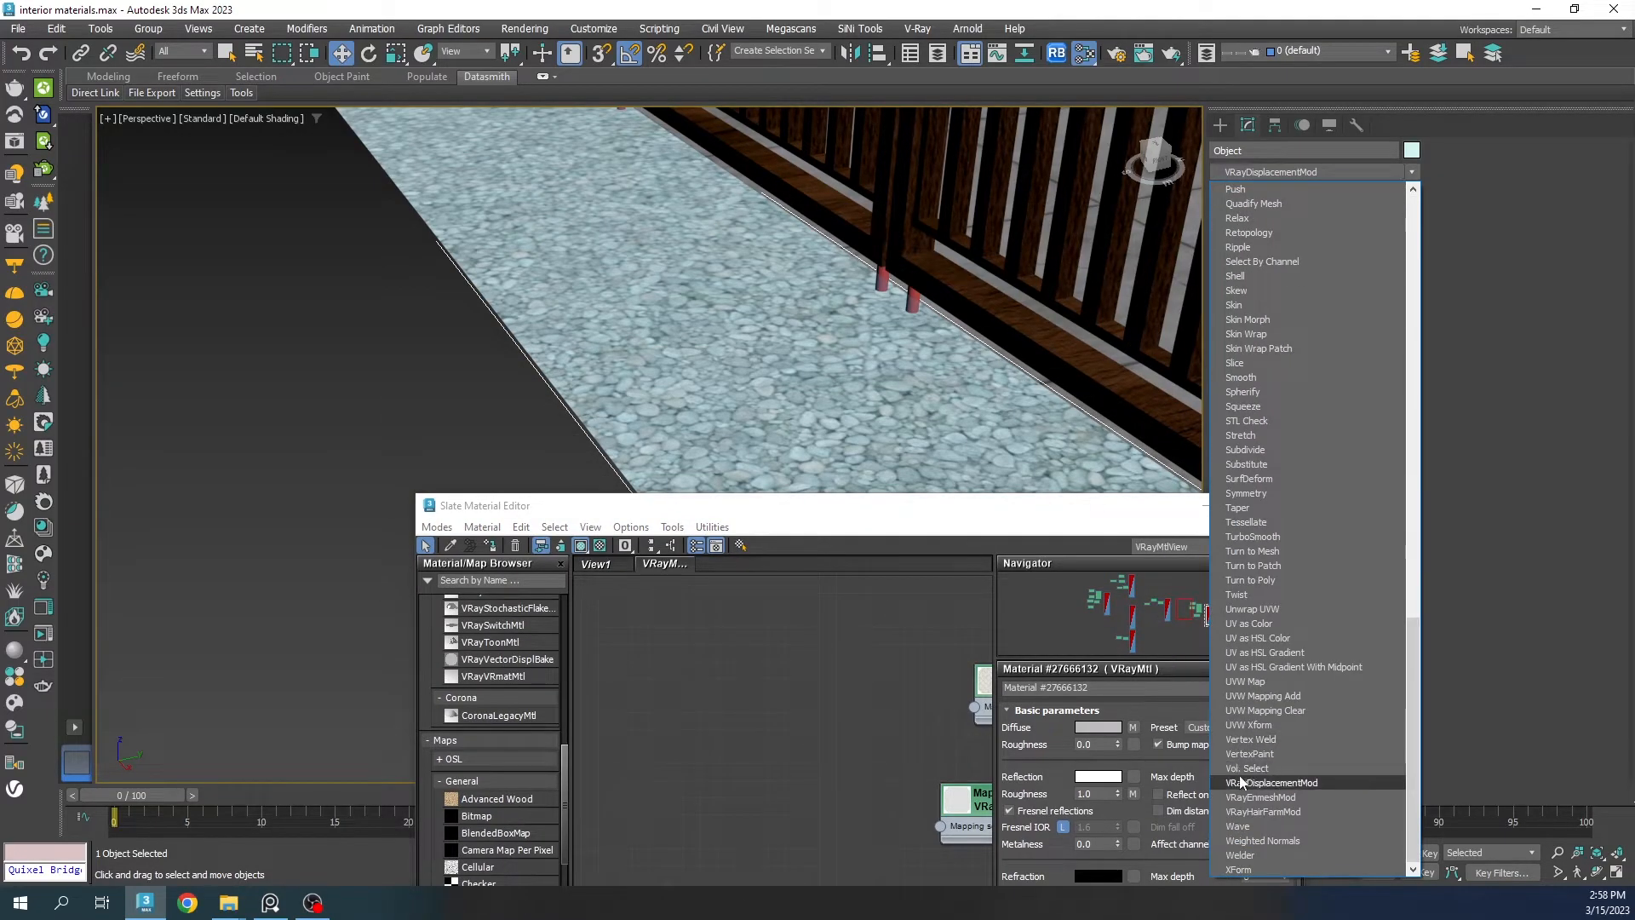
left_click(1252, 782)
Step: Duplicate the roughness bitmap node below the original and open the copy's parameters
left_click_drag(1176, 506, 943, 394)
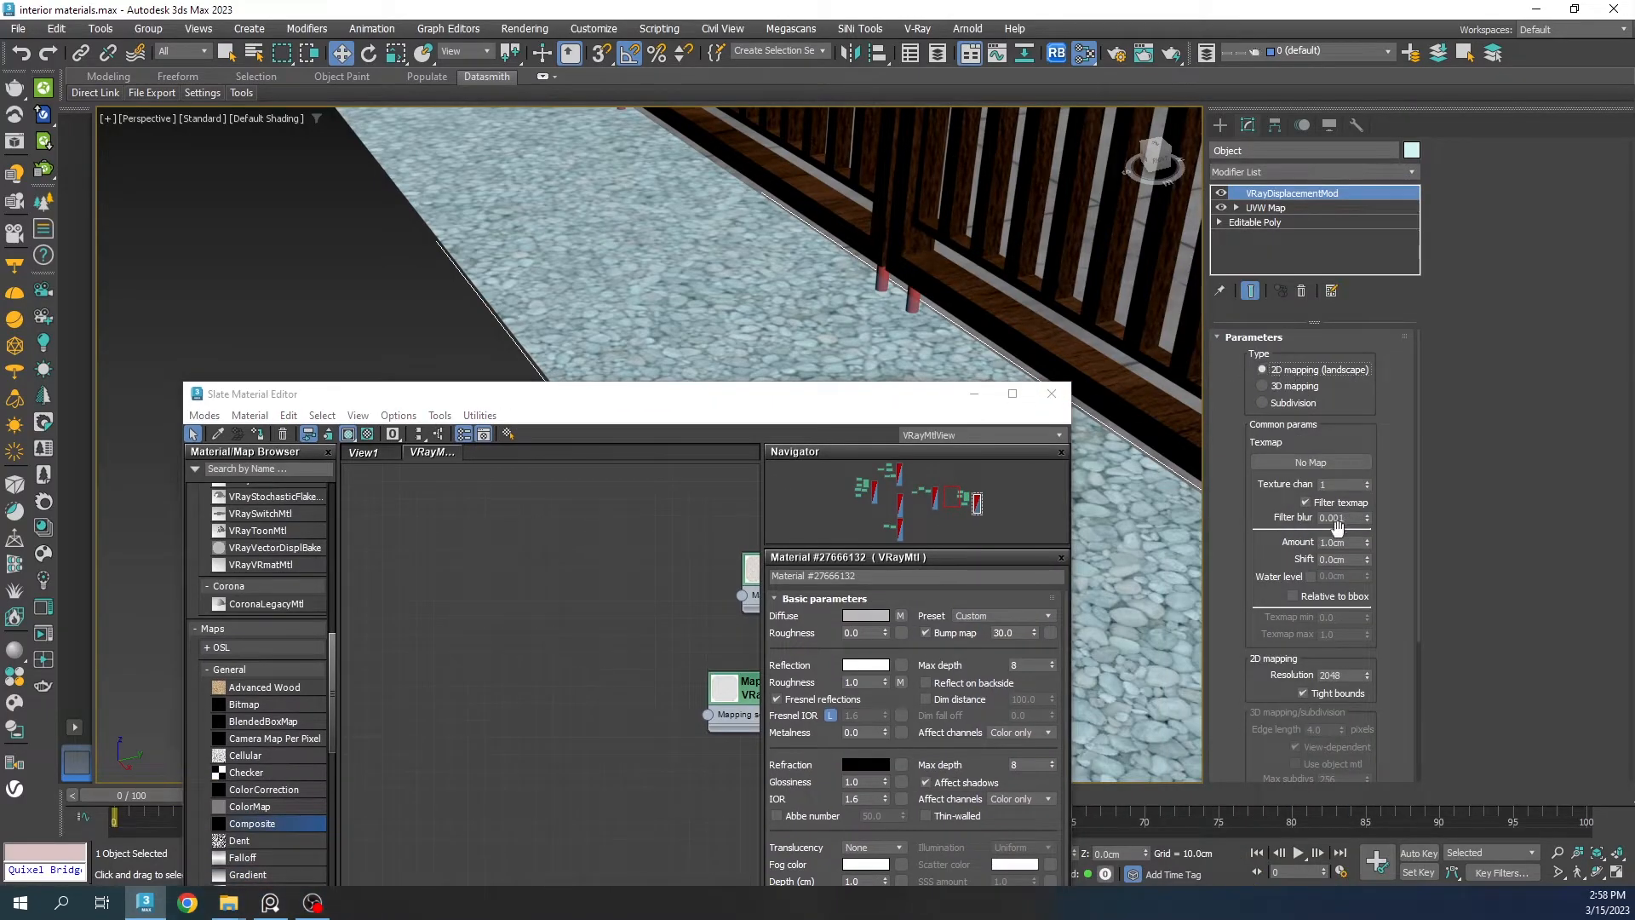
middle_click_drag(690, 688, 519, 528)
middle_click_drag(611, 589, 485, 385)
left_click_drag(615, 544, 619, 677, "shift")
double_click(620, 684)
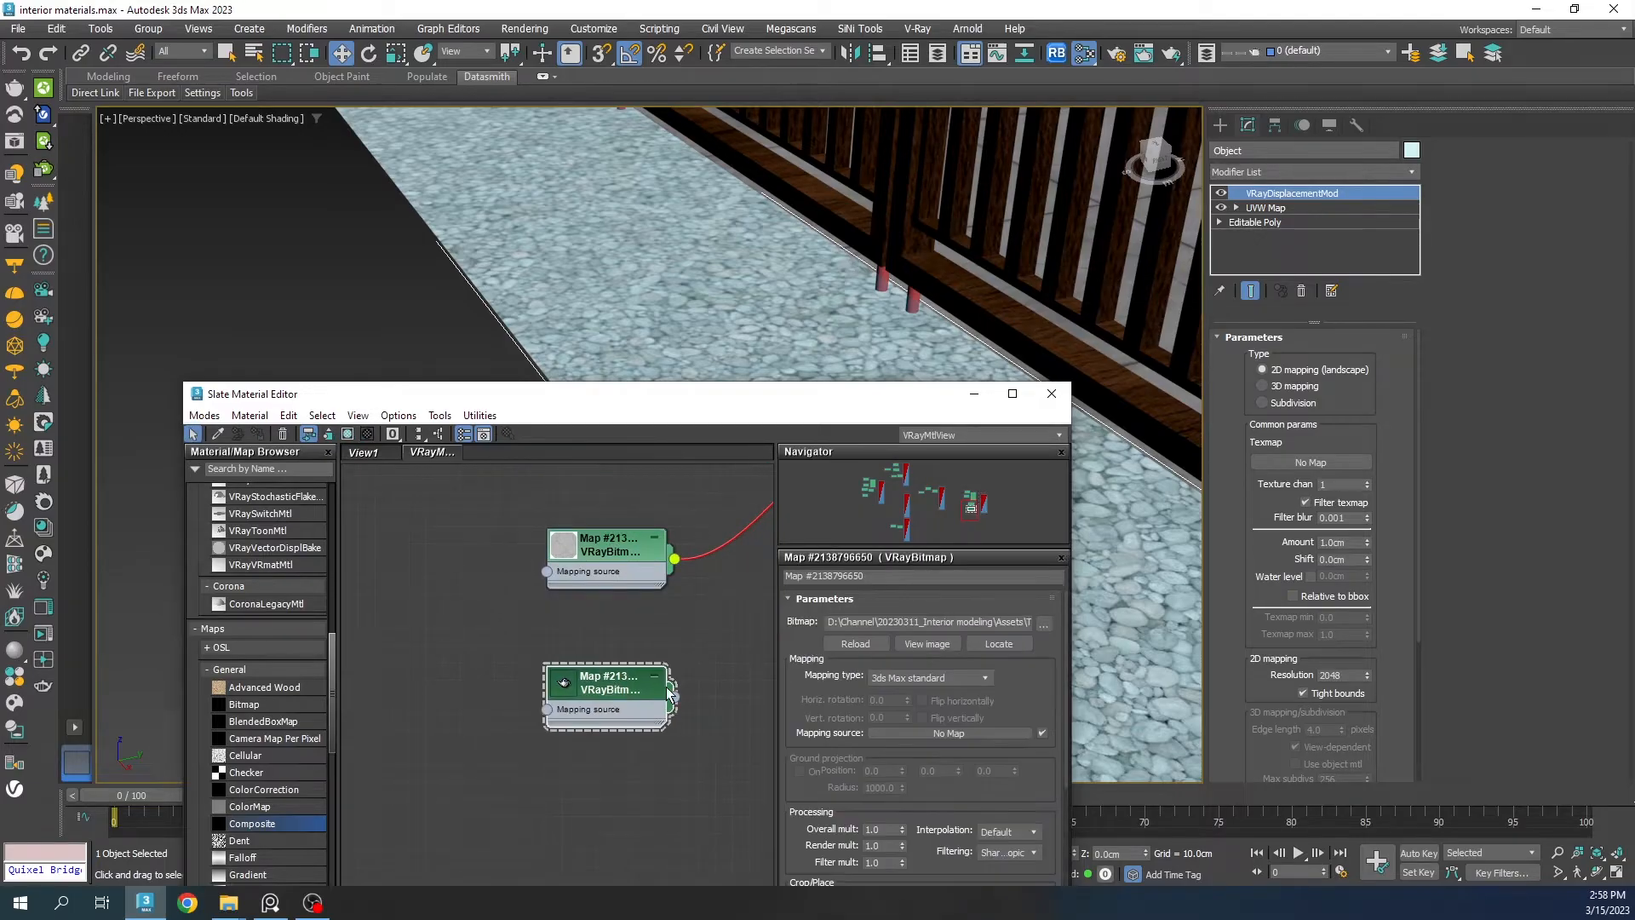
Step: Load the gravel displacement image into the copied bitmap and use it as an instance for the displacement modifier's Texmap
left_click(1042, 629)
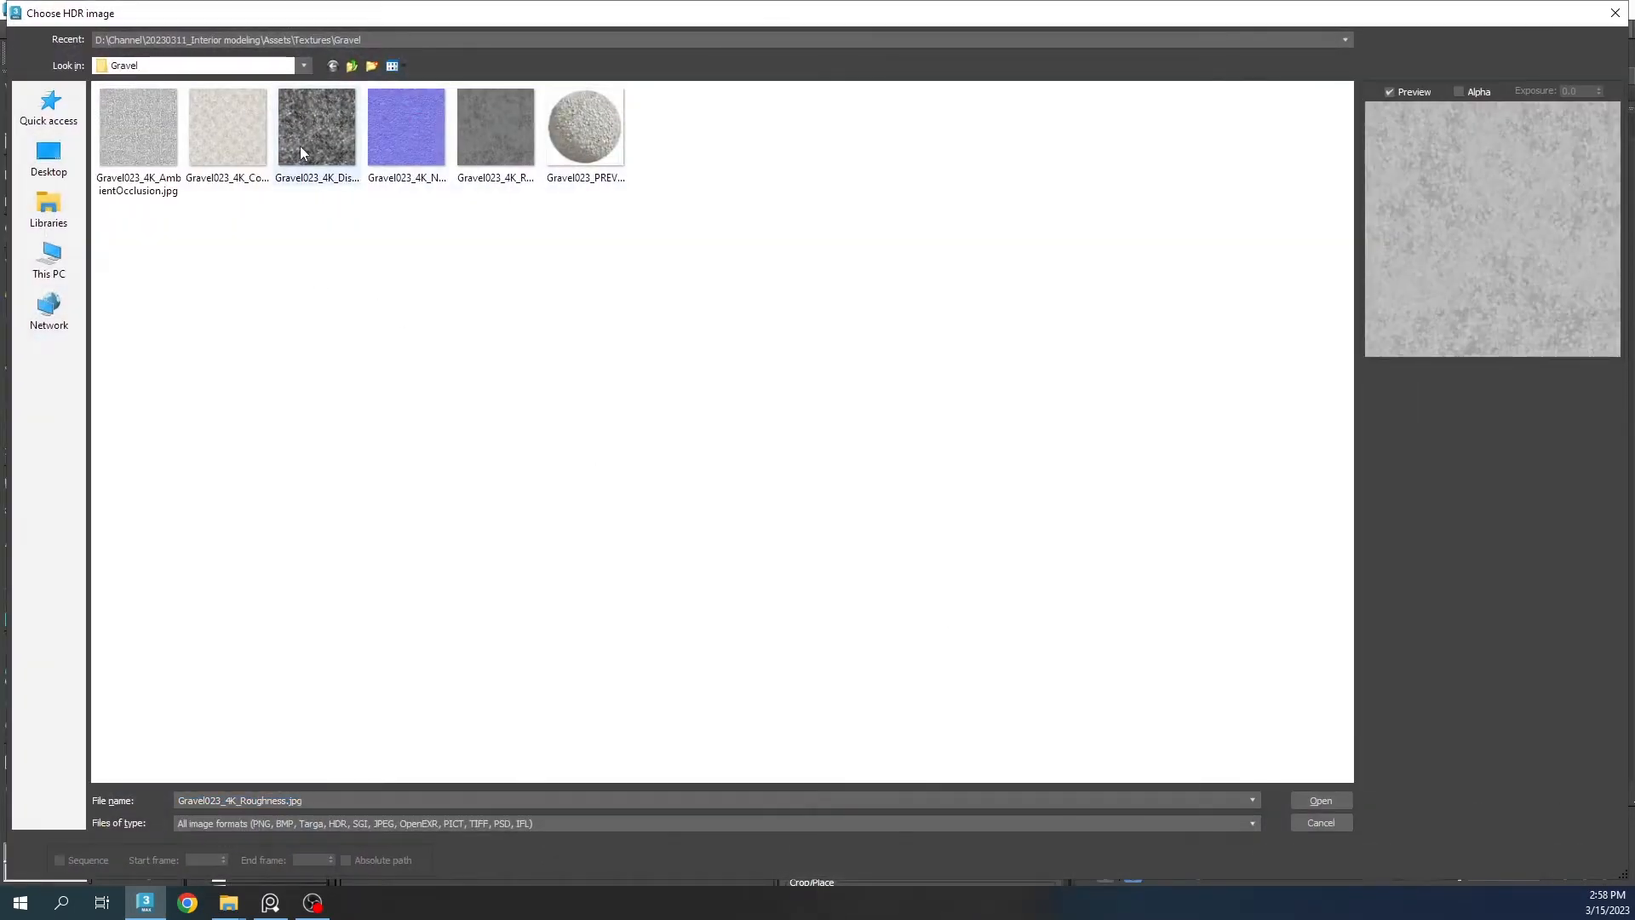
left_click(320, 141)
double_click(332, 137)
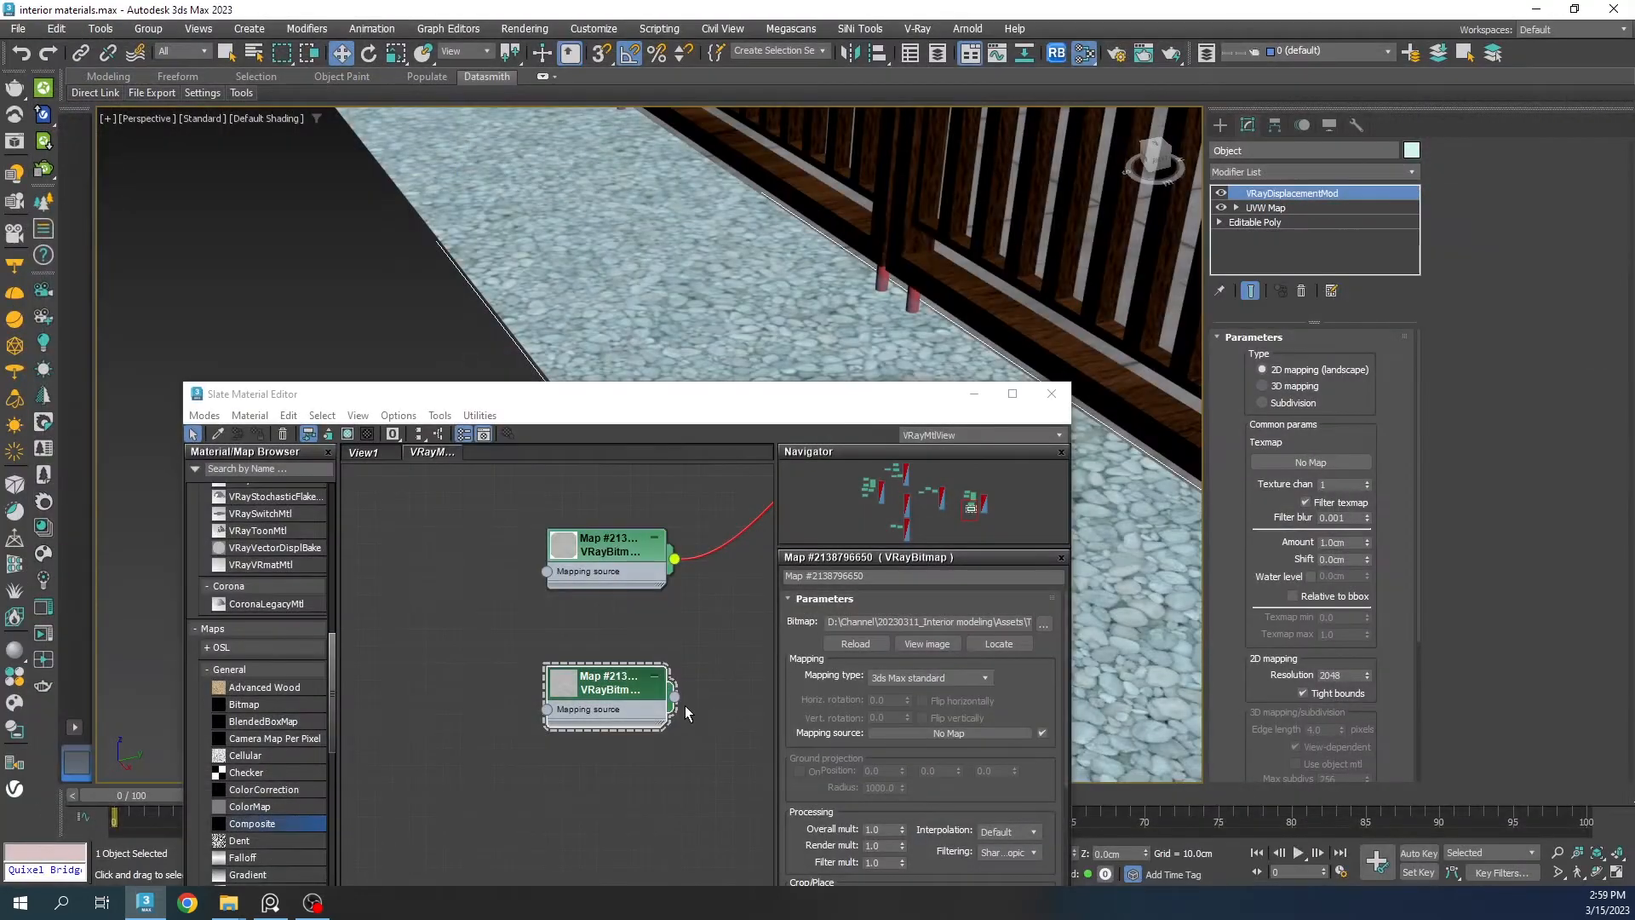
left_click_drag(674, 696, 1300, 463)
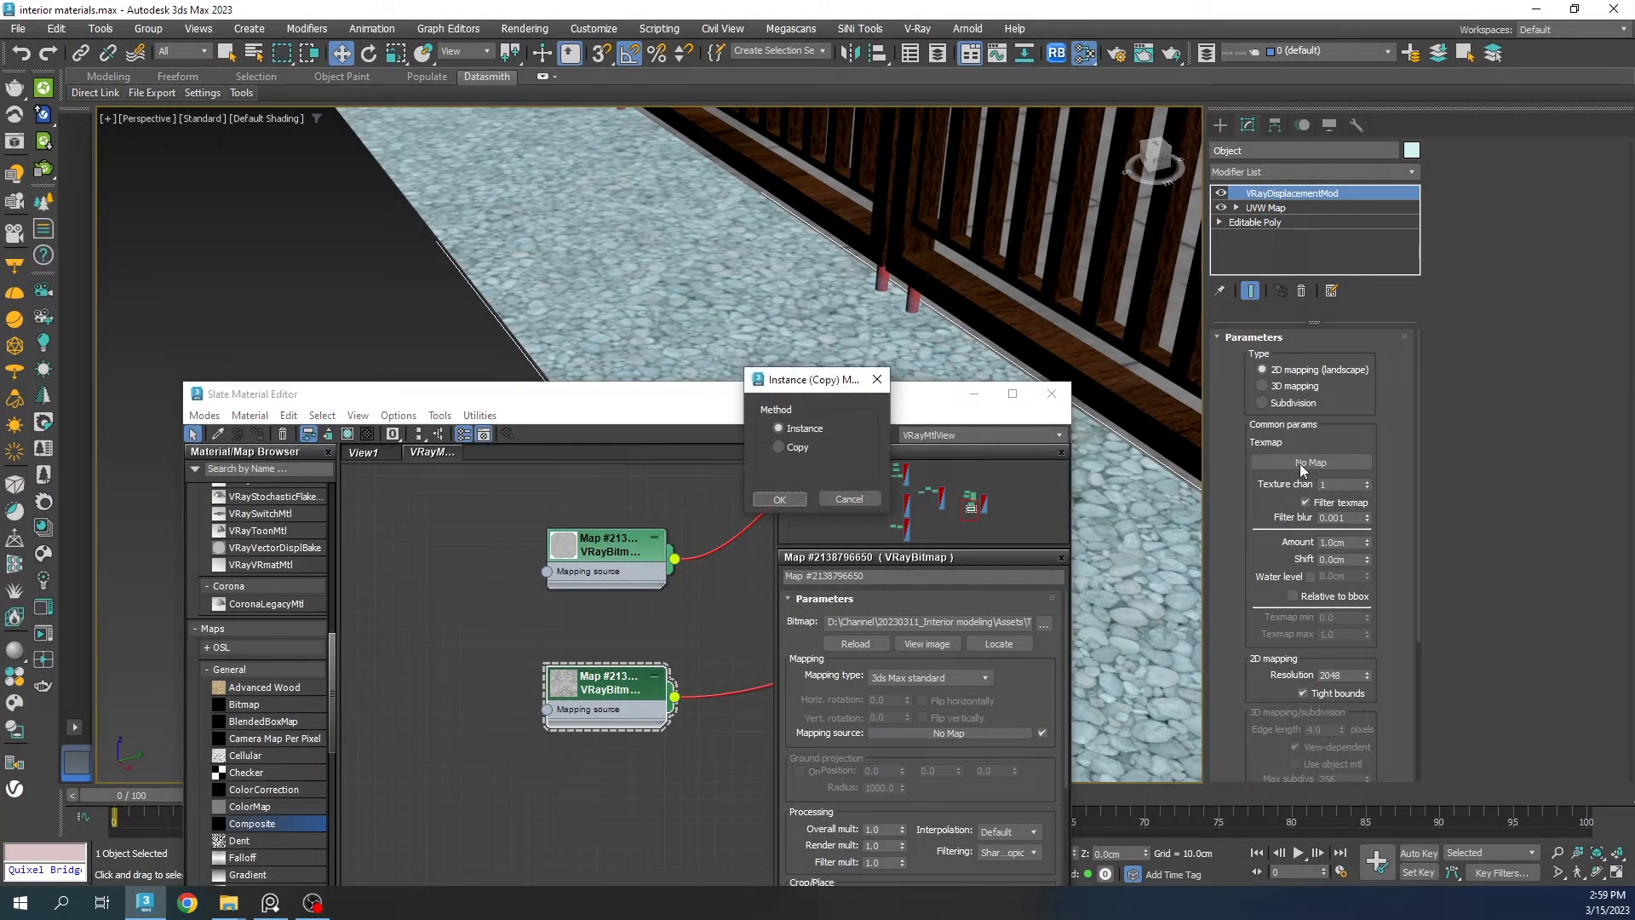
key("Return")
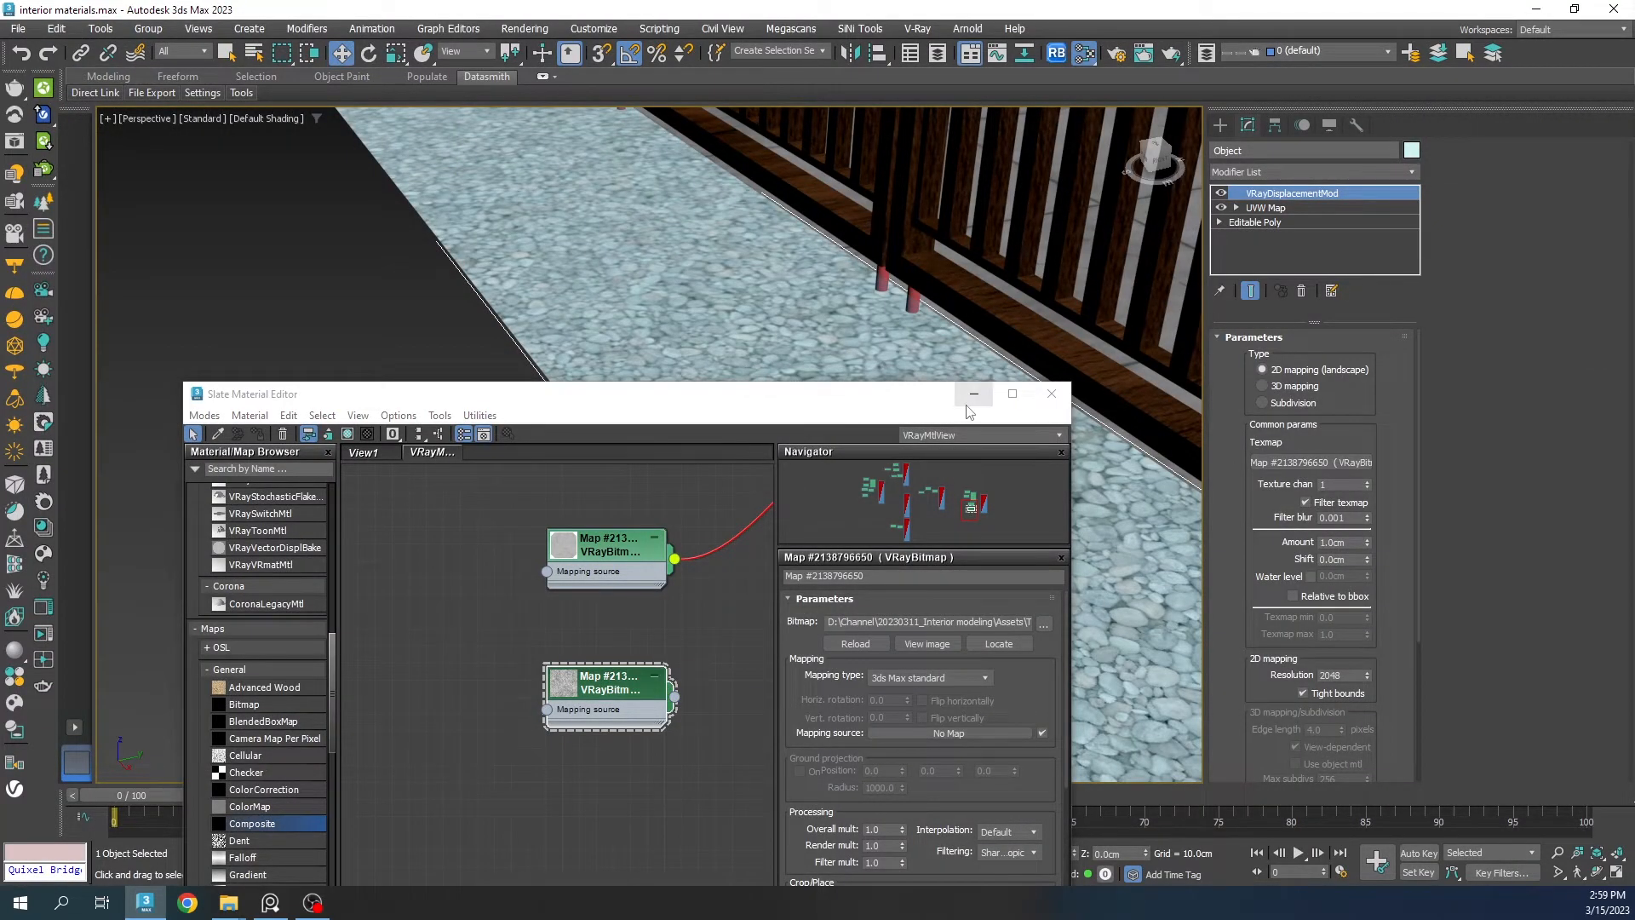
Step: Select all the small red cylinders under the fence posts as similar objects and isolate them
left_click_drag(875, 394, 838, 535)
left_click(911, 300)
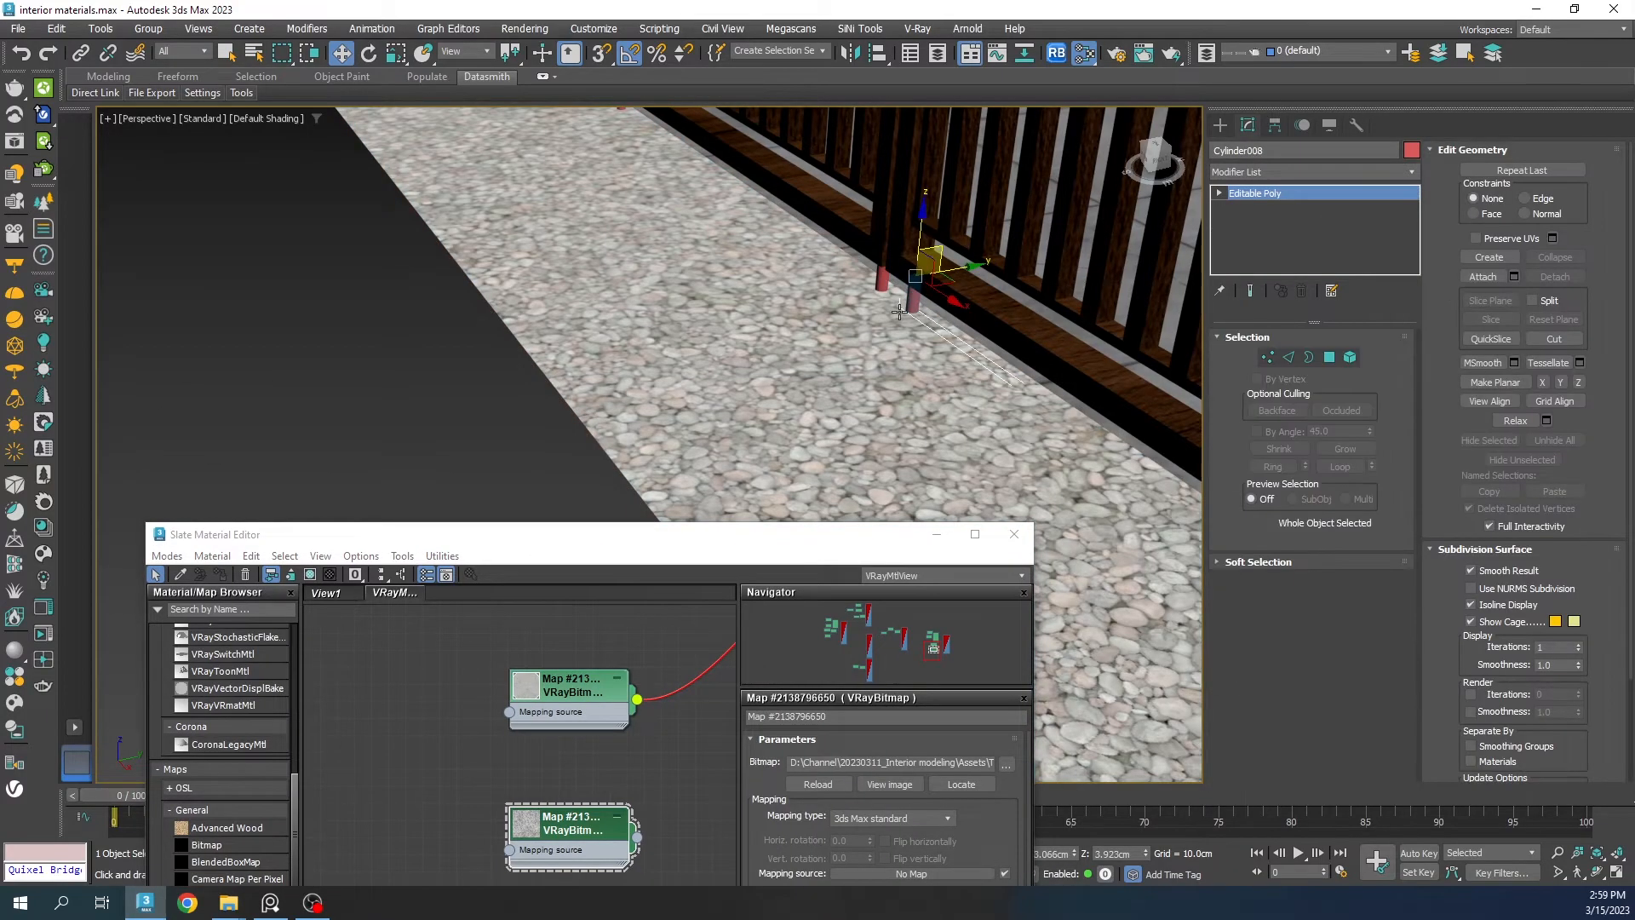
scroll(901, 308, "down", 3)
left_click(56, 28)
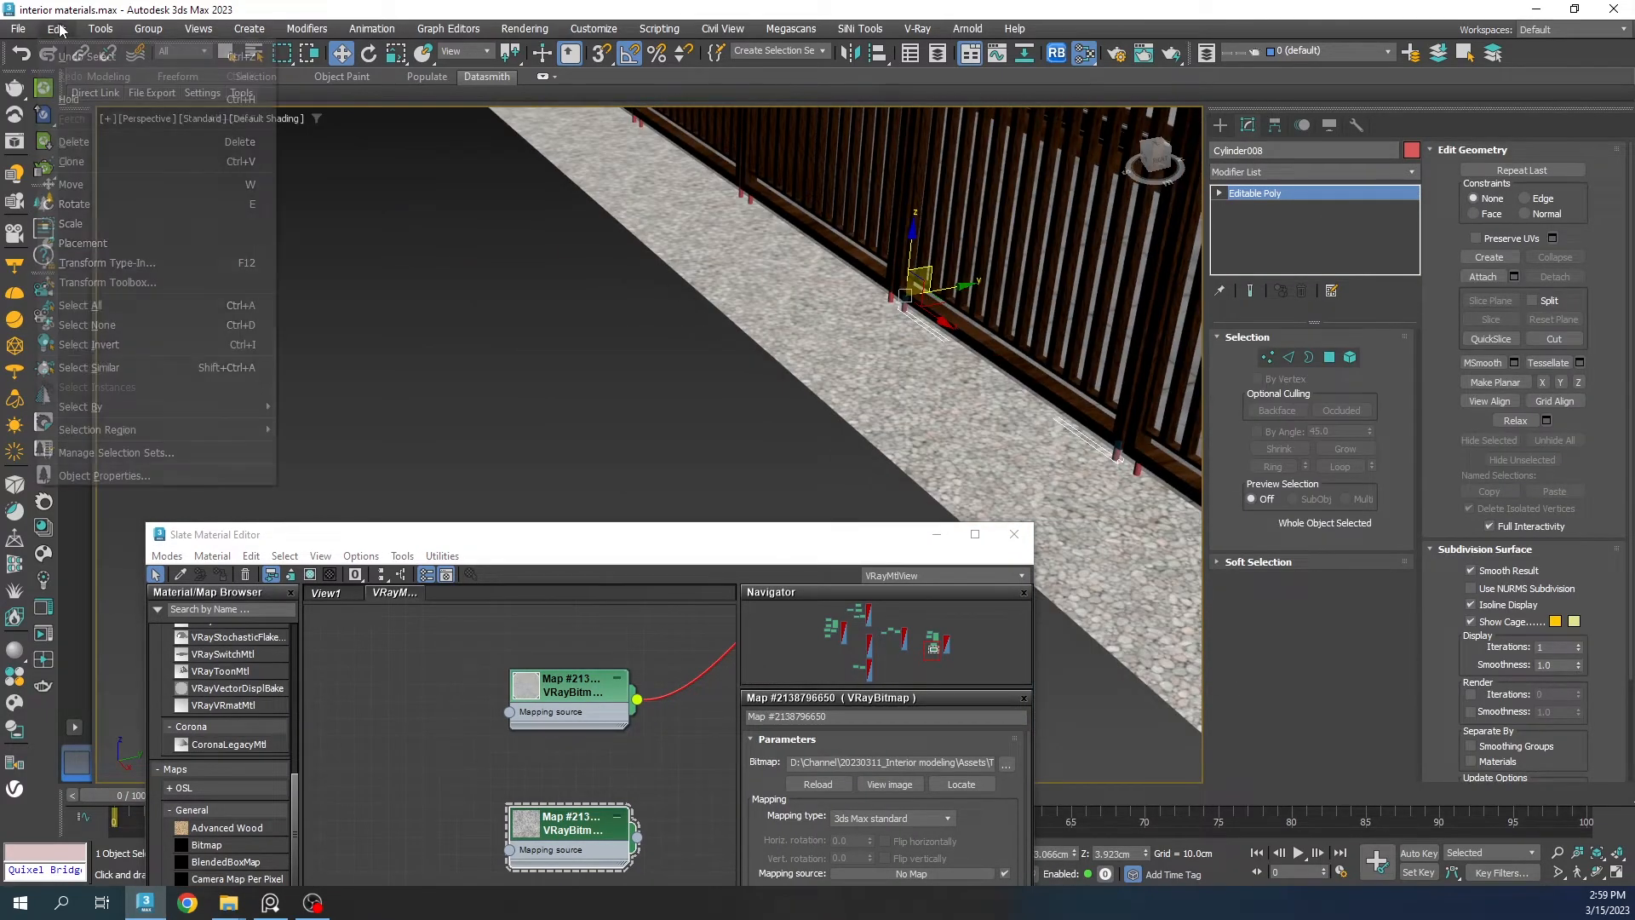
left_click(111, 373)
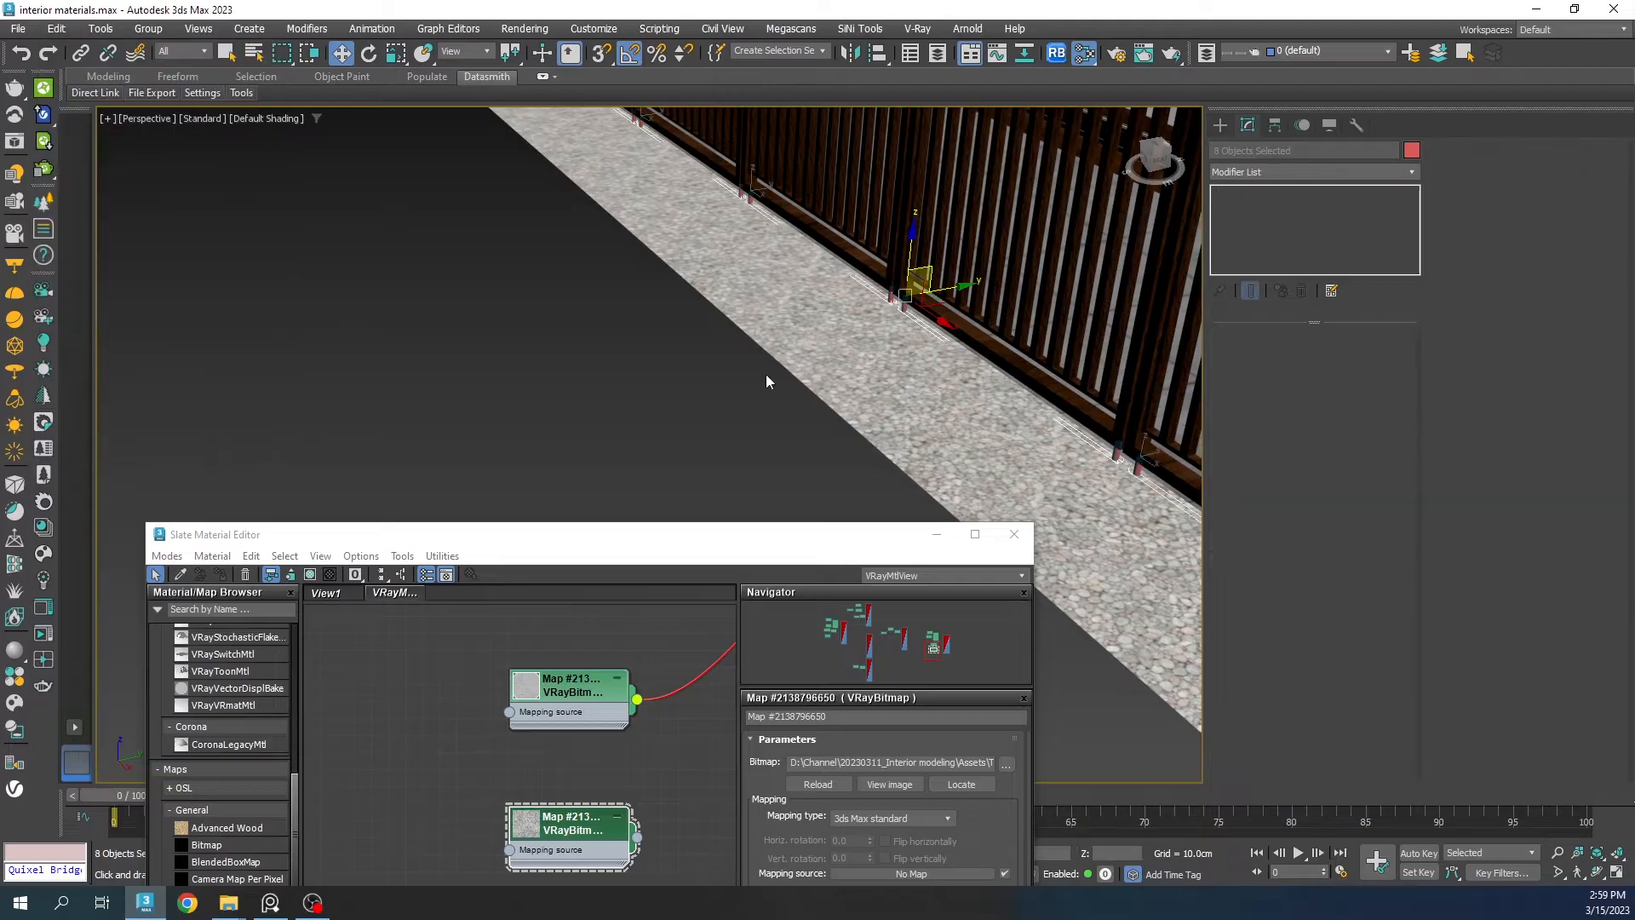
key("alt+q")
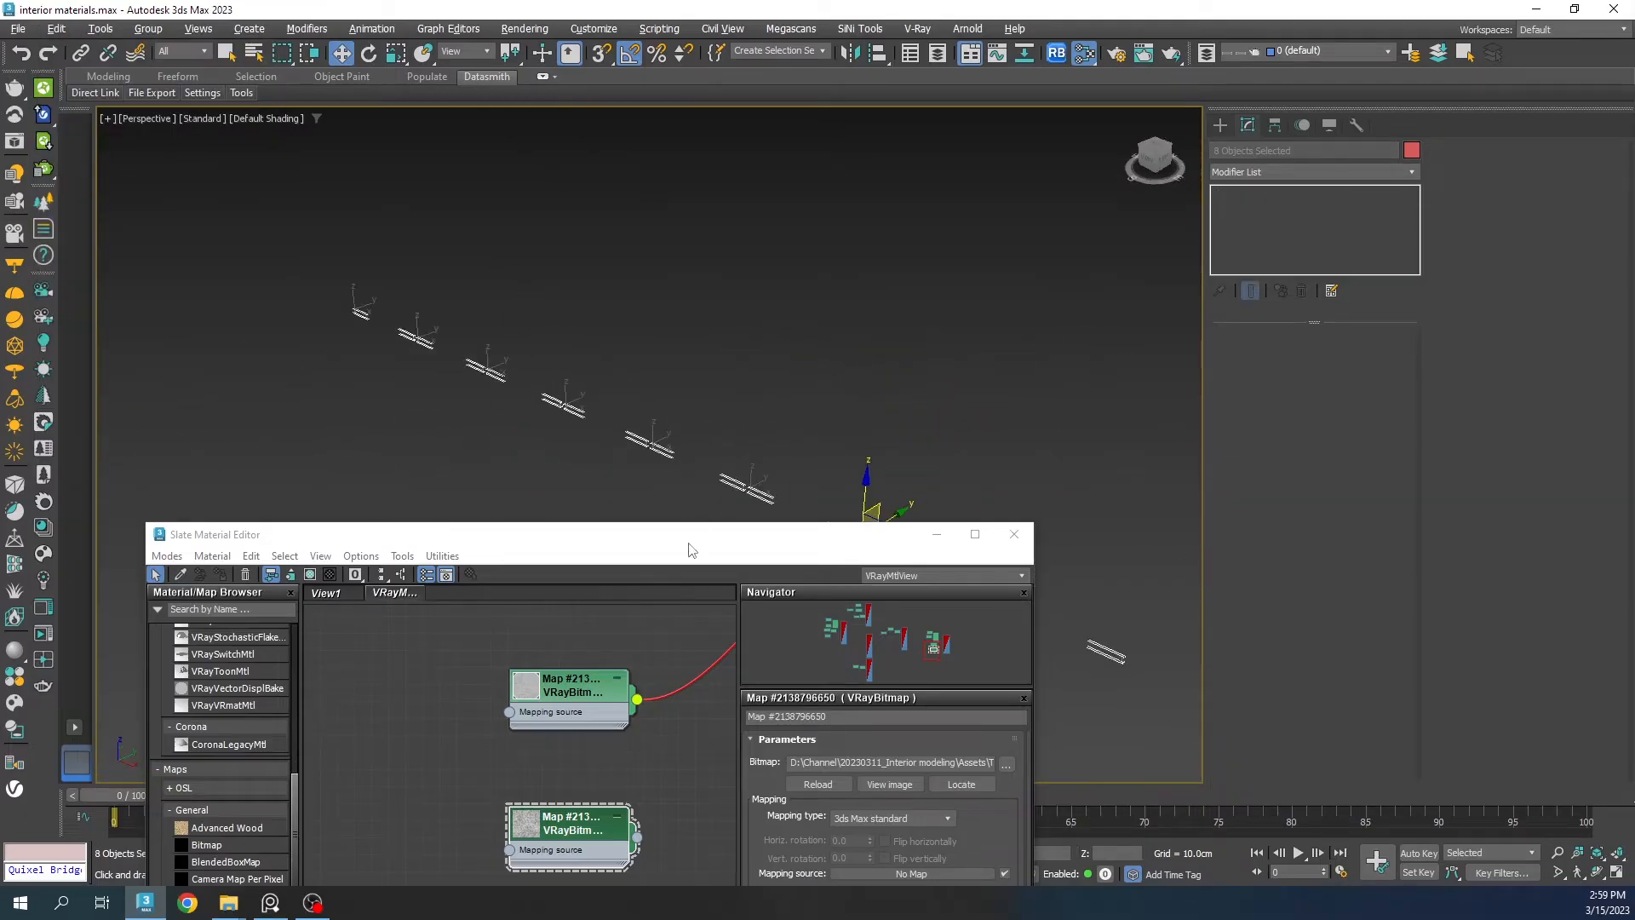
Step: Create a new VRayMtl in an empty part of the node view and apply the Iron preset to it
left_click_drag(689, 541, 892, 295)
middle_click_drag(686, 530, 669, 281)
middle_click_drag(734, 612, 682, 402)
right_click(679, 400)
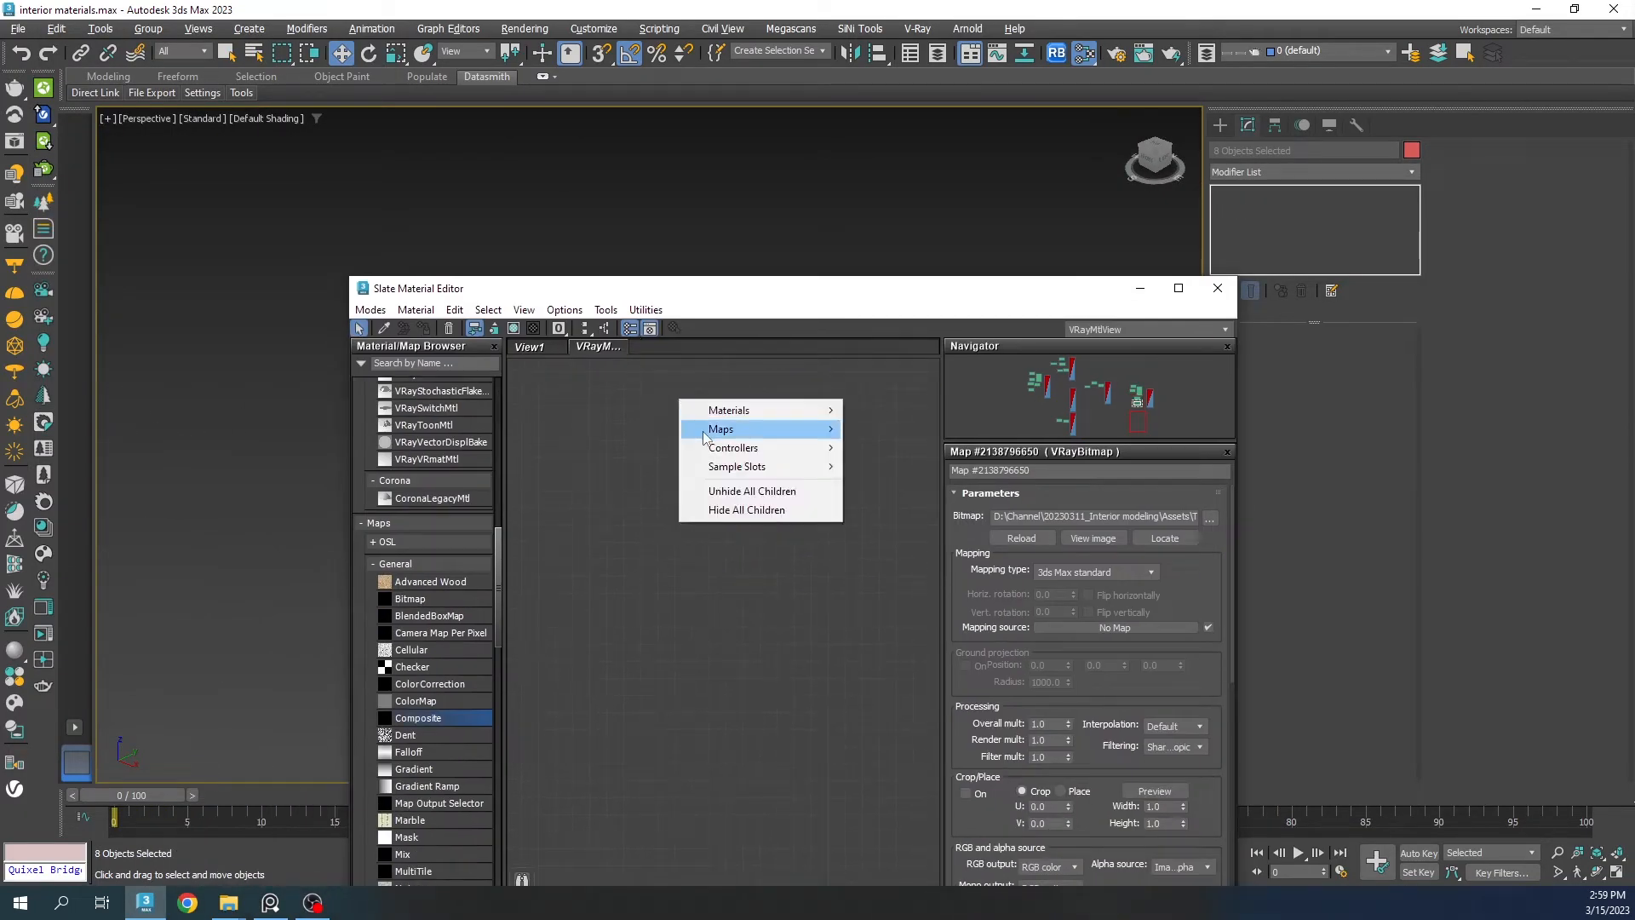
mouse_move(709, 411)
mouse_move(912, 449)
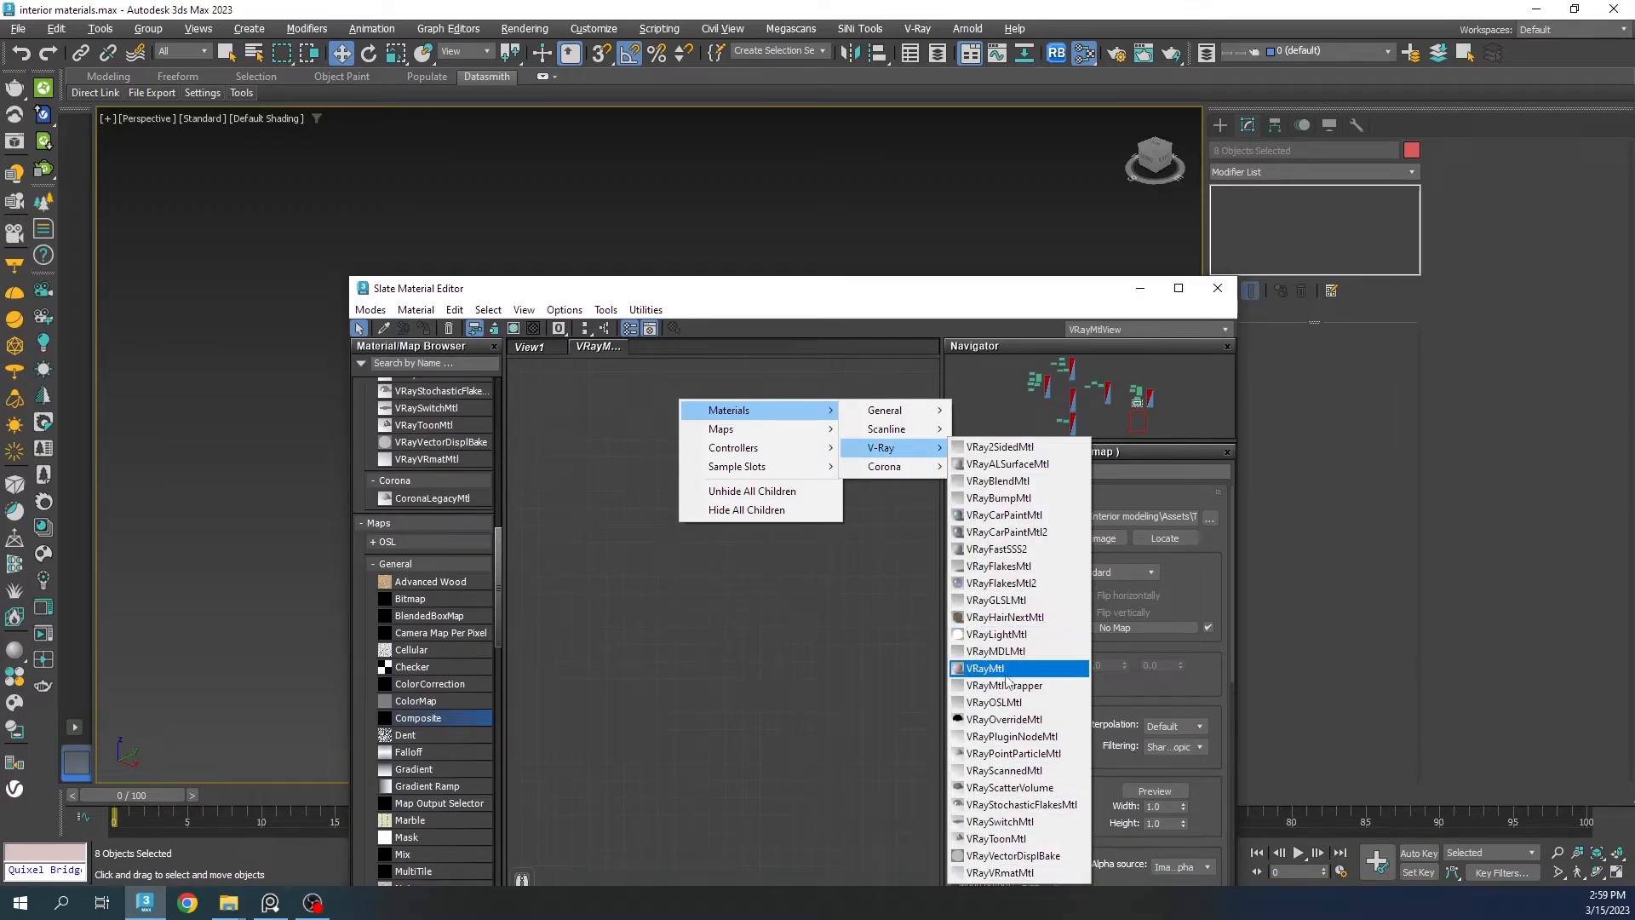
left_click(997, 668)
left_click(1139, 511)
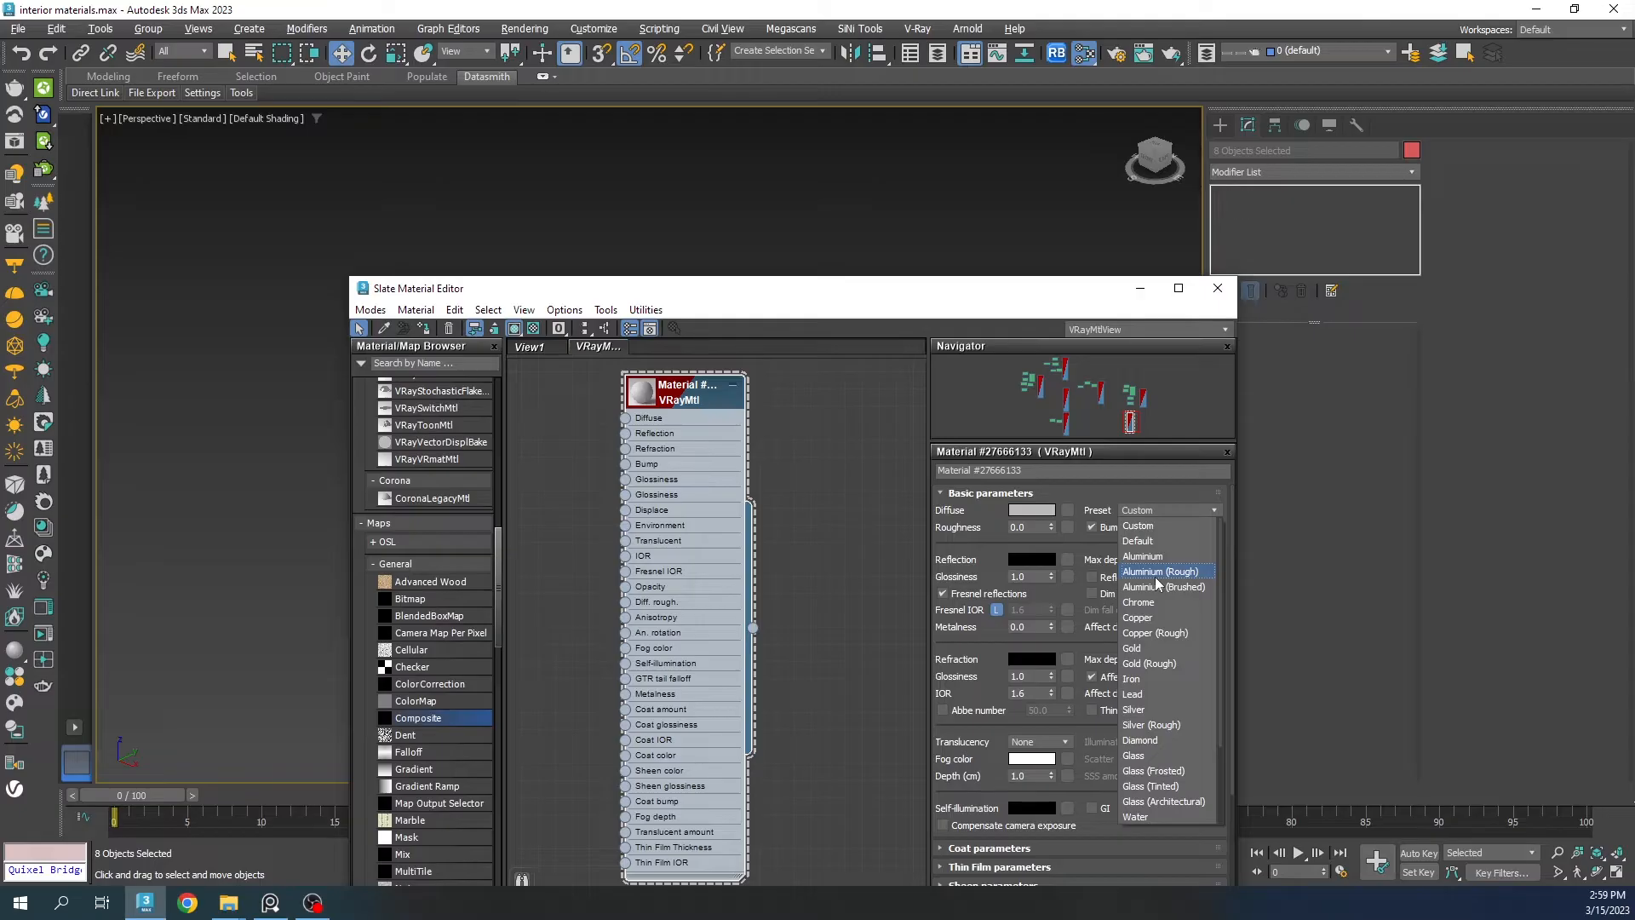
left_click(1133, 679)
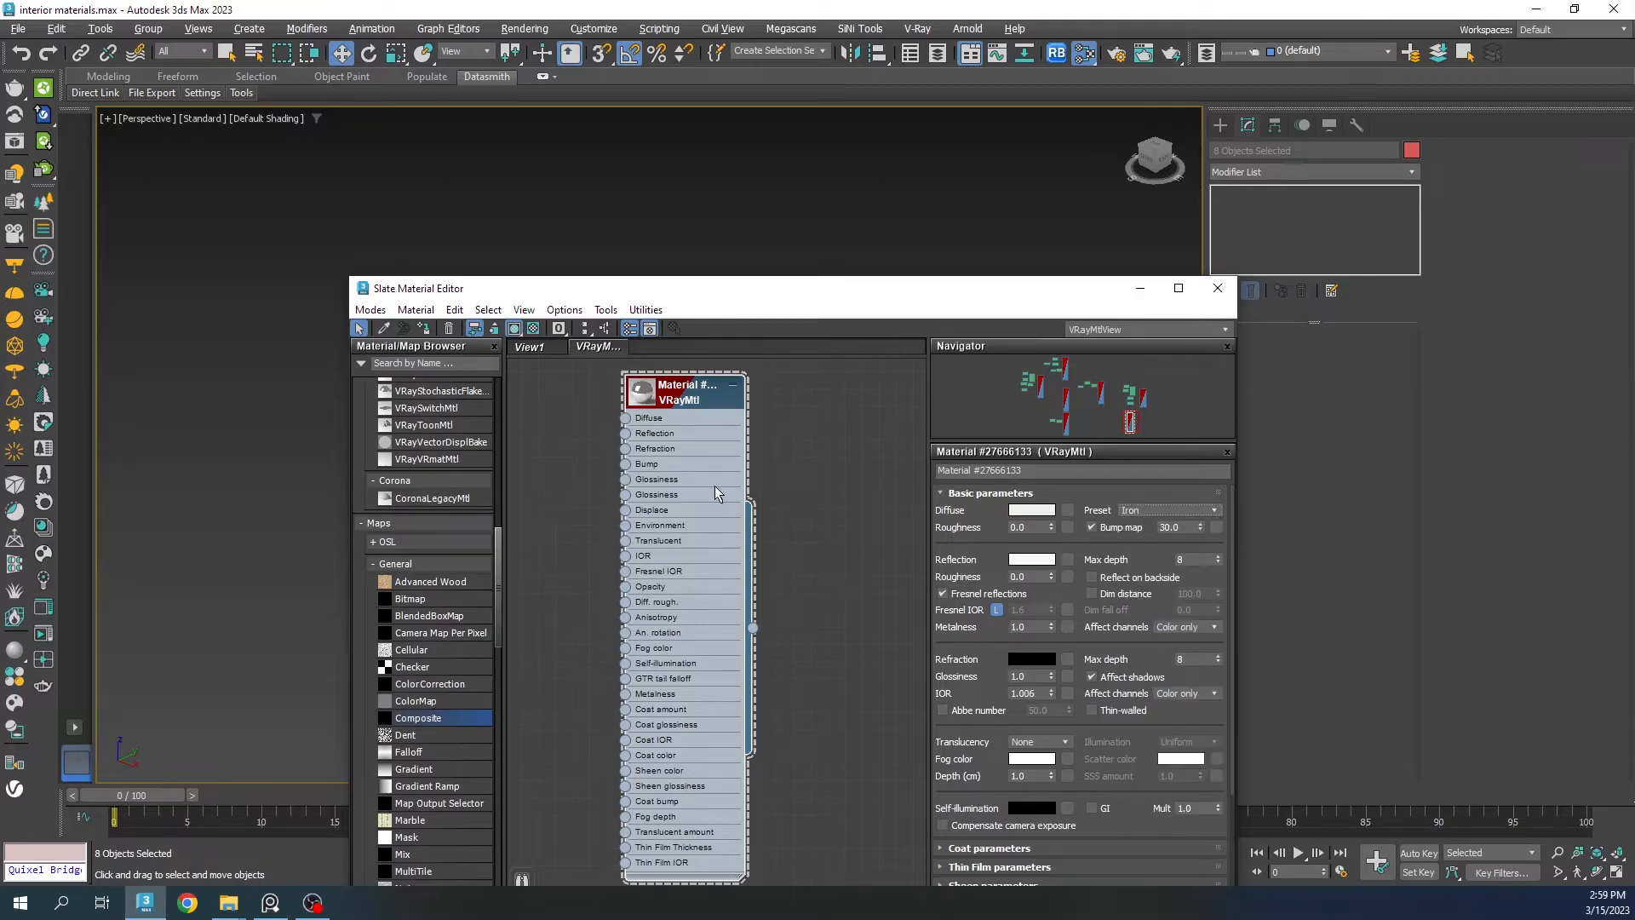
Step: Enlarge the iron material's preview, assign the material to the isolated cylinders, and end isolation
left_click(649, 388)
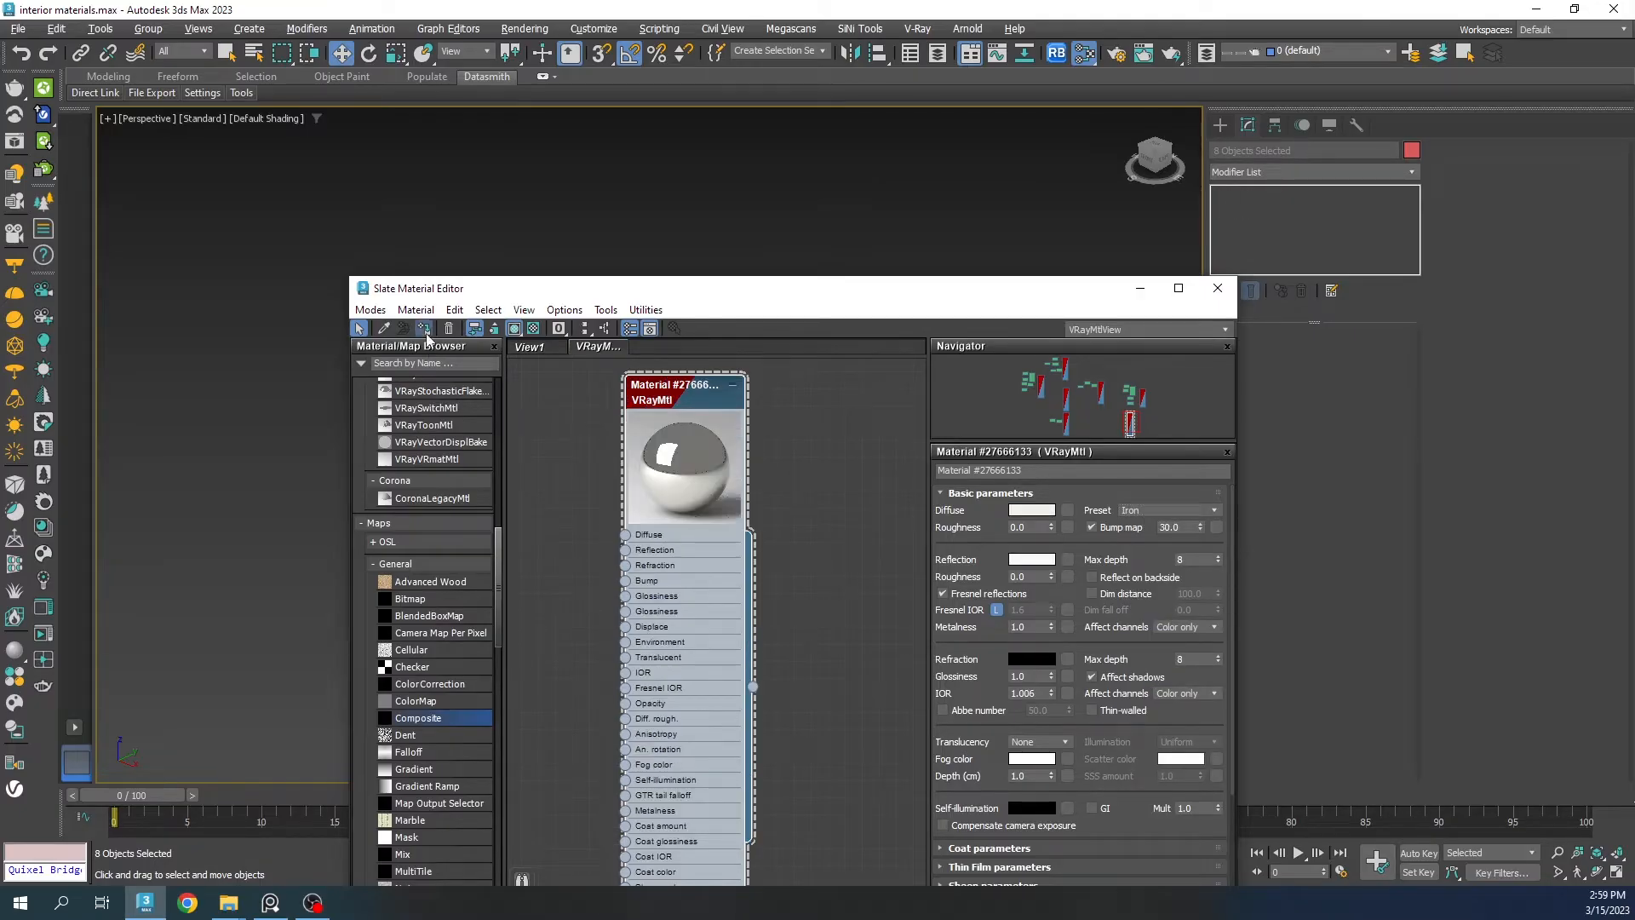
left_click(1140, 295)
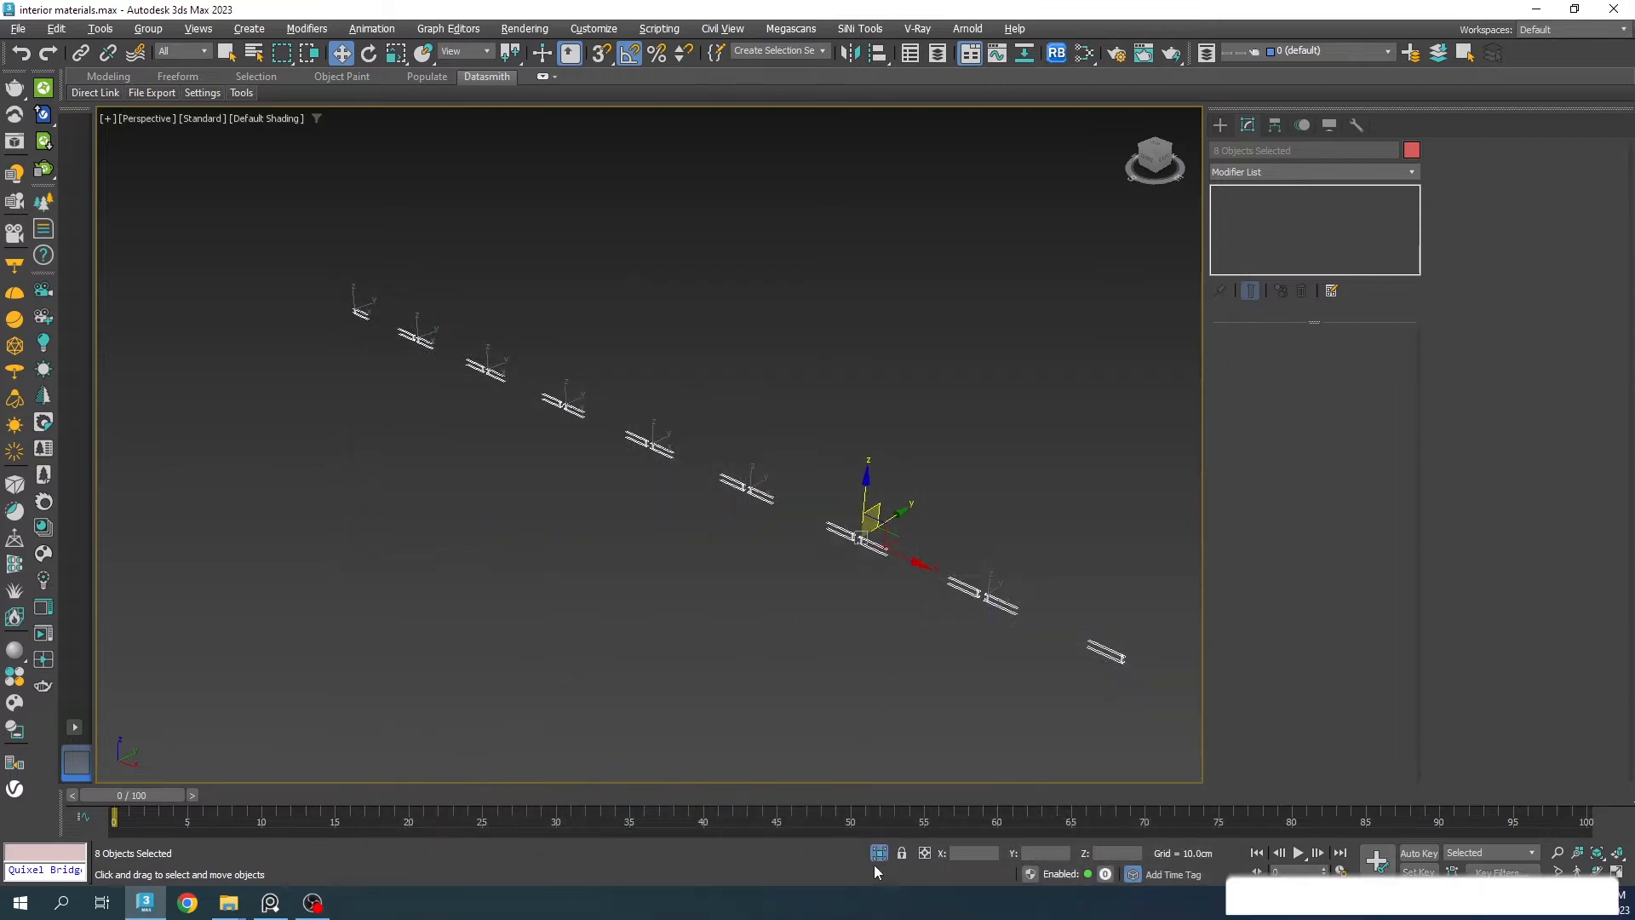
left_click(876, 853)
Step: Select the flat roof slab above the slatted facade and sample the white side wall's material into the node view
scroll(797, 401, "down", 10)
middle_click_drag(818, 366, 963, 351, "alt")
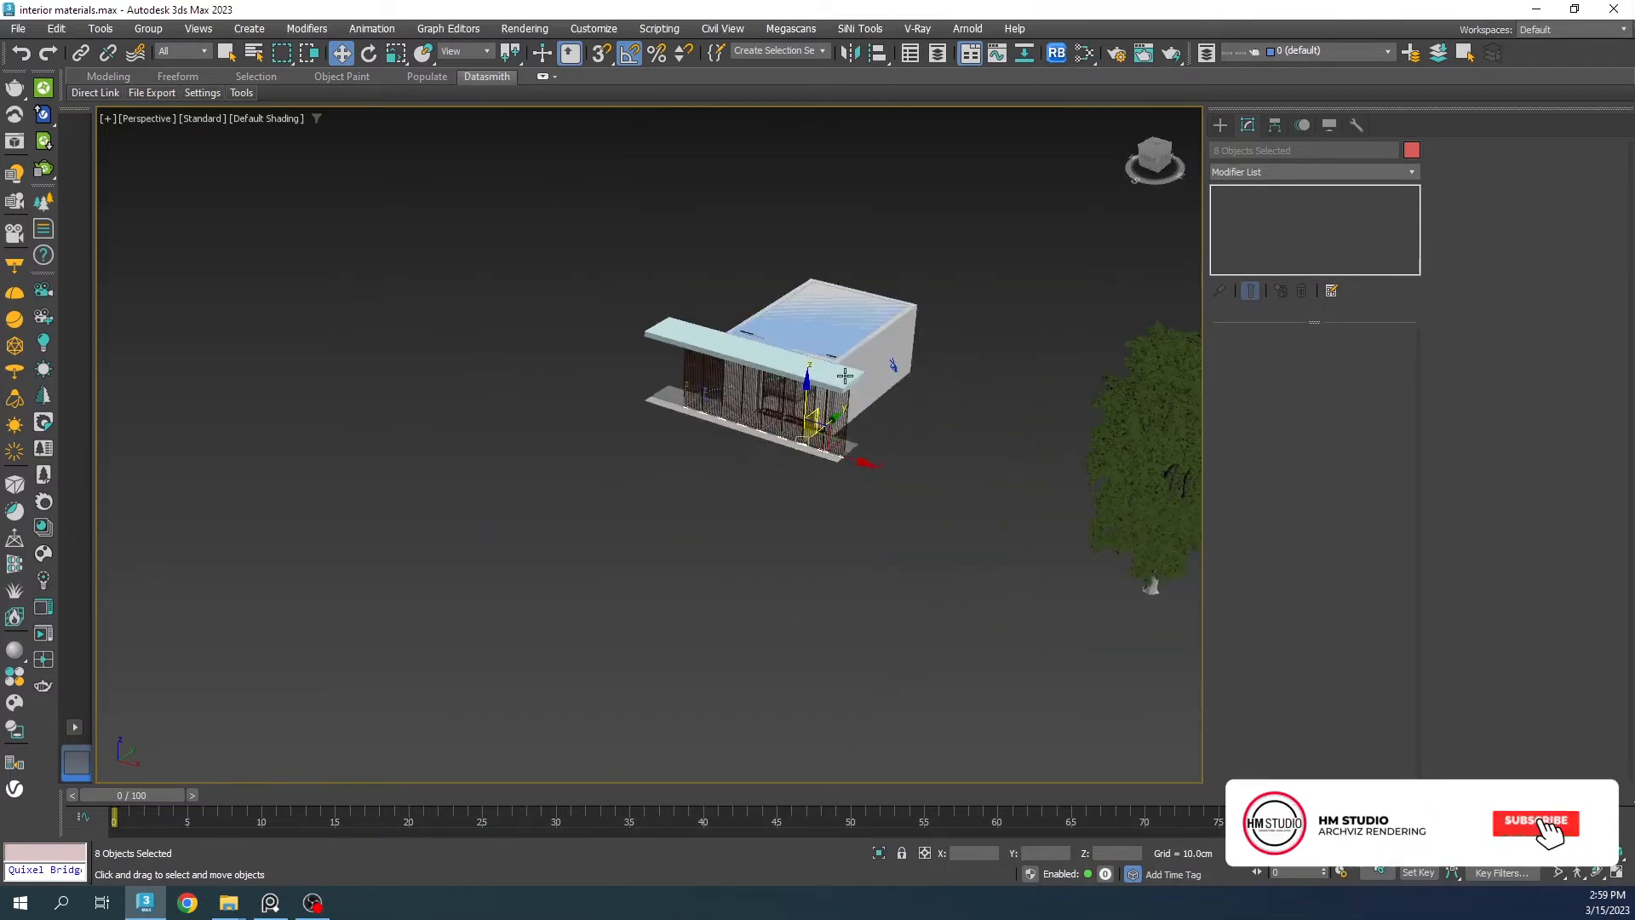
scroll(833, 373, "up", 3)
middle_click_drag(833, 373, 943, 413, "alt")
scroll(830, 320, "up", 6)
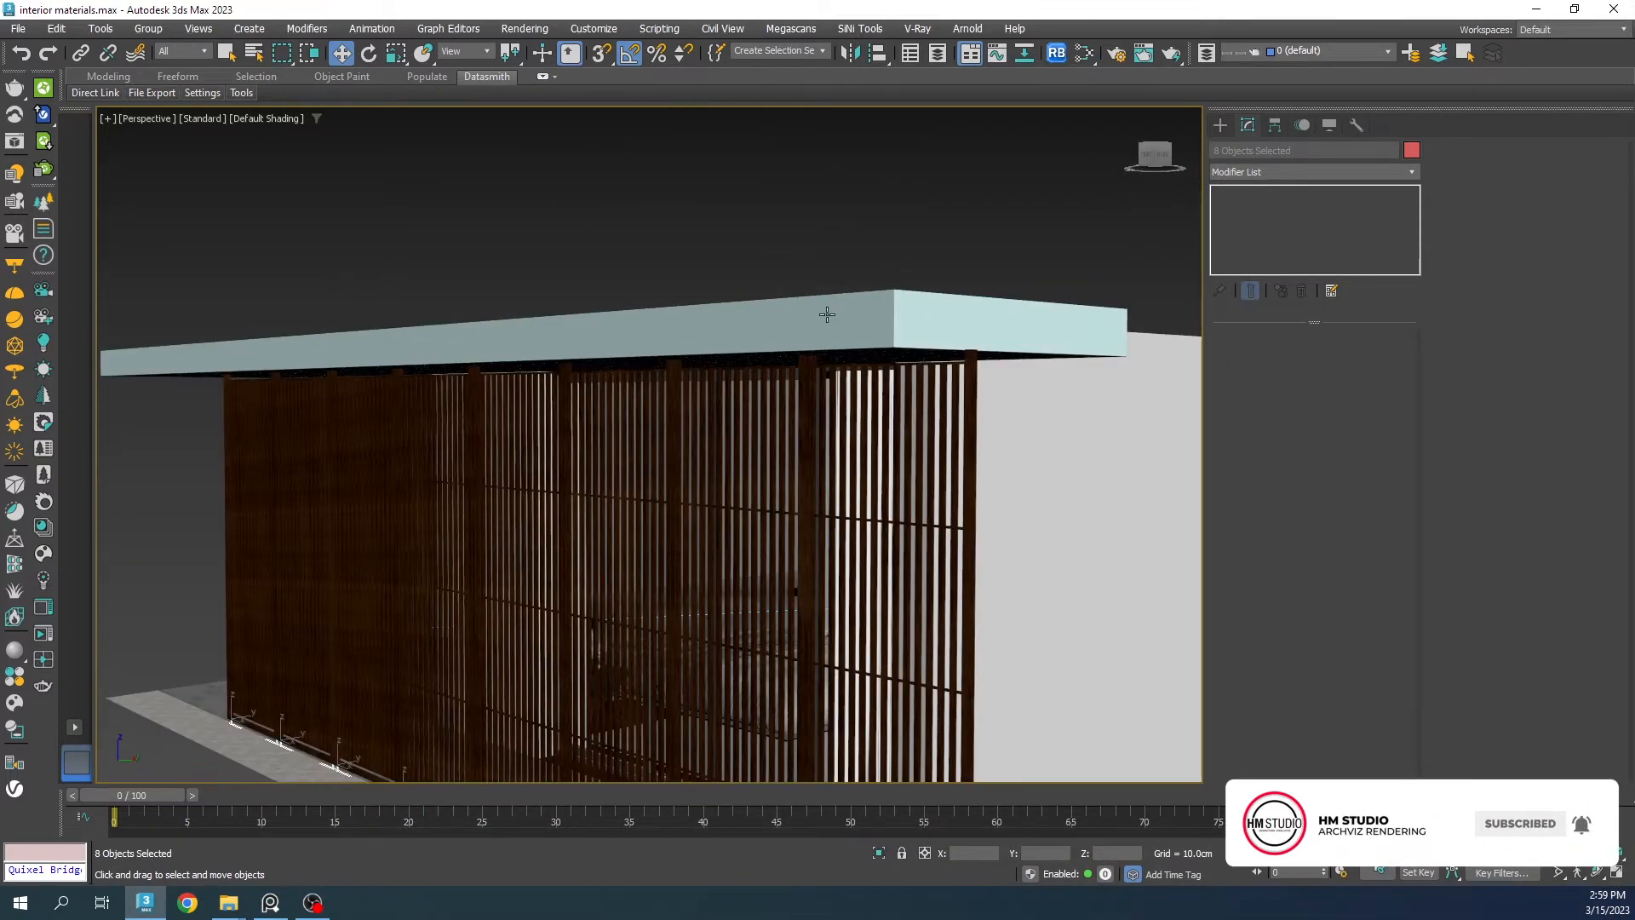
left_click(846, 312)
middle_click_drag(846, 311, 533, 369)
key("m")
left_click_drag(680, 290, 1170, 297)
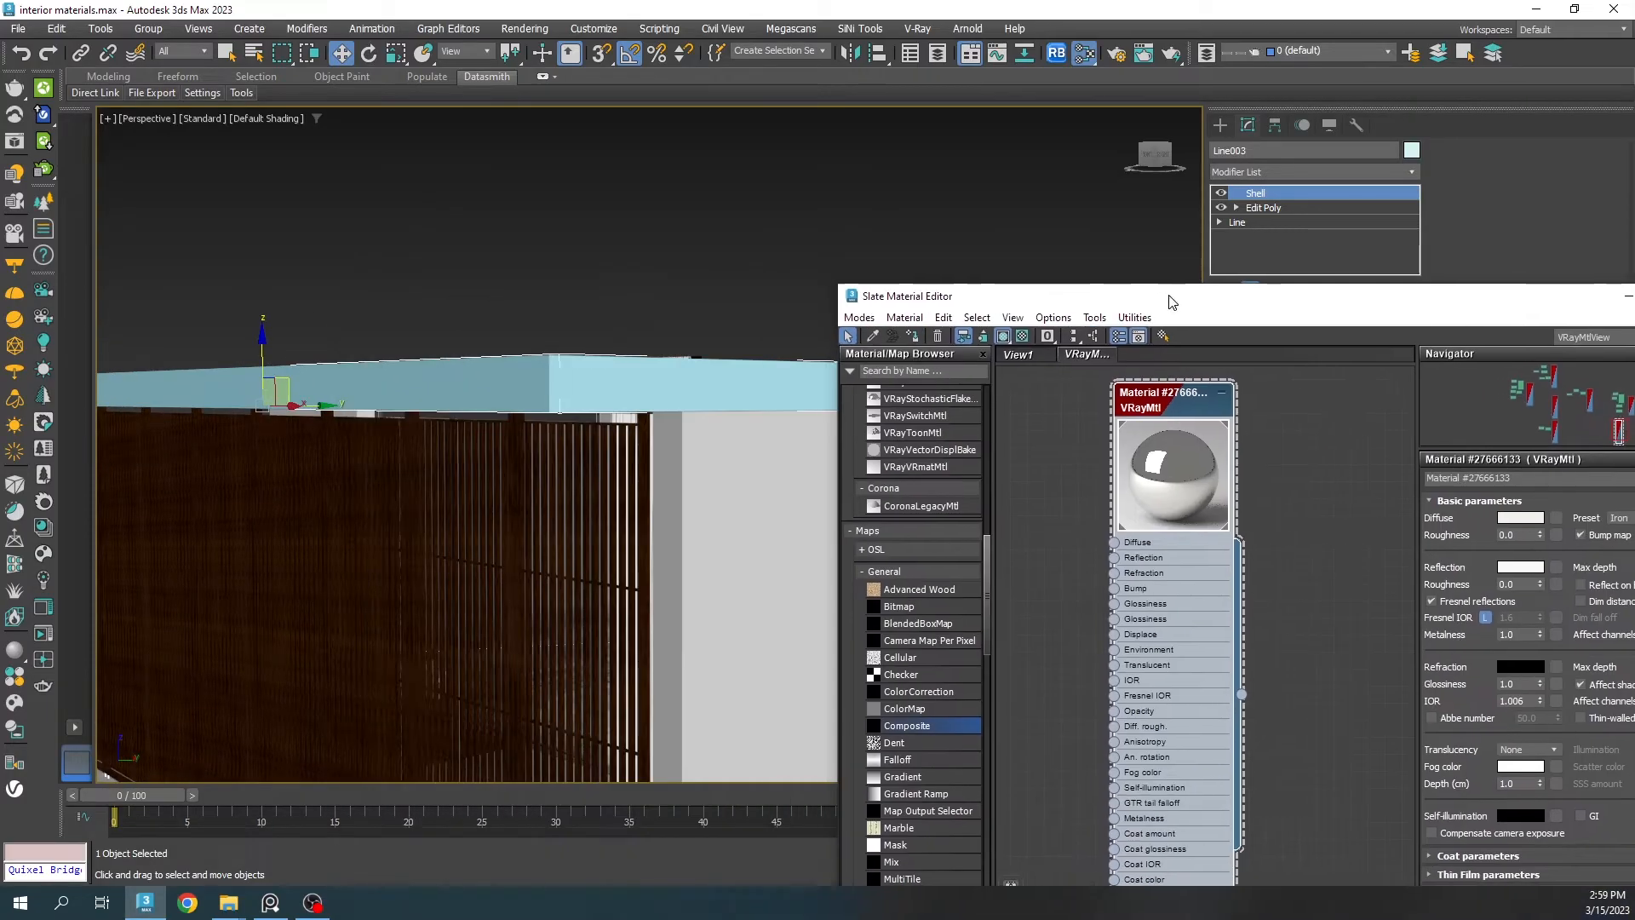
left_click(871, 338)
left_click(740, 434)
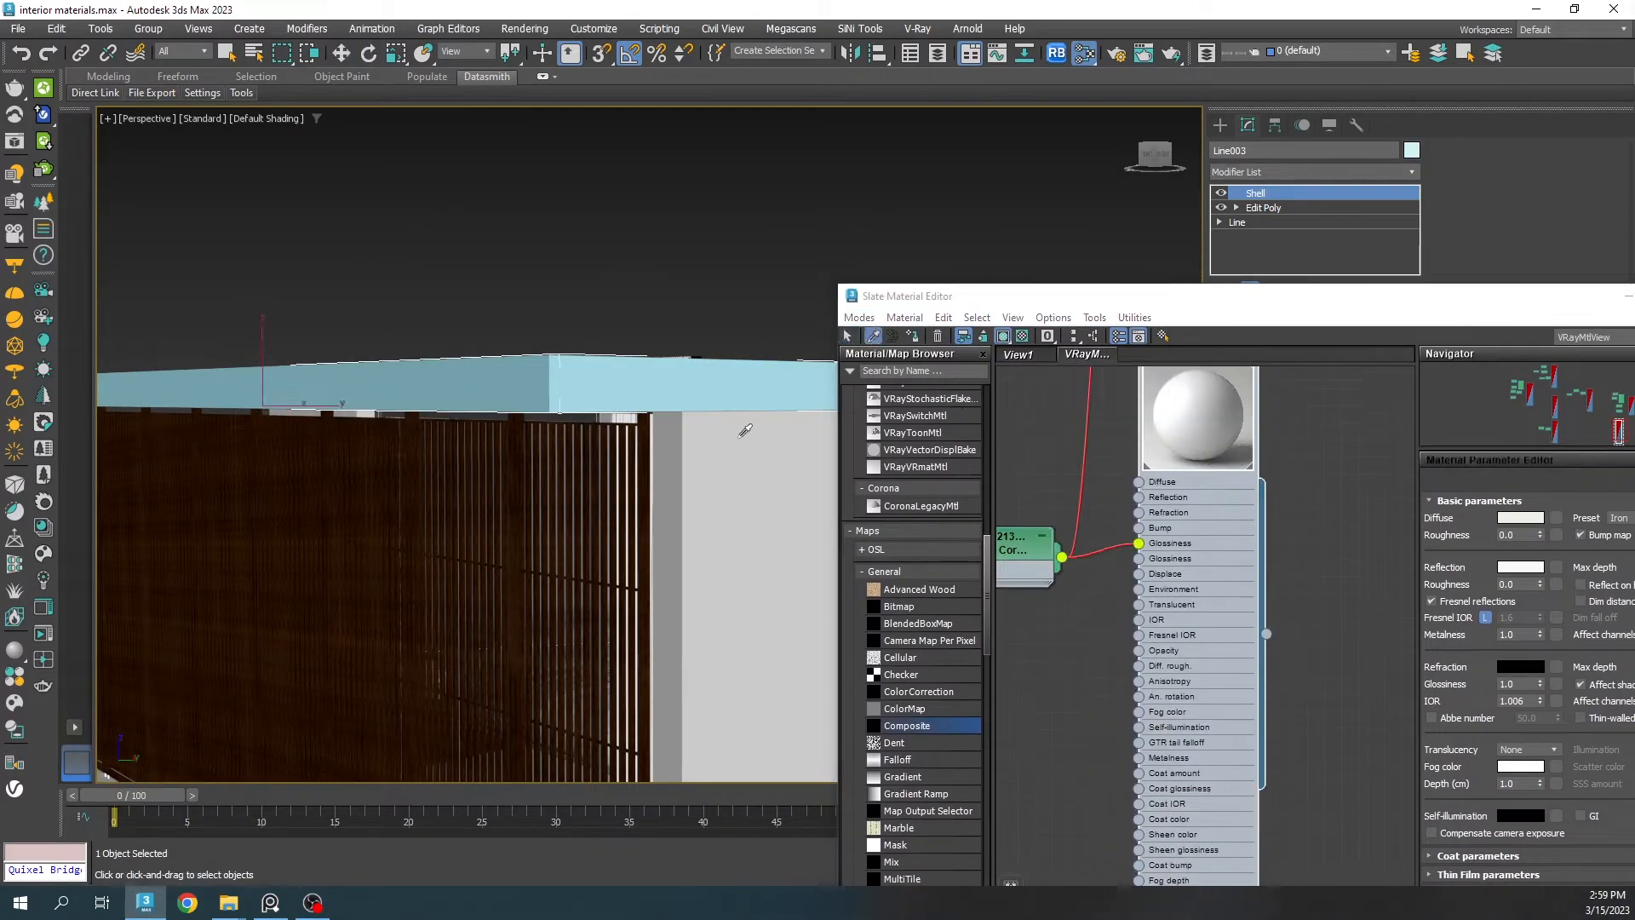
left_click(1193, 505)
Step: Assign the sampled white wall material to the roof slab and put the material editor away
left_click(696, 393)
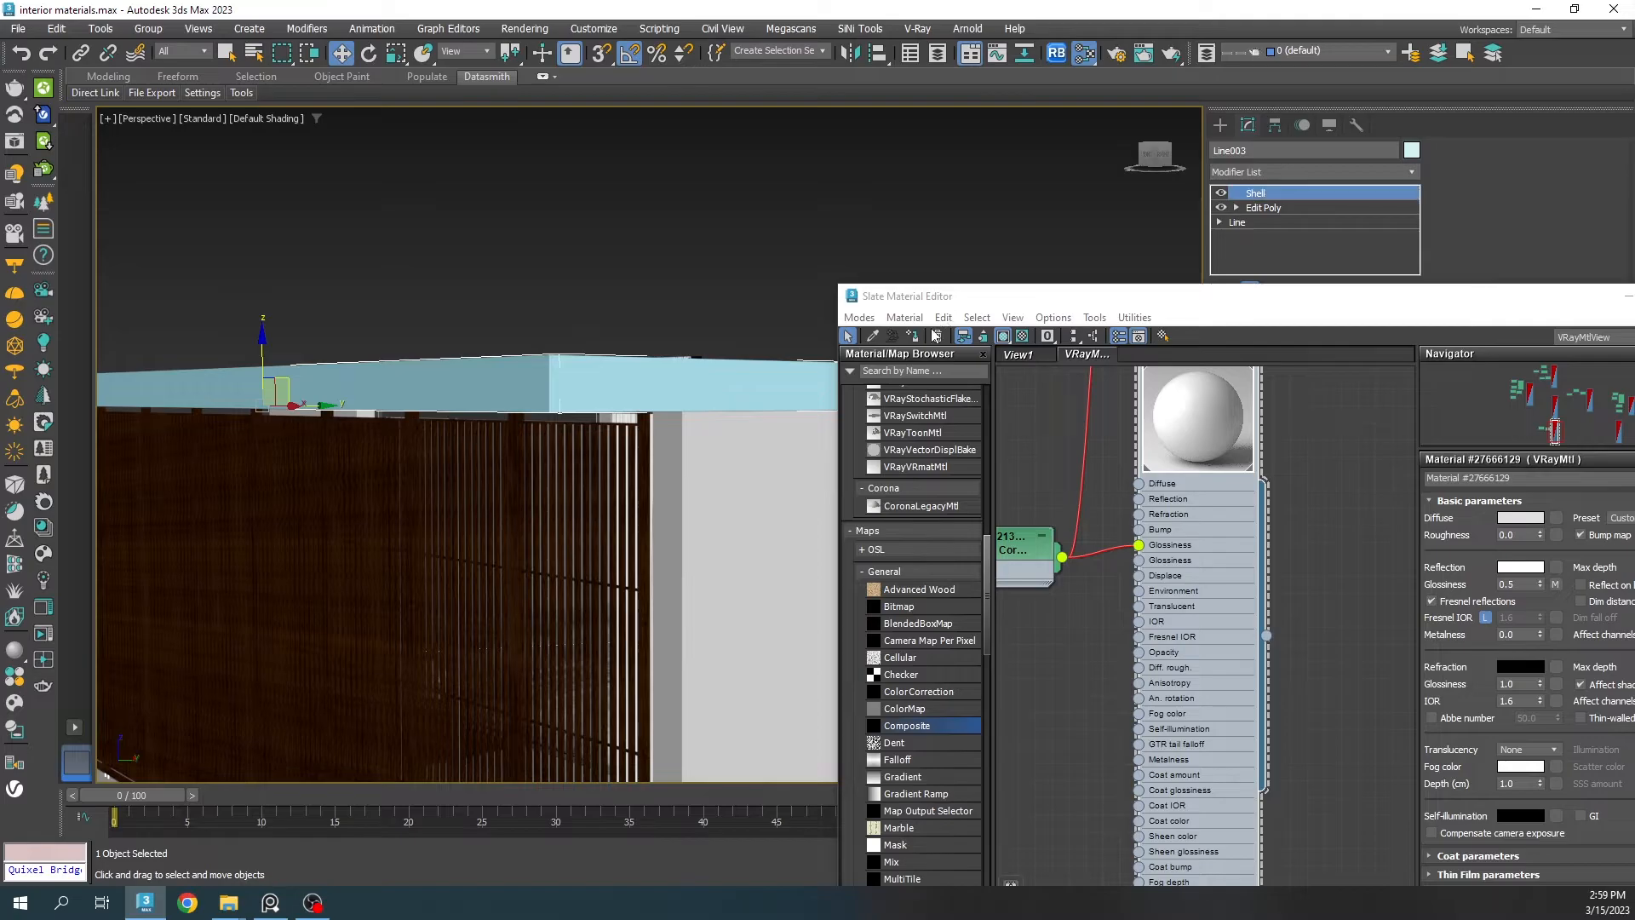
left_click(911, 338)
left_click_drag(1522, 299, 1183, 294)
left_click(1368, 295)
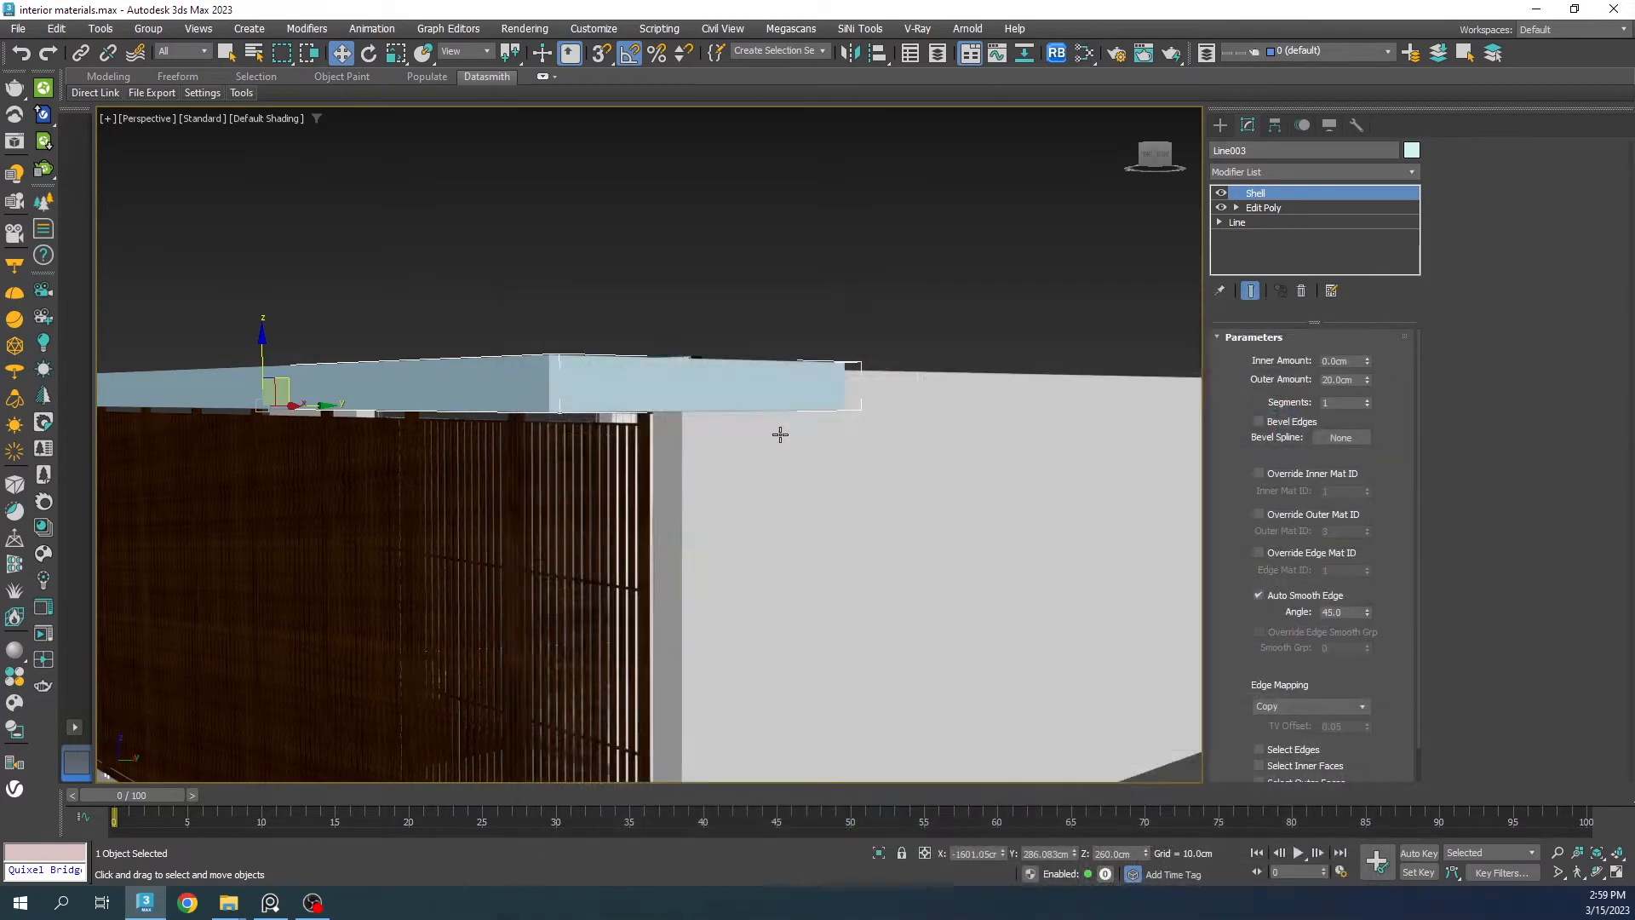
Step: Assign the white wall material to the large flat roof plane behind the slab
middle_click_drag(778, 434, 789, 369, "alt")
left_click(783, 307)
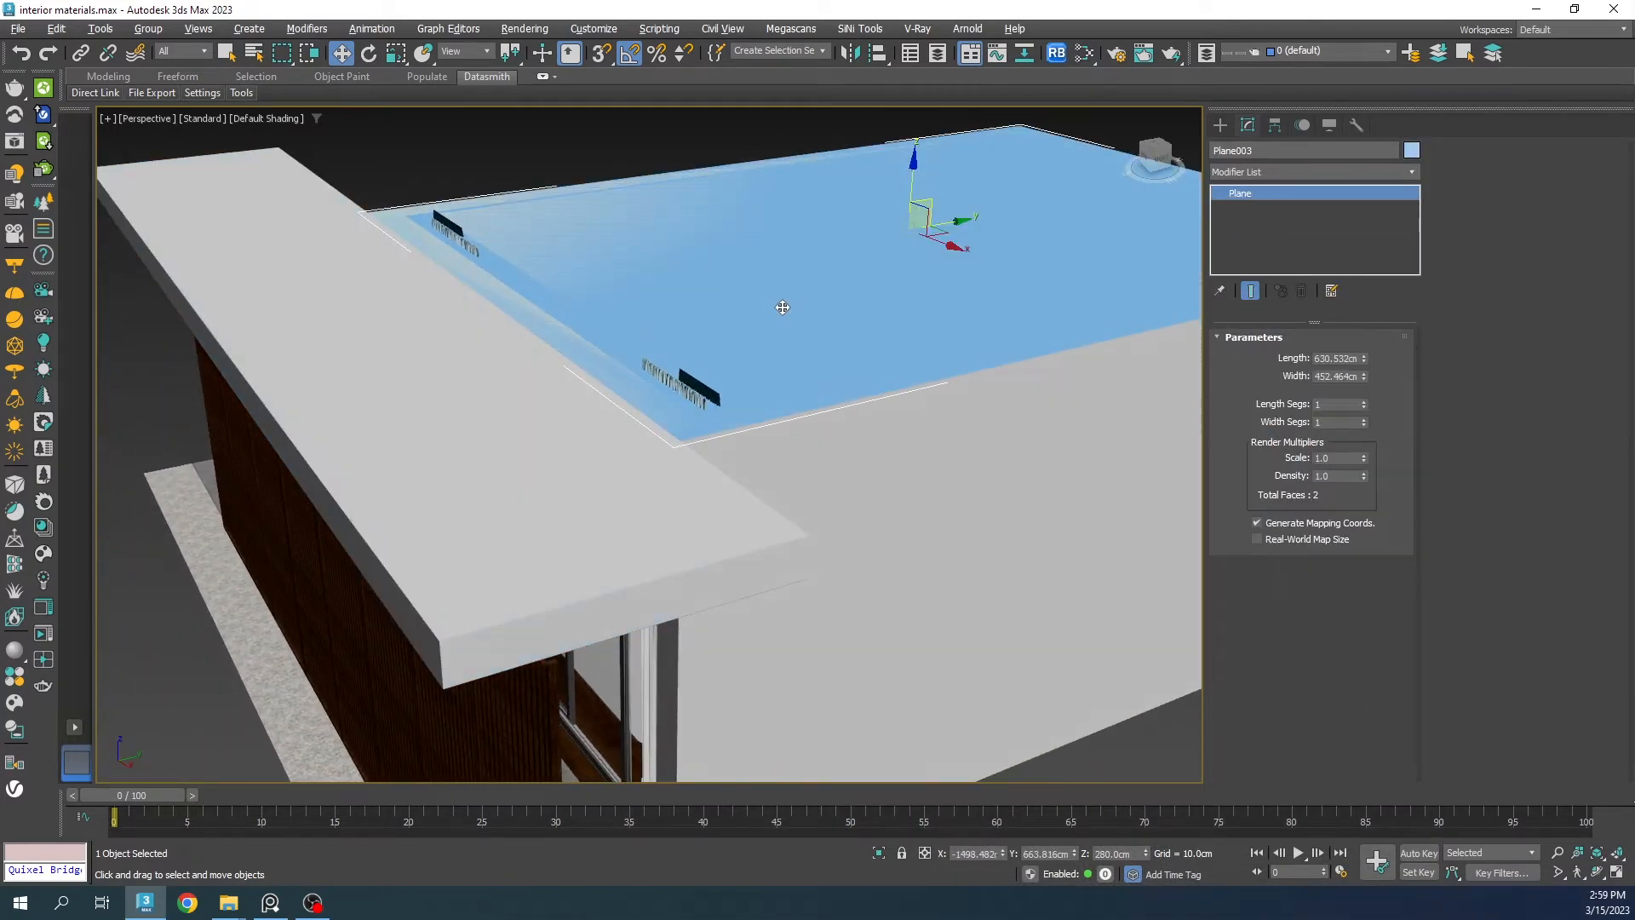
key("m")
left_click(575, 334)
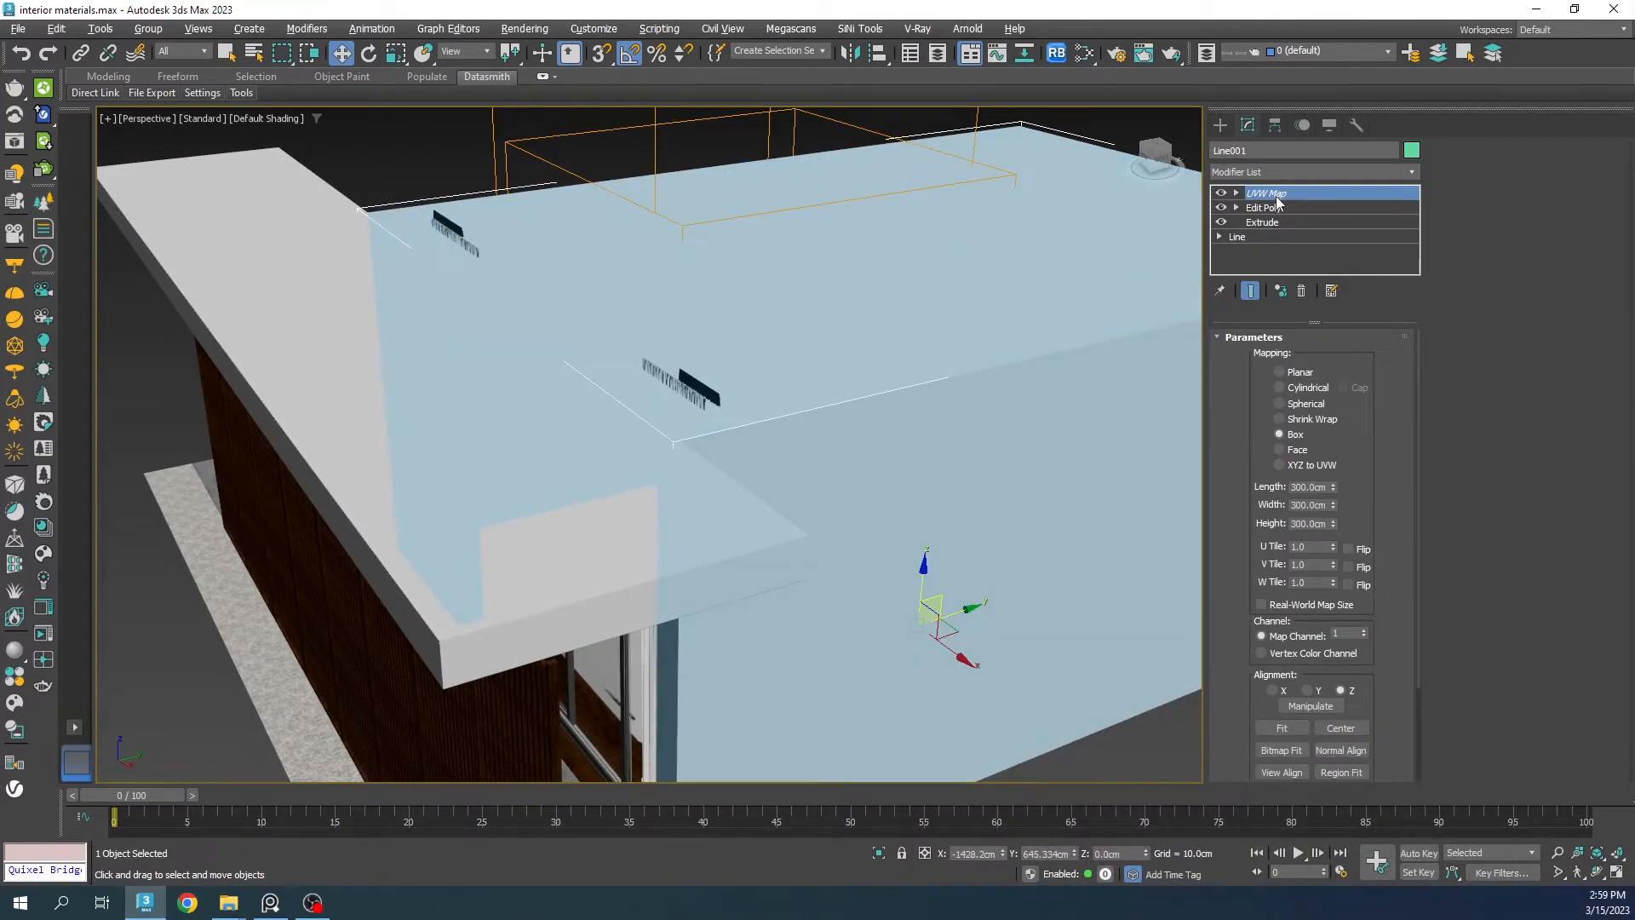
Step: Copy the wall object's UVW Map modifier, paste it onto the roof plane and the roof slab together, and clear the selection
right_click(1278, 202)
left_click(1324, 264)
left_click(545, 253)
left_click(305, 257, "ctrl")
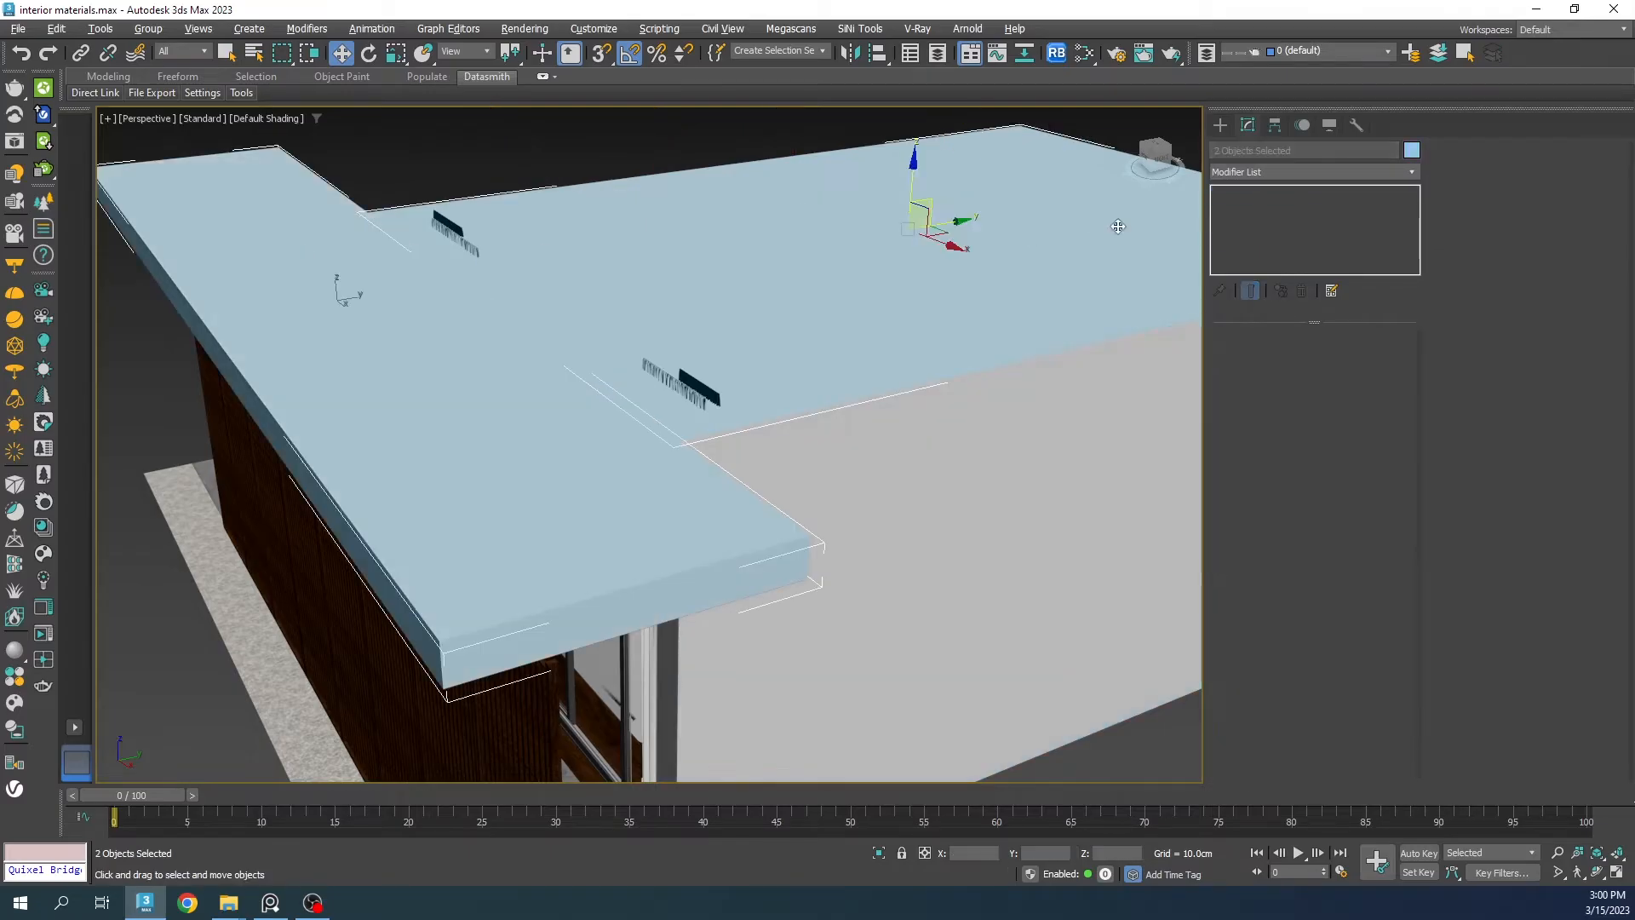
right_click(1241, 225)
left_click(1269, 329)
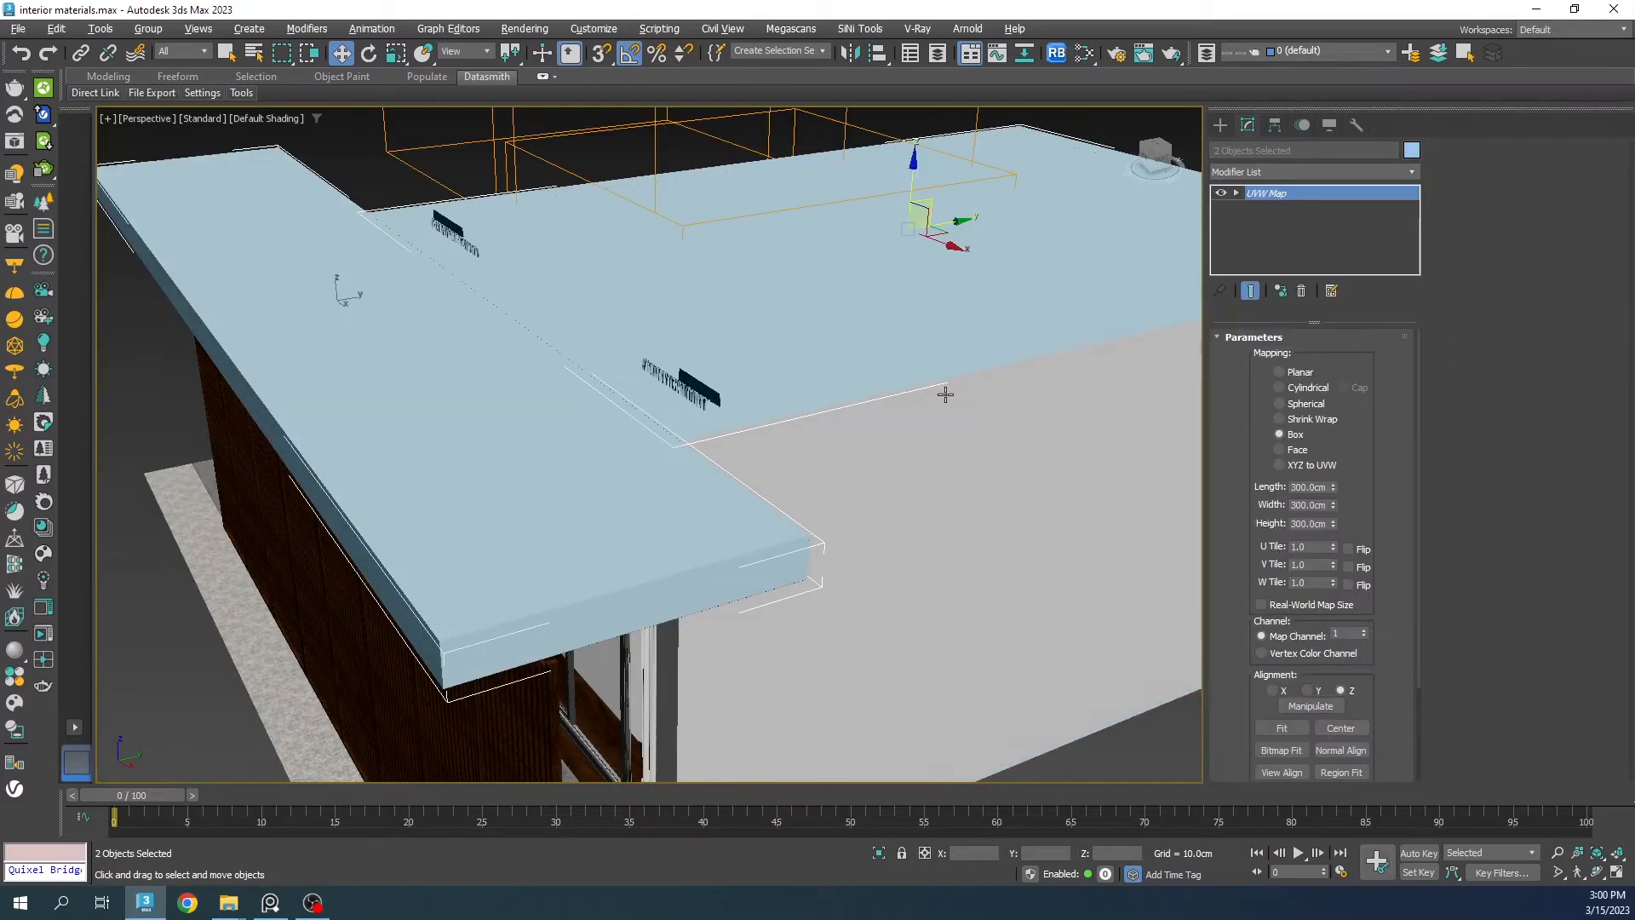
key("ctrl+d")
Step: Move the maple tree beside the building to the area in front of the slatted facade, working in the top view
scroll(763, 392, "down", 5)
middle_click_drag(767, 423, 751, 452, "alt")
scroll(751, 451, "down", 5)
left_click(877, 459)
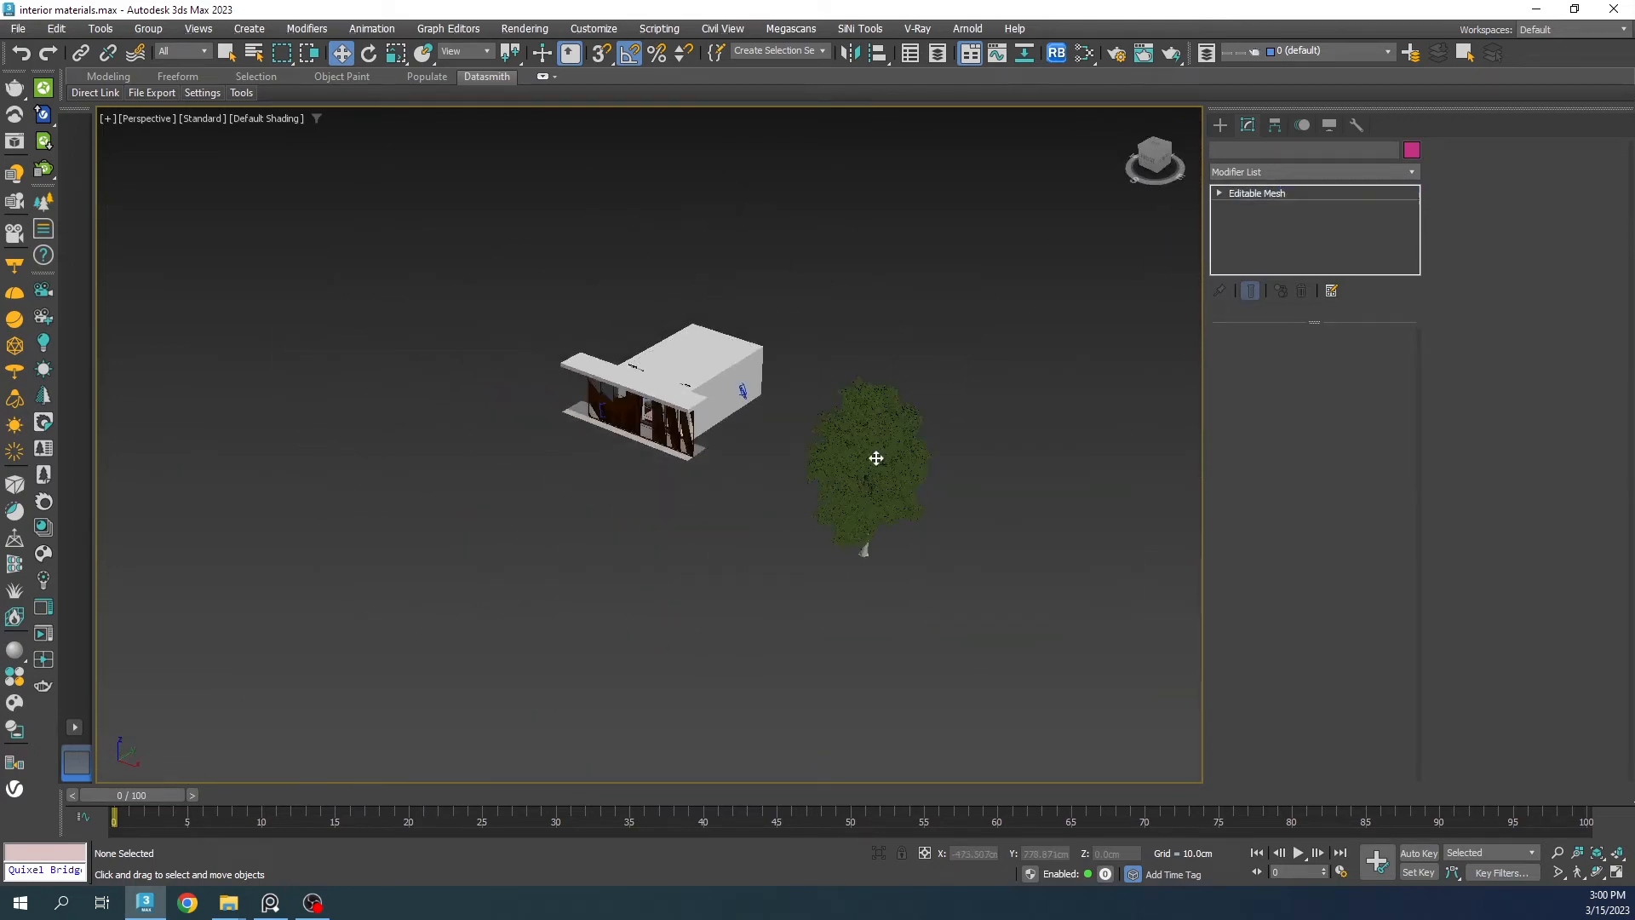
key("t")
left_click_drag(822, 398, 559, 515)
mouse_move(570, 533)
middle_mouse_down("alt")
mouse_move(491, 444)
mouse_move(544, 513)
middle_mouse_up("alt")
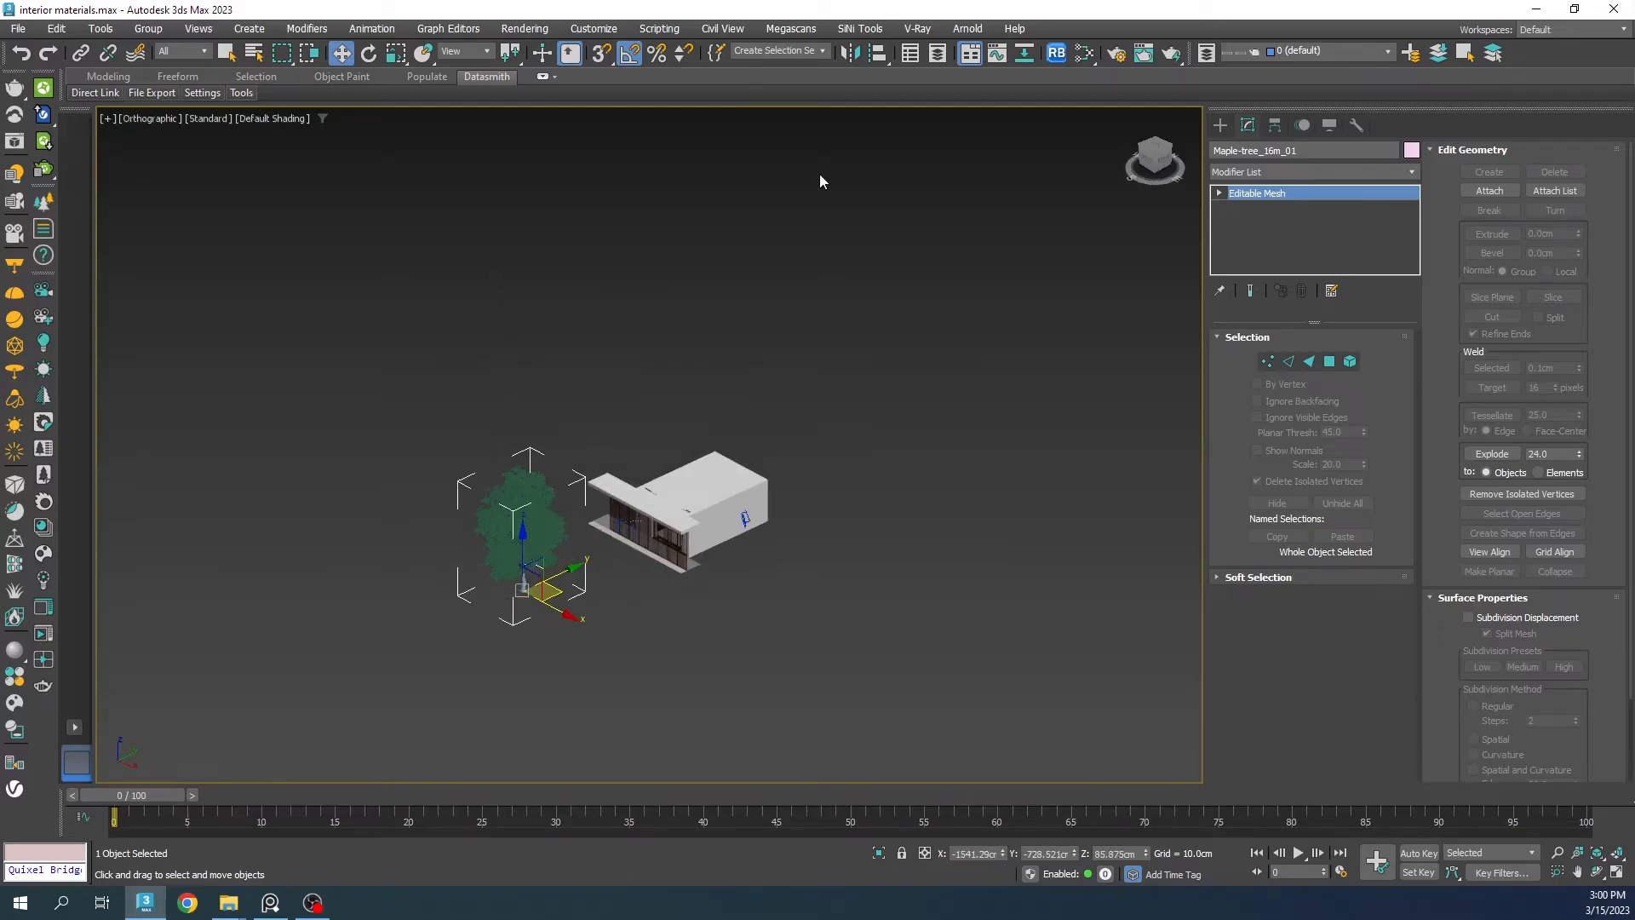
Step: Export the maple tree as a separate V-Ray mesh file with automatic proxy creation enabled
left_click(906, 28)
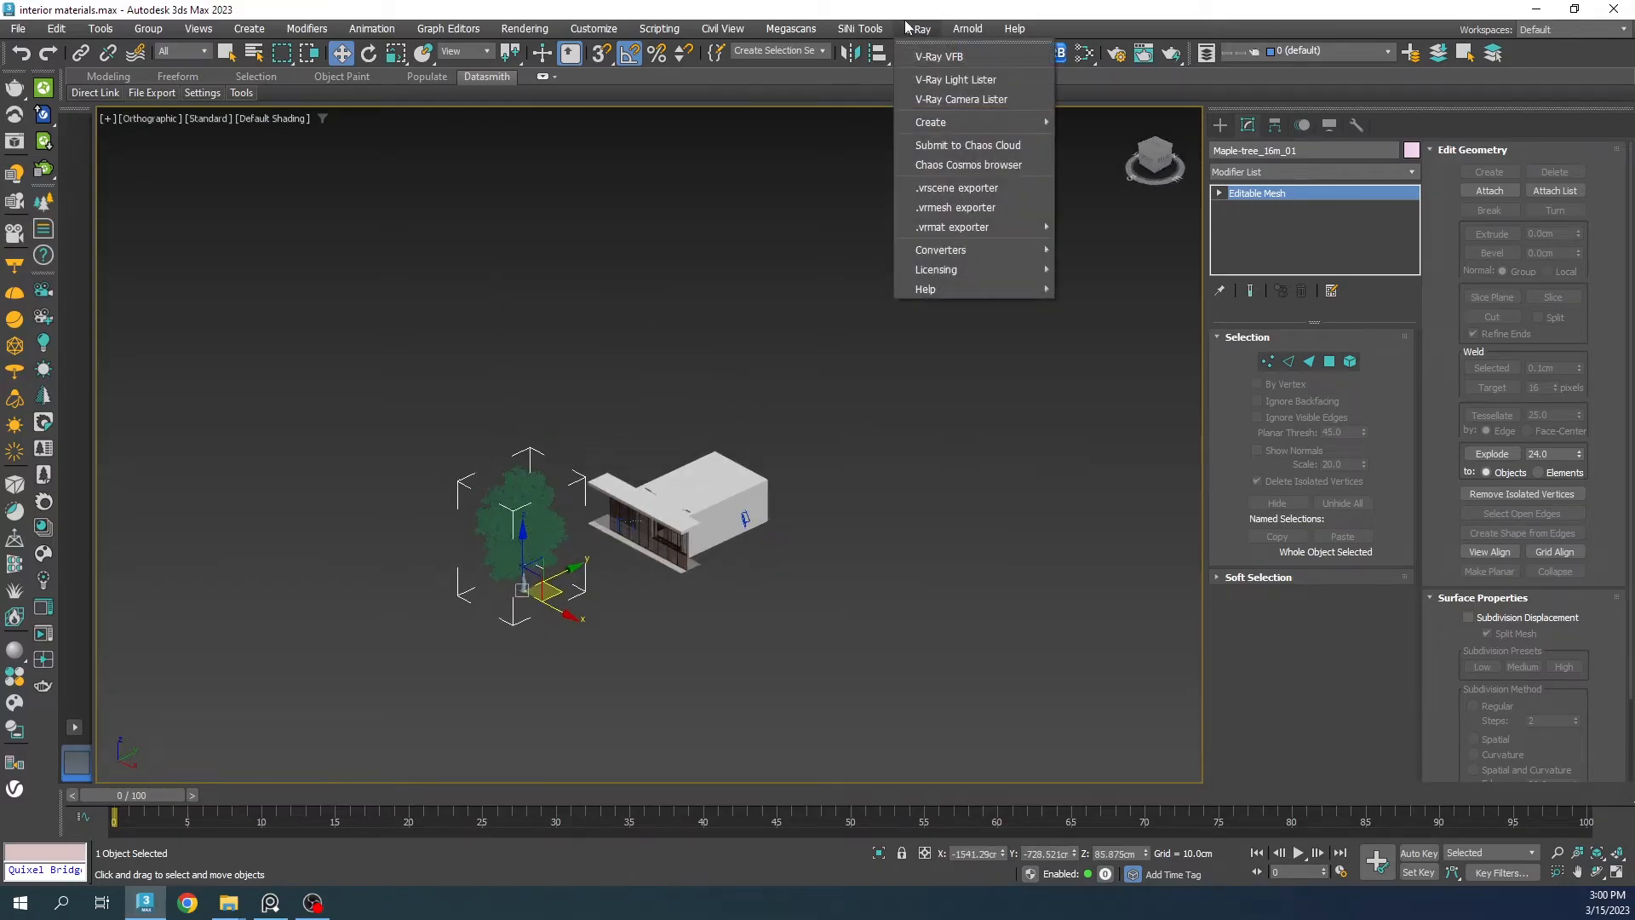
left_click(977, 213)
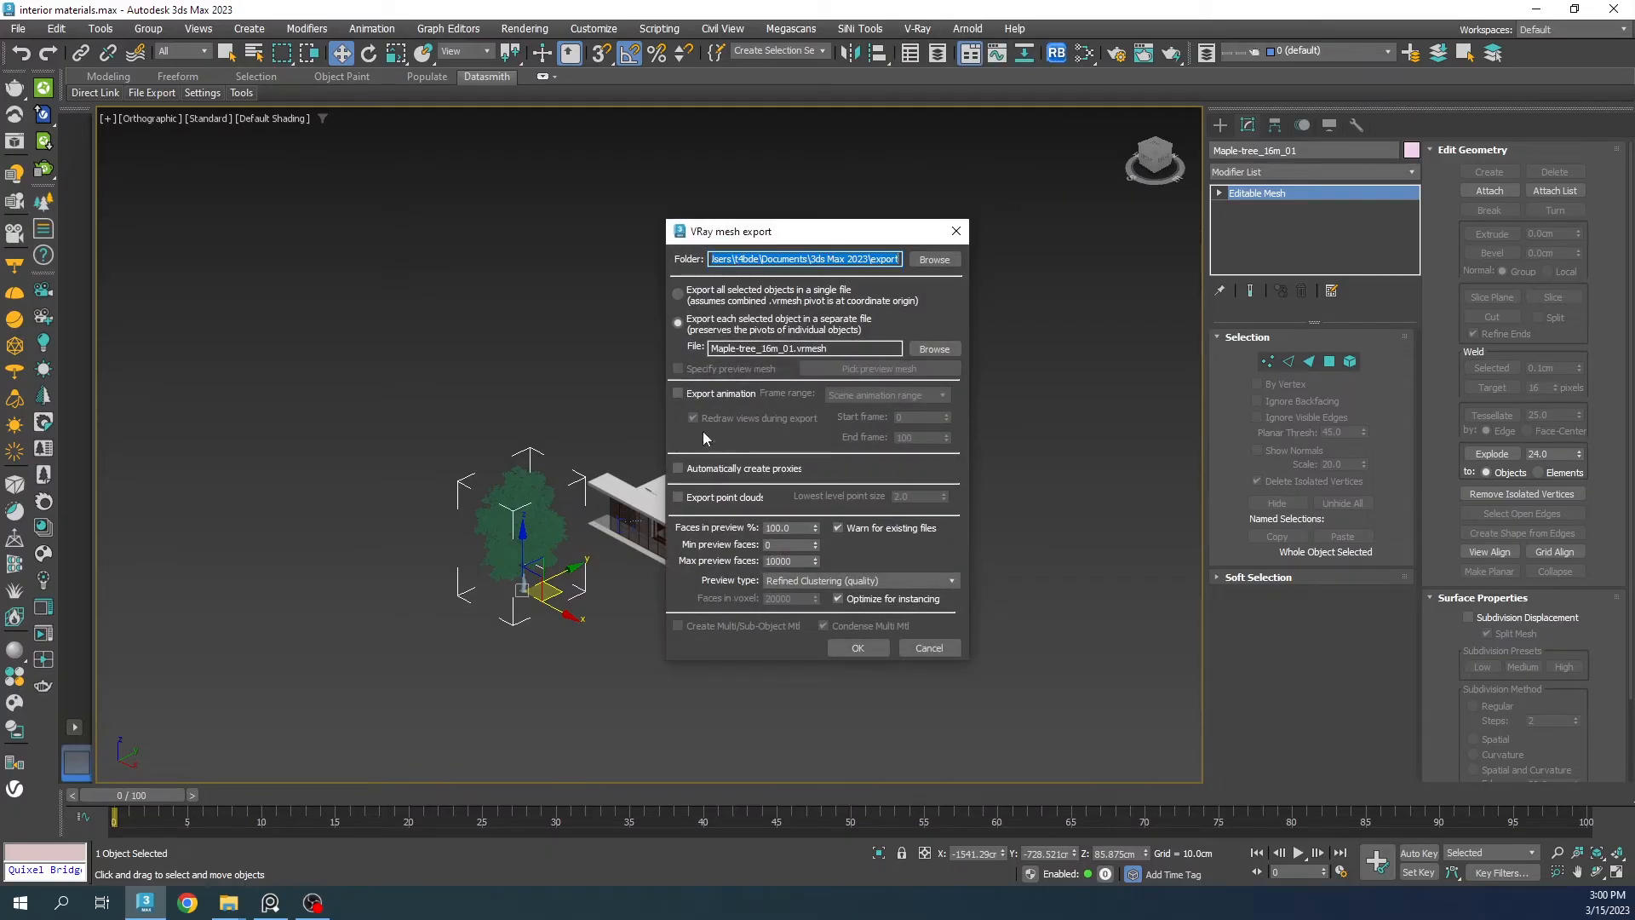
left_click(679, 470)
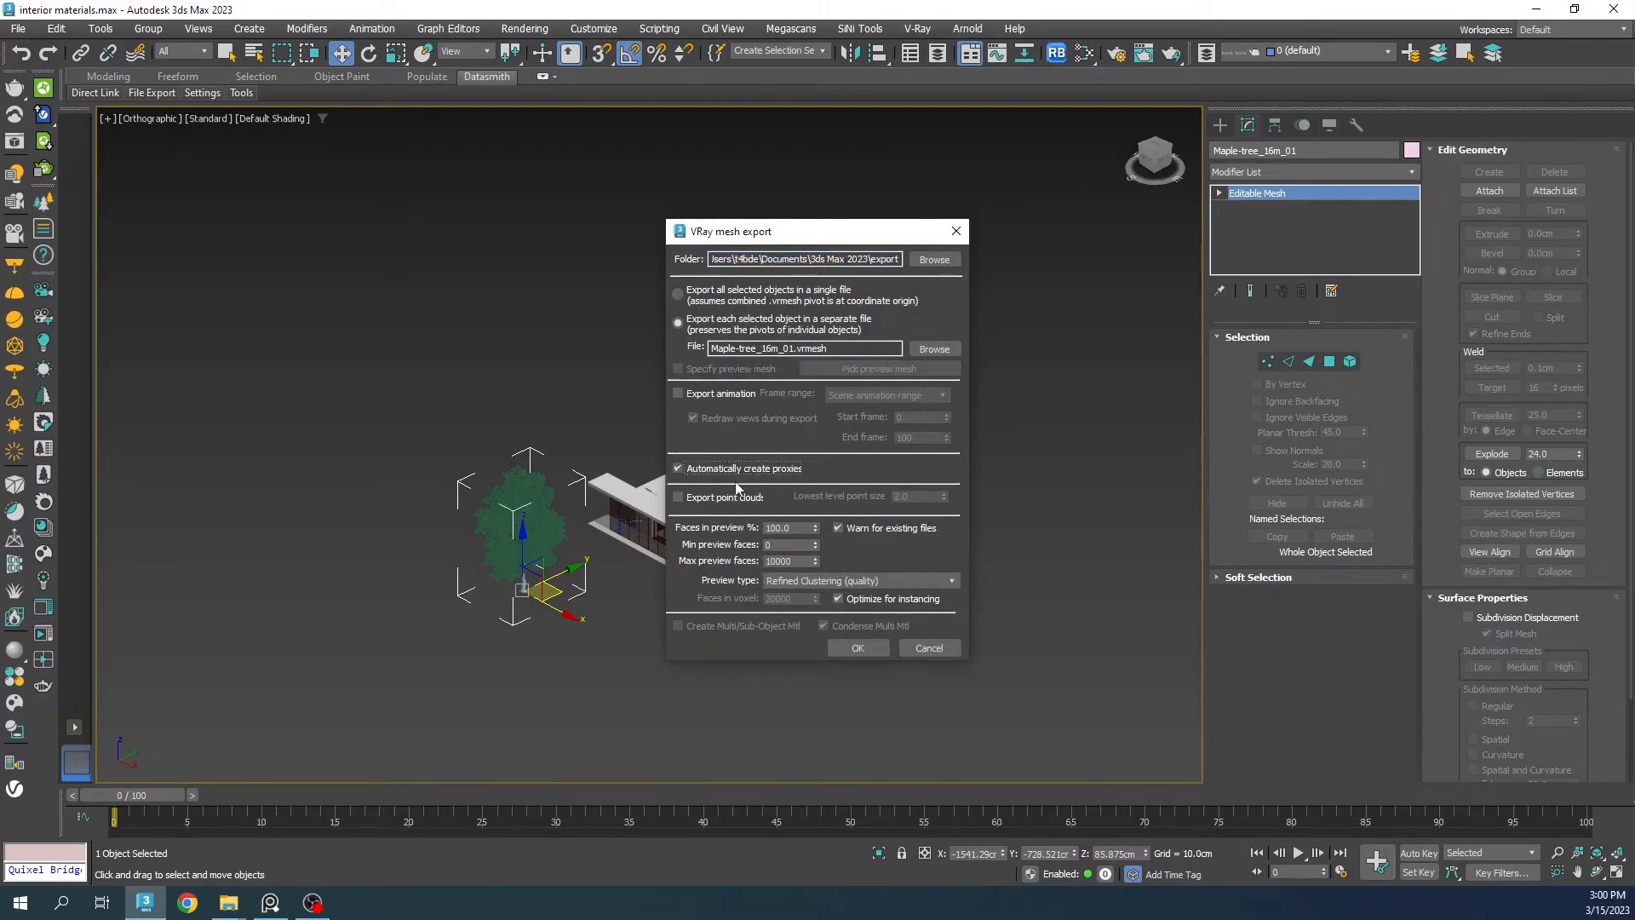
left_click(876, 651)
Step: Lower the maple tree to about Z -269 cm in the camera view and return to the four-view layout
scroll(538, 558, "up", 2)
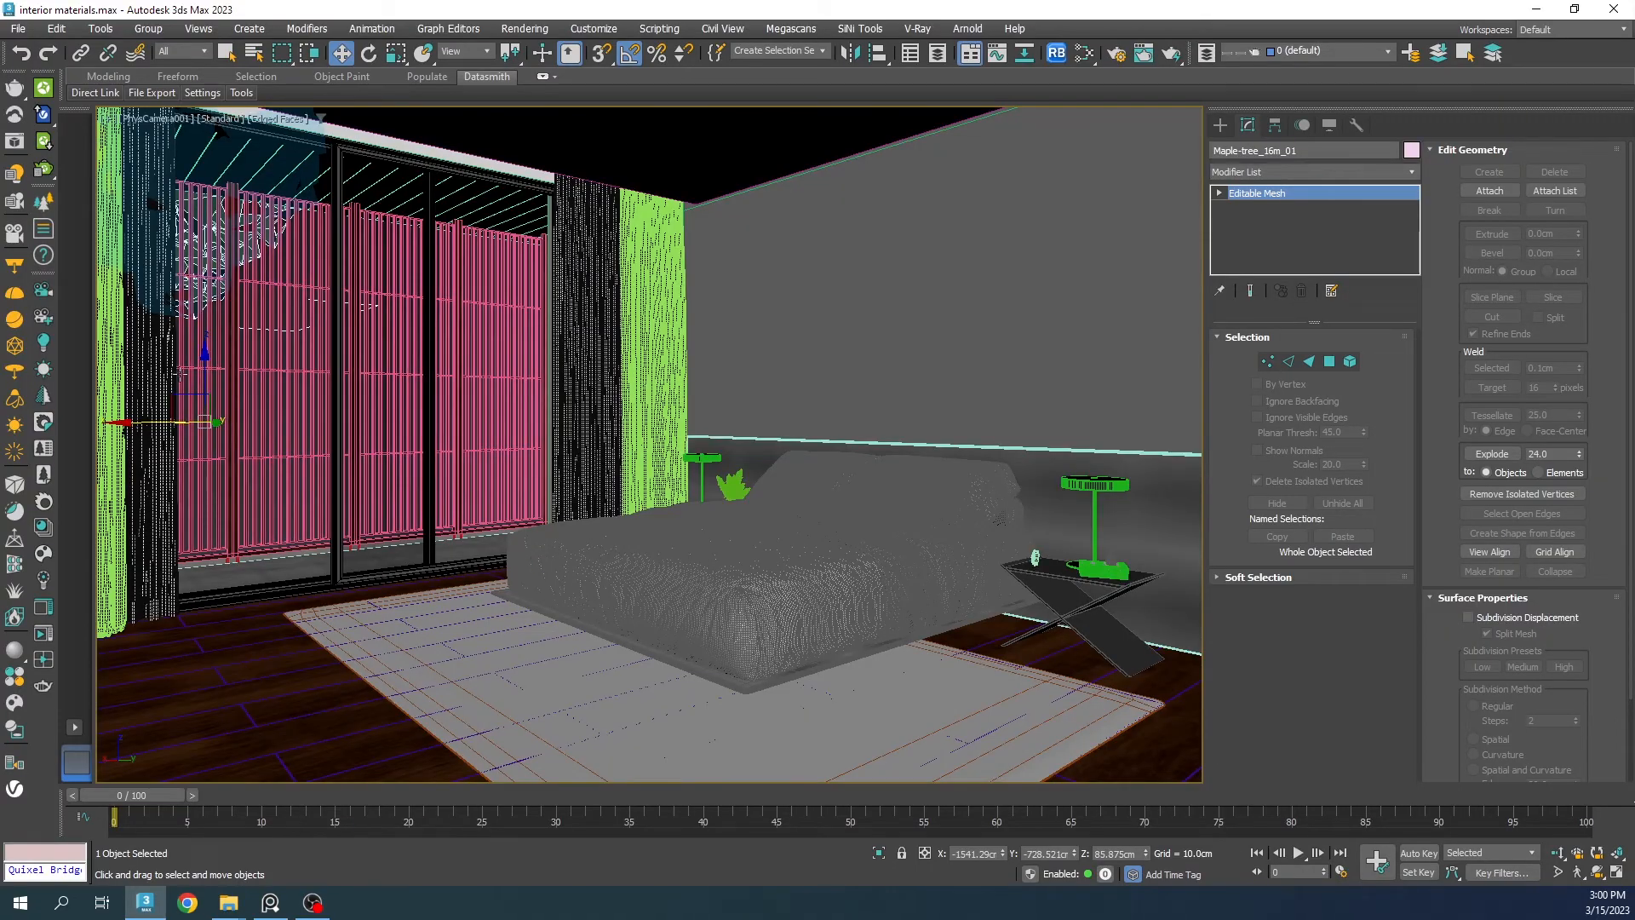
left_click_drag(205, 420, 228, 589)
key("alt+w")
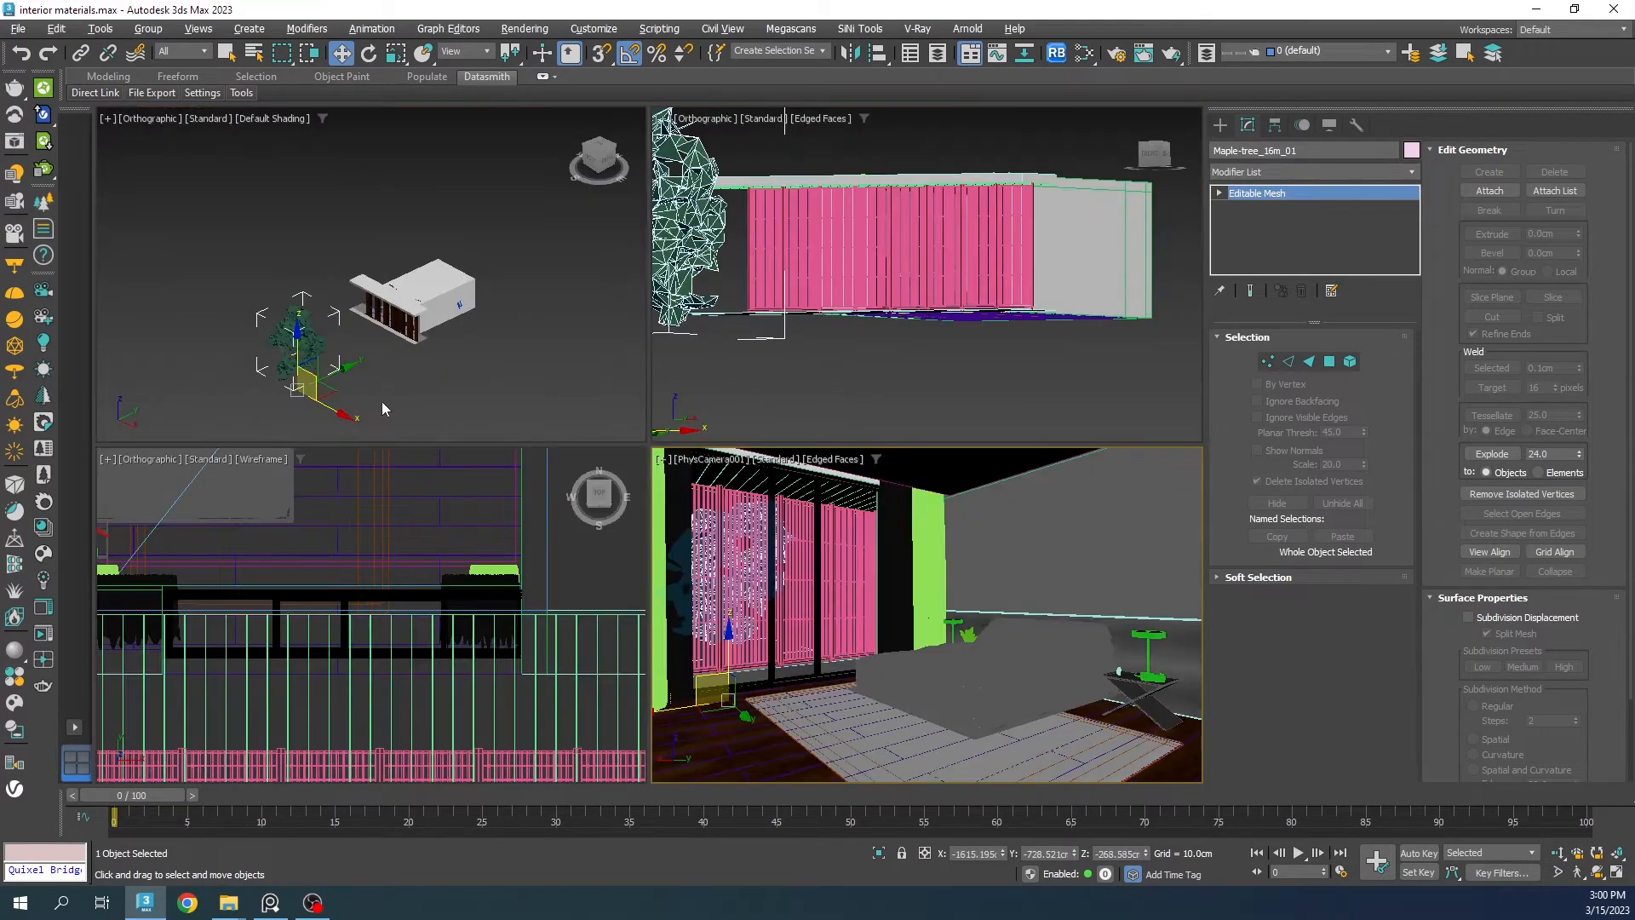
Step: Clone the maple tree proxy as one instance beside the original in the top view
right_click(391, 338)
scroll(391, 337, "down", 4)
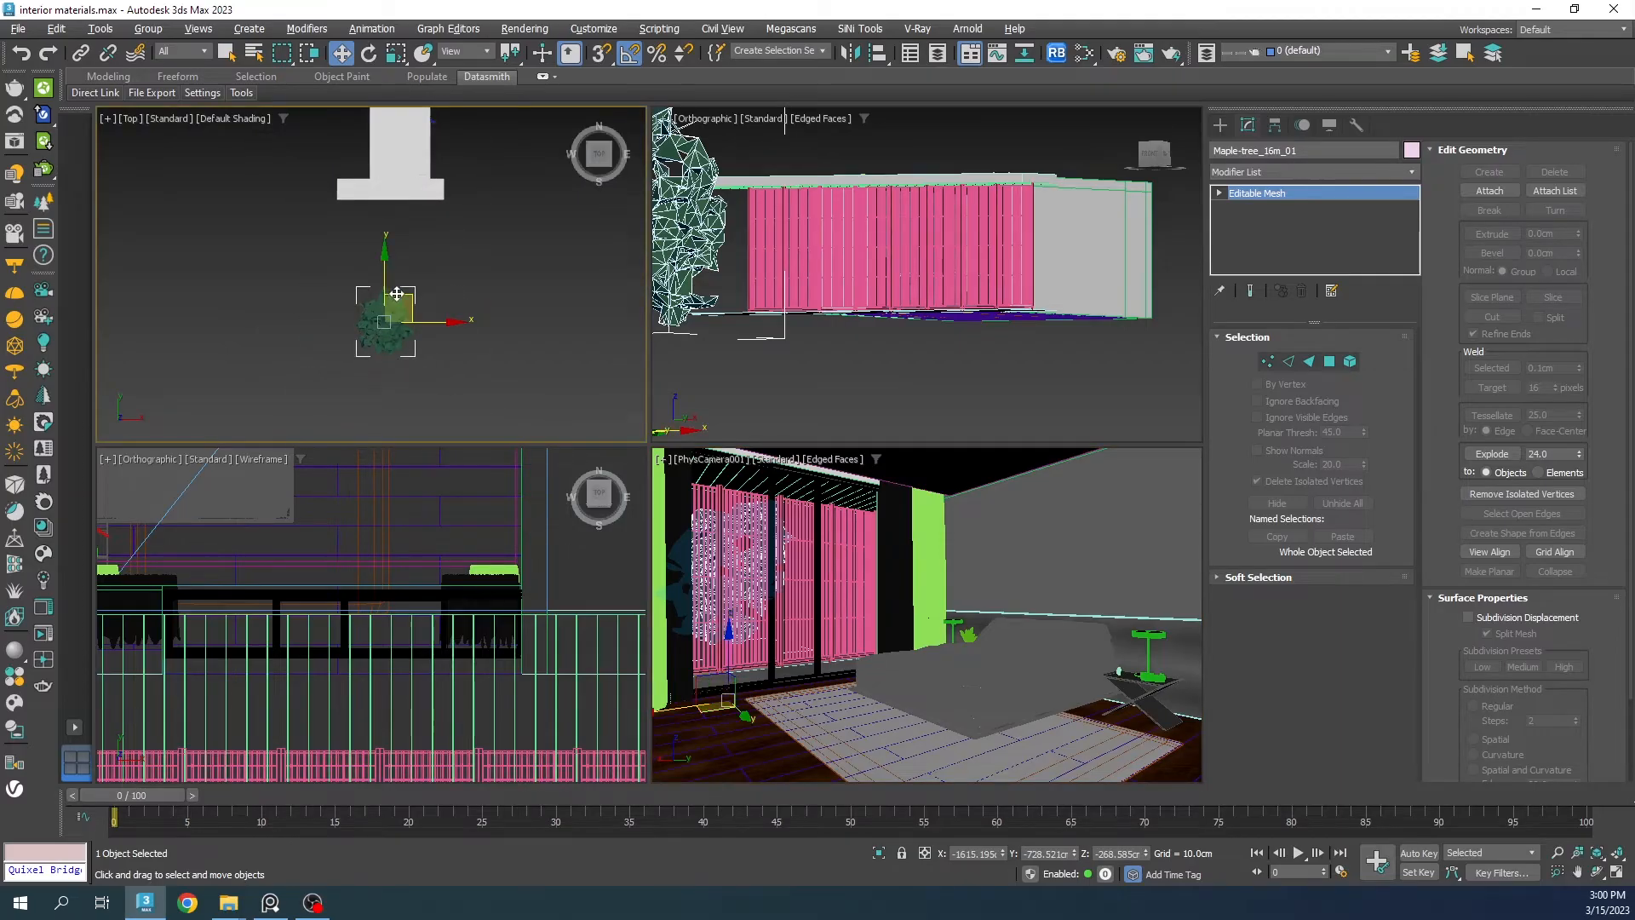
mouse_move(398, 297)
left_mouse_down()
mouse_move(329, 344)
mouse_move(353, 288)
mouse_move(345, 256)
mouse_move(438, 304)
left_mouse_up()
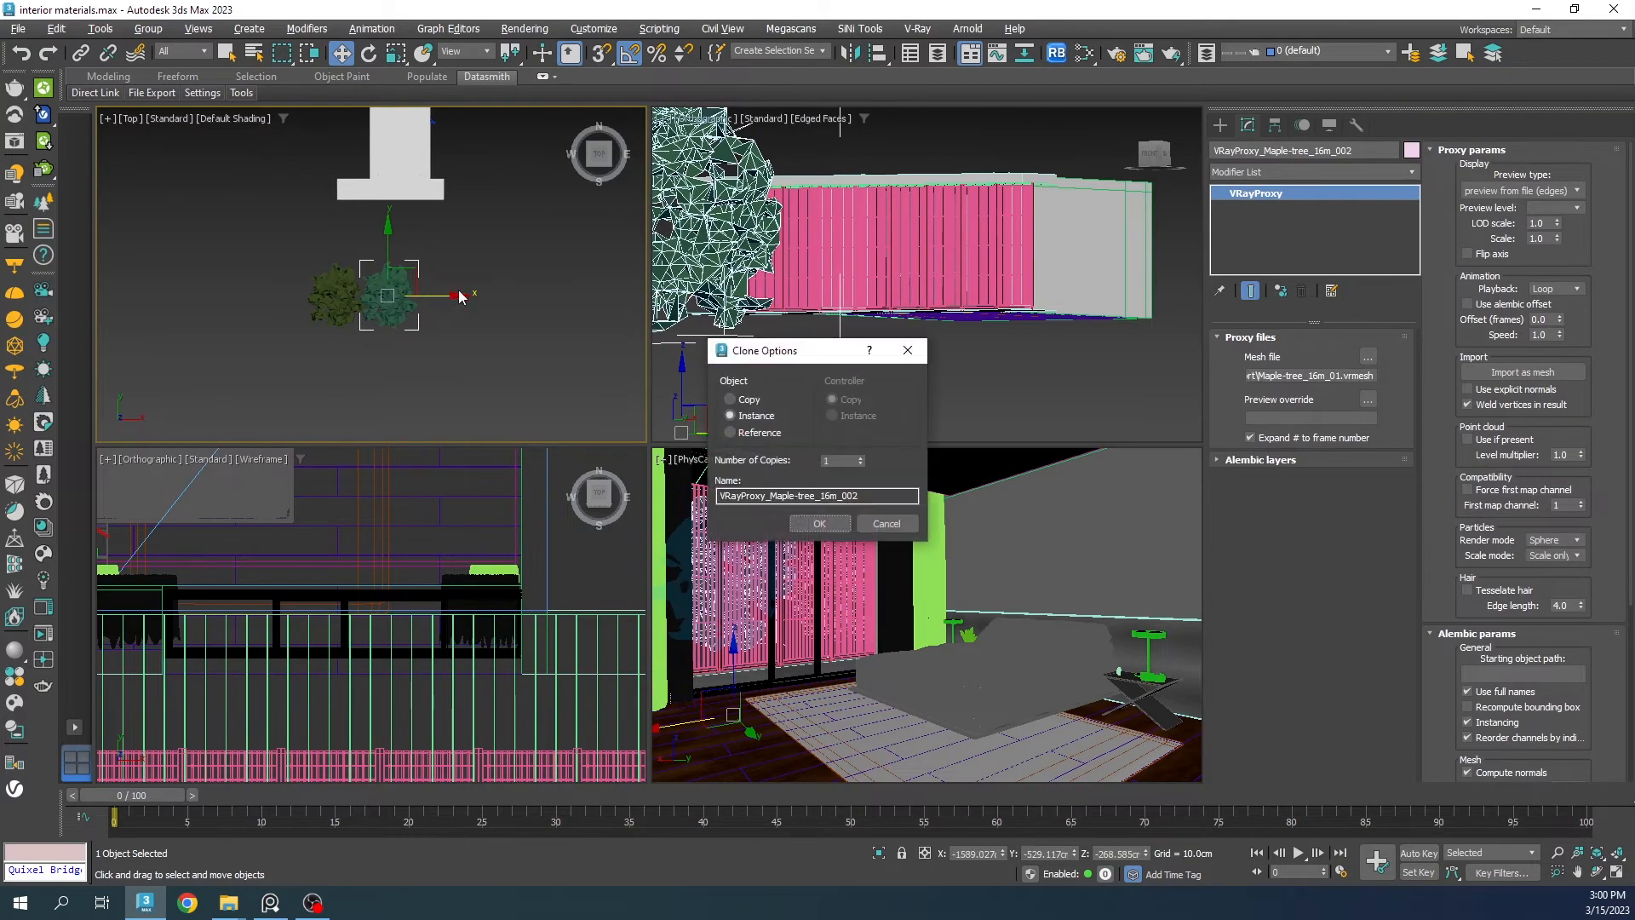
key("Return")
Step: Rotate the cloned tree and scale it down slightly, clear the selection, and enlarge the camera view
key("e")
left_click_drag(422, 344, 325, 343)
key("r")
left_click_drag(397, 290, 390, 303)
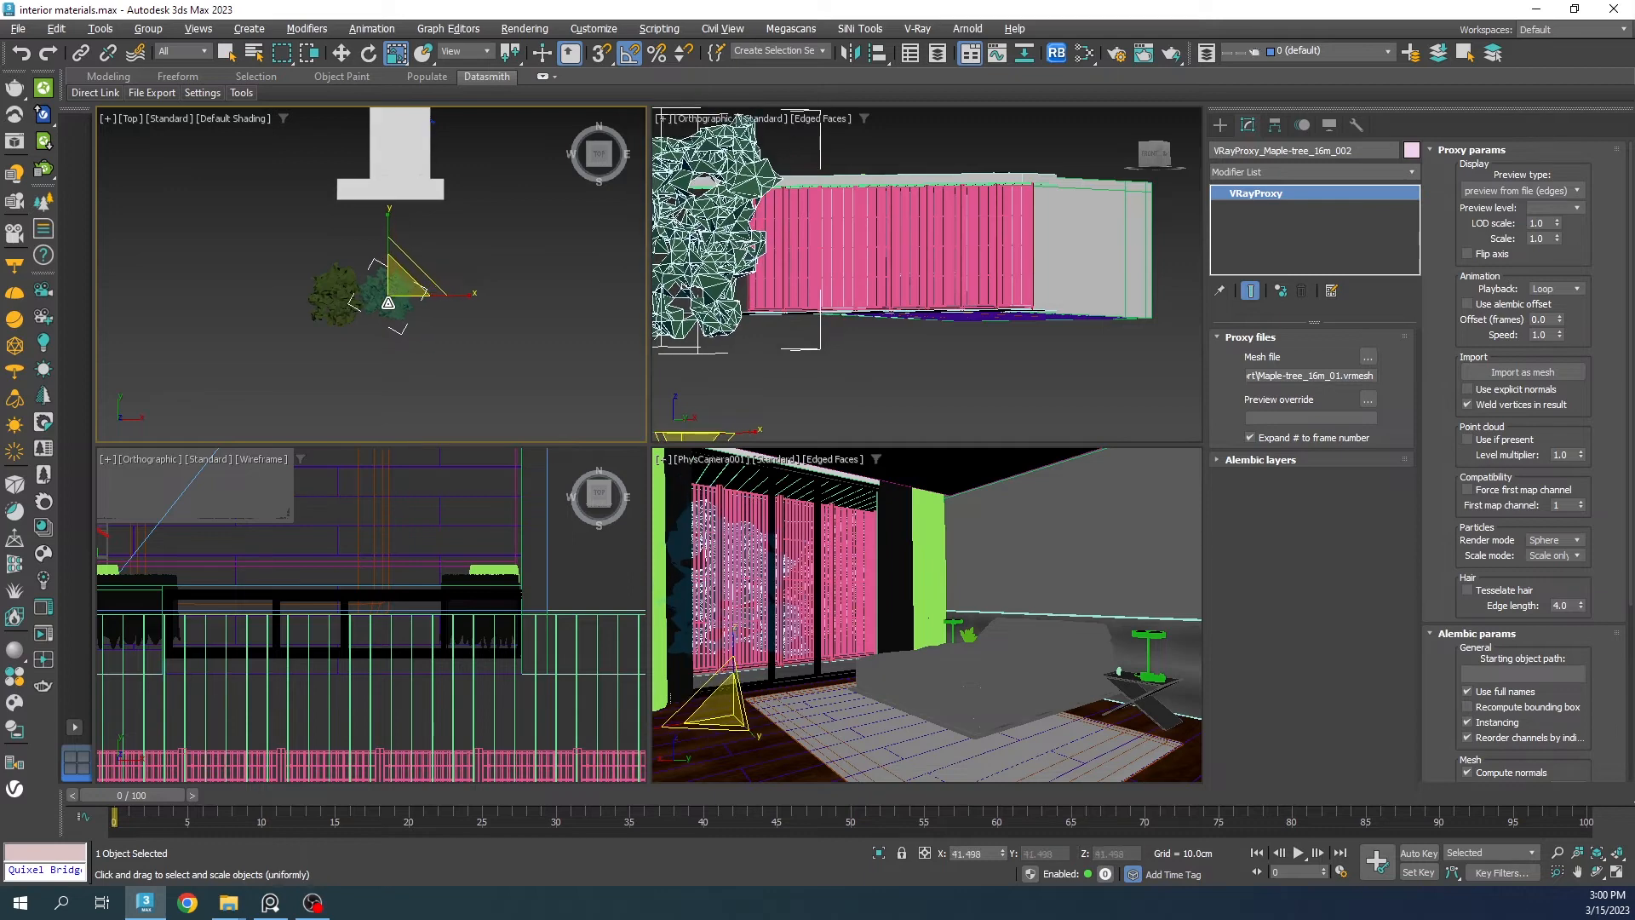
key("w")
left_click(426, 314)
left_click(914, 507)
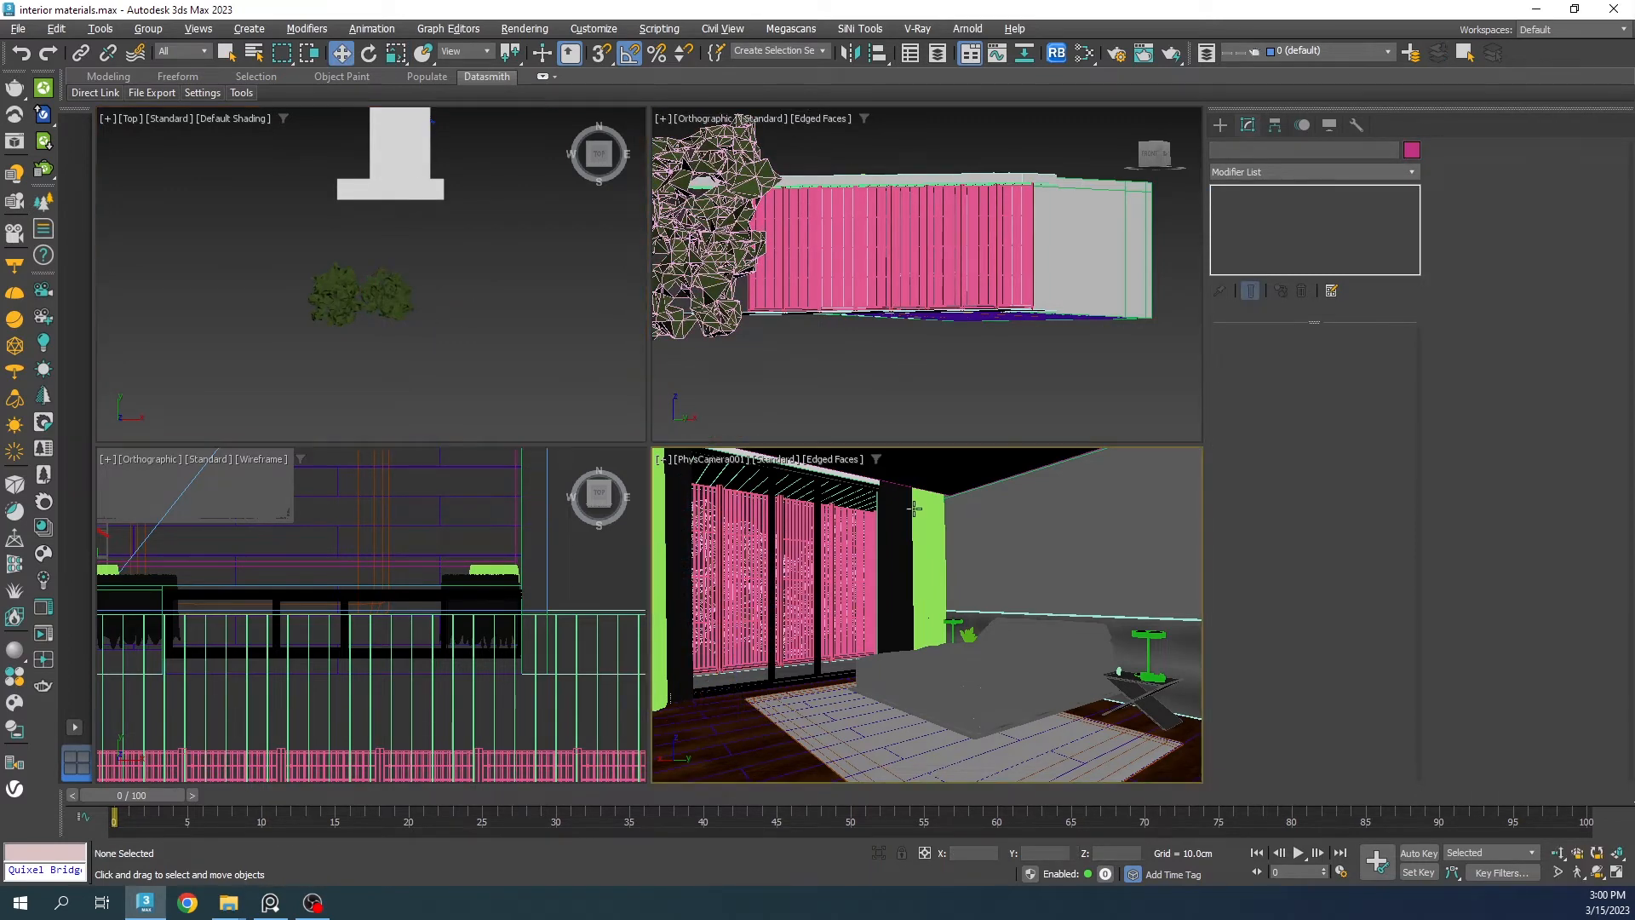
key("alt+w")
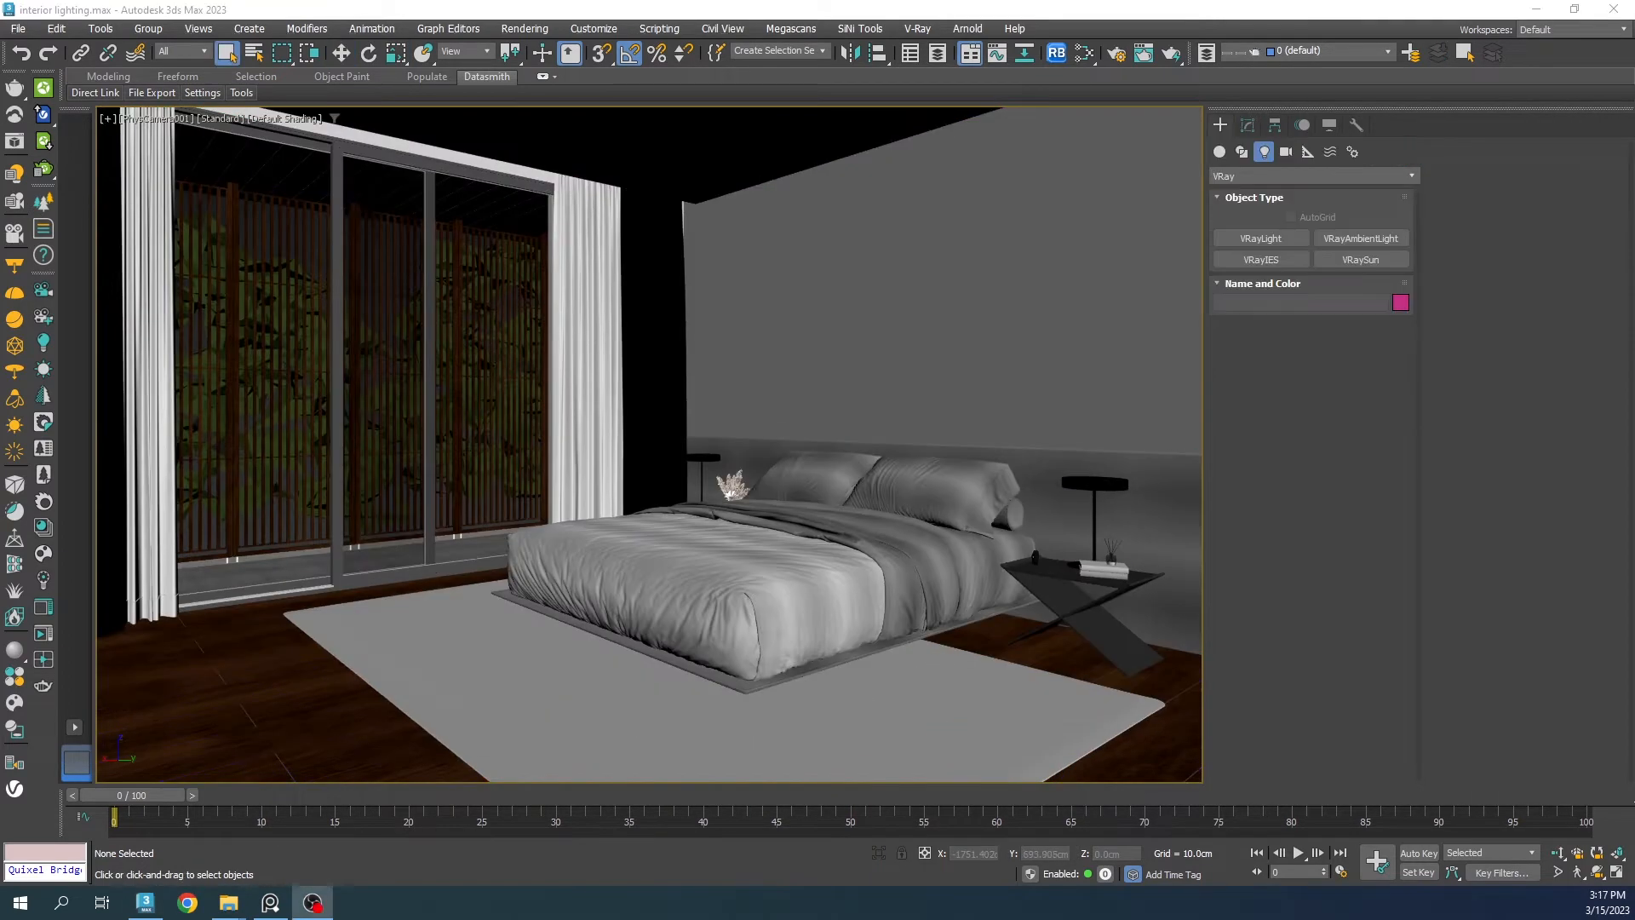
Step: Bring up the bedroom reference image to examine its lighting, and put it away again
right_click_drag(1634, 720, 1337, 677)
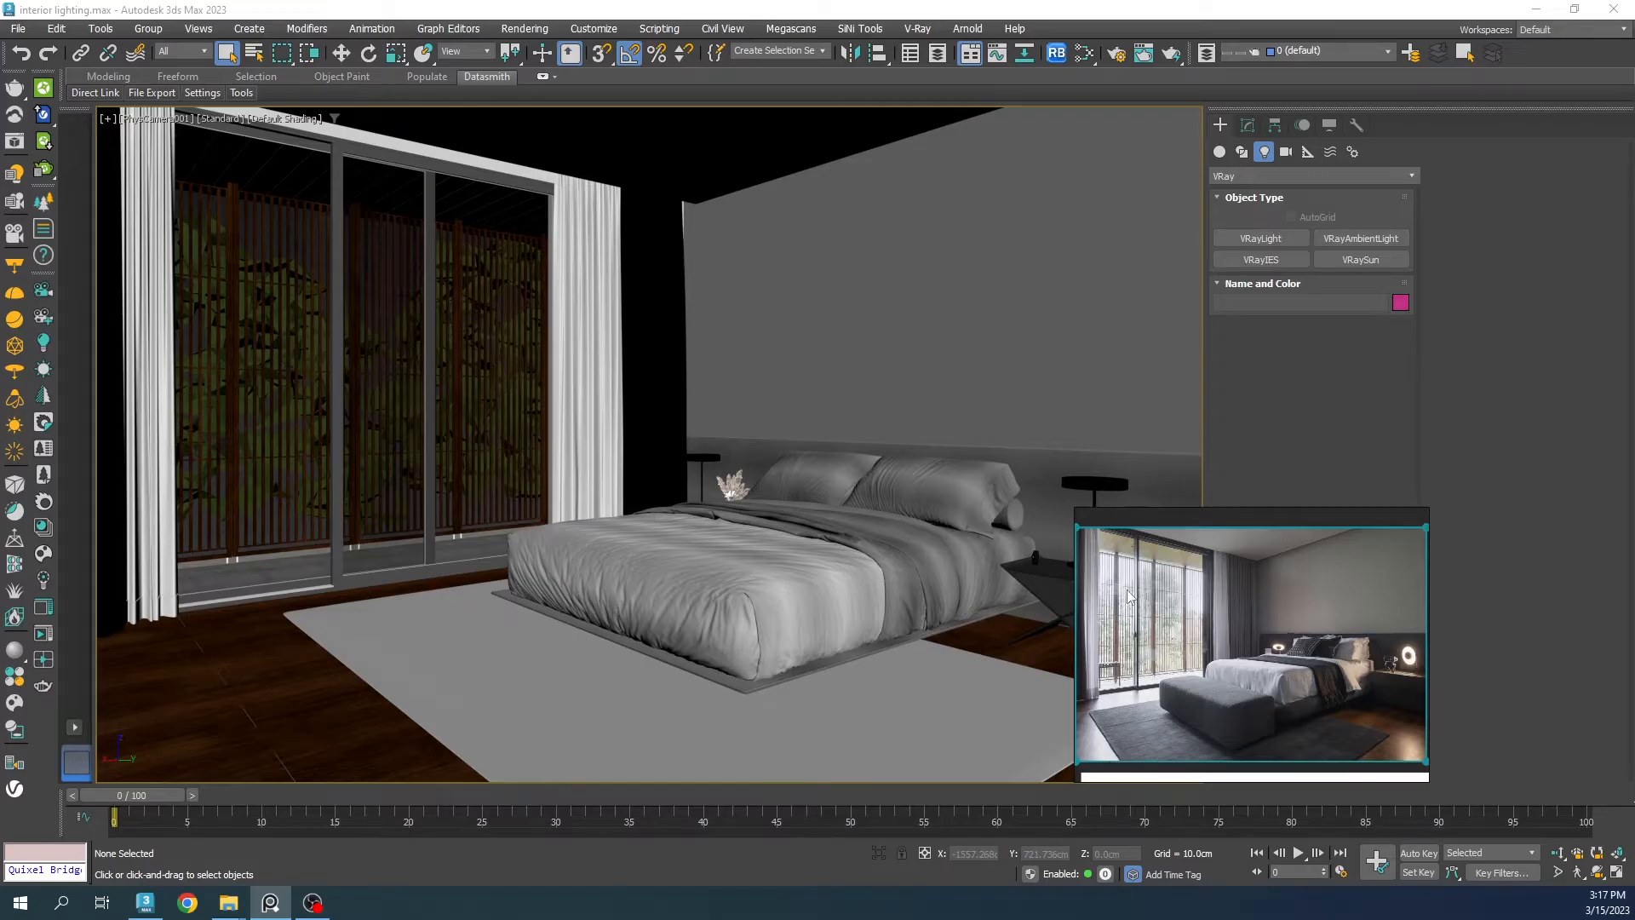
right_click_drag(1151, 630, 1634, 648)
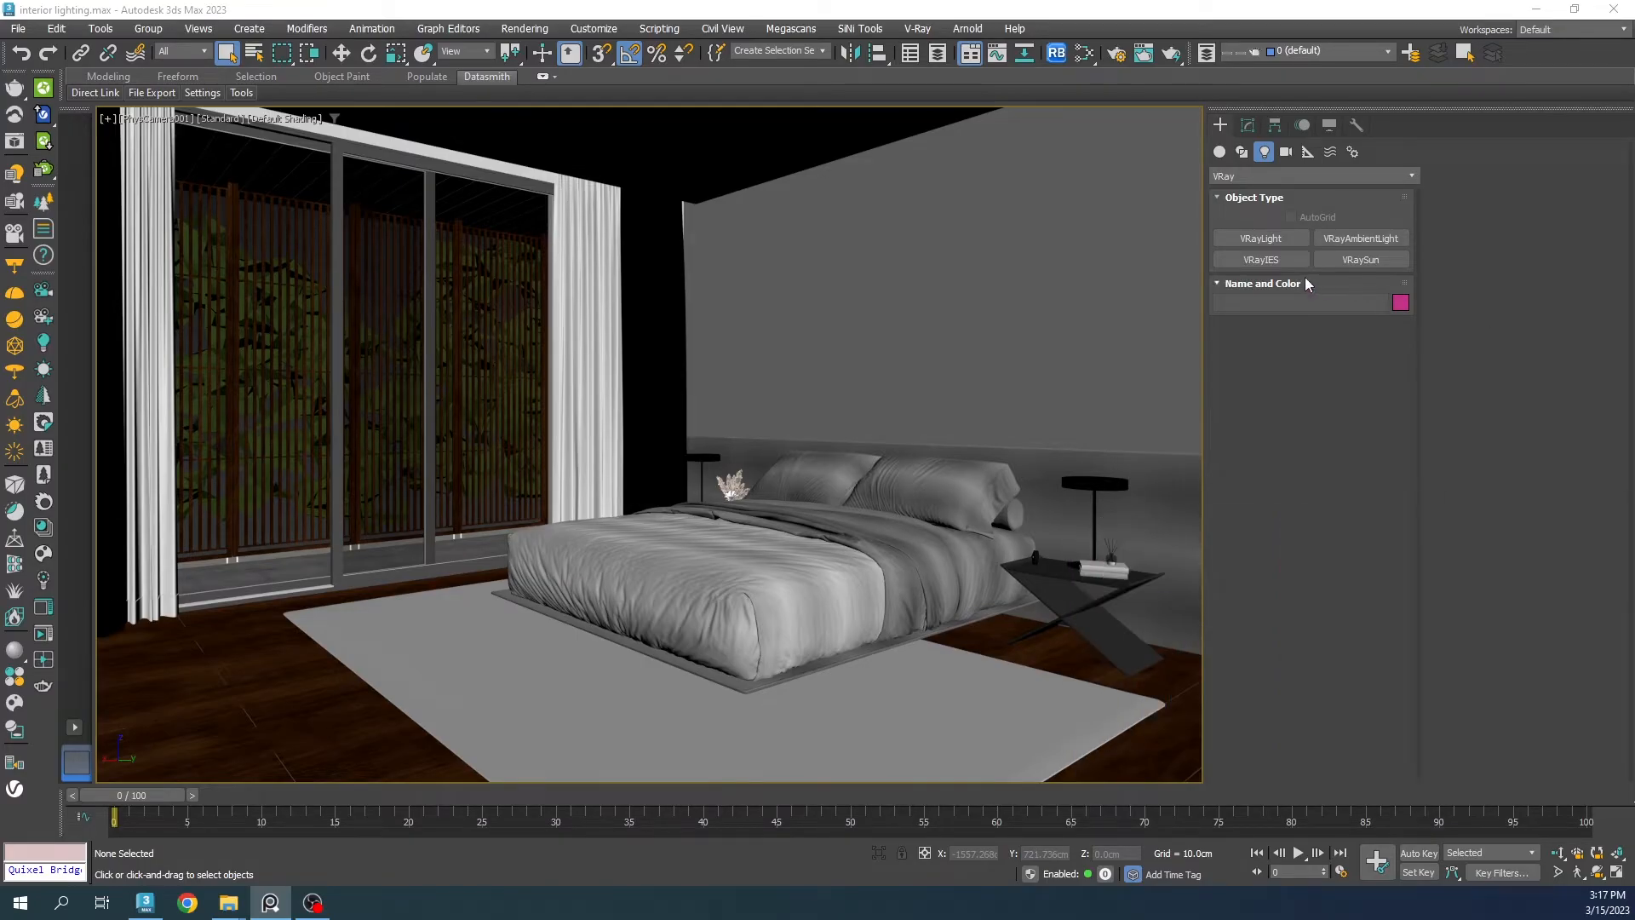
left_click(491, 407)
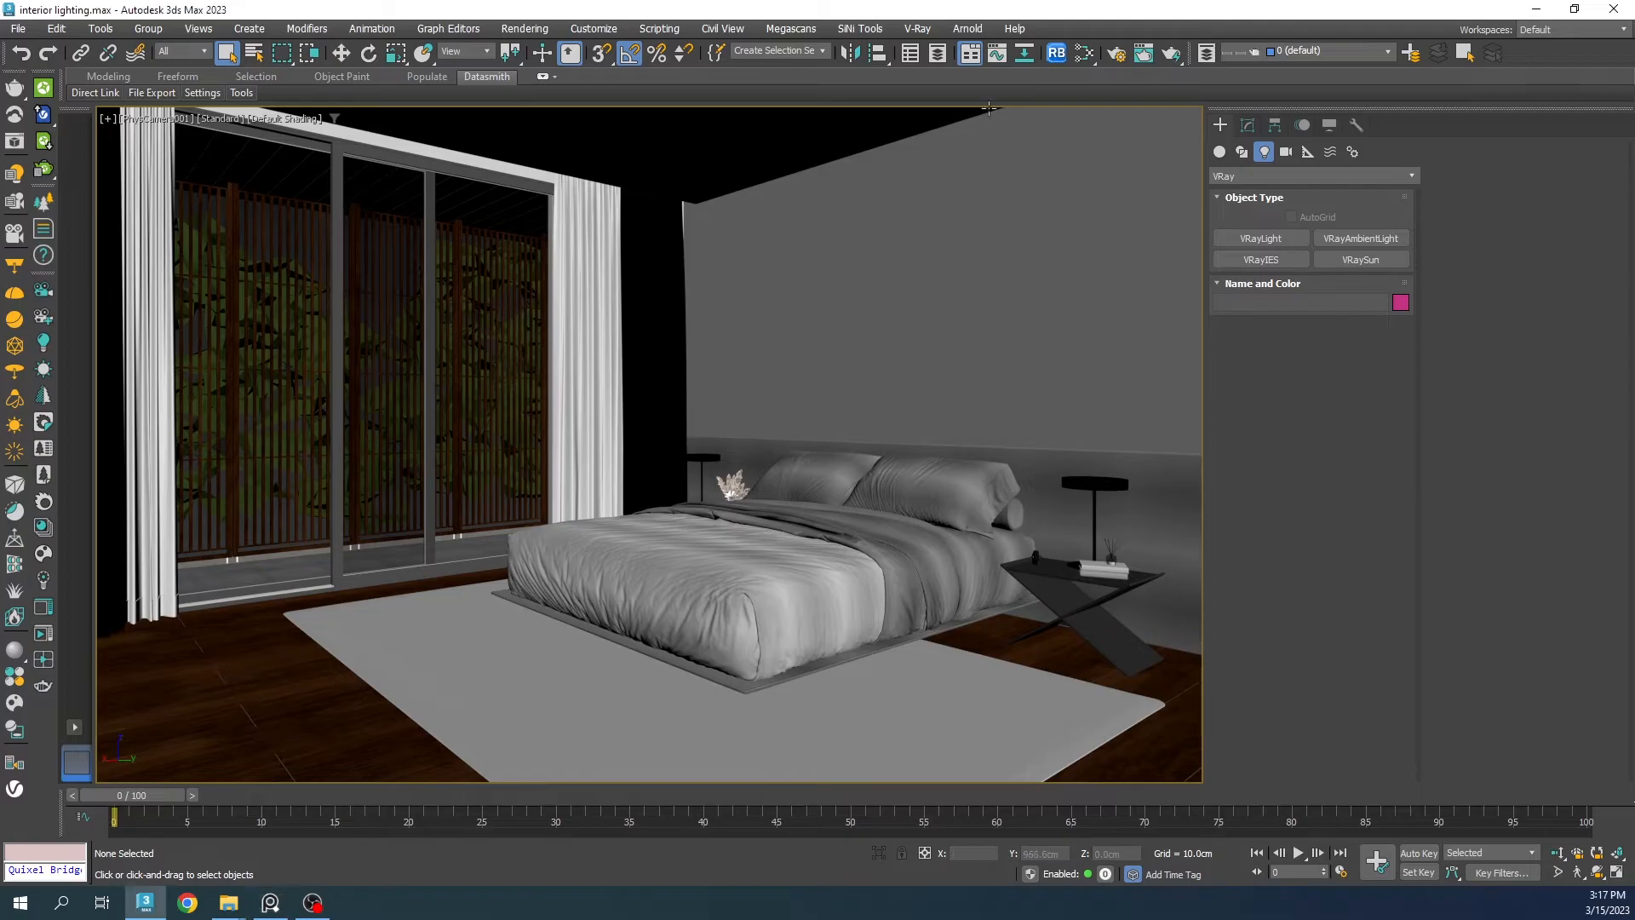
Step: Switch to a layout of two side-by-side views, with the top view next to the PhysCamera001 view
left_click(1616, 874)
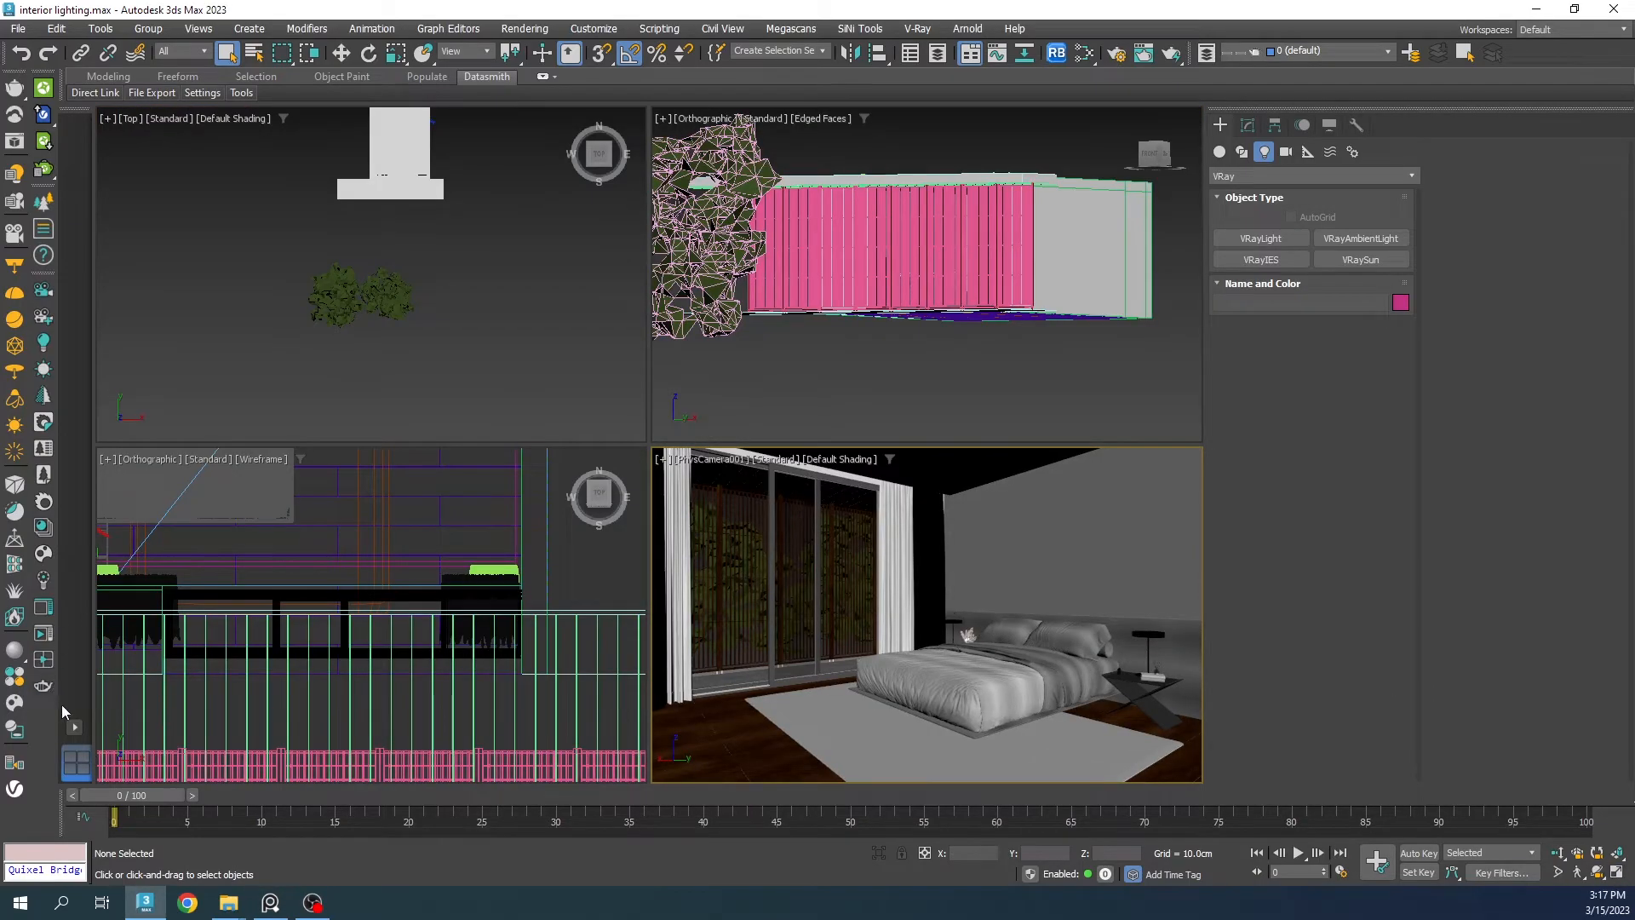
left_click(75, 728)
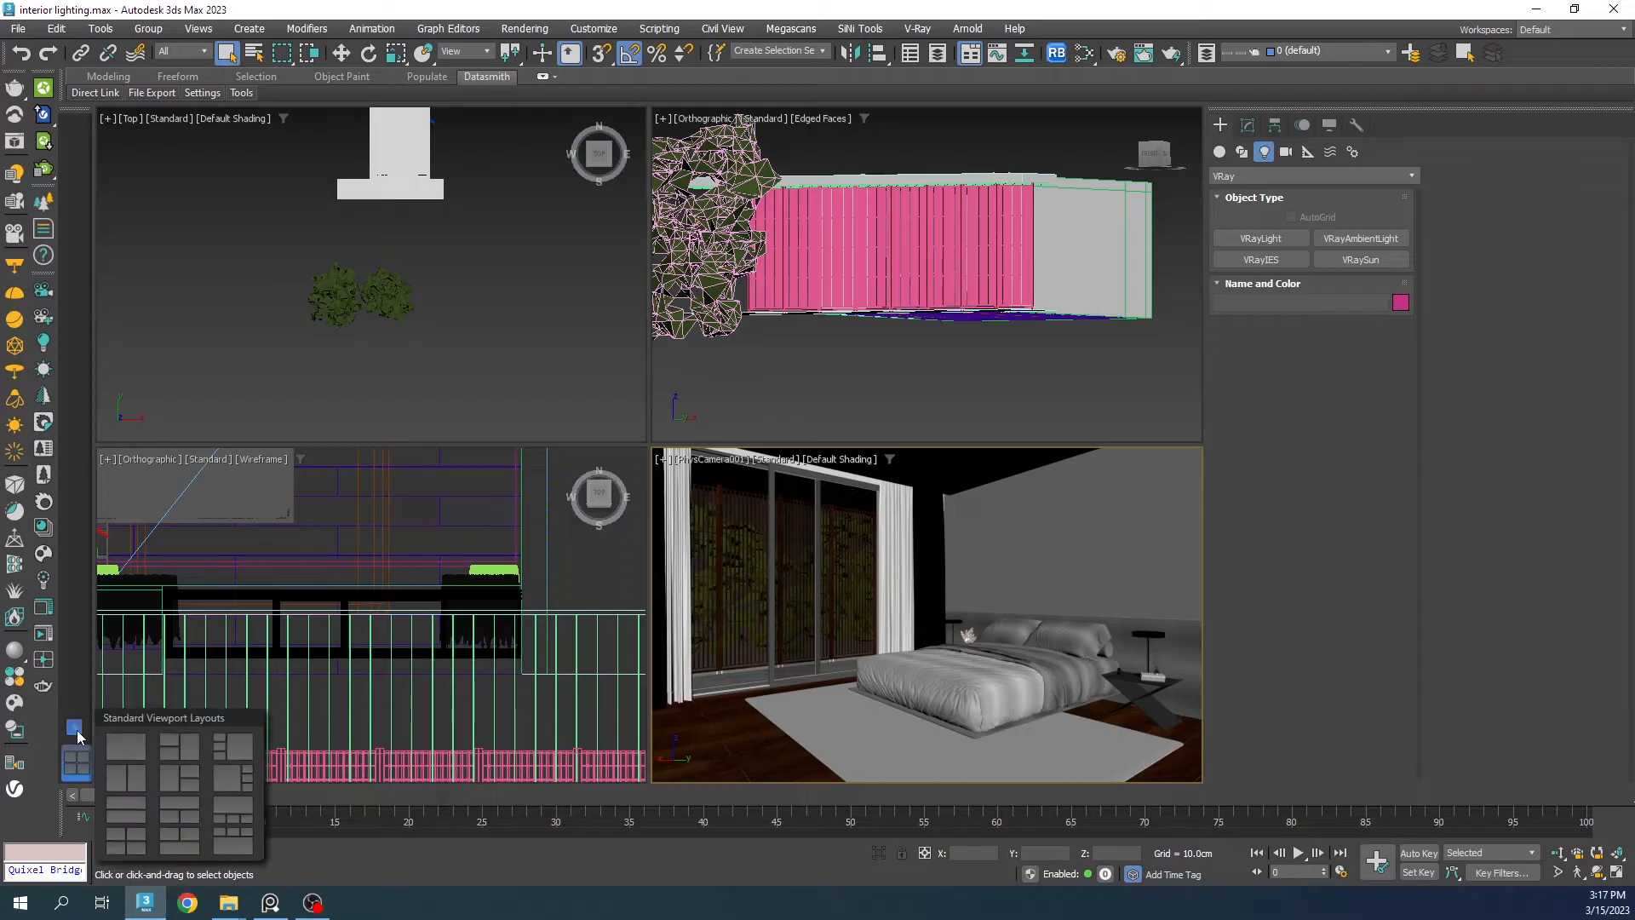
left_click(120, 780)
key("c")
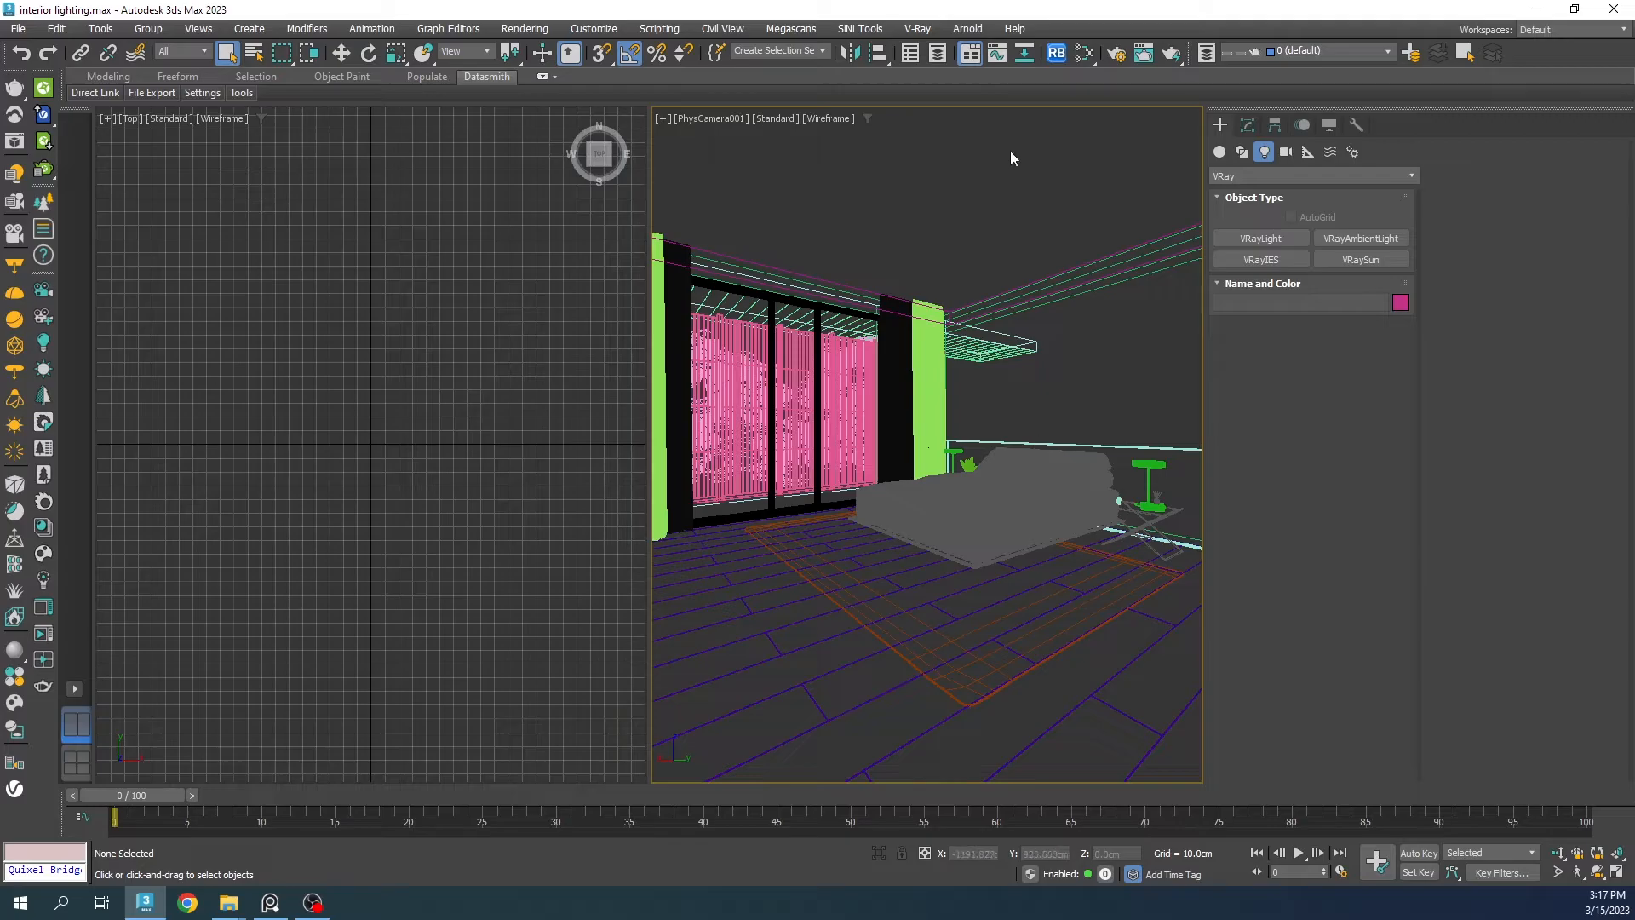
Step: Lock the view to render to PhysCamera001 and set the image sampler to Bucket with max subdivs of 10
left_click(1117, 55)
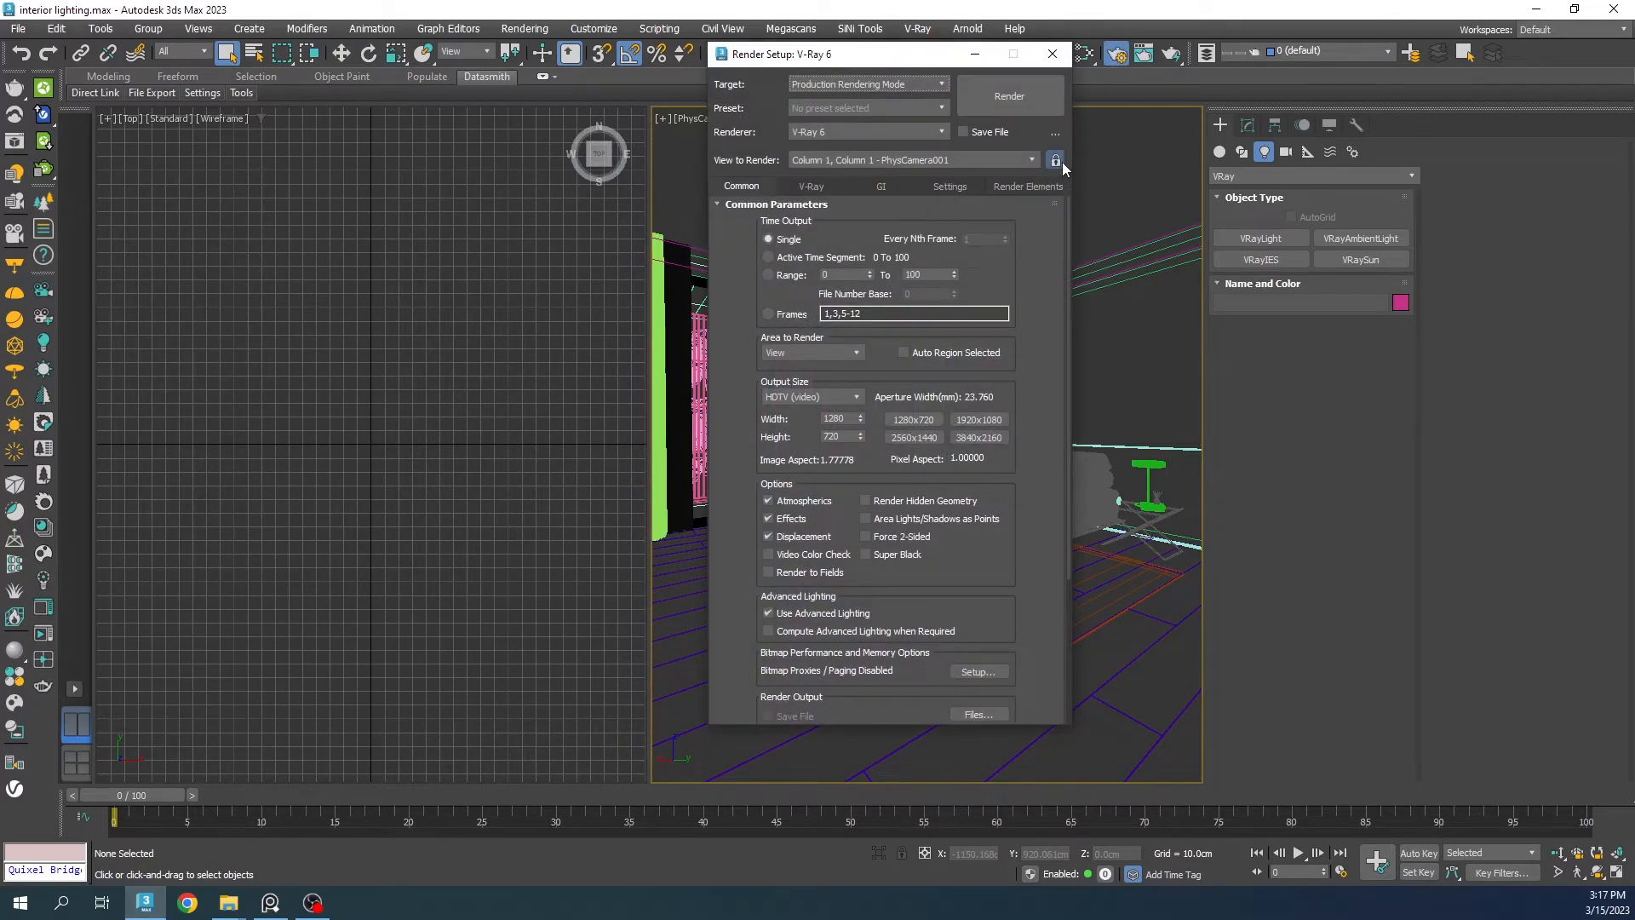
left_click(810, 186)
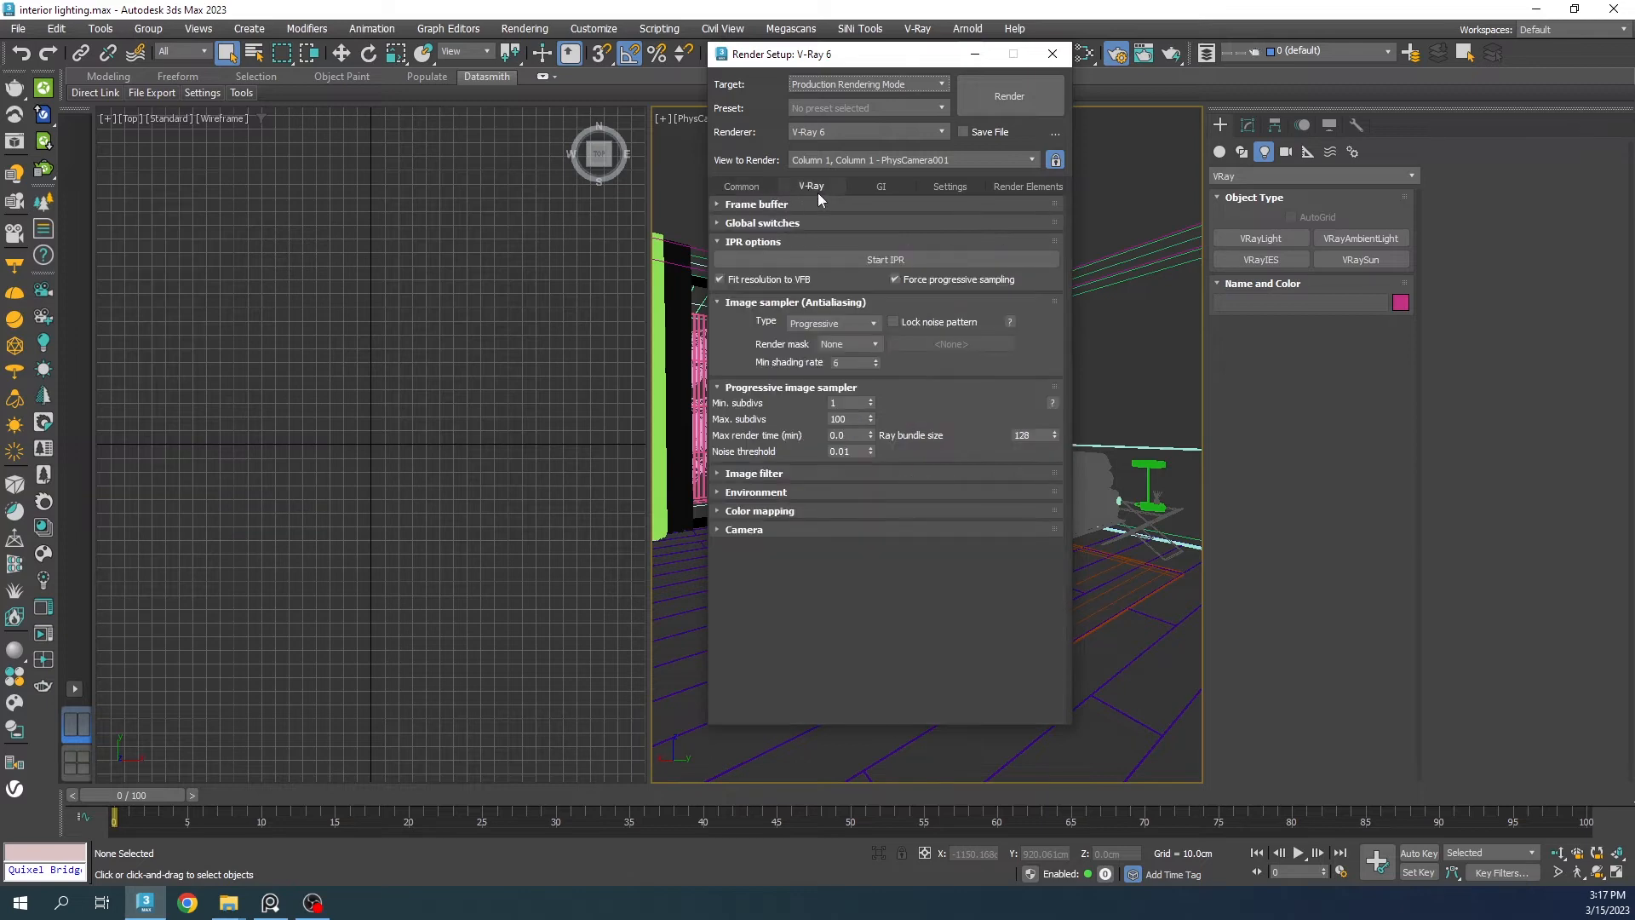
left_click(821, 323)
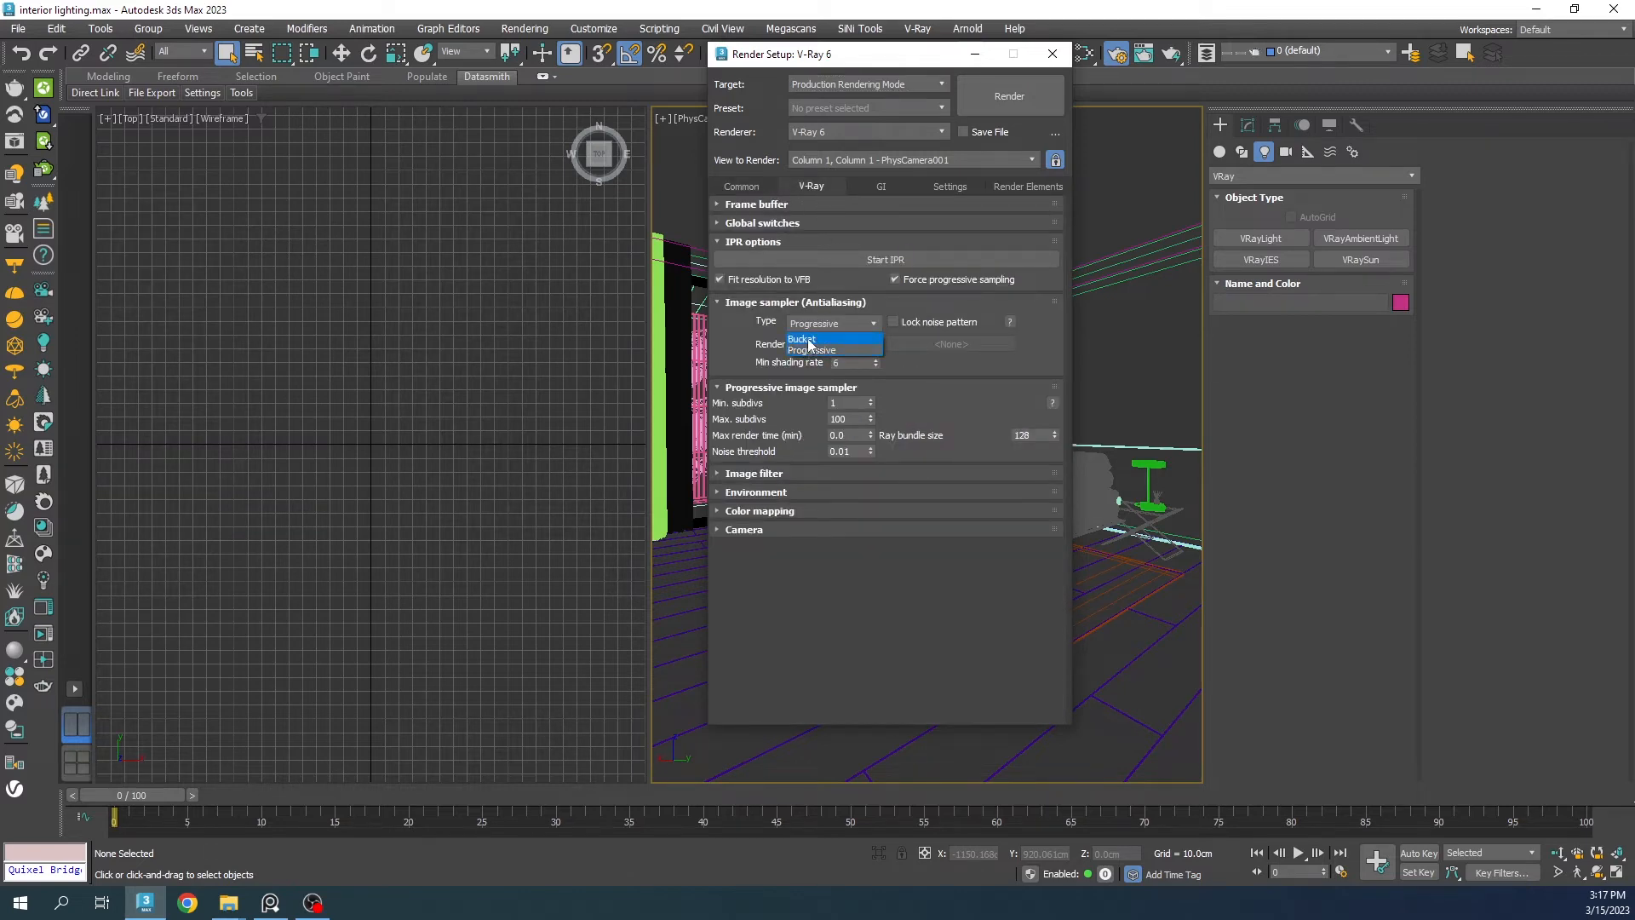
left_click(809, 340)
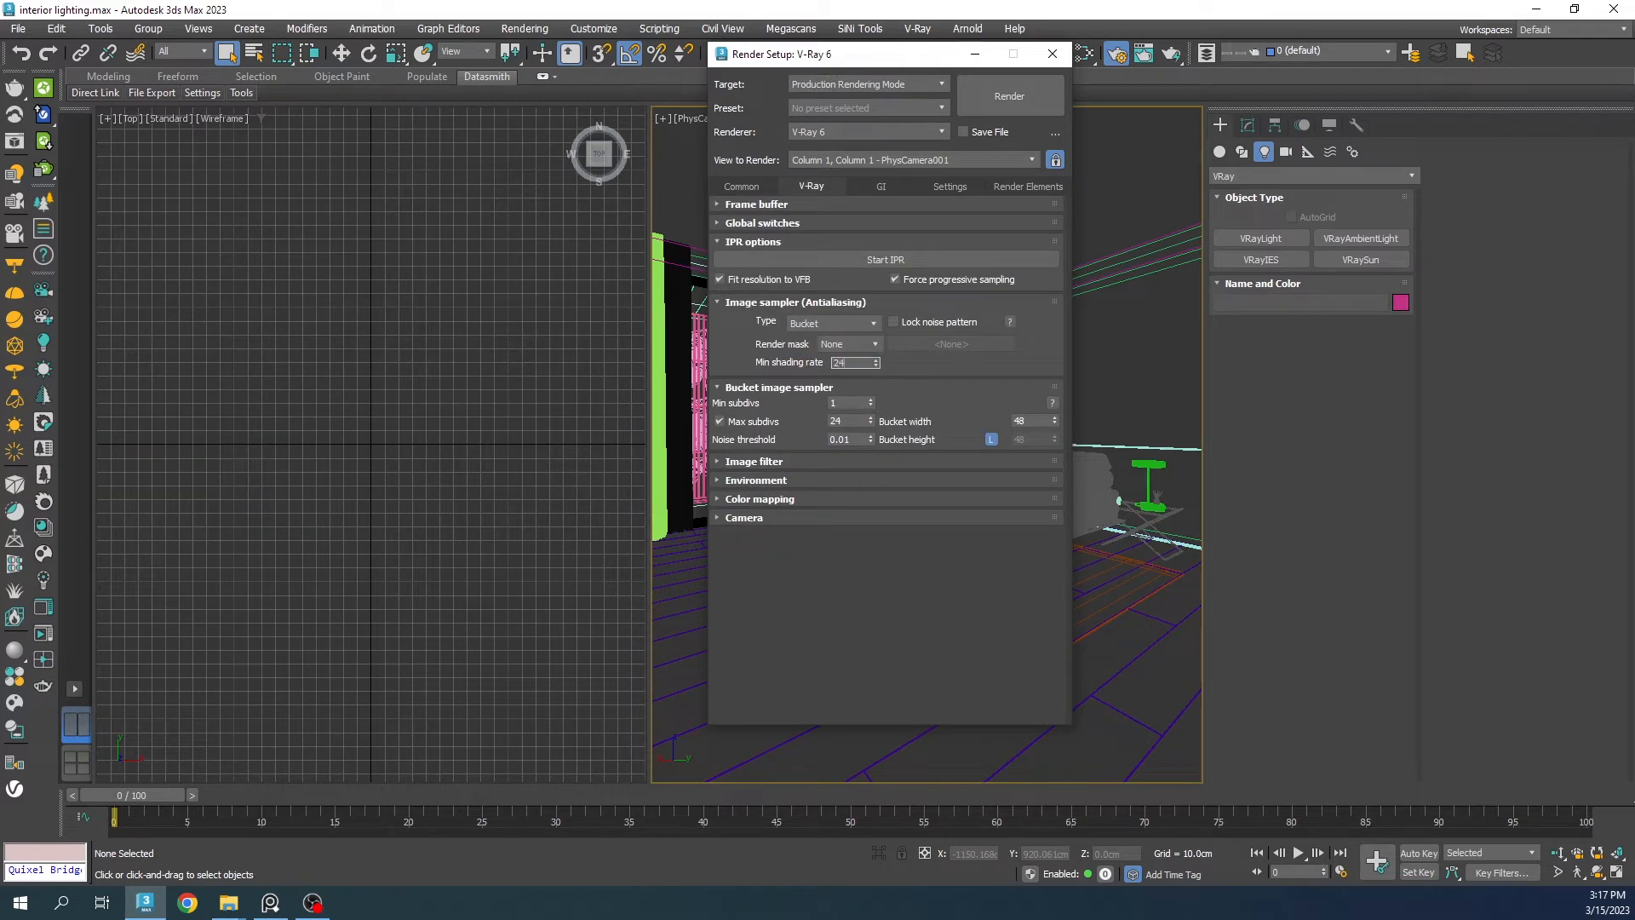
double_click(846, 420)
type("10")
key("Return")
Step: Add the VRayBackToBeauty, VRayDenoiser and VRayLightMix render elements and close the render settings
left_click(1006, 186)
left_click(780, 246)
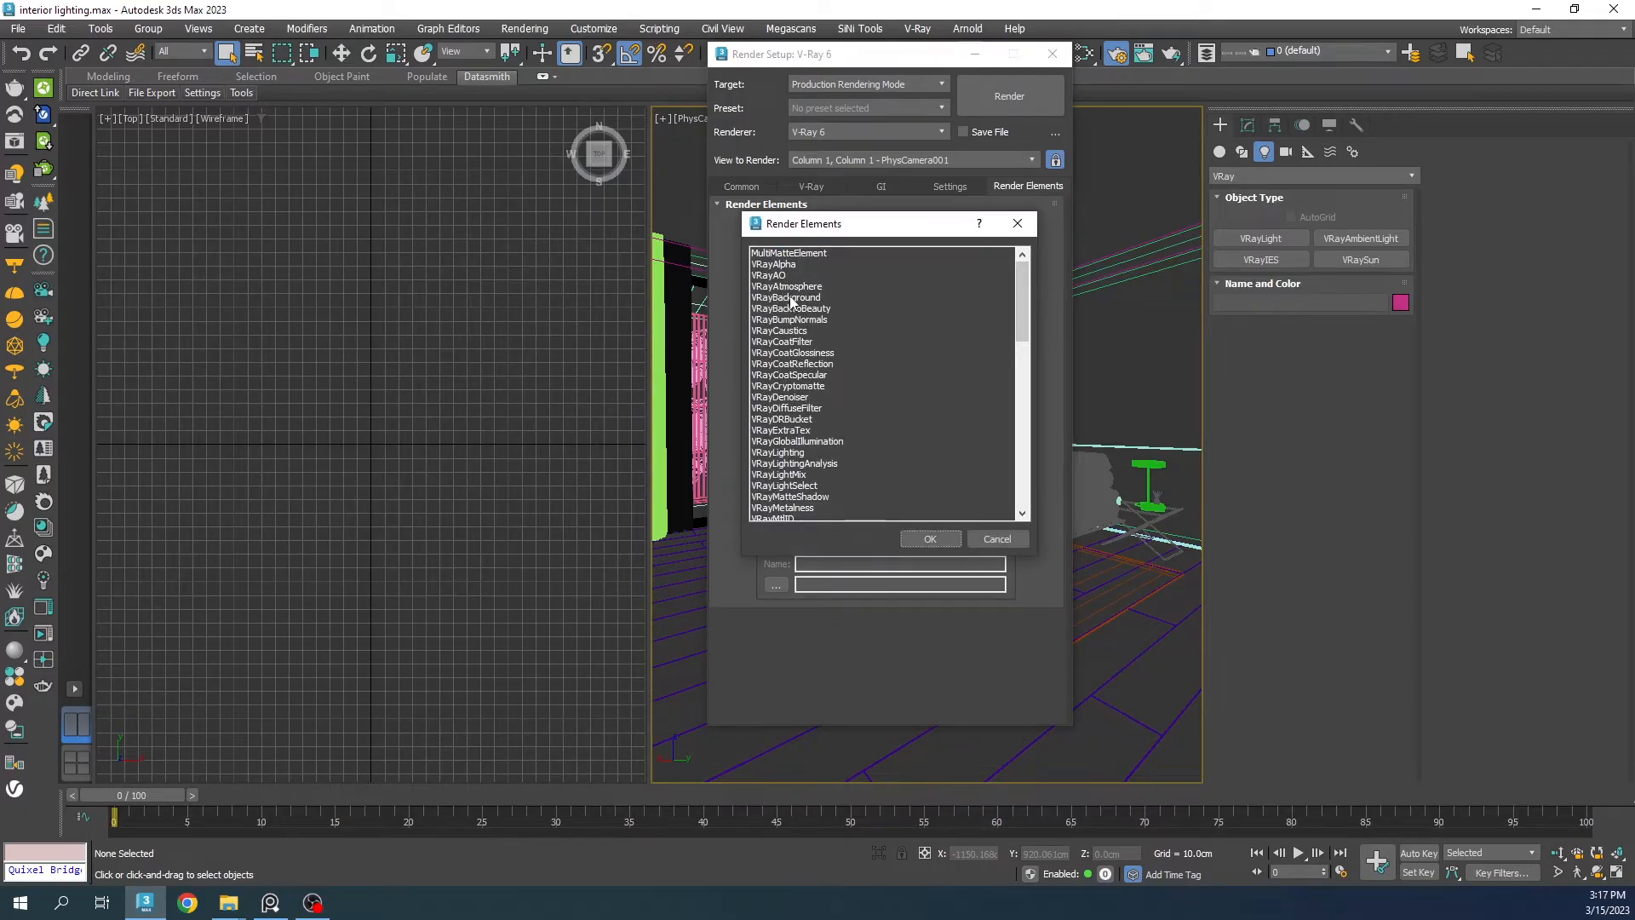
left_click(981, 308)
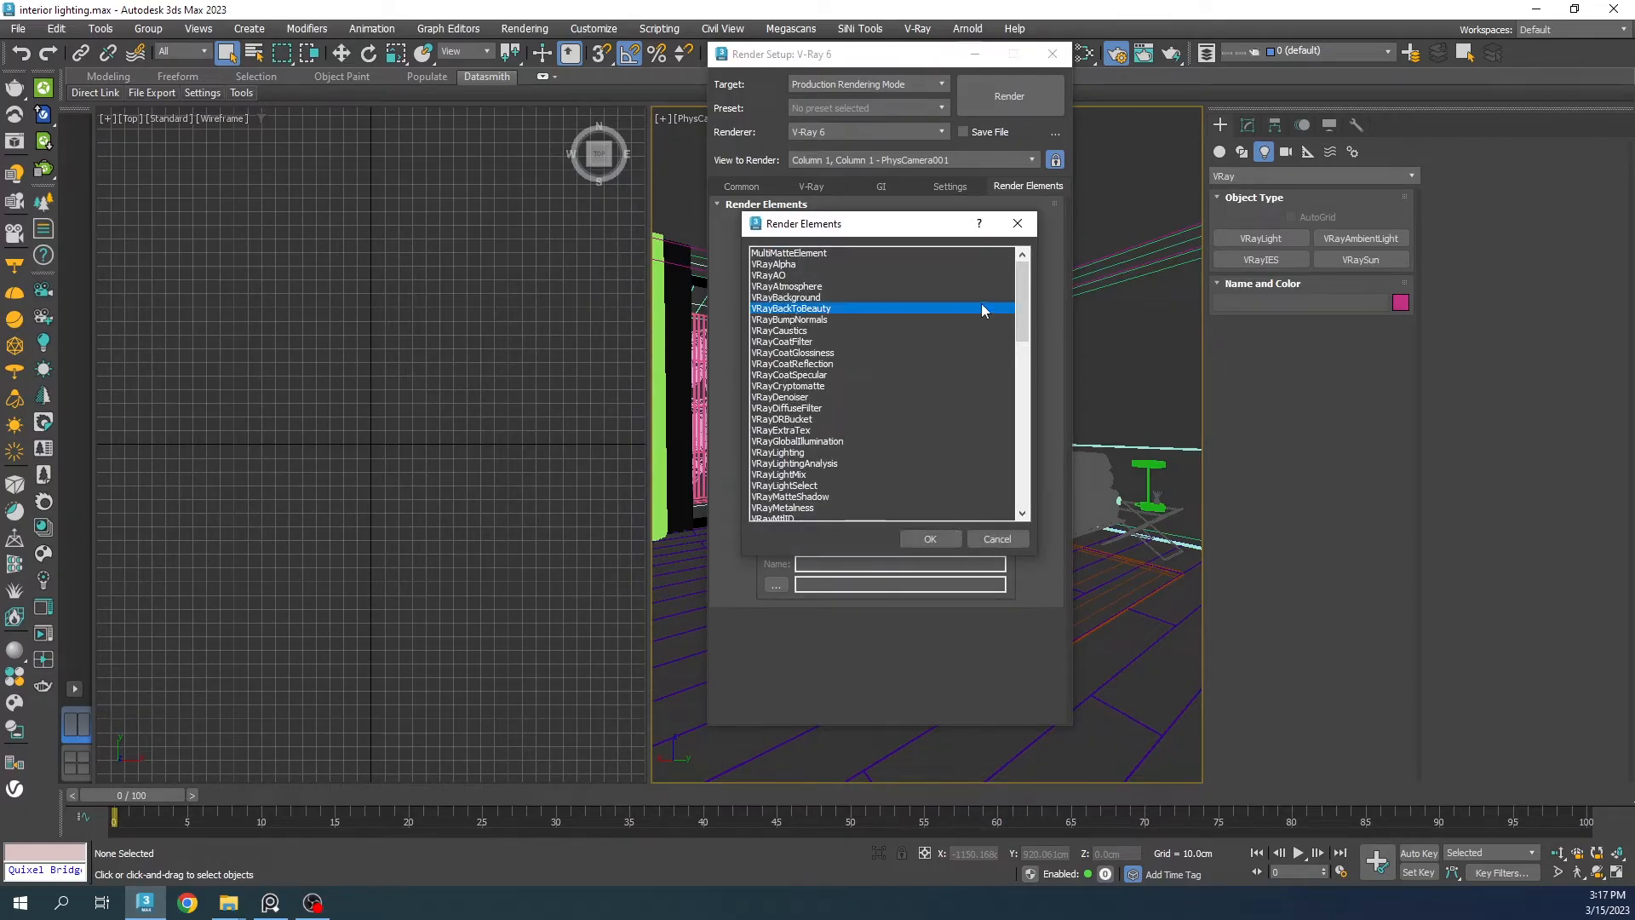
left_click_drag(1020, 295, 1015, 314)
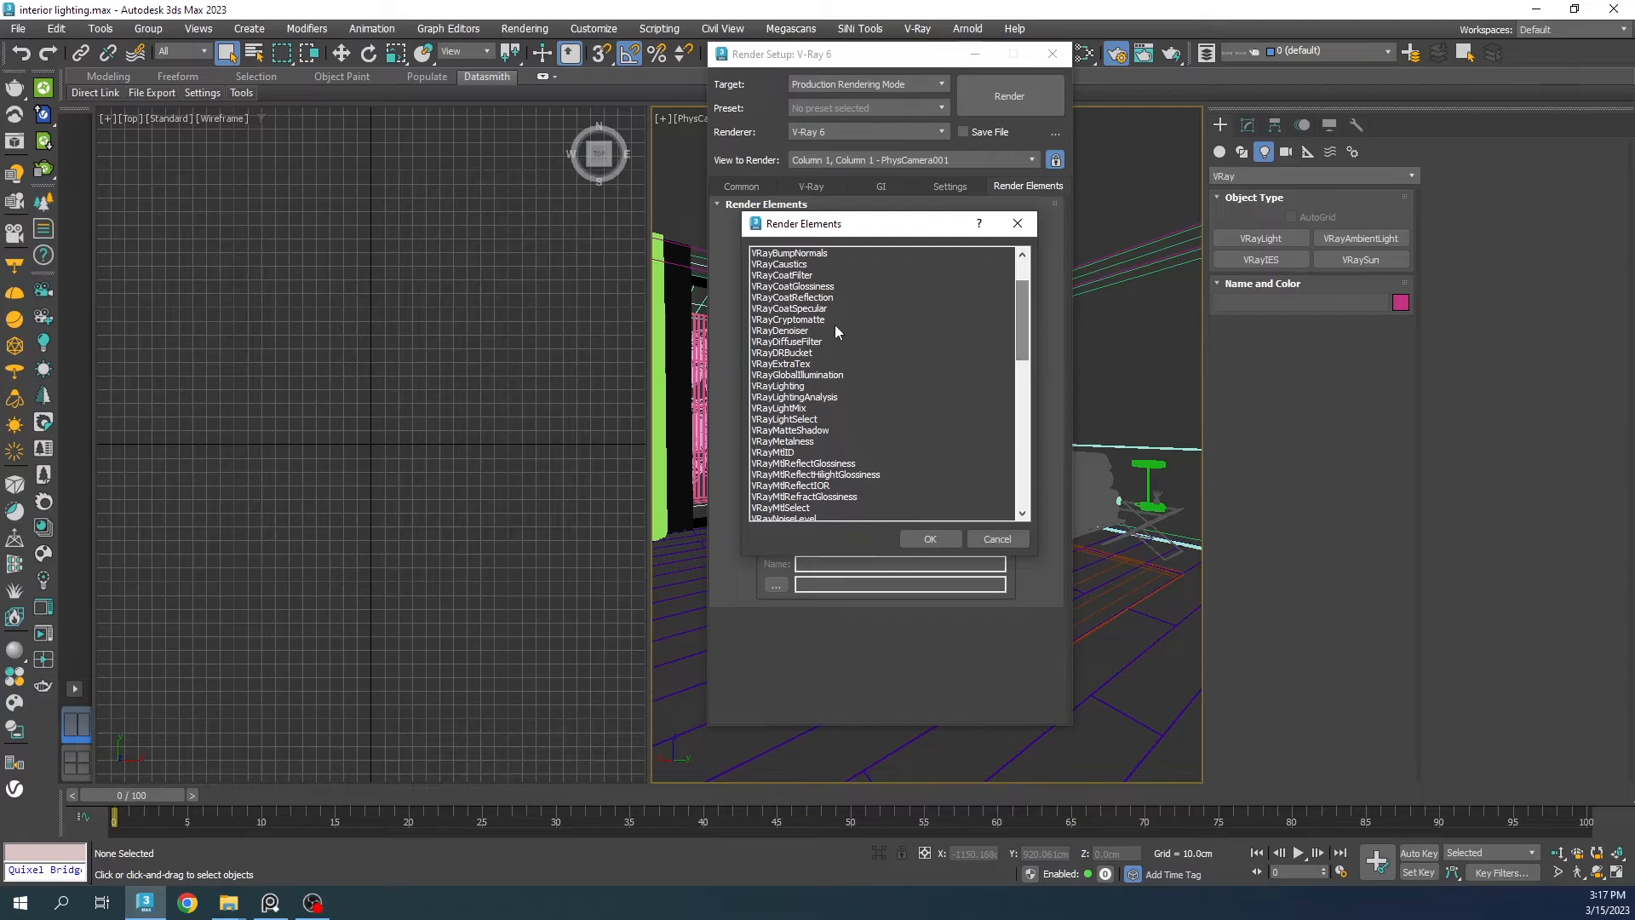
left_click(791, 333)
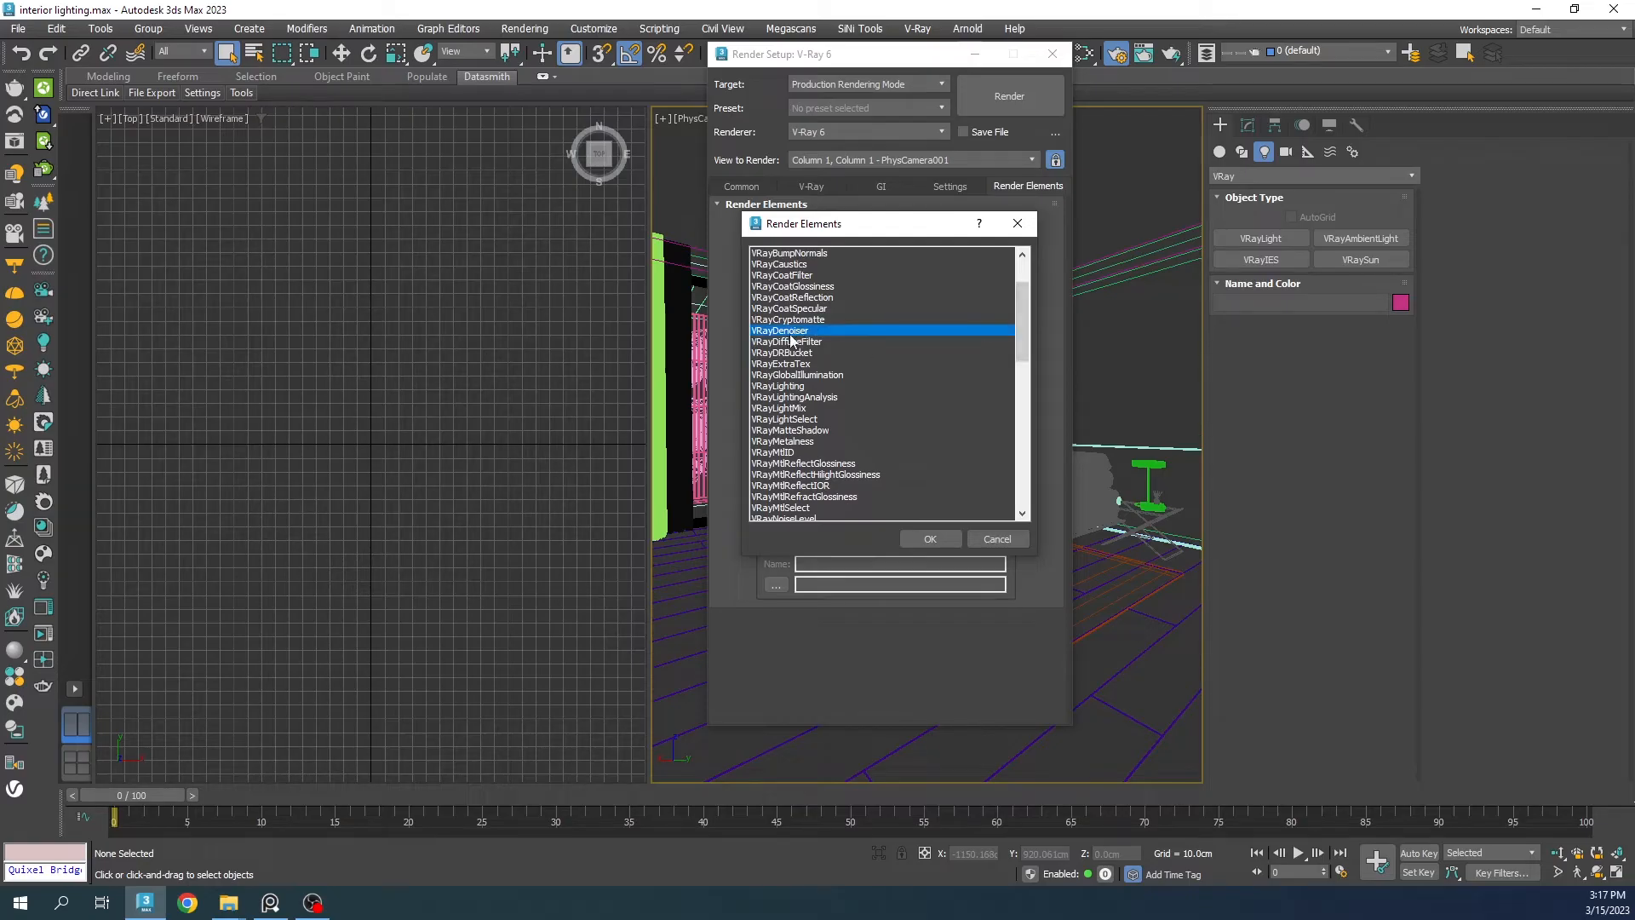
left_click(801, 409, "ctrl")
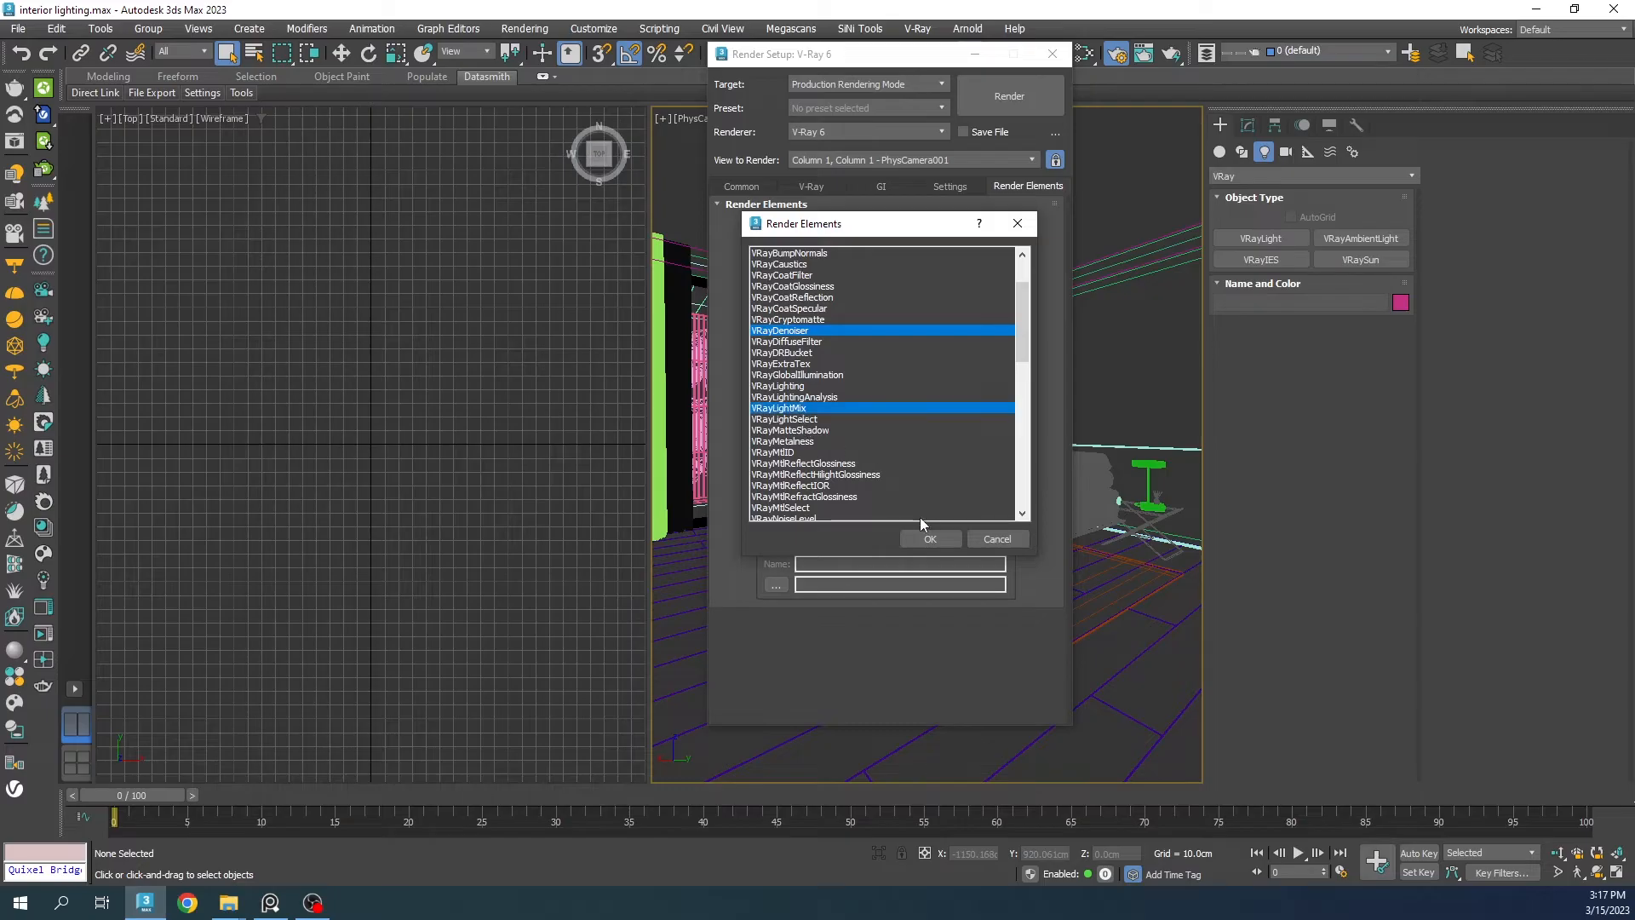
left_click(927, 537)
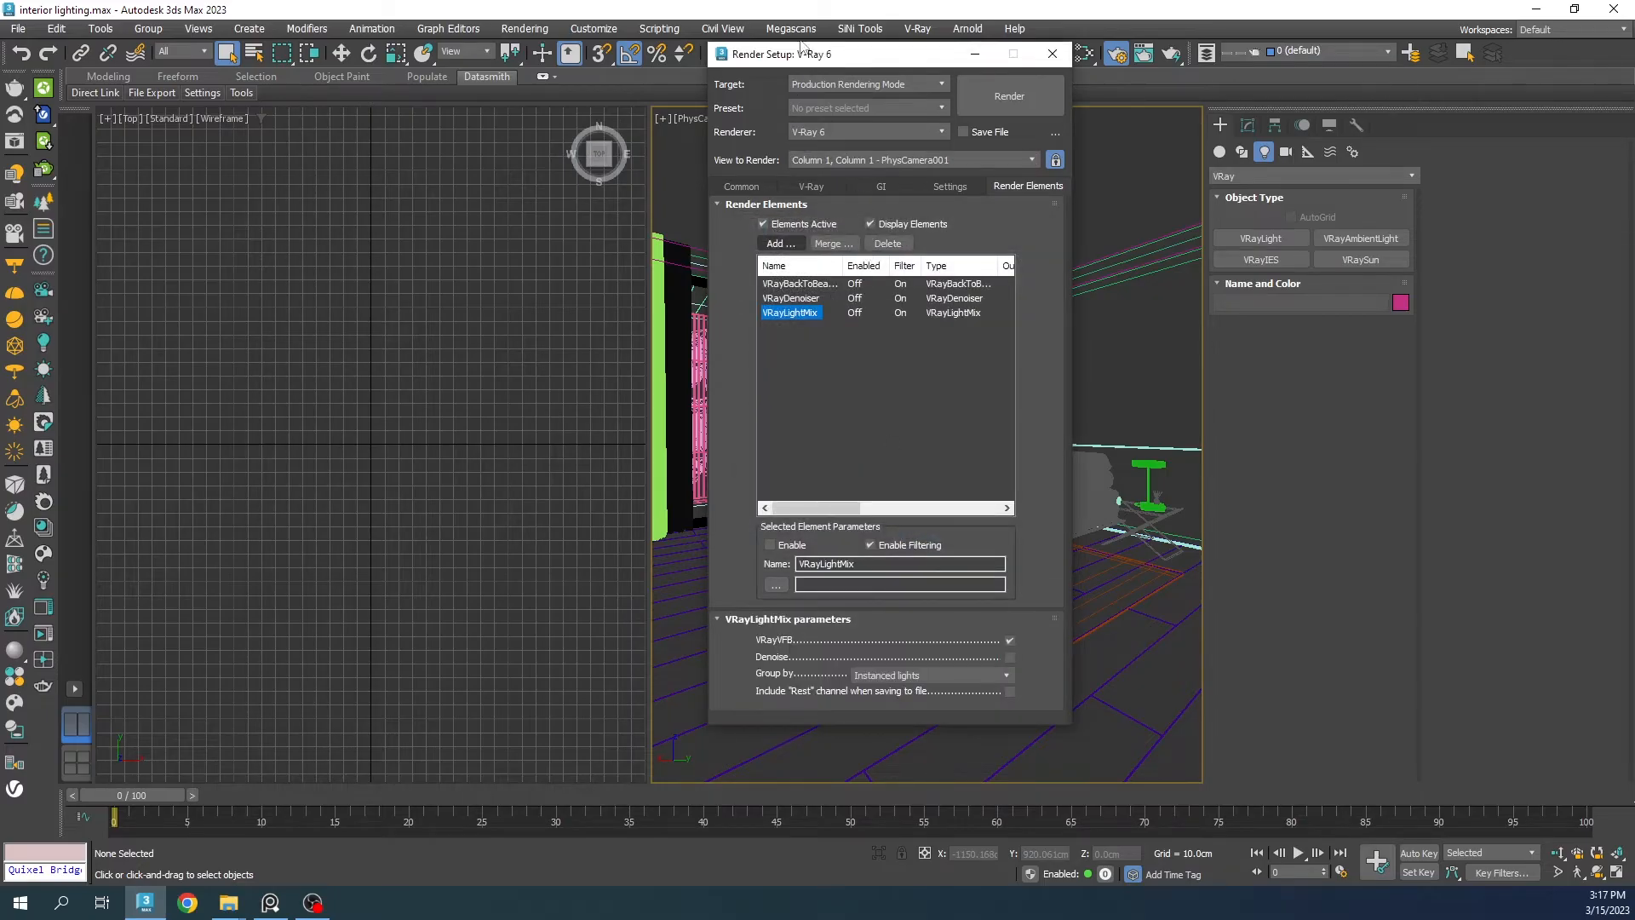
left_click_drag(802, 55, 1023, 183)
left_click(1273, 179)
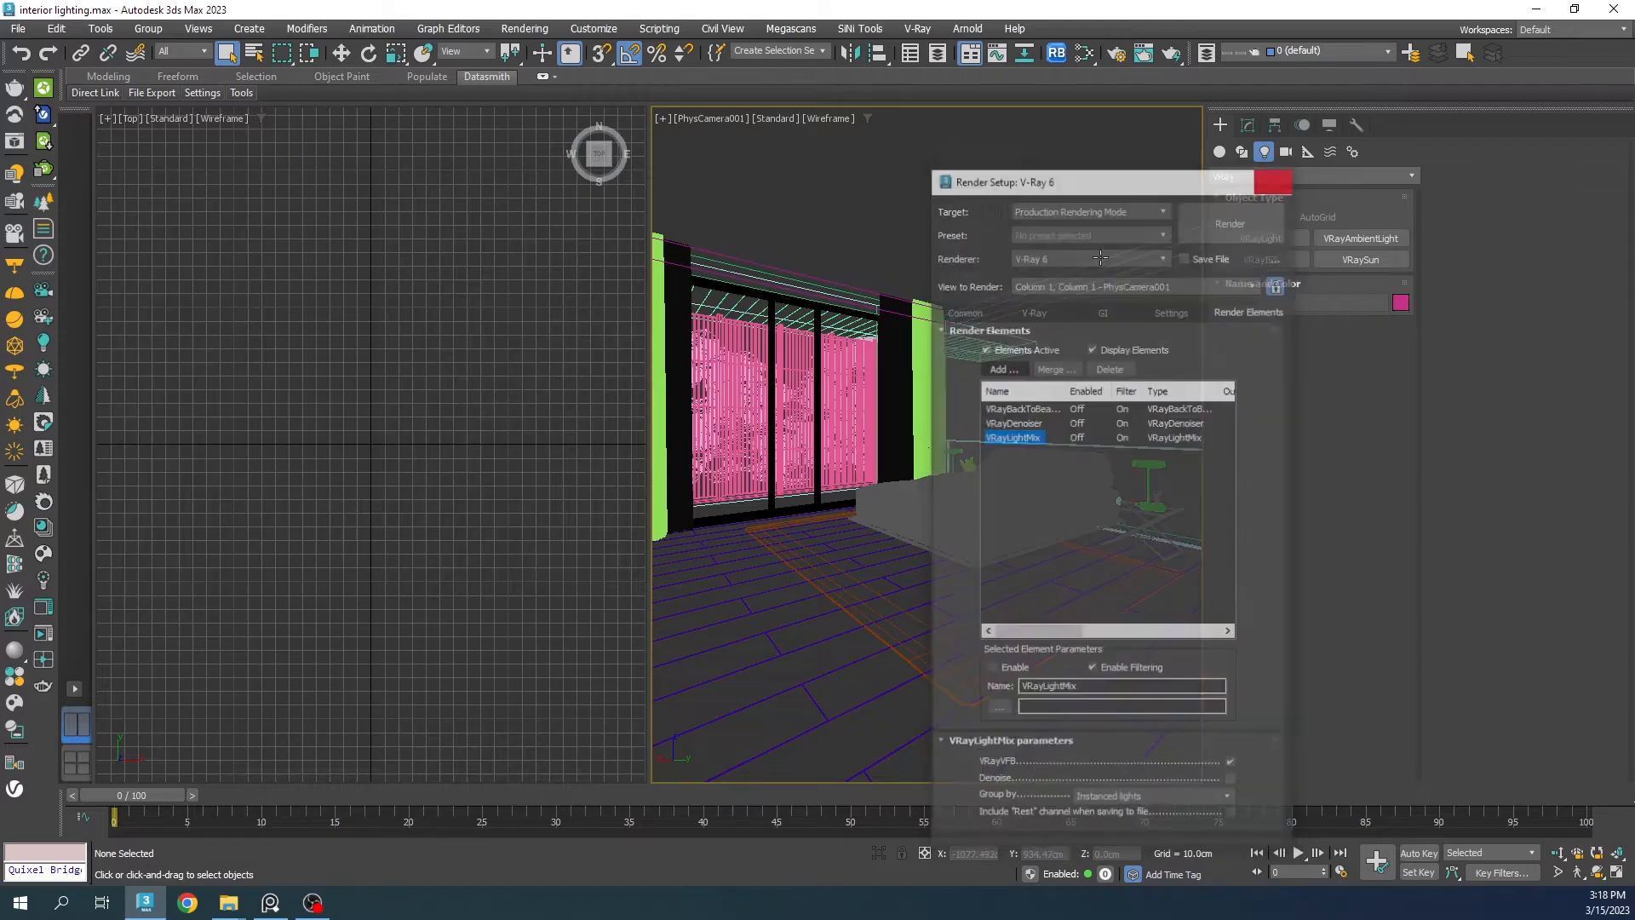
Step: Create a VRaySun aimed diagonally at the bedroom in the top view, and add an automatic VRaySky environment map
scroll(388, 393, "down", 10)
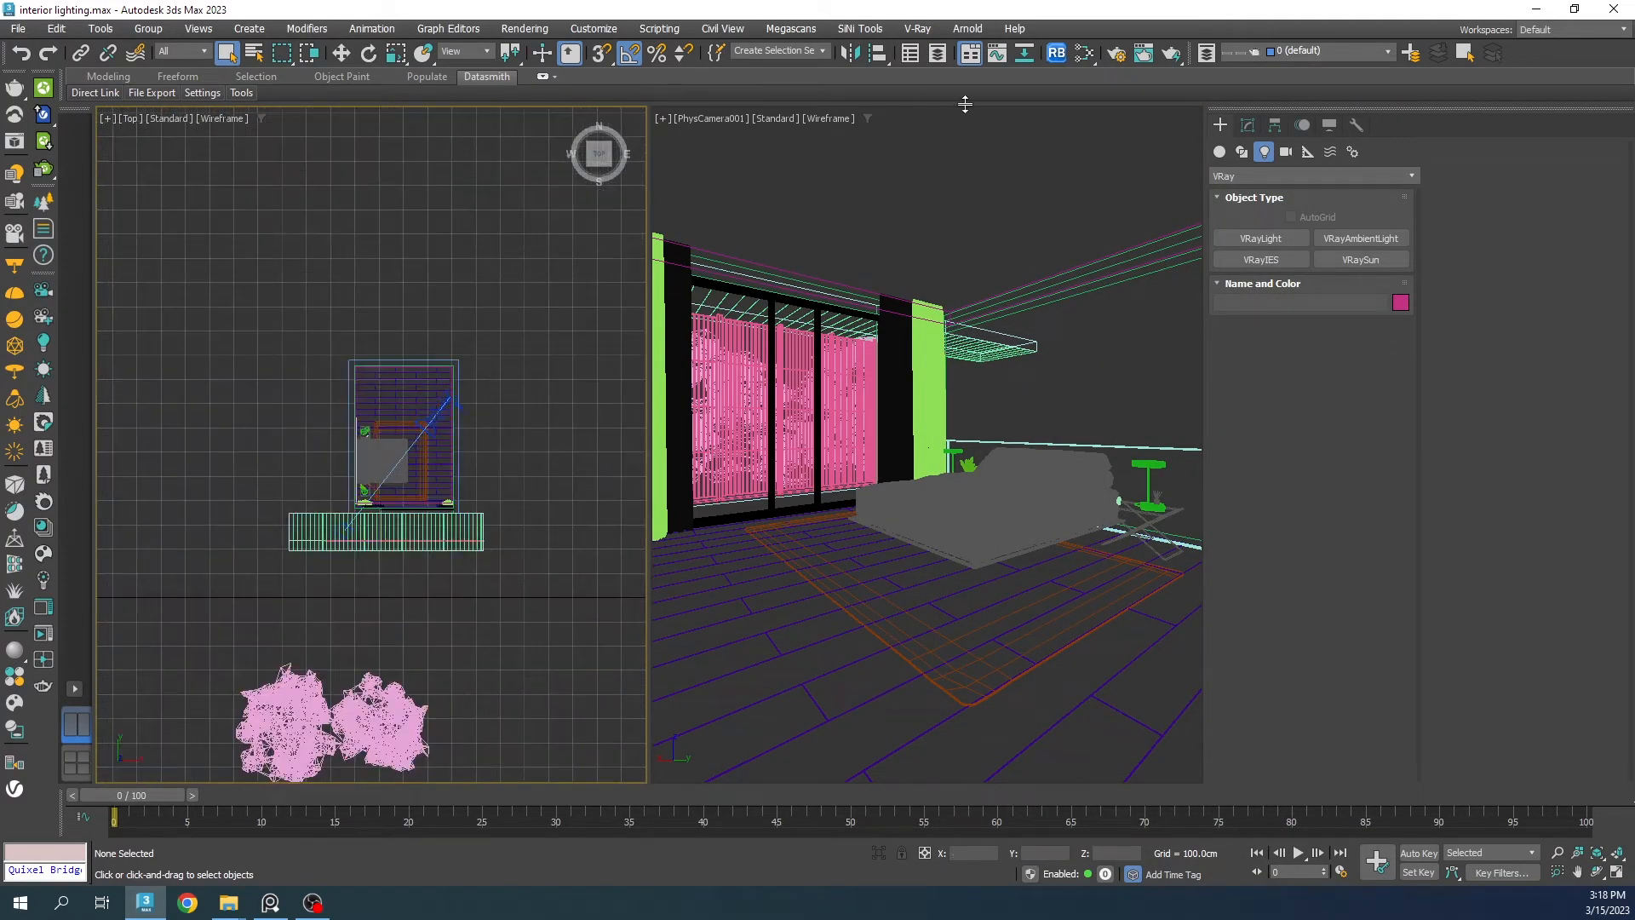
left_click(1259, 176)
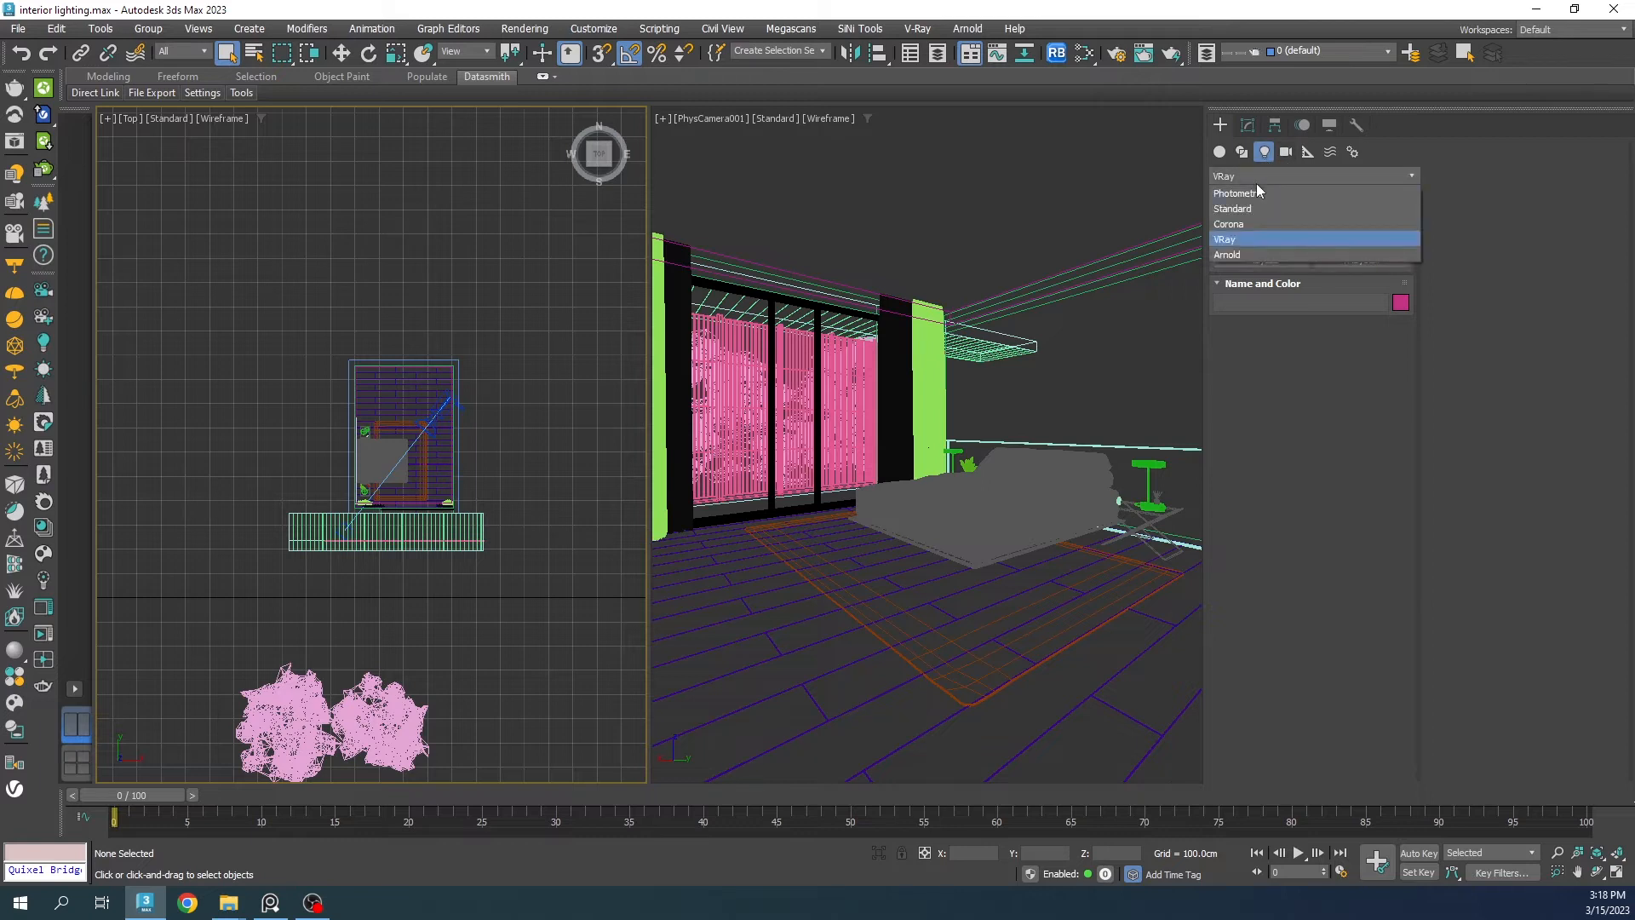
left_click(1233, 235)
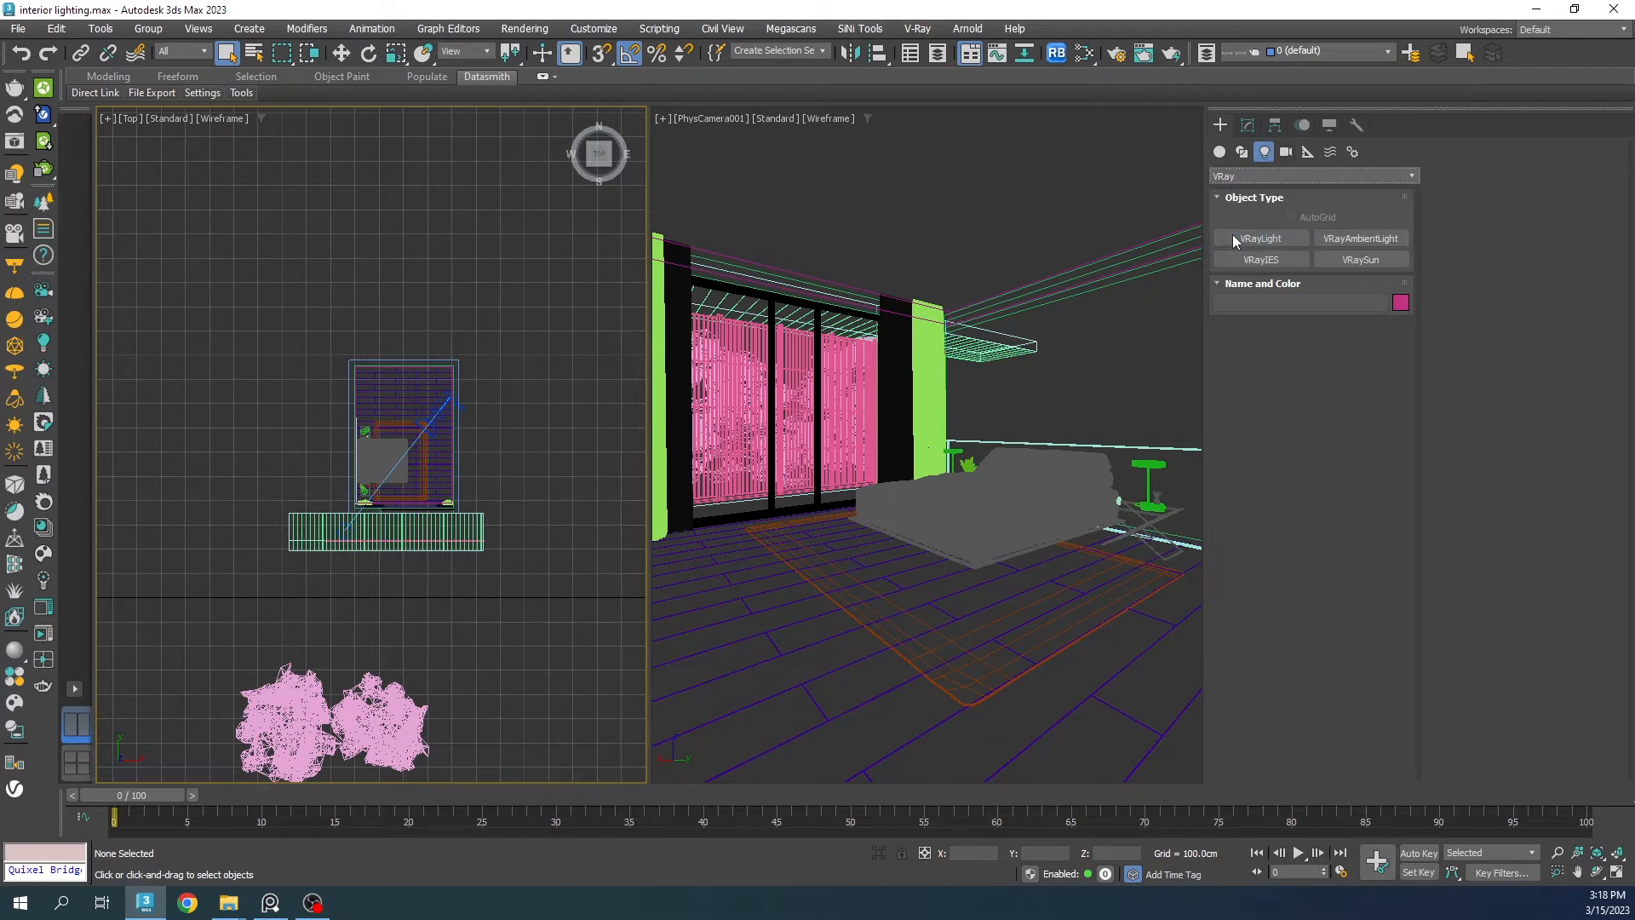
left_click(1373, 257)
left_click_drag(481, 289, 417, 440)
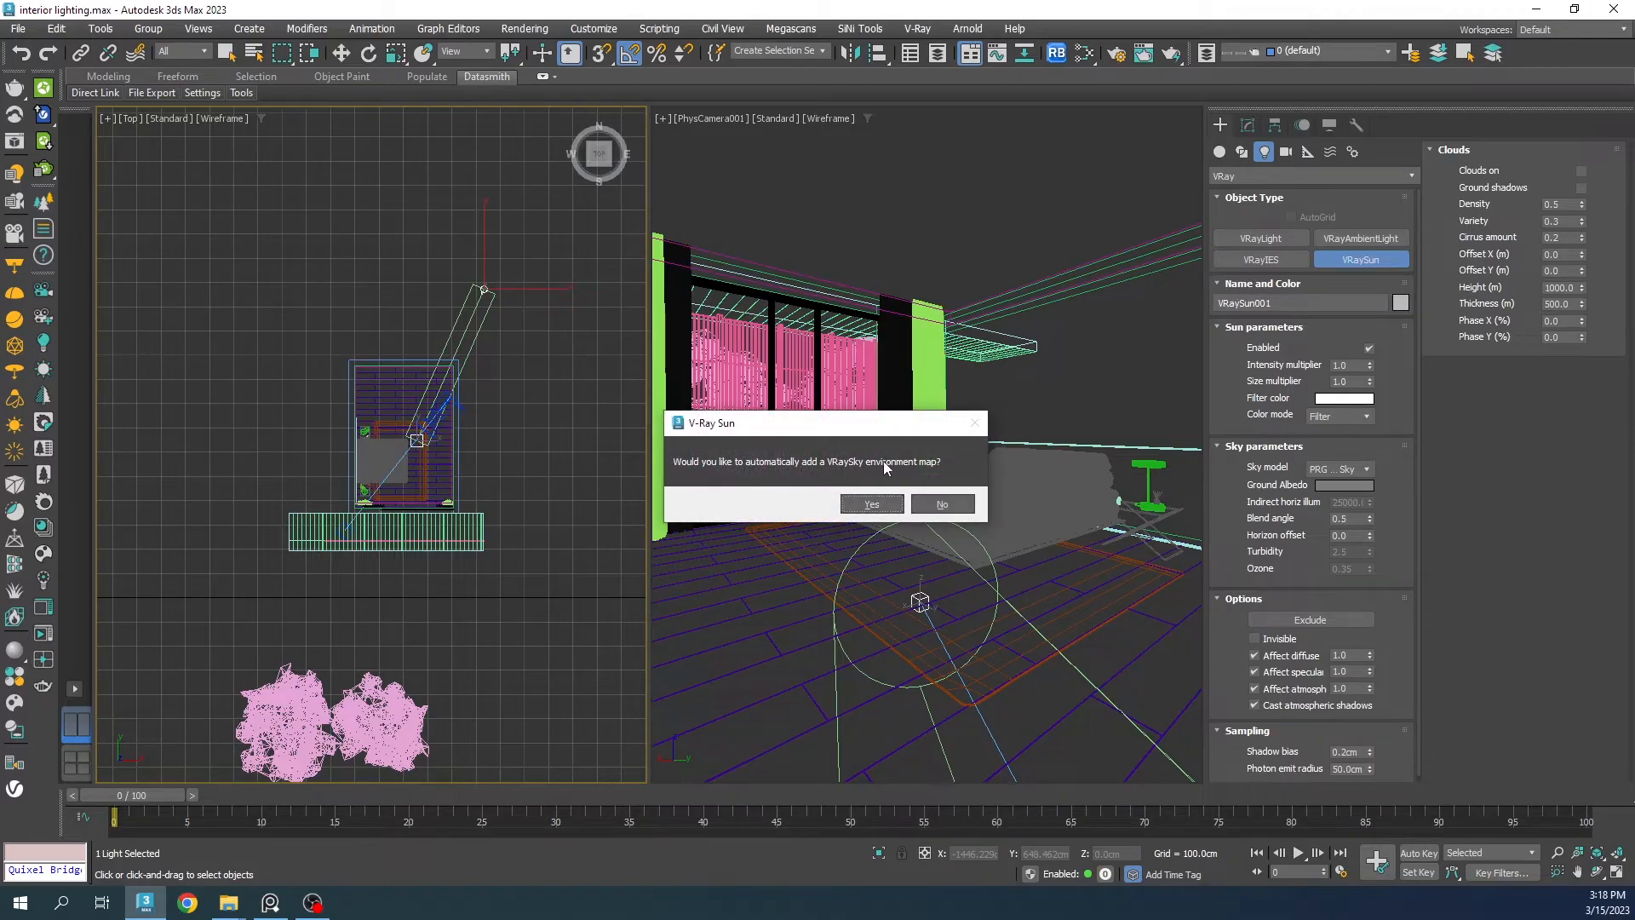
left_click(870, 505)
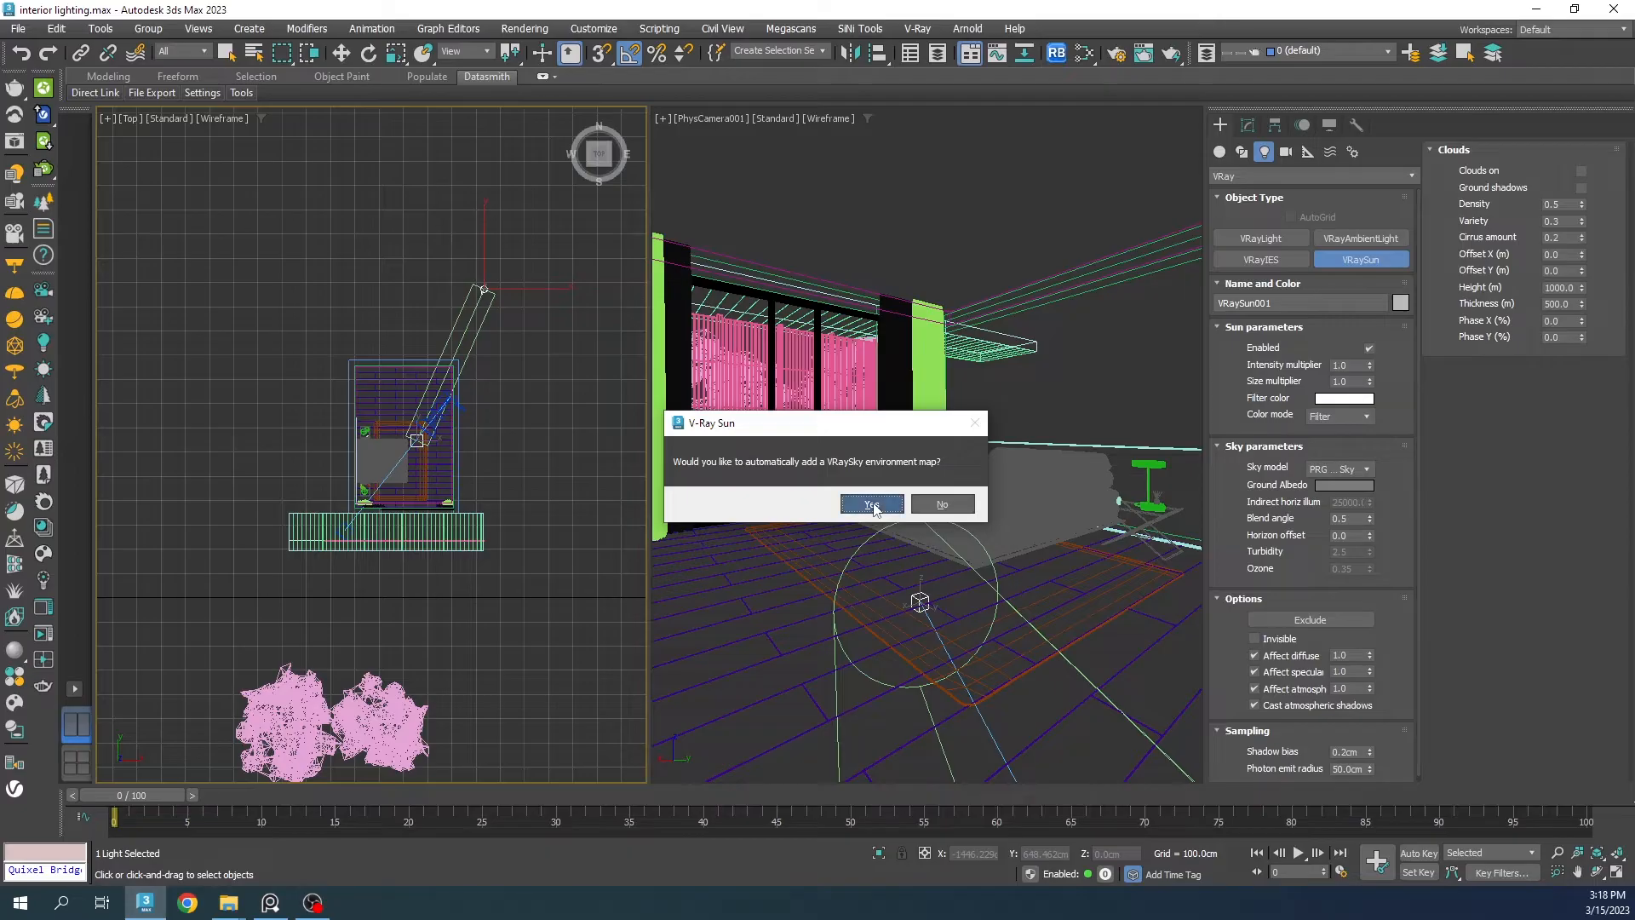
Step: Raise the sun vertically to a Z height of about 903 cm above the building
middle_click_drag(472, 456, 426, 511)
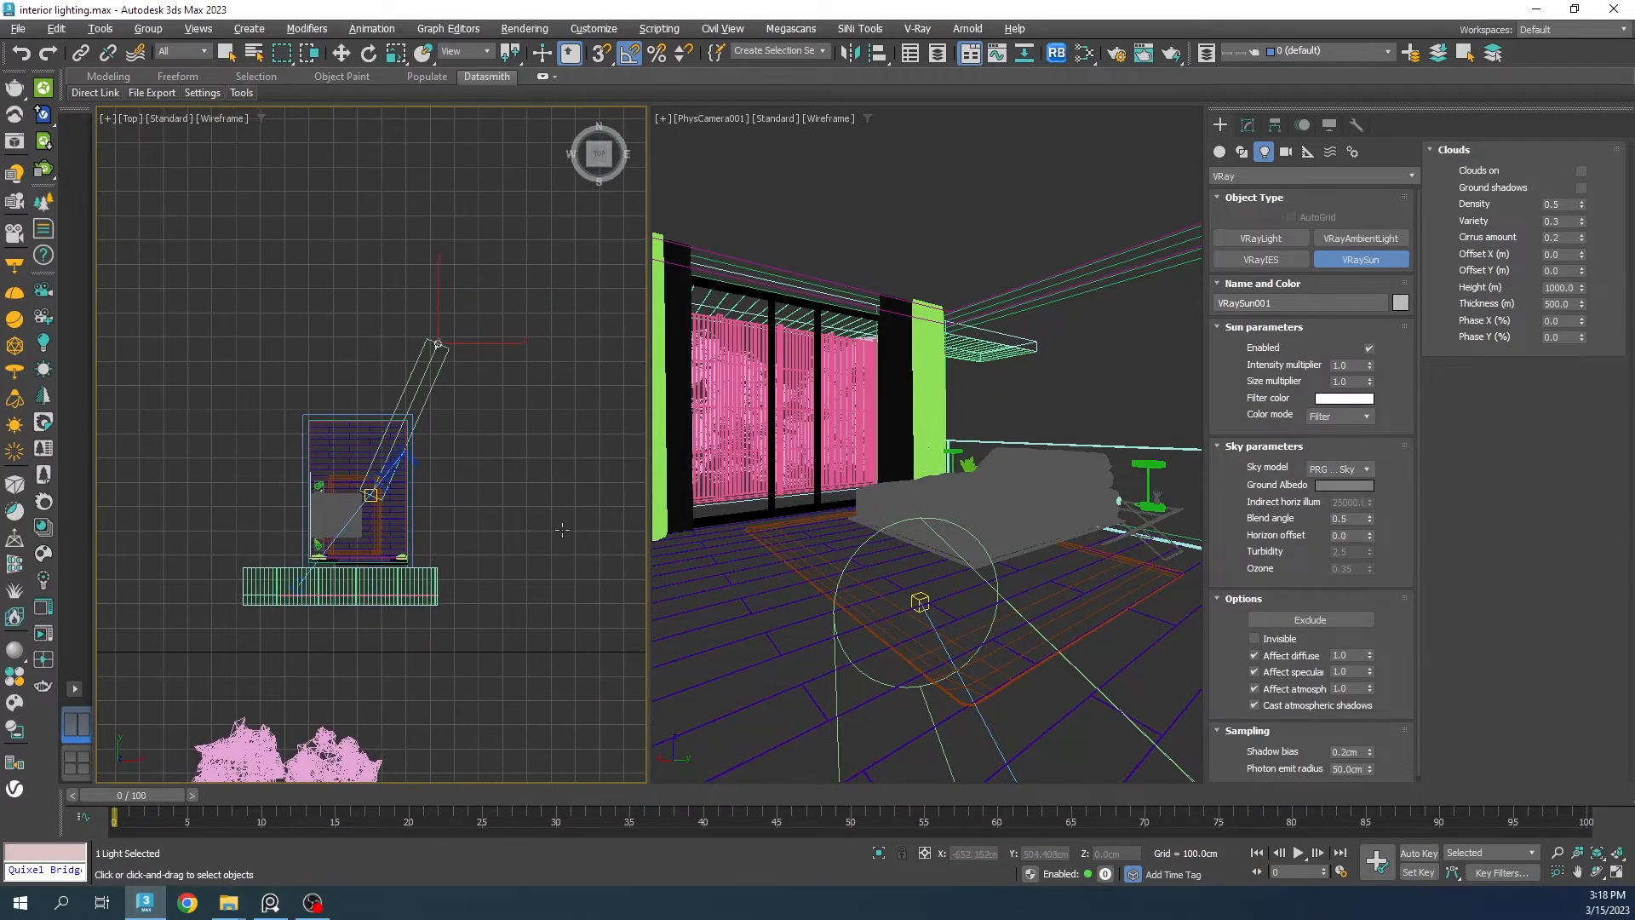
middle_click_drag(563, 529, 452, 418, "alt")
key("w")
left_click_drag(485, 358, 435, 160)
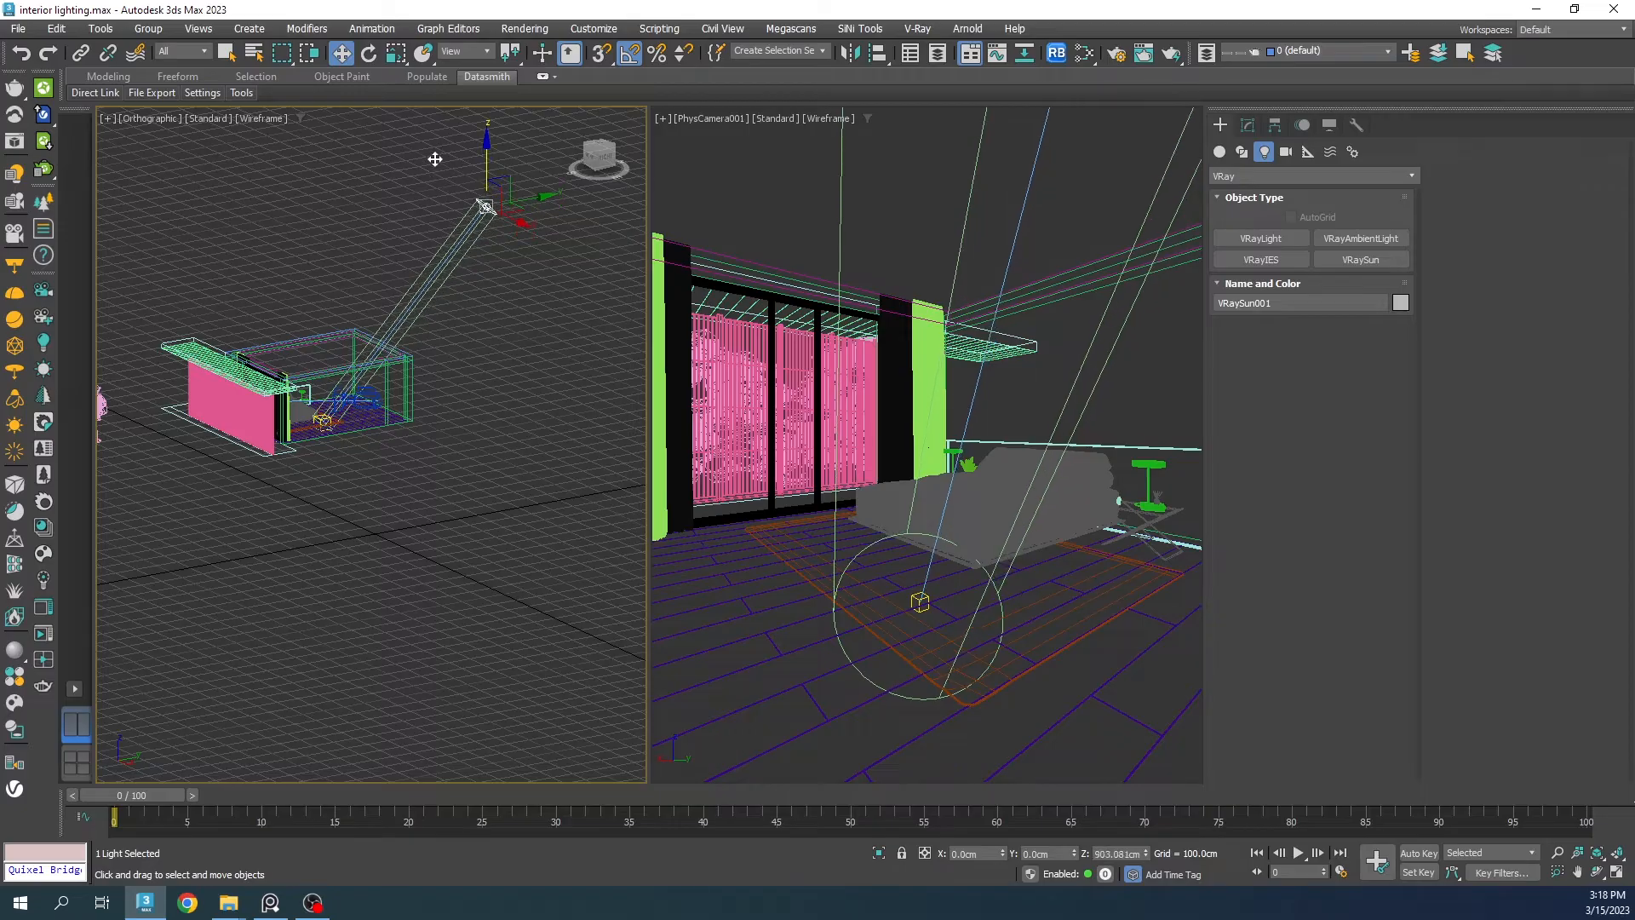
middle_click_drag(431, 188, 401, 267, "alt")
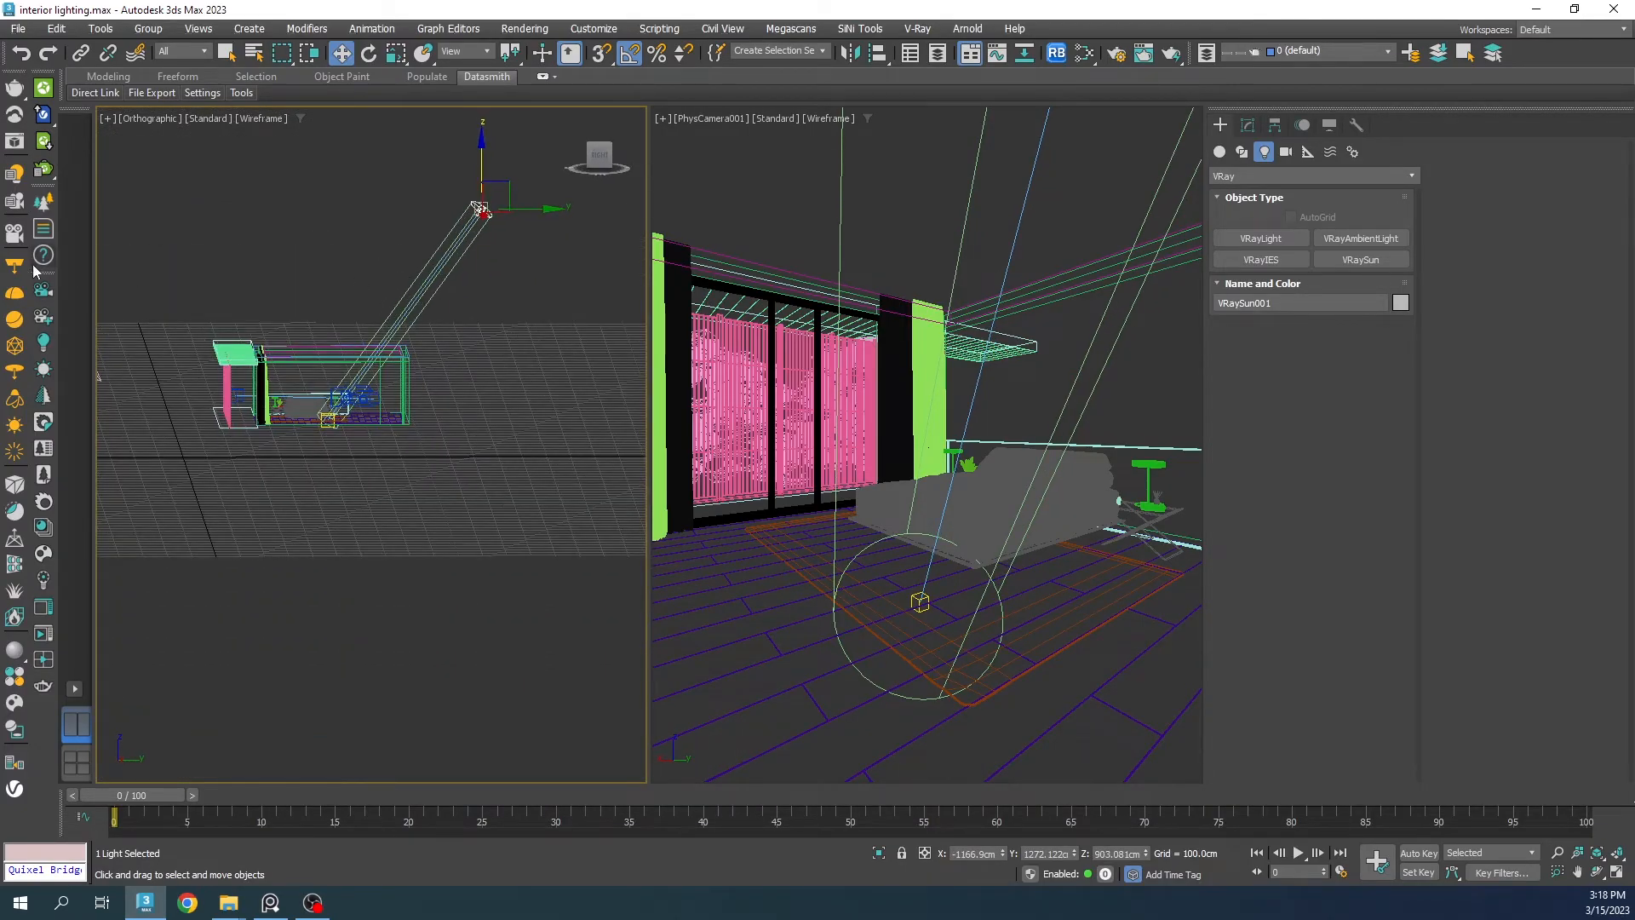
Step: Start an interactive render of the camera view in the V-Ray Frame Buffer and place the bedroom reference image beside it
left_click(15, 140)
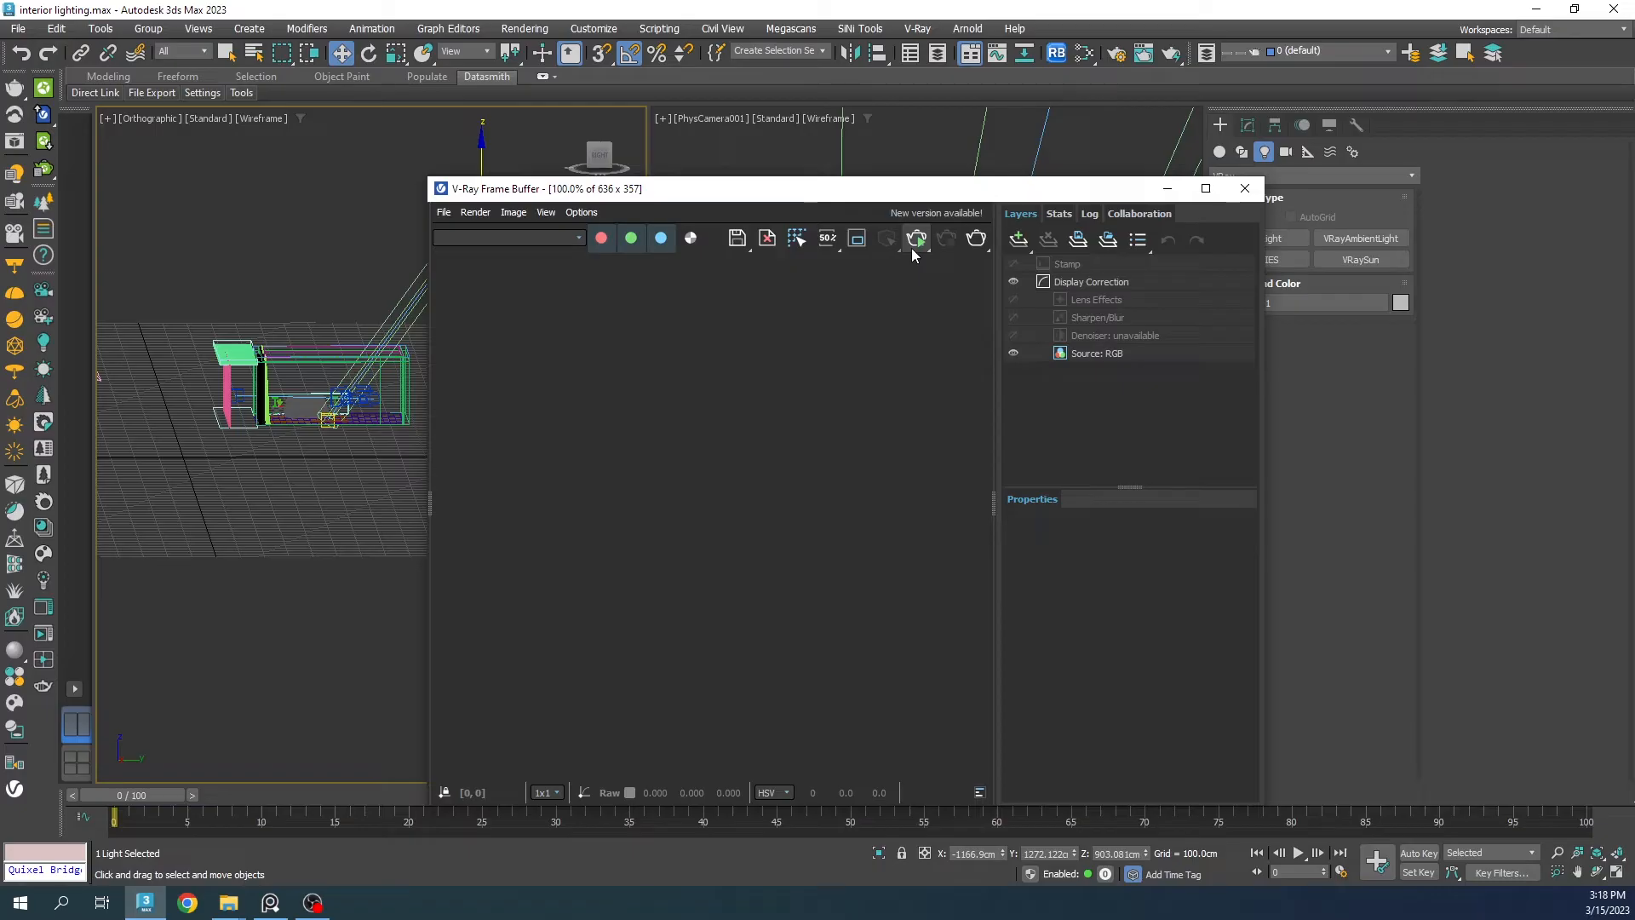
left_click(913, 251)
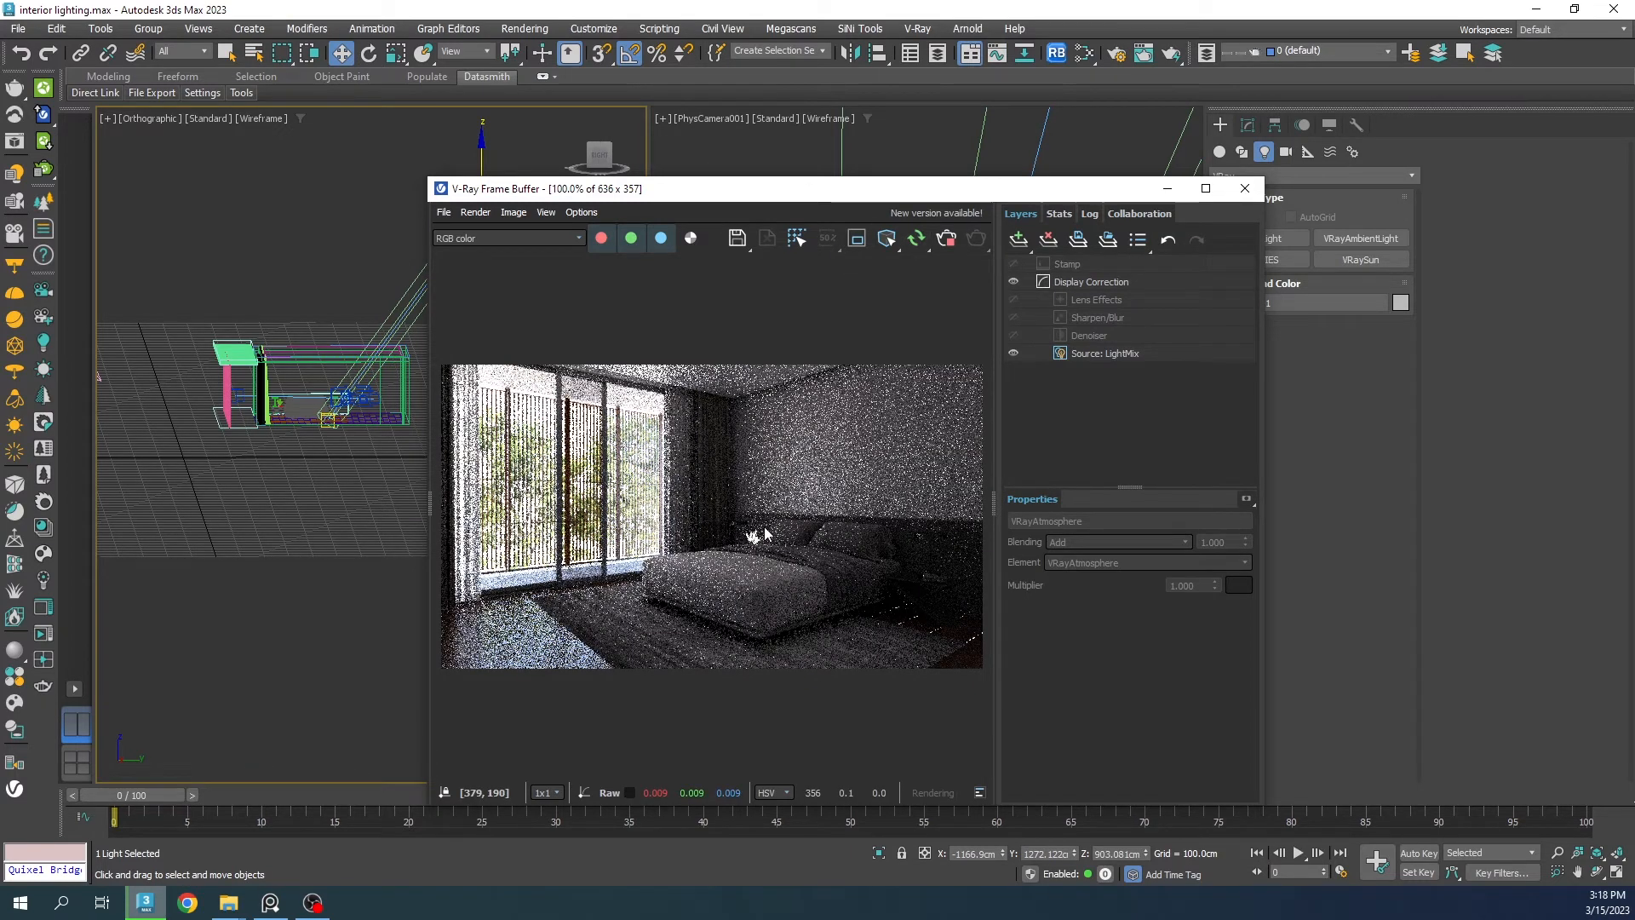
left_click(270, 903)
right_click_drag(391, 695, 218, 514)
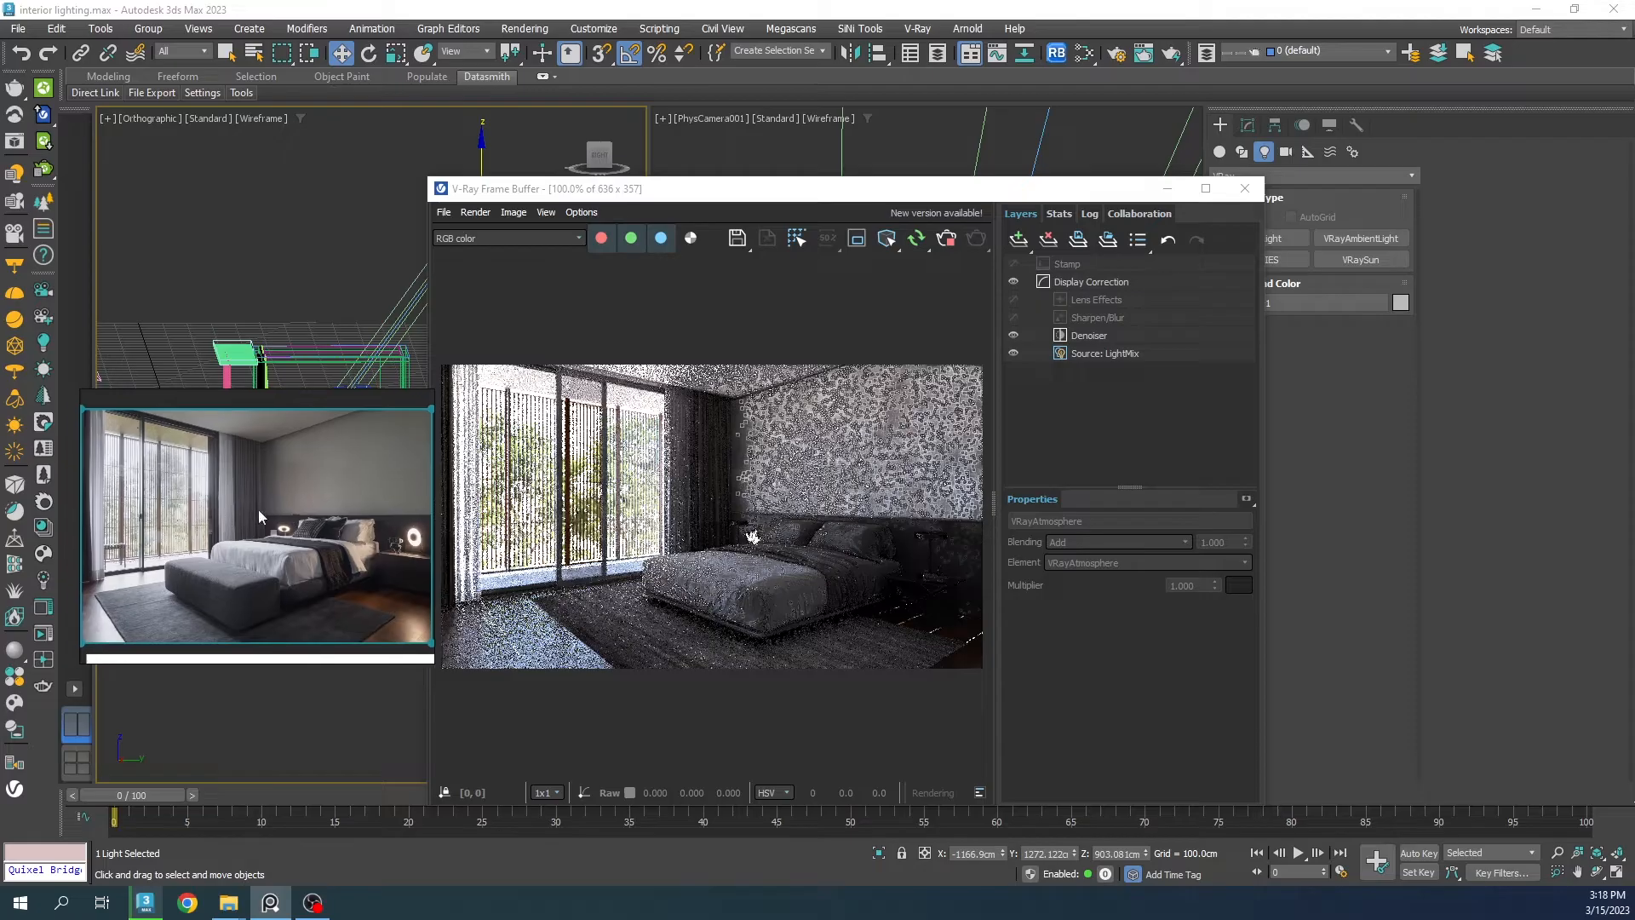
Step: Set the Denoiser layer's opacity to 0 in the frame buffer
left_click(1091, 336)
left_click_drag(1094, 554, 864, 571)
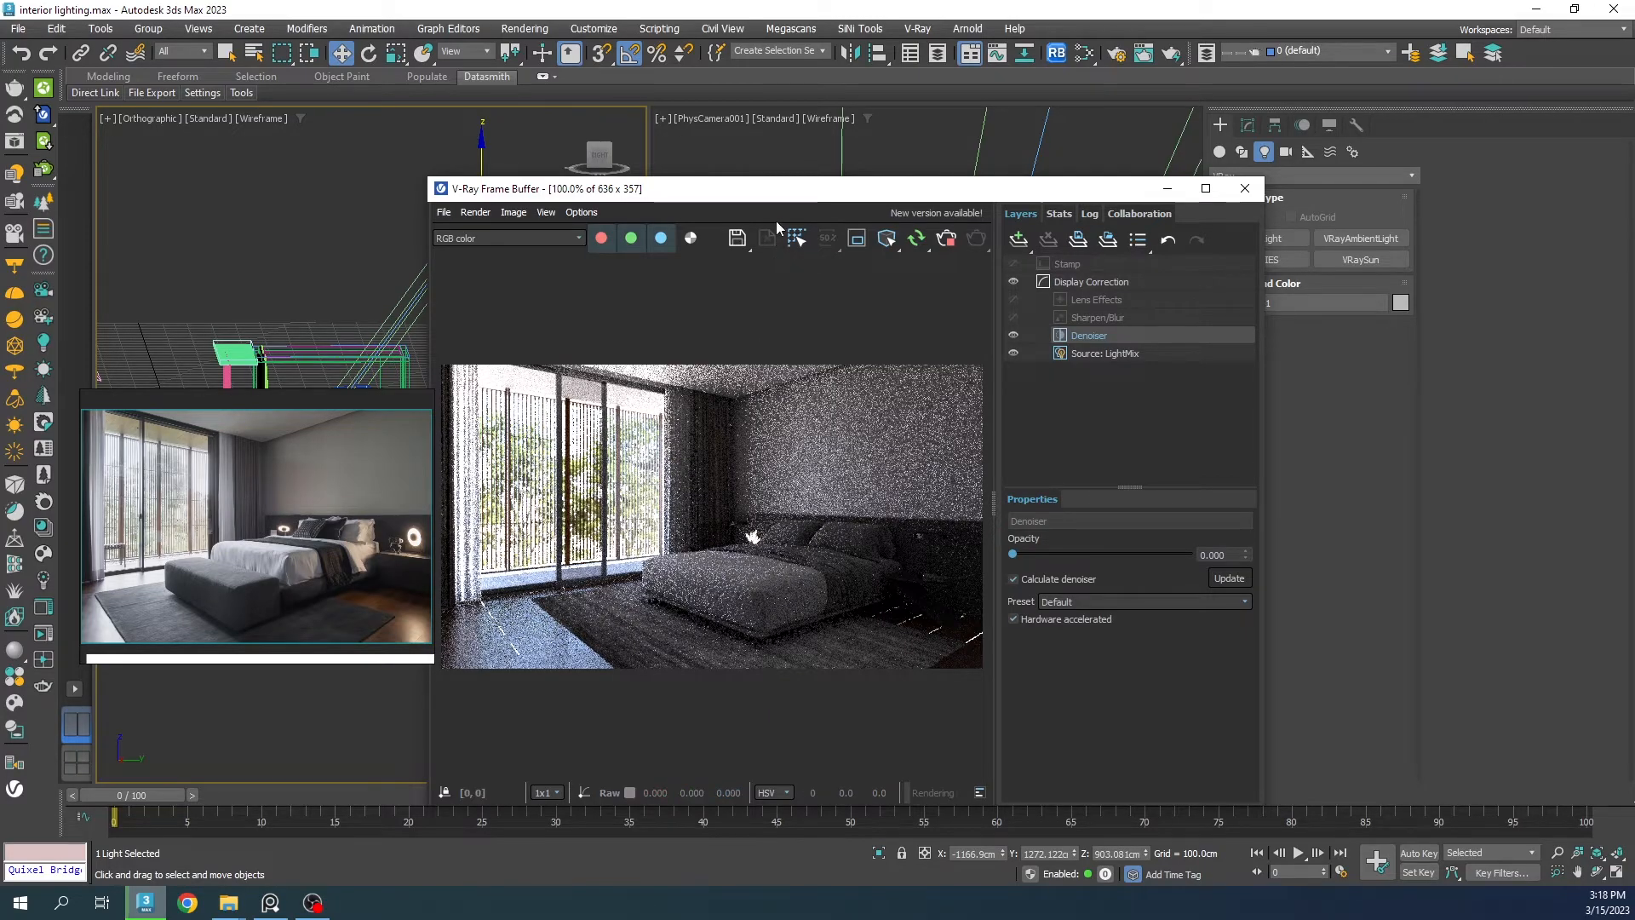
Step: Delete the leafy plant standing by the bedside table near the curtains
left_click_drag(780, 199, 795, 510)
scroll(406, 320, "up", 6)
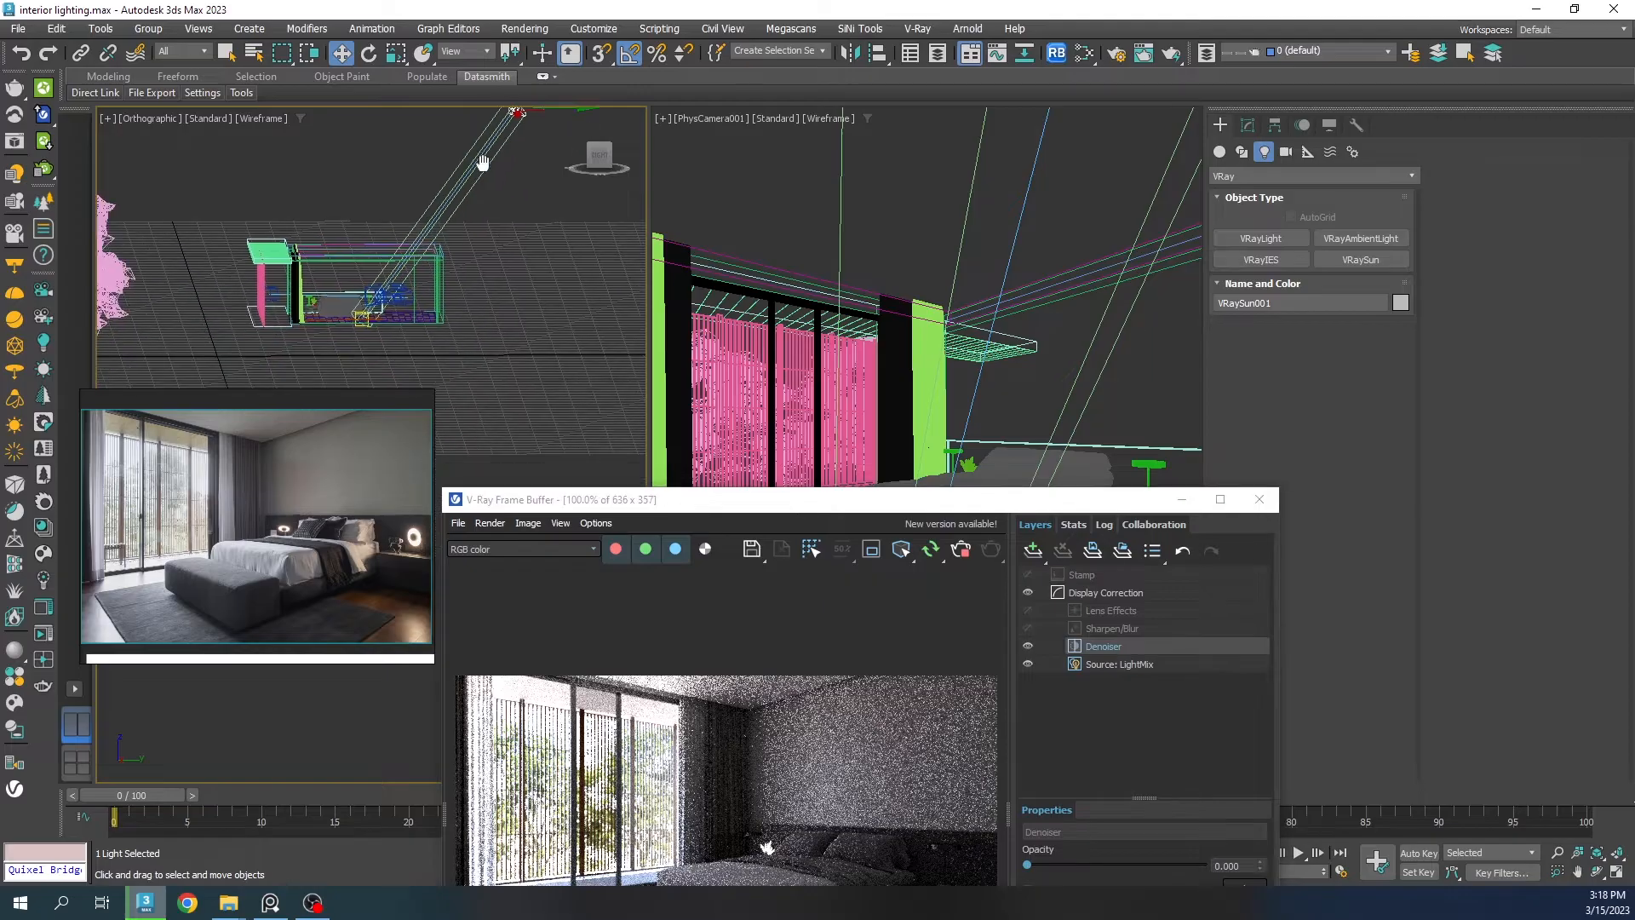
scroll(437, 285, "up", 3)
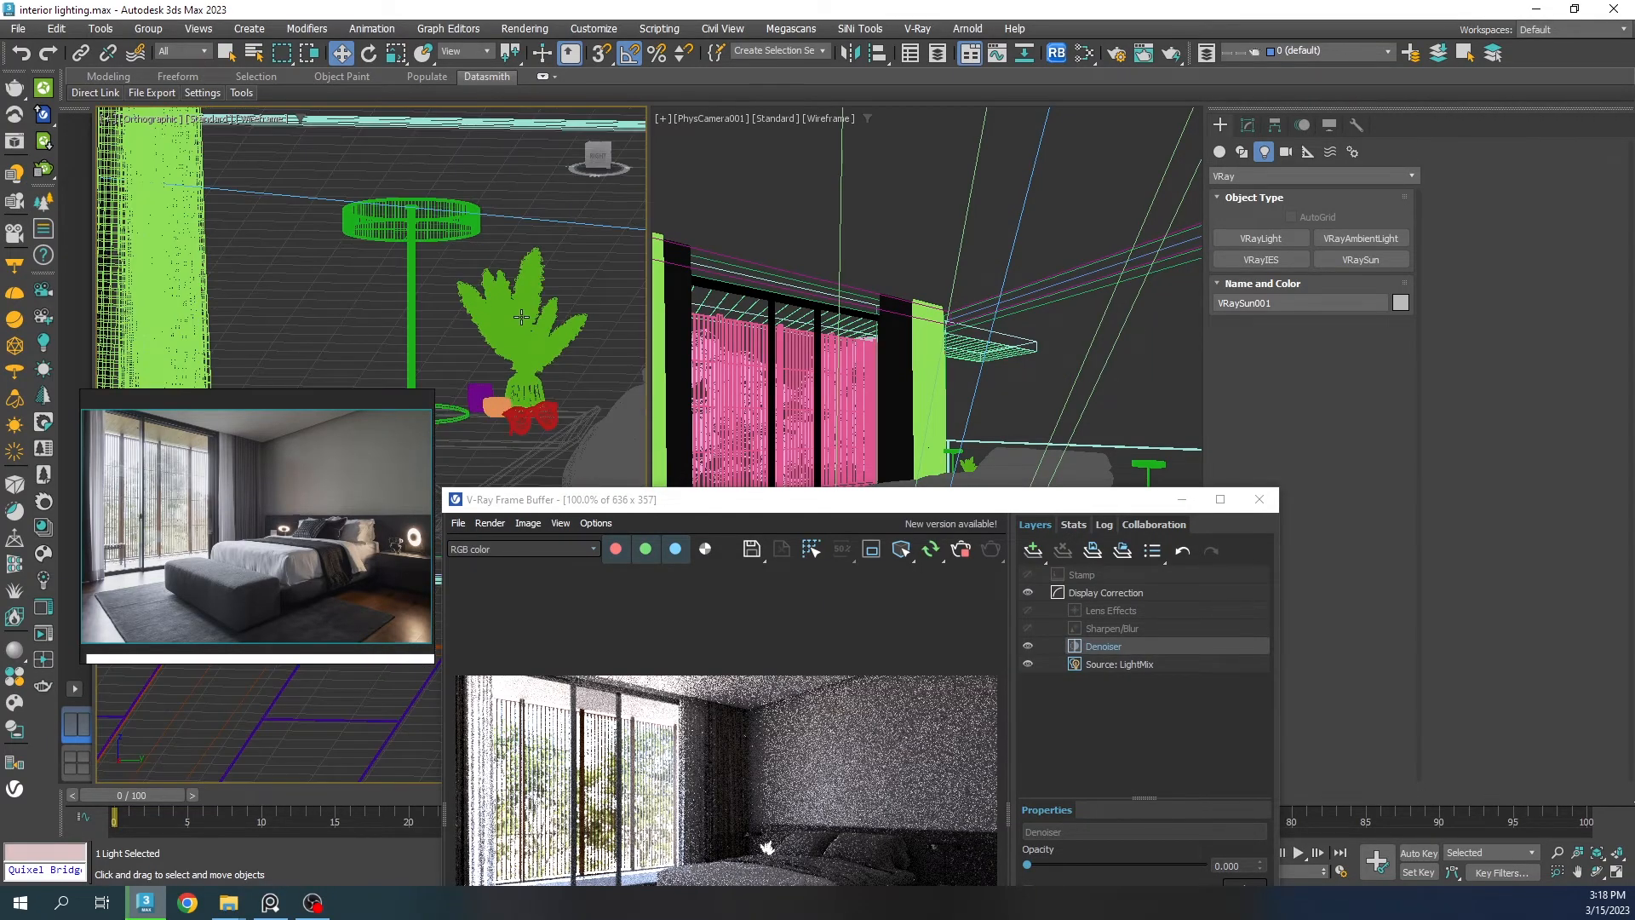
left_click(521, 317)
key("Delete")
scroll(522, 317, "down", 5)
scroll(580, 364, "down", 2)
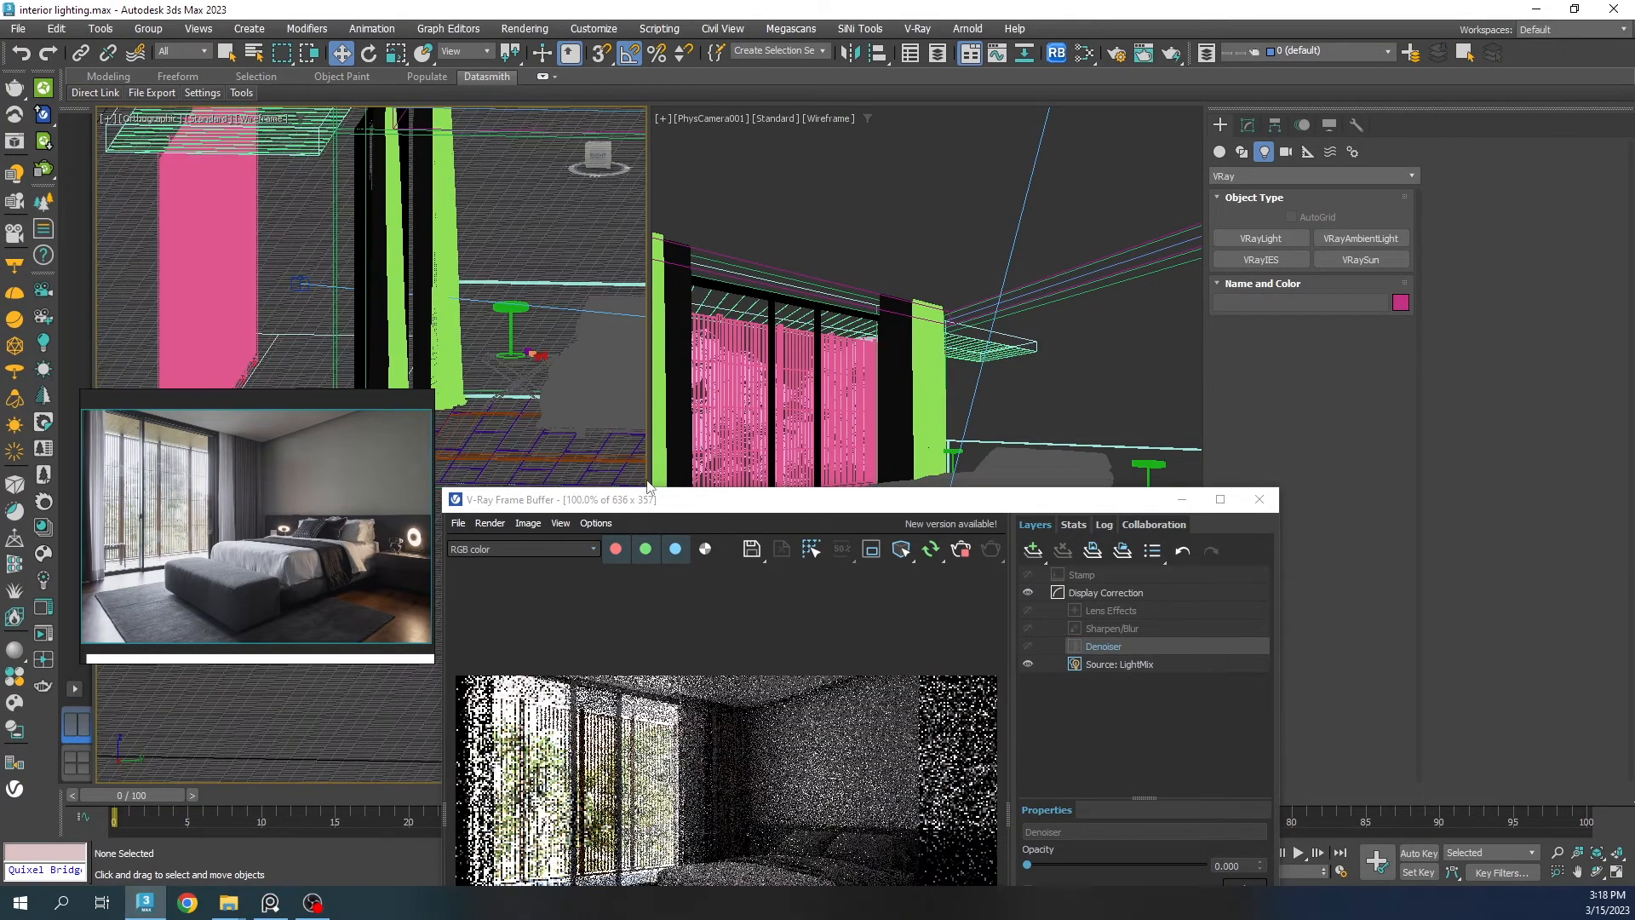
Step: Restrict the interactive render to a region over the floor in front of the window to examine the boards closely
left_click_drag(724, 499, 913, 156)
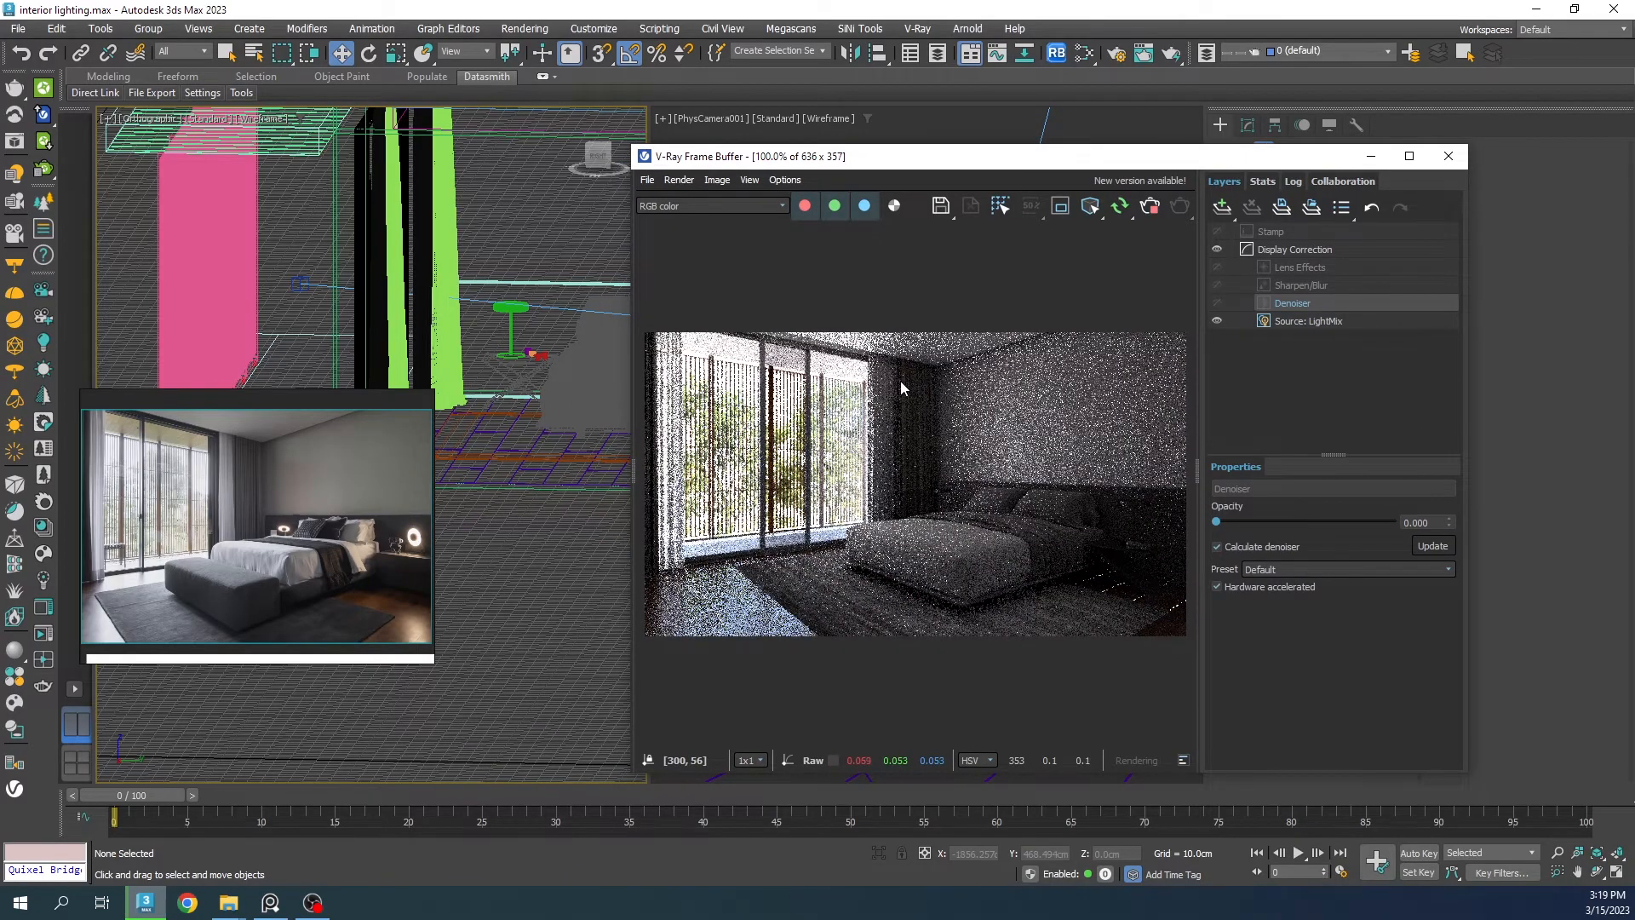
scroll(716, 645, "up", 1)
middle_click_drag(717, 645, 811, 596)
left_click(1061, 205)
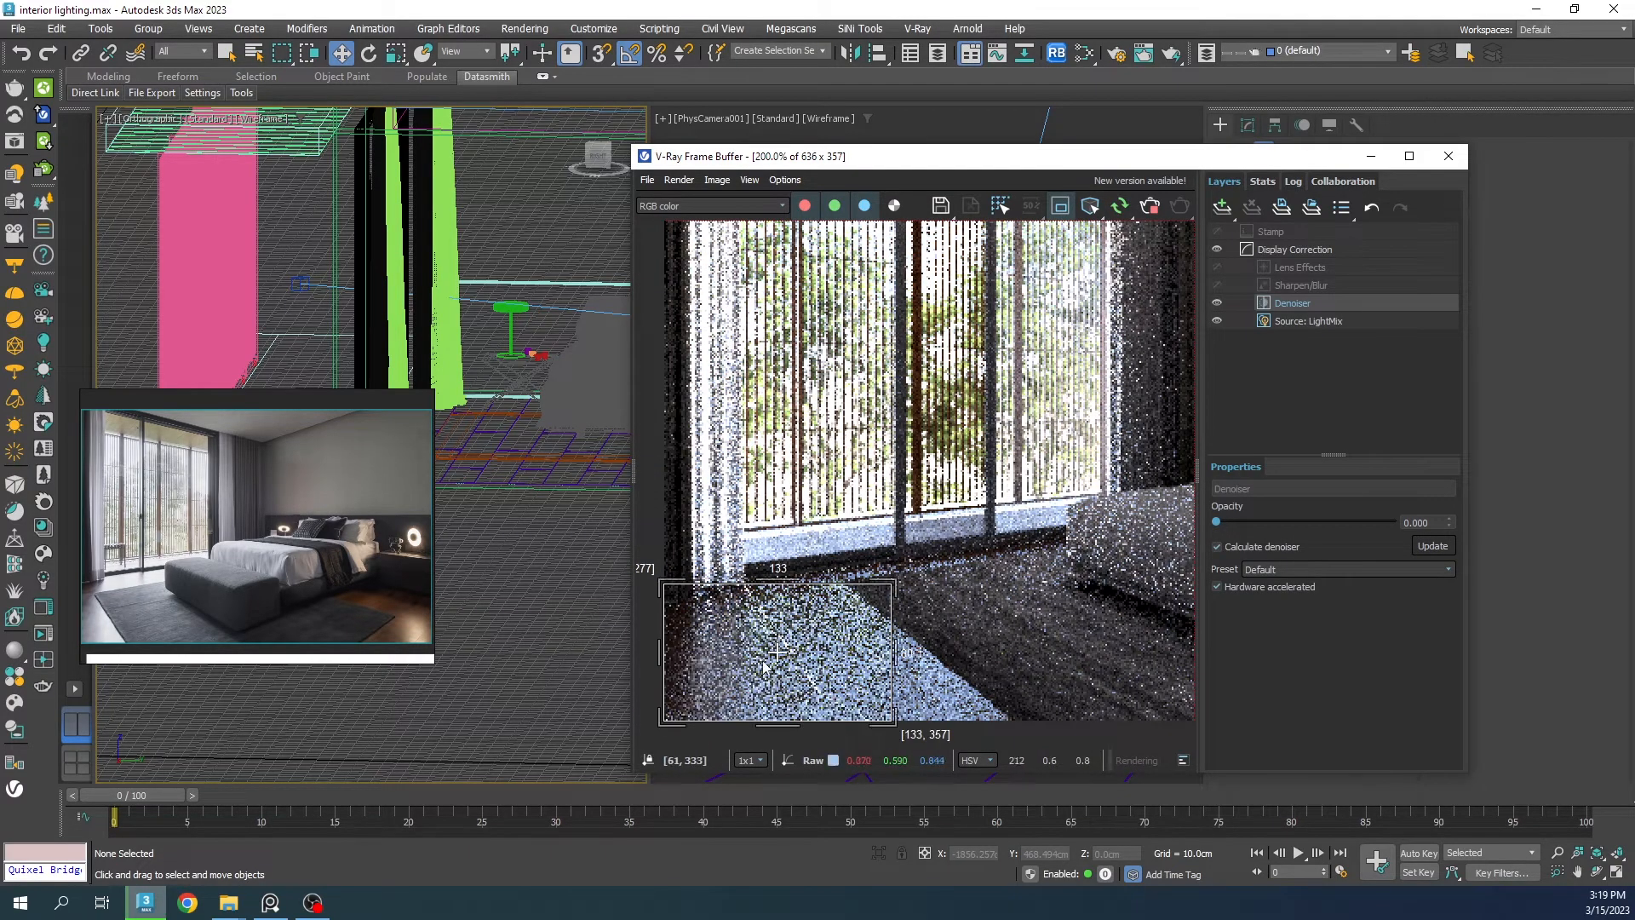
Step: Set the grout length to 0 cm in the floor's FloorGenerator modifier and turn off region rendering
scroll(525, 456, "up", 4)
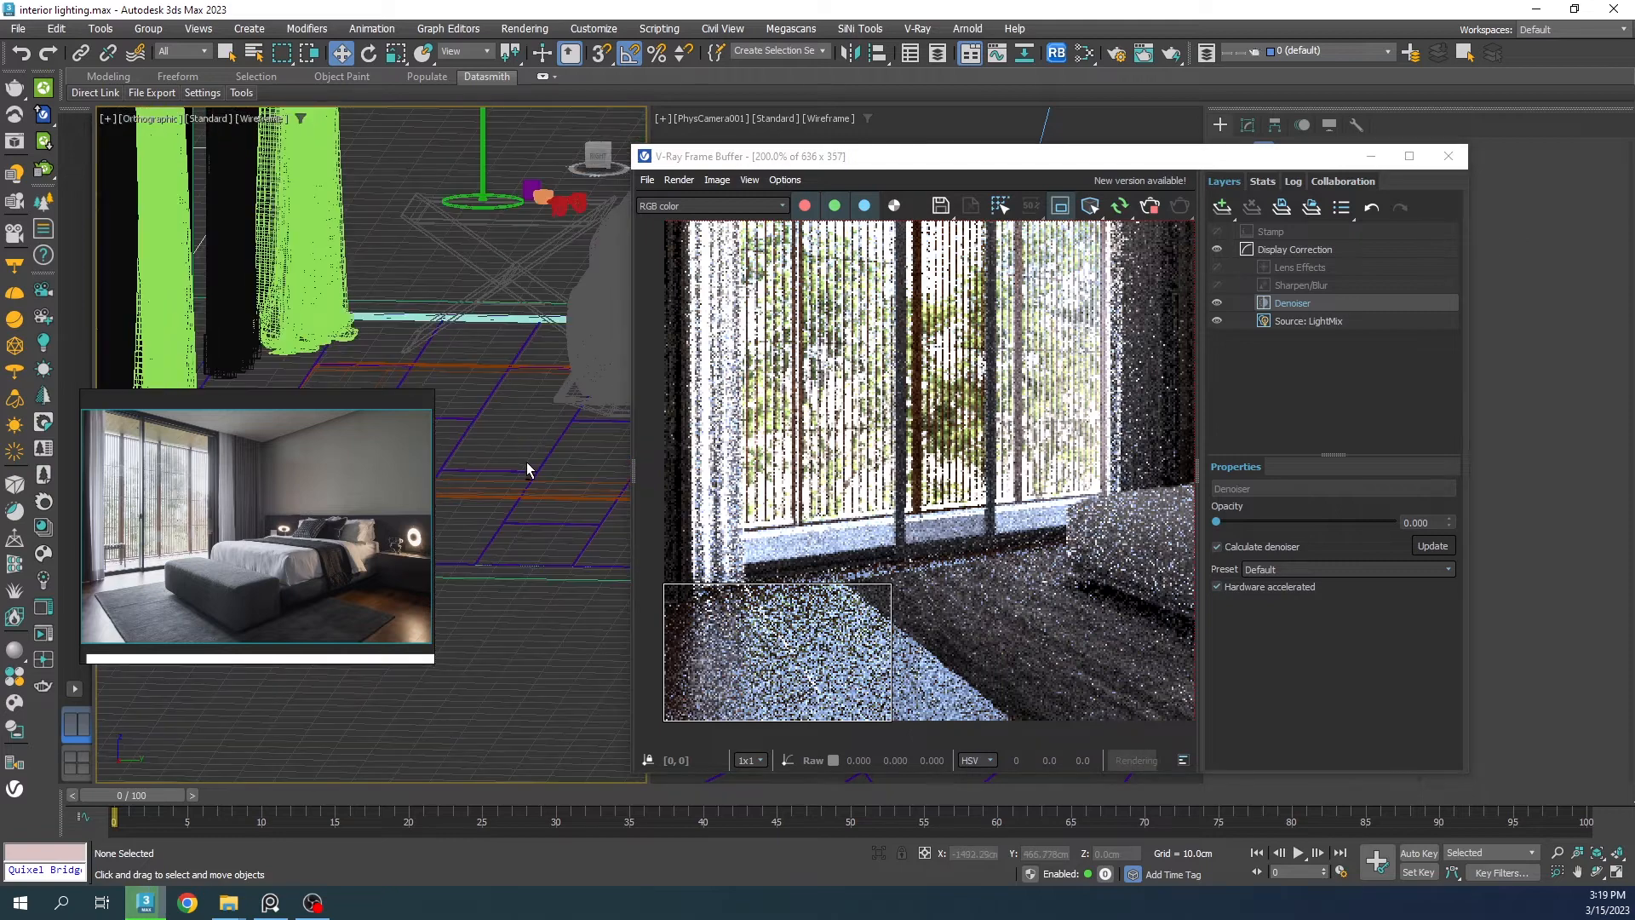
left_click(545, 457)
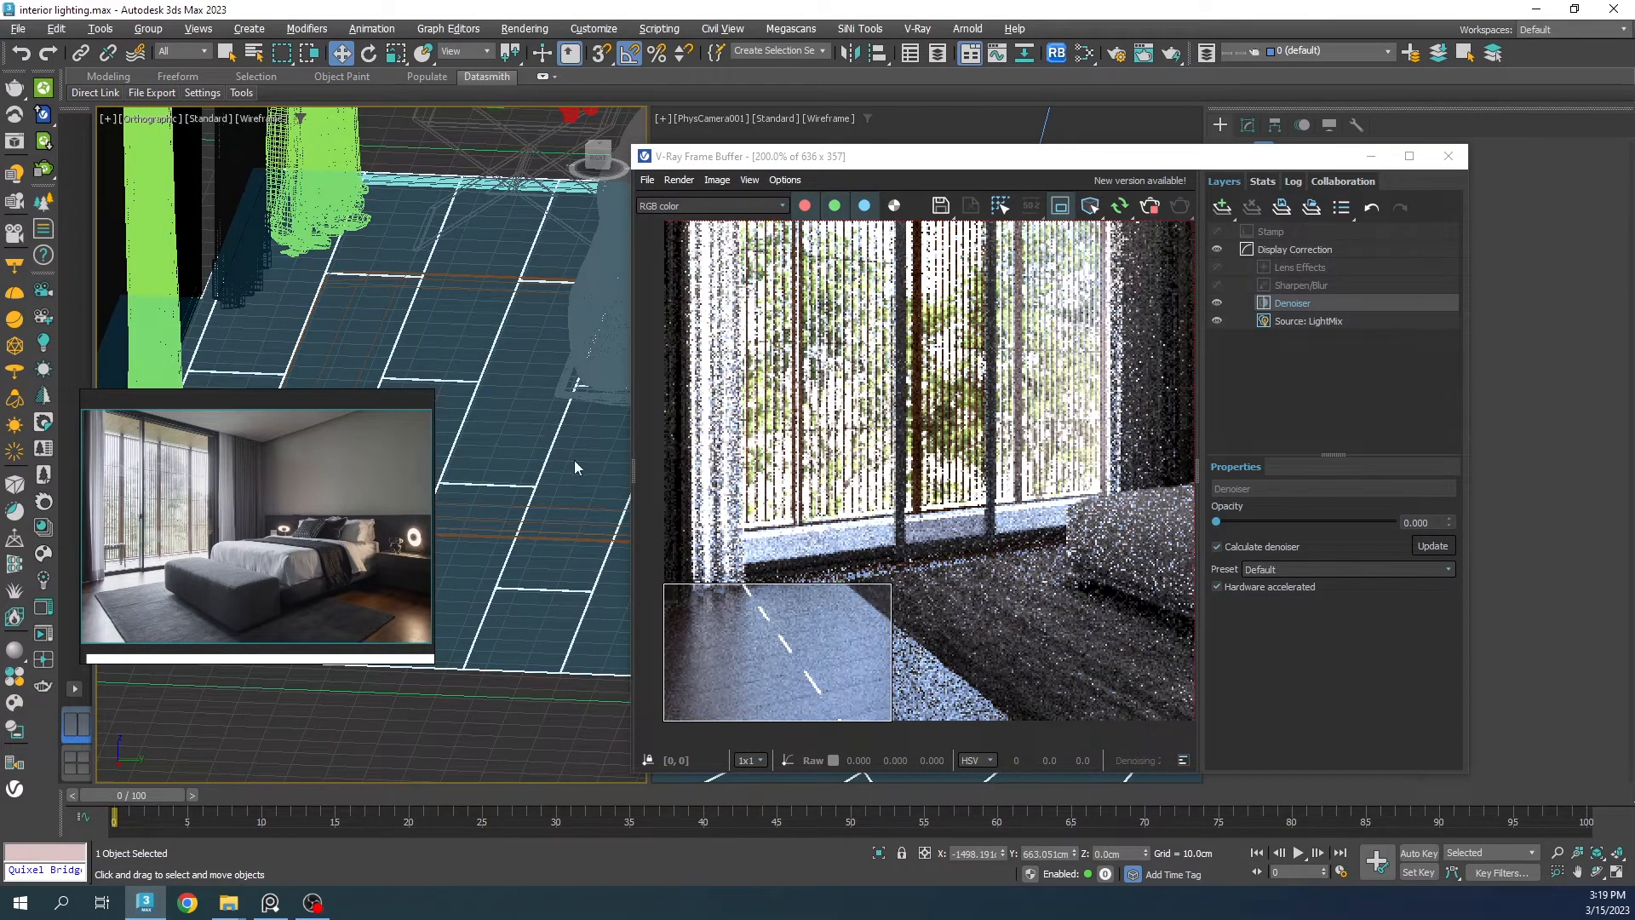
left_click_drag(937, 156, 652, 169)
left_click(1248, 126)
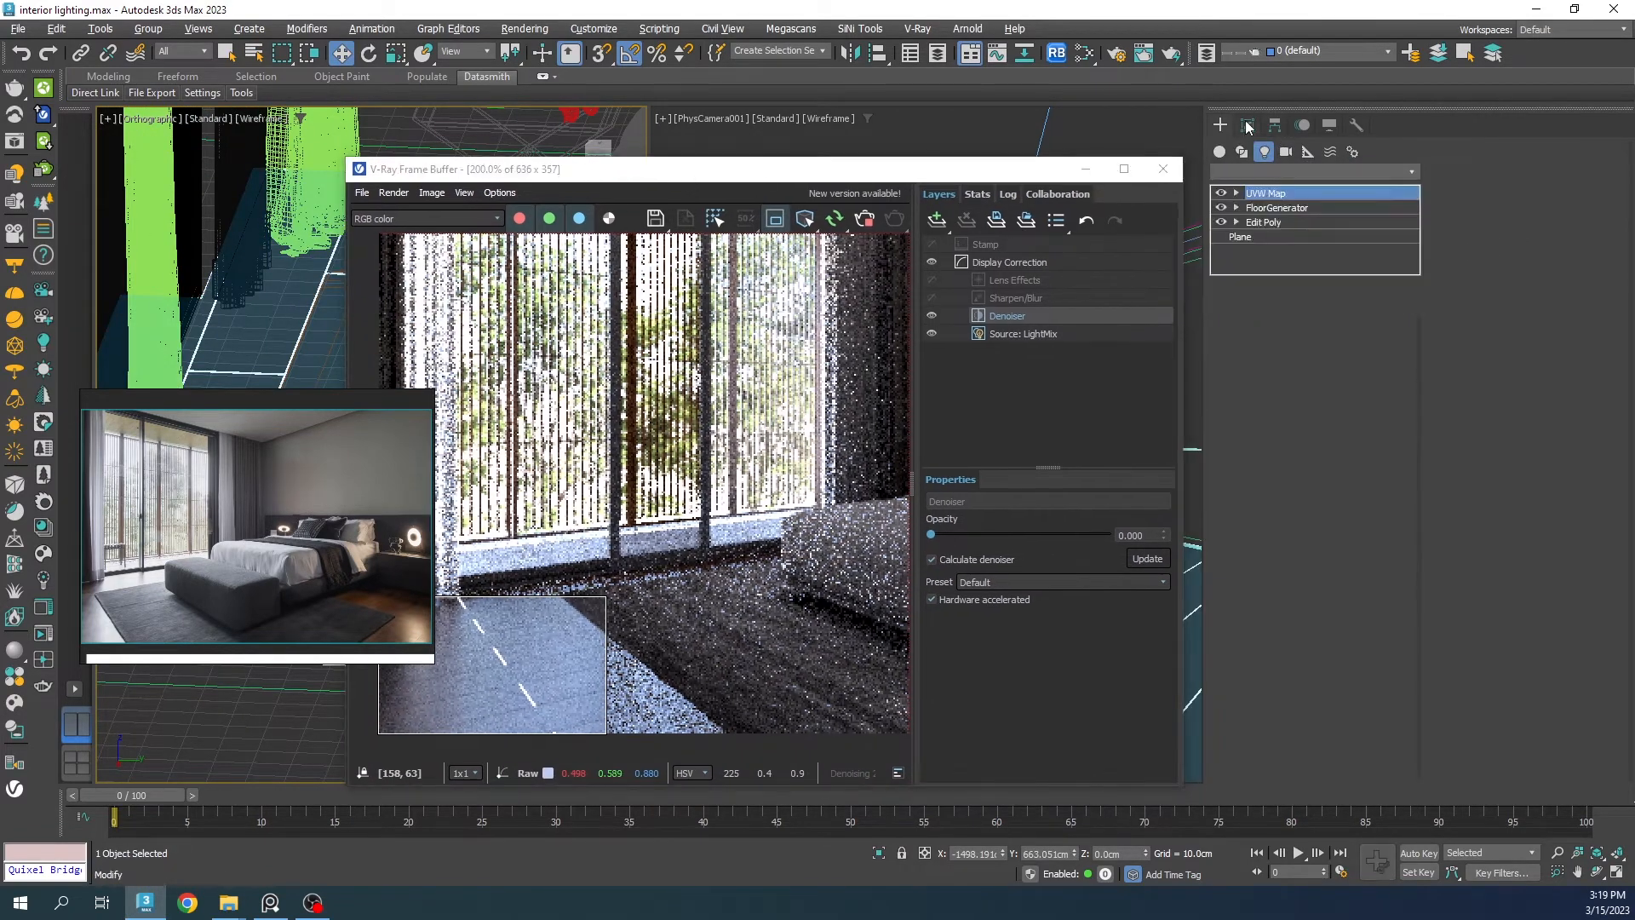
left_click(1294, 208)
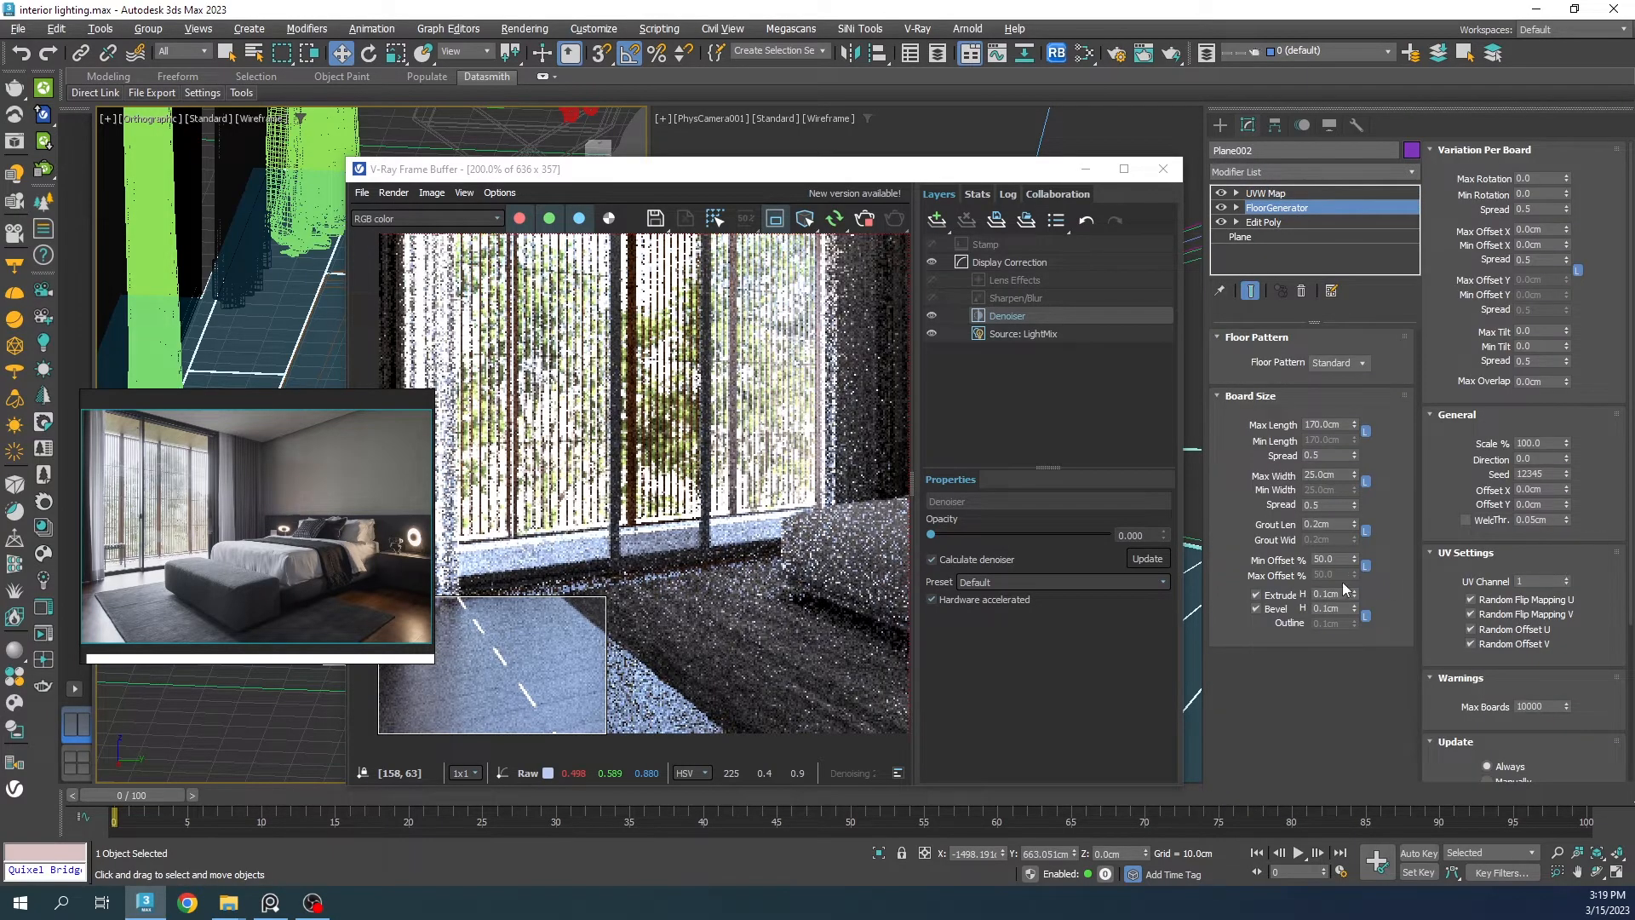
right_click(1354, 526)
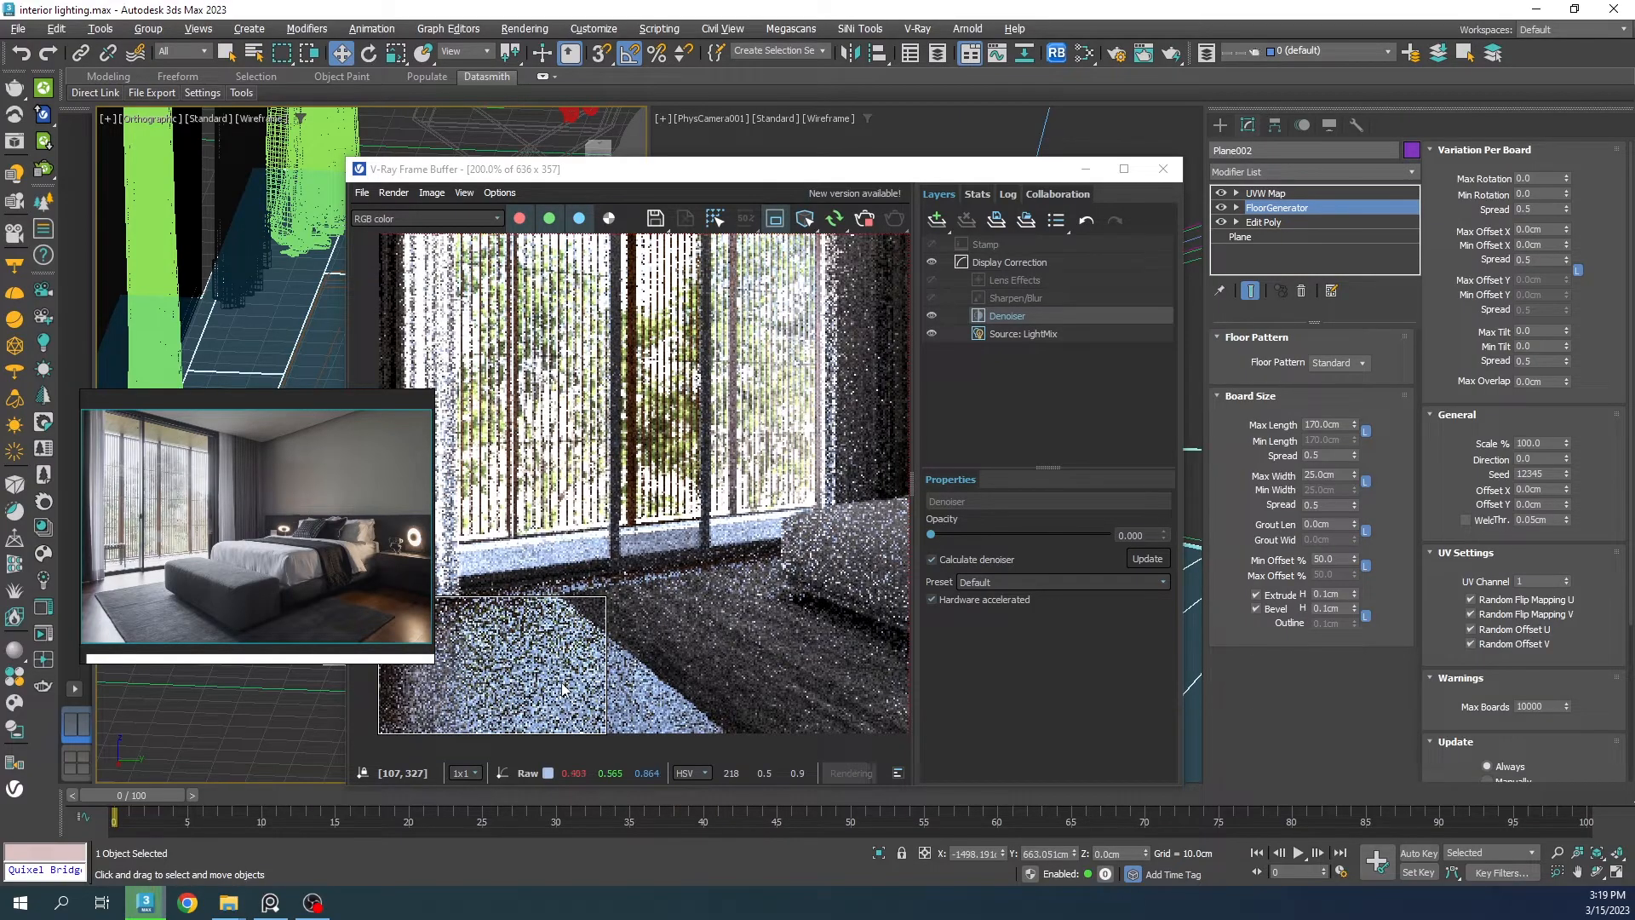
left_click(776, 220)
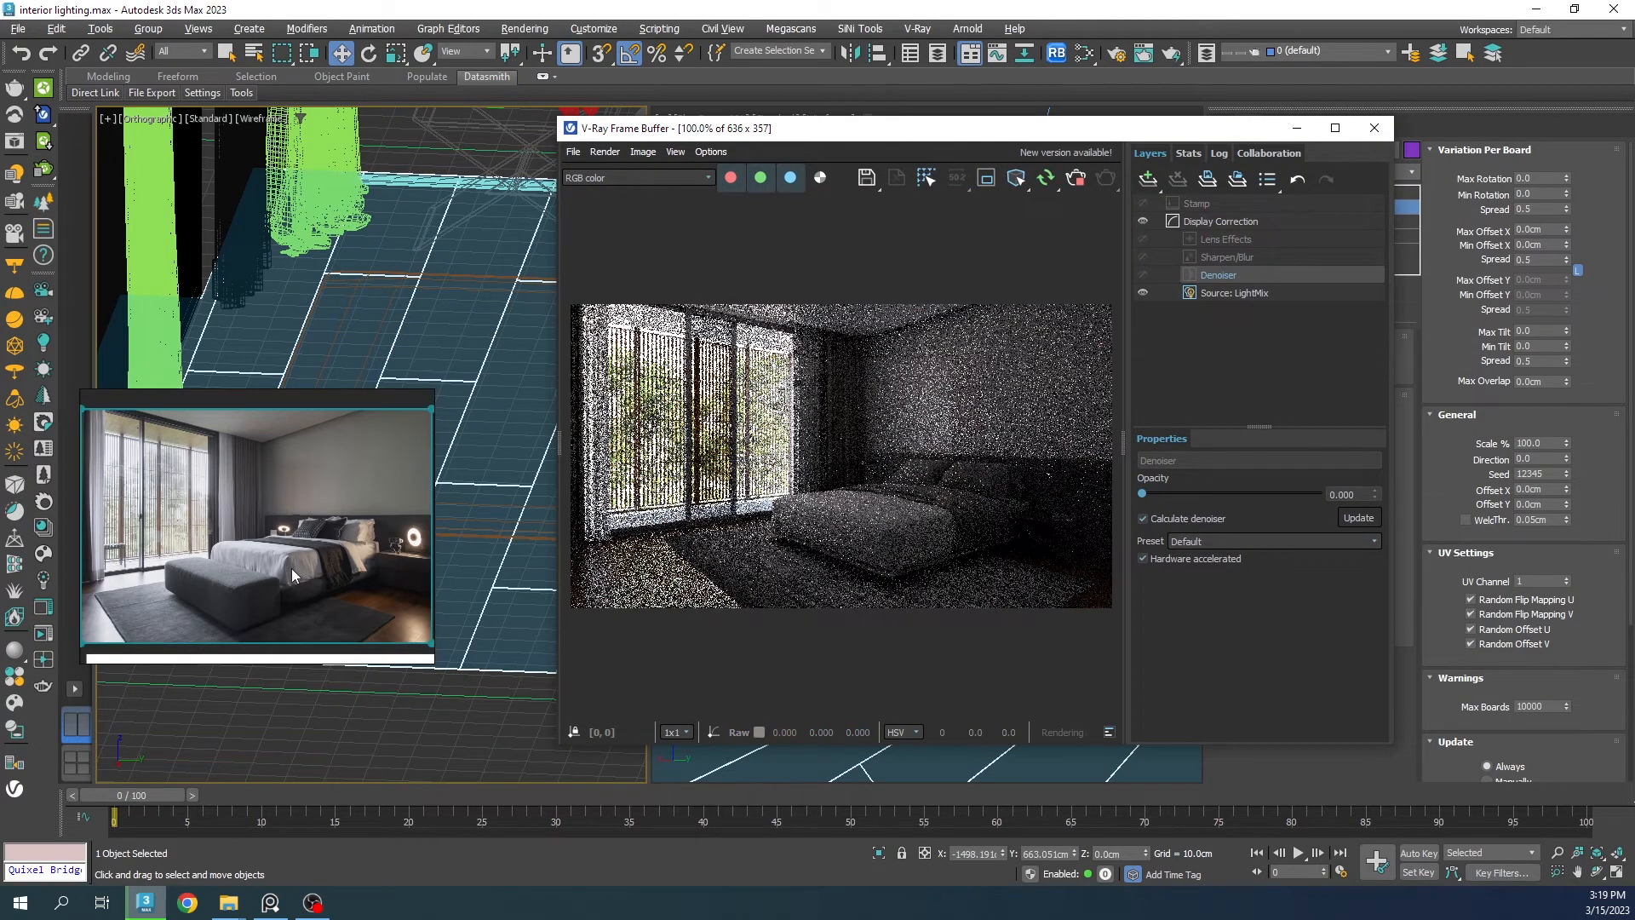
Step: In the top view, move the sun beside the room to about X -897 cm, Y 720 cm
left_click_drag(291, 569, 422, 509)
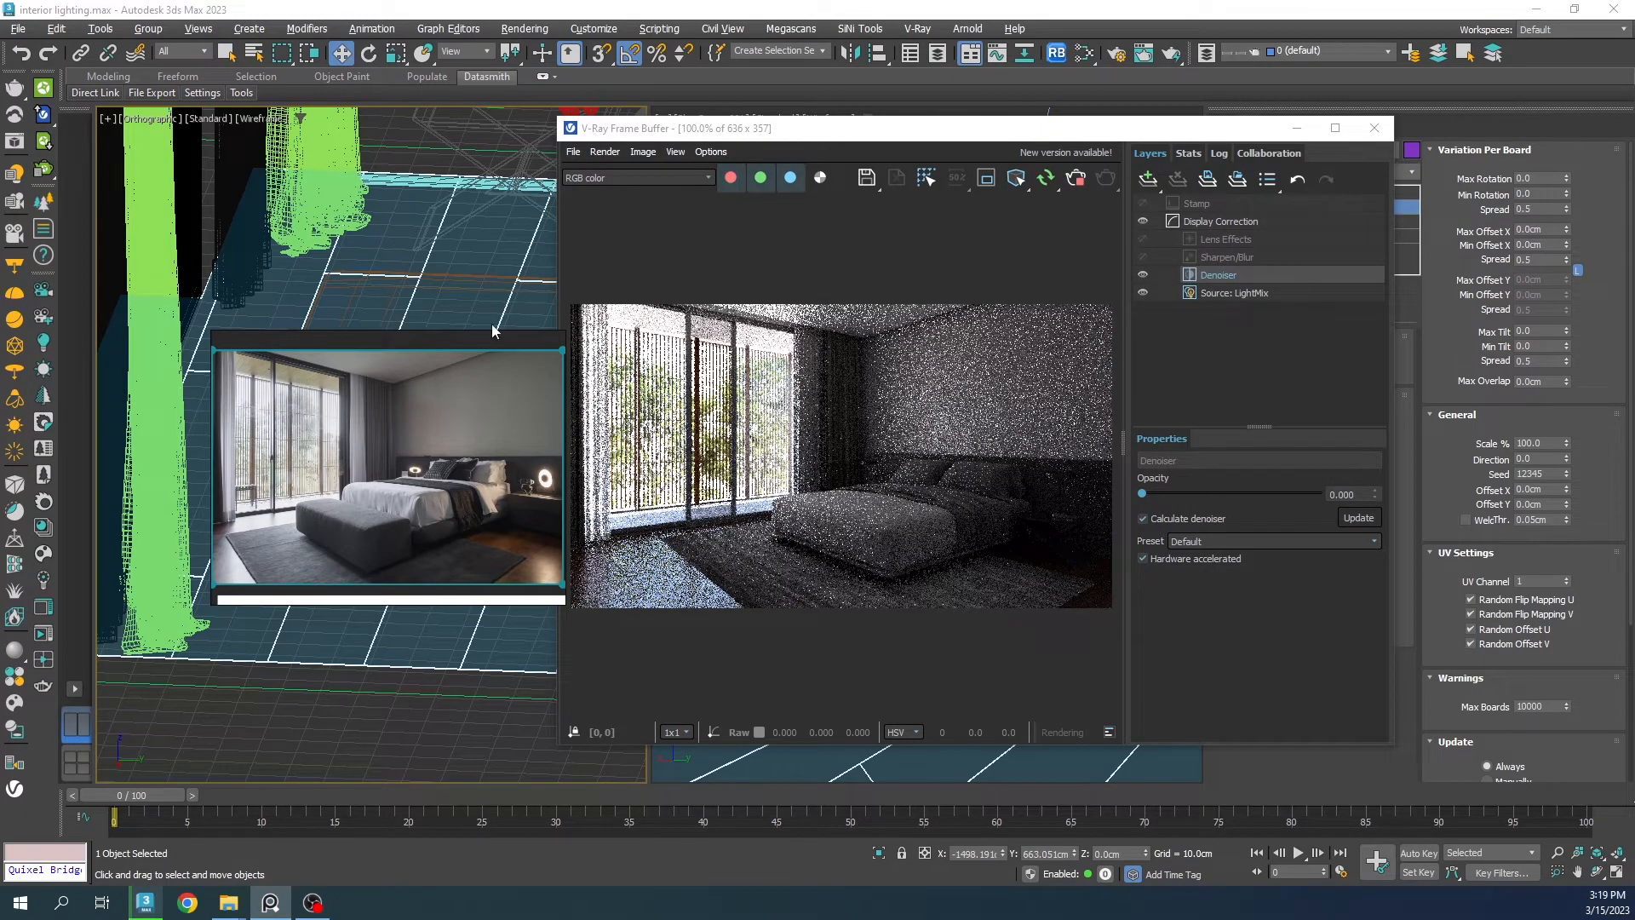
left_click_drag(493, 325, 1438, 451)
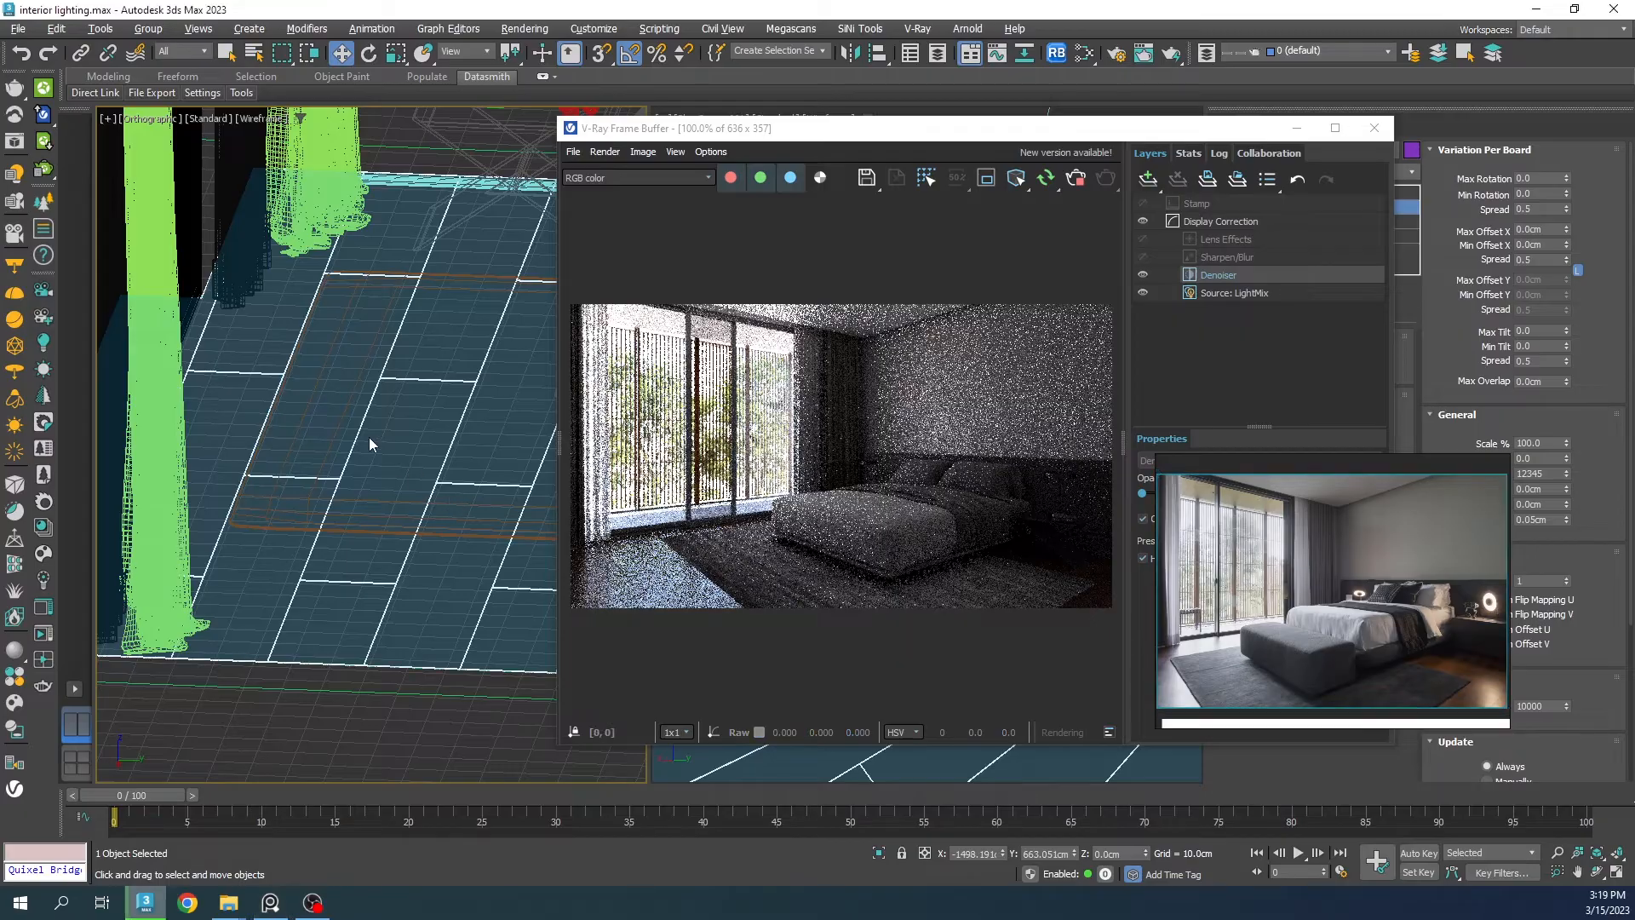
key("t")
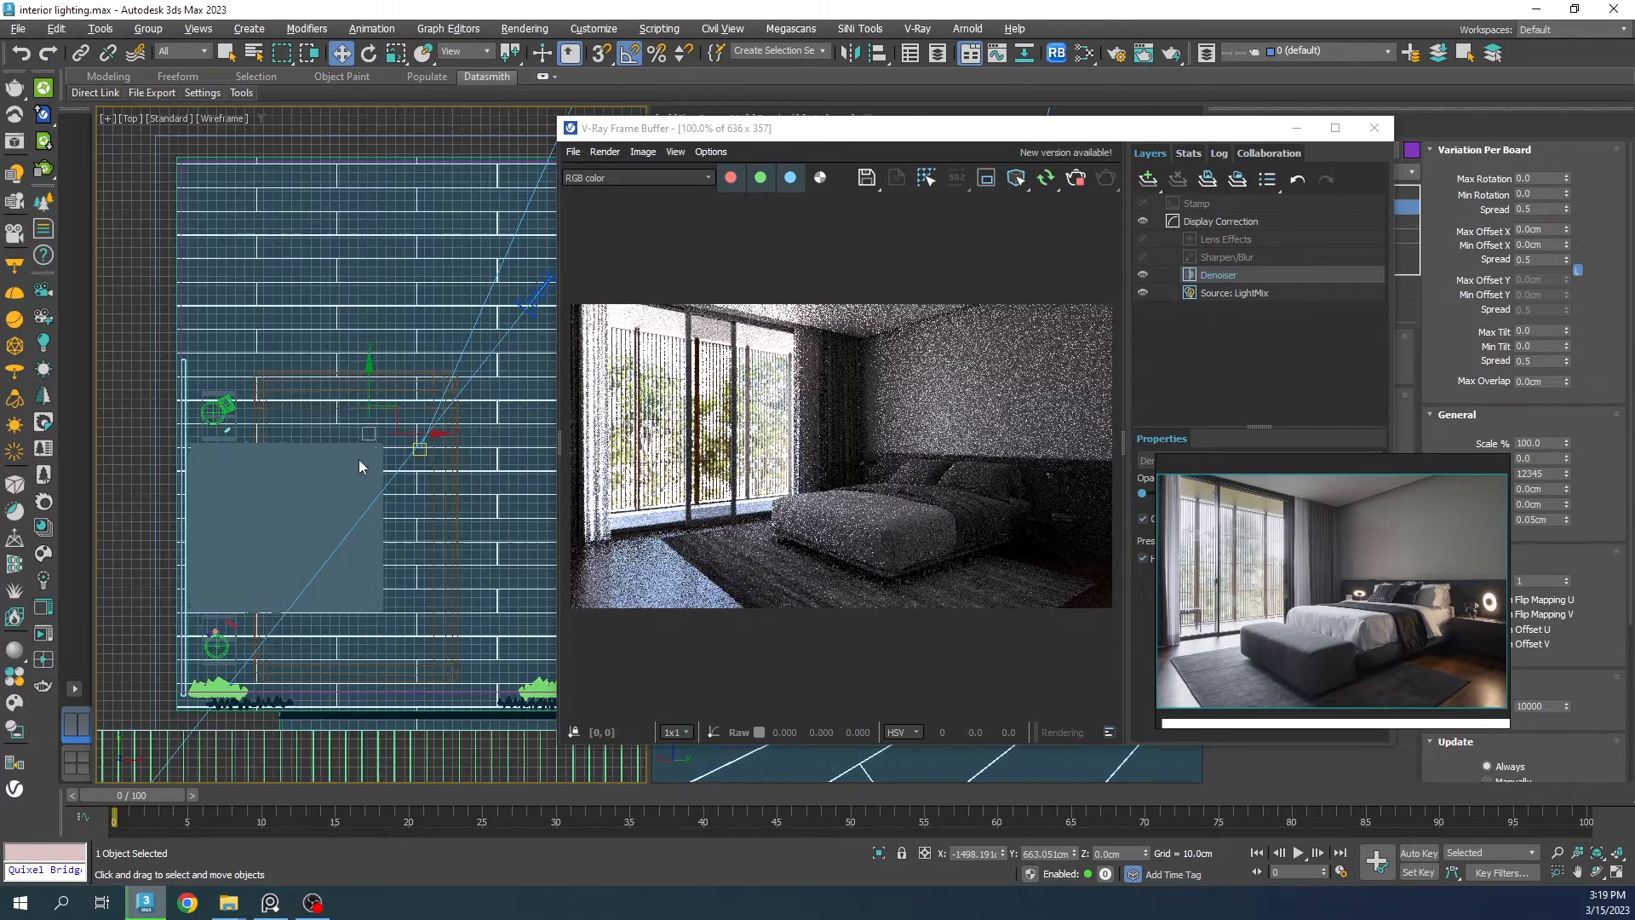
scroll(359, 458, "down", 6)
left_click(419, 349)
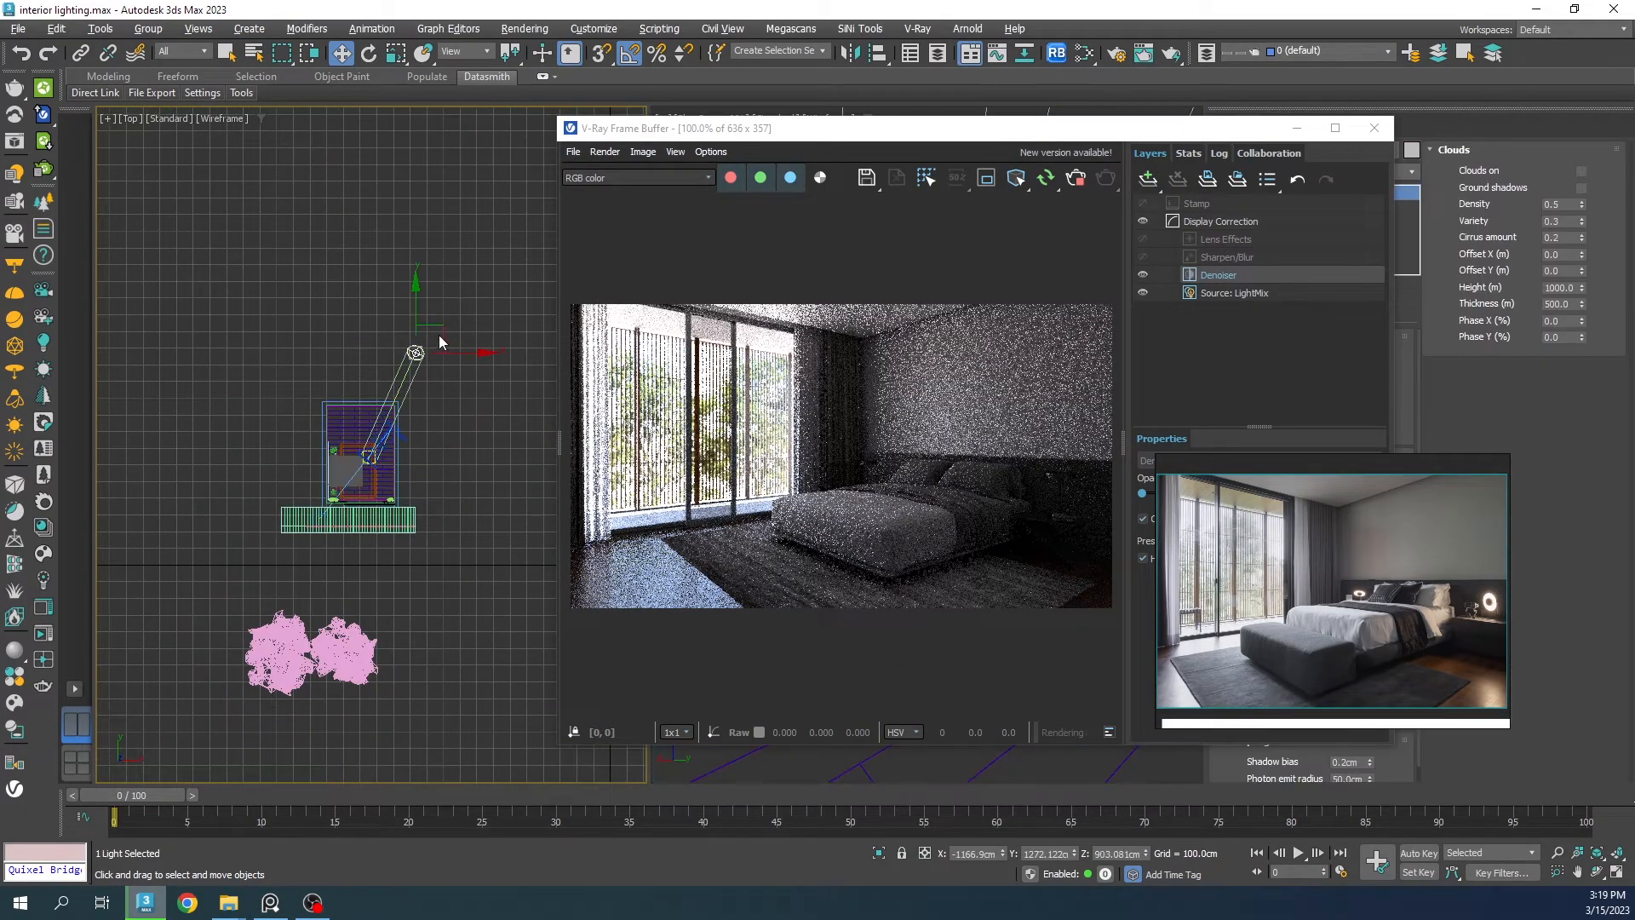
left_click_drag(440, 340, 500, 436)
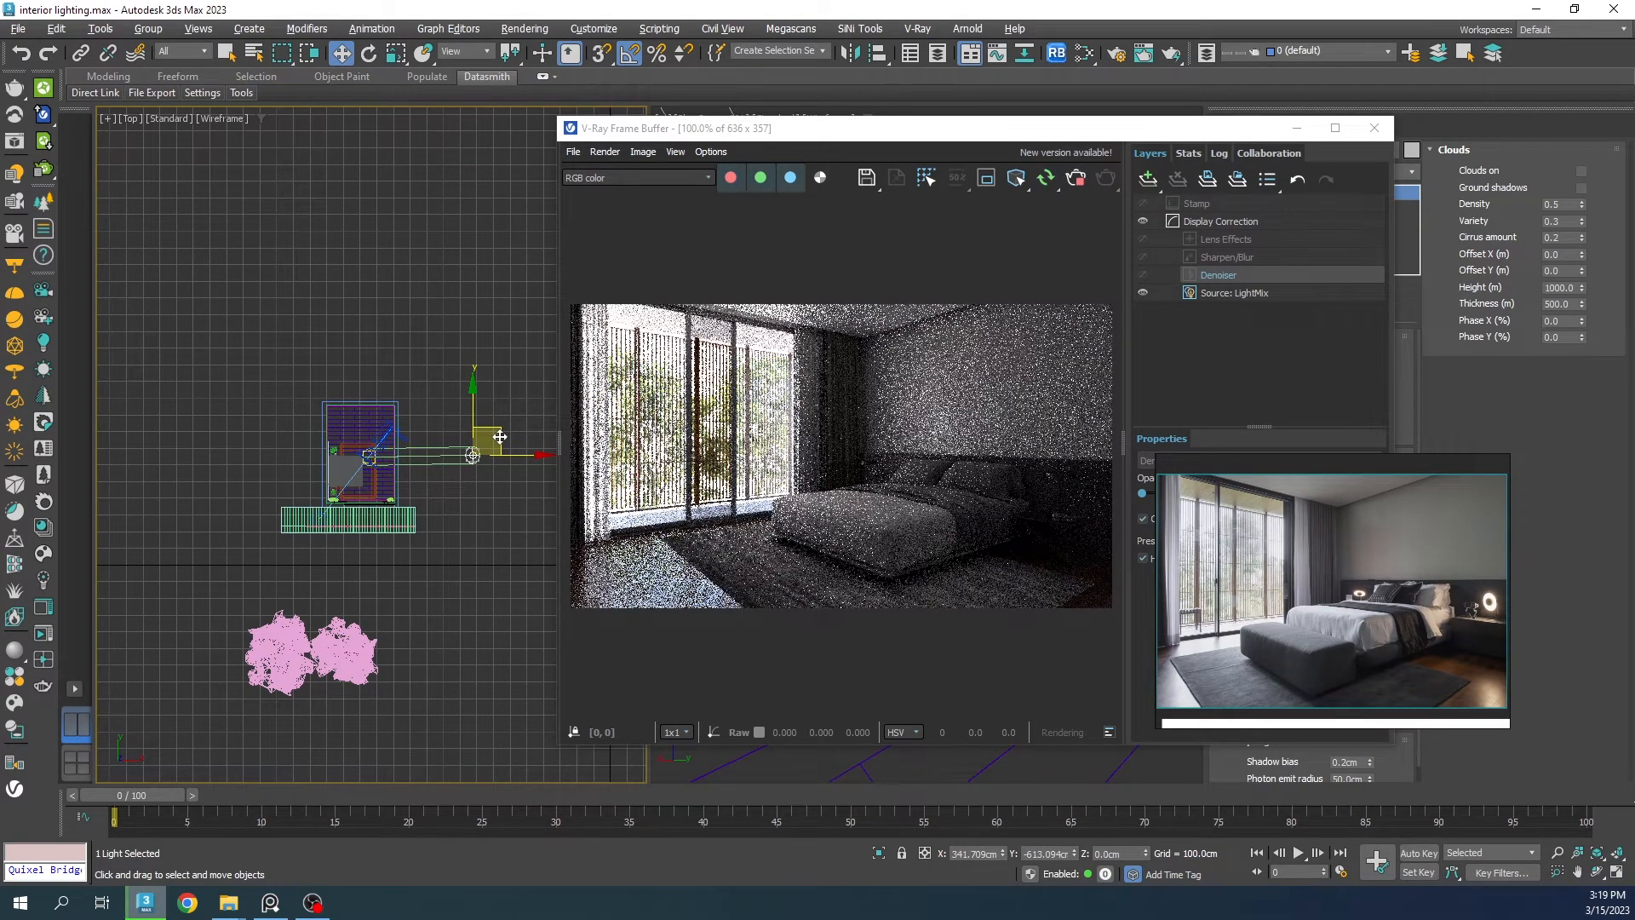
mouse_move(500, 436)
left_mouse_down()
mouse_move(495, 471)
mouse_move(488, 424)
left_mouse_up()
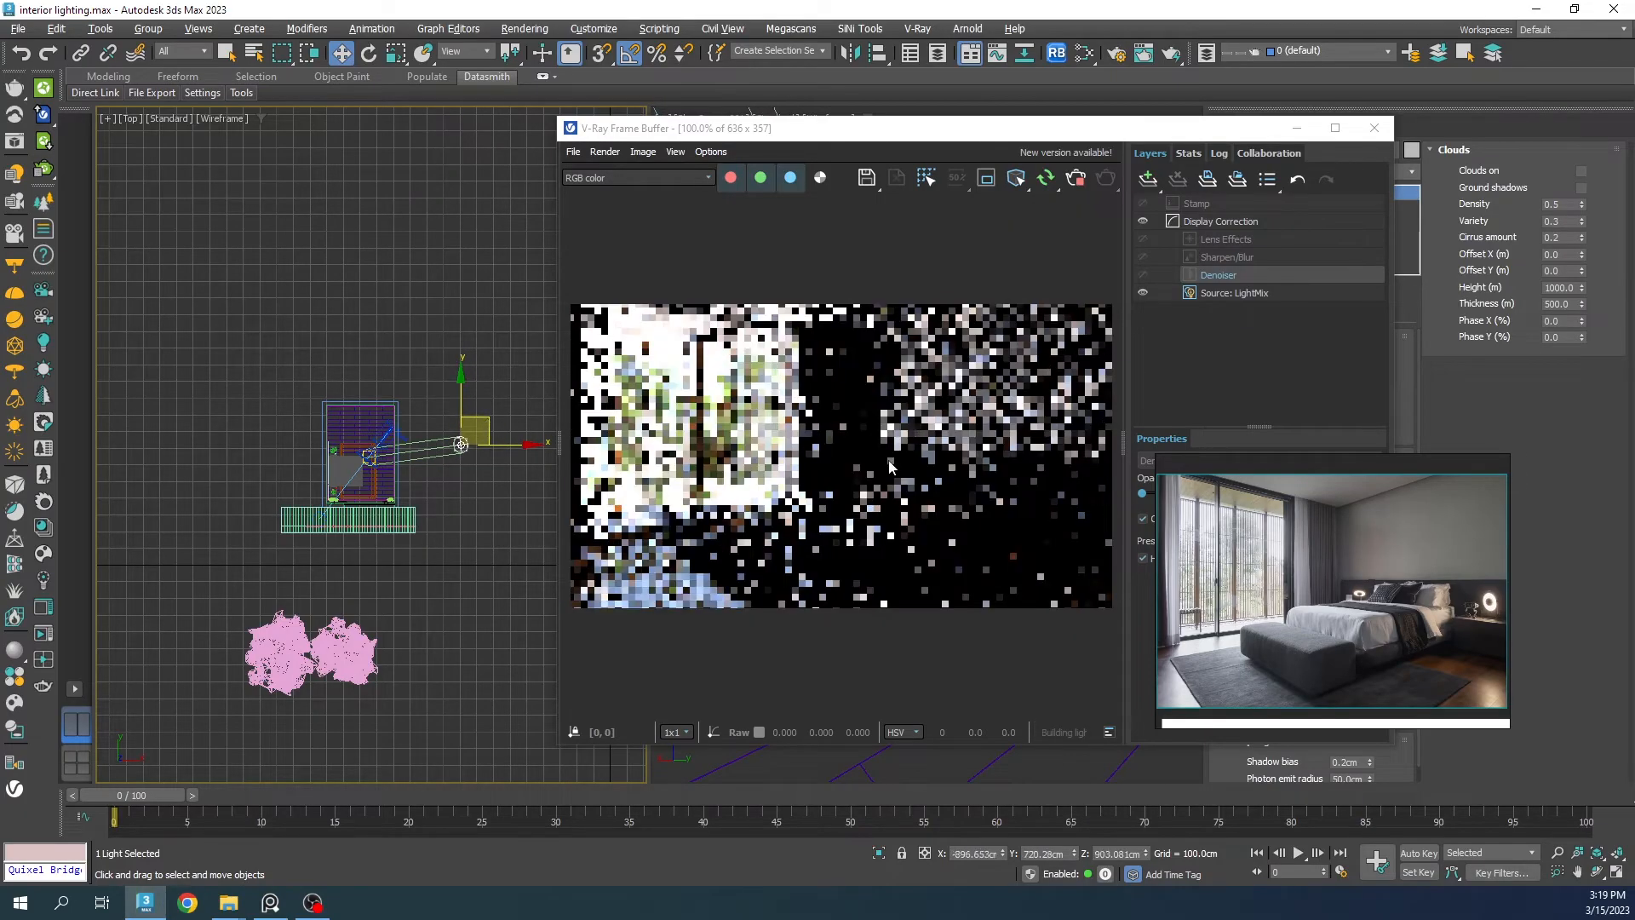
Step: Add an Exposure layer to the render with exposure 0.388 and highlight burn 0.252, comparing it against the reference image
left_click_drag(1327, 553, 374, 426)
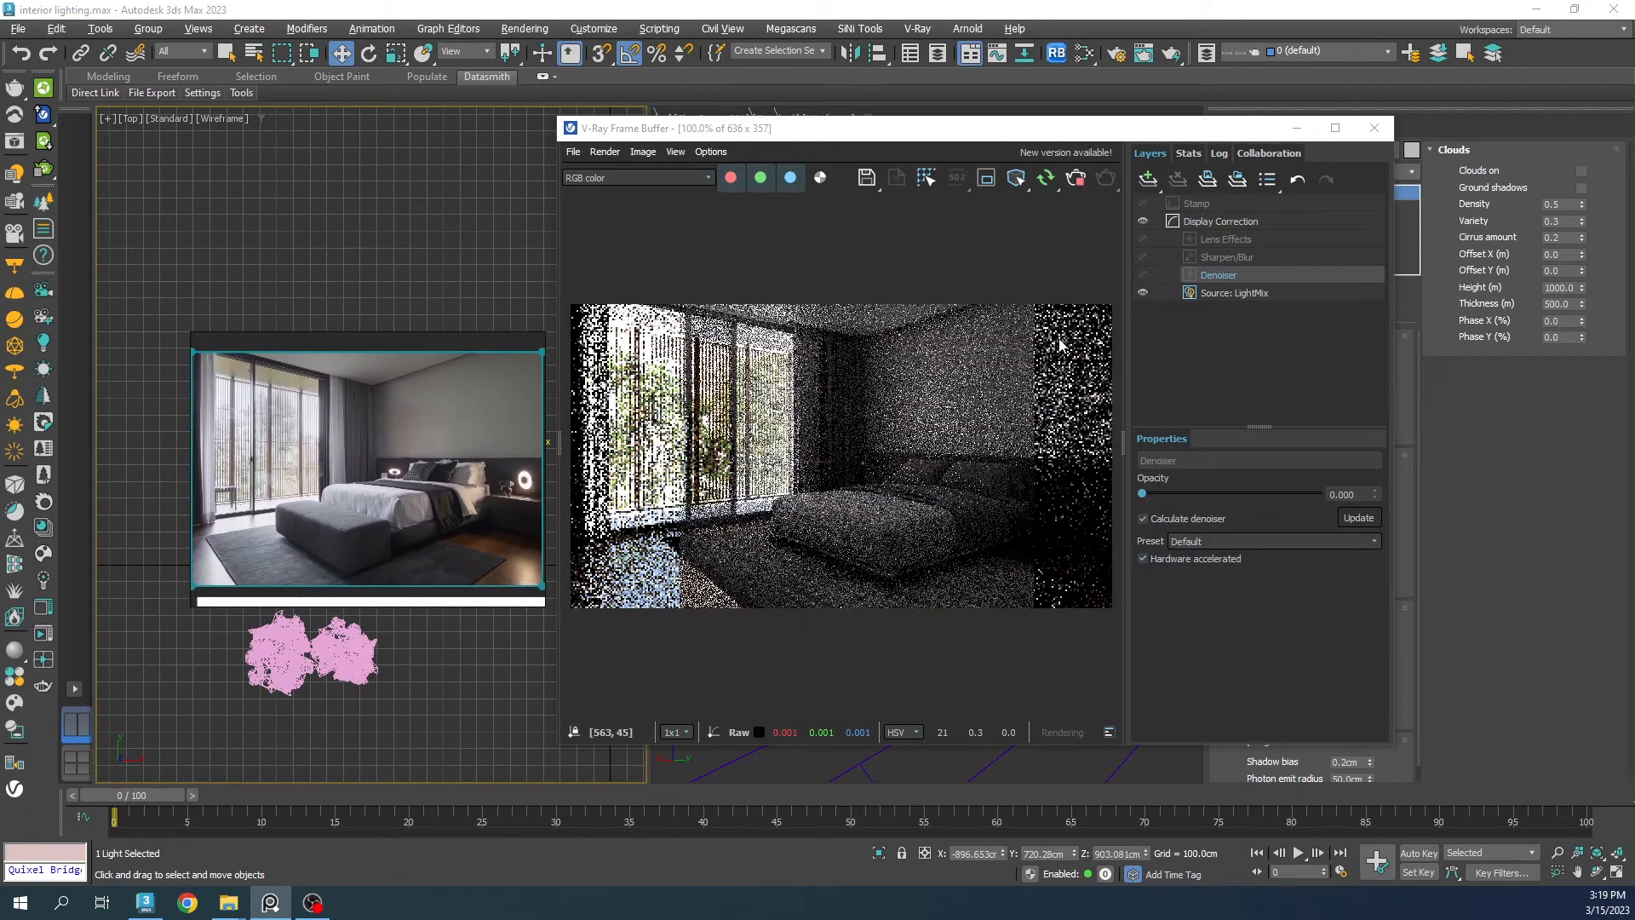
left_click(1225, 242)
left_click(1148, 179)
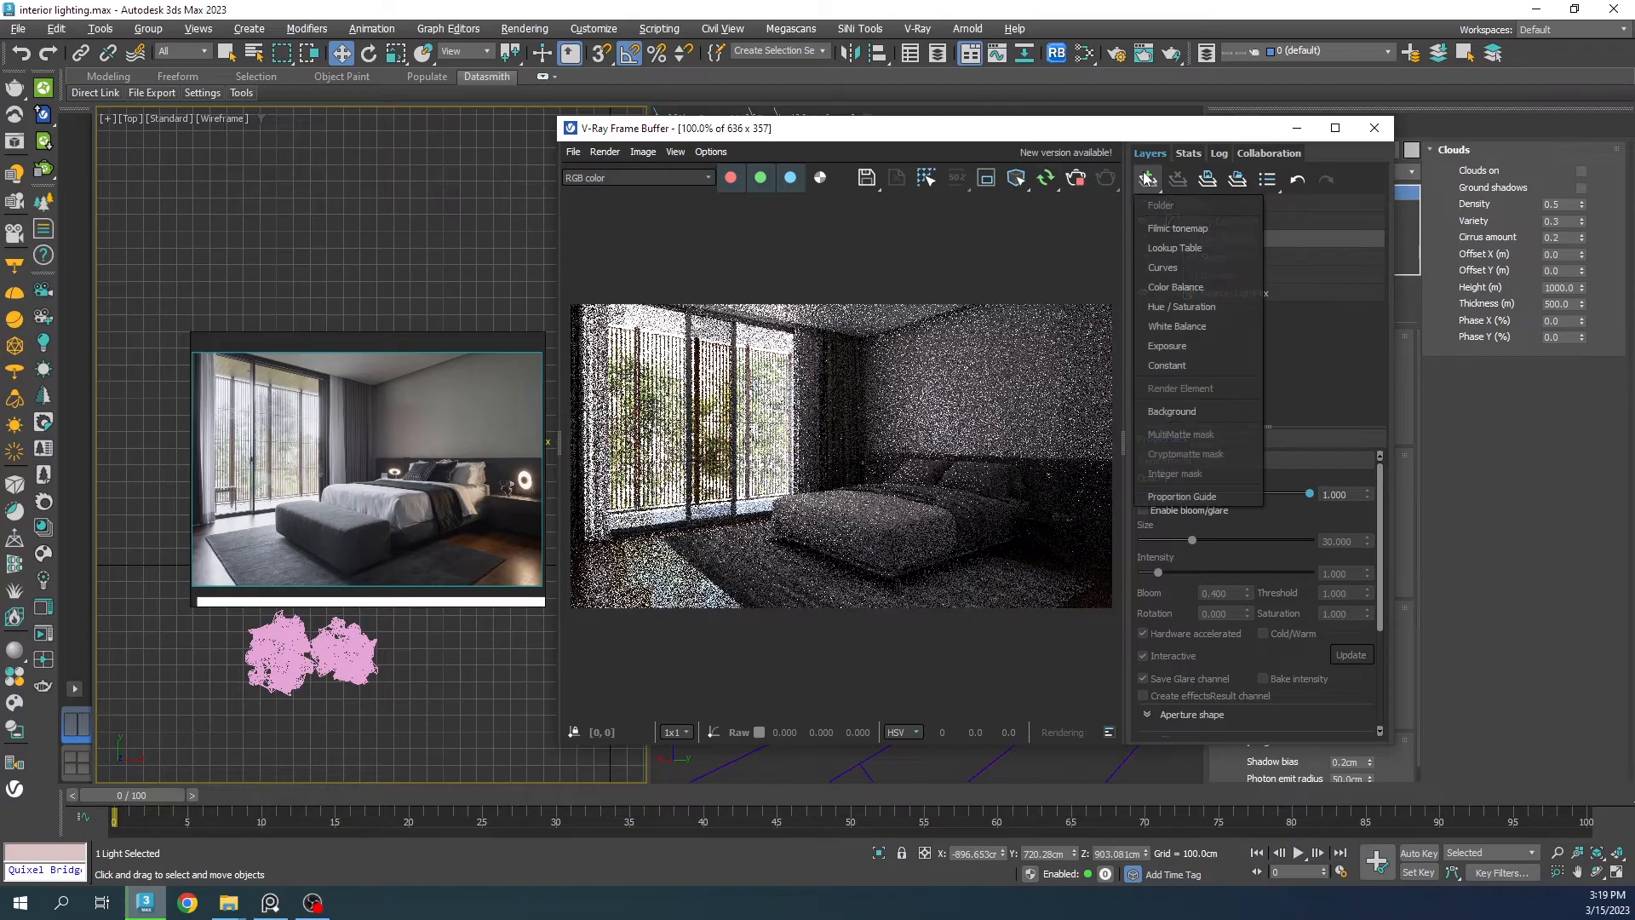
left_click(1180, 346)
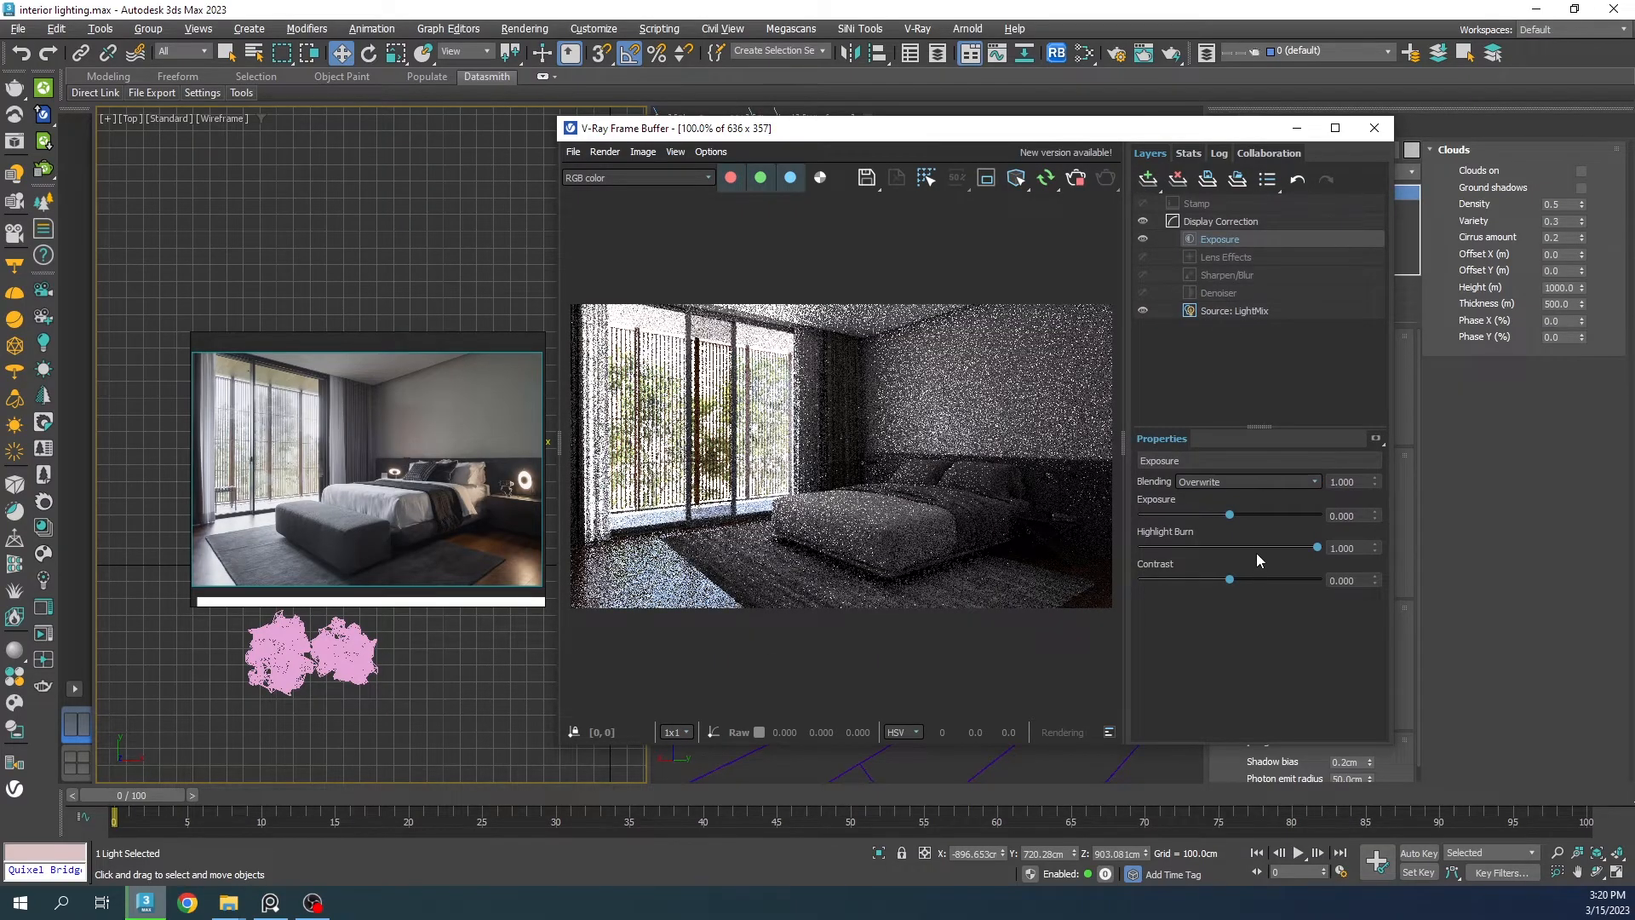
mouse_move(1318, 547)
left_mouse_down()
mouse_move(1201, 547)
mouse_move(1235, 516)
left_mouse_up()
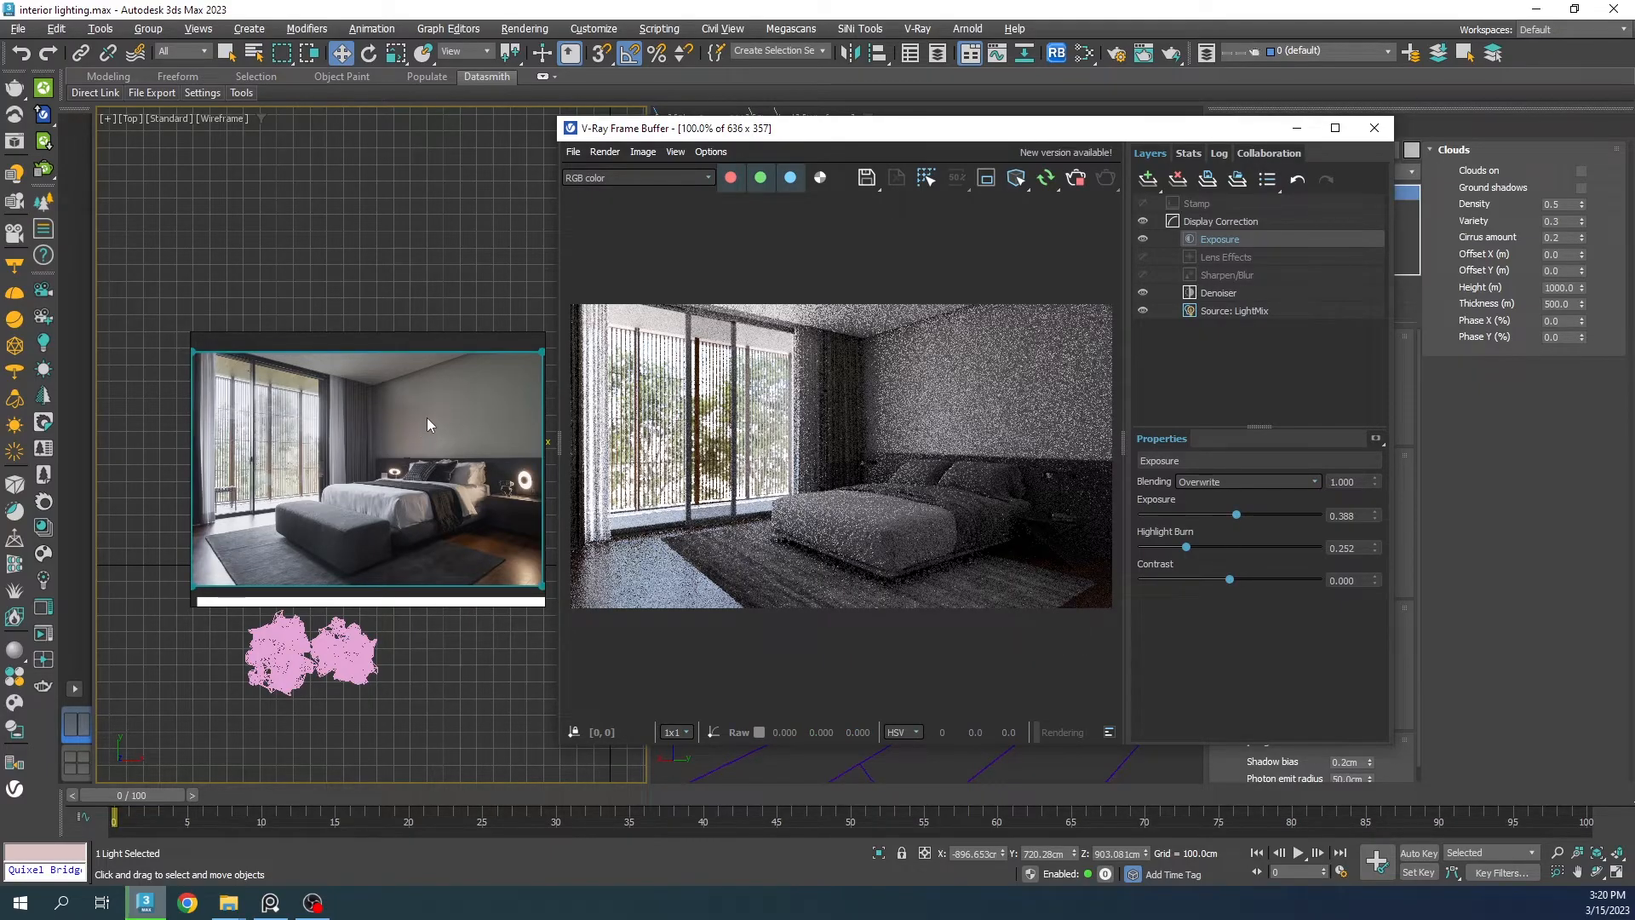
Step: Open the parameters of the grey VRayMtl with a mapped glossiness in the Slate Material Editor
left_click_drag(958, 168, 1107, 228)
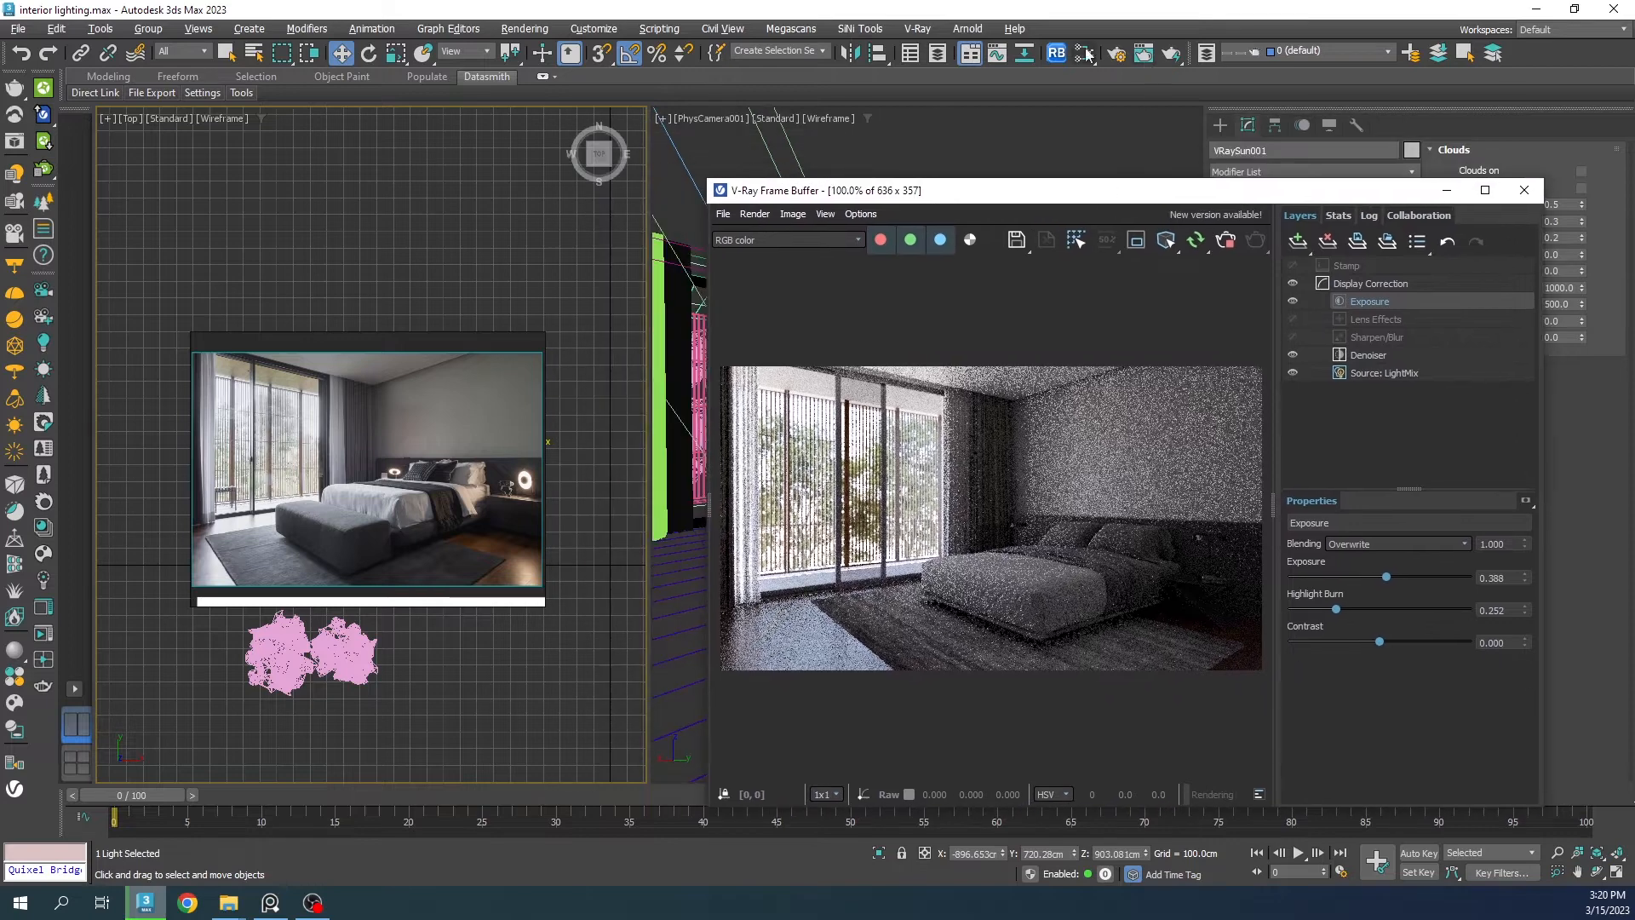
left_click(1084, 54)
scroll(960, 313, "down", 8)
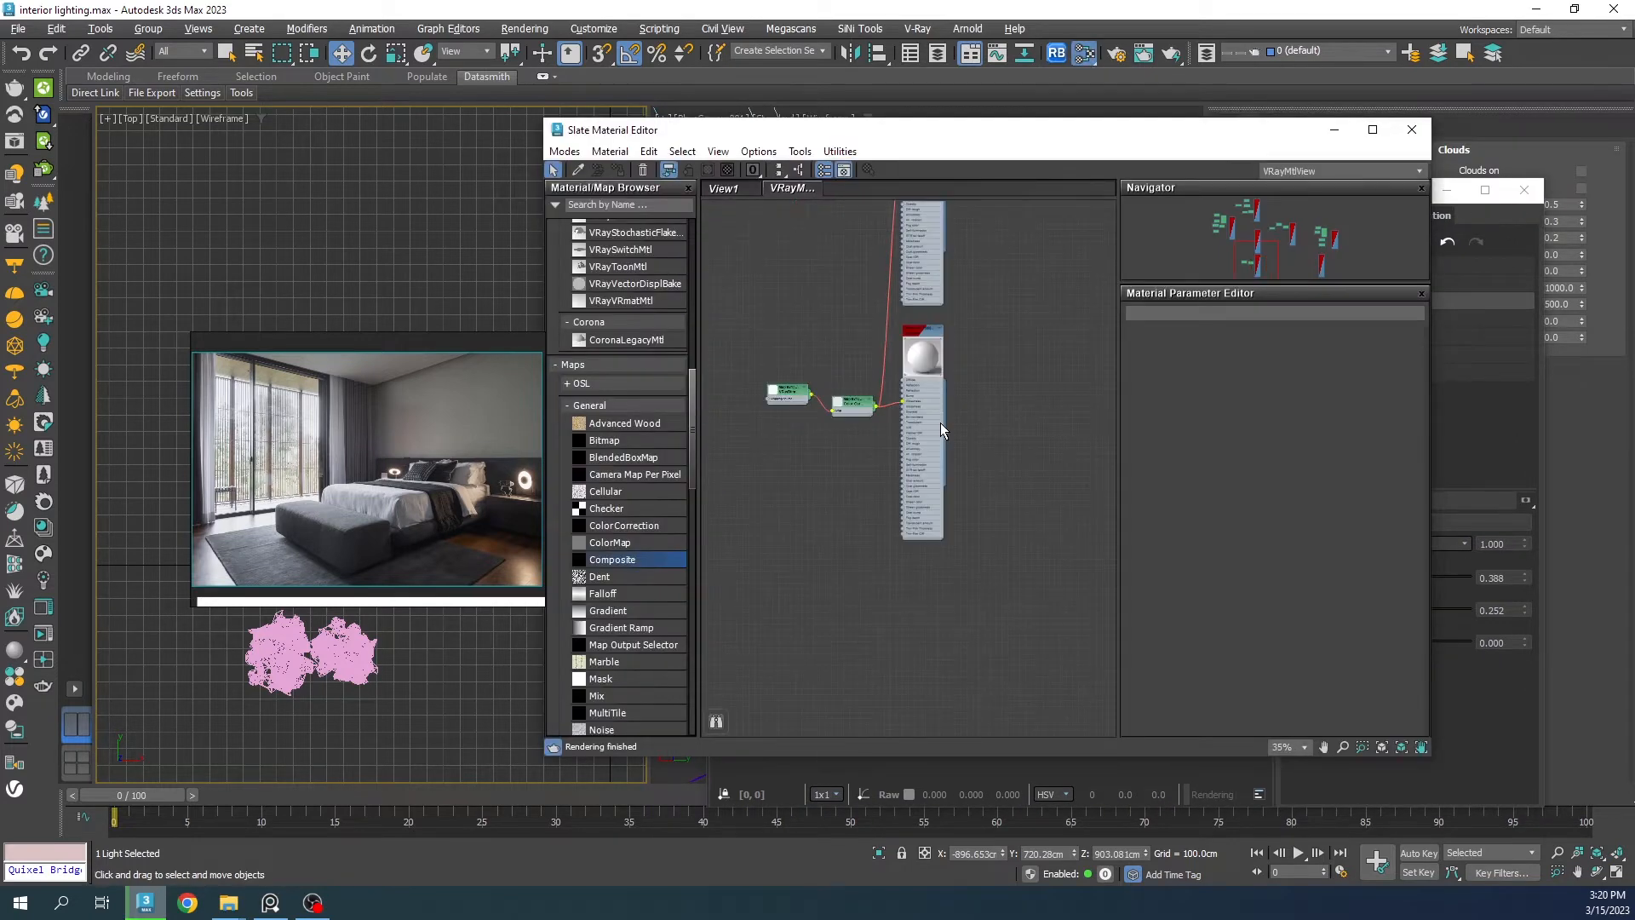
scroll(916, 432, "up", 6)
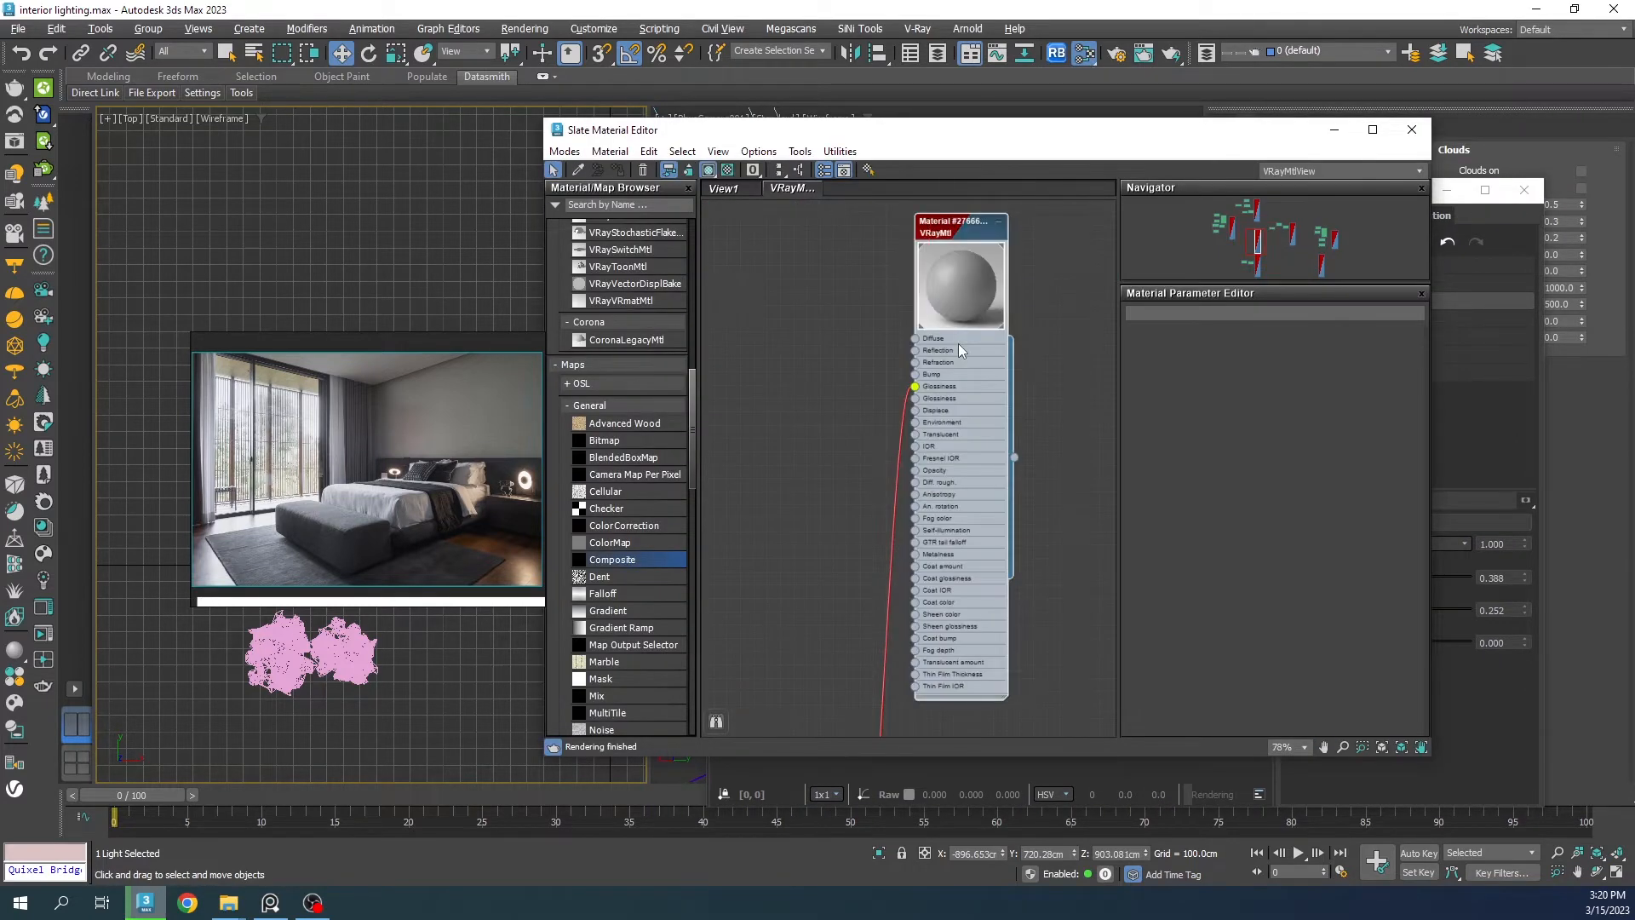
left_click_drag(914, 338, 814, 326)
left_click(1015, 437)
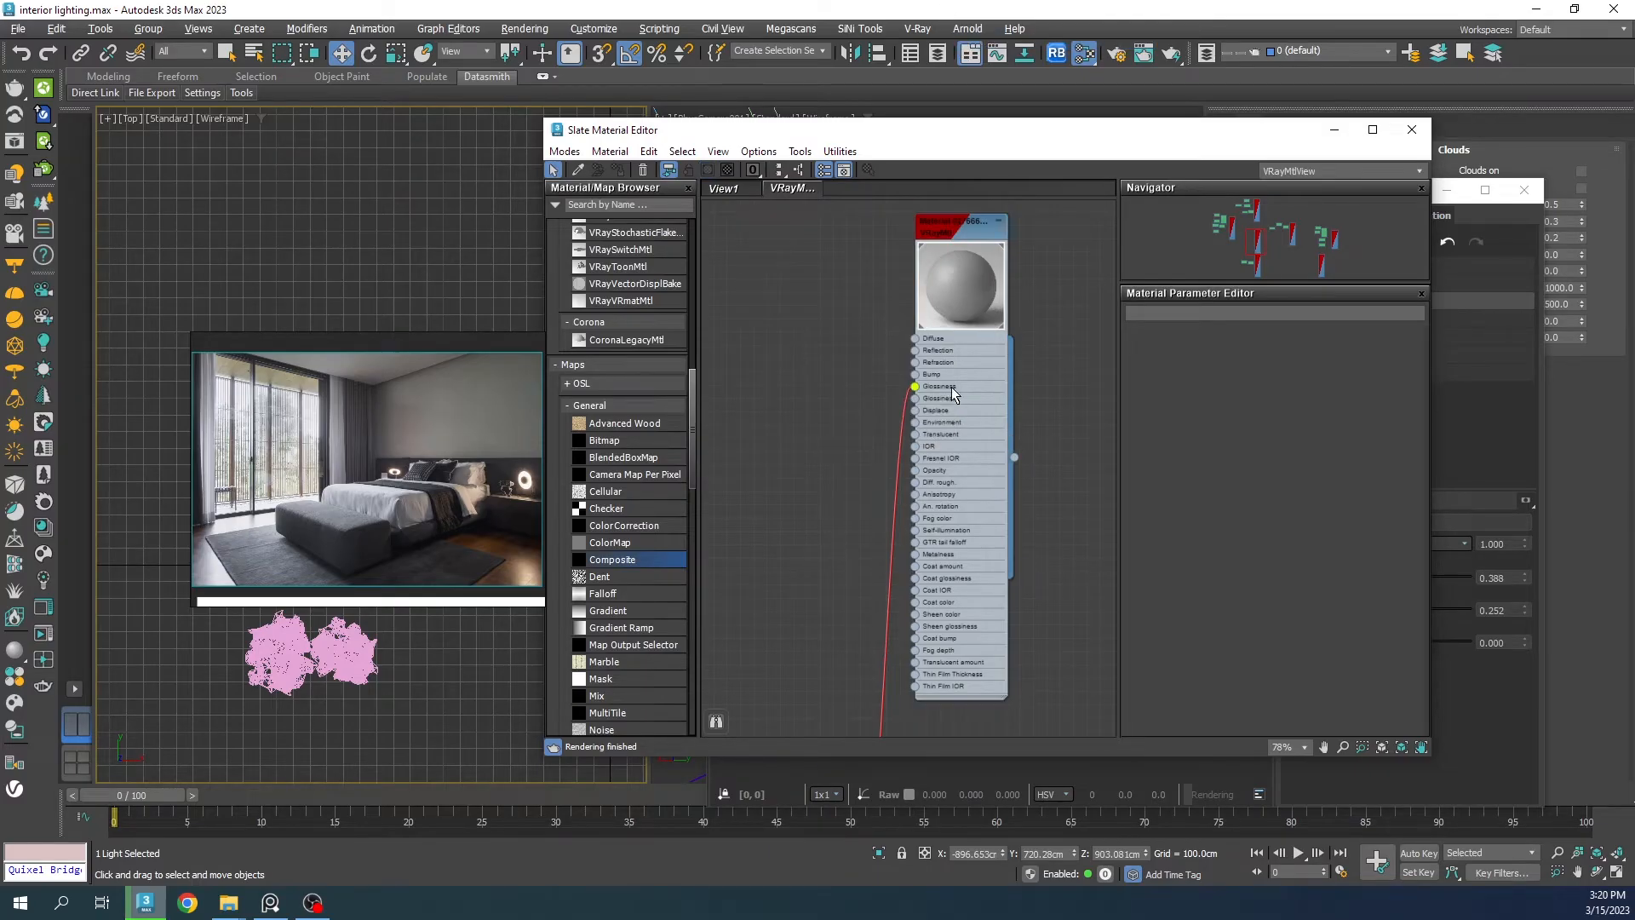
double_click(958, 447)
Step: Sample the wall in the reference image as the material's diffuse colour, red 44, green 45, blue 40
left_click(1219, 351)
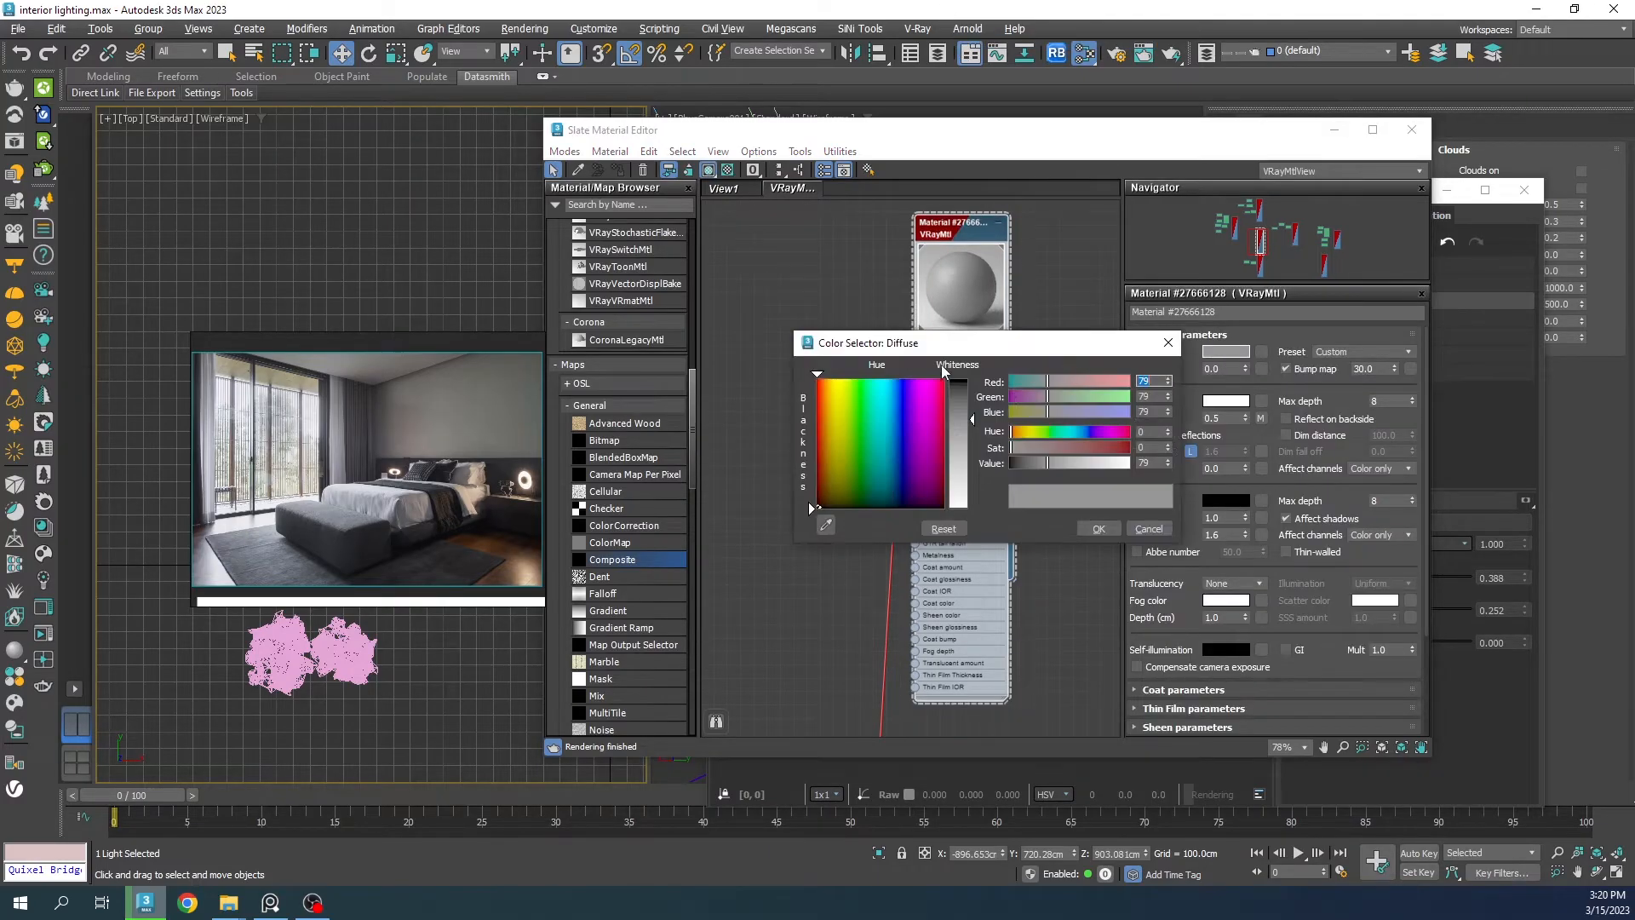
left_click_drag(944, 345, 824, 156)
left_click(710, 337)
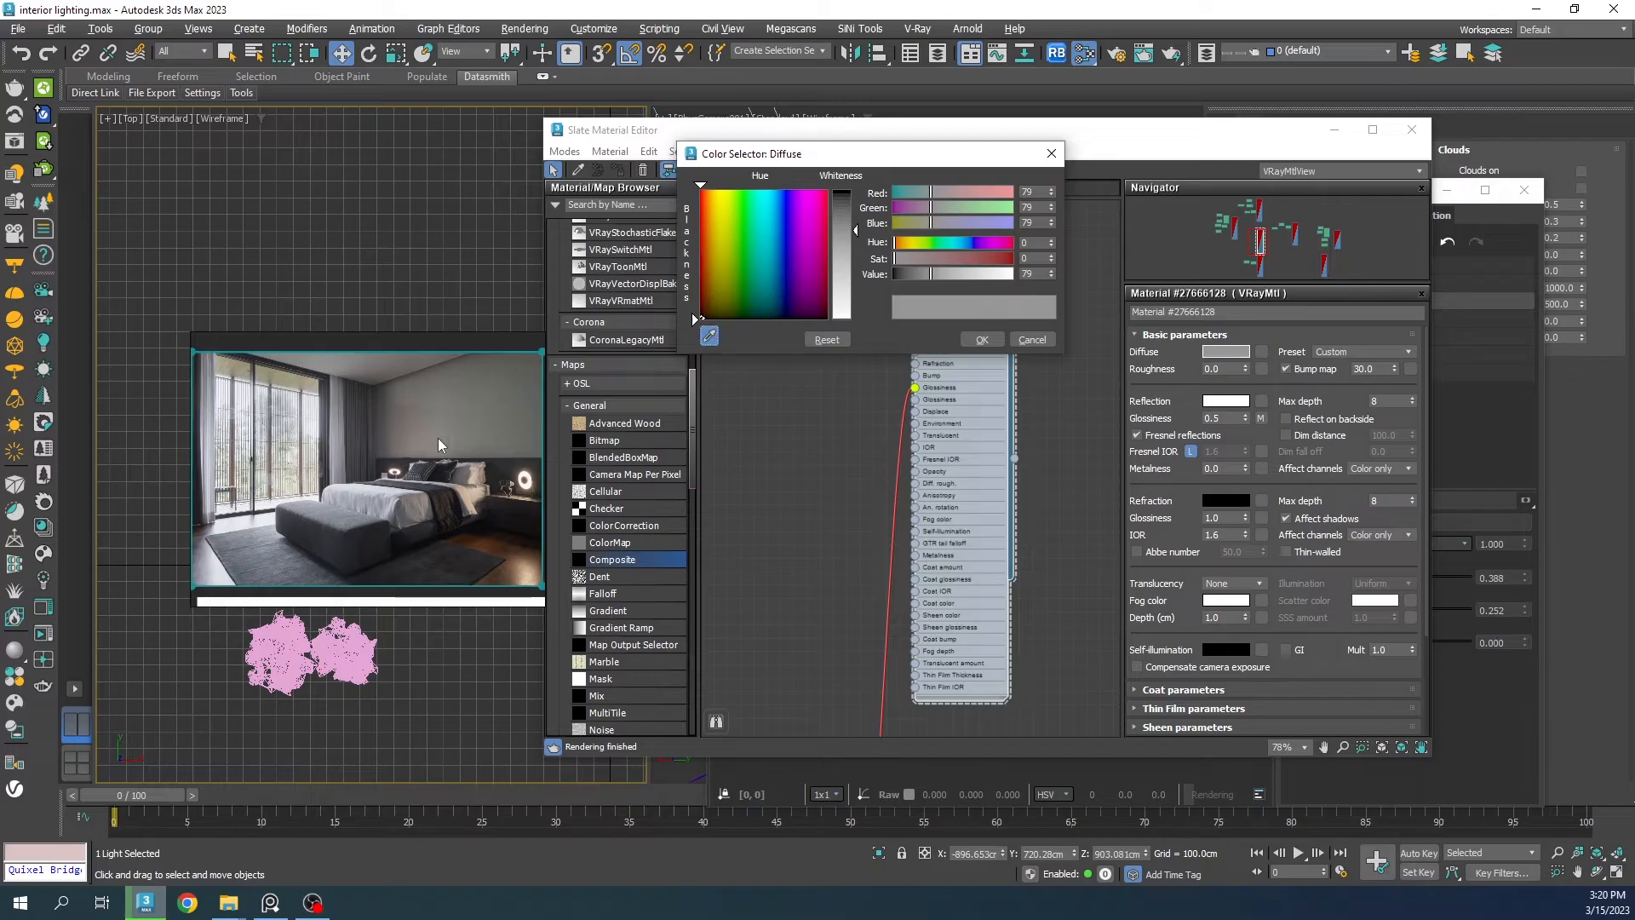
left_click(772, 236)
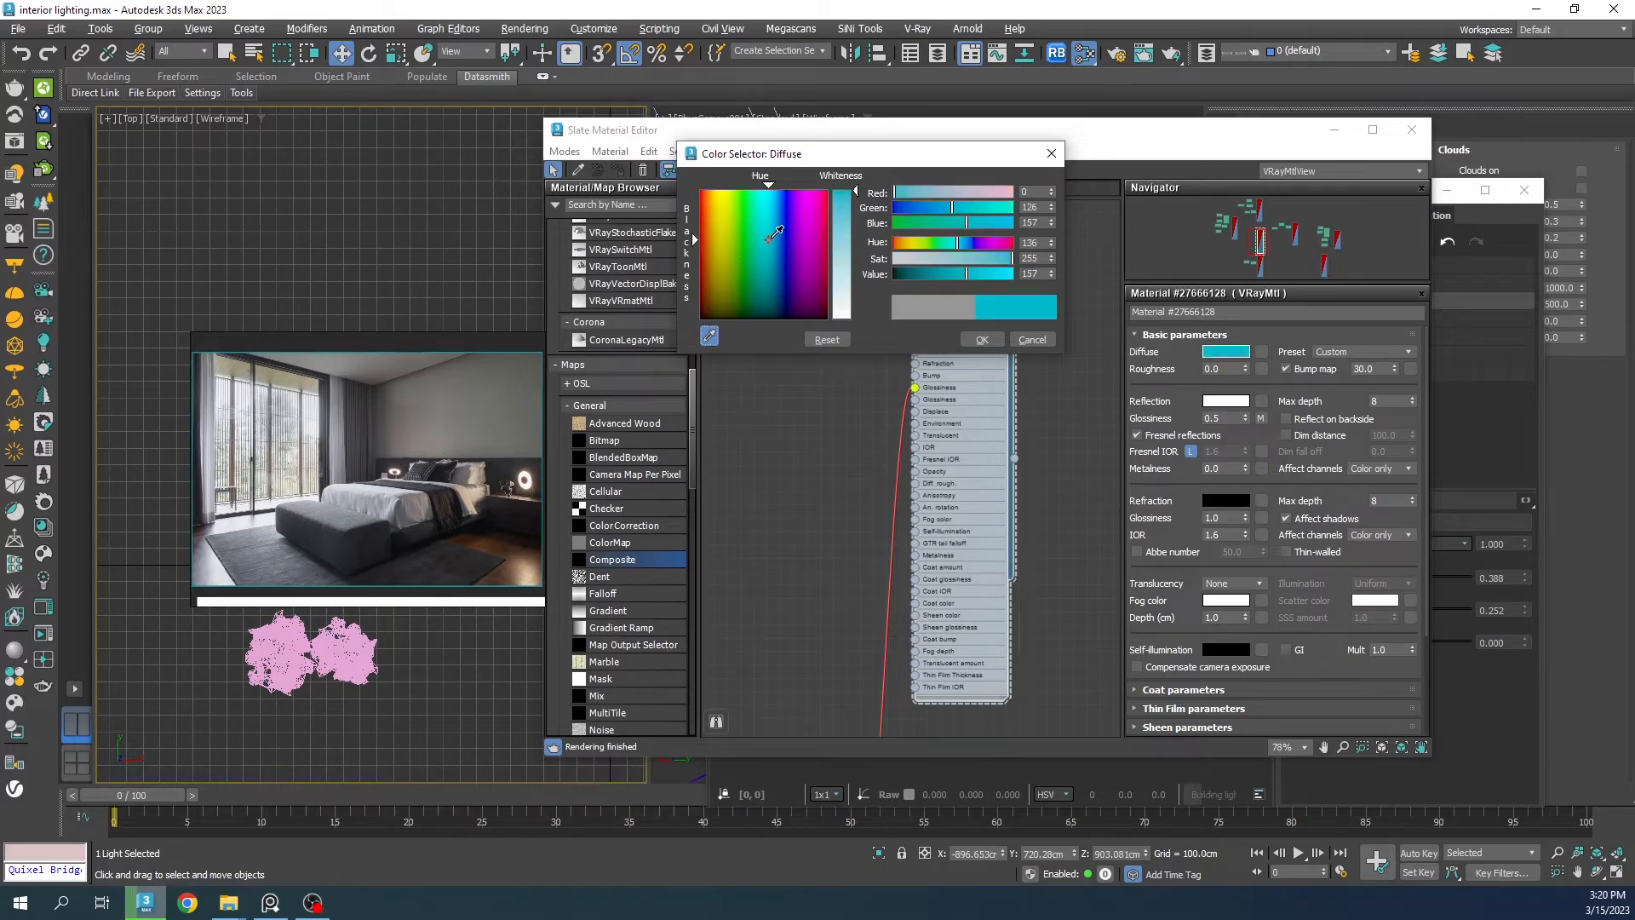
left_click_drag(515, 381, 470, 403)
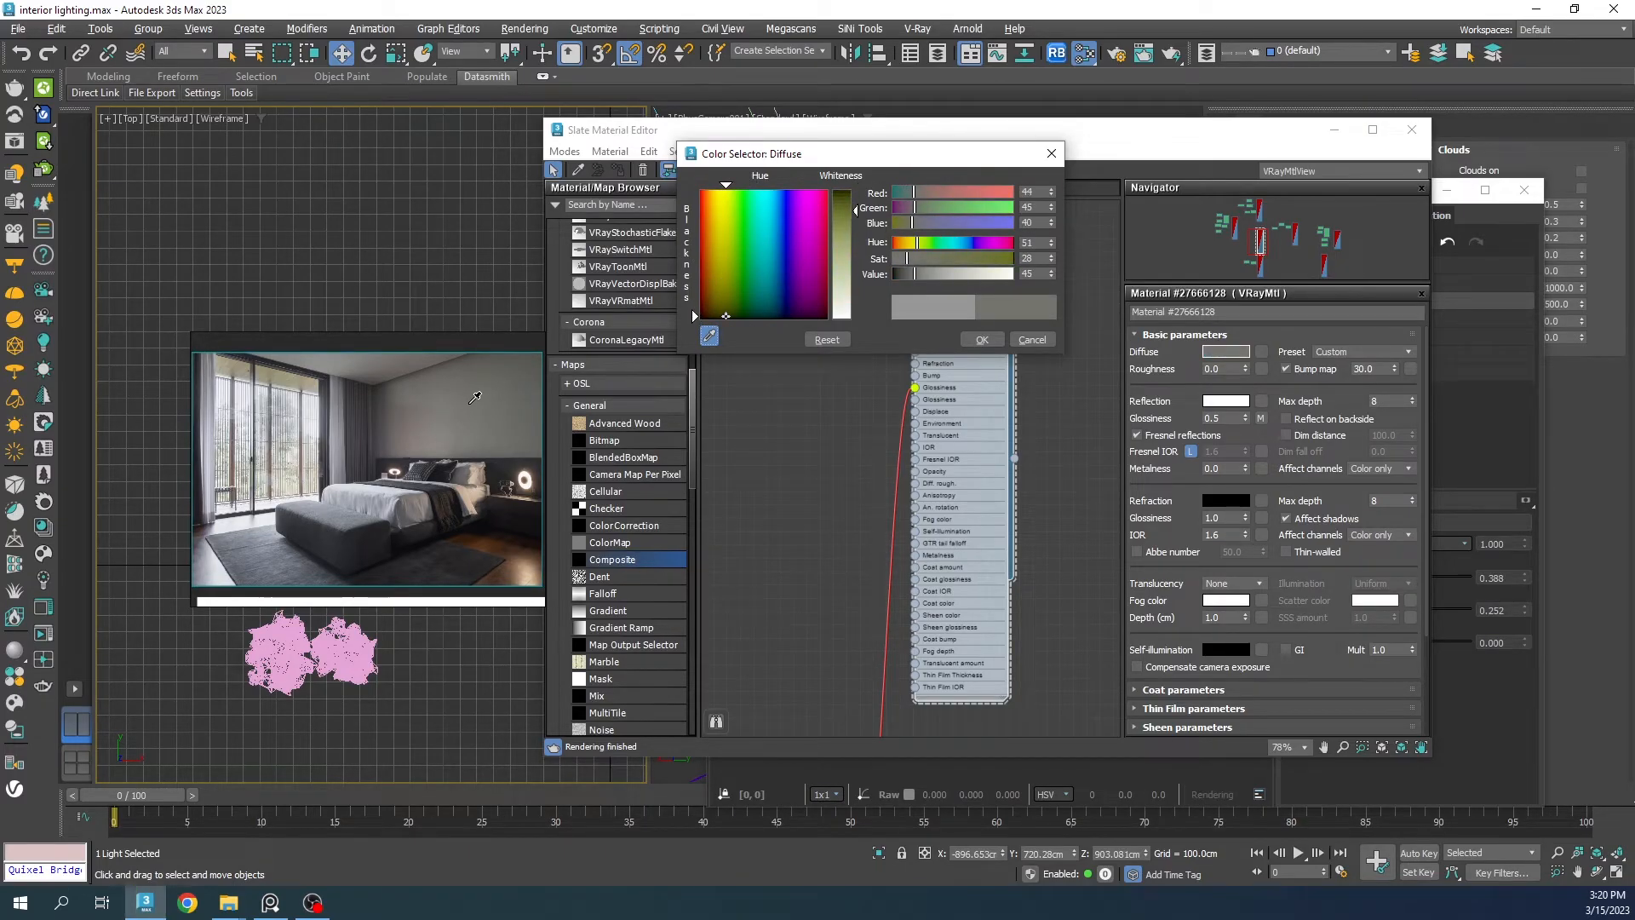
left_click(980, 339)
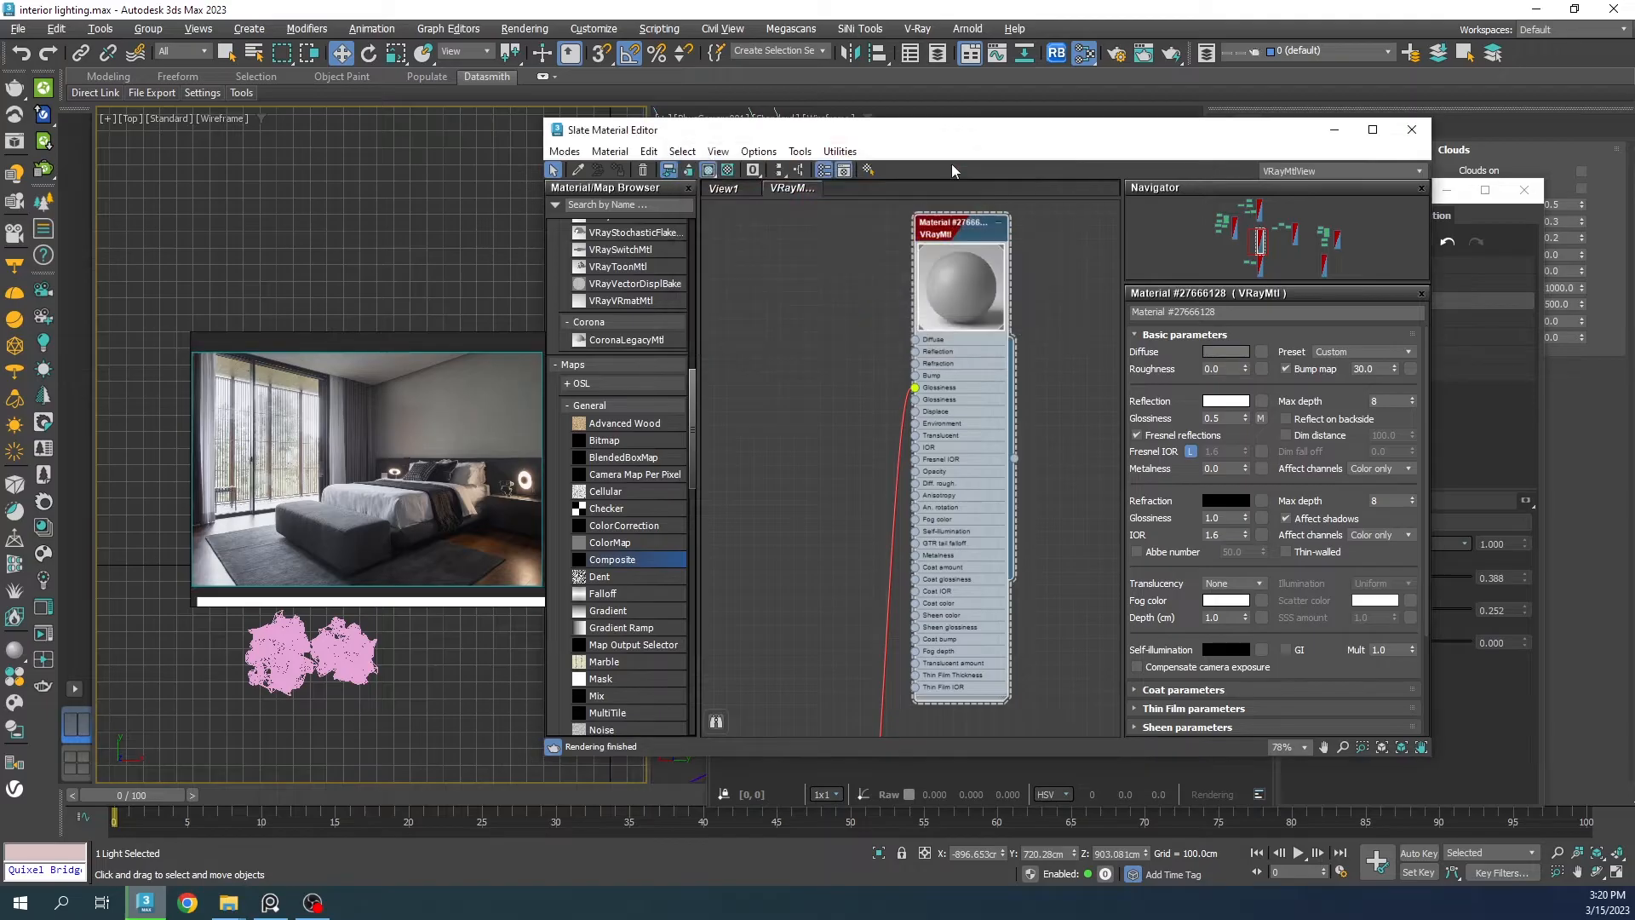
Step: Lighten the material's diffuse colour slightly by raising its value, and minimize the material editor
left_click_drag(947, 132, 458, 601)
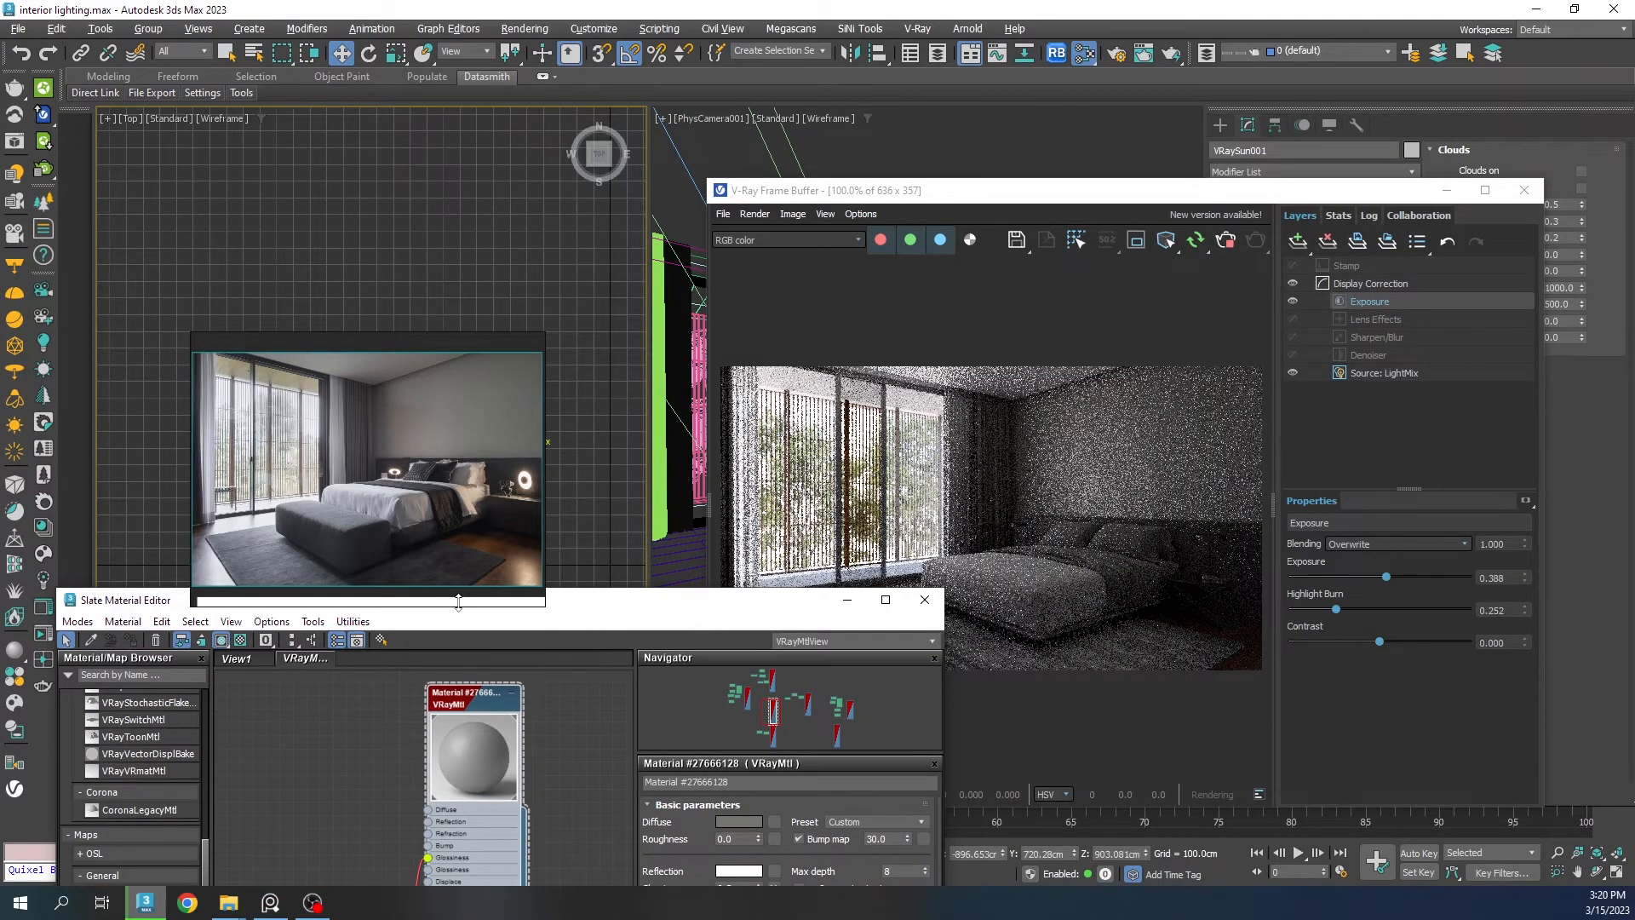
left_click_drag(676, 601, 614, 364)
left_click(677, 586)
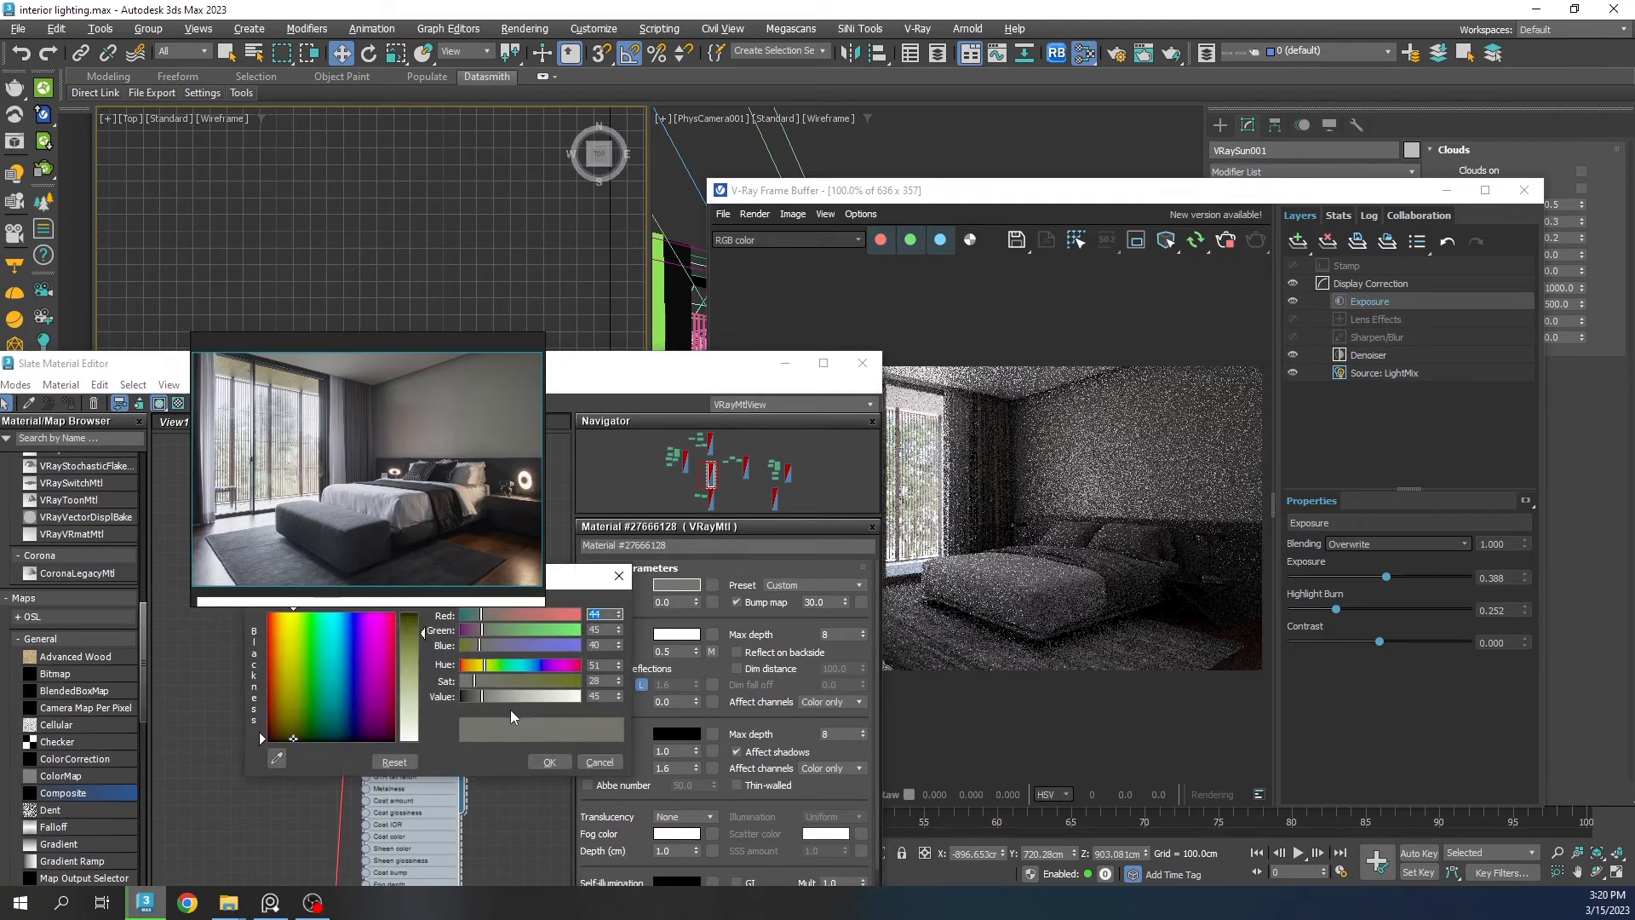
left_click_drag(493, 698, 500, 697)
left_click(552, 761)
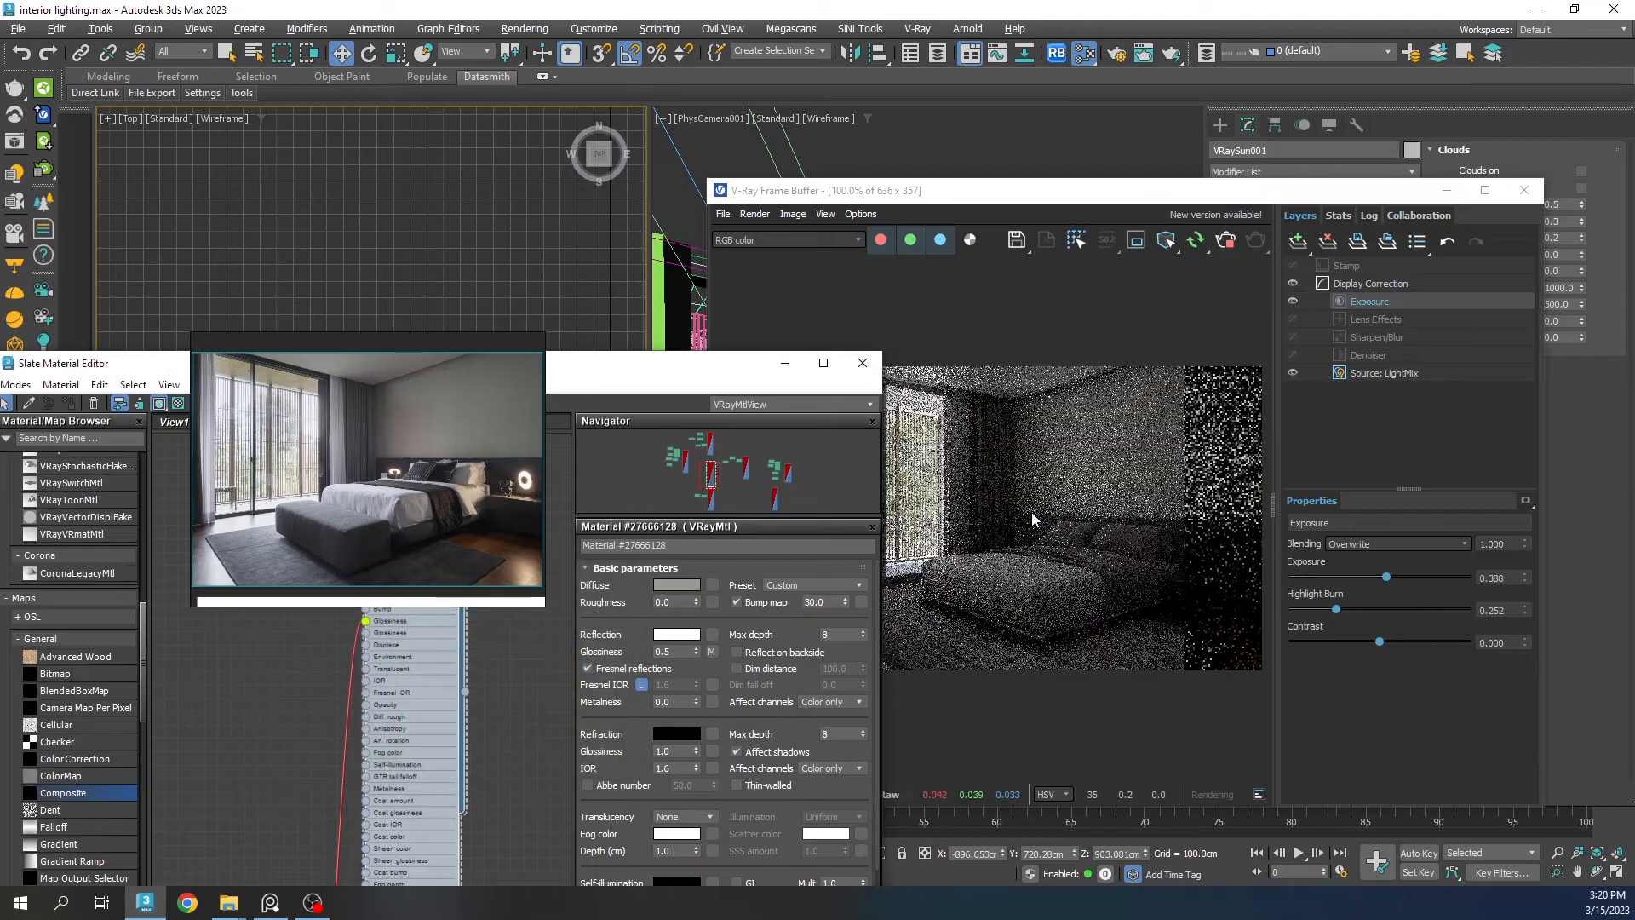
left_click(784, 364)
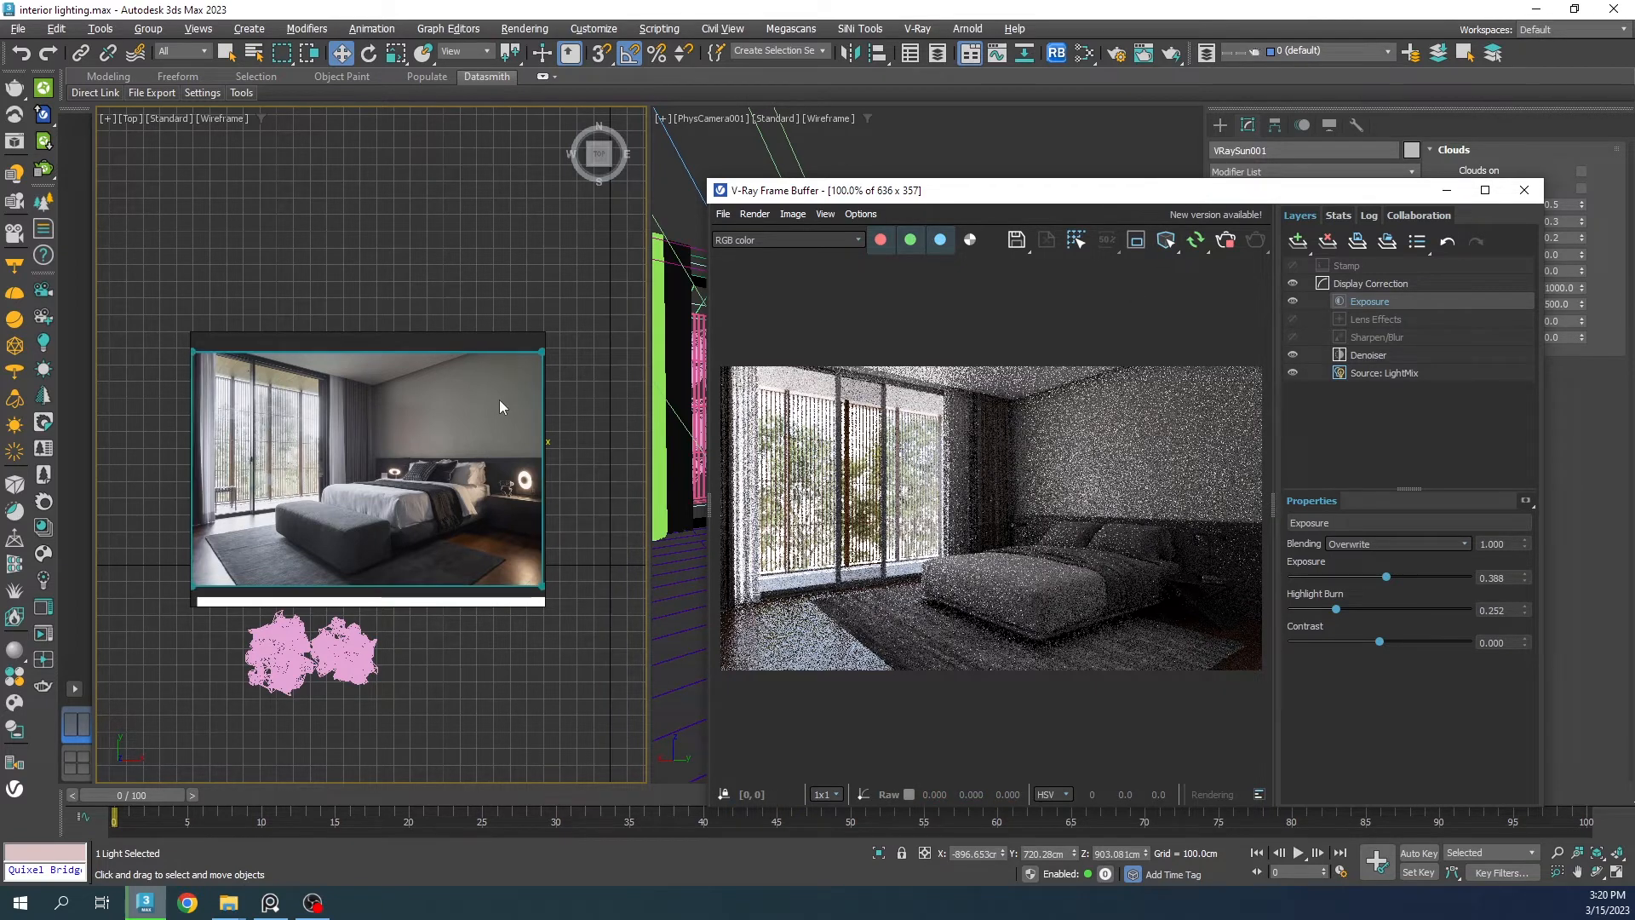
Step: In the top view, place a V-Ray disc light of about 9.91 cm radius centred inside the upper bedside lampshade
right_click_drag(338, 382, 1634, 388)
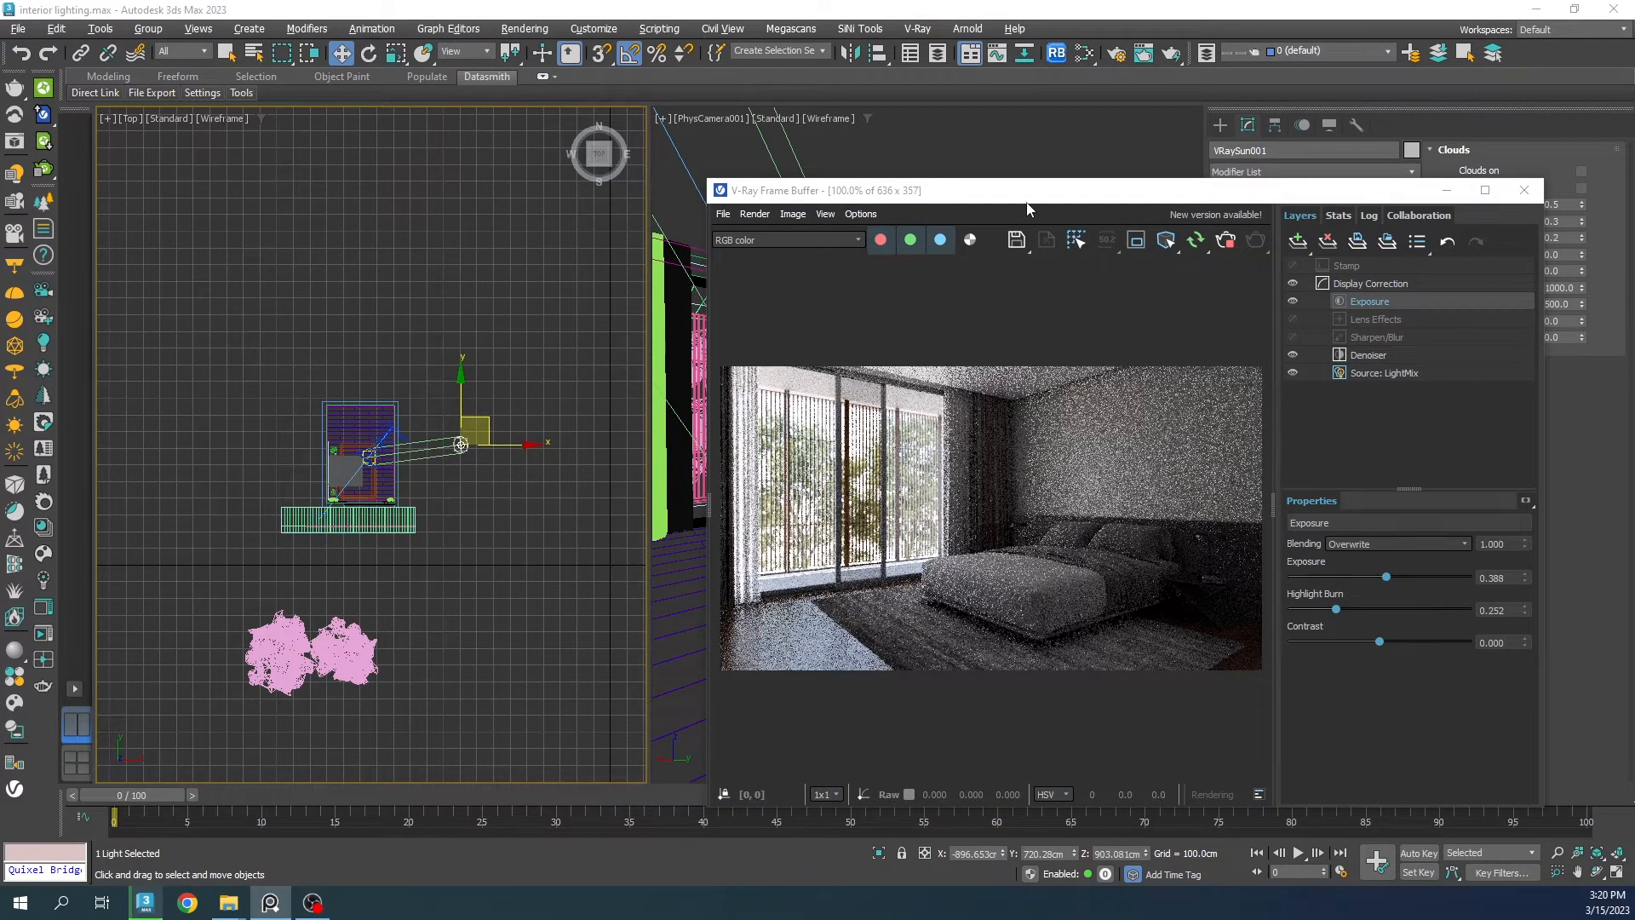
scroll(355, 469, "up", 10)
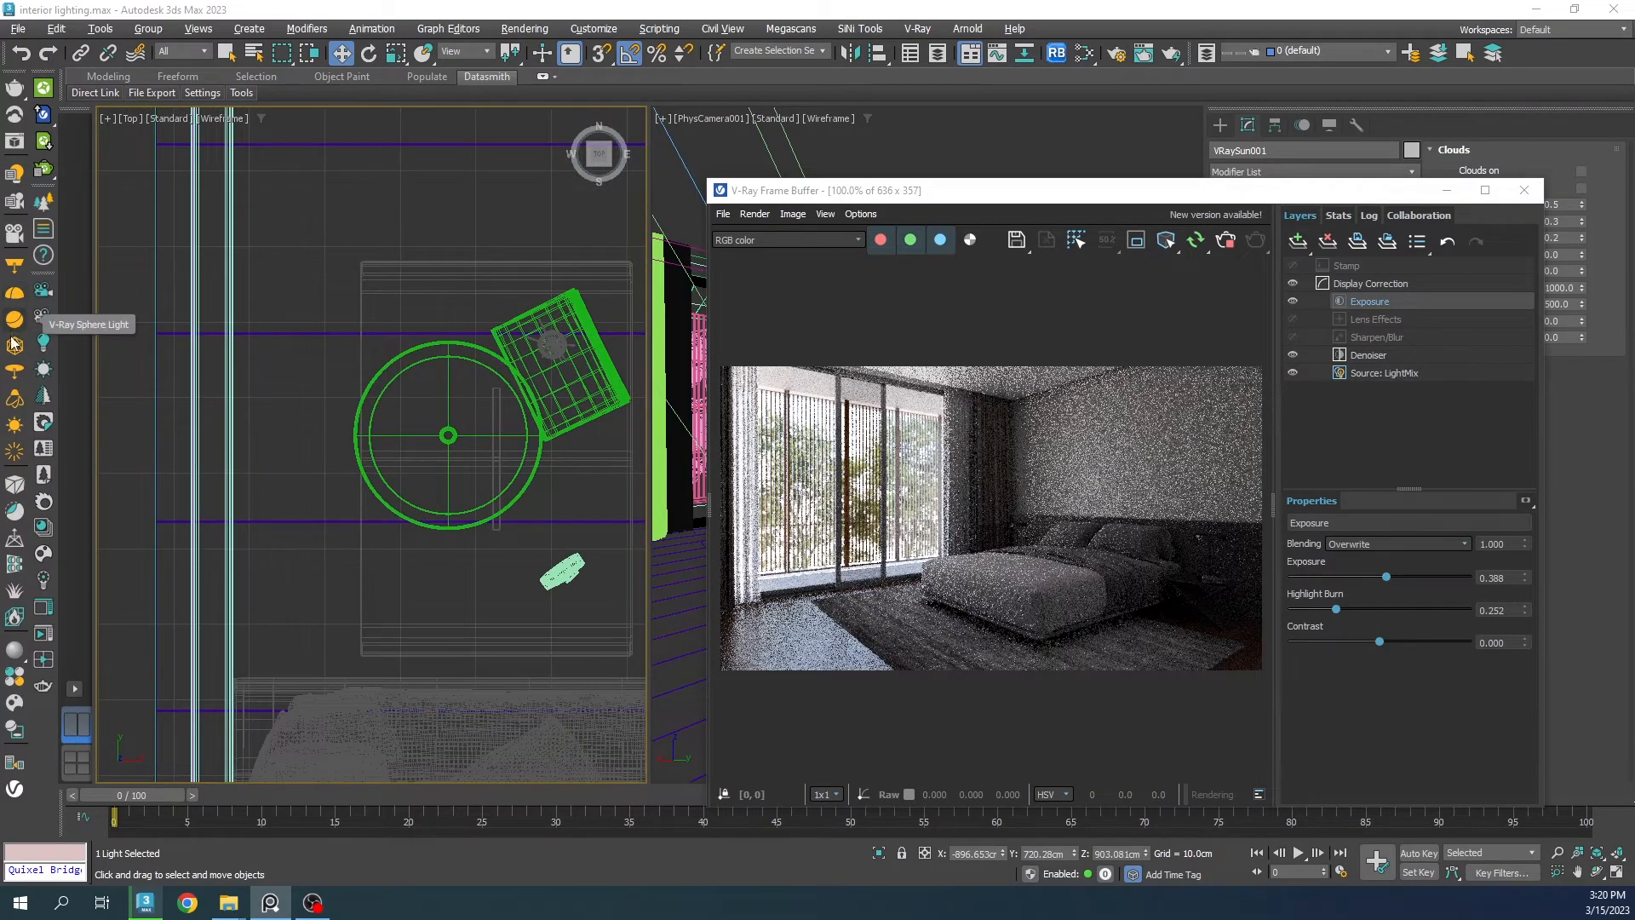
left_click(15, 372)
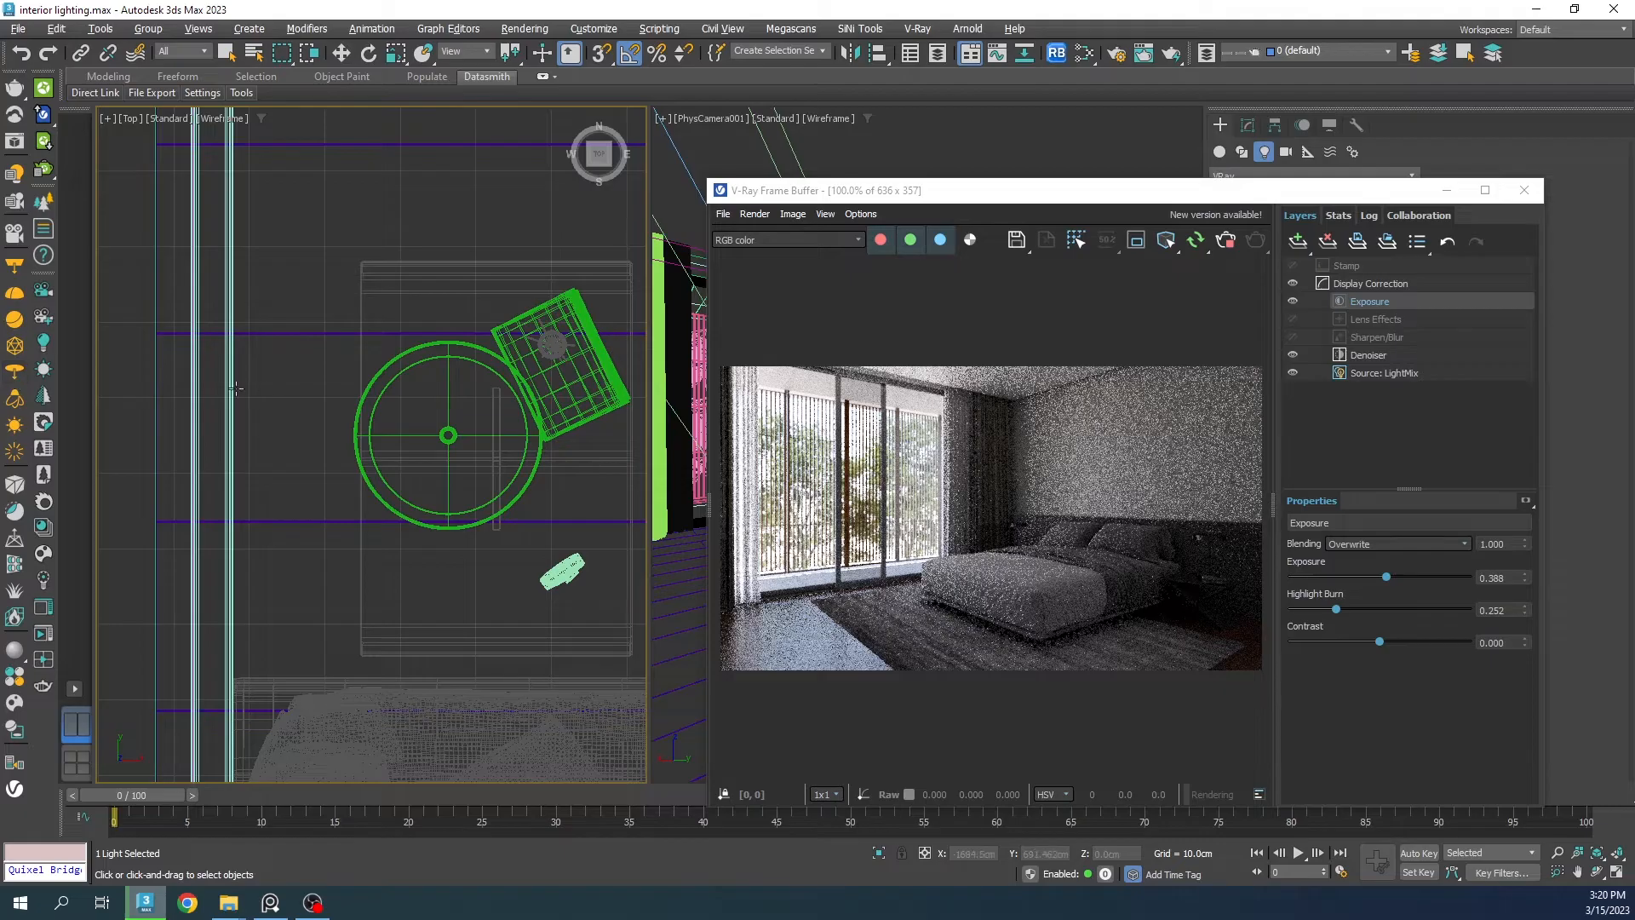
left_click_drag(448, 435, 518, 447)
scroll(443, 433, "up", 5)
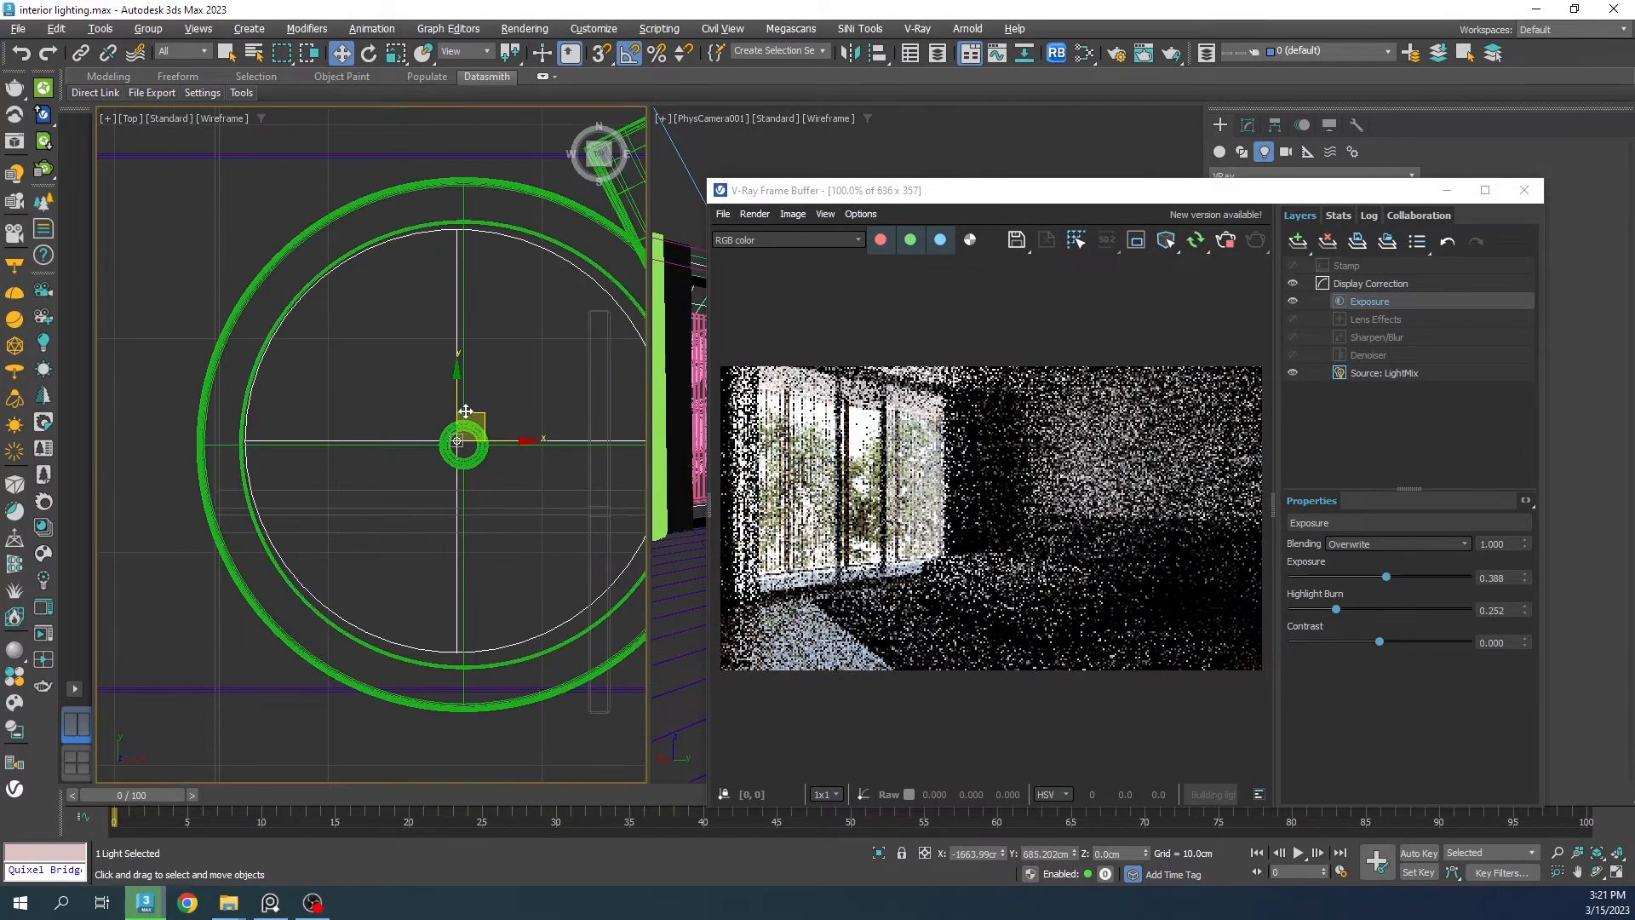
key("w")
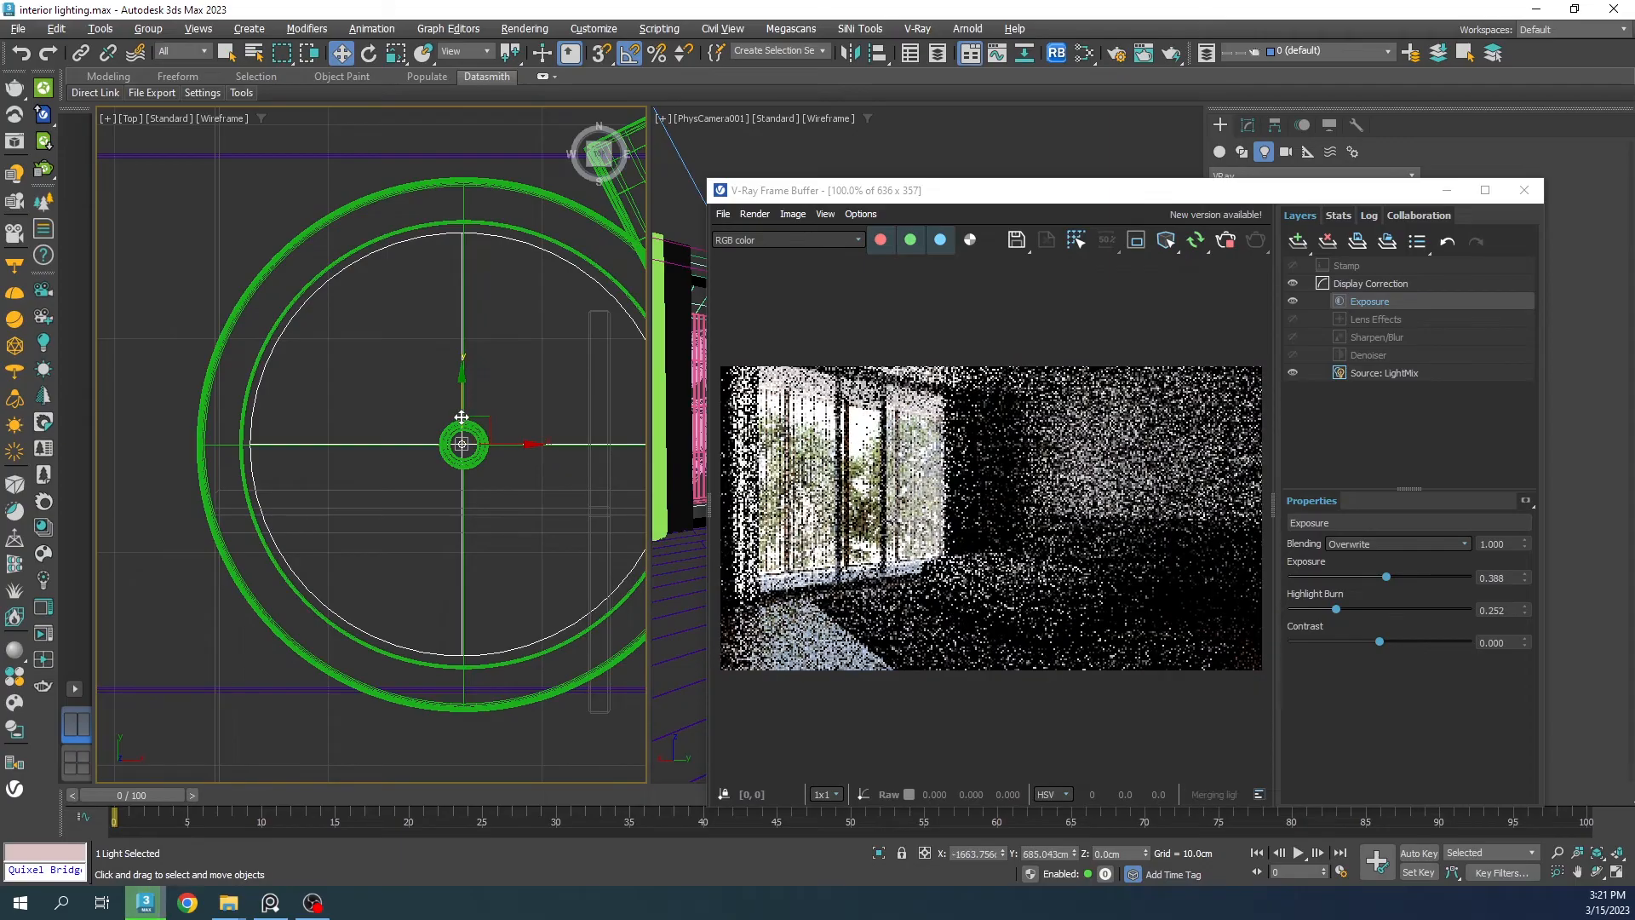
Step: In the left view, raise the disc light into the lampshade to about Z 70.25 cm
key("l")
scroll(460, 417, "down", 10)
scroll(443, 378, "up", 5)
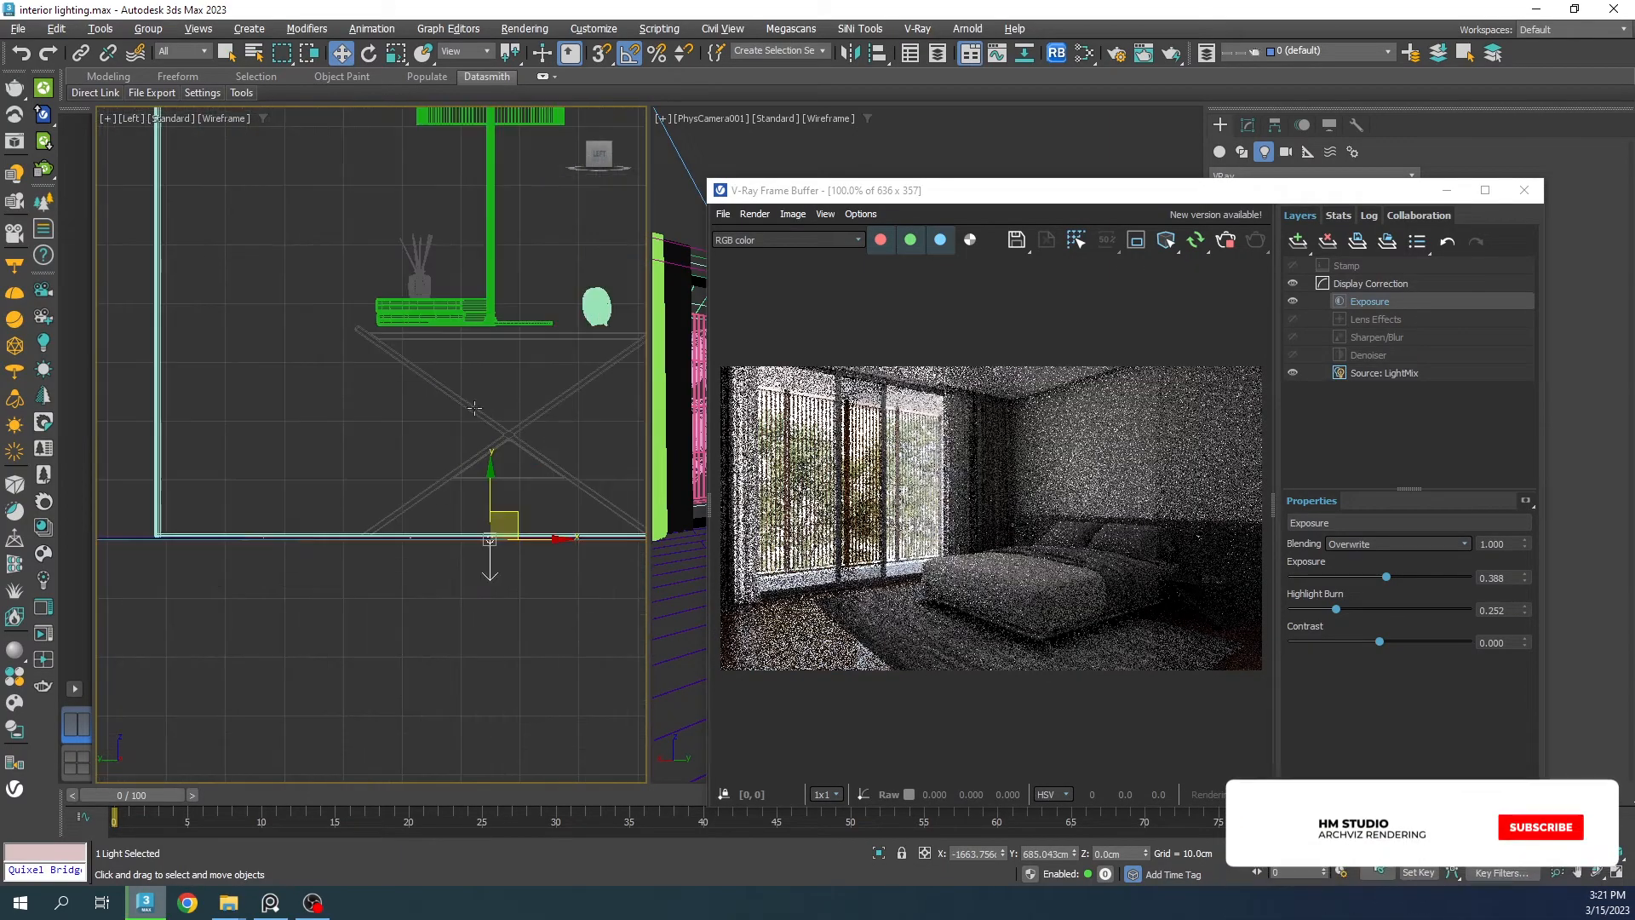
left_click_drag(490, 478, 475, 91)
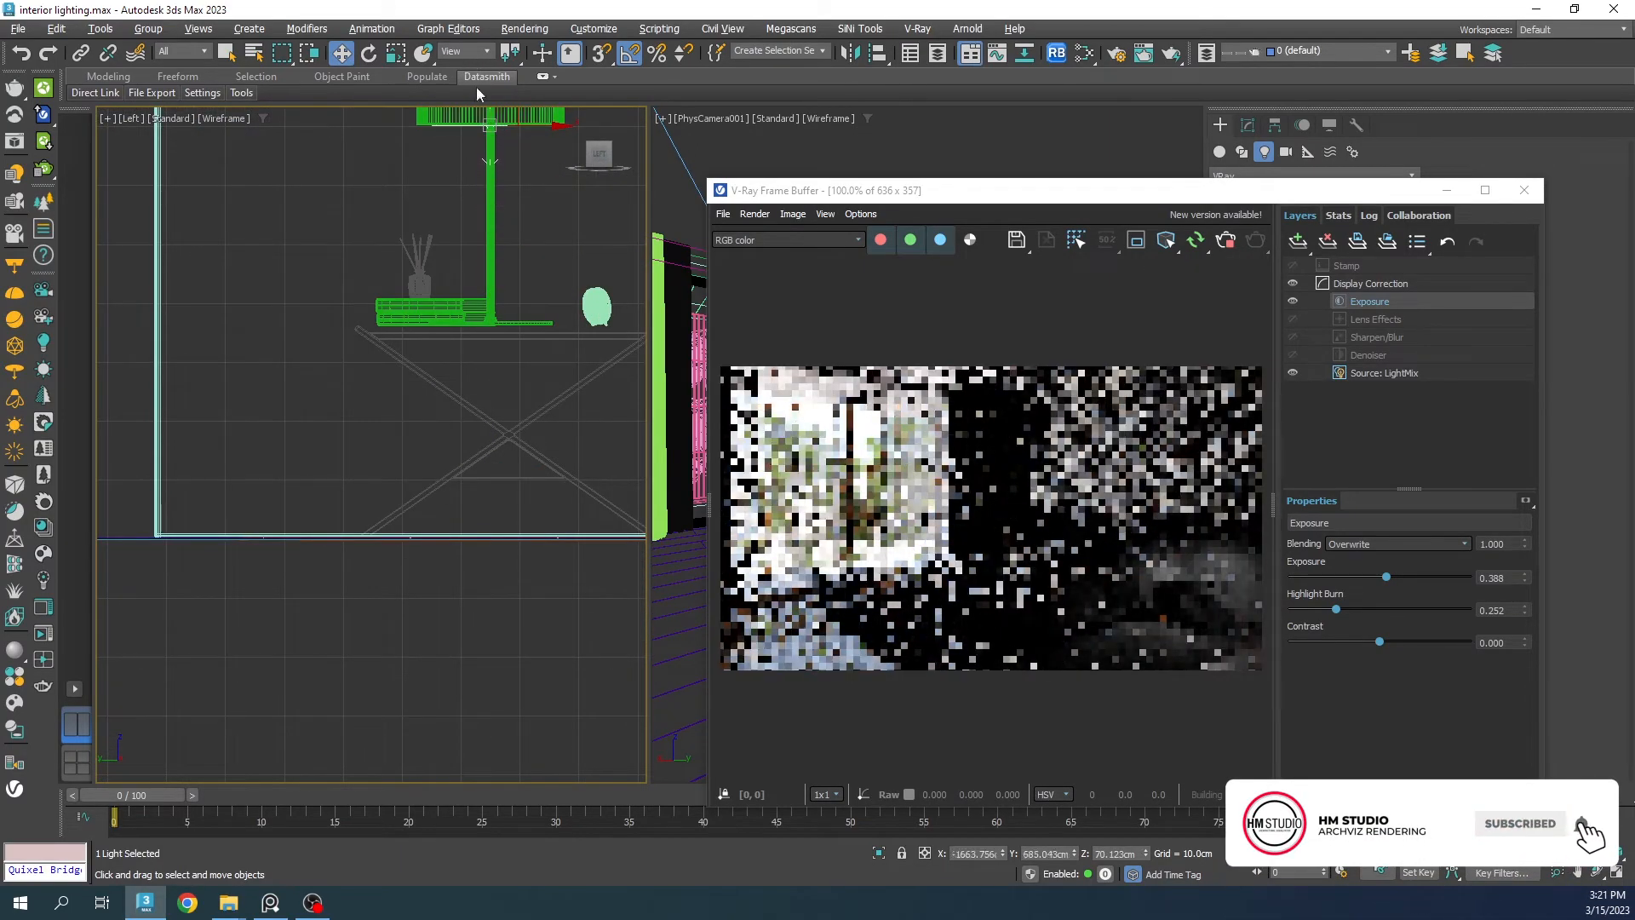
scroll(491, 144, "up", 8)
left_click_drag(466, 314, 488, 306)
Step: In the top view, clone the disc light to the other bedside lamp and centre it there at about X -1660 cm, Y 438 cm
key("t")
scroll(423, 347, "down", 6)
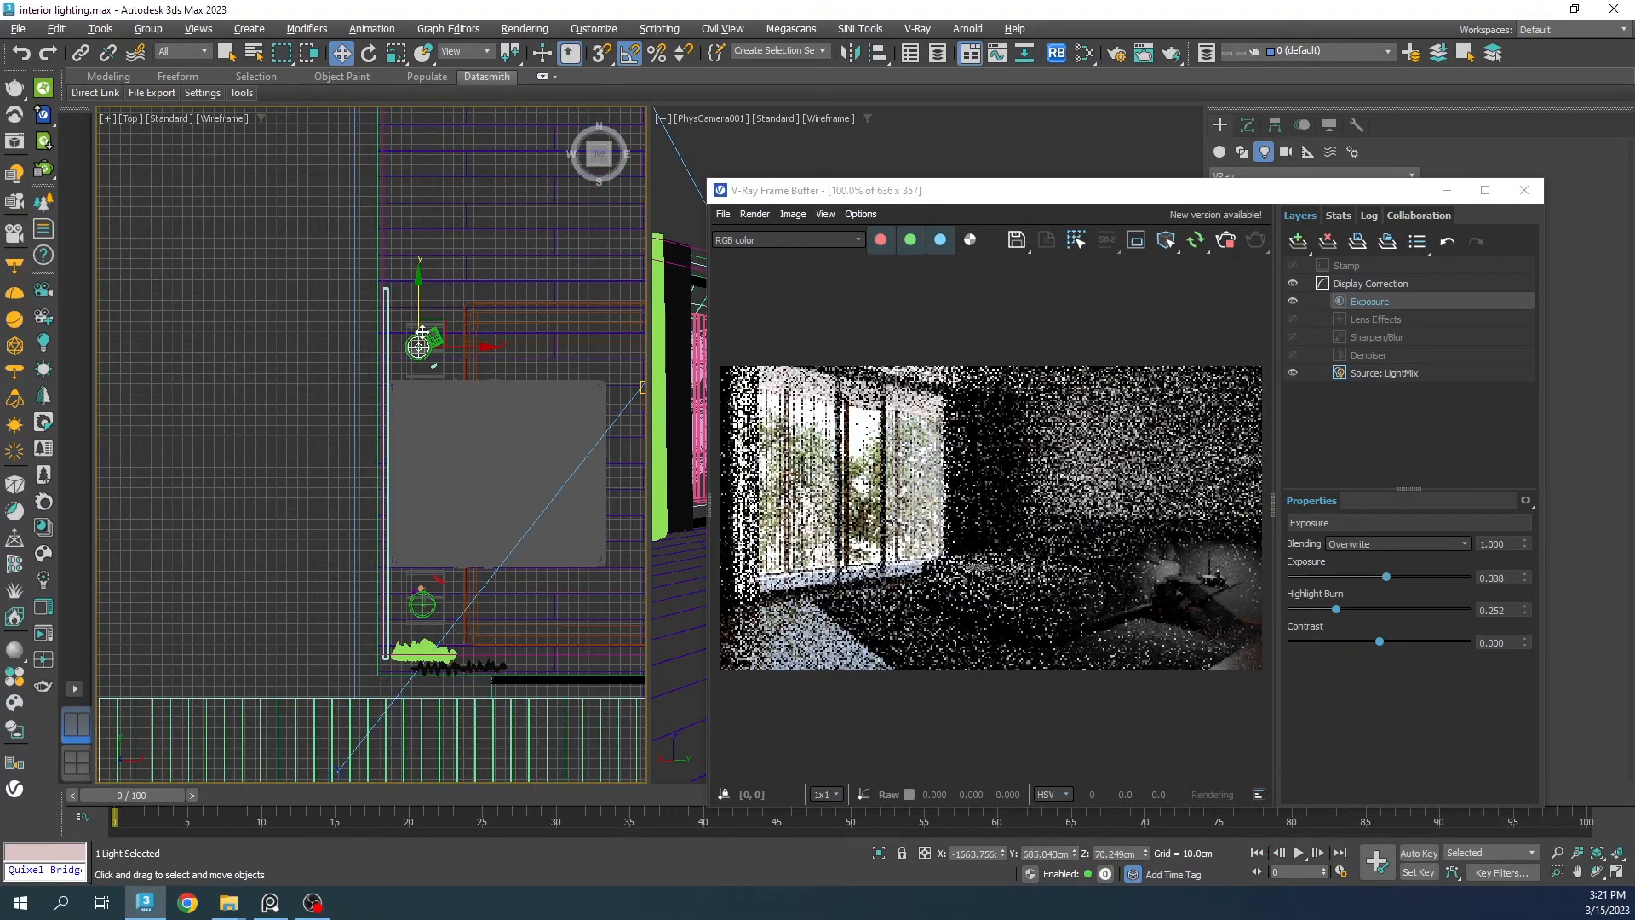
left_click_drag(422, 554, 423, 554, "shift")
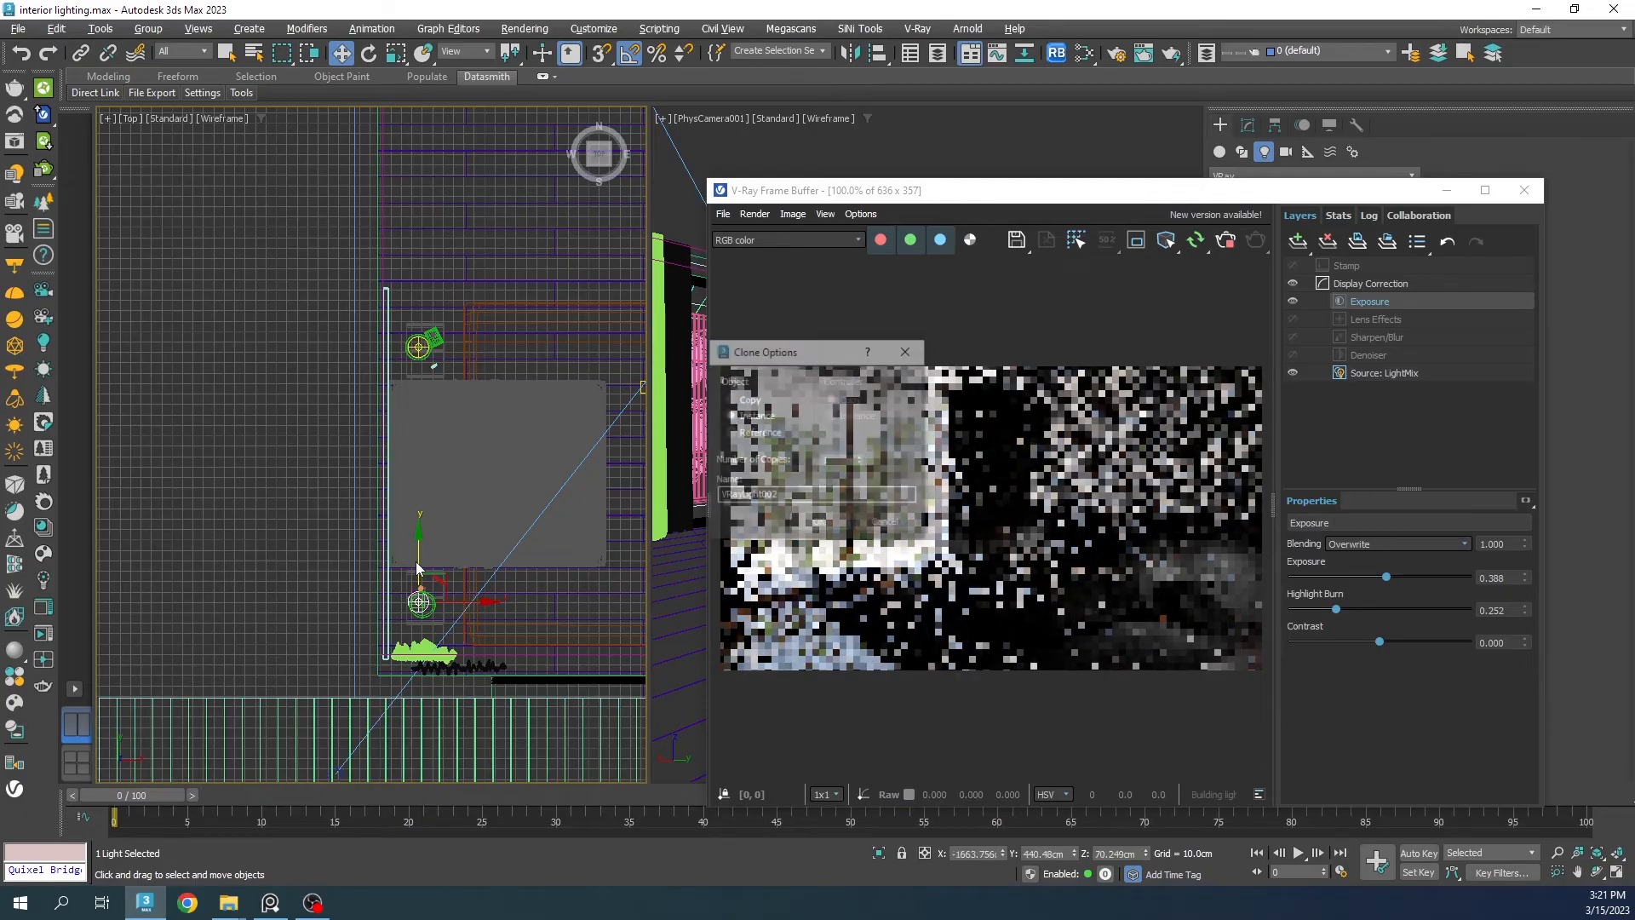
key("Return")
scroll(432, 627, "up", 6)
scroll(351, 516, "up", 6)
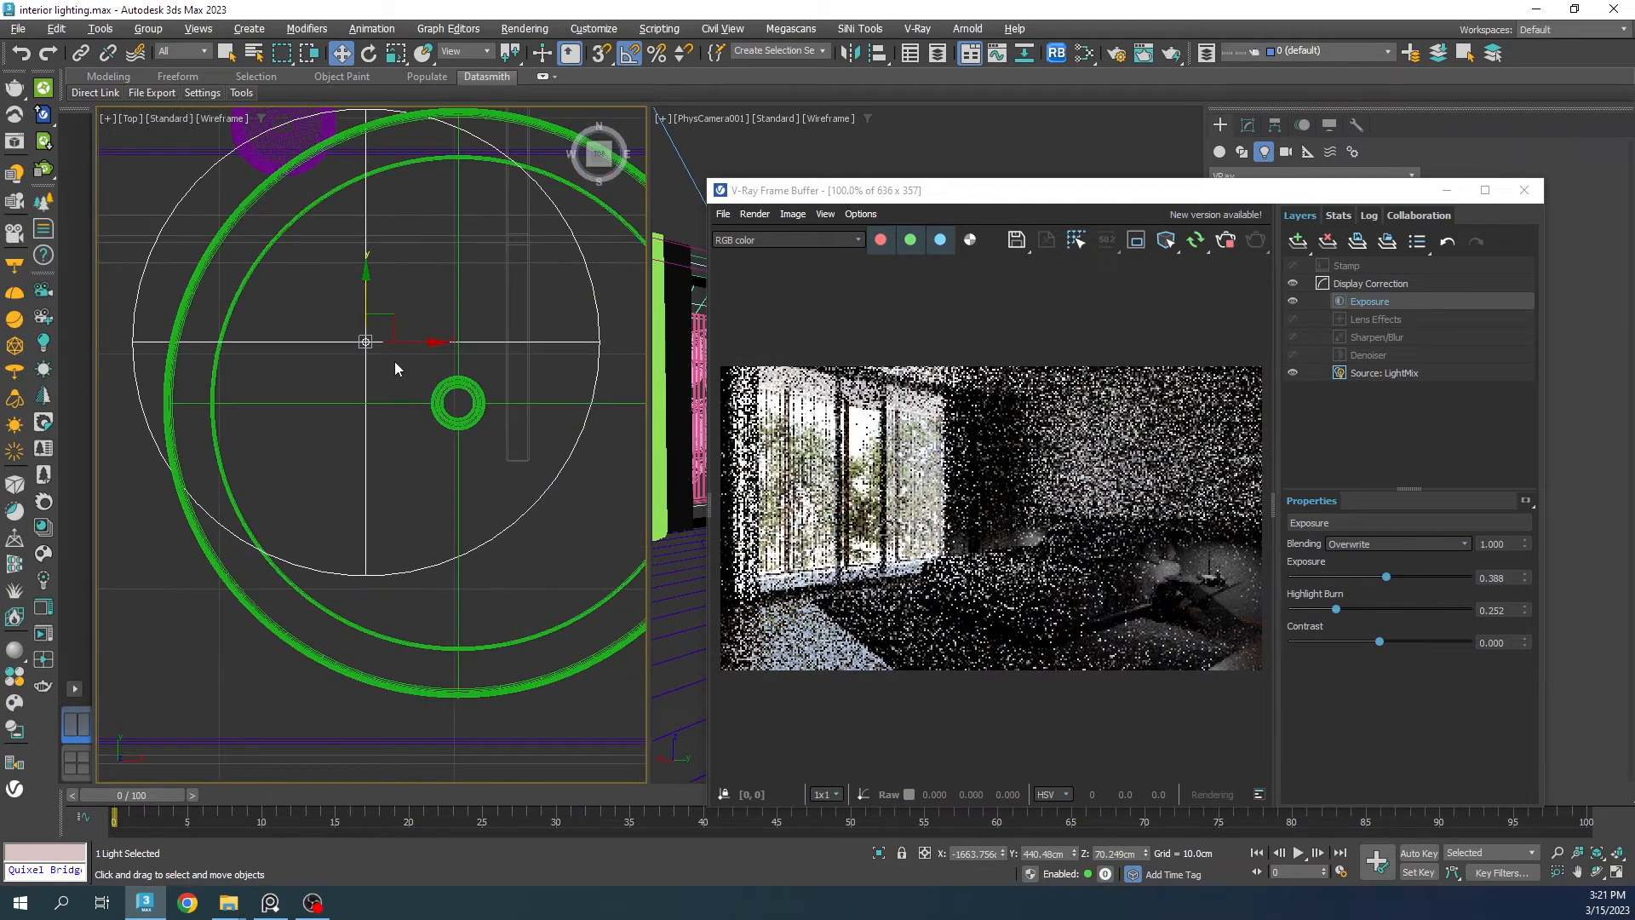
left_click_drag(378, 310, 469, 373)
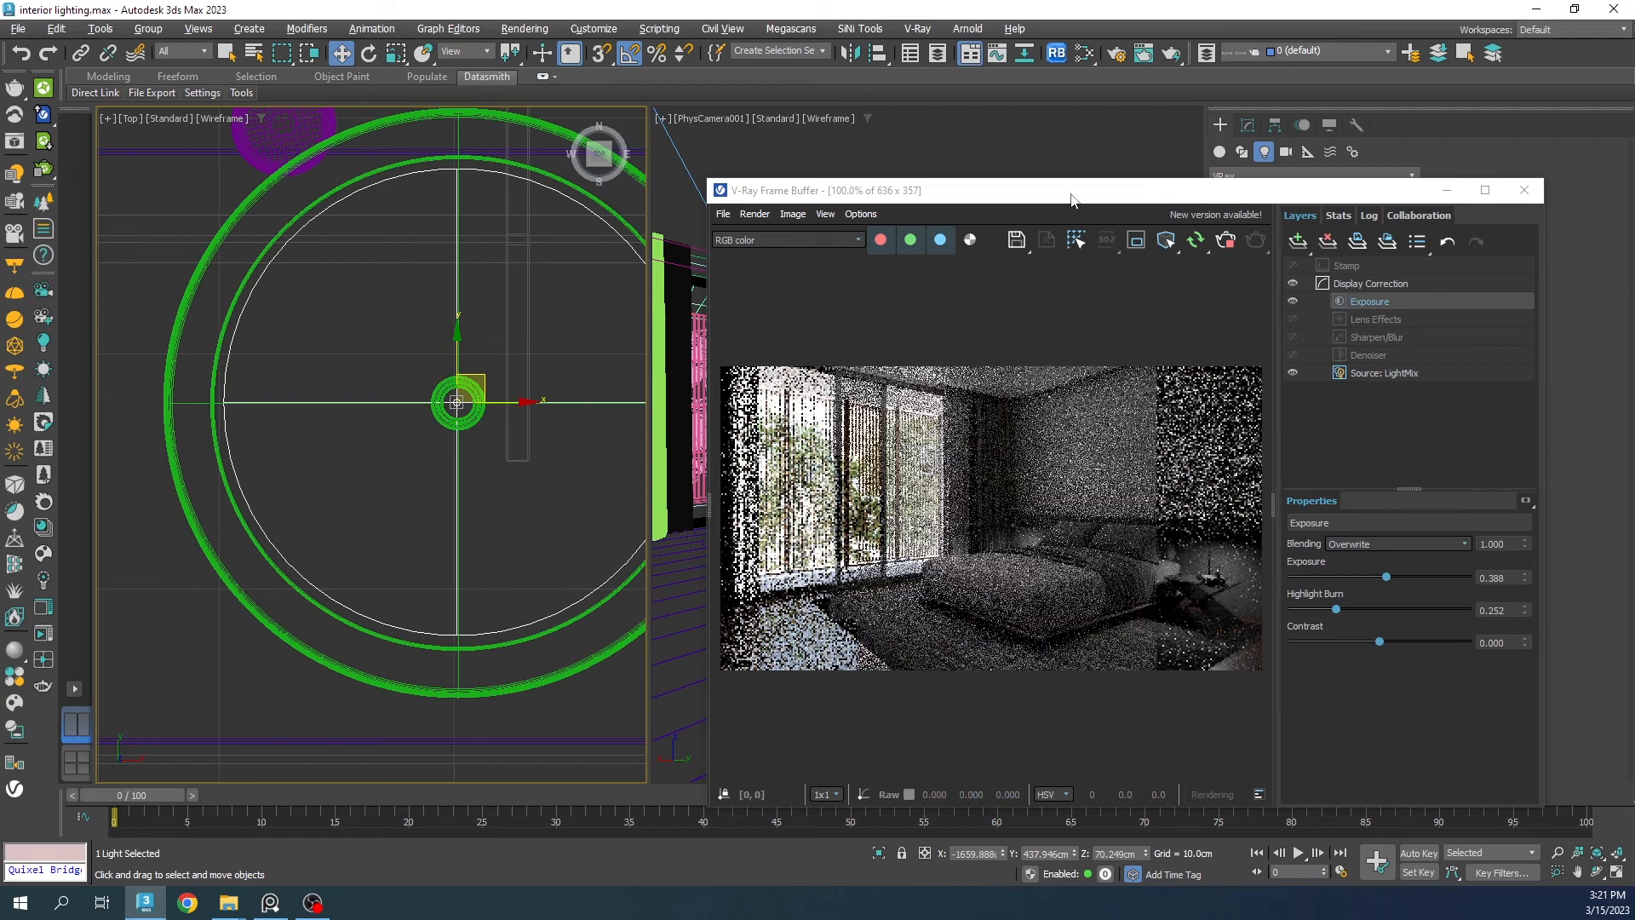
Step: Restrict the interactive render to a region around the near bedside table and lamp
left_click_drag(1089, 190, 567, 127)
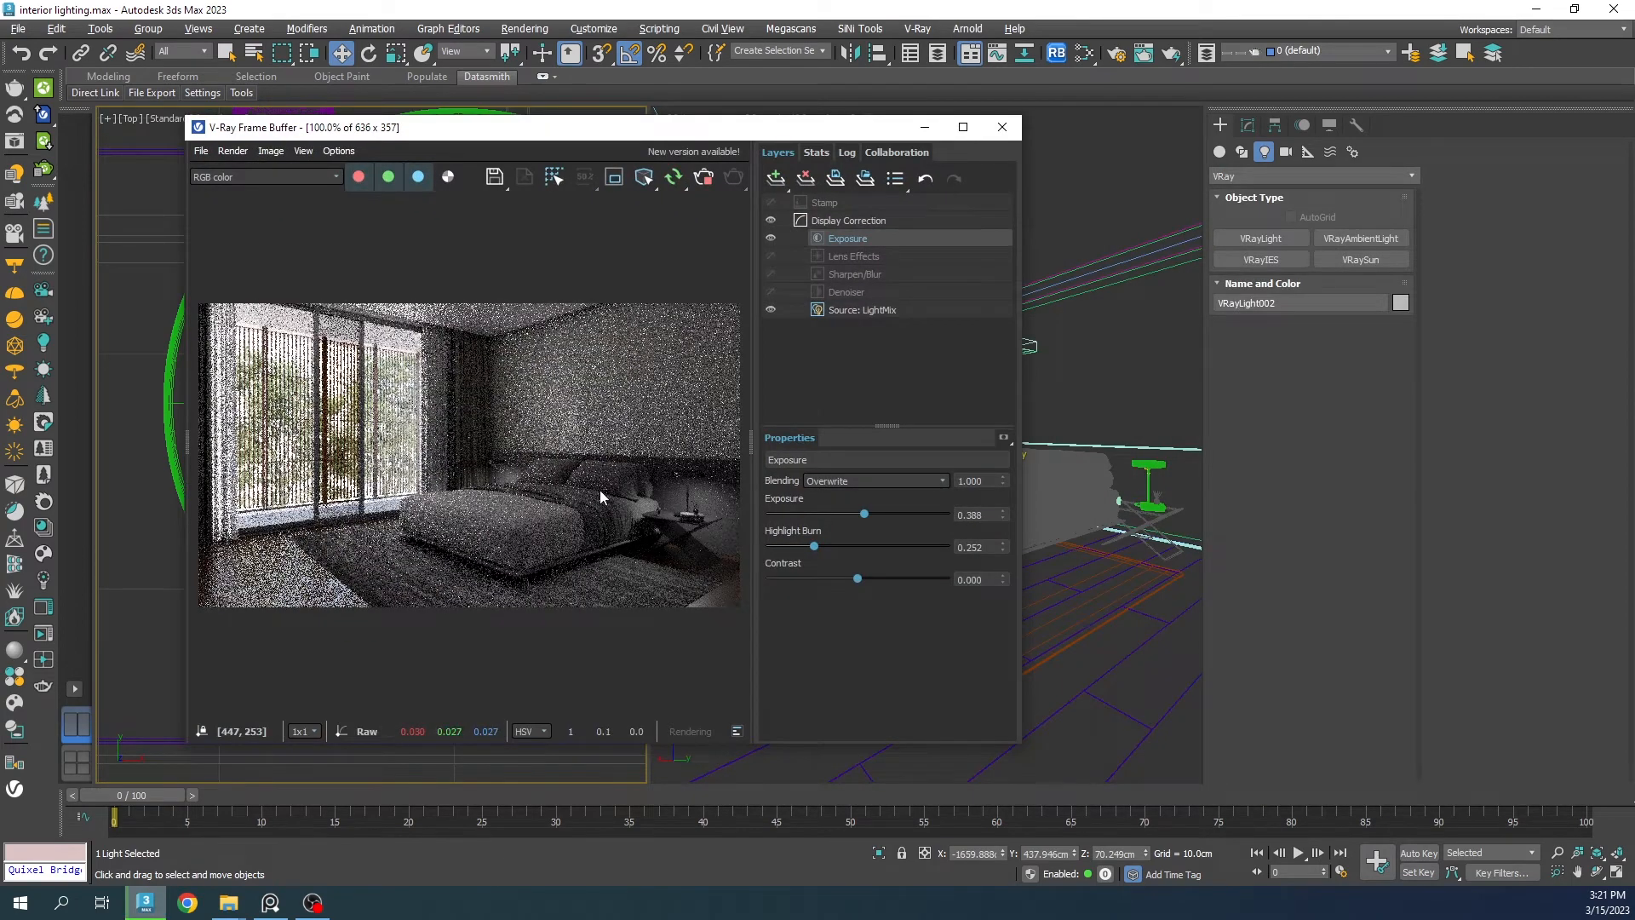
left_click(614, 176)
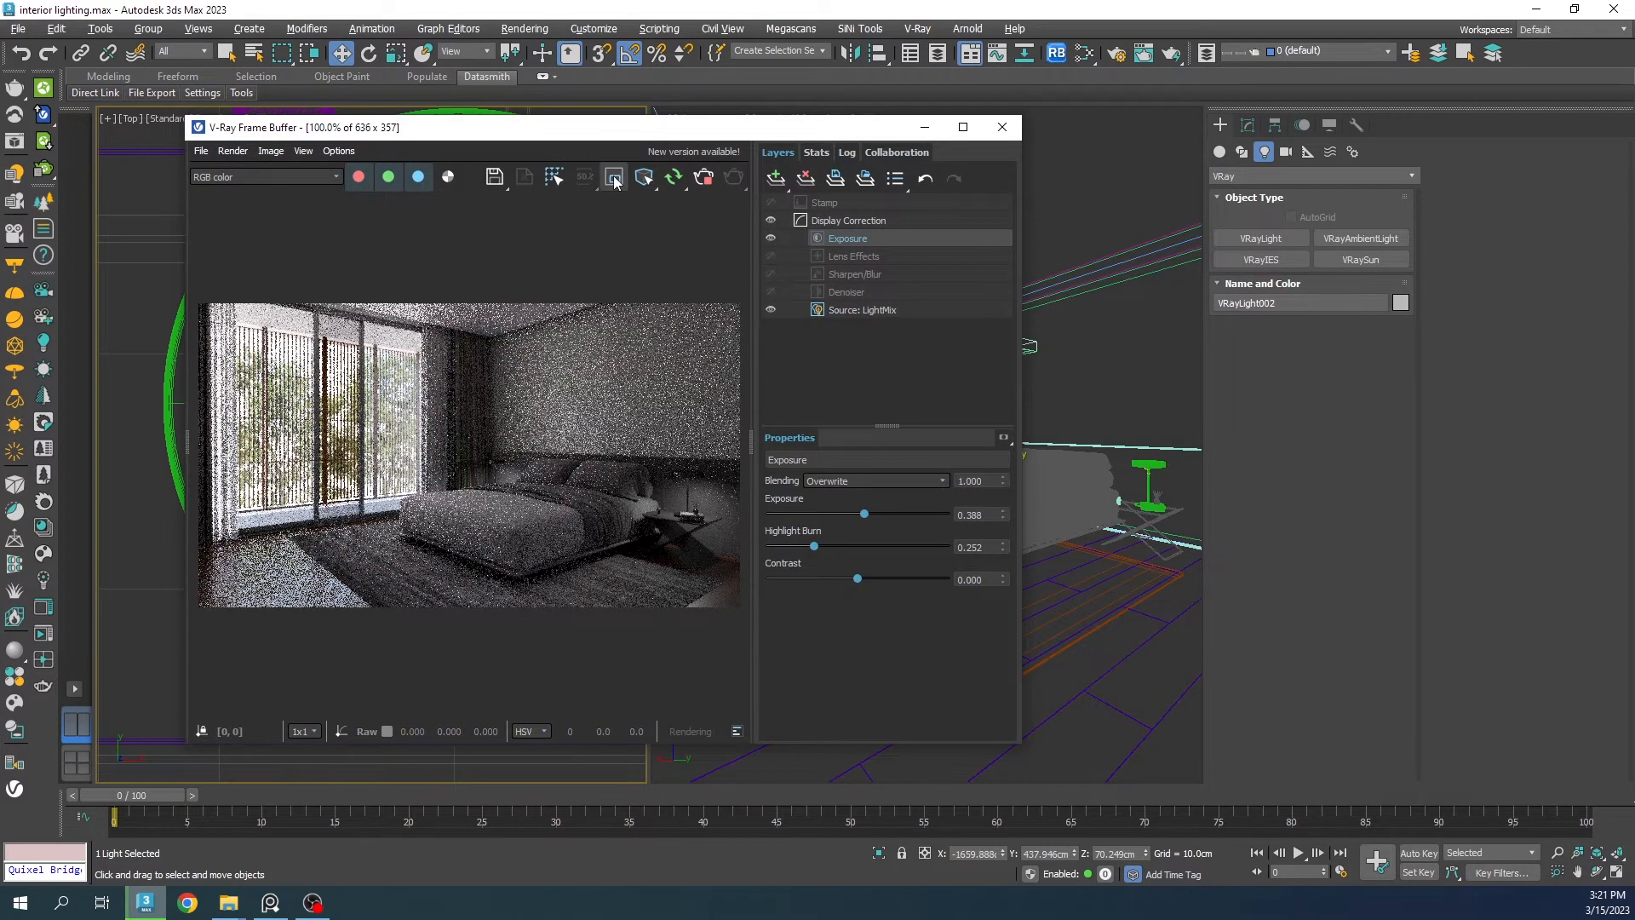
left_click_drag(598, 412, 743, 610)
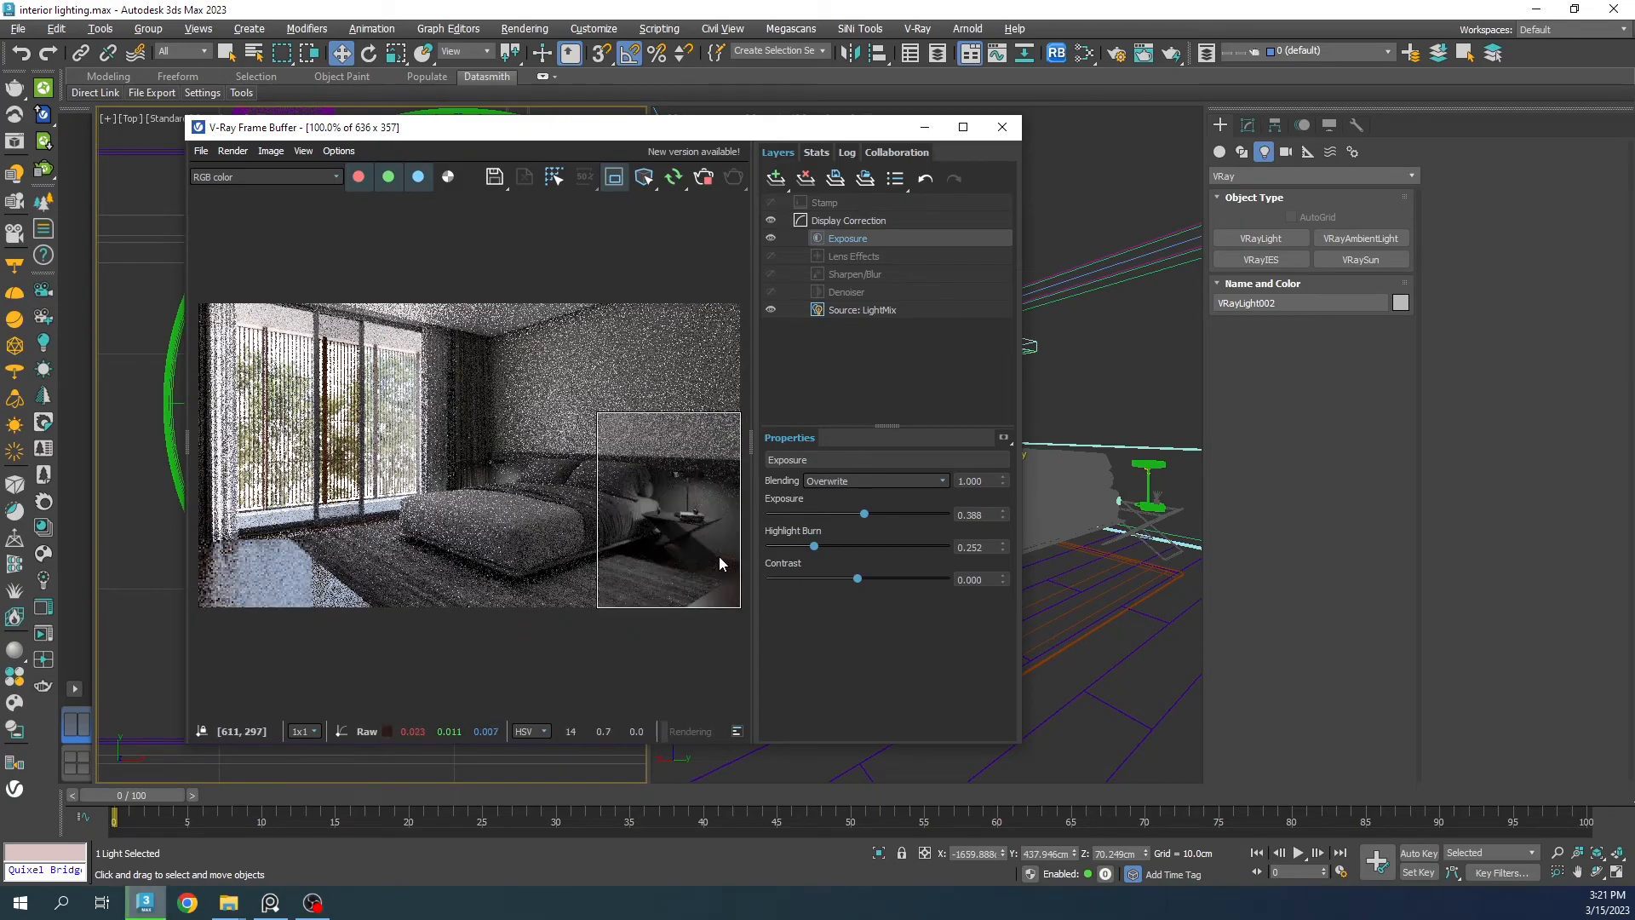
Step: Set the cloned disc light's directional value to 0 and its colour mode to Temperature, trying 4000 before settling on 4500
left_click(1248, 125)
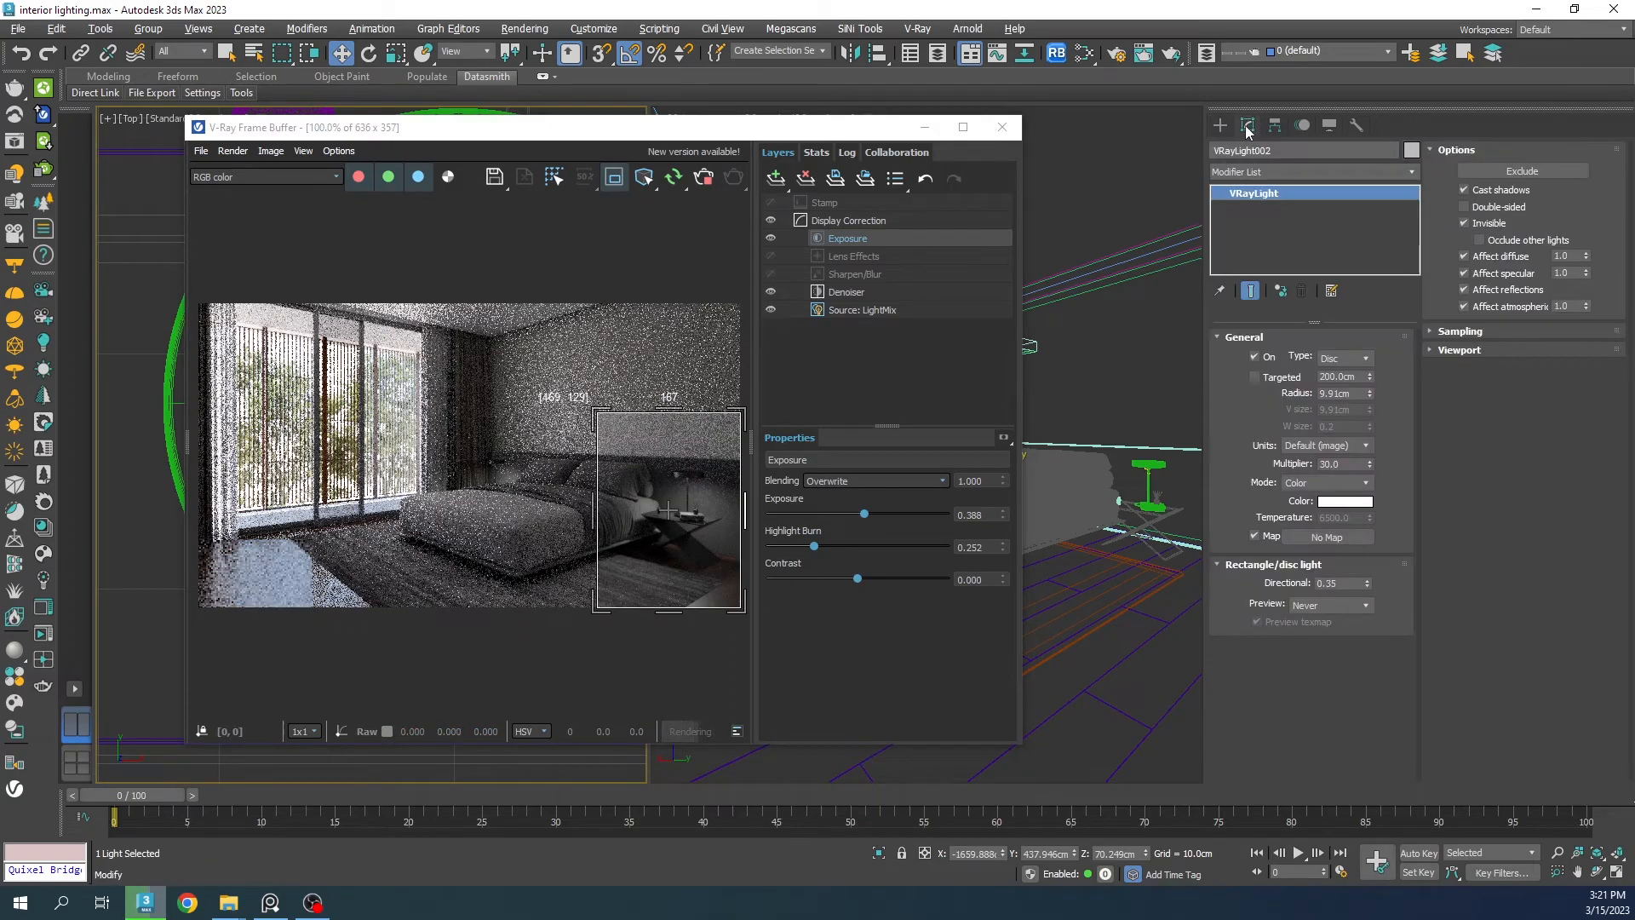
right_click(1366, 584)
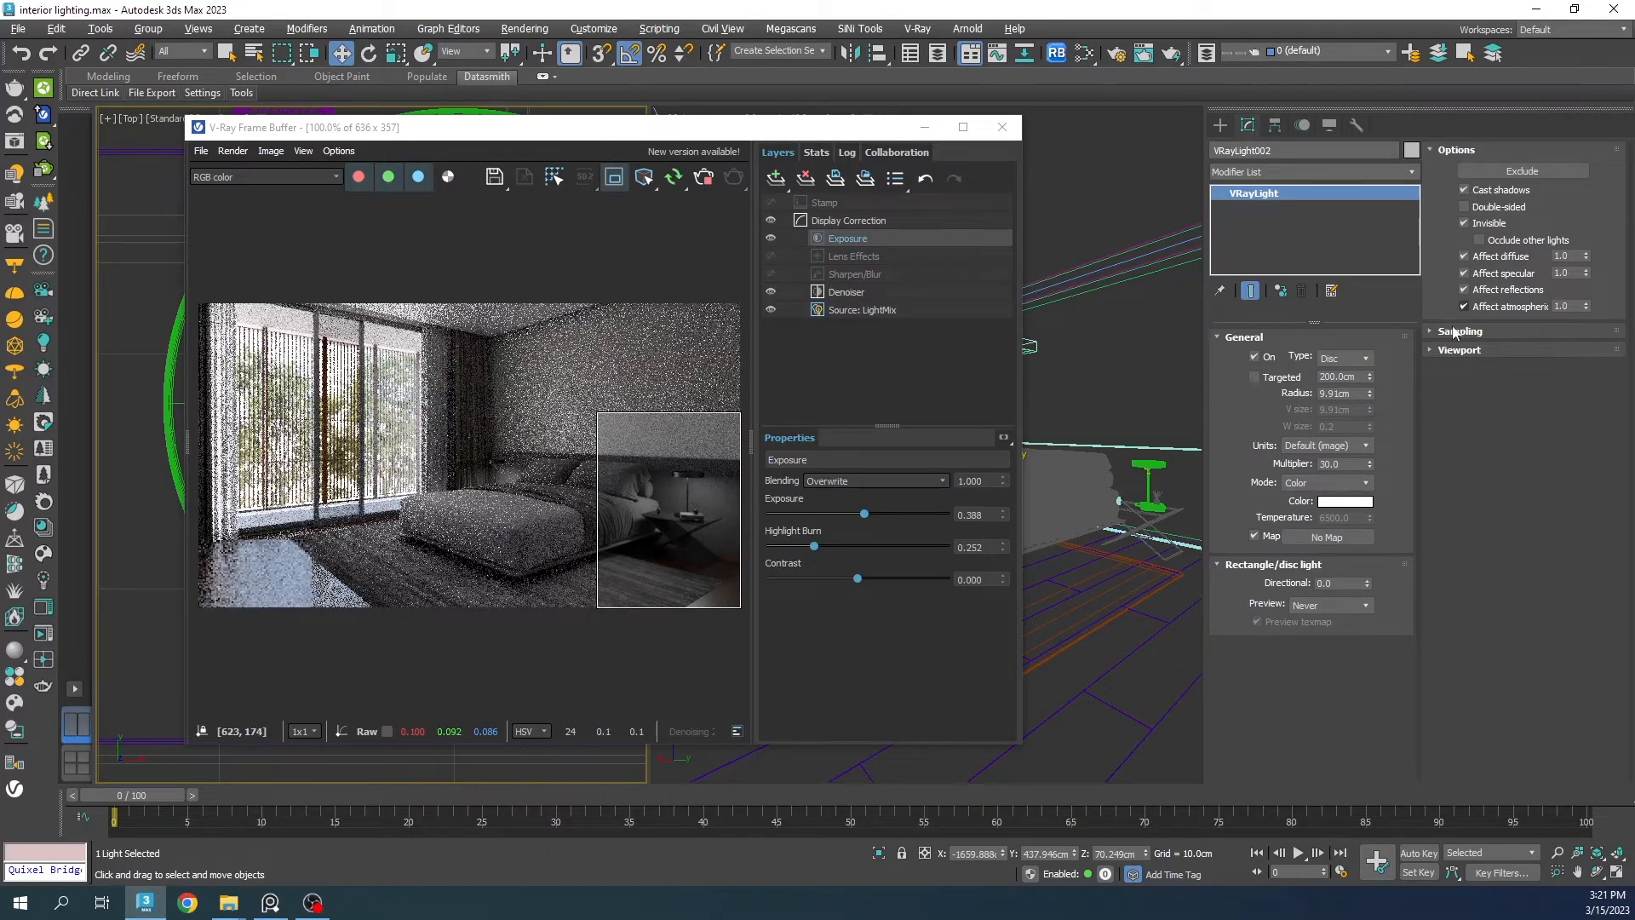
left_click(1314, 485)
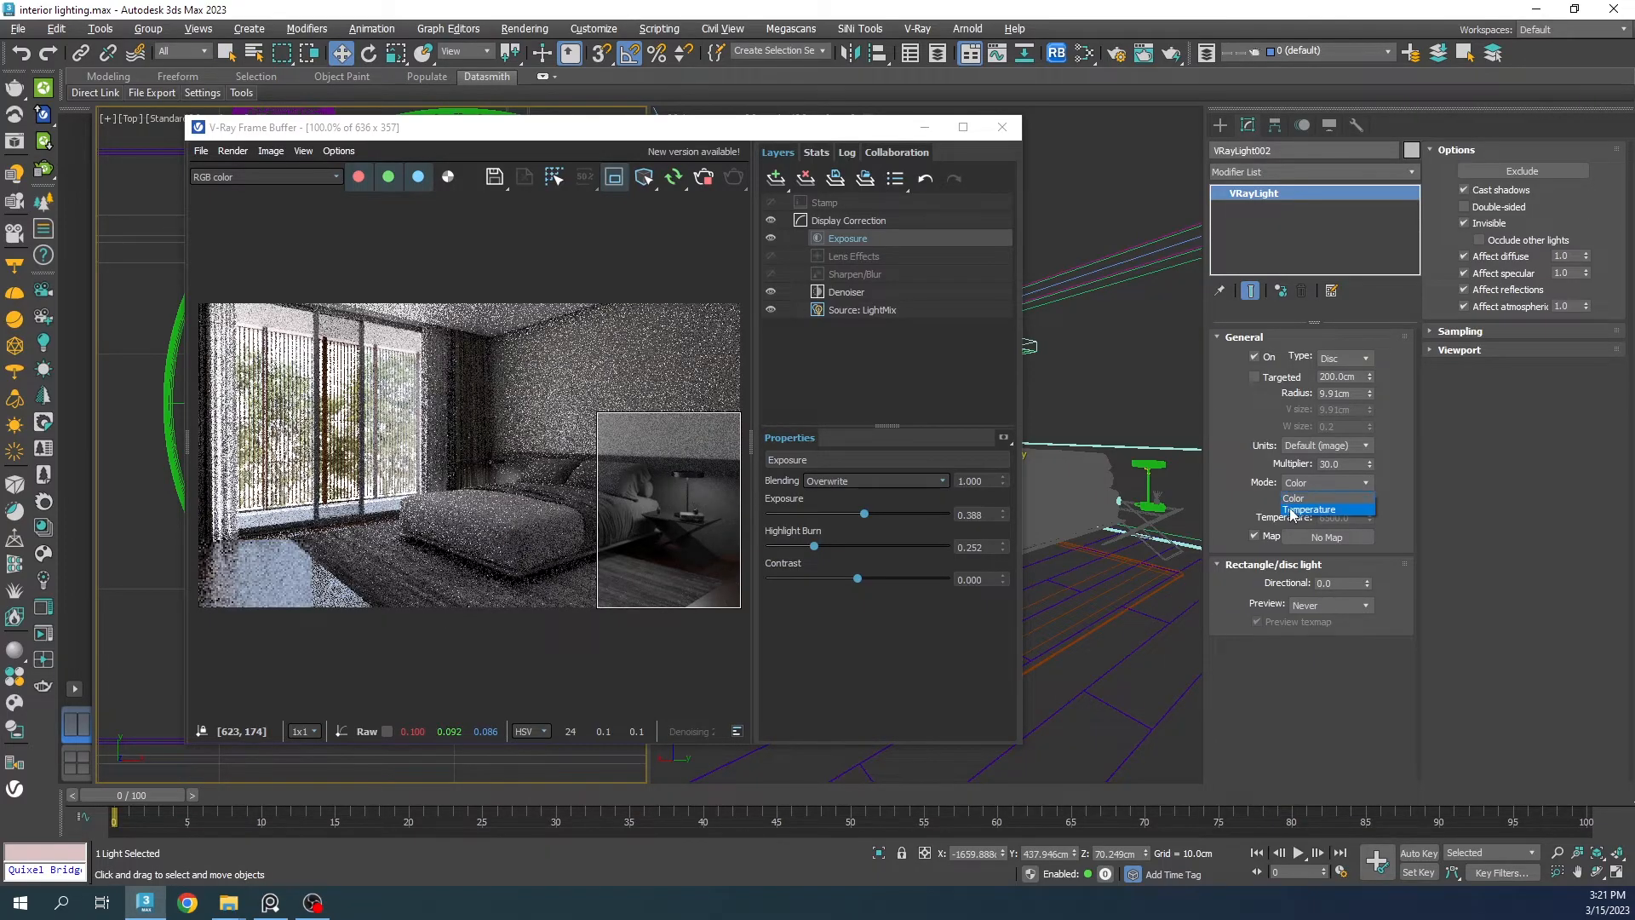
left_click(1305, 509)
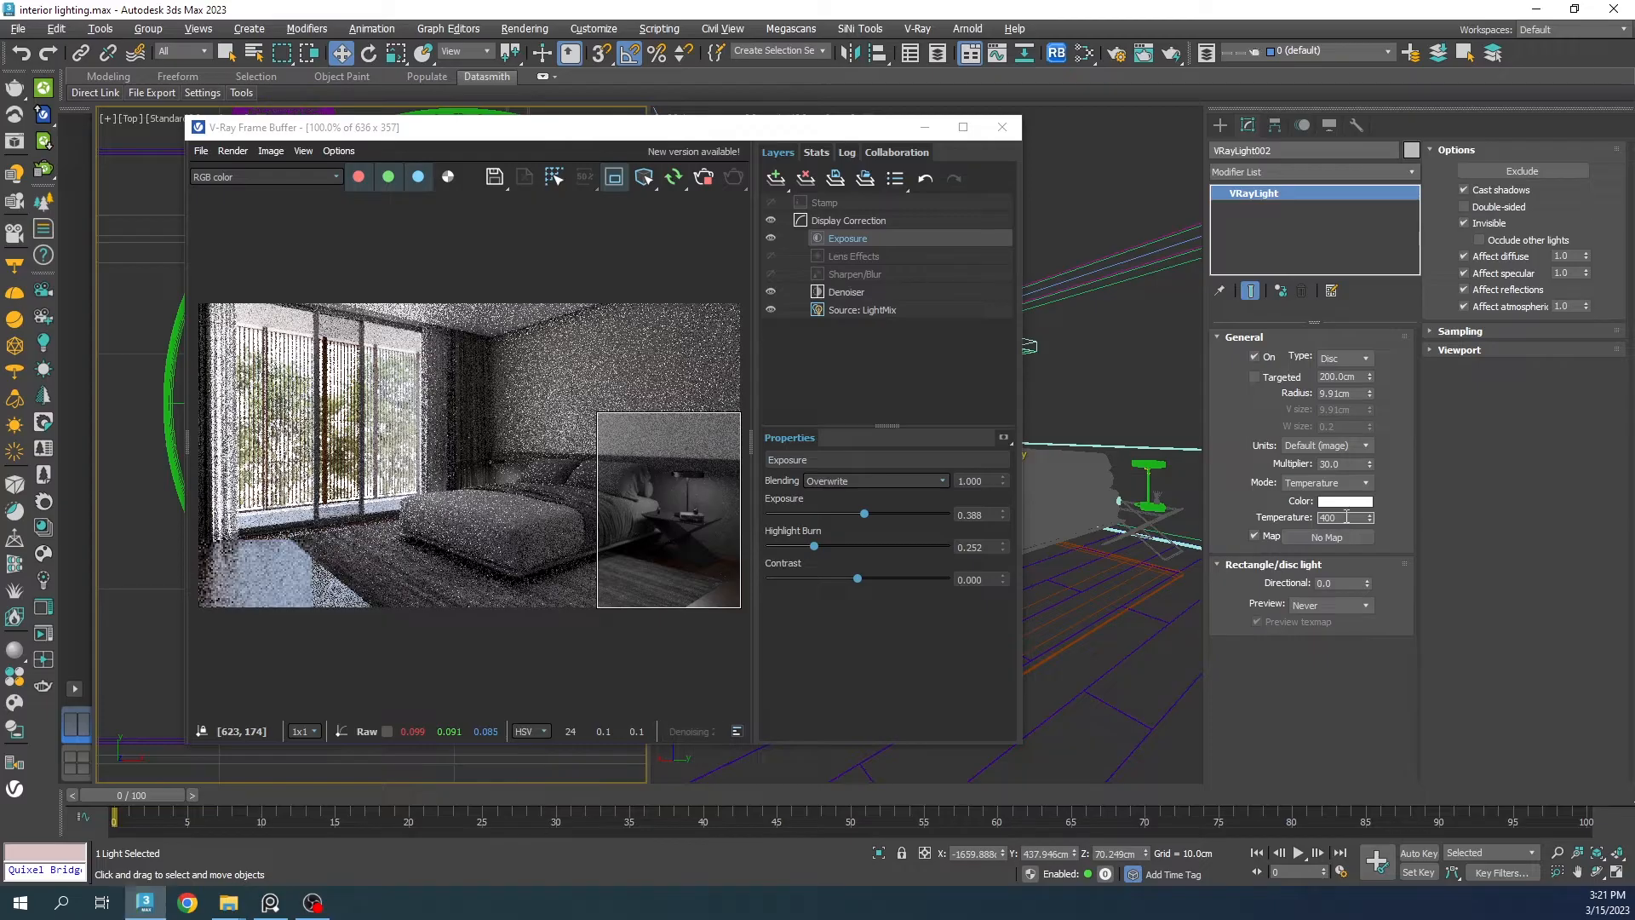
key("Return")
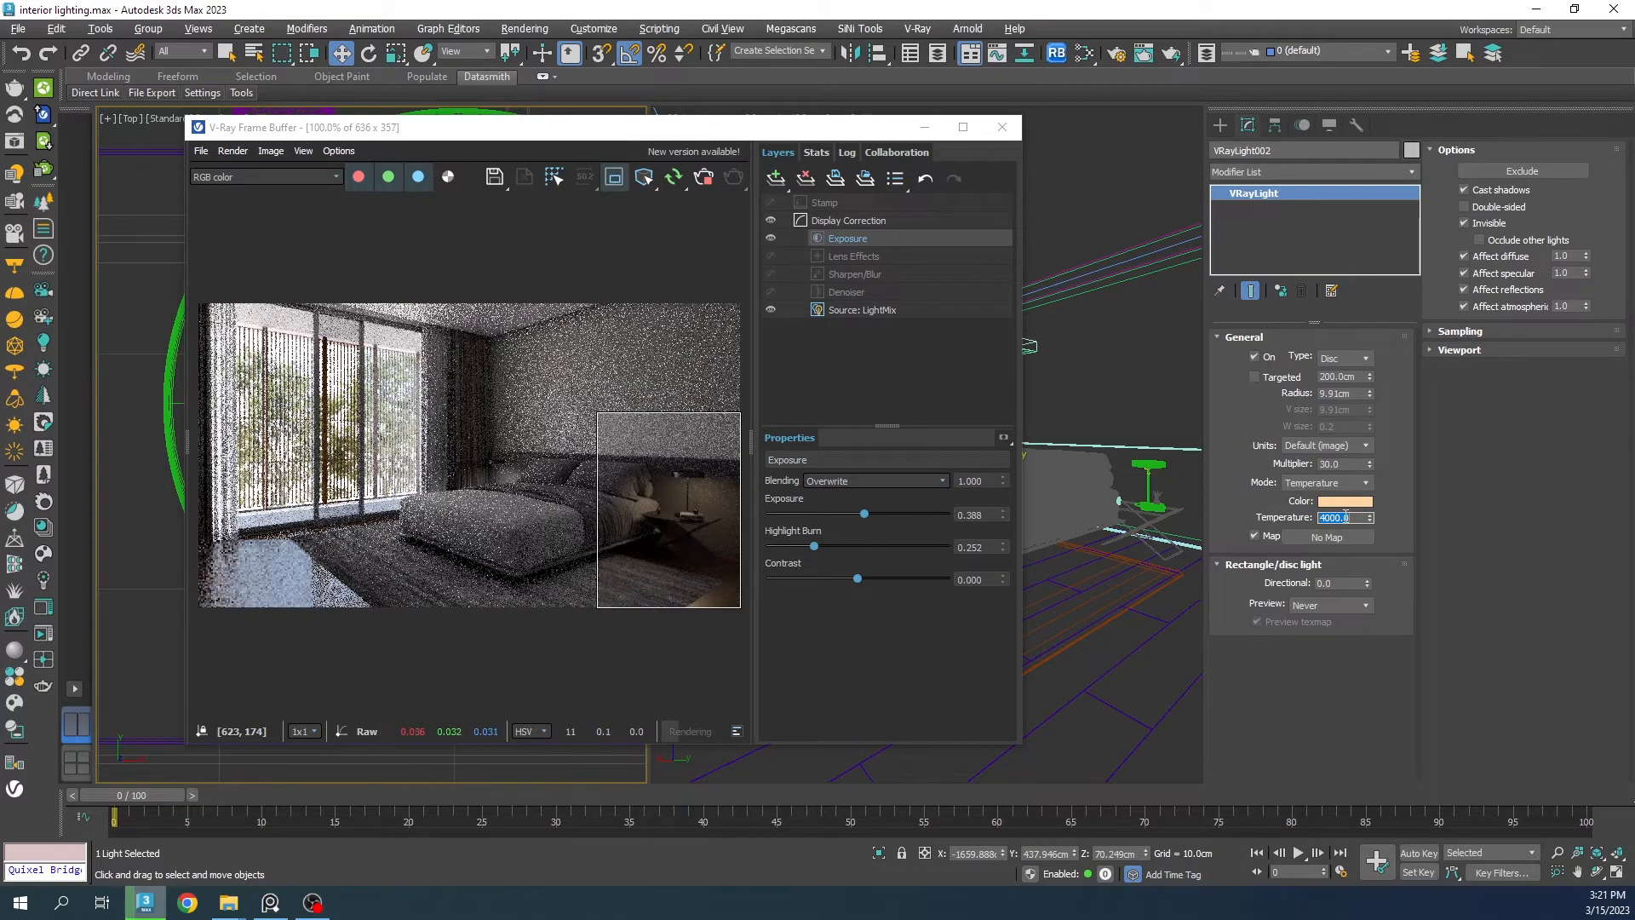
type("4500")
key("Return")
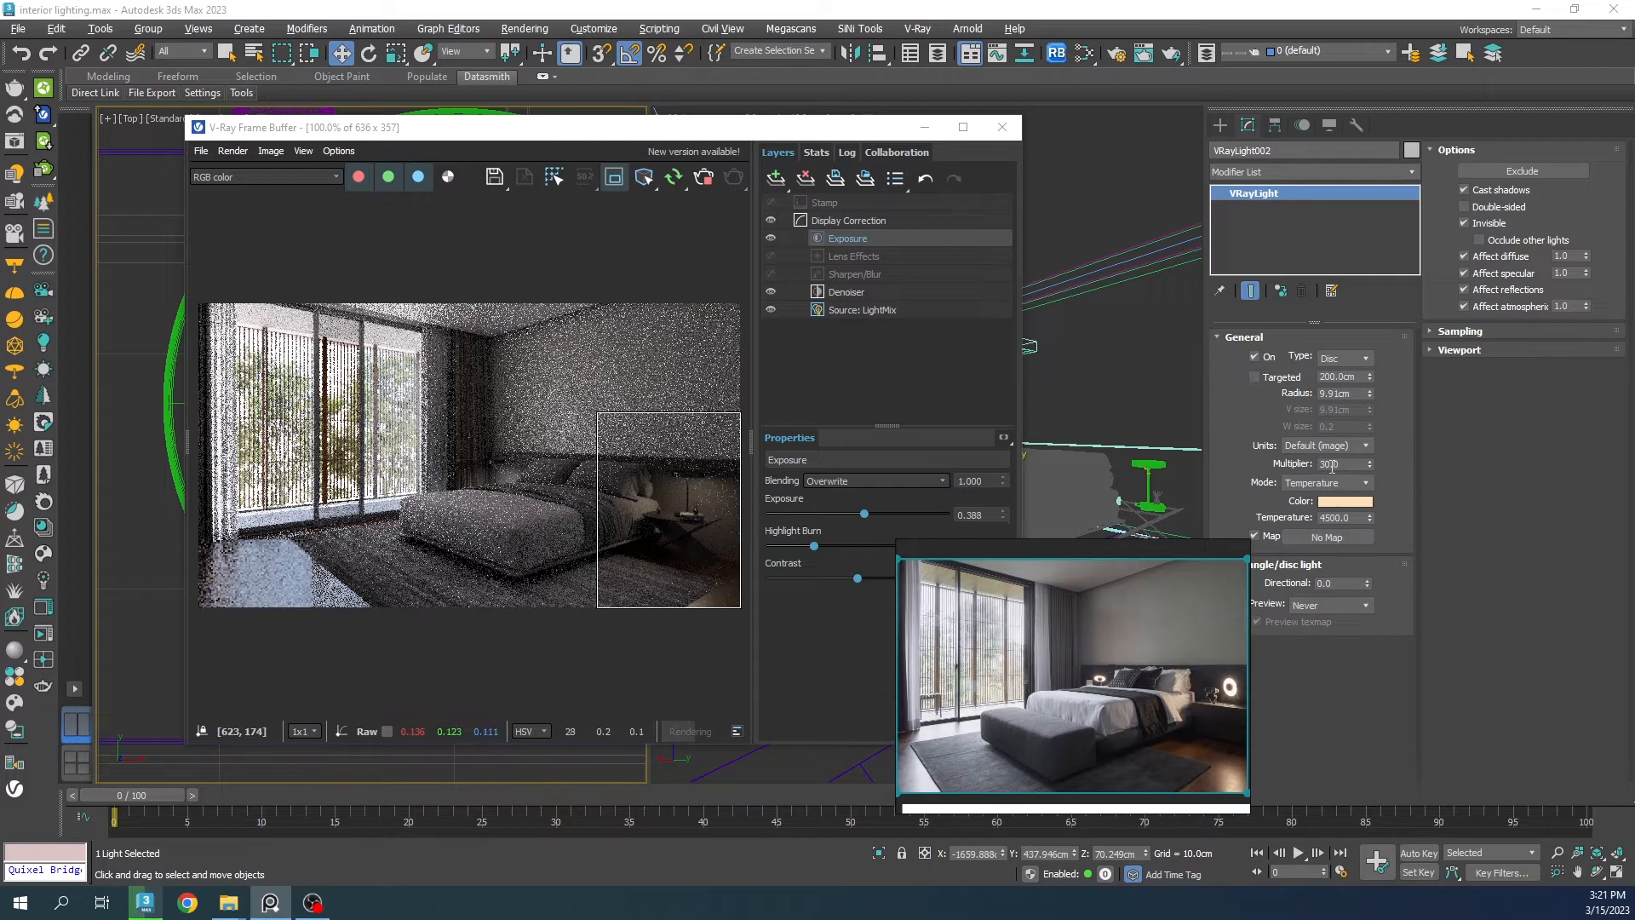
Step: Raise the disc light's multiplier to 90 and further to 120, comparing the lamp glow with the reference image
double_click(1329, 466)
type("90")
key("Return")
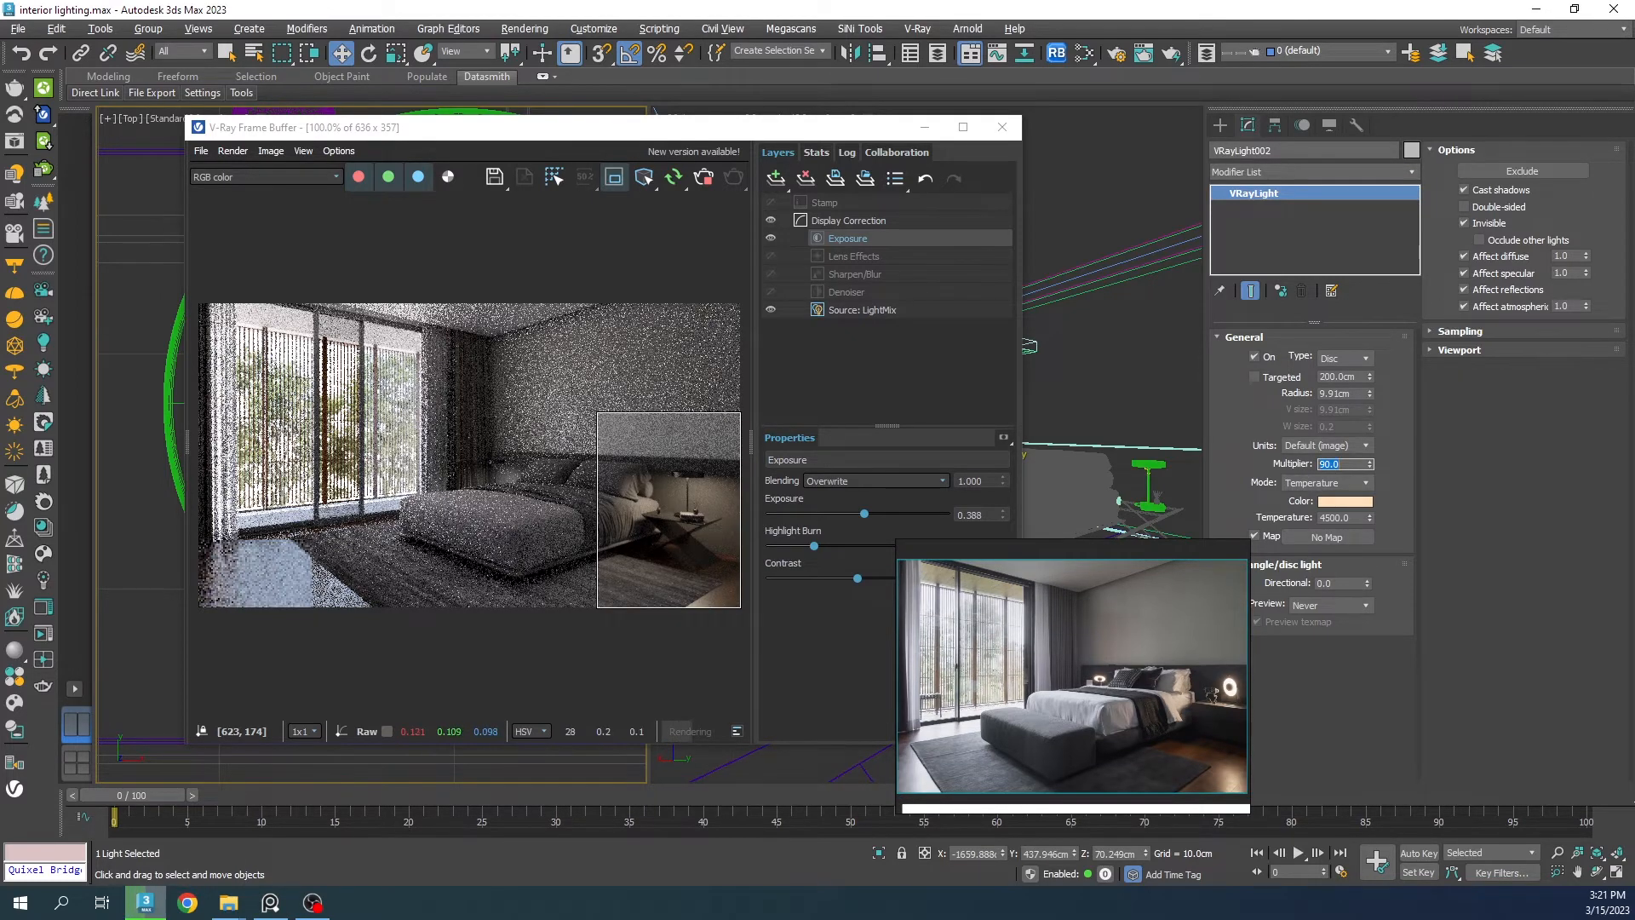
type("120")
key("Return")
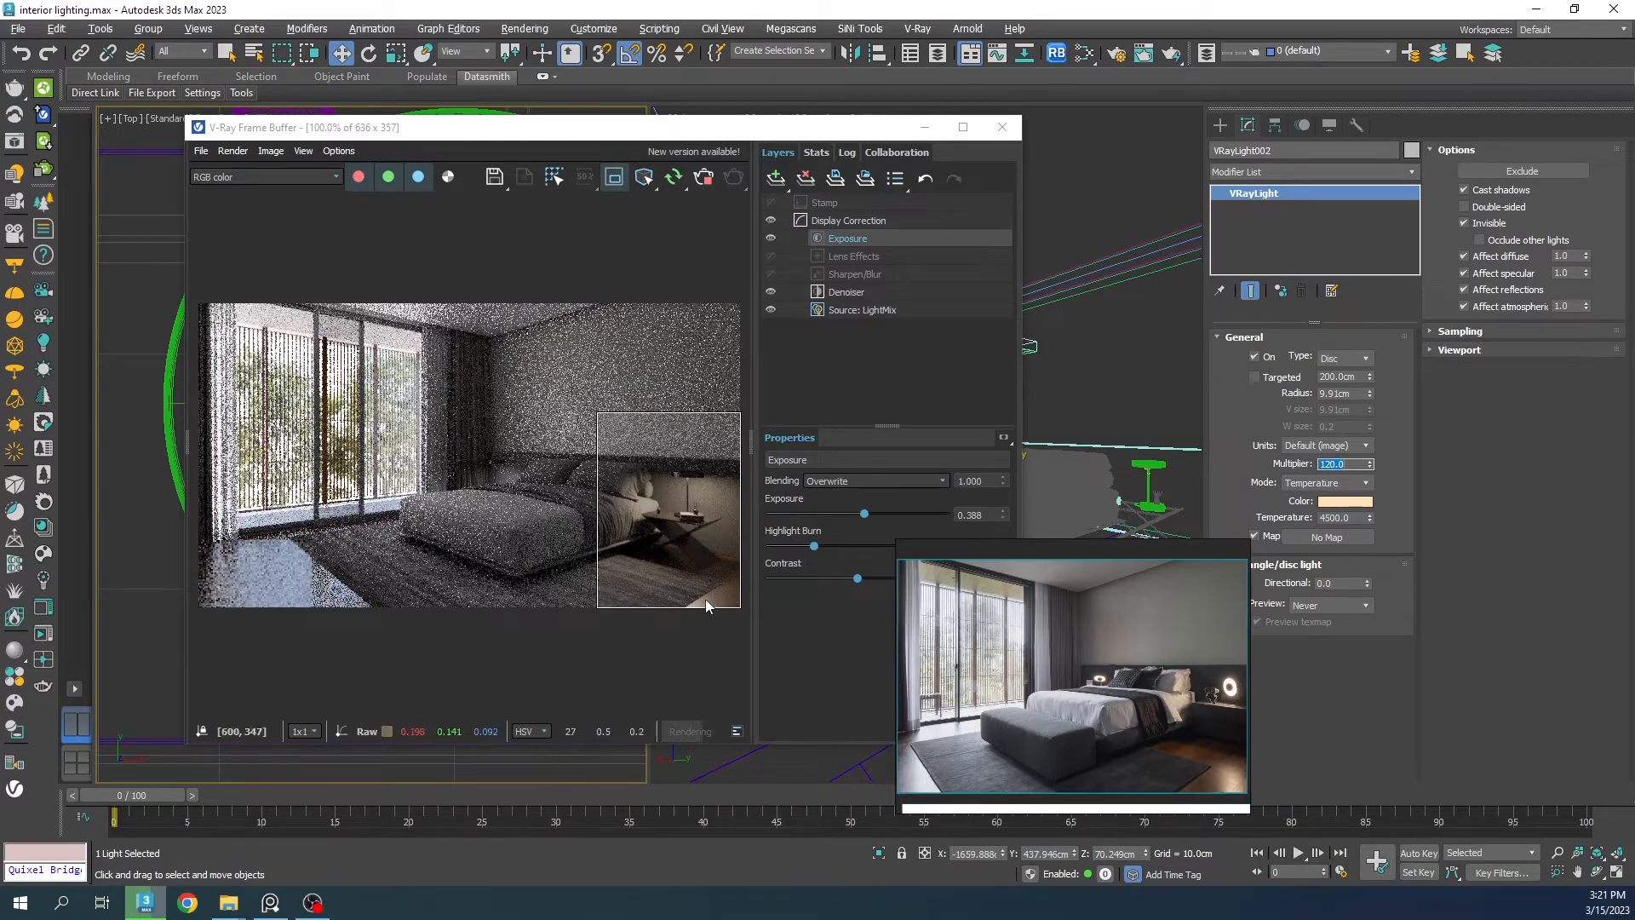
Step: Select the rug in the camera view and centre its pivot to the object
left_click_drag(937, 614, 1236, 621)
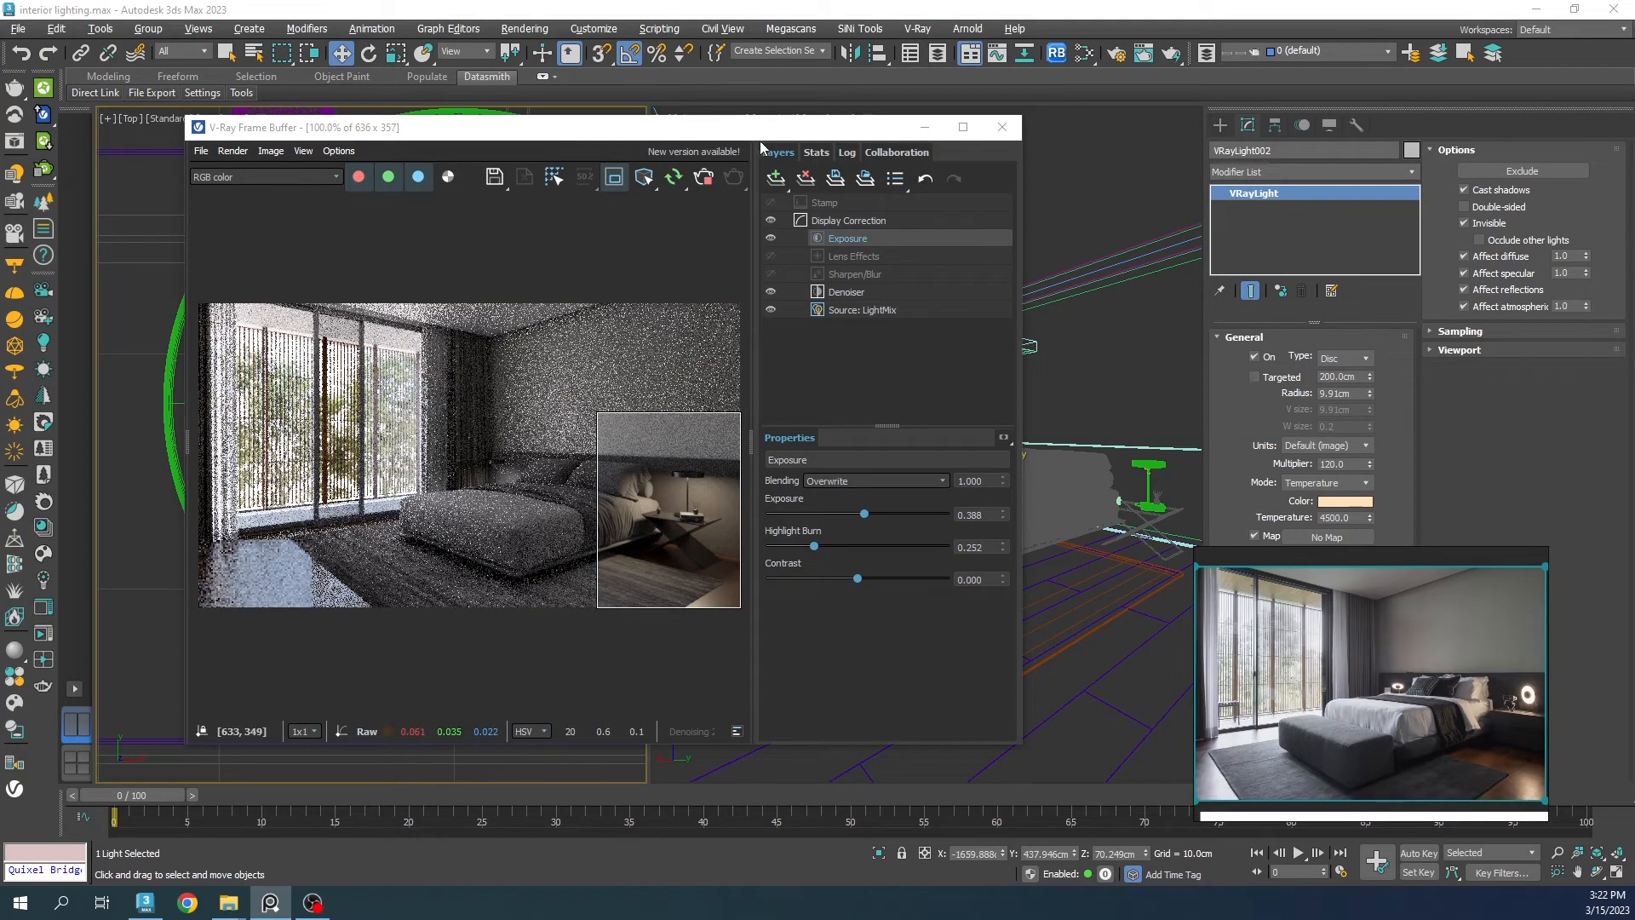
left_click_drag(760, 141, 971, 702)
left_click(868, 626)
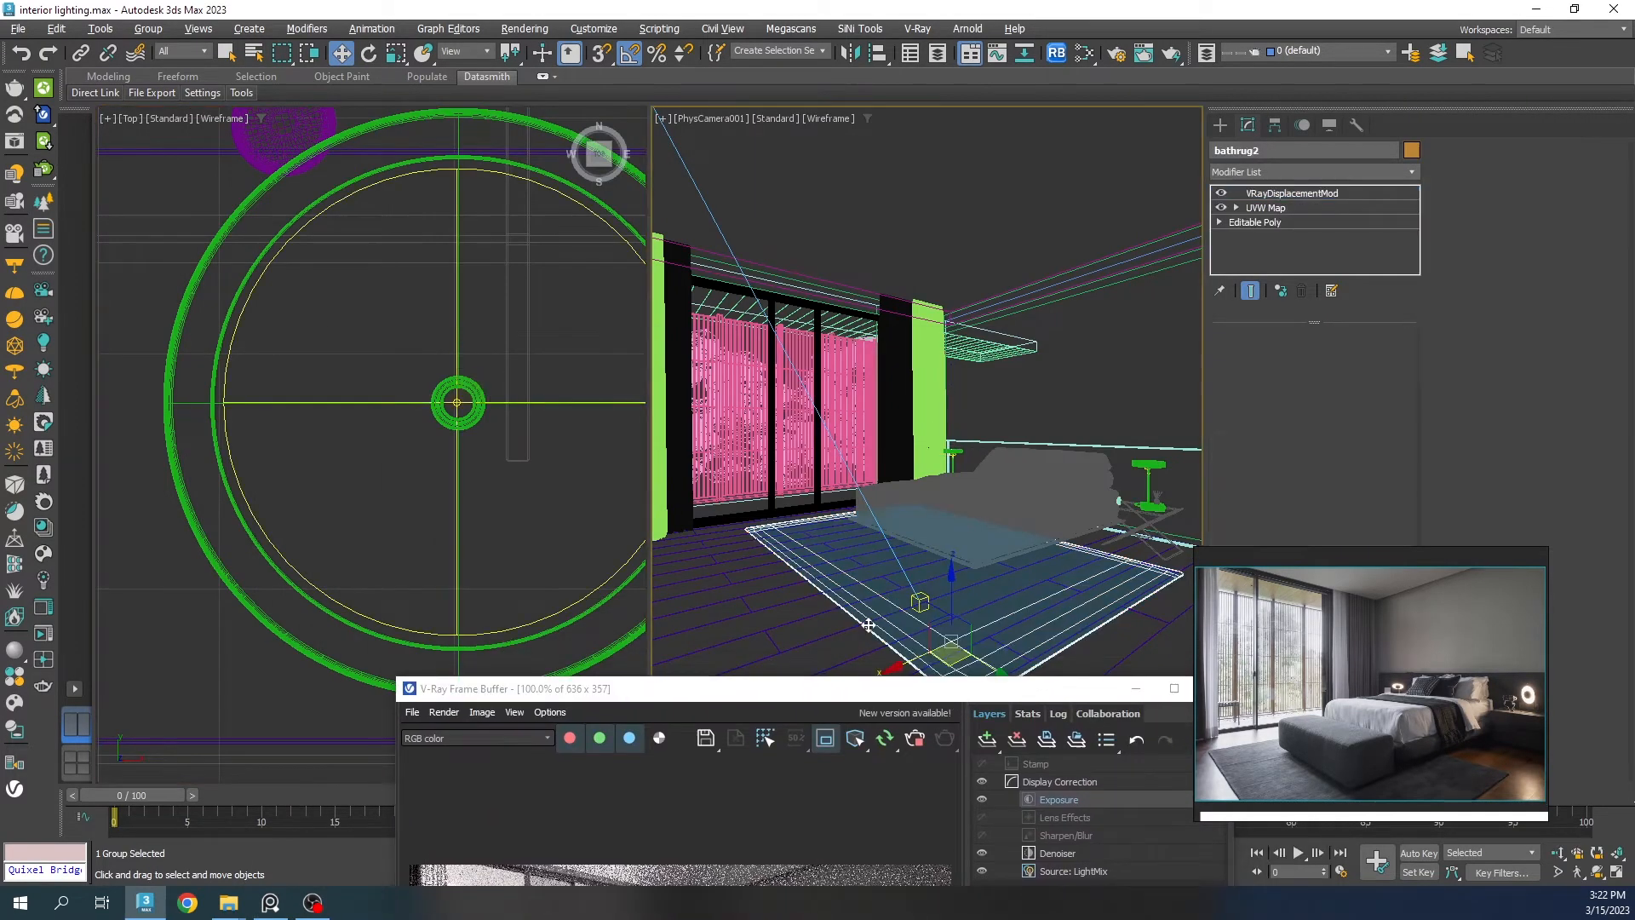
key("r")
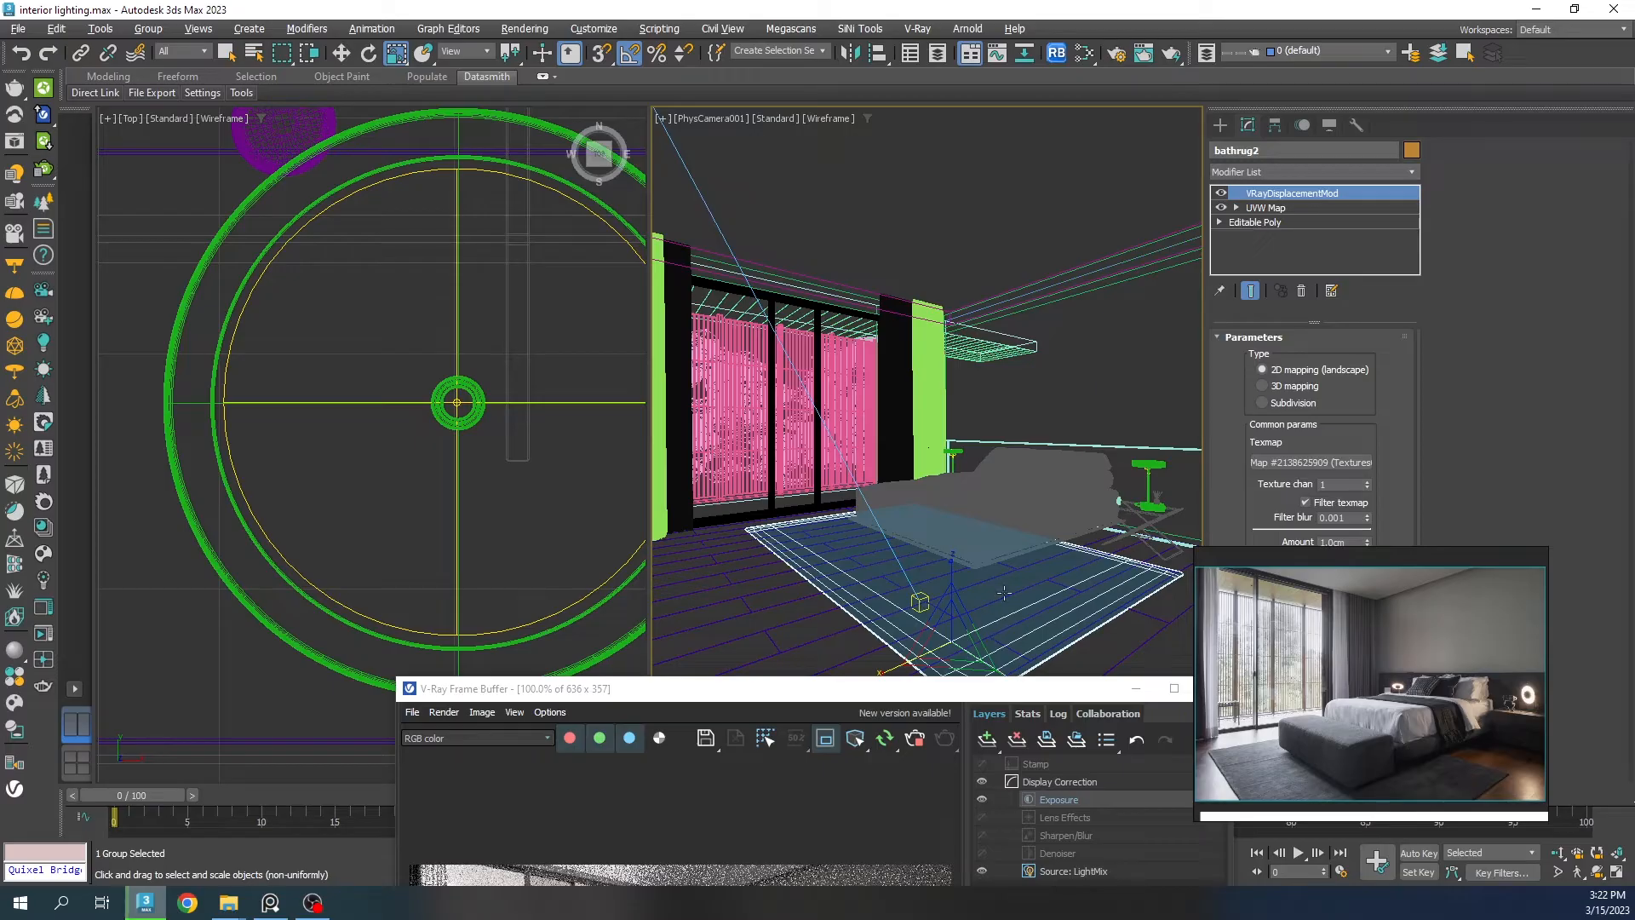
left_click(1274, 126)
left_click(1288, 245)
left_click(1288, 336)
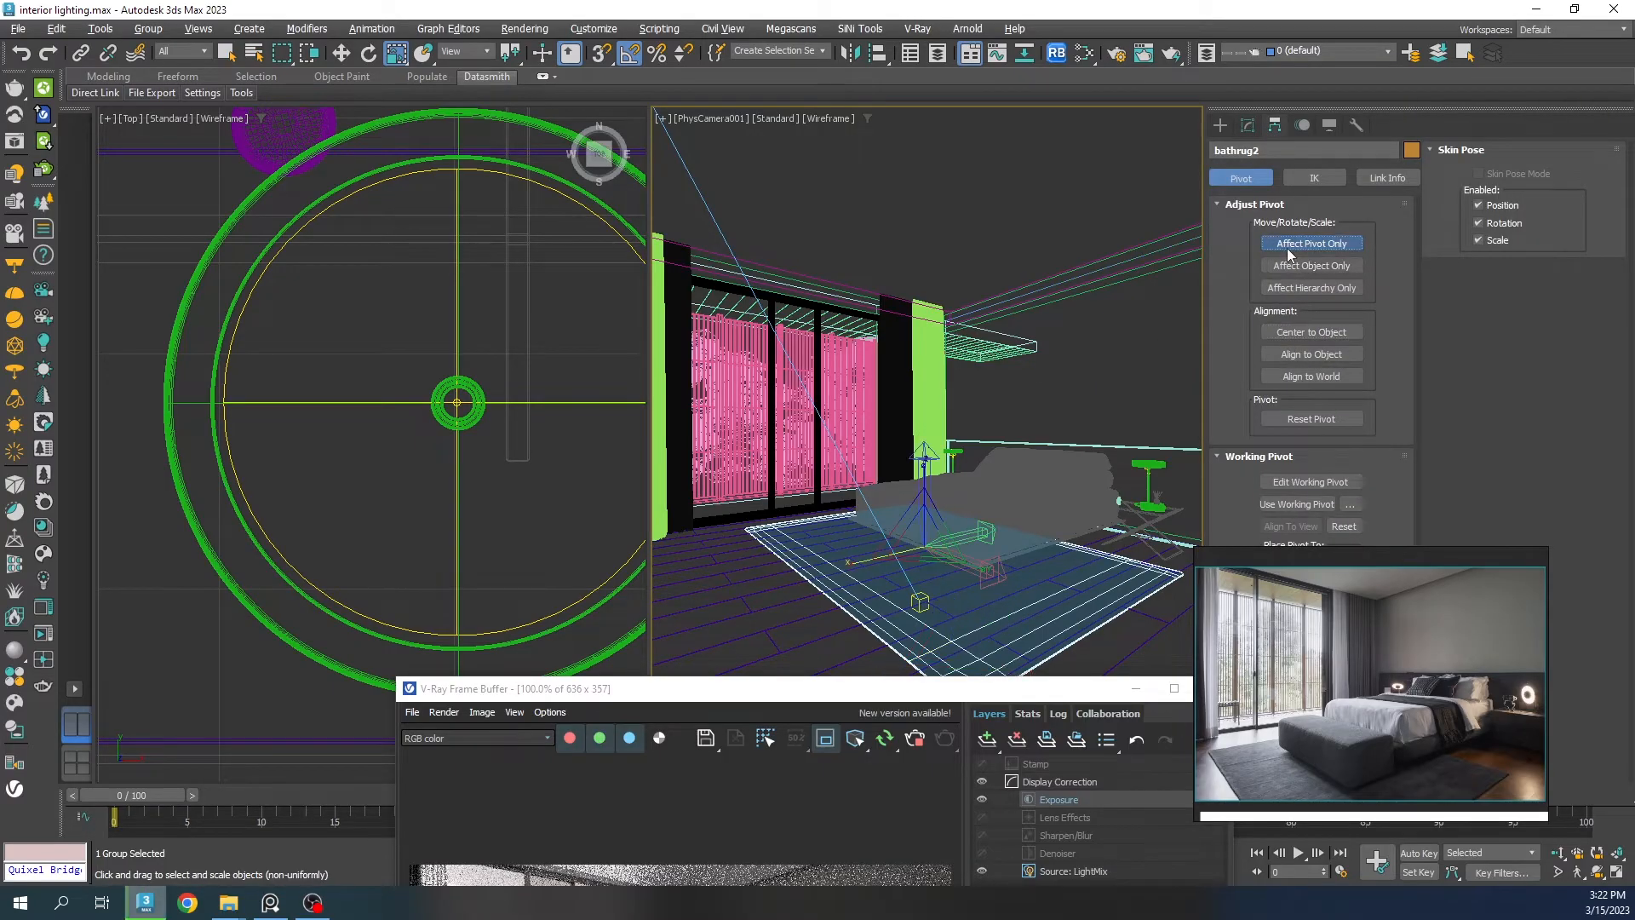
left_click(1286, 244)
Step: Scale the rug non-uniformly, shrinking it along Y and enlarging it along X
left_click_drag(974, 566, 971, 569)
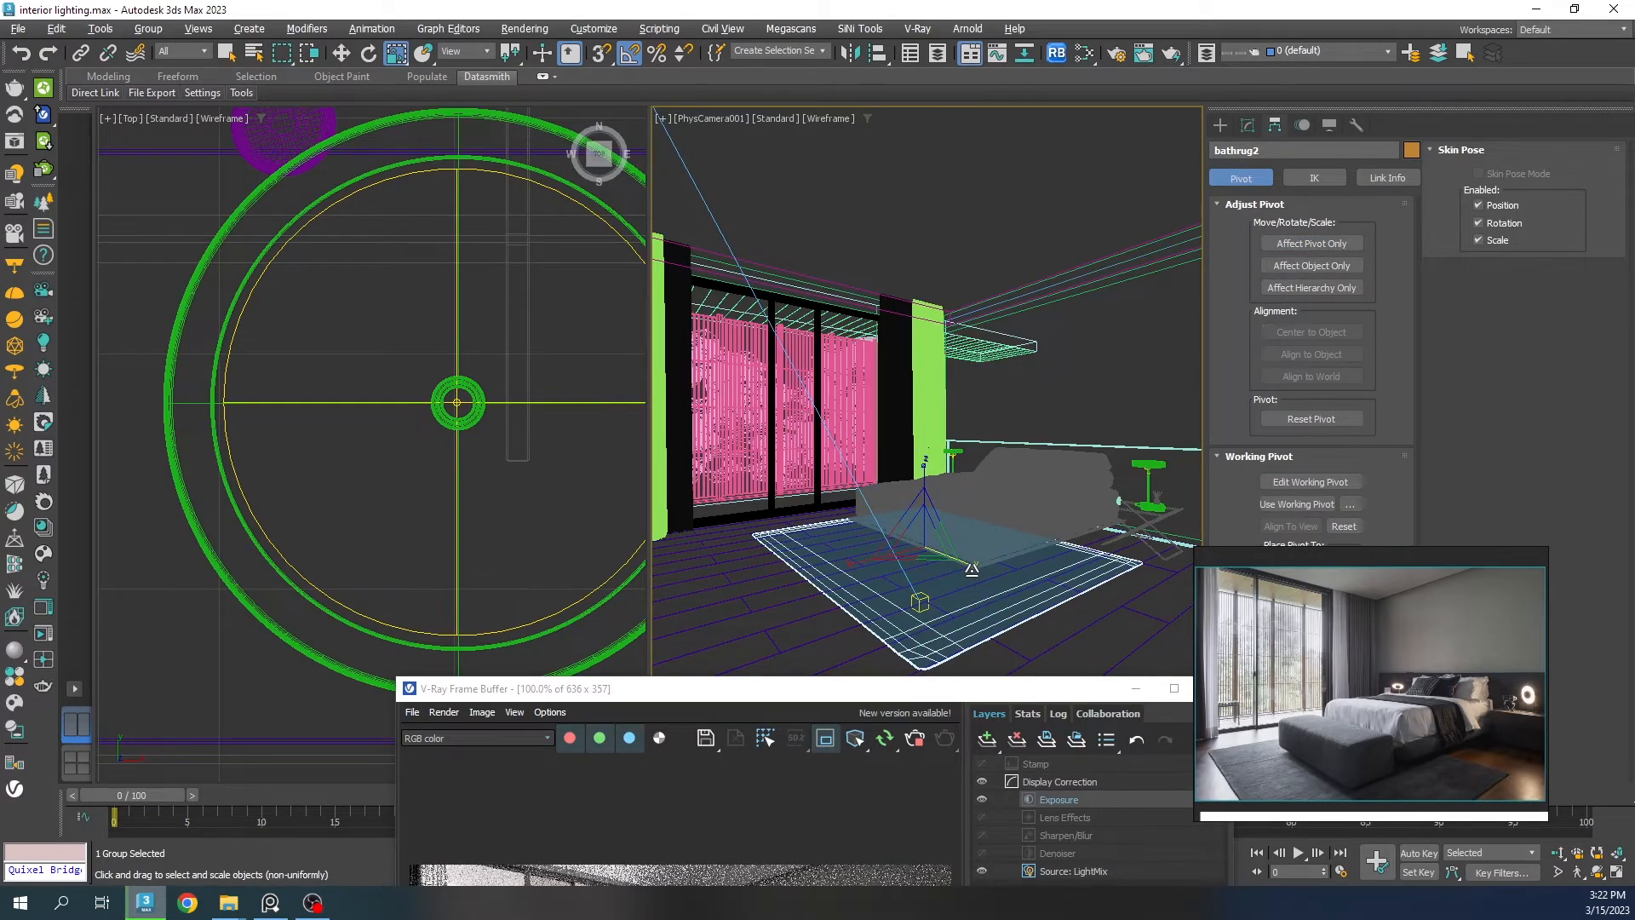
left_click_drag(981, 686, 480, 177)
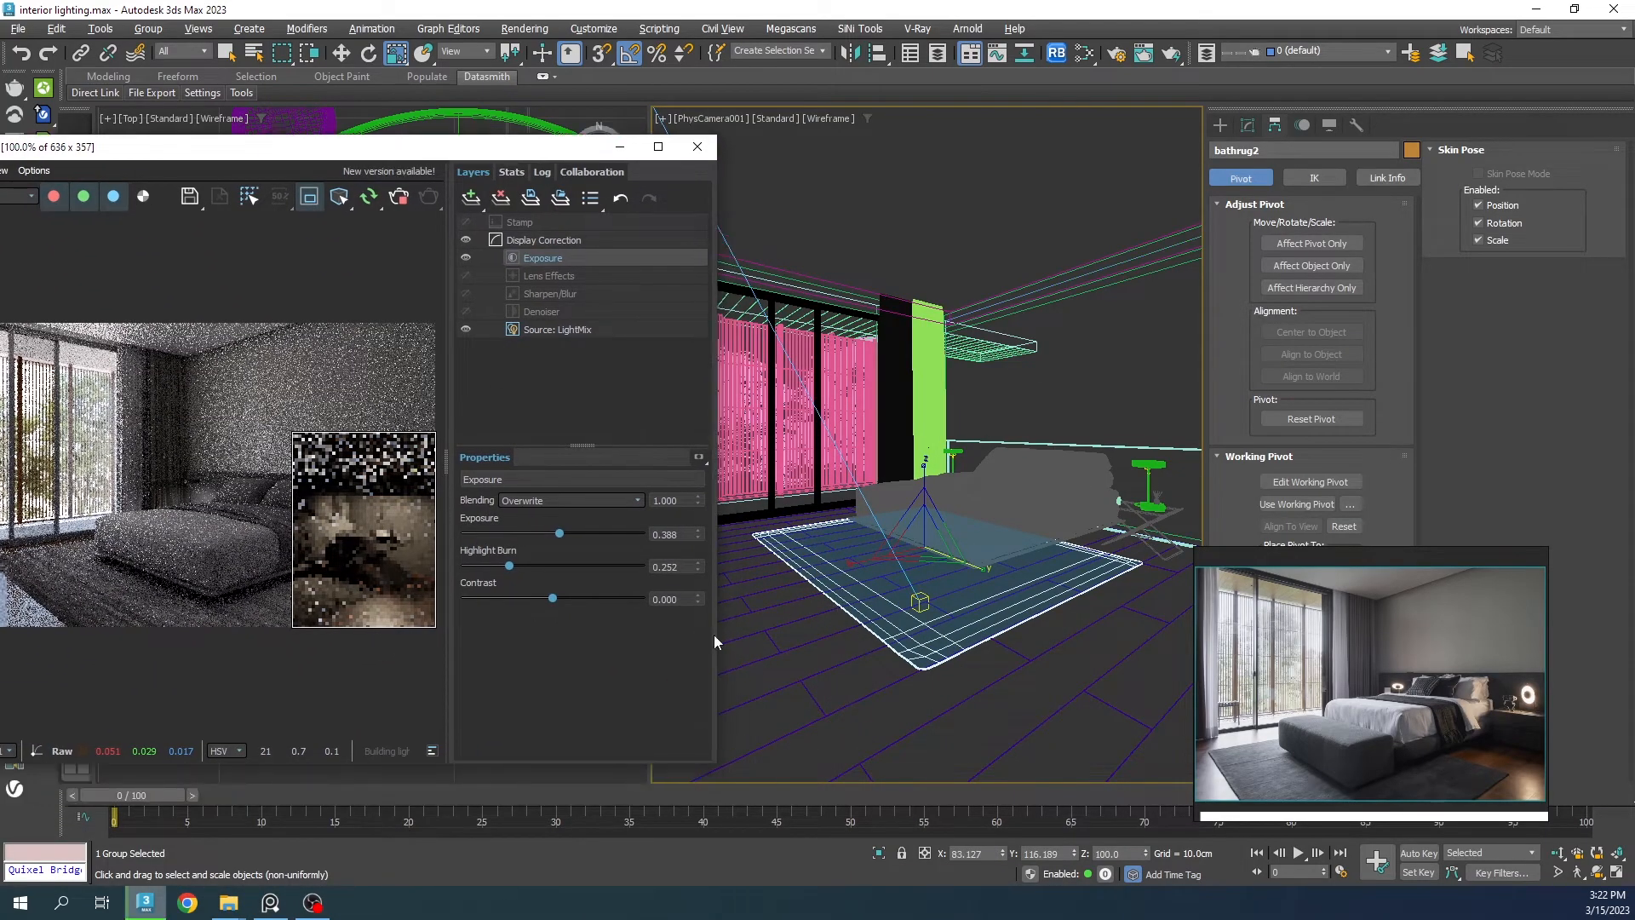
left_click_drag(380, 184, 596, 68)
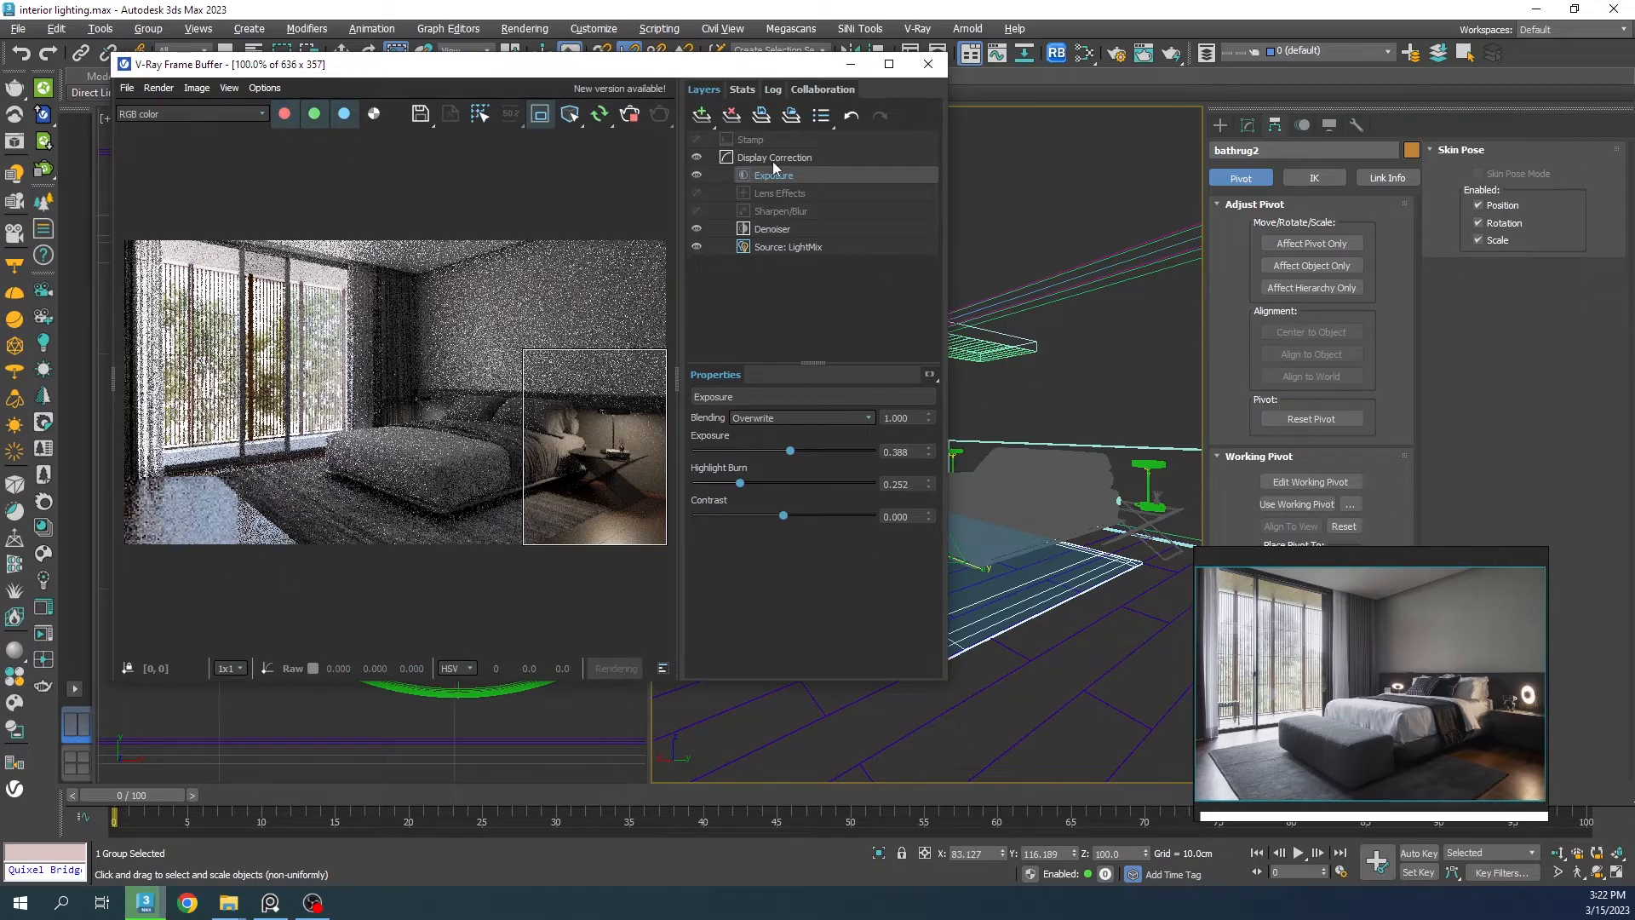
left_click_drag(737, 69, 581, 647)
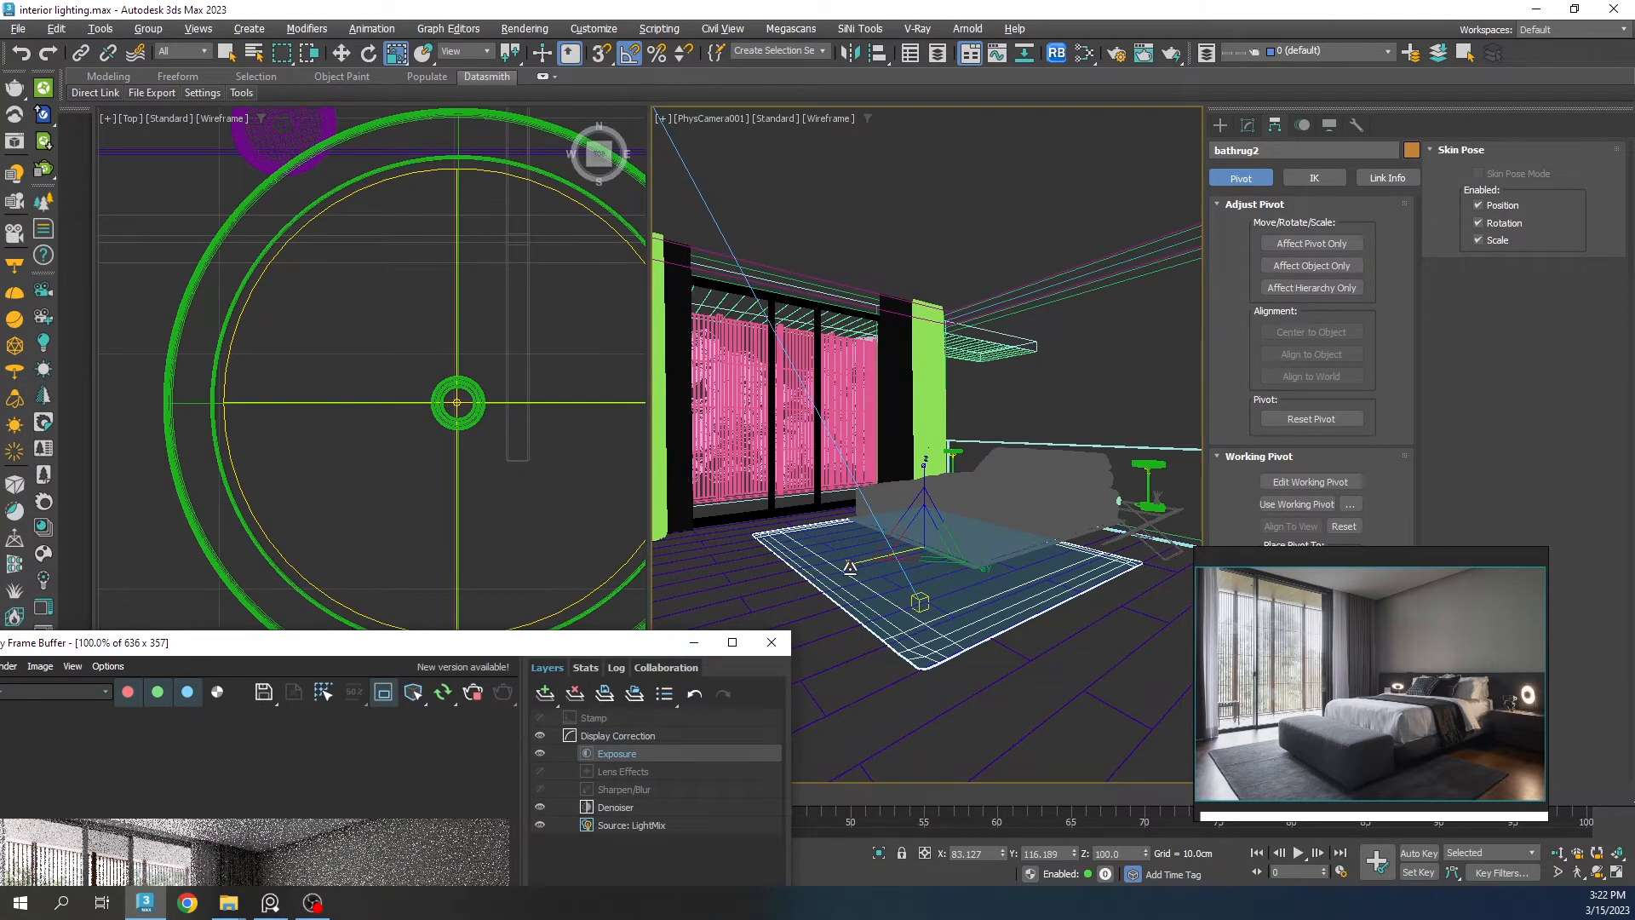
mouse_move(850, 564)
left_mouse_down()
mouse_move(832, 568)
mouse_move(867, 561)
mouse_move(835, 575)
left_mouse_up()
Step: Show the camera view with default shading and nudge the rug along X to about -1477 cm
key("w")
key("r")
key("w")
key("F3")
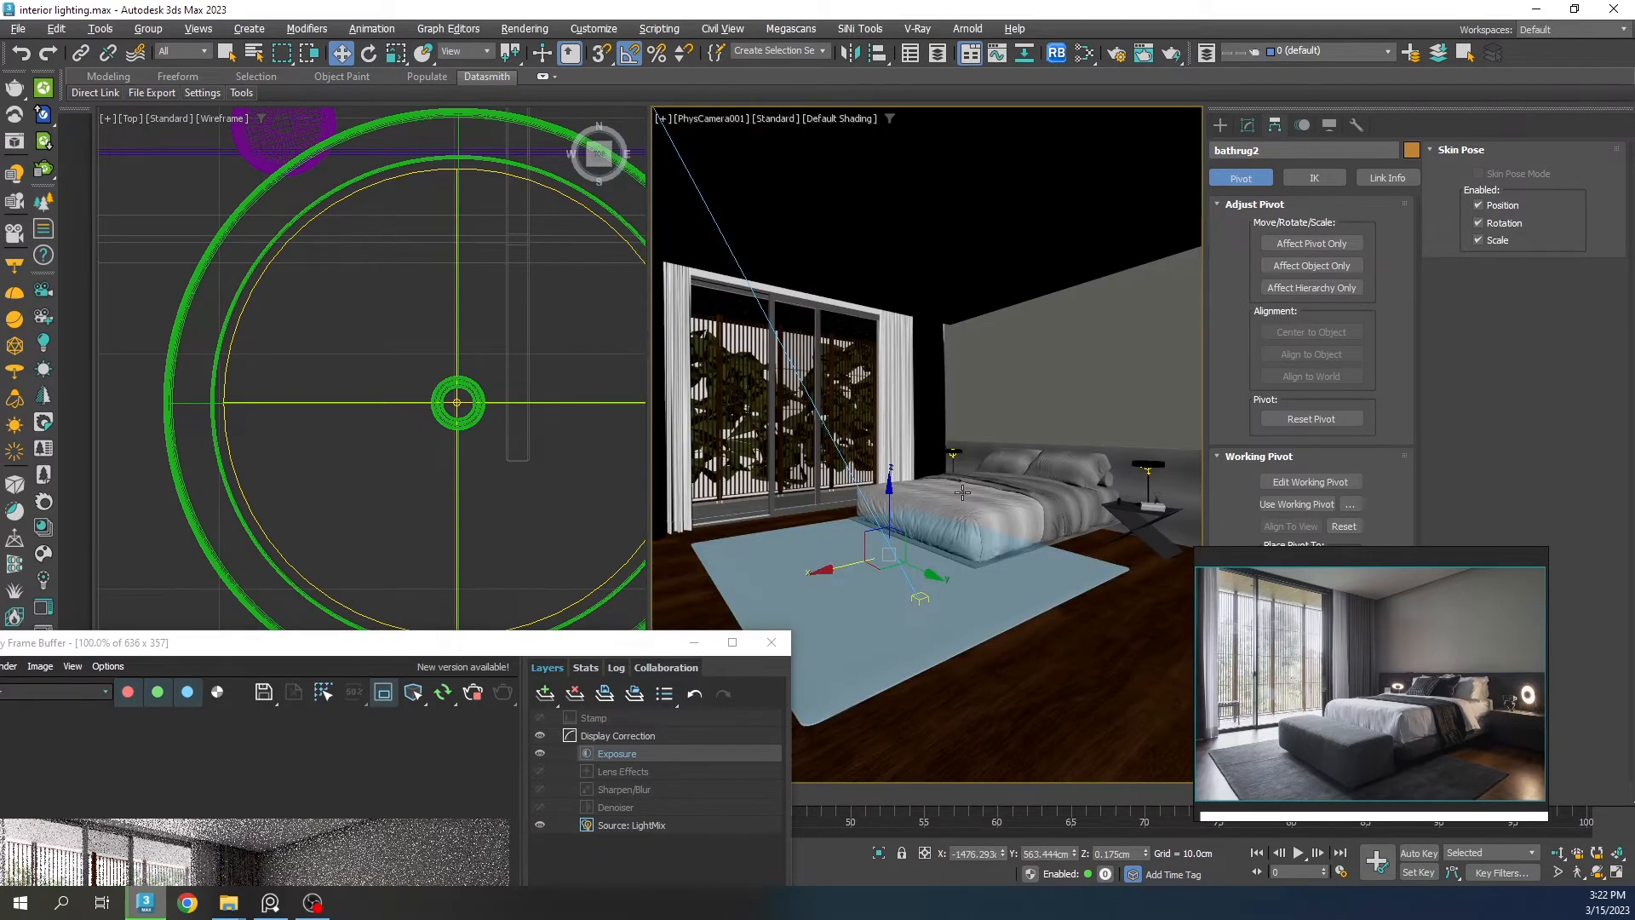
left_click_drag(833, 572, 838, 570)
Step: Remove the render region restriction and compare the full interactive render with the reference image
left_click_drag(643, 642, 828, 275)
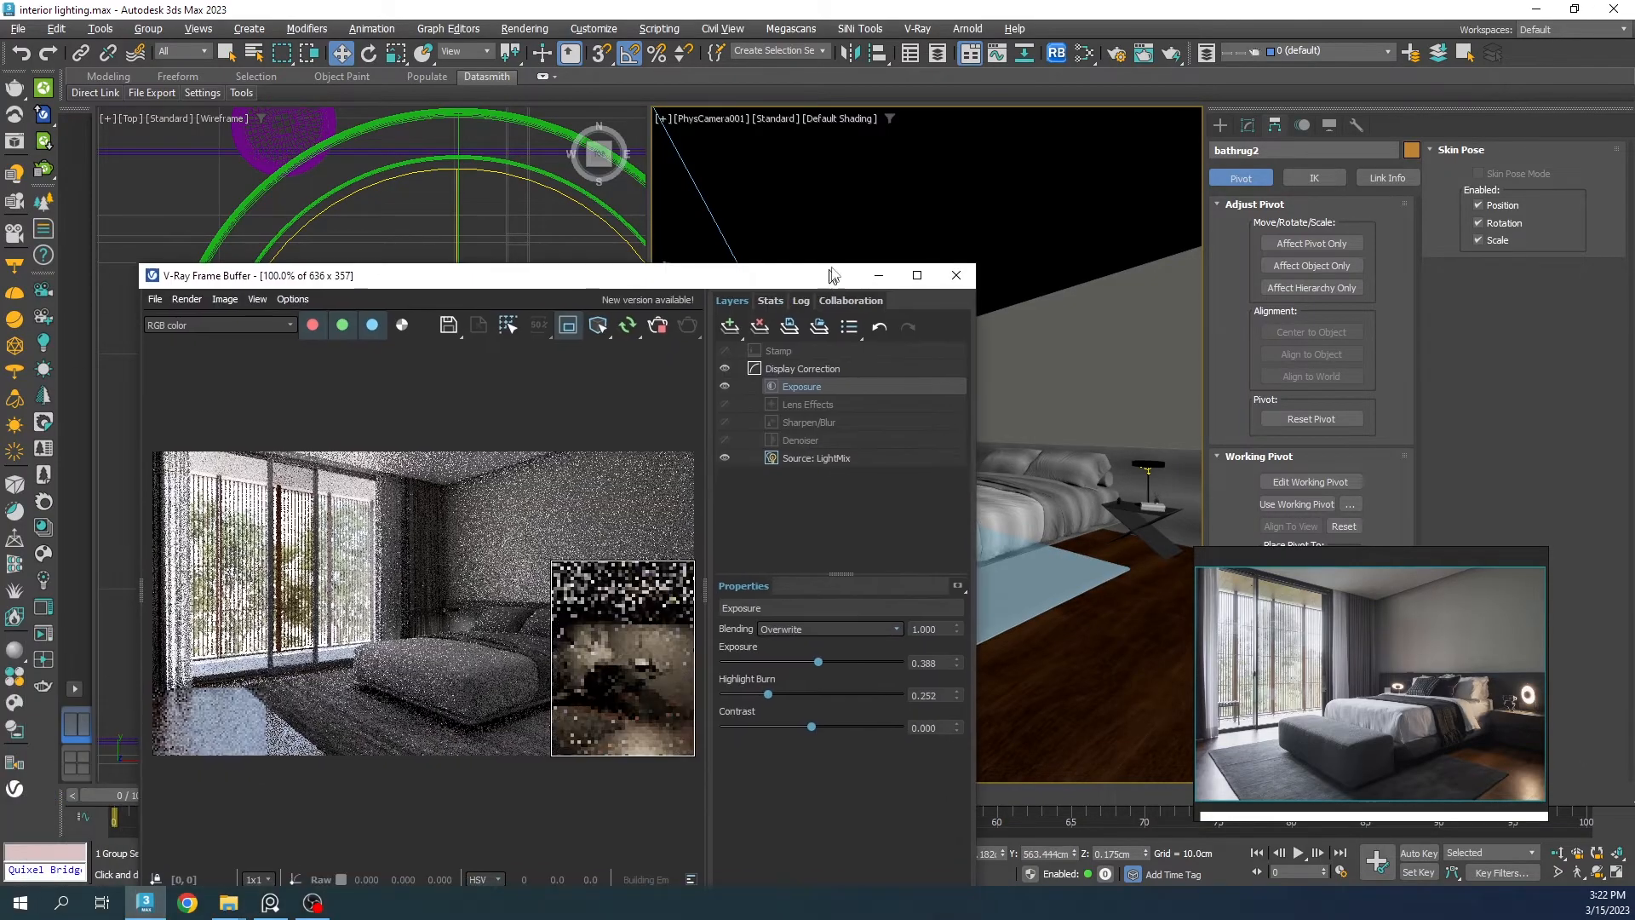
left_click_drag(488, 537, 151, 800)
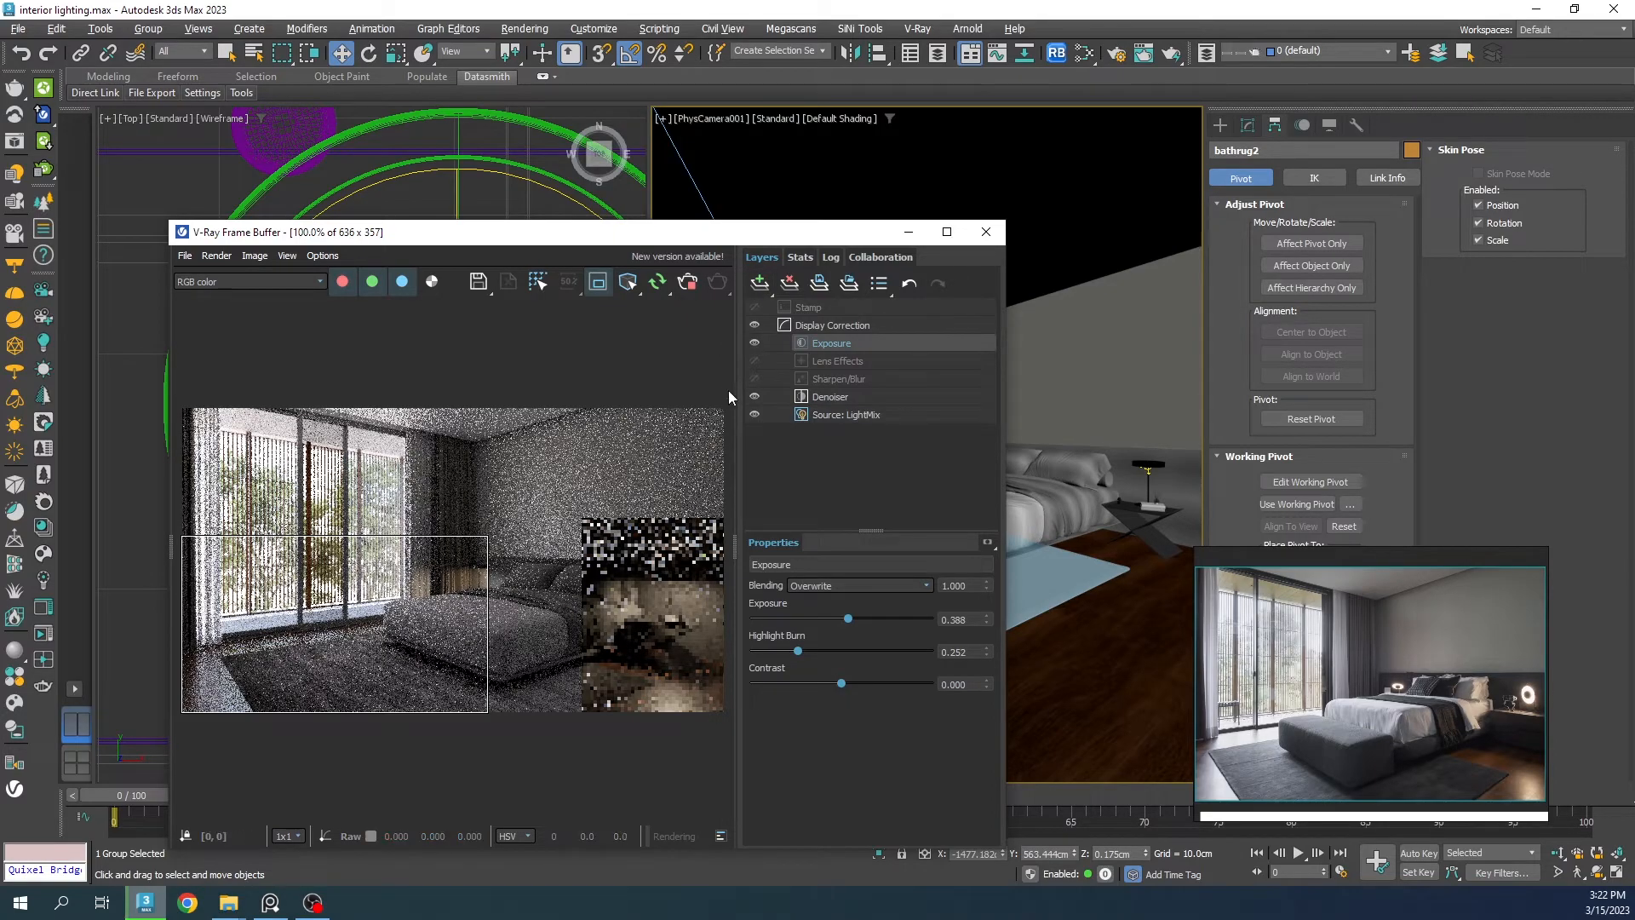
left_click(598, 282)
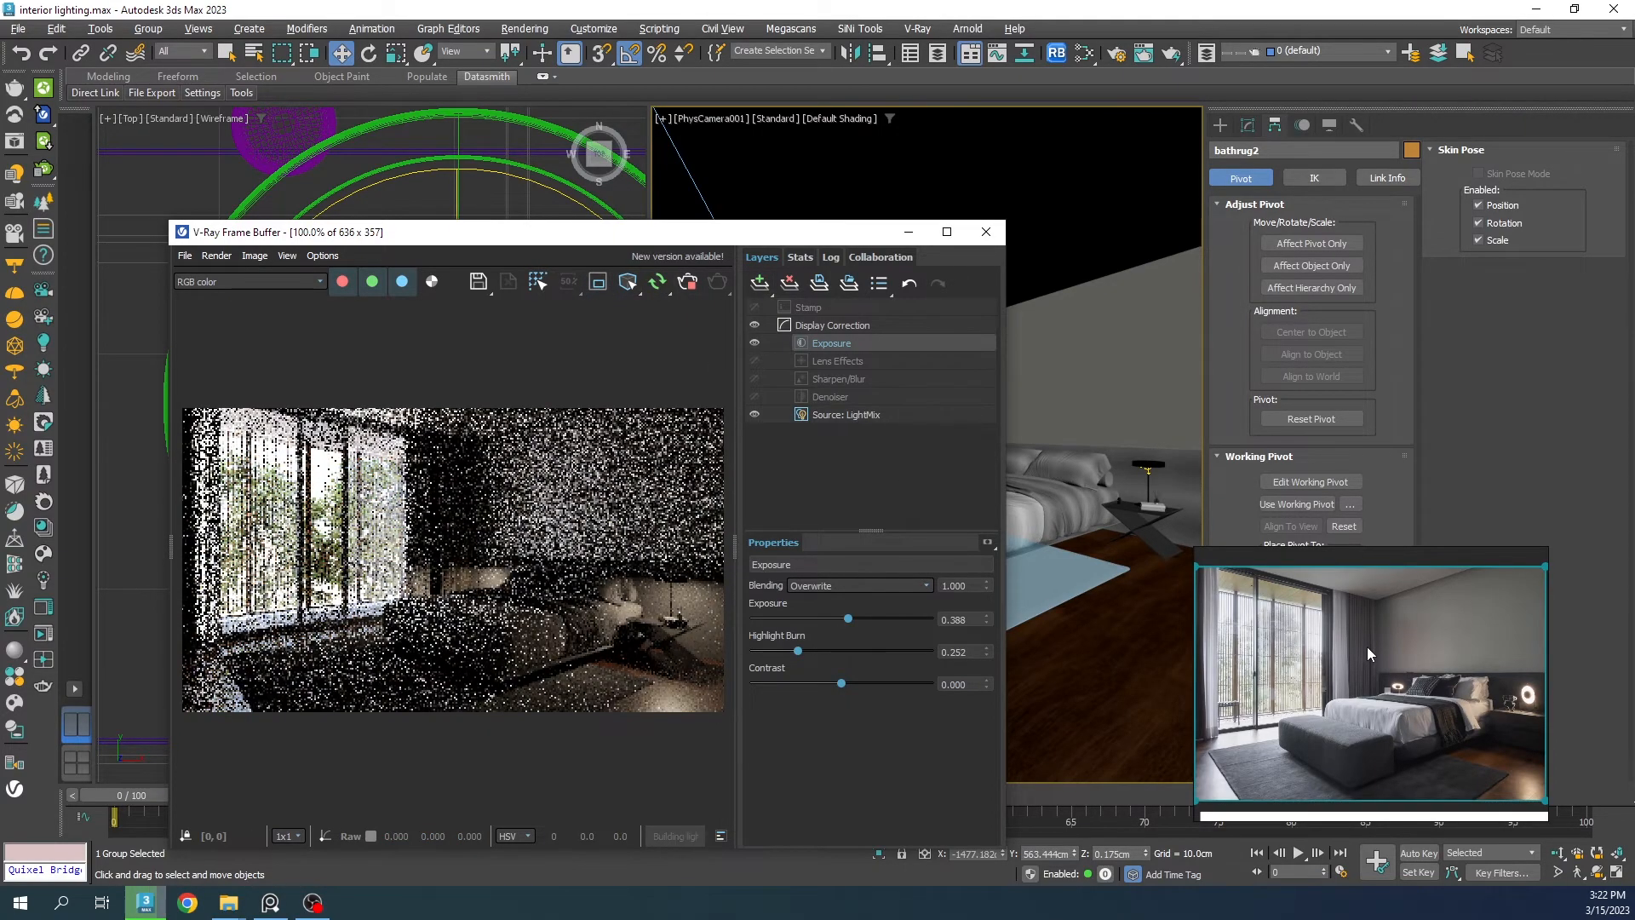
left_click_drag(1367, 647, 349, 173)
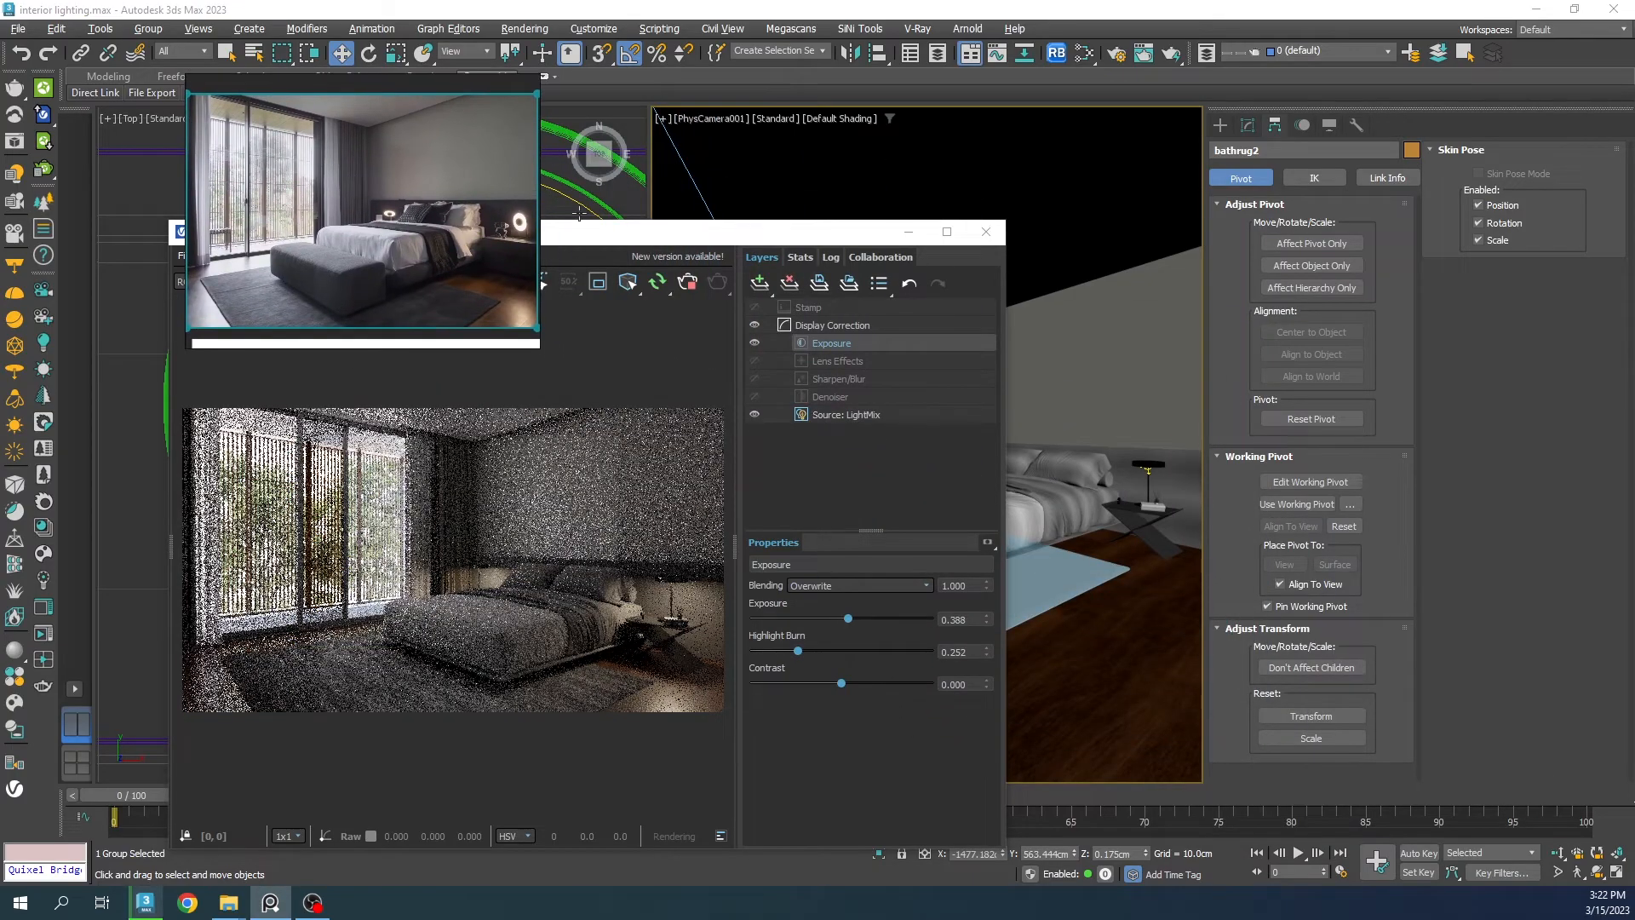
left_click_drag(593, 246, 724, 249)
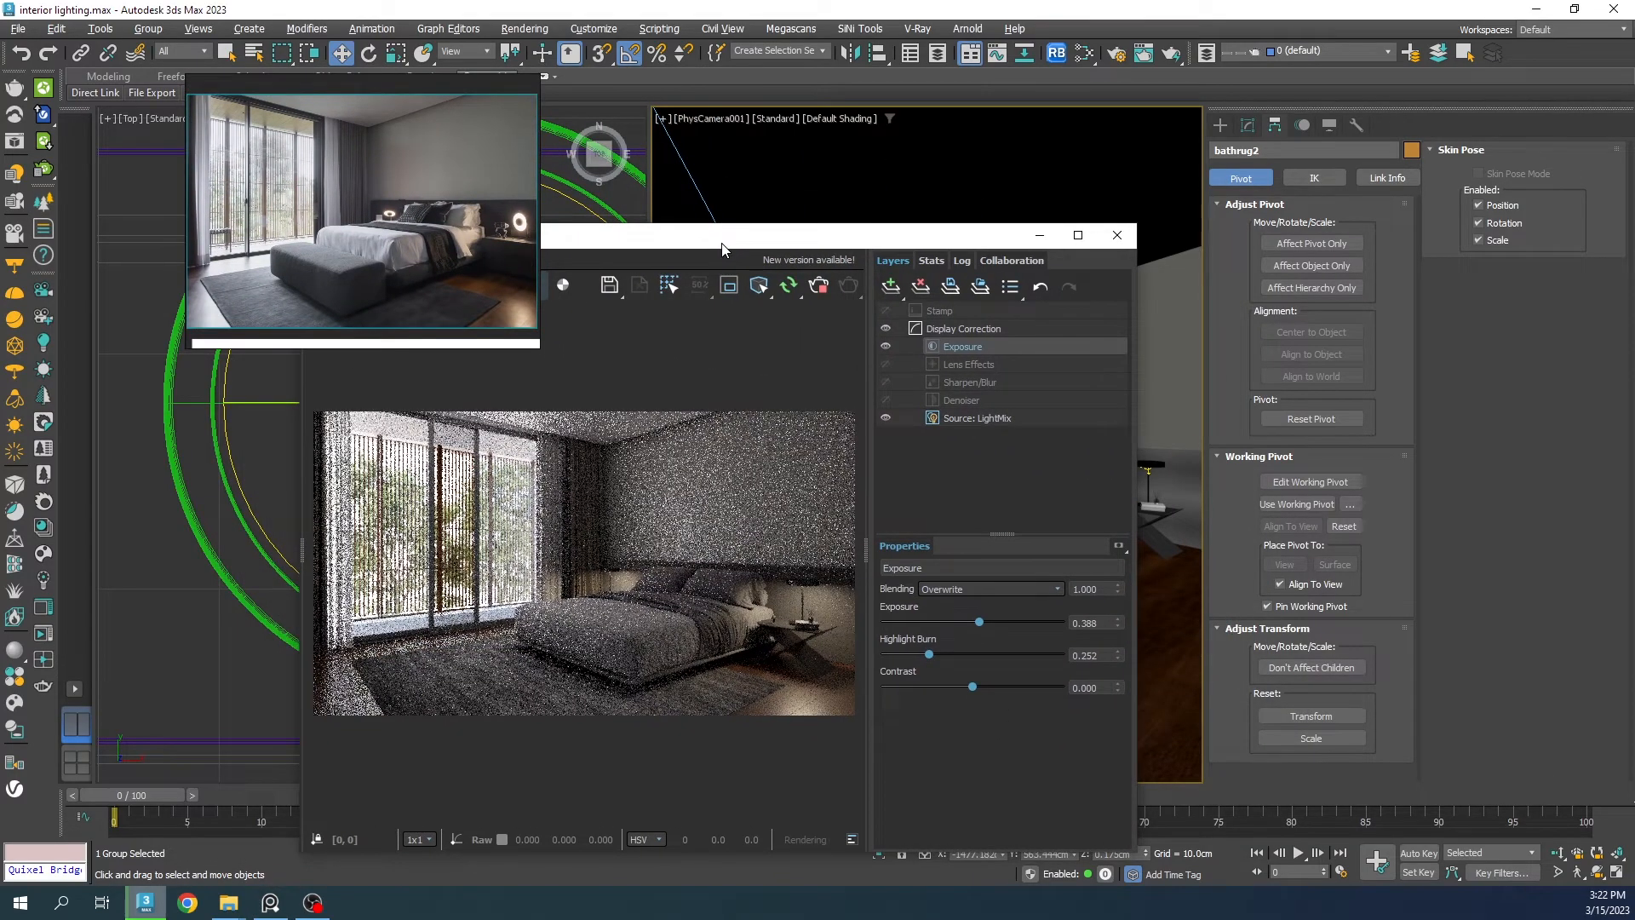
left_click_drag(507, 327, 507, 675)
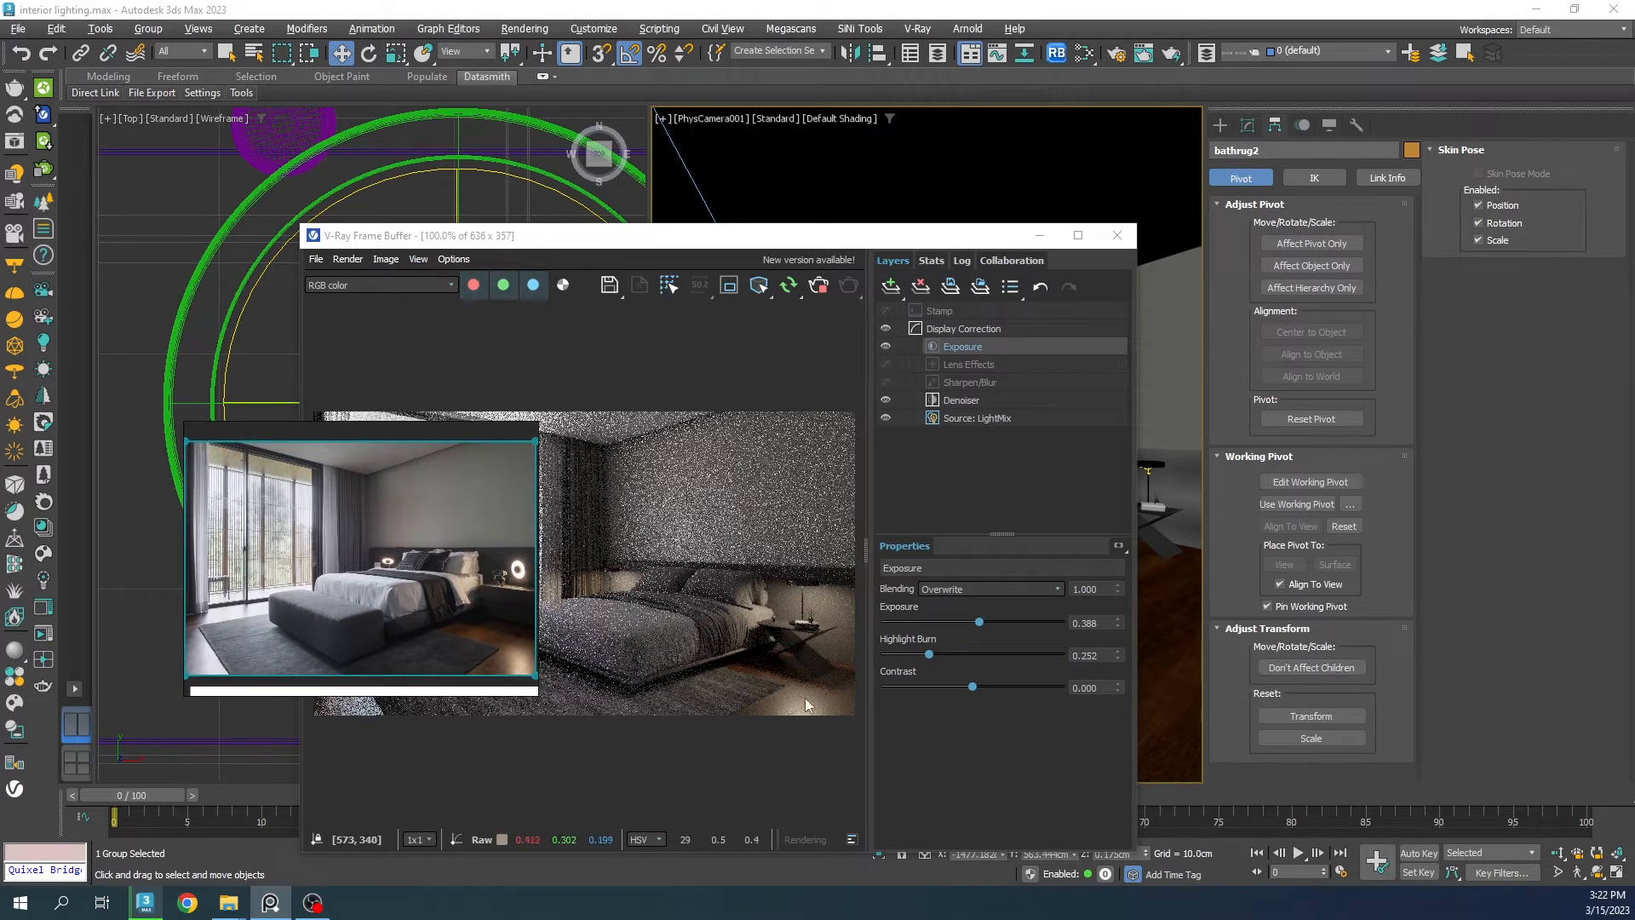
Step: Sample the dark wood floor's material from the scene into the material editor and bring its map nodes into view
left_click(1082, 57)
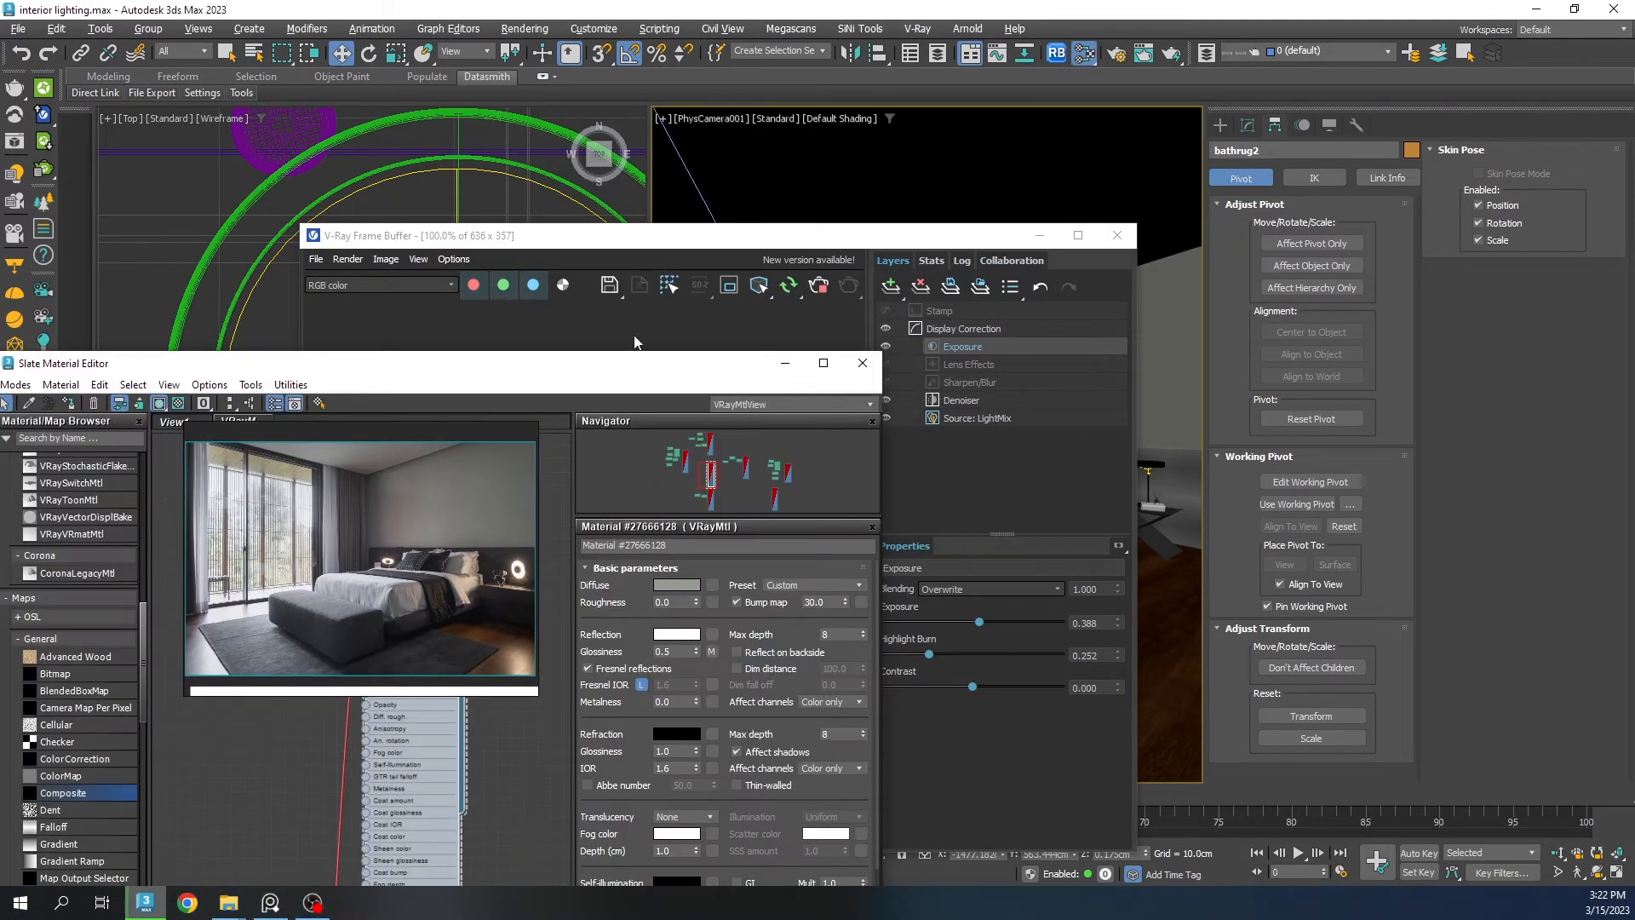
left_click_drag(588, 364, 914, 118)
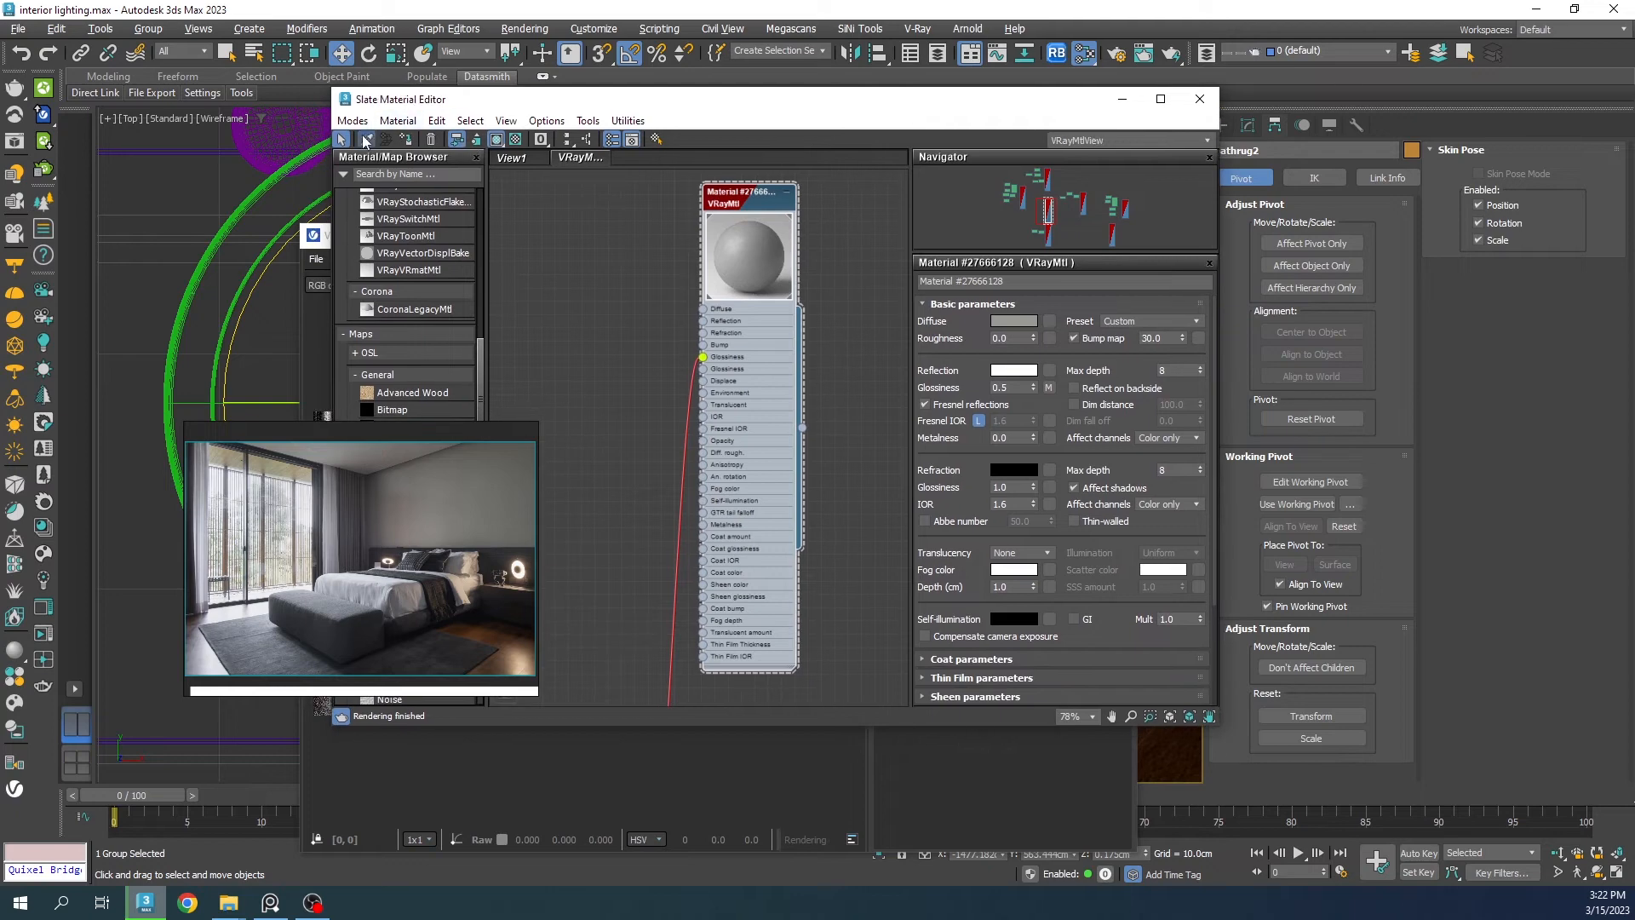
left_click(365, 141)
left_click(1167, 743)
middle_click_drag(706, 415, 895, 449)
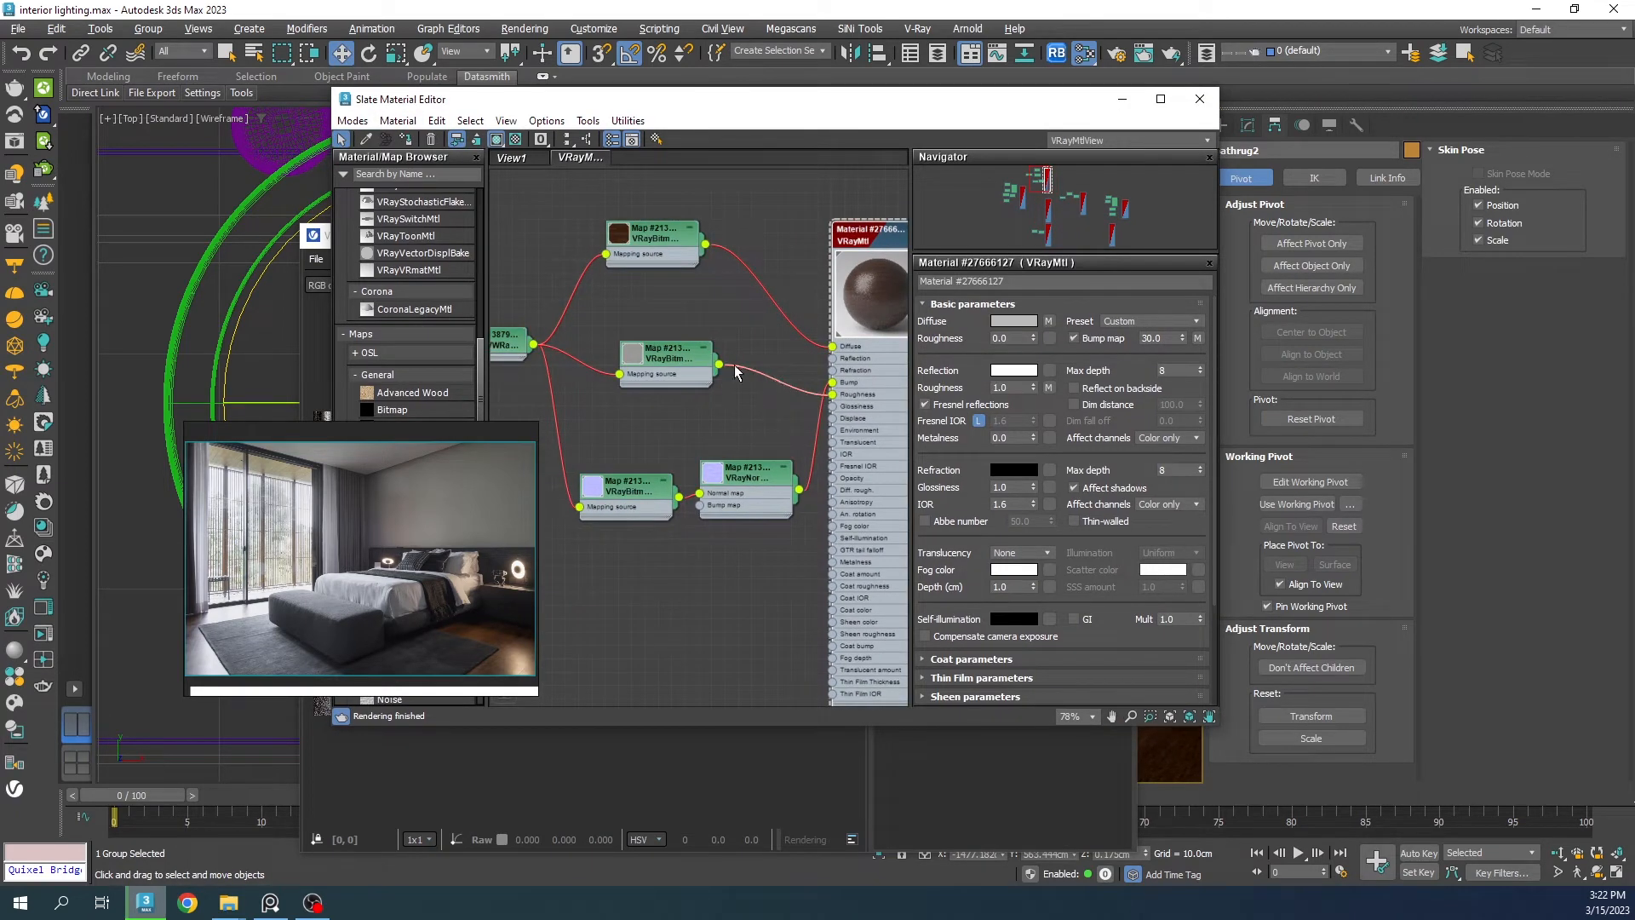
Step: Insert a Color Correction map between the bitmap and the floor material's Roughness input, with its lightness mode set to Advanced
left_click_drag(656, 361, 585, 373)
scroll(416, 501, "down", 5)
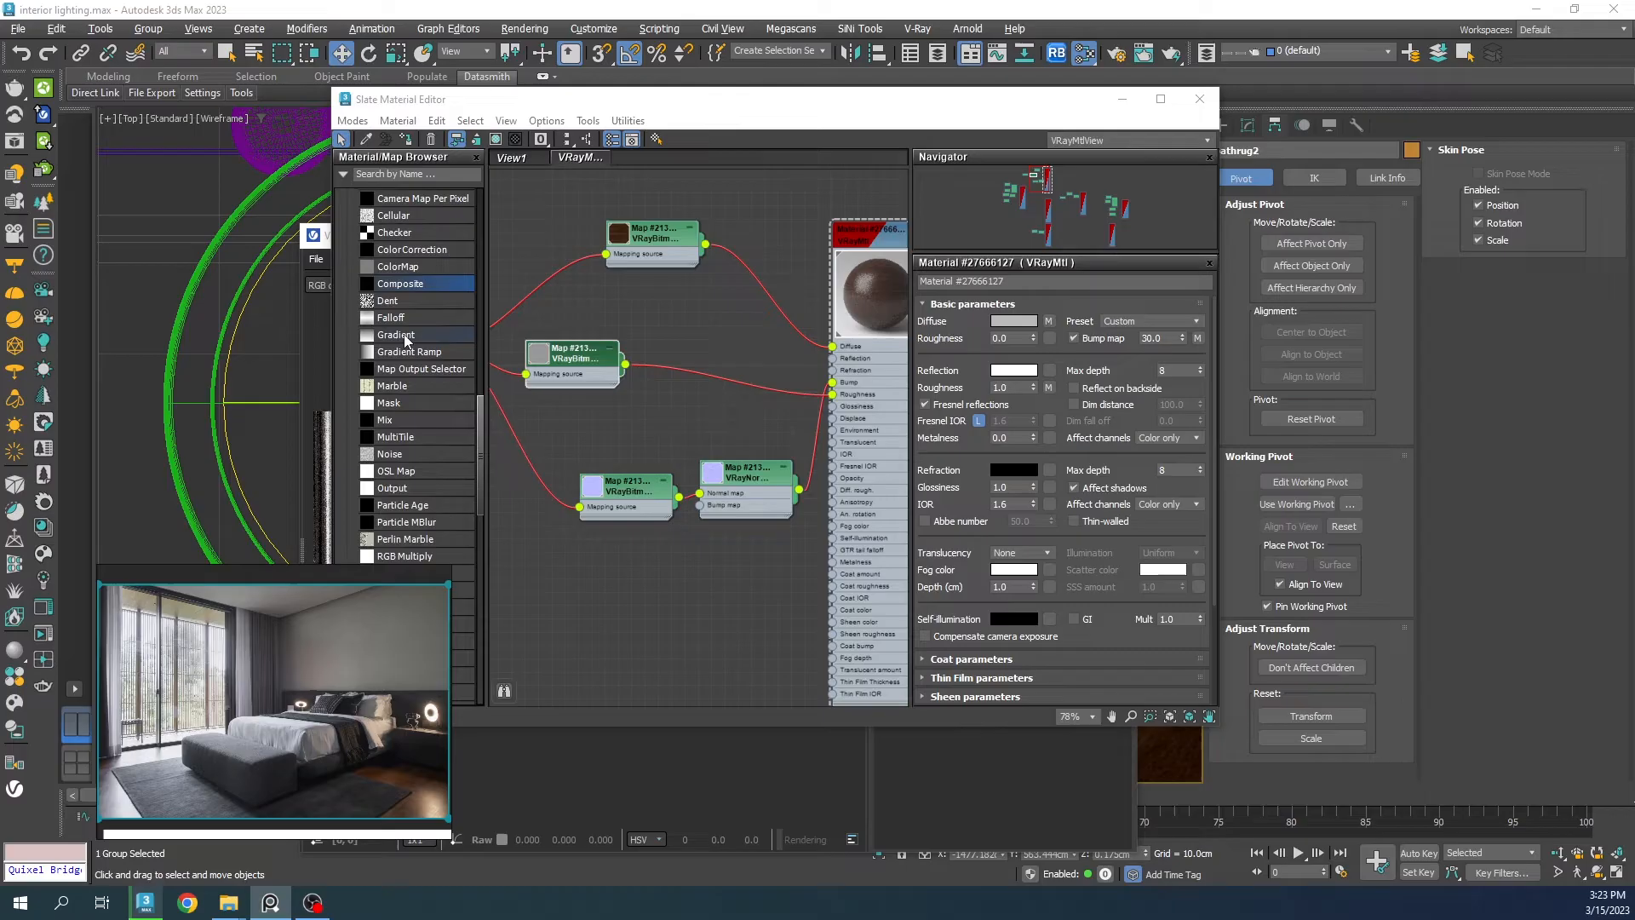
left_click(401, 249)
left_click_drag(716, 375, 733, 397)
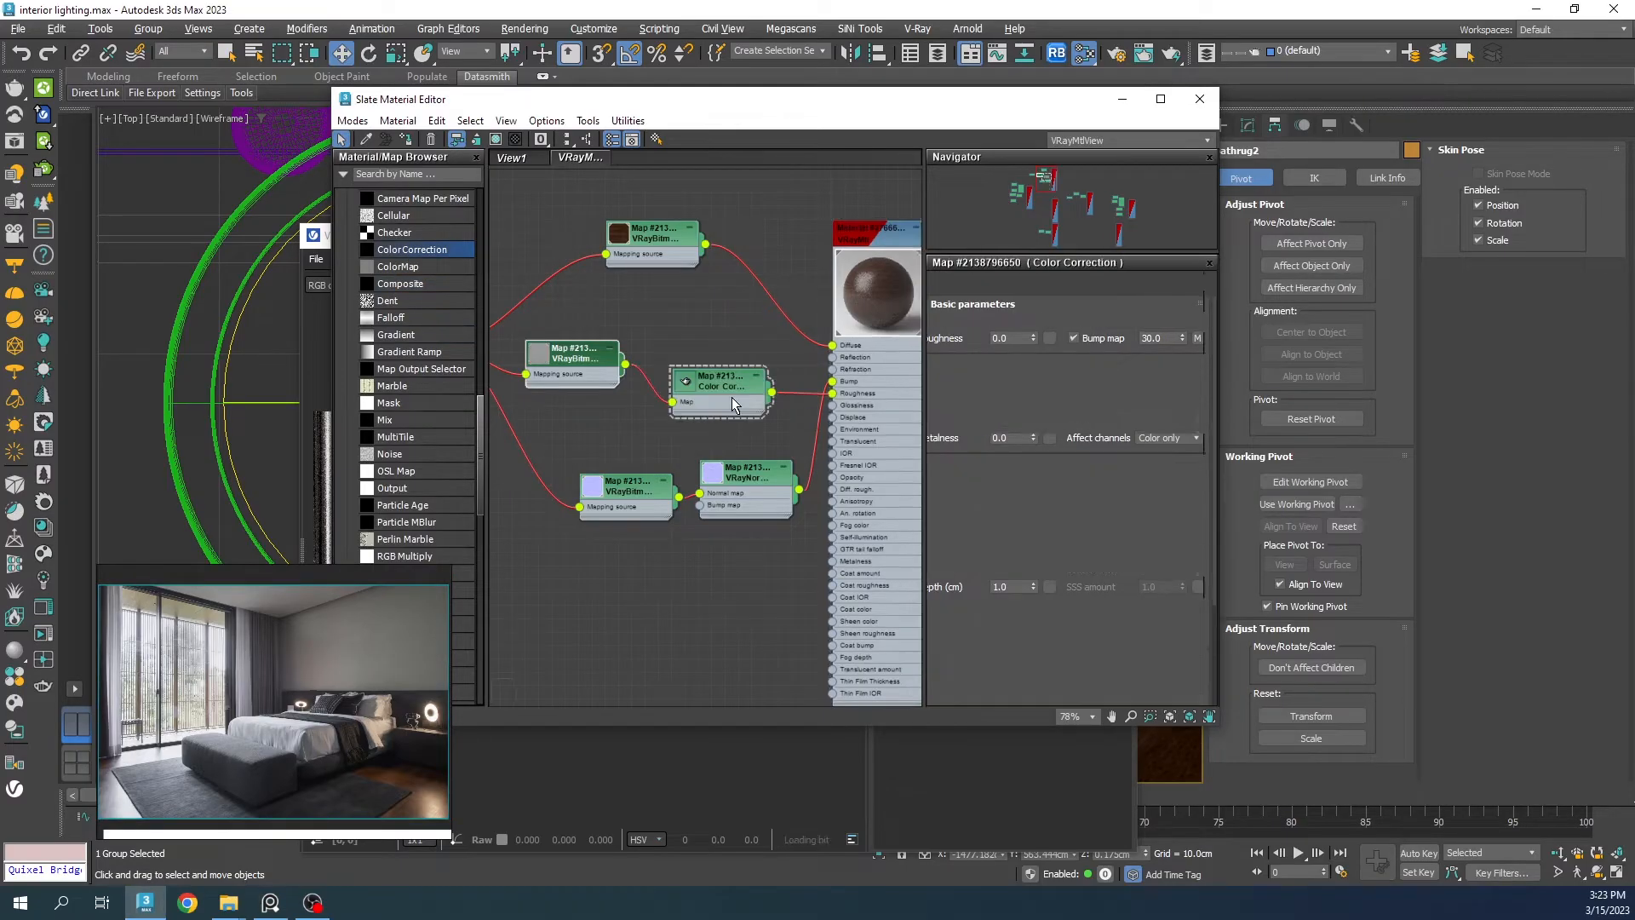
left_click(1109, 610)
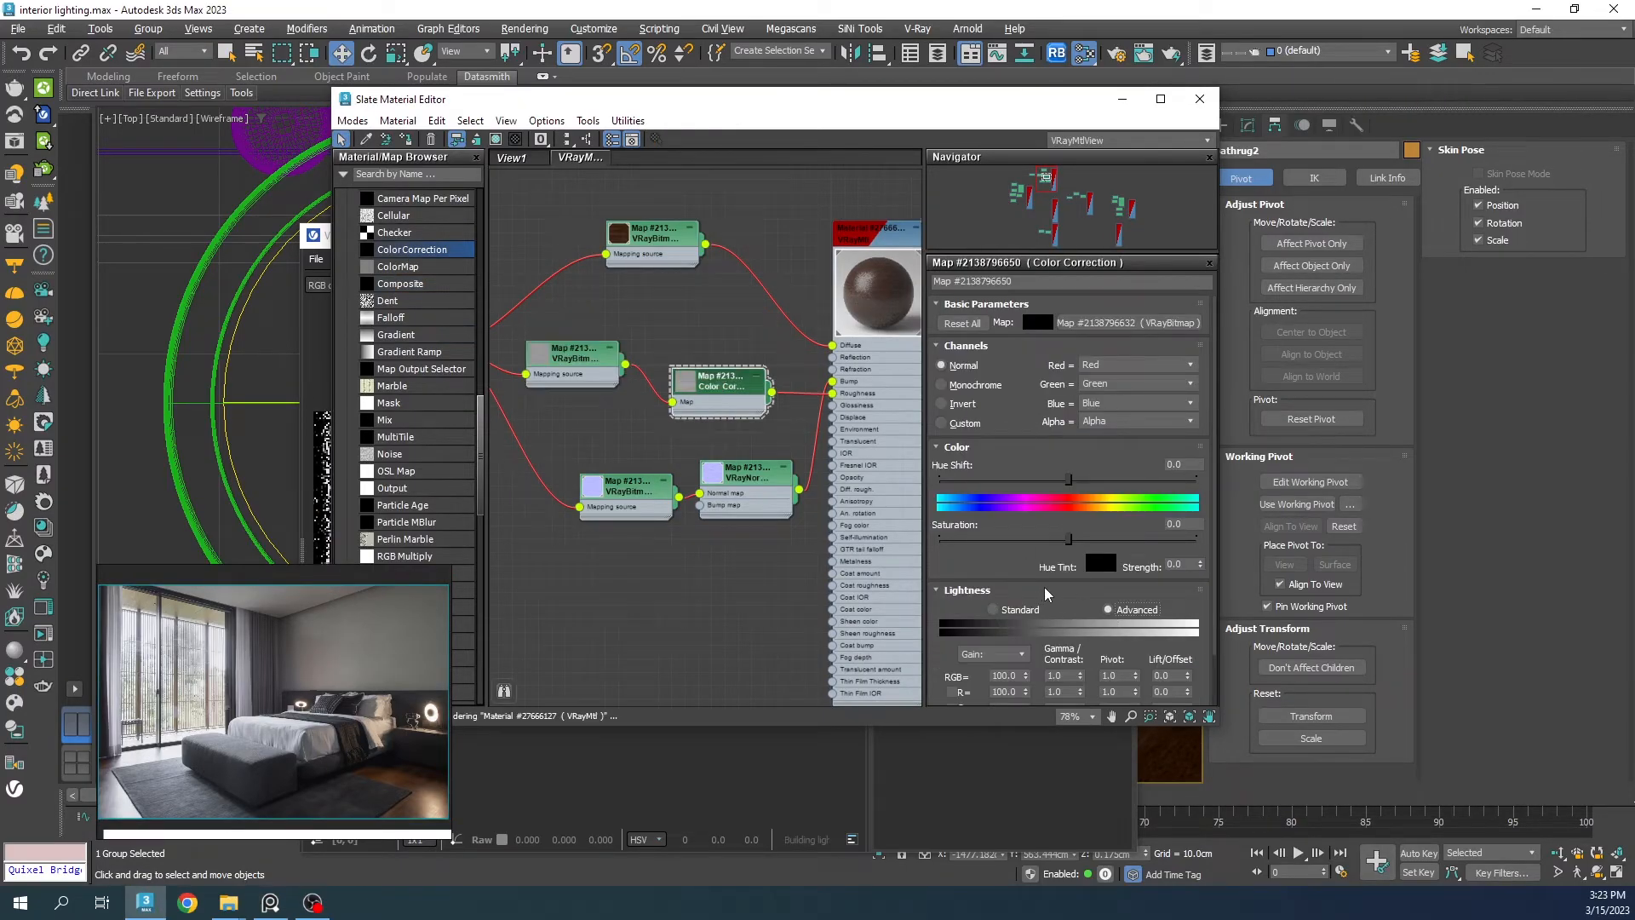
scroll(1044, 609, "down", 2)
double_click(1069, 614)
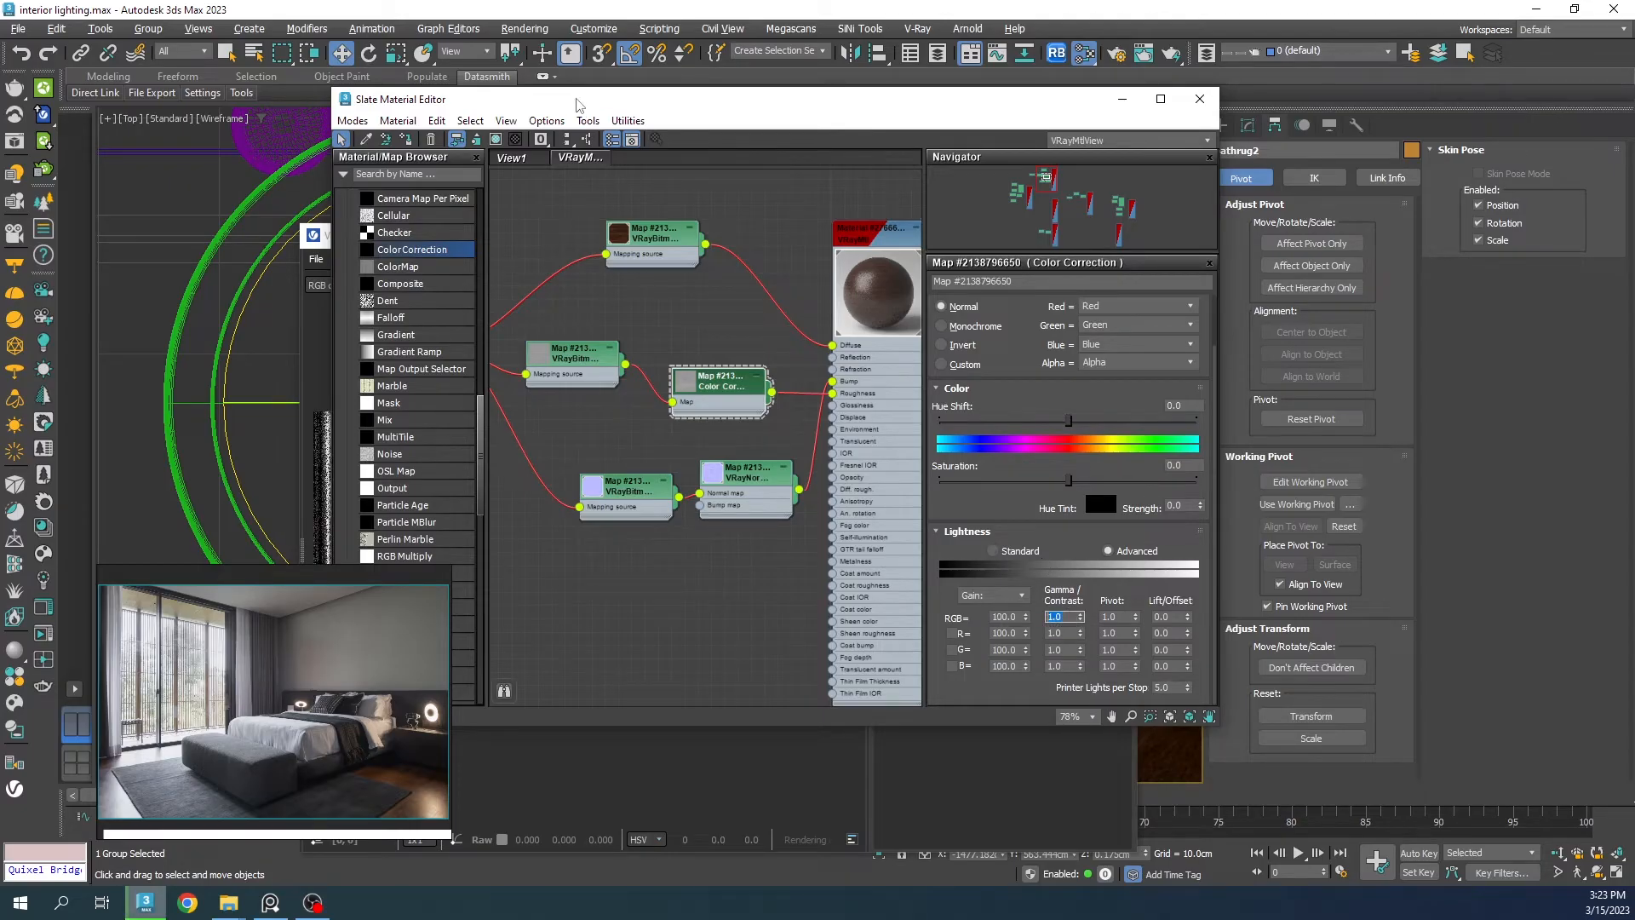
Step: Restrict the interactive render to the floor by the near bedside table and set the Color Correction's RGB gamma/contrast to 0.8
left_click_drag(578, 100, 808, 63)
left_click_drag(447, 238, 189, 51)
left_click_drag(883, 56, 979, 48)
left_click(454, 78)
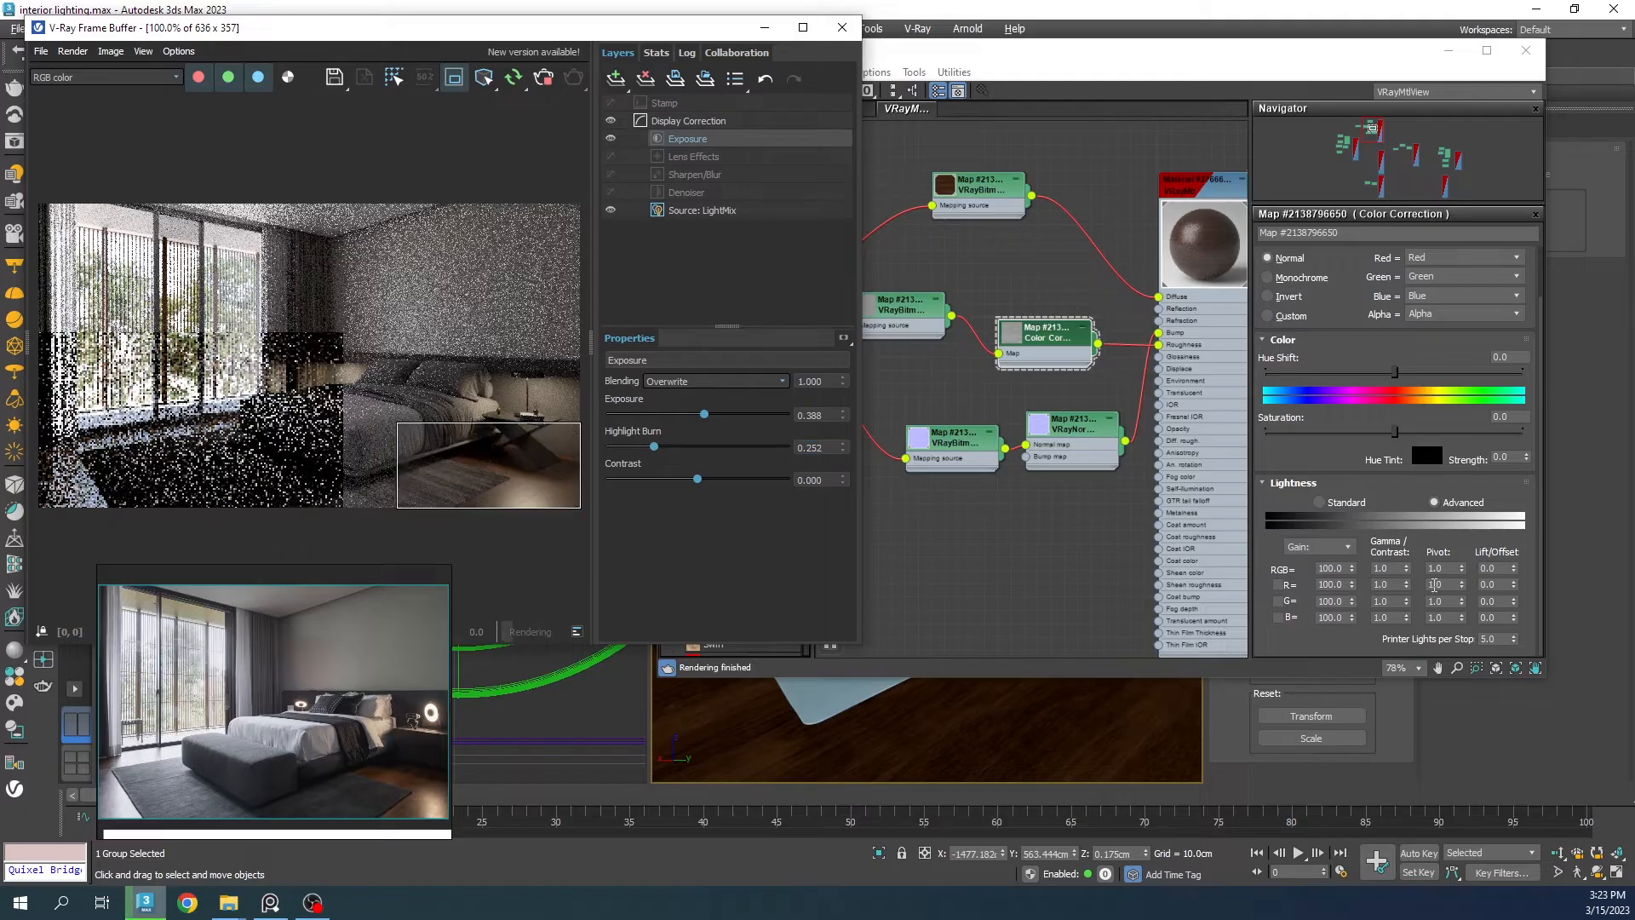
left_click(1382, 568)
type("0.8")
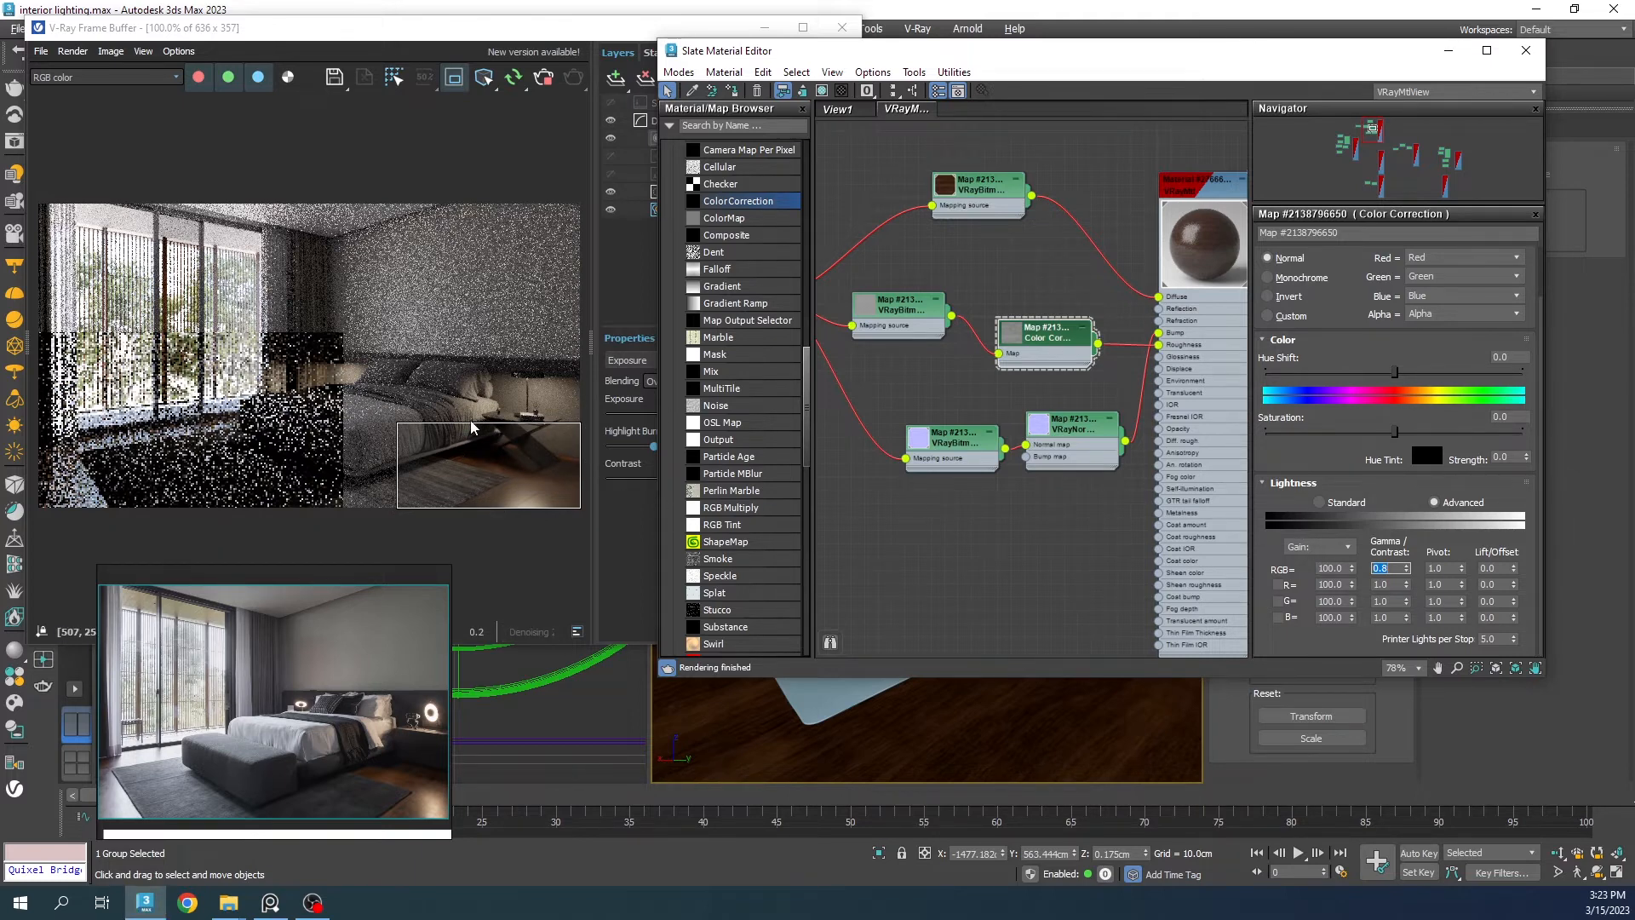
Step: Limit scene selection to lights and select the disc light in the near bedside lamp
left_click(1448, 50)
left_click(1149, 473)
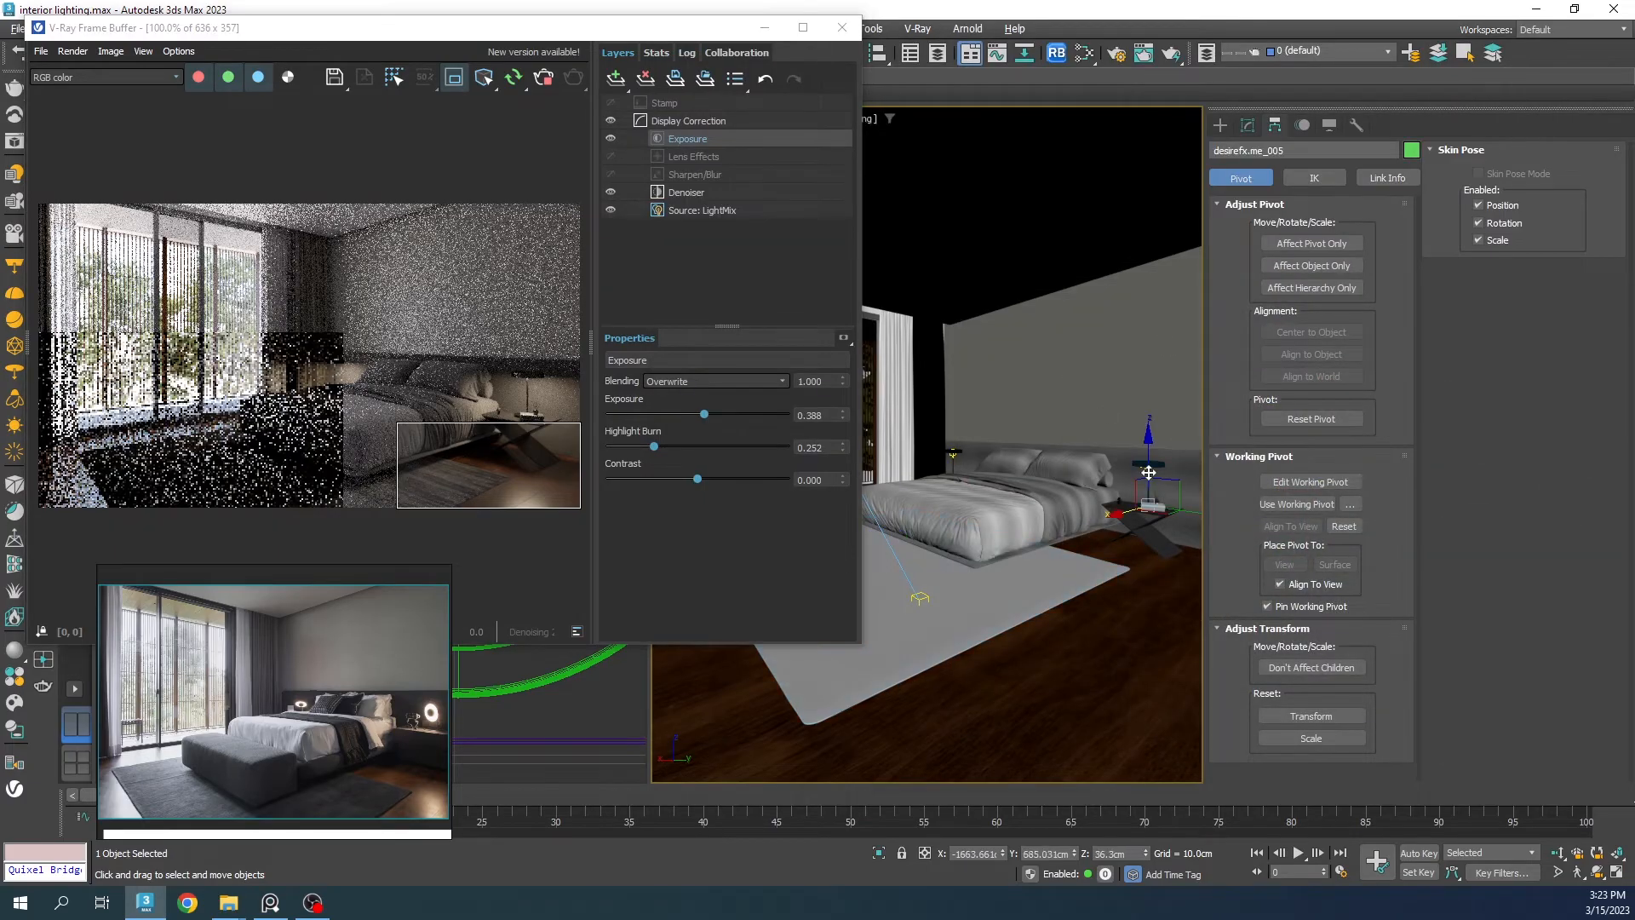
left_click_drag(494, 17, 533, 136)
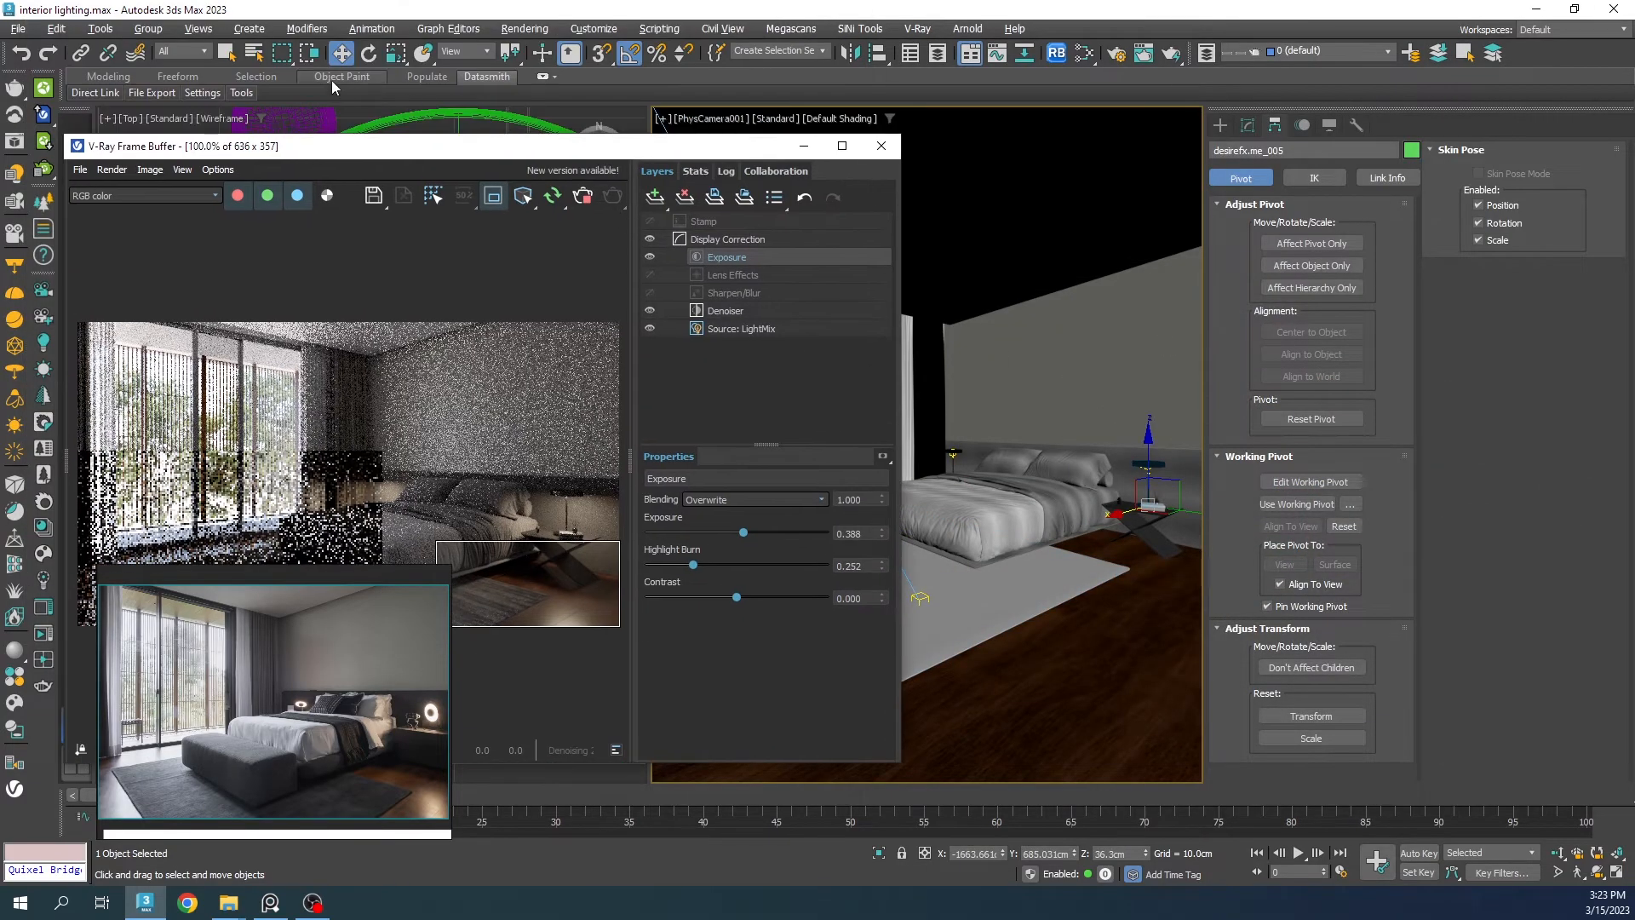
left_click(198, 53)
left_click(168, 100)
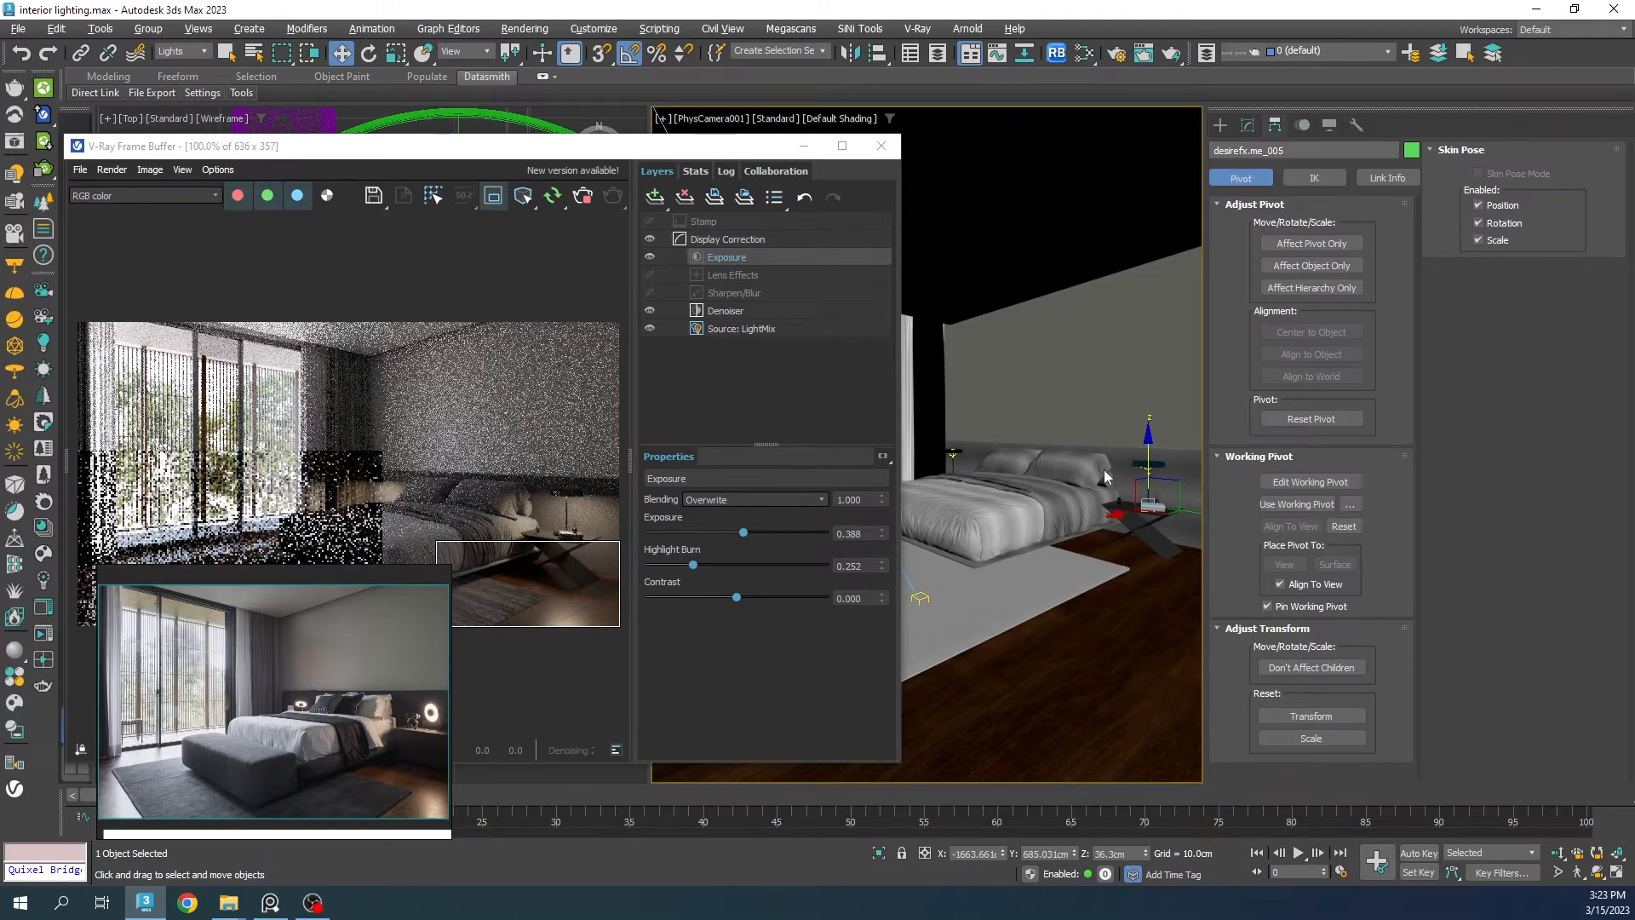
left_click(1150, 469)
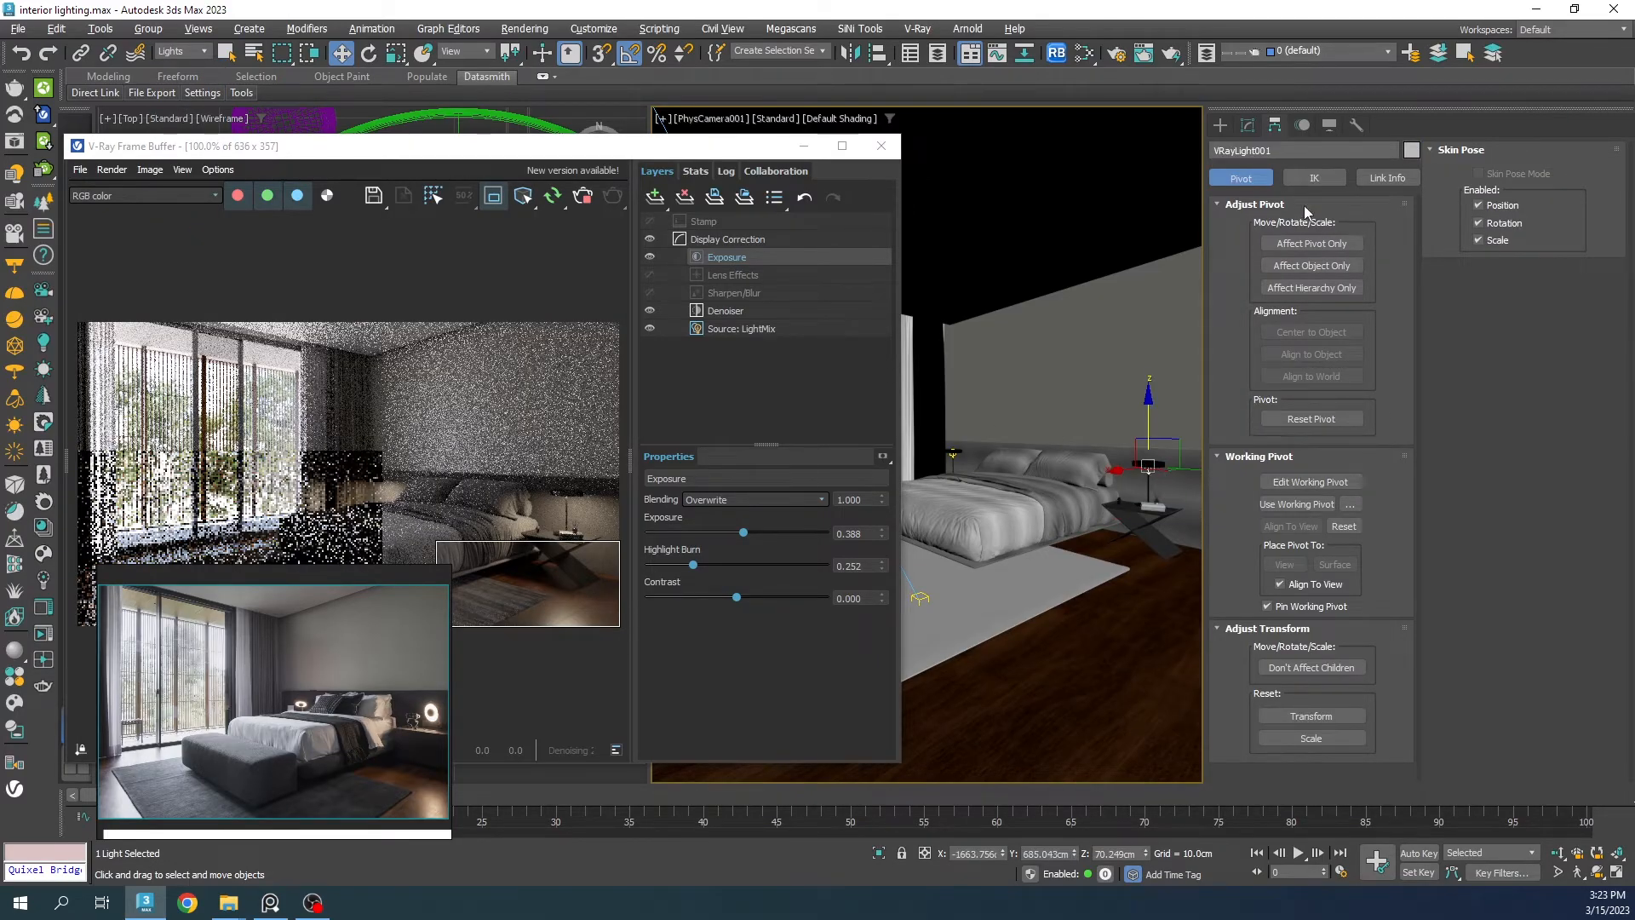
Step: Set the near lamp disc light's Affect specular value to 2
left_click(1250, 126)
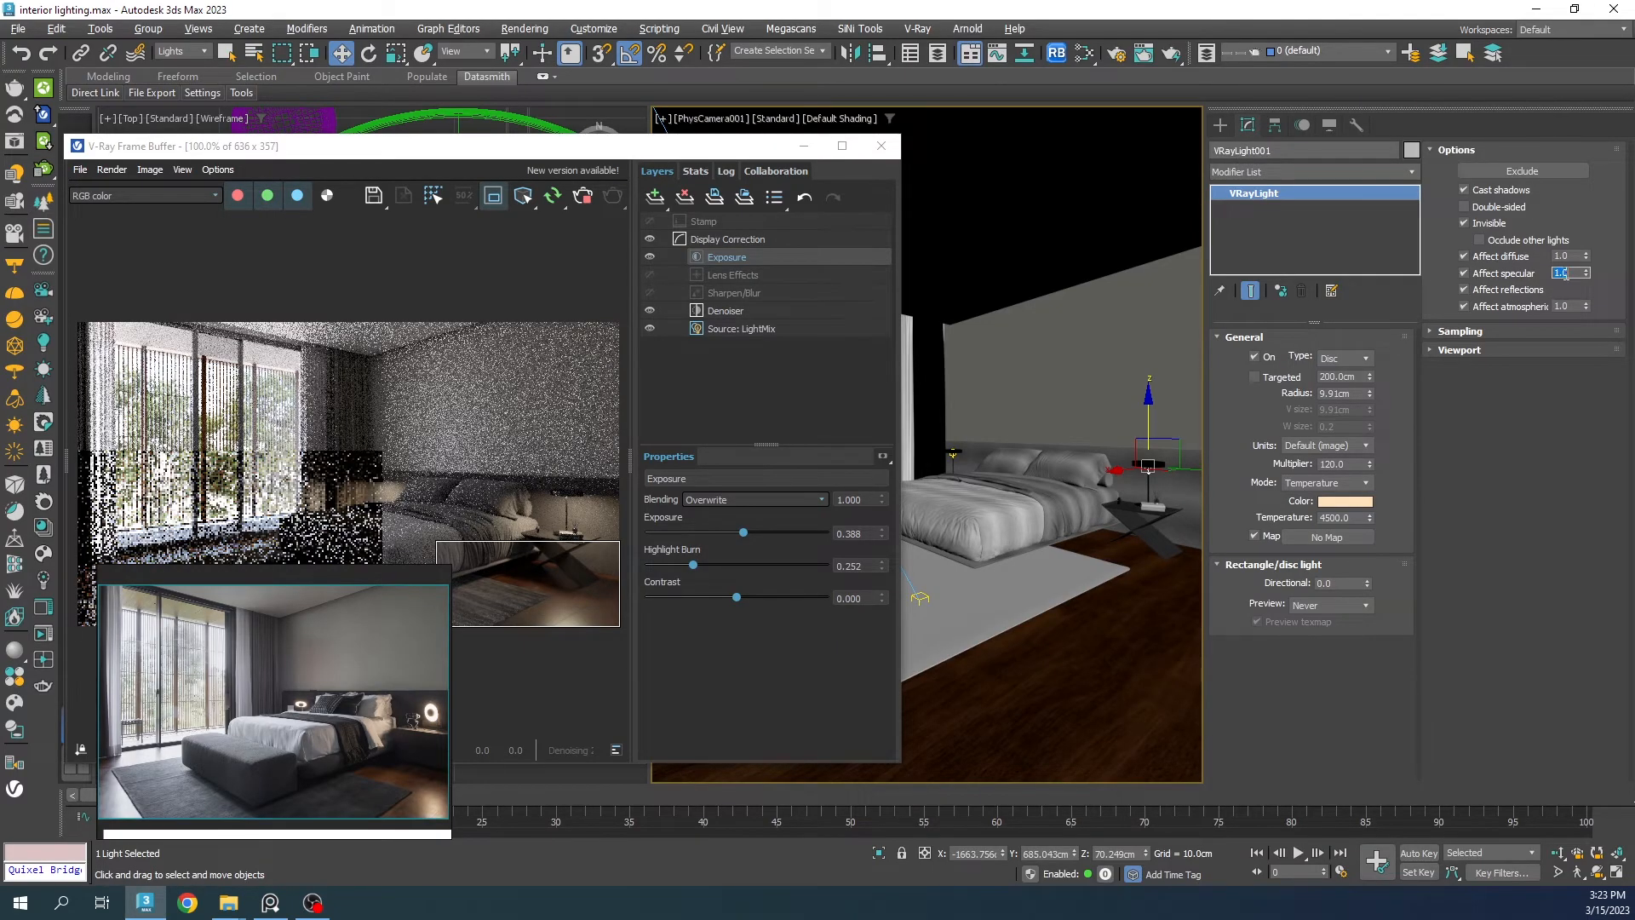
type("2")
key("Return")
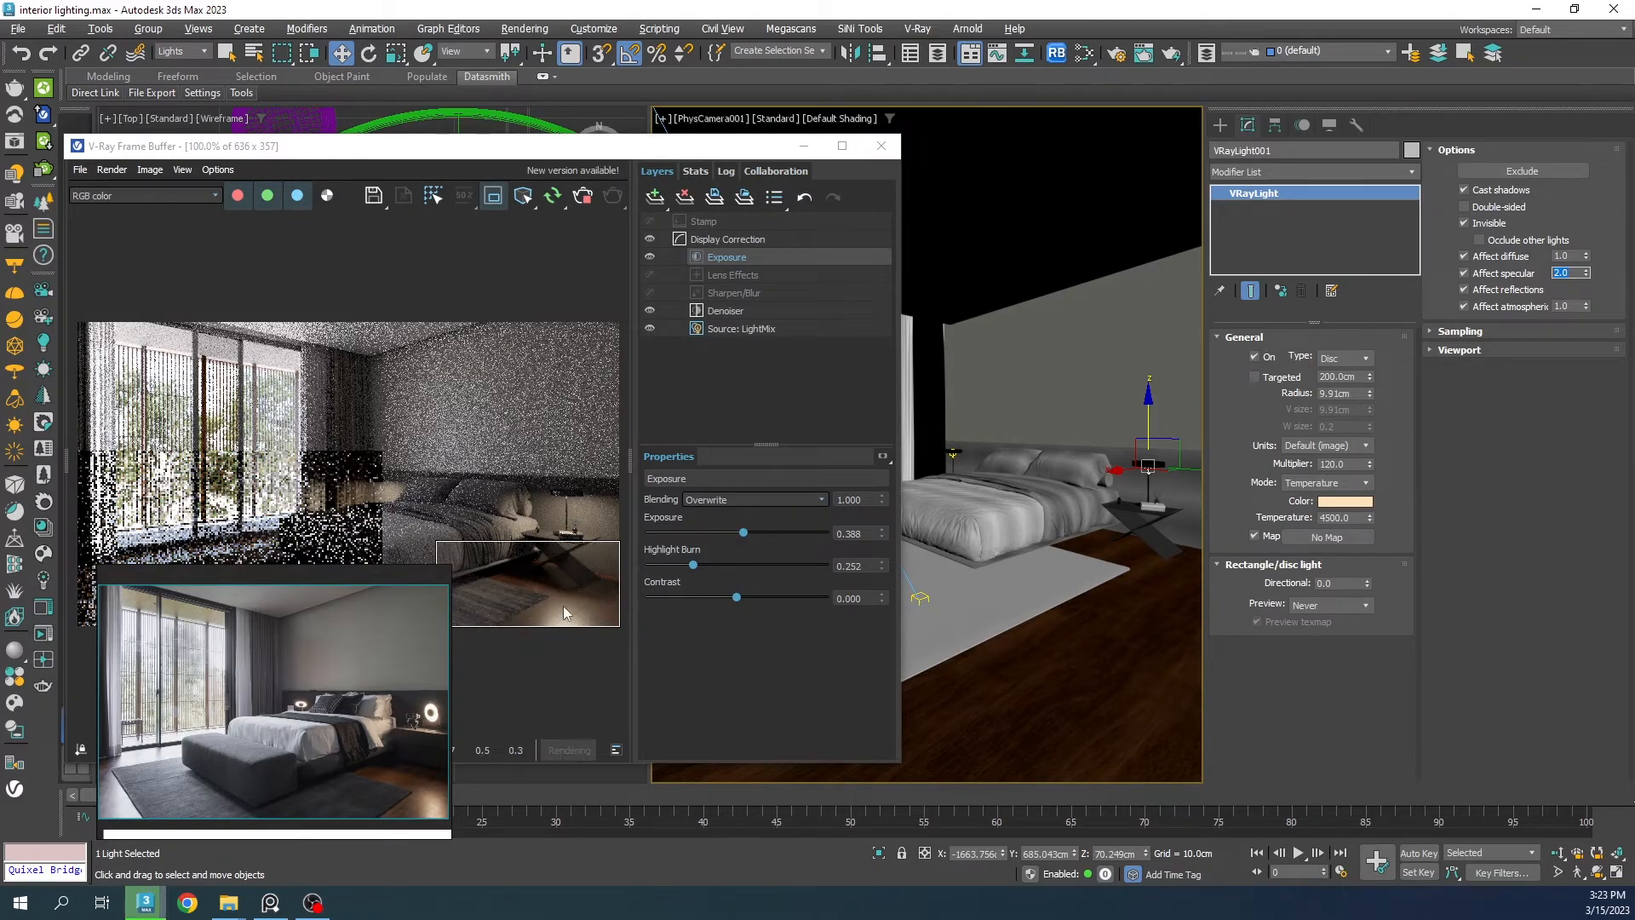
Step: Lower the floor roughness Color Correction's RGB gamma/contrast, trying 0.6 before settling on 0.7
left_click(1084, 52)
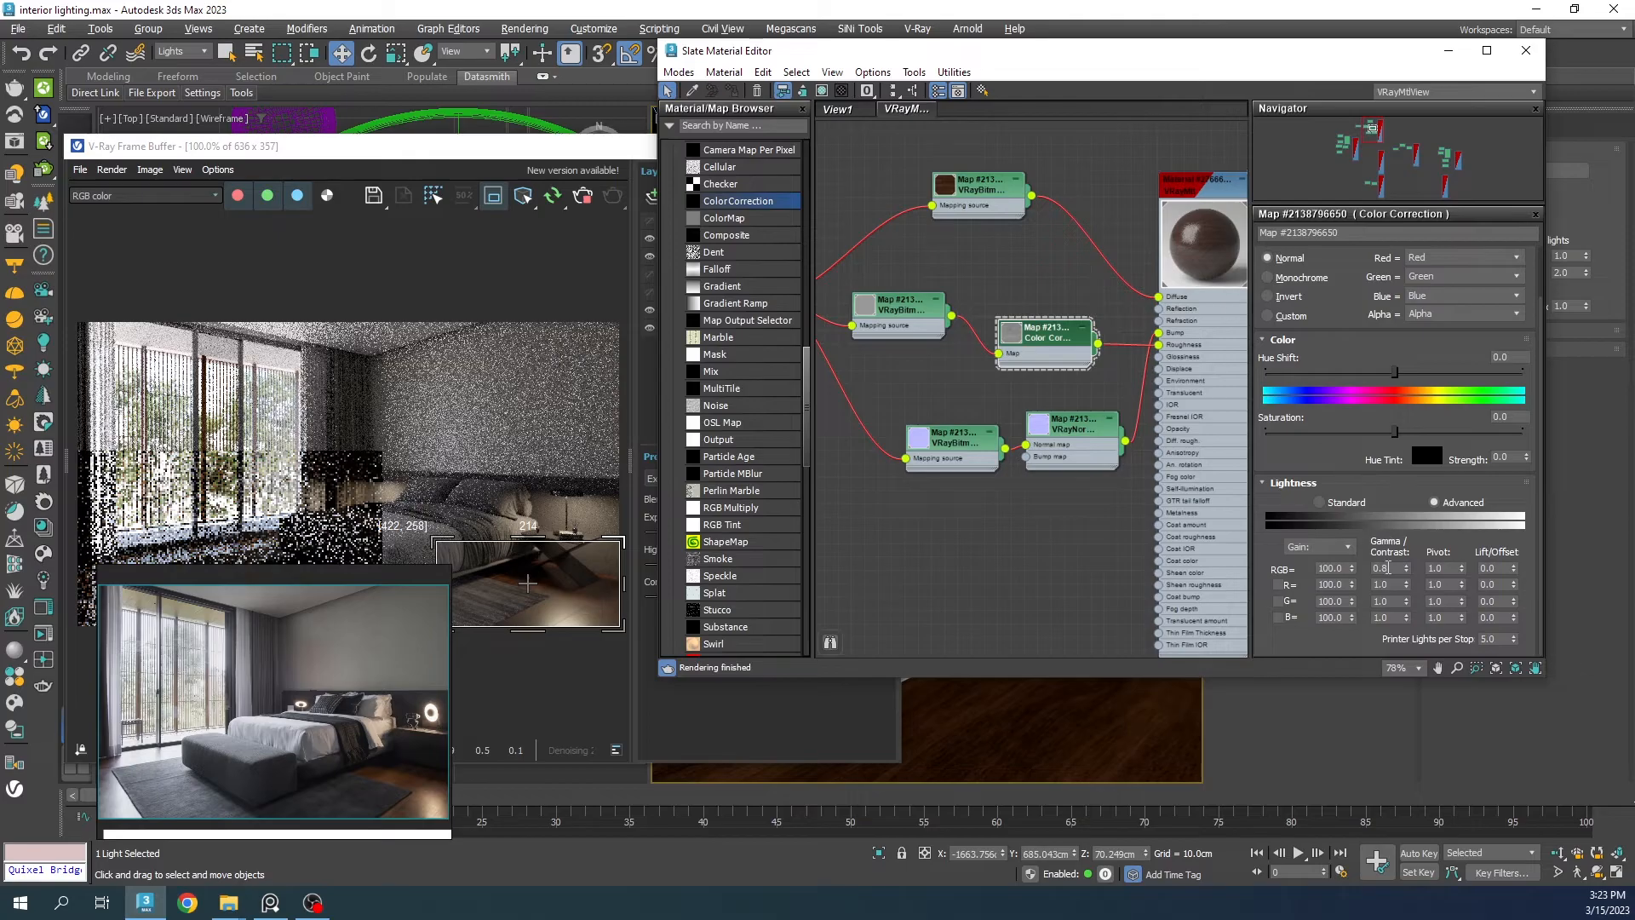
double_click(1389, 569)
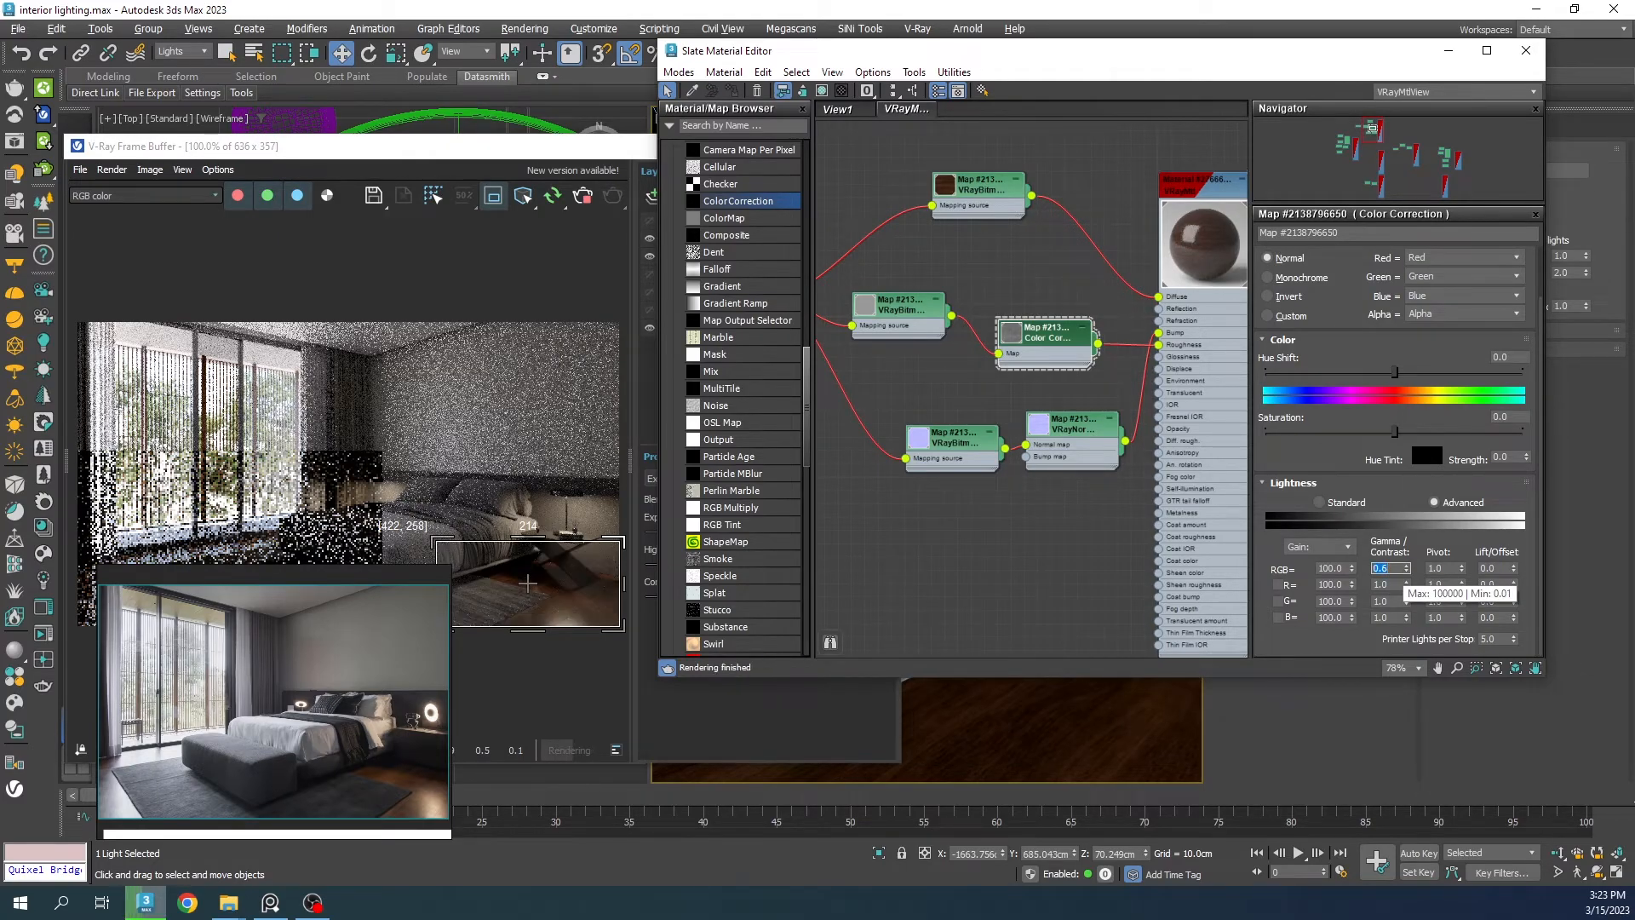
type("7")
key("Return")
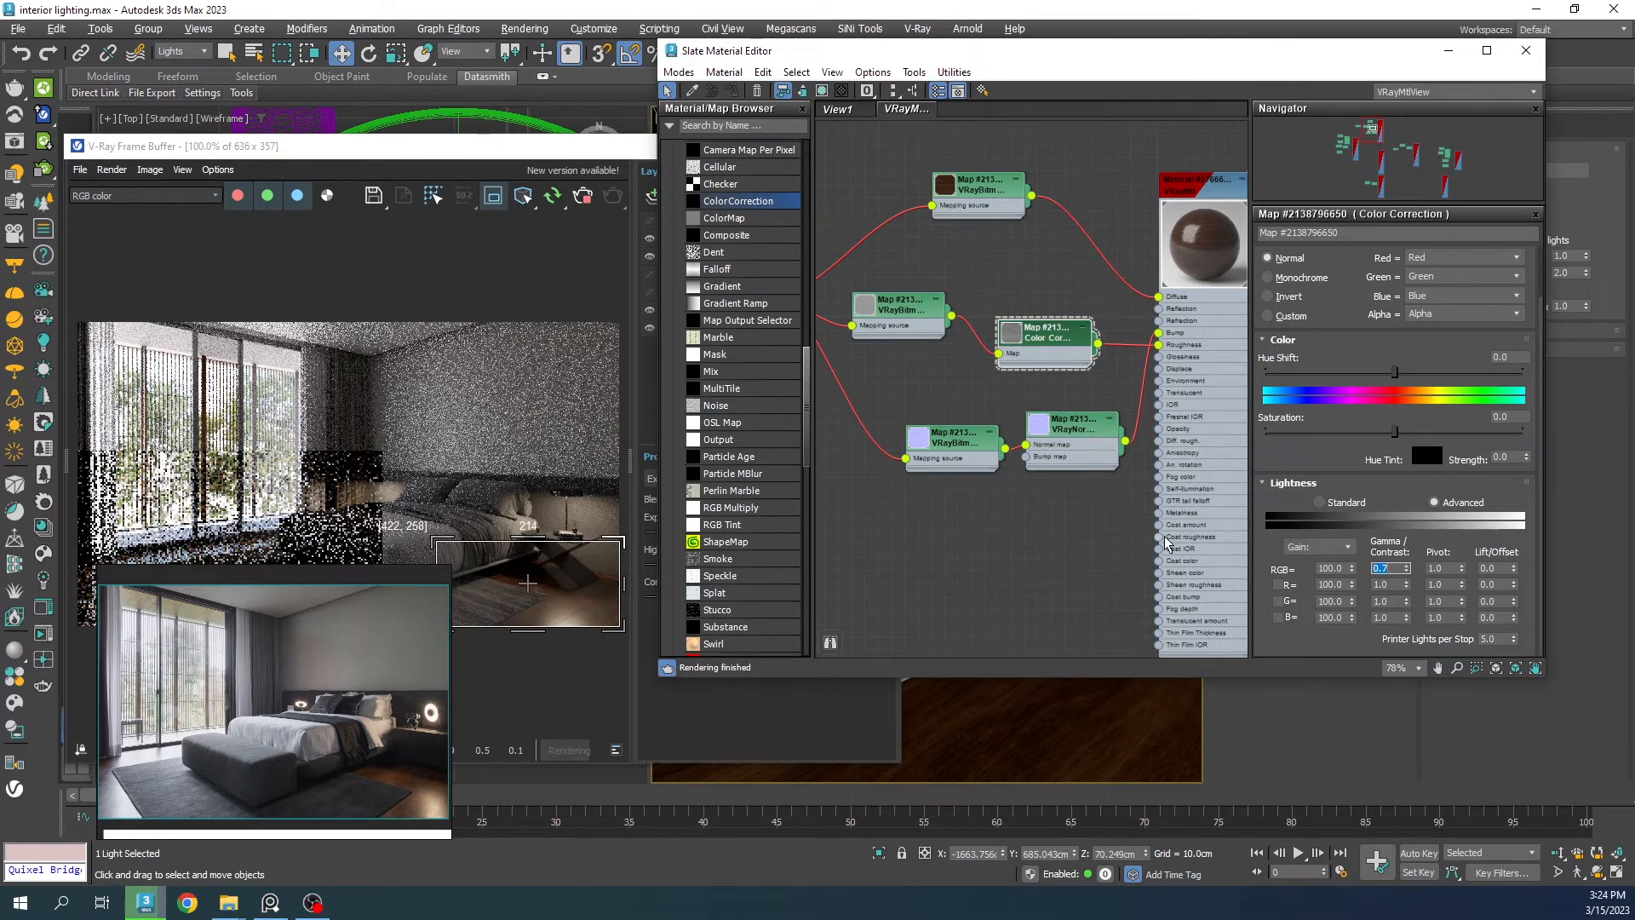
Step: Raise the near lamp disc light's Affect specular value to 3 and check the floor reflection in the render
left_click_drag(1125, 53, 981, 52)
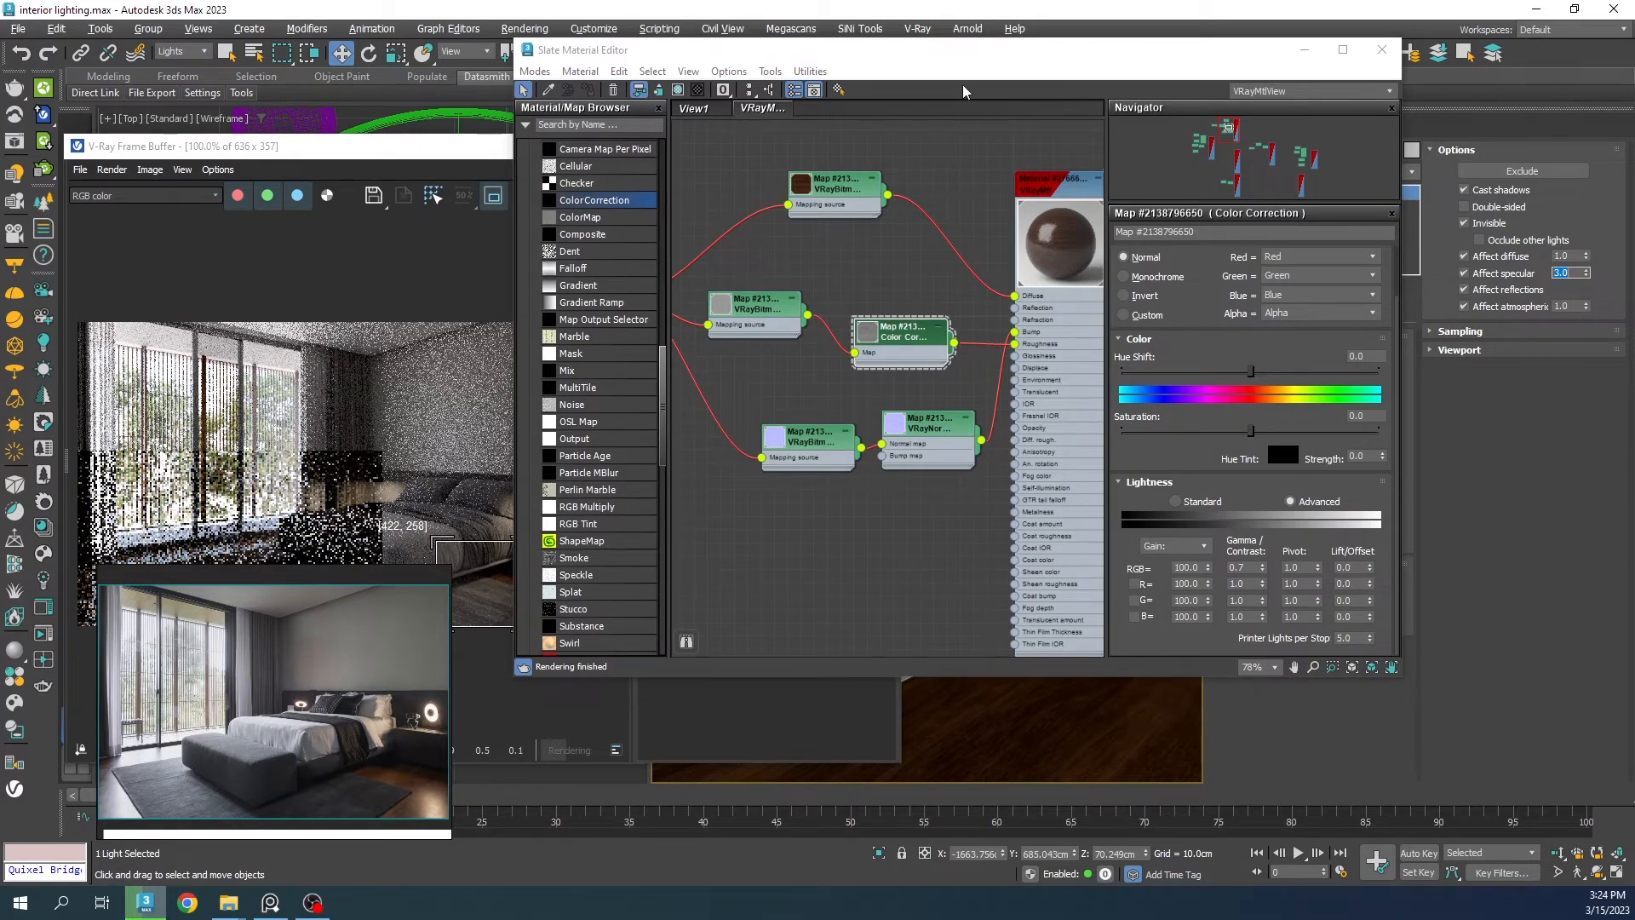
left_click_drag(875, 55, 1104, 72)
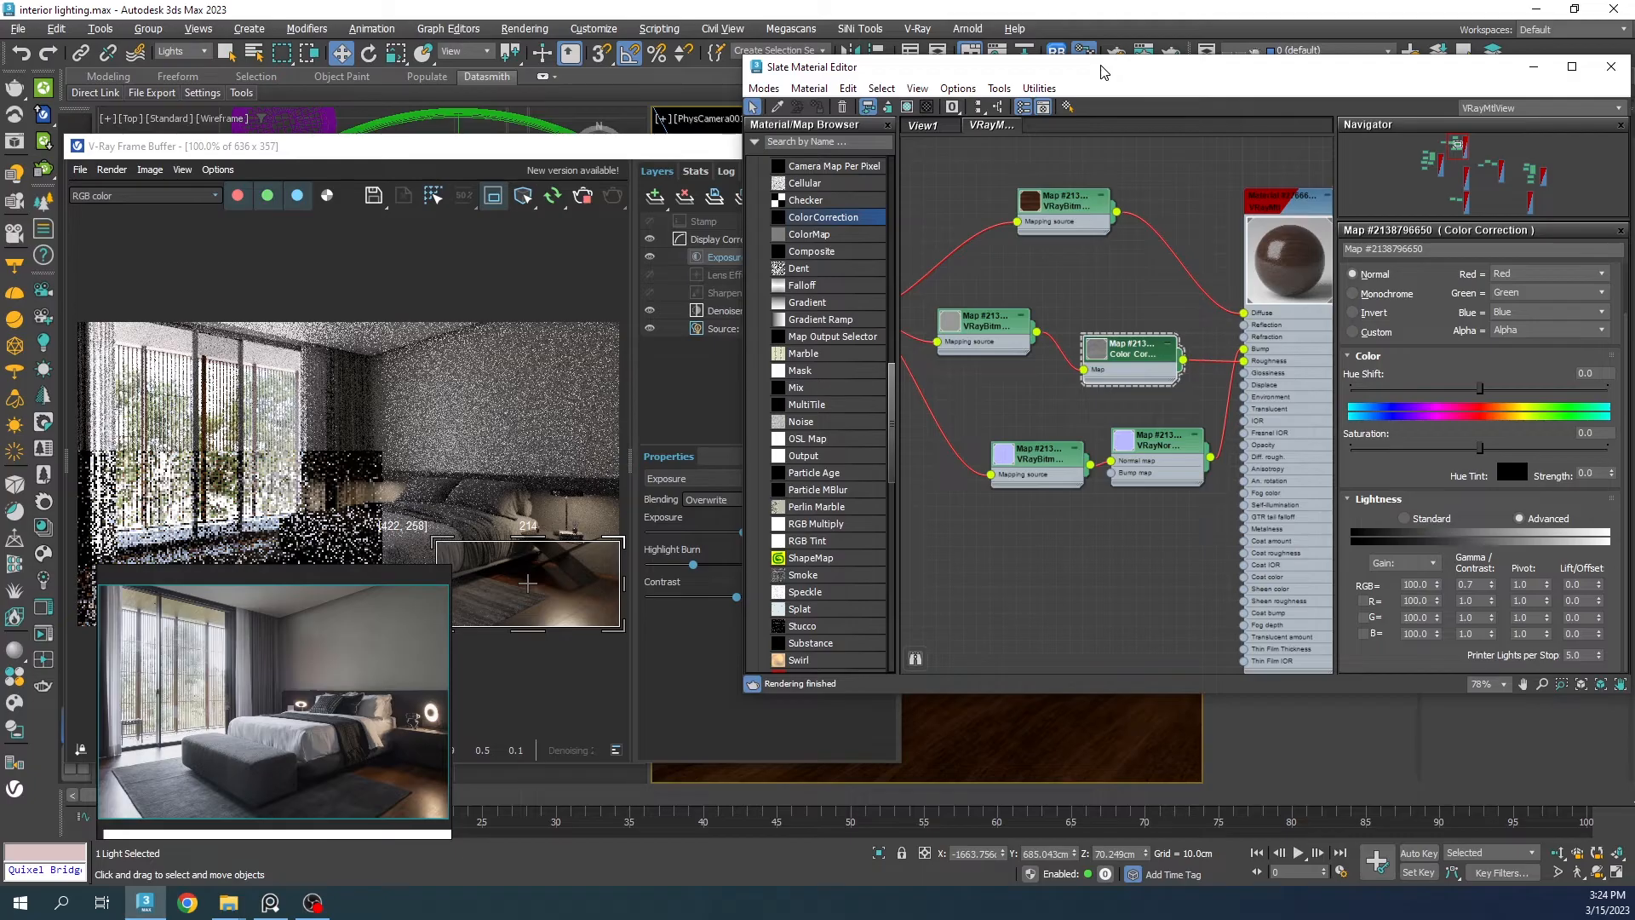
Step: Turn off the render region and inspect the window area and the balcony ceiling outside in the full-frame render
left_click_drag(1103, 72, 1081, 82)
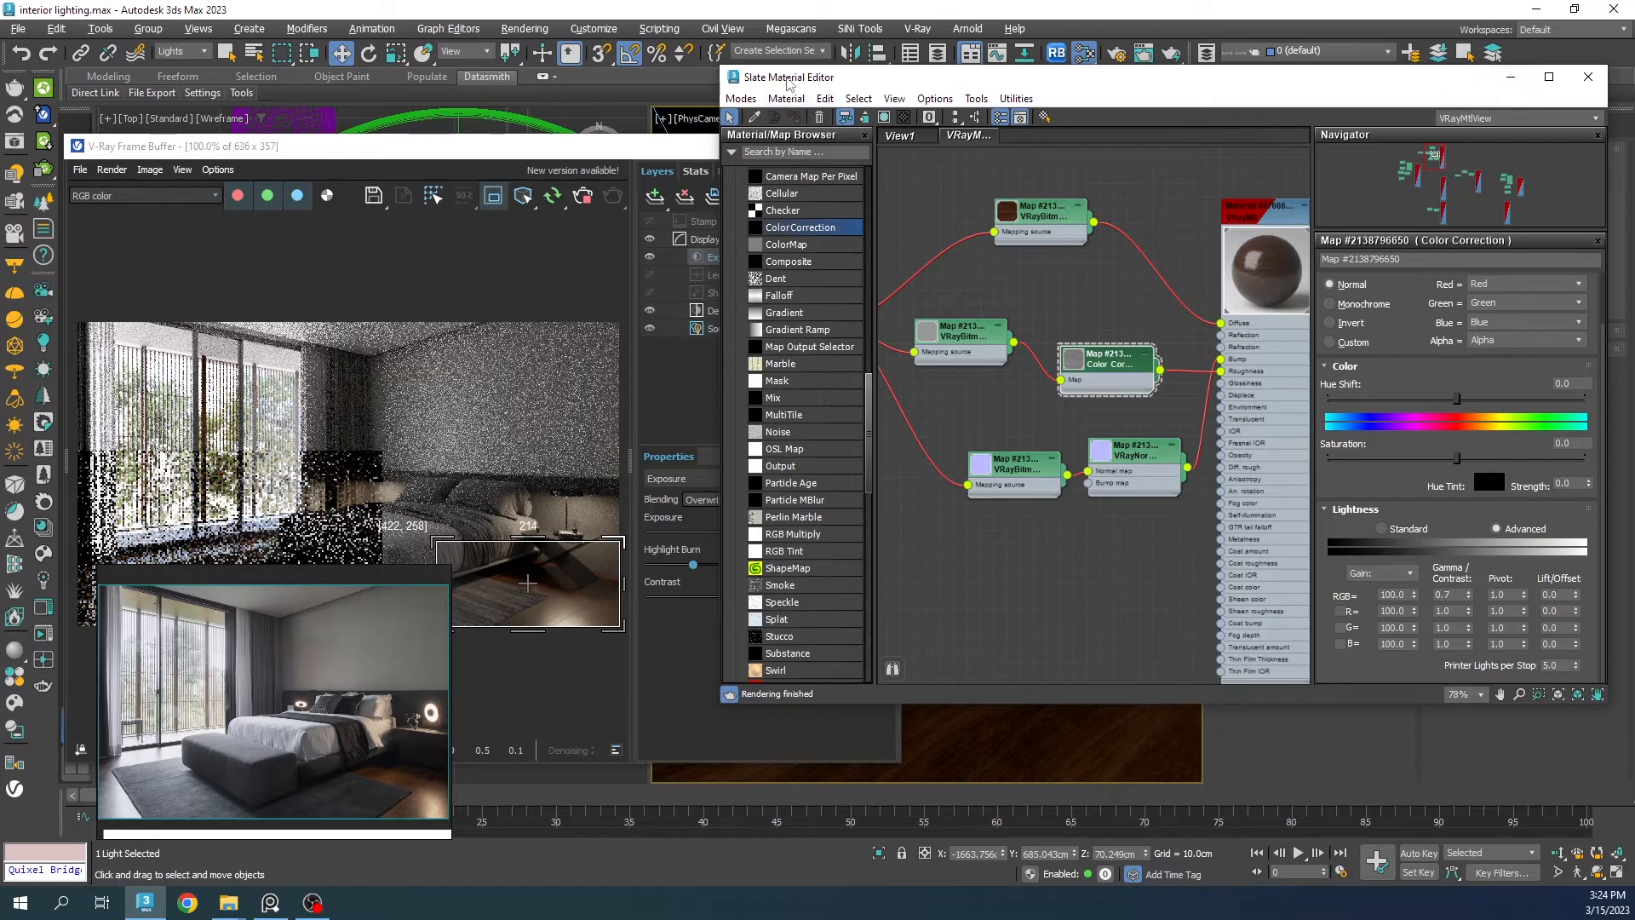
left_click_drag(777, 84, 1119, 126)
left_click(1384, 107)
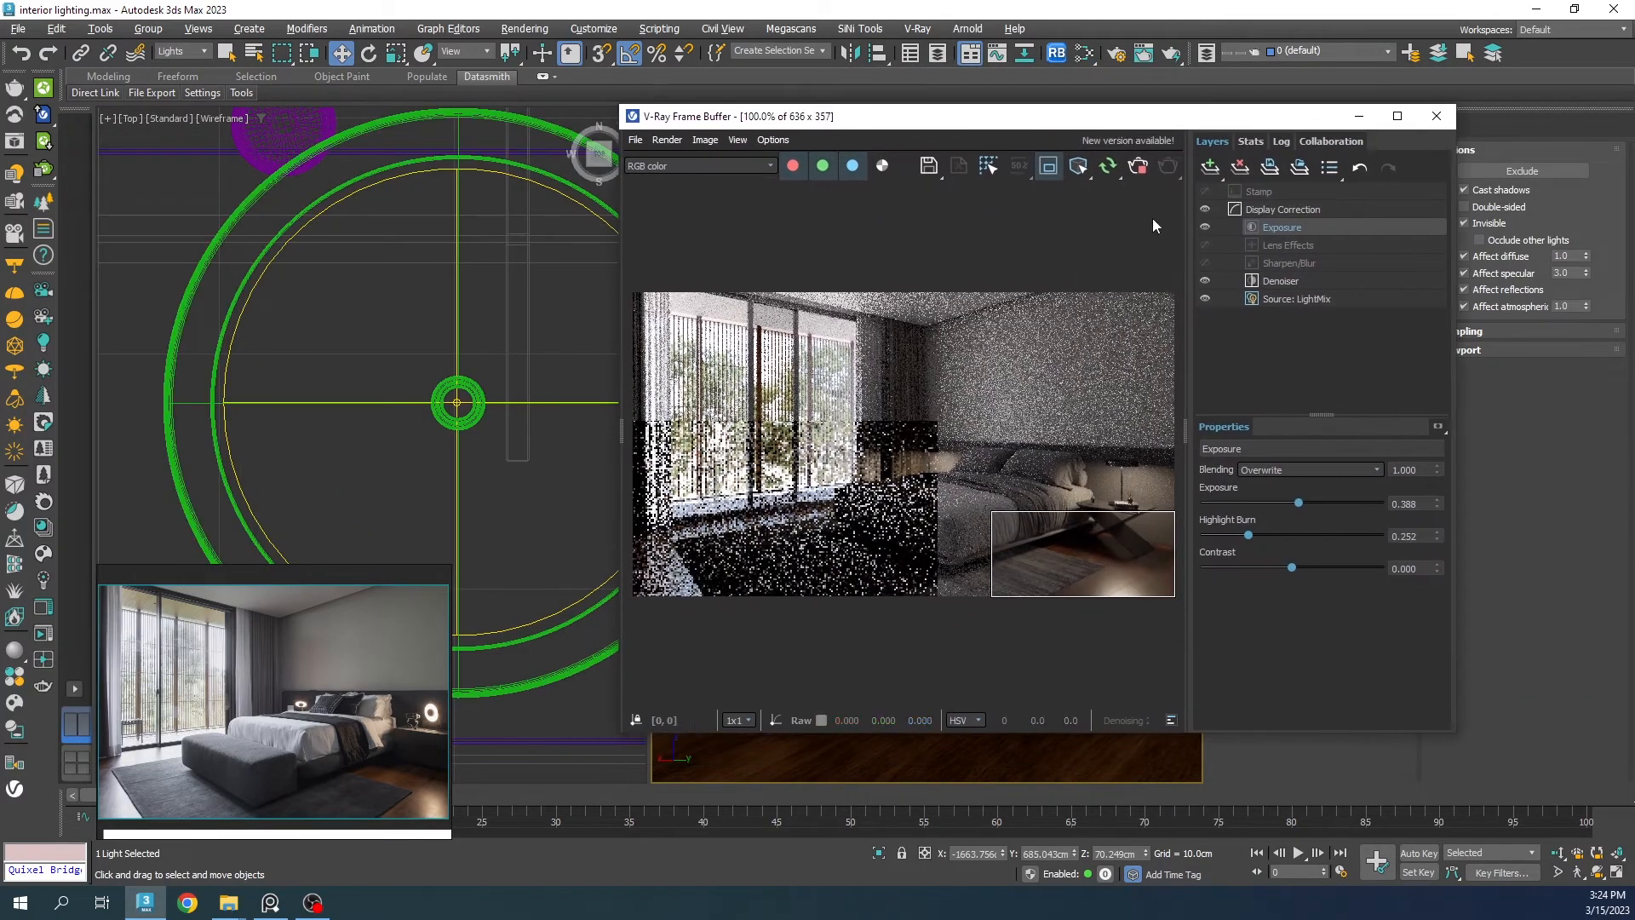
left_click(1047, 166)
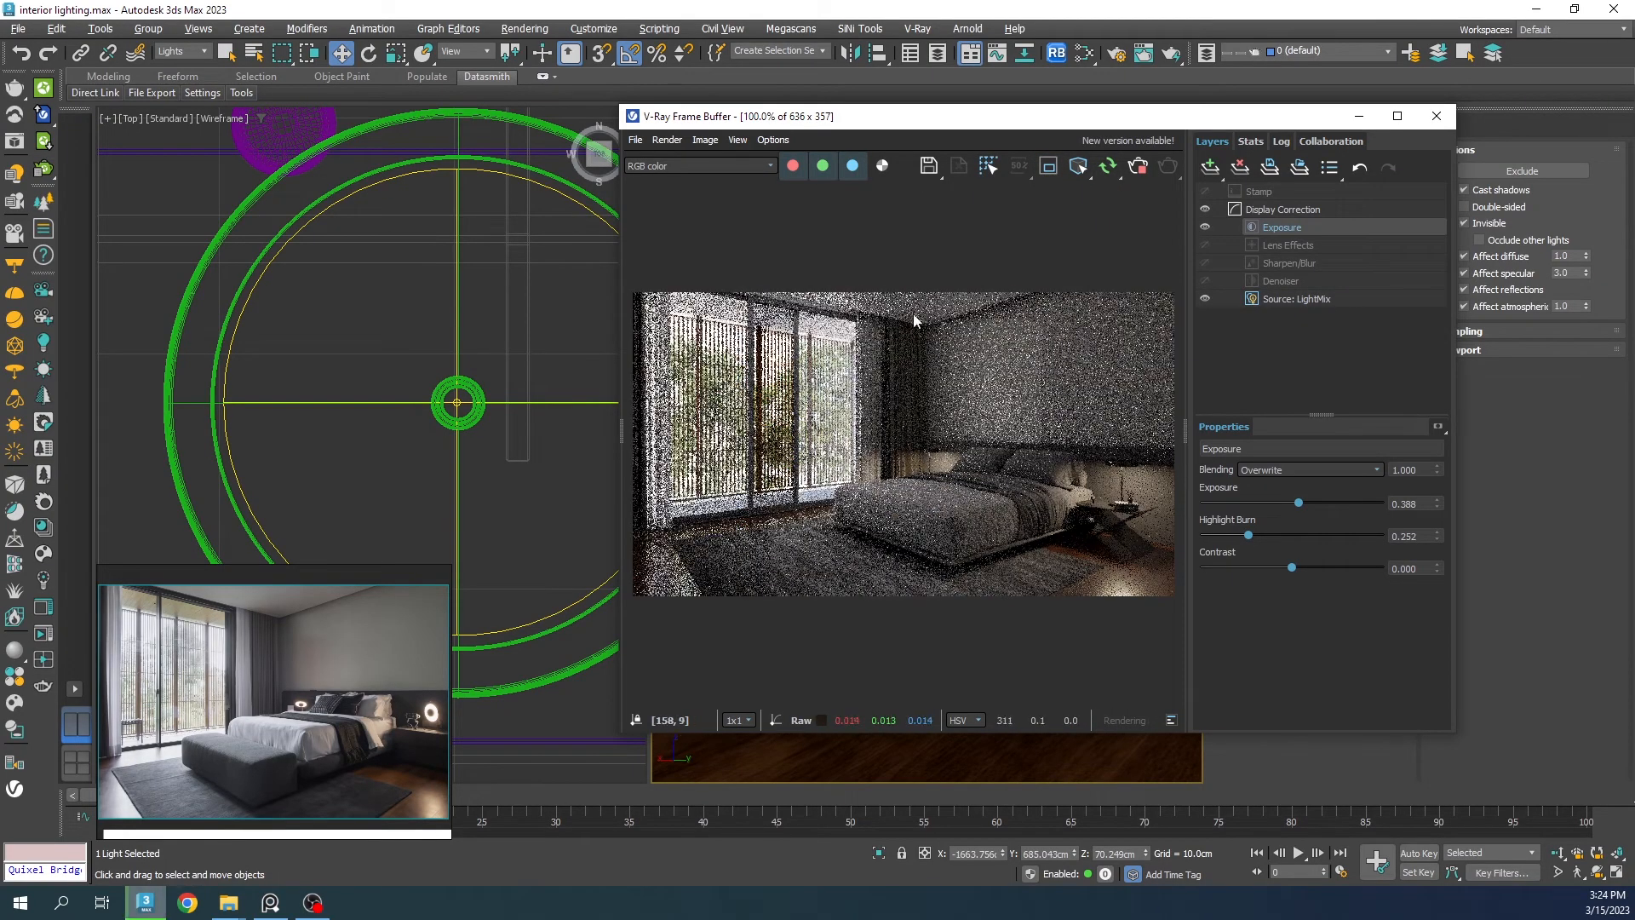
scroll(732, 329, "up", 1)
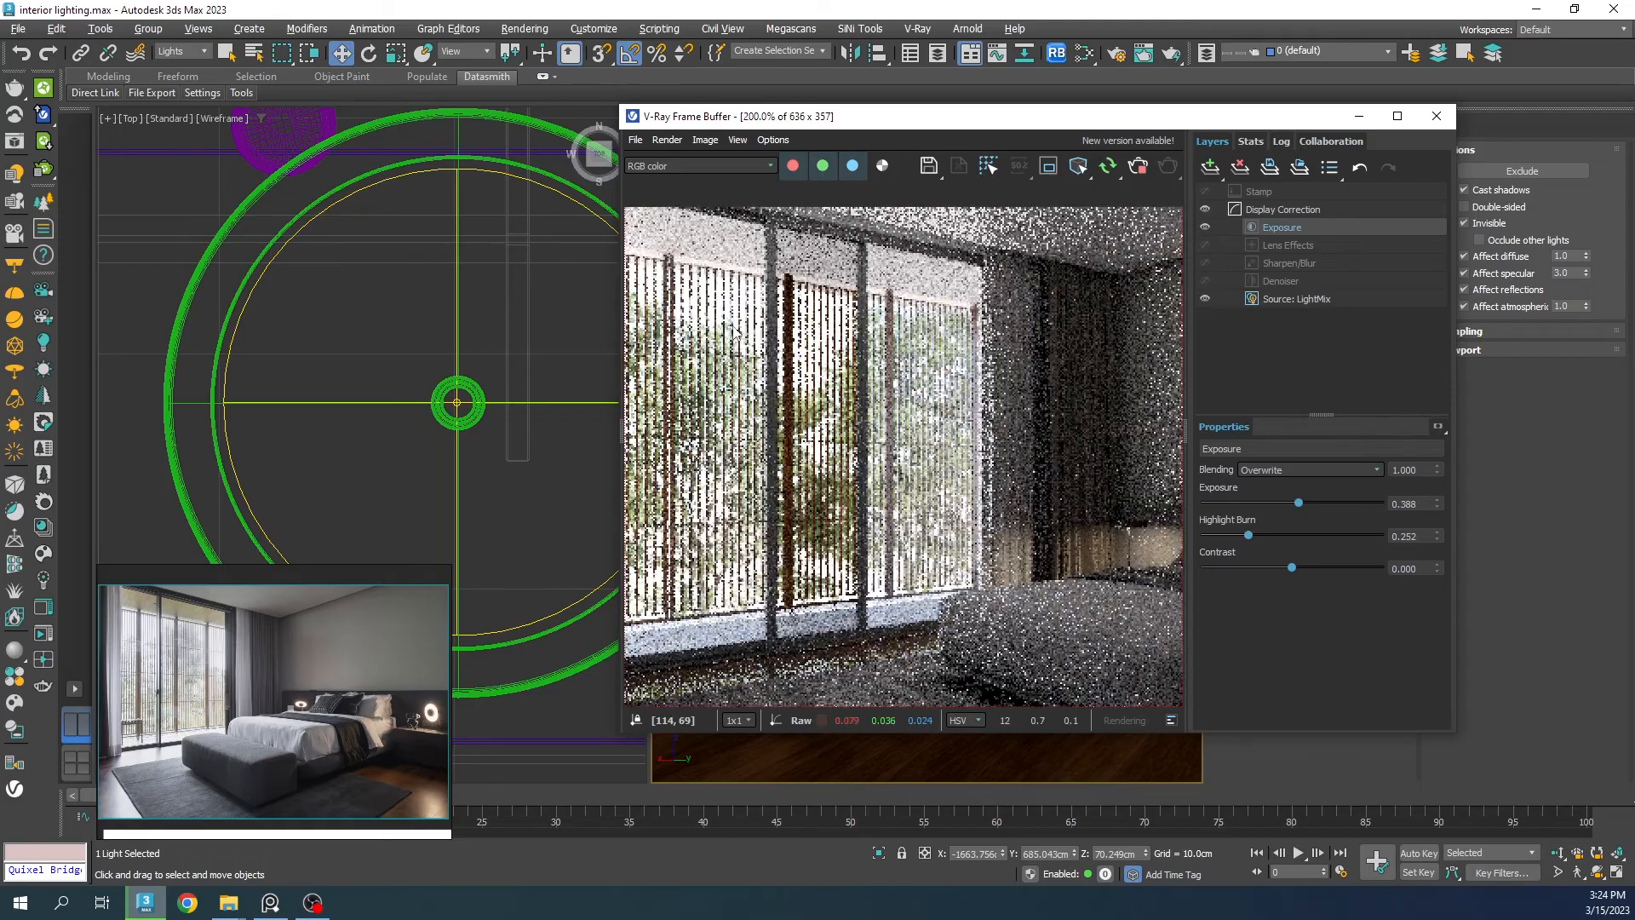
middle_click_drag(733, 328, 877, 386)
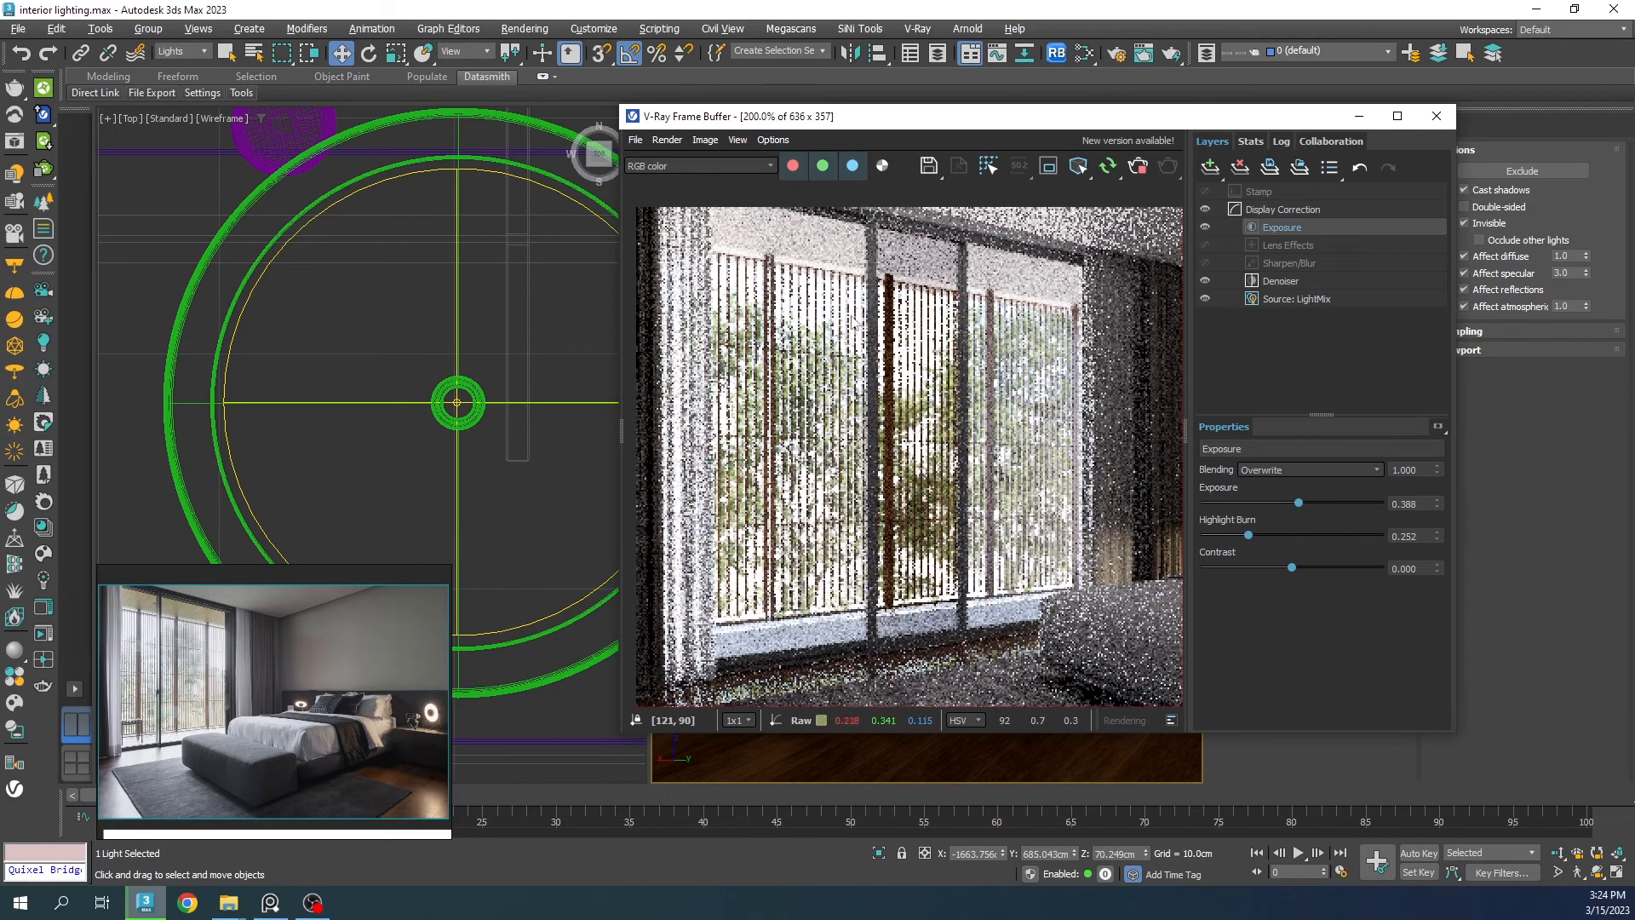
Step: Open selection to all object types and select the planked balcony ceiling outside the windows in a perspective view
left_click_drag(823, 120, 983, 371)
scroll(528, 247, "down", 2)
scroll(528, 247, "down", 2)
key("p")
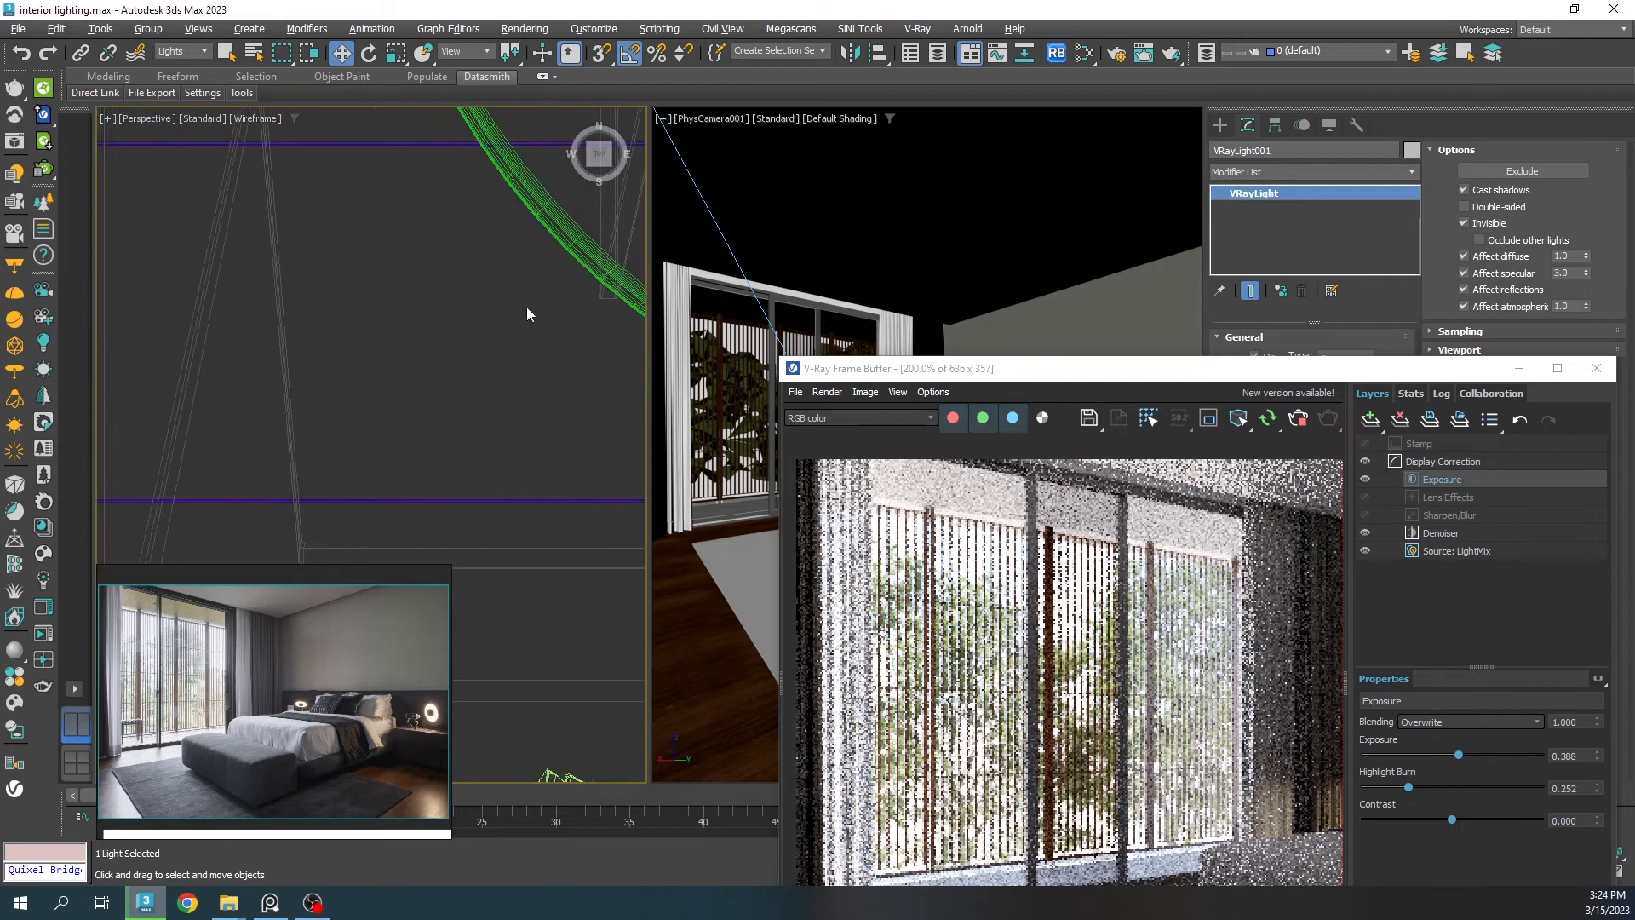
key("z")
scroll(527, 420, "down", 7)
middle_click_drag(448, 382, 425, 230, "alt")
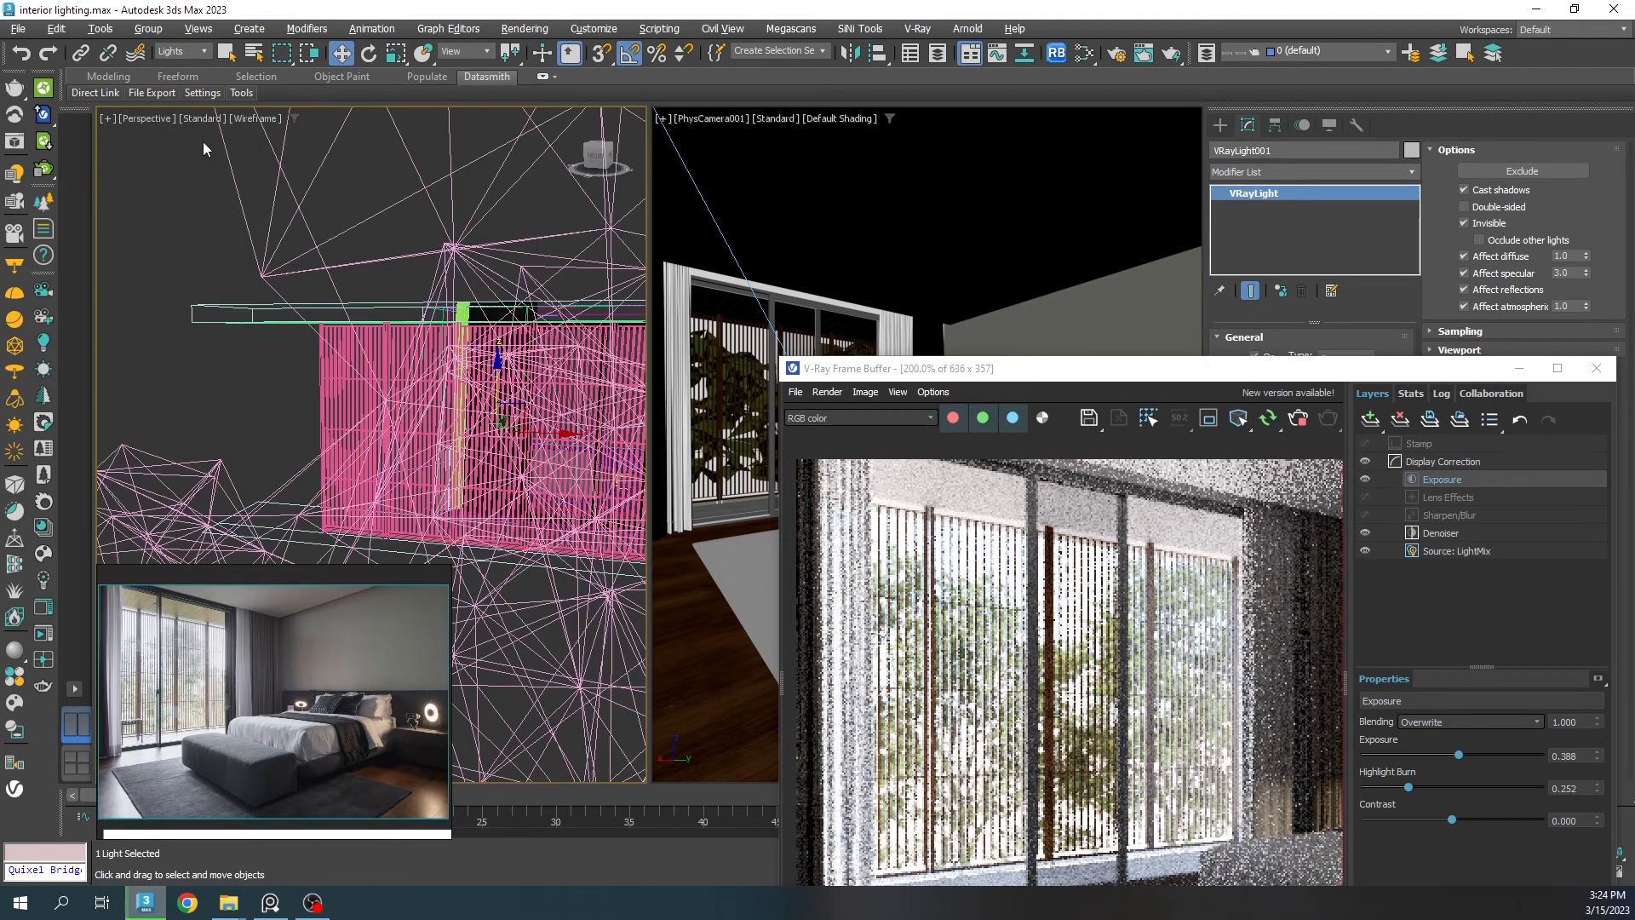
left_click(170, 54)
left_click(170, 68)
middle_click_drag(381, 343, 292, 311, "alt")
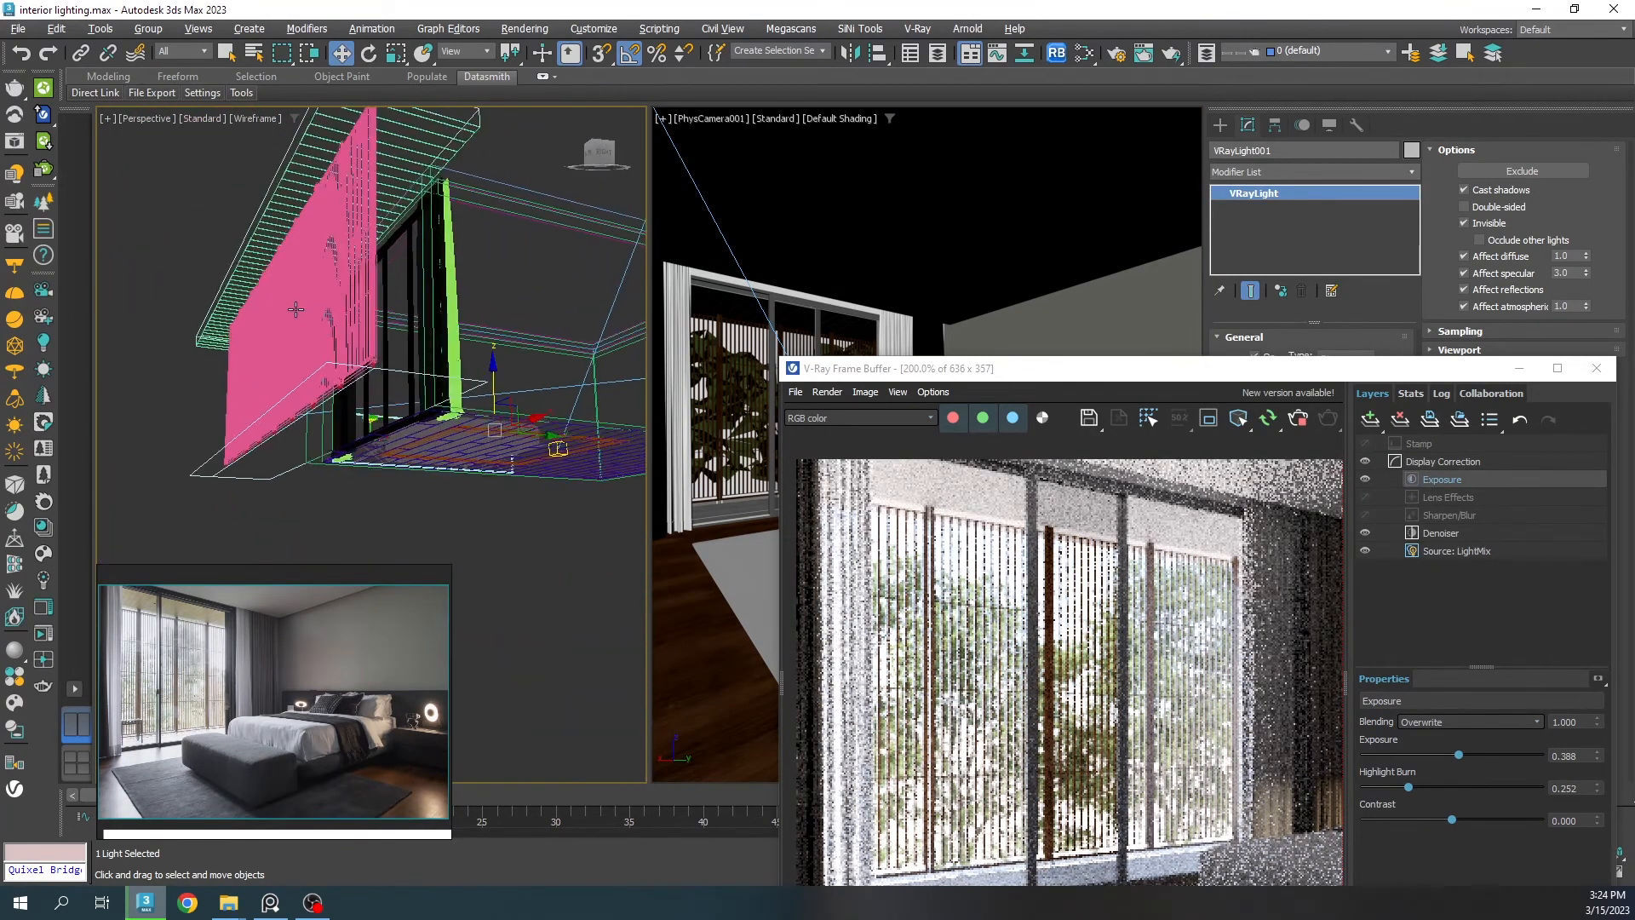
scroll(243, 245, "up", 3)
scroll(290, 254, "up", 2)
scroll(291, 256, "down", 2)
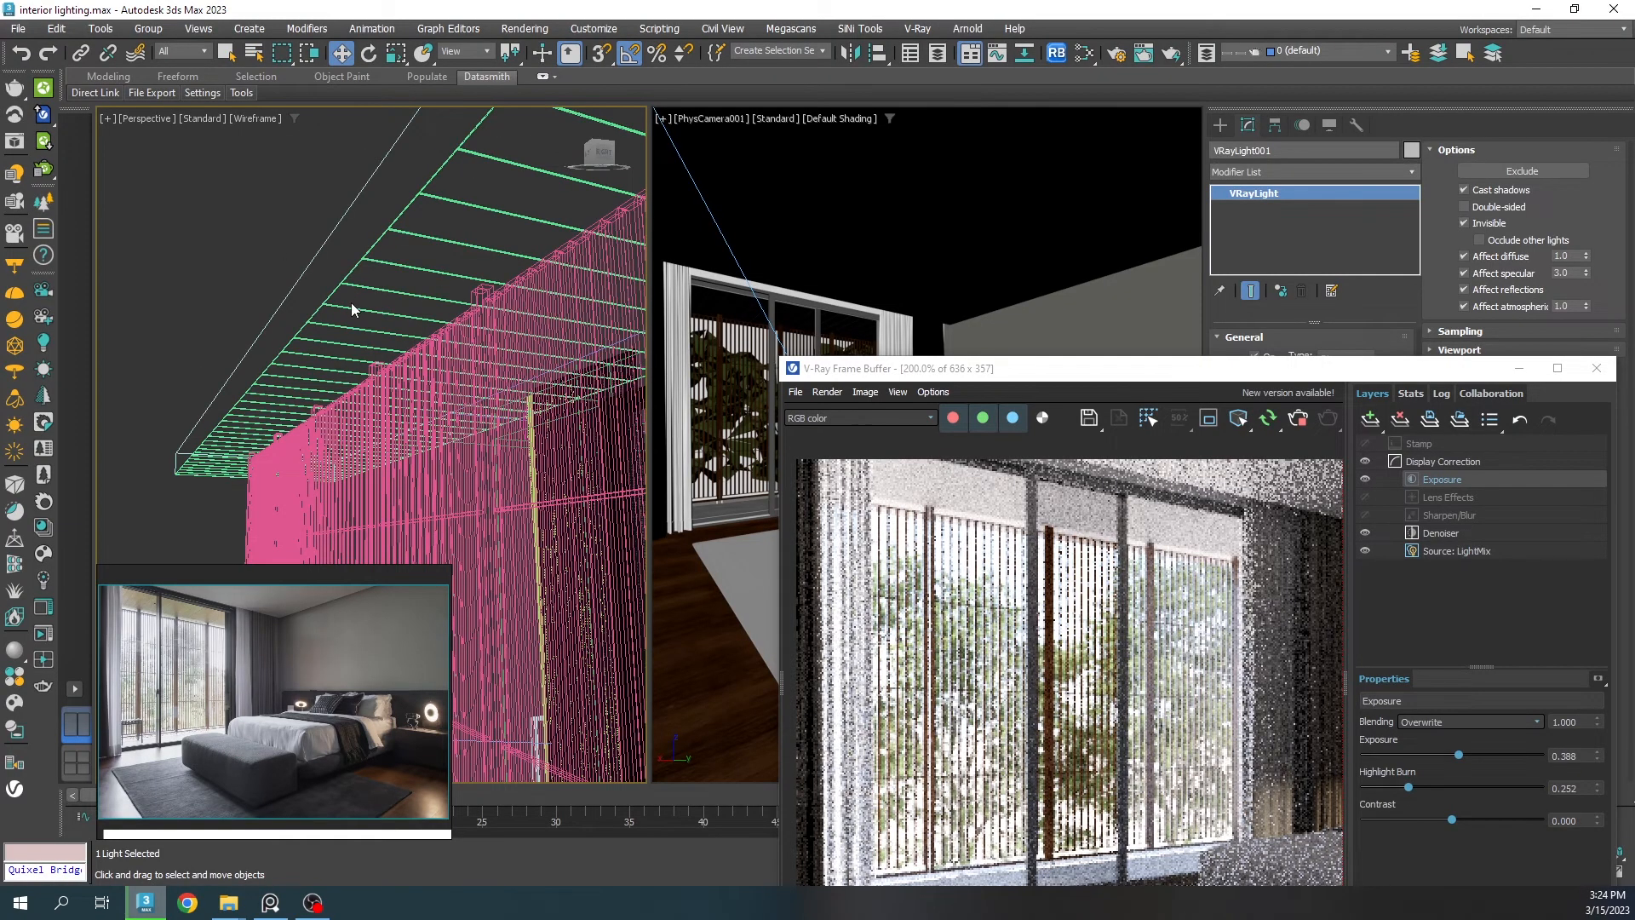
left_click(351, 303)
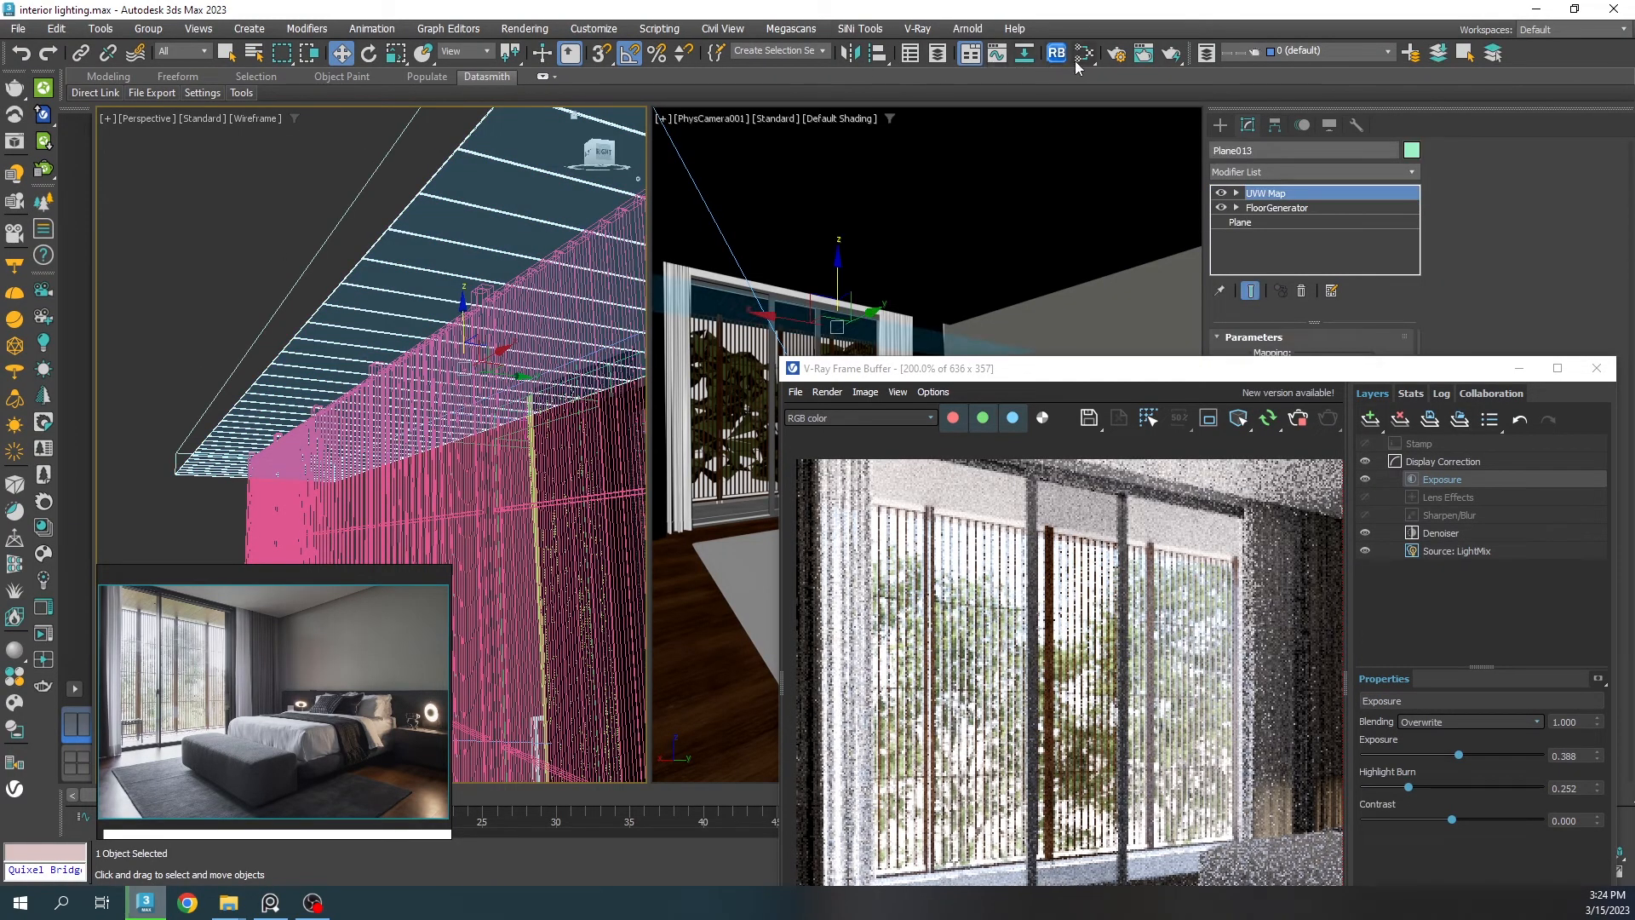
Step: Assign the existing light wood VRayMtl to the balcony ceiling and check it in a render region over the upper windows
left_click(1209, 418)
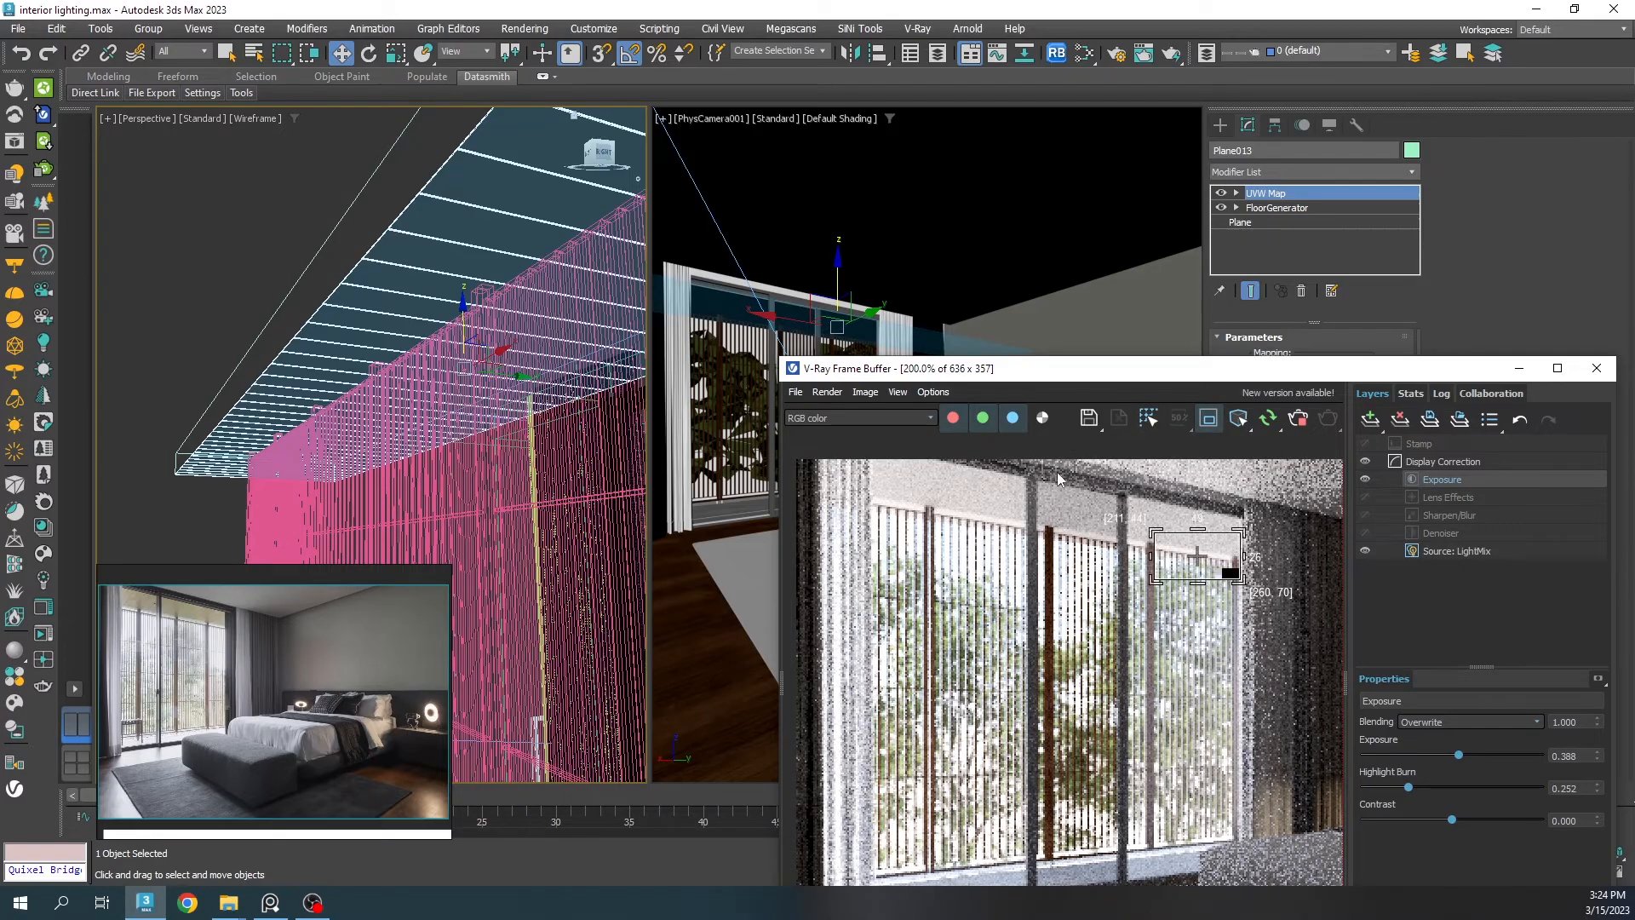
left_click(1085, 53)
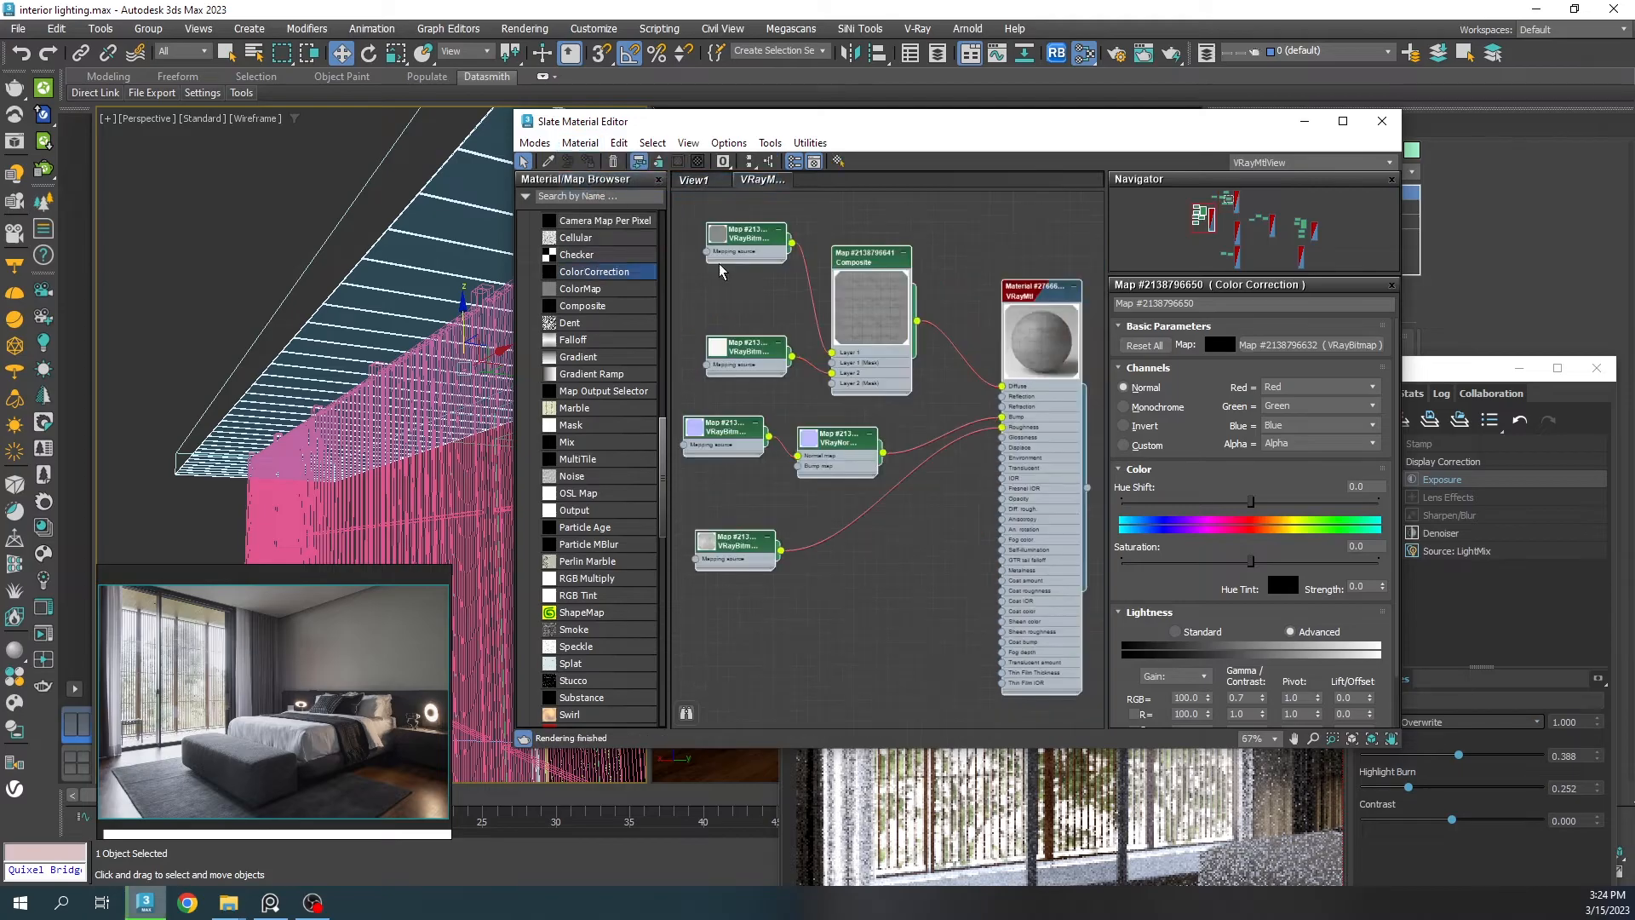
left_click(466, 203)
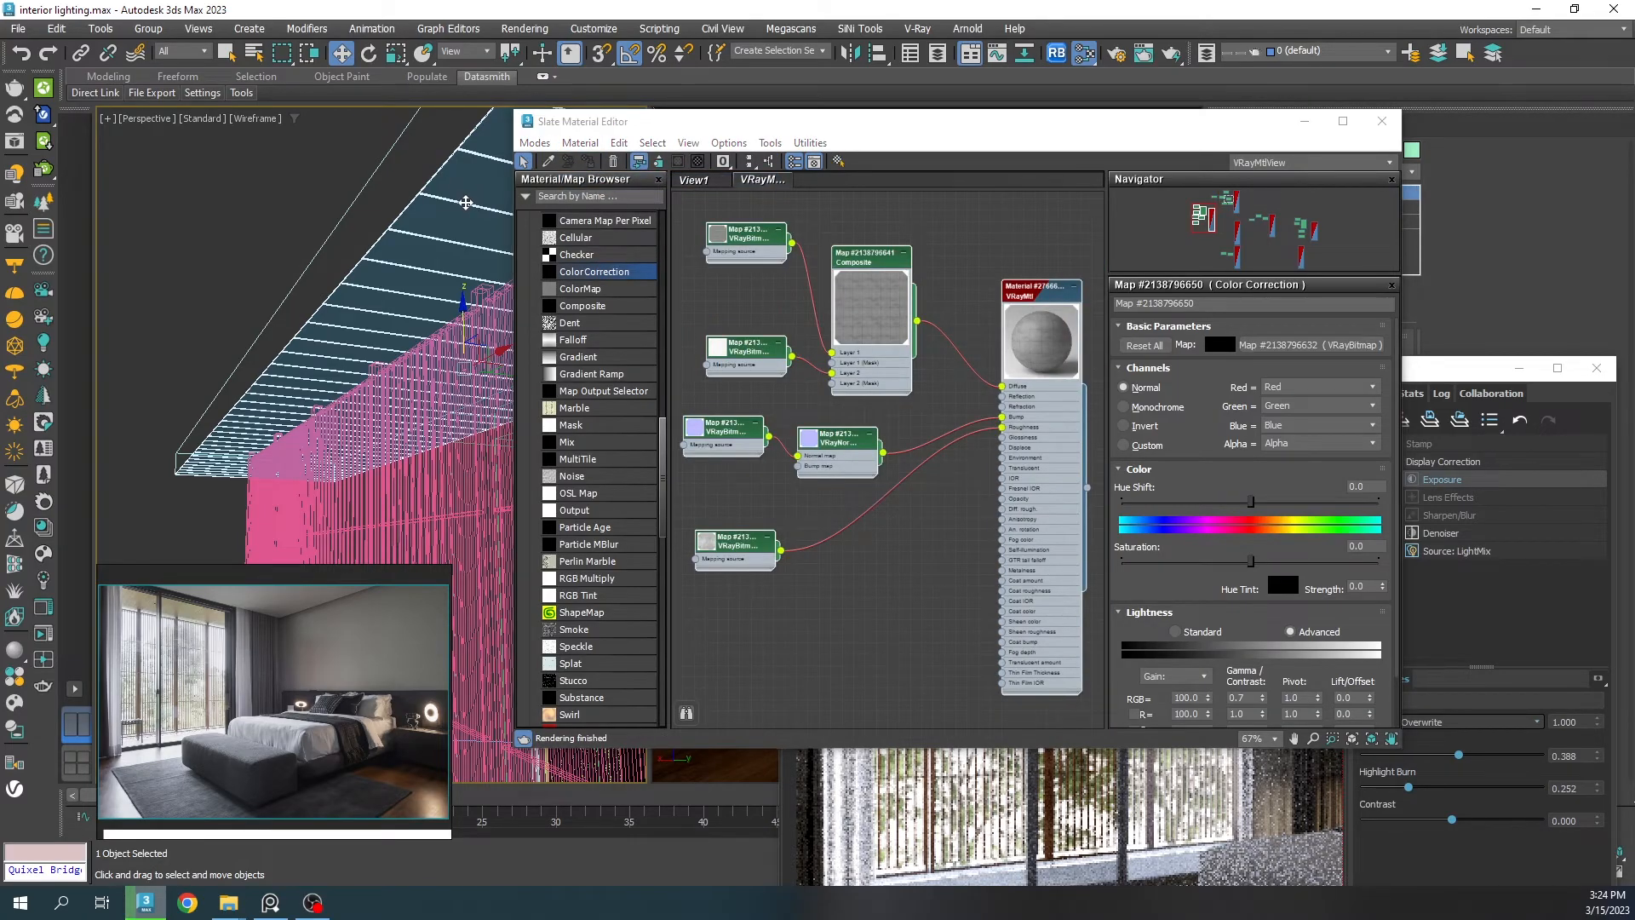
scroll(976, 384, "down", 7)
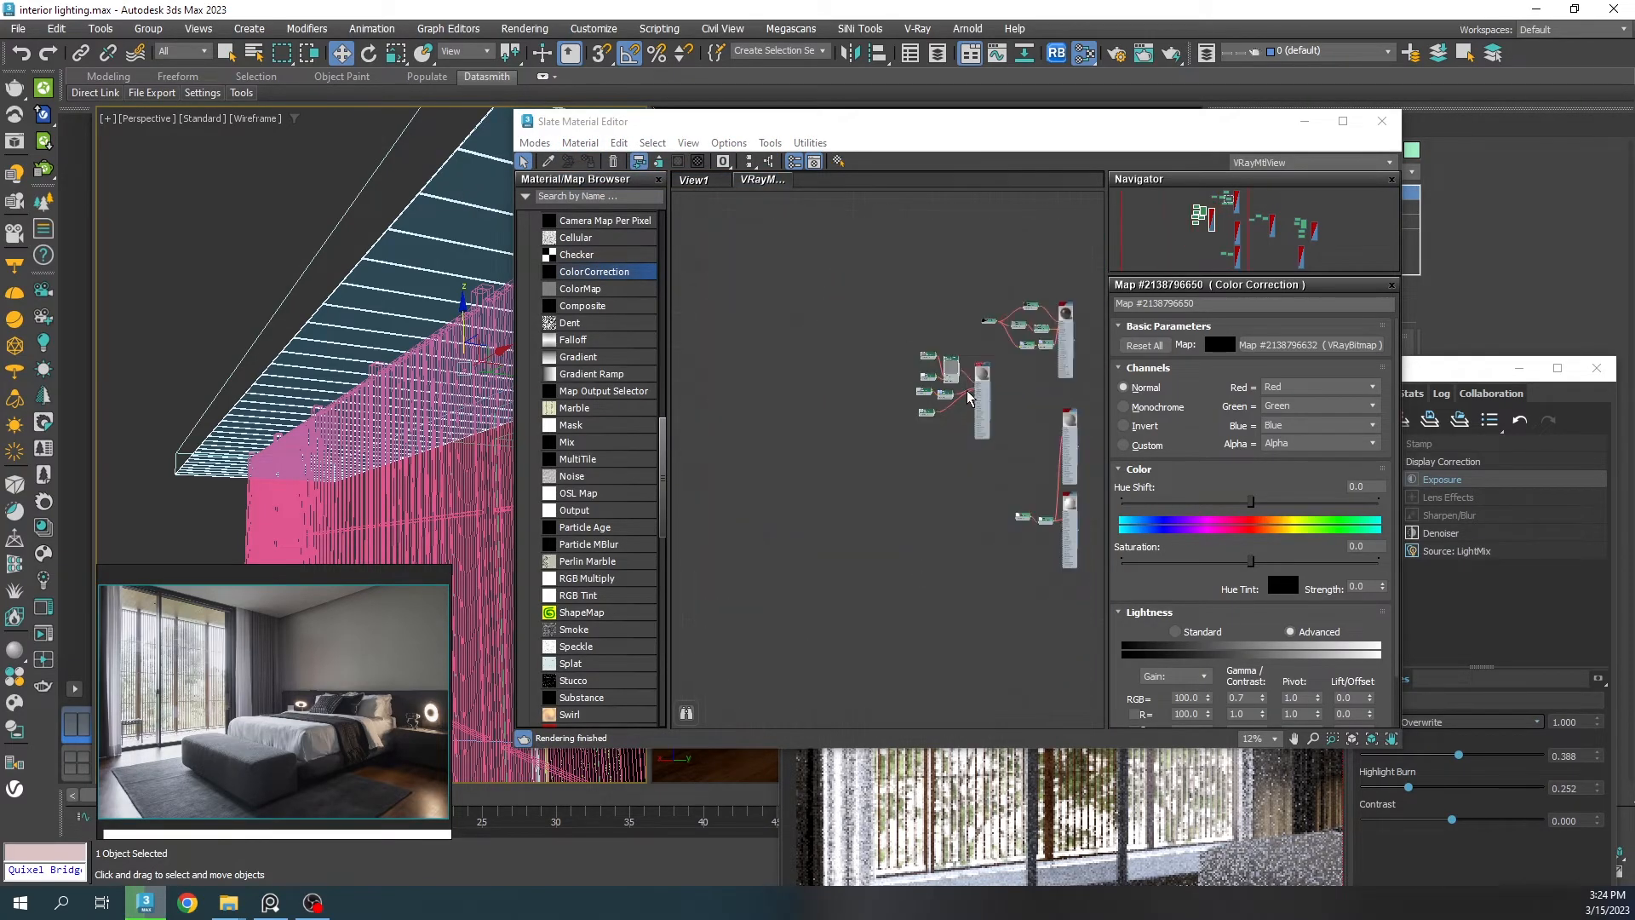
middle_click_drag(999, 402, 831, 375)
scroll(1039, 399, "up", 7)
double_click(945, 346)
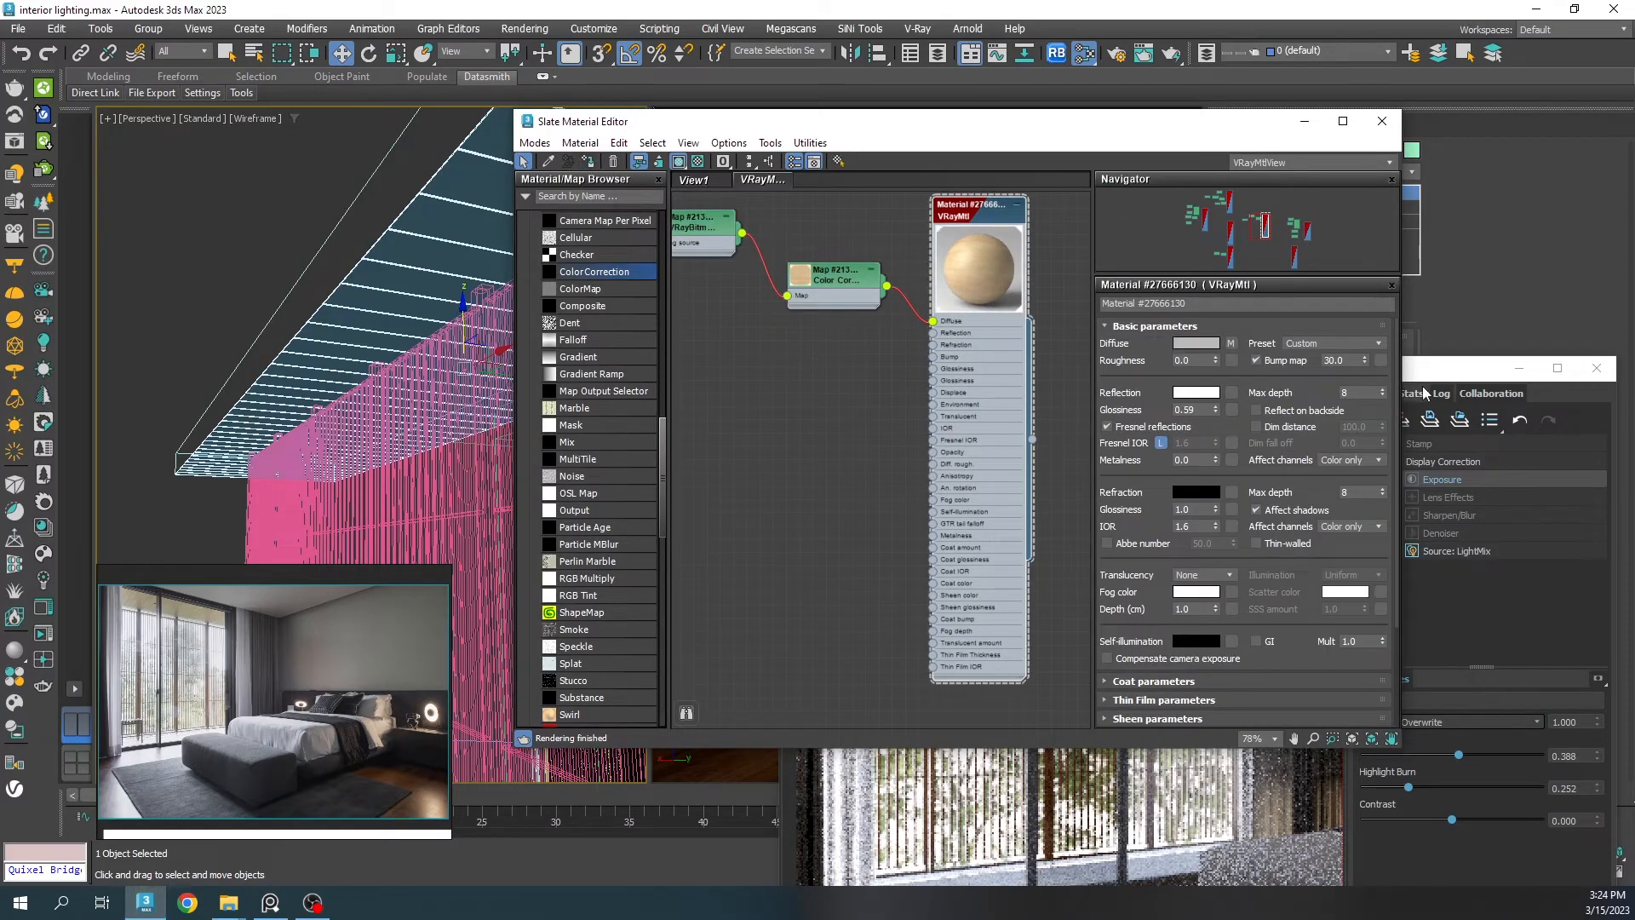
left_click(1457, 368)
left_click_drag(1457, 368, 1327, 283)
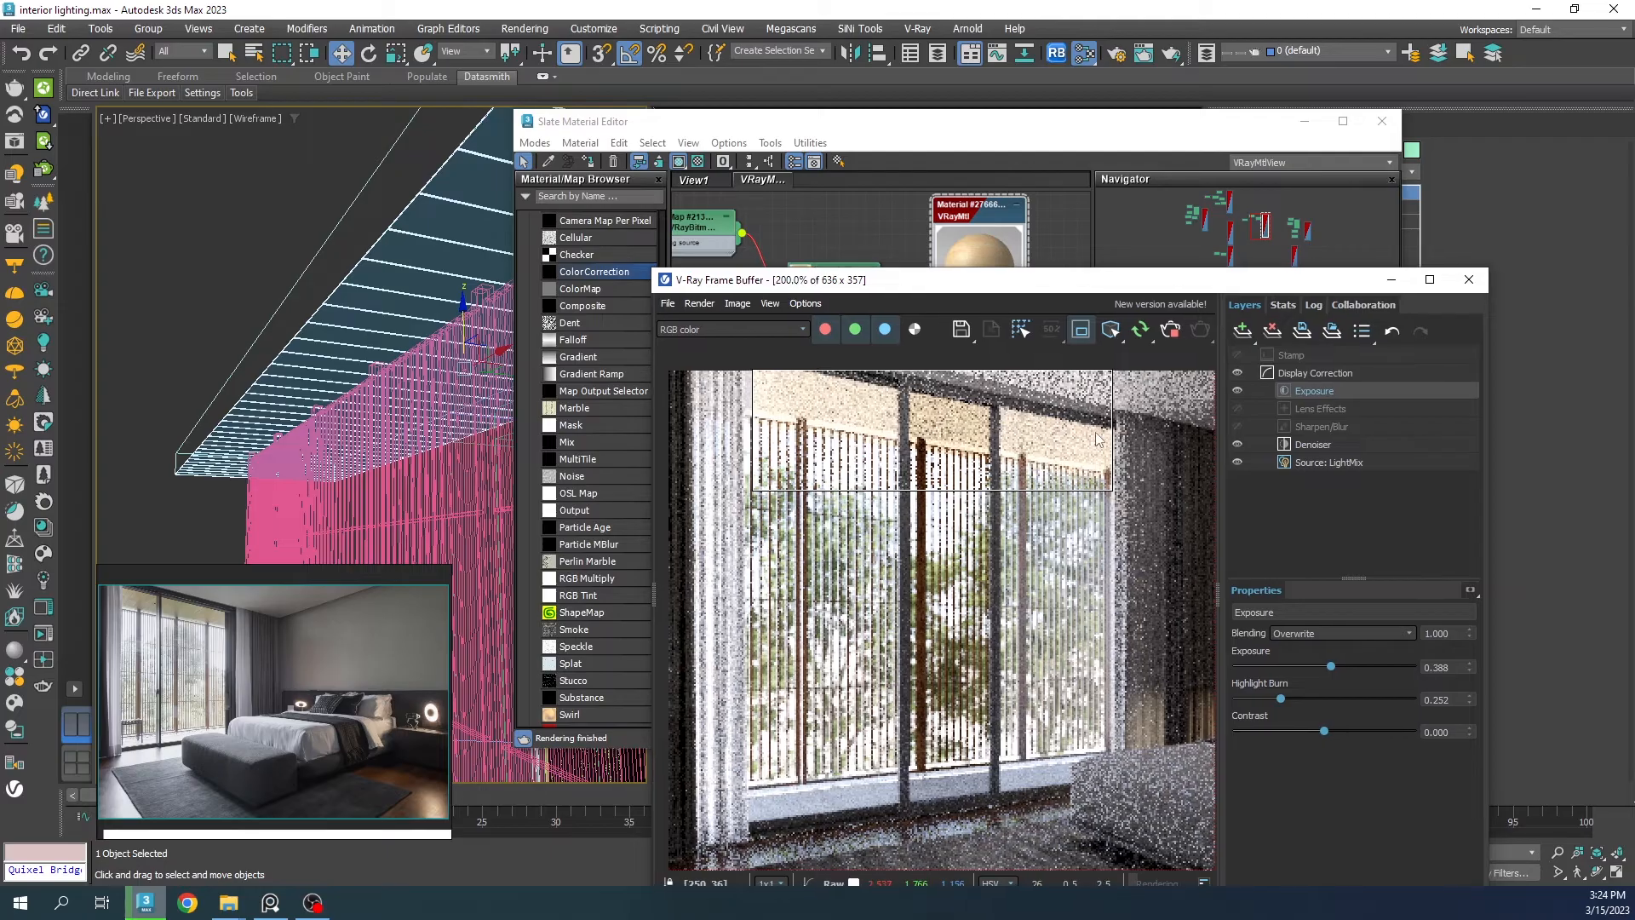
scroll(937, 481, "down", 1)
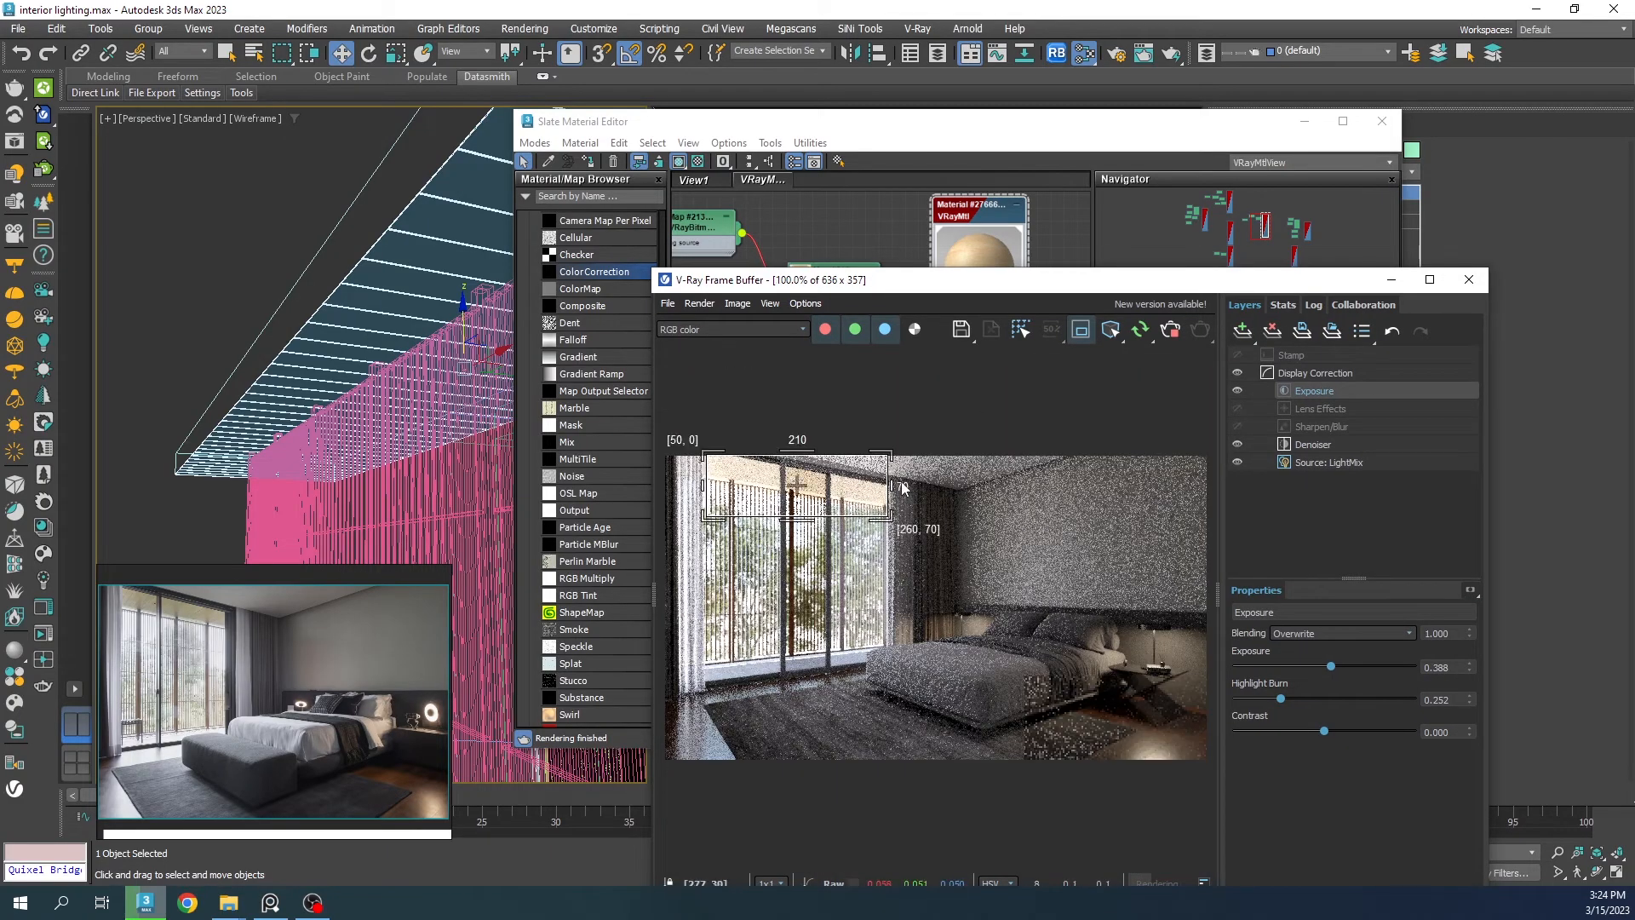
Step: In the wood's Color Correction, try RGB gamma/contrast 0.4, settle on 0.6, and lower saturation to about -67
left_click(1301, 125)
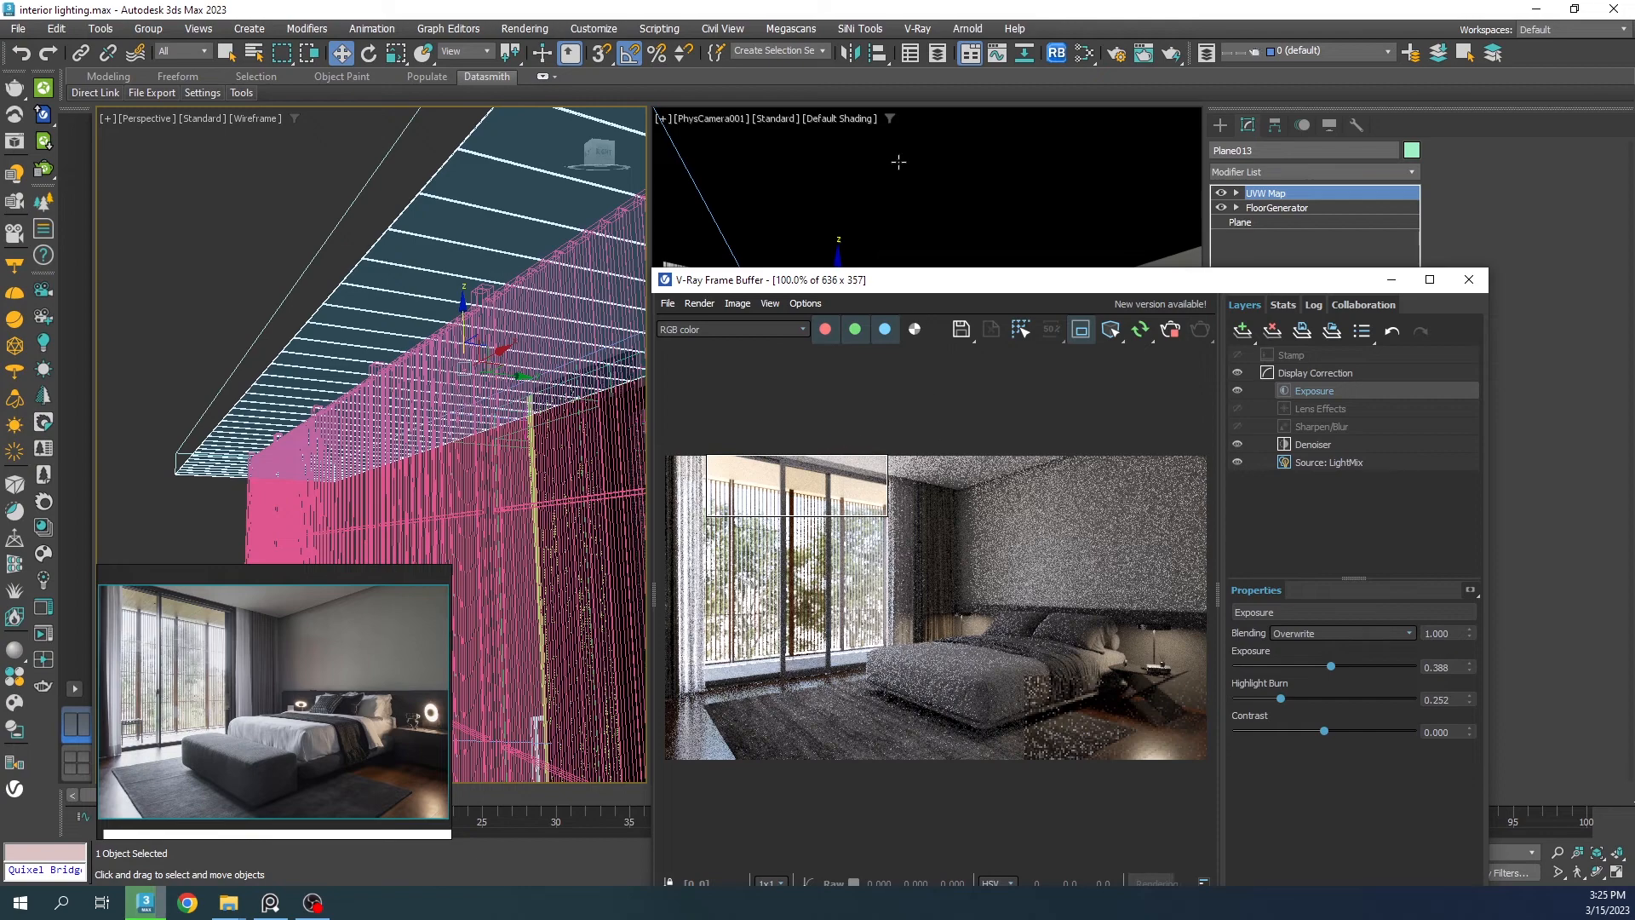
left_click(1082, 58)
left_click_drag(951, 126, 442, 47)
left_click_drag(920, 286, 1053, 289)
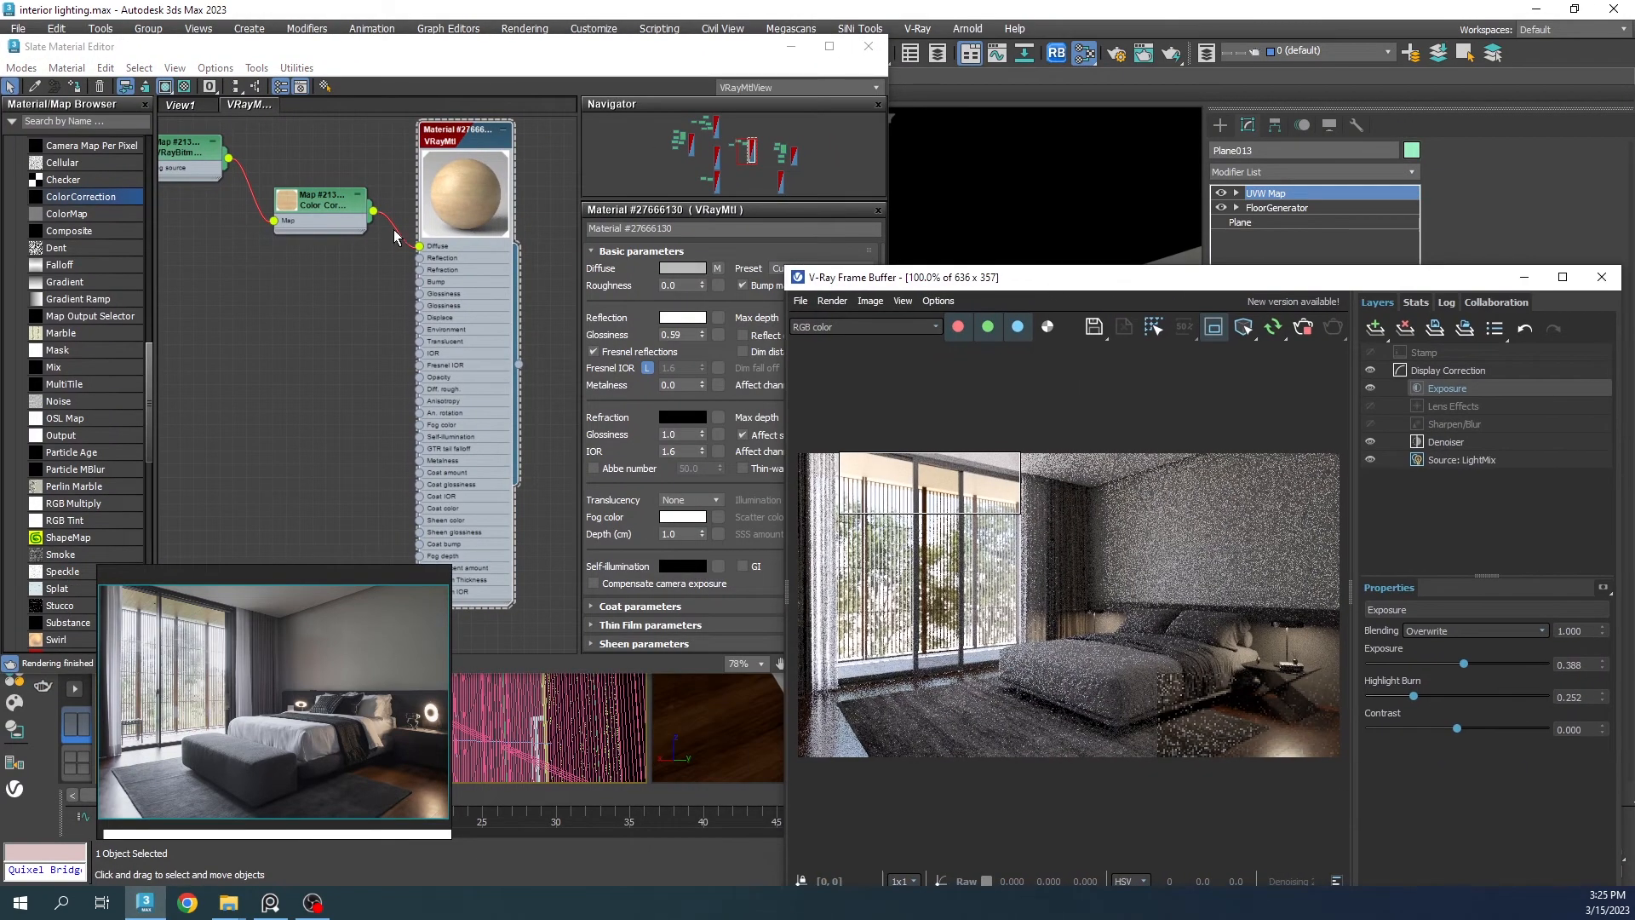
left_click_drag(631, 61, 541, 51)
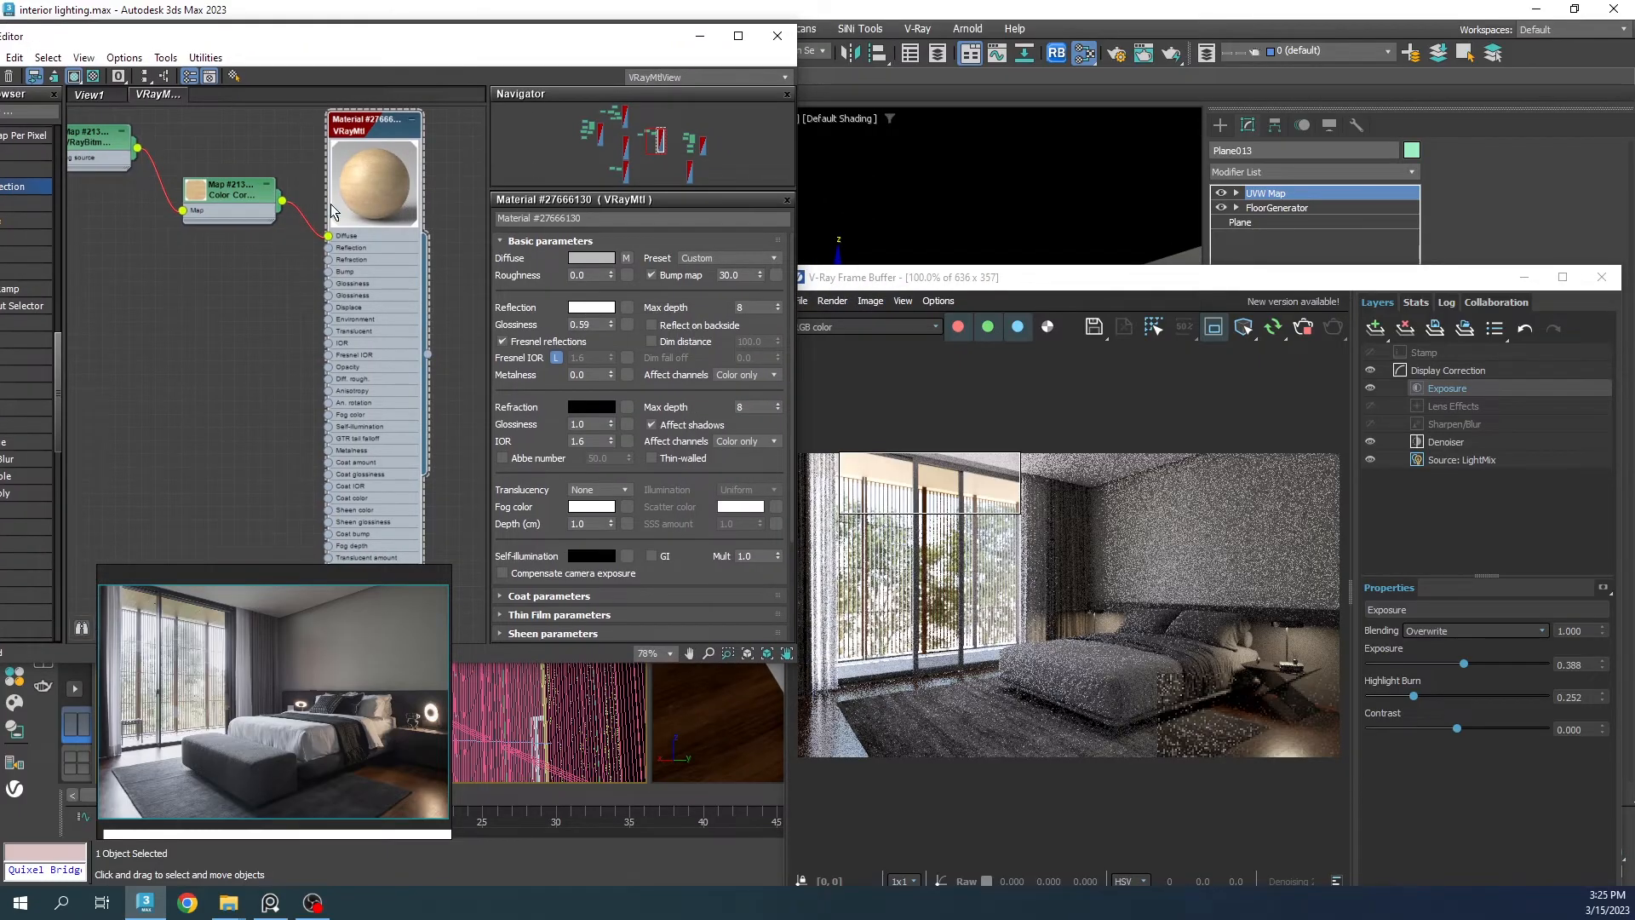
double_click(238, 194)
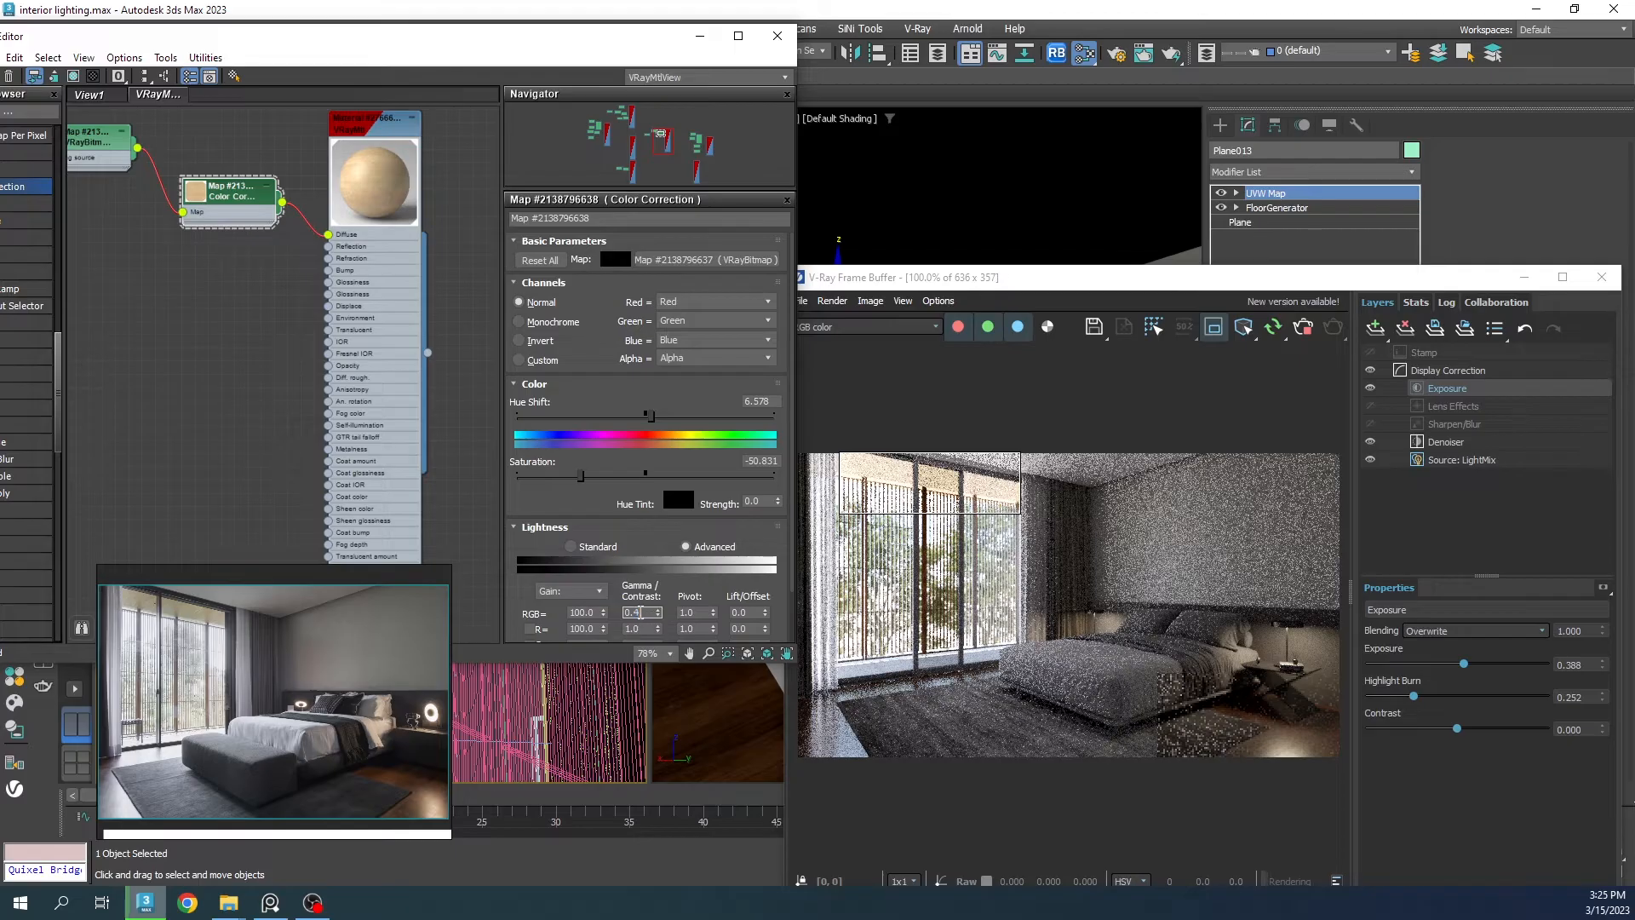
key("Return")
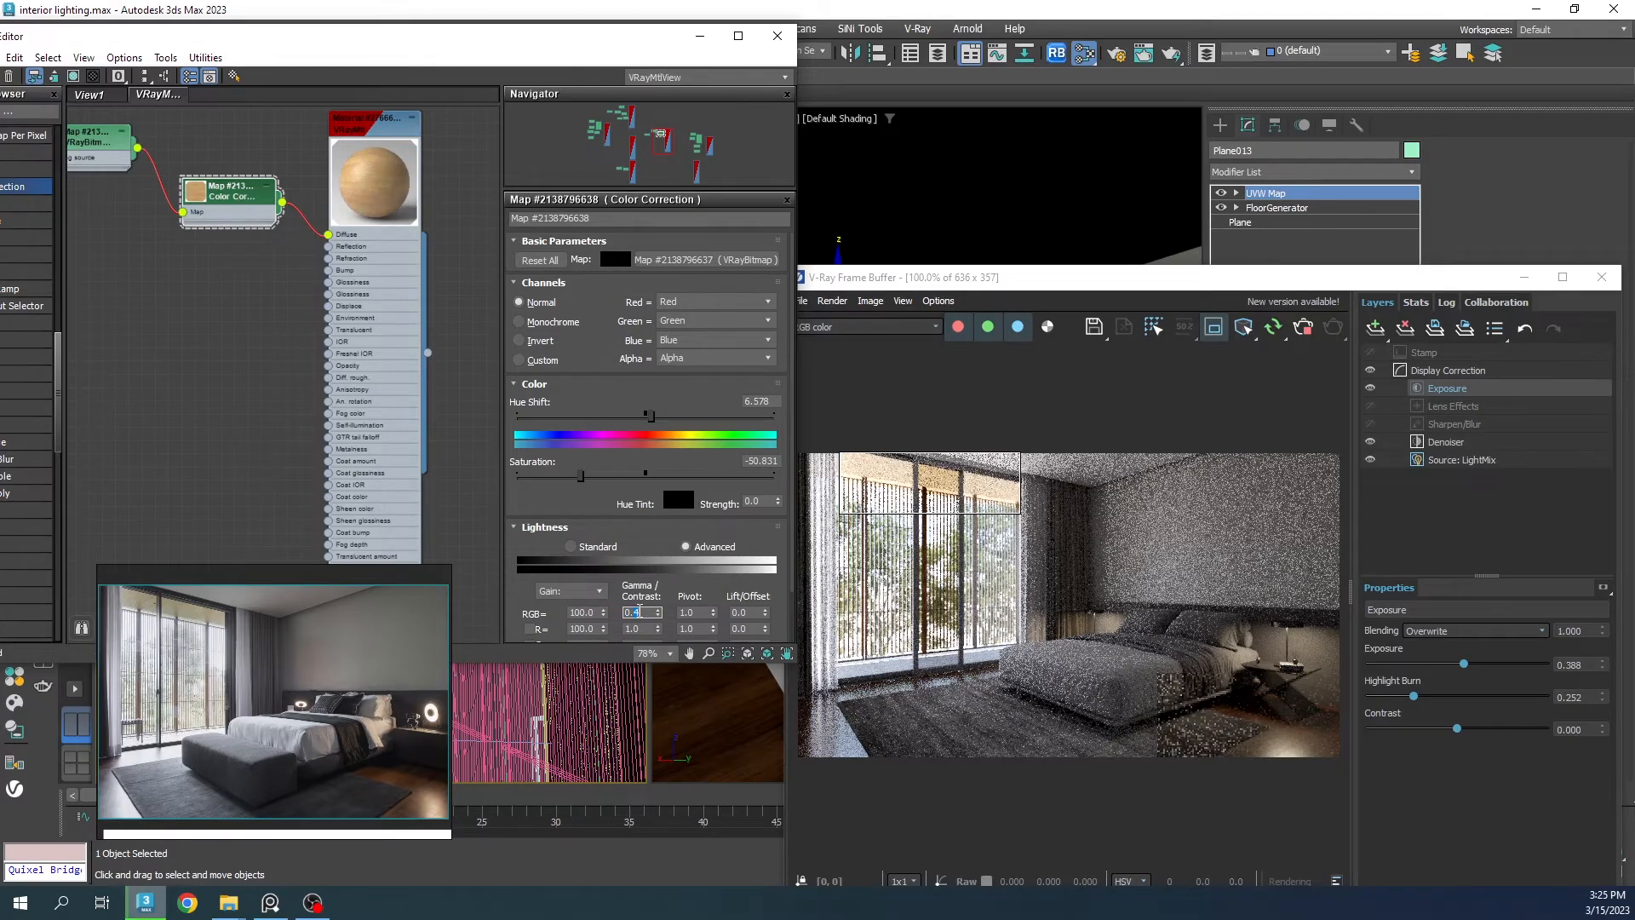
type("6")
key("Return")
mouse_move(581, 475)
left_mouse_down()
mouse_move(545, 477)
mouse_move(561, 487)
left_mouse_up()
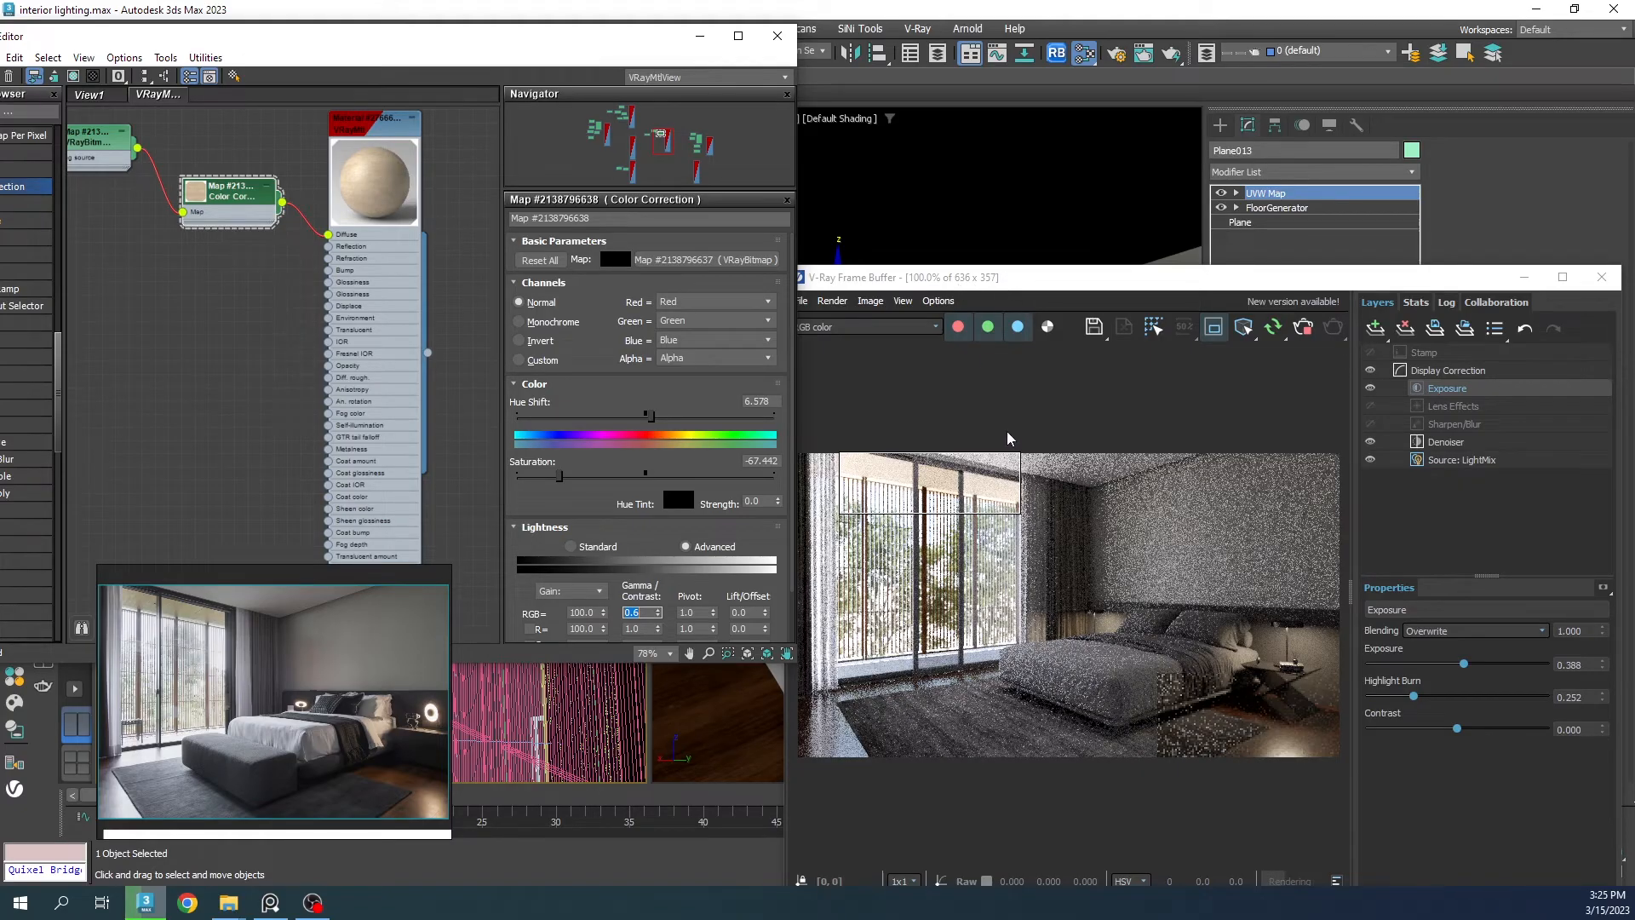
Step: Enlarge the render region to cover the whole window and place the reference image beside the render for comparison
left_click_drag(1021, 514, 1072, 691)
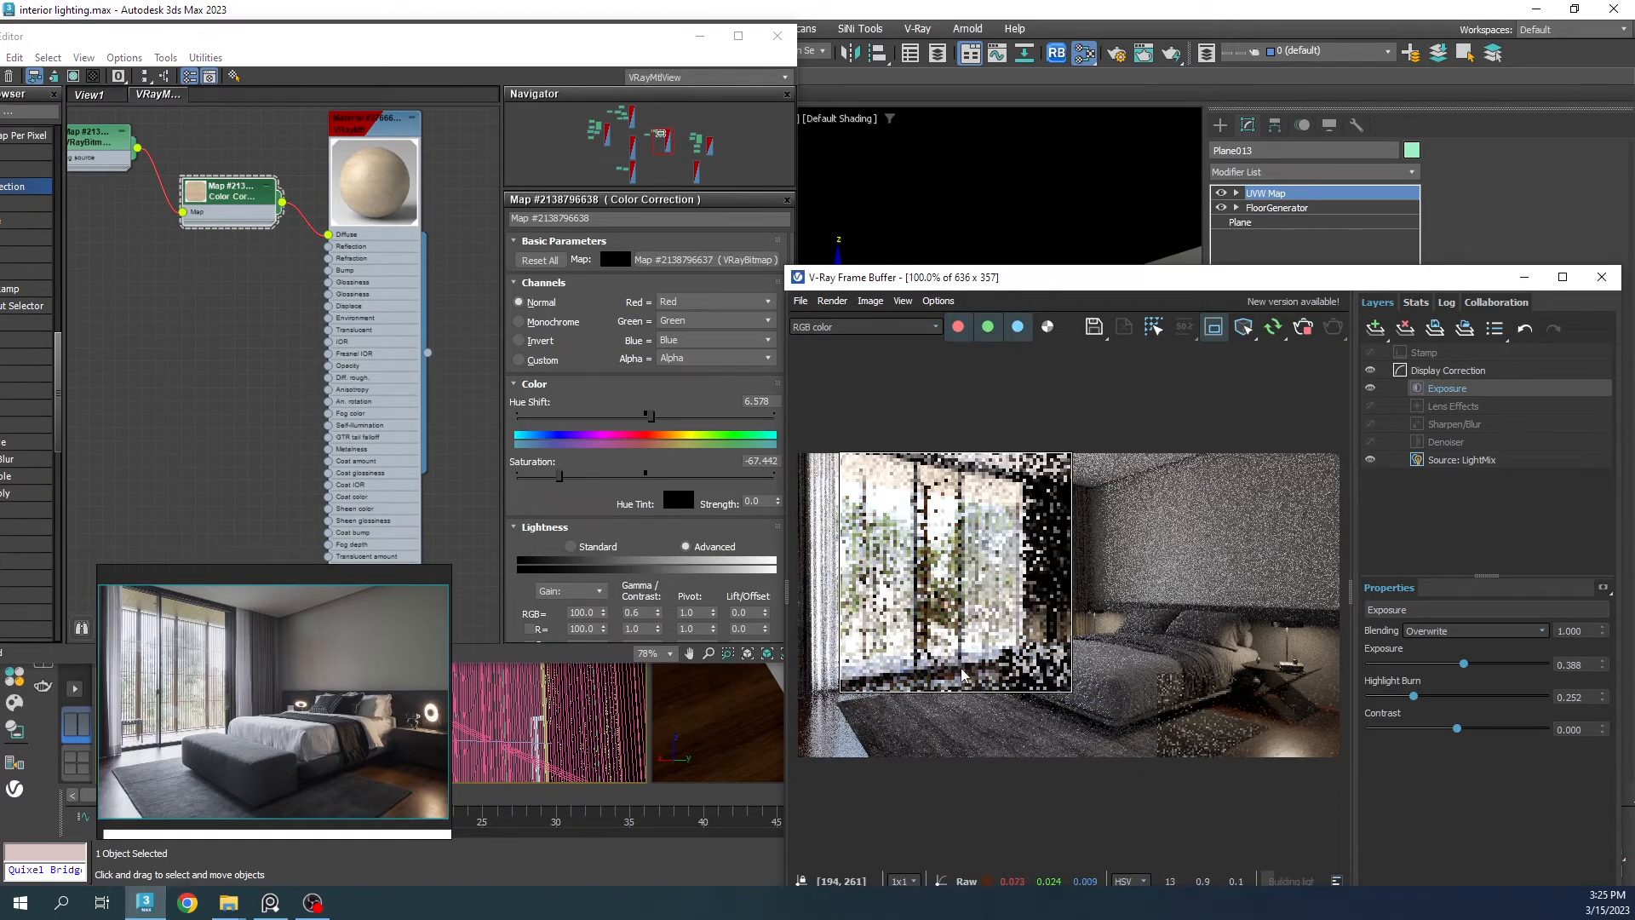
left_click_drag(980, 277, 871, 243)
left_click(700, 35)
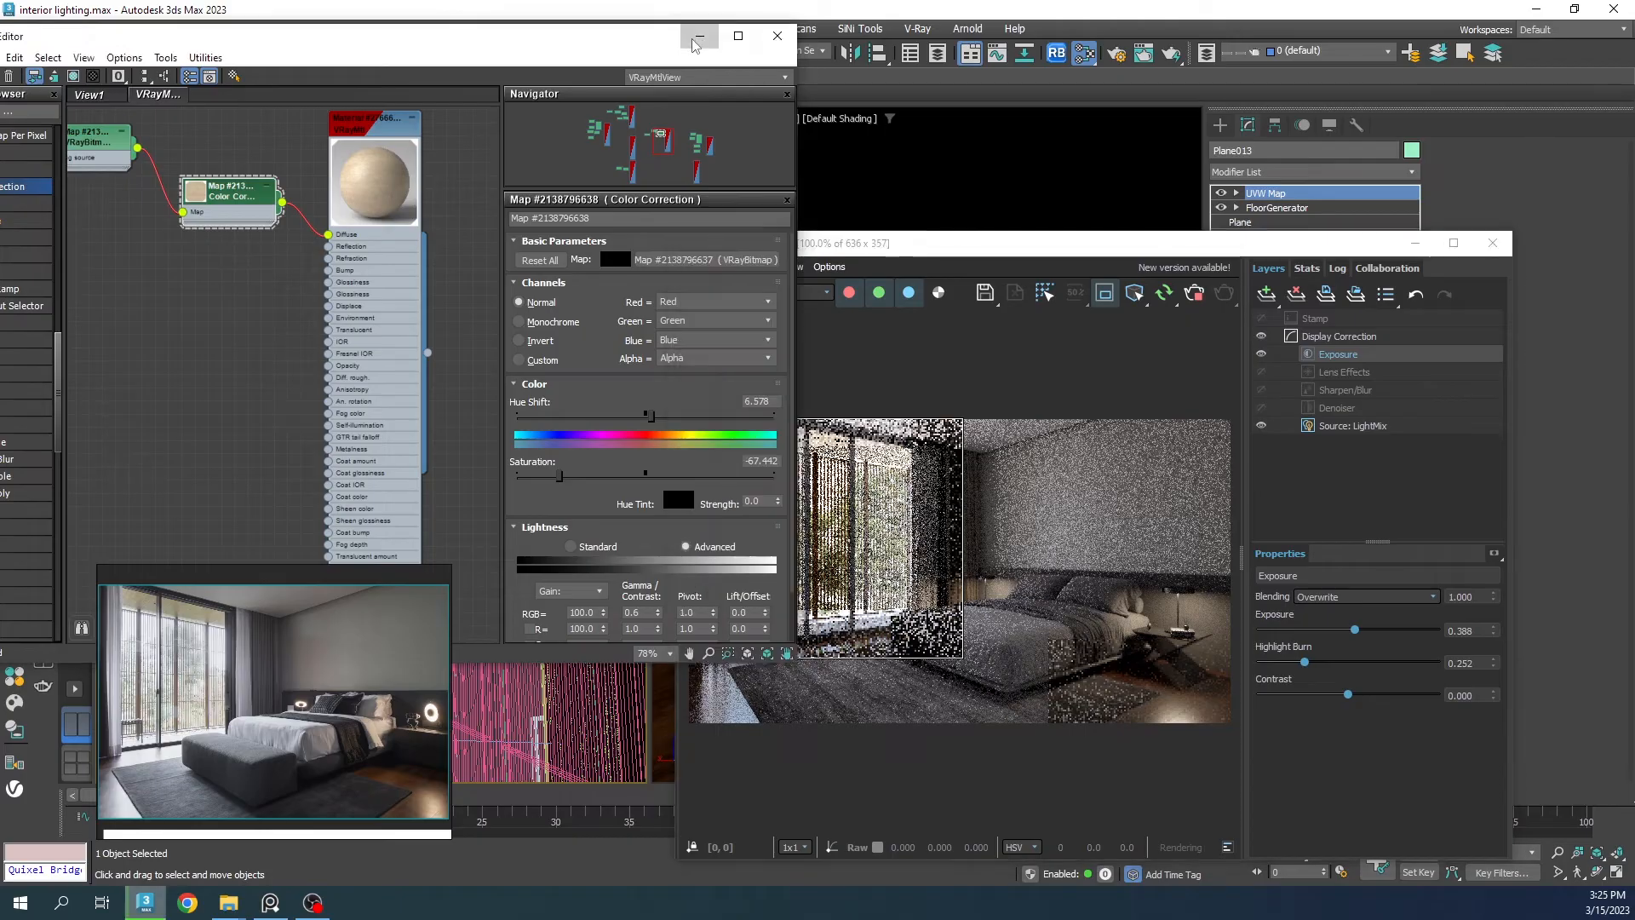
left_click_drag(377, 624, 572, 436)
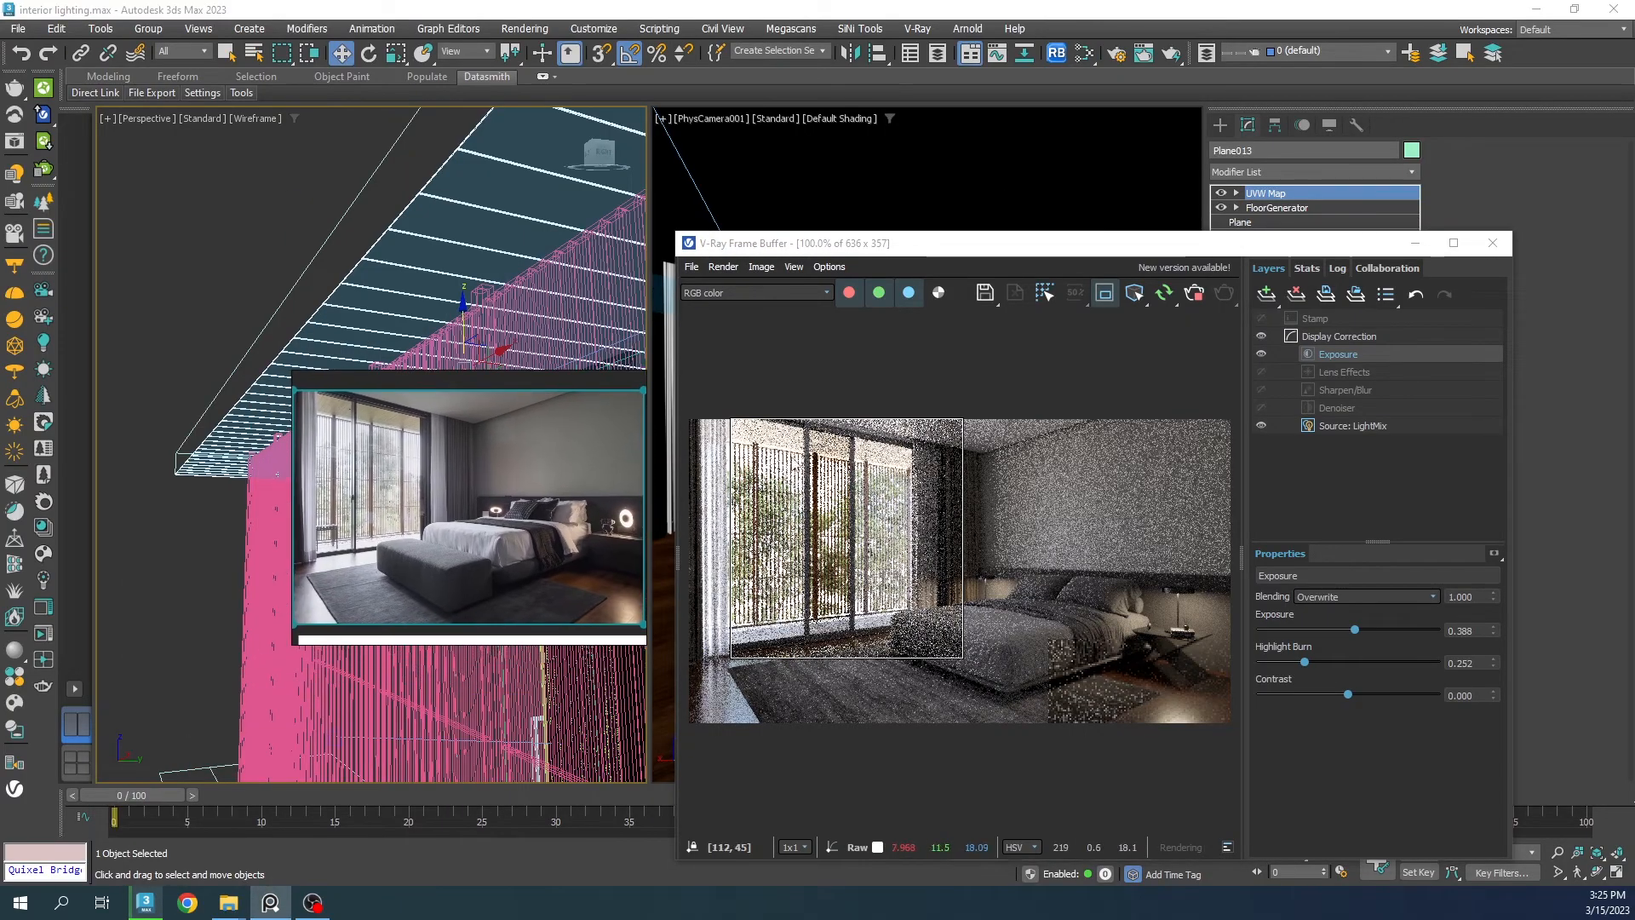
Step: Enable bloom/glare in the frame buffer's Lens Effects with size about 45.2 and intensity about 0.81
left_click(1341, 374)
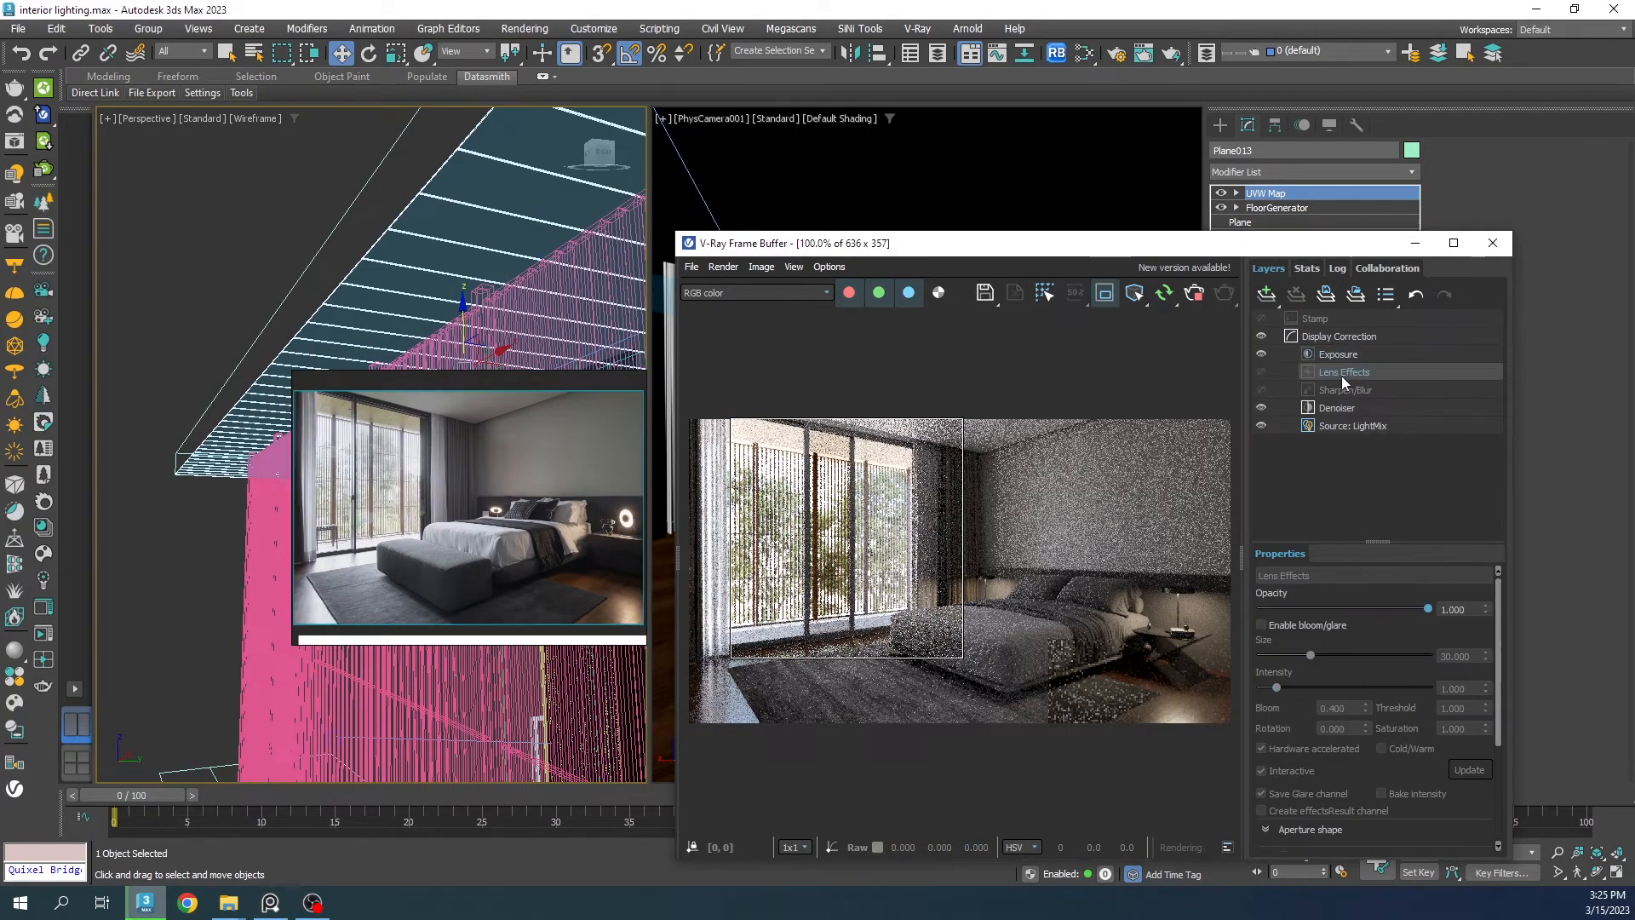
left_click(1264, 625)
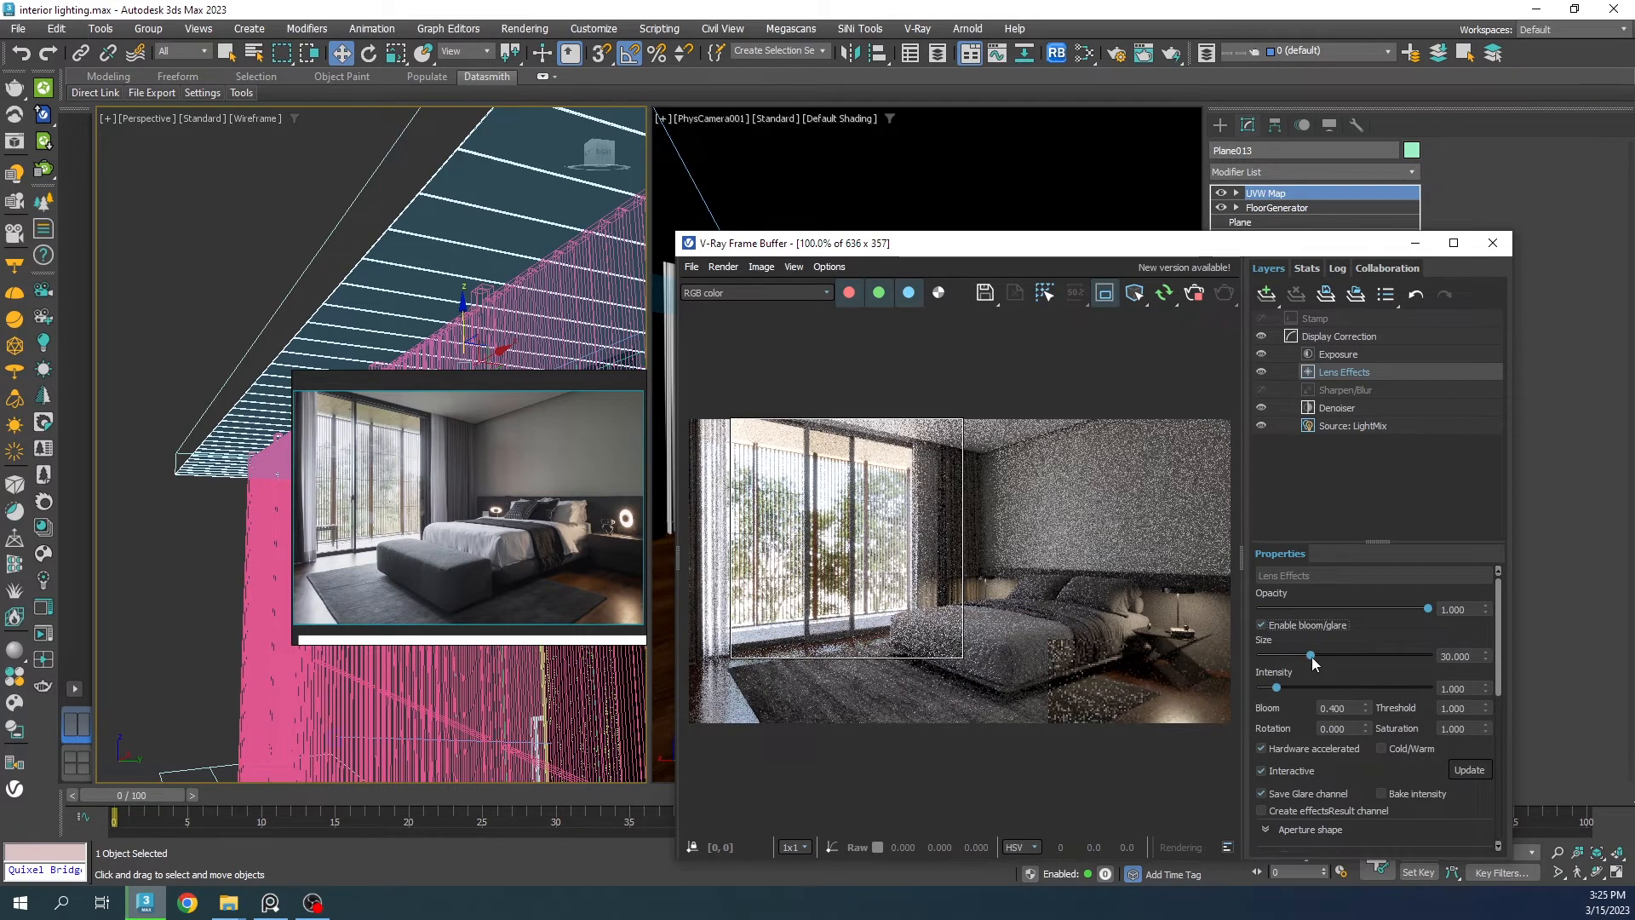
mouse_move(1312, 656)
left_mouse_down()
mouse_move(1382, 652)
mouse_move(1321, 652)
mouse_move(1279, 688)
mouse_move(1317, 689)
mouse_move(1271, 689)
mouse_move(1377, 657)
mouse_move(1337, 657)
left_mouse_up()
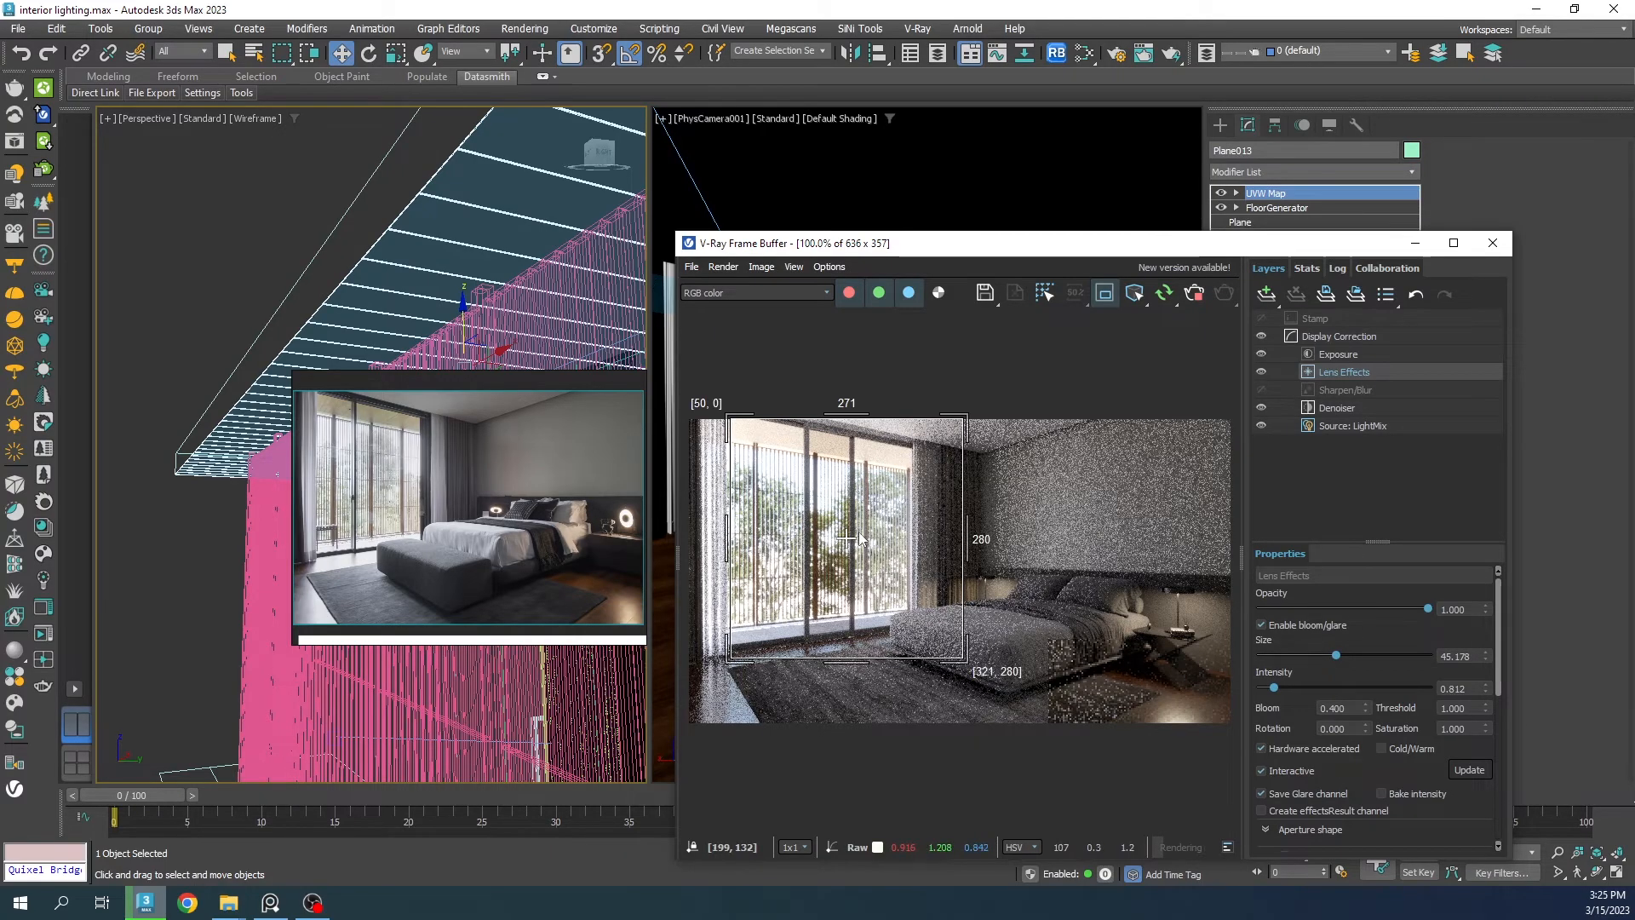
Step: Disable the render region, compare the full frame with the reference image, and stop the interactive render
scroll(859, 538, "down", 1)
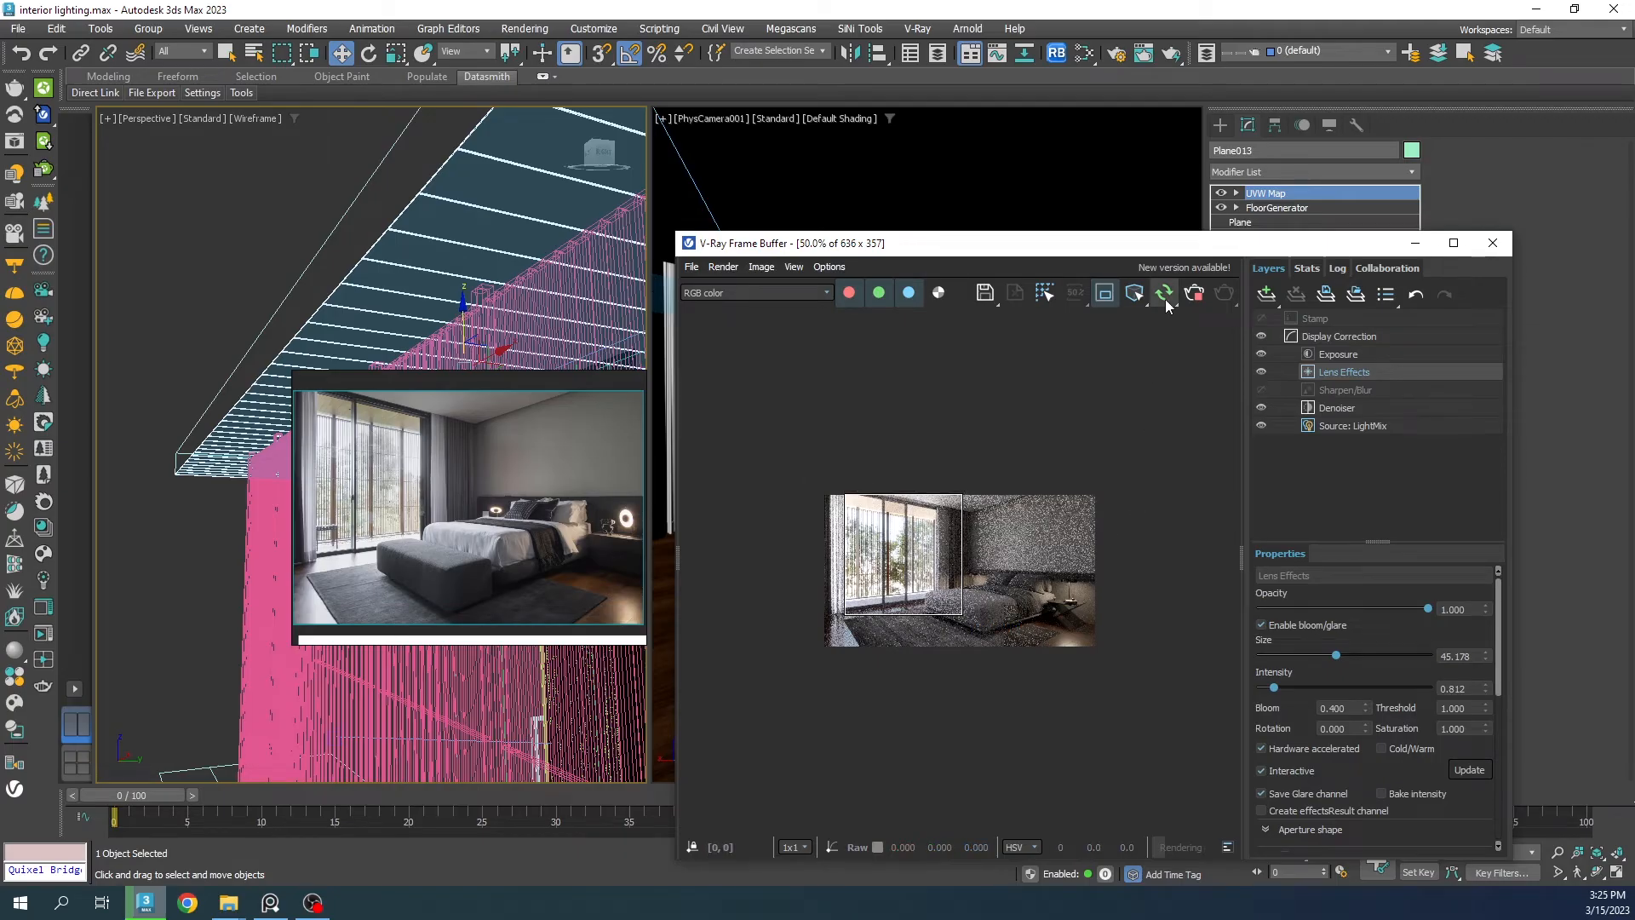
left_click(1107, 298)
left_click_drag(1179, 248, 960, 196)
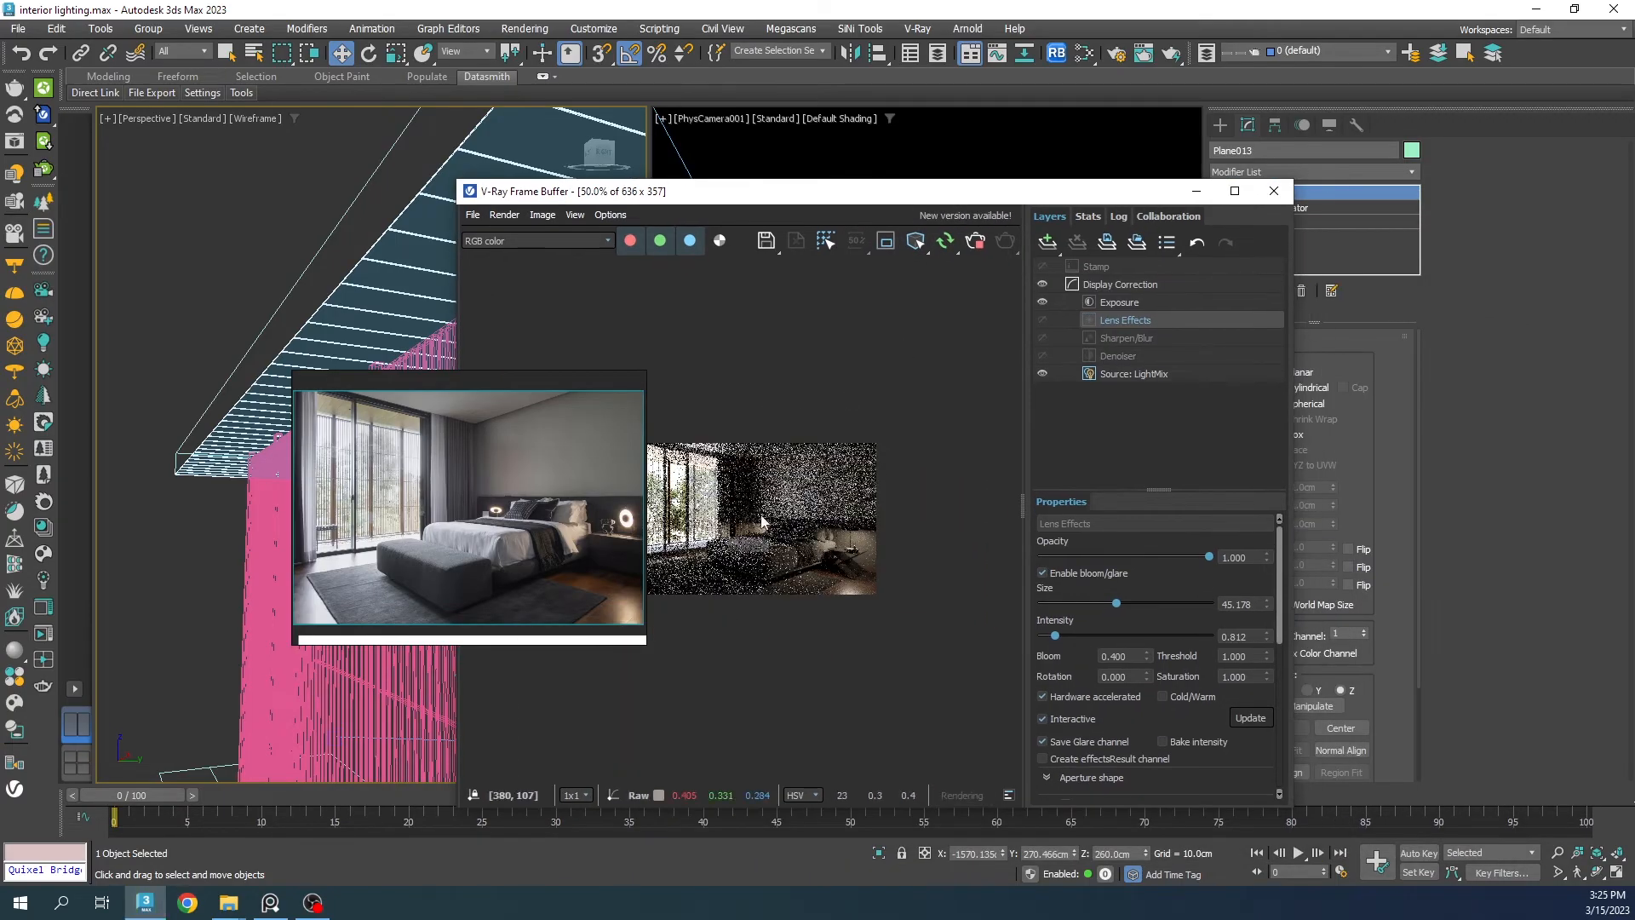
left_click(975, 242)
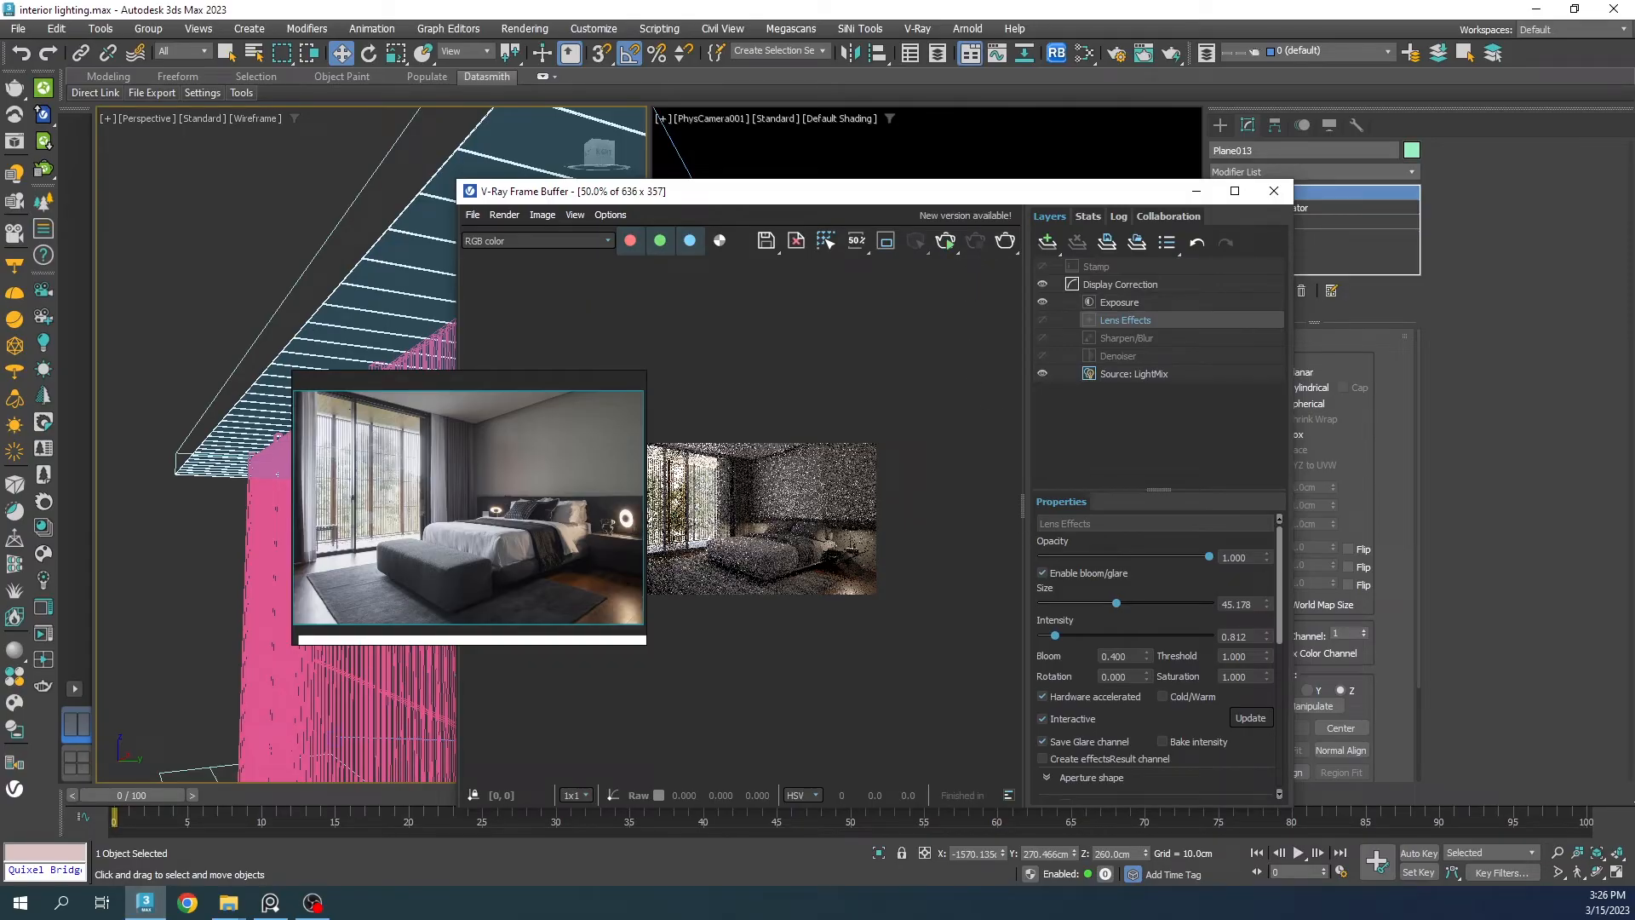
Step: Set the output size to 2500 × 1406 and start the final production render from PhysCamera001
left_click(1118, 54)
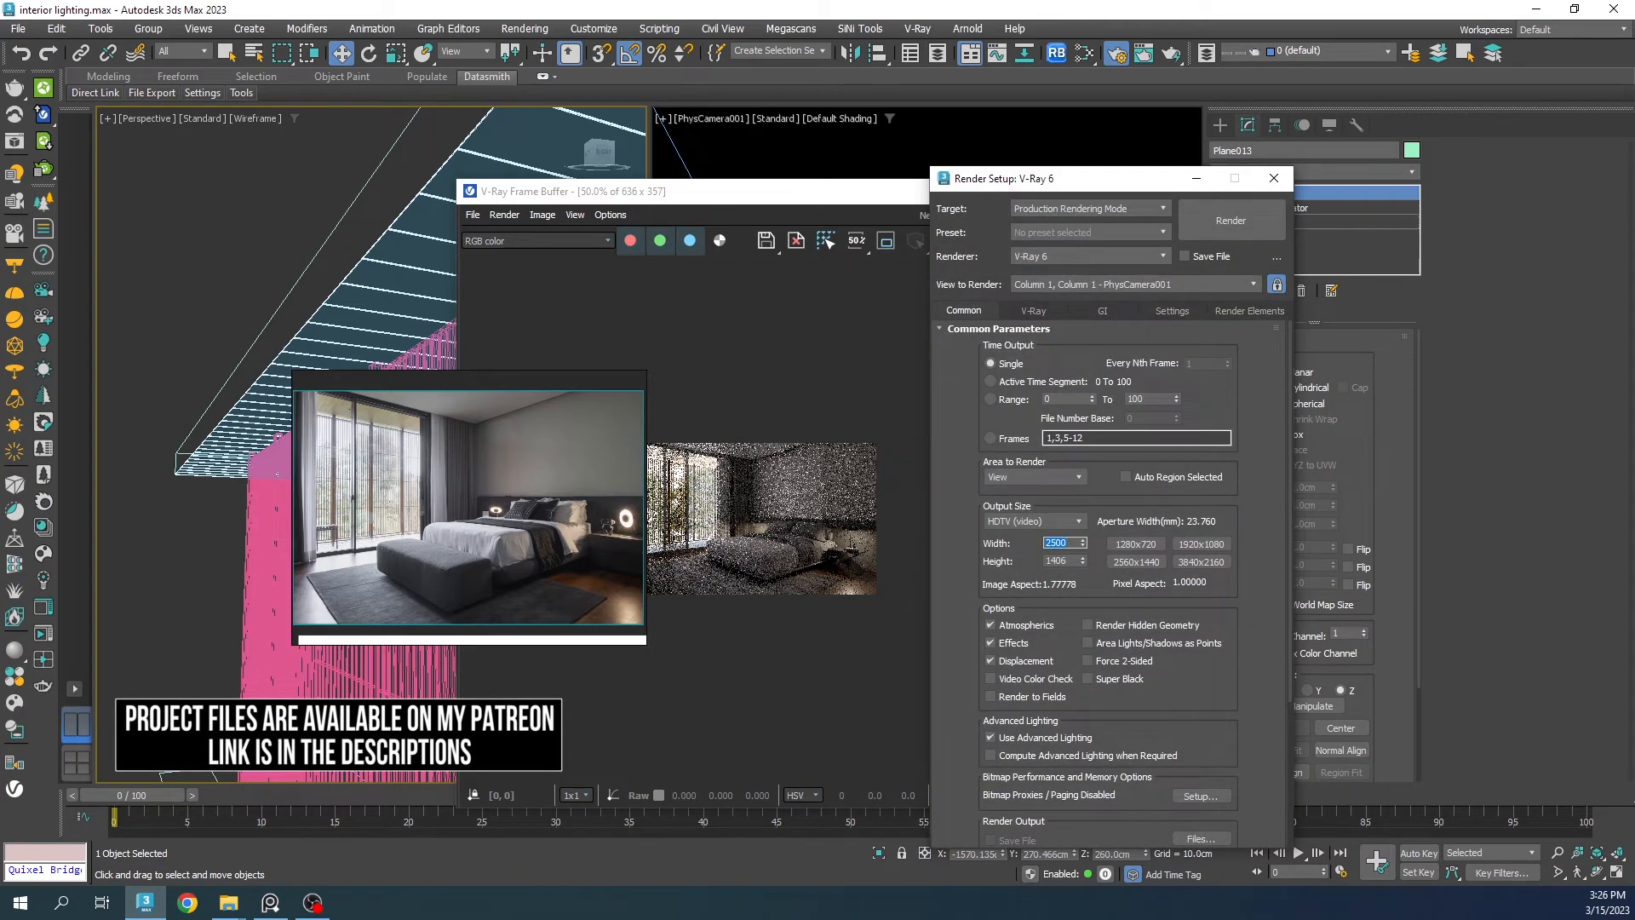
left_click(942, 484)
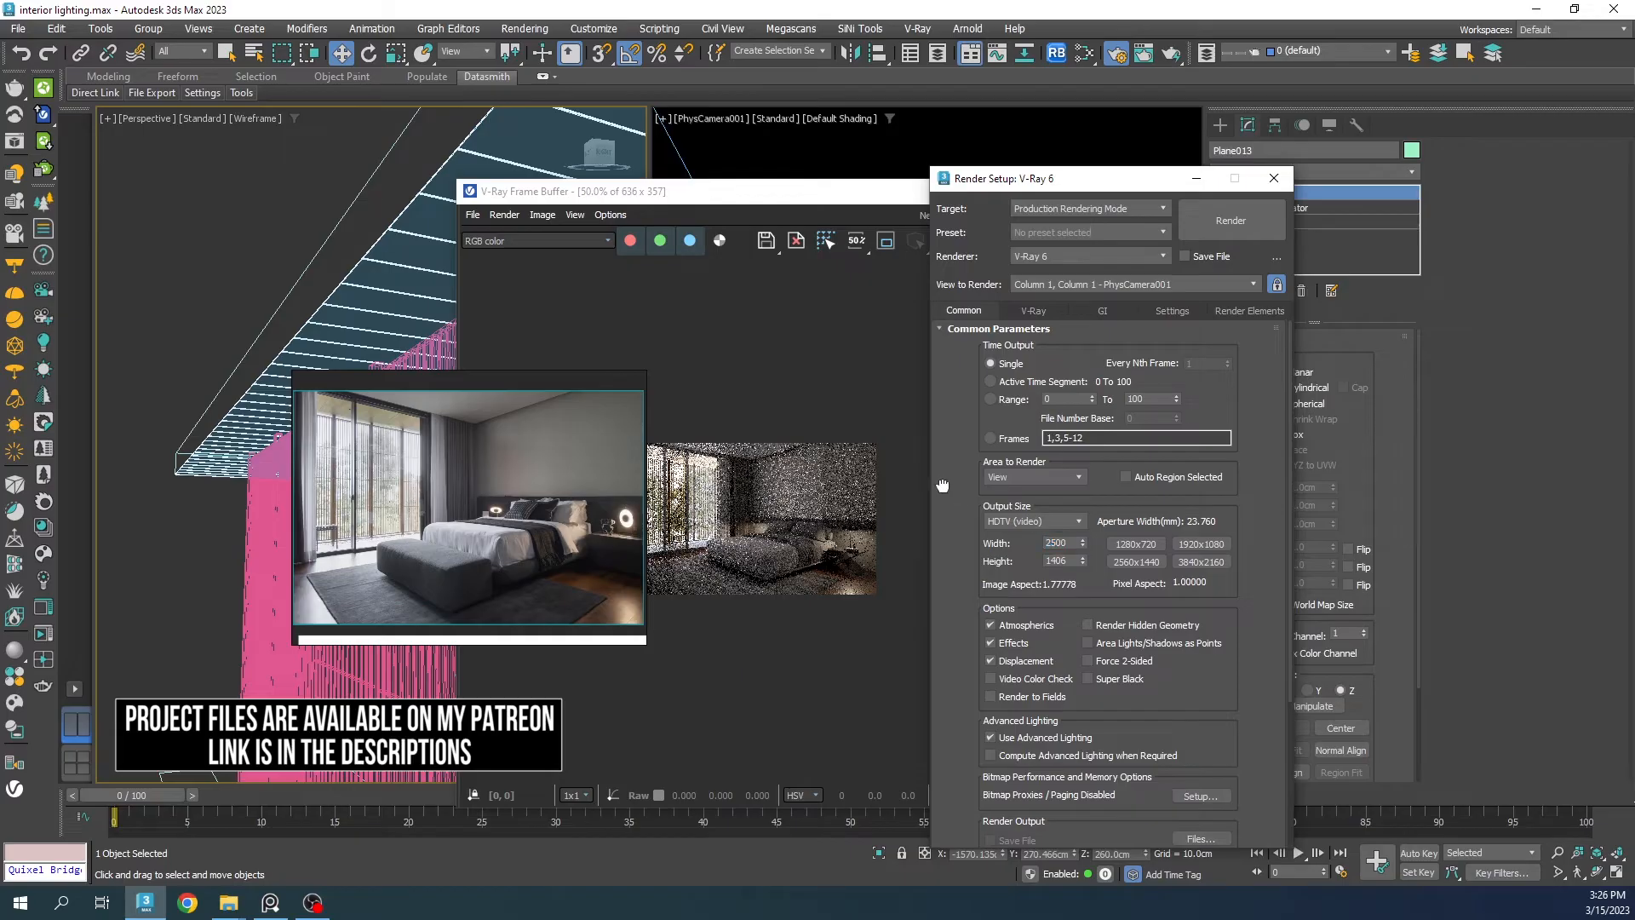
left_click(1215, 218)
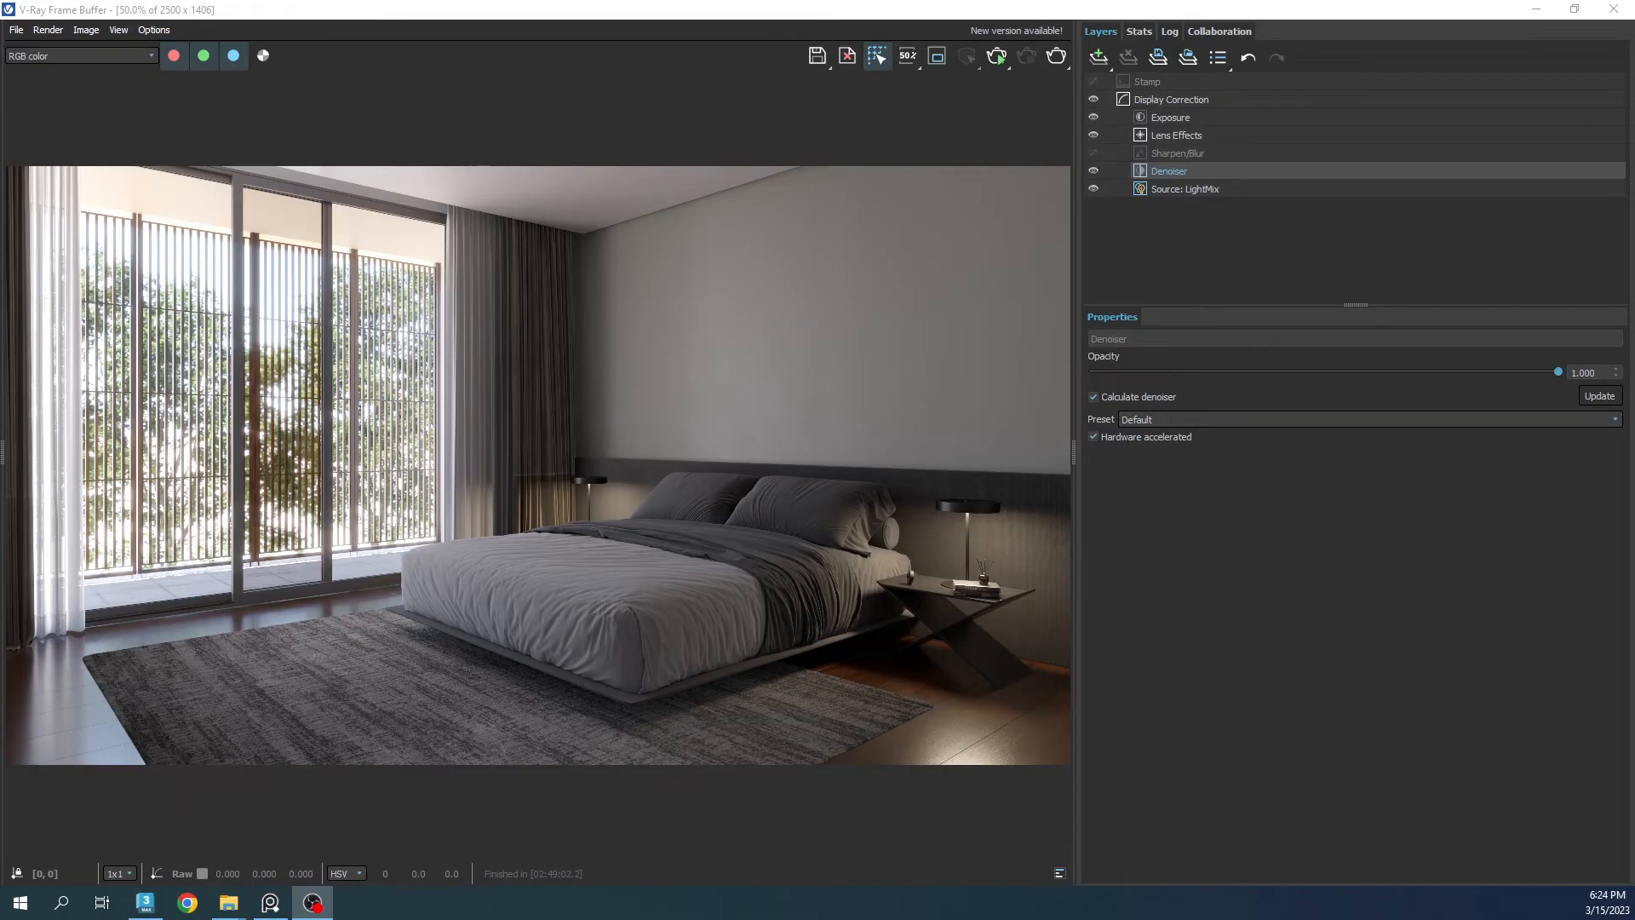
Step: Widen the render view and set the Environment intensity in LightMix to 2.5 after trying 2 and 3
left_click_drag(1074, 545, 1440, 543)
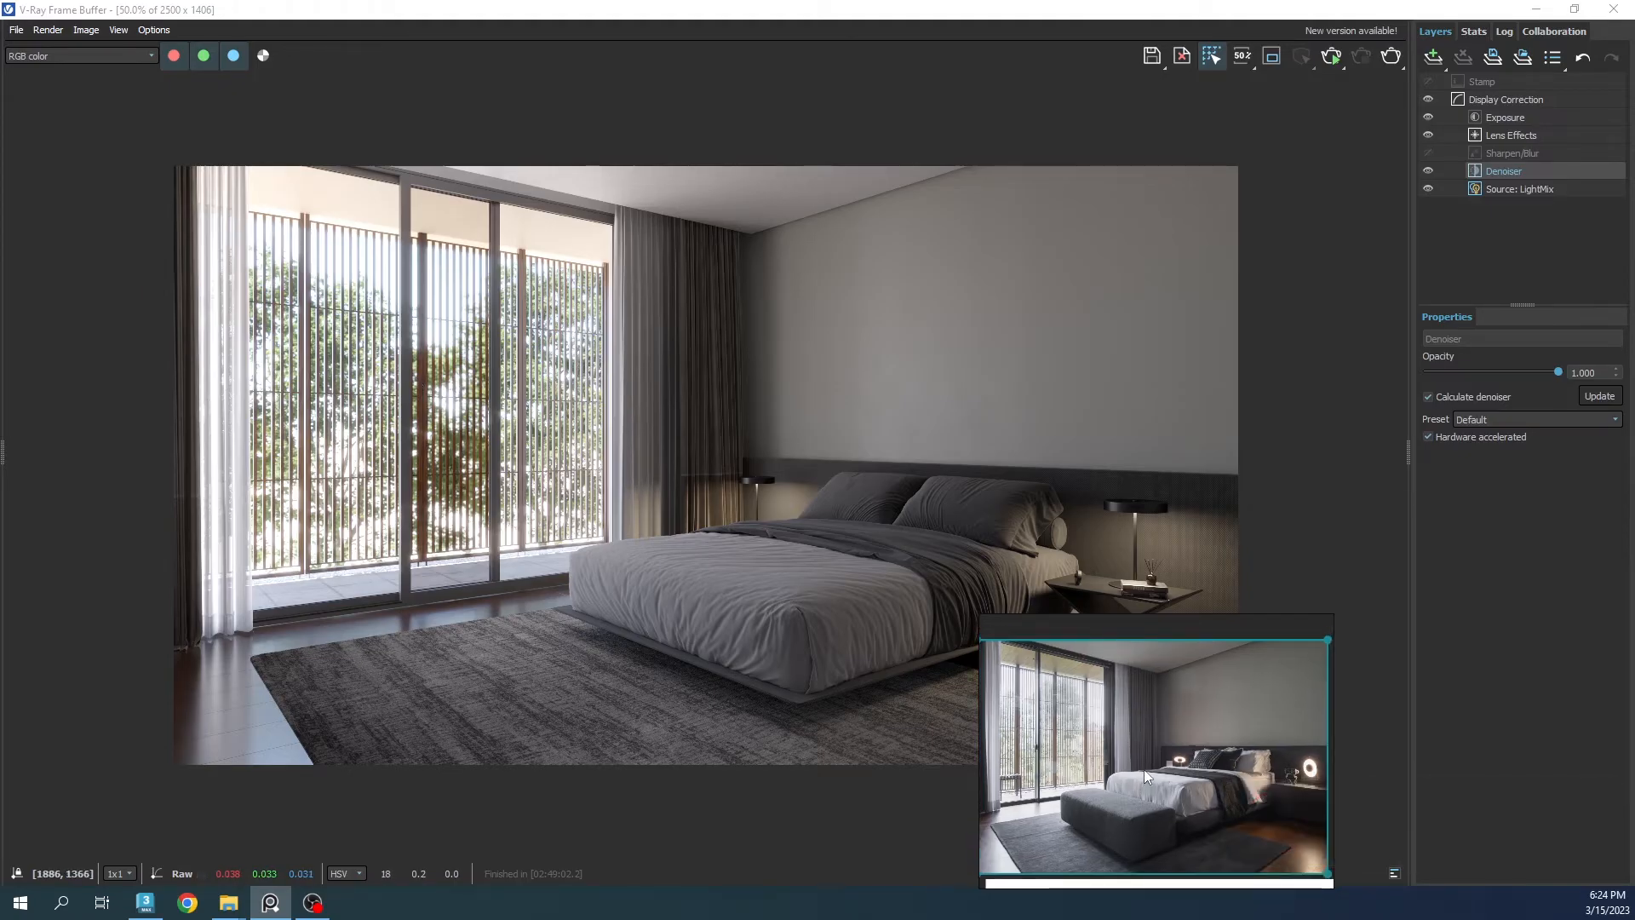
left_click(1521, 191)
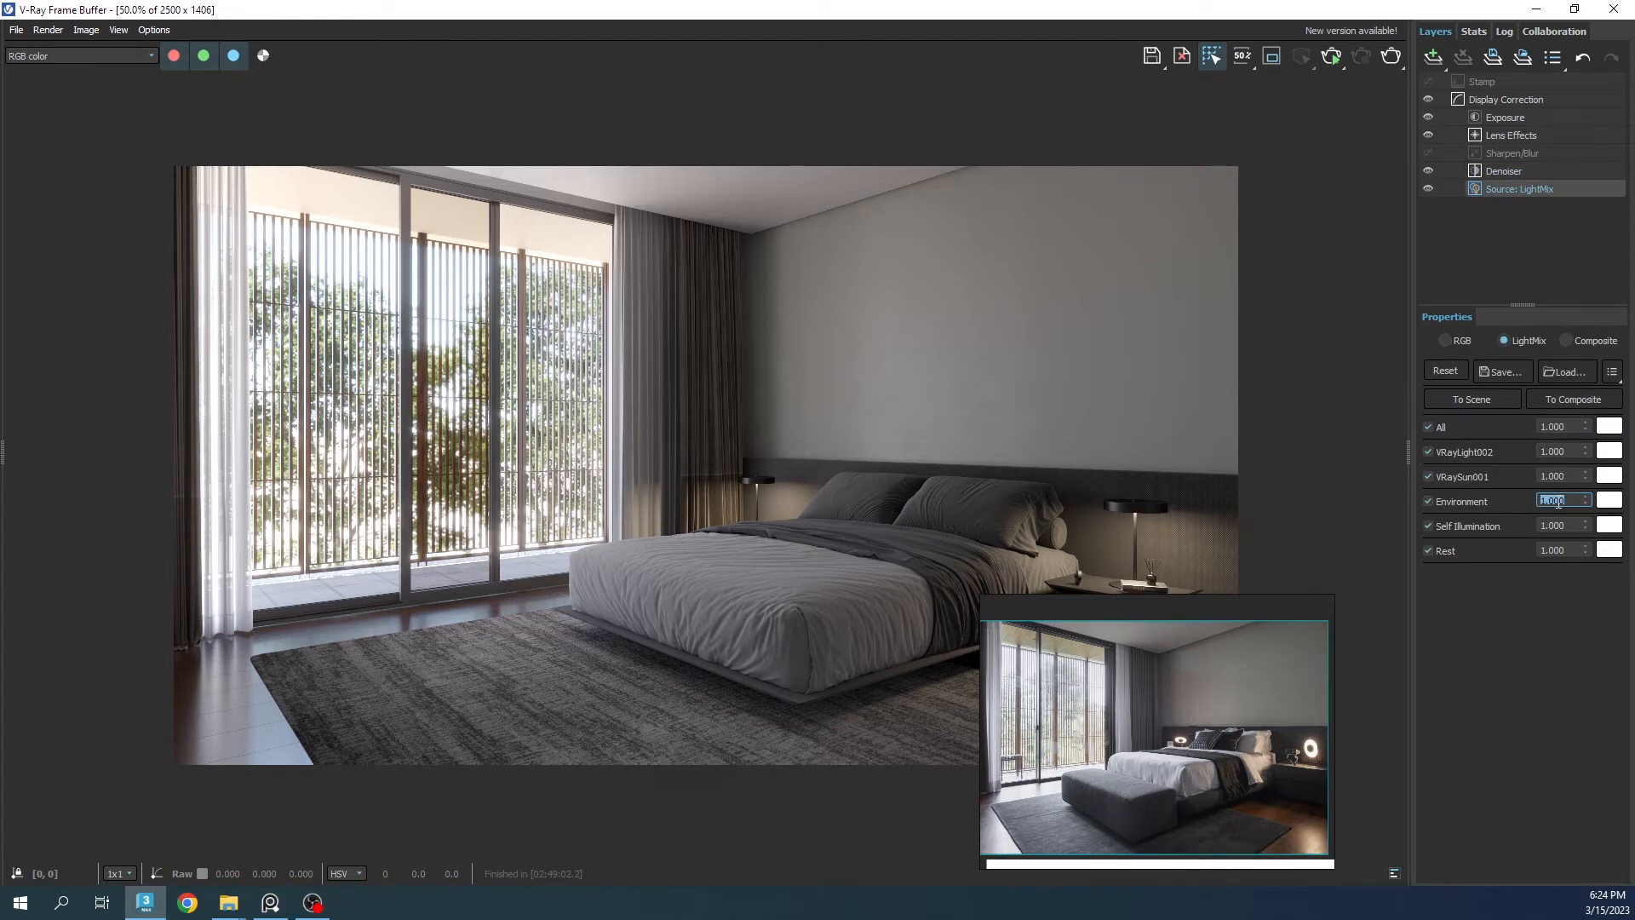
type("2")
key("Return")
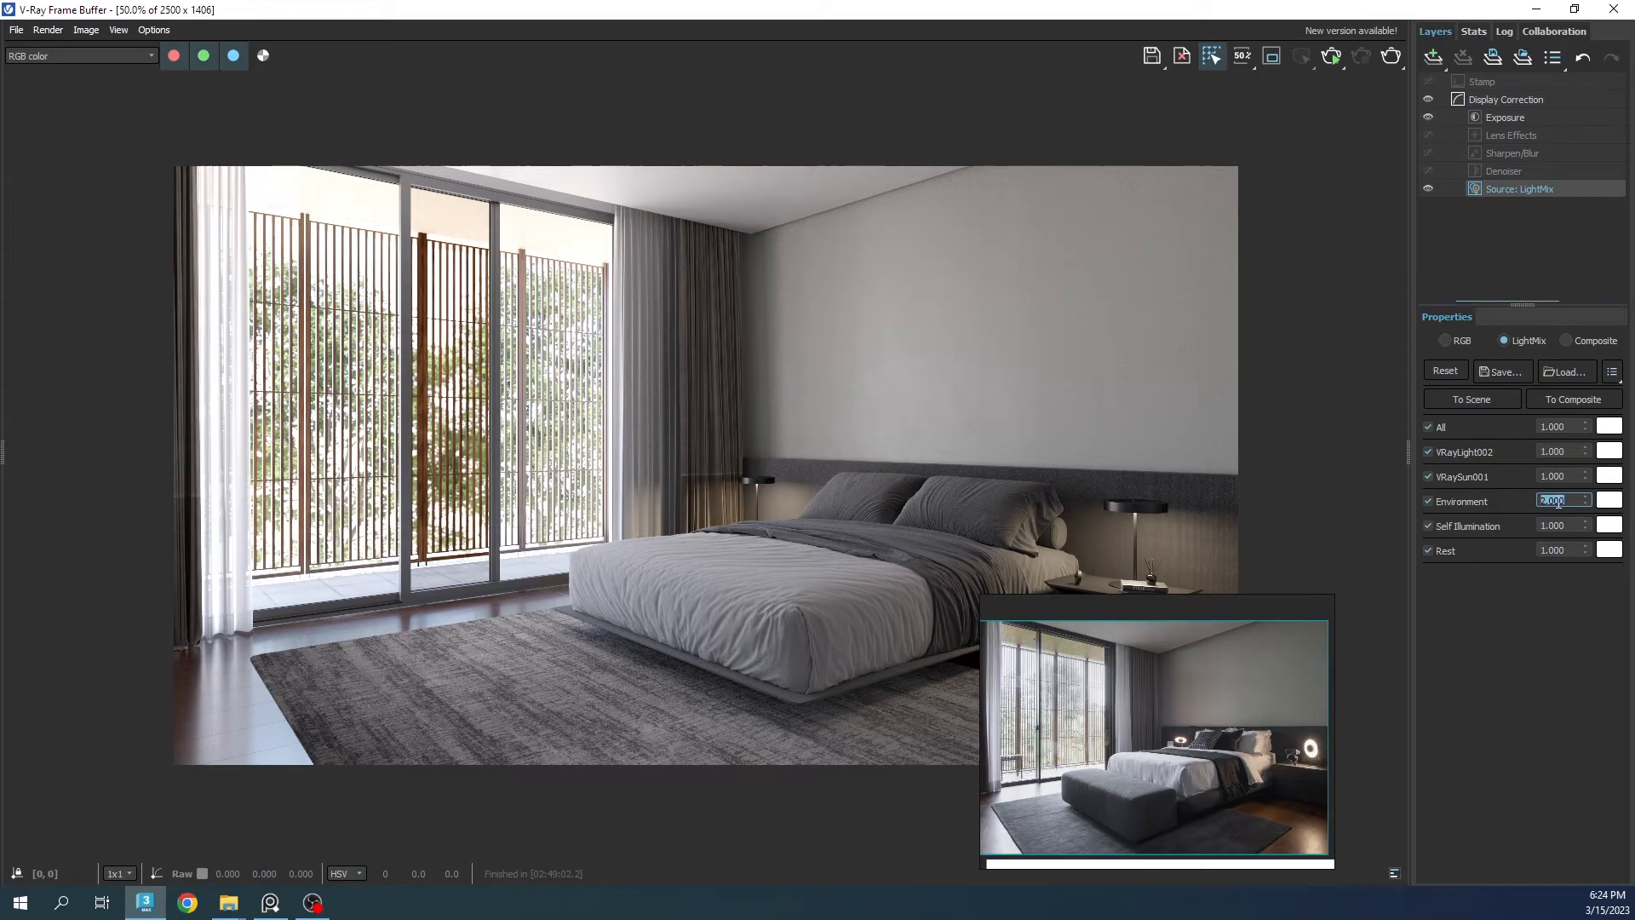
type("3")
key("Return")
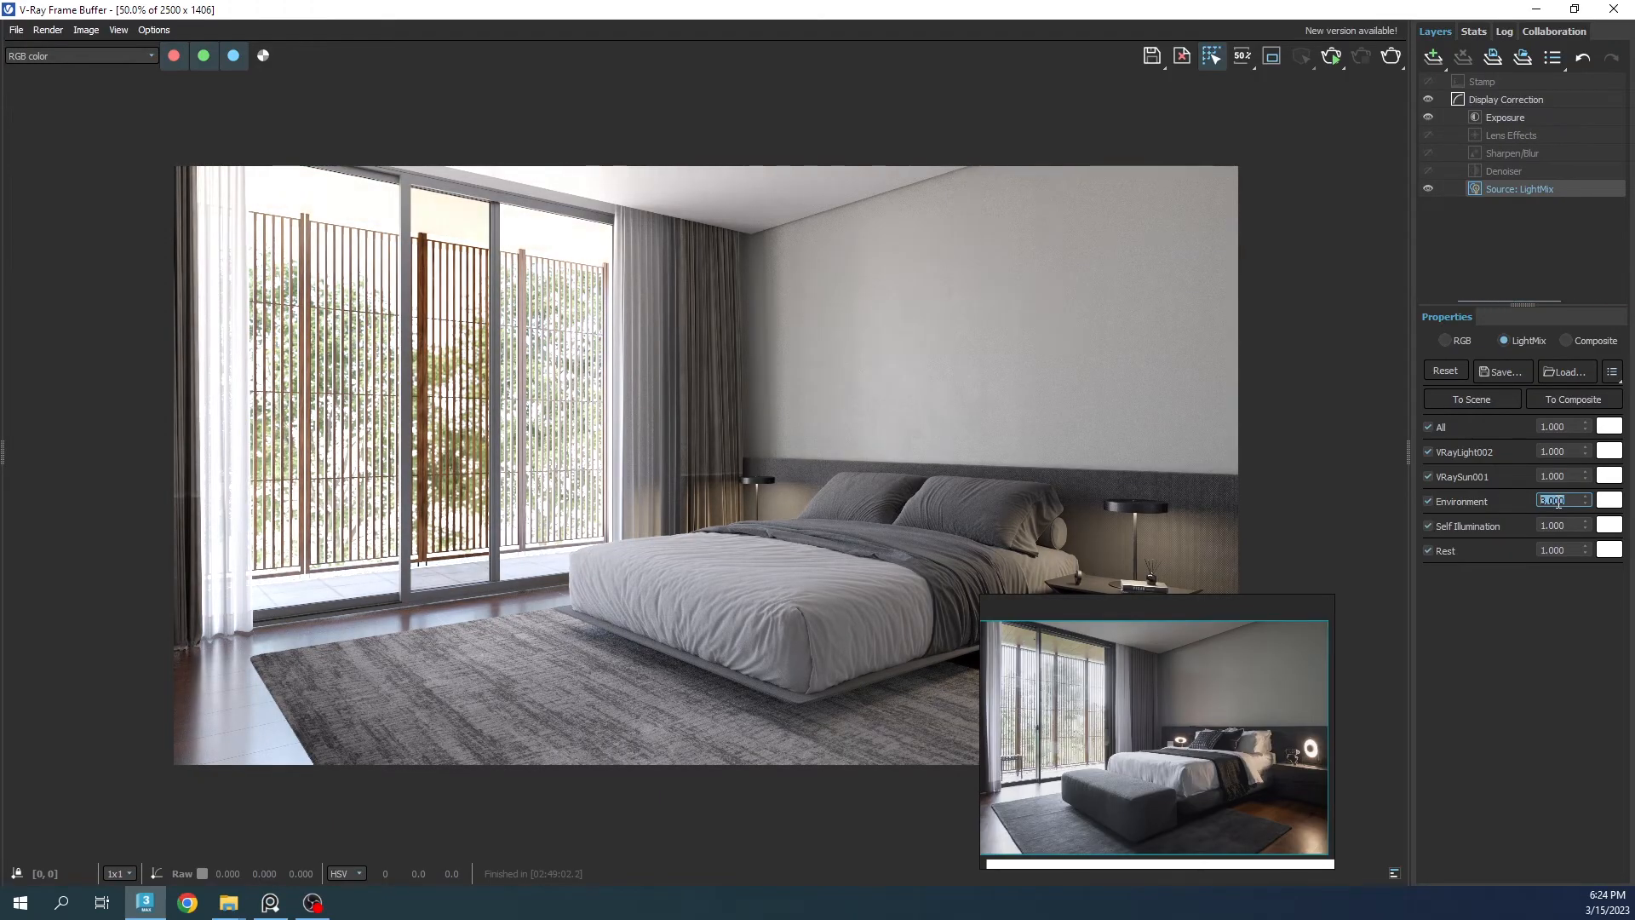
type("2")
key("Return")
type("2.5")
key("Return")
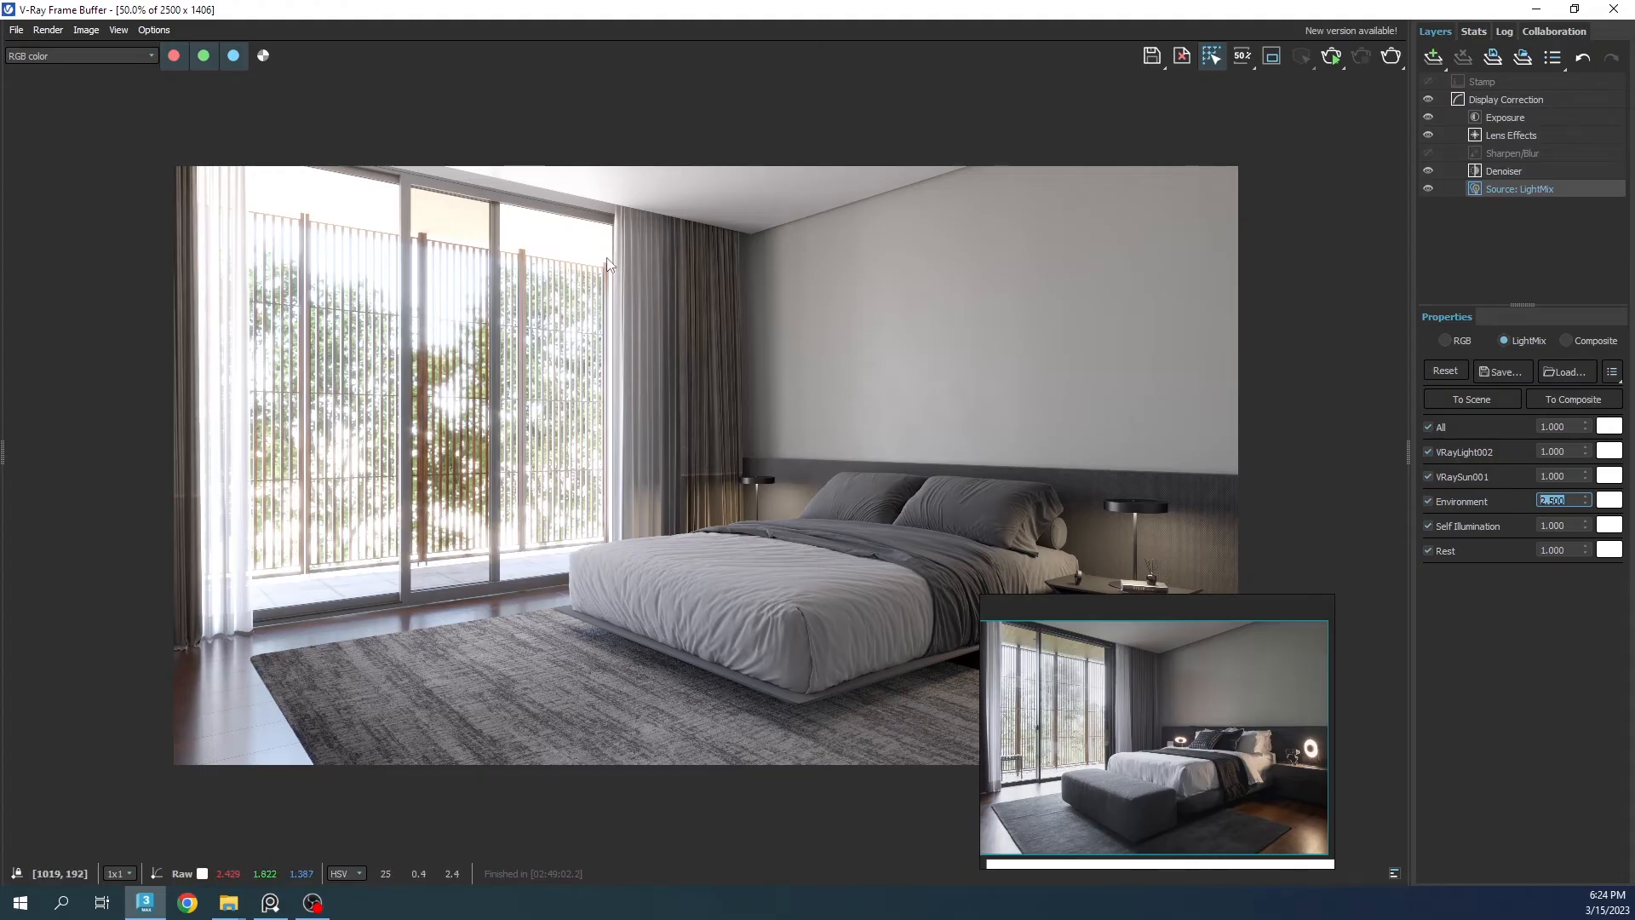
Step: Disable bloom/glare in Lens Effects and reduce the Exposure layer's Highlight Burn to 0
left_click(1505, 137)
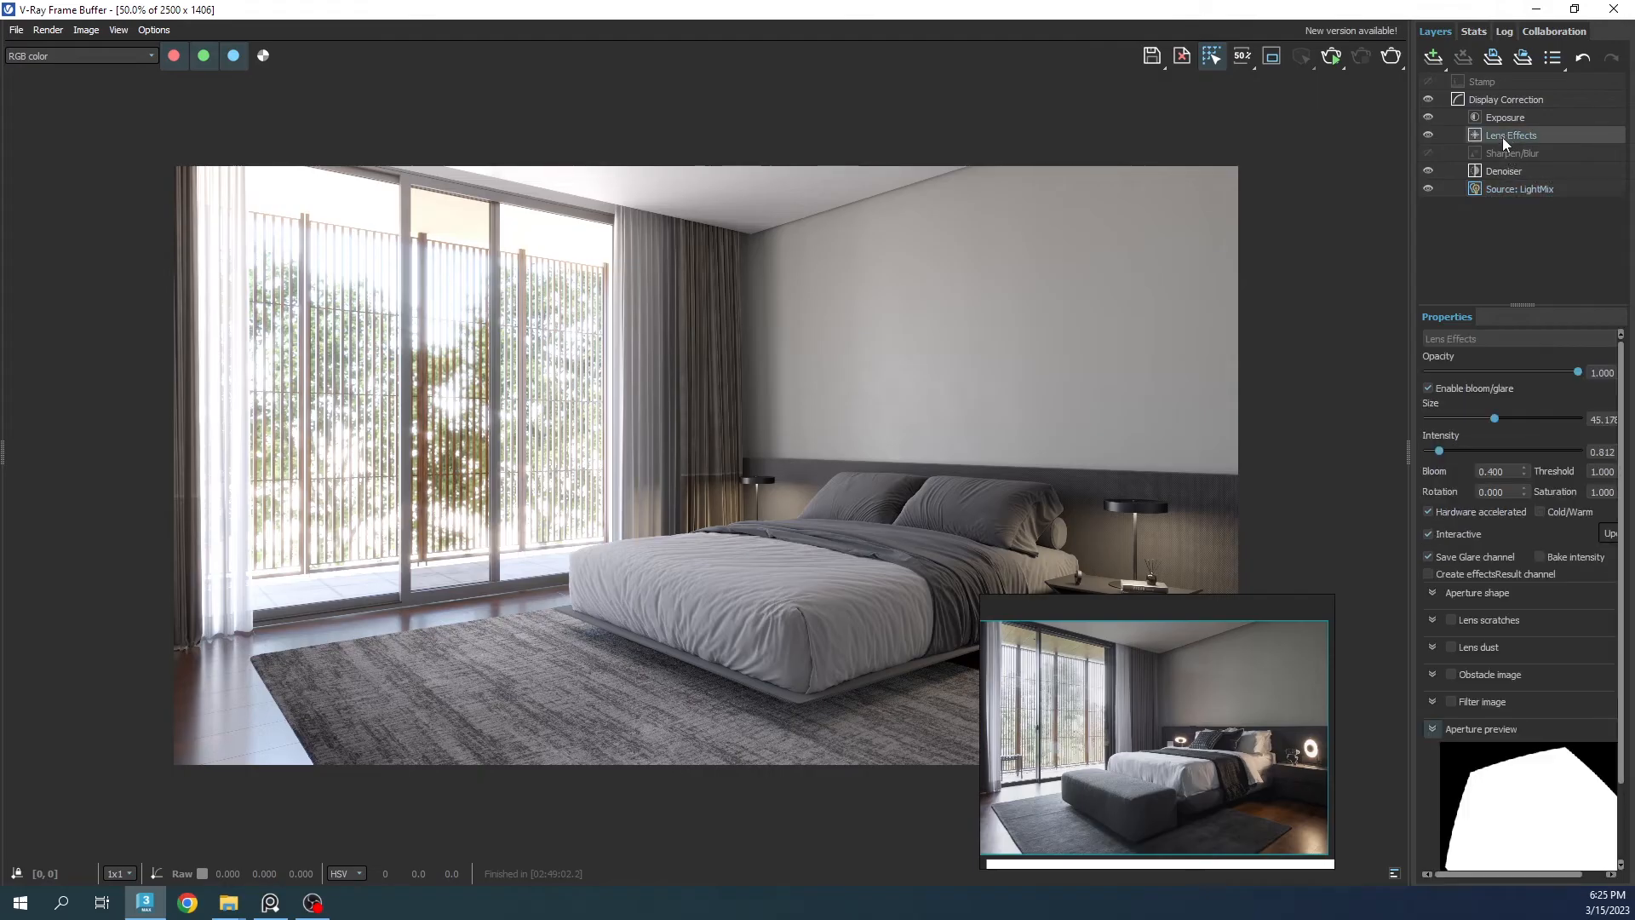
left_click(1428, 389)
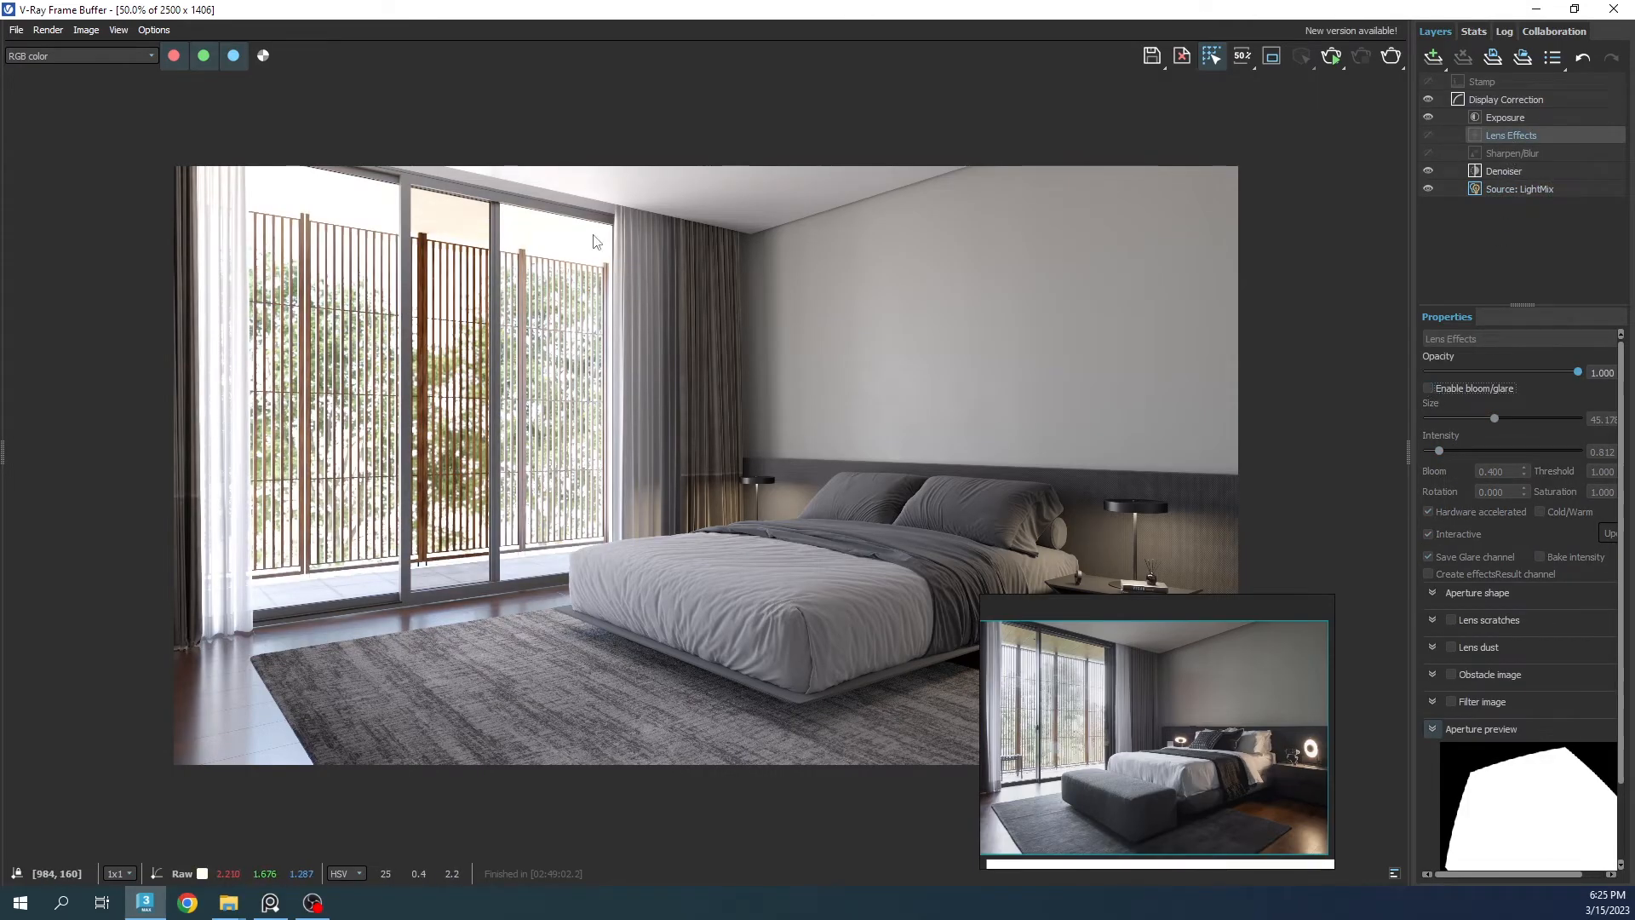
left_click(1500, 119)
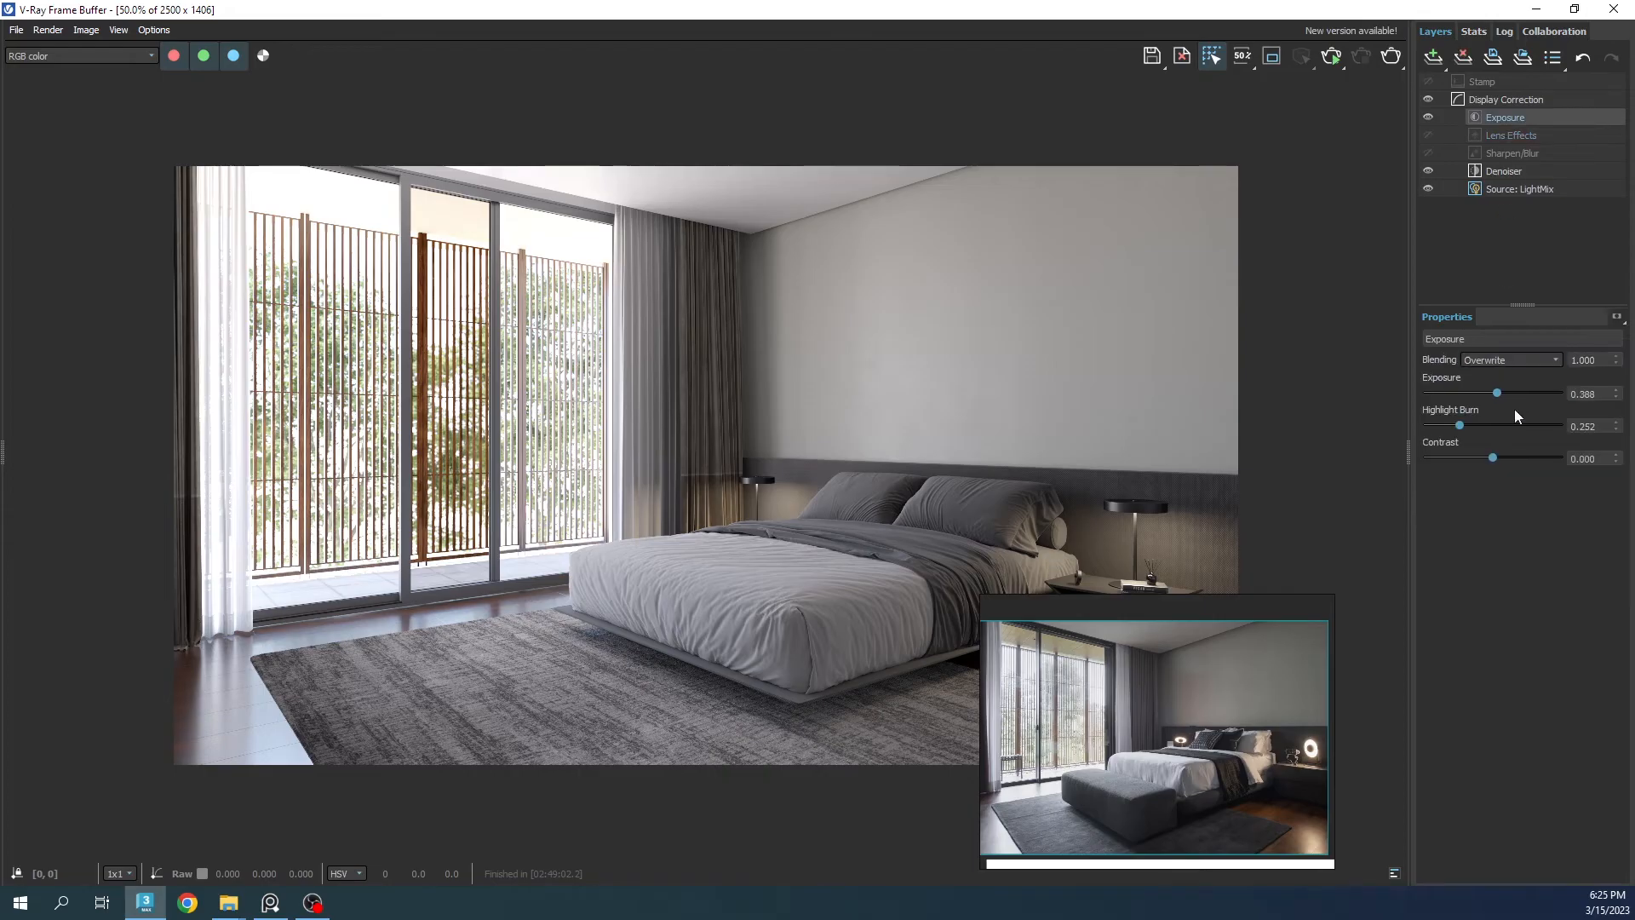
left_click_drag(1460, 425, 1435, 425)
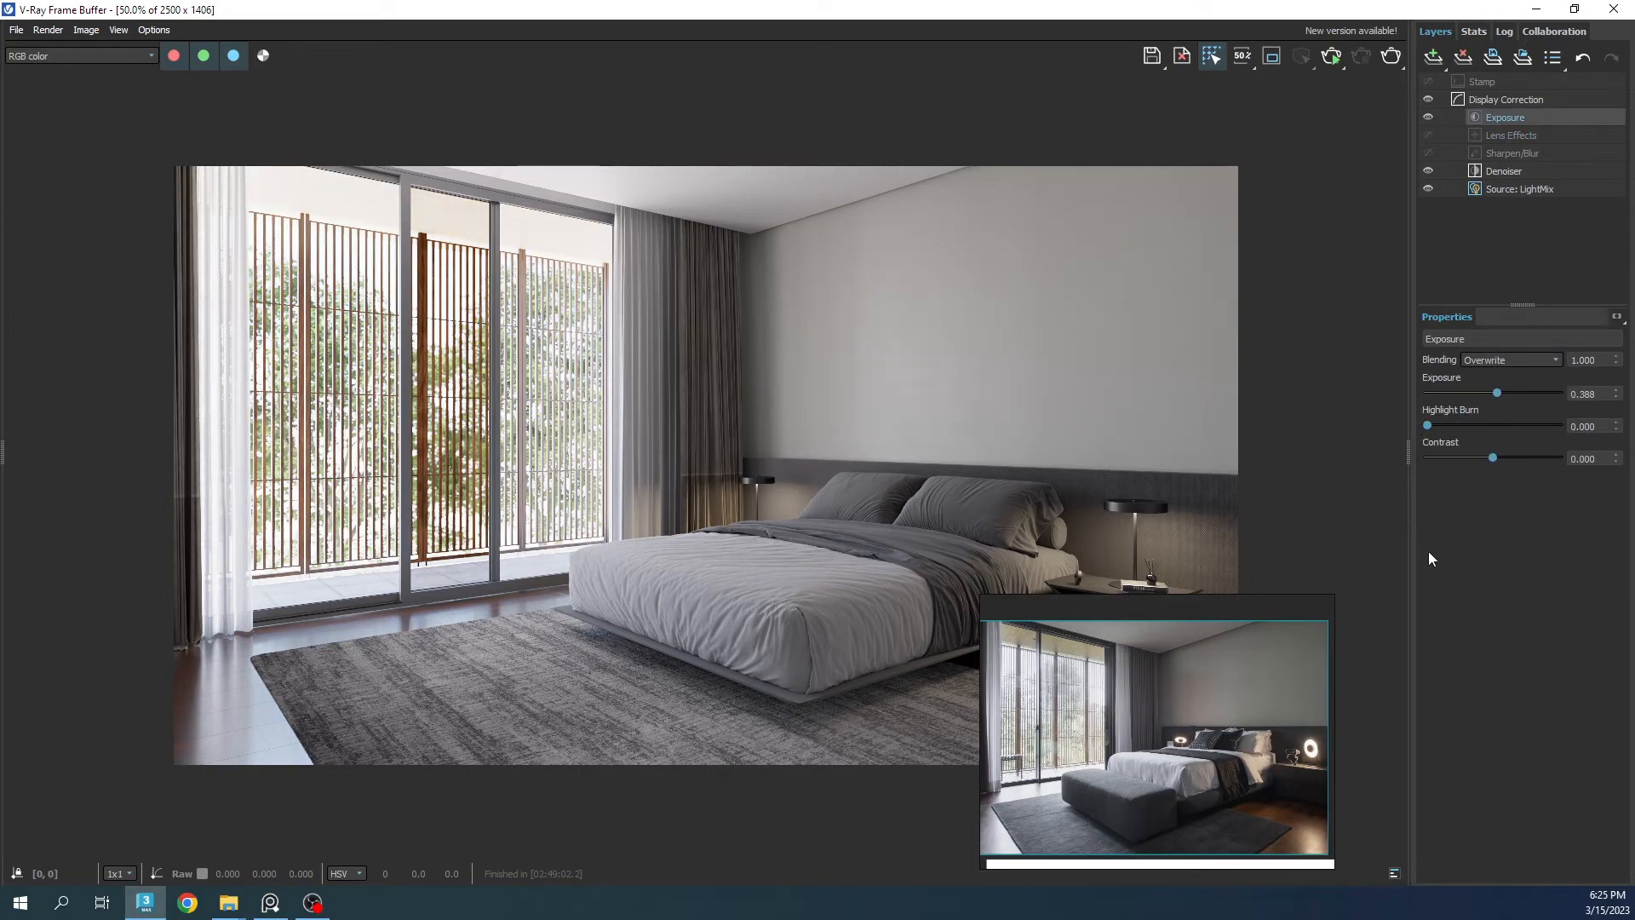
Step: Add a Filmic tonemap correction of type Power curve with toe length about 0.81, toe strength about 0.21 and white point about 5.45
left_click(1433, 57)
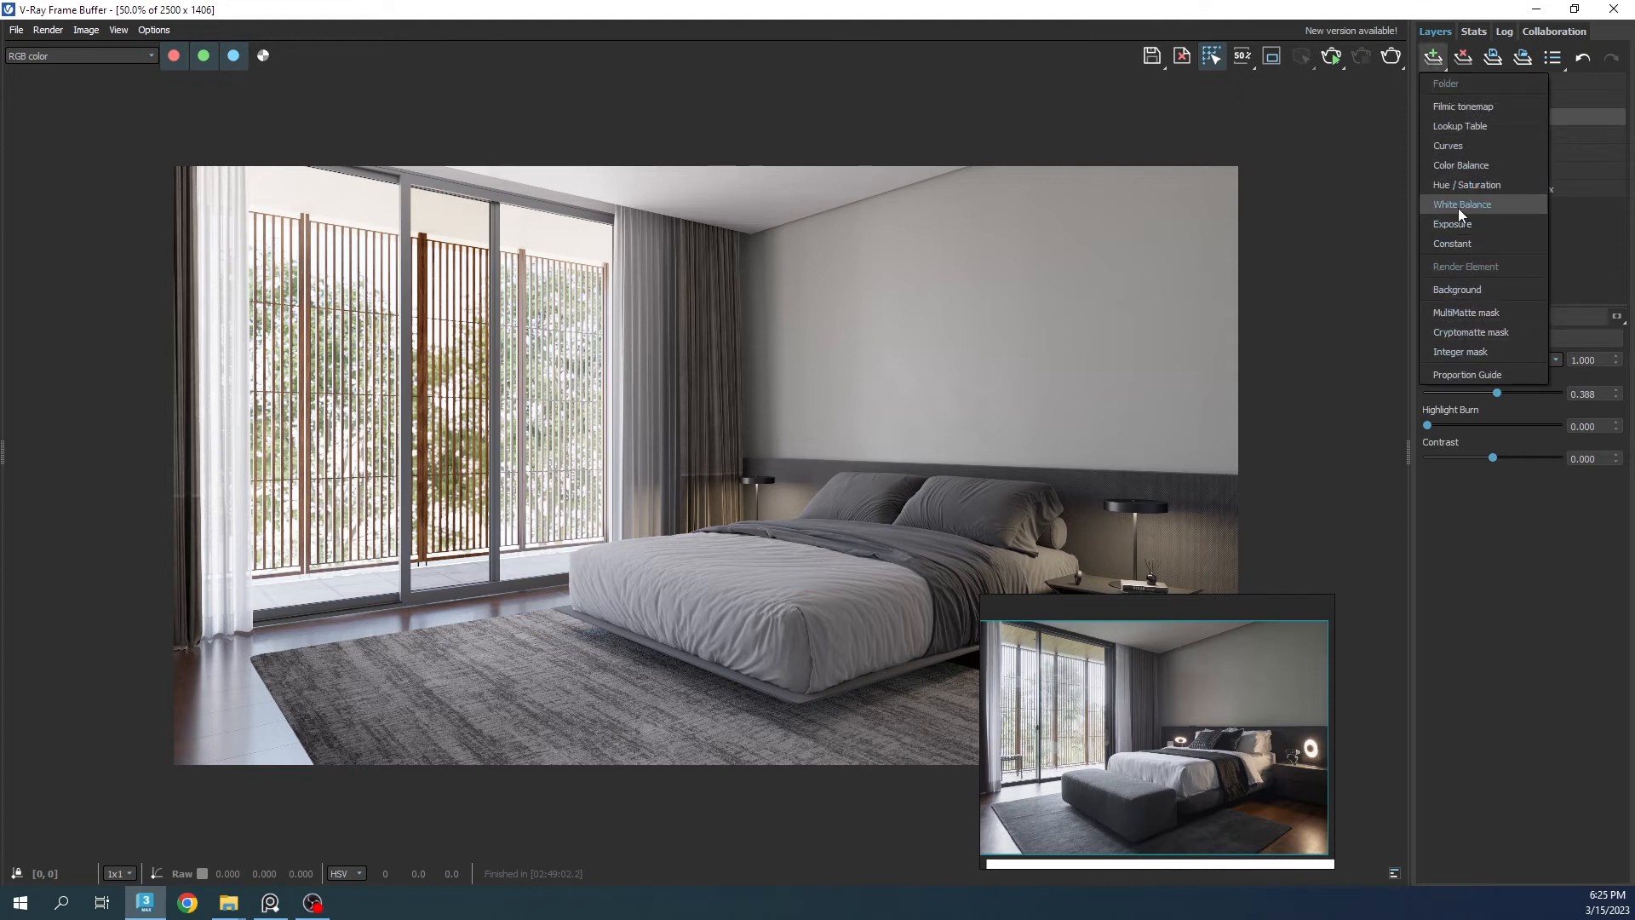
left_click(1455, 107)
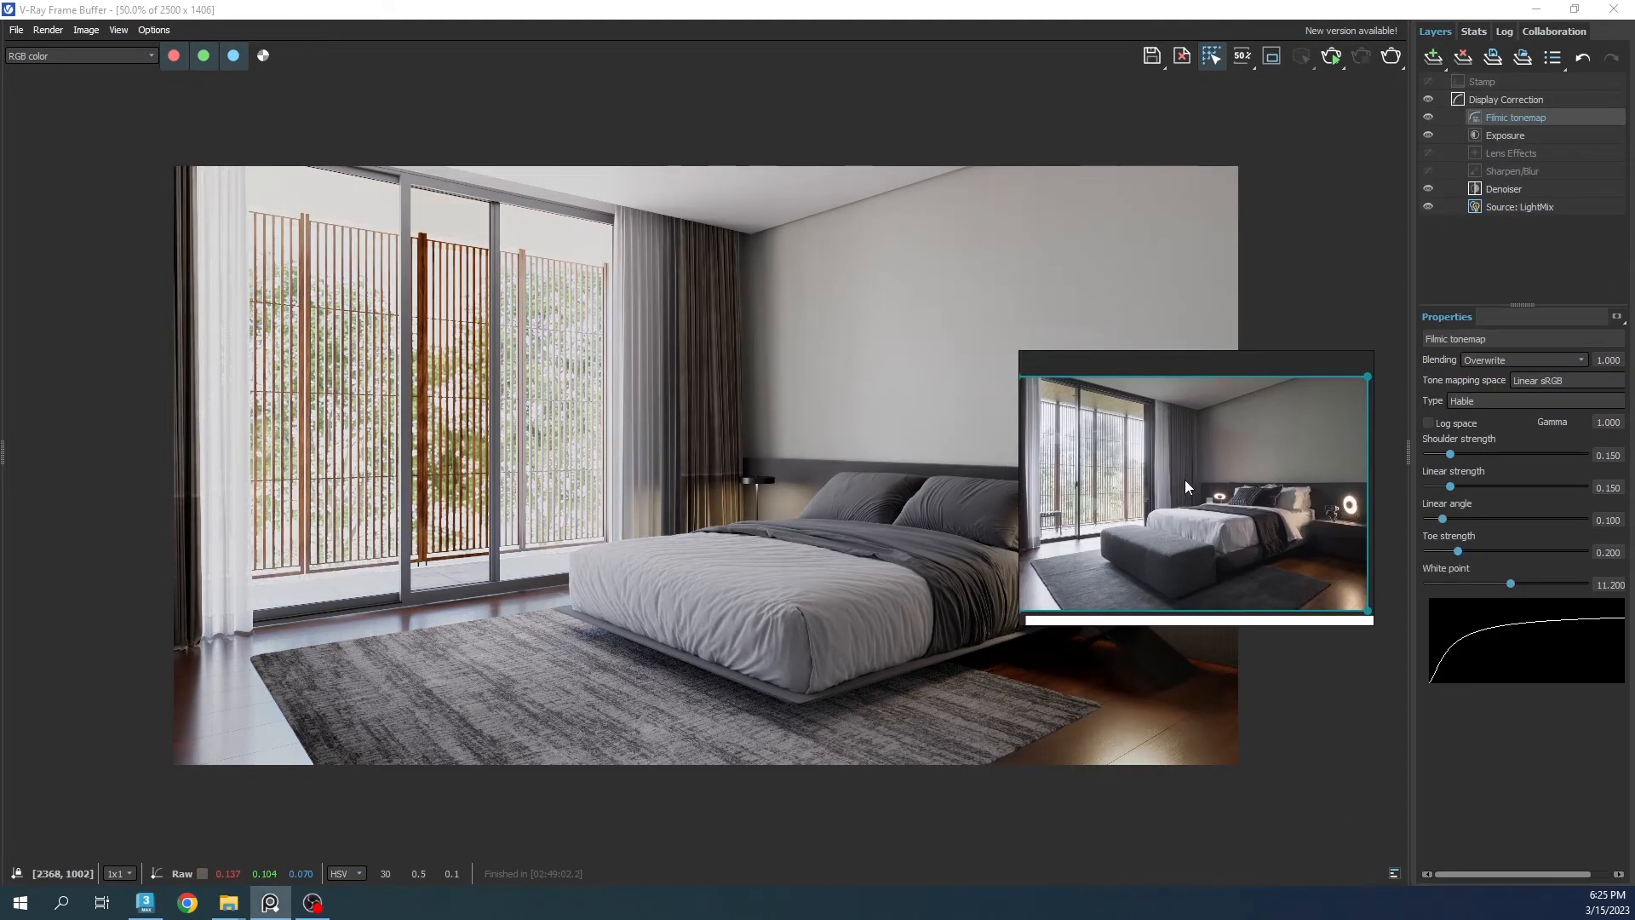
left_click(1474, 401)
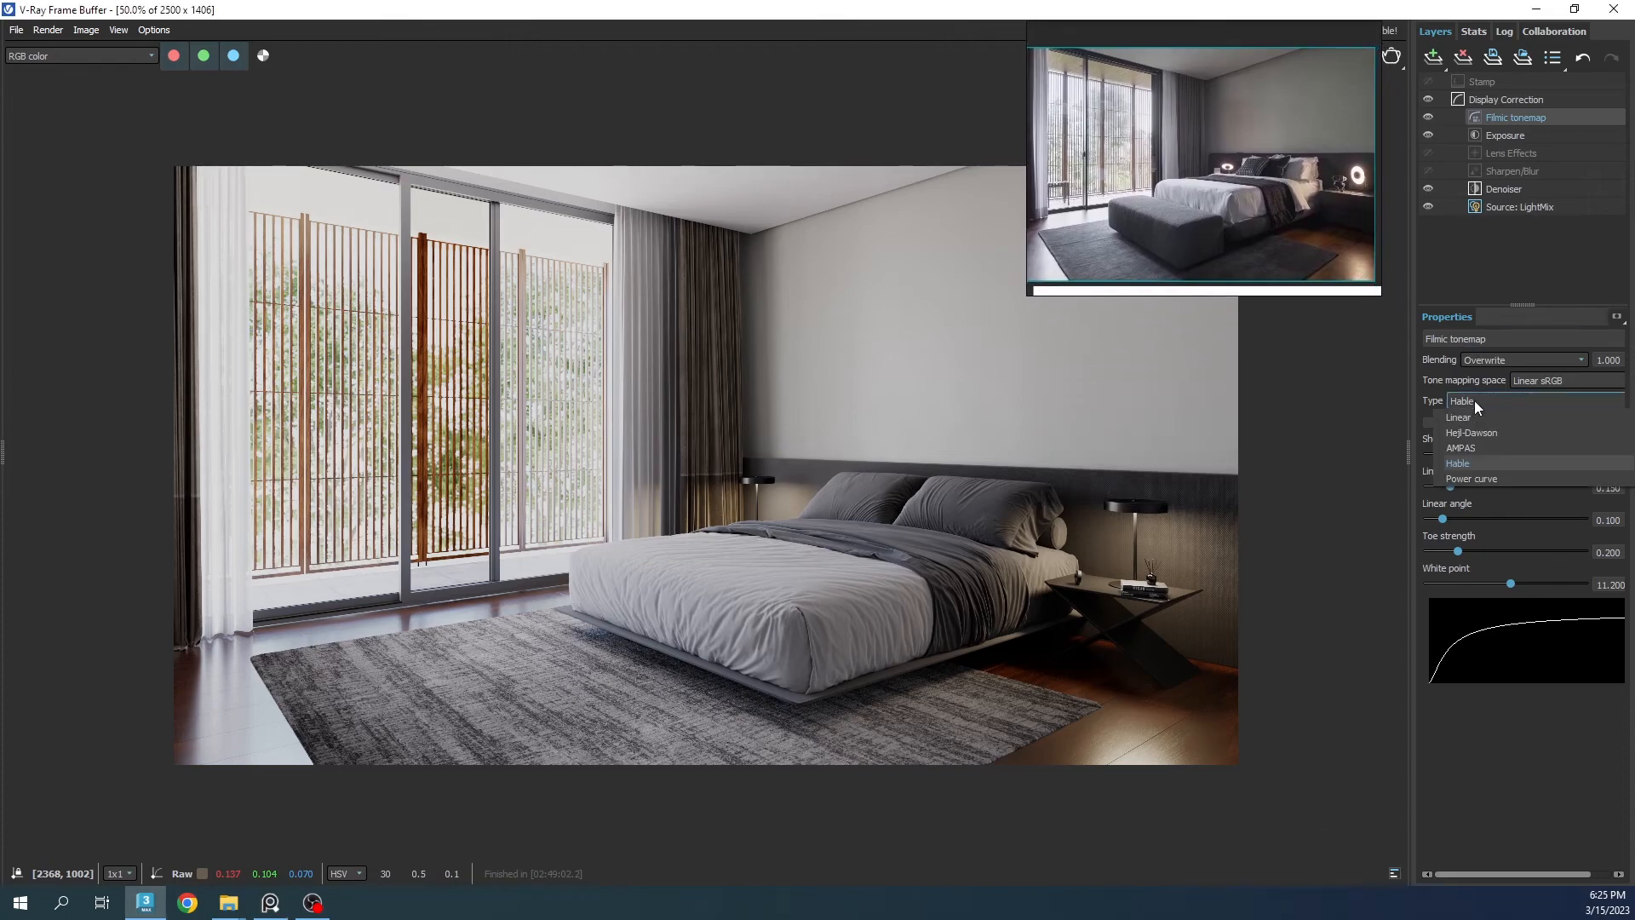
left_click(1470, 418)
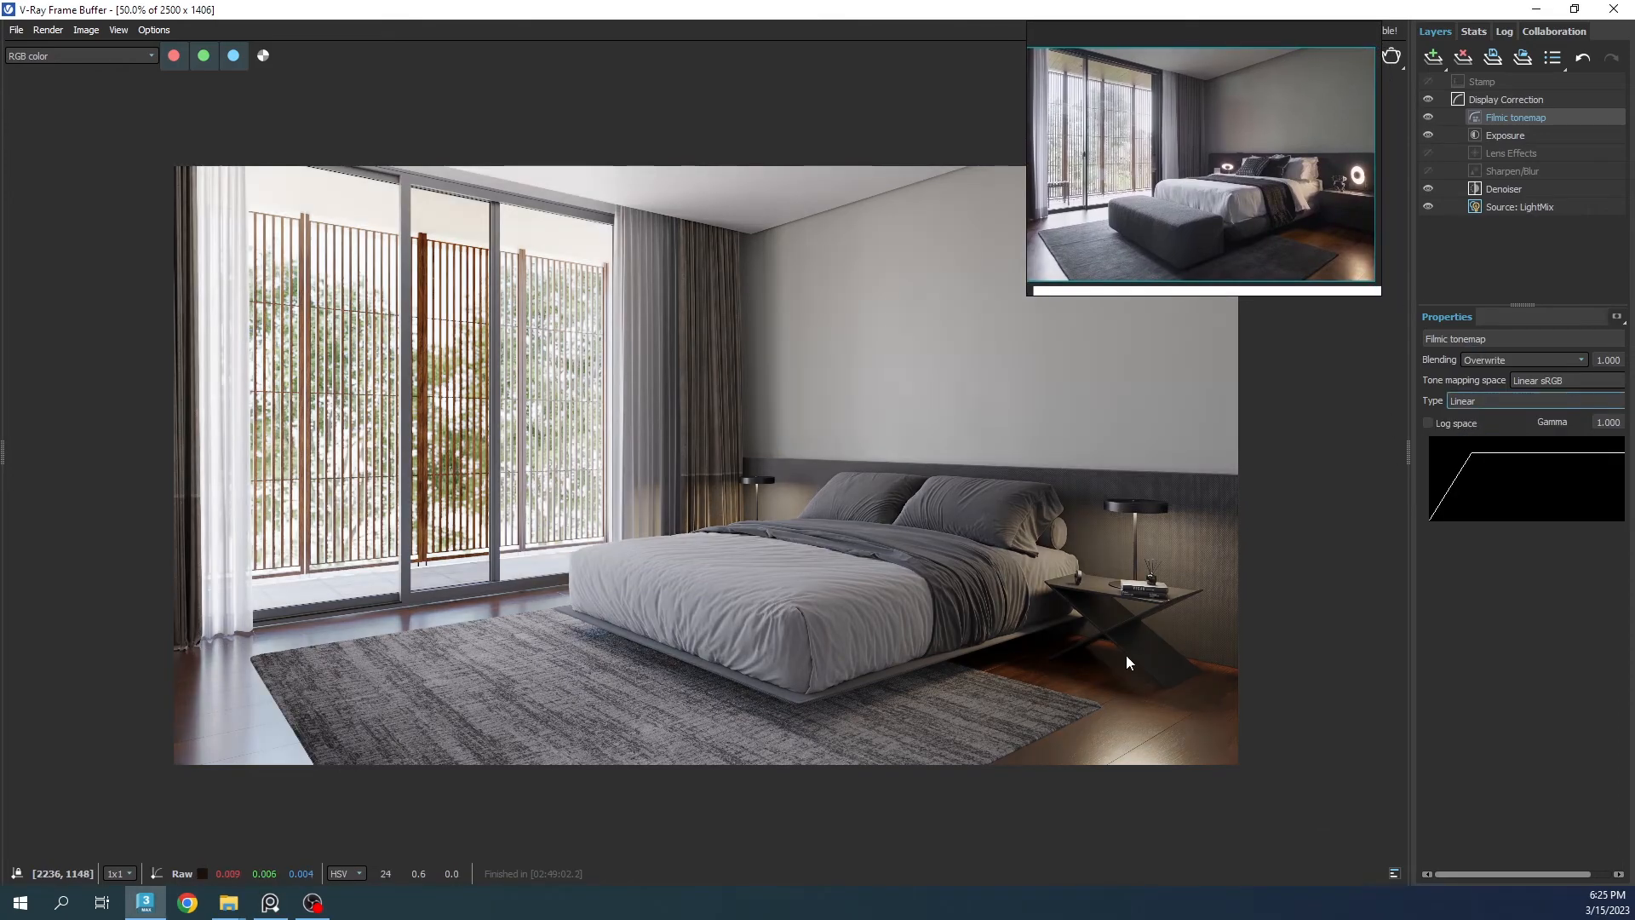
left_click(1484, 401)
left_click(1459, 477)
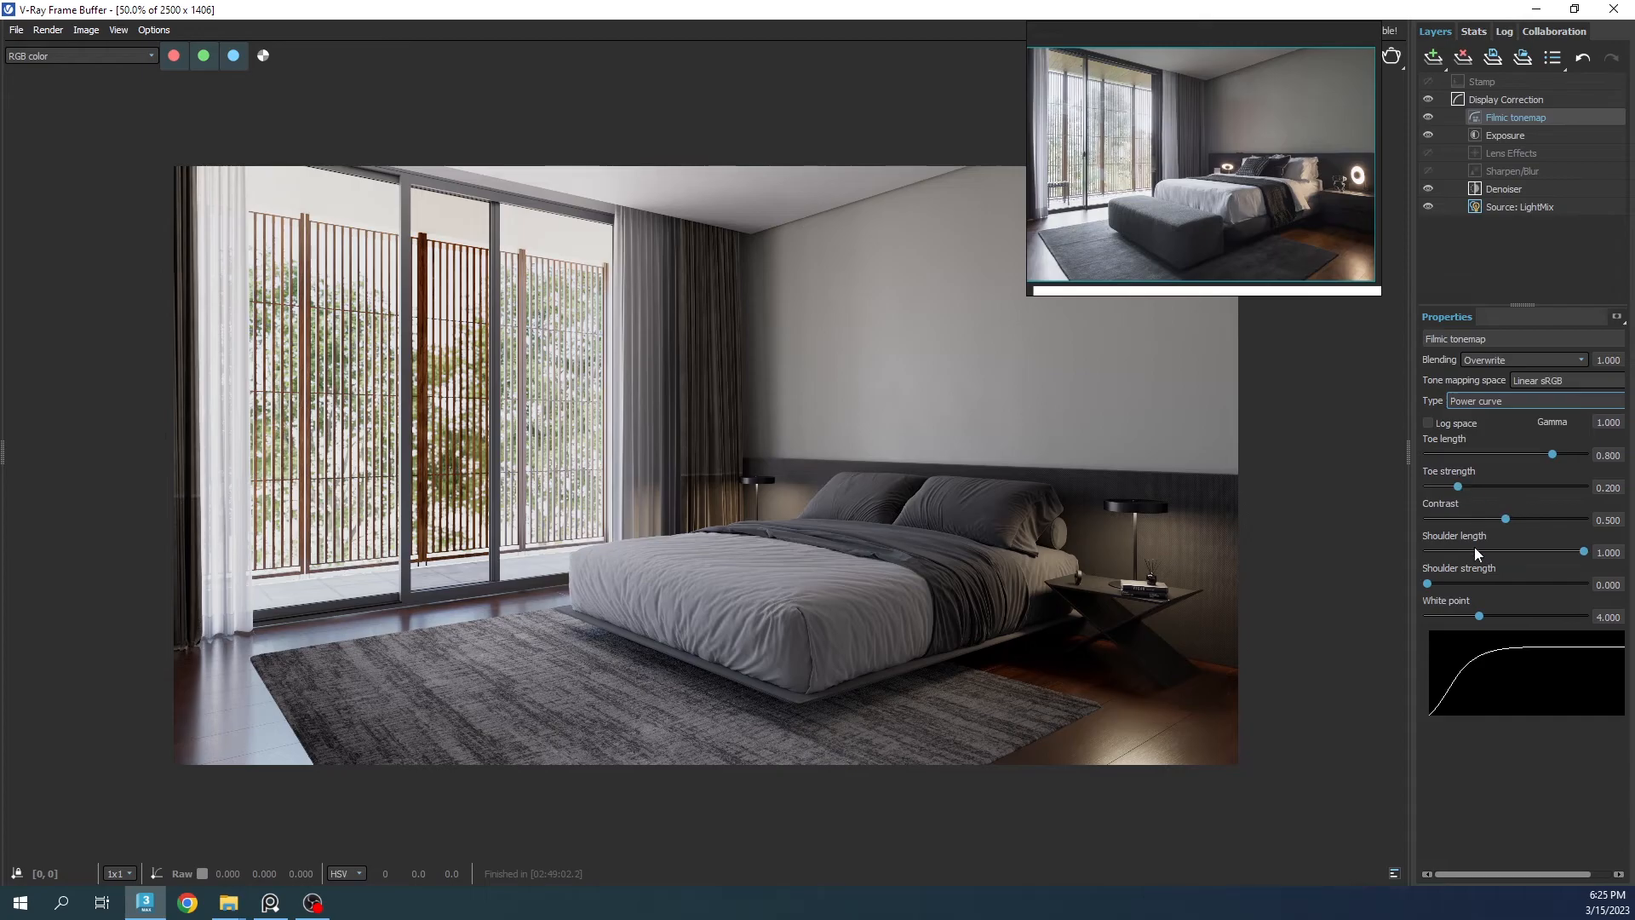
mouse_move(1459, 484)
left_mouse_down()
mouse_move(1477, 483)
mouse_move(1460, 482)
left_mouse_up()
left_click_drag(1575, 455, 1564, 455)
Step: Raise the Exposure layer's exposure to about 0.909 and reposition the reference image for comparison
left_click(1496, 135)
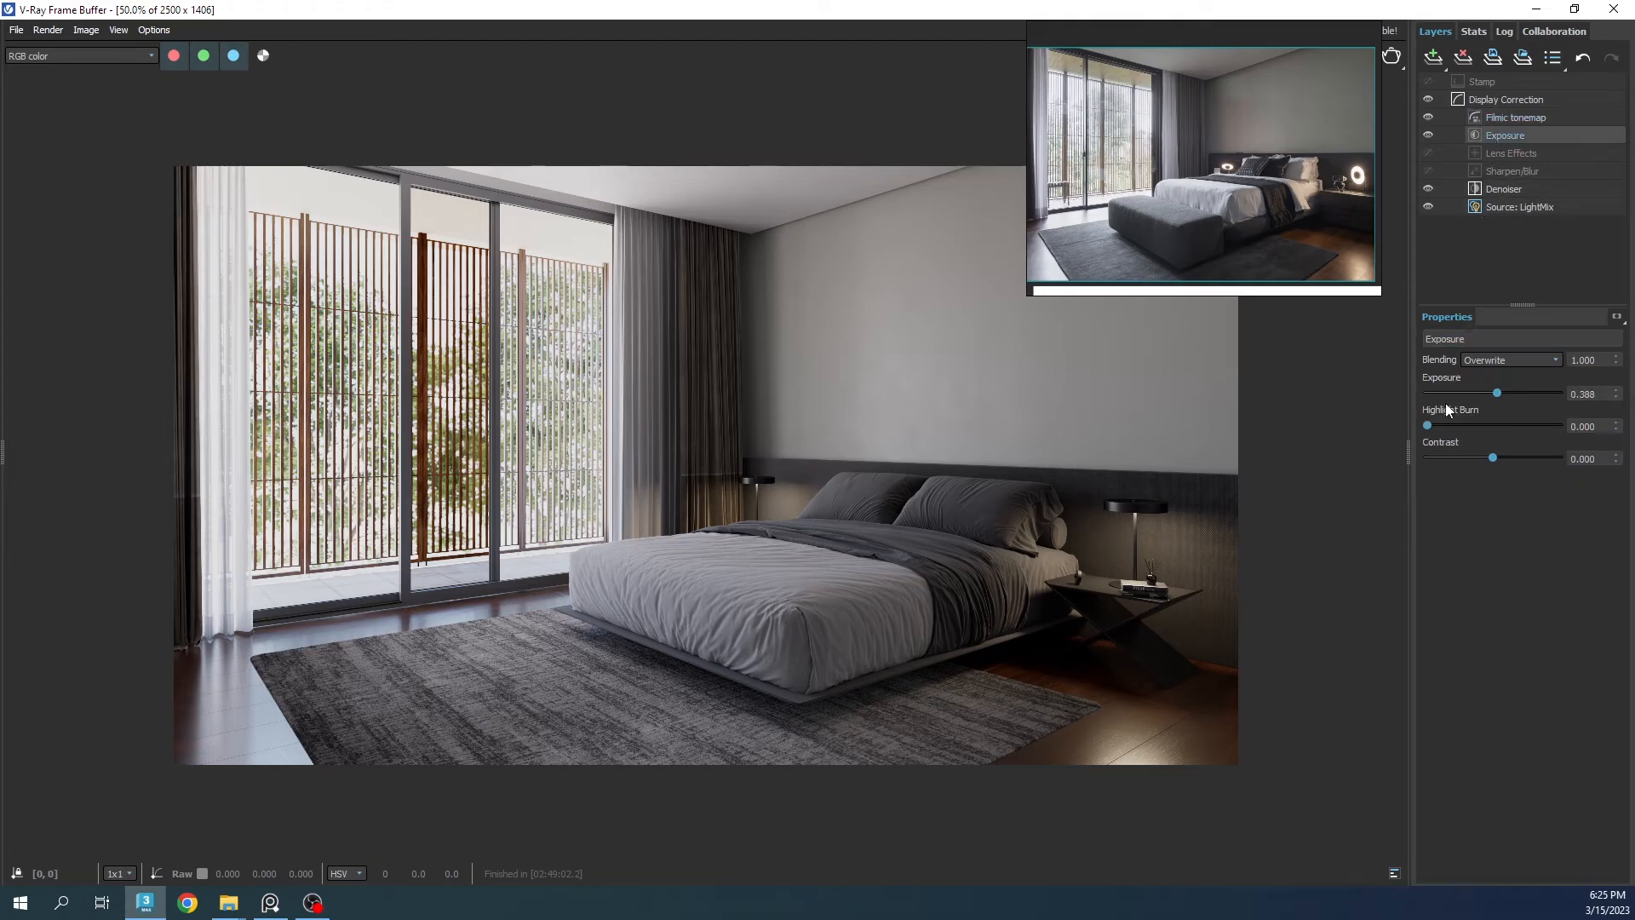
left_click_drag(1501, 396, 1505, 393)
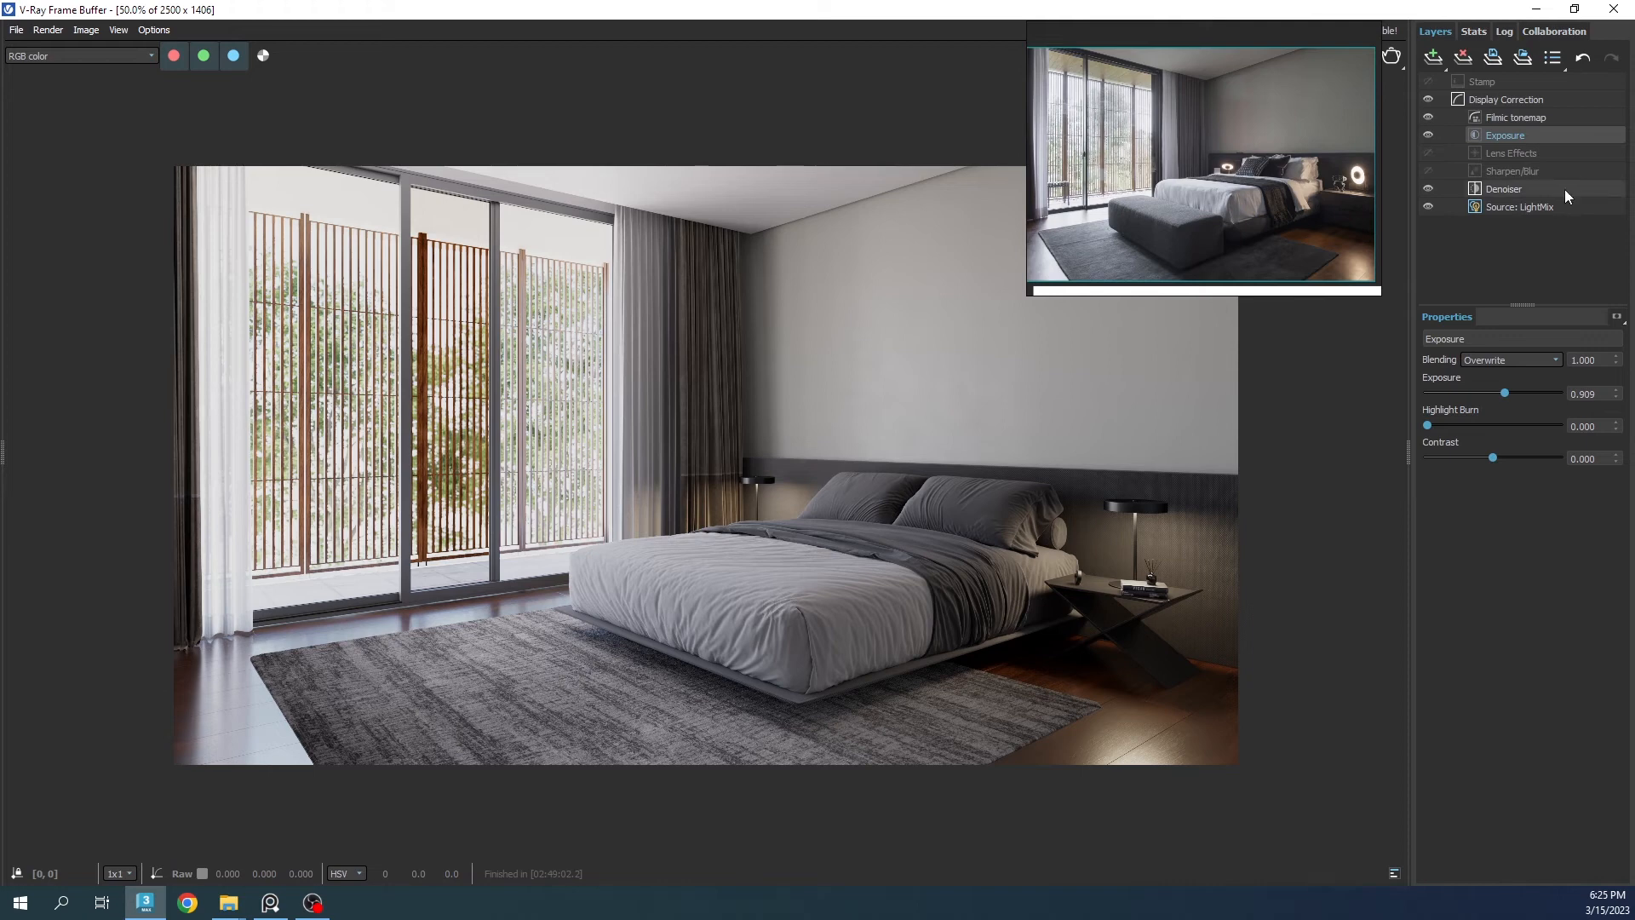
left_click_drag(1213, 219, 1196, 259)
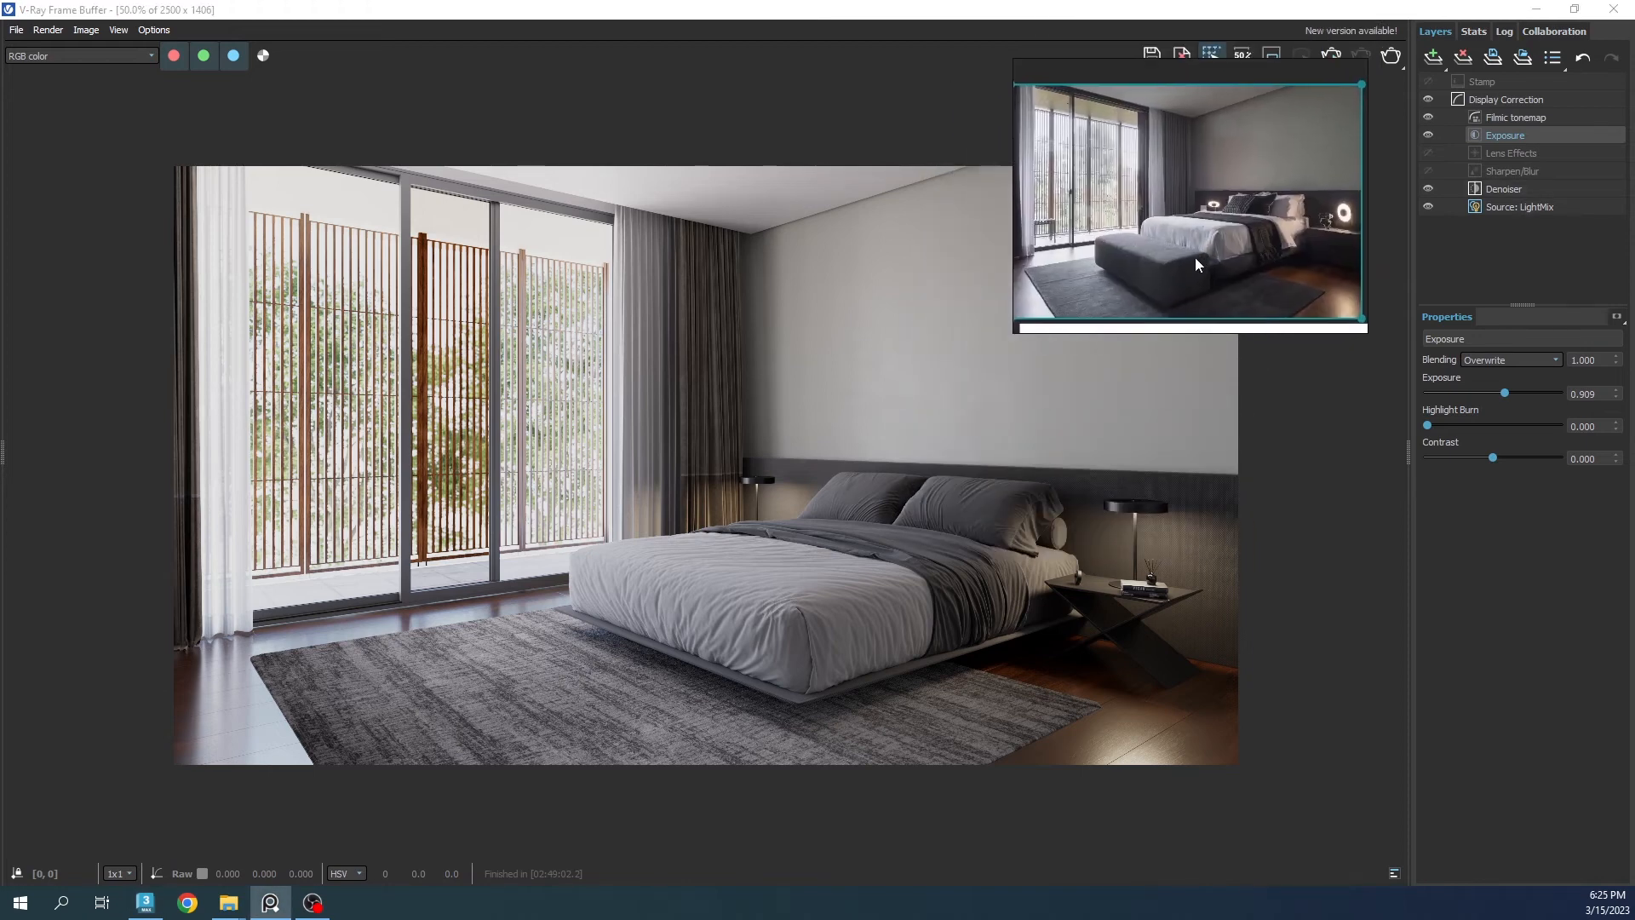
Step: Re-enable bloom/glare in Lens Effects with bloom 1, intensity about 0.169 and size about 35.6
left_click(1518, 157)
left_click(1428, 388)
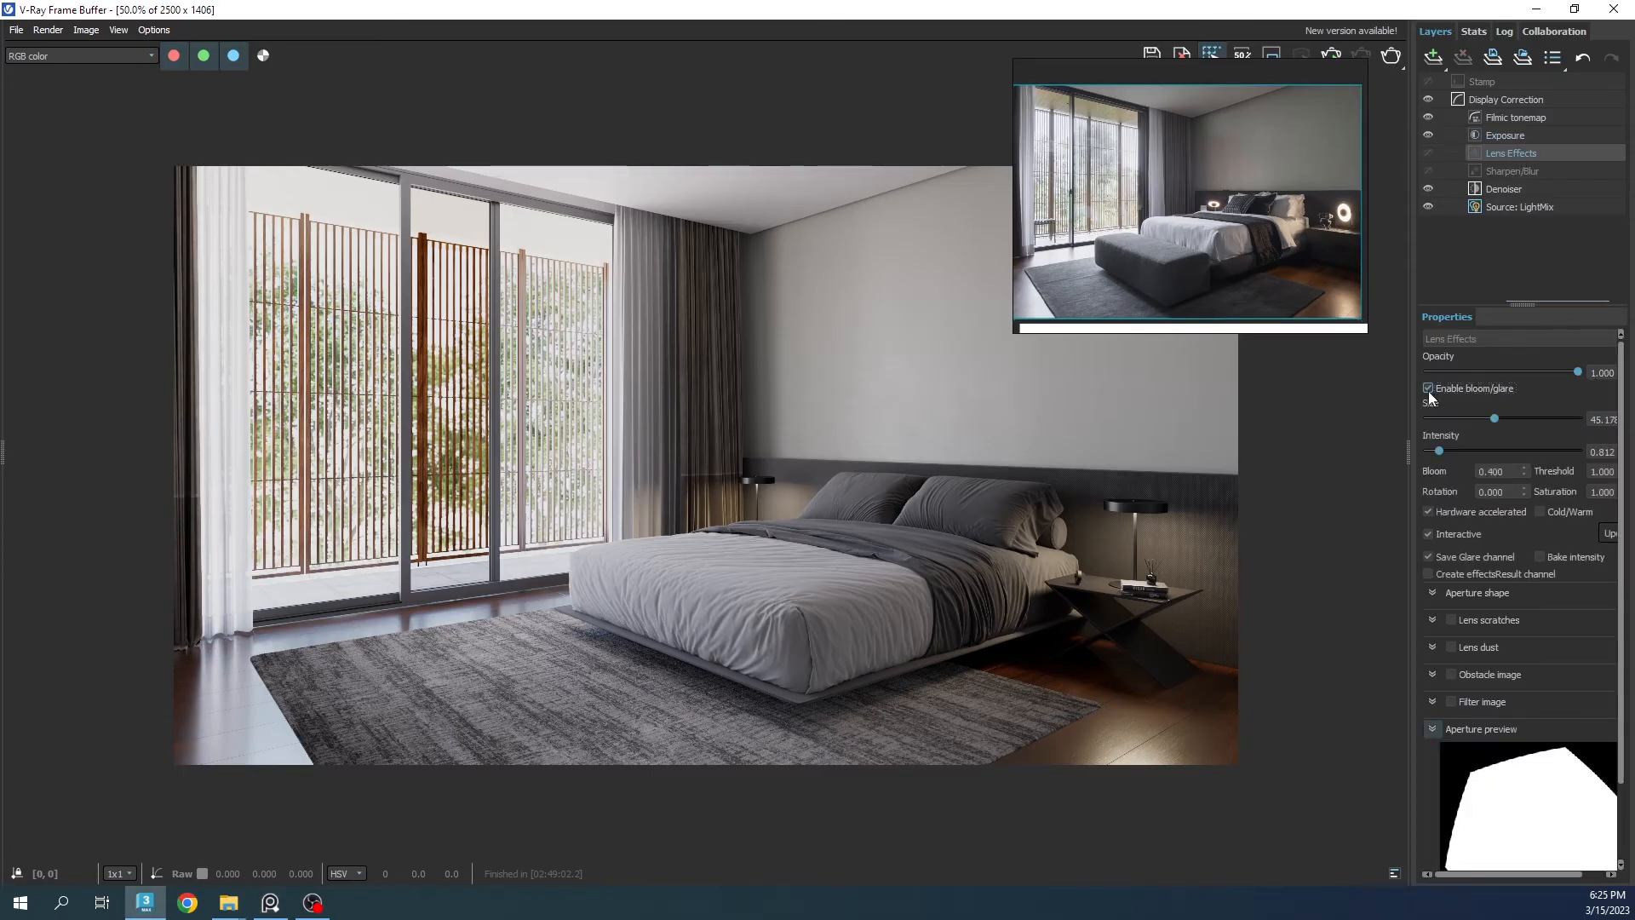
scroll(387, 298, "up", 1)
middle_click_drag(212, 450, 324, 359)
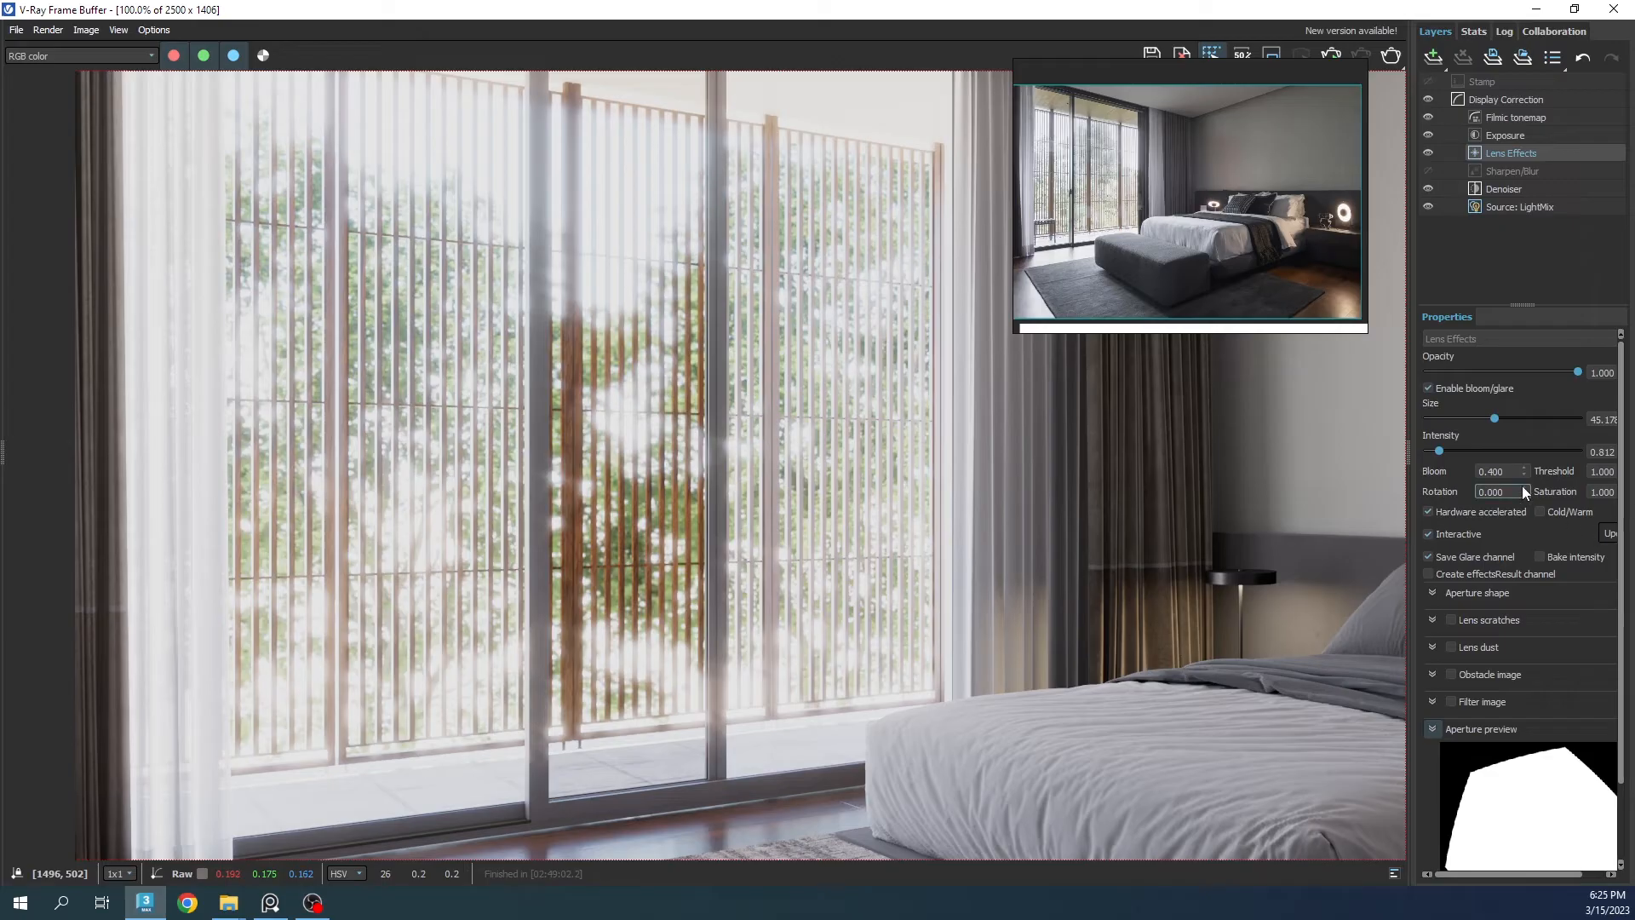
type("1")
key("Return")
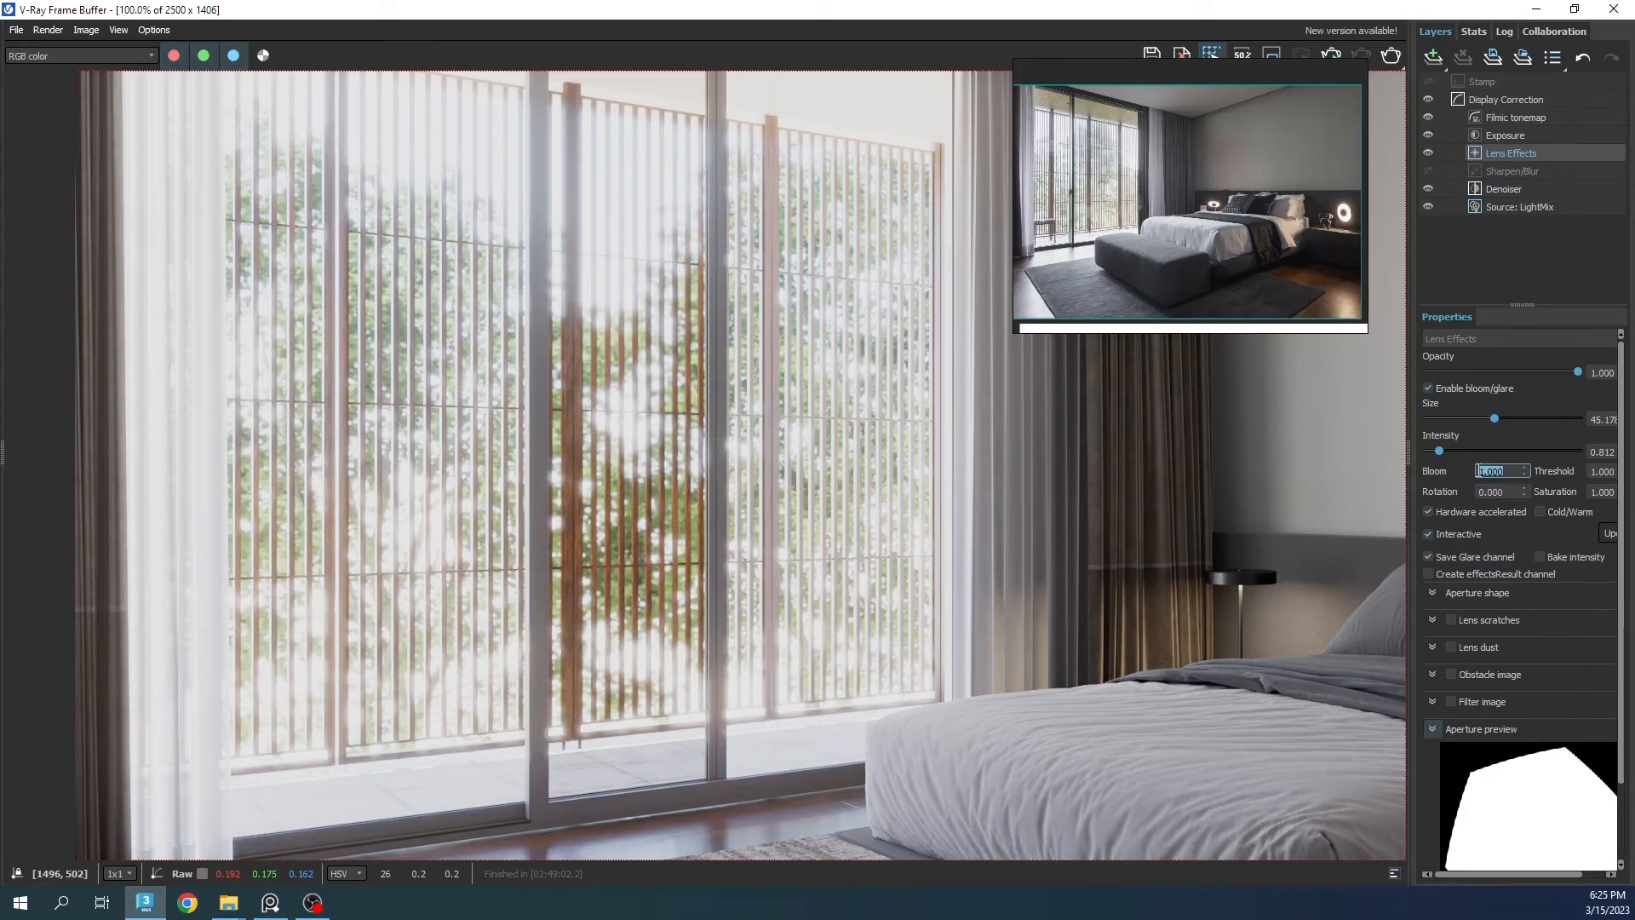
mouse_move(1434, 451)
left_mouse_down()
mouse_move(1495, 417)
mouse_move(1445, 415)
mouse_move(1467, 418)
mouse_move(1430, 451)
left_mouse_up()
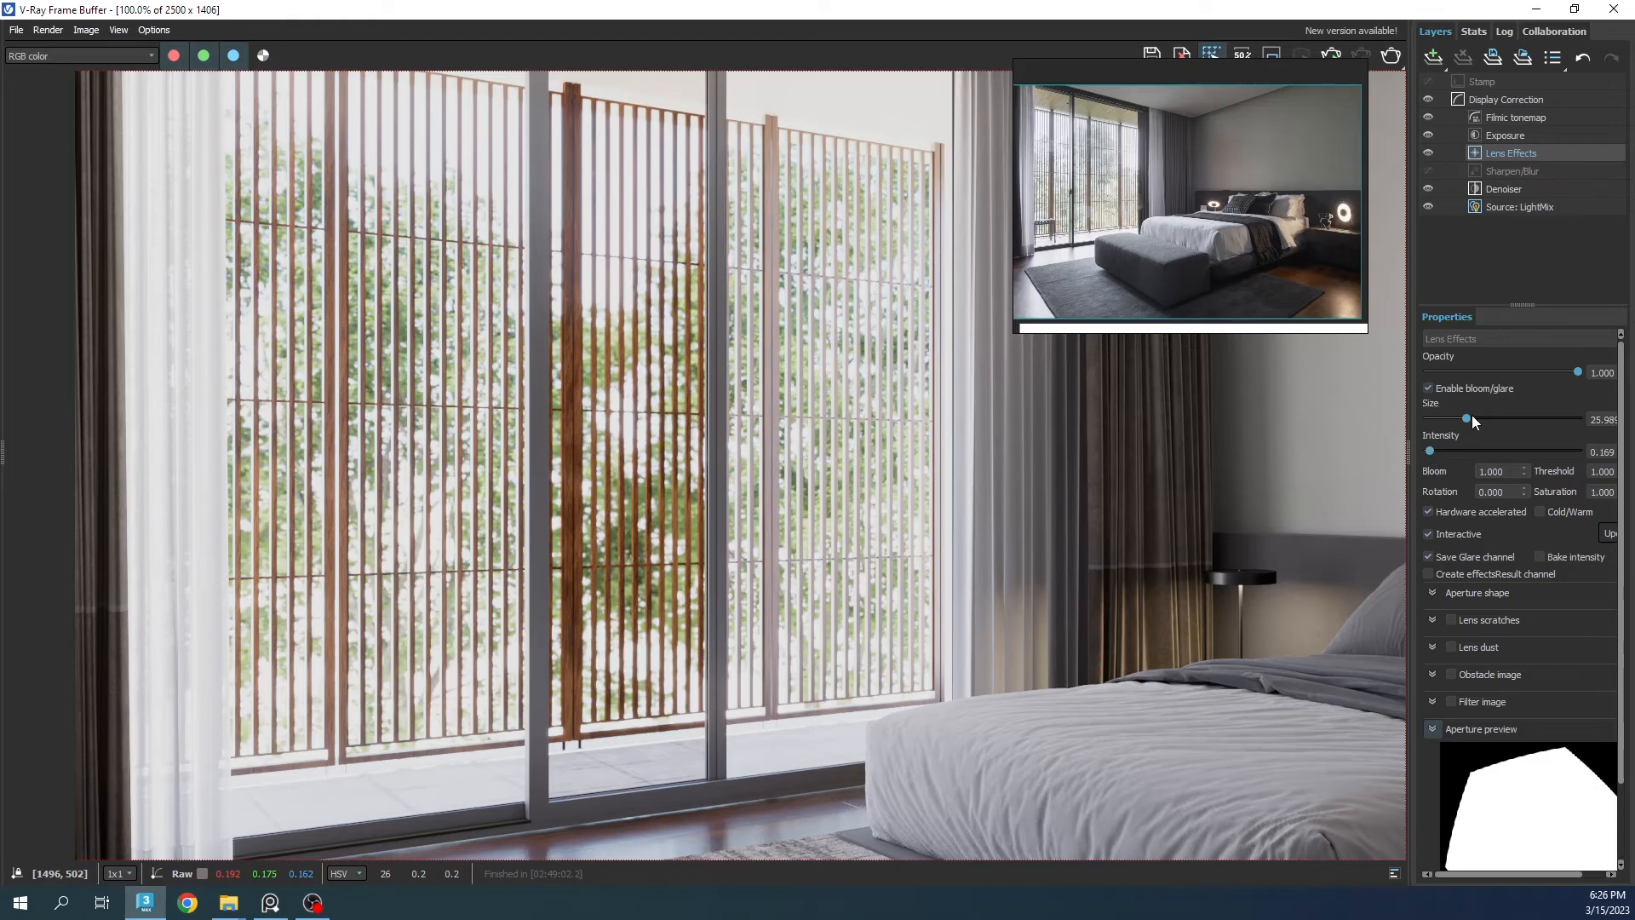
left_click_drag(1485, 415, 1481, 415)
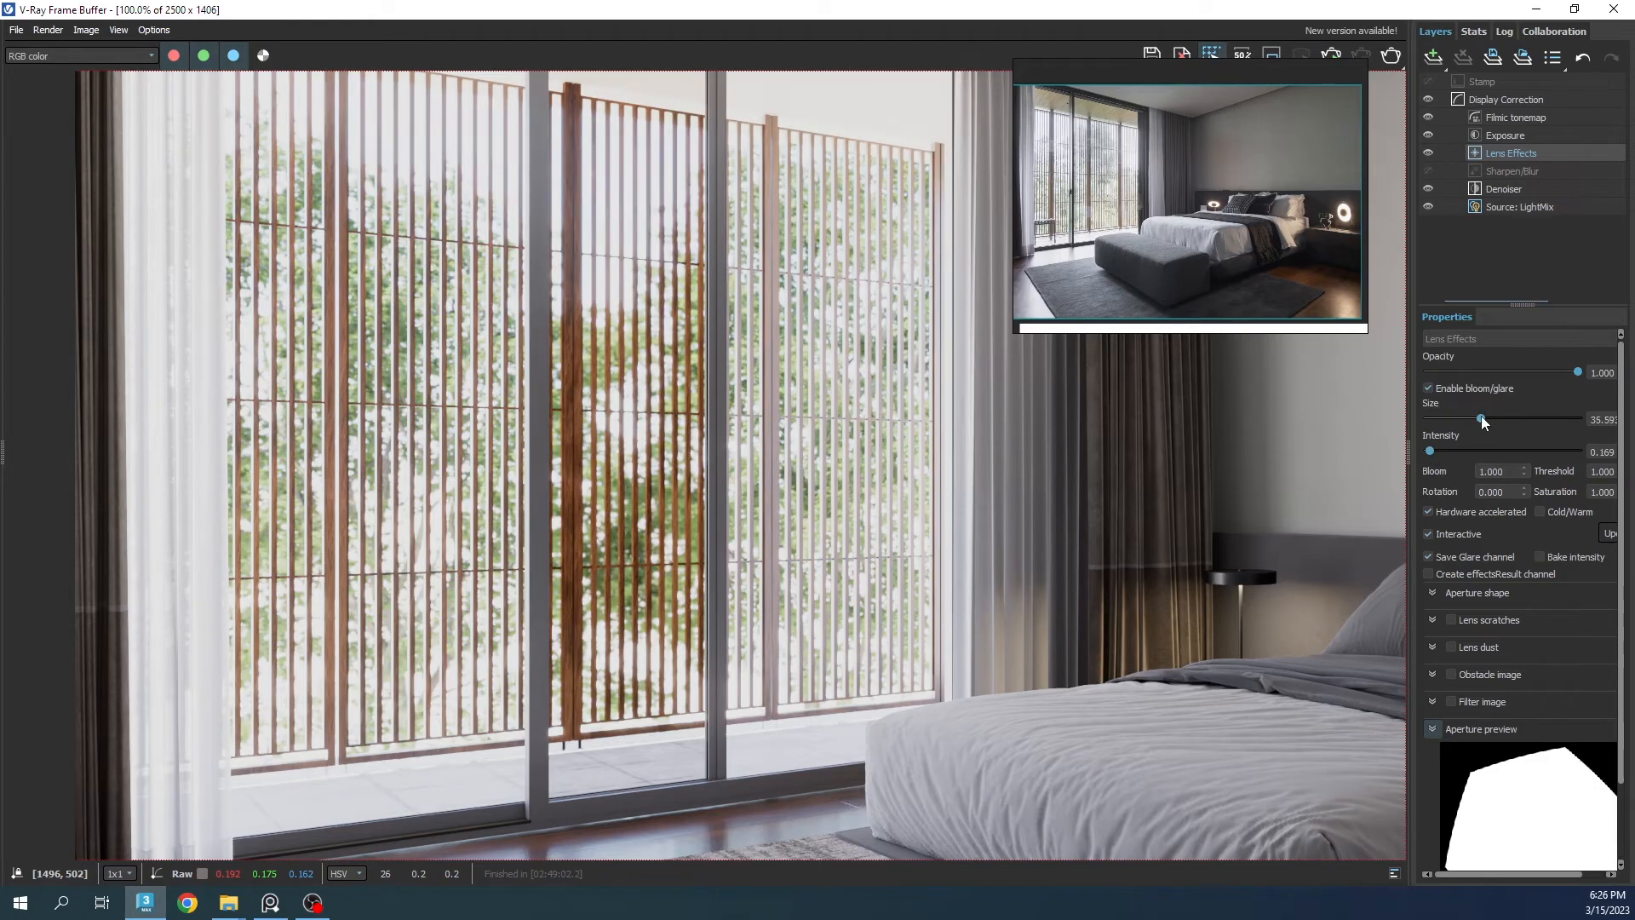
scroll(749, 453, "down", 2)
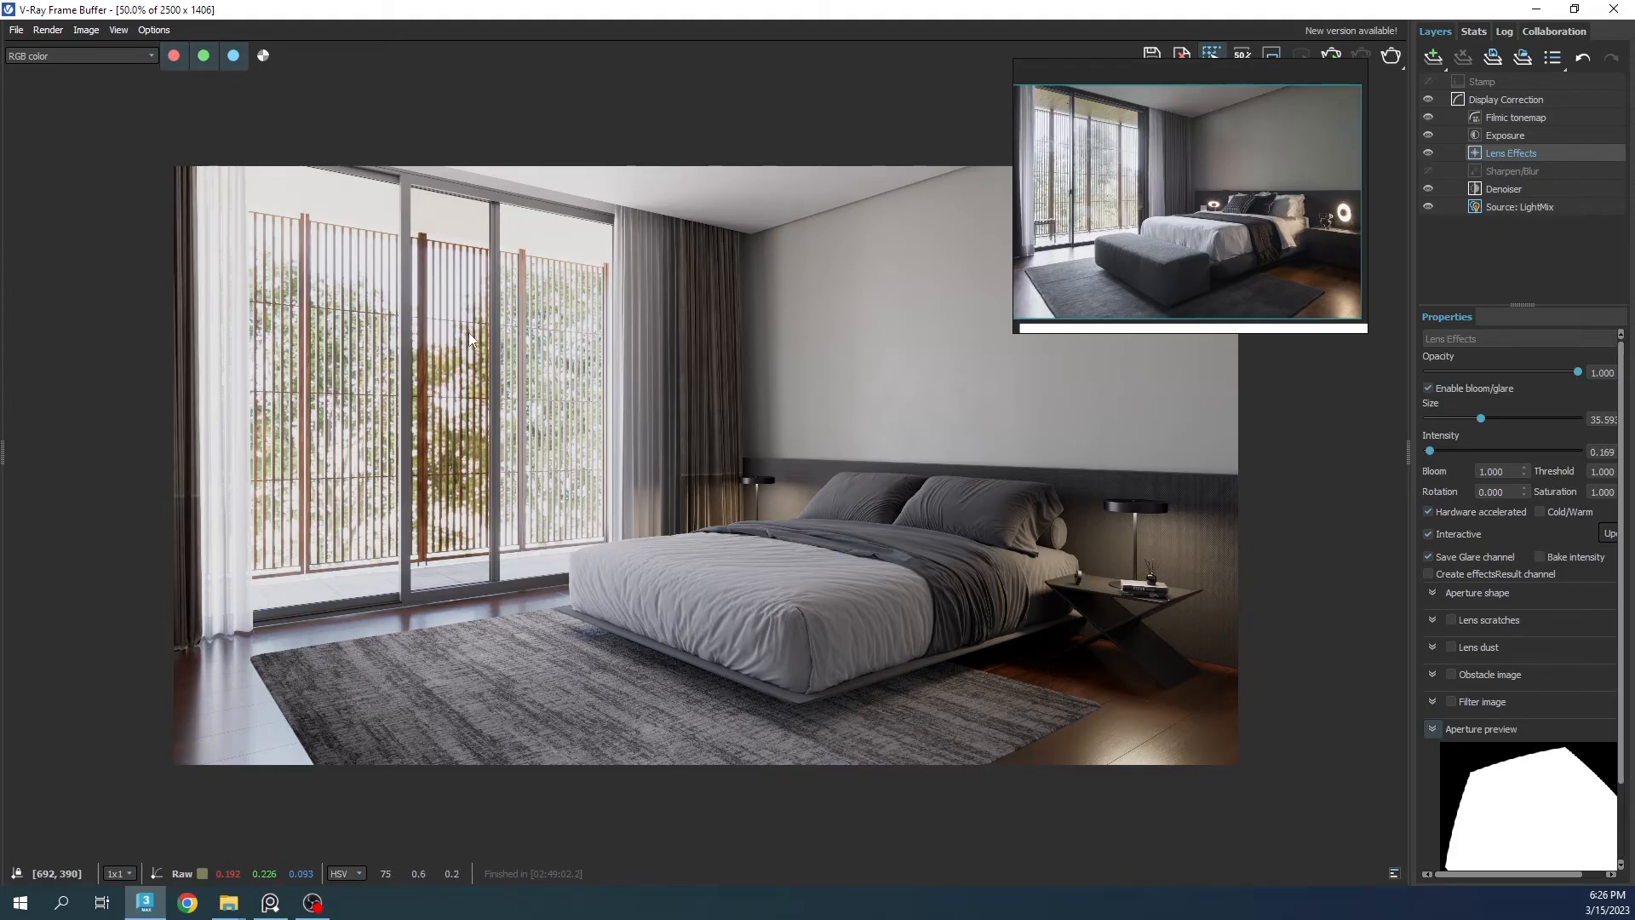
Step: Add a White Balance correction above the Filmic tonemap with a temperature of about 6273
right_click_drag(1276, 170, 1247, 123)
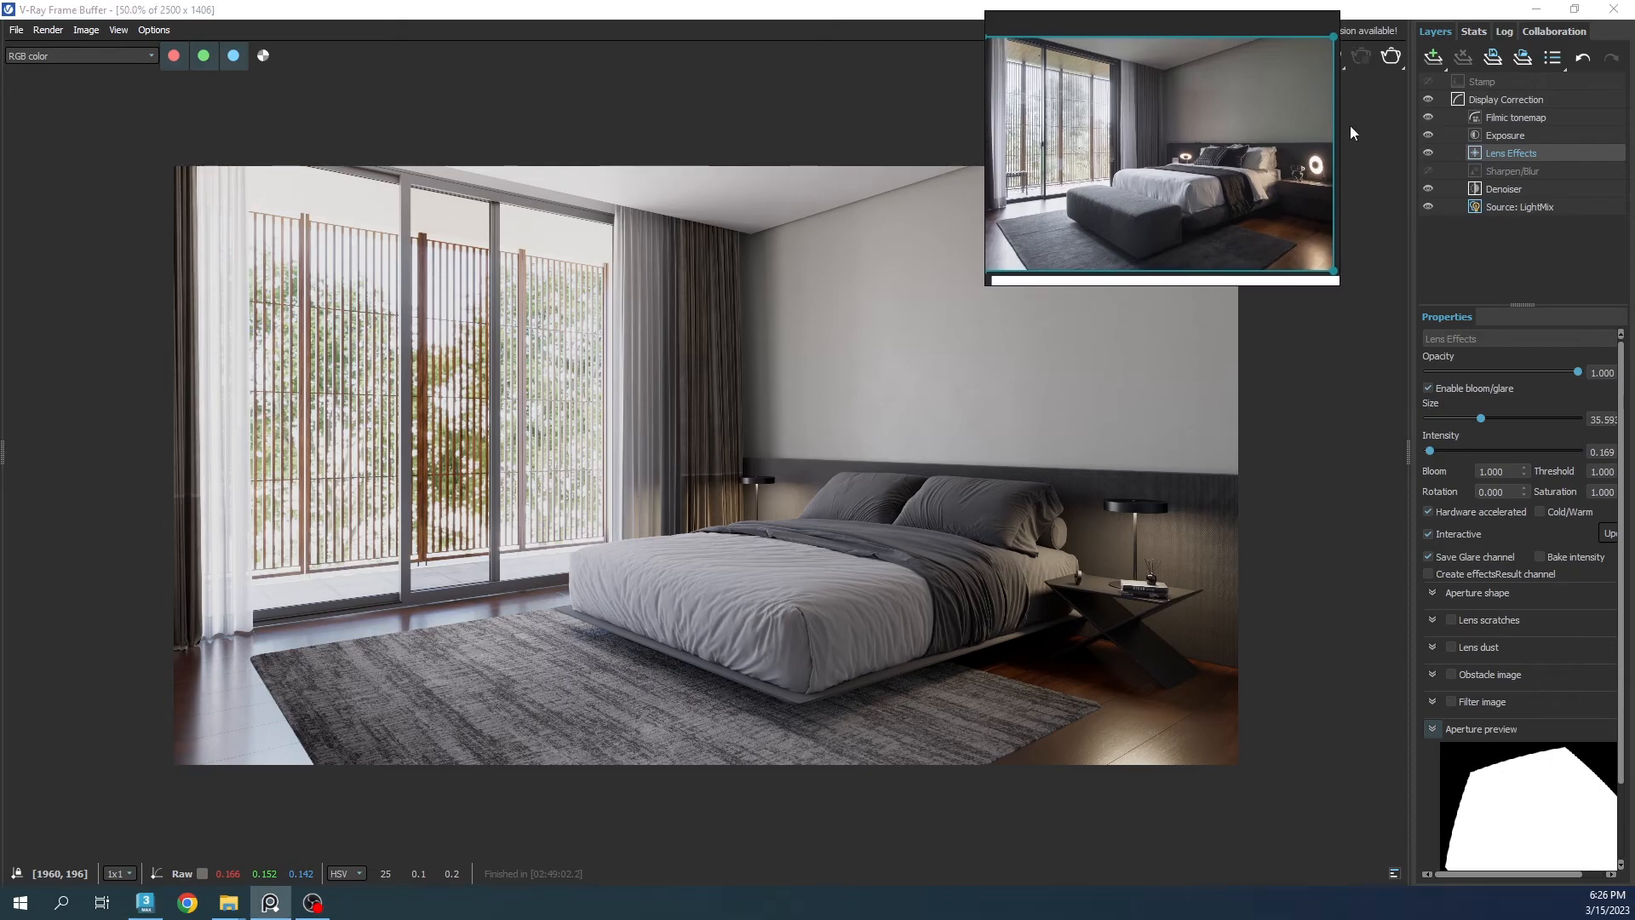
left_click(1501, 117)
left_click(1433, 57)
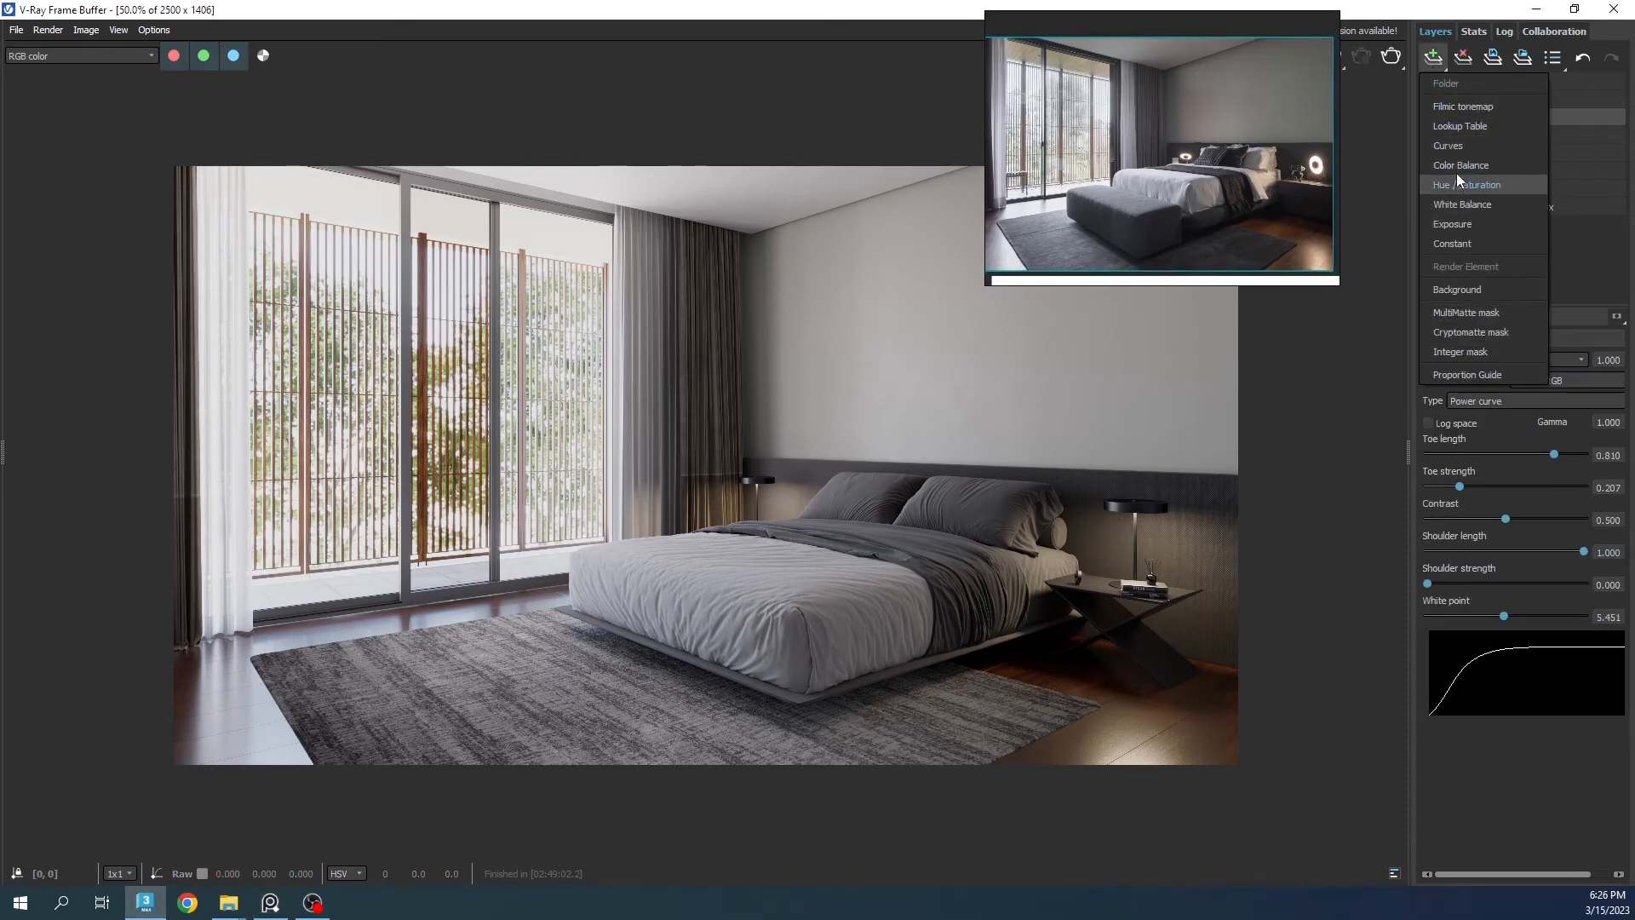
left_click(1449, 204)
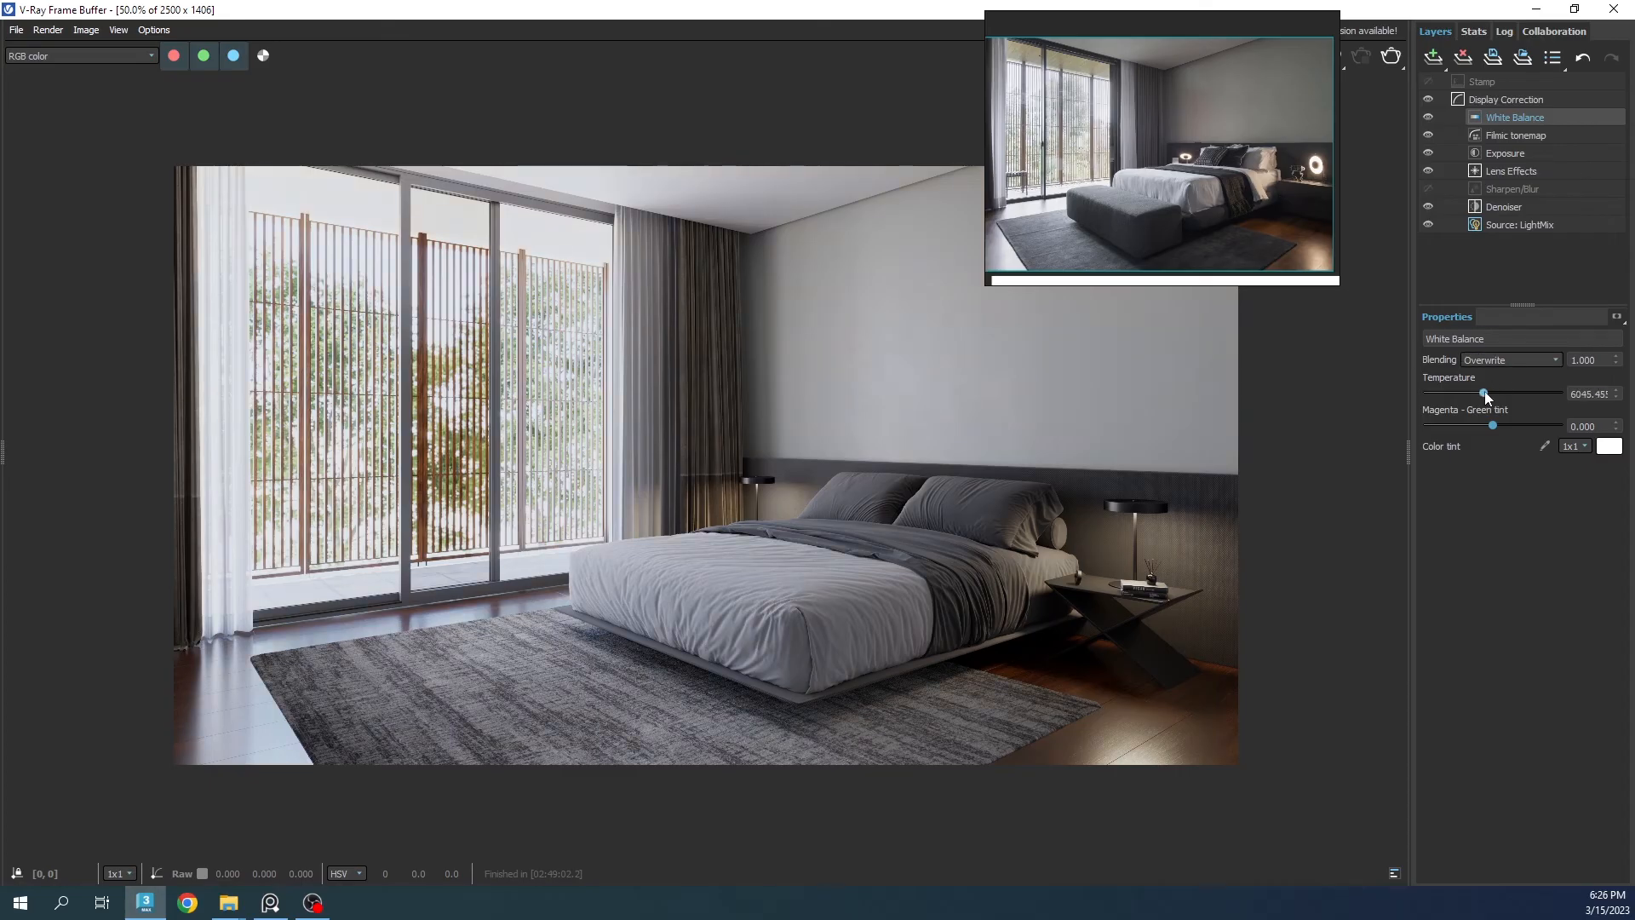
left_click_drag(1484, 391, 1490, 390)
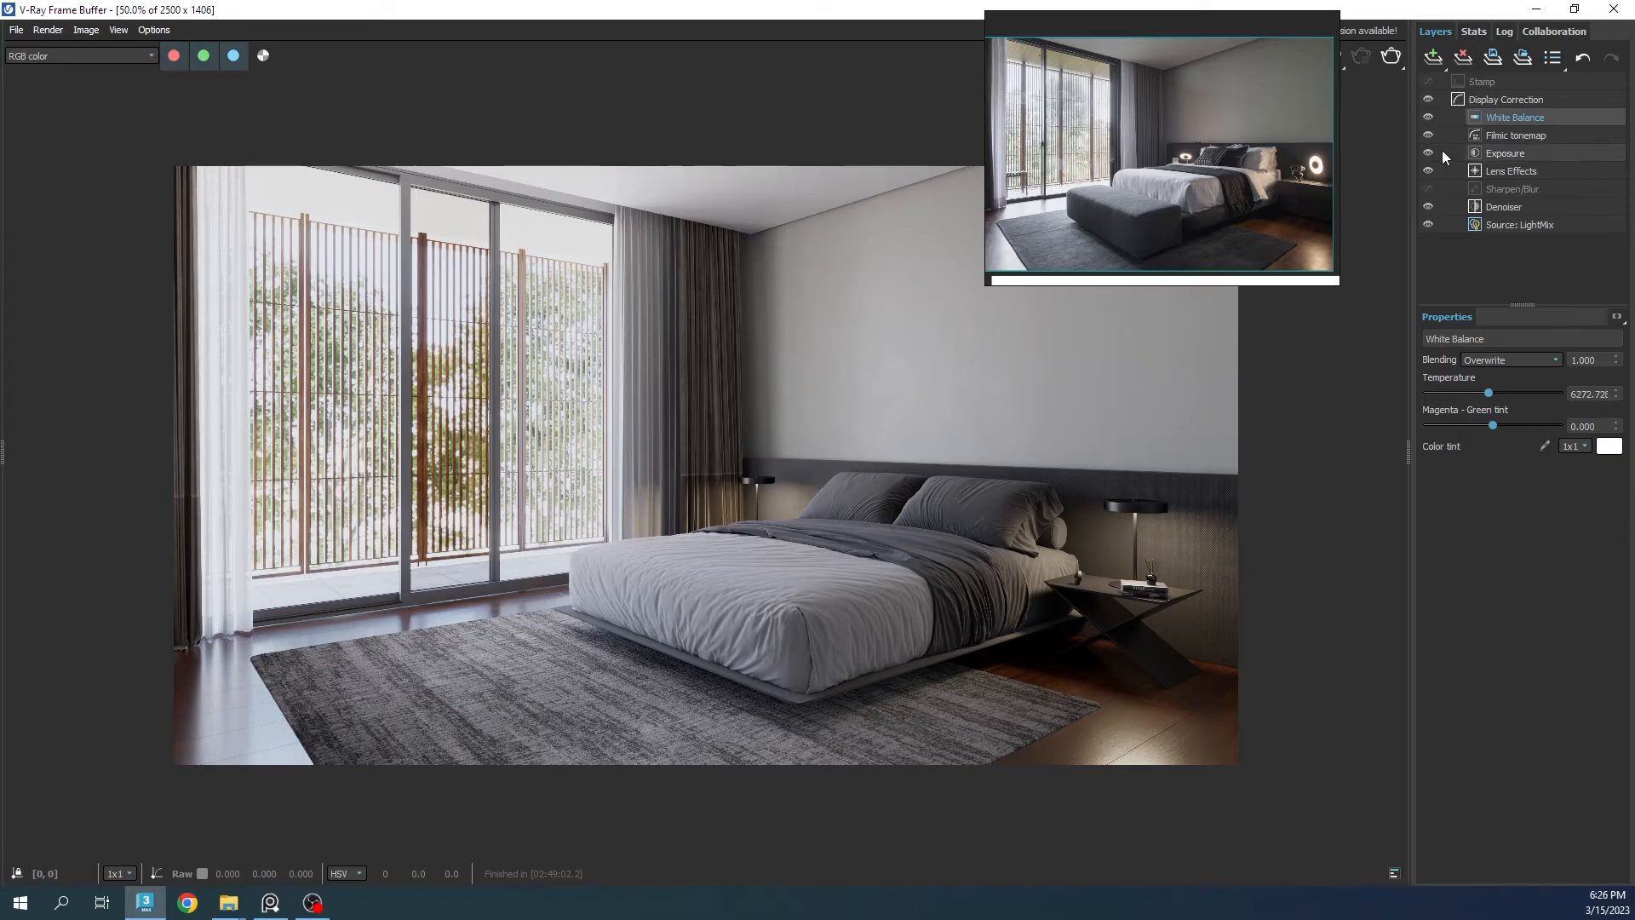
Step: Lower the Exposure layer's exposure to about 0.325 and inspect the wall up close
left_click(1504, 154)
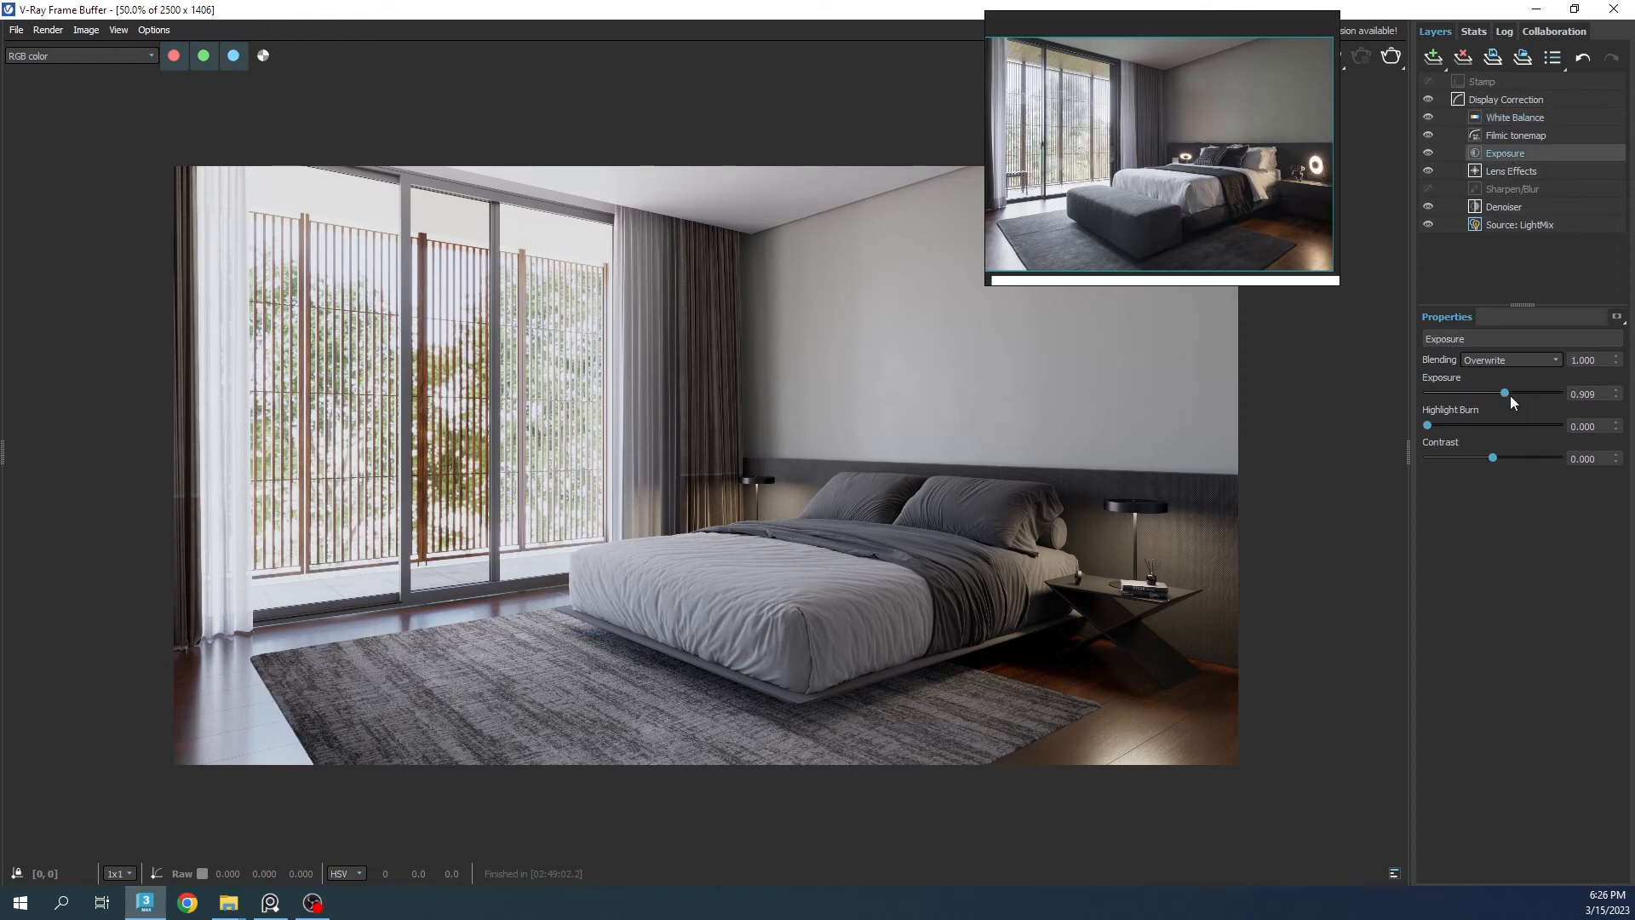
left_click_drag(1505, 392, 1497, 391)
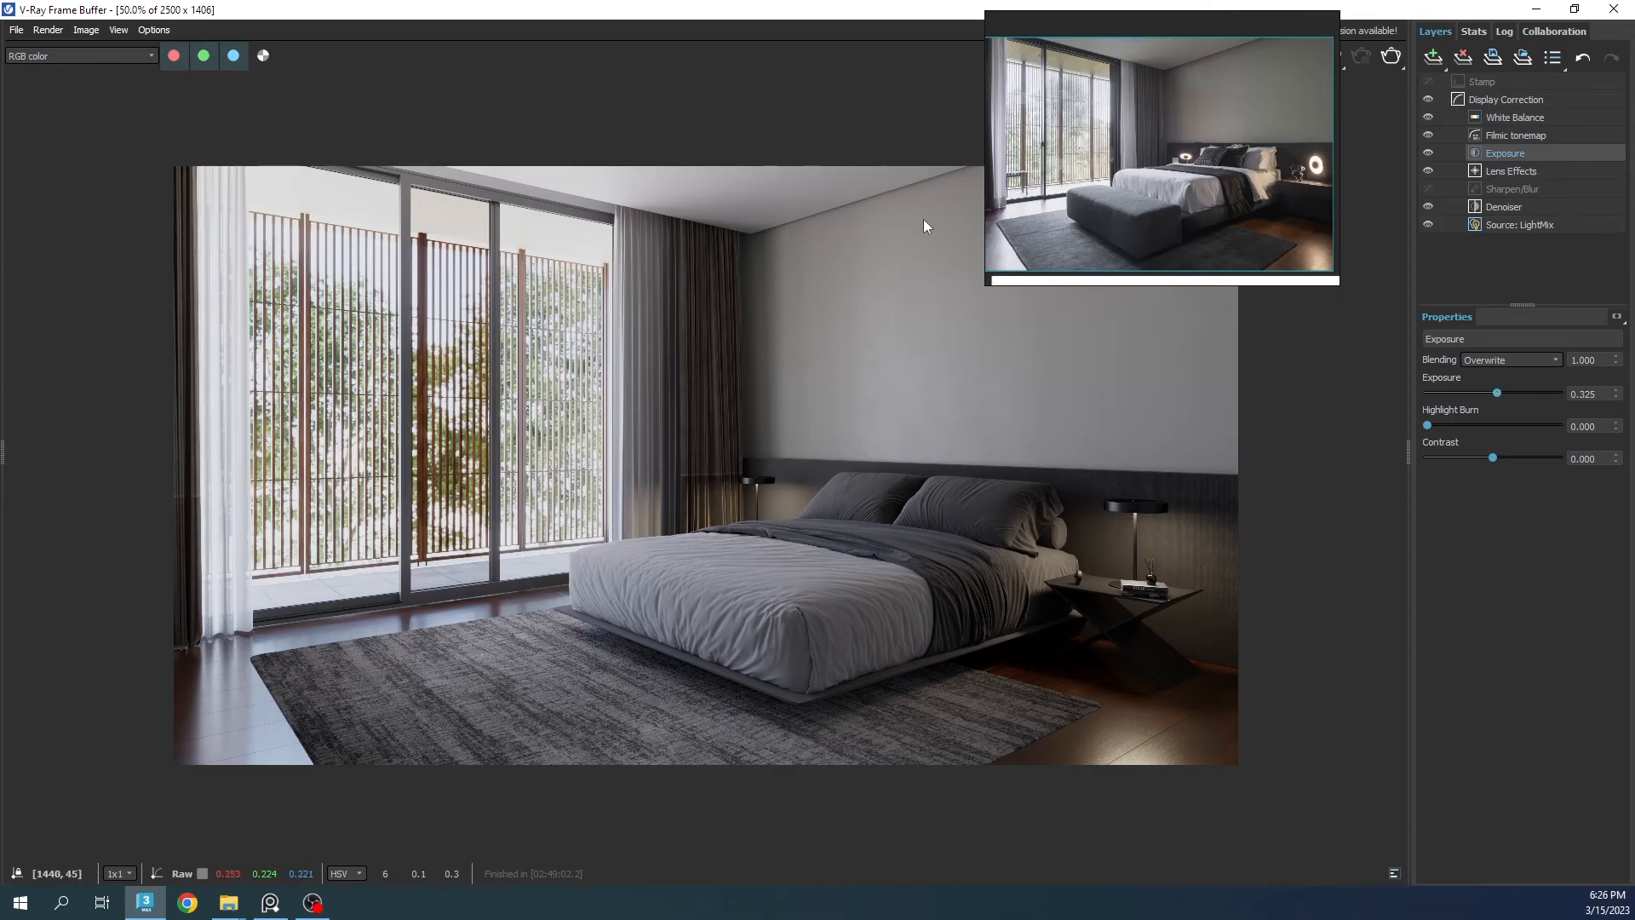
double_click(860, 328)
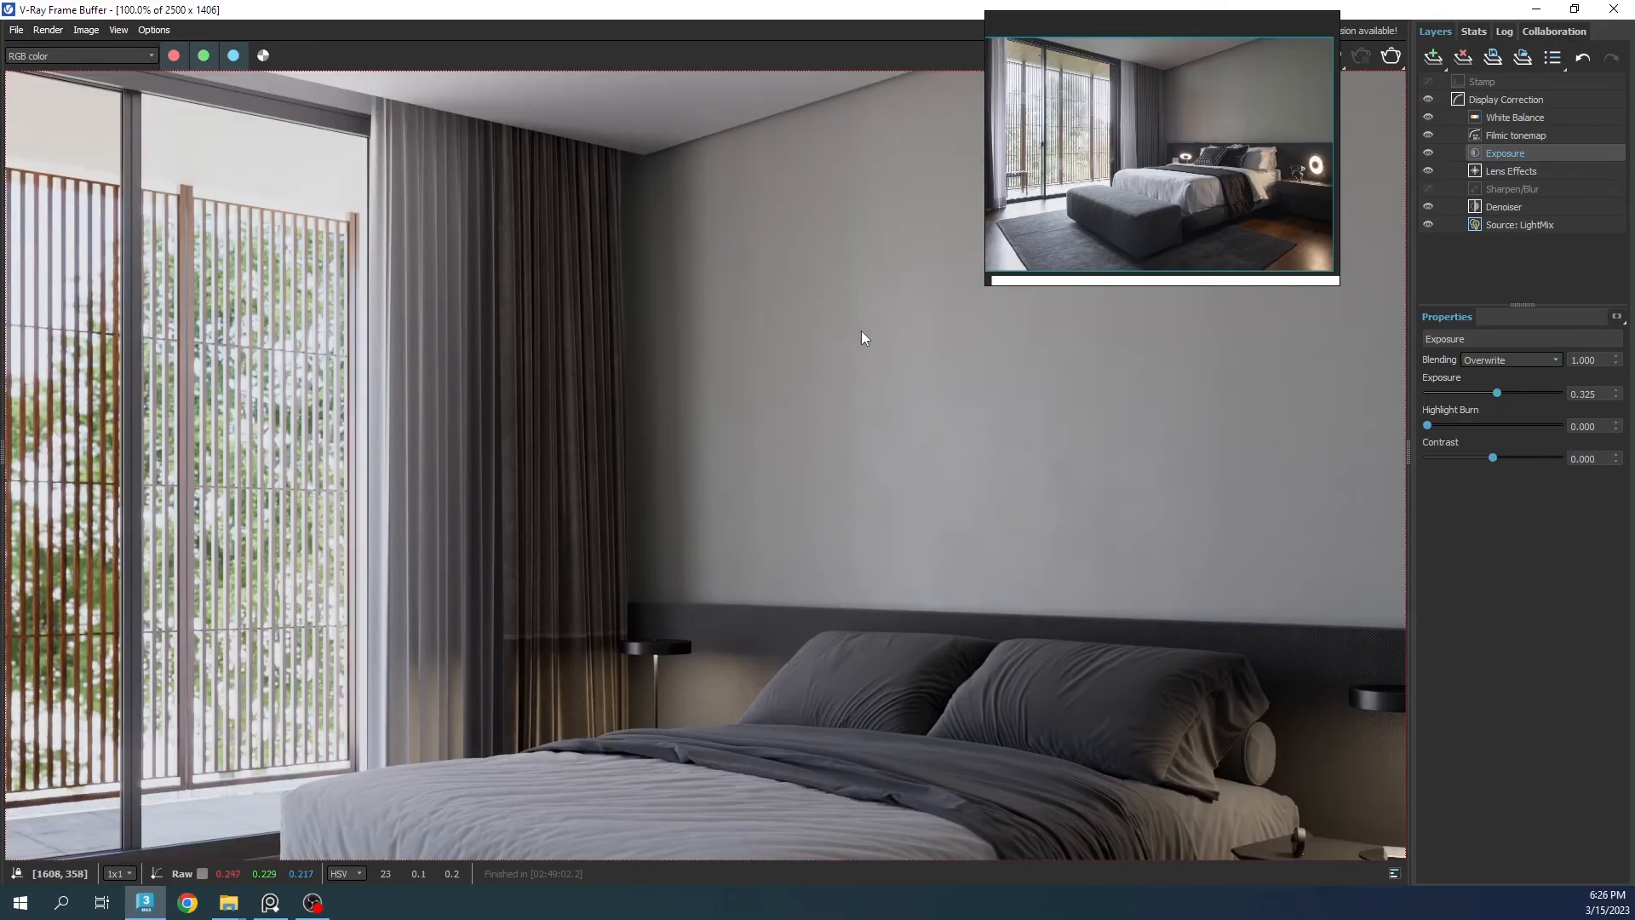
Step: Reduce the Denoiser layer's opacity to about 0.409 and check the wall, bed and nightstand detail
left_click(1495, 207)
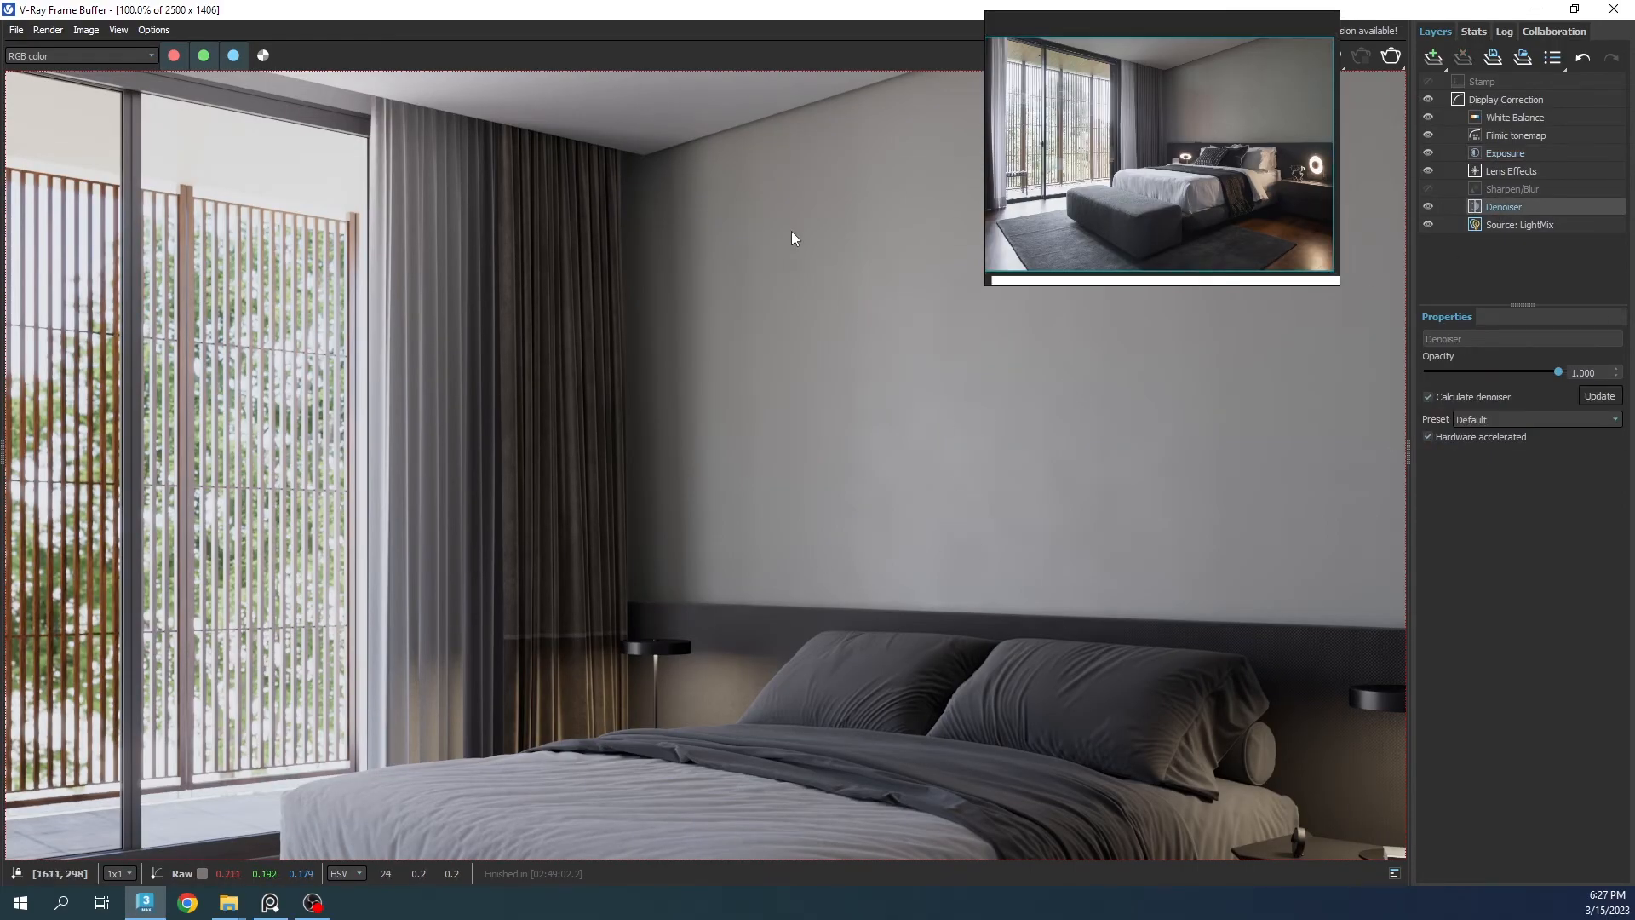
middle_click_drag(726, 301, 680, 391)
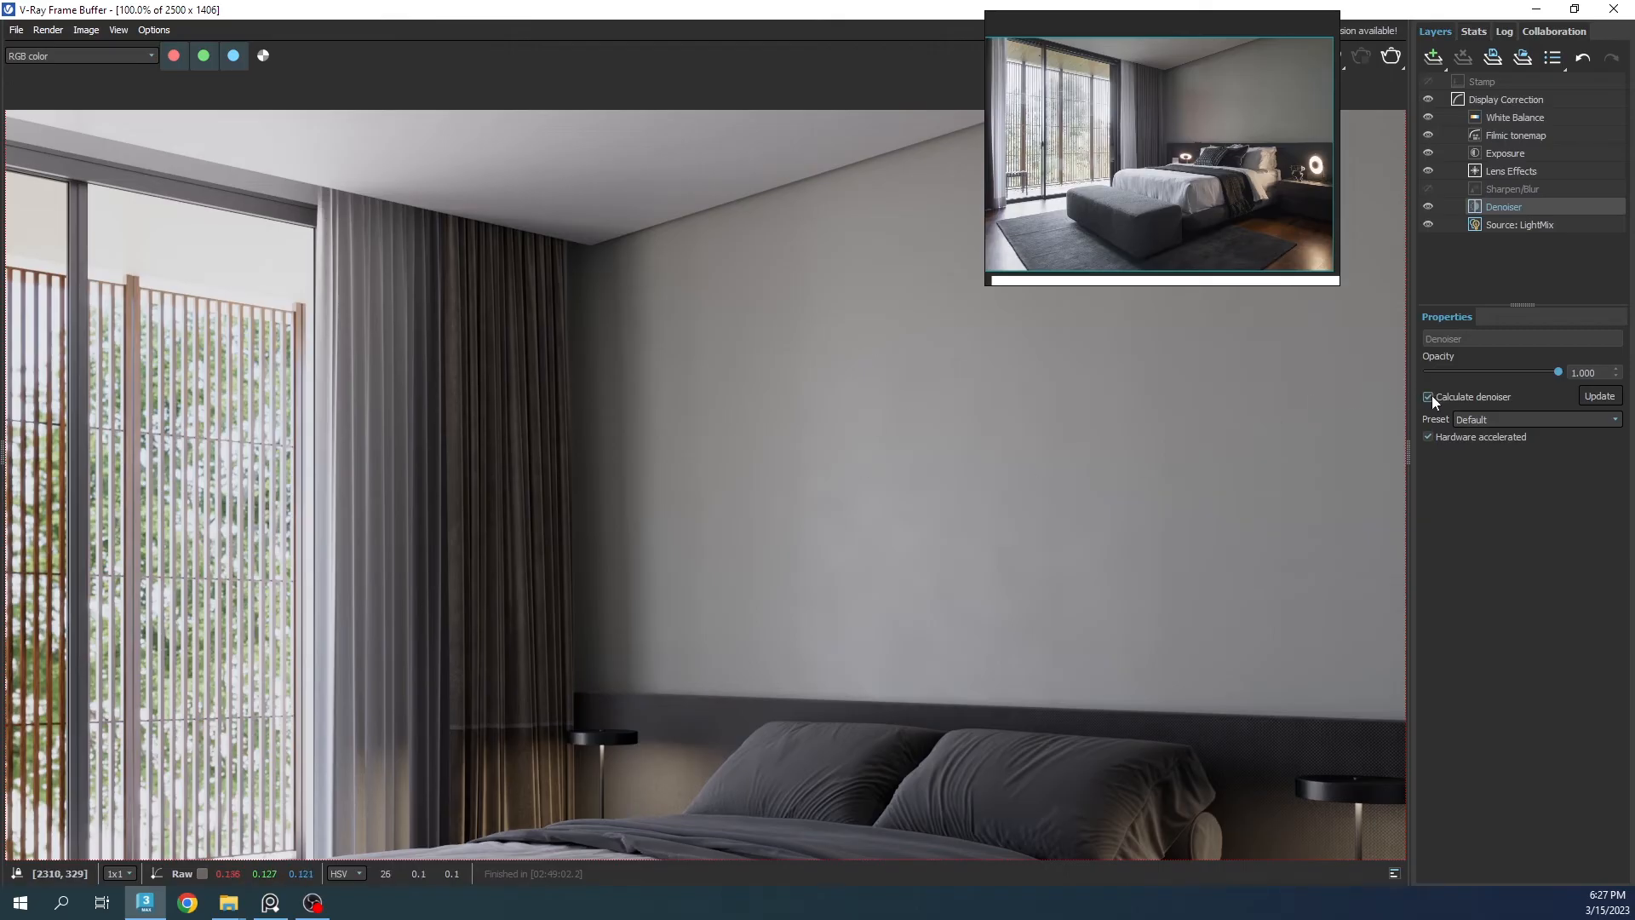
left_click(1481, 371)
scroll(874, 431, "down", 1)
scroll(1178, 494, "up", 1)
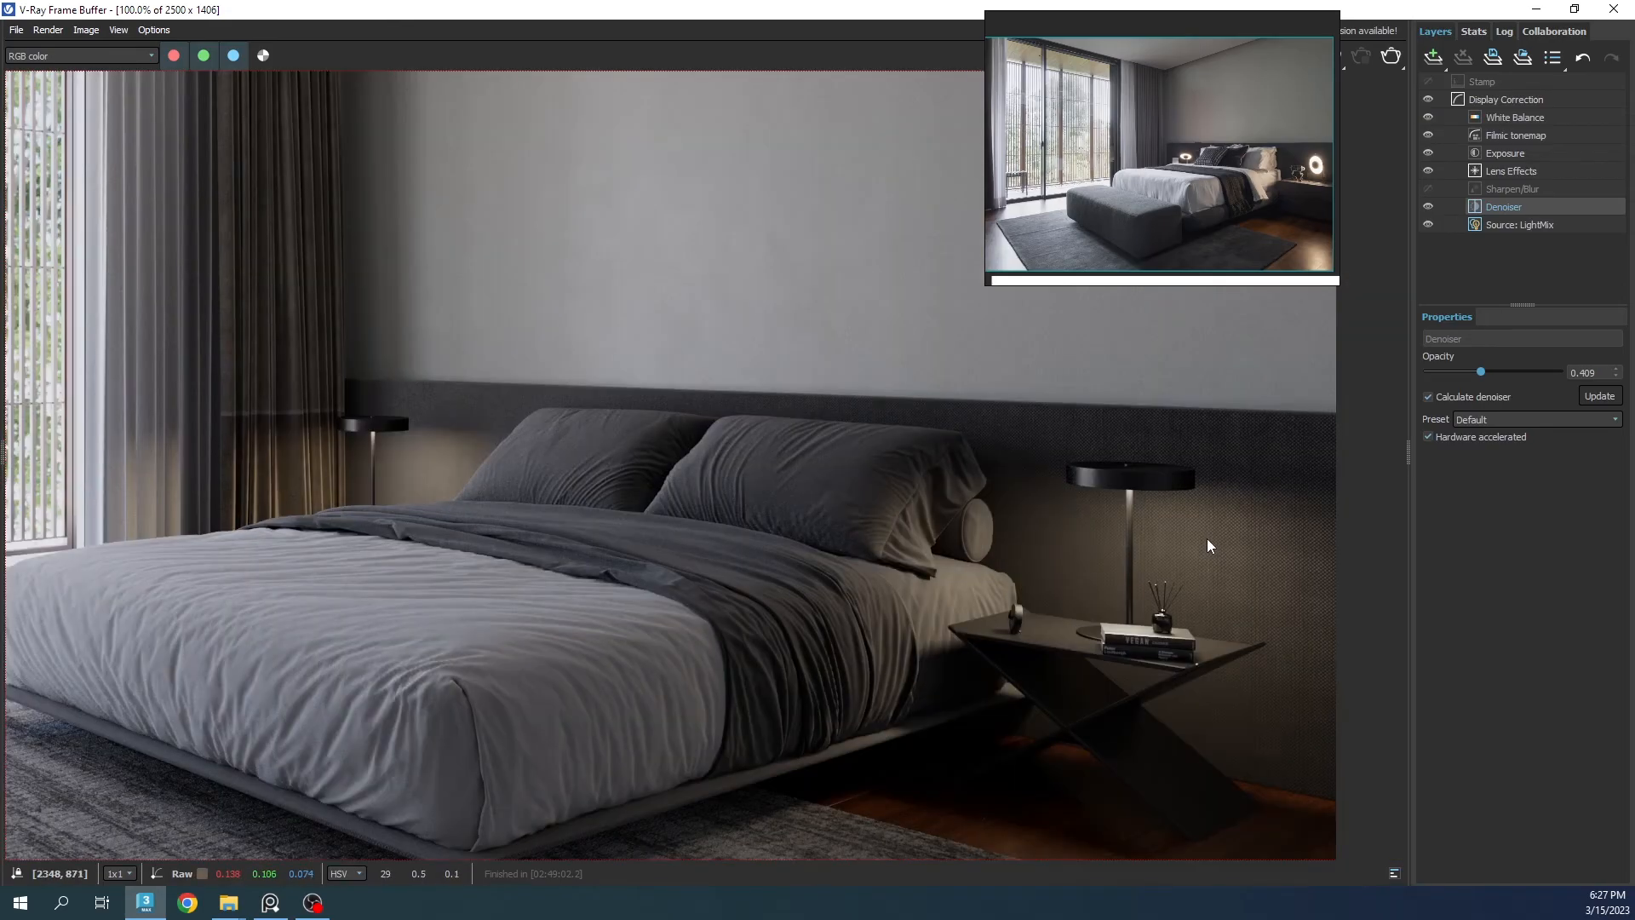
middle_click_drag(711, 473, 808, 463)
Step: In the LightMix source, warm VRayLight002's color to about 5815 K and raise its intensity to 1.880
left_click(1503, 226)
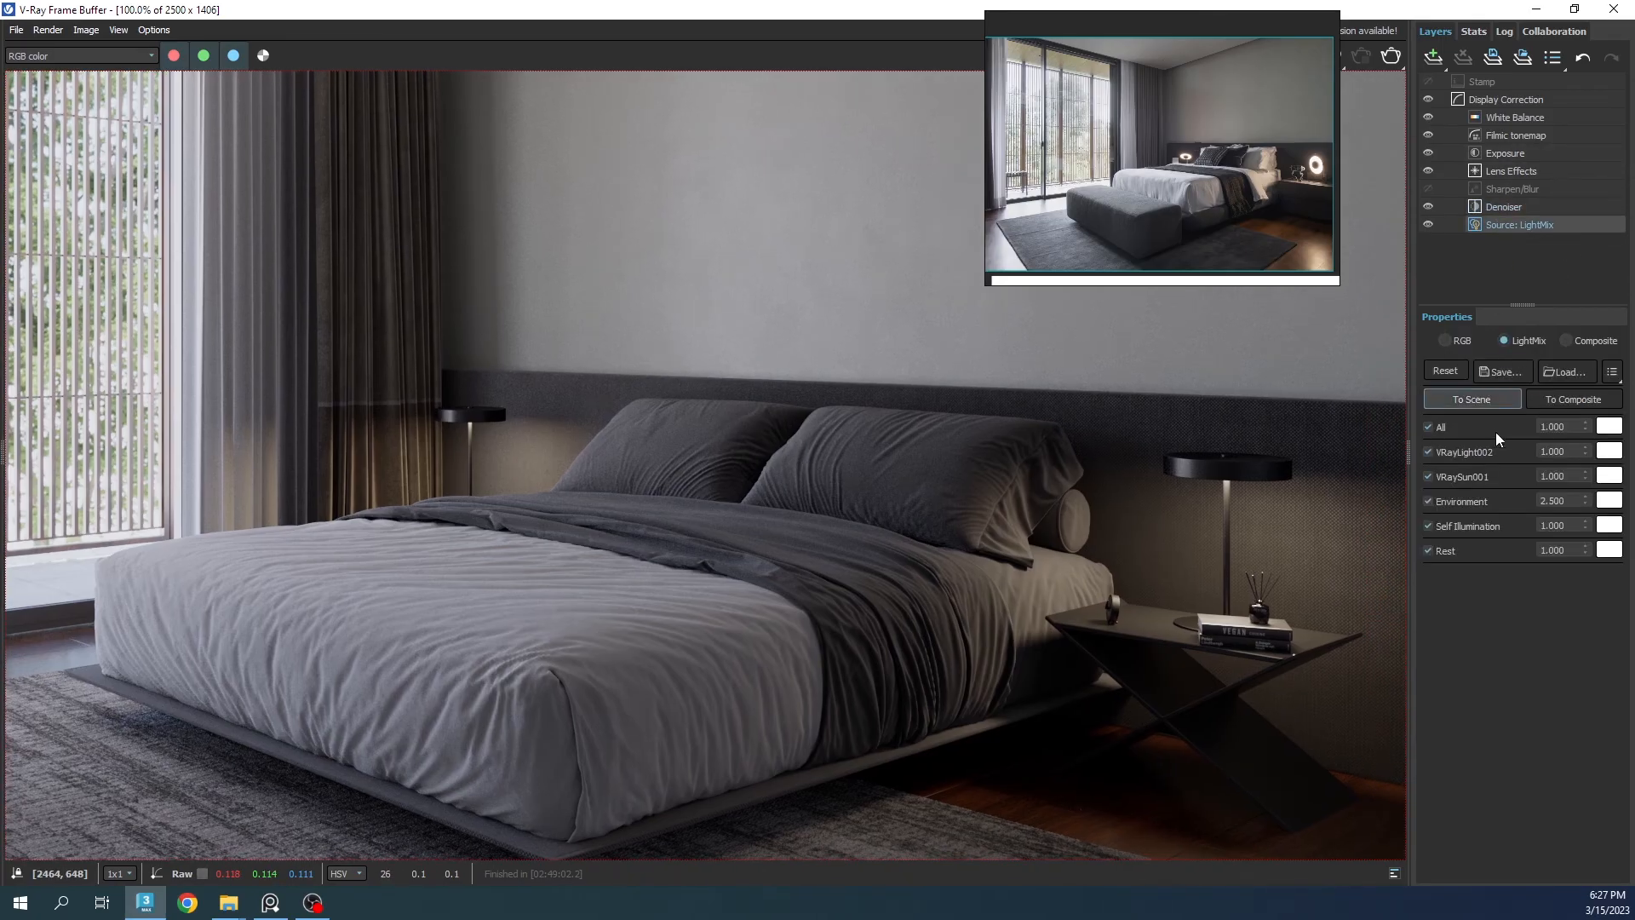
left_click(1610, 451)
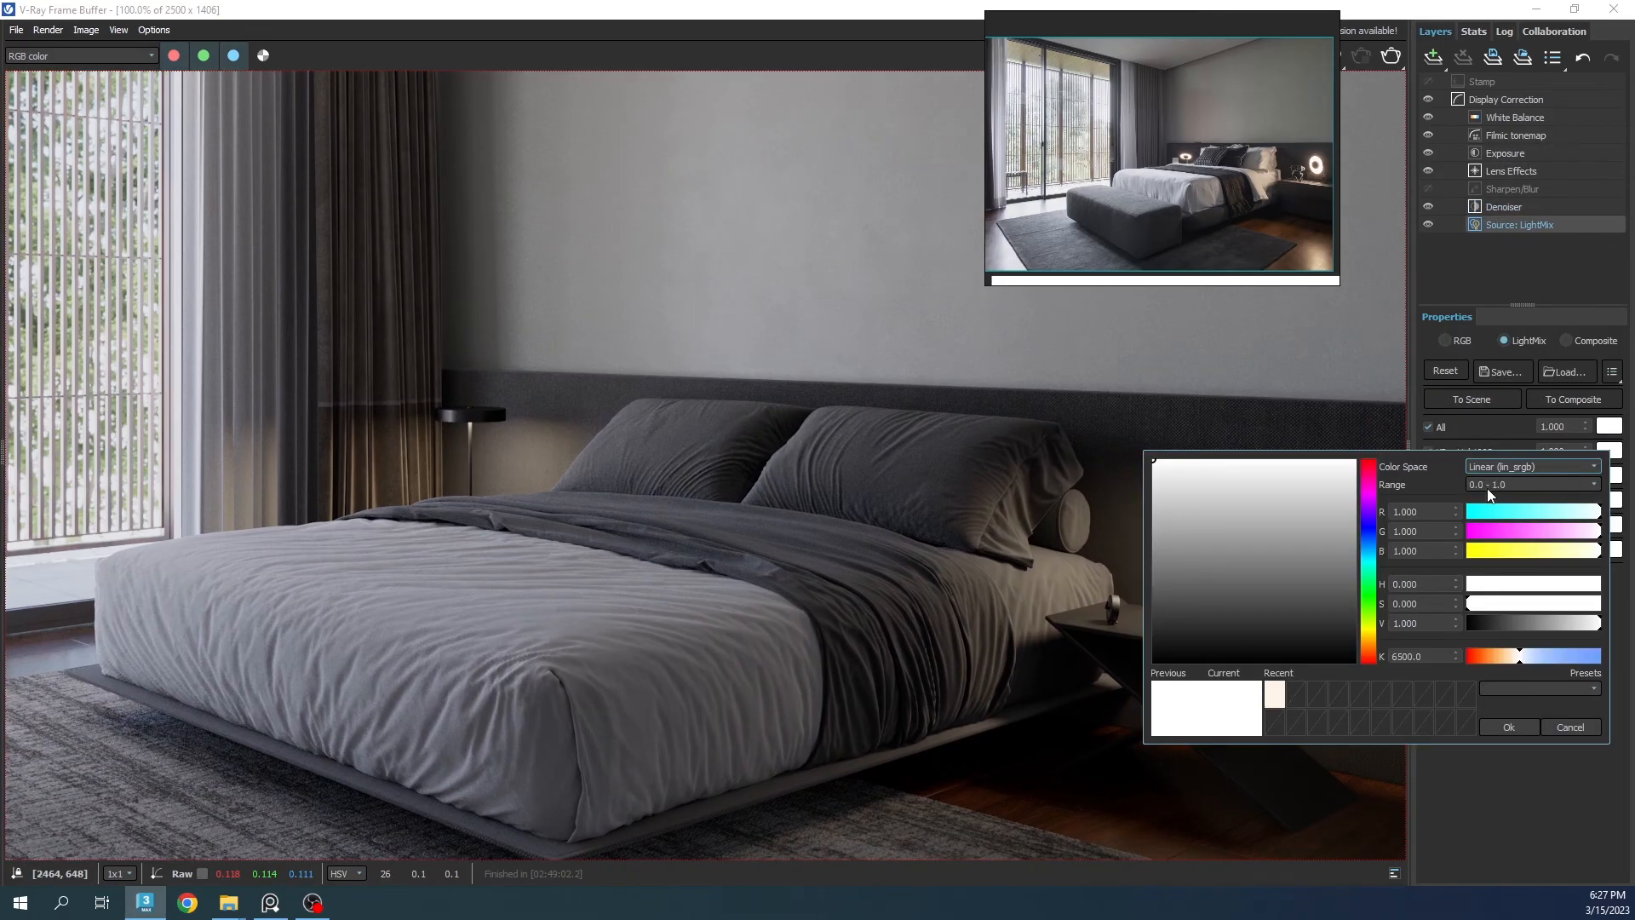
left_click_drag(1424, 474, 758, 85)
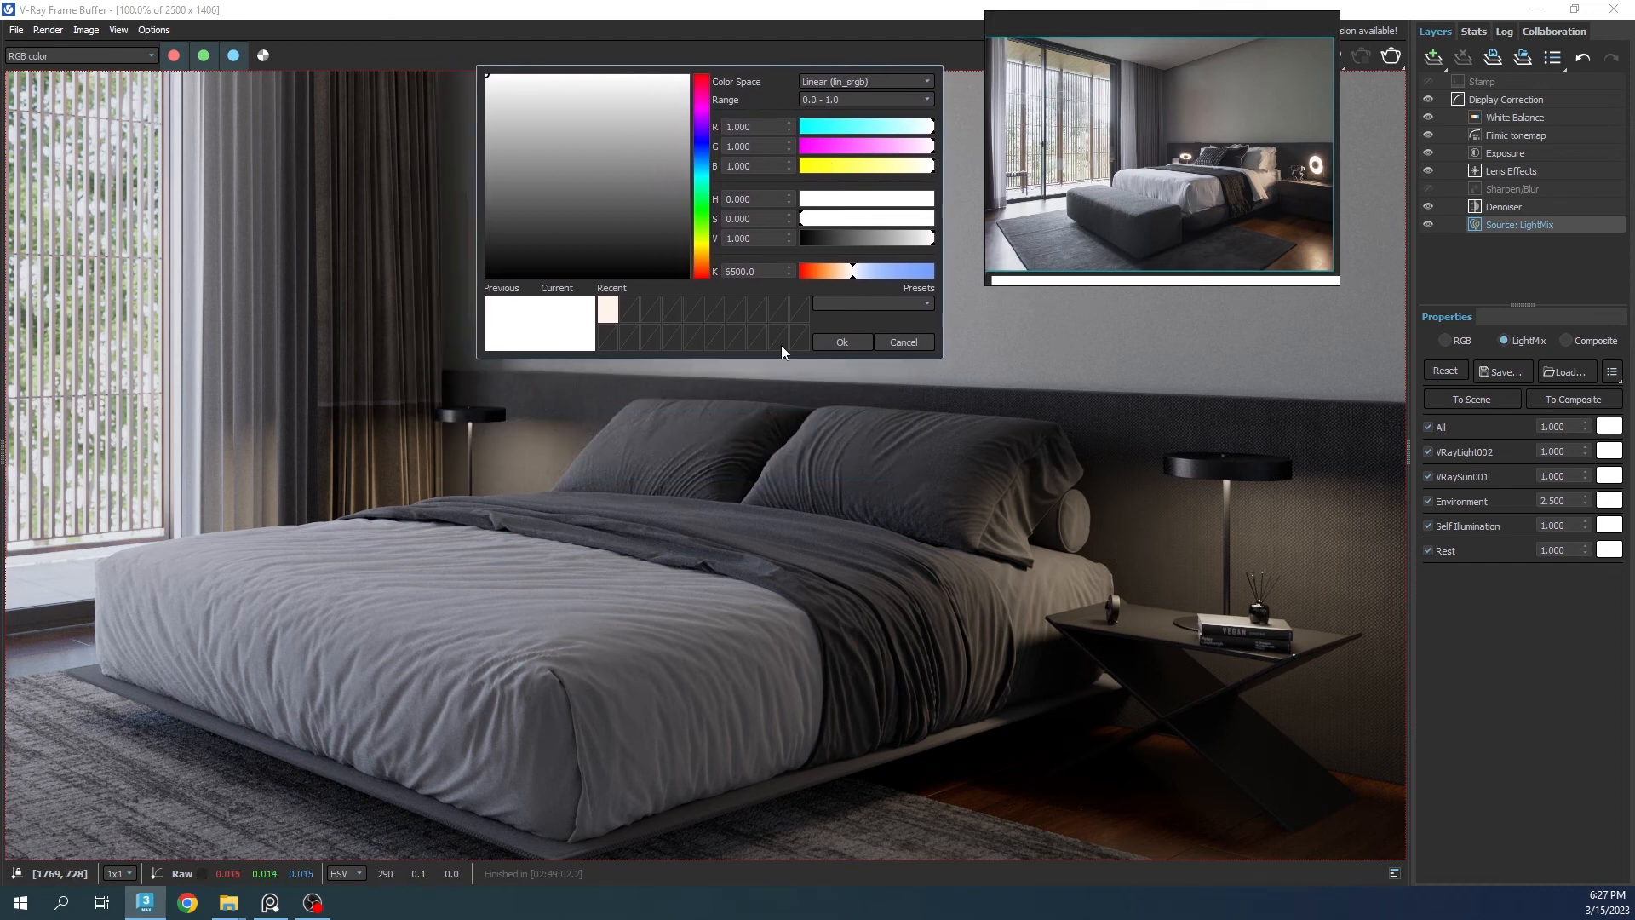
left_click(847, 276)
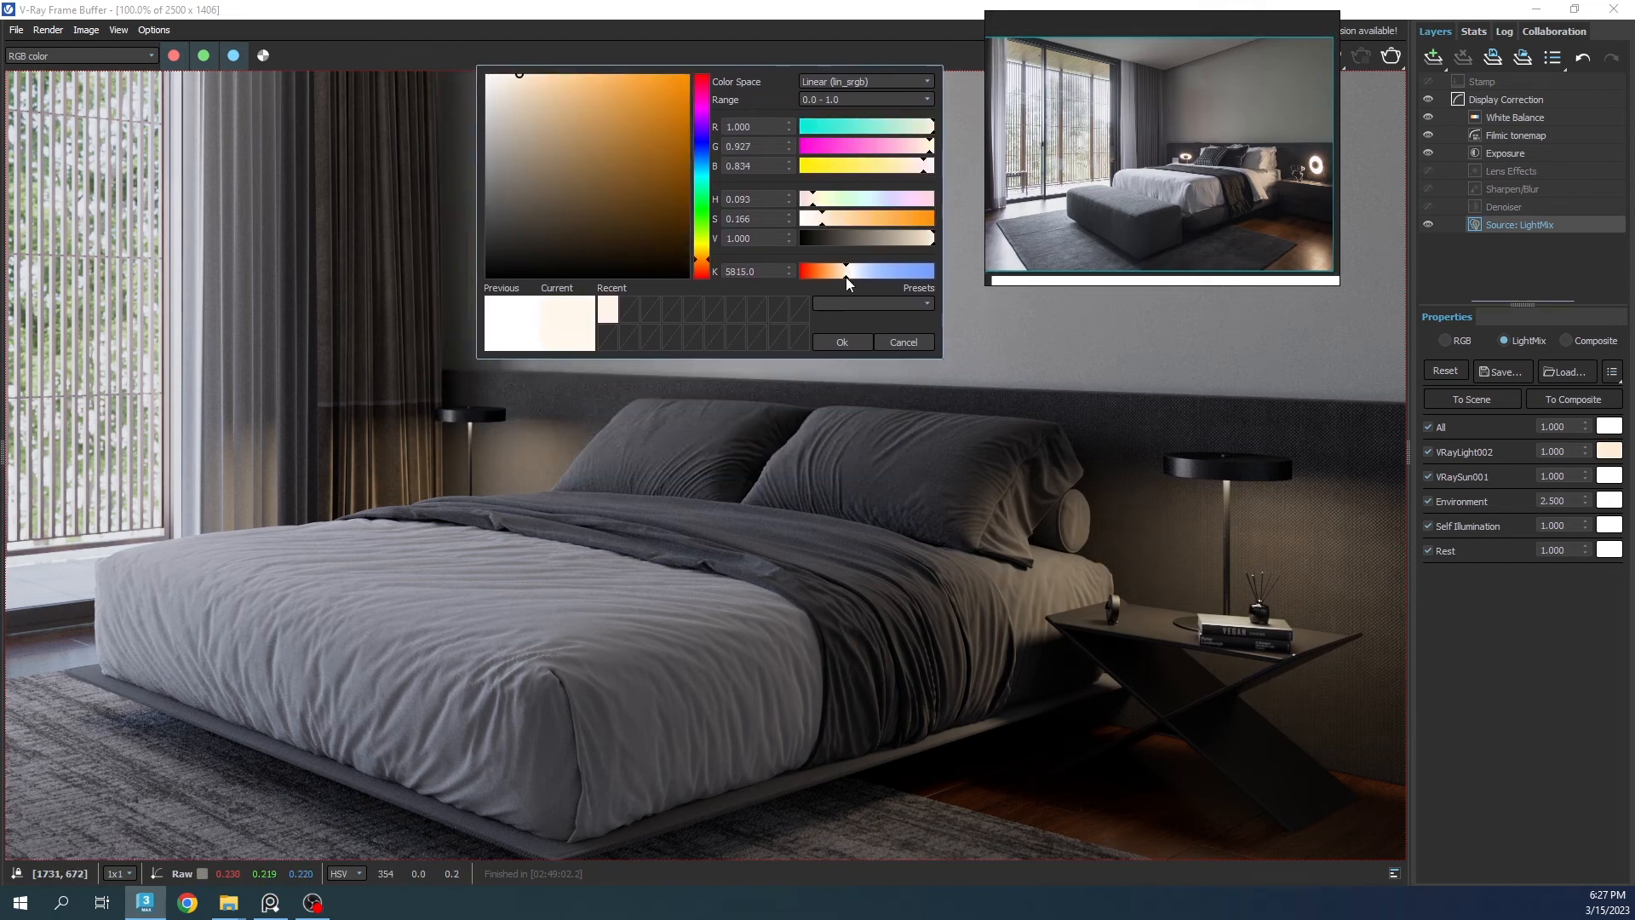
left_click(841, 342)
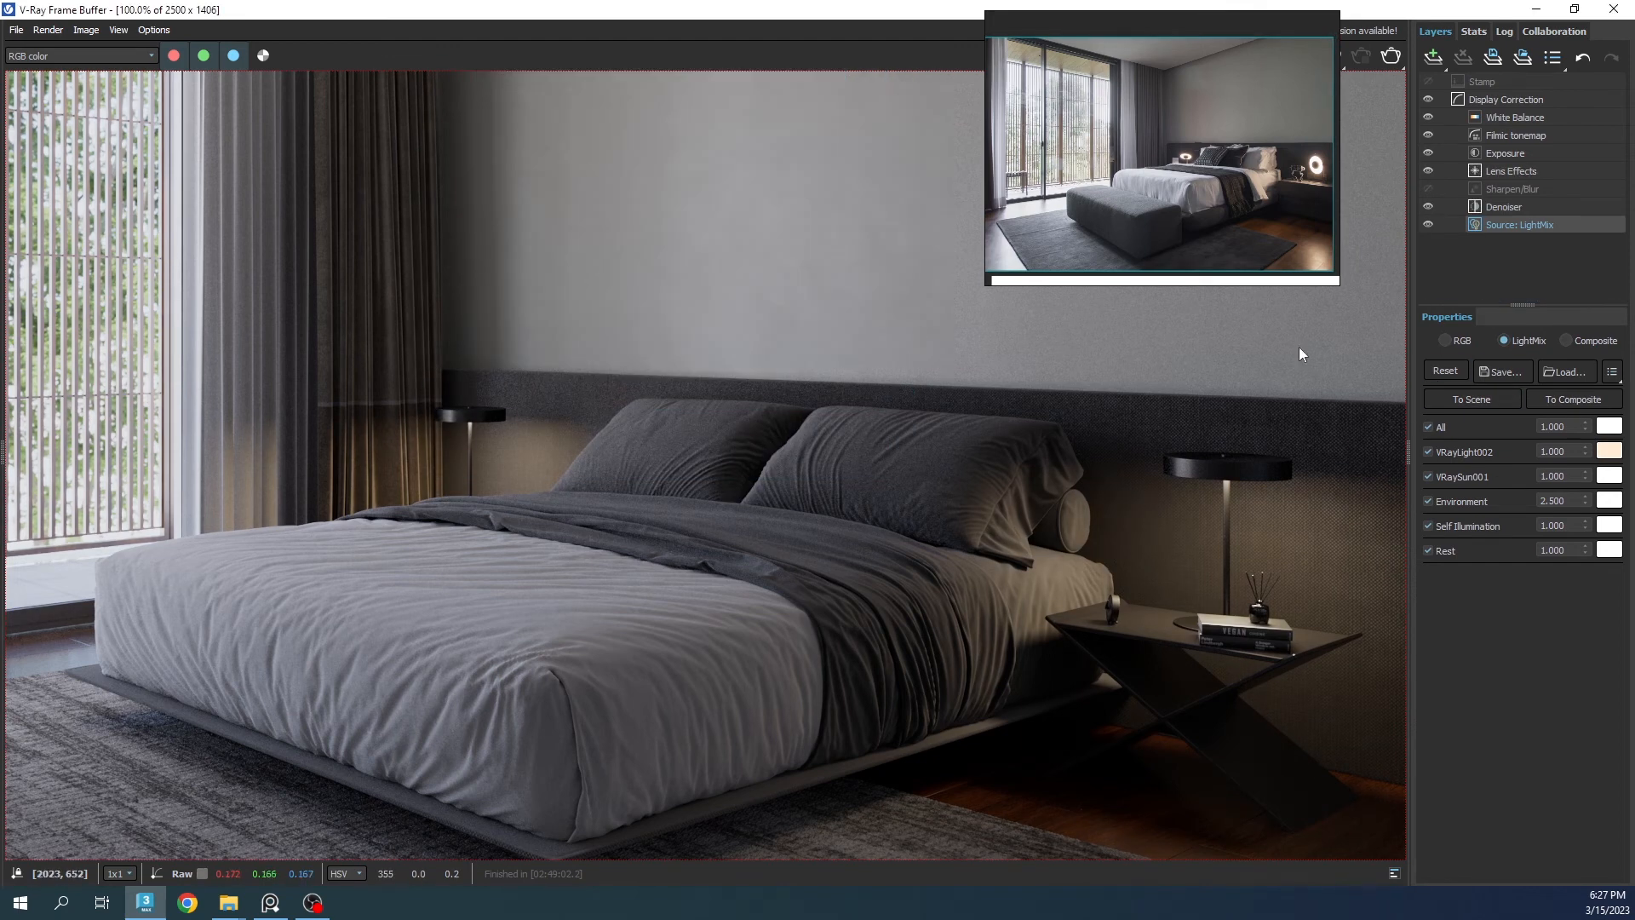
left_click_drag(1585, 451, 1519, 282)
scroll(815, 448, "down", 2)
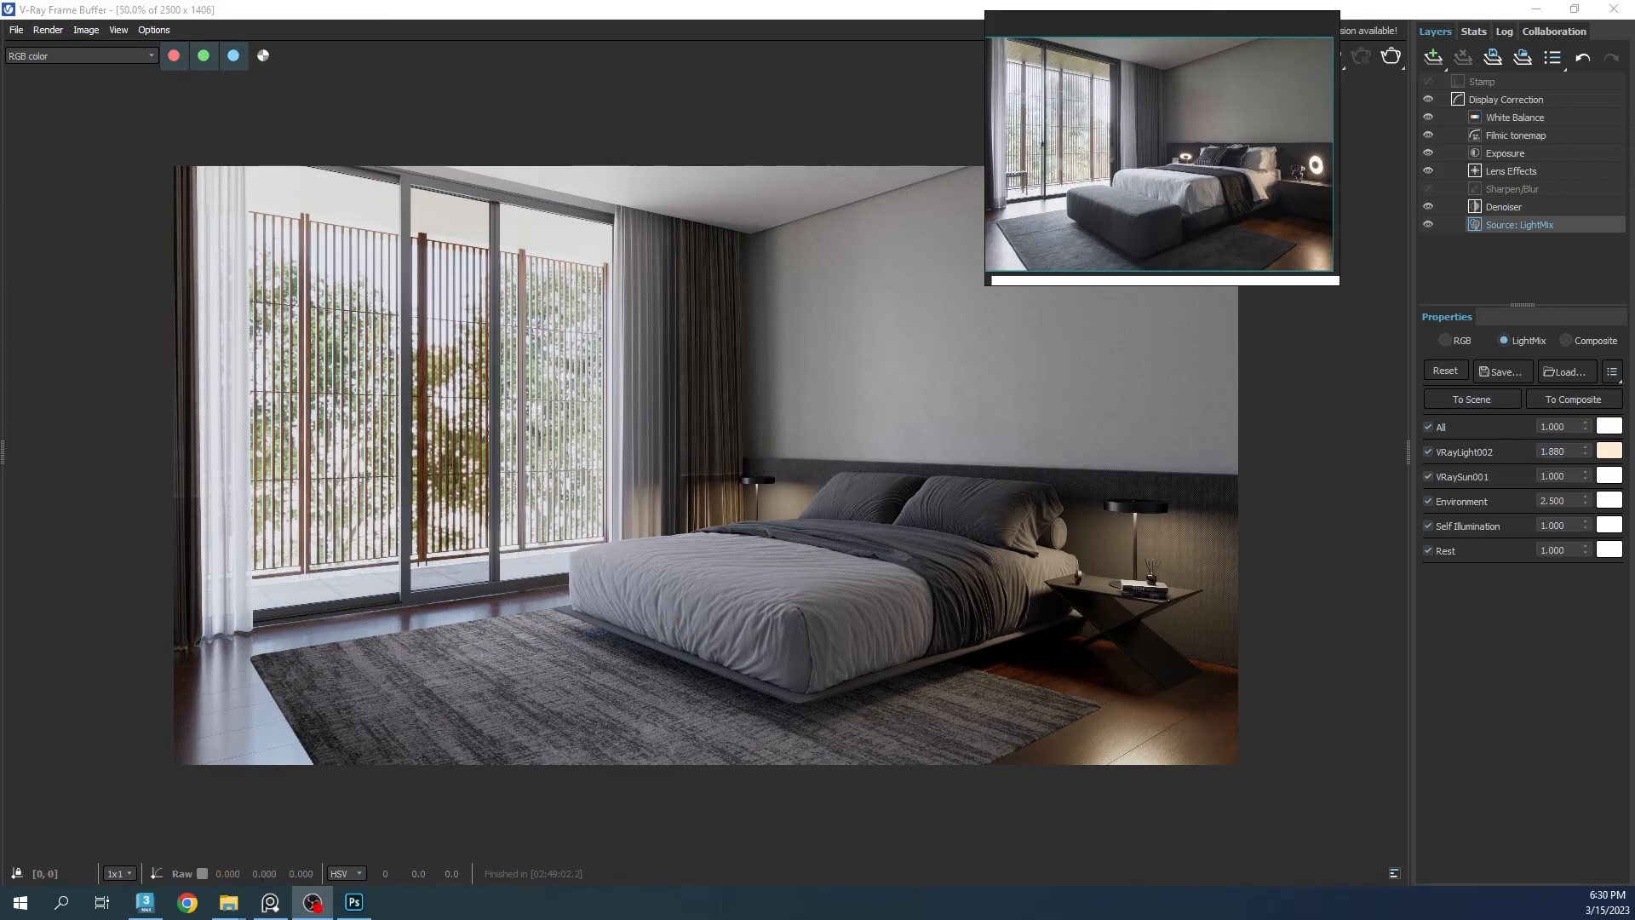
Step: Copy the current render channel to the clipboard and paste it into the blank Photoshop document
left_click(86, 30)
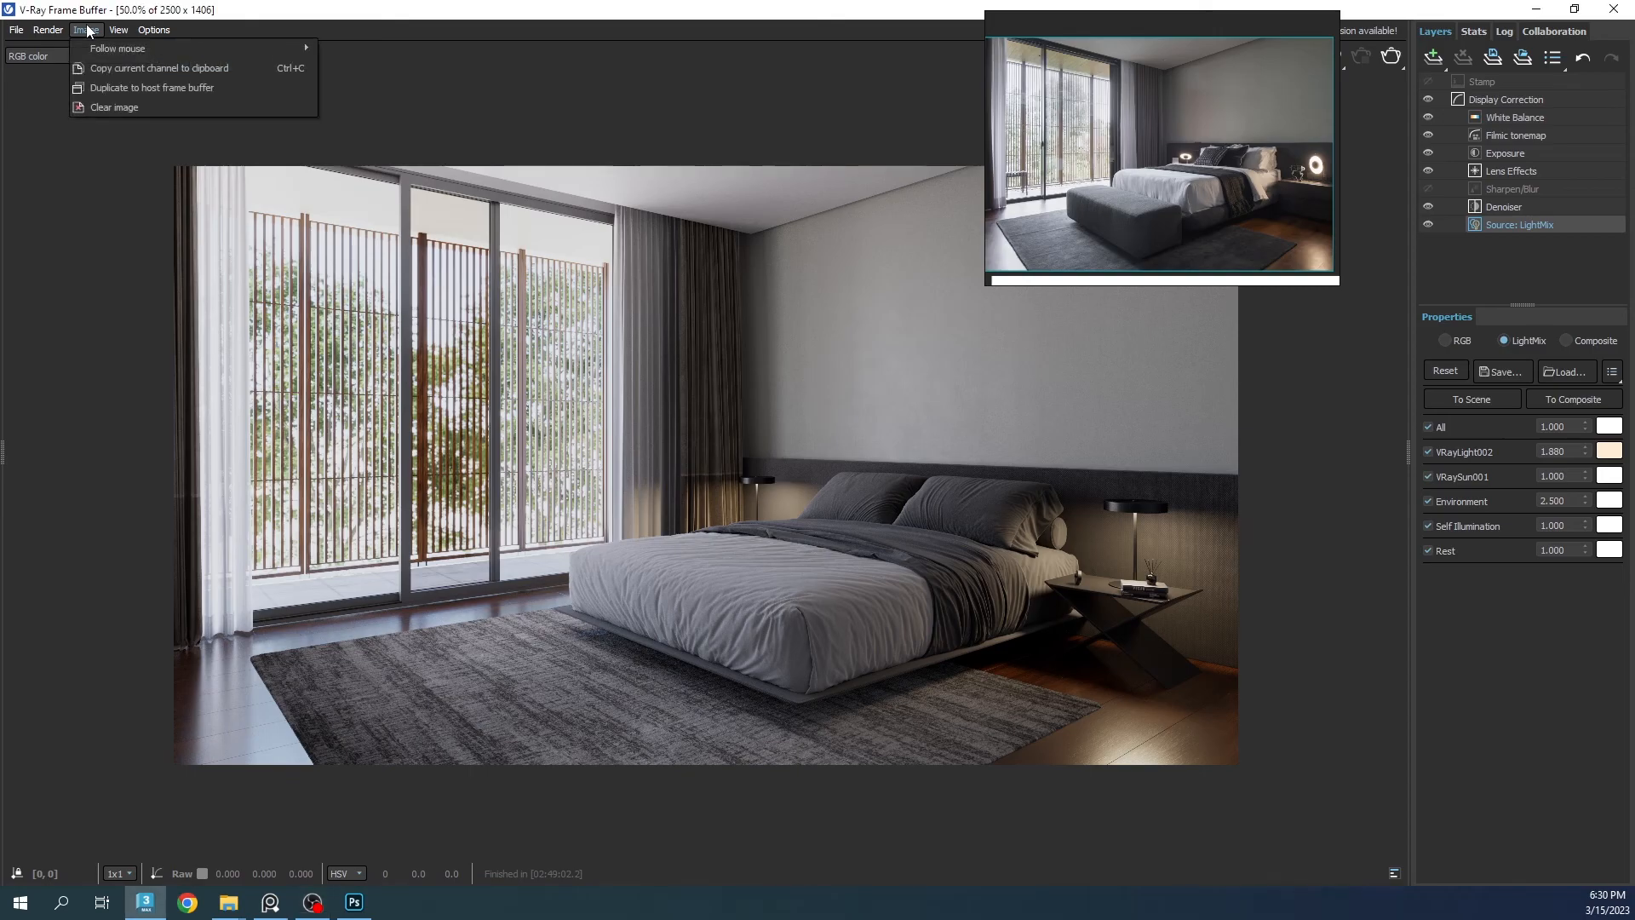
left_click(99, 68)
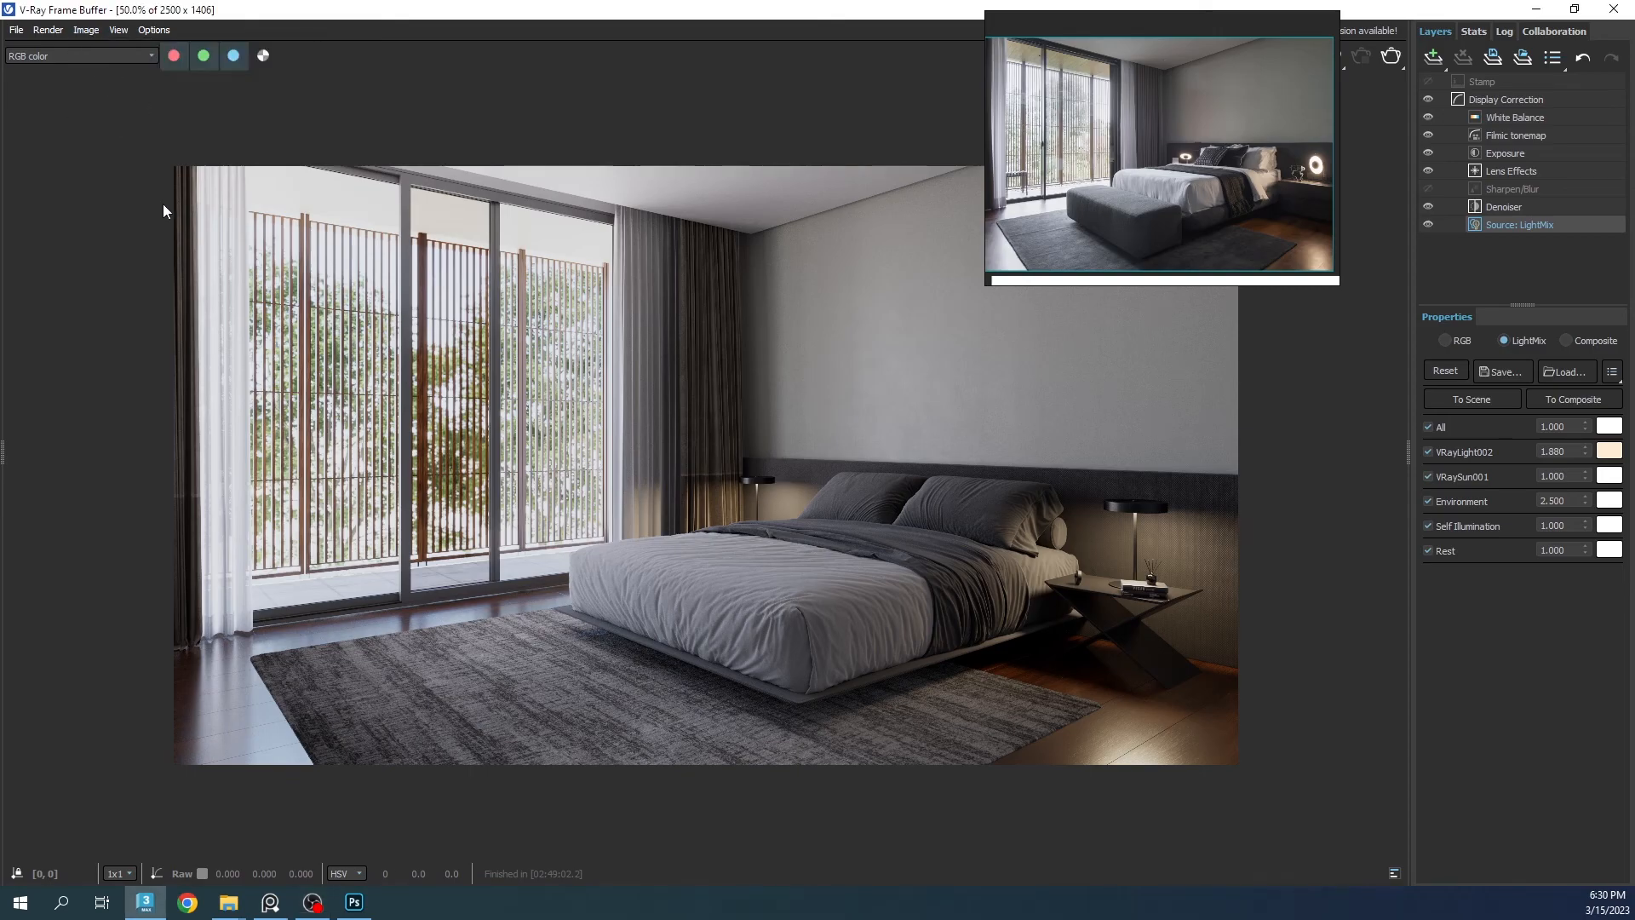
left_click(354, 902)
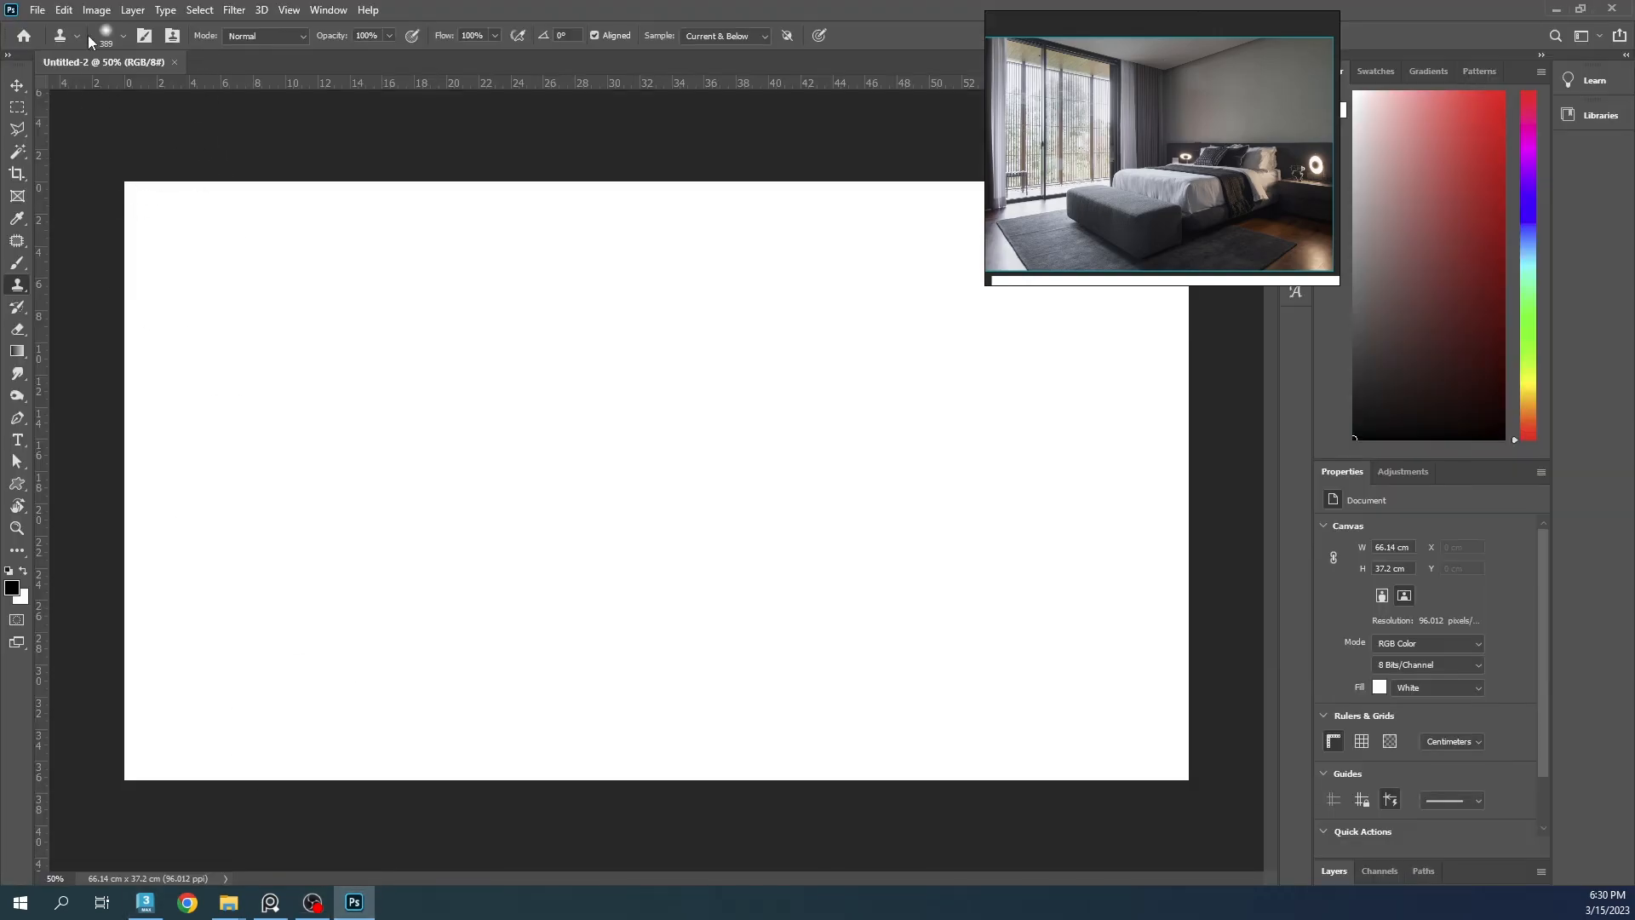
left_click(63, 10)
left_click(112, 162)
Step: Show the document's layers and convert the pasted render layer to a smart object
left_click(1334, 871)
right_click(1407, 707)
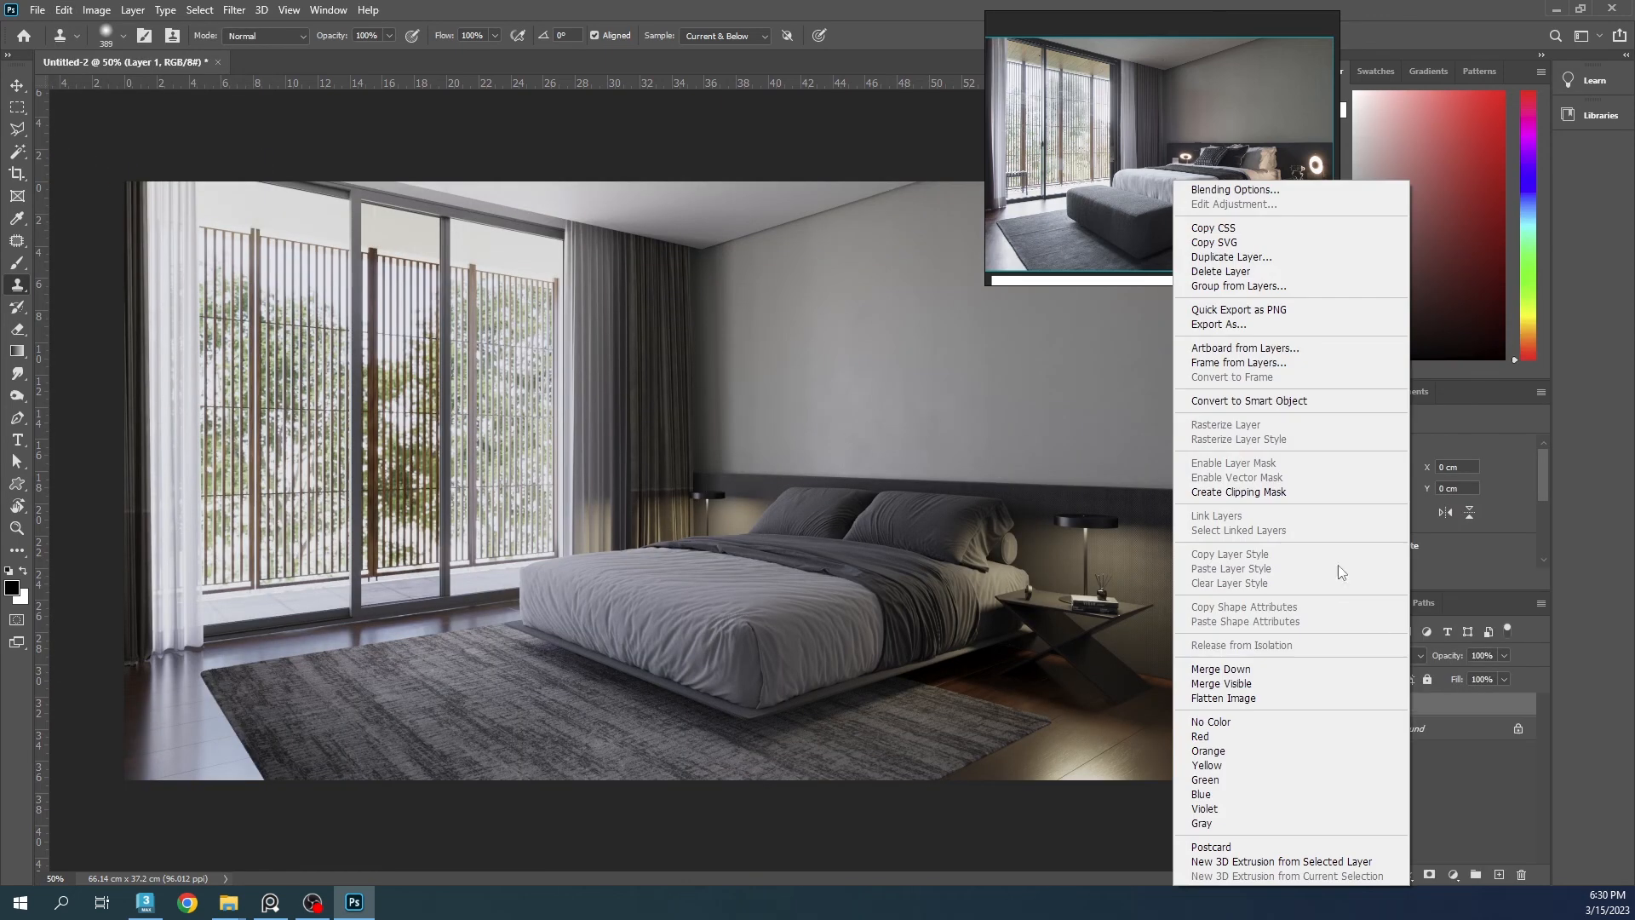
left_click(1235, 400)
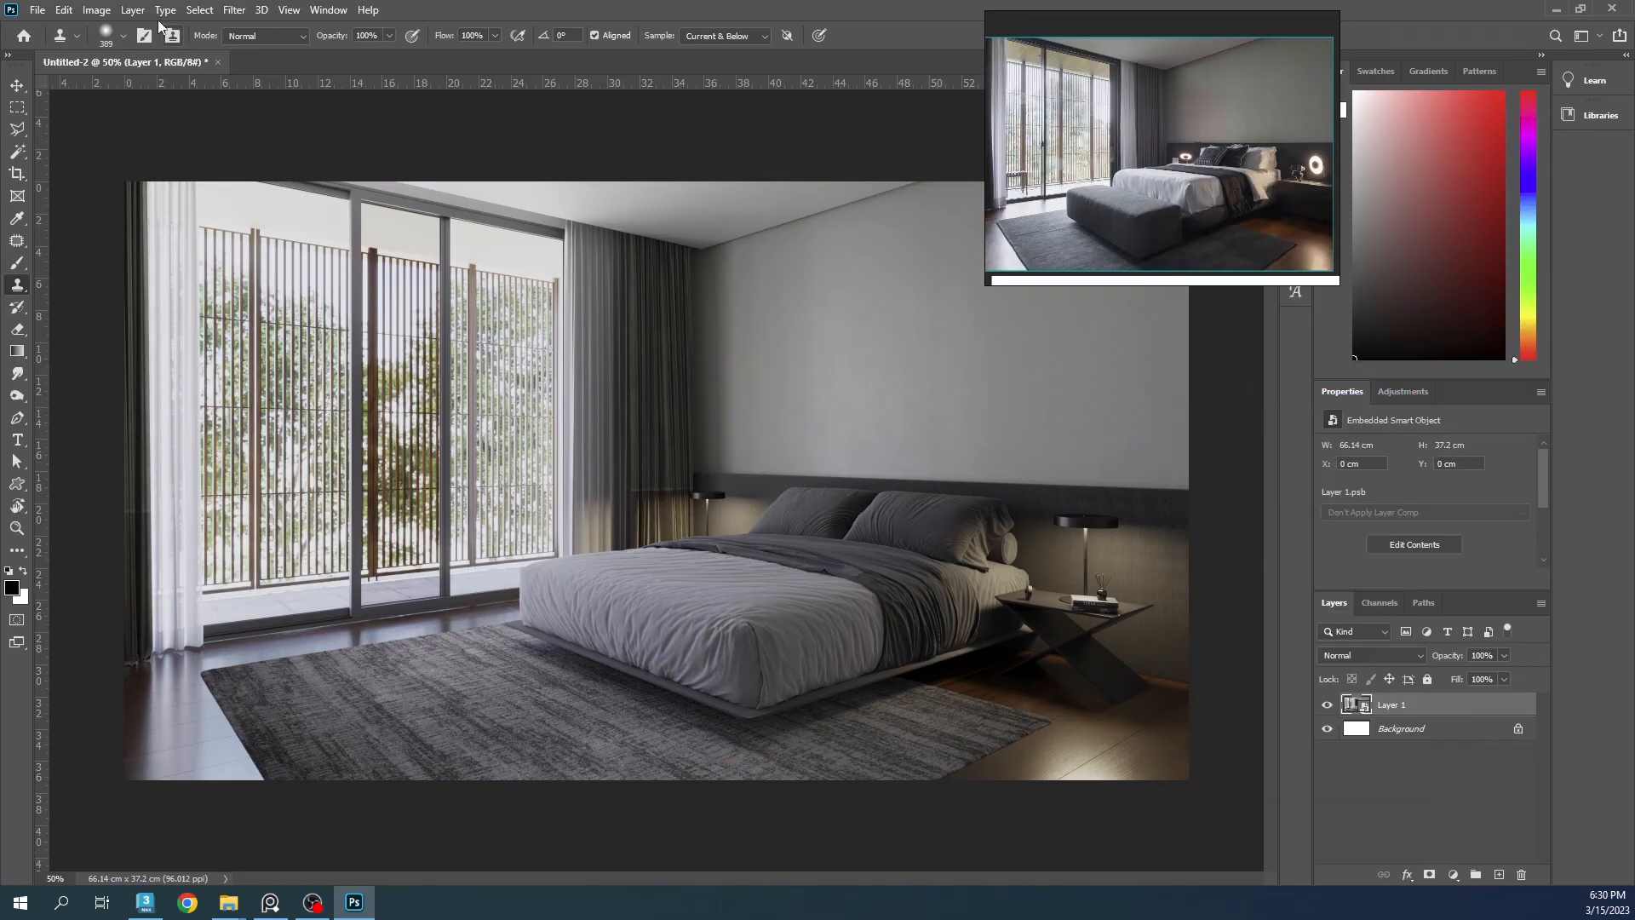
Step: Start a Camera Raw Filter on the render layer with clarity +27 and contrast +10
left_click(233, 10)
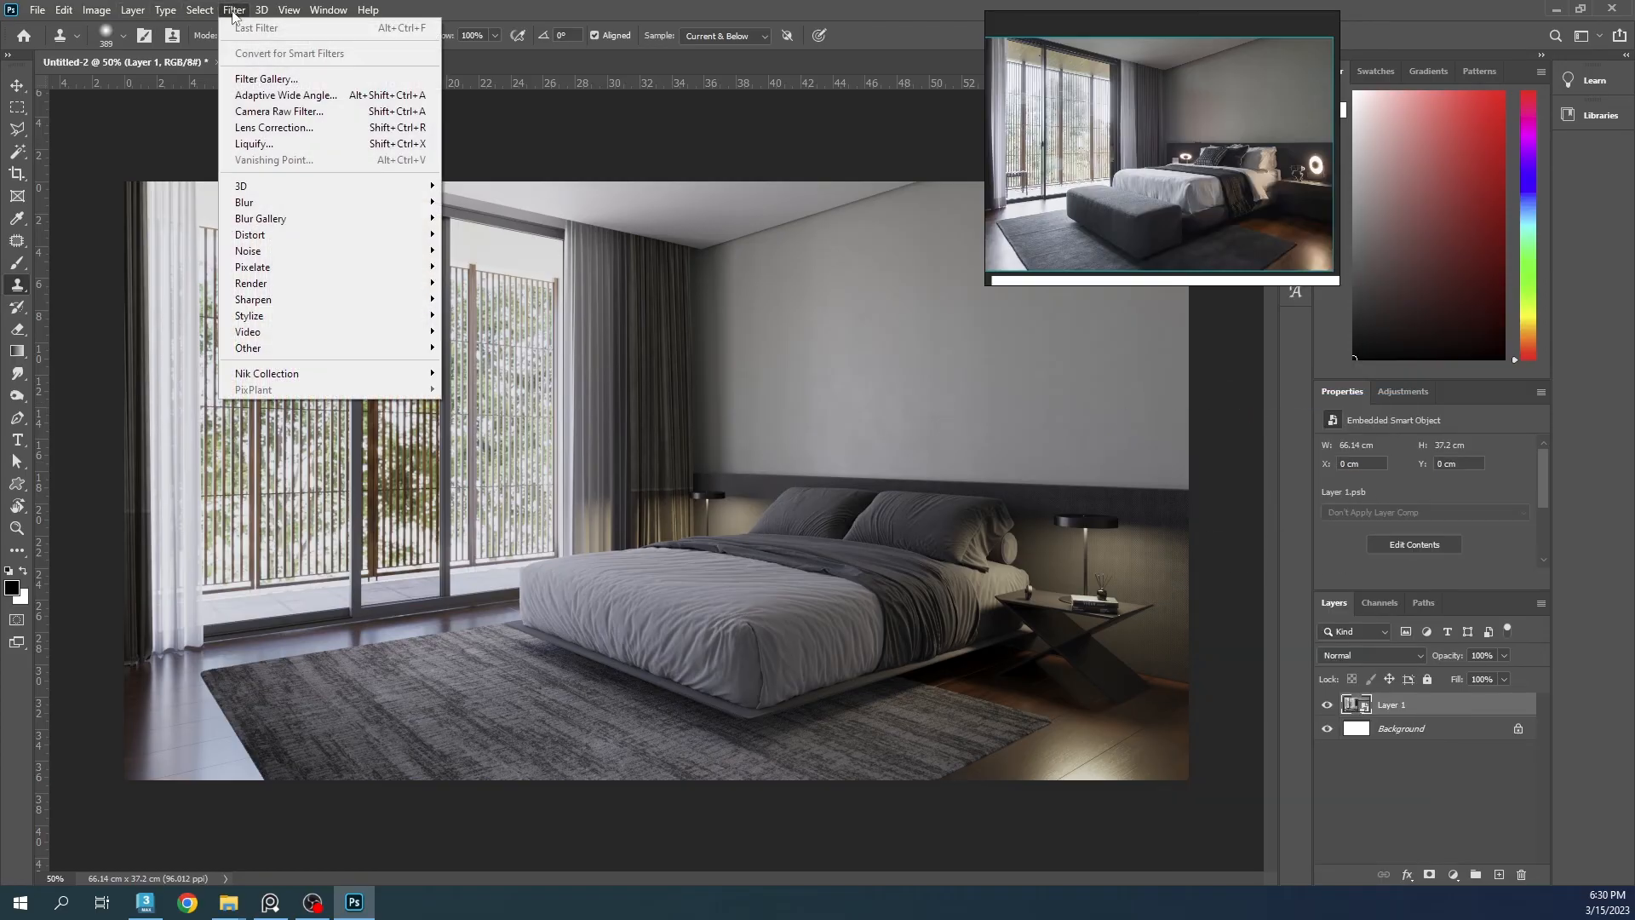
left_click(261, 117)
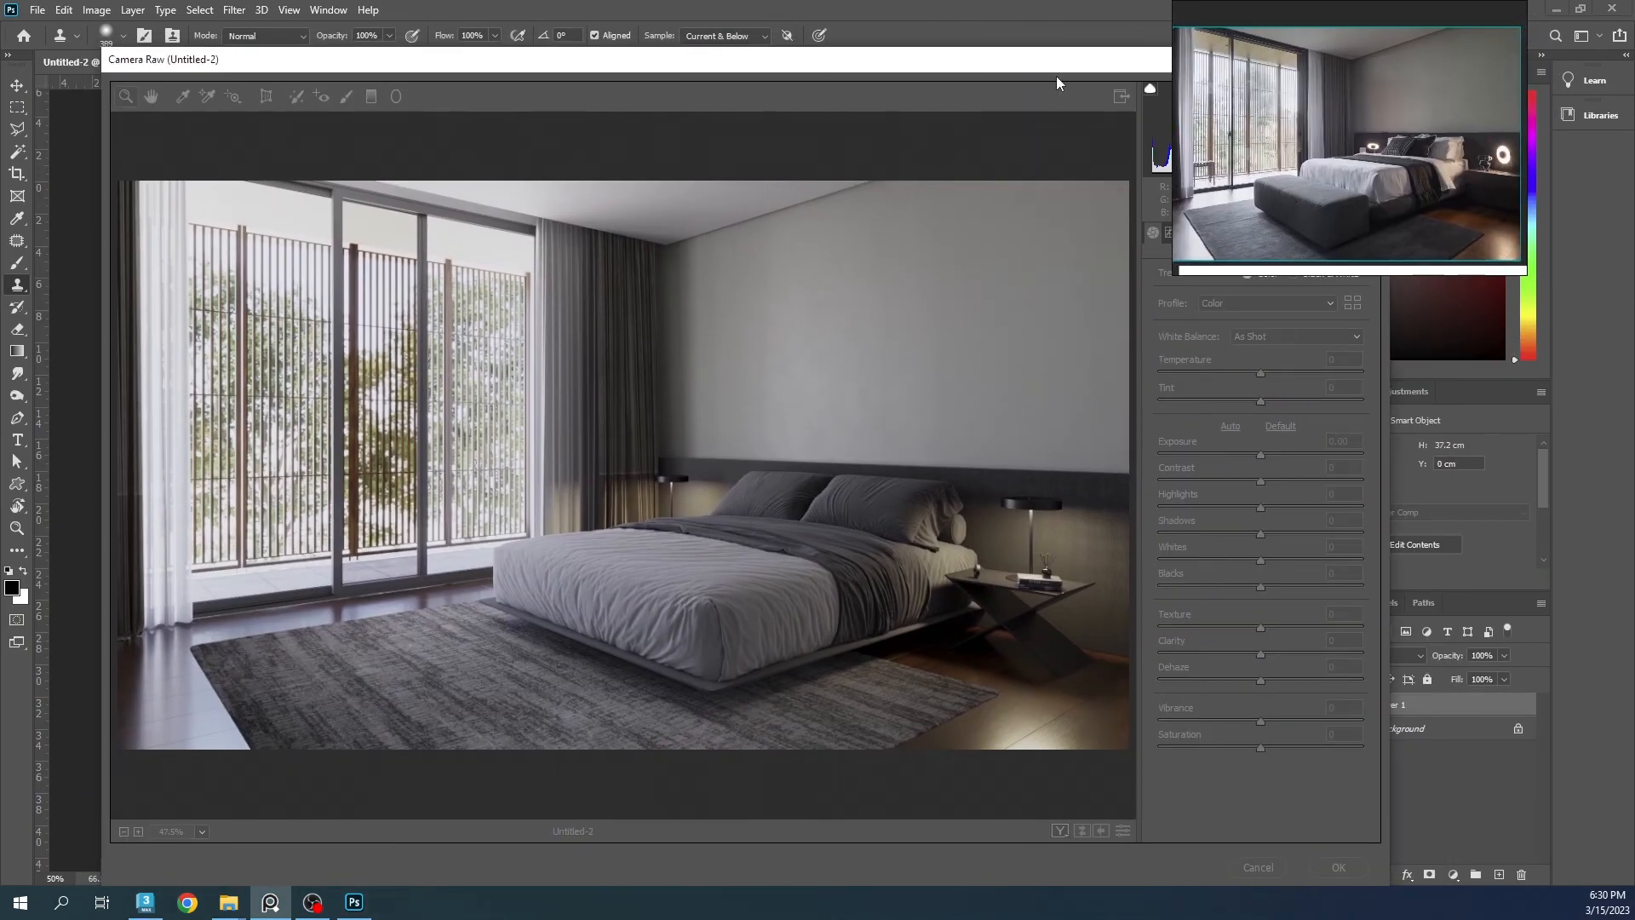
left_click_drag(1265, 652, 1289, 652)
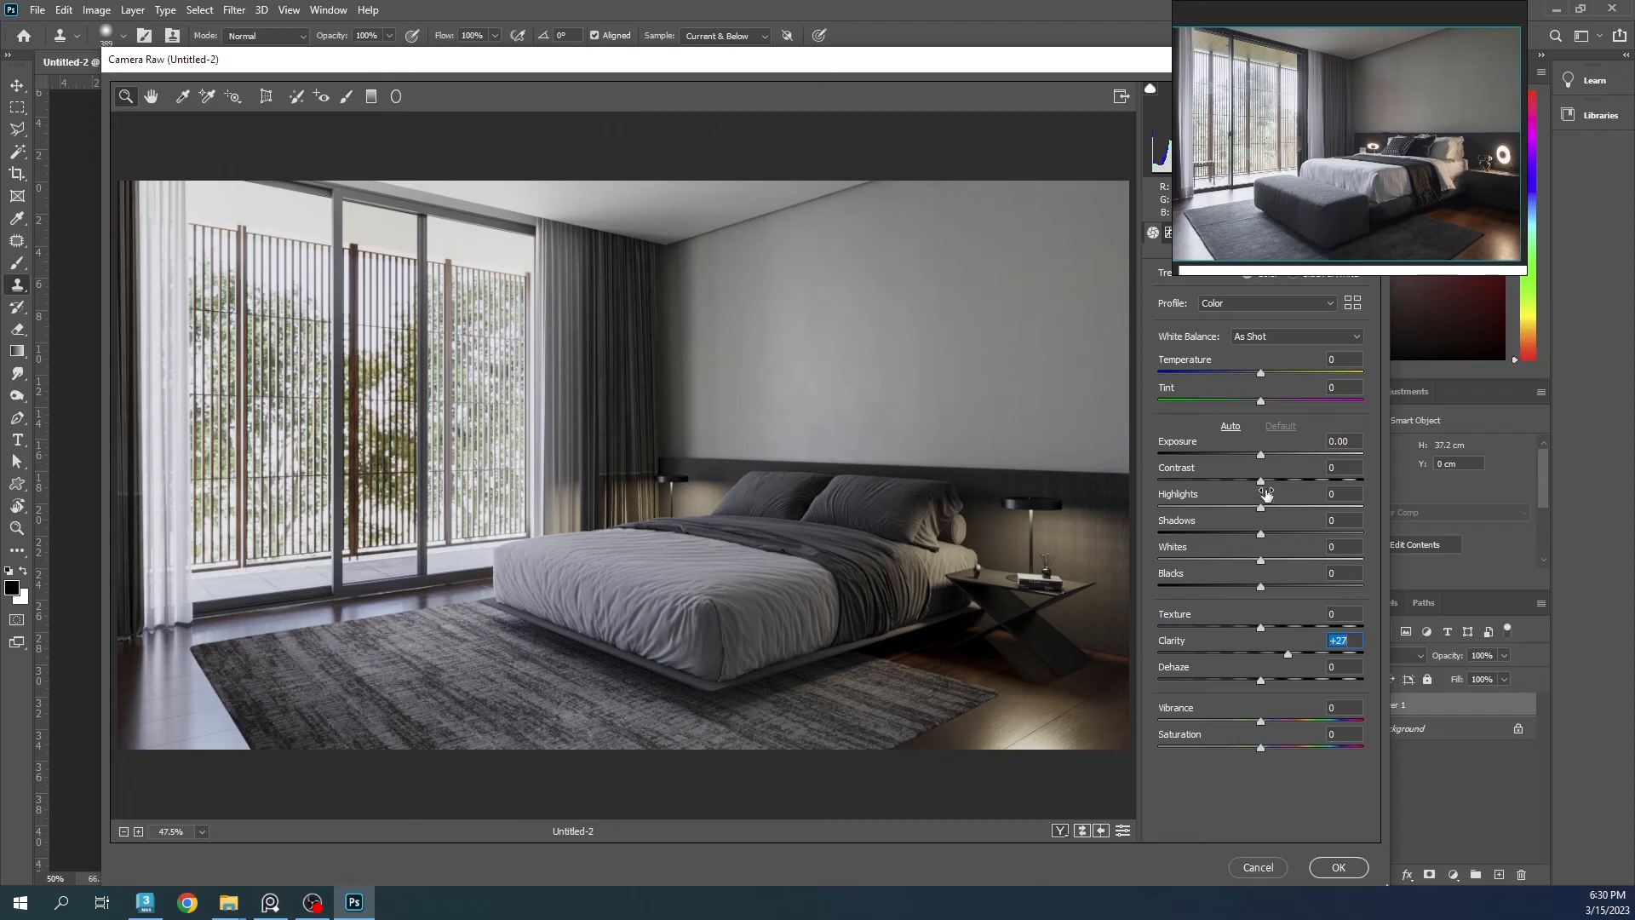
left_click_drag(1259, 477, 1271, 476)
left_click_drag(1260, 455, 1261, 456)
Step: Set the Camera Raw temperature to +2, highlights to -8, shadows to -7 and vibrance to about +17
left_click_drag(1262, 373, 1262, 379)
type("2")
mouse_move(1261, 511)
left_mouse_down()
mouse_move(1202, 507)
mouse_move(1255, 506)
left_mouse_up()
left_click_drag(1262, 535, 1256, 536)
left_click_drag(1262, 721, 1282, 724)
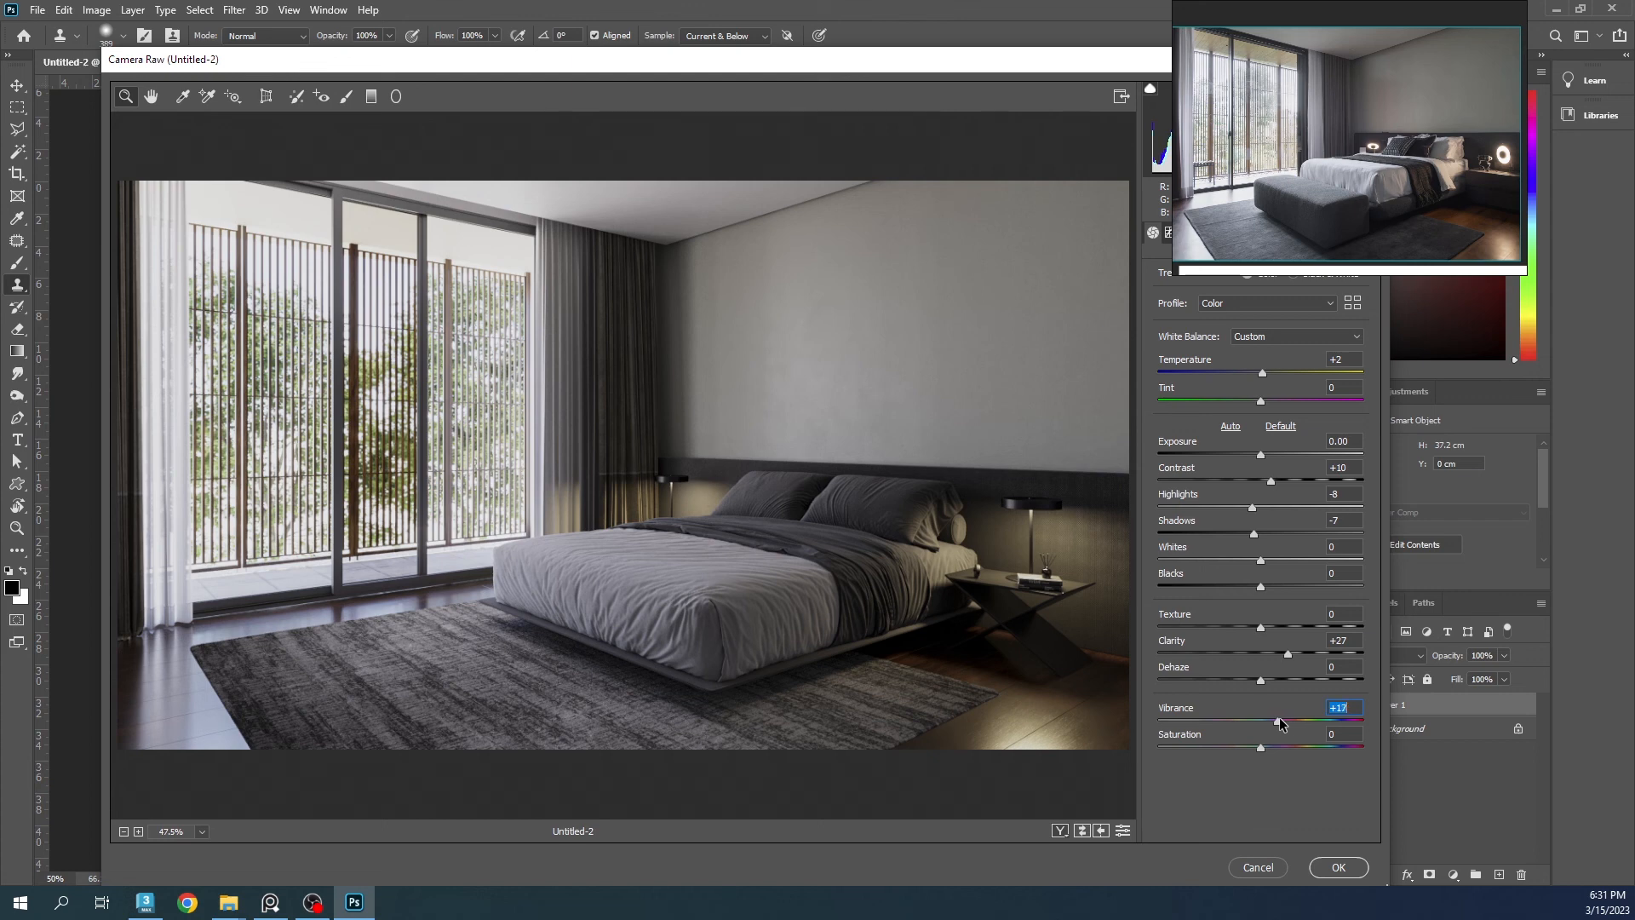
Step: In the HSL luminance adjustments, raise greens to +80 and yellows to about +58, and lower oranges
right_click_drag(1231, 240, 1254, 184)
left_click(1213, 235)
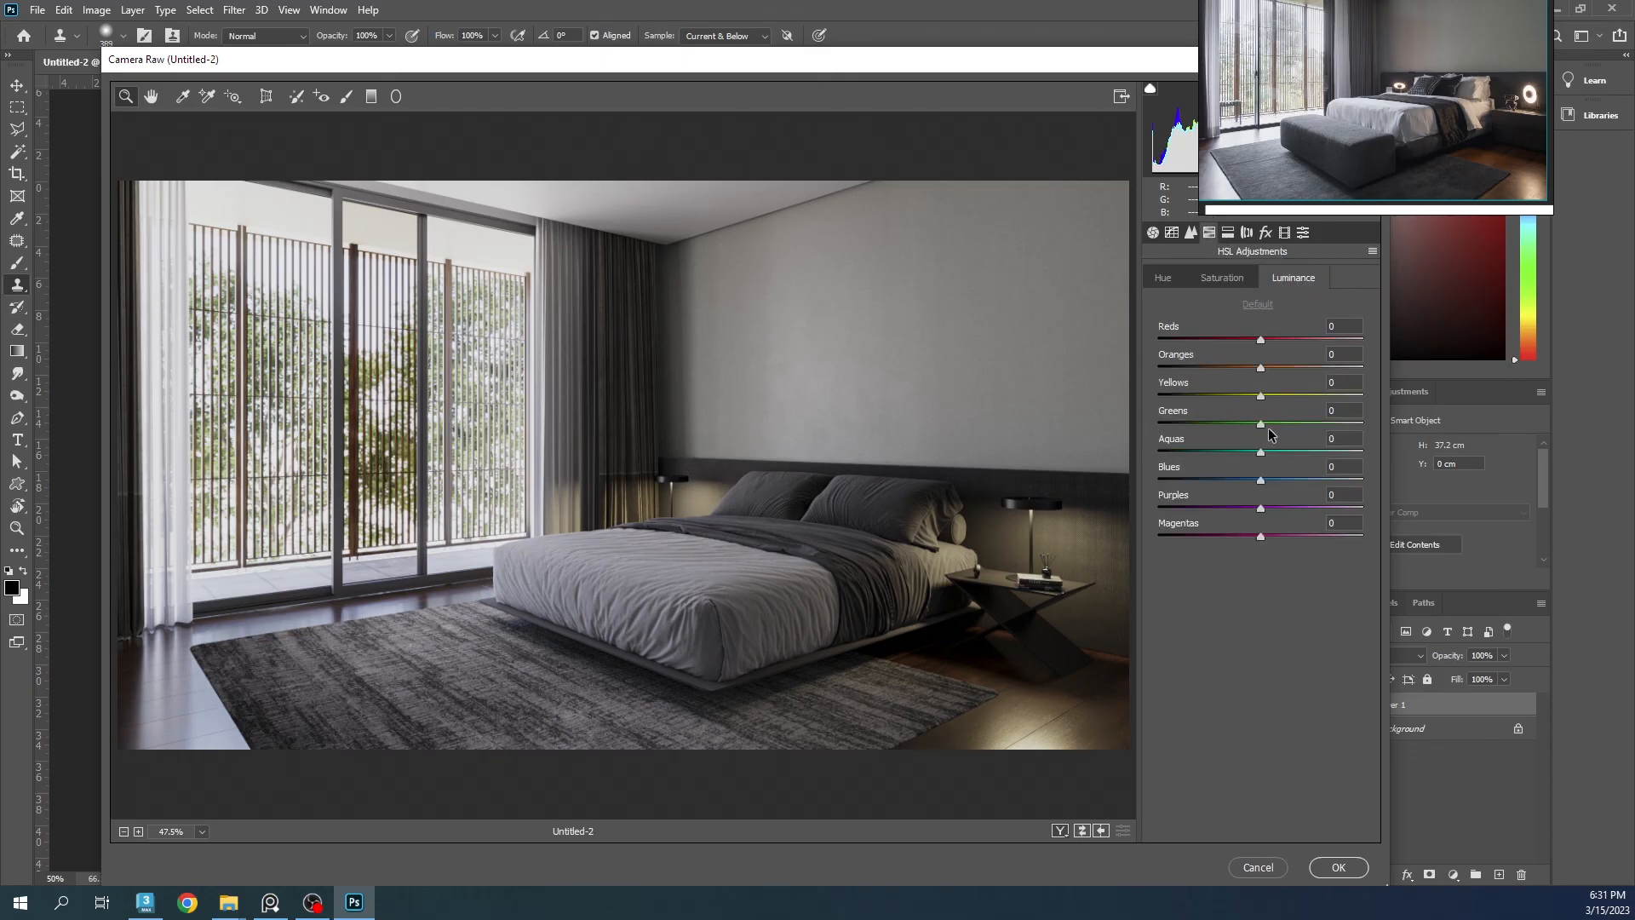
left_click_drag(1261, 423, 1322, 395)
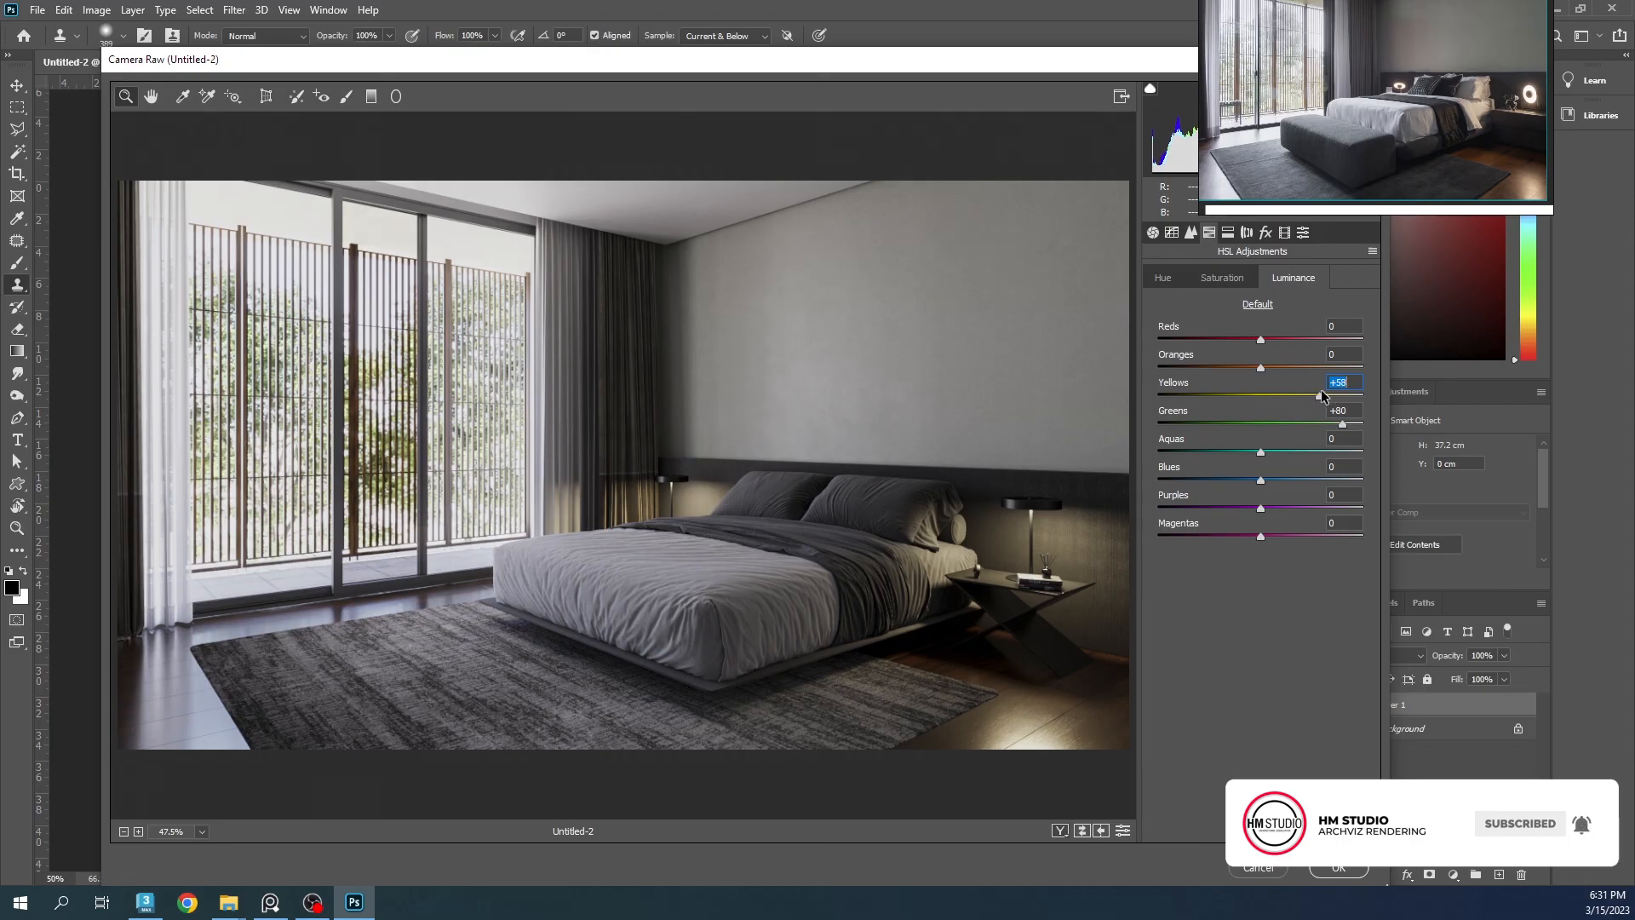
mouse_move(1261, 368)
left_mouse_down()
mouse_move(1316, 367)
mouse_move(1208, 366)
mouse_move(1230, 368)
left_mouse_up()
Step: Shift the HSL hue of oranges to -20 and yellows to -6, and apply the Camera Raw Filter
left_click(1164, 277)
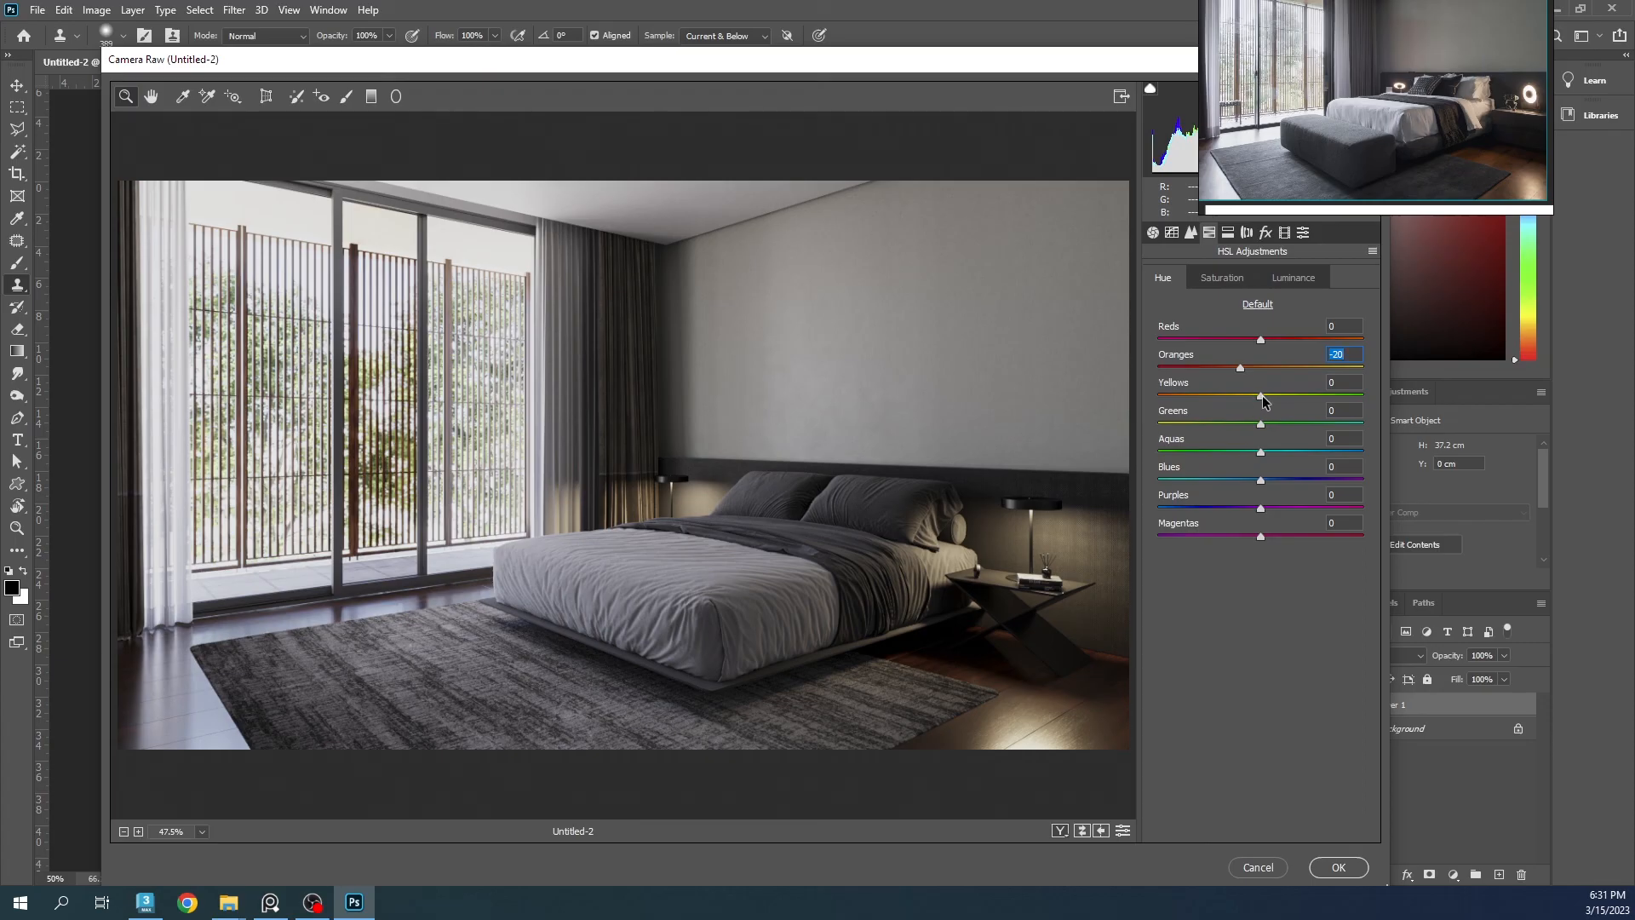
mouse_move(1261, 396)
left_mouse_down()
mouse_move(1206, 397)
mouse_move(1257, 397)
left_mouse_up()
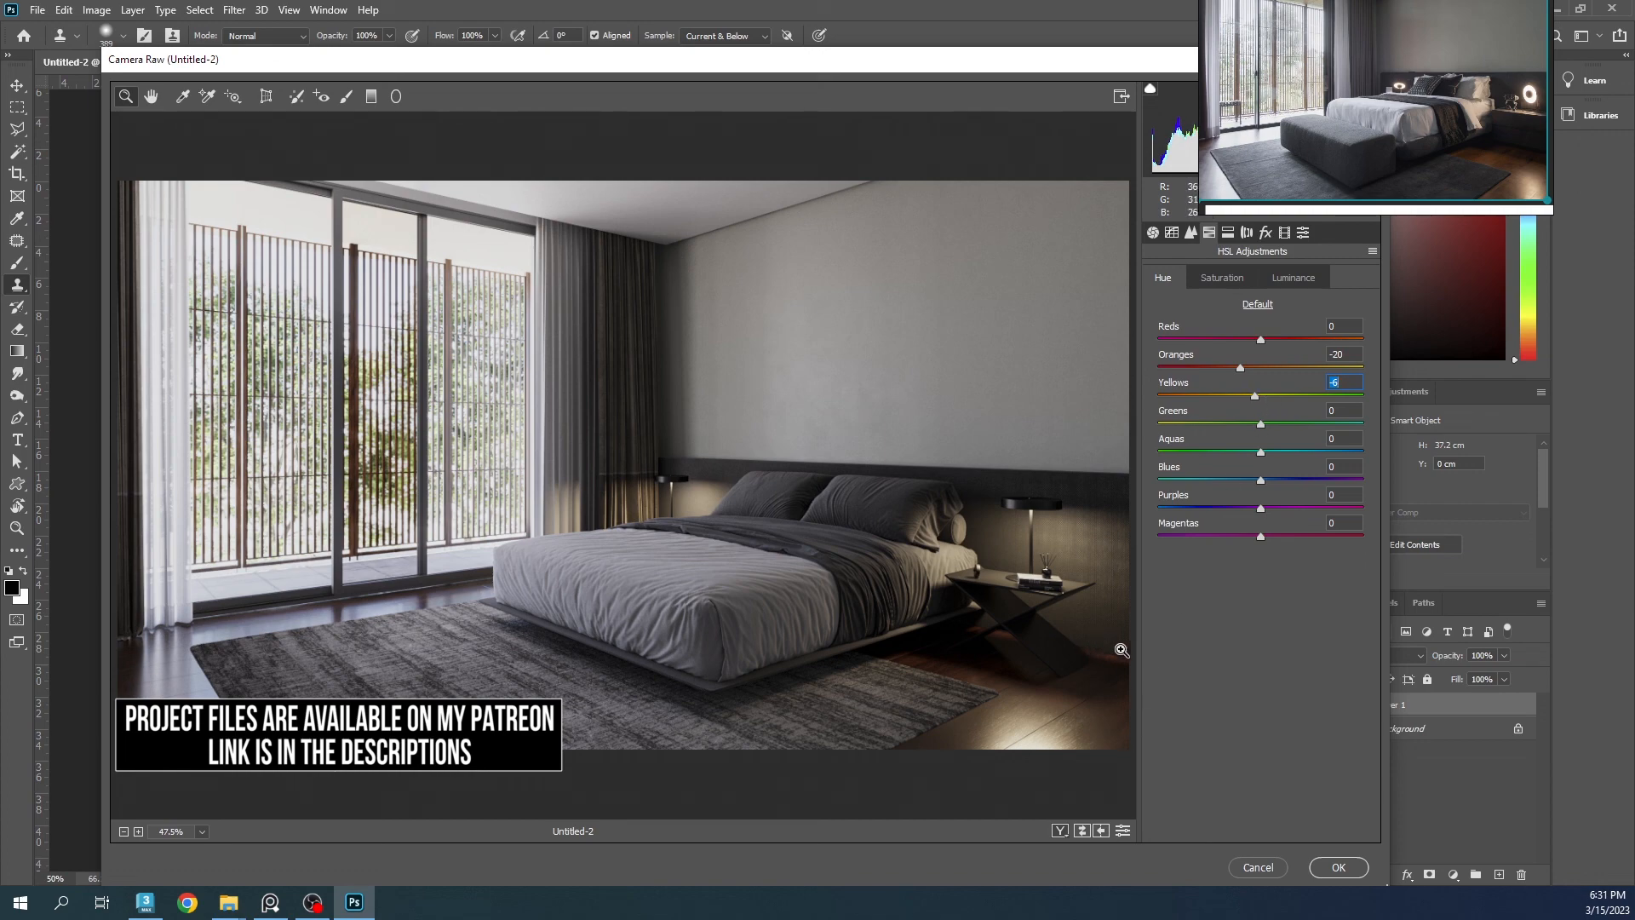
left_click(1325, 861)
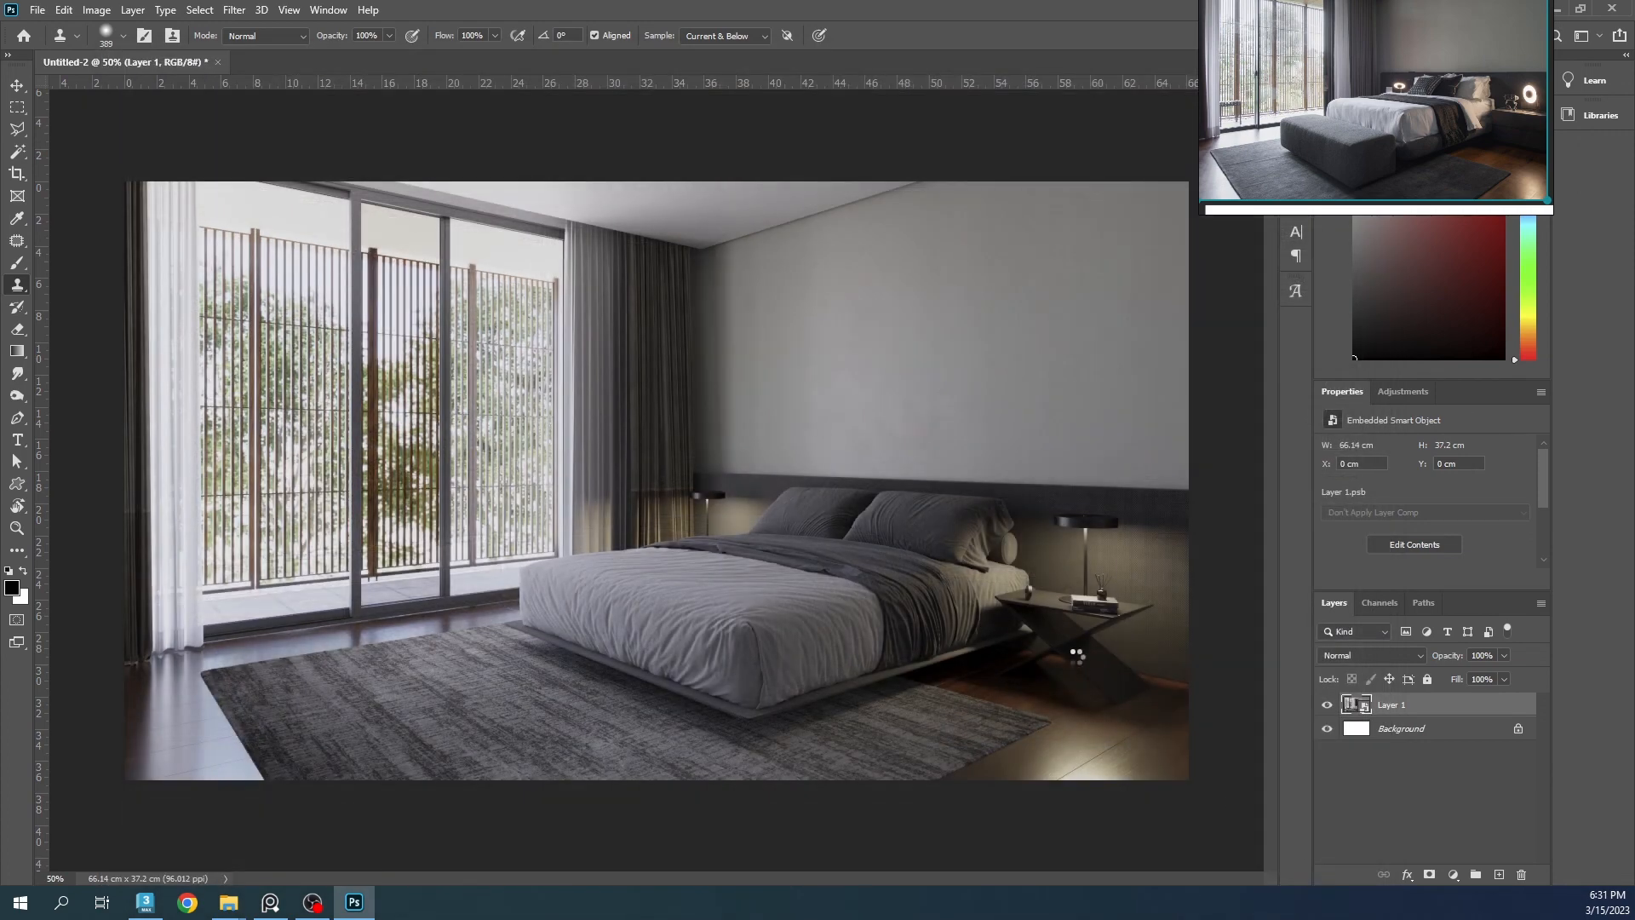